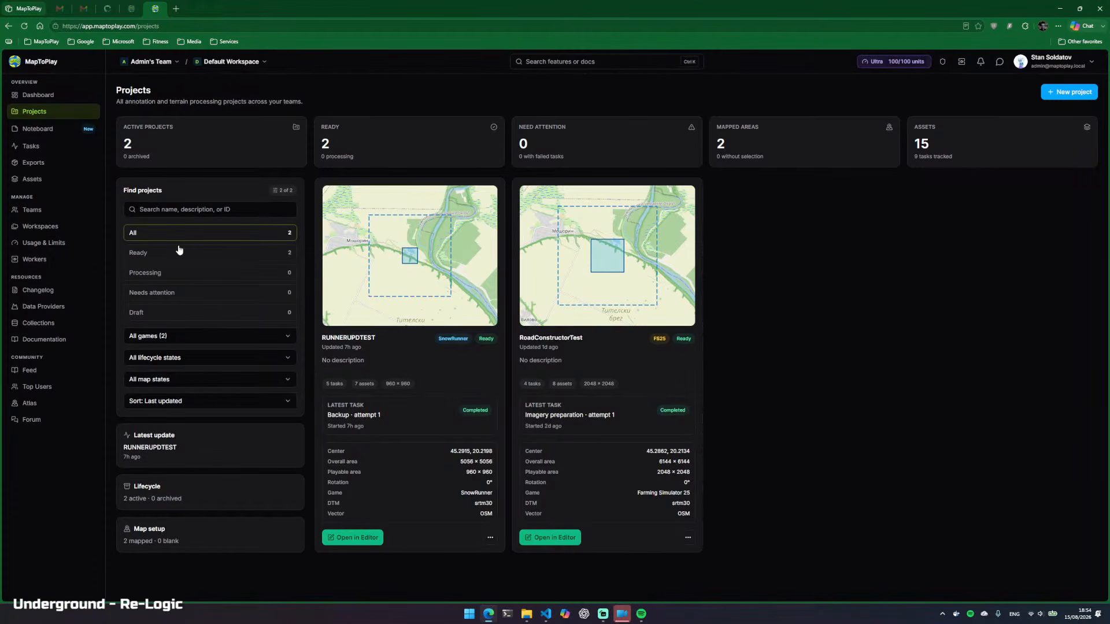
Switch the new-project area map to a satellite preview using the saved MapTiler credential, and close the project setup
click(1069, 95)
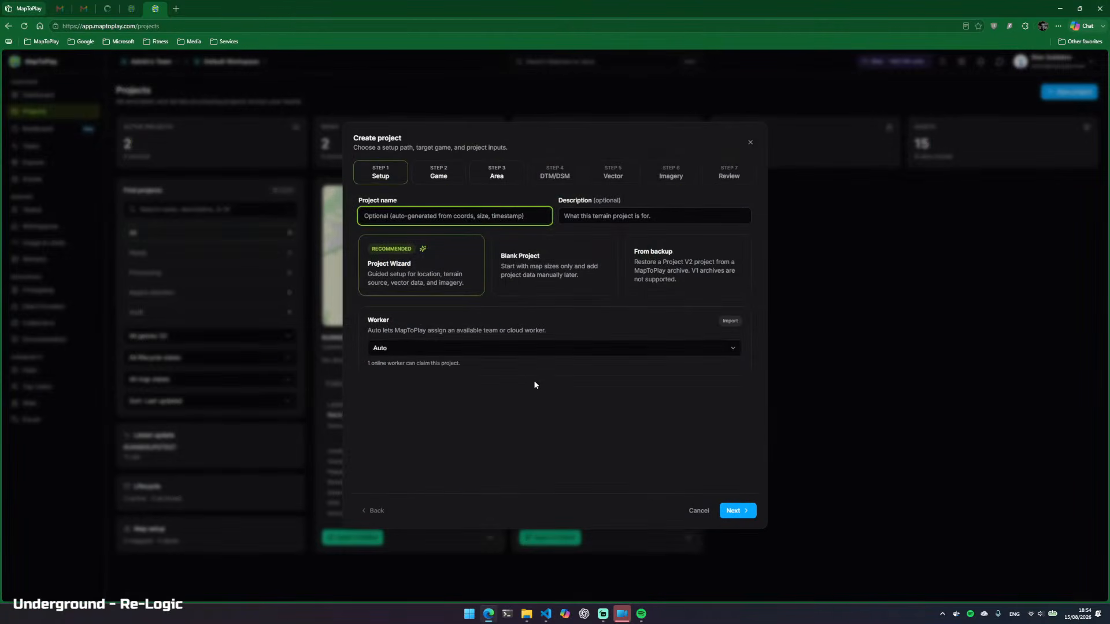
click(495, 175)
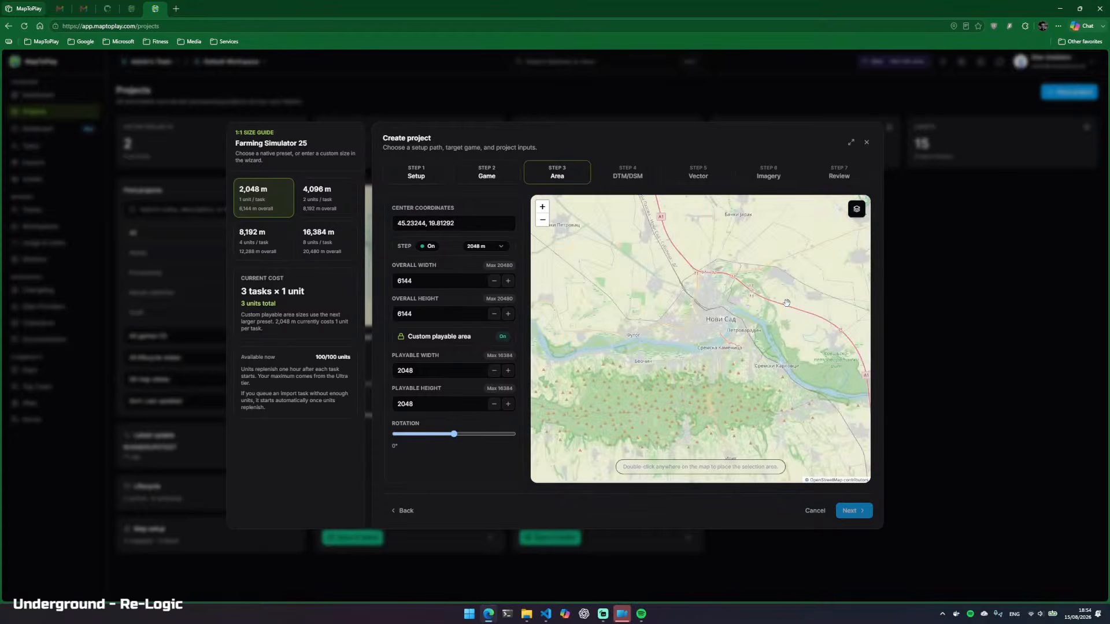
click(856, 210)
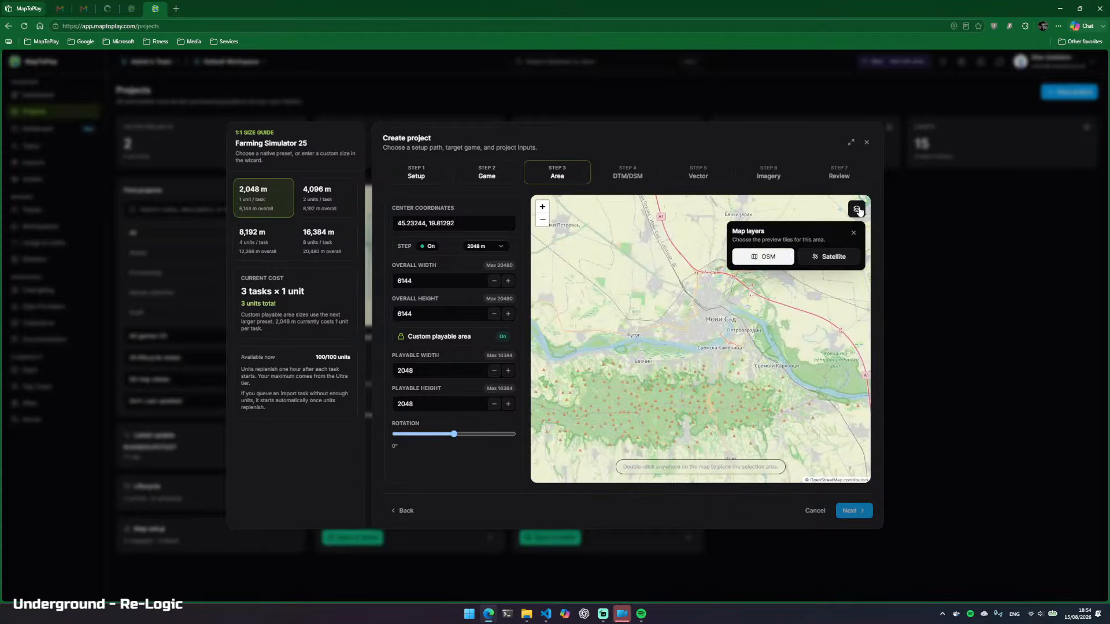
click(821, 258)
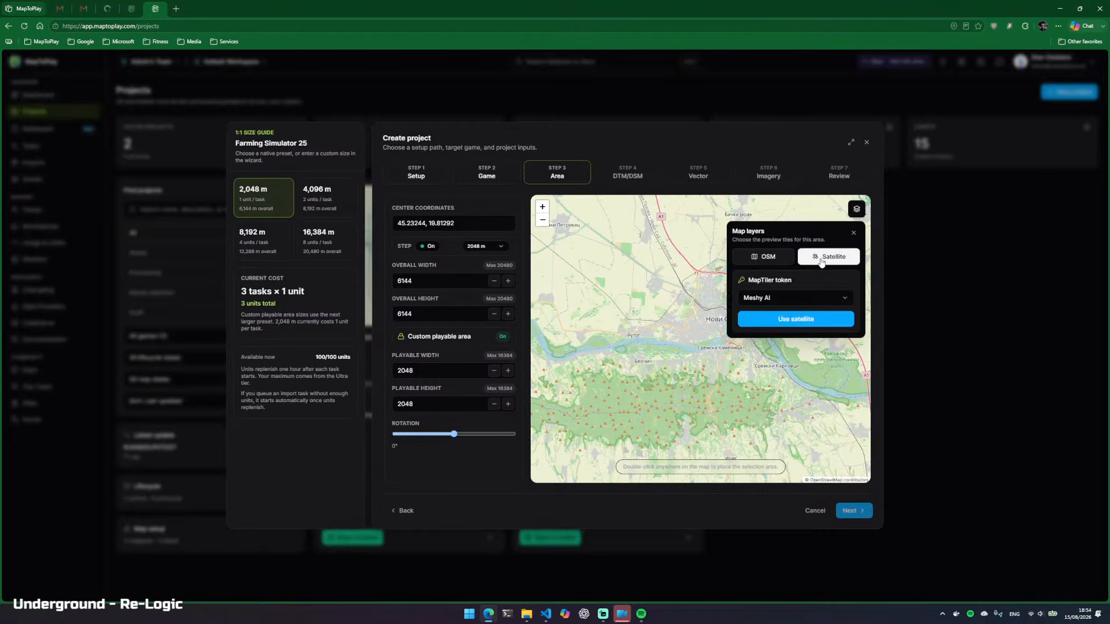
click(795, 299)
click(785, 334)
click(783, 319)
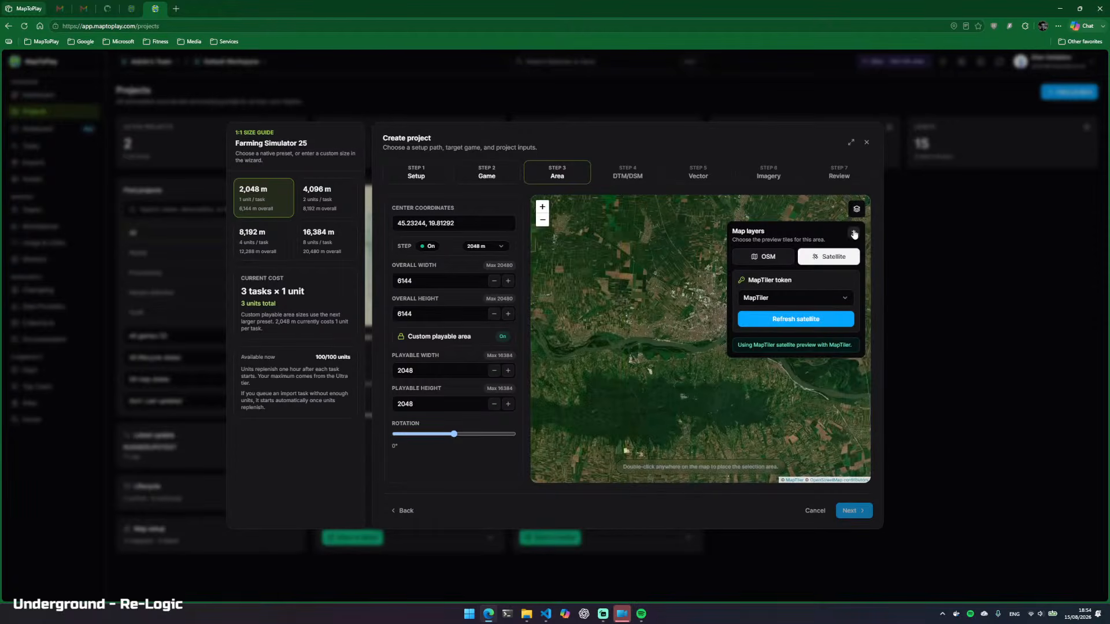
click(854, 232)
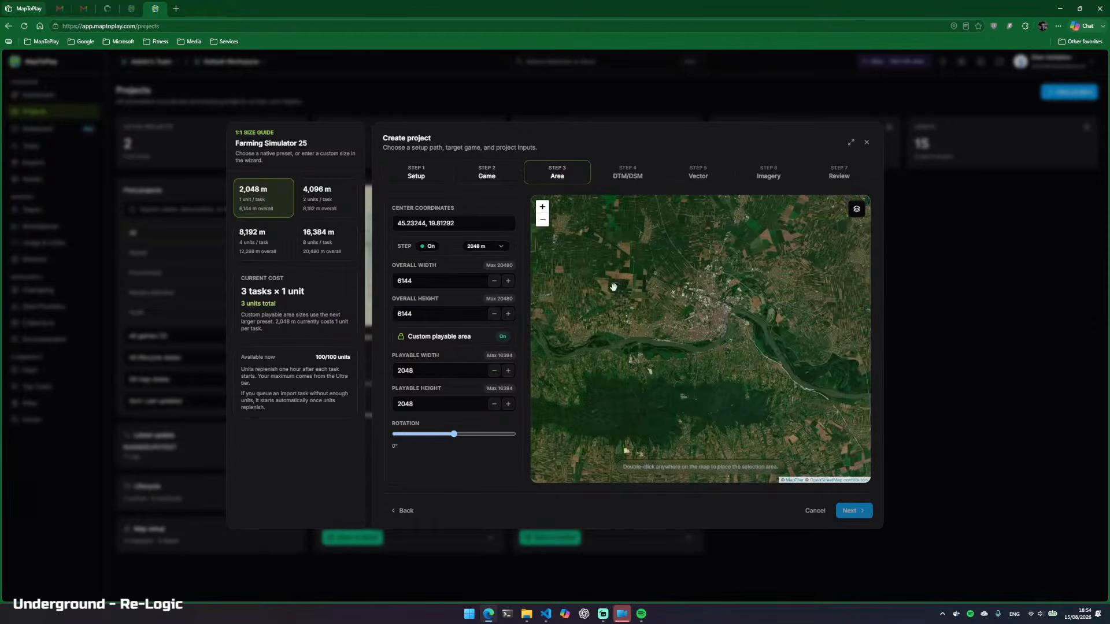
click(867, 143)
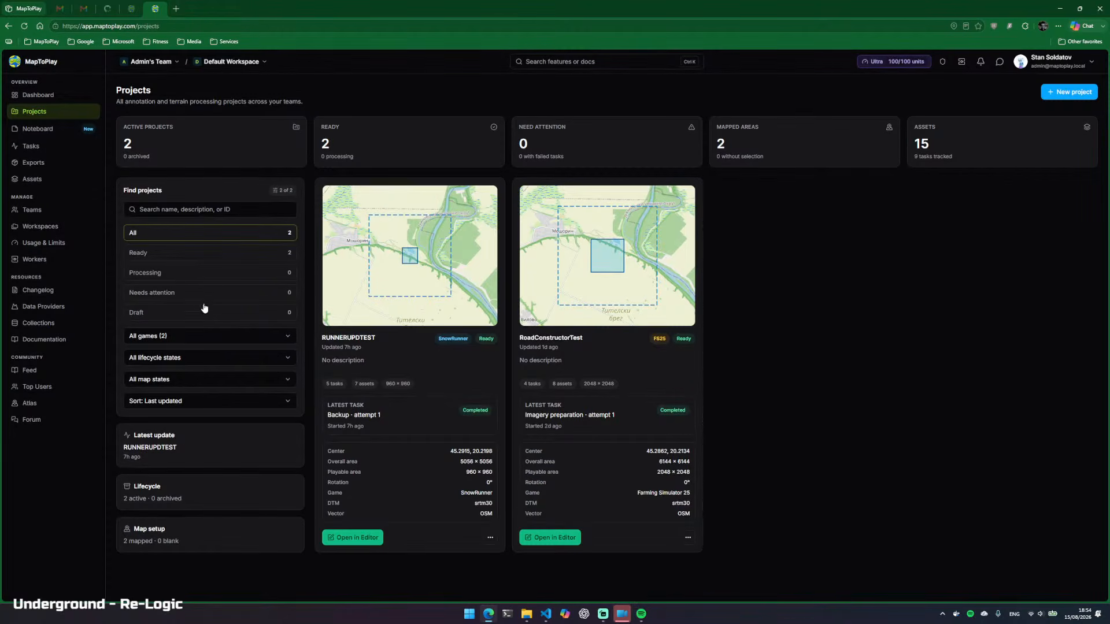
Examine the new credential form and its type options on the Teams page, and close it without saving
click(54, 210)
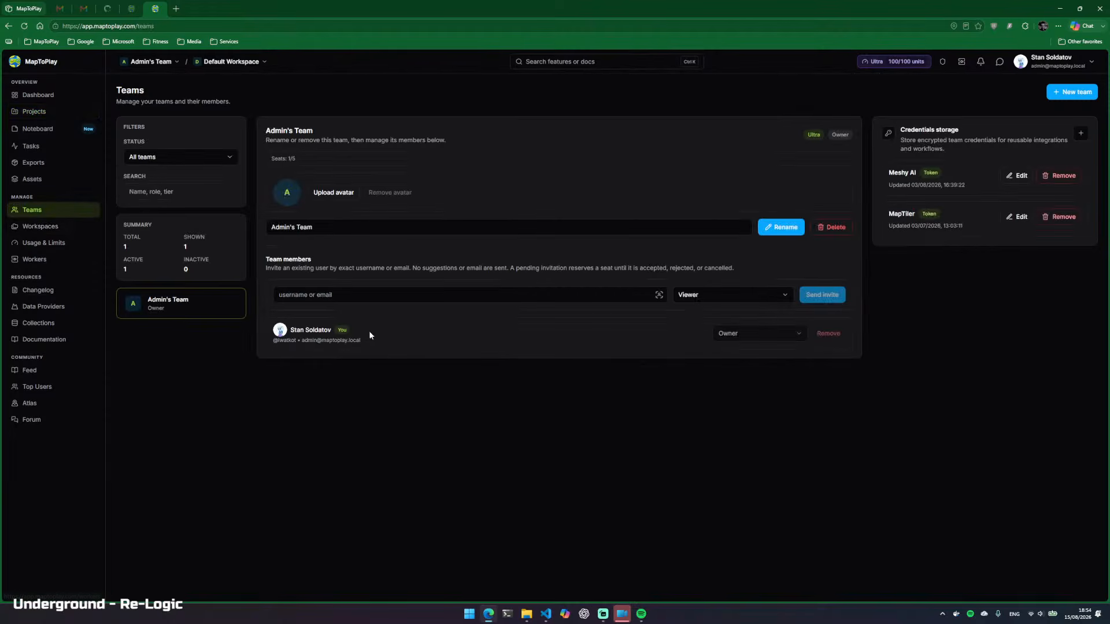
click(1081, 133)
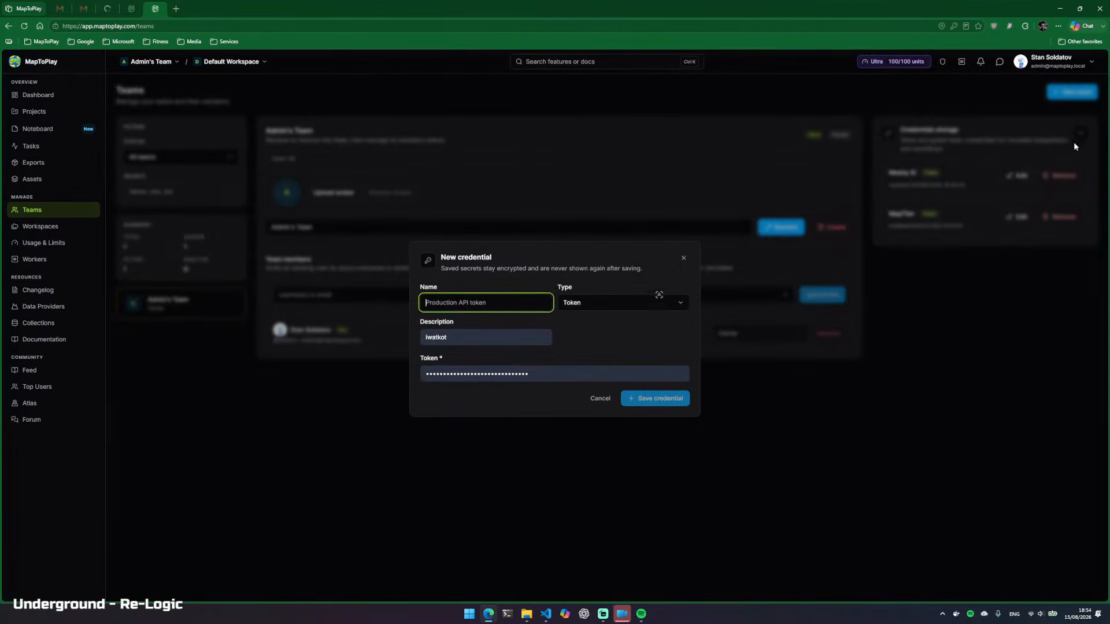
click(595, 303)
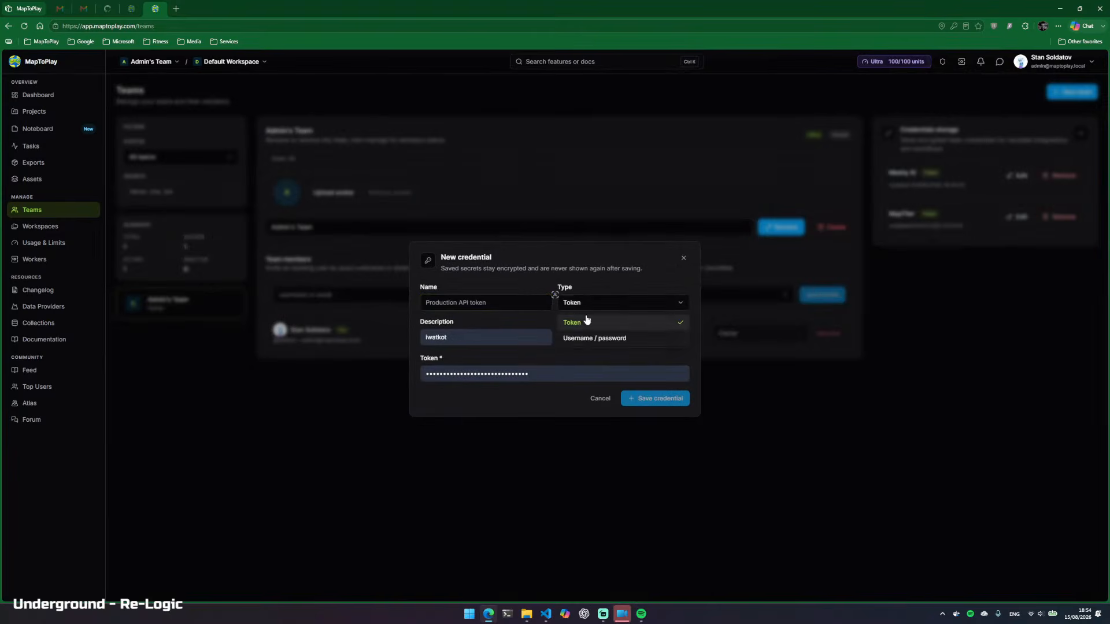
click(575, 318)
click(684, 260)
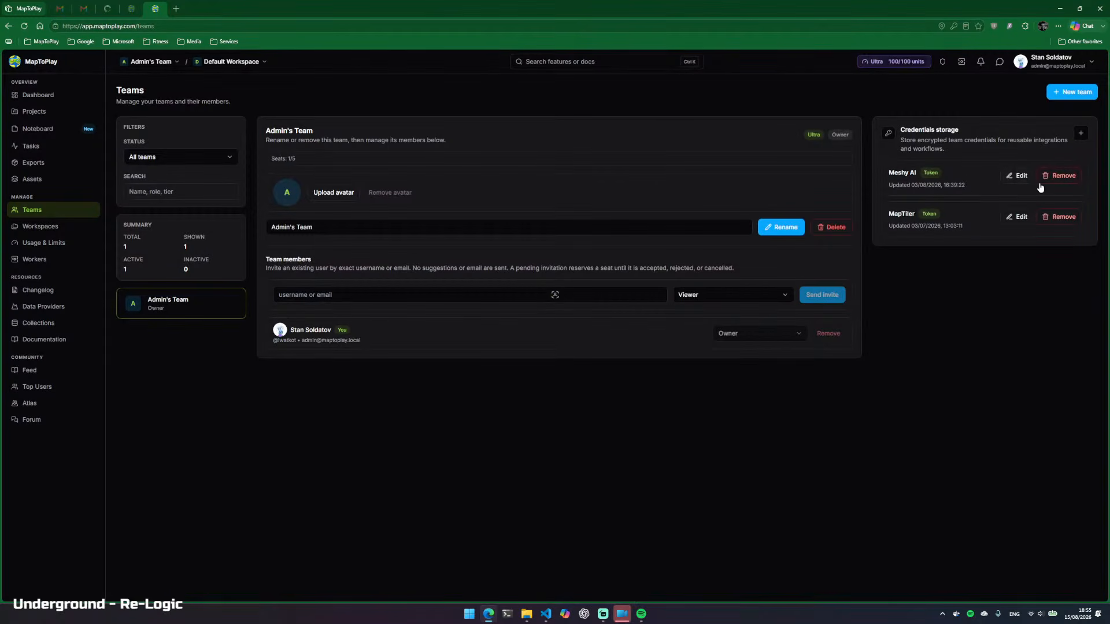
Inspect the token field of the stored MapTiler team credential and close it without updating
click(1020, 218)
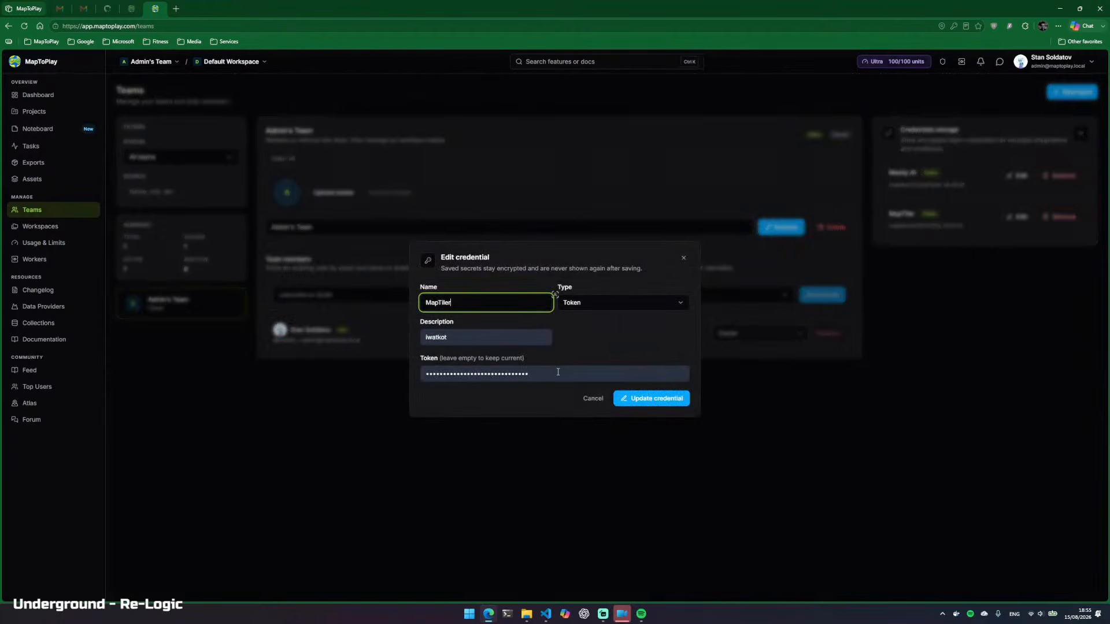
drag(558, 371, 433, 388)
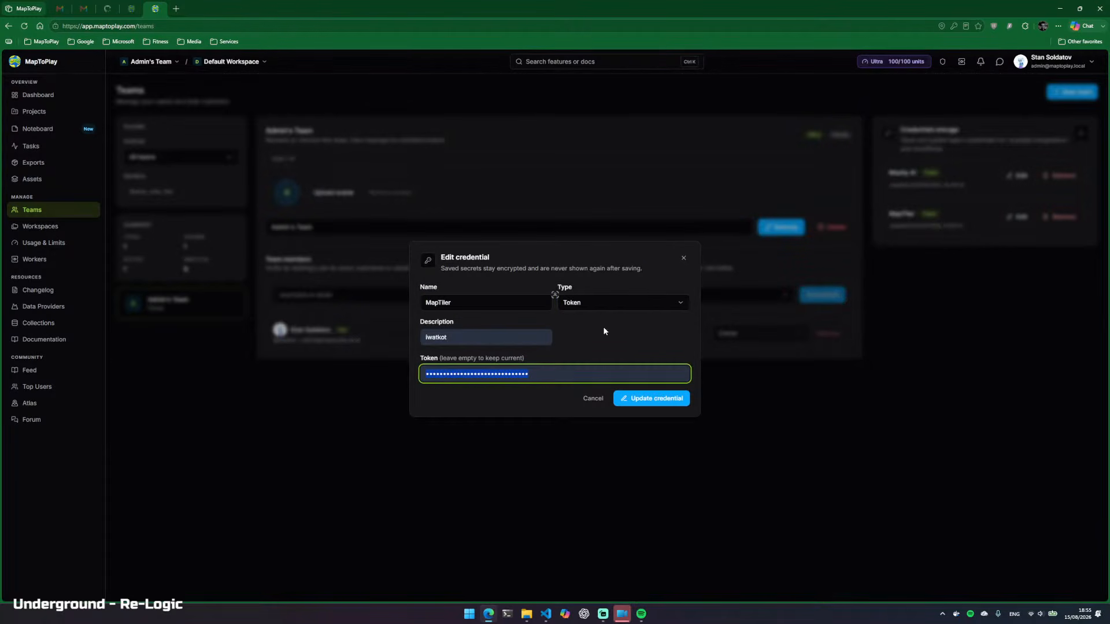
click(684, 258)
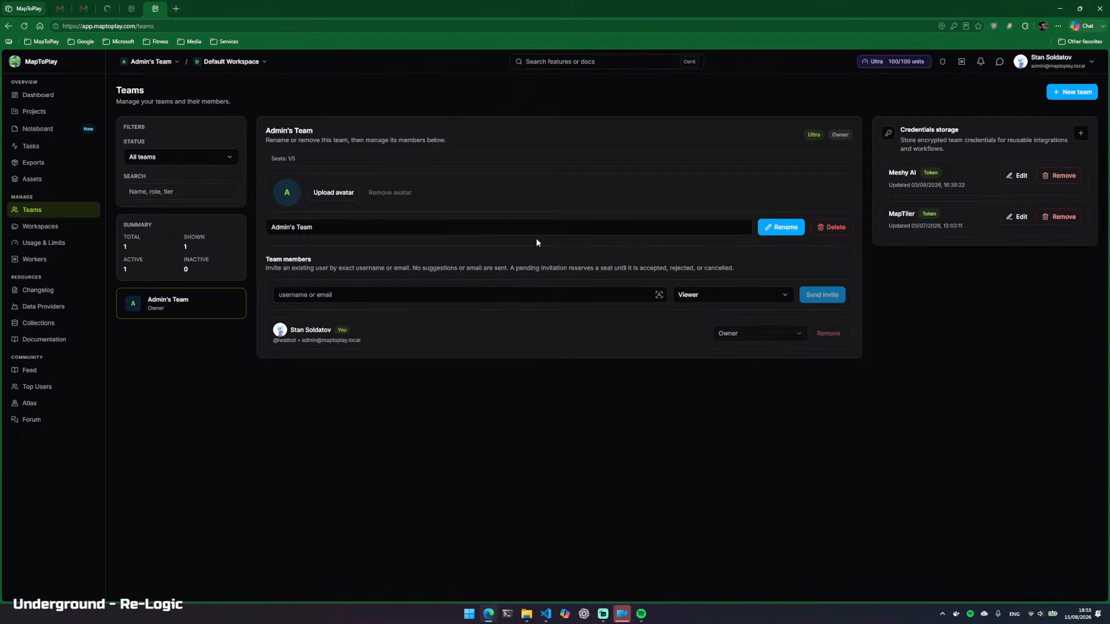
Set up a new project named STREAM as a Blank Project, keeping the worker on Auto
click(36, 111)
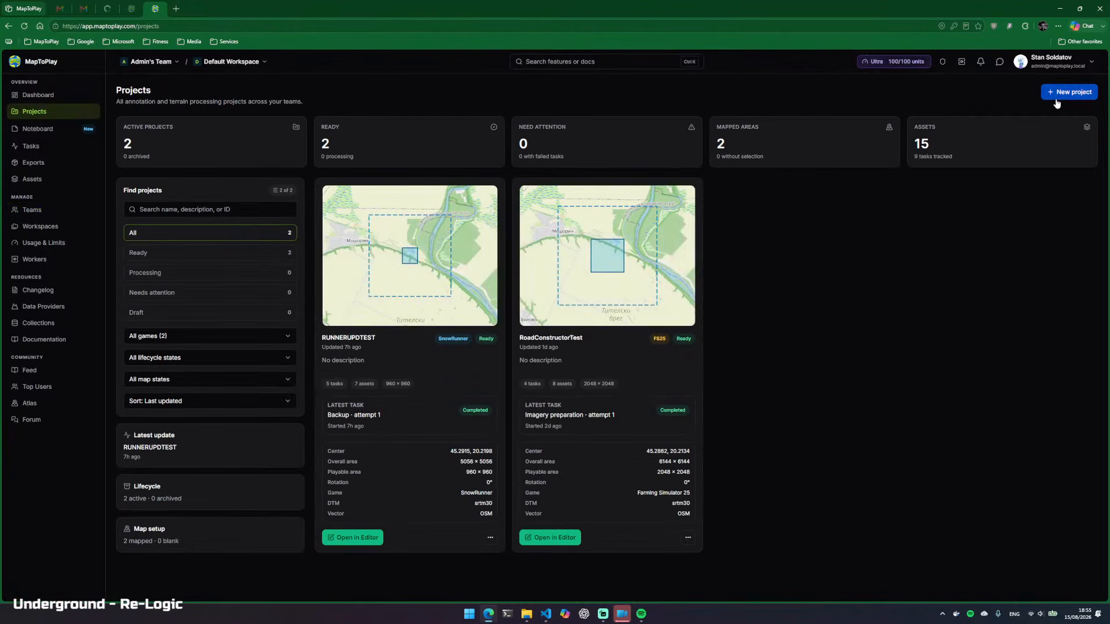
click(1072, 94)
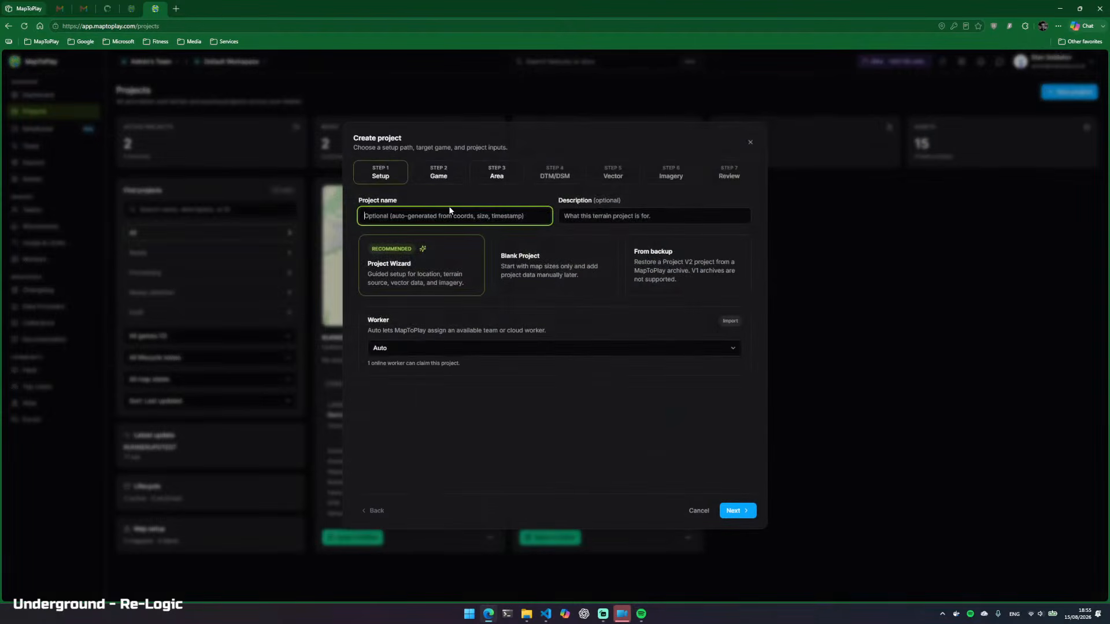
text(STREAM)
click(551, 276)
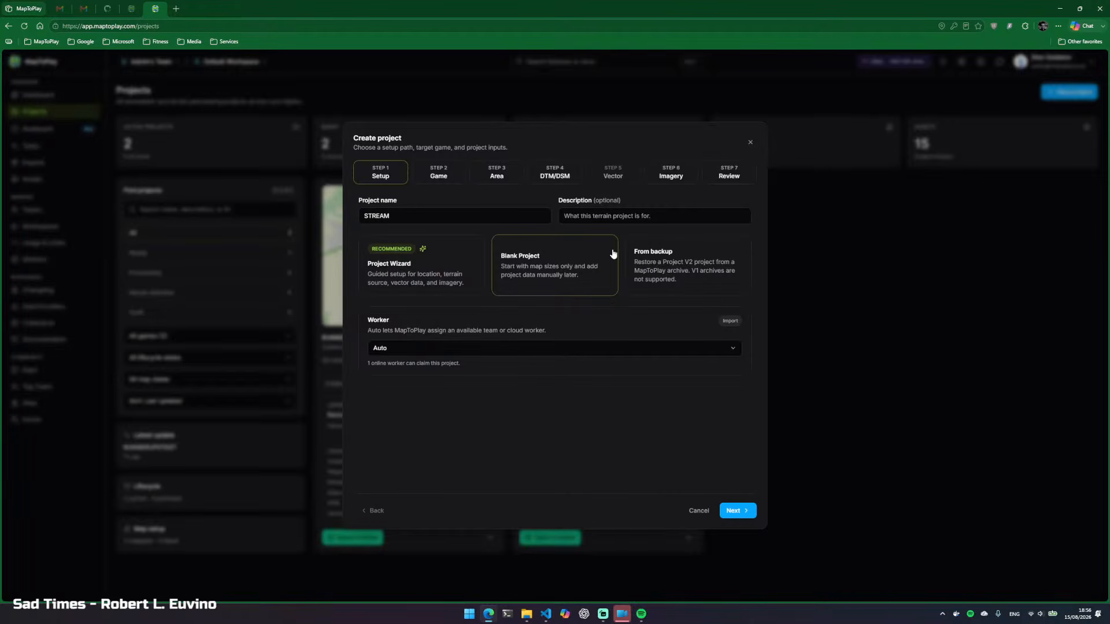
click(628, 215)
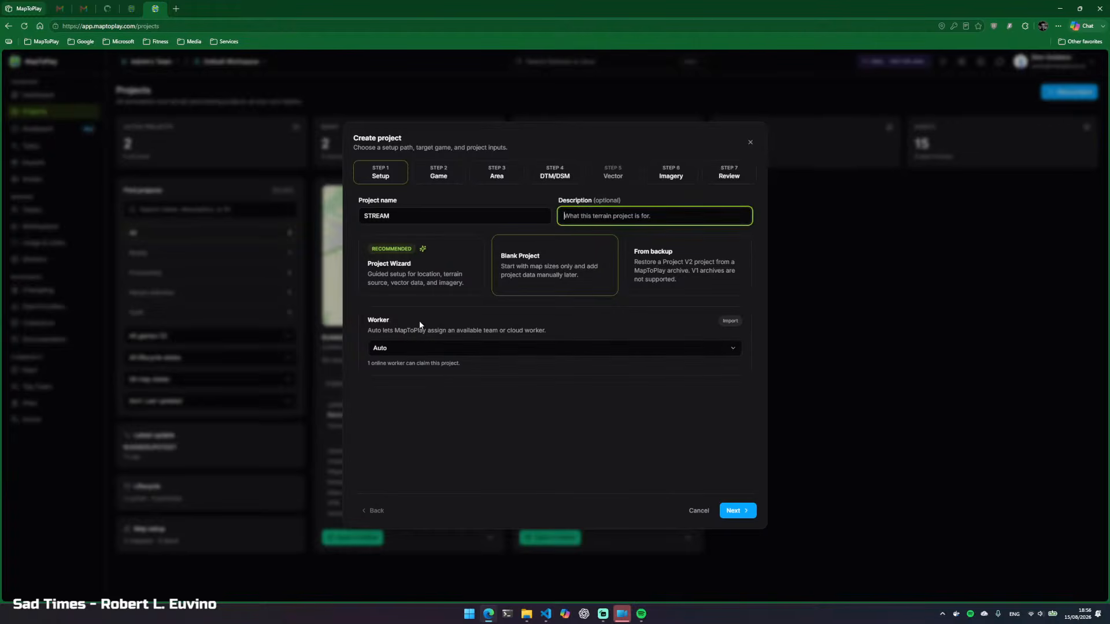
click(437, 350)
click(438, 351)
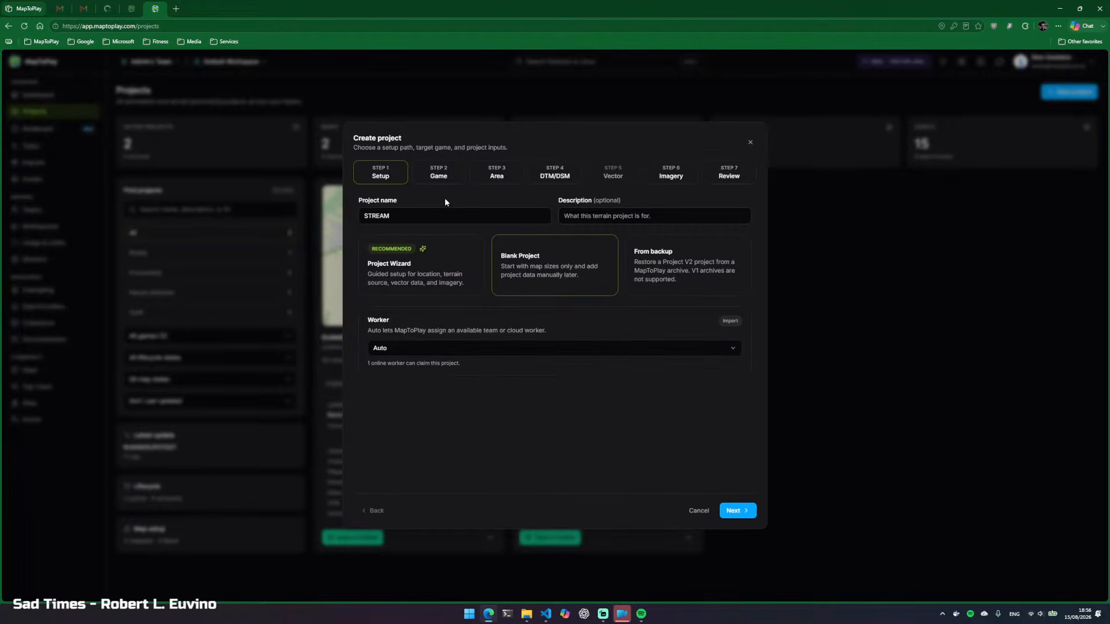
Try marking Farming Simulator 25 as a favorite and filtering the game list by favorites, and clear both
click(443, 181)
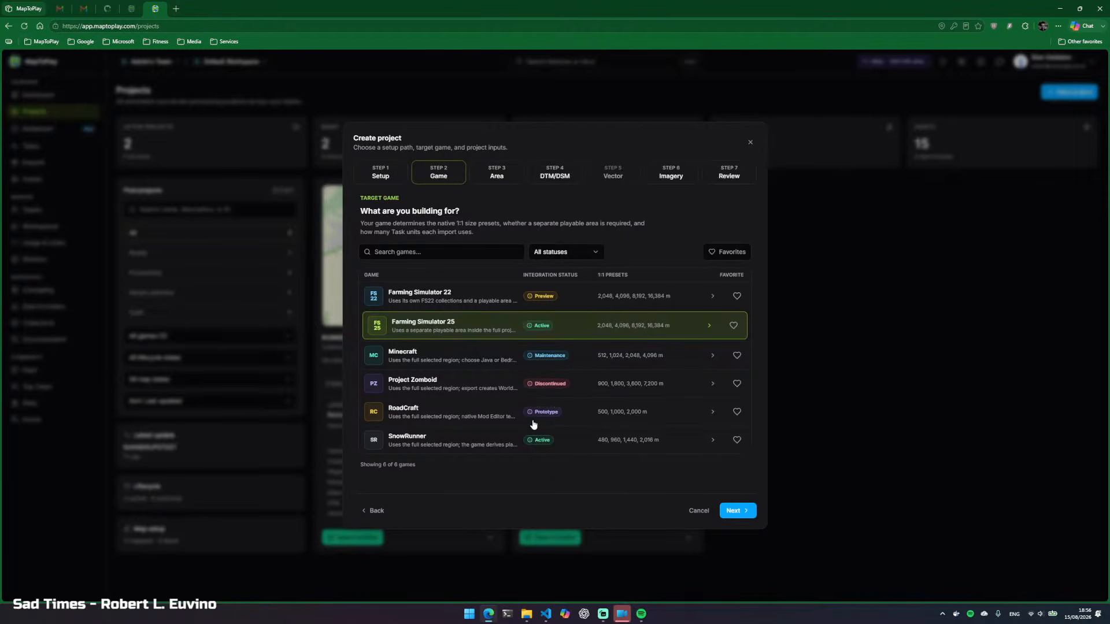
mouse_move(527, 355)
mouse_move(525, 301)
click(732, 328)
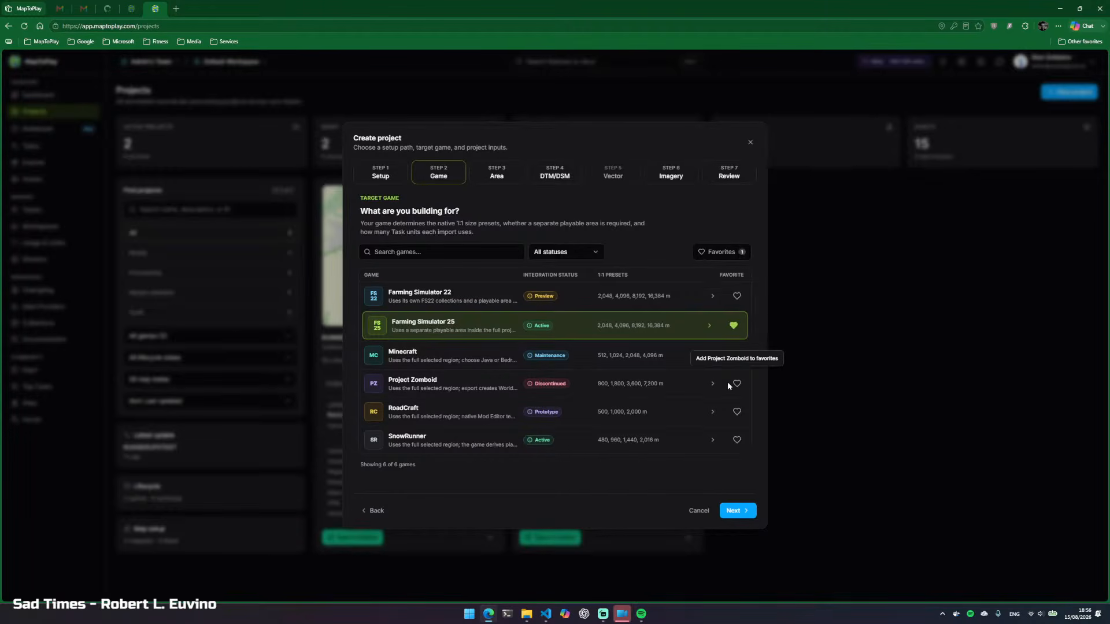
click(737, 255)
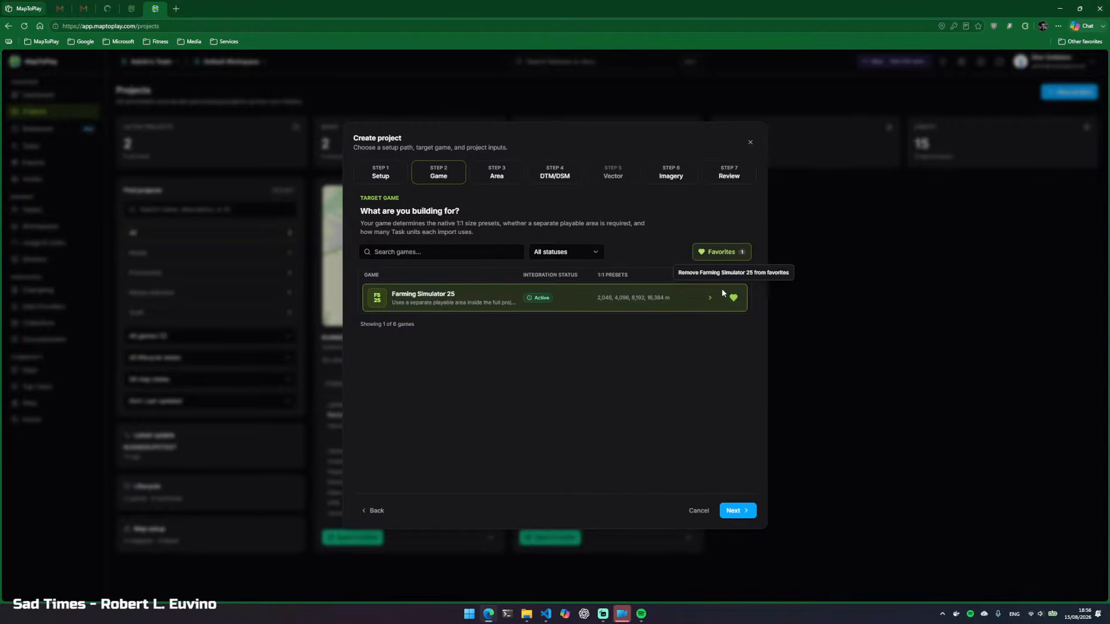
click(713, 260)
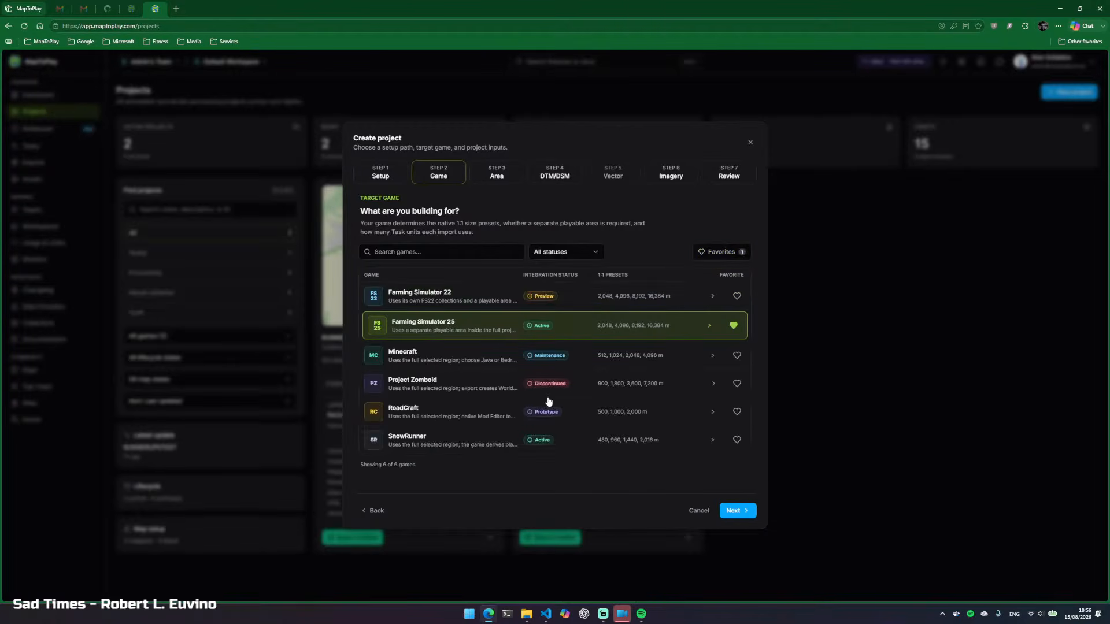
click(733, 325)
Try the 4,096 m and 8,192 m size presets for the blank project, discard its setup and reload the page
click(737, 511)
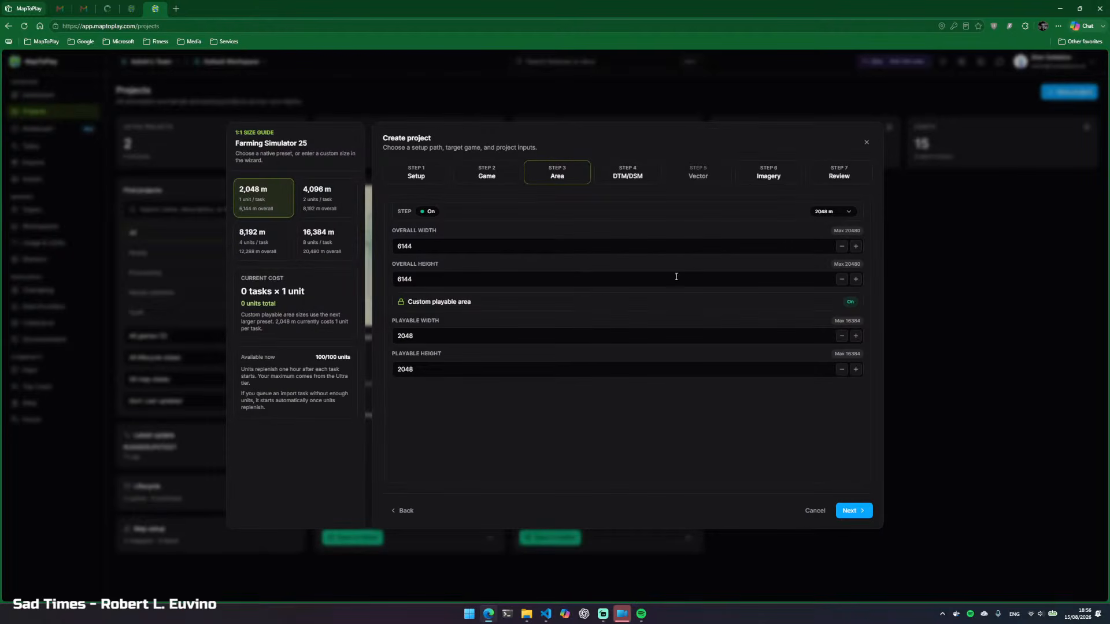
click(321, 215)
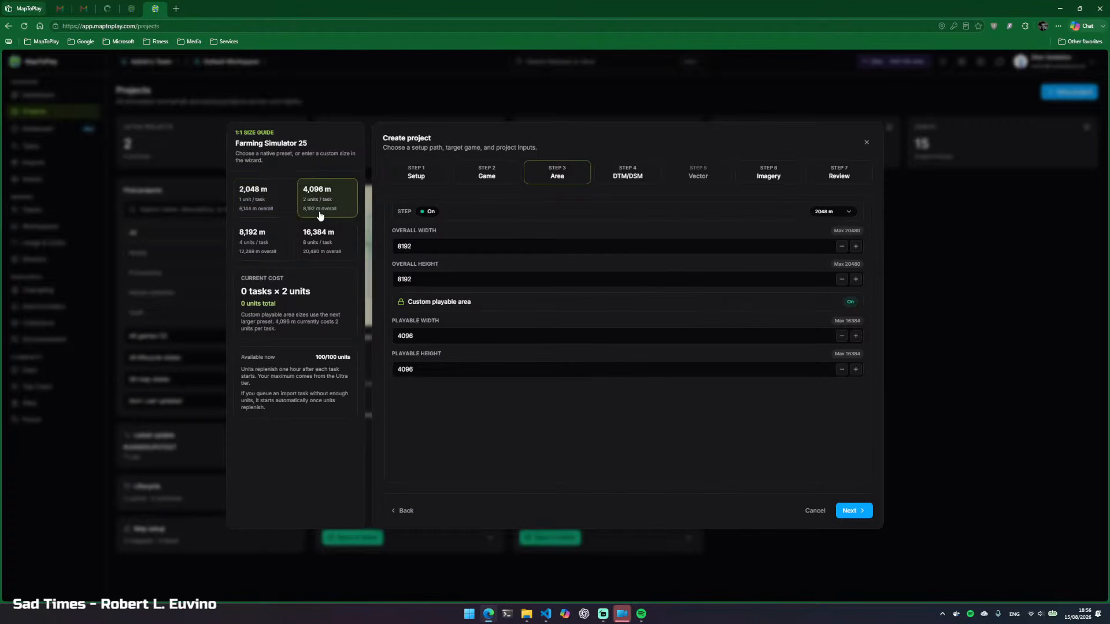
click(268, 240)
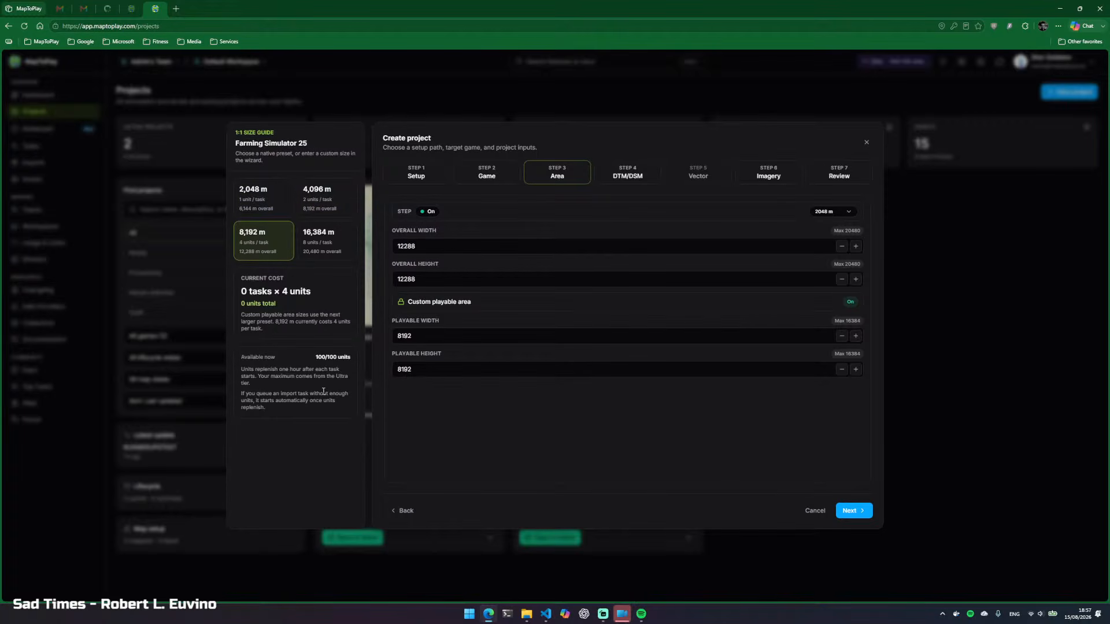
click(866, 142)
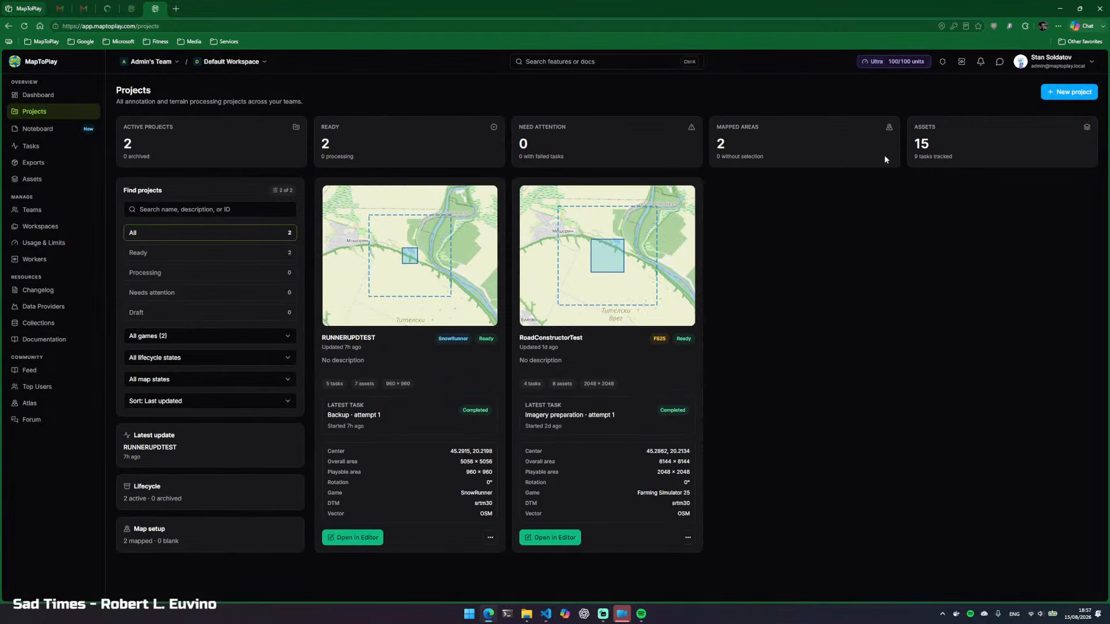
click(24, 26)
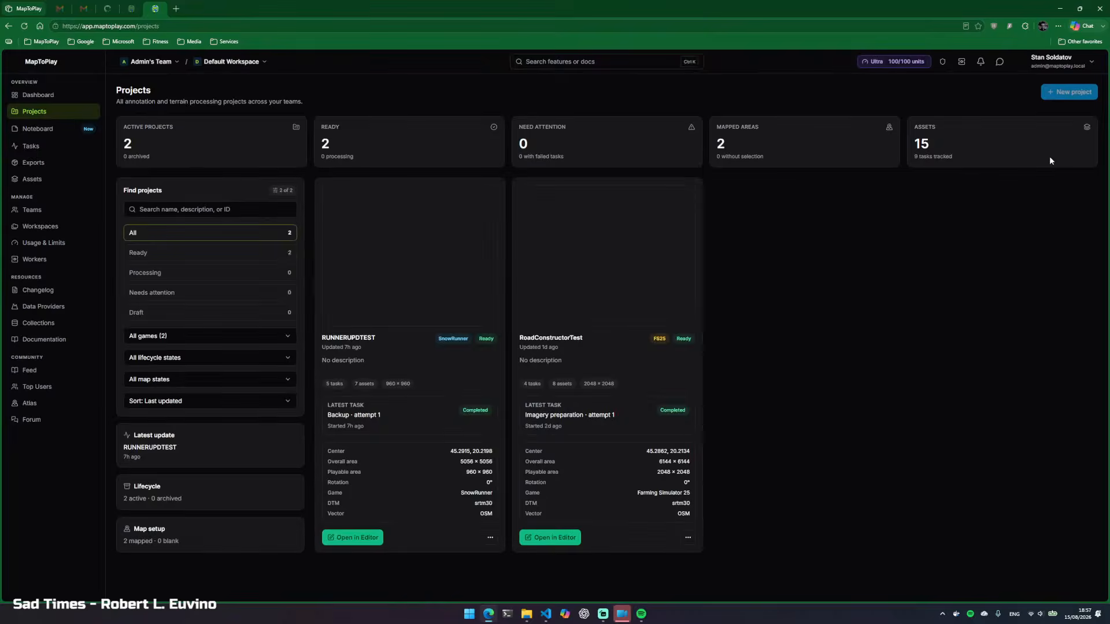
Start a new Project Wizard project named STREAM with Farming Simulator 25 as the target game and proceed to its area settings
click(1069, 91)
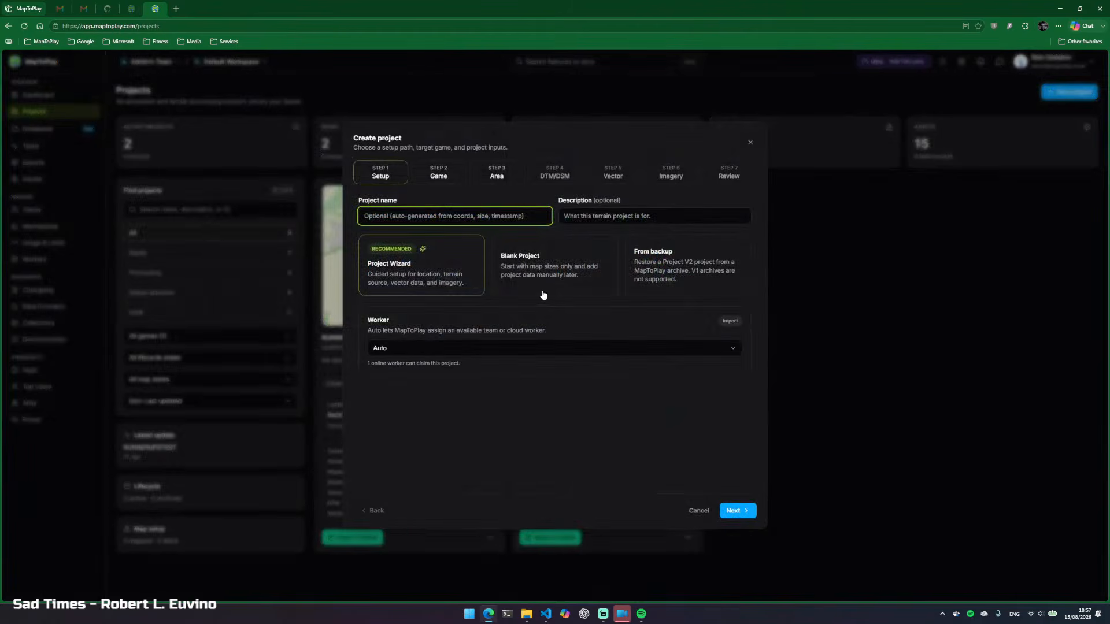
text(STREAM)
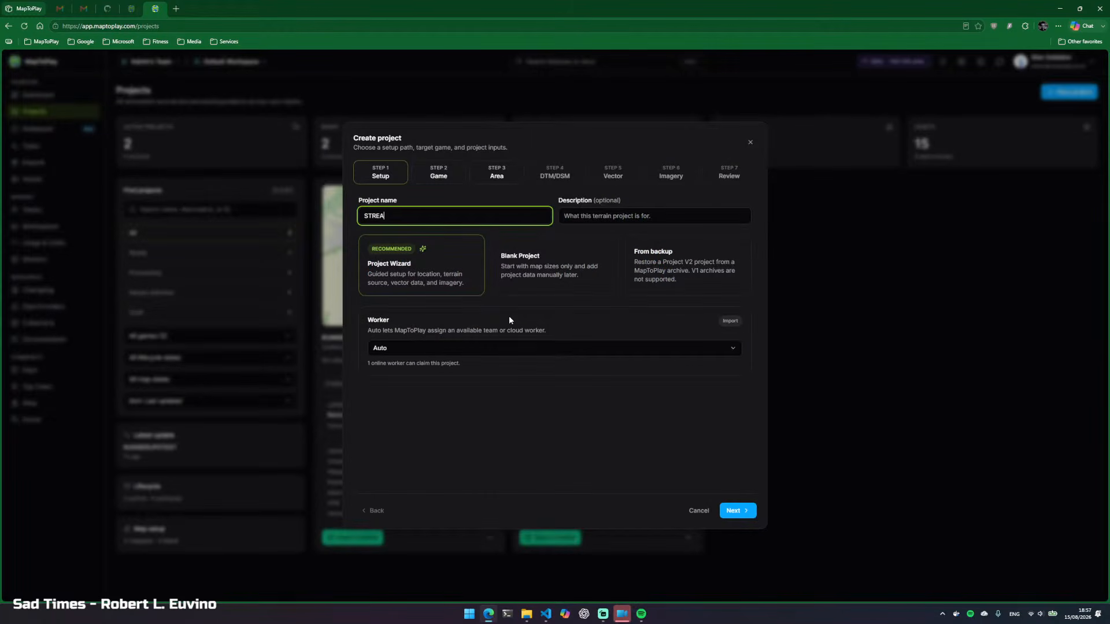
click(736, 510)
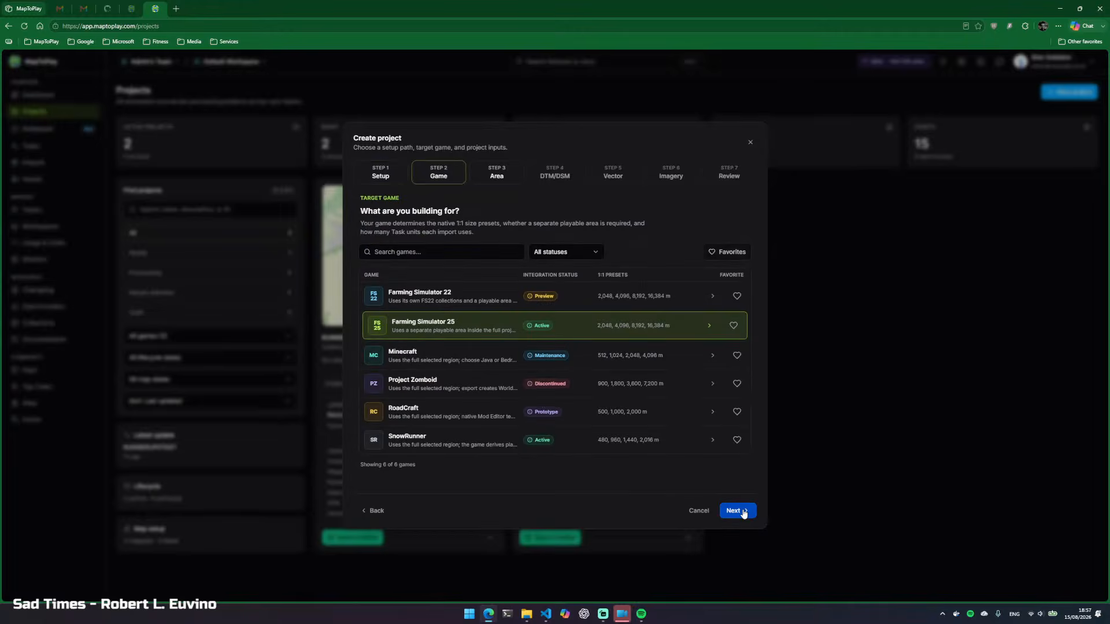
click(741, 512)
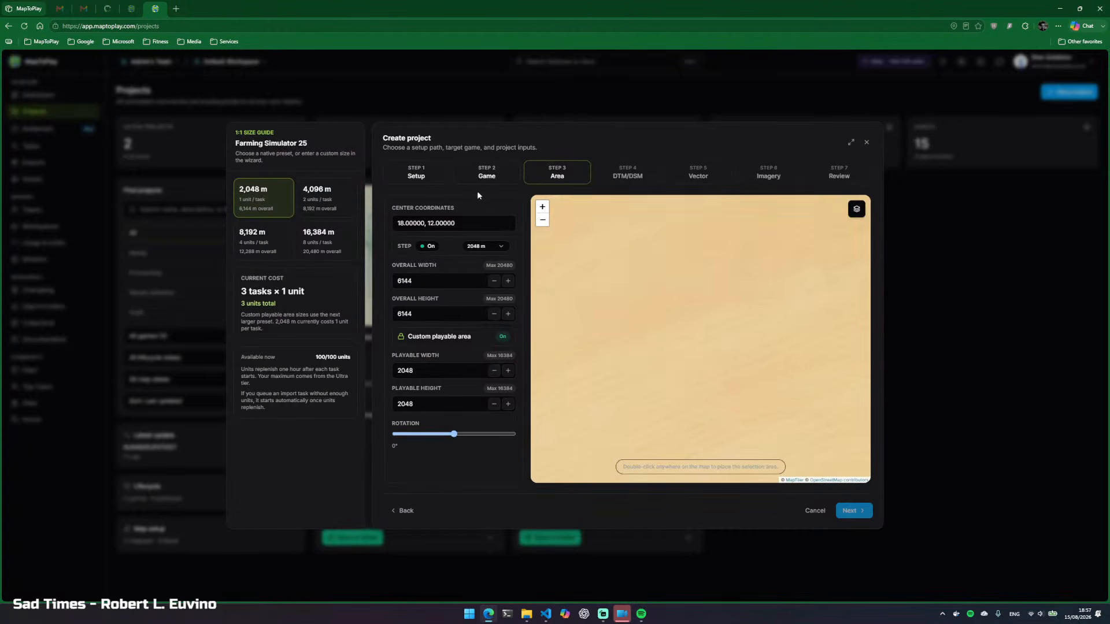
Revisit the setup and game stages, return to the area settings, and center the map preview on the city beside the river
click(484, 177)
click(396, 170)
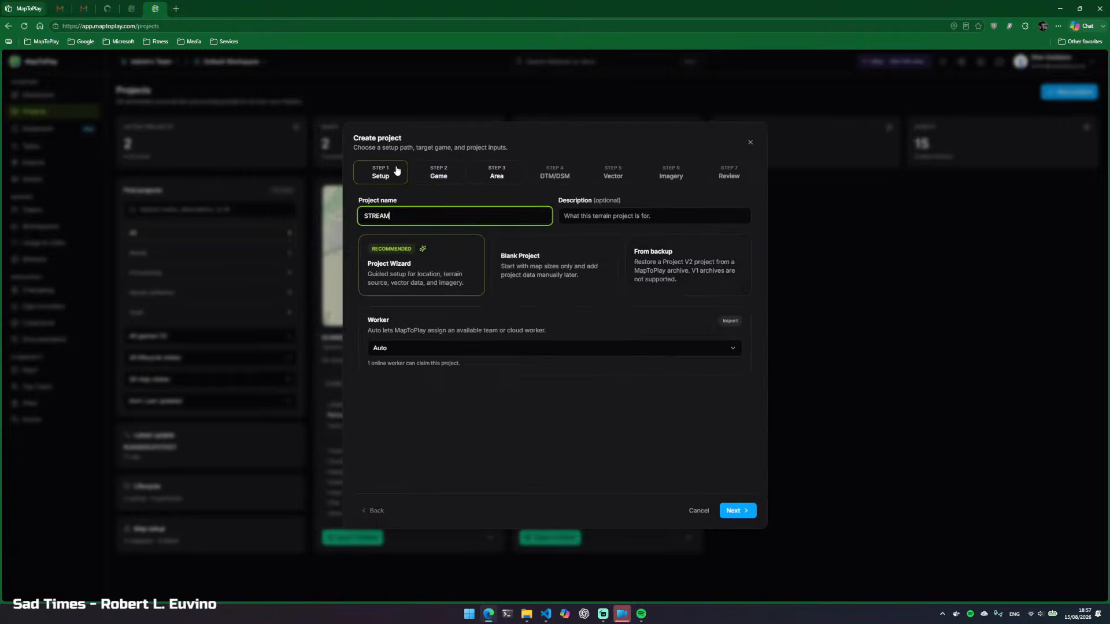
click(438, 173)
click(496, 173)
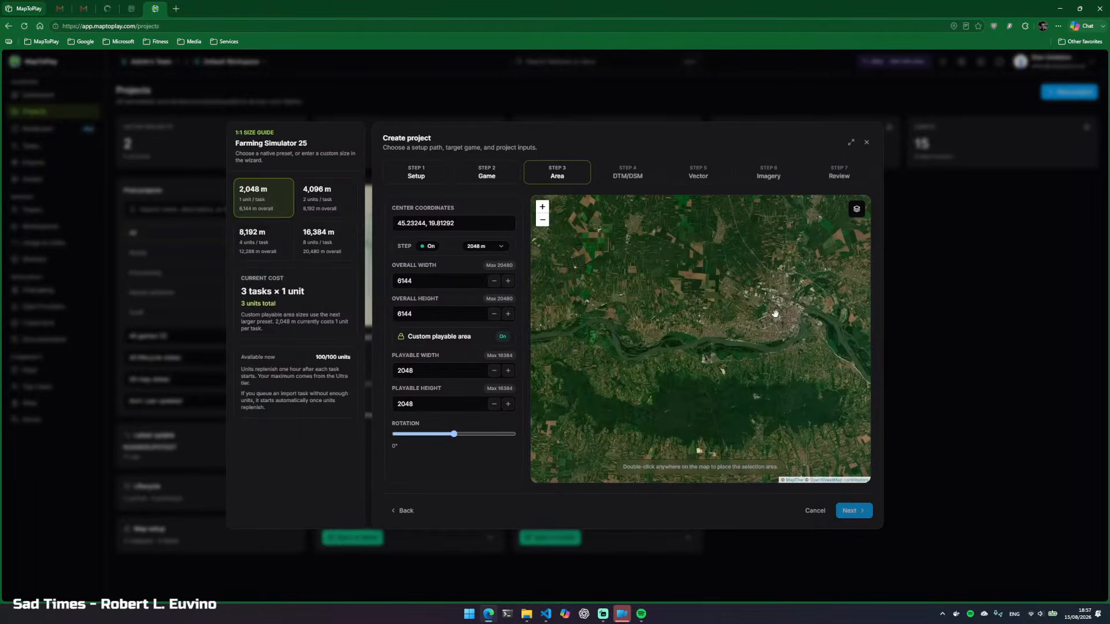
drag(777, 316, 710, 320)
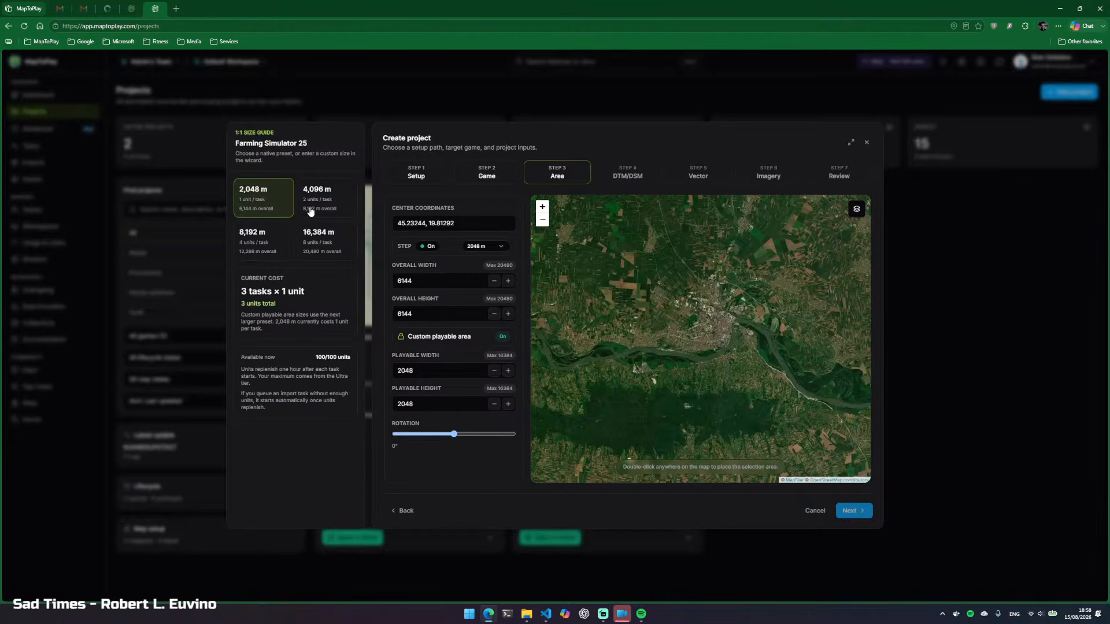
Place the 2,048 m selection area on the map near the river bend and move it southwest onto the adjacent fields
drag(740, 338, 697, 317)
scroll(698, 317, up, 5)
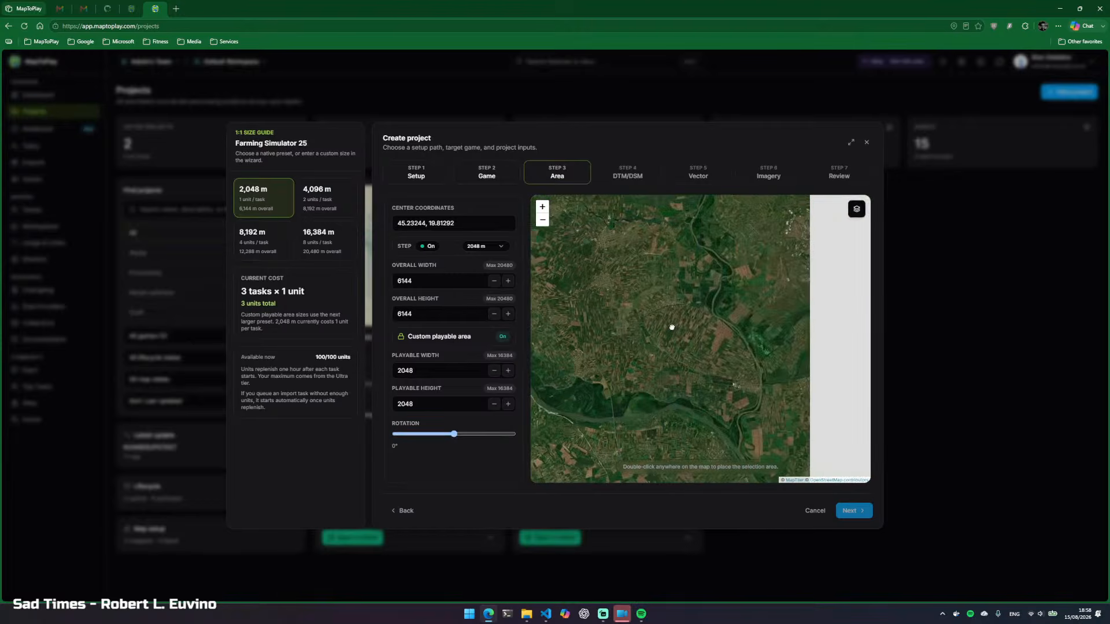
double_click(698, 316)
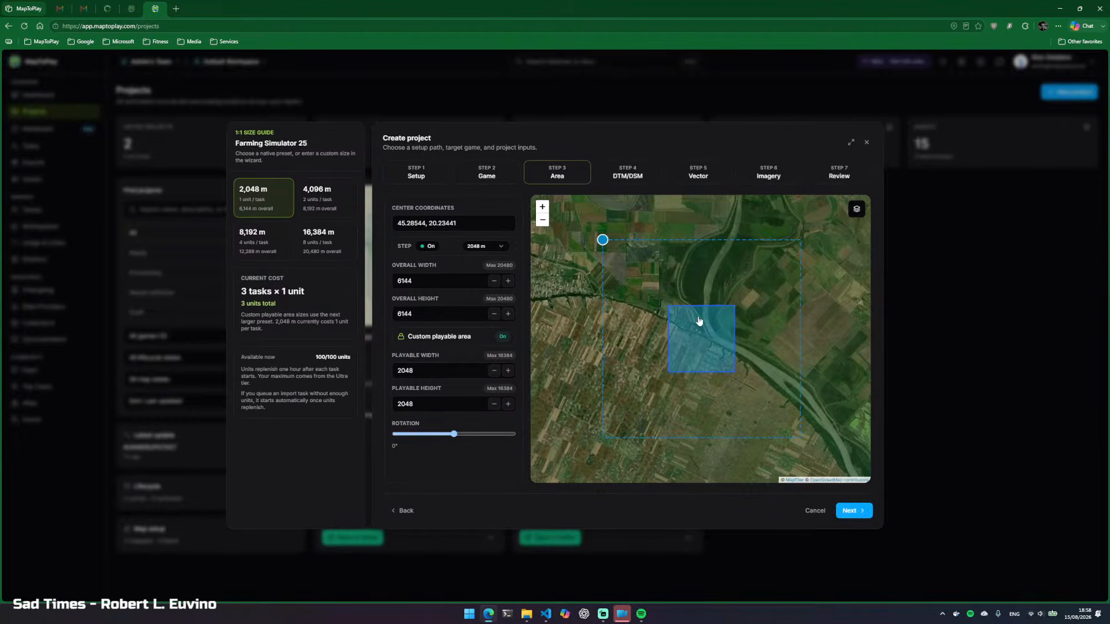
drag(701, 347, 675, 352)
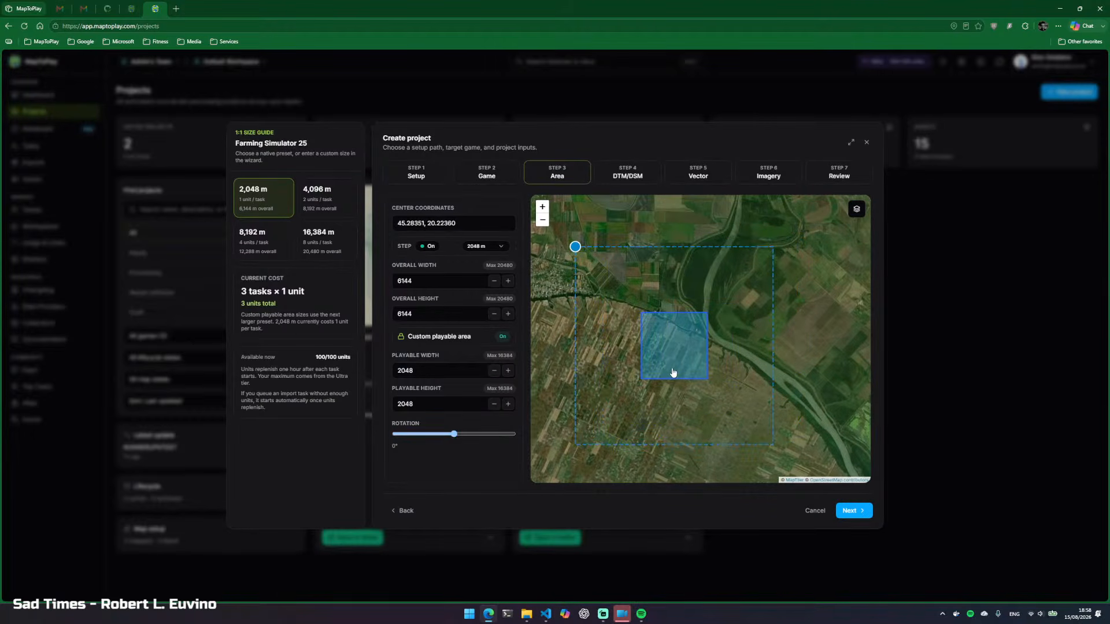
scroll(664, 352, down, 2)
scroll(665, 352, up, 1)
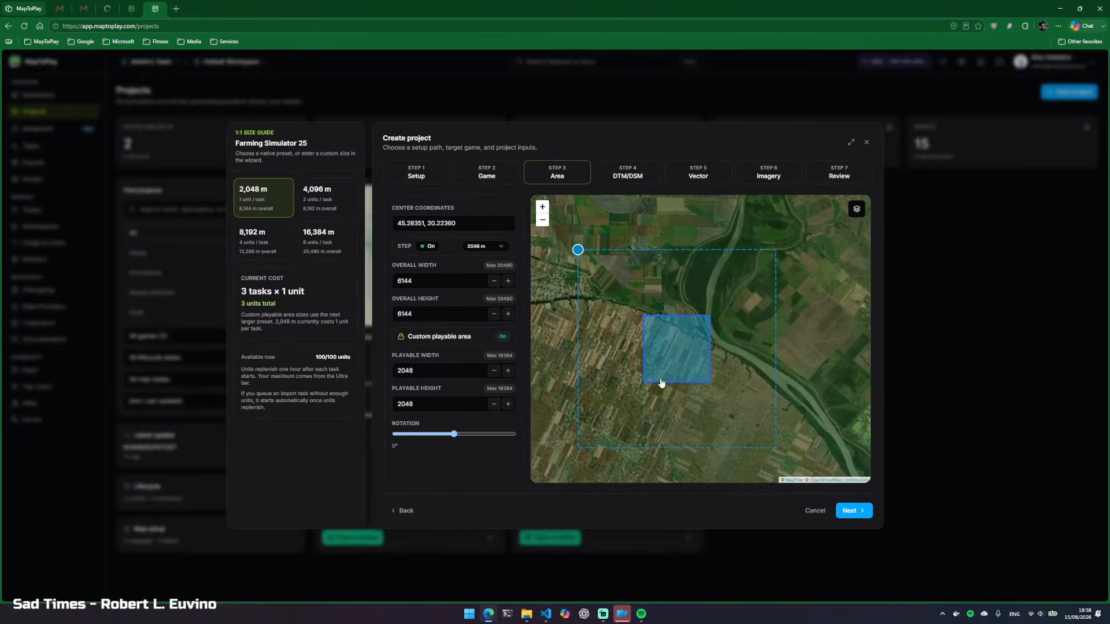
Fine-tune the selection's placement beside the river bend so its center coordinates are 45.28556, 20.22214
drag(671, 363, 665, 361)
scroll(678, 351, up, 2)
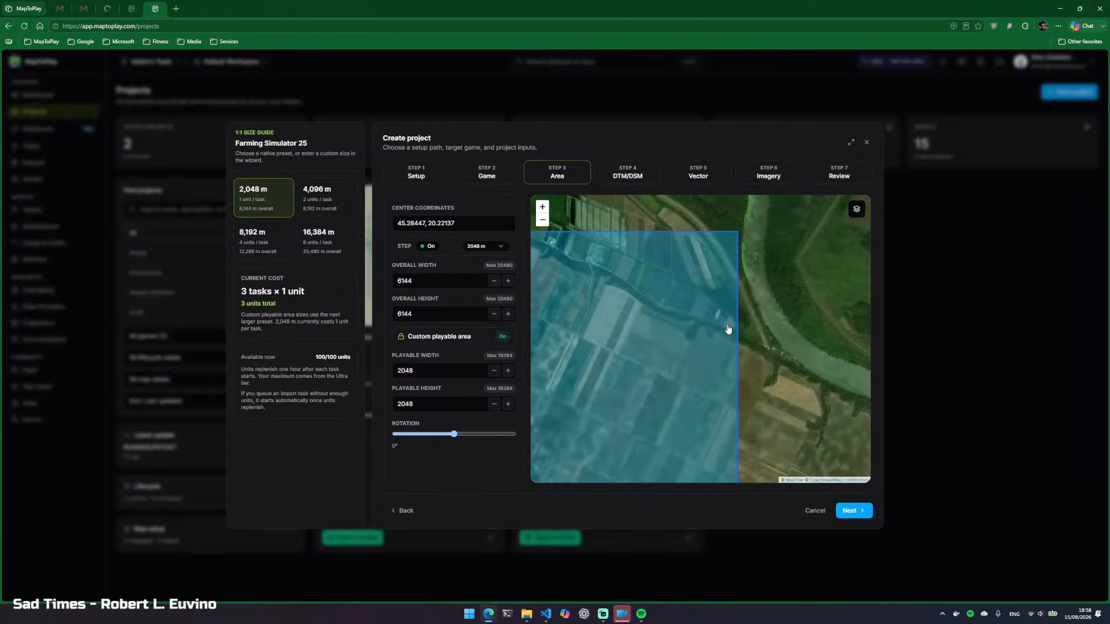
scroll(655, 276, down, 1)
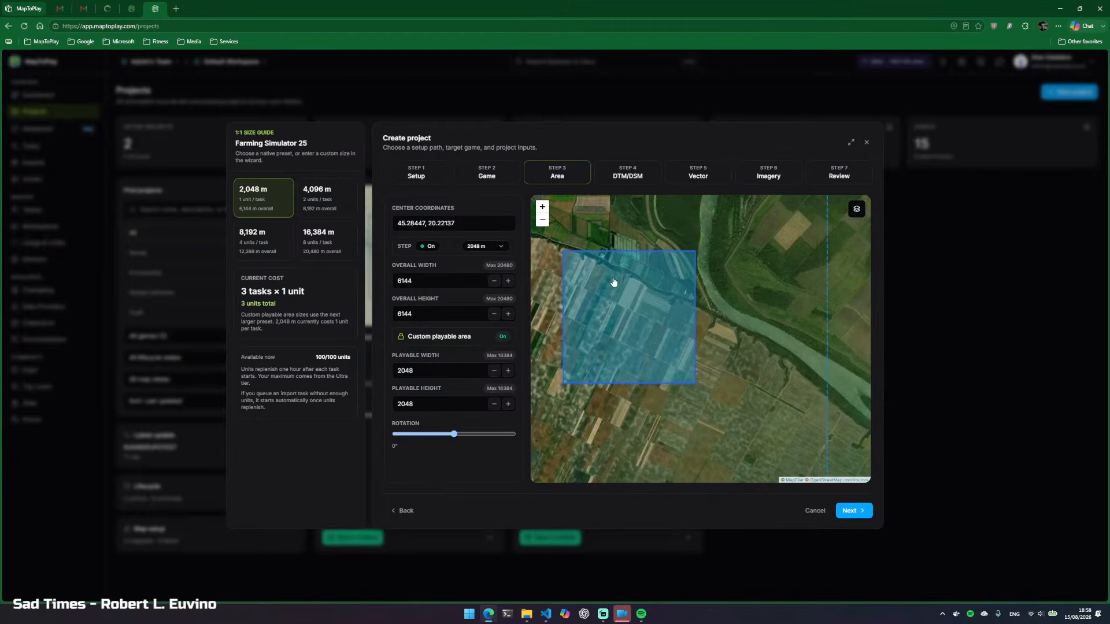
drag(628, 301, 631, 293)
scroll(606, 271, up, 3)
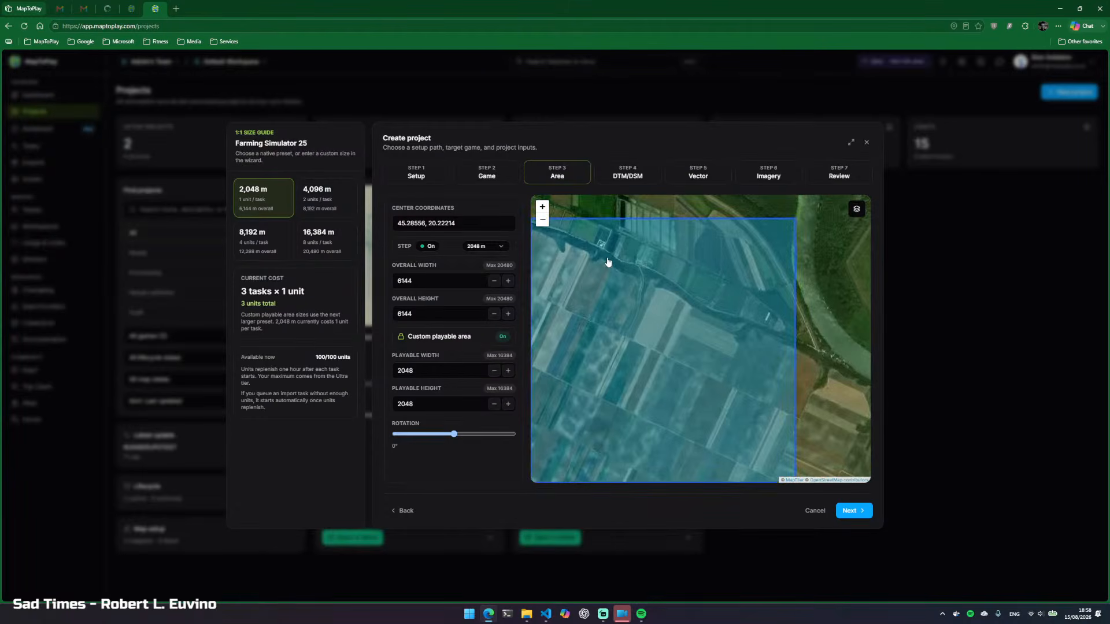
scroll(720, 279, down, 4)
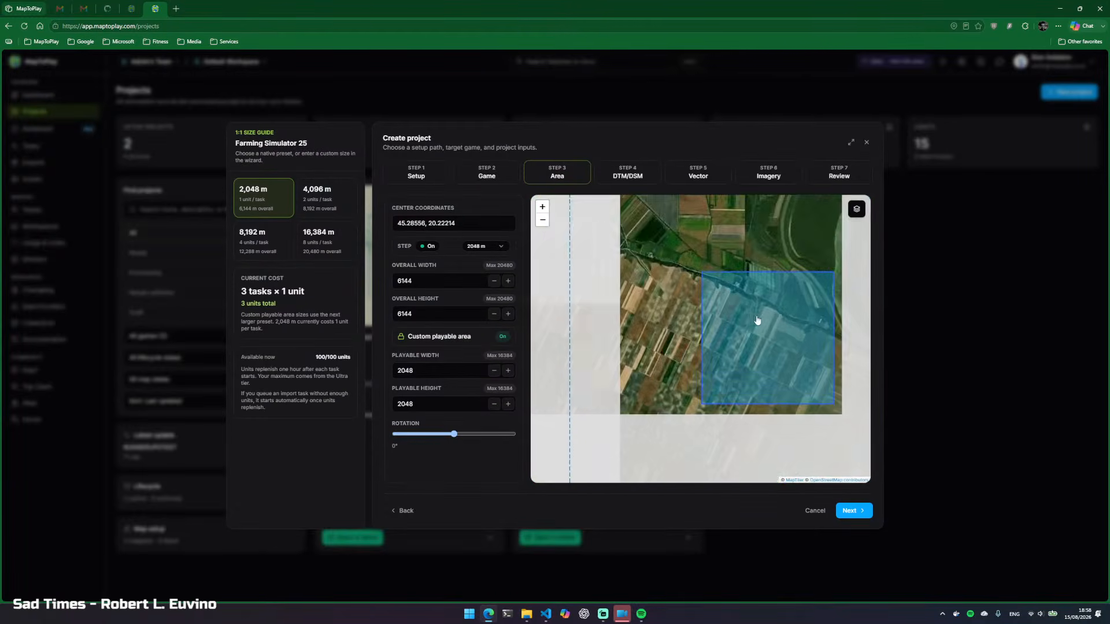
scroll(778, 330, up, 1)
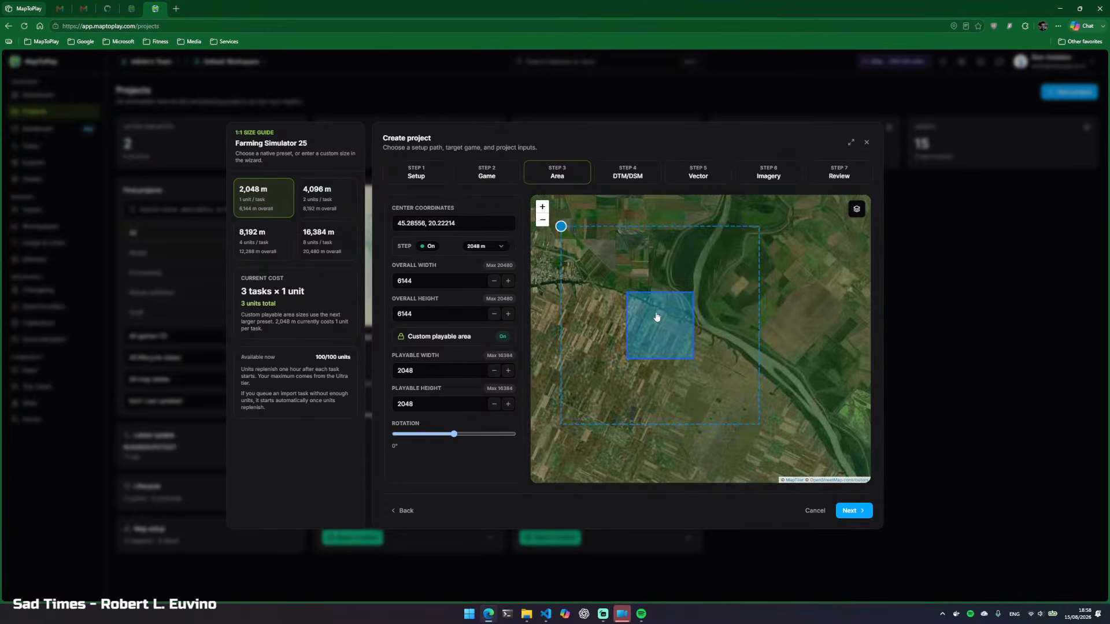
scroll(660, 296, up, 3)
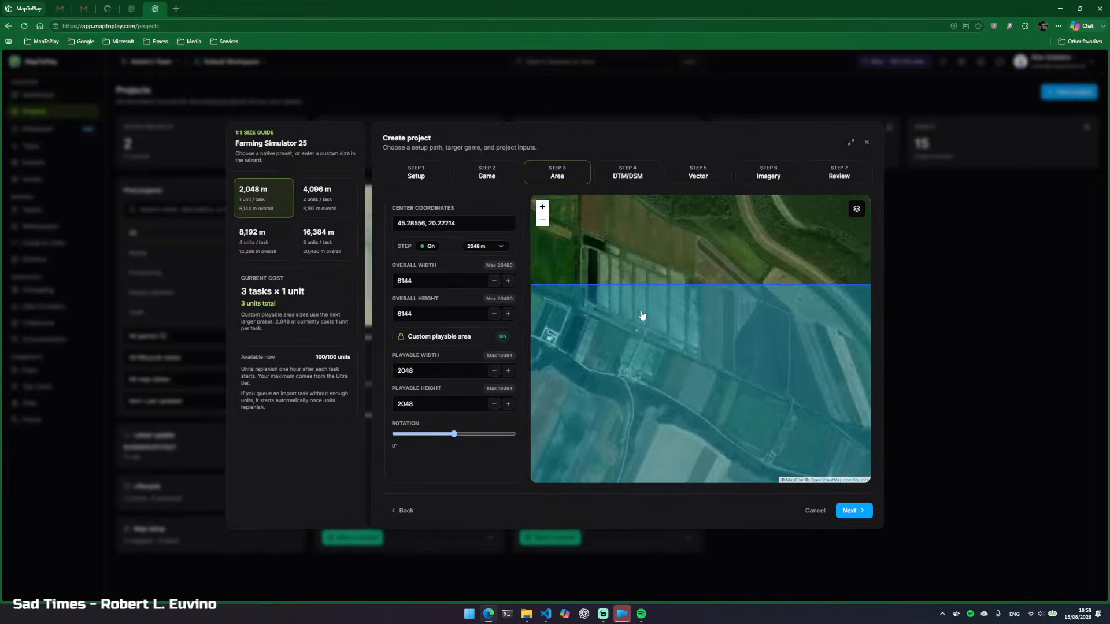
scroll(648, 345, down, 2)
scroll(646, 346, down, 2)
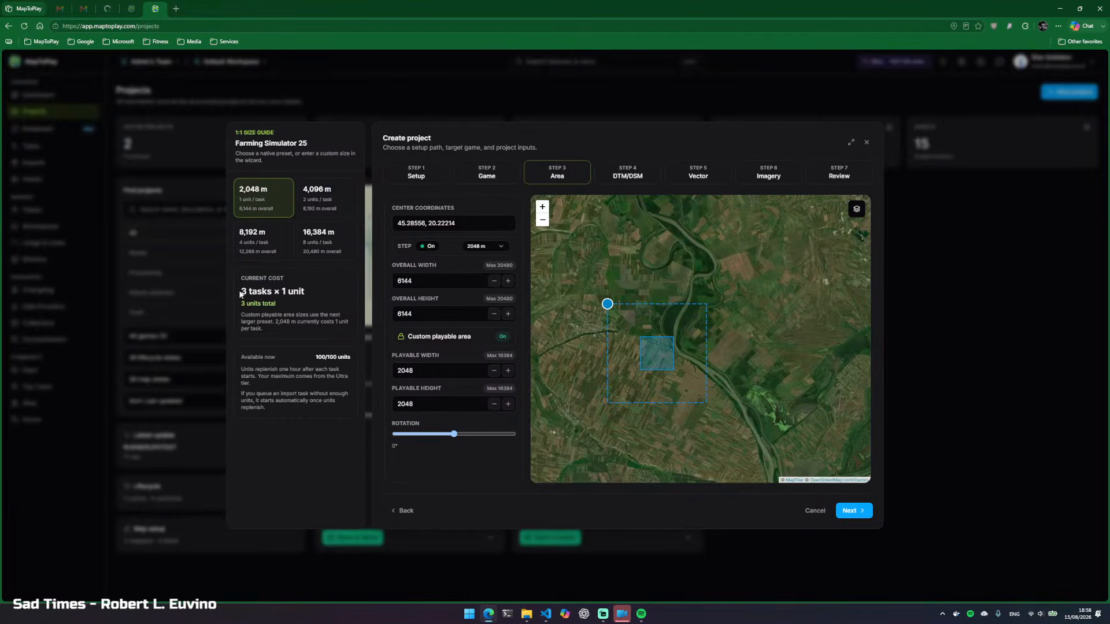
Examine the project's task cost, check the available task units on a second copy of the Projects page, and close that copy
drag(240, 292, 304, 289)
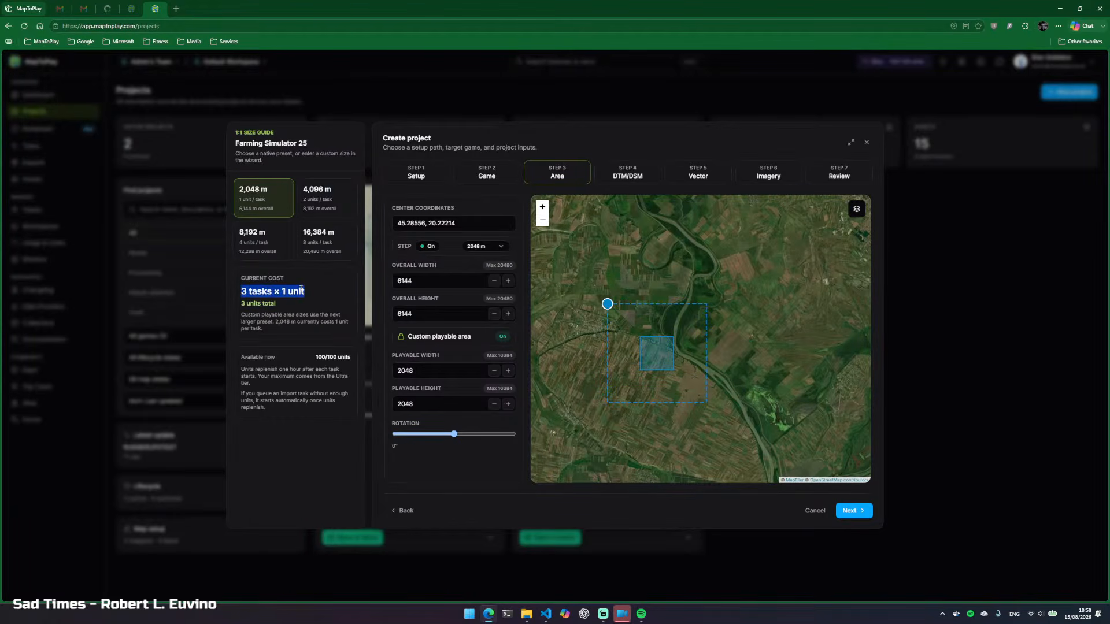
click(174, 23)
key(ctrl+c)
key(ctrl+t)
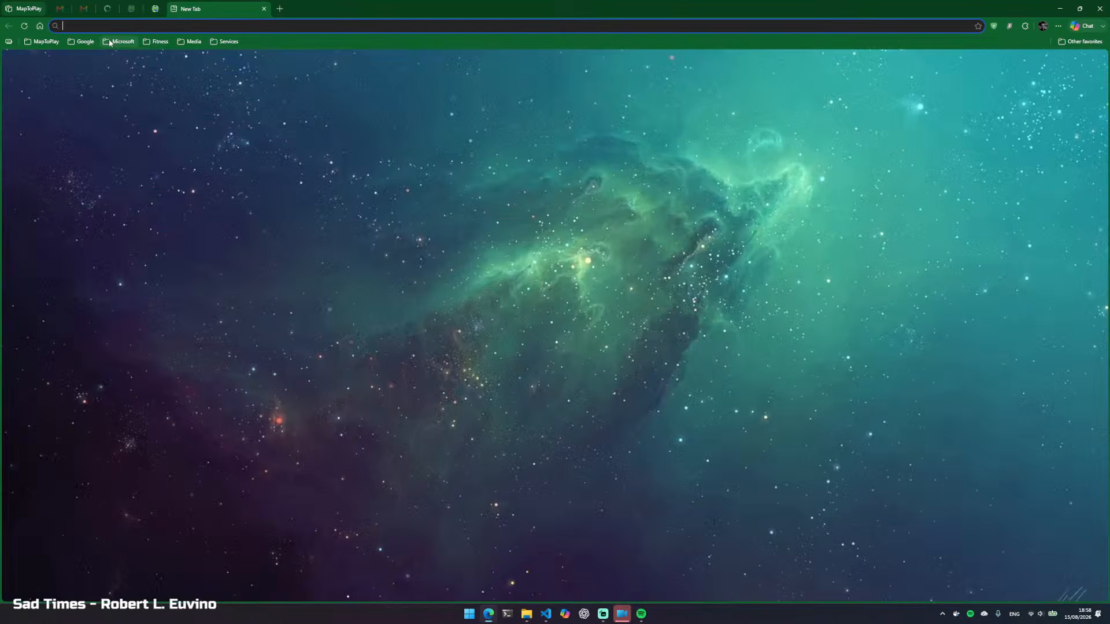
key(ctrl+v)
key(Return)
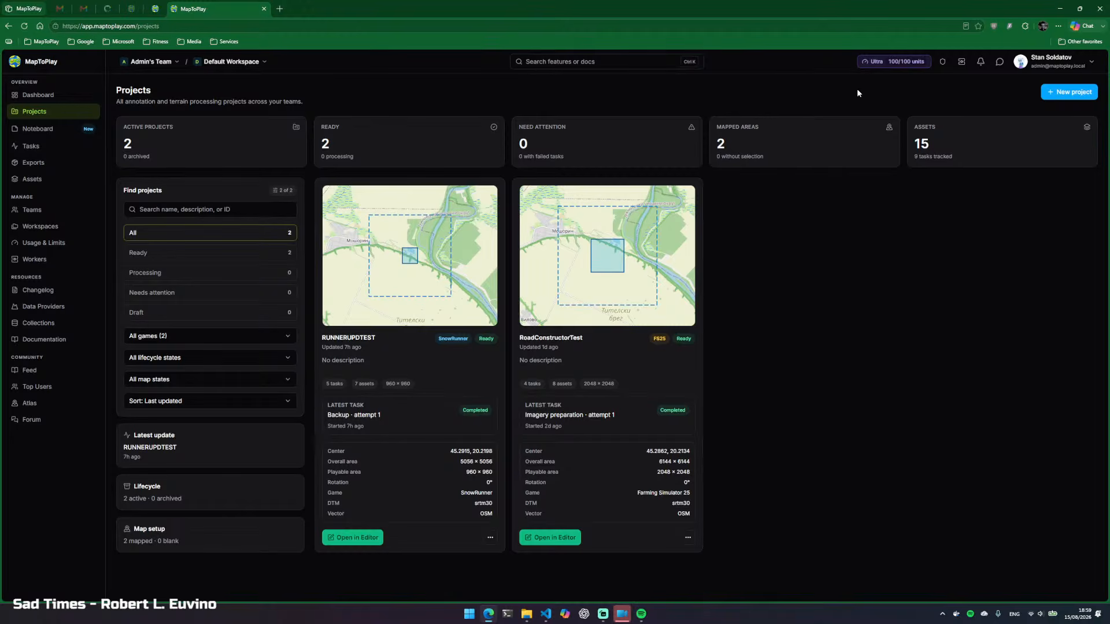
click(899, 68)
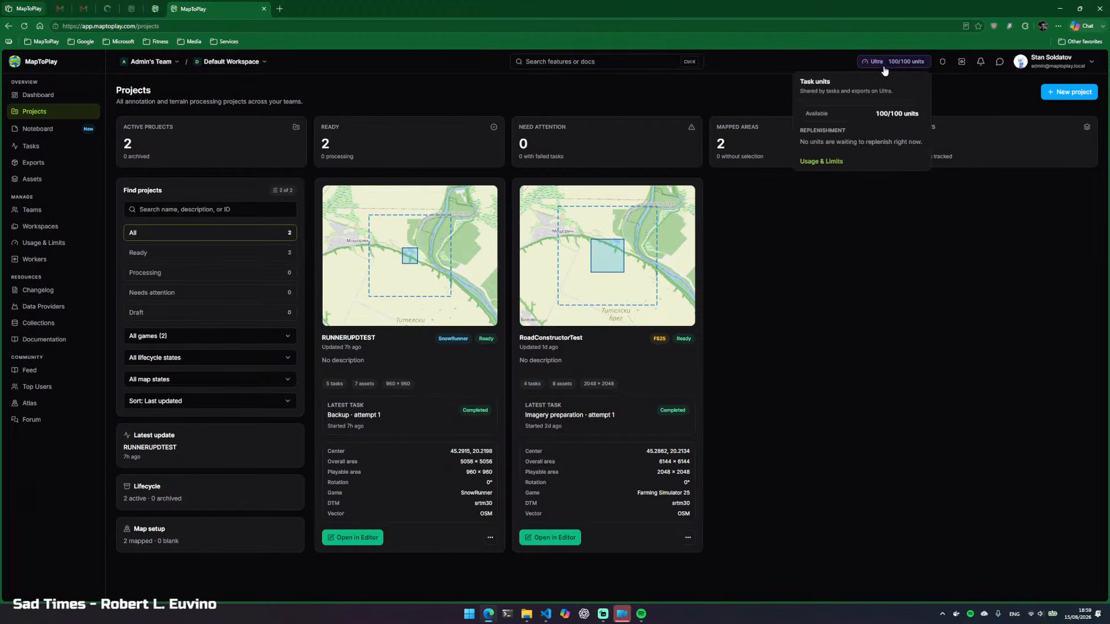
click(884, 67)
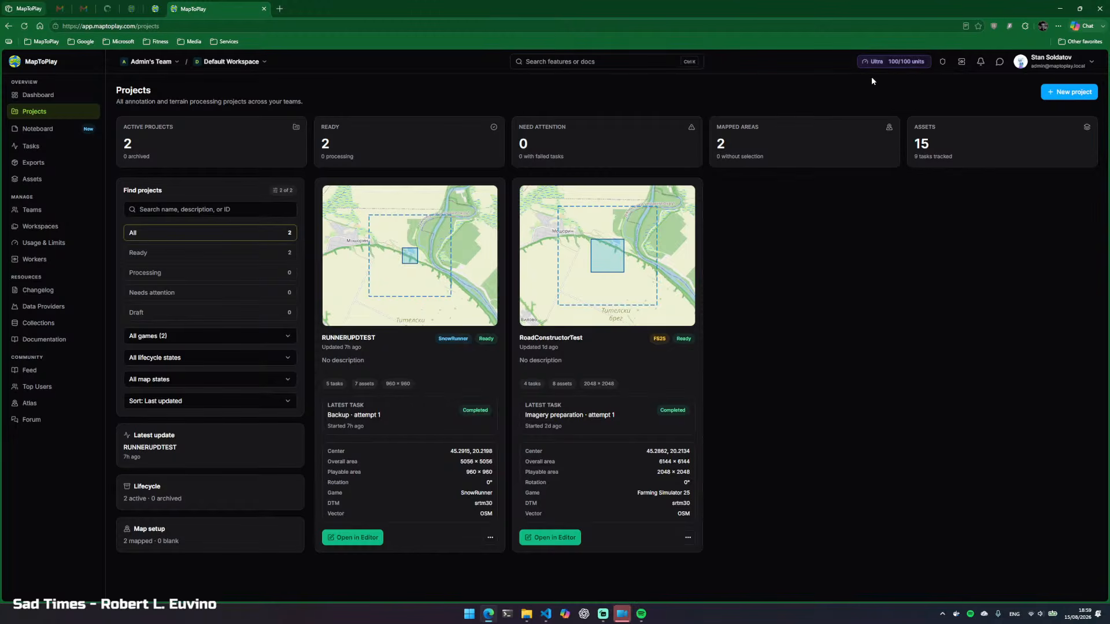
click(264, 9)
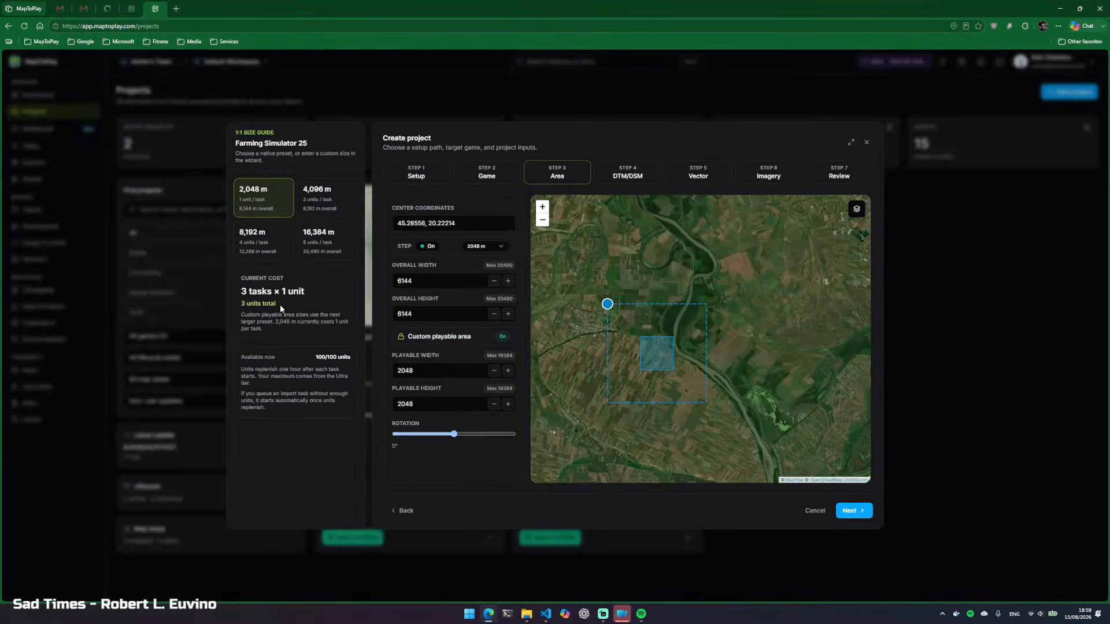
drag(235, 296, 300, 290)
click(297, 308)
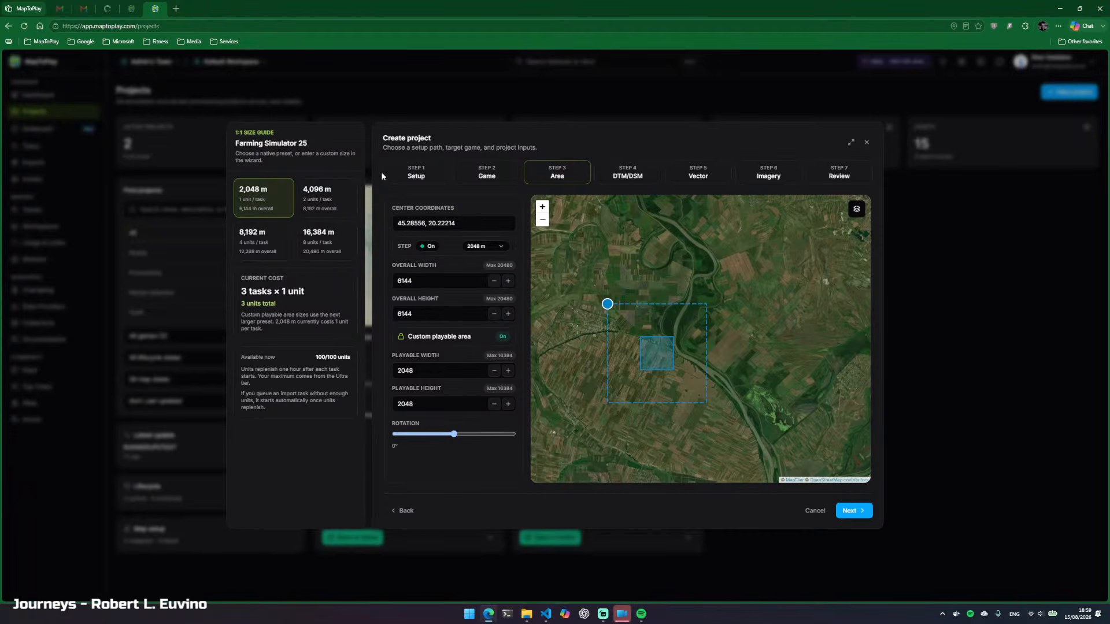
Accept the area, try including DSM providers and exclude them again, and continue with SRTM 30m provider download as the terrain source
scroll(649, 341, up, 3)
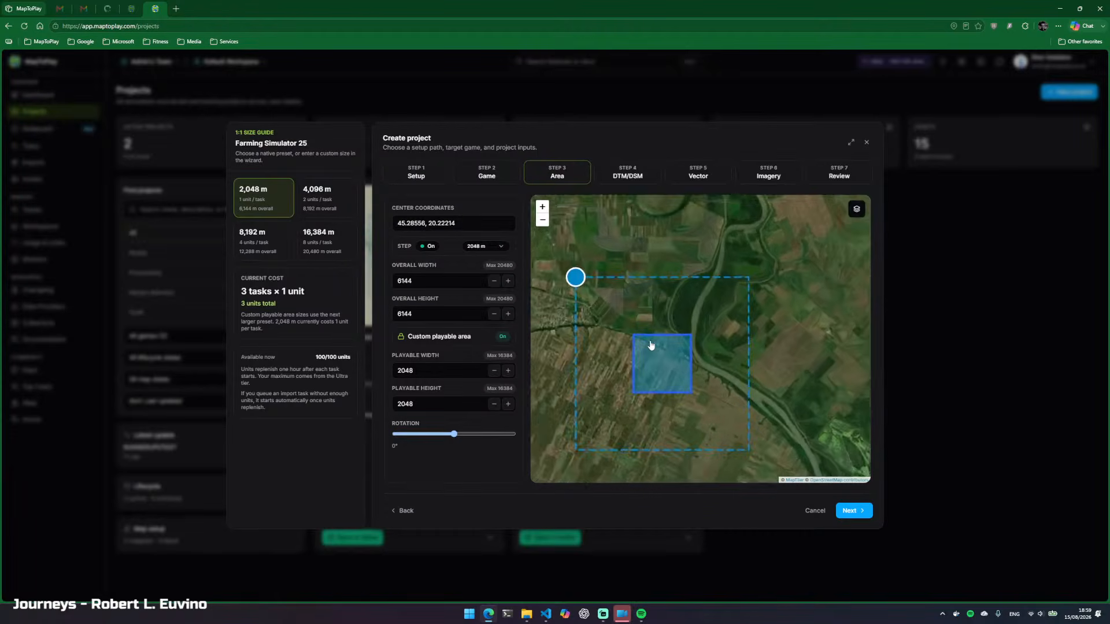
click(850, 512)
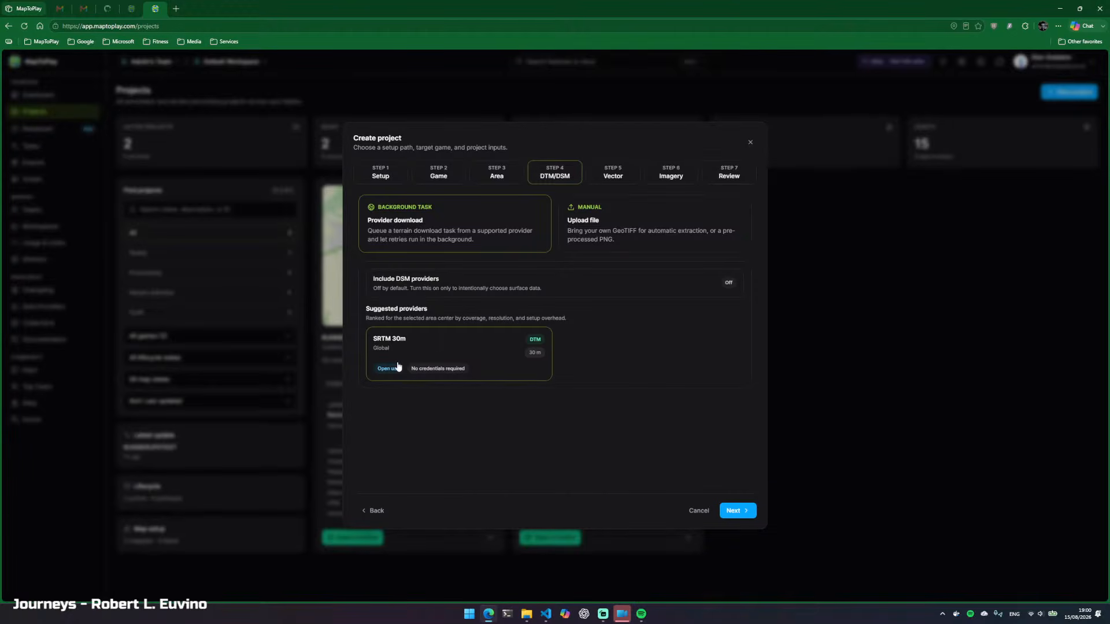
click(730, 289)
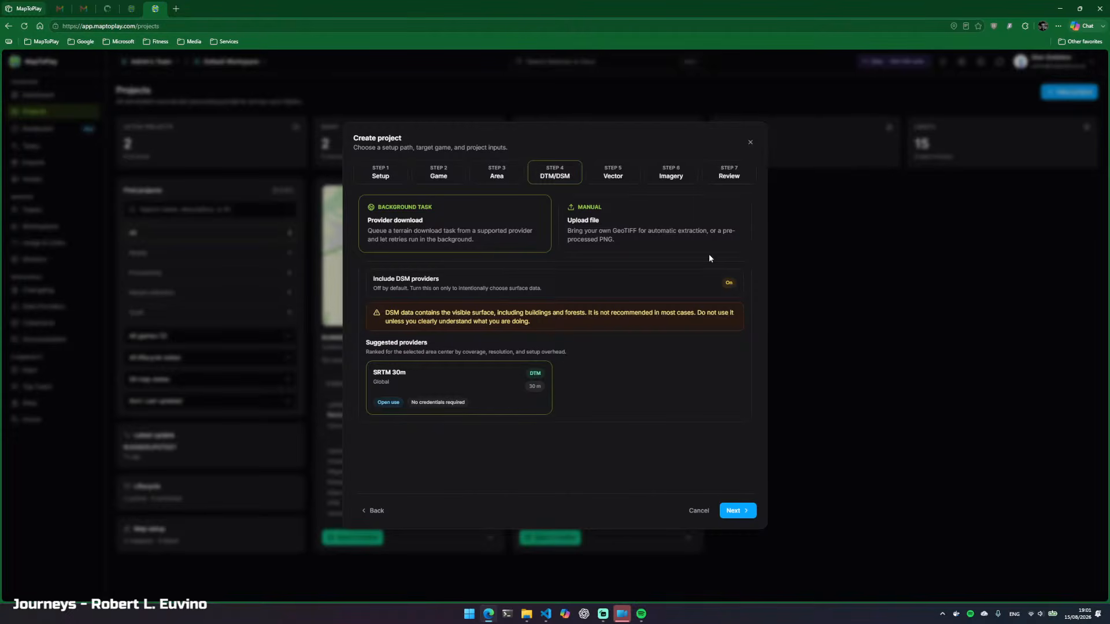
click(729, 283)
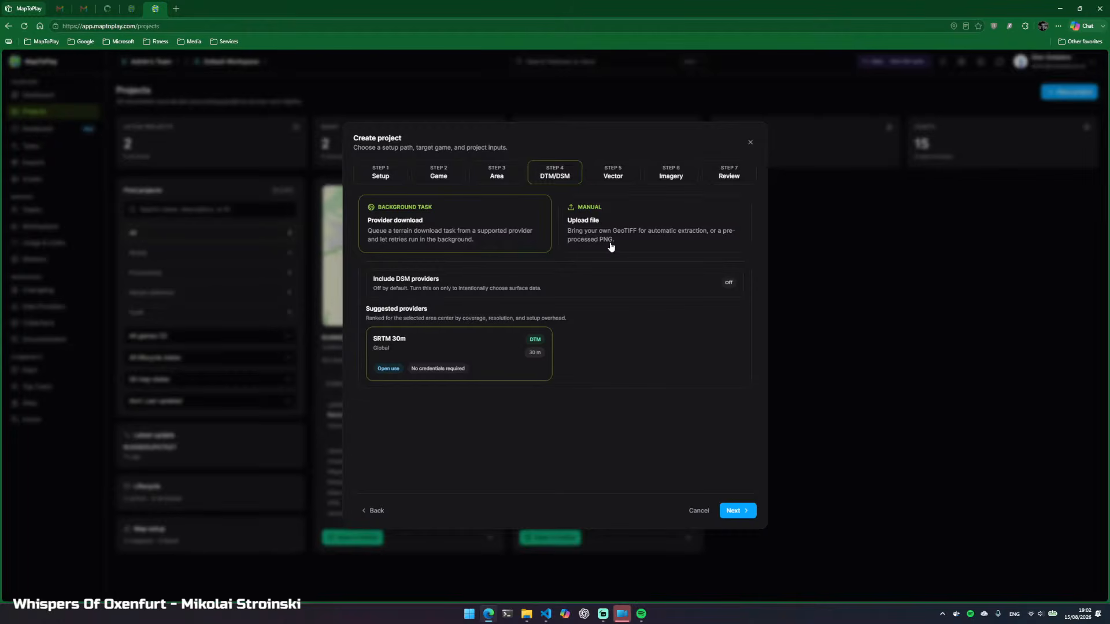
click(736, 512)
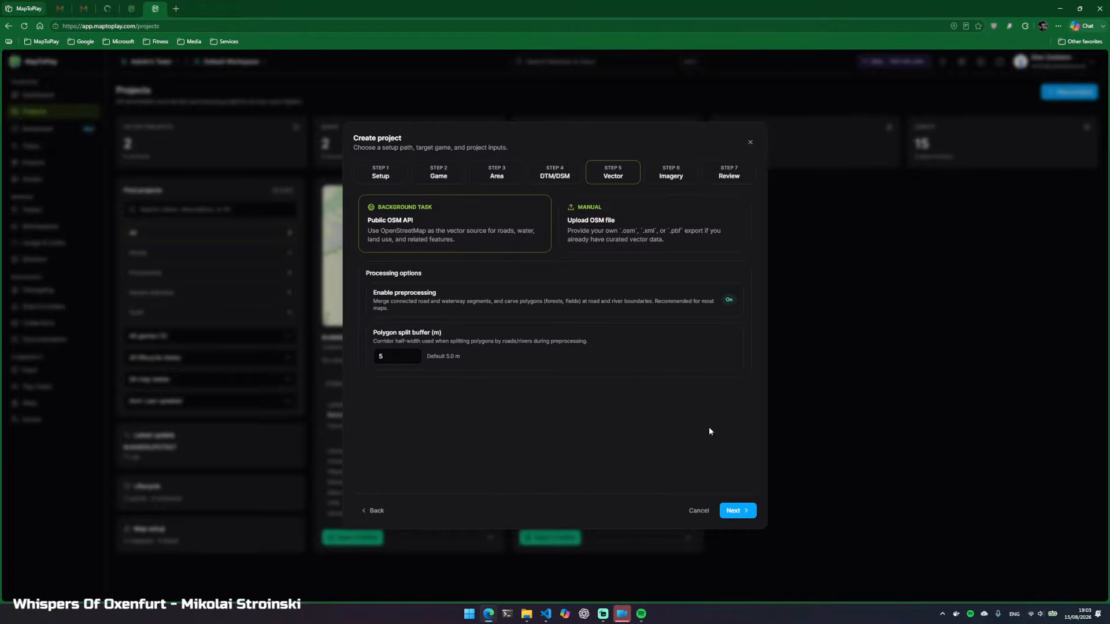
Accept the Public OSM API vector source and Copernicus VHR 2021 imagery, review the summary, and create the STREAM project
click(735, 511)
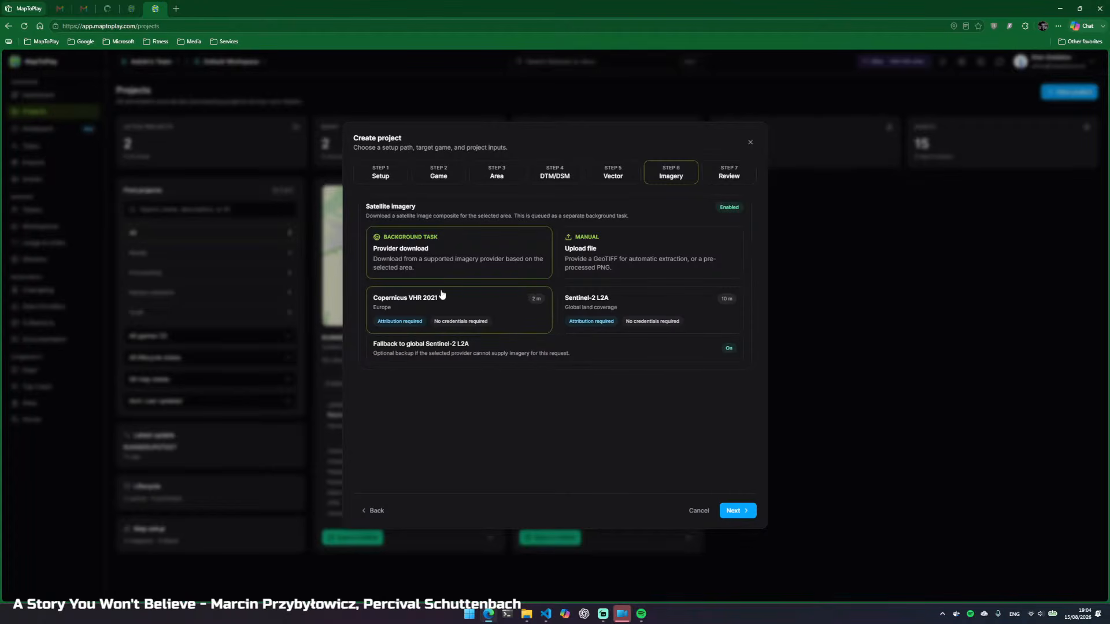
click(734, 511)
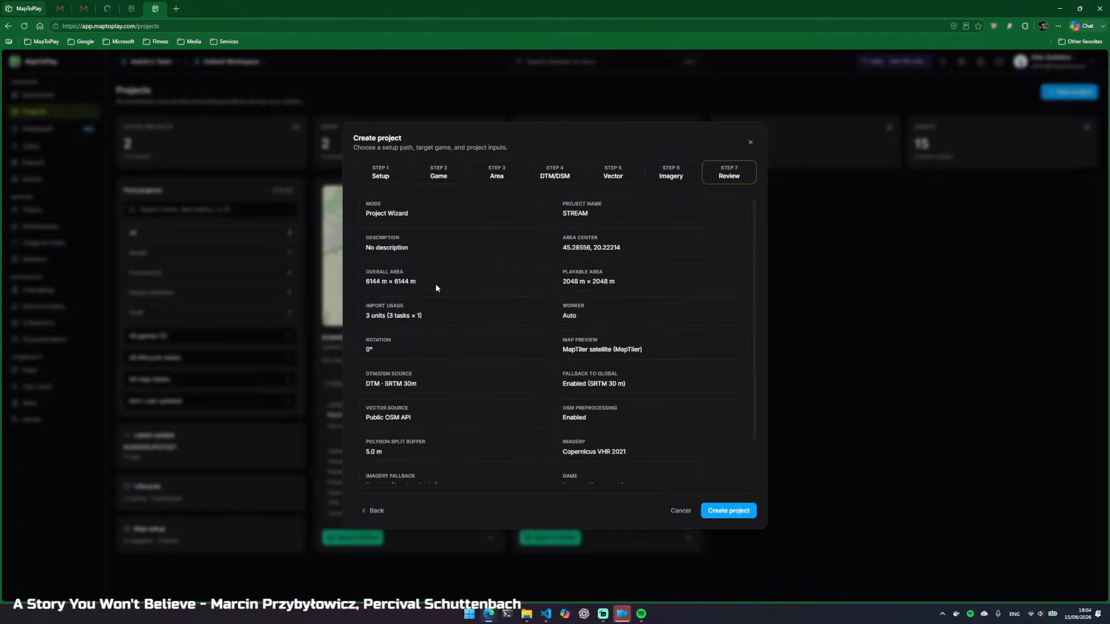
scroll(436, 284, down, 1)
scroll(425, 291, up, 1)
scroll(461, 282, down, 1)
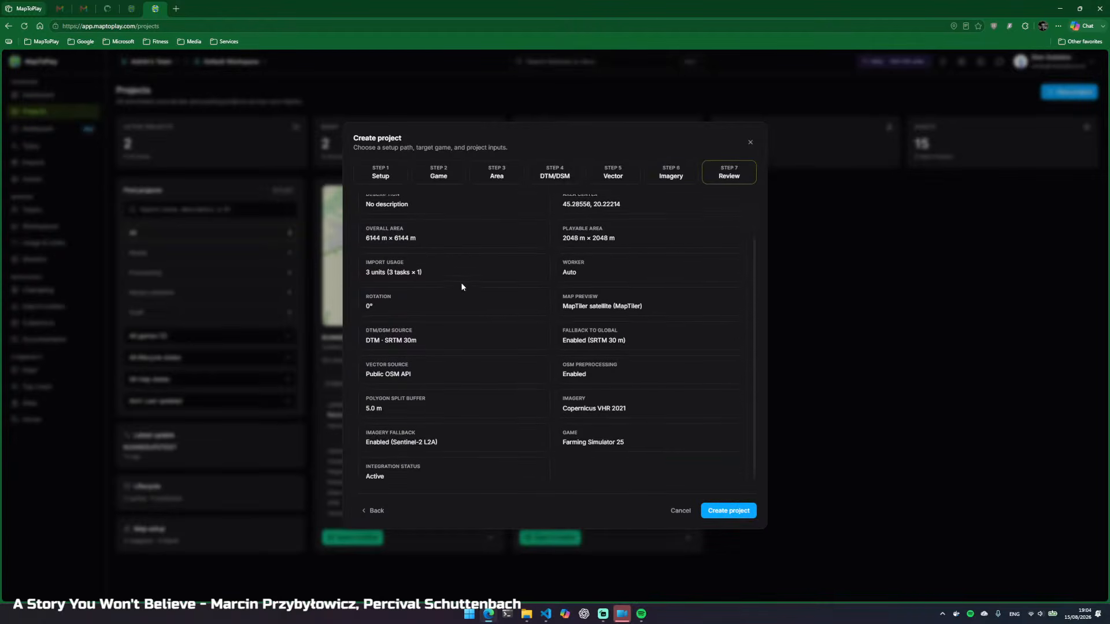
click(729, 511)
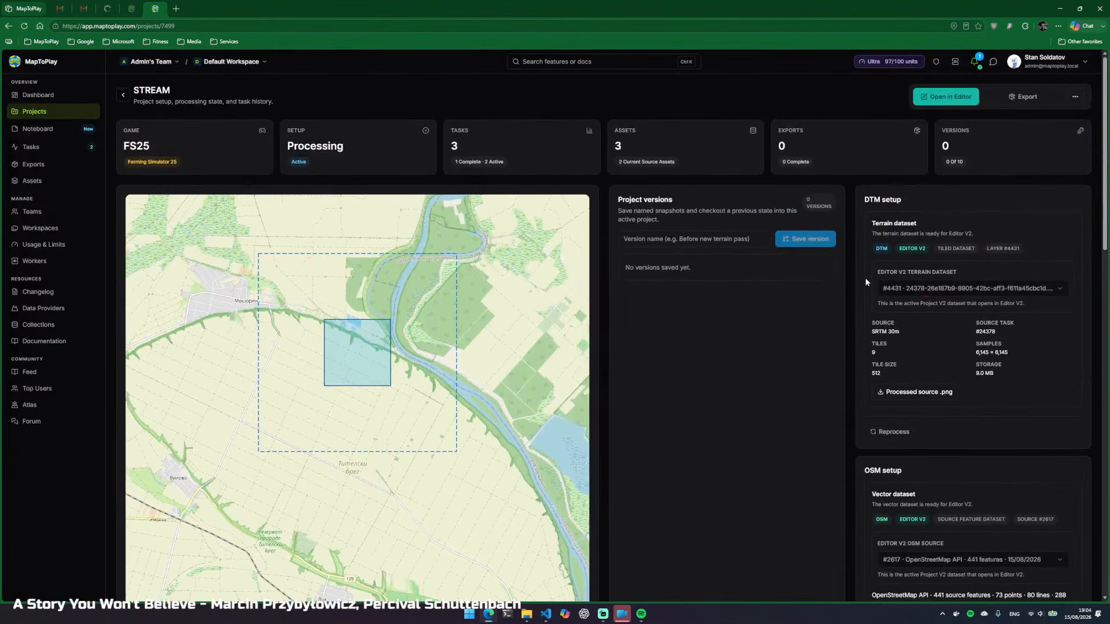
Check the task unit replenishment and examine the STREAM processing jobs and their completion times in the team's task list
mouse_move(886, 67)
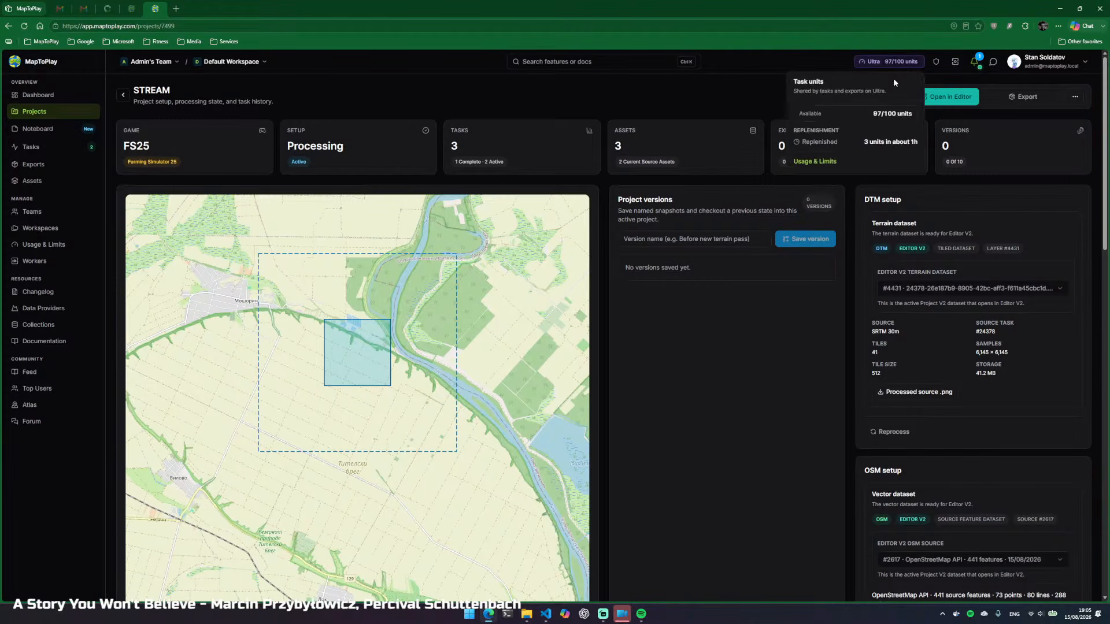
drag(862, 142, 919, 145)
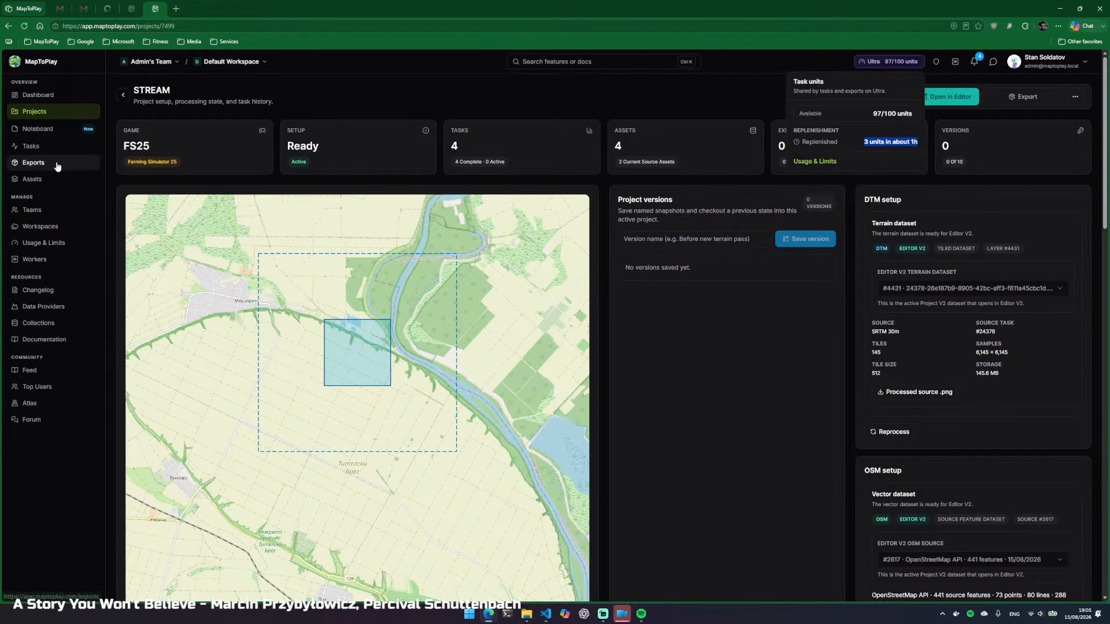
click(49, 148)
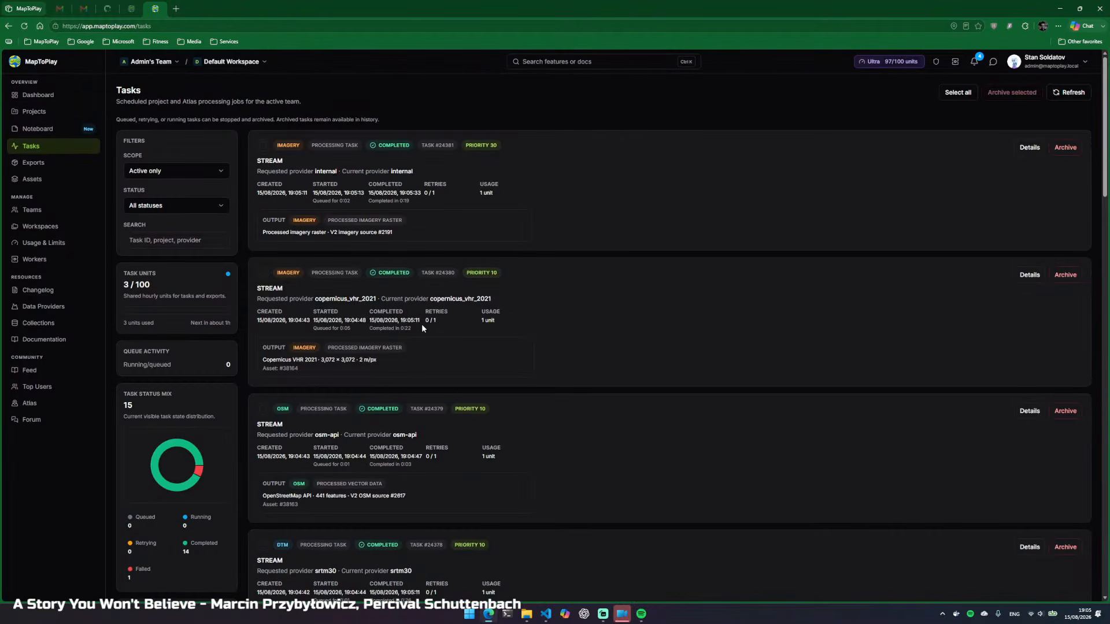
scroll(422, 323, down, 4)
scroll(415, 320, up, 5)
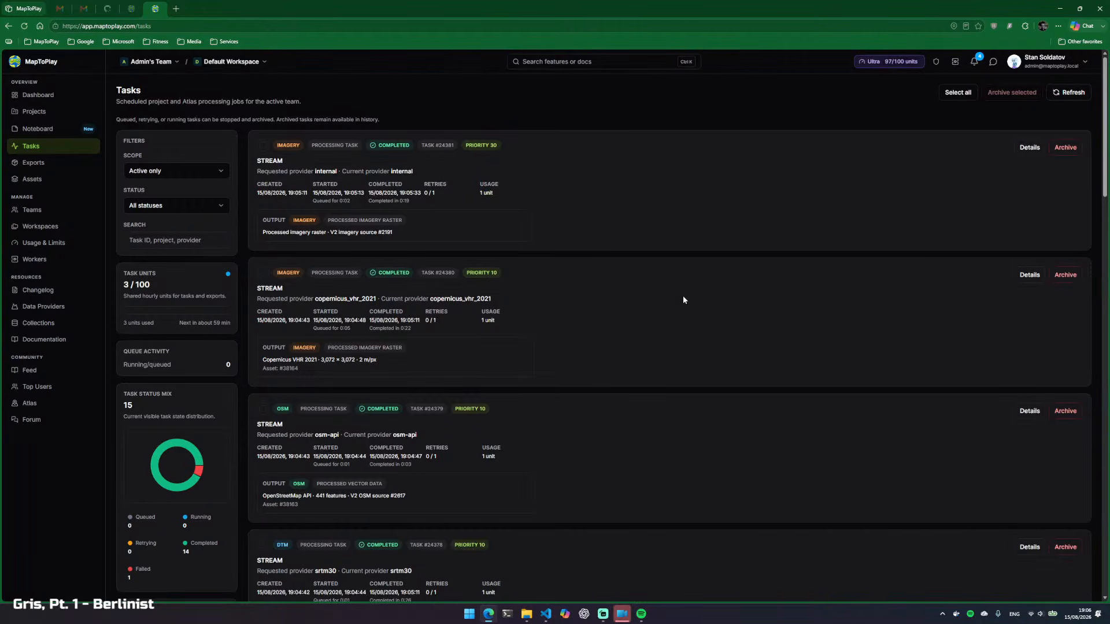
drag(456, 186, 509, 200)
drag(415, 202, 369, 183)
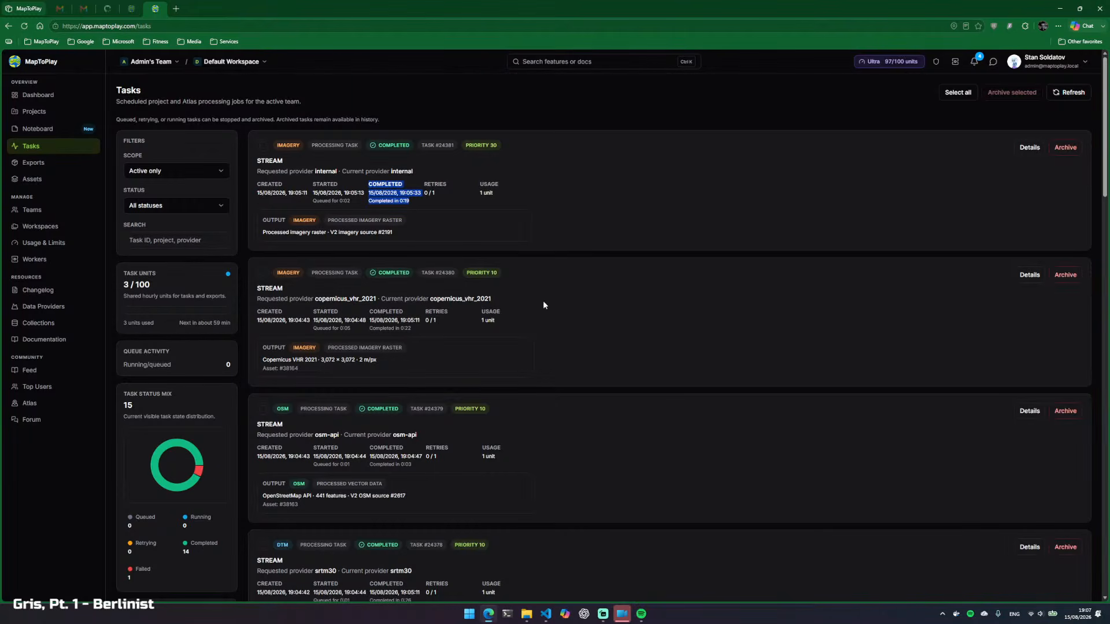
click(590, 243)
Return to the projects overview and mark all notifications as read
click(35, 111)
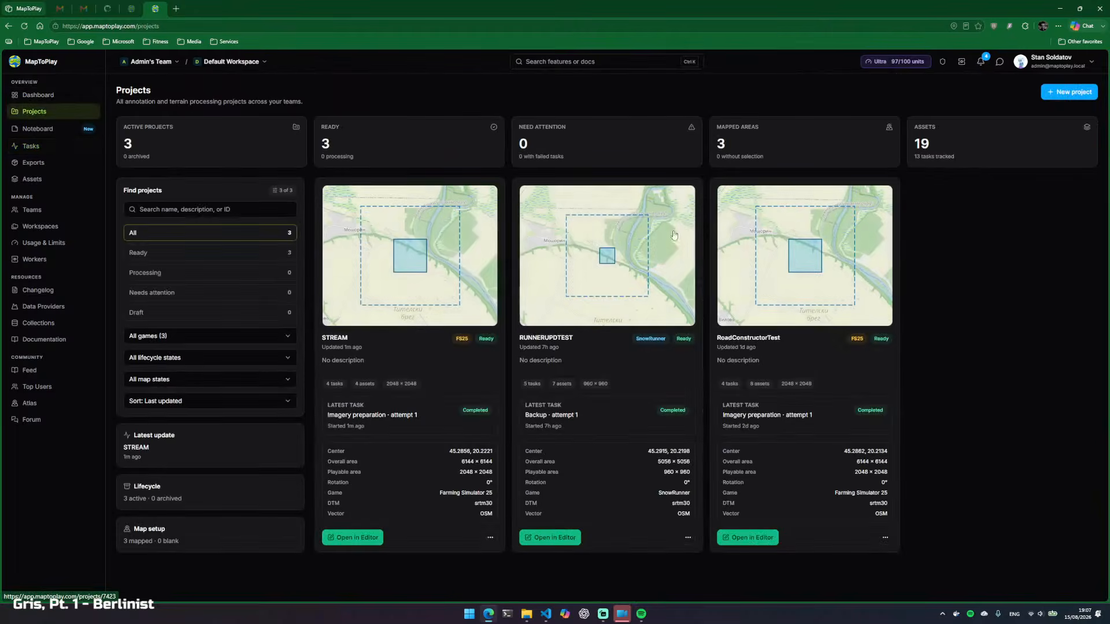
click(980, 61)
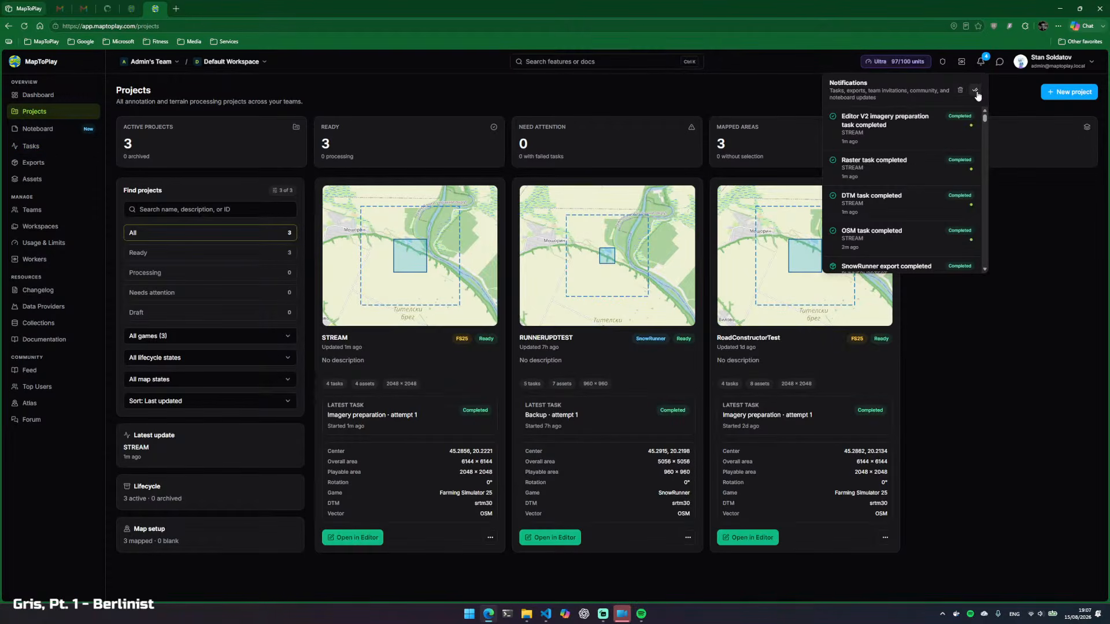
click(976, 91)
Open the account settings to view the browser alert and email update preferences
click(1035, 63)
click(1003, 103)
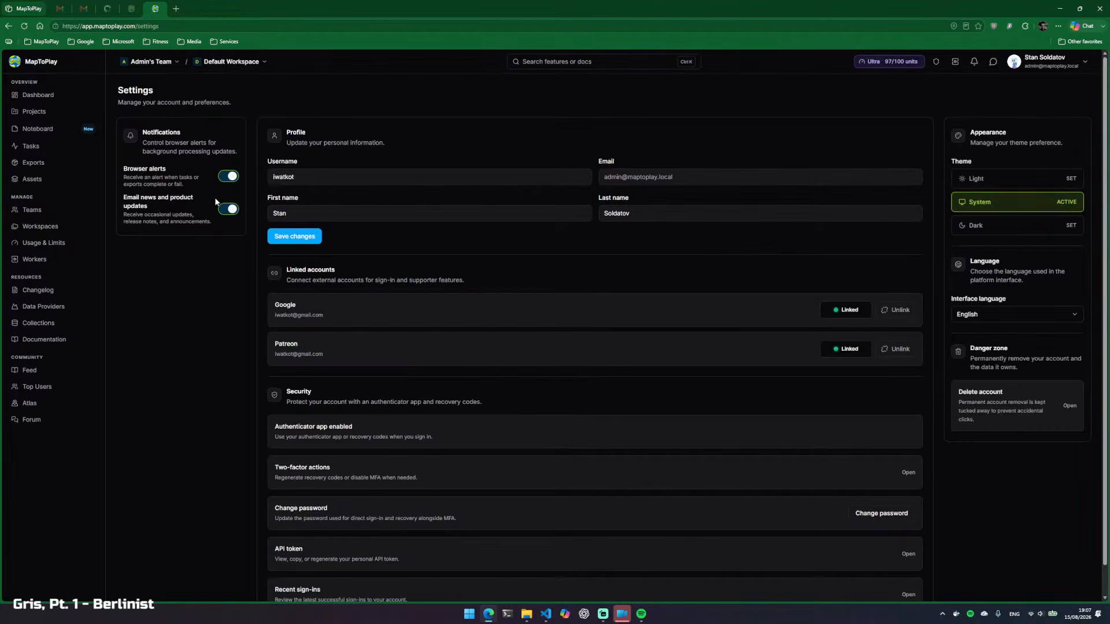
Return to the projects overview and clear all desktop notifications
click(40, 115)
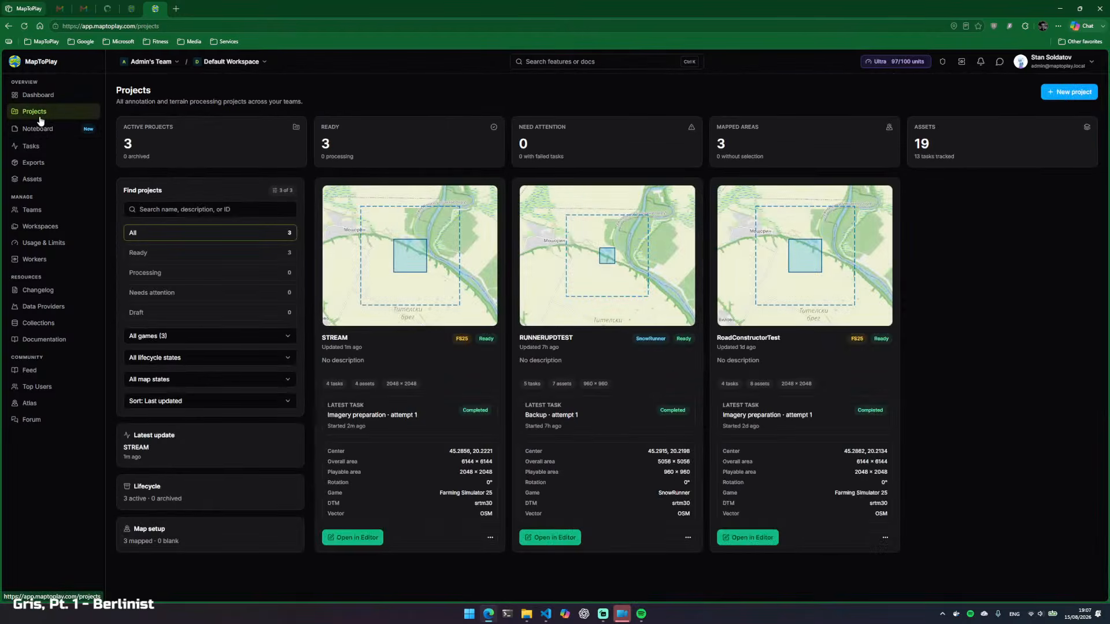
click(1076, 614)
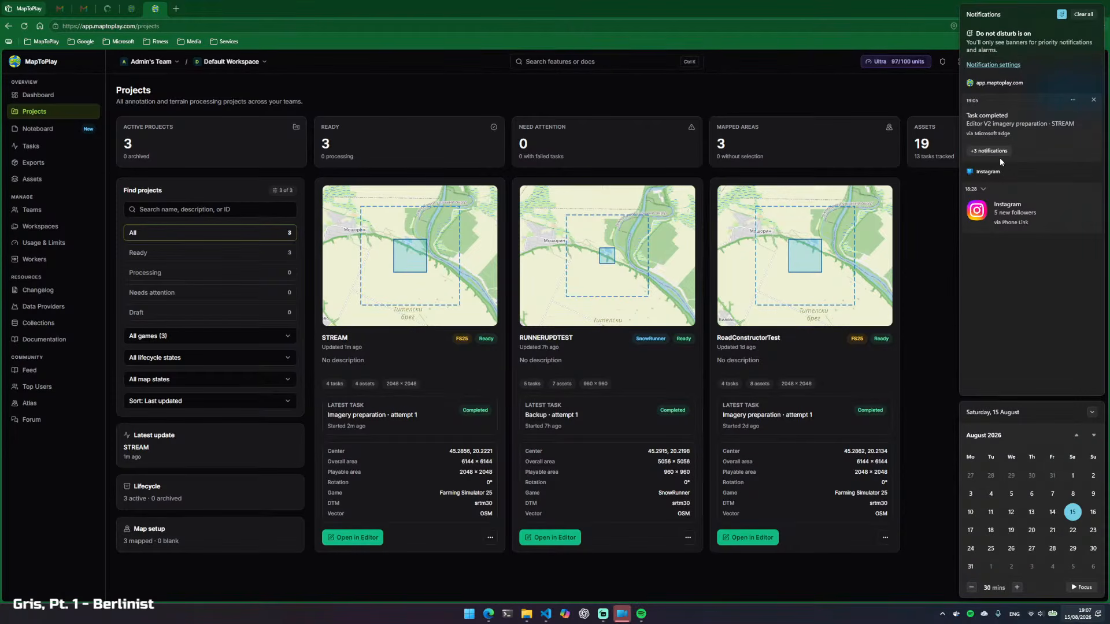
click(1084, 15)
click(940, 231)
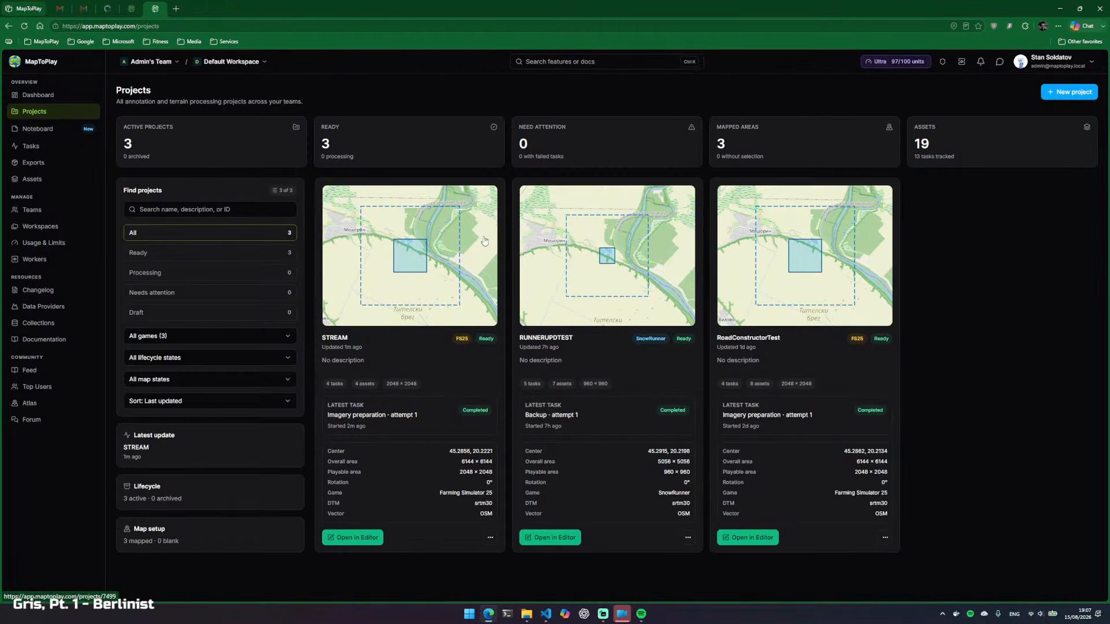
Open the STREAM project and examine the DTM/DSM reprocessing options, including the available providers, custom file upload and DSM inclusion
click(350, 358)
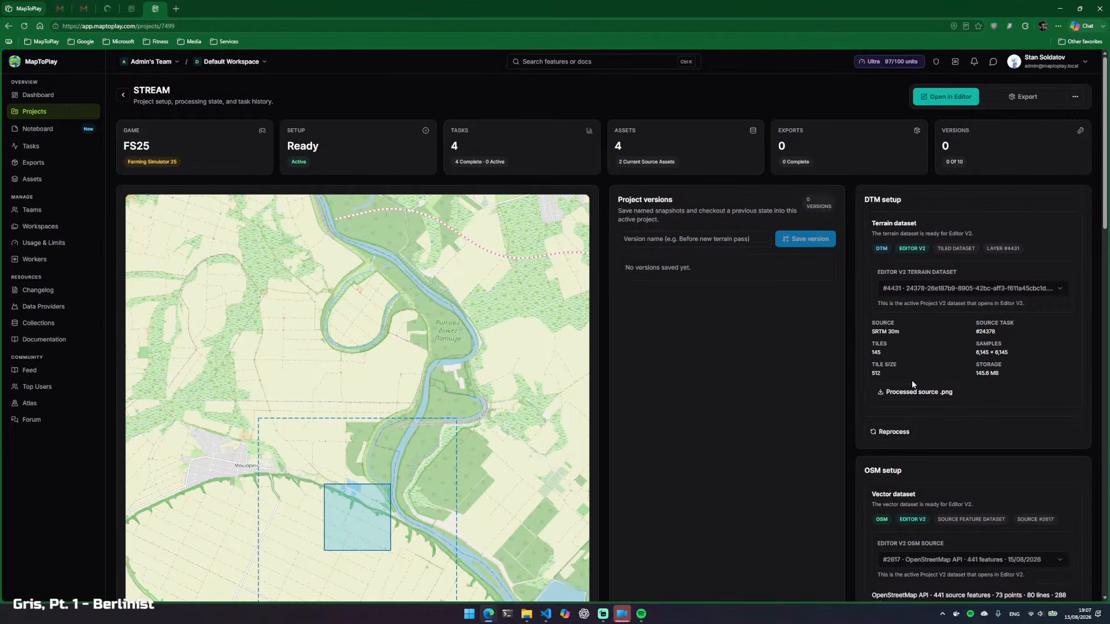
click(890, 433)
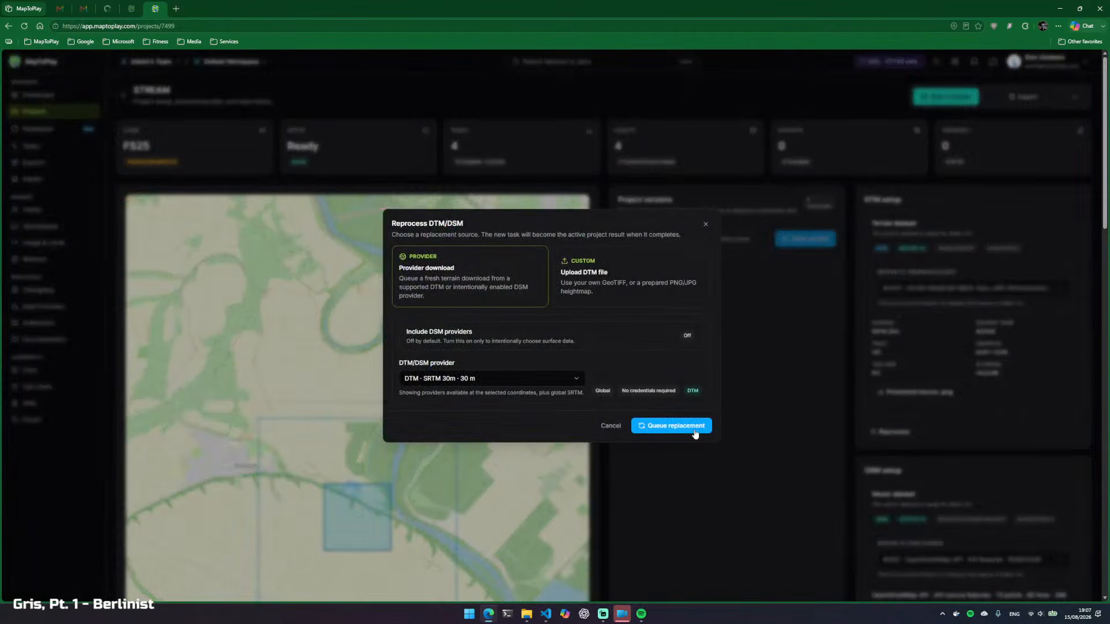
click(538, 379)
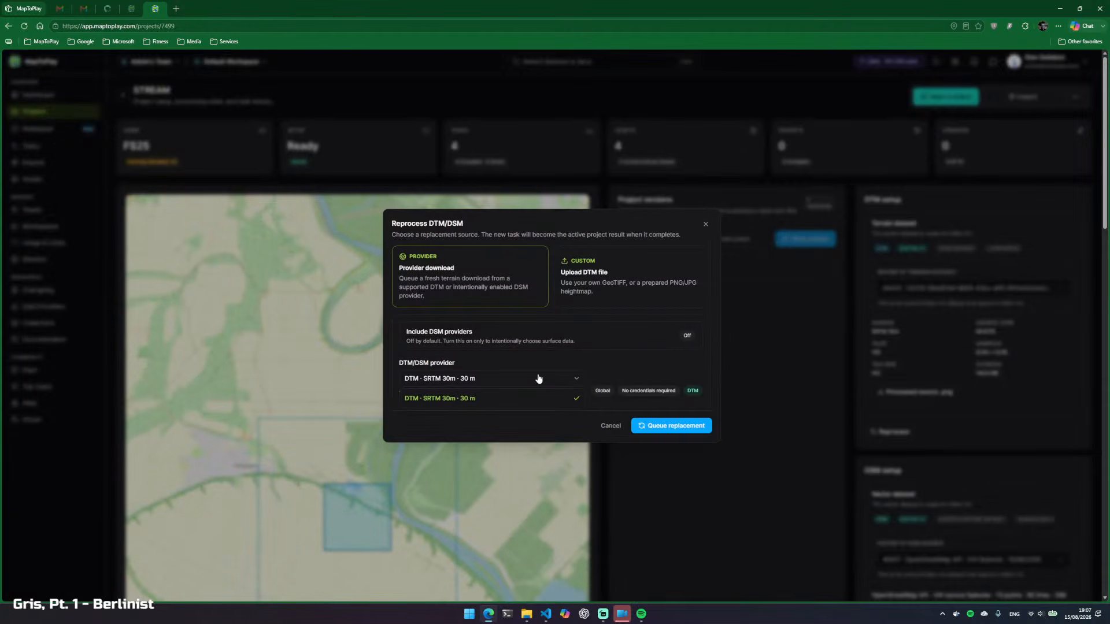
click(575, 292)
click(517, 300)
click(538, 378)
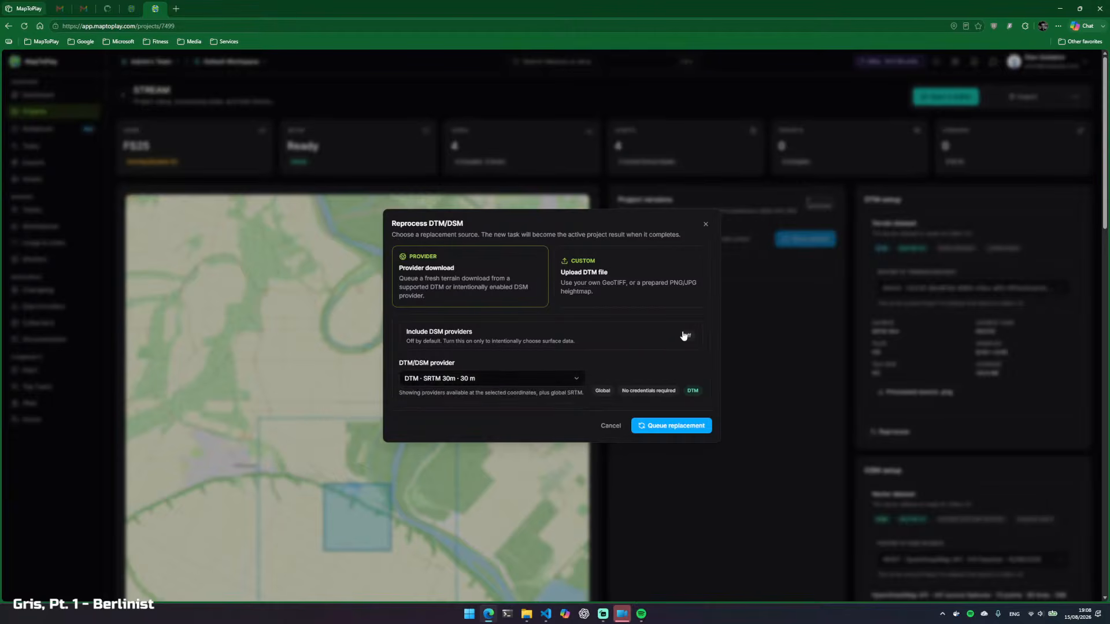
click(686, 335)
click(688, 320)
click(706, 224)
Examine the STREAM project's OSM and imagery setup, saved versions, exports, project assets and task history
scroll(865, 310, down, 5)
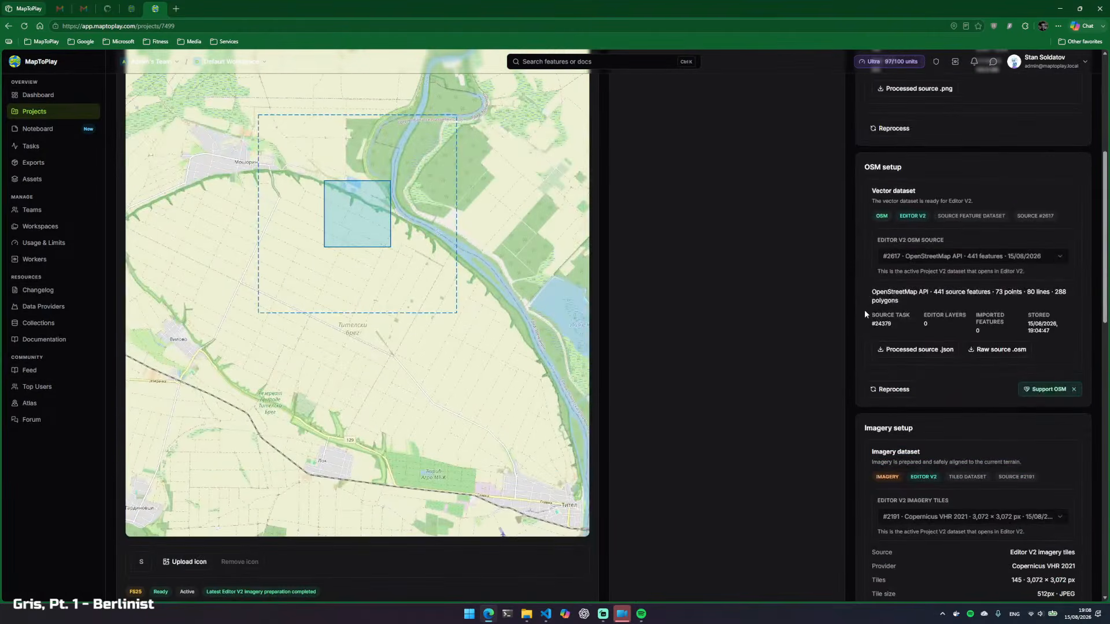
scroll(865, 310, up, 5)
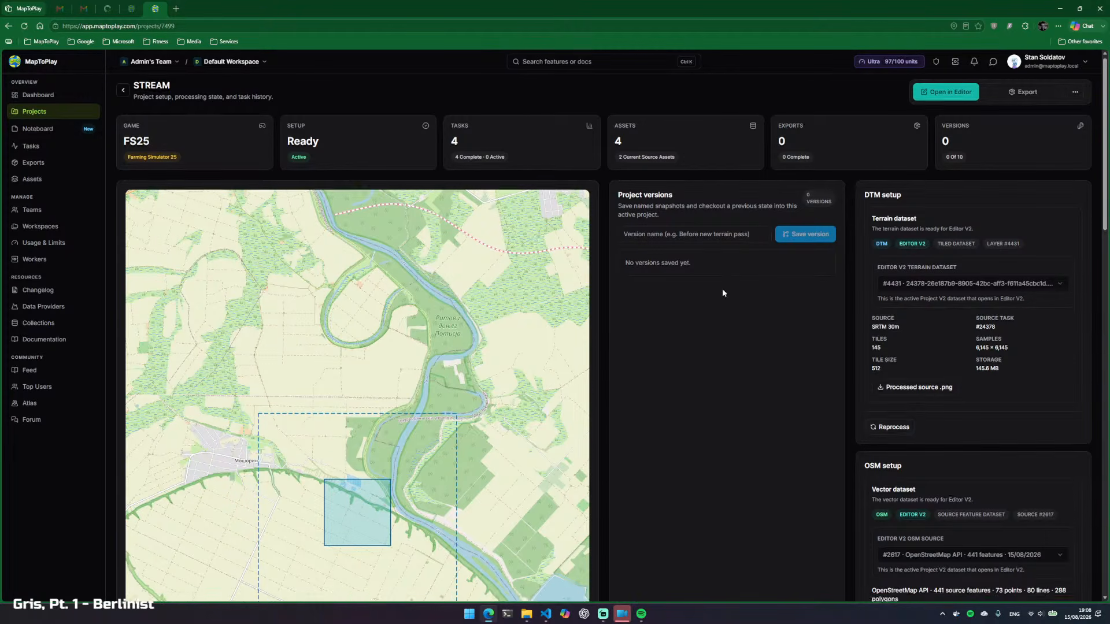
scroll(724, 293, down, 3)
scroll(726, 297, down, 7)
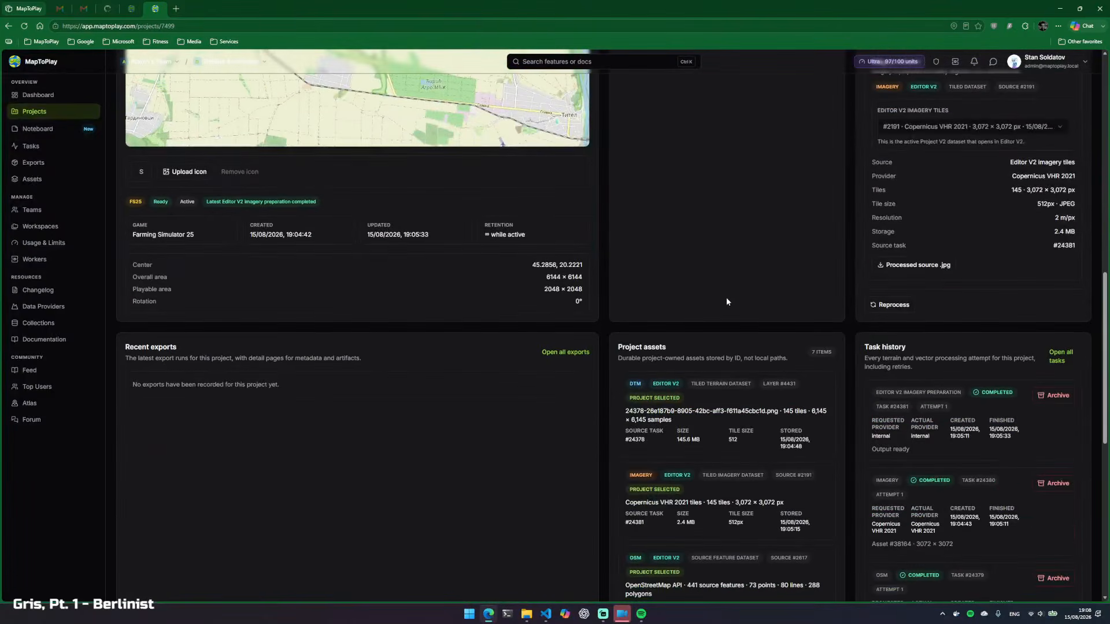
scroll(680, 315, up, 10)
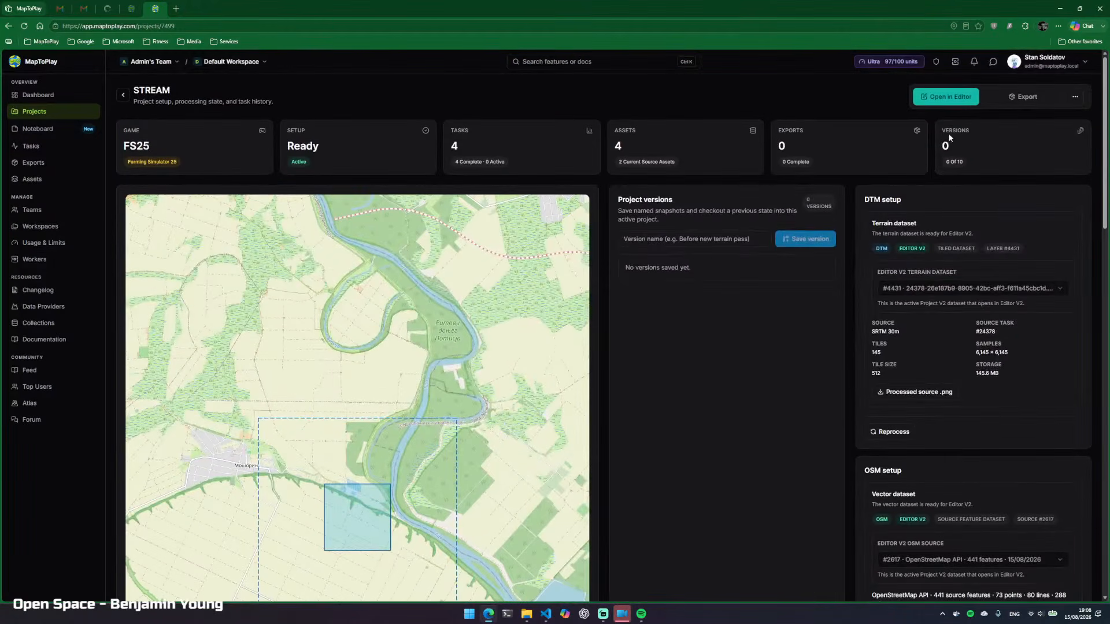
Open the STREAM project in Editor V2, check back on its project page, and return to the editor's import prompt
click(944, 98)
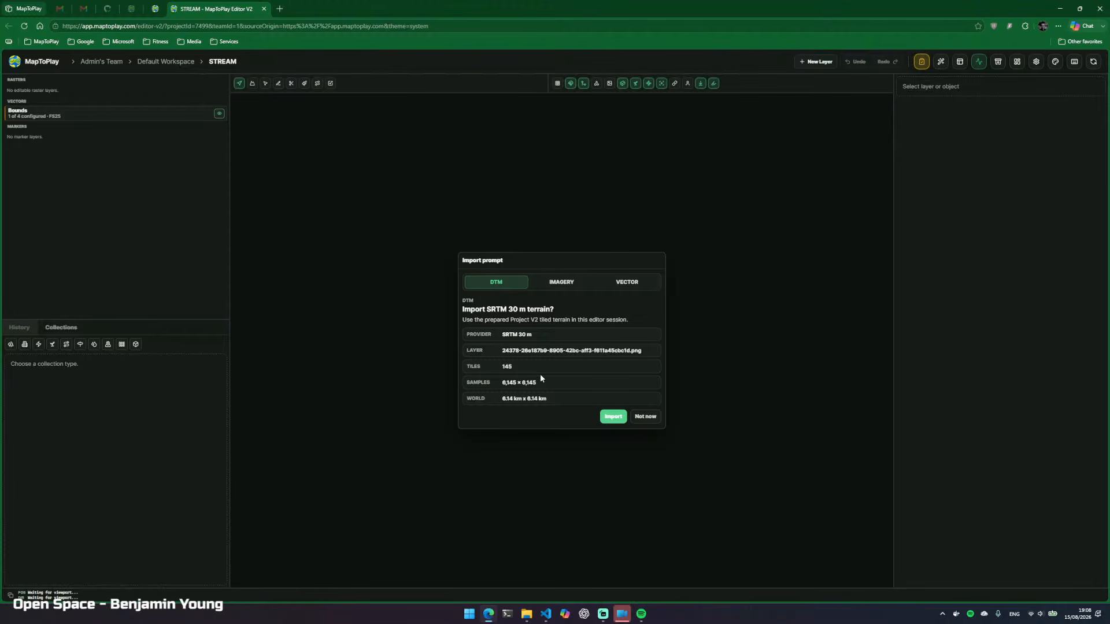
click(162, 12)
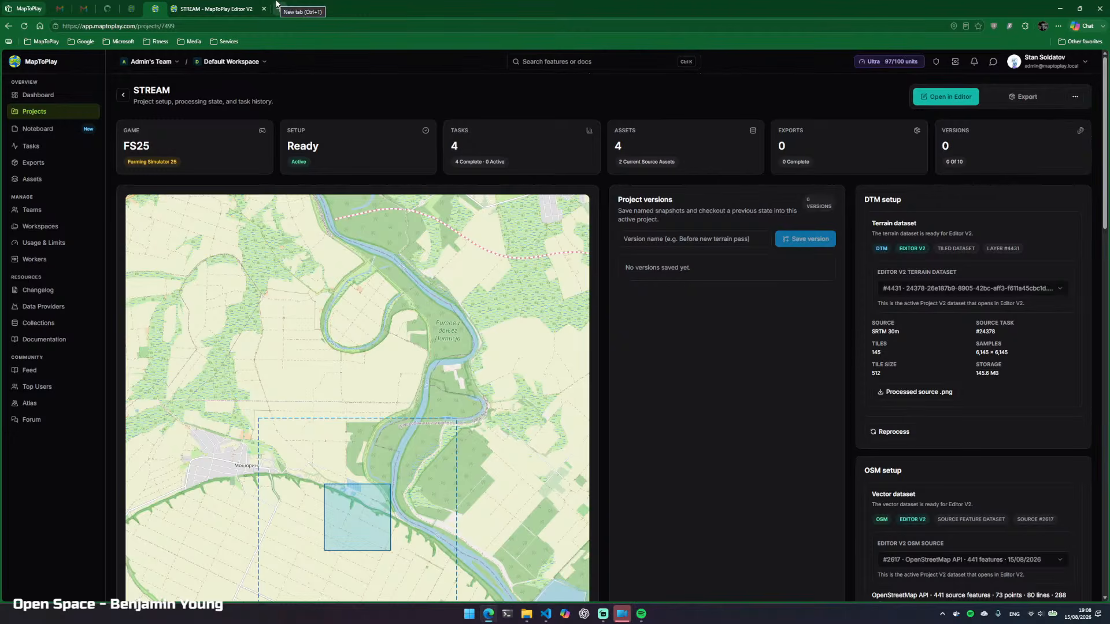
click(214, 5)
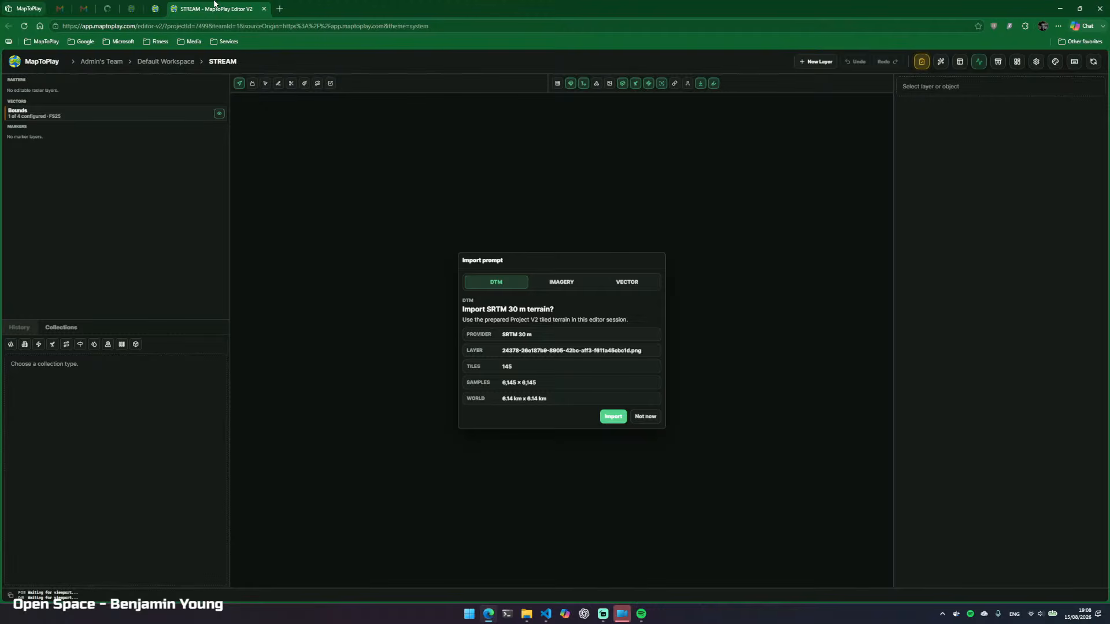
click(155, 8)
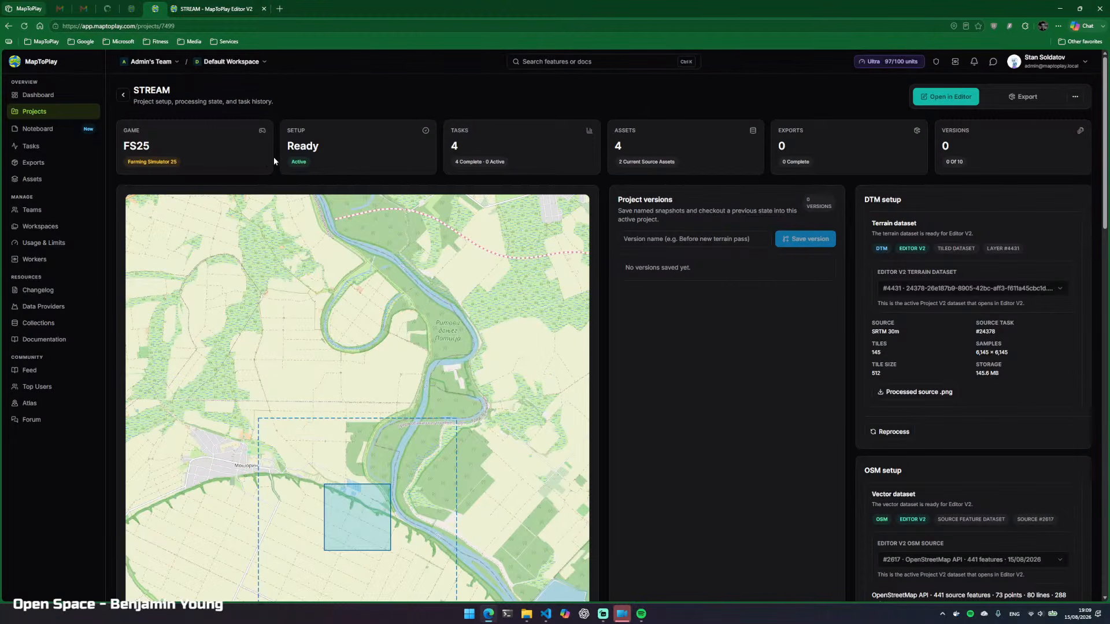
click(217, 9)
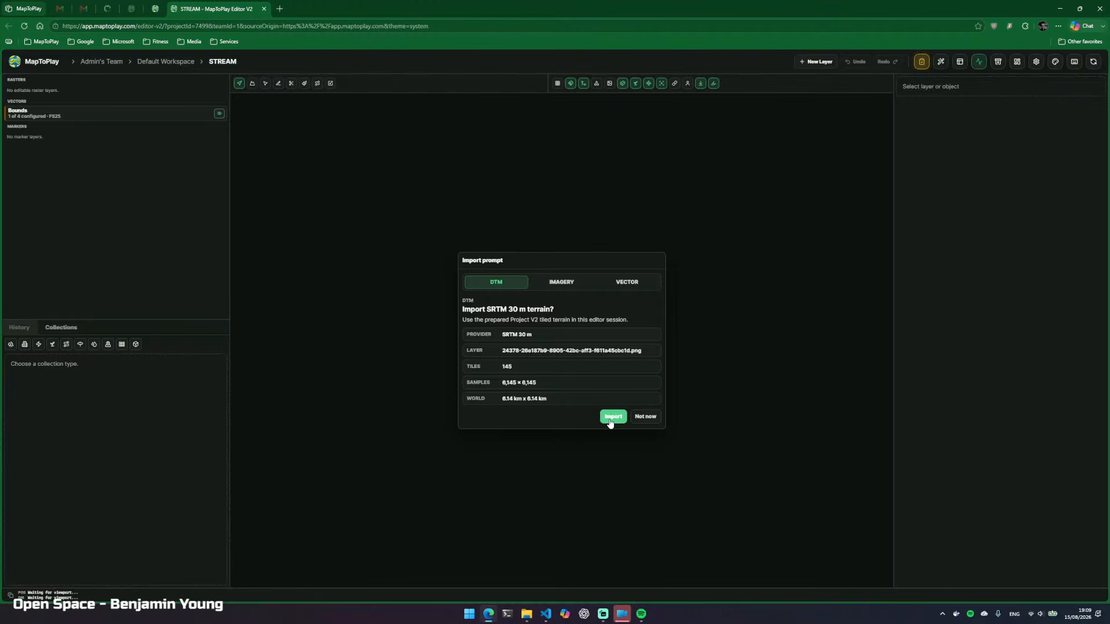
Import the SRTM 30 m terrain, Copernicus VHR 2021 imagery and OpenStreetMap API vectors with the Default mapping collection
click(610, 417)
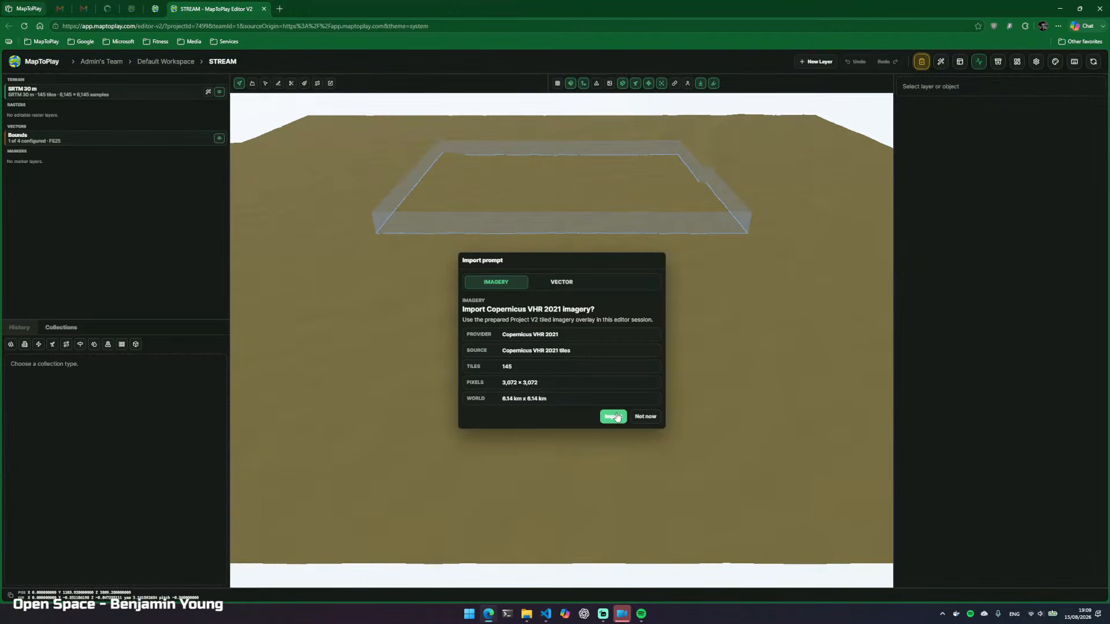
click(613, 417)
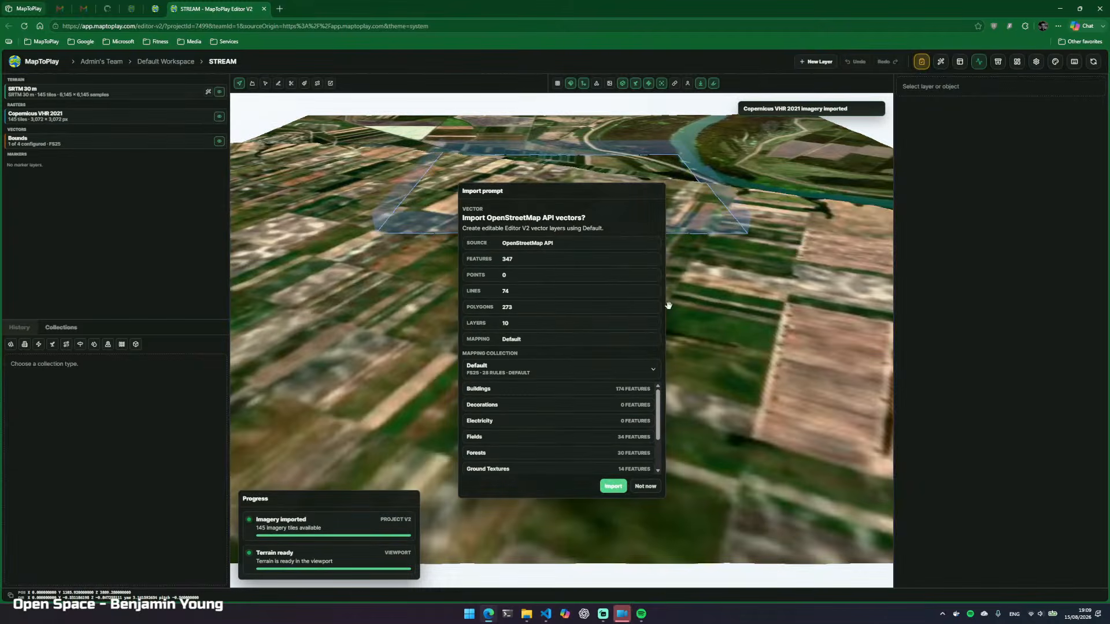
click(612, 488)
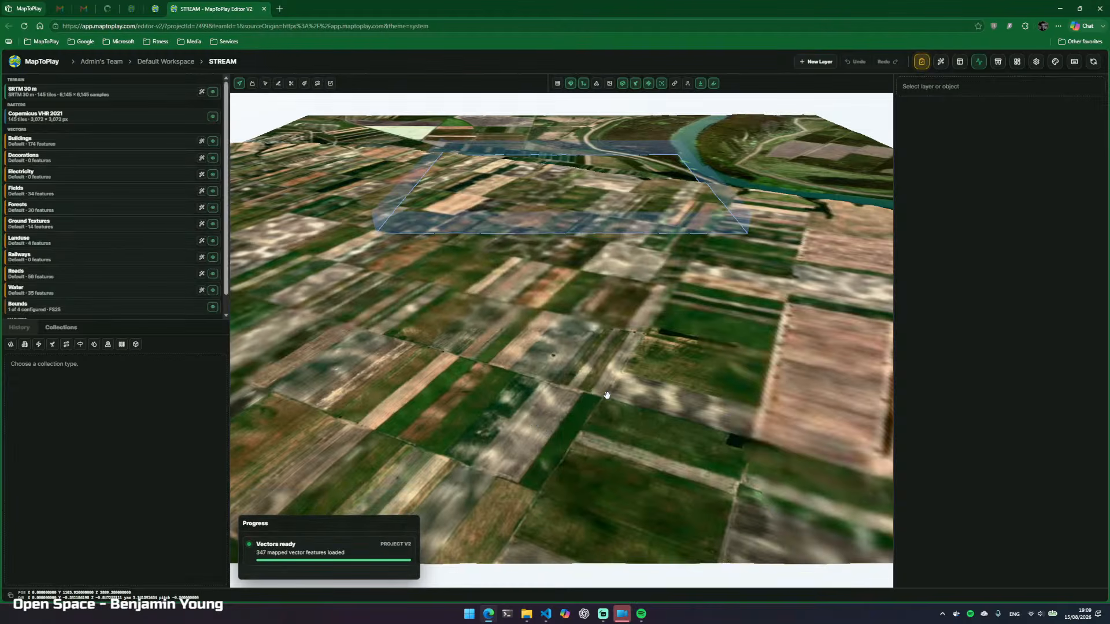
Turn on the vector shapes in the viewport and fly over the terrain to view the imported fields, roads and buildings
mouse_move(632, 356)
mouse_down()
mouse_move(614, 311)
mouse_move(636, 383)
mouse_move(628, 346)
mouse_move(638, 379)
mouse_move(640, 367)
mouse_up()
key(w)
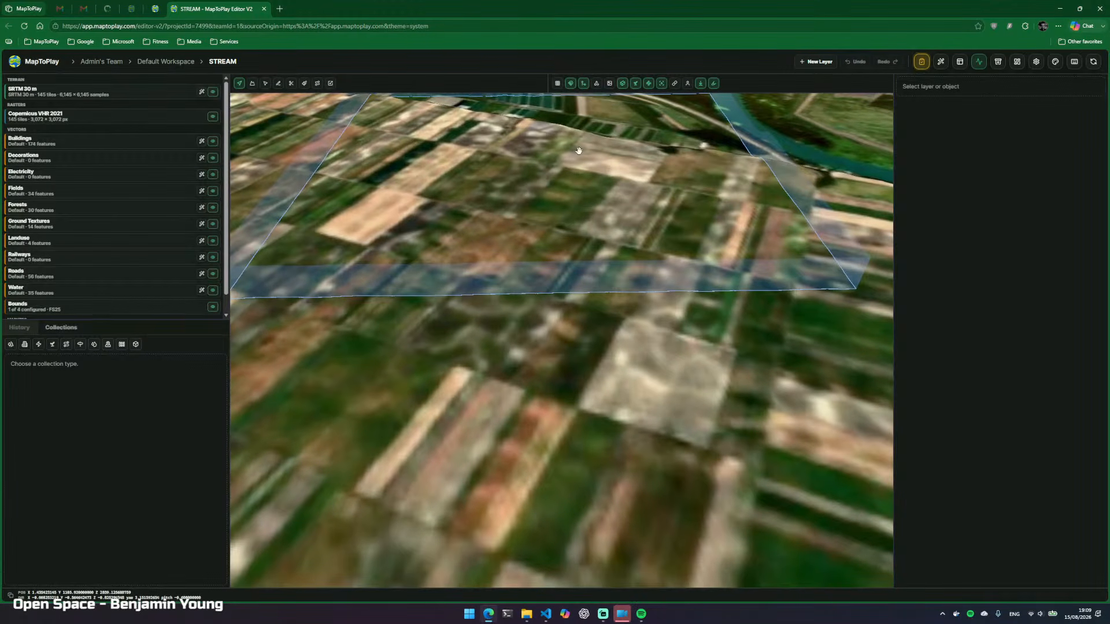
right_click(596, 85)
key(v)
mouse_move(595, 246)
mouse_down()
mouse_move(596, 214)
mouse_move(605, 272)
mouse_move(582, 362)
mouse_move(503, 301)
mouse_move(564, 355)
mouse_move(630, 324)
mouse_move(590, 277)
mouse_move(612, 259)
mouse_move(468, 338)
mouse_move(347, 330)
mouse_move(616, 308)
mouse_move(621, 317)
mouse_up()
key(w)
key(d)
key(w)
key(w)
drag(551, 323, 532, 314)
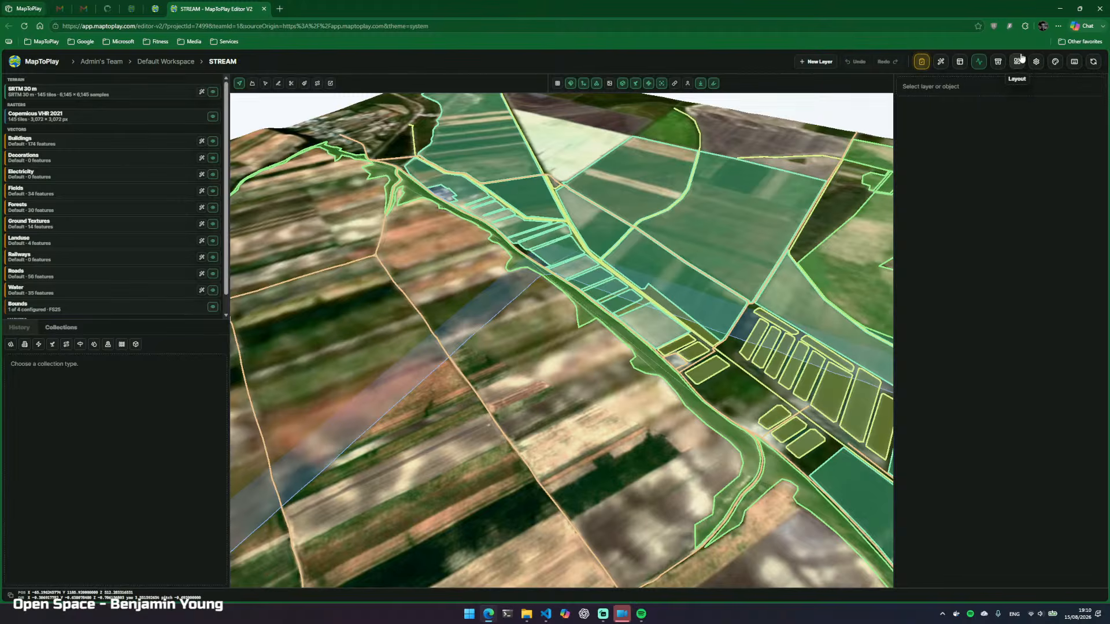
Review the editor's hotkey list for the camera controls and close it
click(1076, 65)
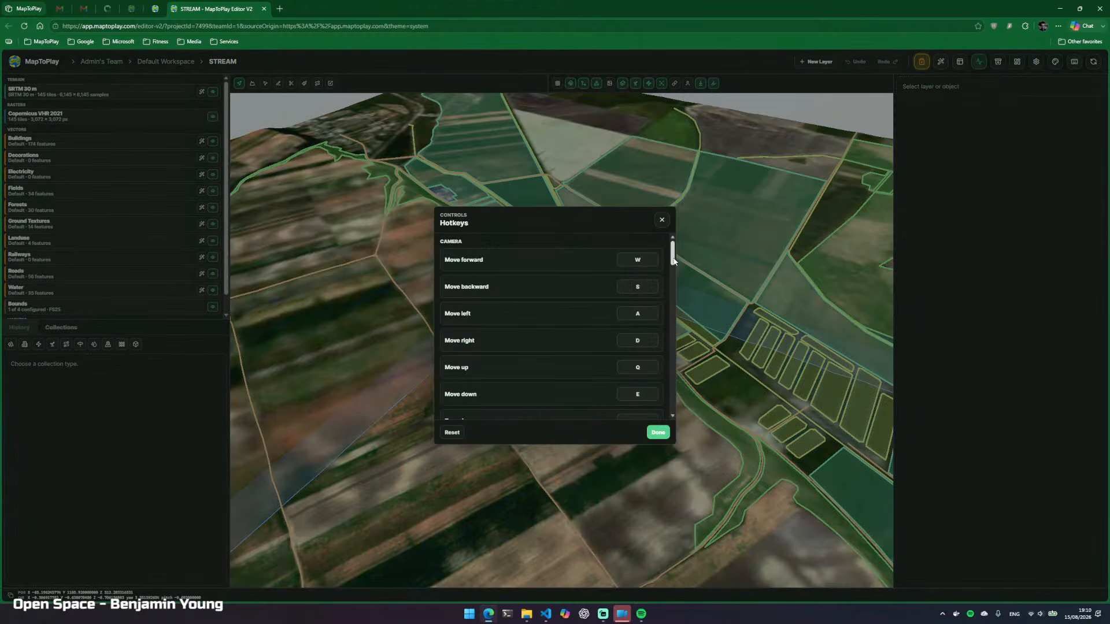
mouse_move(673, 261)
mouse_down()
mouse_move(669, 412)
mouse_move(674, 241)
mouse_up()
click(661, 222)
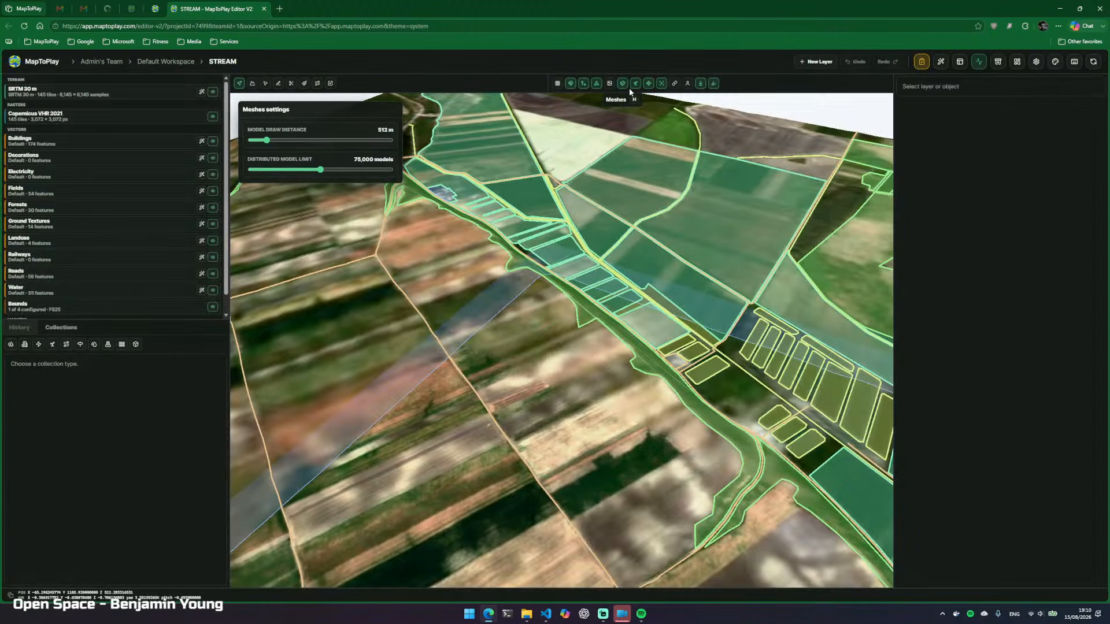
click(1073, 61)
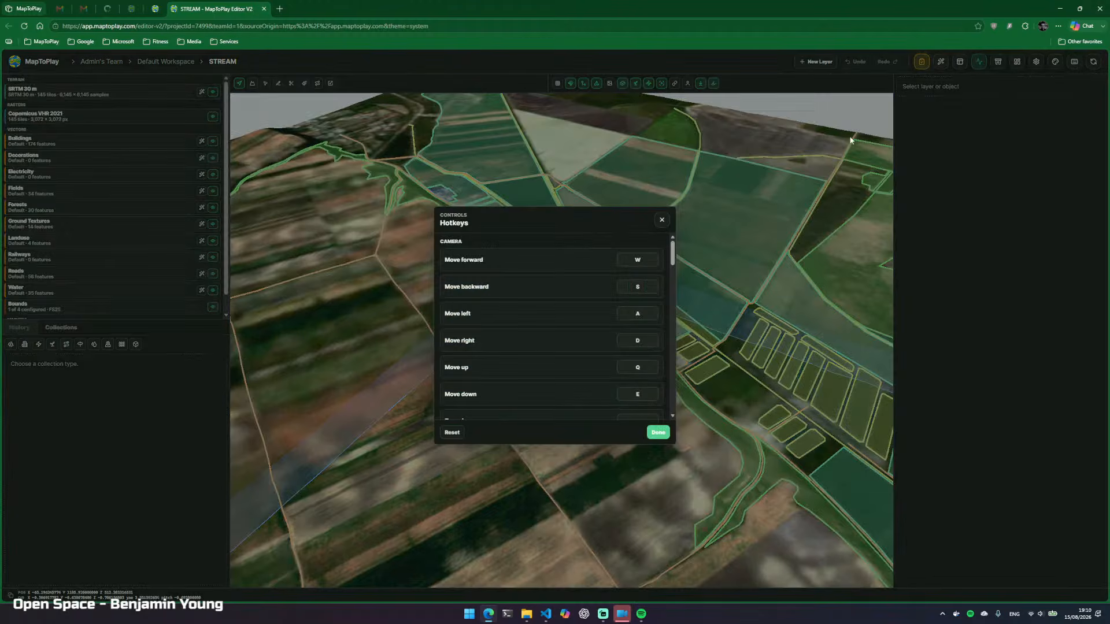
click(662, 220)
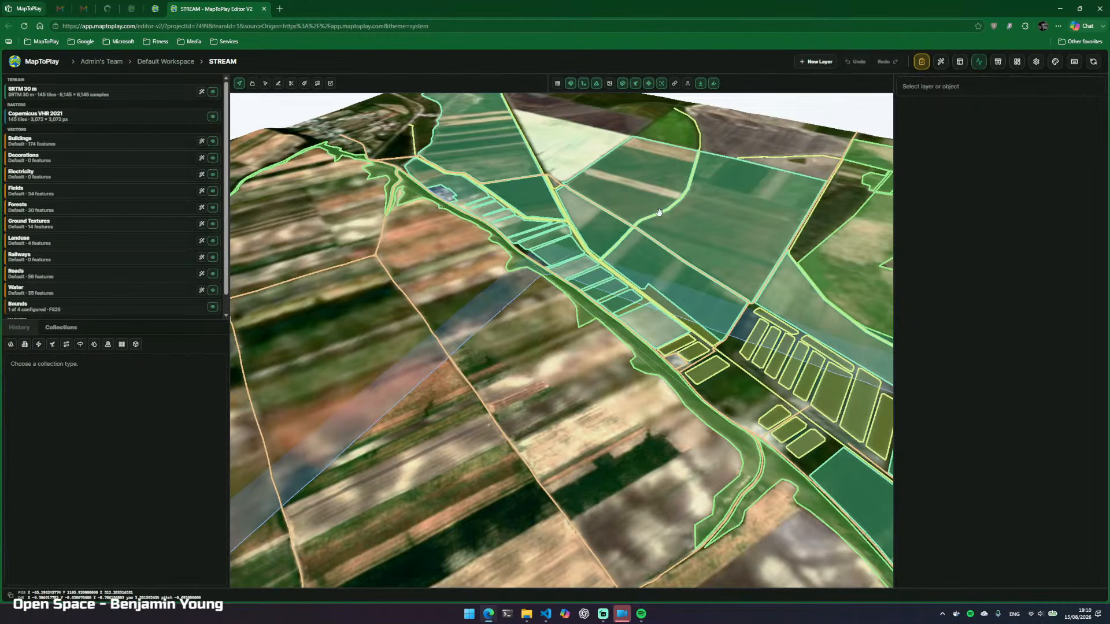
Preview the Solid sky style in the appearance settings and switch the sky back to Atmosphere
click(1056, 63)
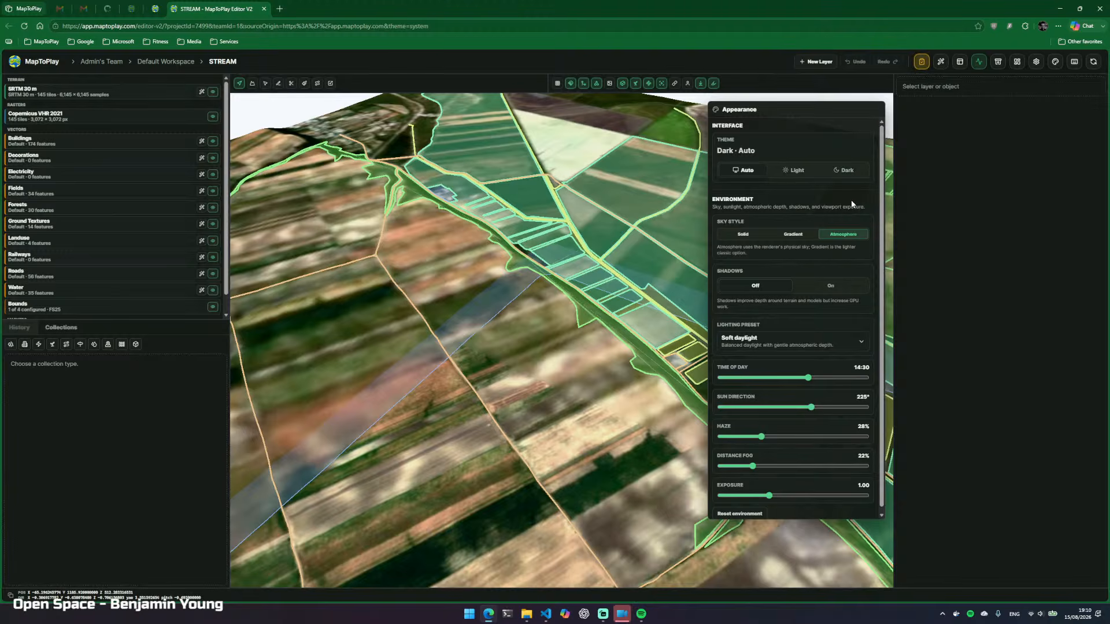
scroll(880, 212, down, 1)
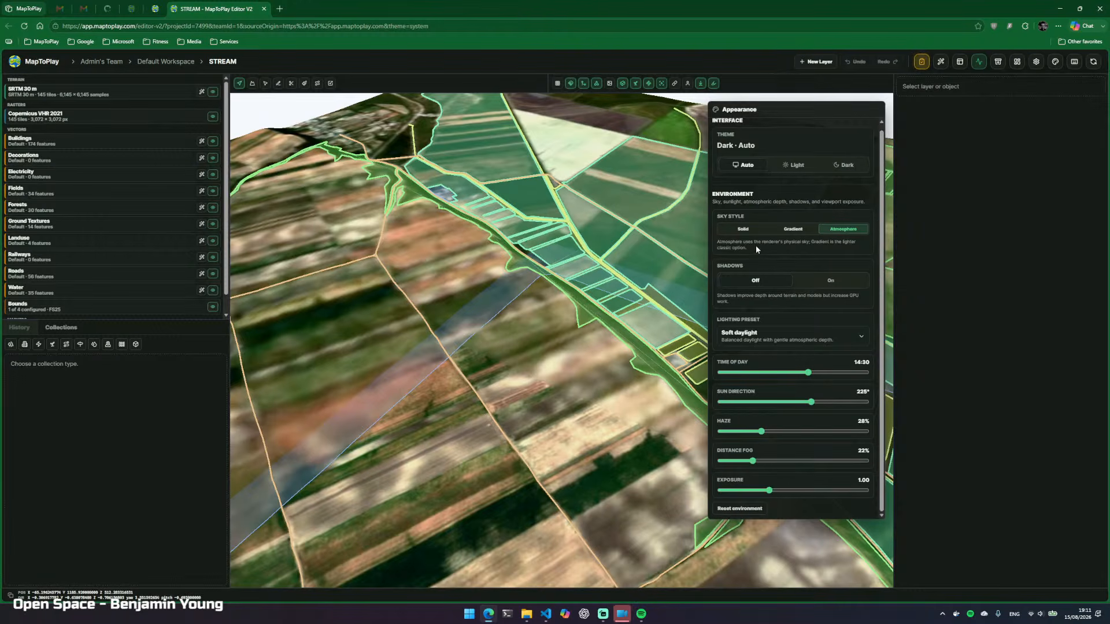
key(w)
drag(582, 356, 547, 266)
click(743, 230)
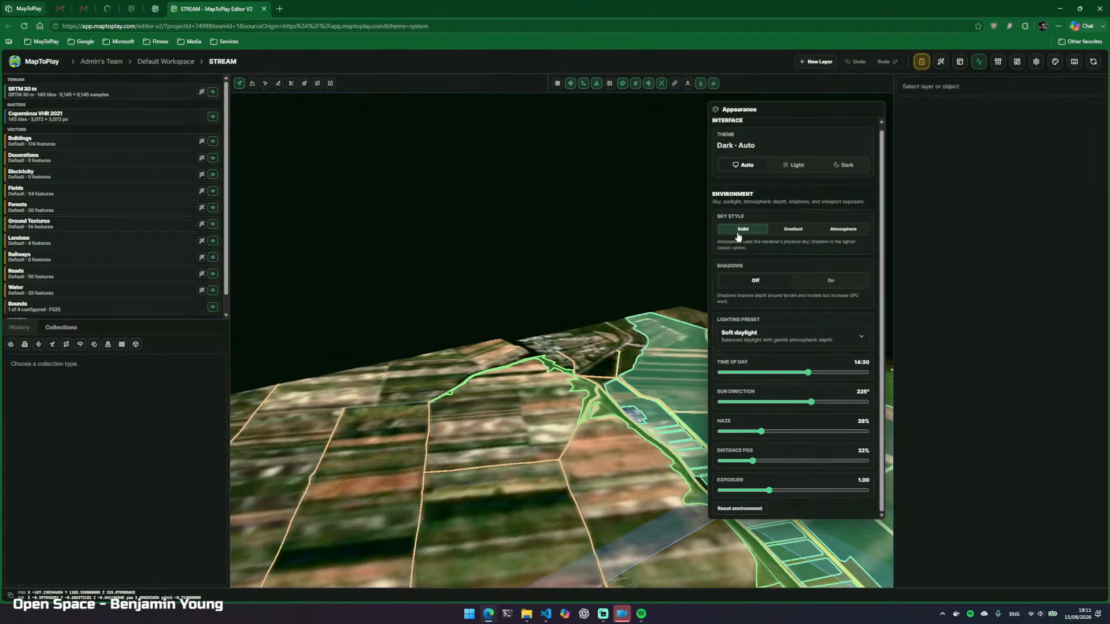
click(832, 230)
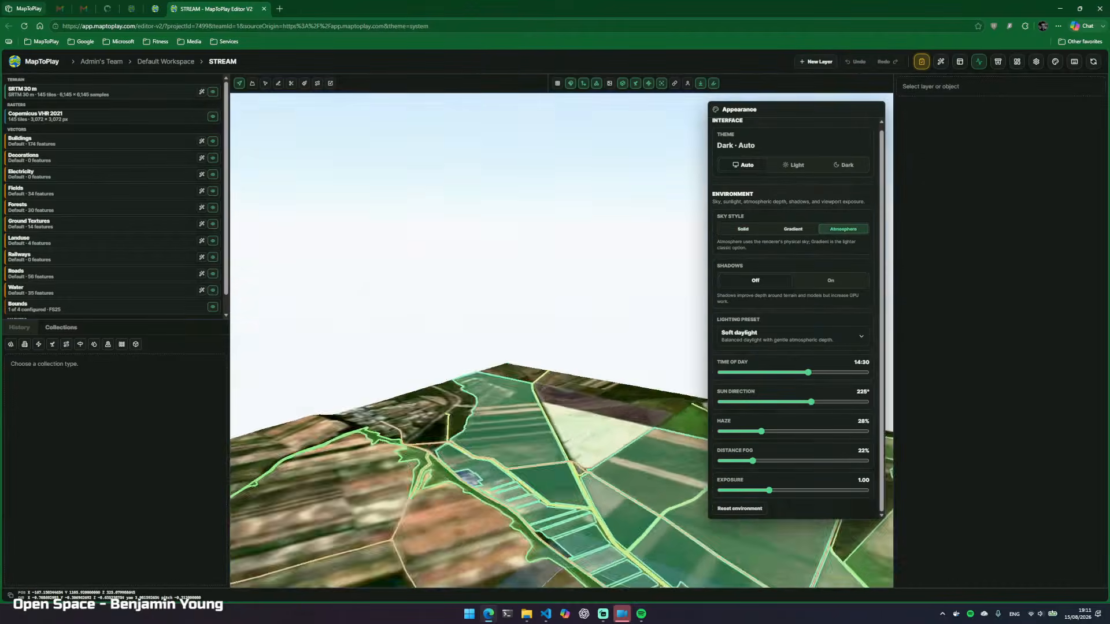
drag(509, 269, 546, 305)
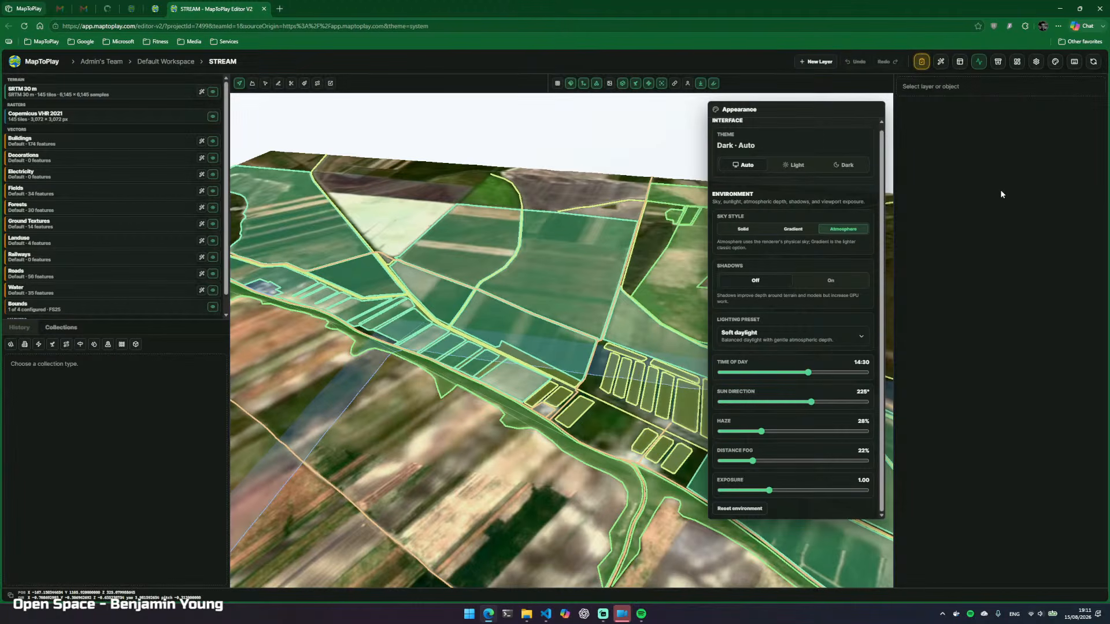
Open the editor settings to view the viewport presets and the HQ tile window size
click(1032, 68)
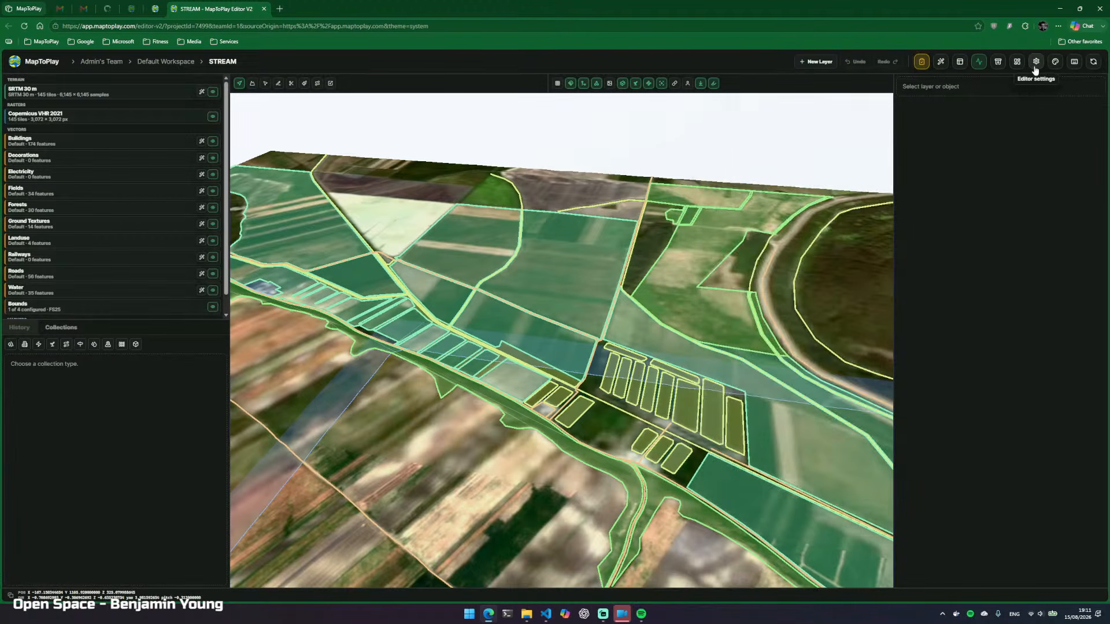
click(1030, 69)
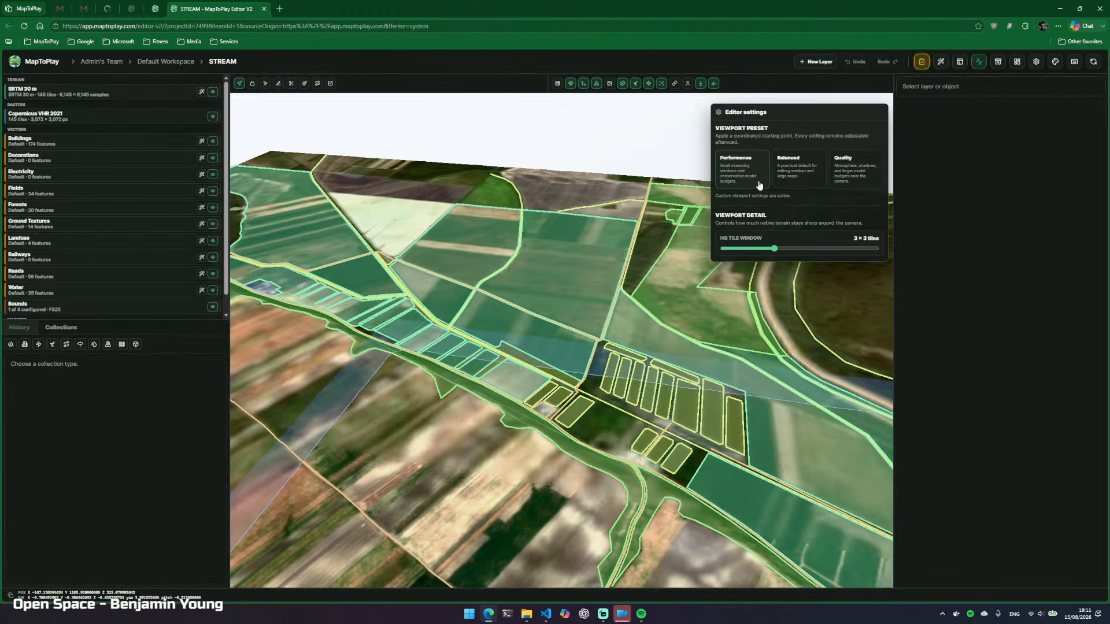
mouse_move(653, 277)
mouse_down()
mouse_move(613, 283)
mouse_move(508, 353)
mouse_move(662, 295)
mouse_up()
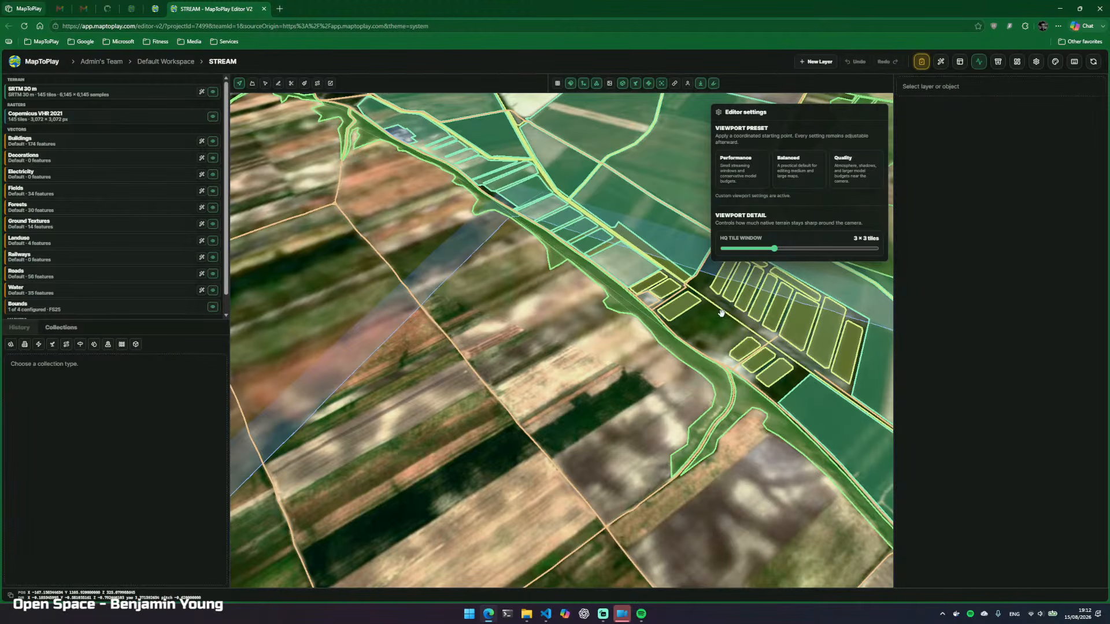
Hide the vector shapes and map bounds, and look straight down at the imagery to compare sharp and blurred tiles
drag(609, 316, 564, 433)
key(v)
key(b)
key(s)
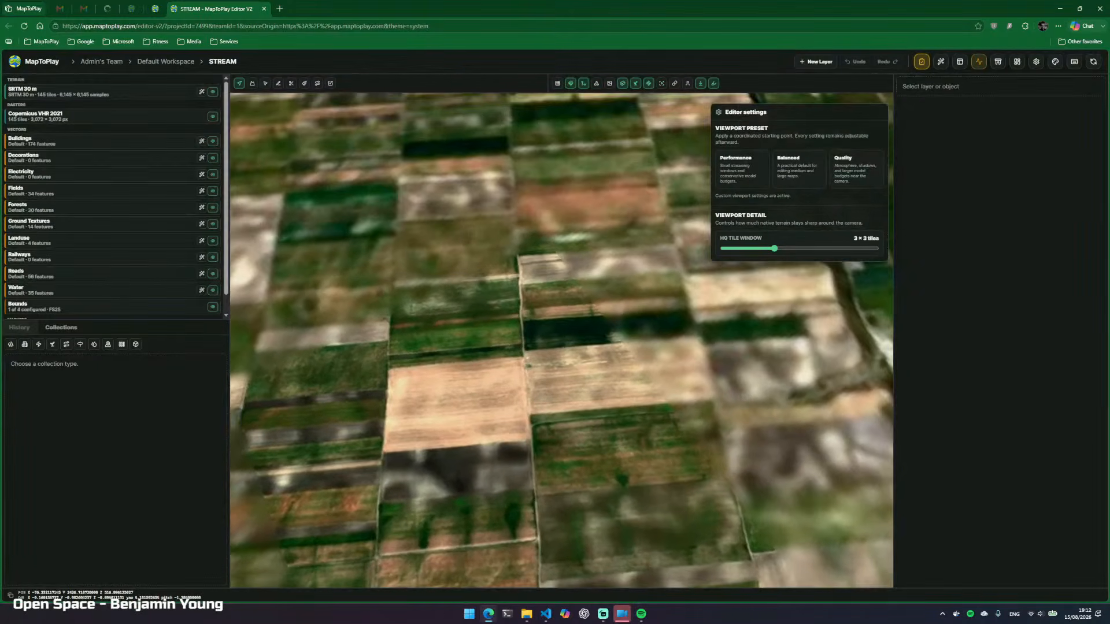
drag(323, 226, 356, 228)
drag(486, 291, 619, 276)
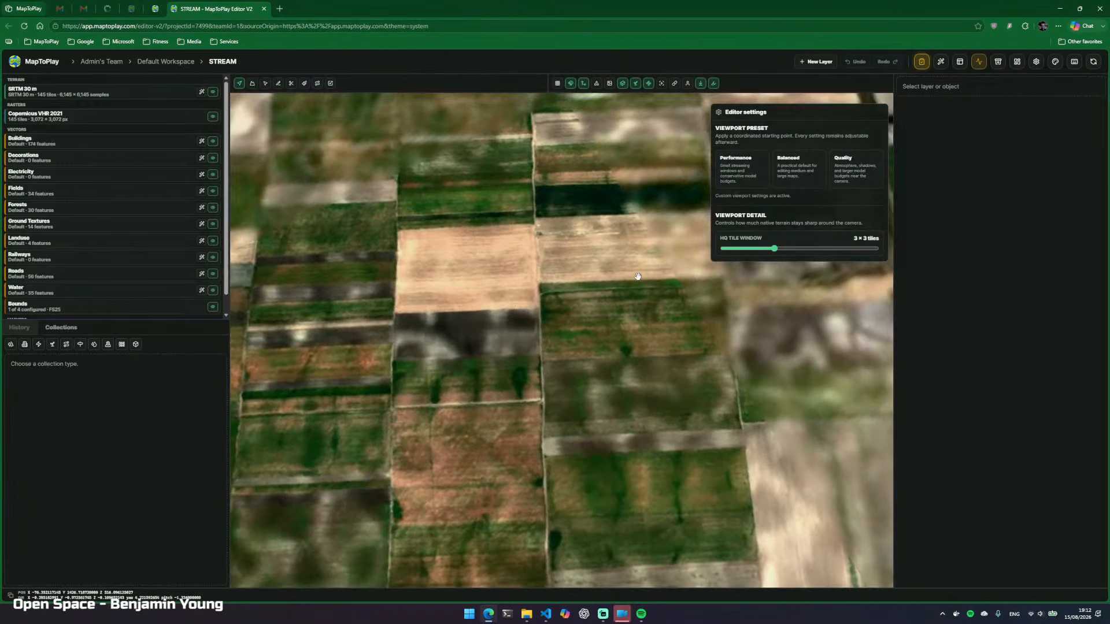
Set the HQ tile window to 1 × 1 tiles and fly over the imagery to examine the sharp area around the camera
drag(775, 252, 720, 248)
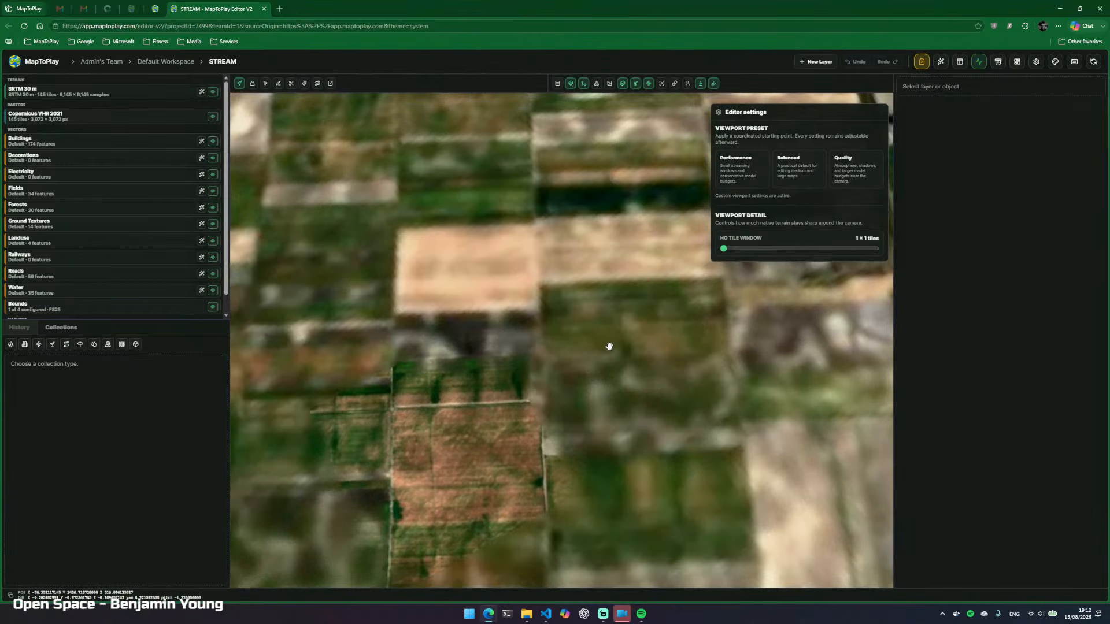
key(w)
drag(608, 346, 226, 399)
key(w)
key(w)
key(w)
key(w)
key(e)
key(w)
key(e)
key(w)
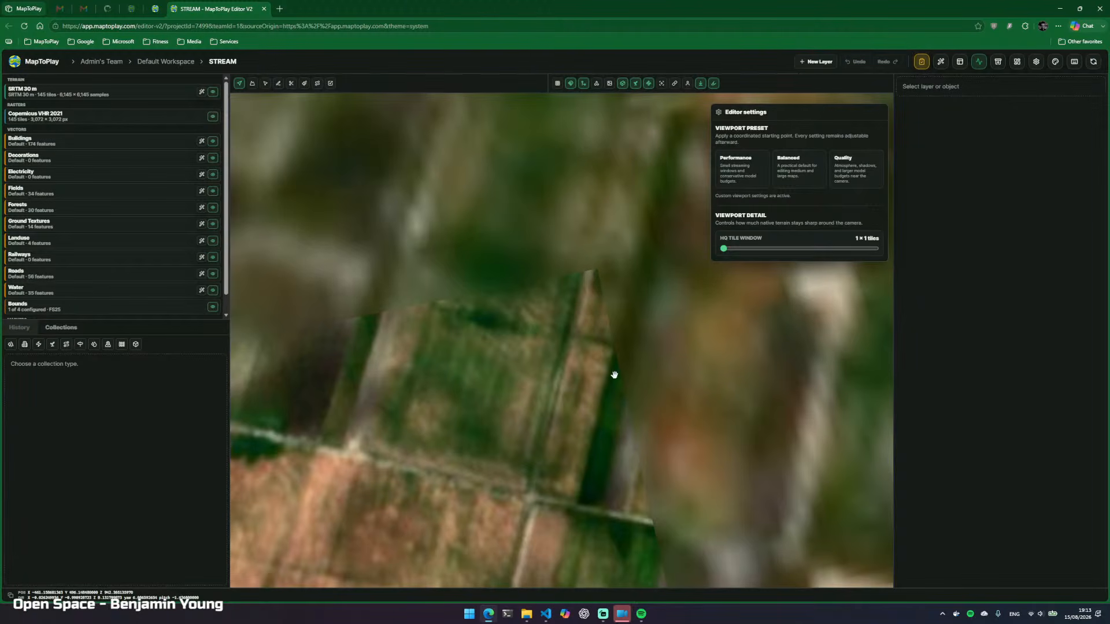
drag(629, 342, 687, 364)
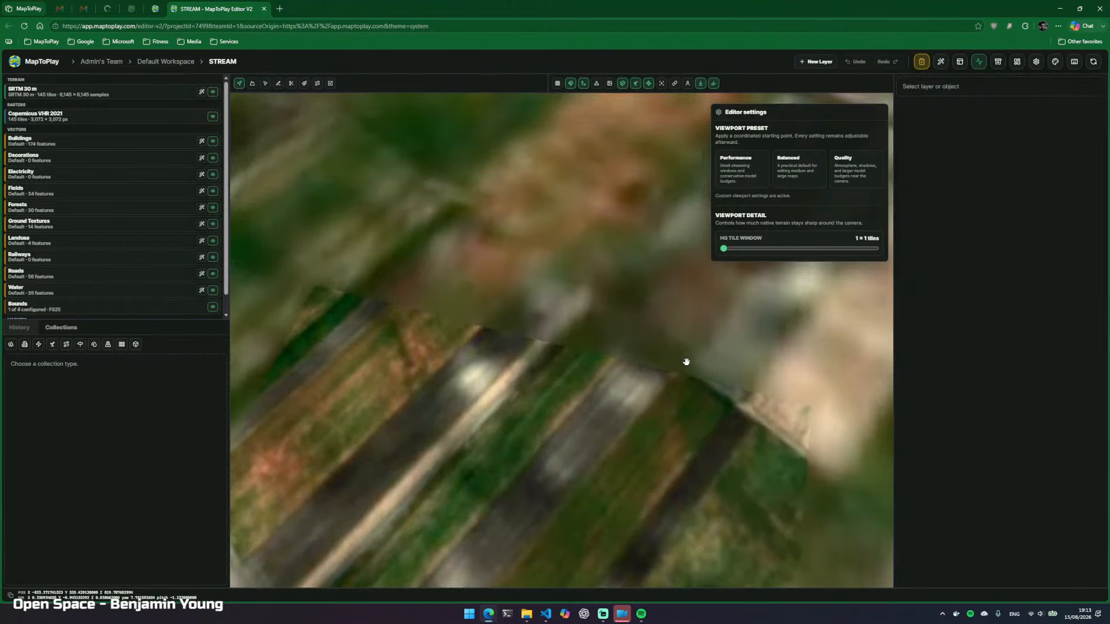
Set the HQ tile window to 3 × 3 tiles and look around the fields to compare the imagery sharpness
click(758, 249)
drag(591, 374, 515, 315)
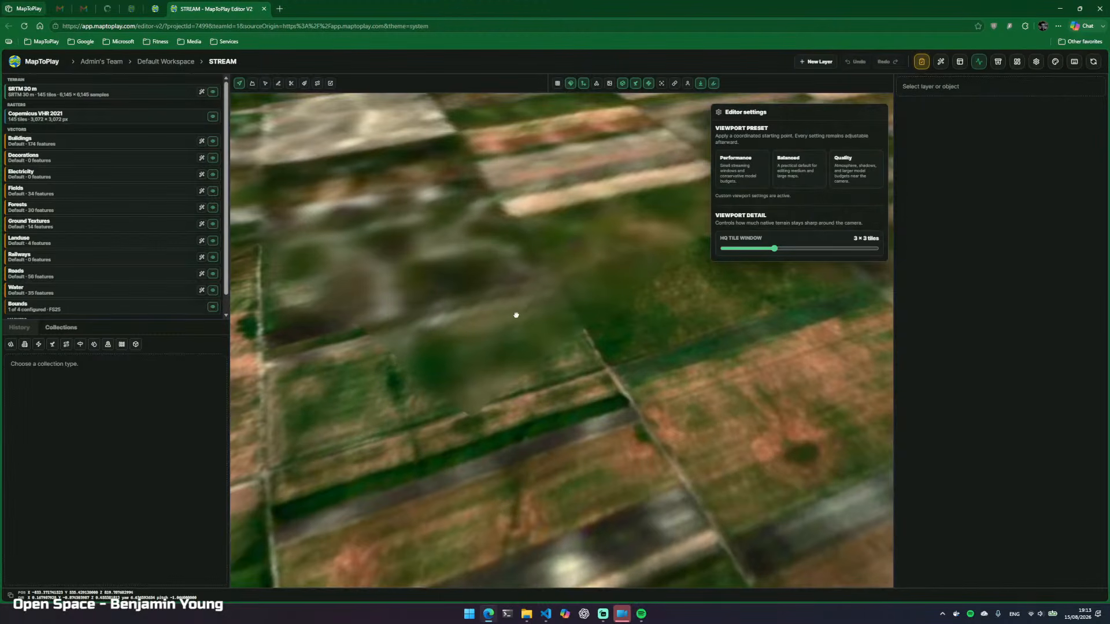
drag(500, 367, 664, 363)
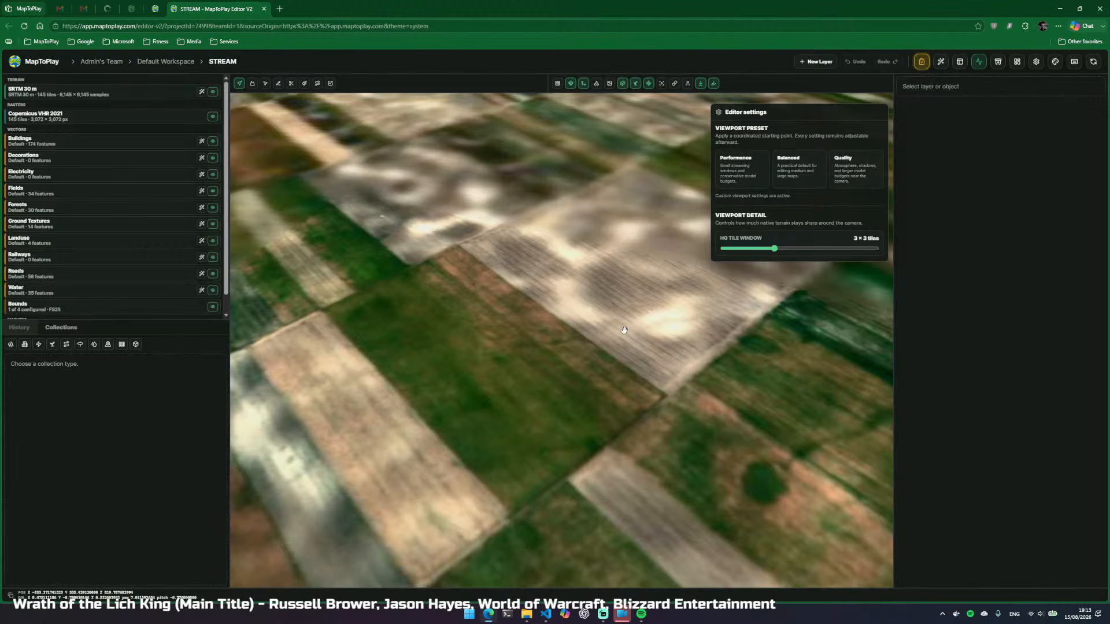
drag(626, 330, 466, 327)
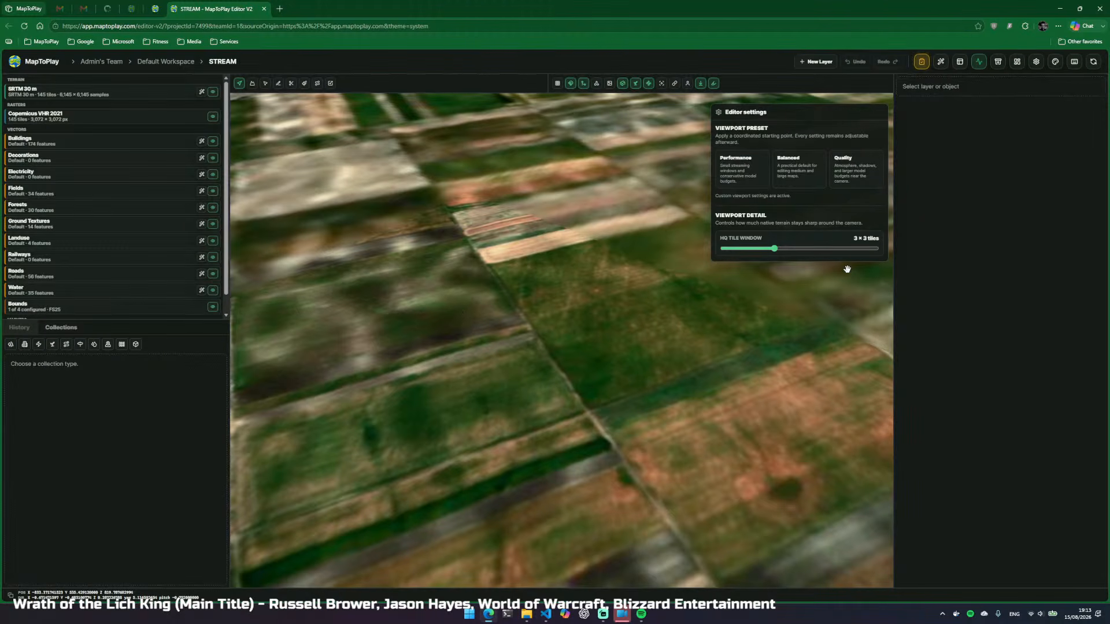
Raise the HQ tile window to 5 × 5 tiles and look towards the horizon to examine the distant imagery
click(830, 250)
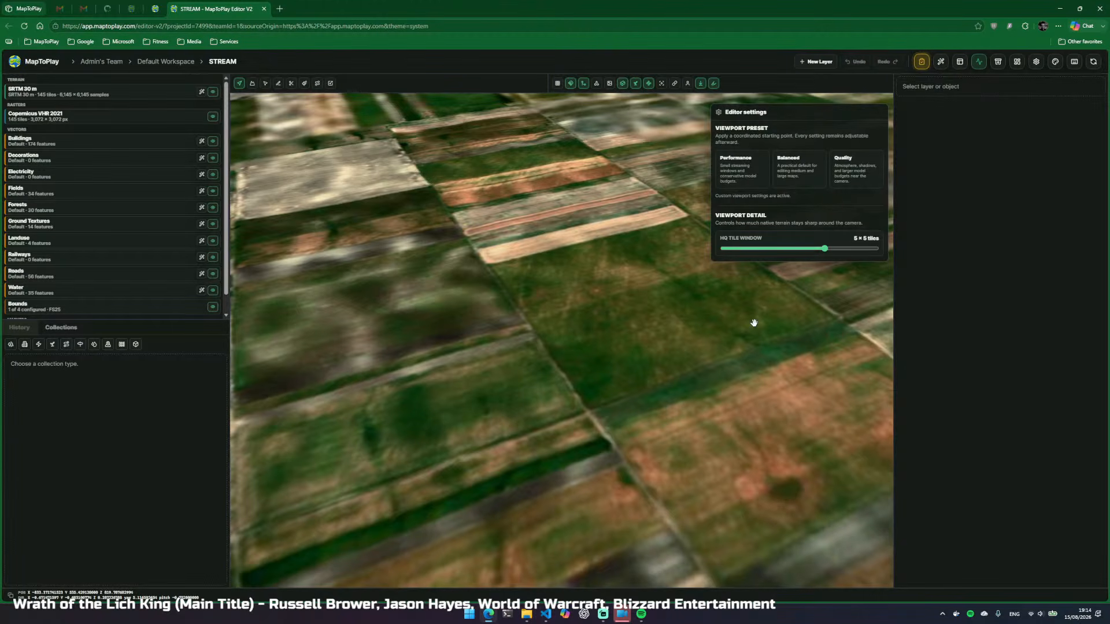
drag(613, 361, 558, 305)
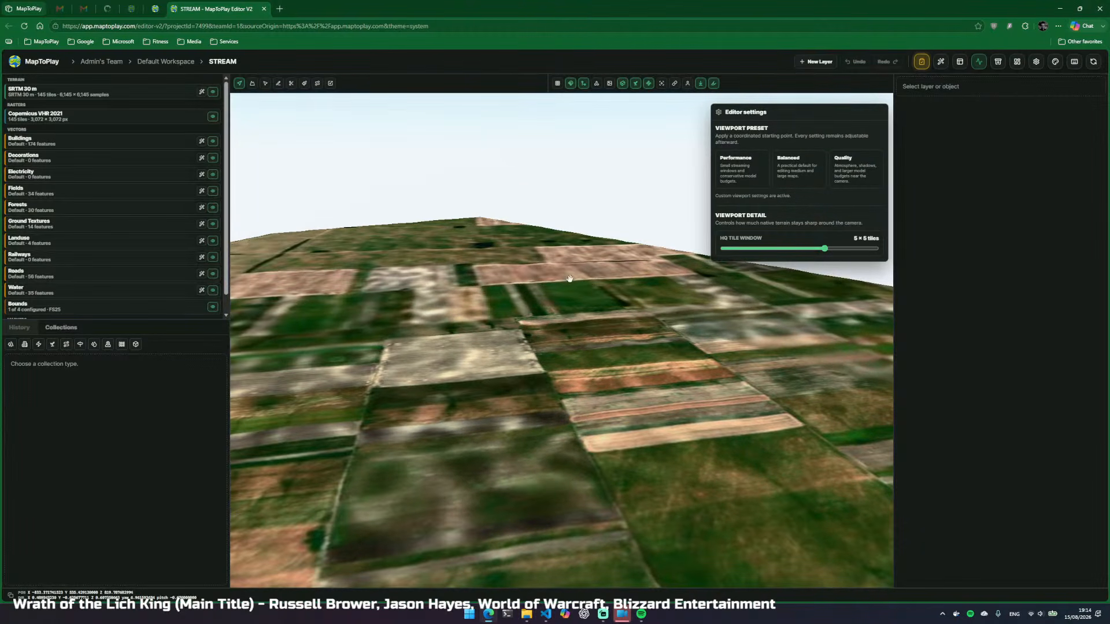
drag(538, 282, 515, 279)
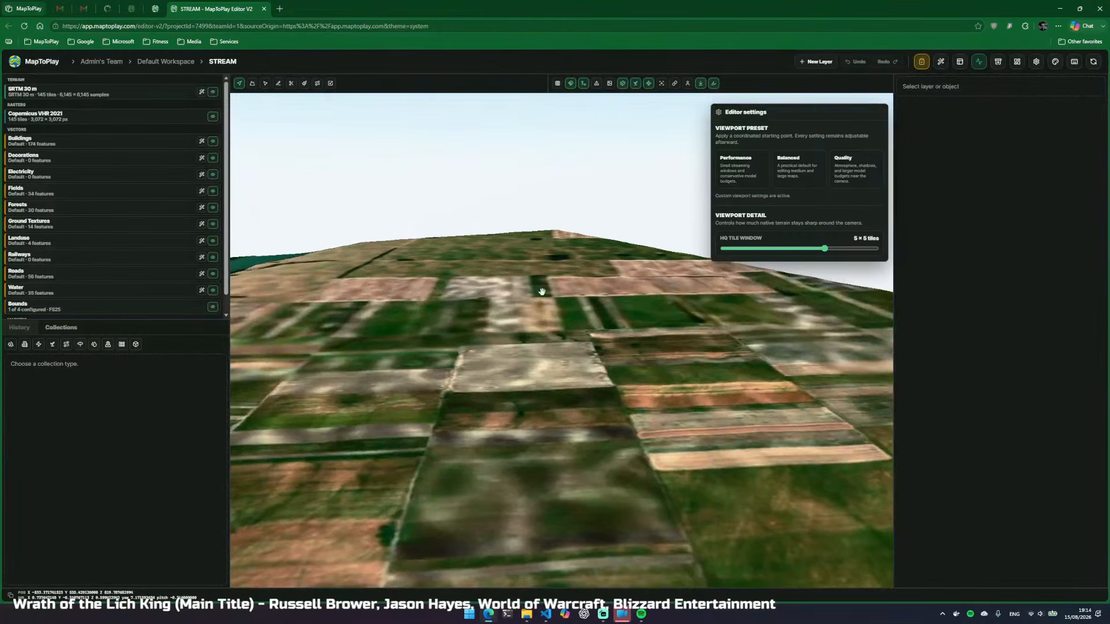
Return the HQ tile window to 3 × 3 tiles, inspect the imagery, and close the editor settings
click(775, 248)
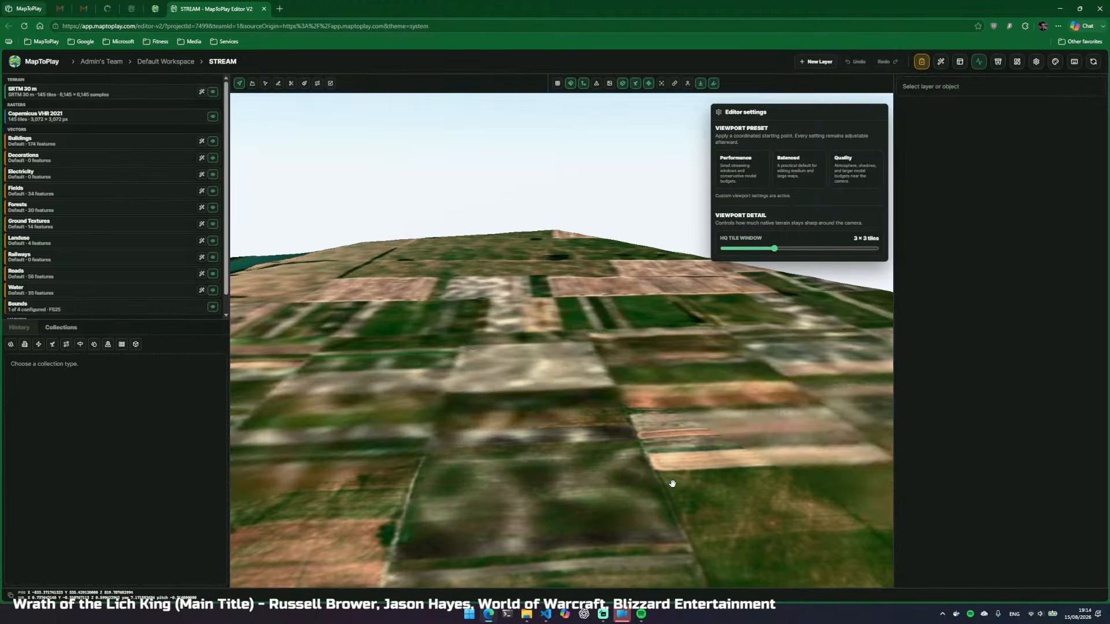
drag(671, 484, 418, 450)
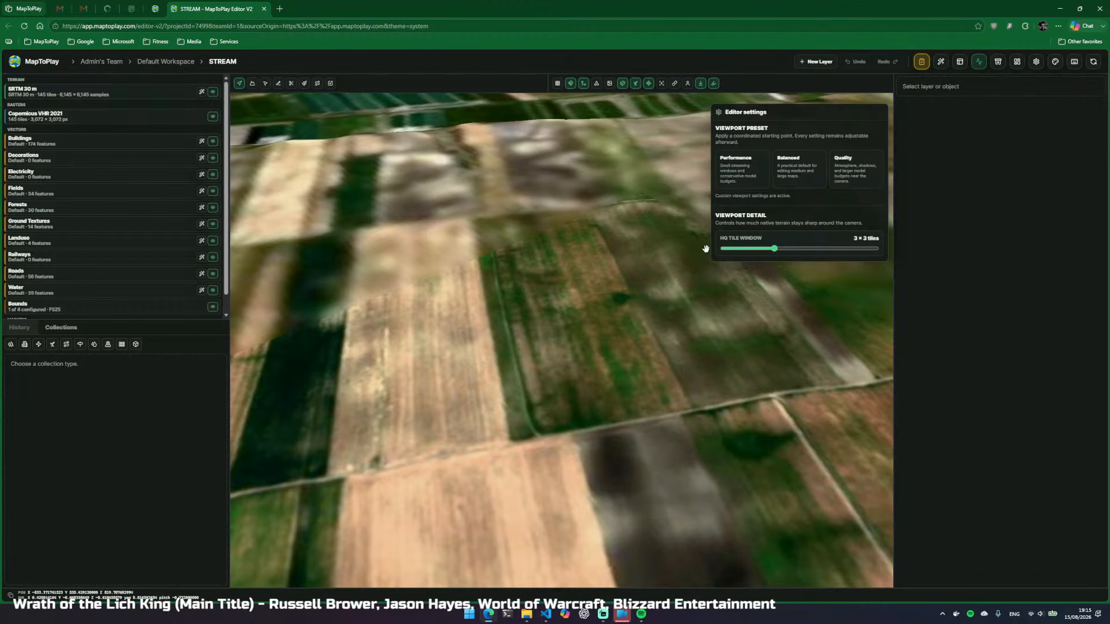
drag(764, 317, 782, 317)
key(w)
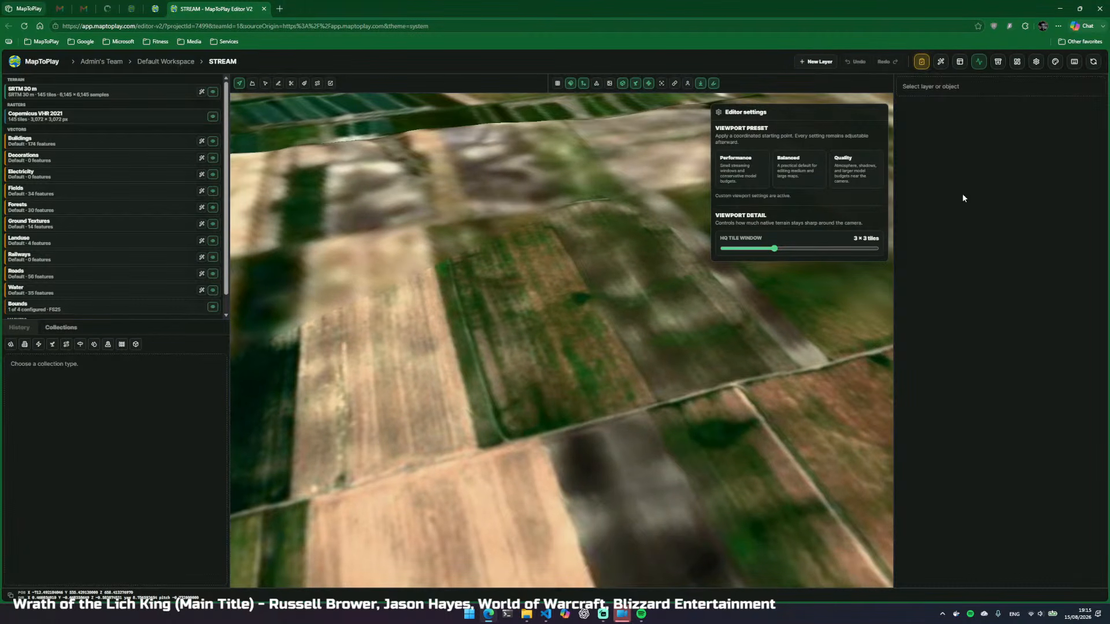
click(1036, 64)
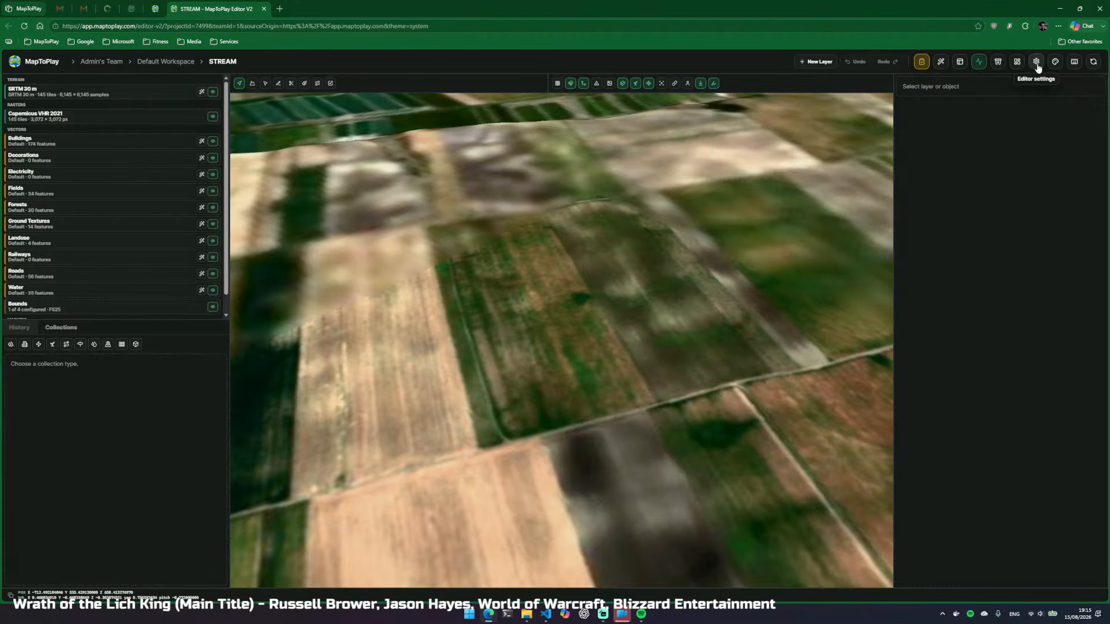
Turn on Edit Layout, place the Modifiers window over the viewport beside the Import prompt, and move and enlarge the Import prompt
click(1015, 64)
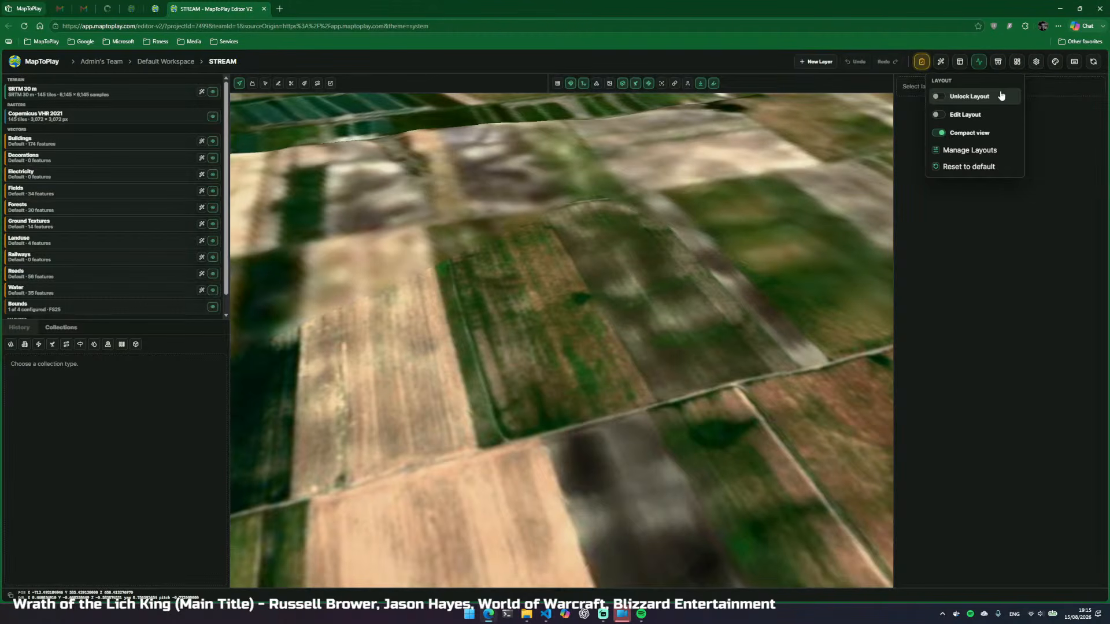
click(938, 116)
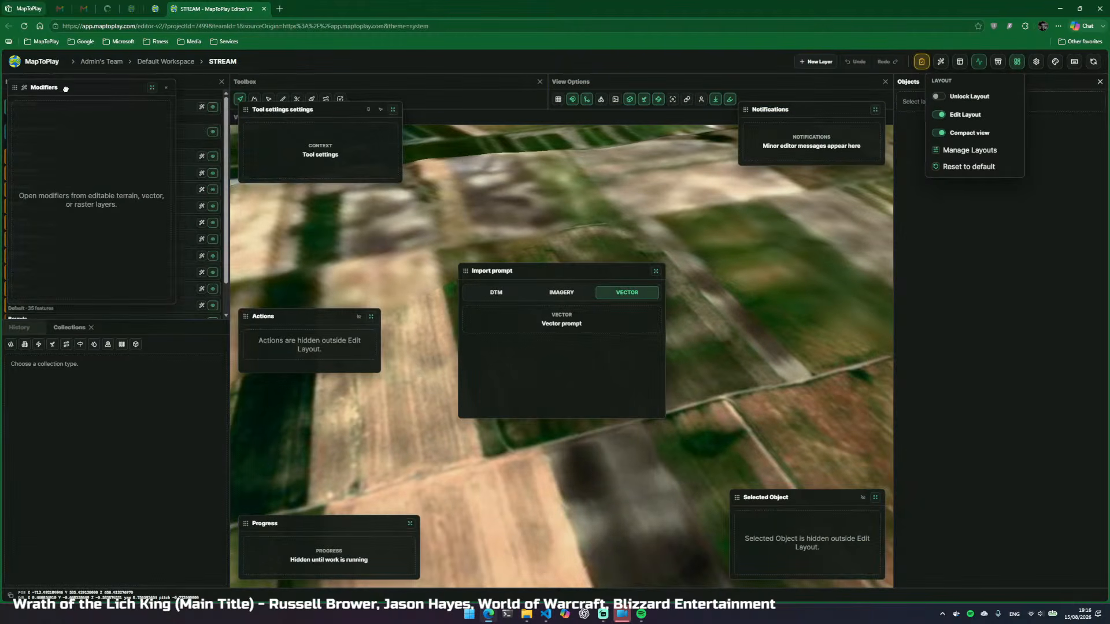
drag(65, 88, 753, 232)
drag(523, 278, 495, 235)
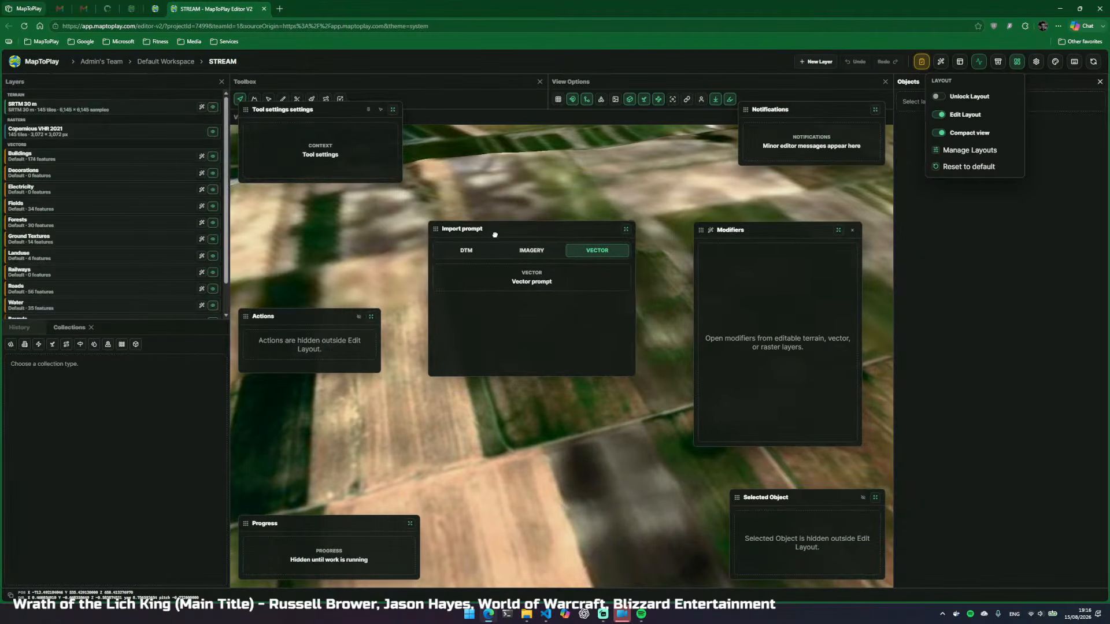
drag(635, 375, 670, 433)
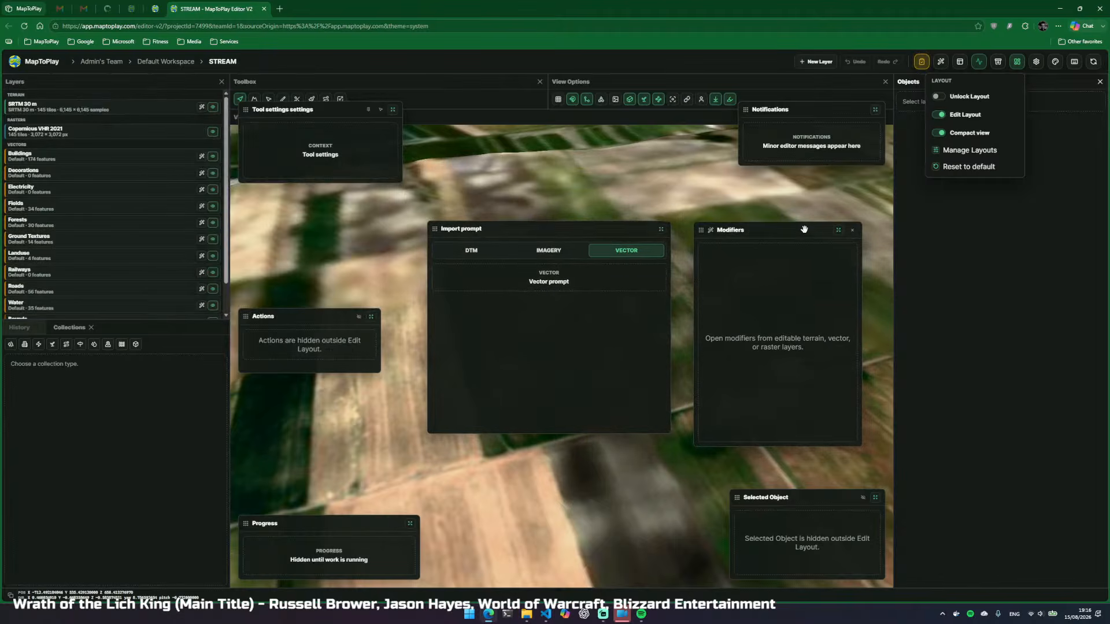
drag(804, 229, 814, 225)
Lower the Tool settings and Notifications windows to just below the viewport's header and turn off Edit Layout
drag(294, 107, 289, 139)
drag(775, 111, 776, 138)
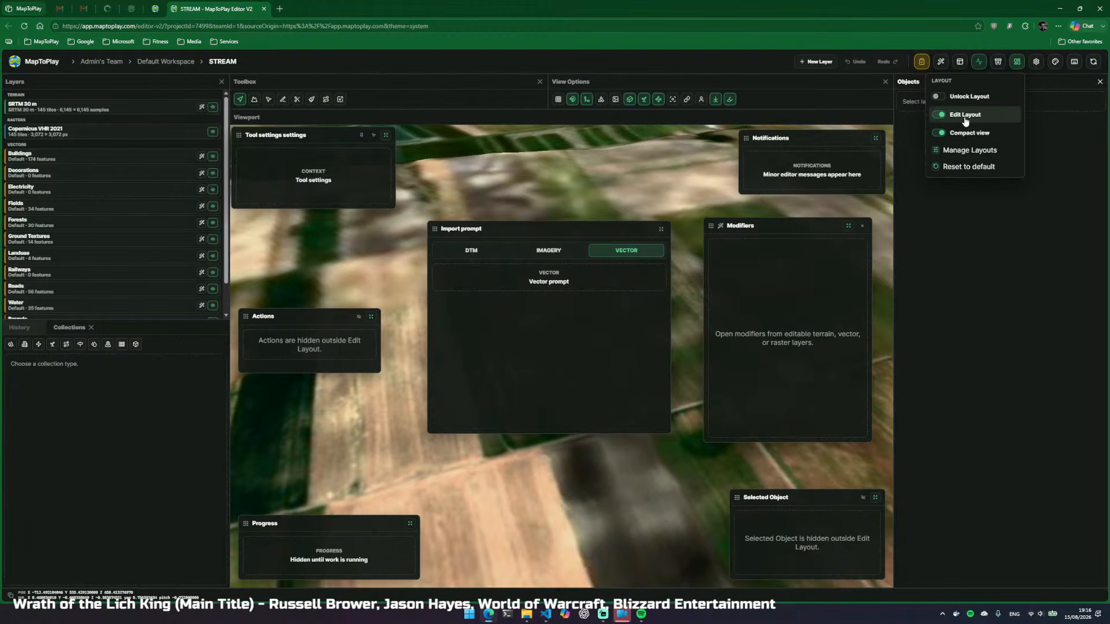
click(940, 116)
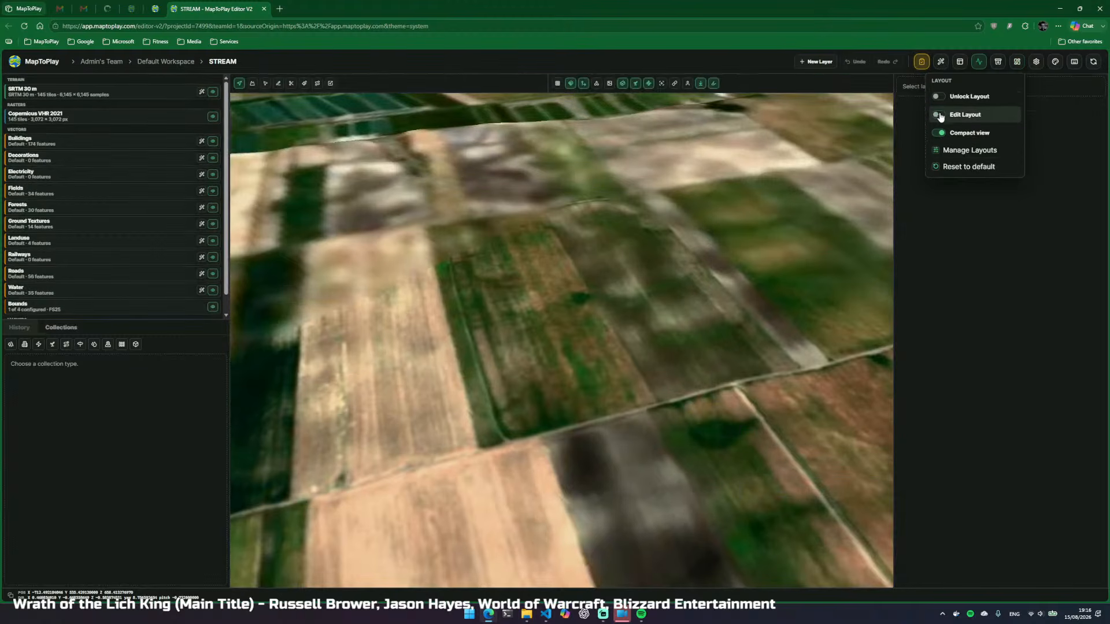
Preview Unlock Layout and the non-compact view, restoring the locked layout and Compact view
click(938, 96)
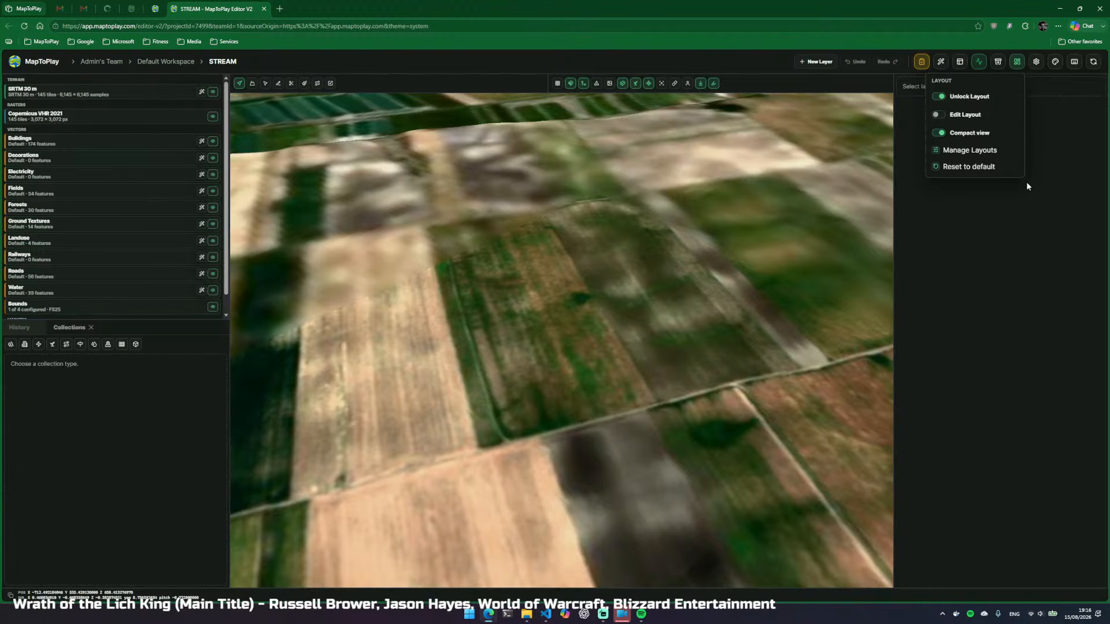
click(938, 97)
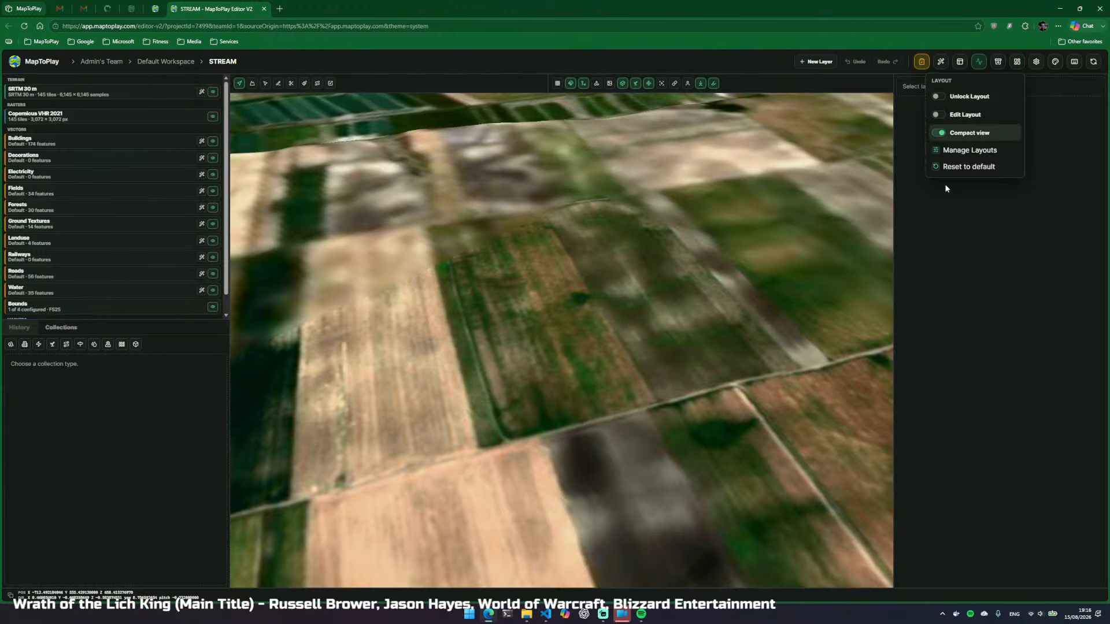
click(939, 133)
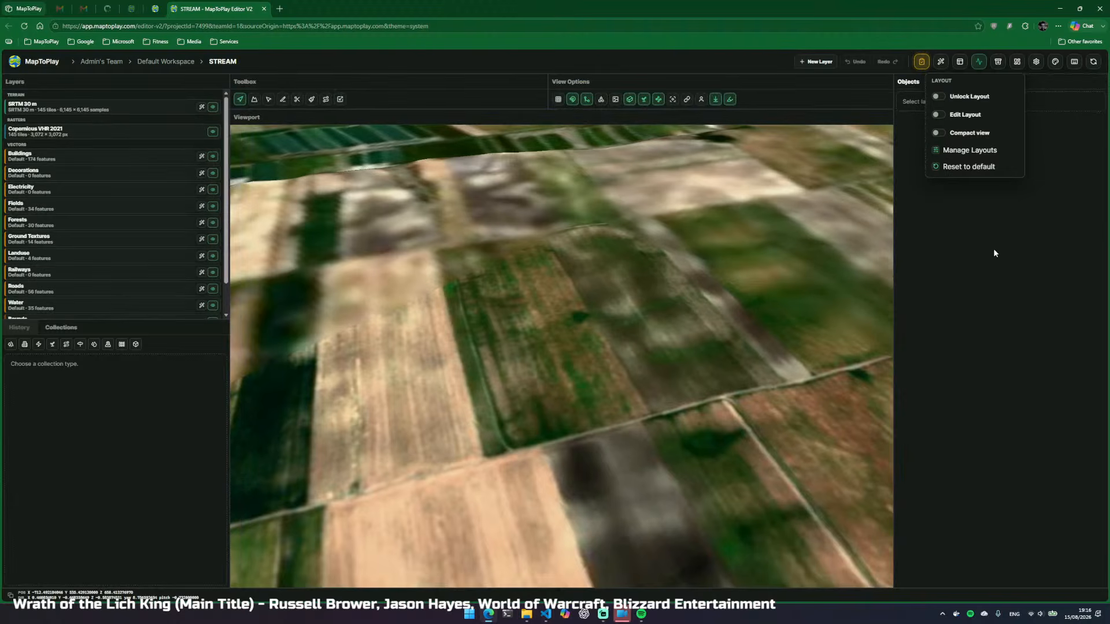
click(943, 133)
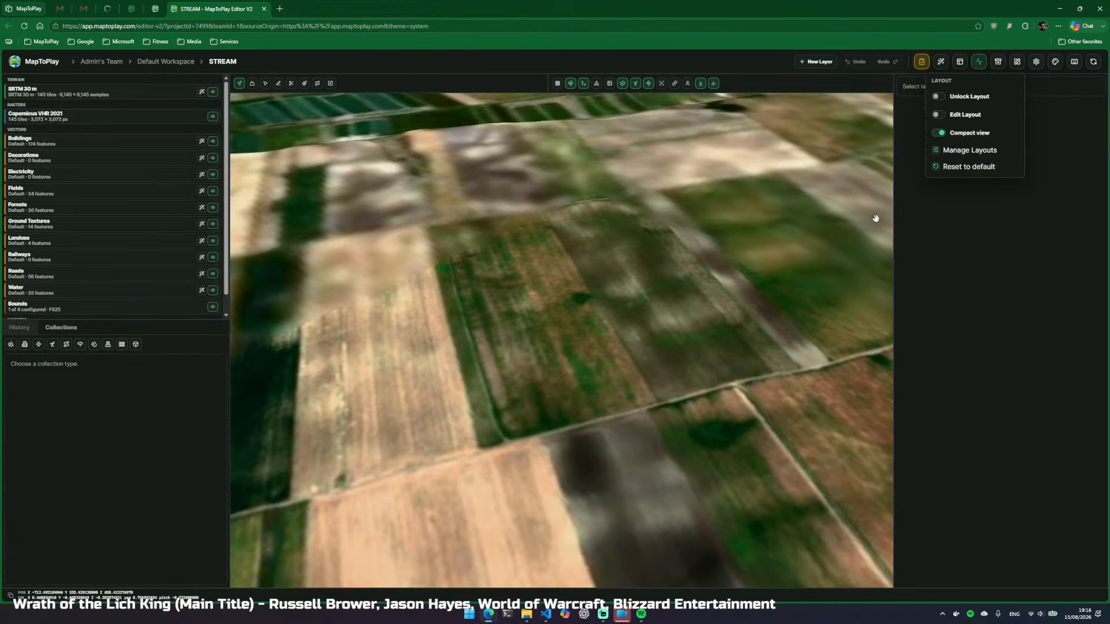
View the layout manager and its name field for saving the current layout, and close it without saving
click(983, 150)
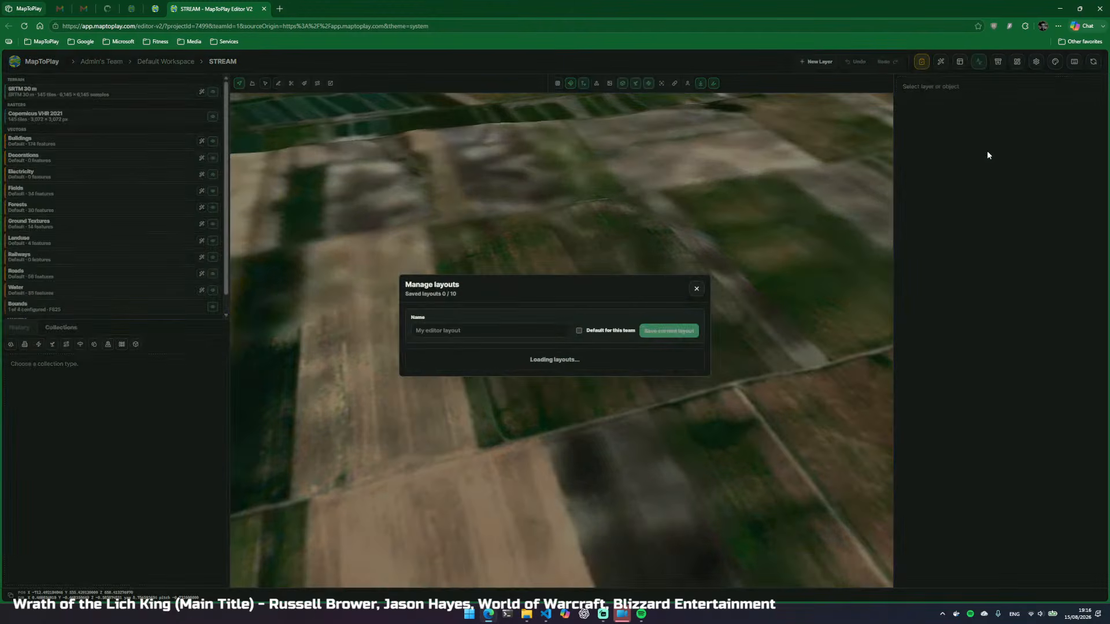
click(490, 334)
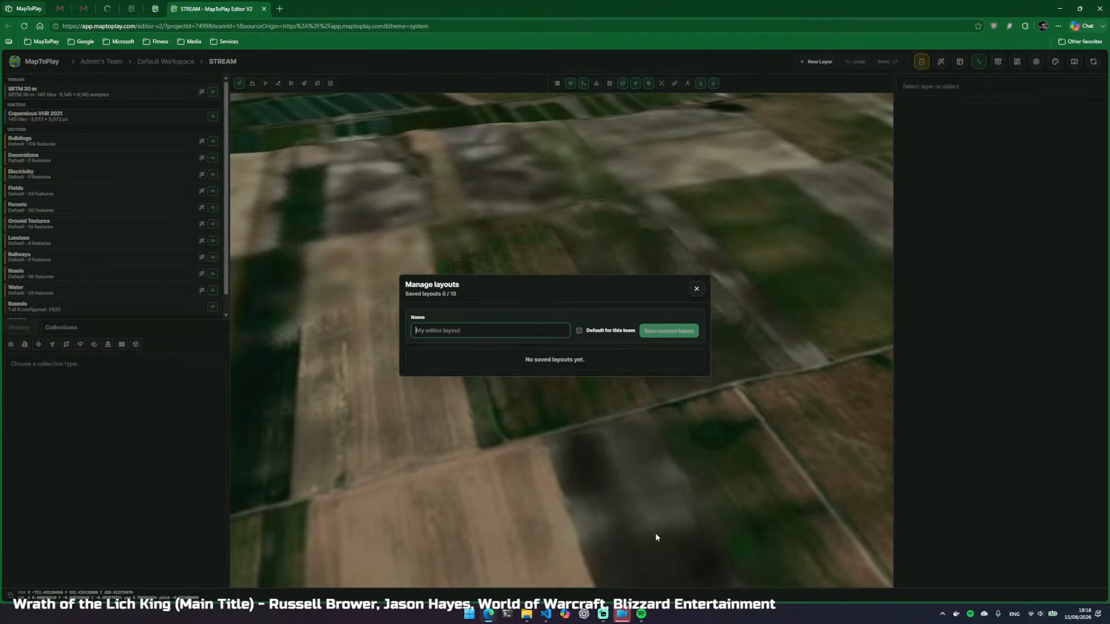
click(697, 288)
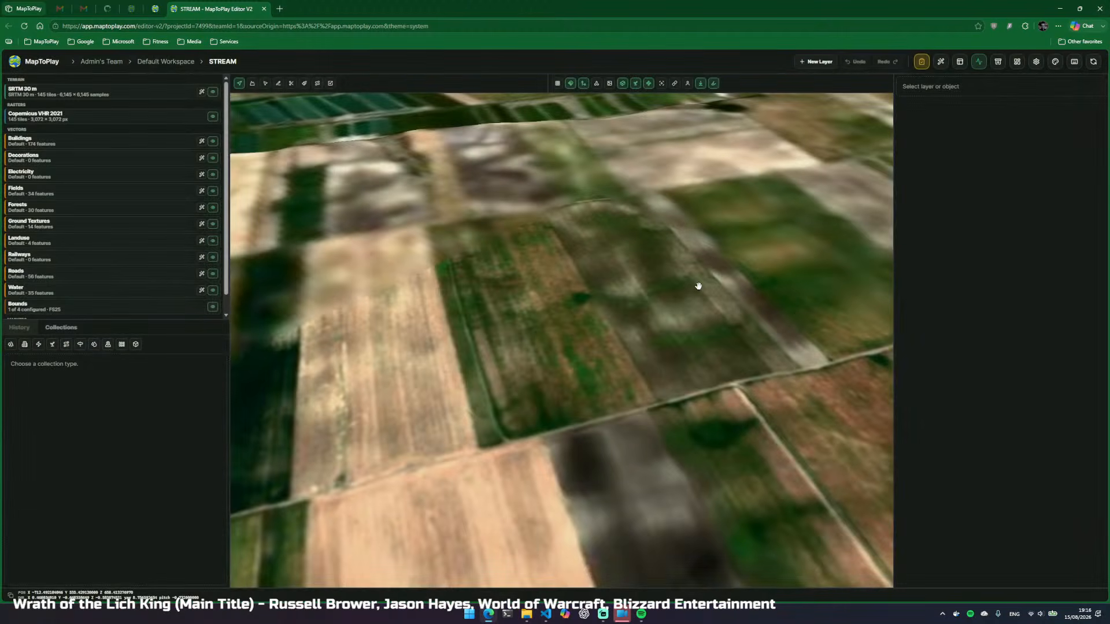
Review the reimport options, view the prompt for reimporting the SRTM 30 m terrain, and decline it
click(1020, 62)
click(998, 62)
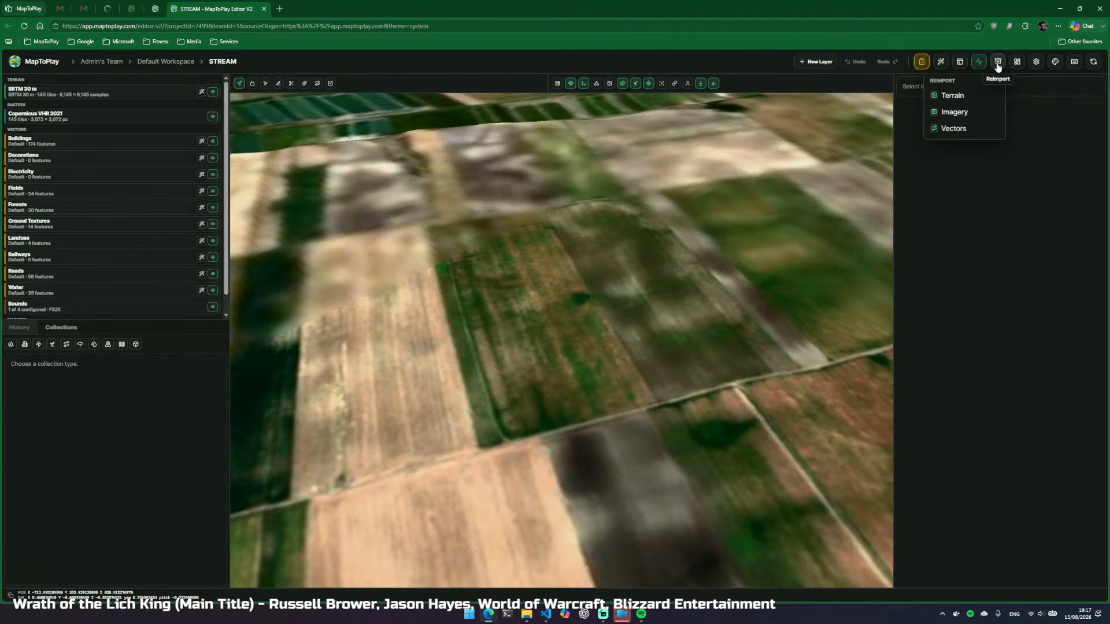
click(976, 97)
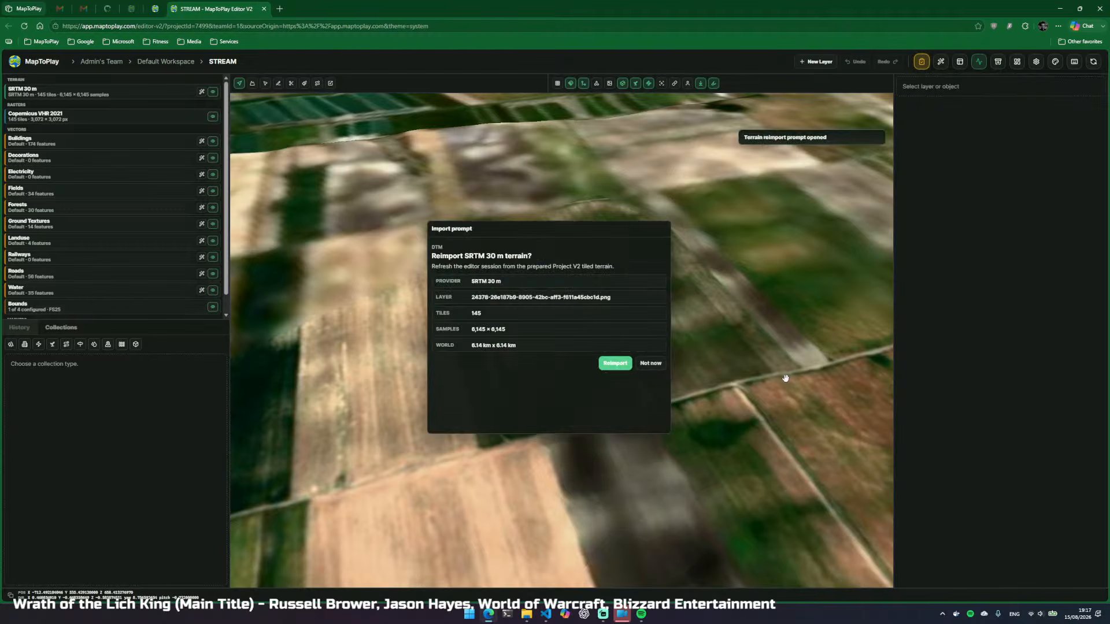
click(653, 364)
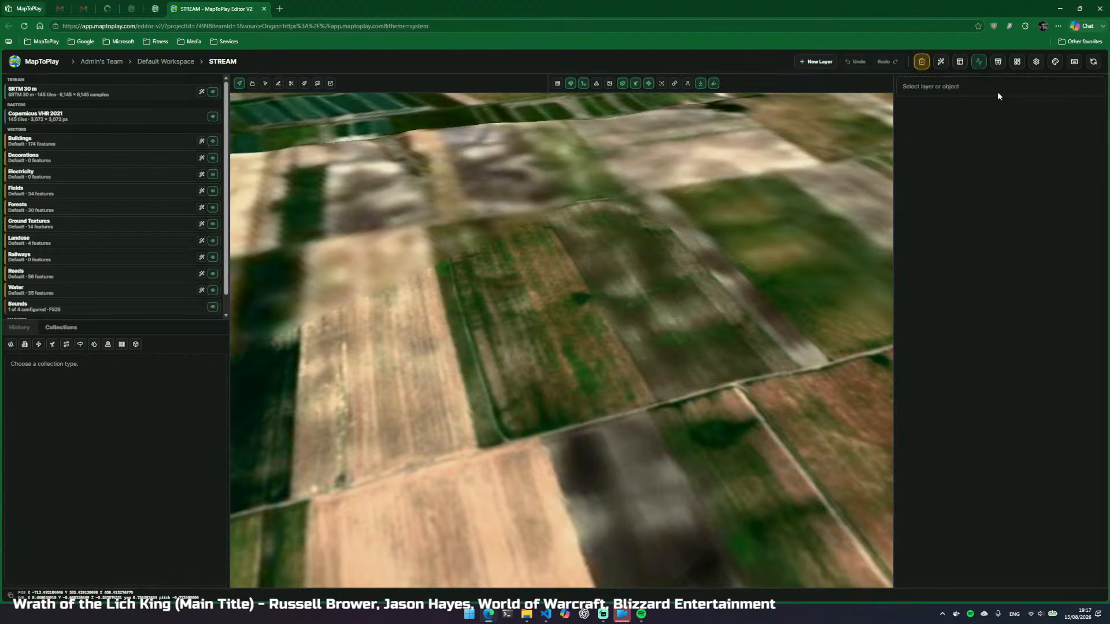
Check the API connection status and view the list of editor windows that can be shown or hidden
click(978, 62)
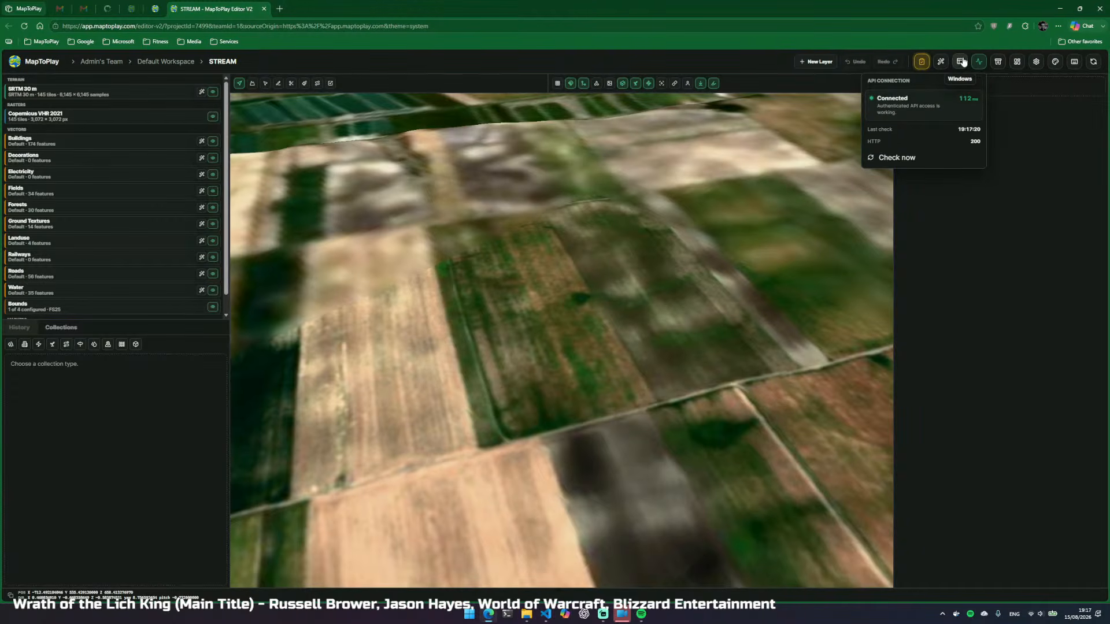
click(974, 71)
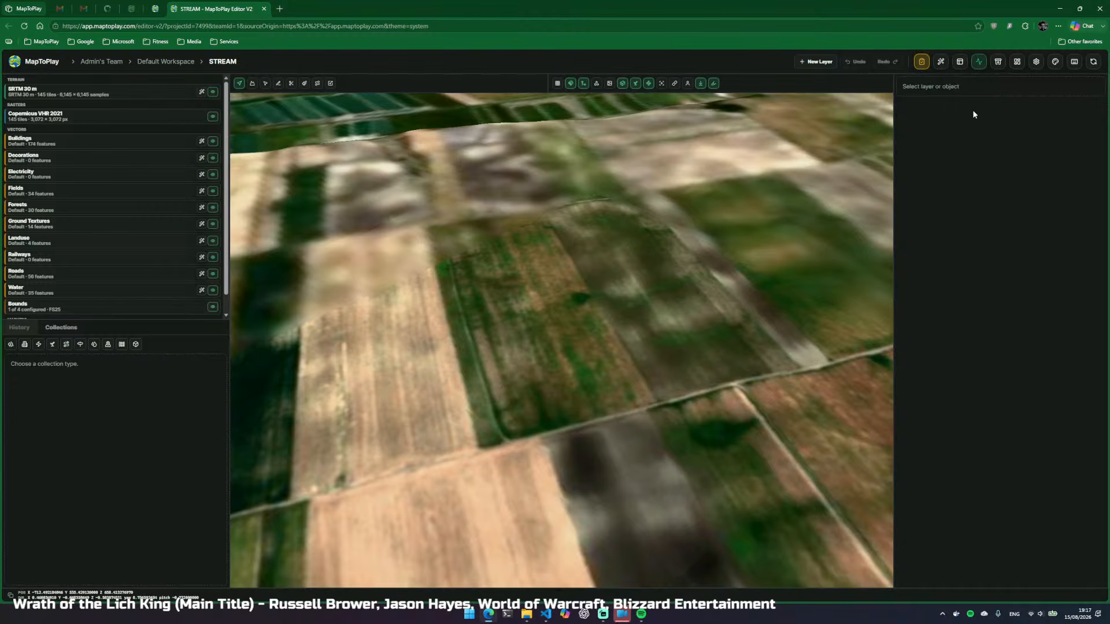
click(962, 62)
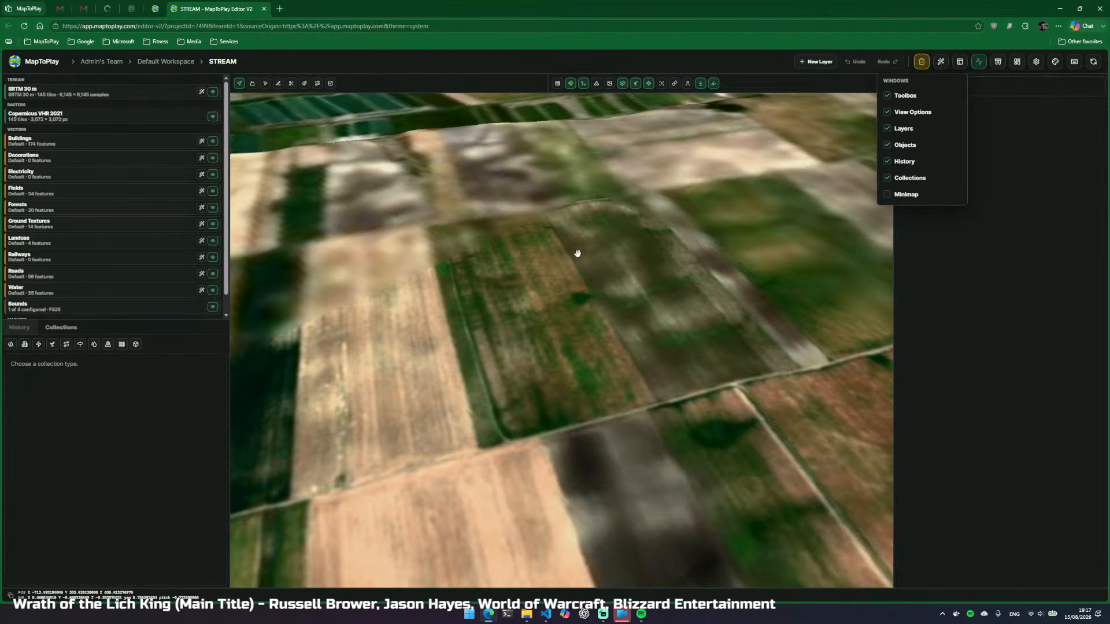
View the action history, return to Collections, and bring up the list of editor windows again
click(25, 329)
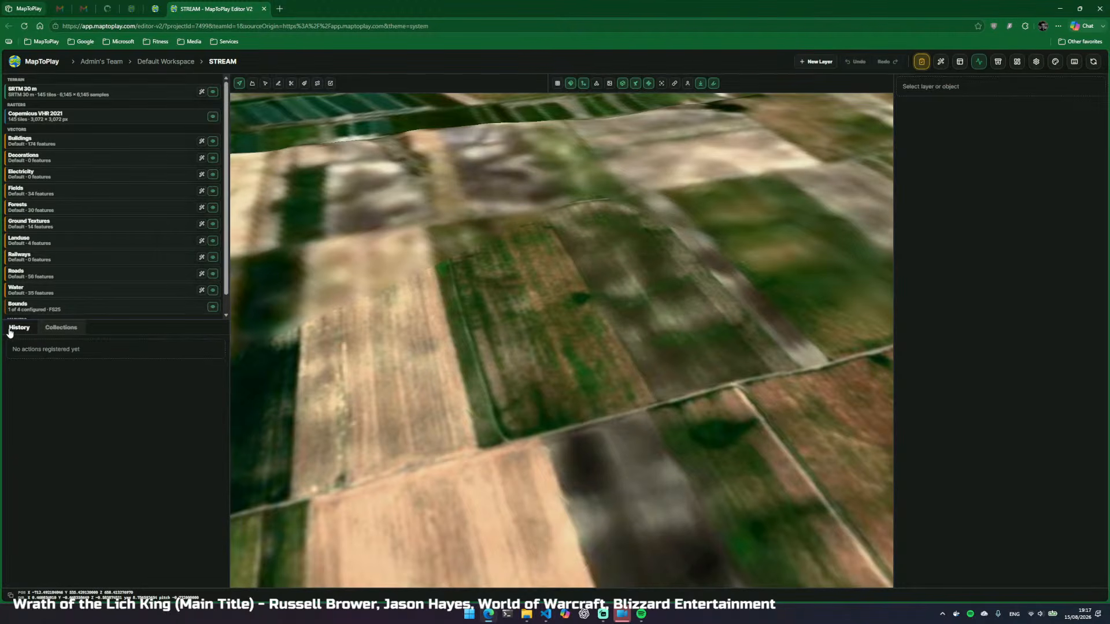
click(60, 327)
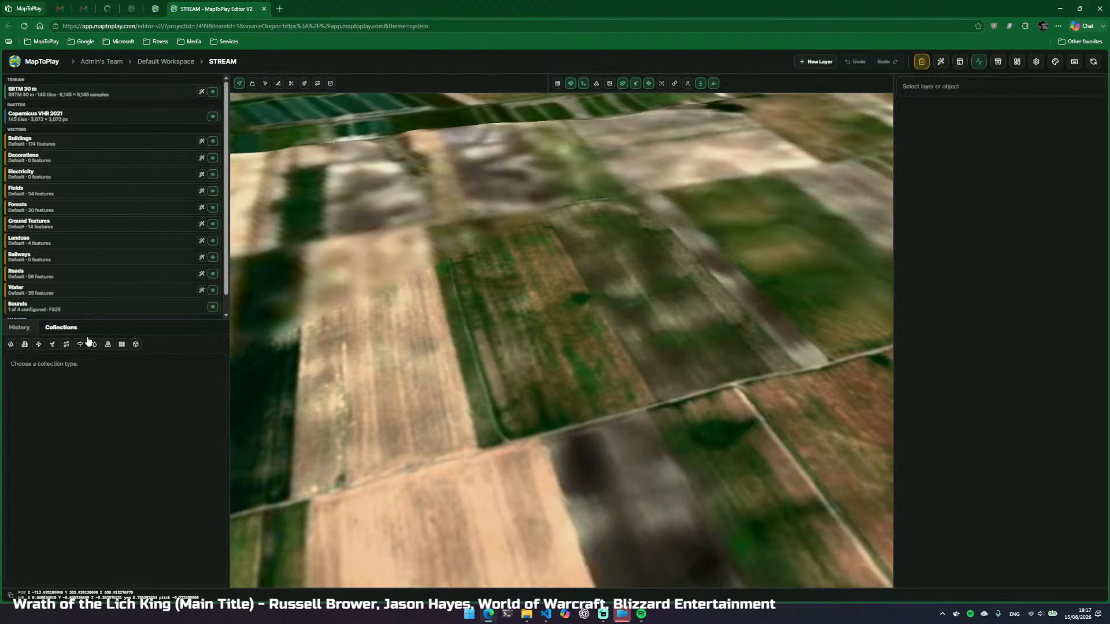
click(998, 62)
click(960, 62)
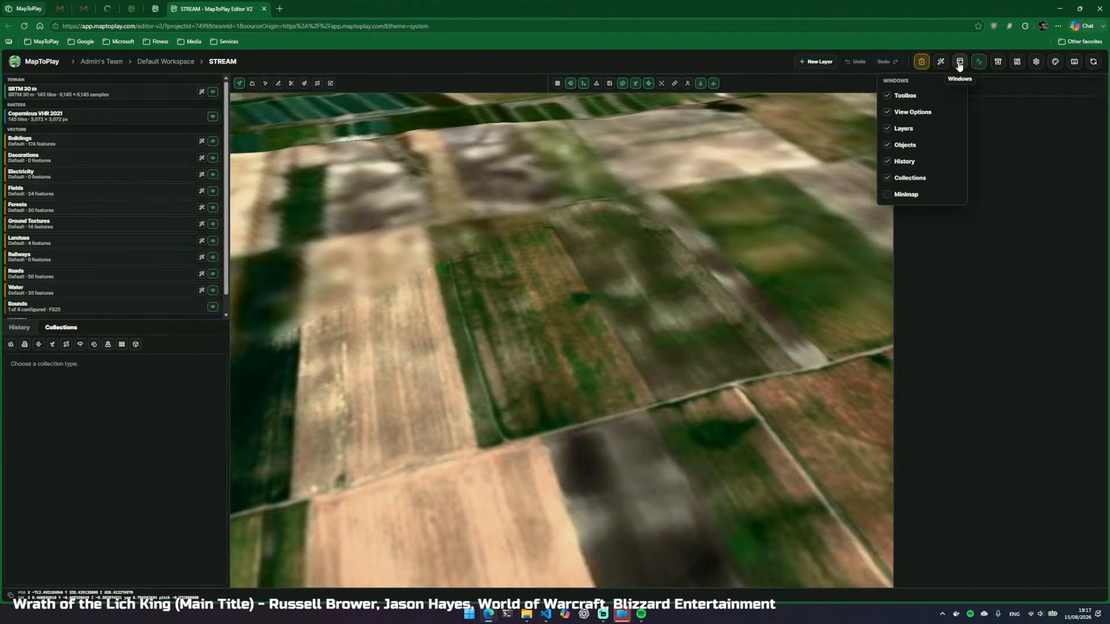
Toggle the History window's visibility and leave it hidden, keeping Collections shown
click(889, 162)
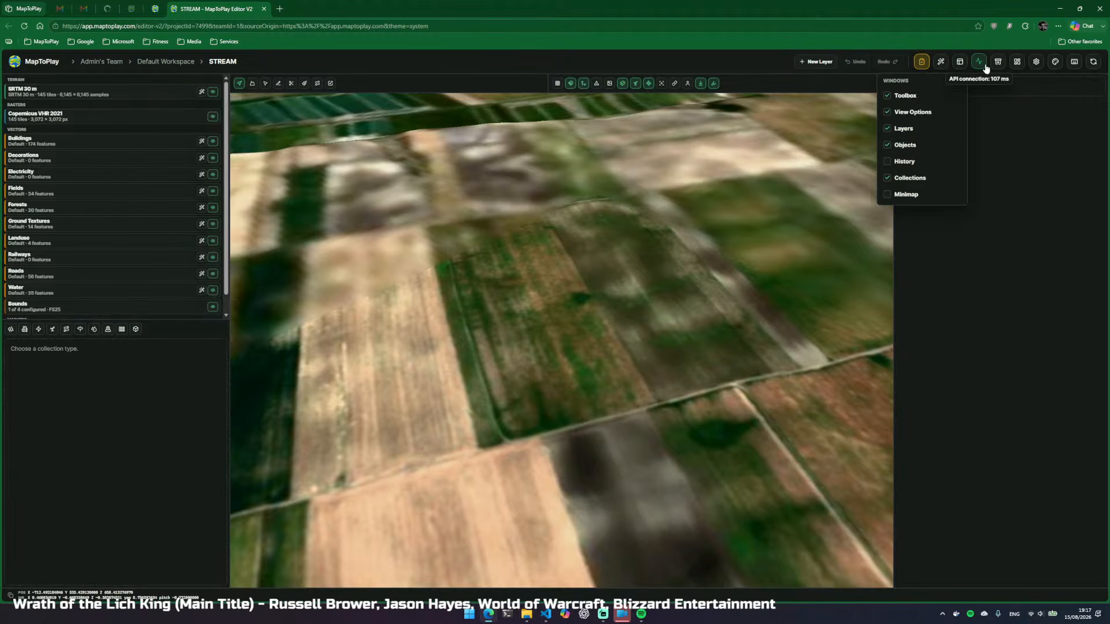
click(888, 162)
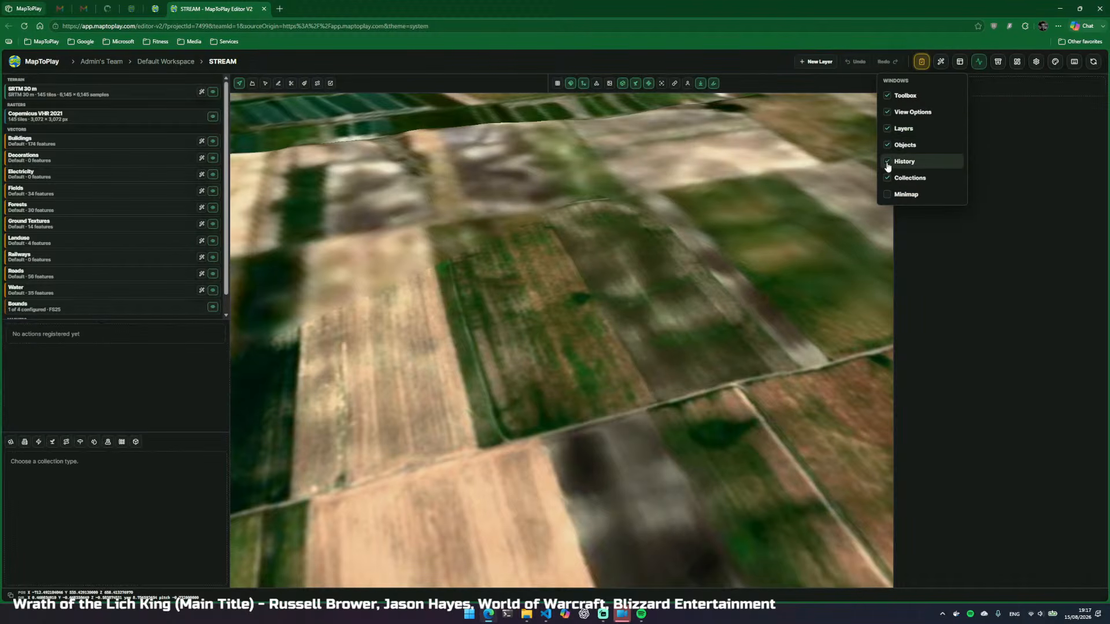
click(888, 162)
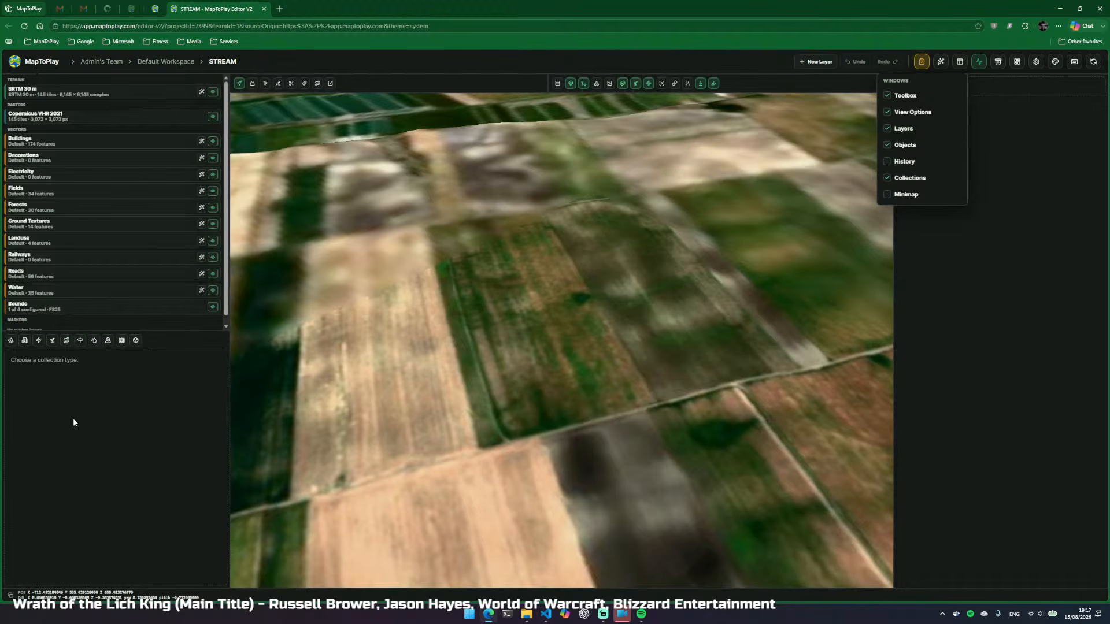
click(717, 63)
View the Meshy integration and its team token options, and close the integrations dialog without changes
click(941, 62)
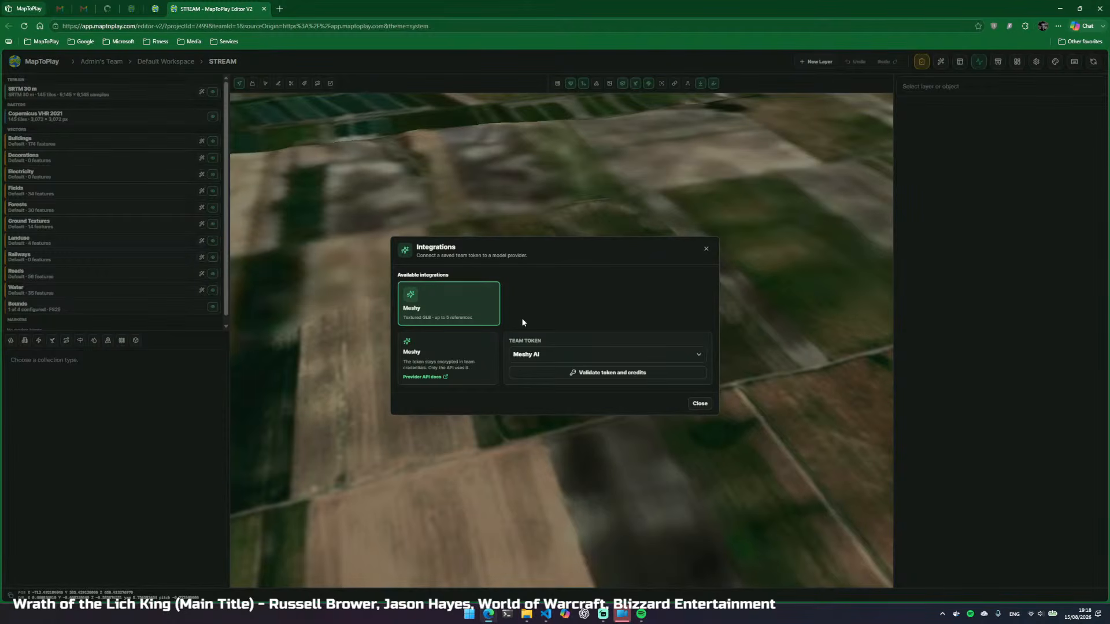
click(691, 354)
click(635, 351)
click(706, 251)
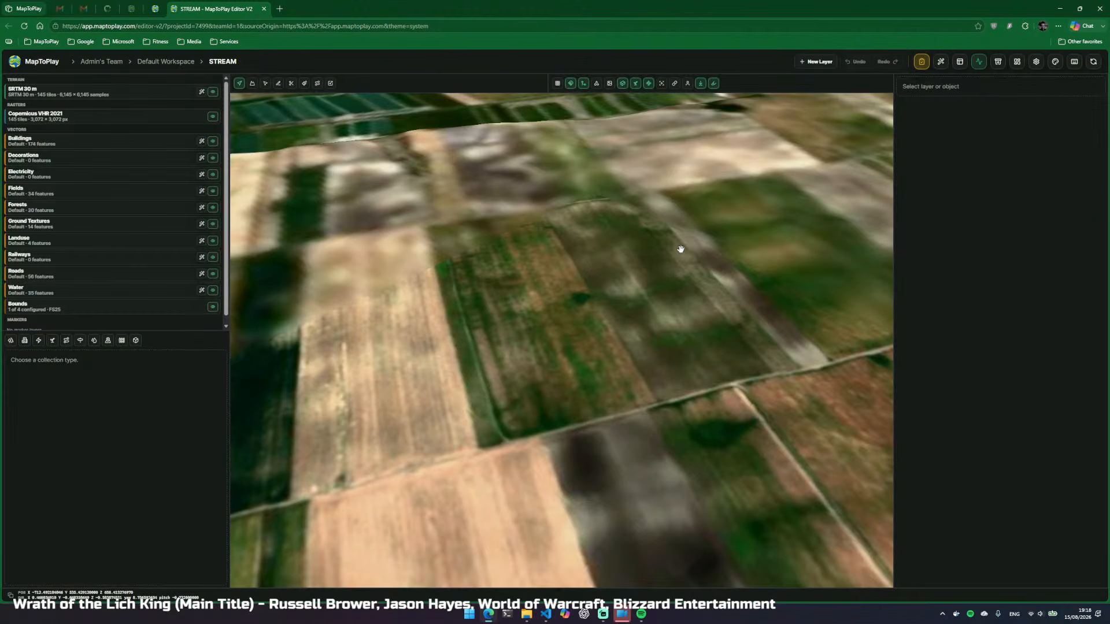
Read through the Farming Simulator 25 map checklist to see which sections are completed and which come next
click(923, 64)
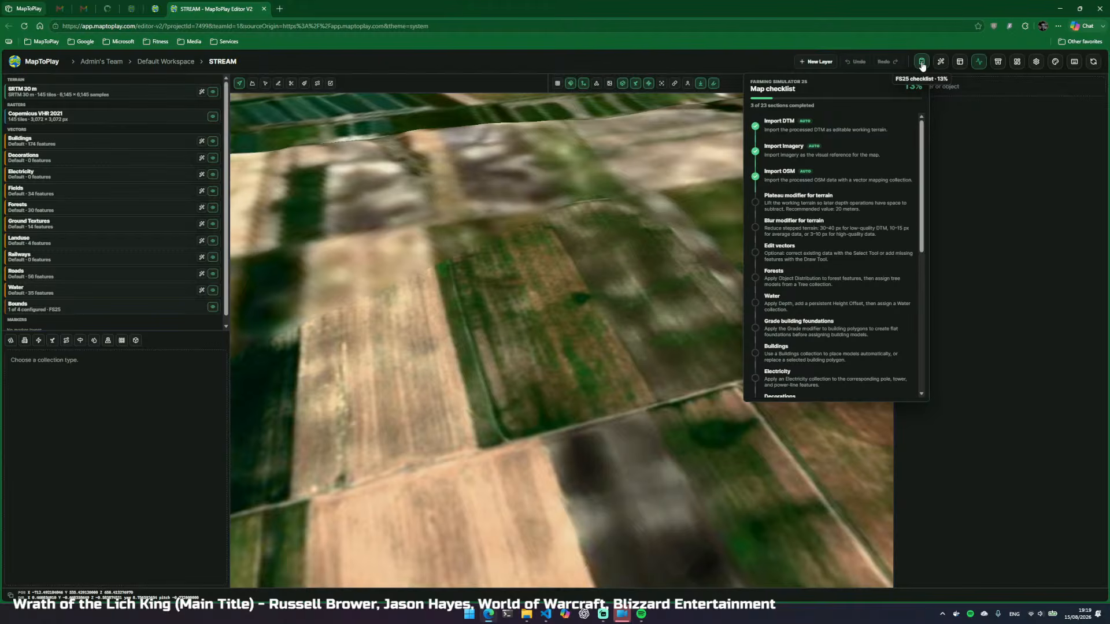
scroll(923, 215, down, 1)
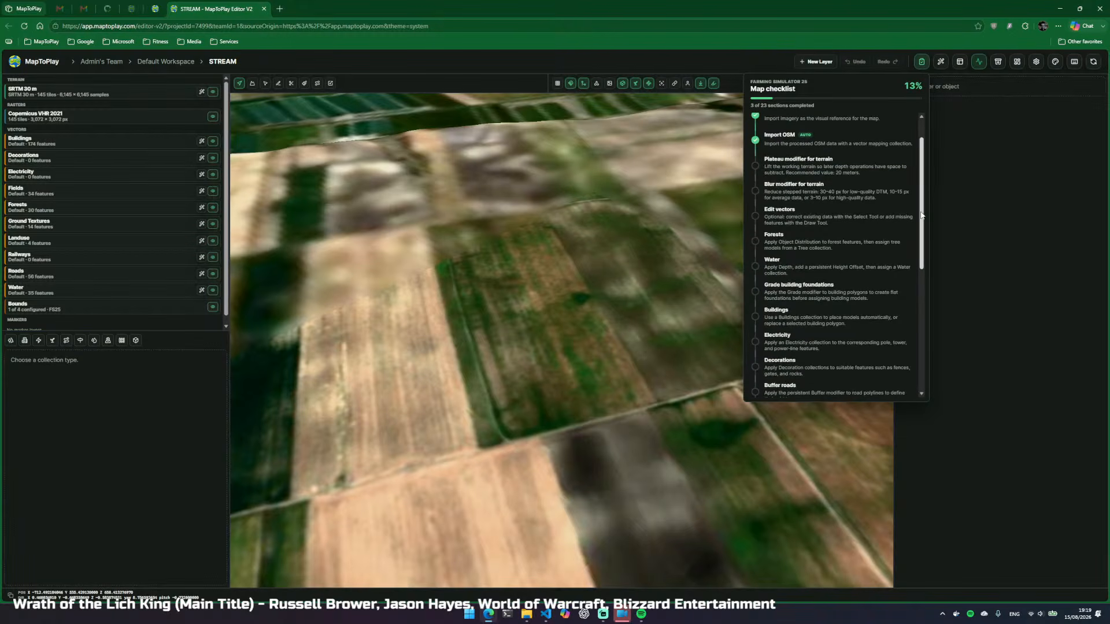
drag(923, 216, 934, 126)
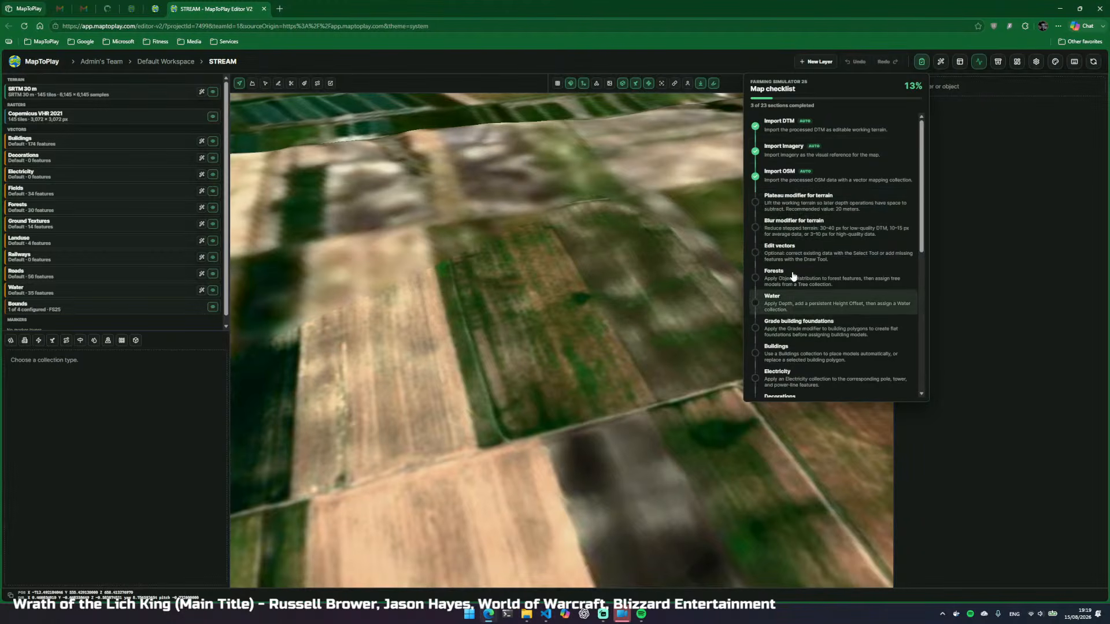
click(920, 62)
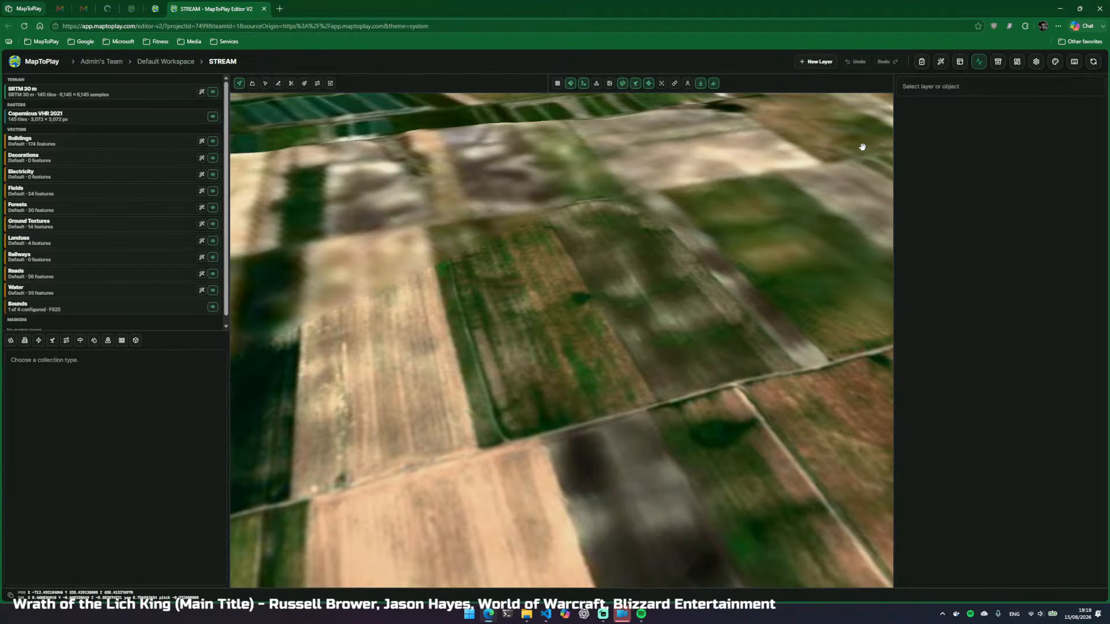
click(922, 63)
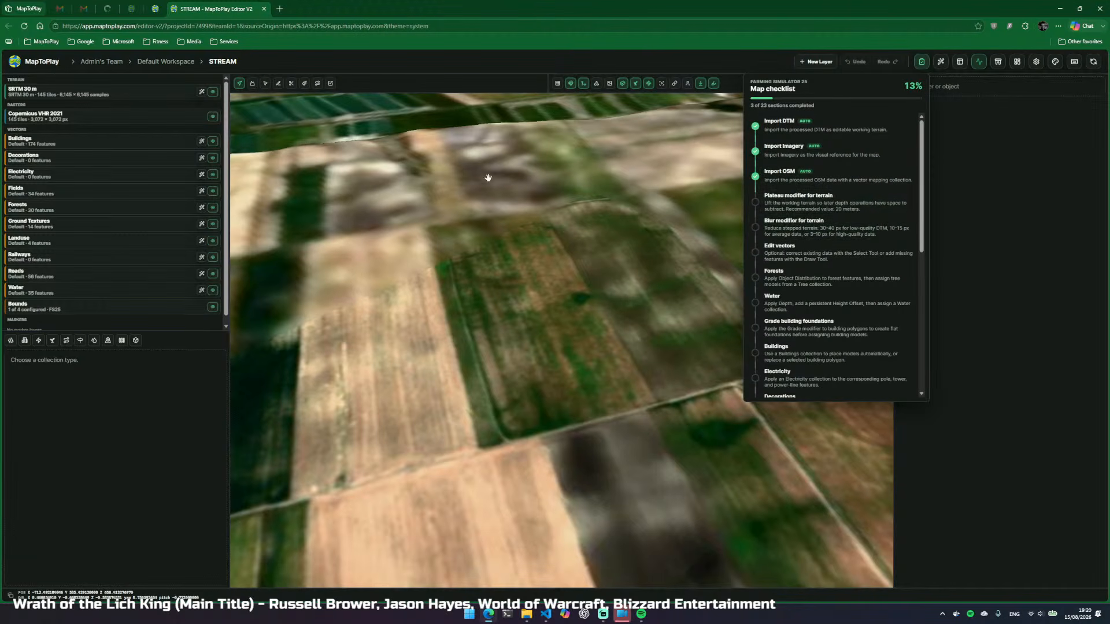
Show the modifiers of the SRTM 30 m terrain and move the Modifiers window to the viewport's centre in layout editing mode
click(203, 92)
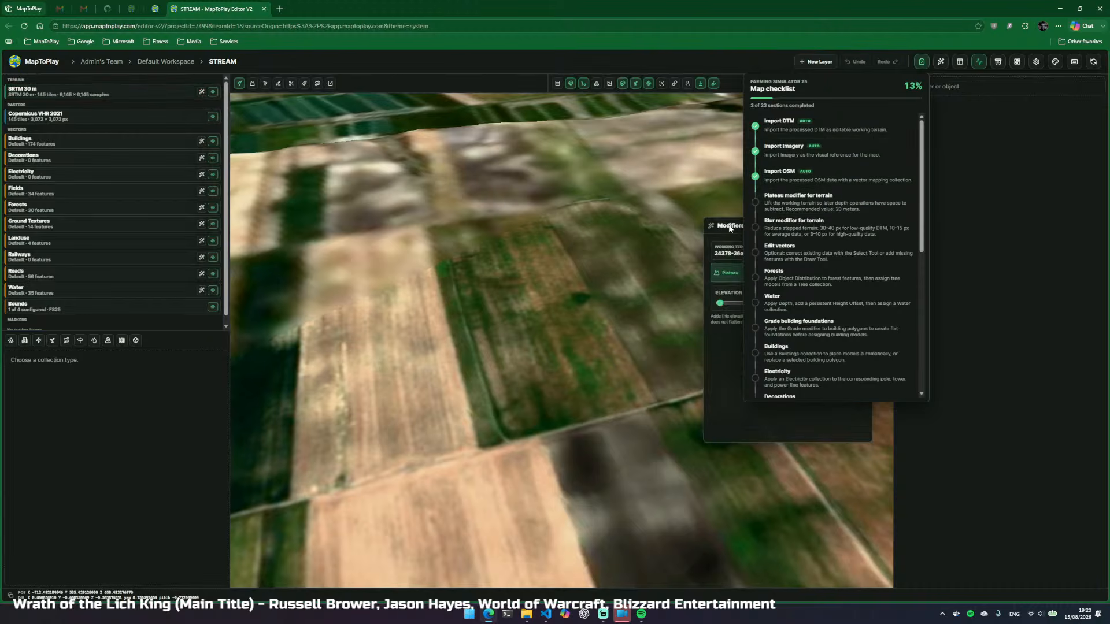
click(926, 65)
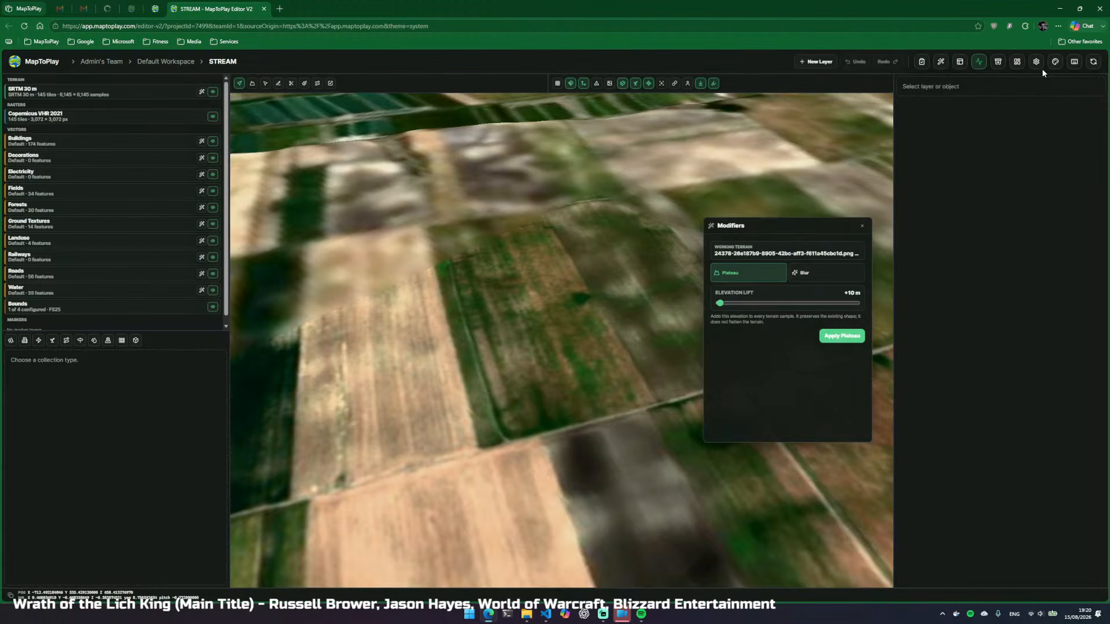
click(1018, 62)
click(964, 116)
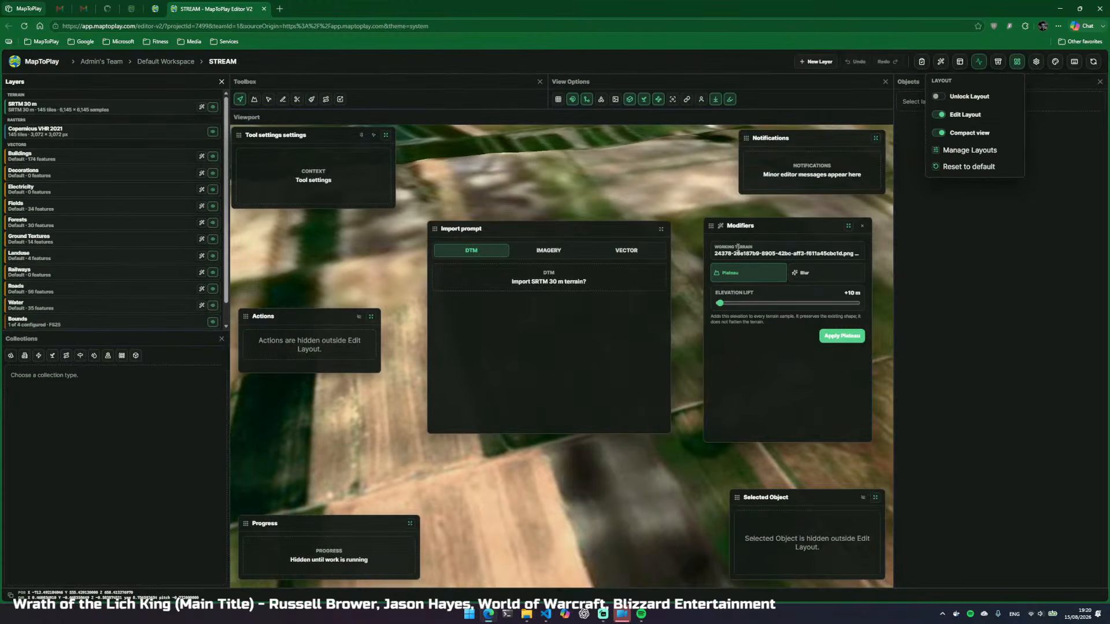
drag(745, 222, 497, 226)
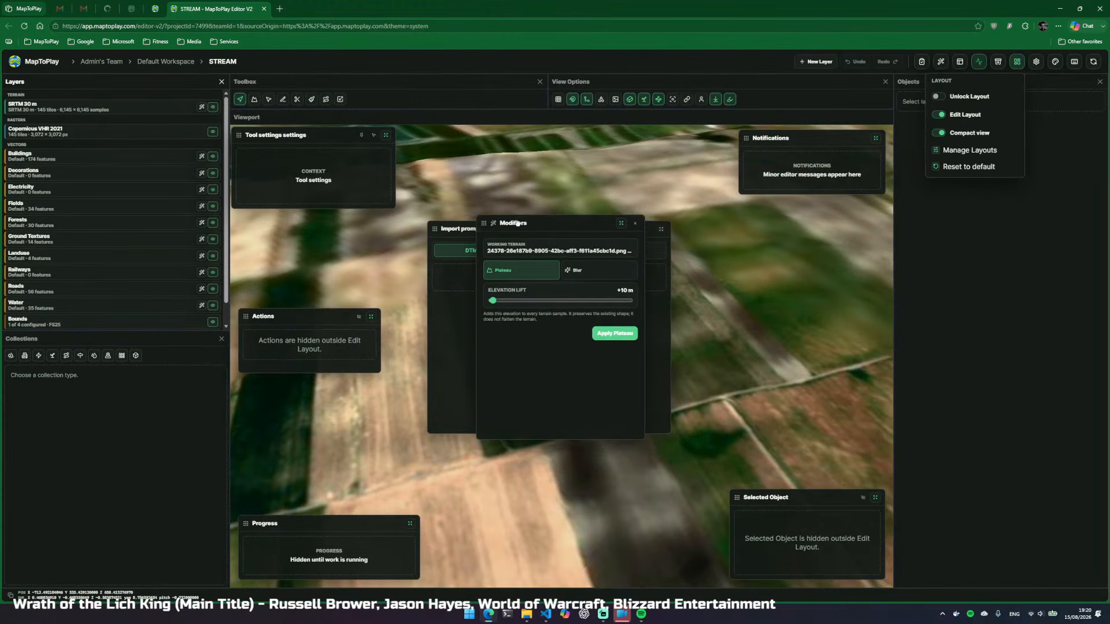
click(938, 115)
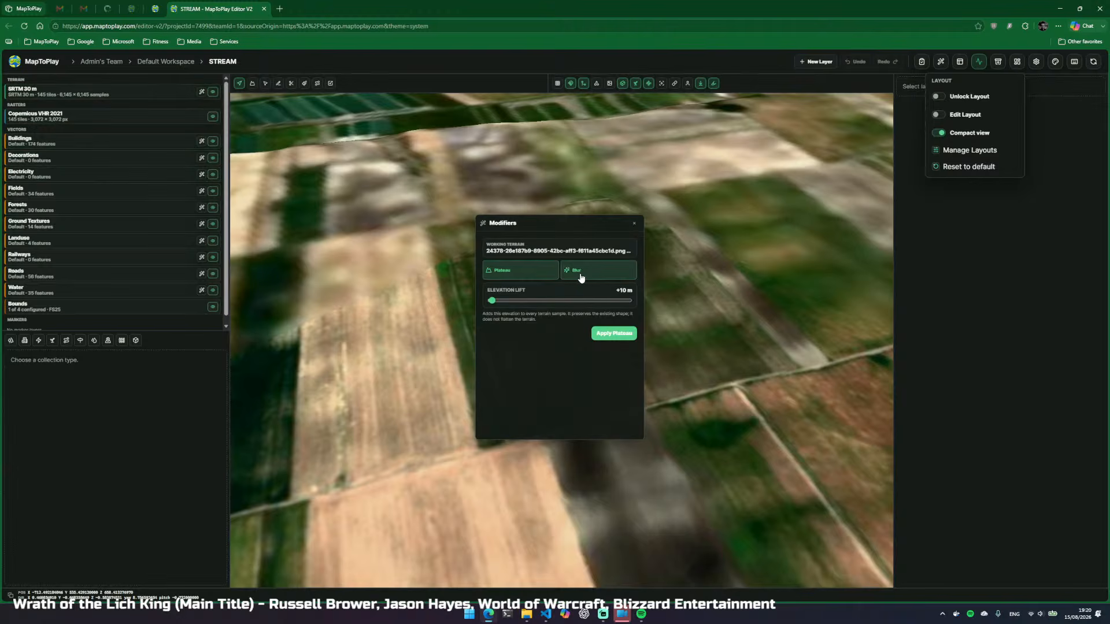
Apply a Plateau modifier with a +20 m elevation lift and a Blur of strength 35 to the working terrain
drag(492, 302, 492, 303)
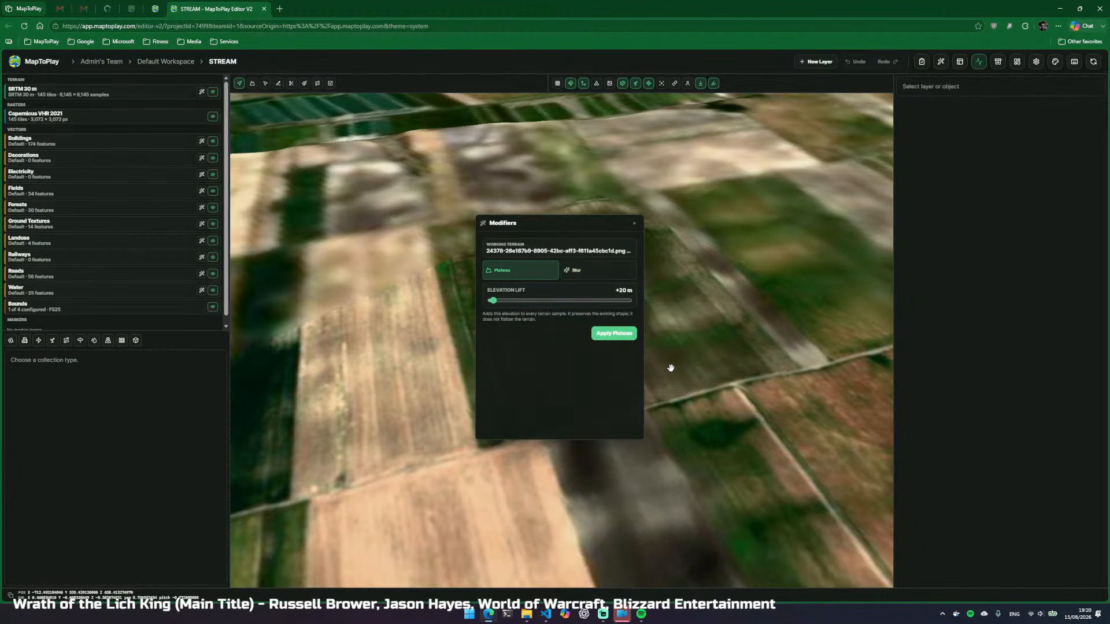
click(614, 336)
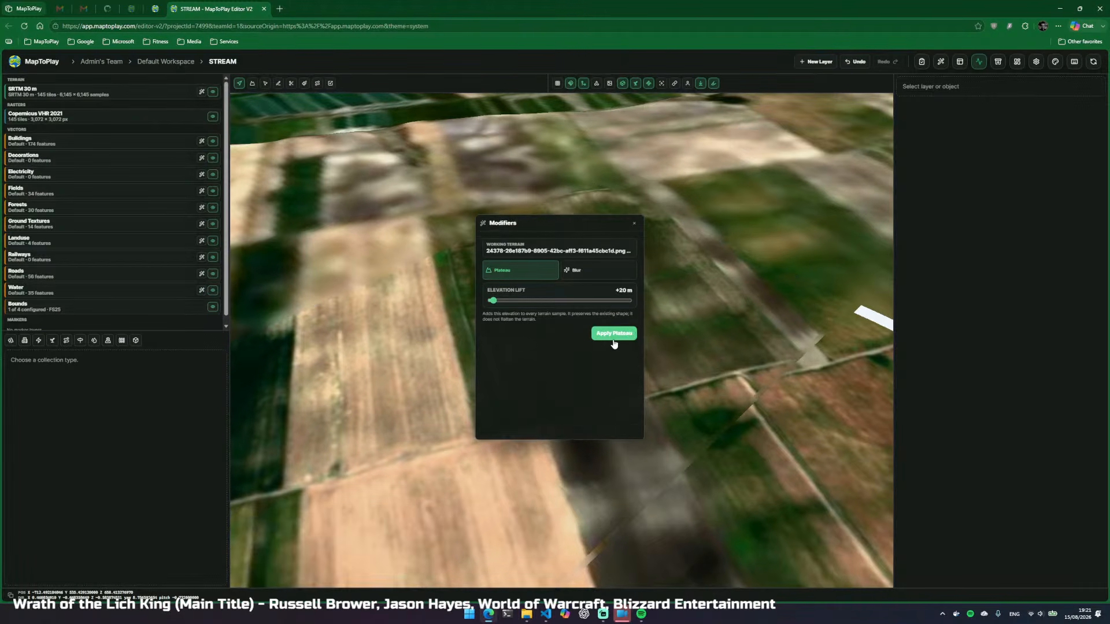
click(598, 281)
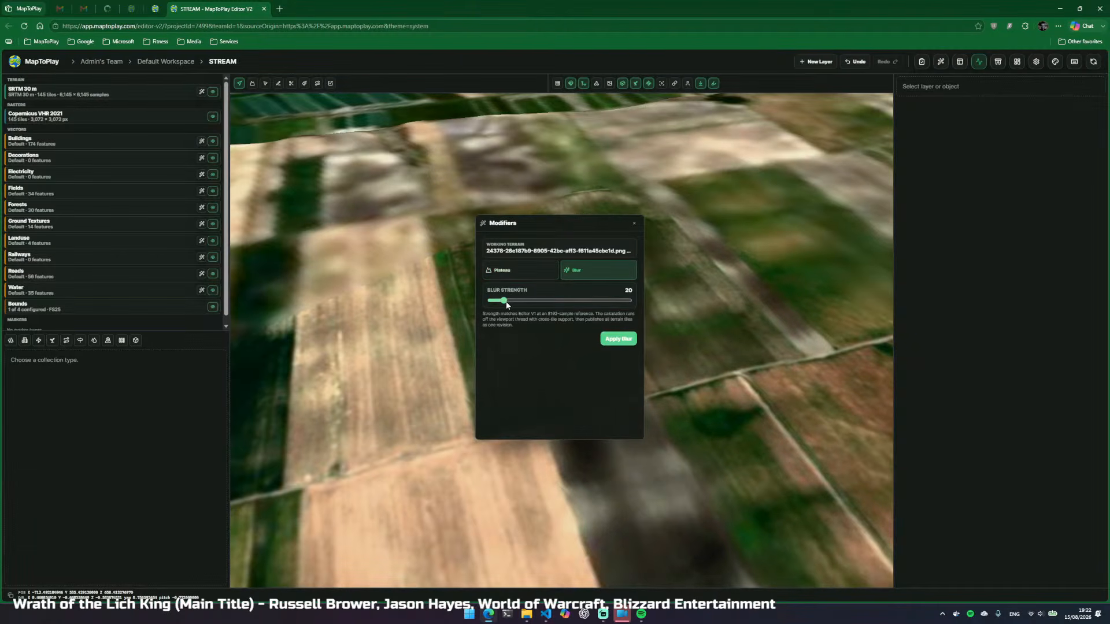
drag(504, 301, 516, 305)
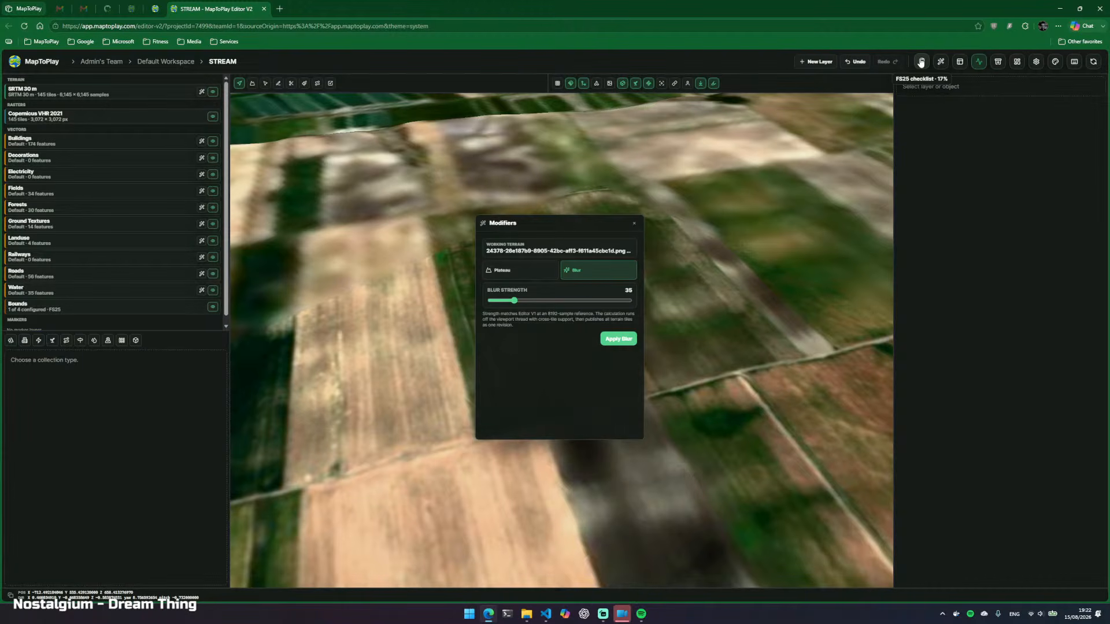
click(617, 340)
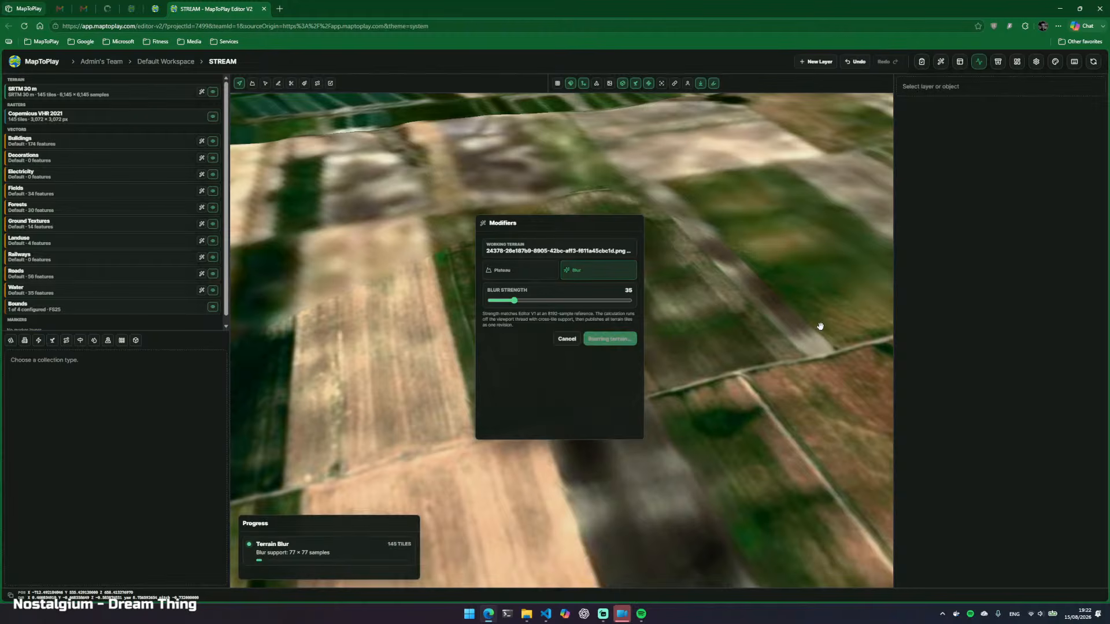
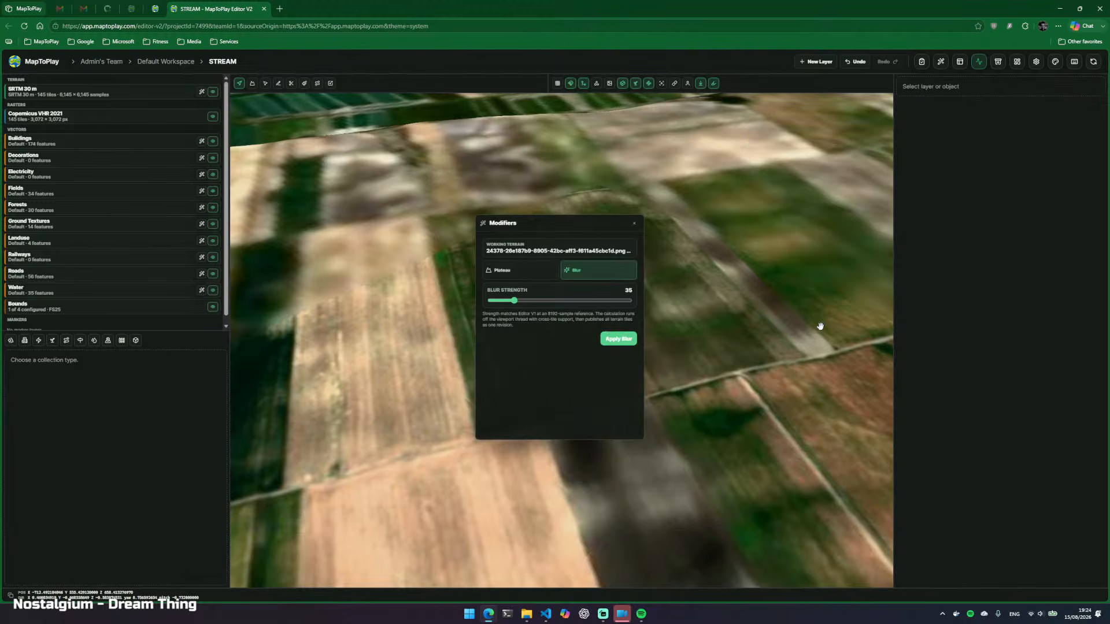
click(634, 224)
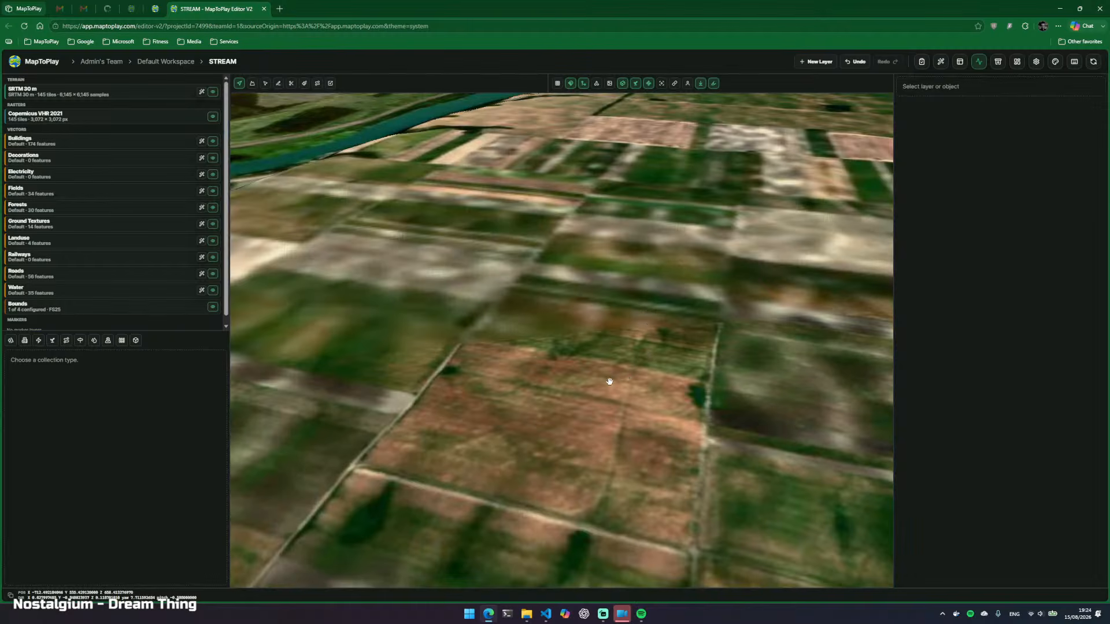
Review the map checklist's progress and enable the display of the map bounds
click(924, 63)
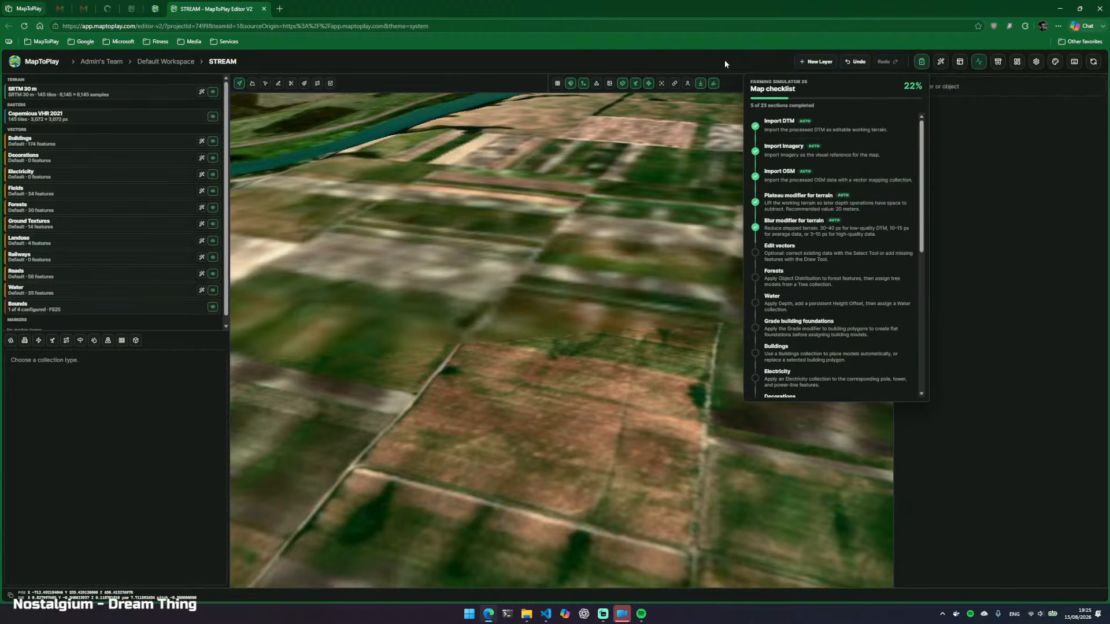
click(926, 68)
drag(679, 285, 578, 302)
key(b)
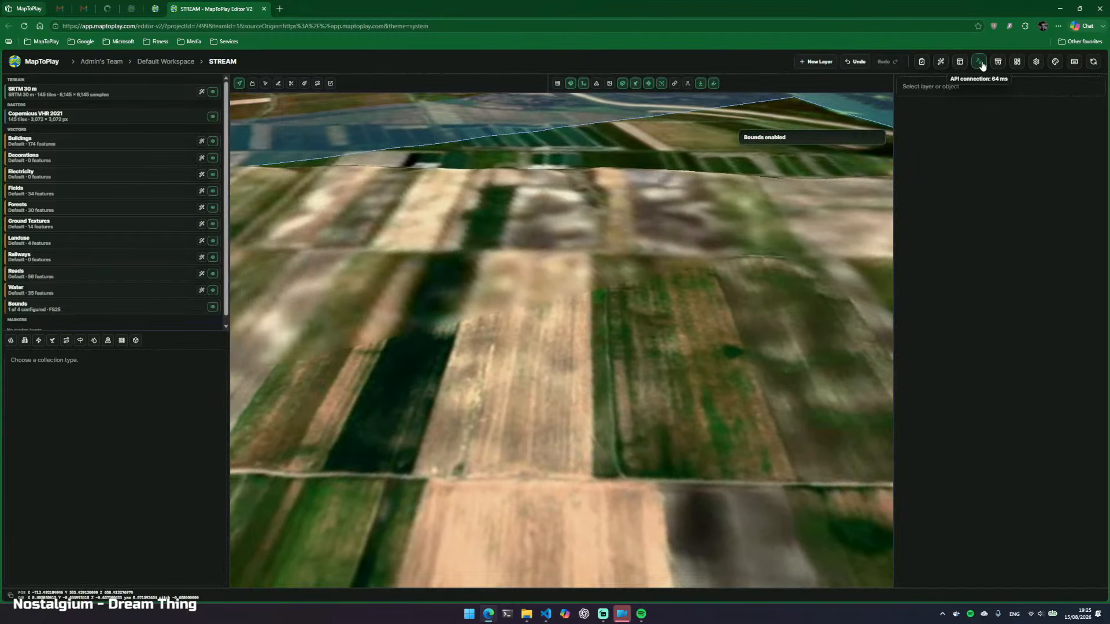
Try marking the Edit vectors section as done in the map checklist and clear the mark again
click(981, 64)
click(922, 61)
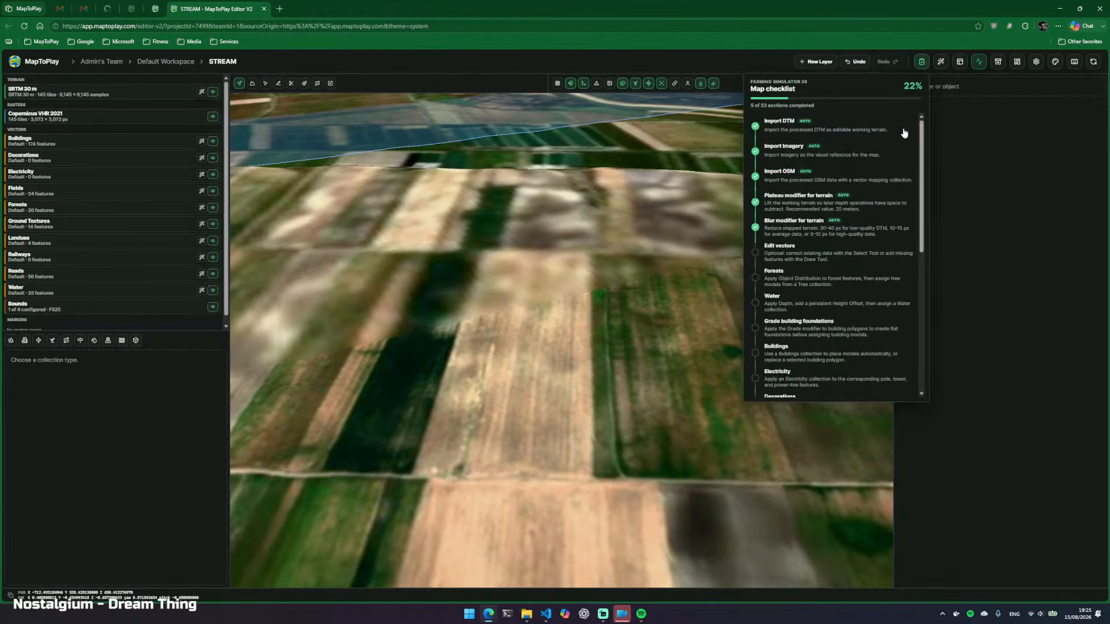
click(756, 255)
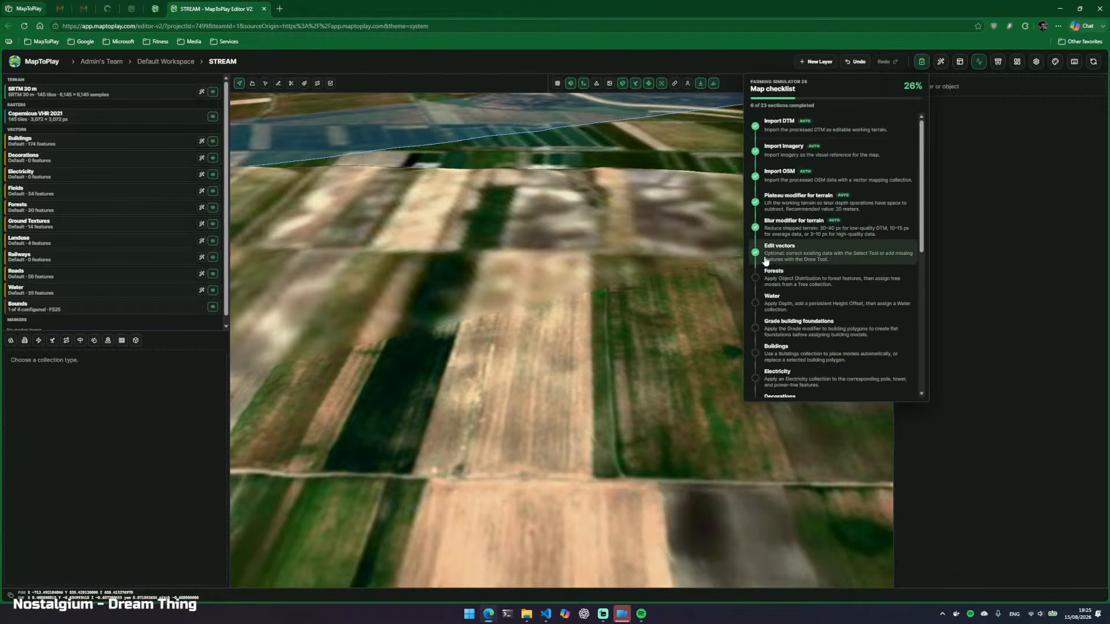
click(756, 254)
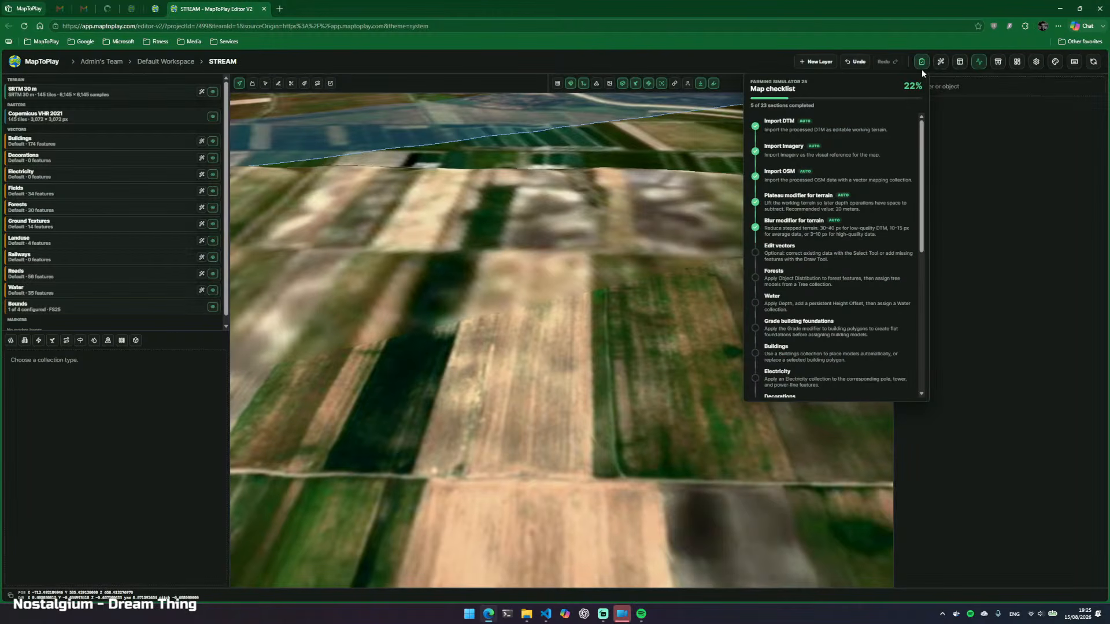
Show the vector features over the terrain near the map boundary and close the map checklist
drag(555, 315, 522, 371)
key(w)
key(w)
key(w)
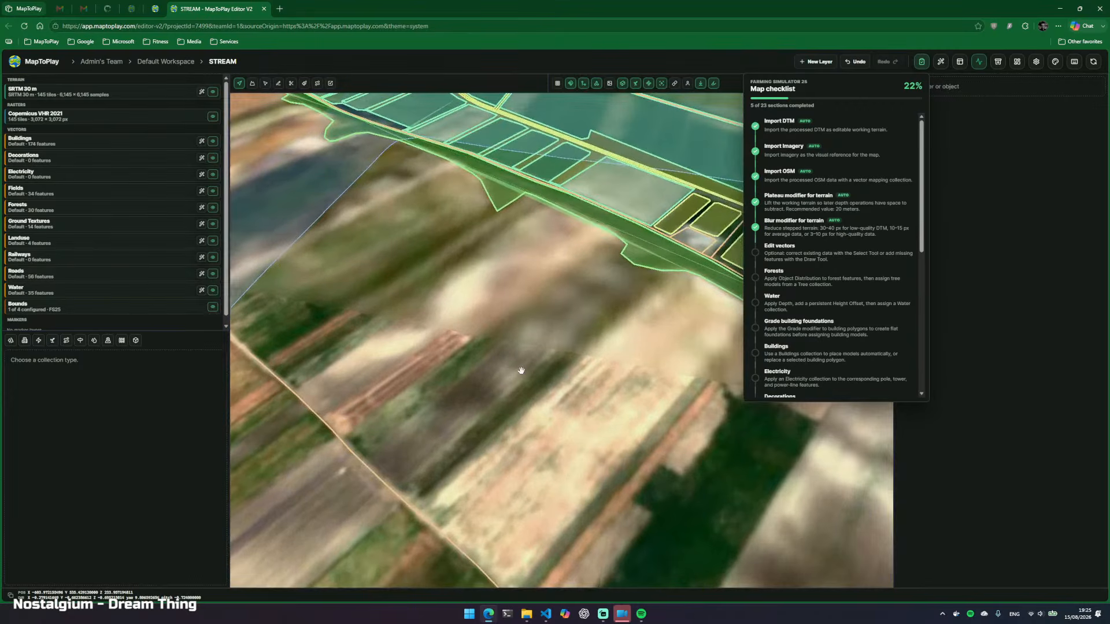
click(923, 61)
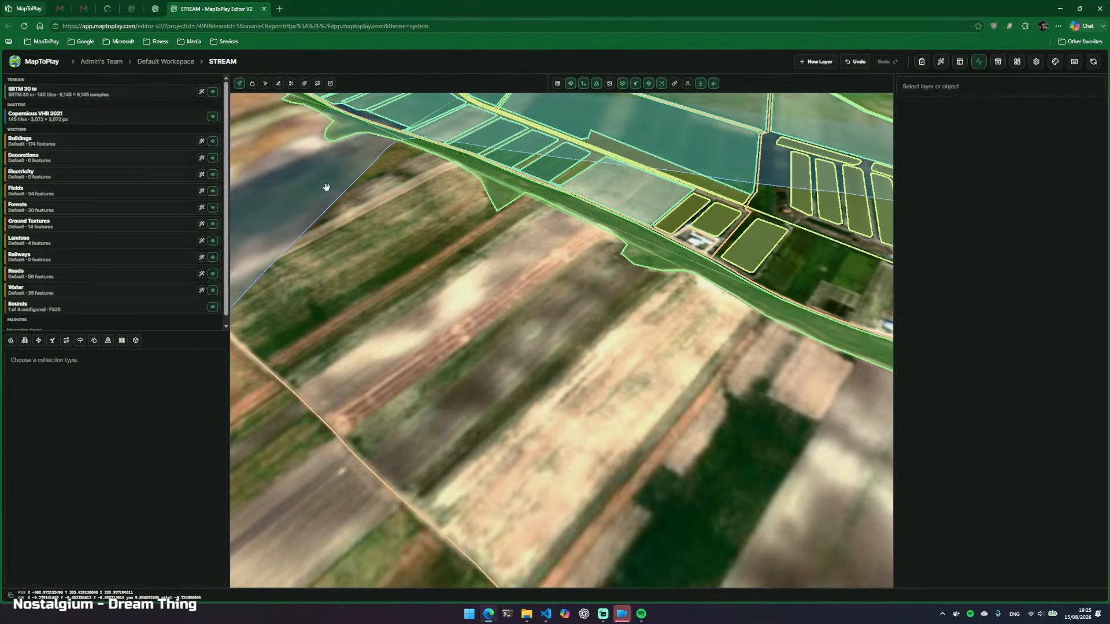
View the Navigate settings and examine how the road, field and forest vectors match the satellite imagery
click(239, 85)
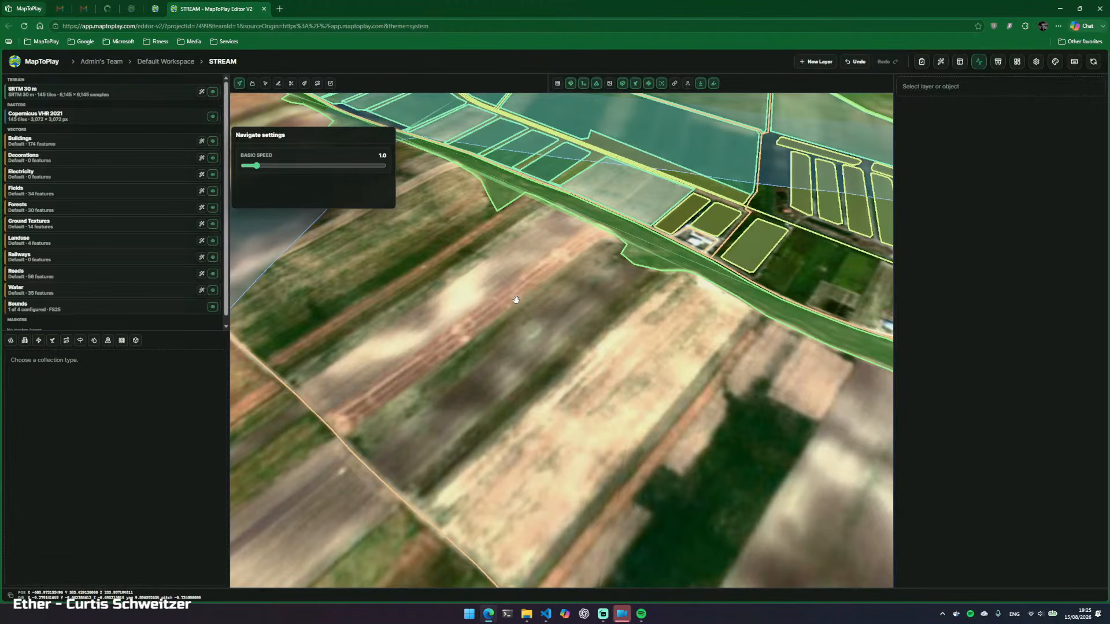
key(w)
drag(534, 300, 500, 278)
drag(548, 333, 441, 319)
key(s)
drag(570, 304, 547, 308)
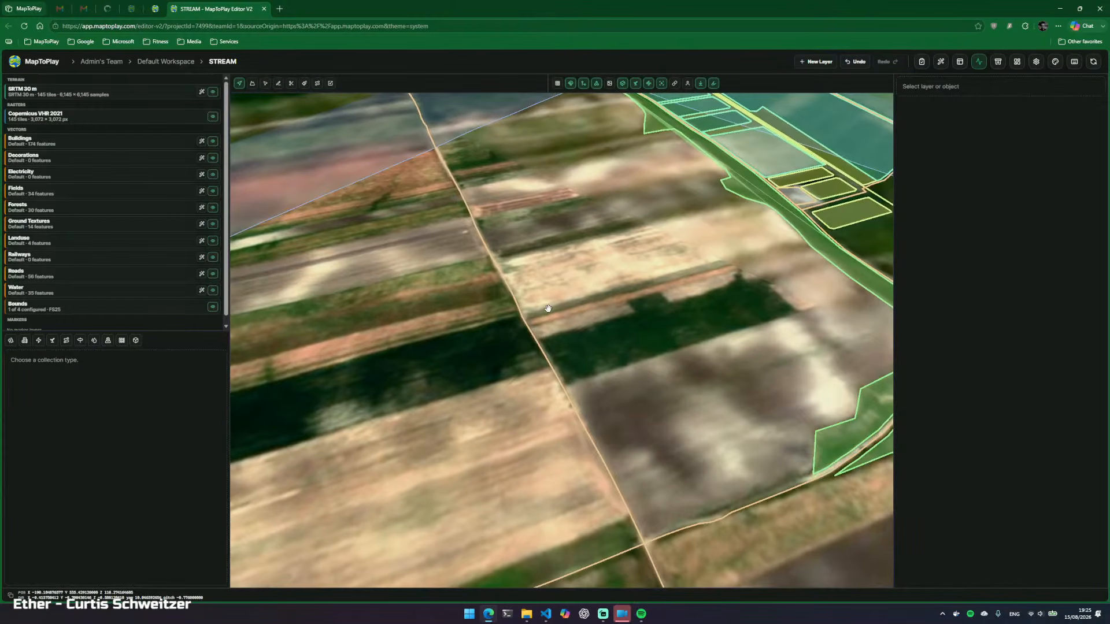
key(w)
scroll(586, 295, up, 4)
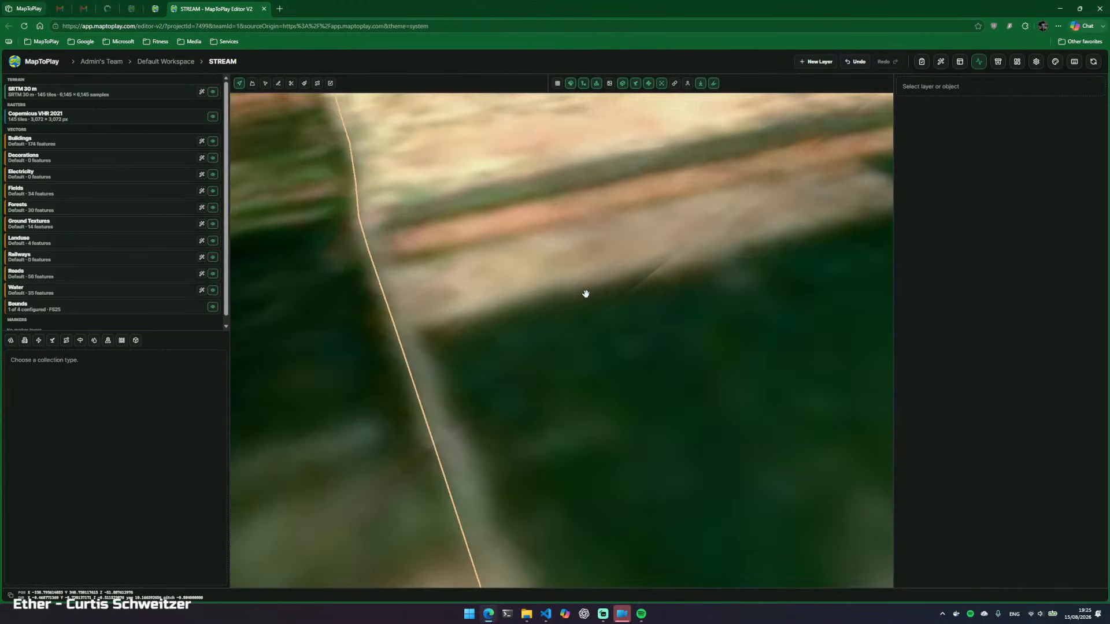
scroll(585, 293, down, 10)
scroll(585, 291, down, 5)
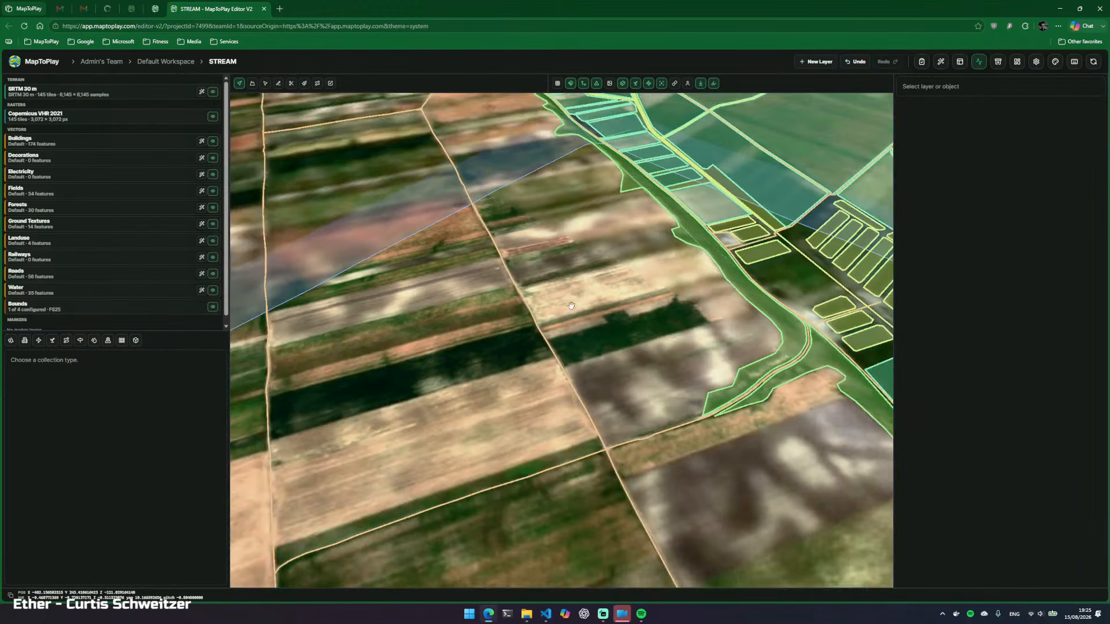
drag(582, 286, 582, 321)
scroll(547, 316, up, 4)
key(w)
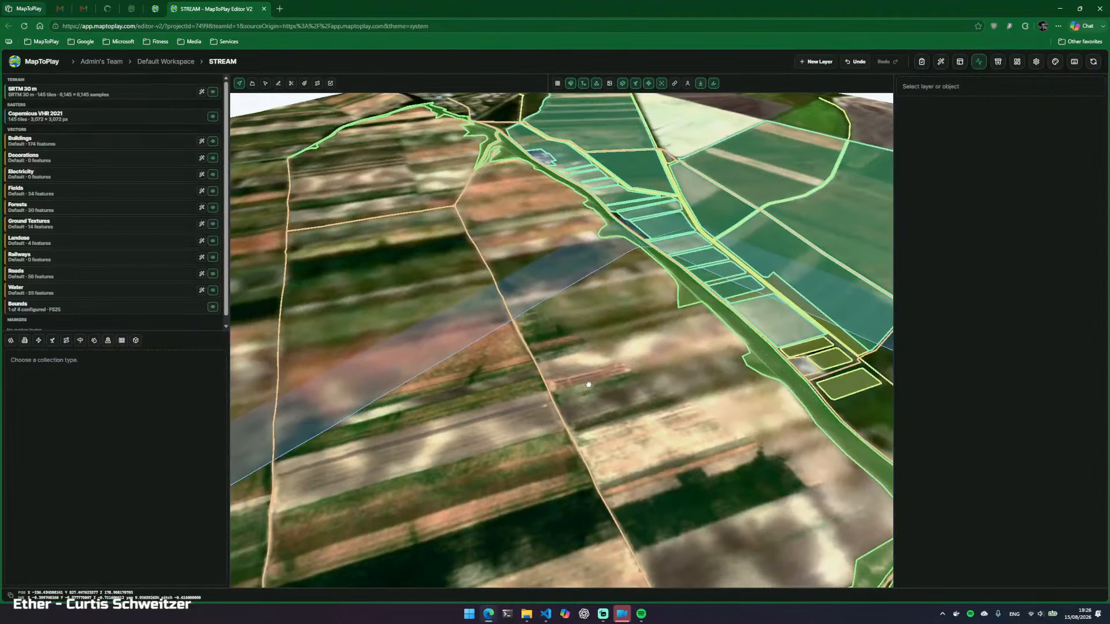
drag(588, 384, 542, 317)
drag(705, 358, 684, 119)
drag(497, 407, 448, 345)
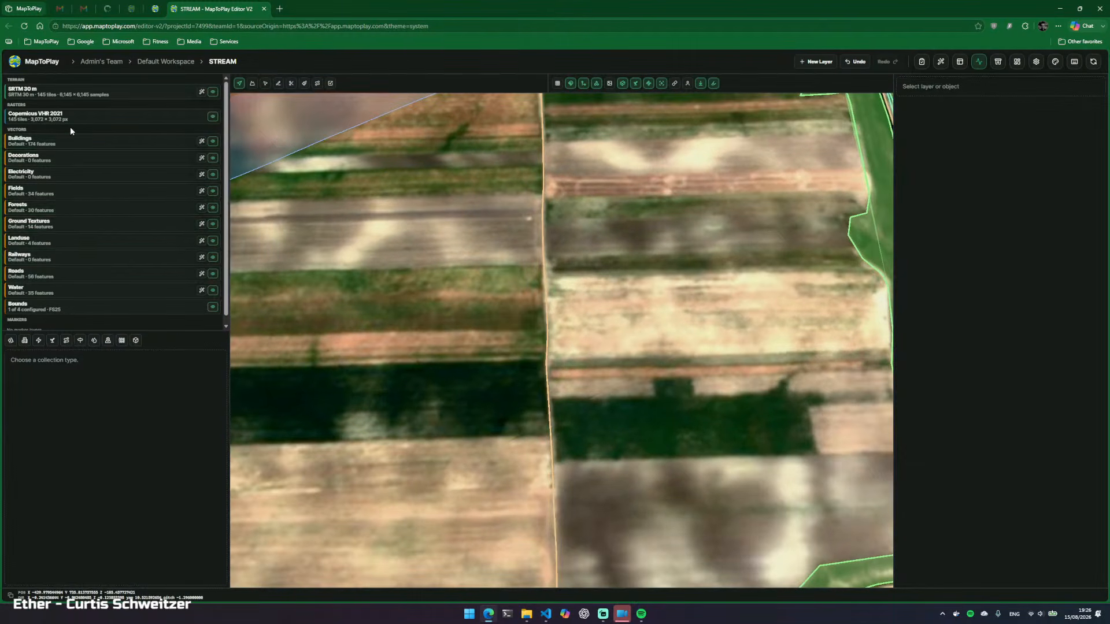
Review the remaining sections of the map checklist and view the field, road and forest vectors near the map boundary
click(923, 62)
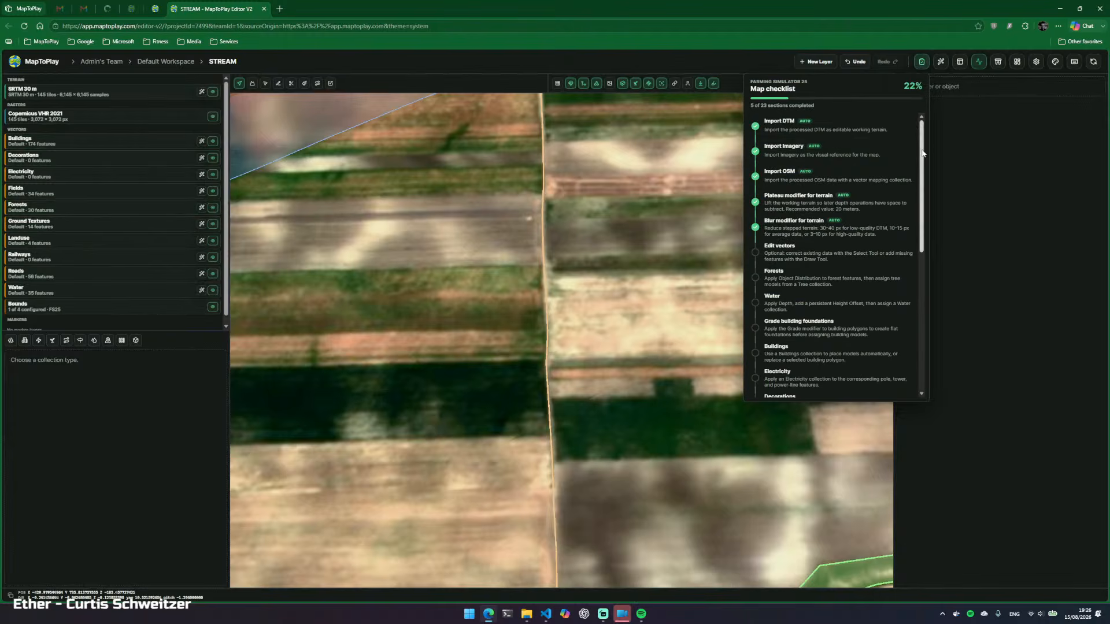
scroll(909, 230, down, 3)
scroll(839, 243, up, 3)
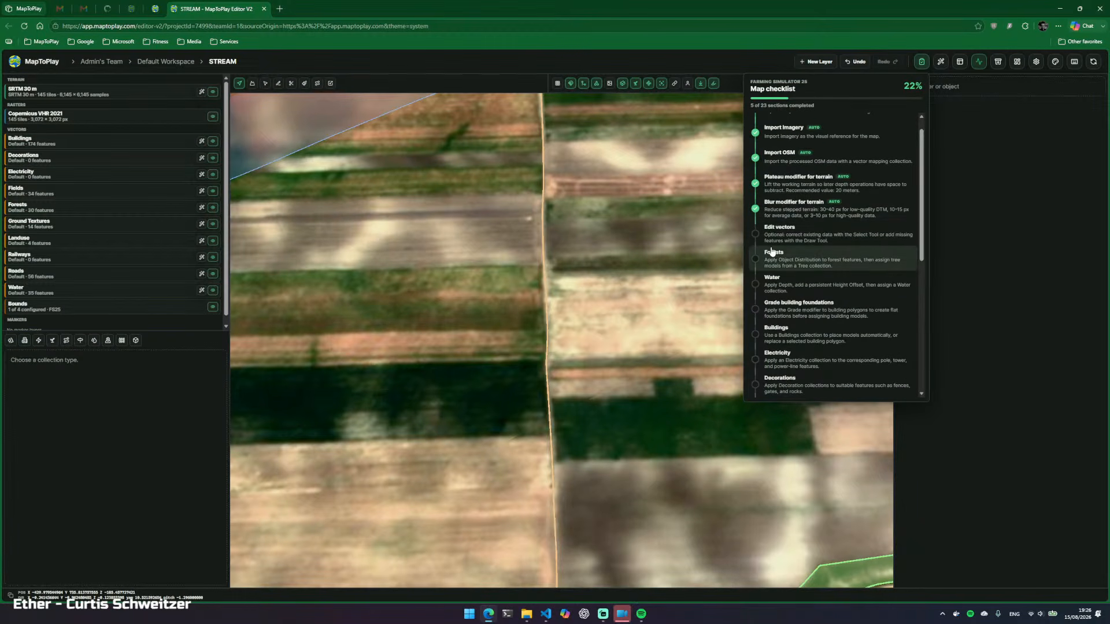
click(923, 62)
mouse_move(504, 283)
mouse_down()
mouse_move(761, 229)
mouse_move(602, 226)
mouse_move(746, 202)
mouse_move(694, 202)
mouse_move(613, 179)
mouse_move(520, 277)
mouse_up()
key(w)
key(w)
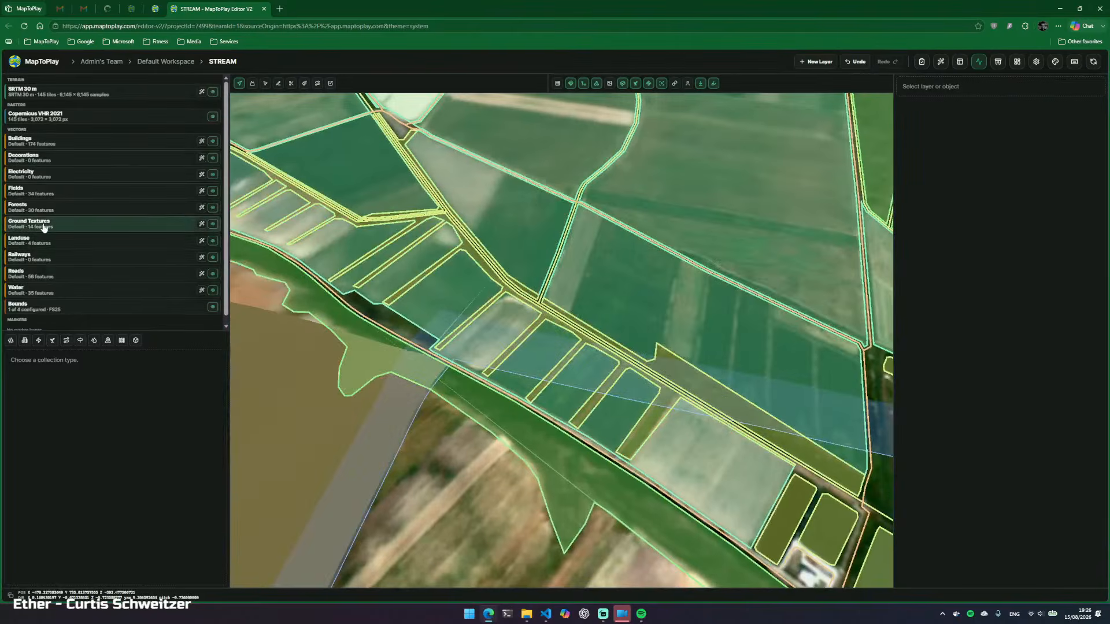
Select the Forests vector layer, collapse its mixed_forest group and examine the forest polygons along the map's edge
click(52, 210)
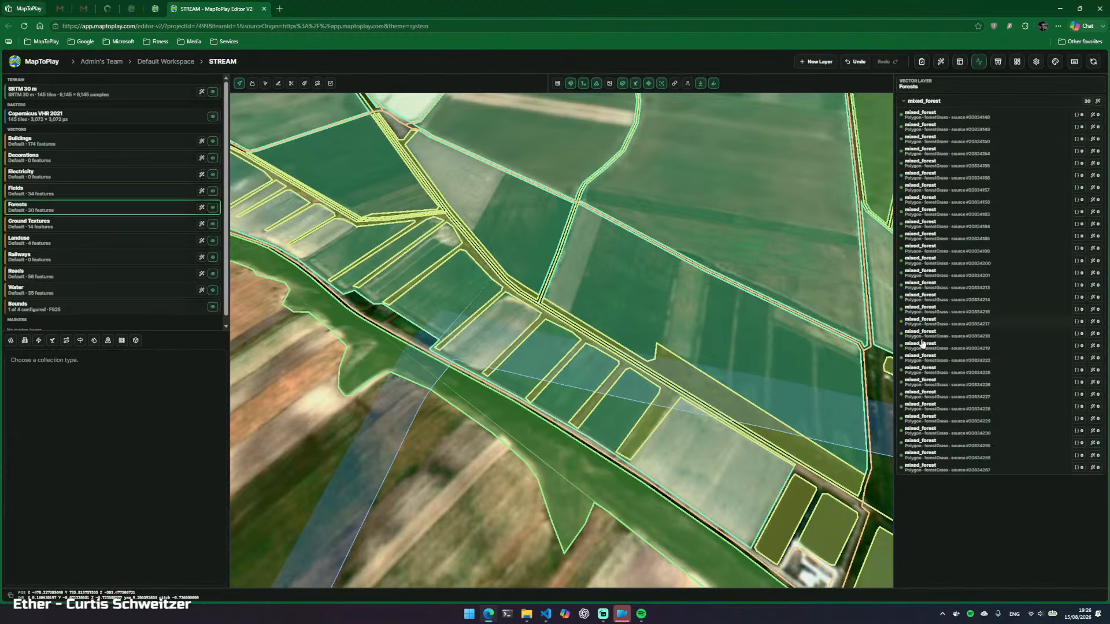
click(906, 102)
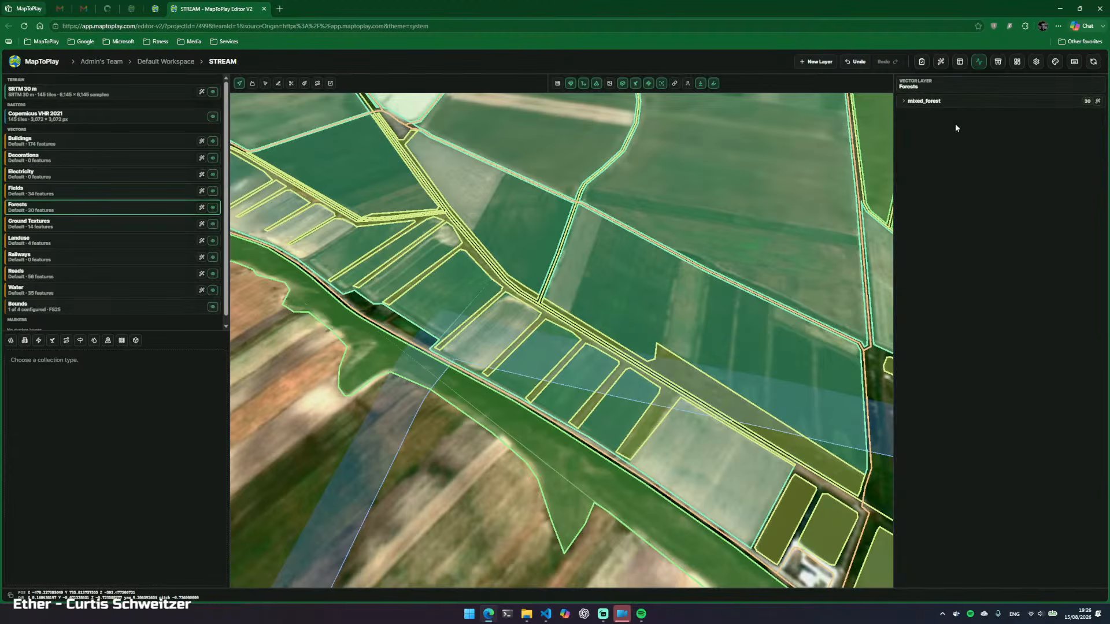
key(s)
key(d)
drag(538, 392, 584, 399)
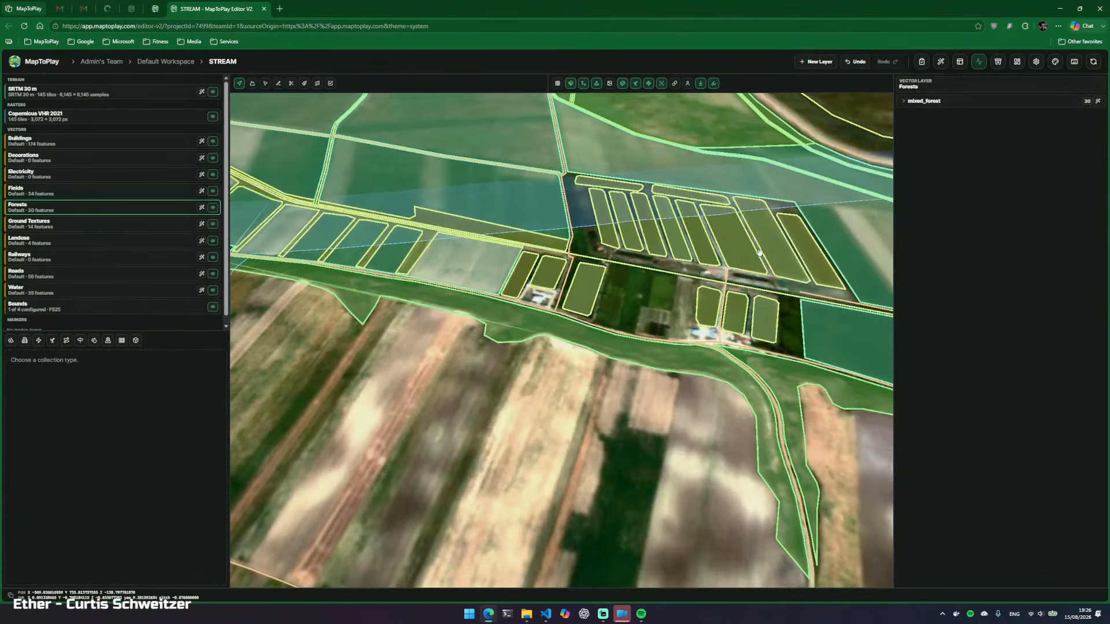
key(d)
drag(578, 262, 618, 301)
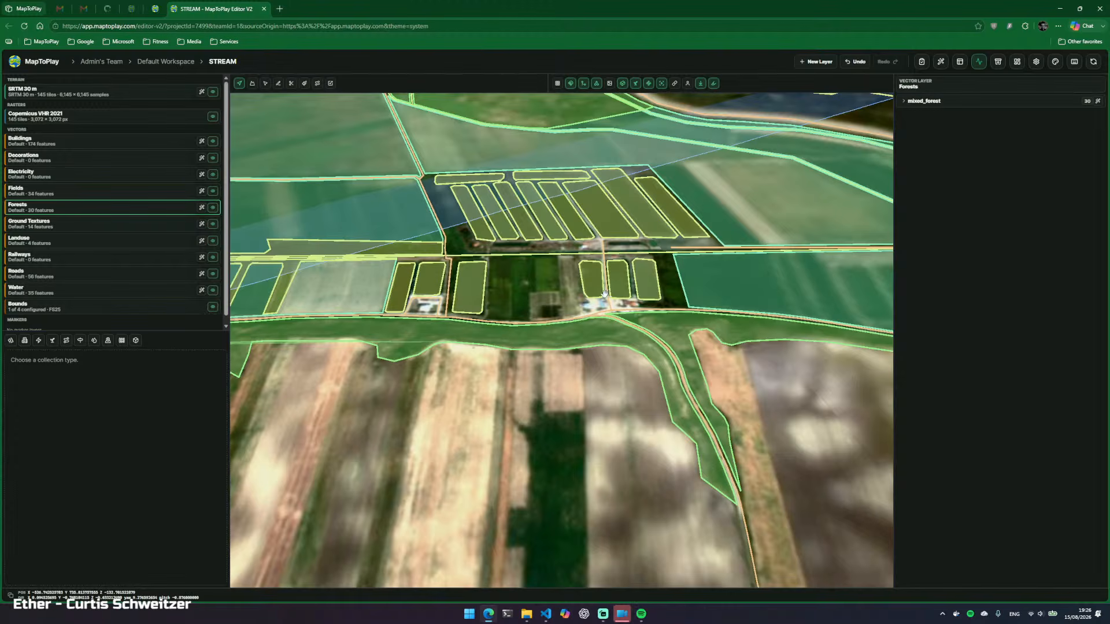
drag(686, 336, 515, 287)
key(w)
key(w)
key(q)
drag(559, 327, 556, 313)
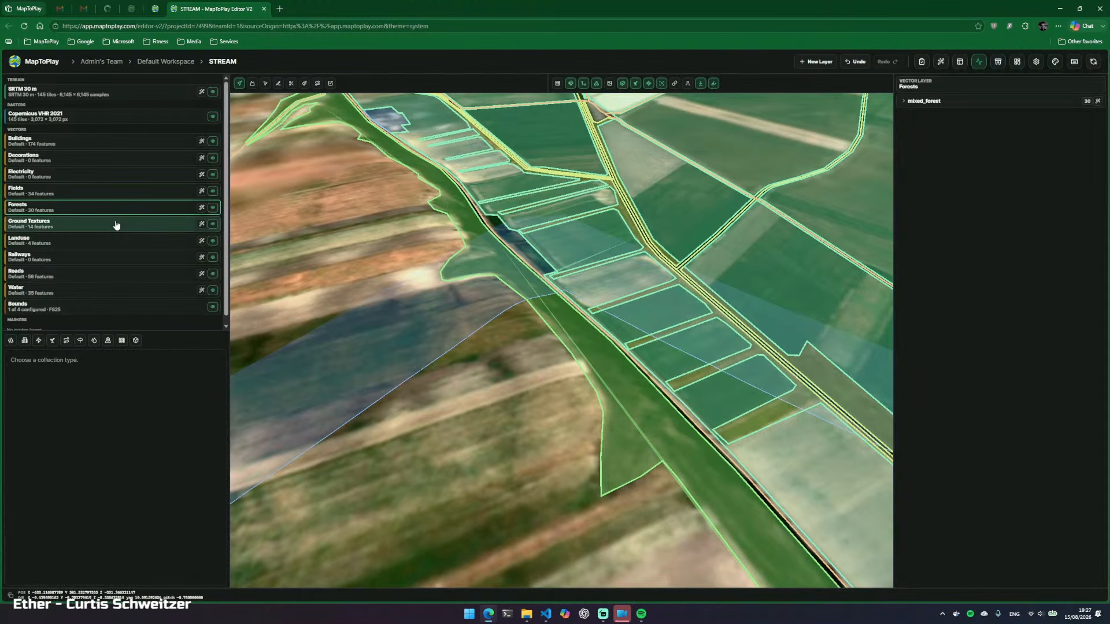
Apply the Object Distribution modifier to the Forests layer with 15 m spacing and 70% jitter
click(202, 207)
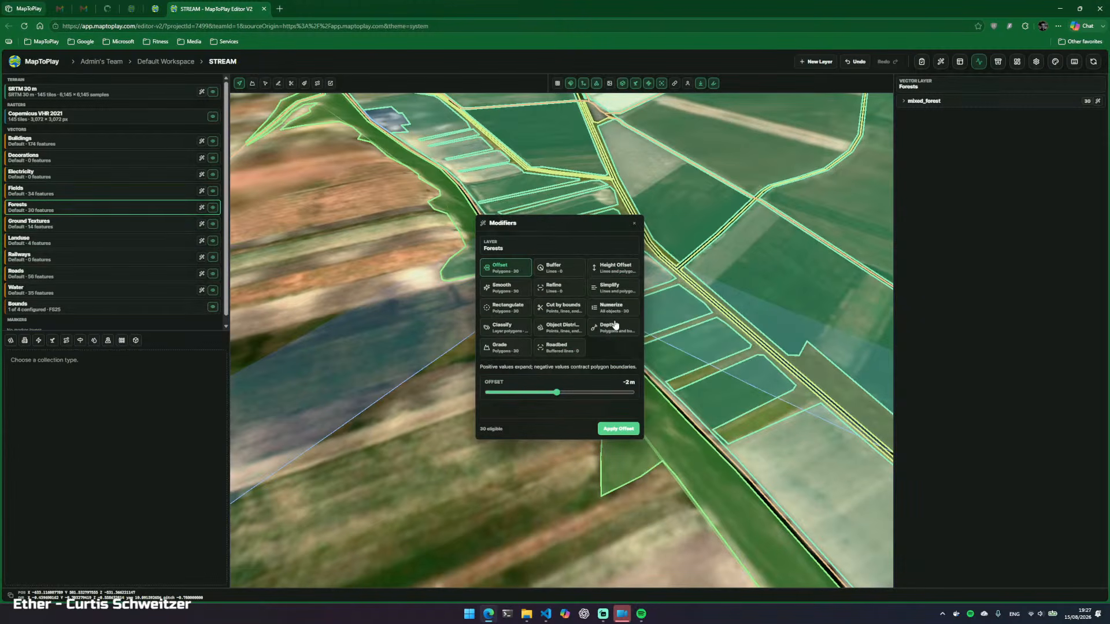
click(562, 328)
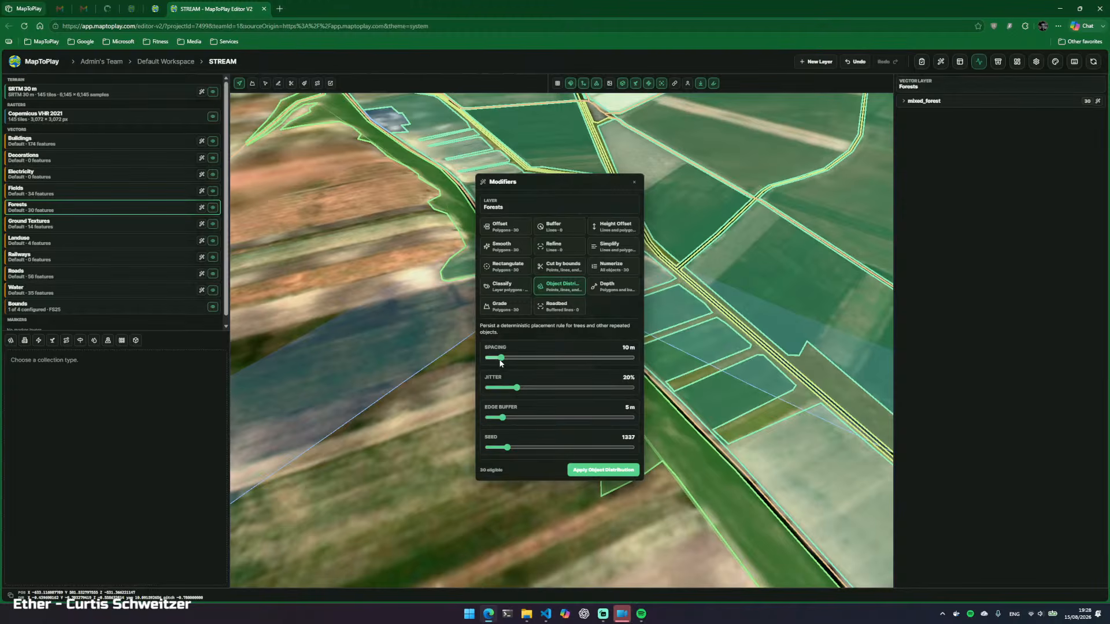
drag(501, 362, 510, 362)
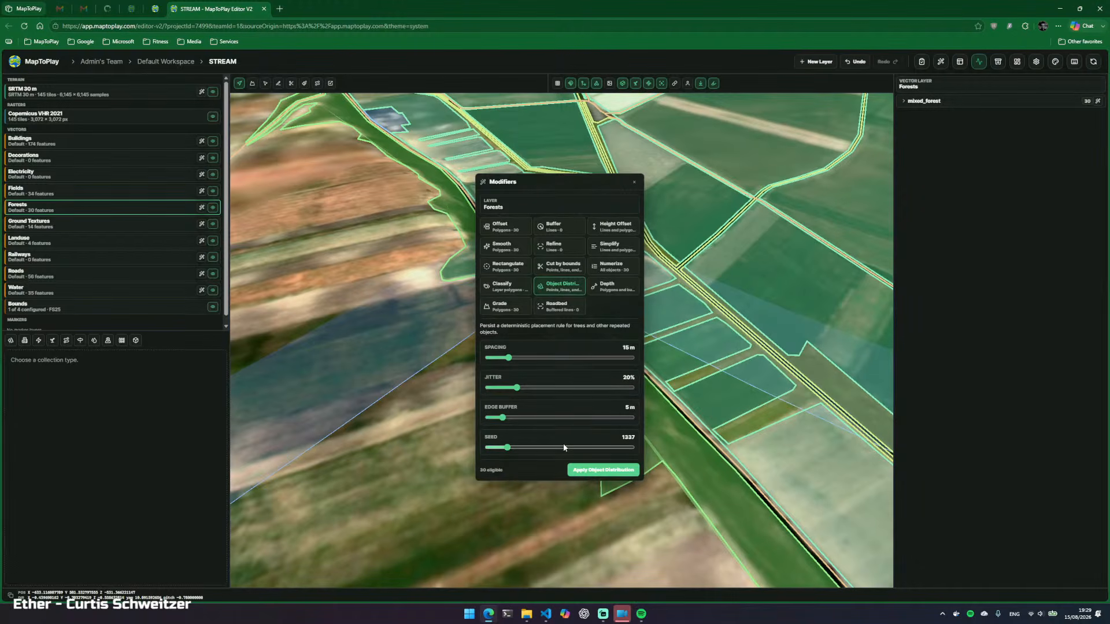
click(542, 388)
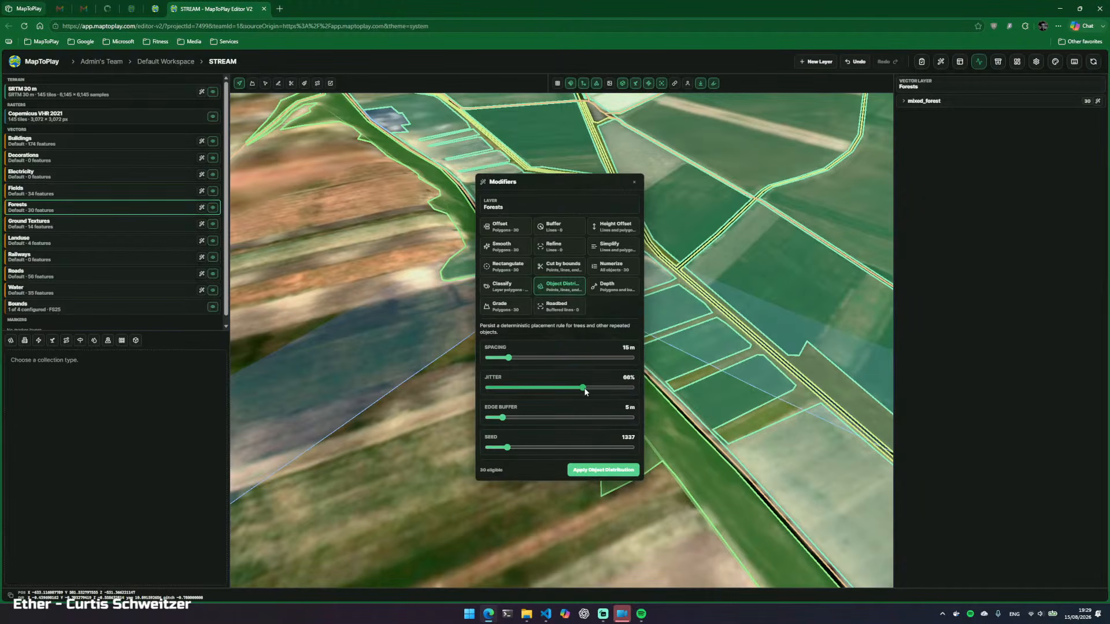
drag(586, 391, 590, 392)
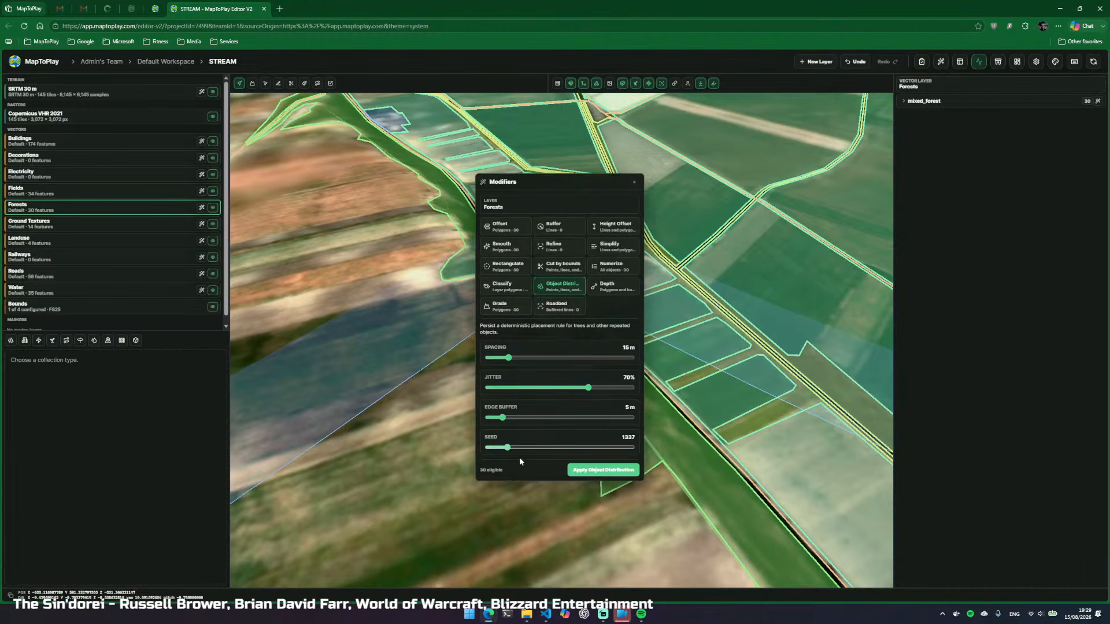
click(597, 470)
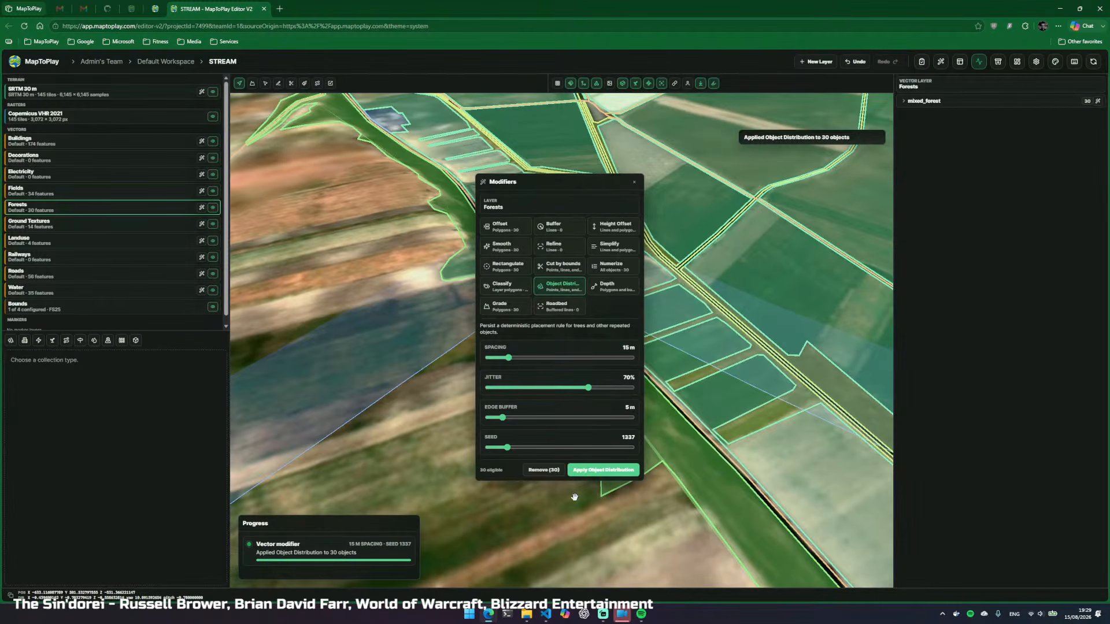
click(634, 182)
Assign the two tallest American elm models from the Default tree collection to the whole Forests layer
drag(483, 382, 653, 365)
key(w)
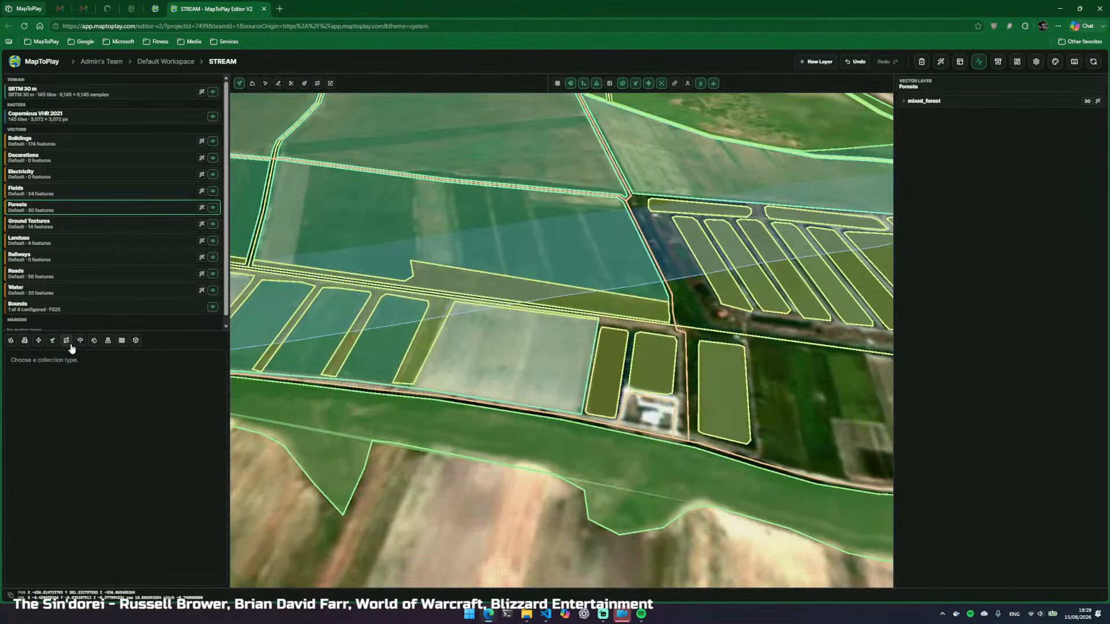
click(11, 340)
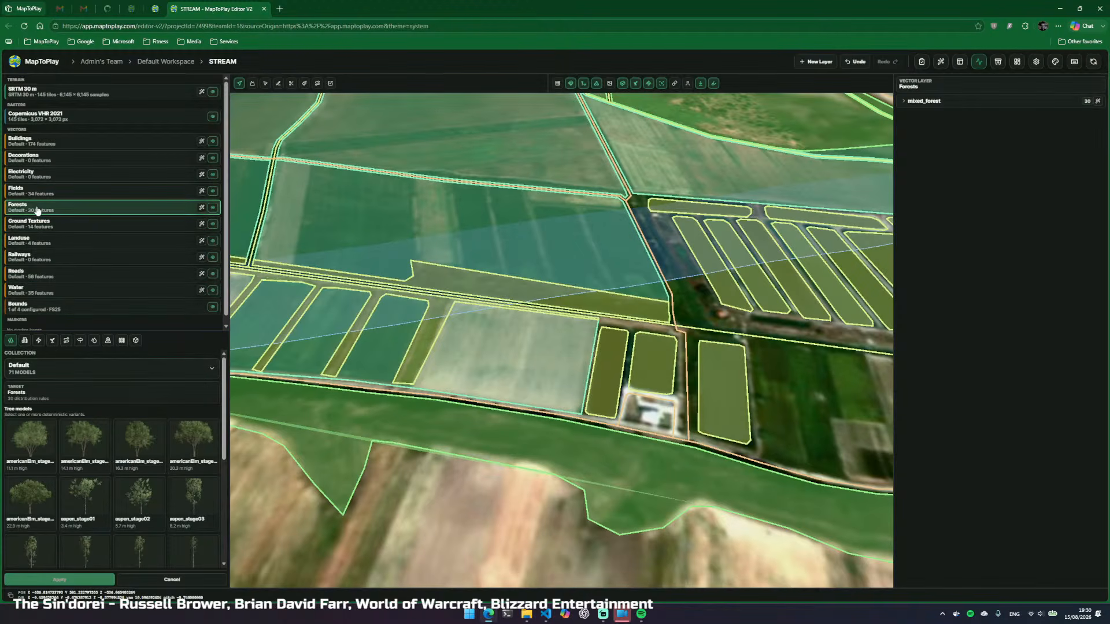
click(925, 101)
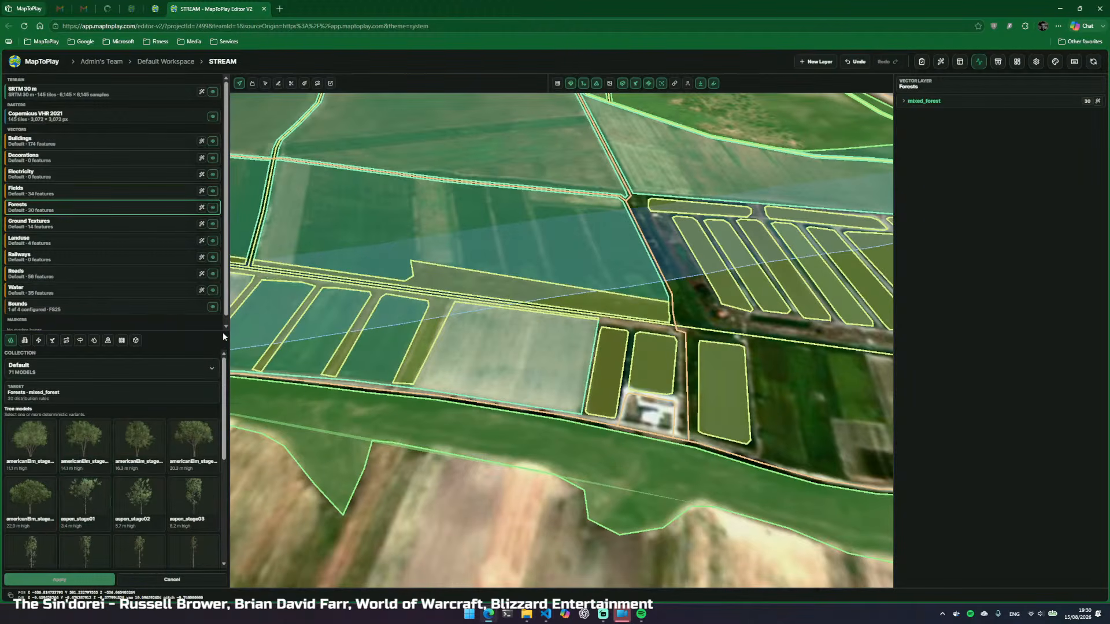
click(23, 208)
click(58, 208)
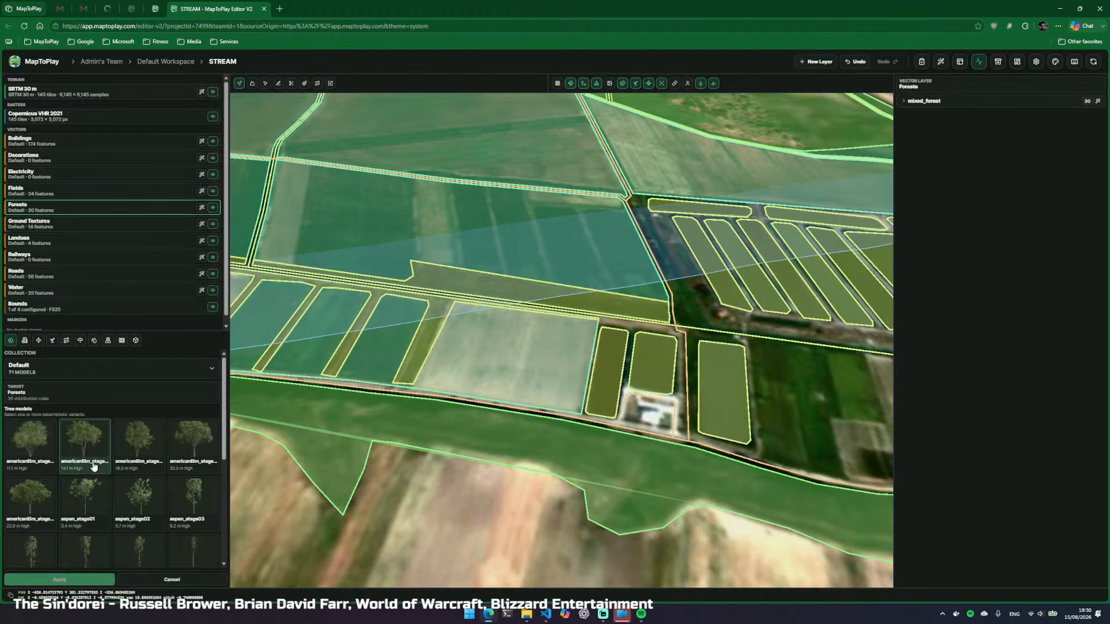
click(36, 496)
click(206, 448)
scroll(152, 457, down, 2)
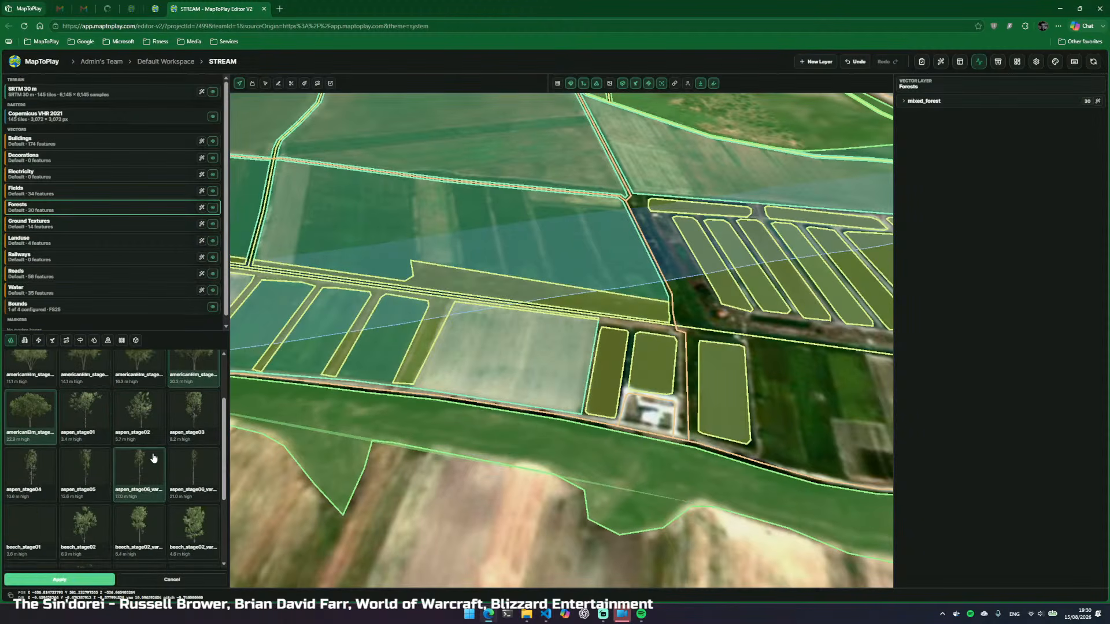
scroll(123, 472, up, 2)
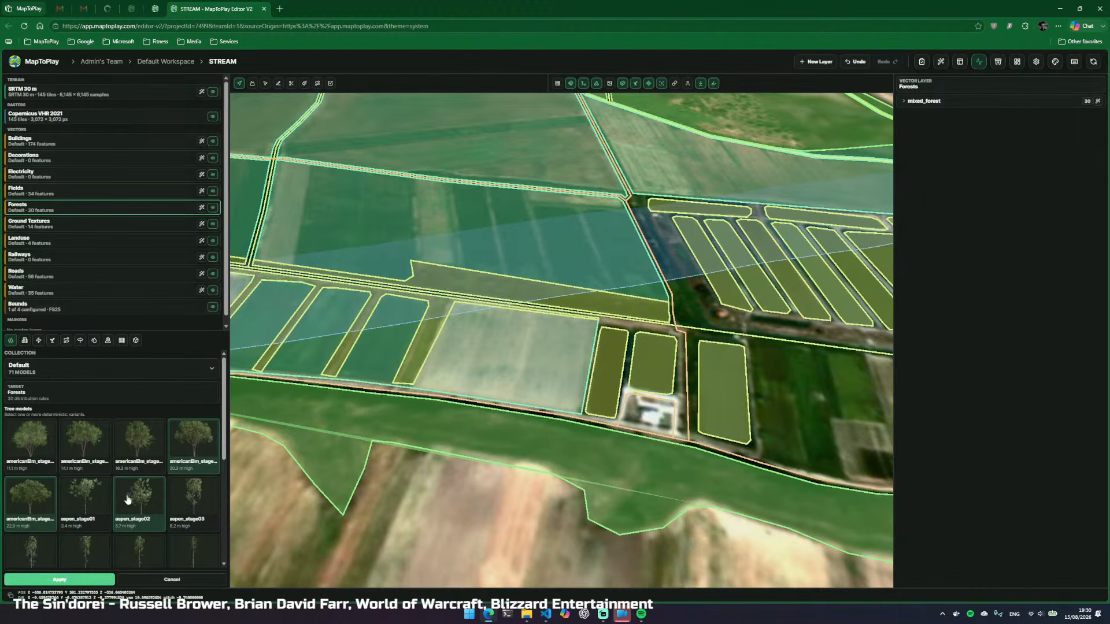
click(61, 579)
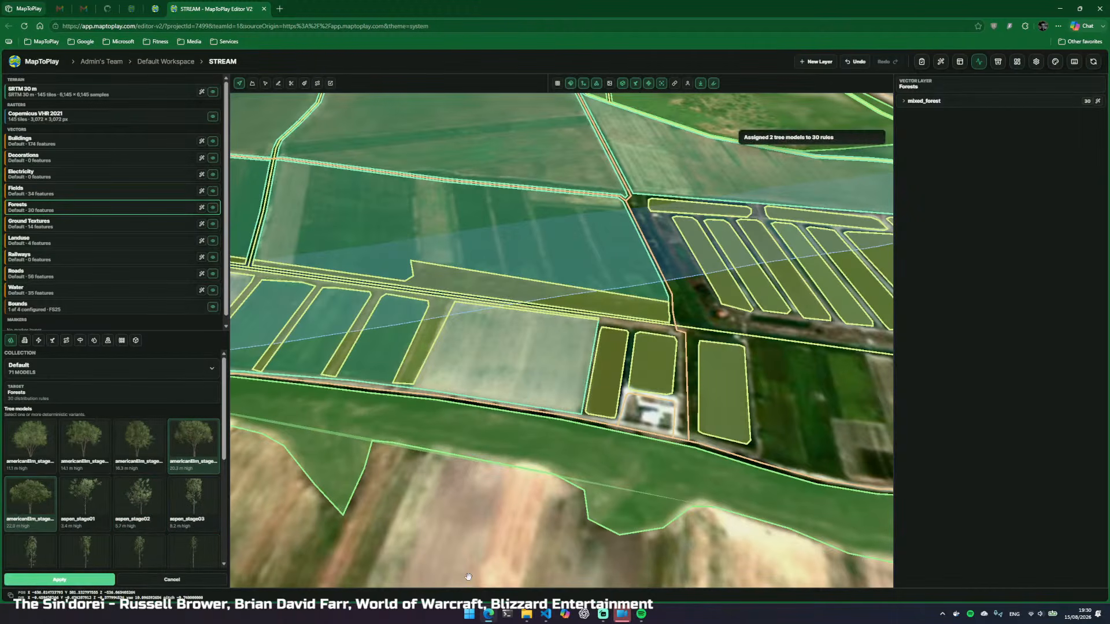
Hide the vector features, display the terrain's ground textures and examine the distributed trees up close
drag(427, 539, 1029, 524)
key(w)
key(w)
key(v)
key(w)
drag(686, 522, 430, 523)
key(t)
key(w)
key(d)
key(e)
key(e)
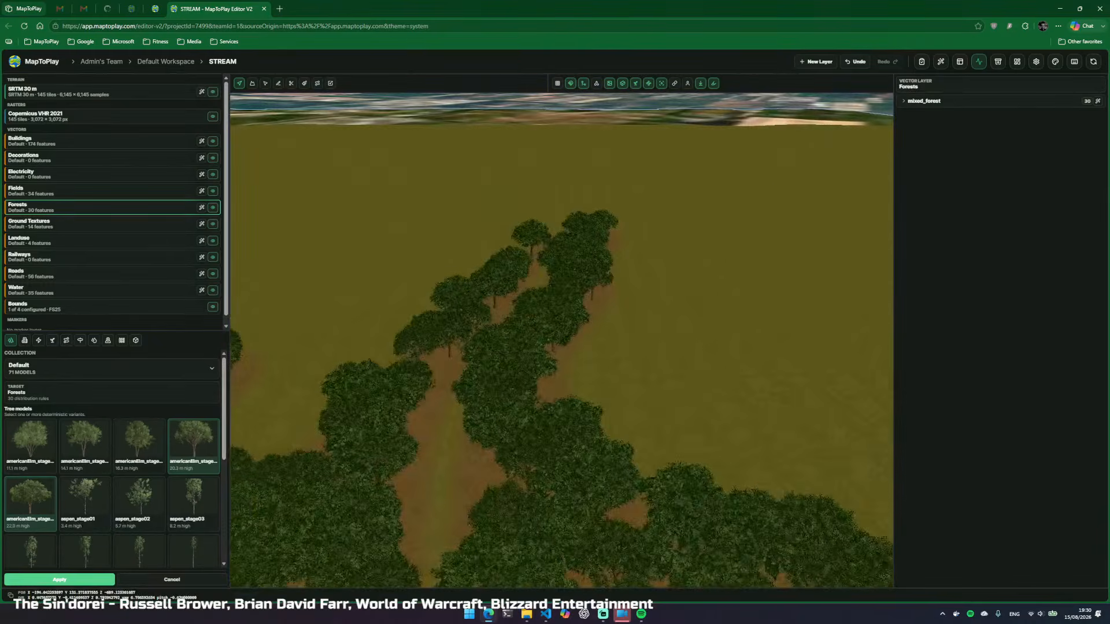
Show the vector features again and inspect the tree coverage within the forest strip from above
key(v)
key(d)
drag(703, 495, 400, 499)
key(e)
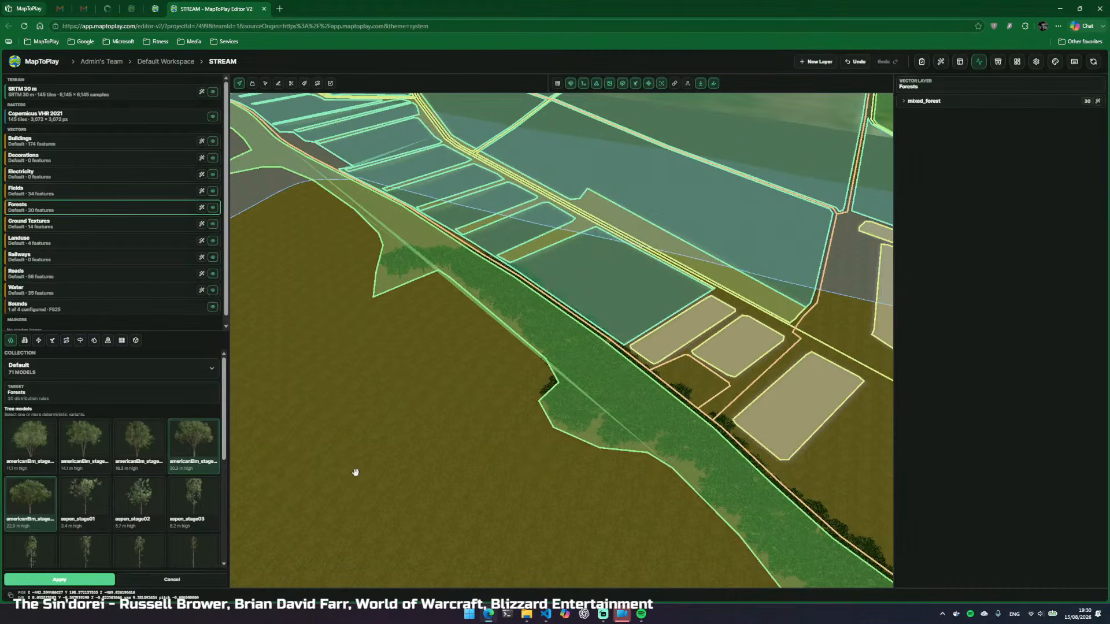
drag(343, 408, 384, 431)
key(a)
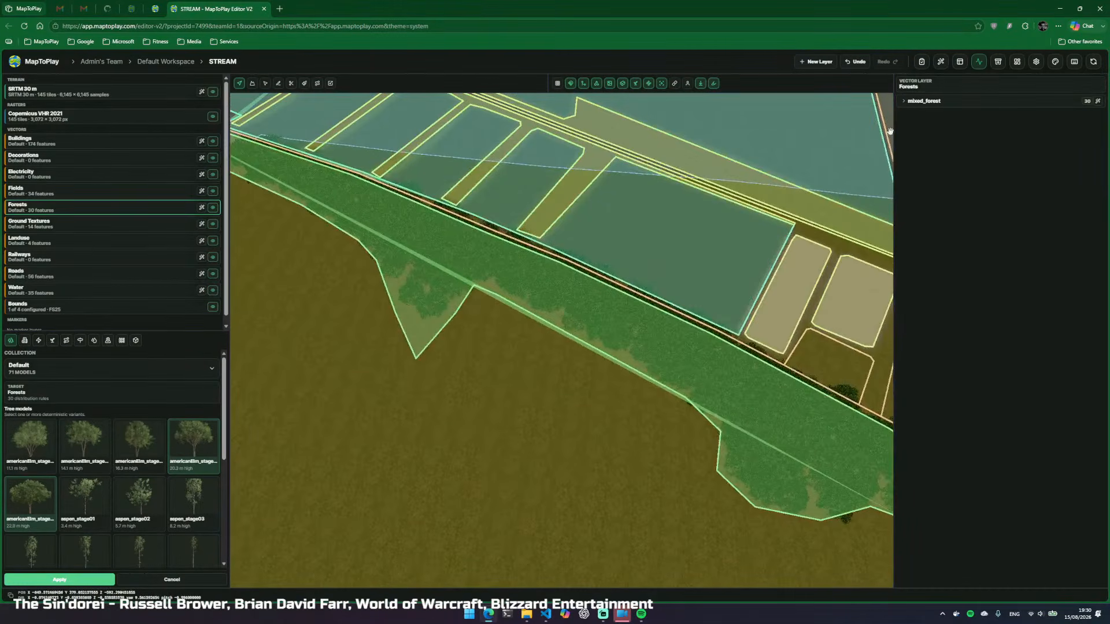
Mark the Edit vectors section as done in the map checklist, check the following sections and close the checklist
click(922, 61)
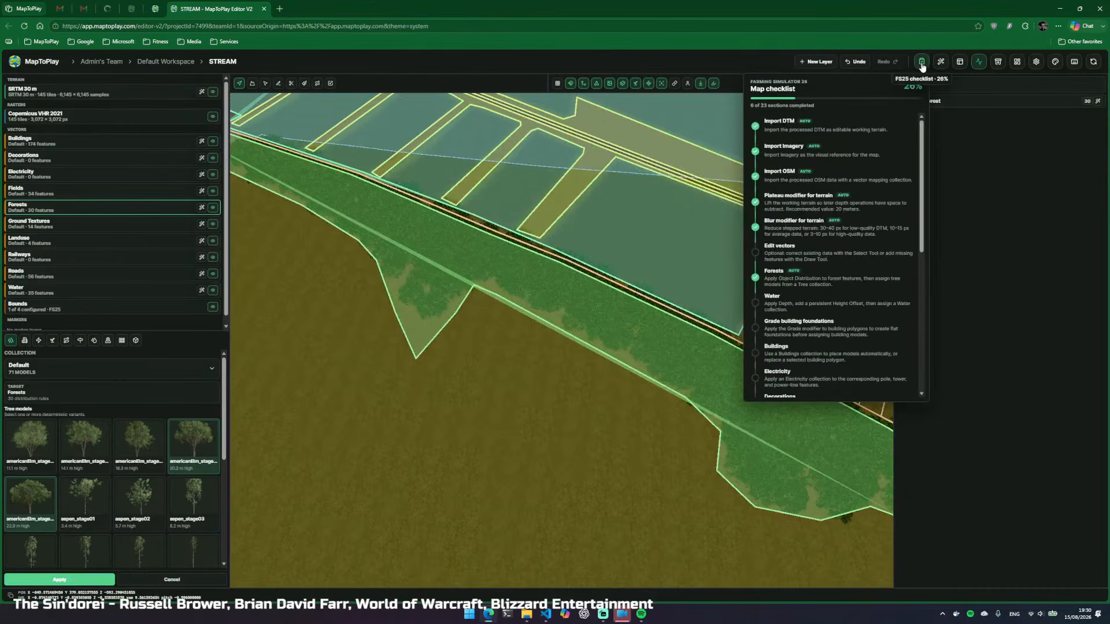
click(755, 253)
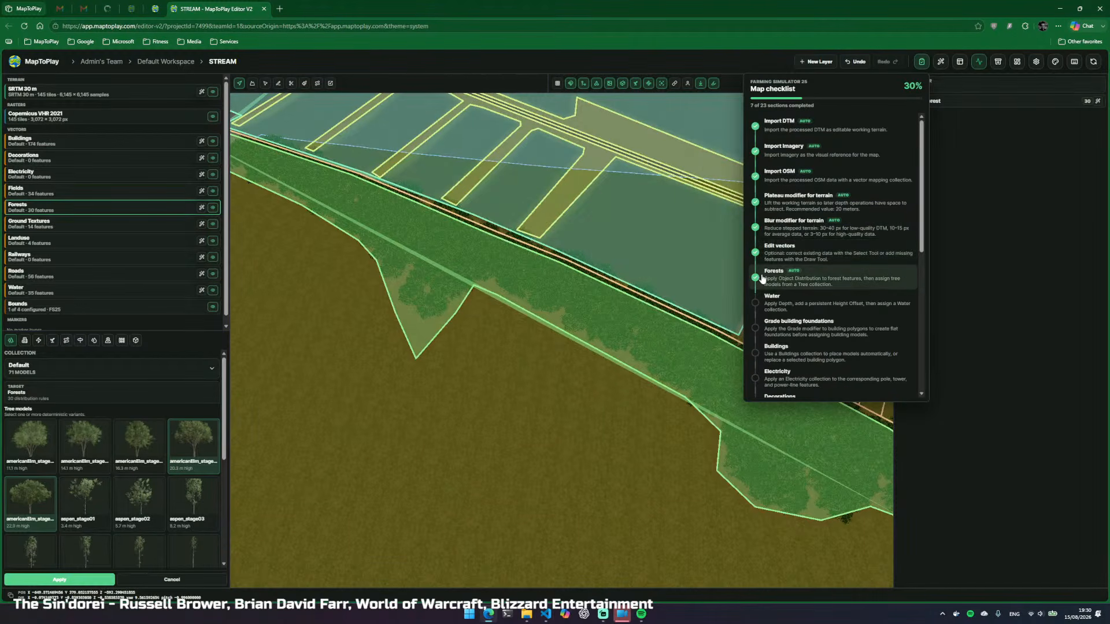
scroll(924, 200, down, 1)
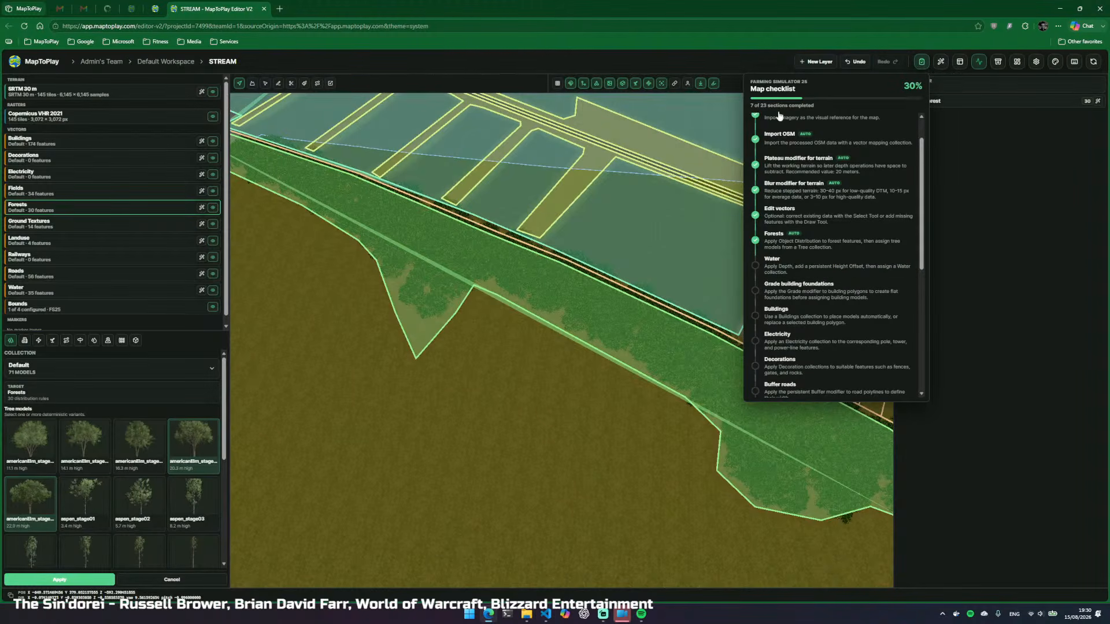
click(921, 62)
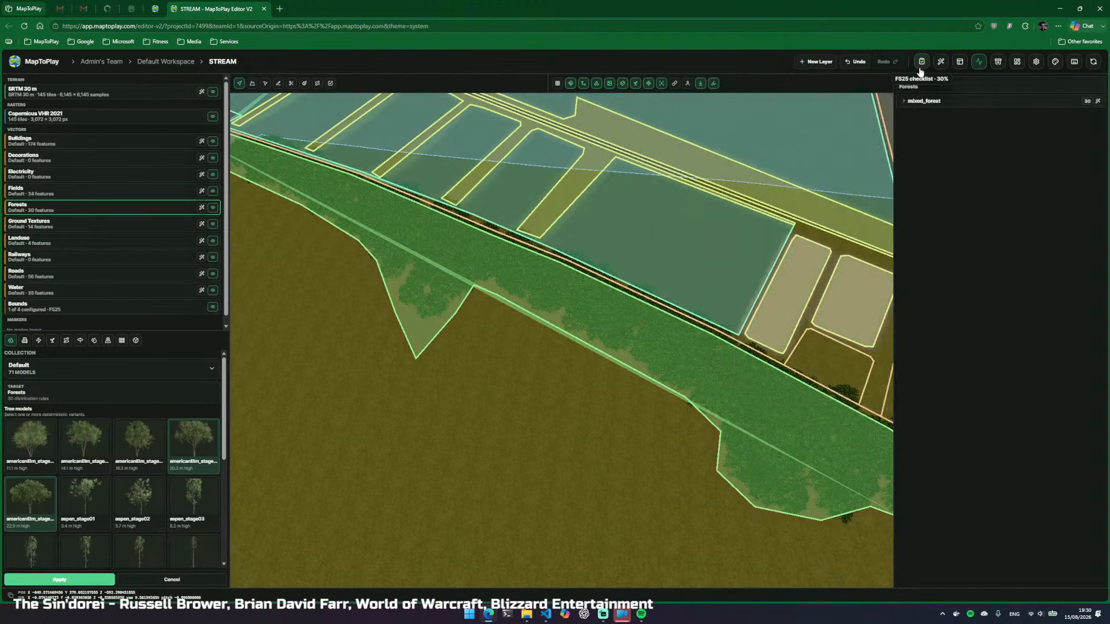
Select the Water vector layer and expand its drainage and open_water groups to review their features
key(w)
key(d)
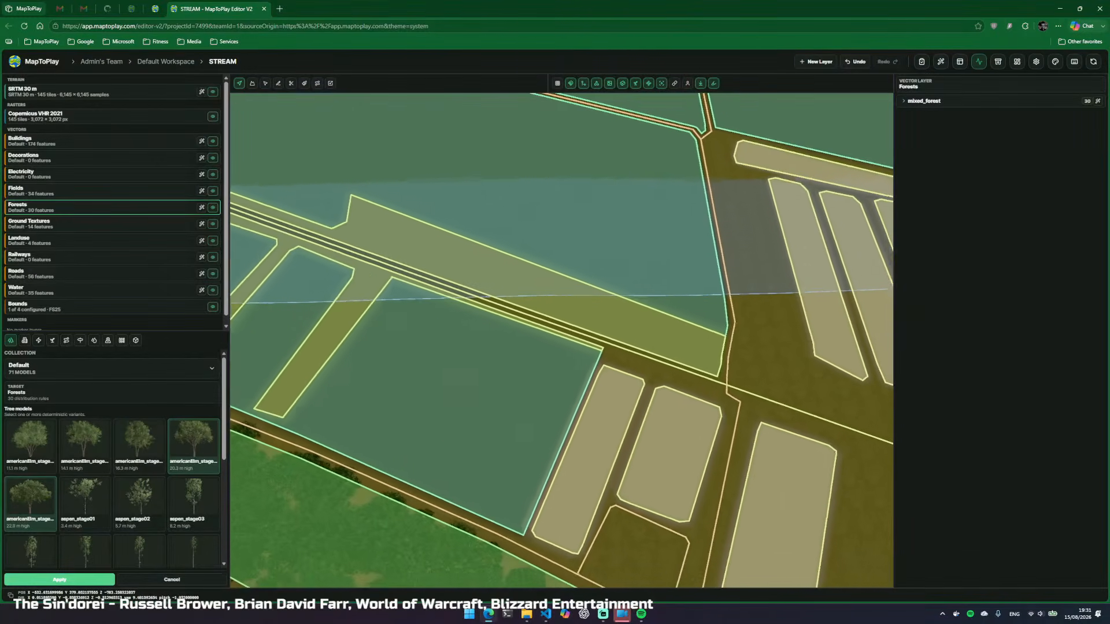
key(w)
key(d)
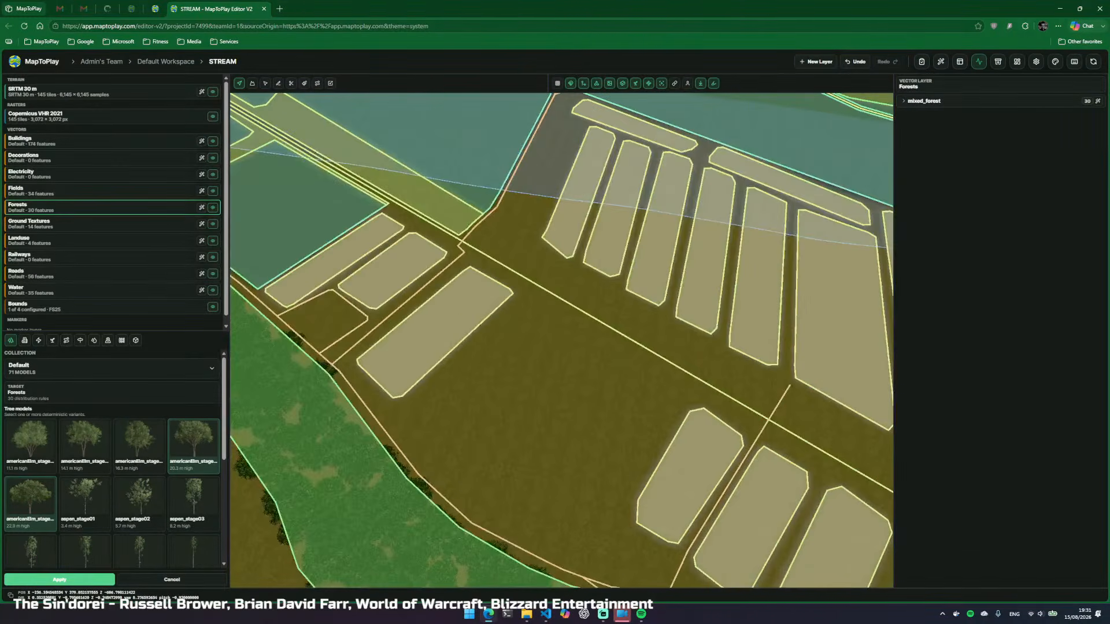
key(d)
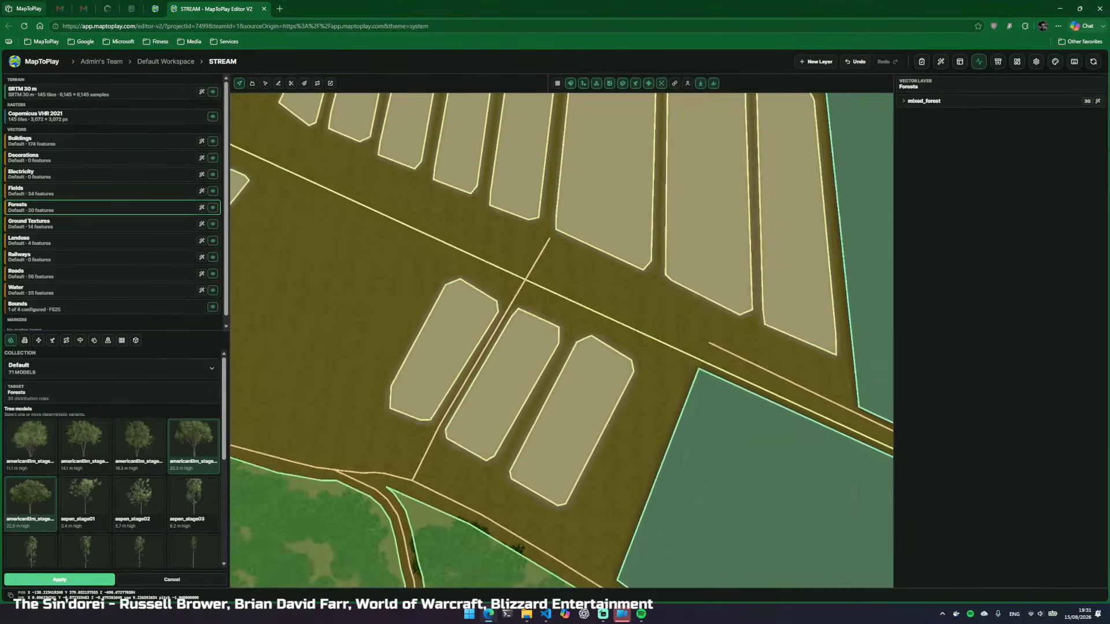
key(q)
key(d)
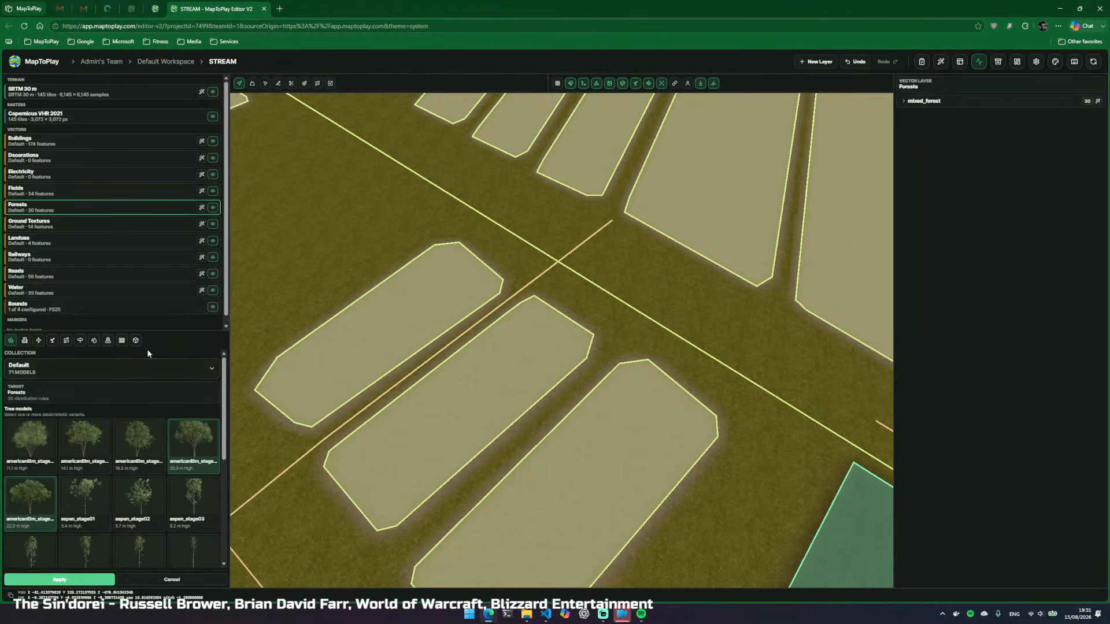
scroll(67, 260, down, 1)
click(16, 283)
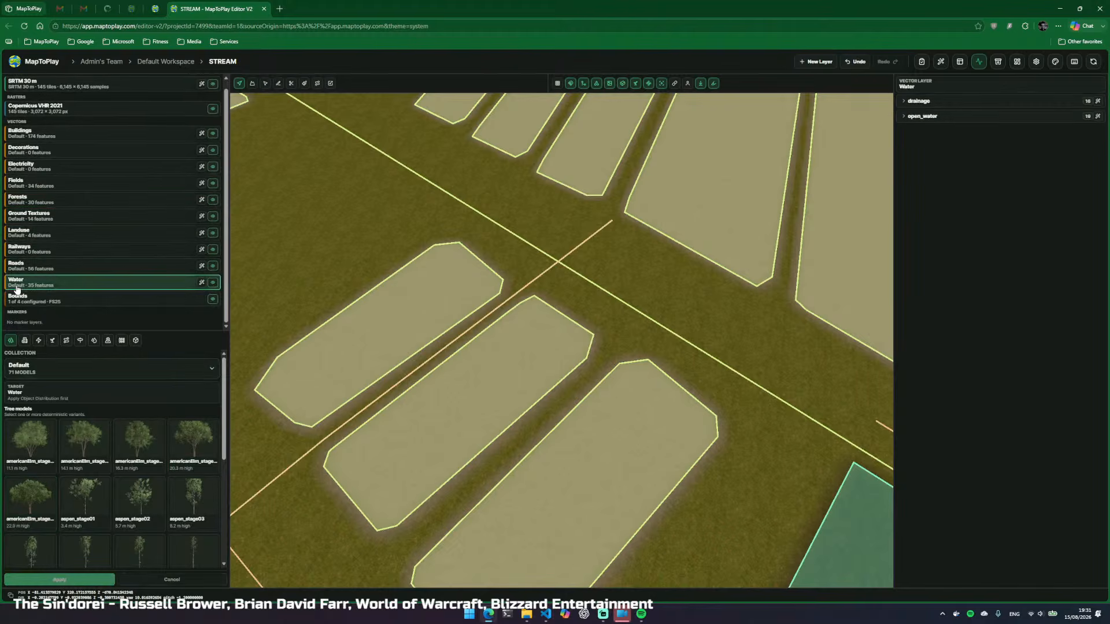
click(908, 108)
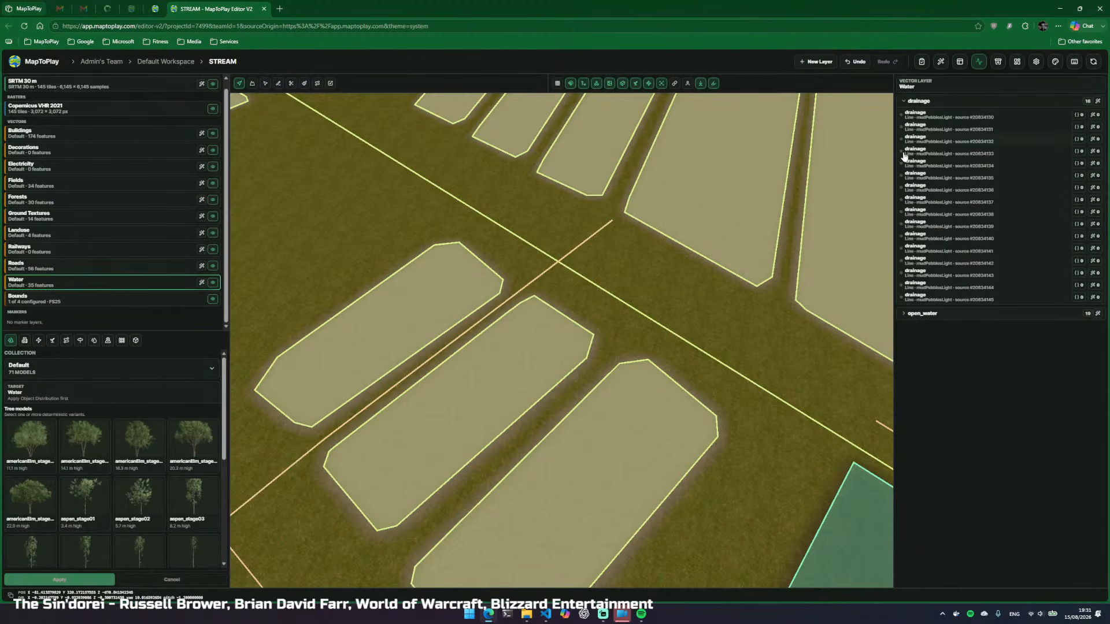
click(906, 316)
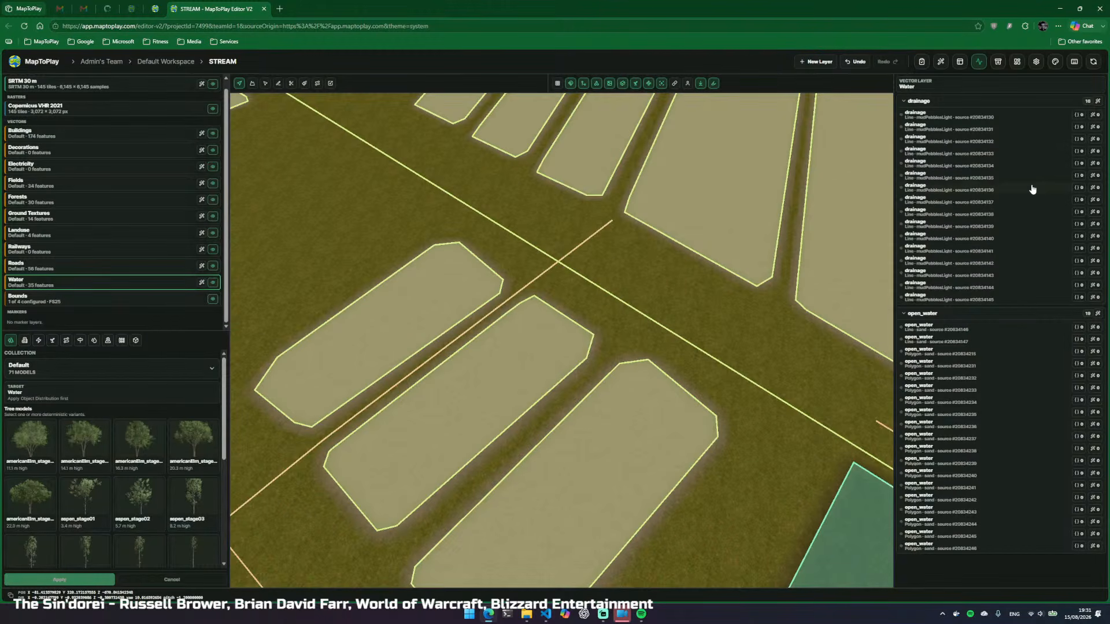
Apply a Buffer modifier with a 3 m radius to the lines of the Water layer
click(201, 282)
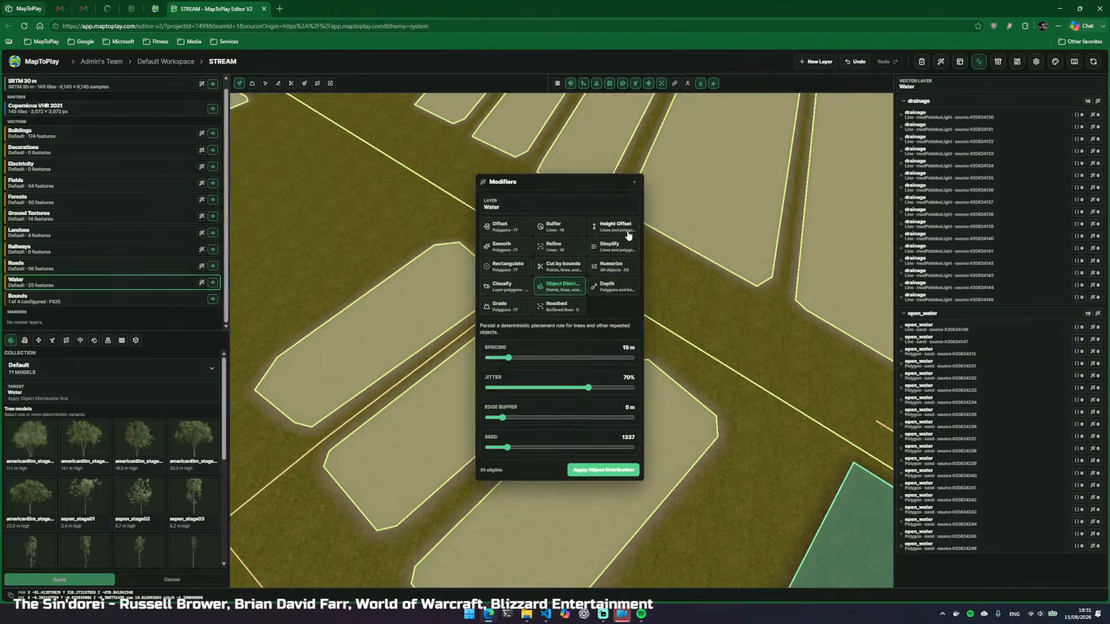
click(555, 227)
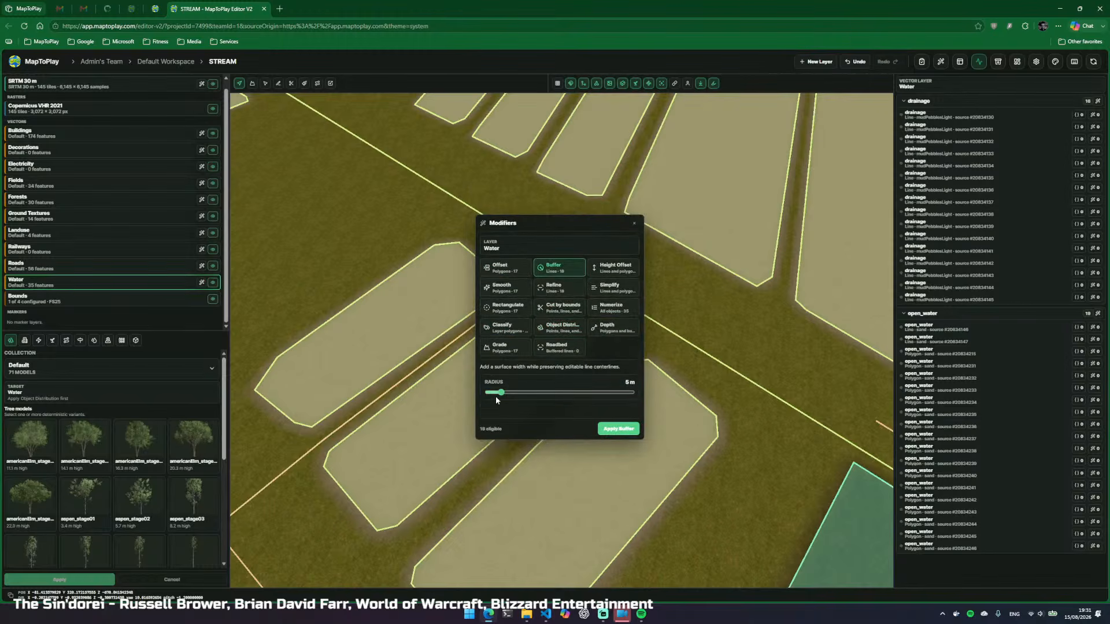
drag(502, 394, 495, 397)
click(623, 430)
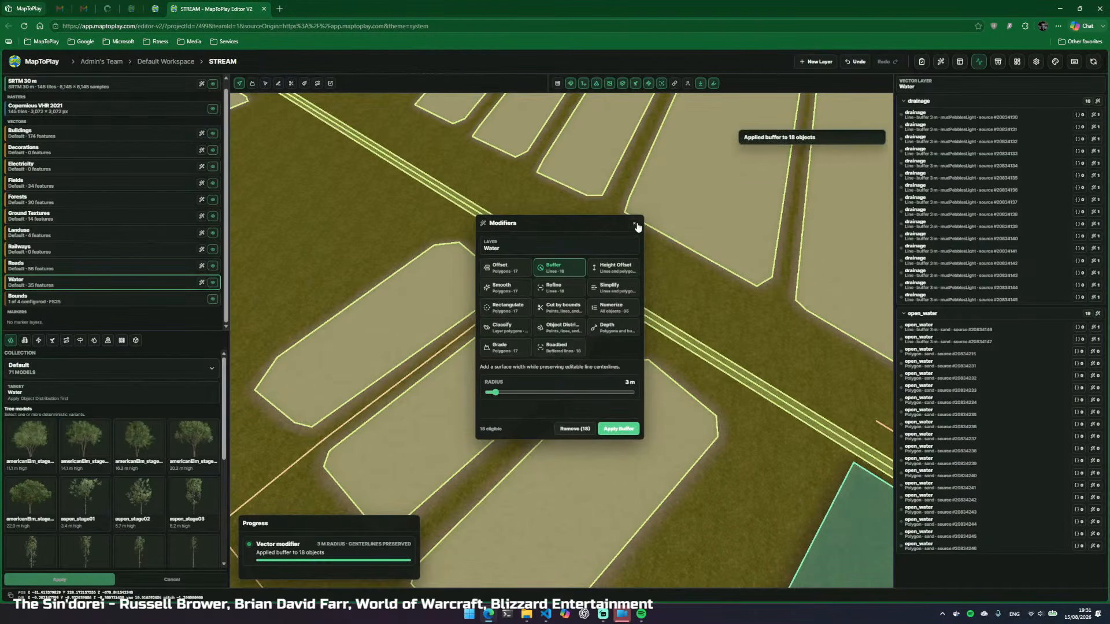
click(635, 225)
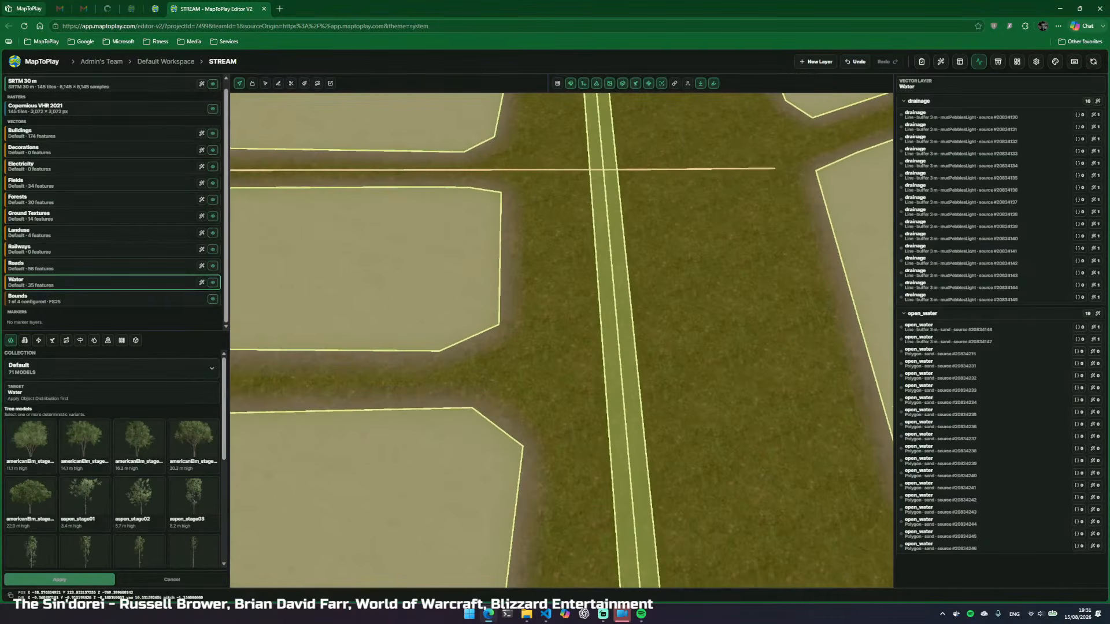
Examine the width of the buffered drainage line between the fields, up close and from above
key(w)
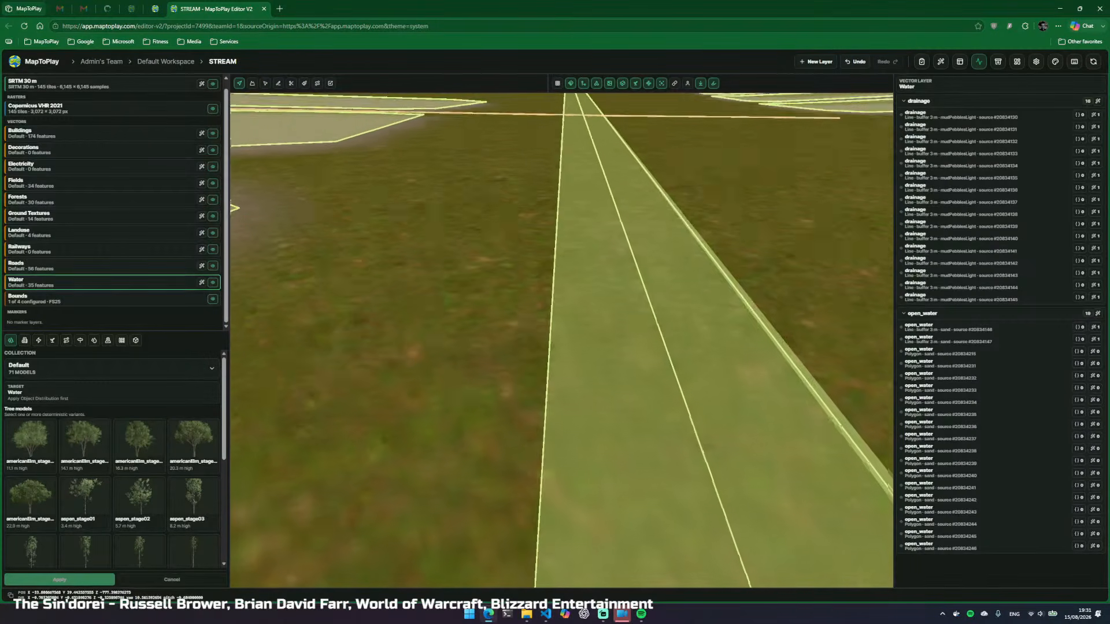
key(d)
key(a)
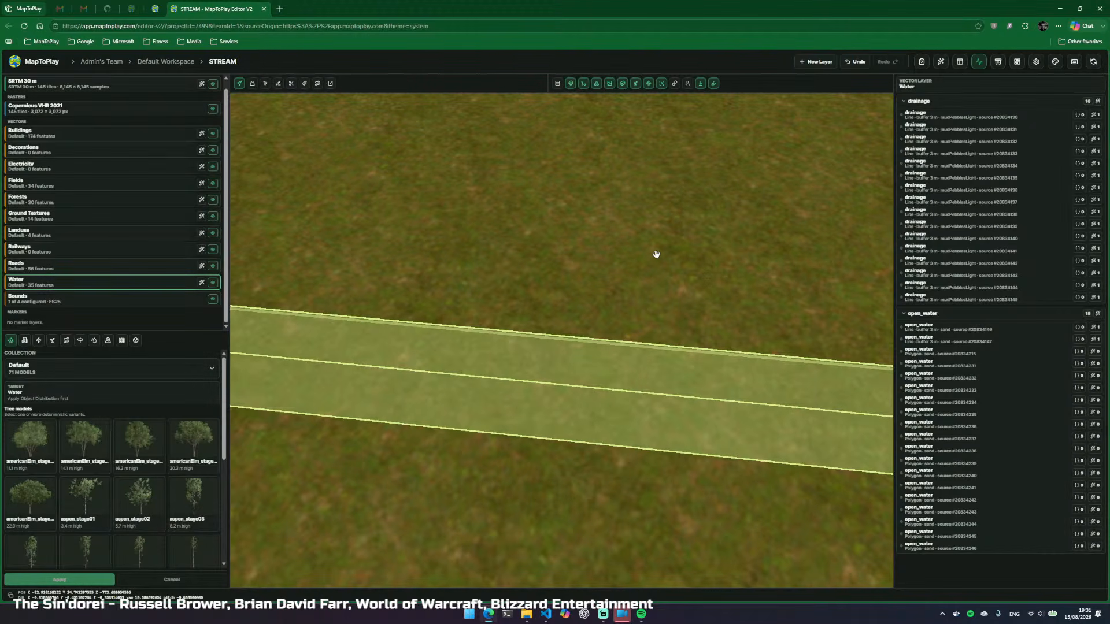
key(e)
drag(656, 254, 891, 332)
key(a)
key(e)
key(w)
drag(693, 308, 888, 318)
key(a)
key(d)
mouse_move(522, 293)
mouse_down()
mouse_move(549, 318)
mouse_move(522, 294)
mouse_up()
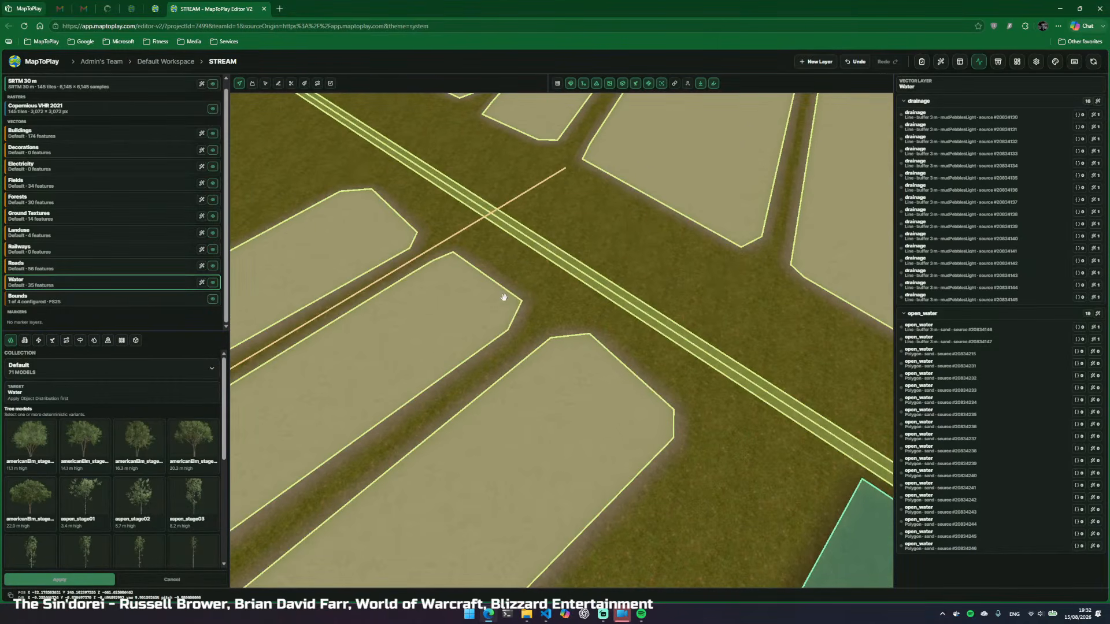
click(202, 282)
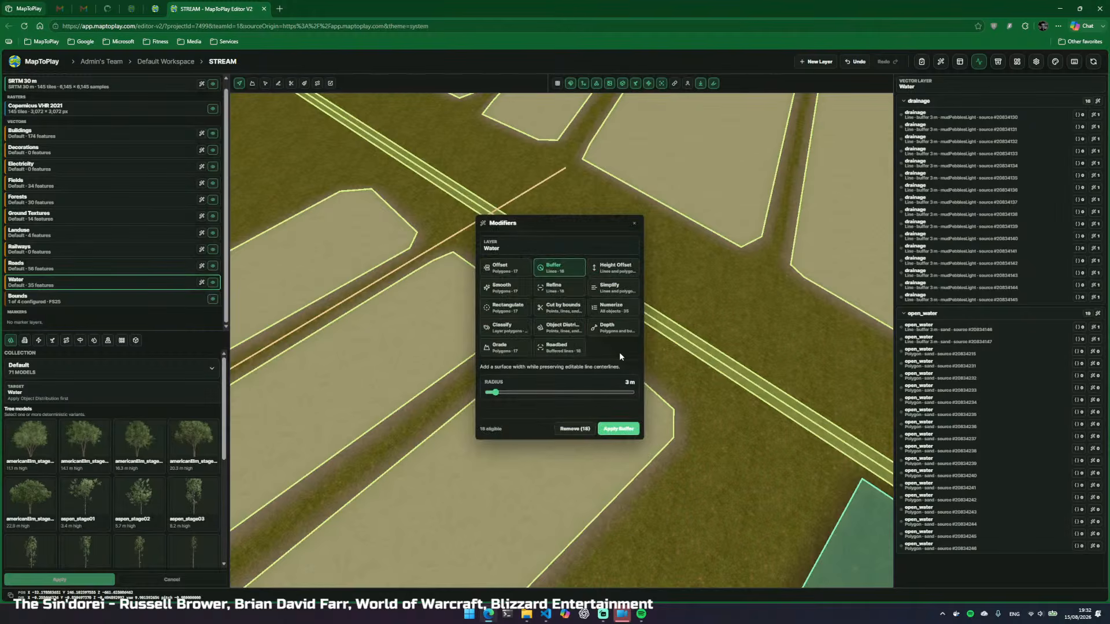
click(615, 328)
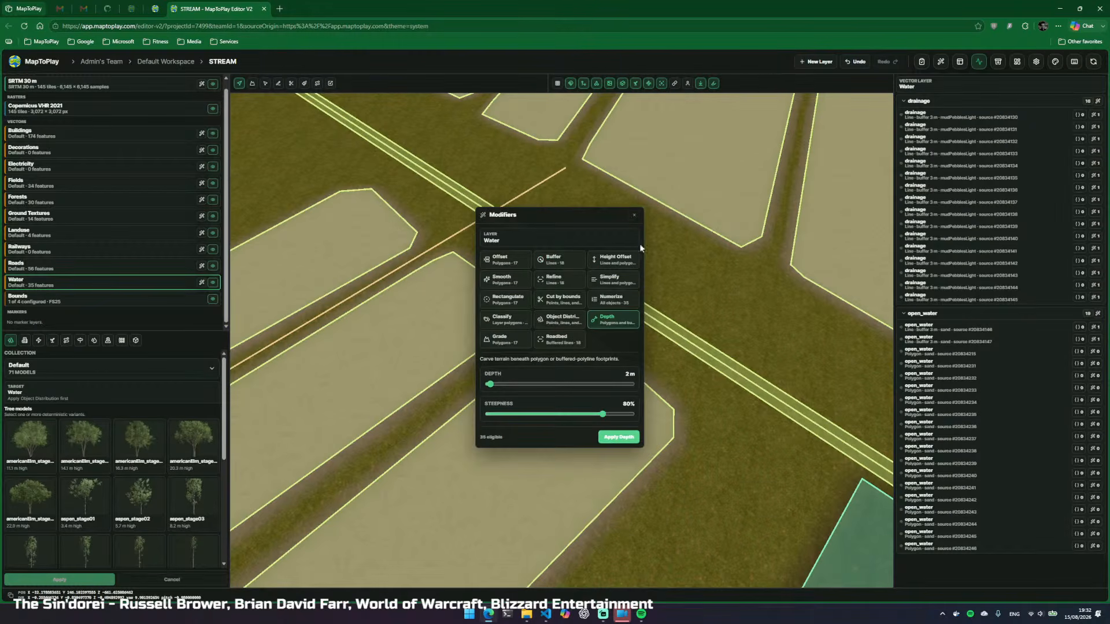
click(633, 217)
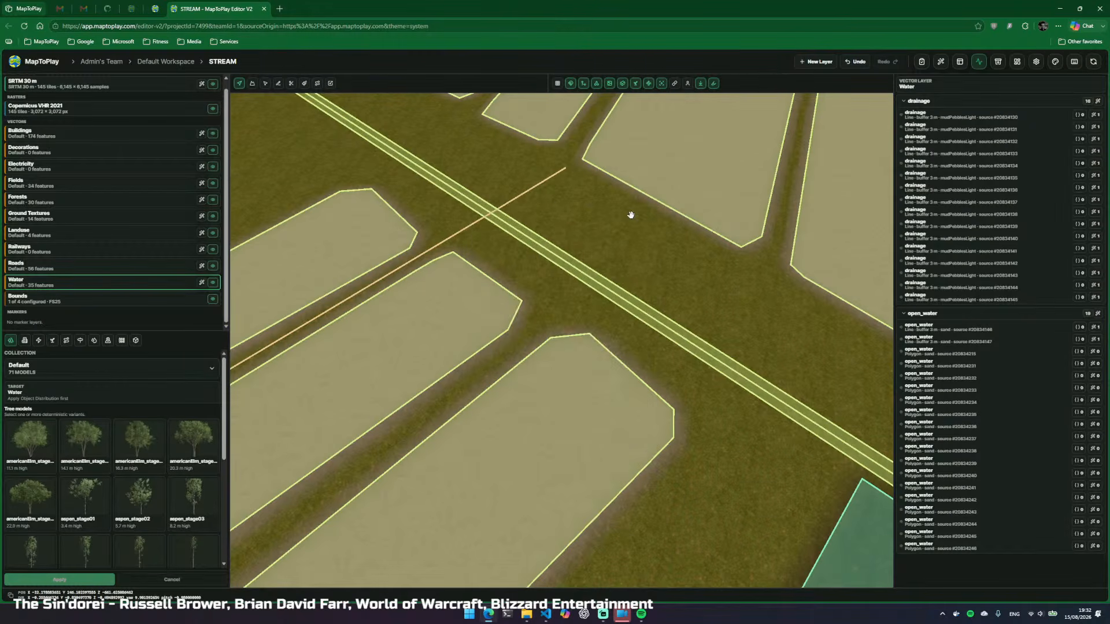
Apply a Depth modifier to the drainage group with a depth of 4 m and a steepness of 80%
click(918, 103)
click(1098, 103)
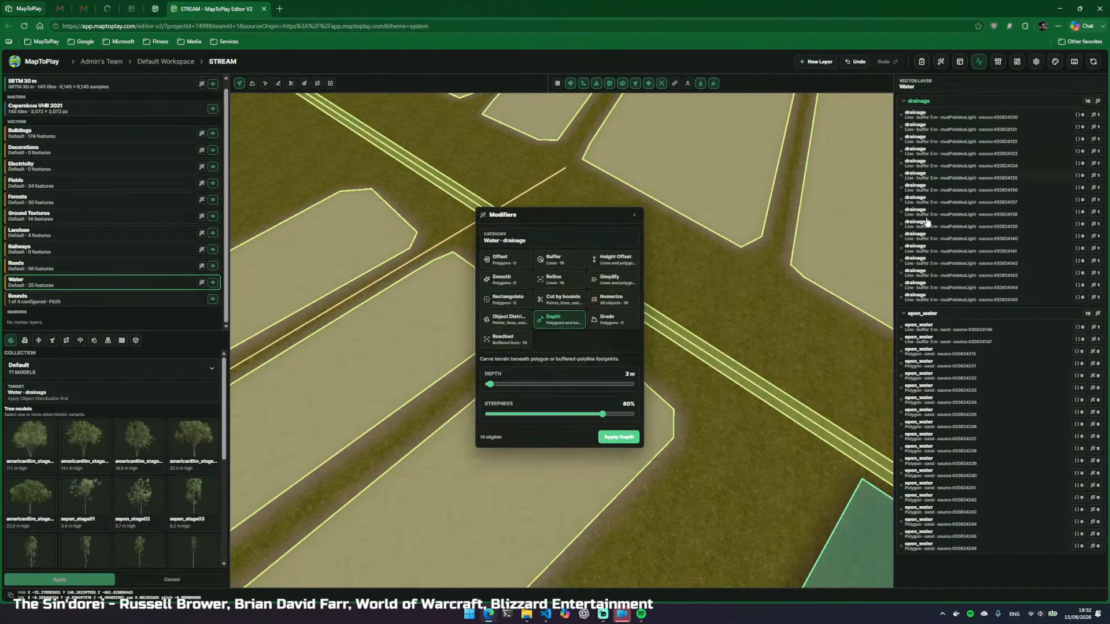
click(491, 385)
drag(493, 387, 495, 386)
click(624, 440)
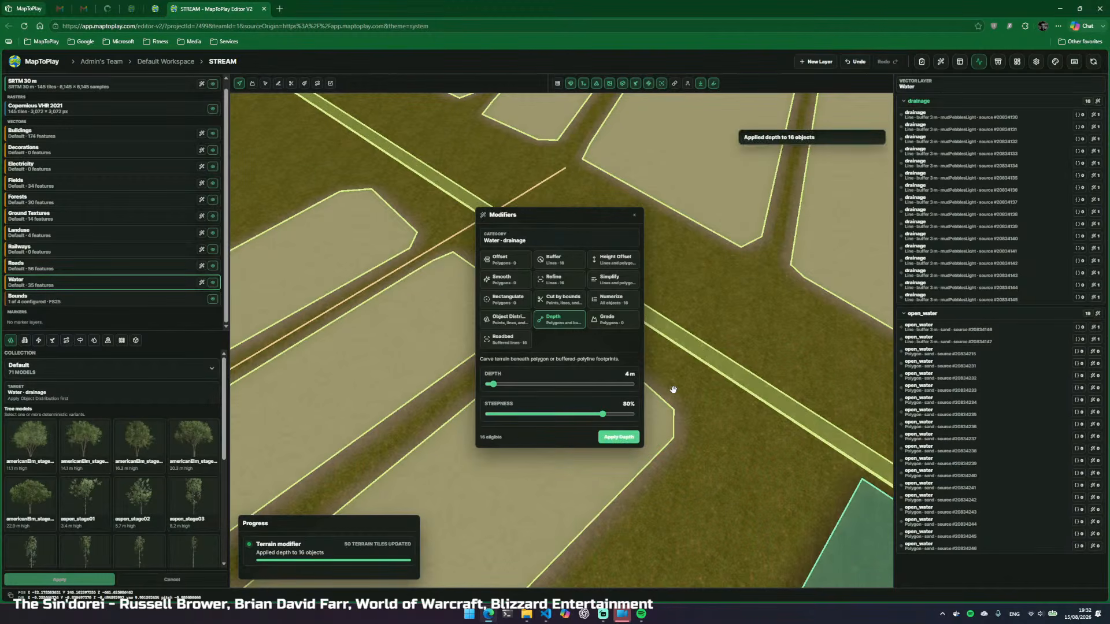
click(634, 216)
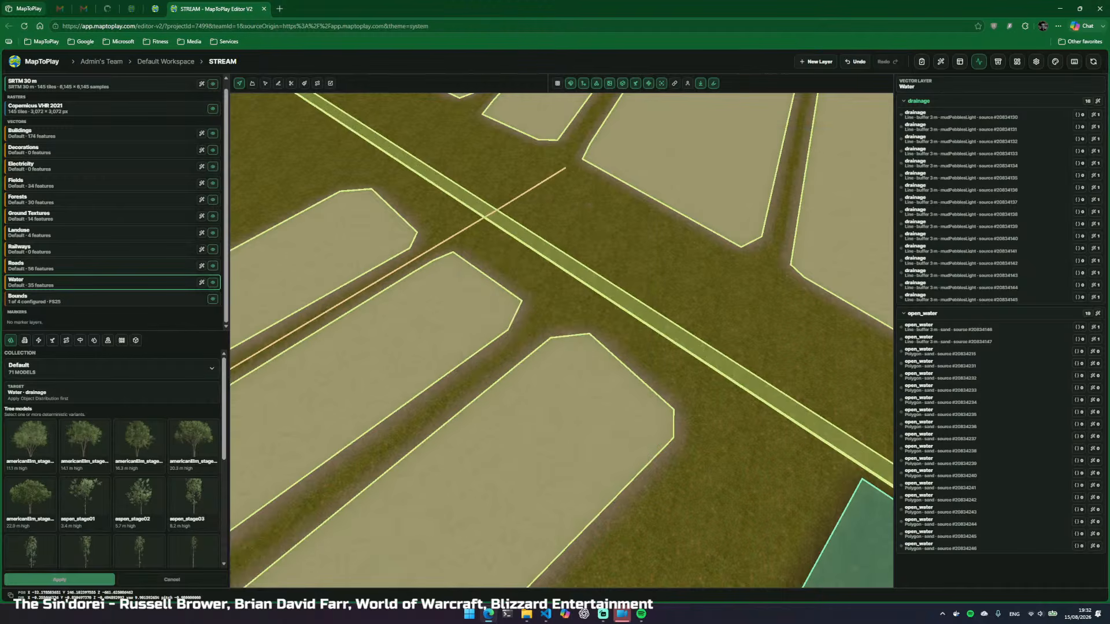
Inspect the carved drainage channel up close, toggling the vector features and ground textures off and on to compare
key(w)
drag(634, 216, 359, 365)
key(t)
key(t)
key(v)
key(s)
key(w)
key(v)
key(v)
key(w)
key(q)
key(w)
key(s)
key(t)
key(t)
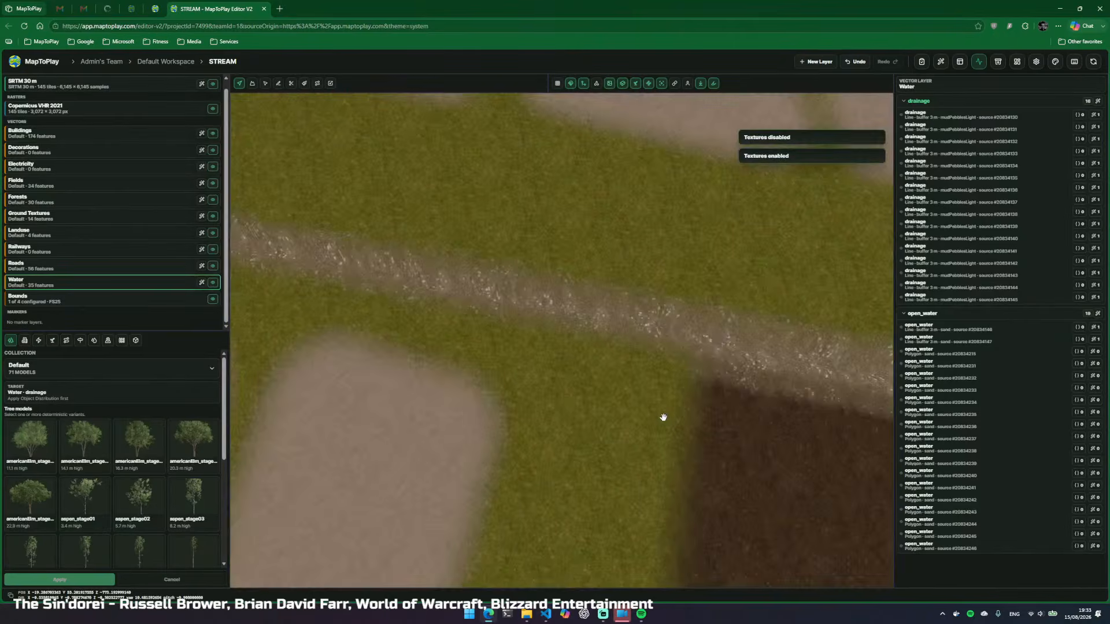
key(v)
key(s)
drag(653, 415, 547, 422)
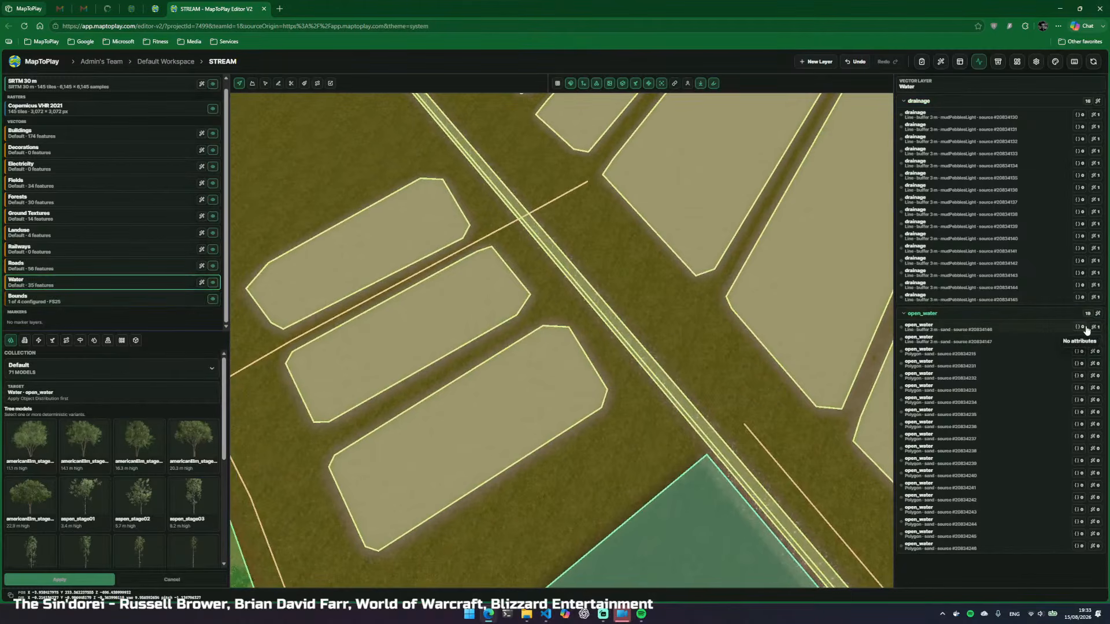
Apply a Depth modifier to the open_water group with a depth of 10 m and a steepness of 60%
click(1098, 313)
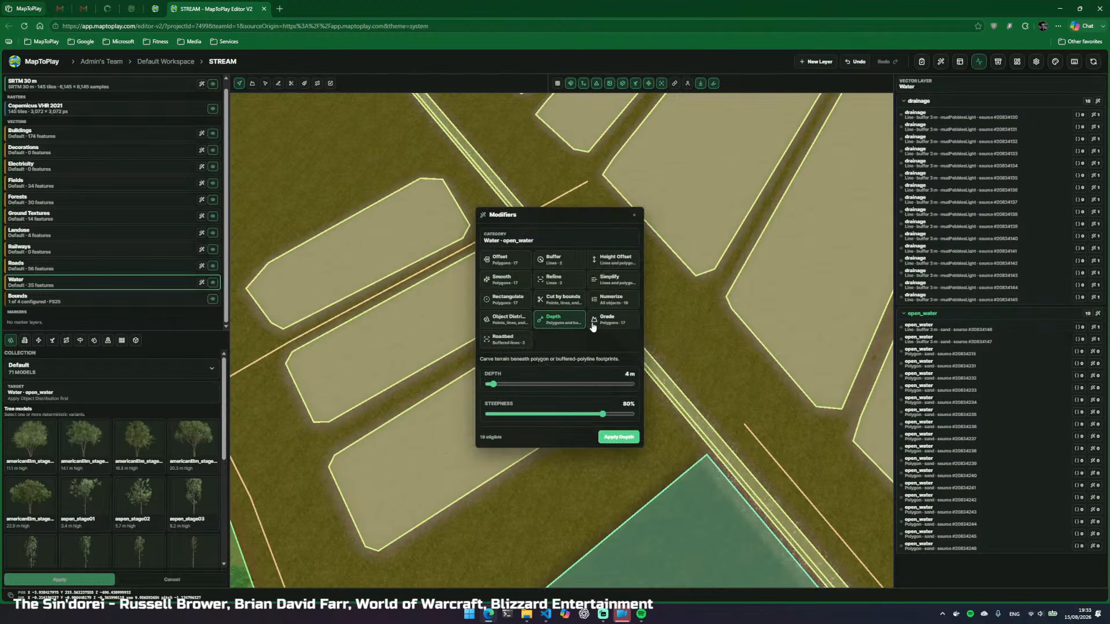
drag(495, 387, 502, 389)
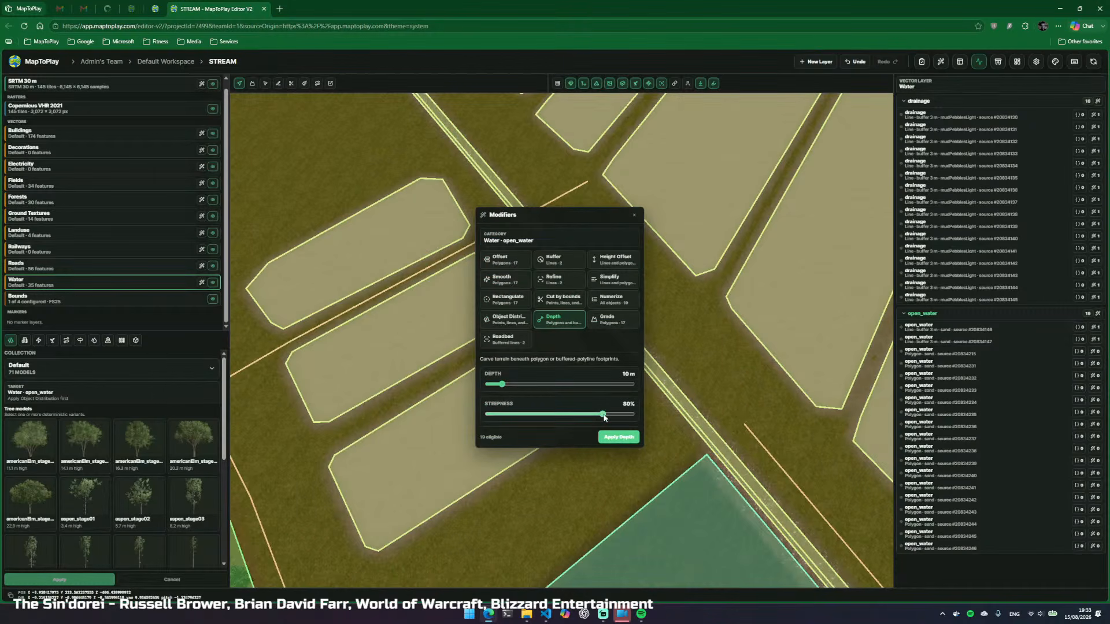
drag(604, 417, 574, 420)
click(621, 438)
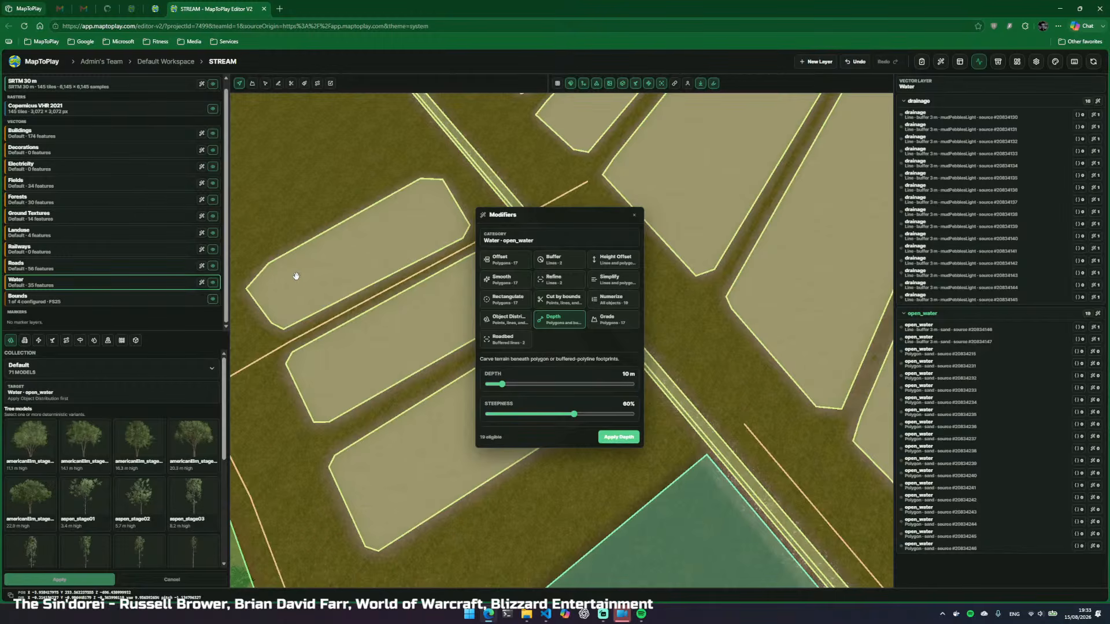
click(634, 215)
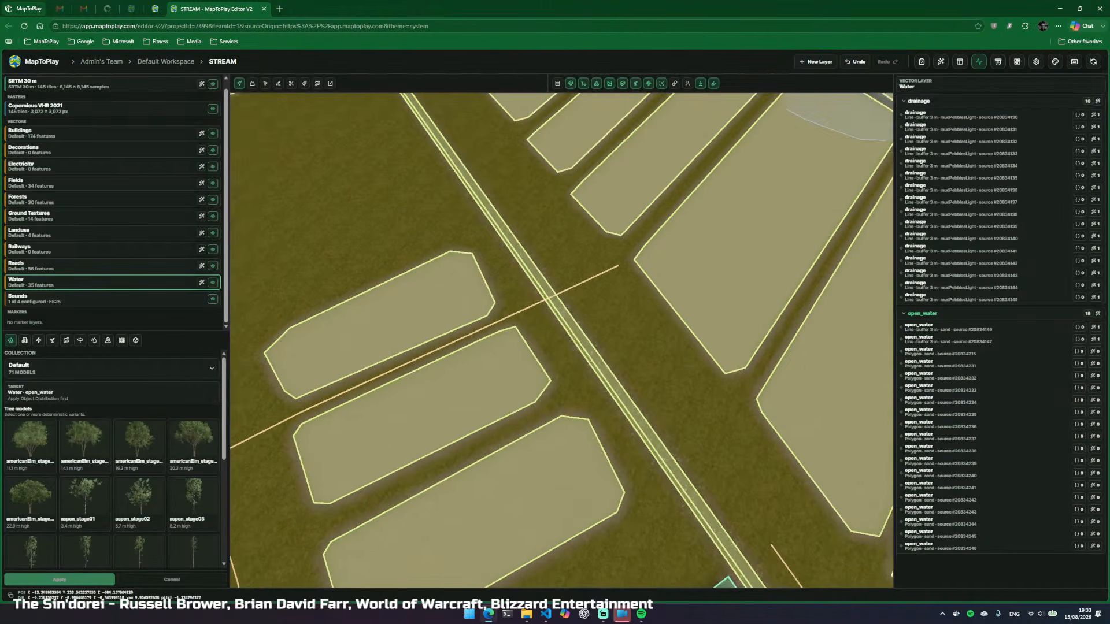
Apply a Height Offset of -1.5 m to the drainage group
drag(637, 328, 584, 295)
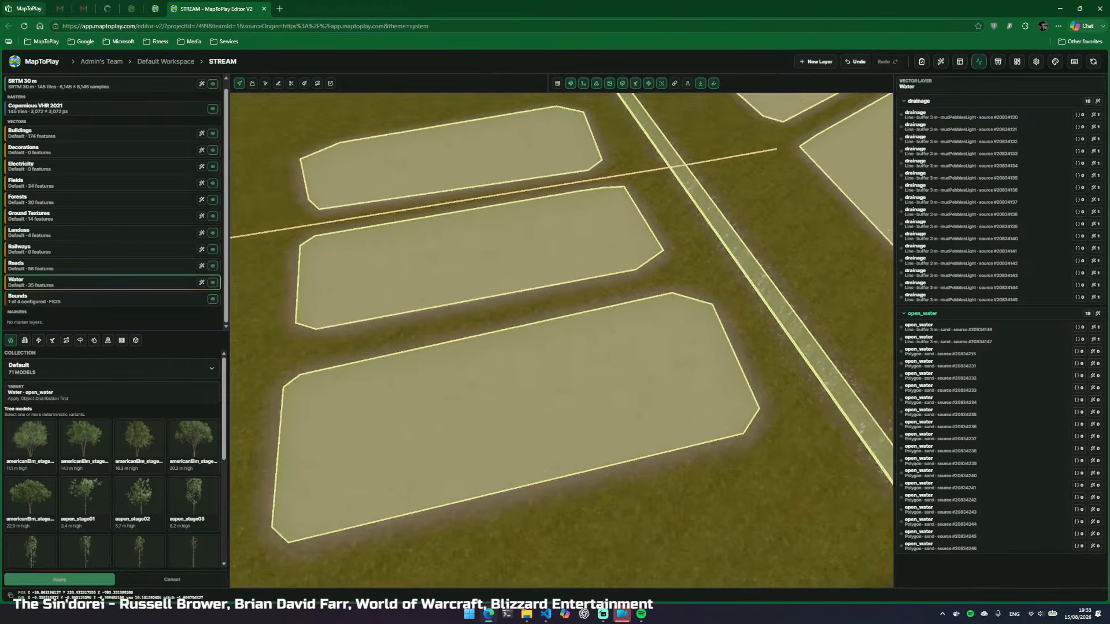
click(1098, 102)
click(615, 265)
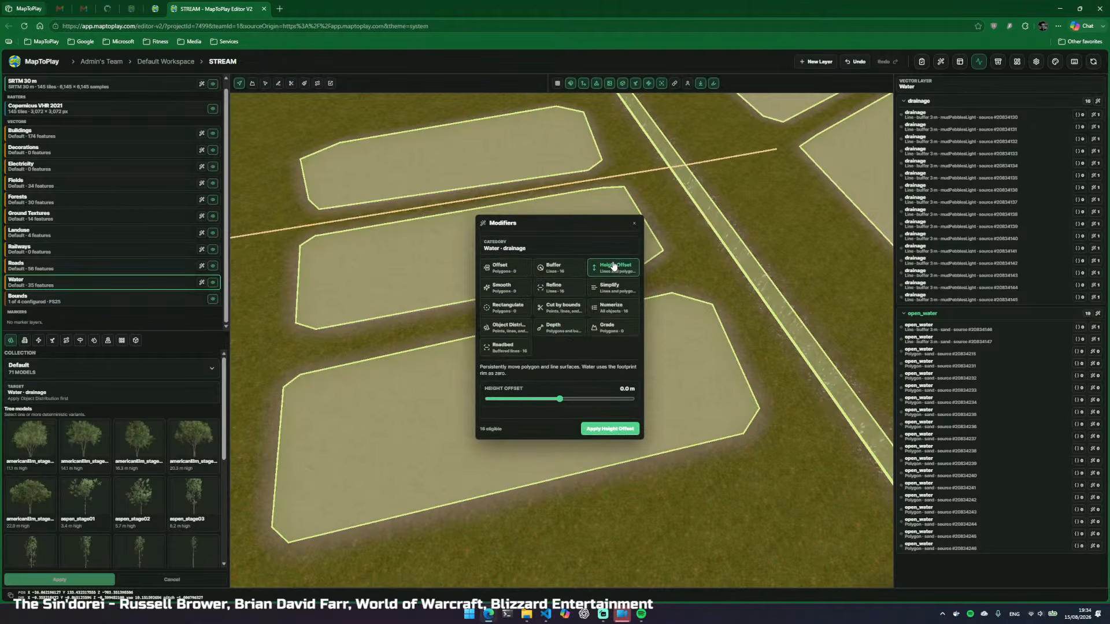
drag(560, 400, 554, 403)
click(610, 429)
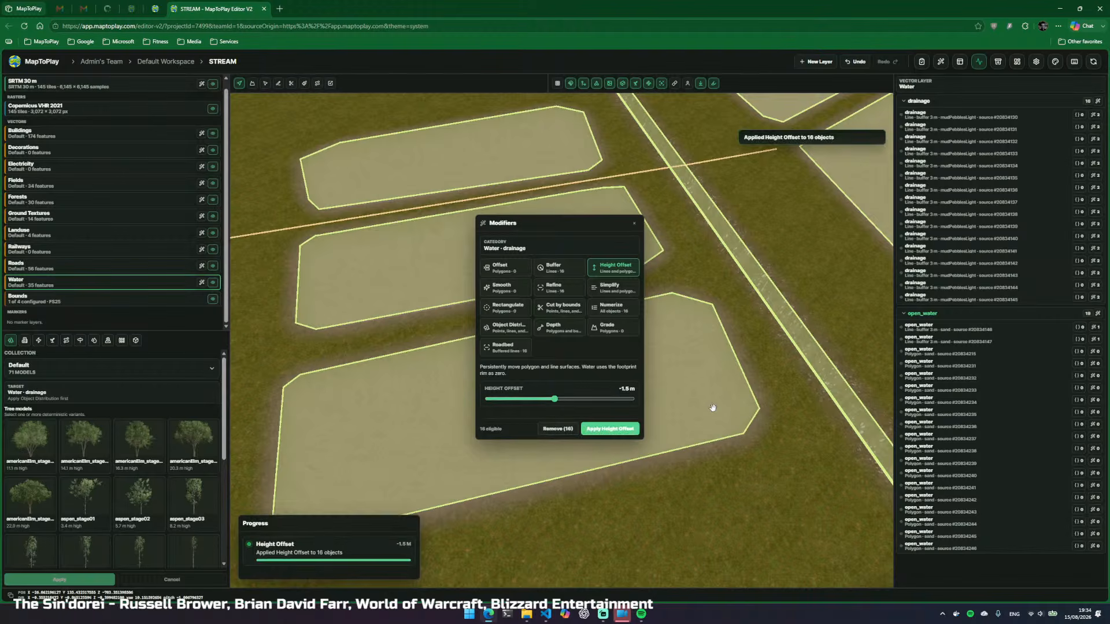
click(634, 223)
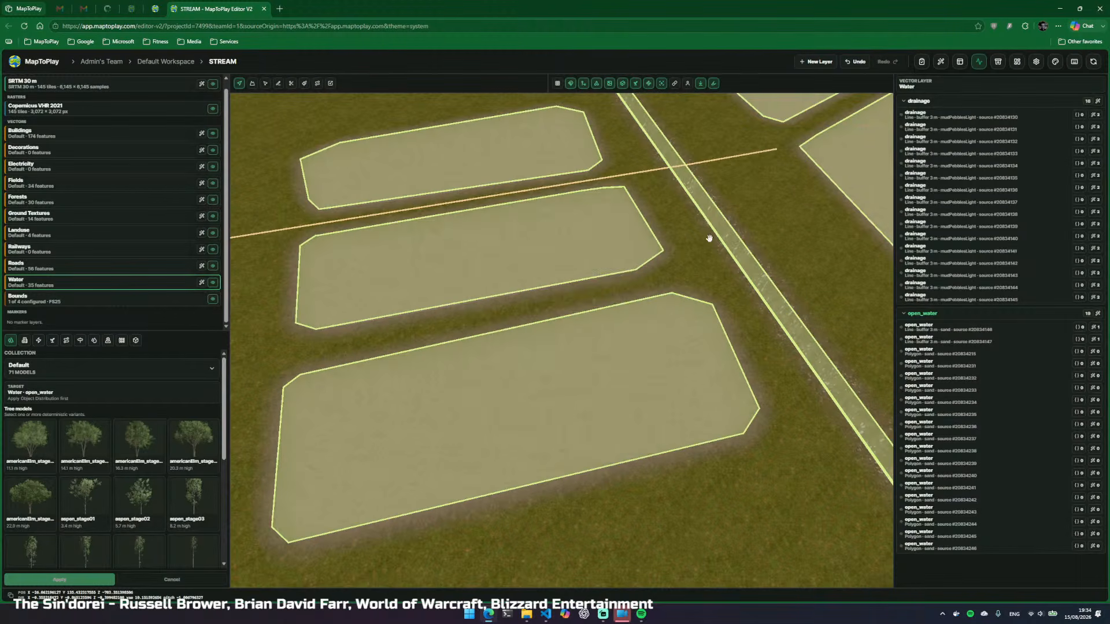
Apply a Height Offset of -3.0 m to the open_water group
click(1097, 313)
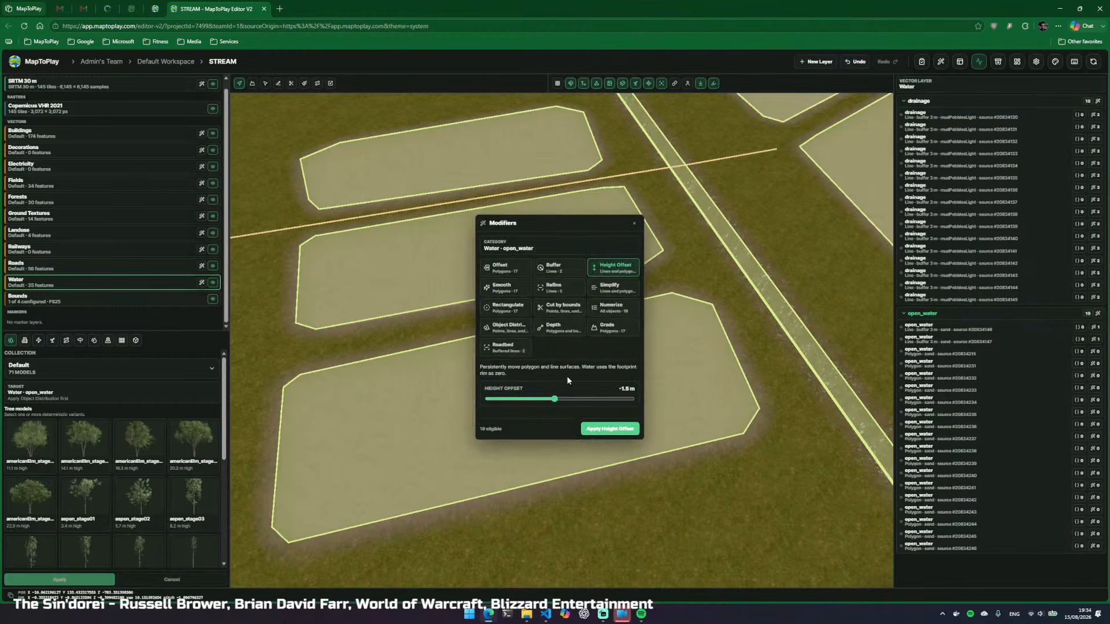
drag(555, 402, 550, 402)
click(625, 431)
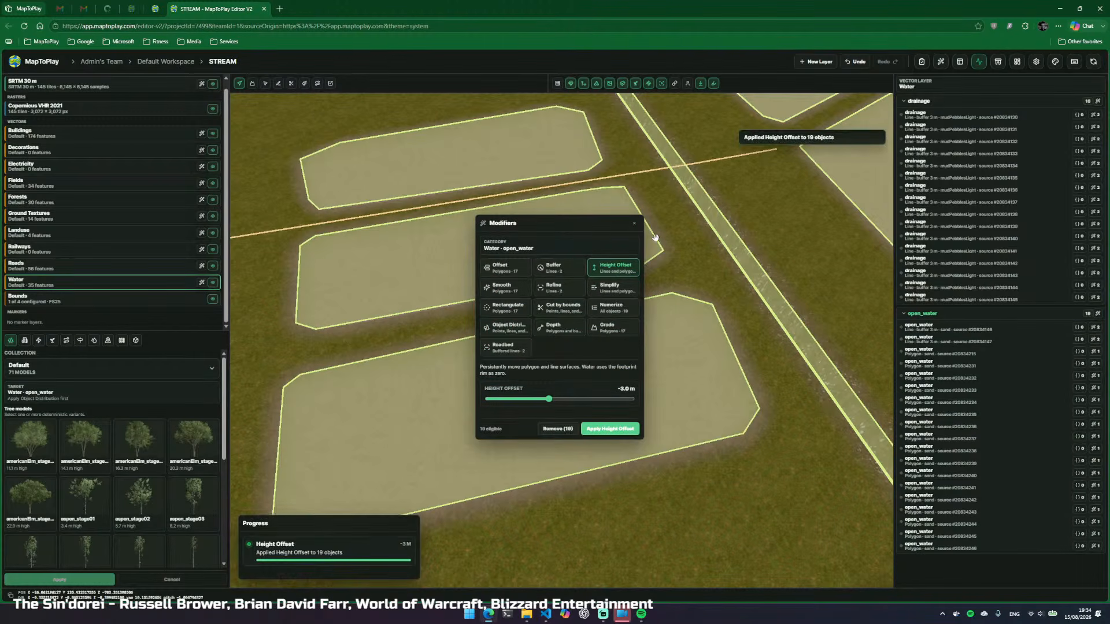
click(635, 224)
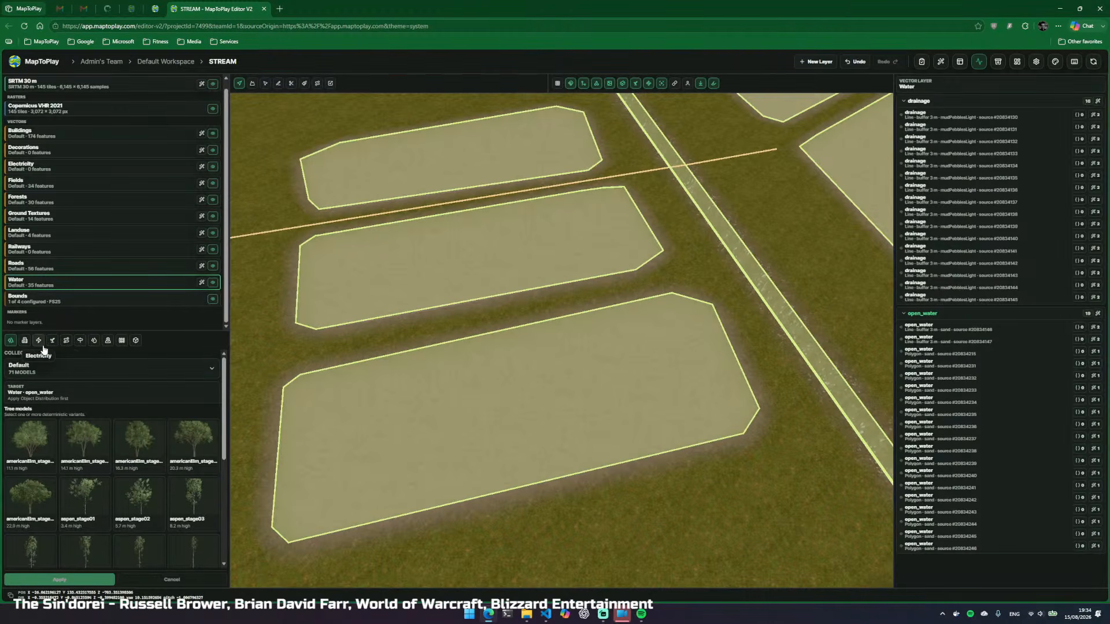
Assign the Water surface to the open_water group and hide the vector features to inspect the terrain
click(94, 341)
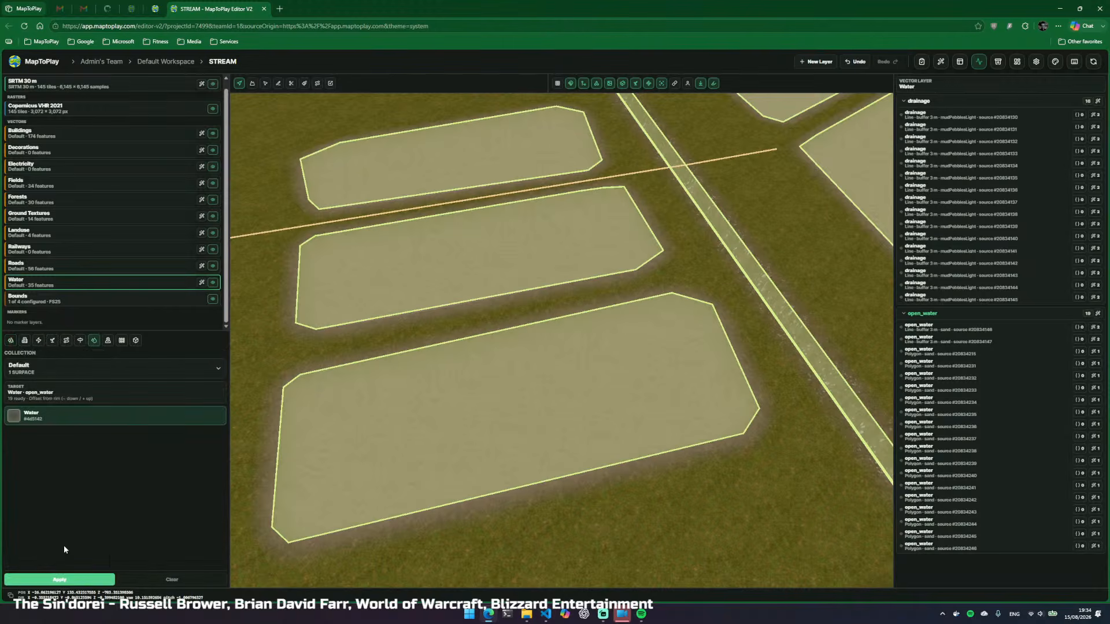
click(64, 581)
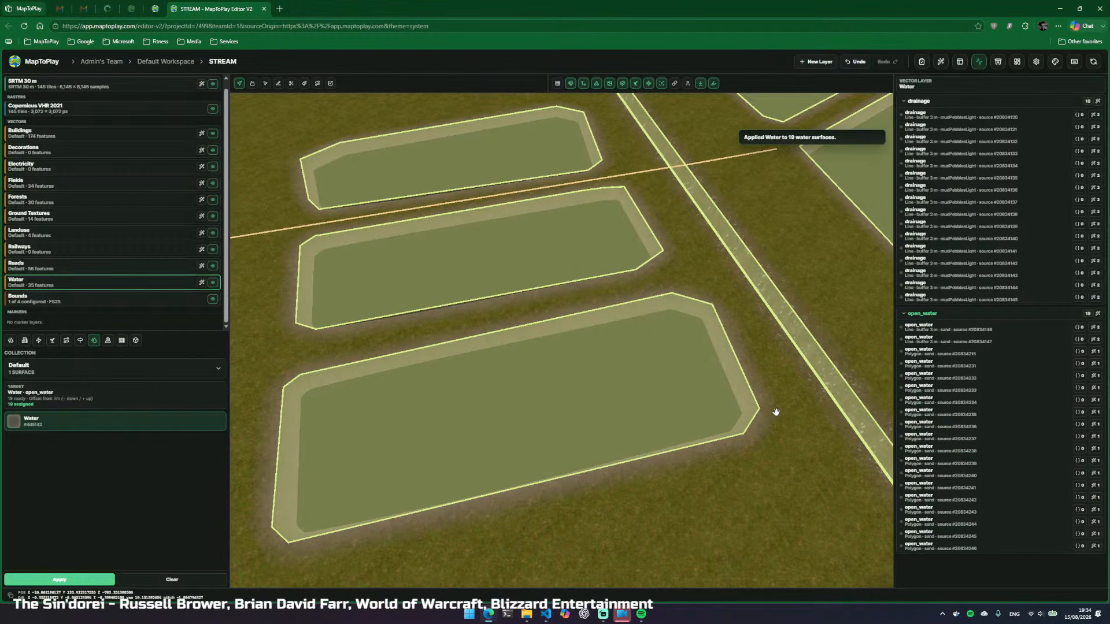
key(v)
drag(750, 475, 734, 419)
key(s)
key(d)
key(w)
key(d)
key(w)
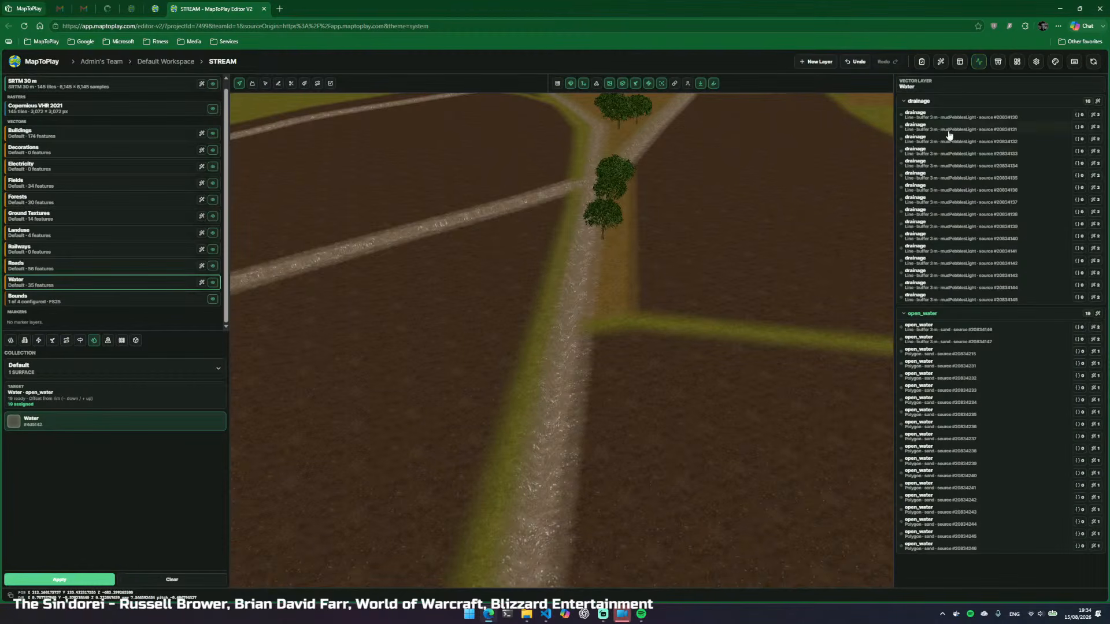
Assign the Water surface to the drainage group of the Water layer
click(933, 313)
click(925, 102)
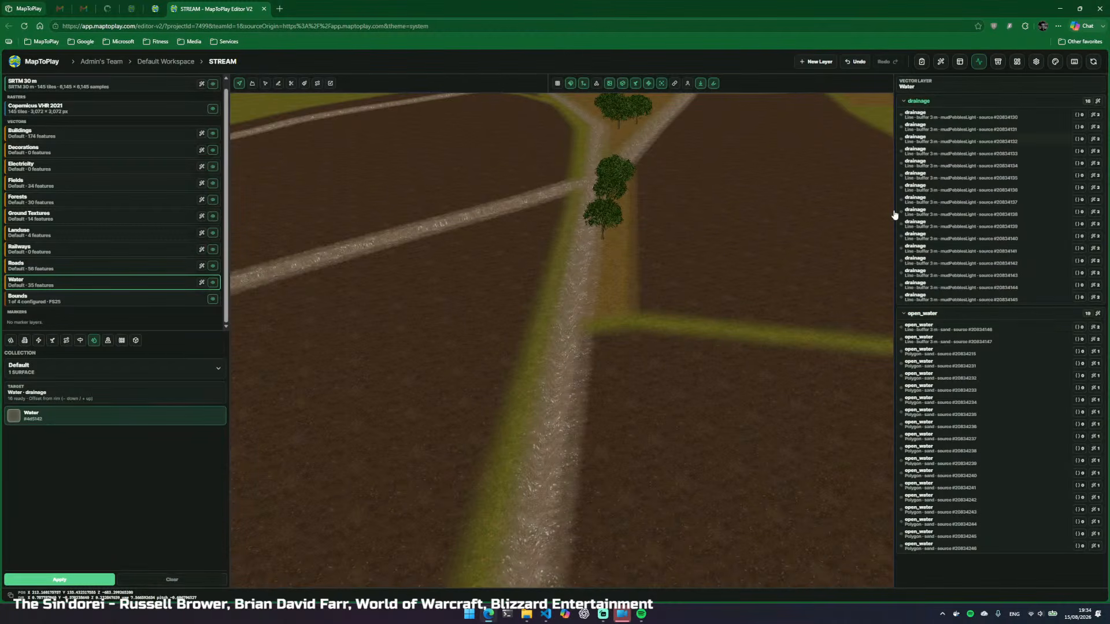
click(54, 580)
Inspect the water-filled drainage channels and ponds between the fields and forest strips from close range and above
key(w)
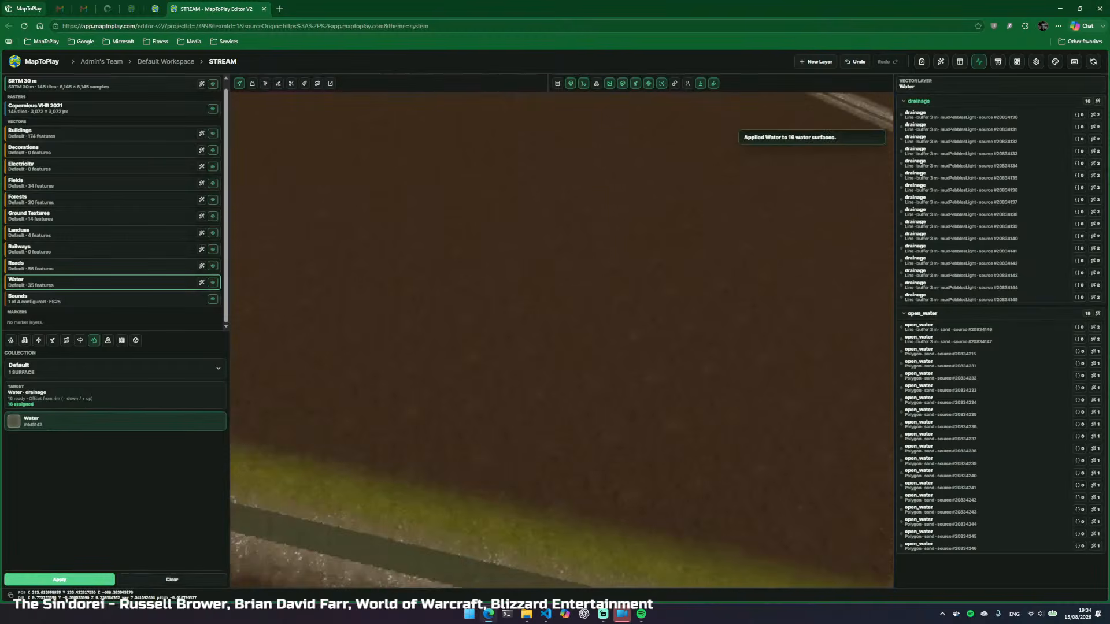
key(a)
key(w)
drag(557, 374, 234, 313)
key(w)
key(e)
key(w)
key(w)
key(w)
drag(580, 312, 879, 188)
key(e)
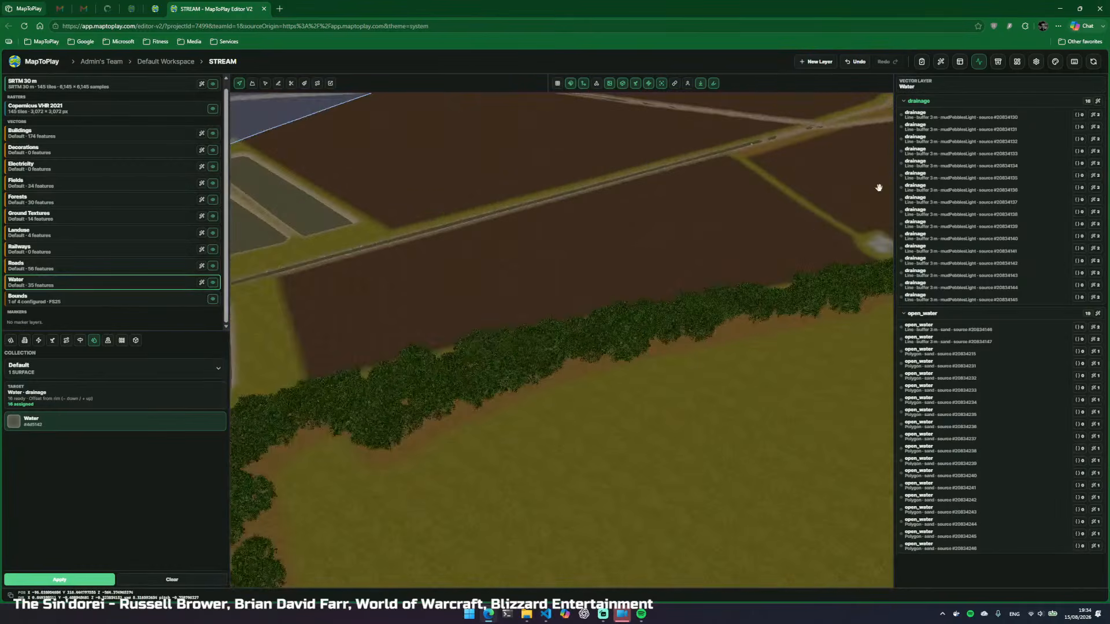
Review the sections after Water in the map checklist, select the Buildings vector layer and close the checklist
click(925, 62)
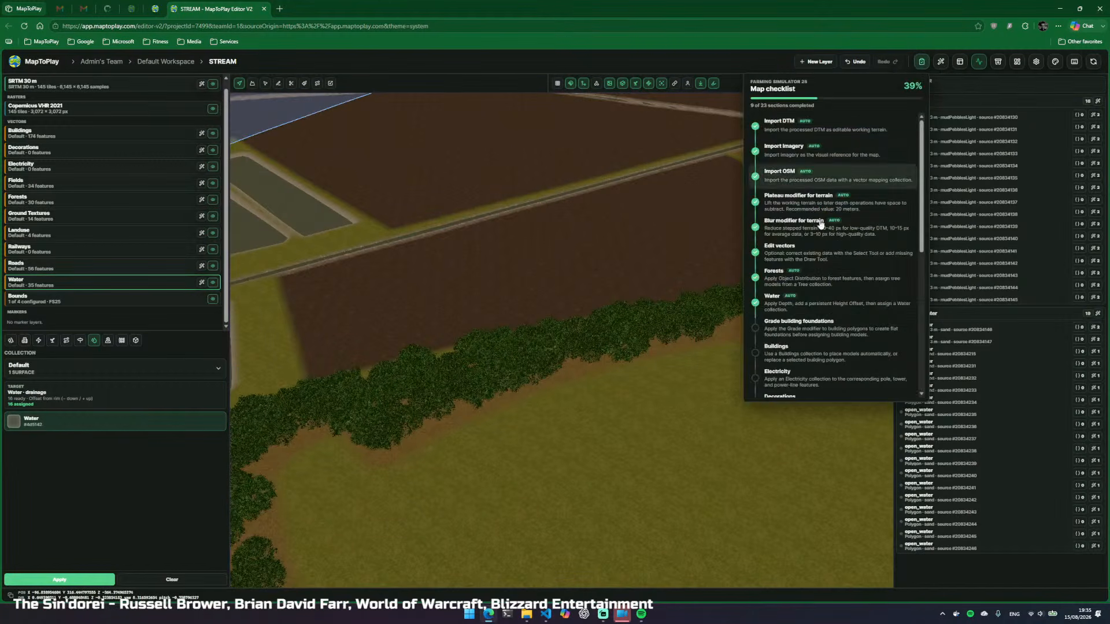
scroll(923, 205, down, 3)
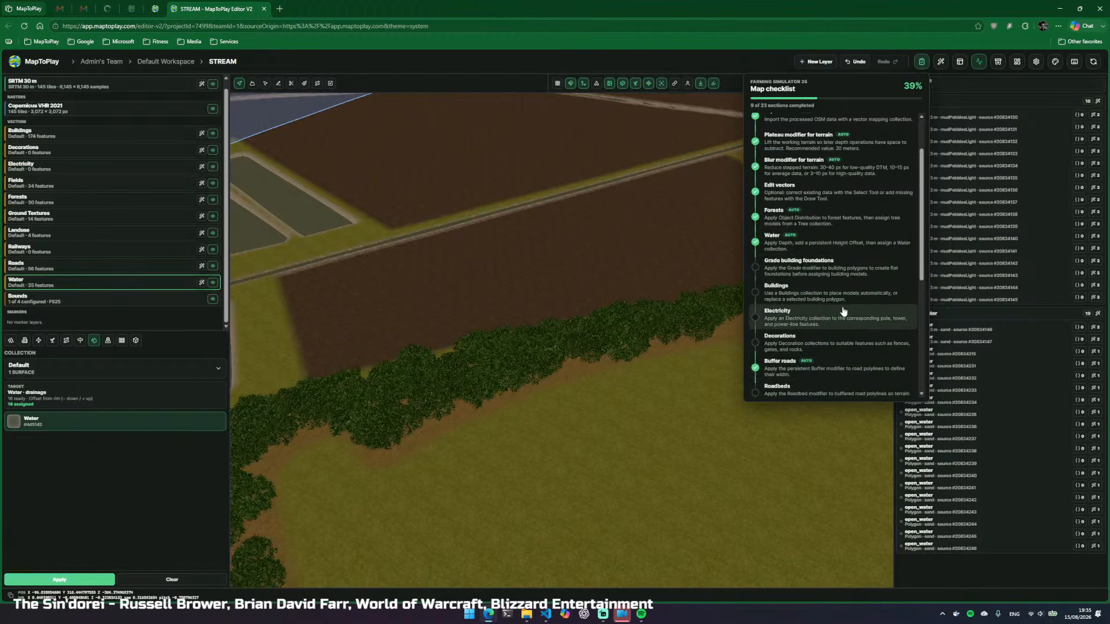
click(125, 135)
click(921, 64)
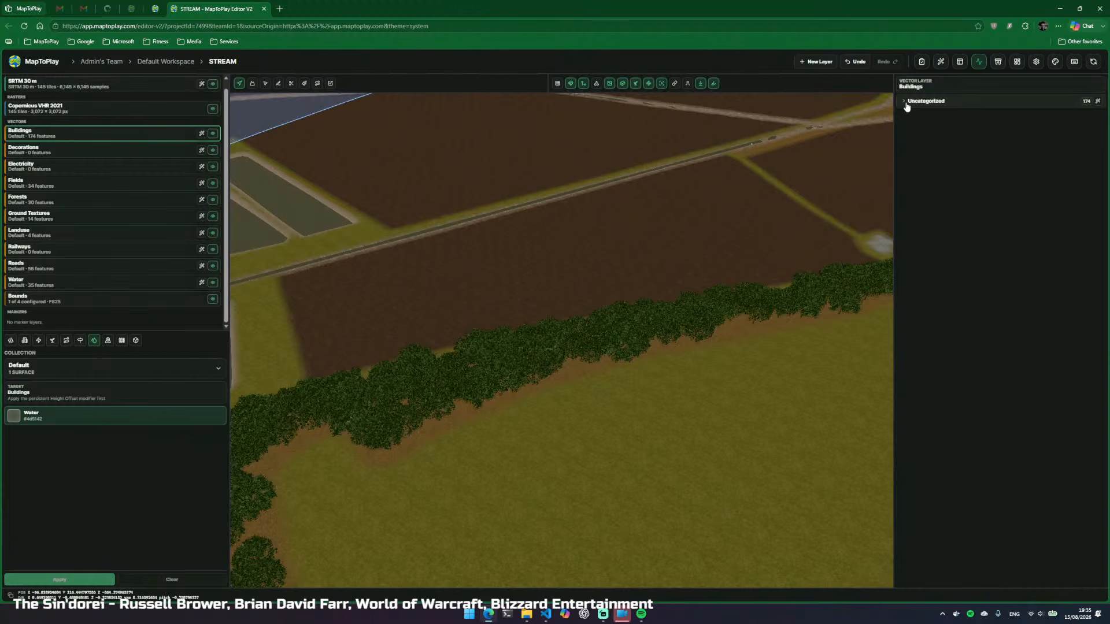
Show the vector features again and survey the fields, forests and roads across the map from above
key(a)
drag(634, 231, 549, 254)
key(v)
key(w)
drag(600, 297, 249, 266)
key(a)
key(w)
key(d)
key(w)
key(a)
drag(520, 300, 587, 309)
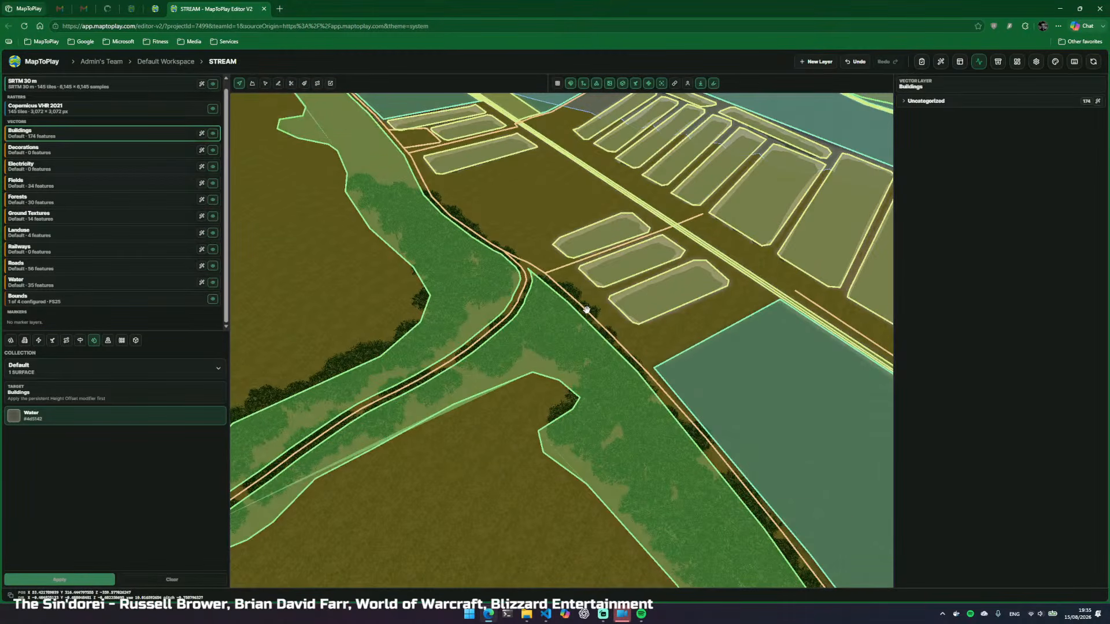
Classify the Buildings layer's polygons using Landuse as the source layer, and close the modifiers
click(201, 134)
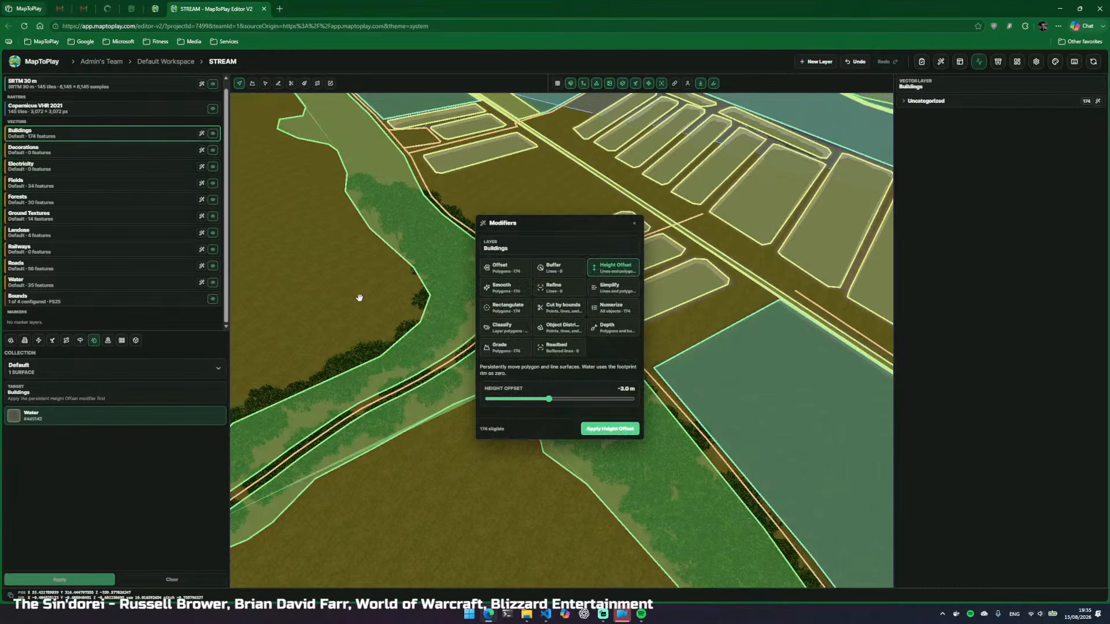
click(509, 330)
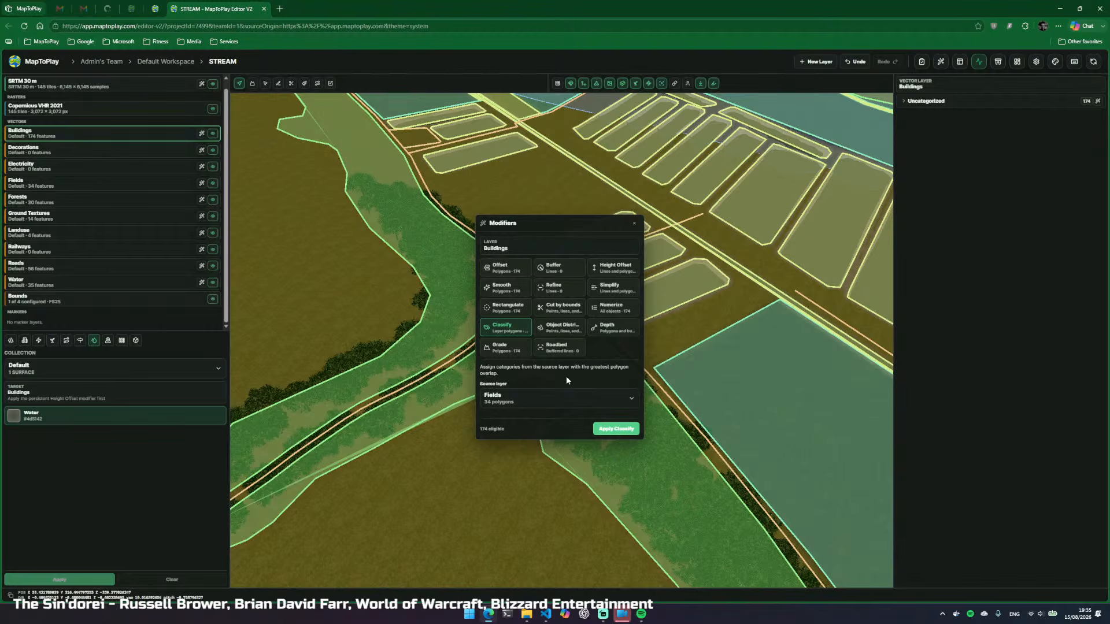
click(534, 406)
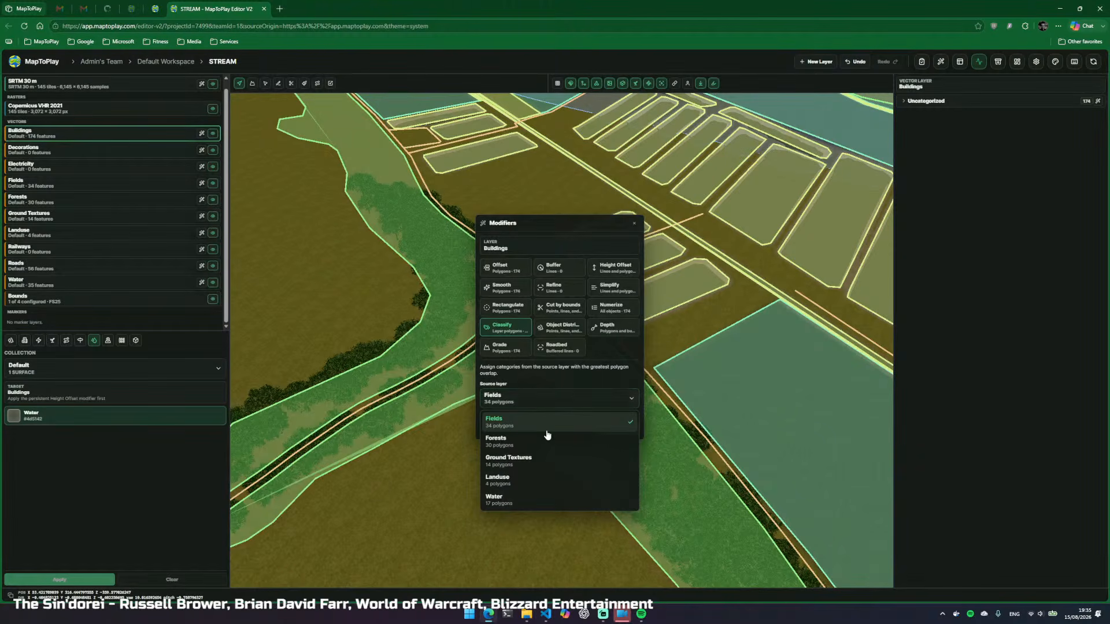
click(531, 478)
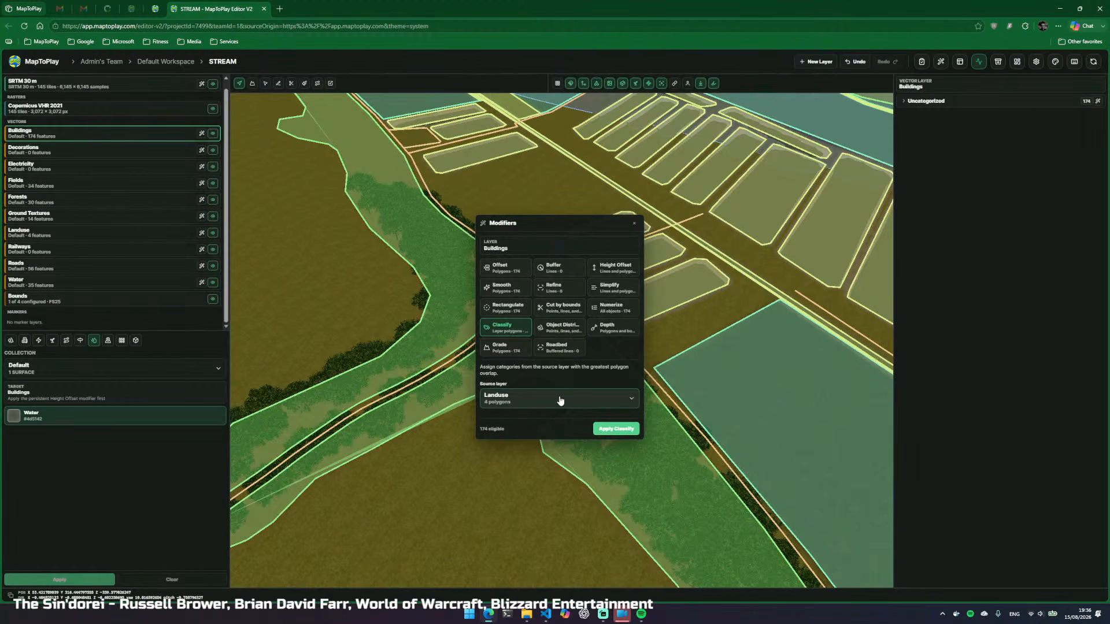
click(621, 432)
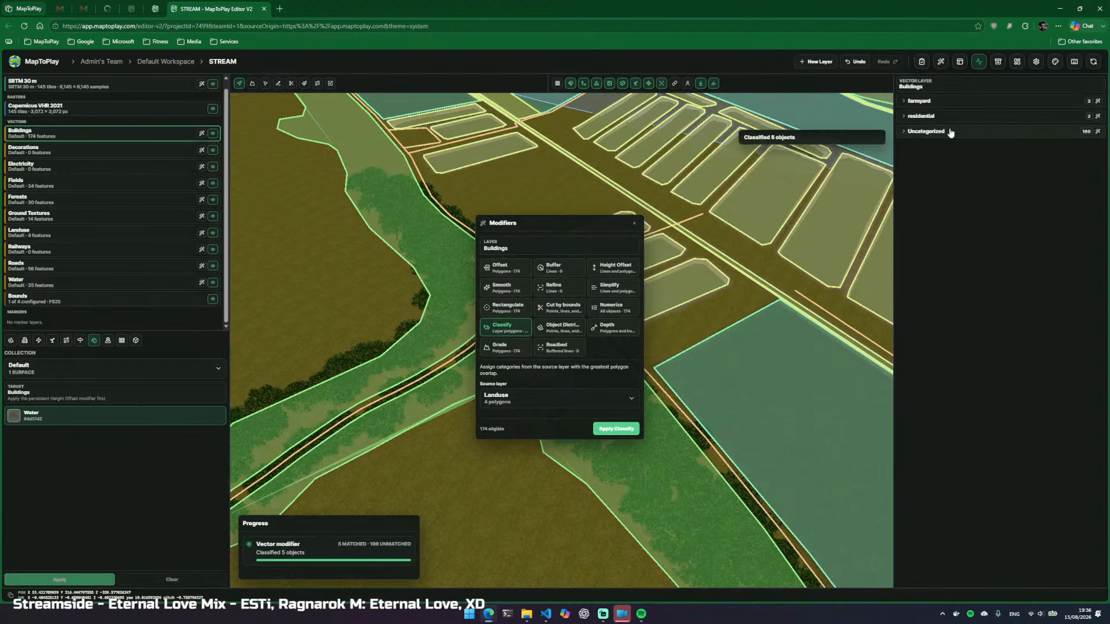
click(634, 223)
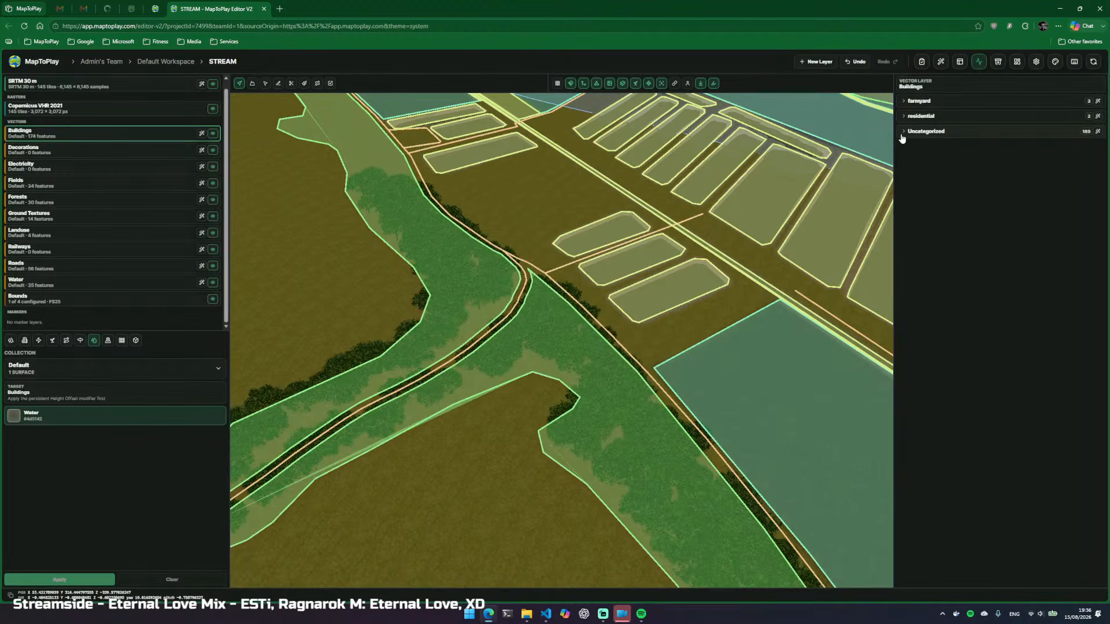
Examine the features listed in the Uncategorized, residential and farmyard groups of the Buildings layer, leaving all groups collapsed
click(903, 133)
click(938, 132)
click(903, 119)
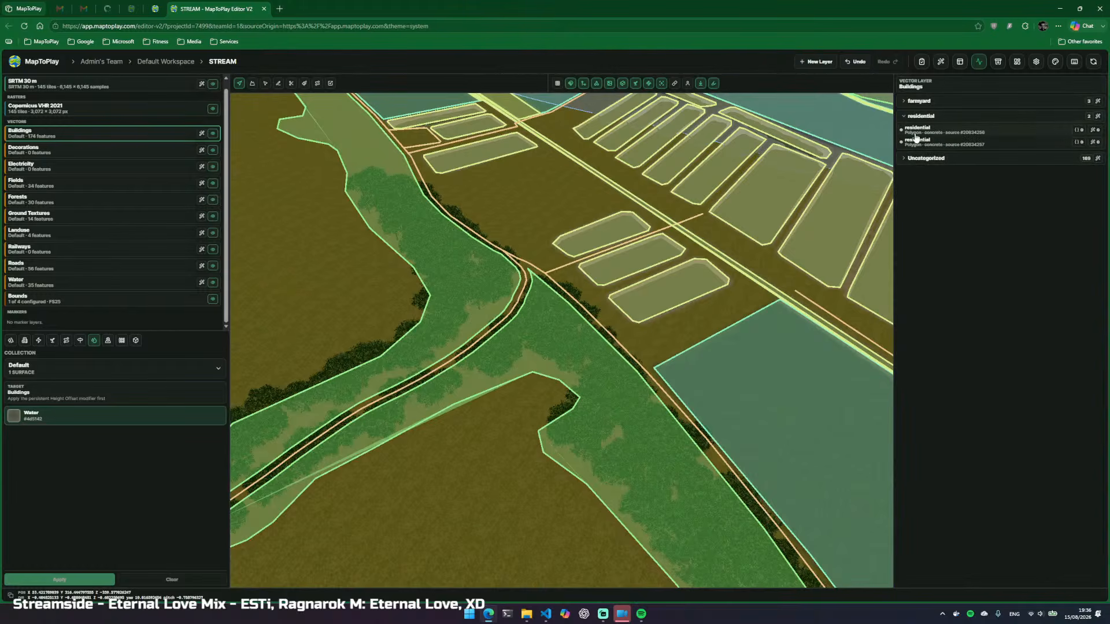
click(902, 116)
click(902, 102)
click(904, 102)
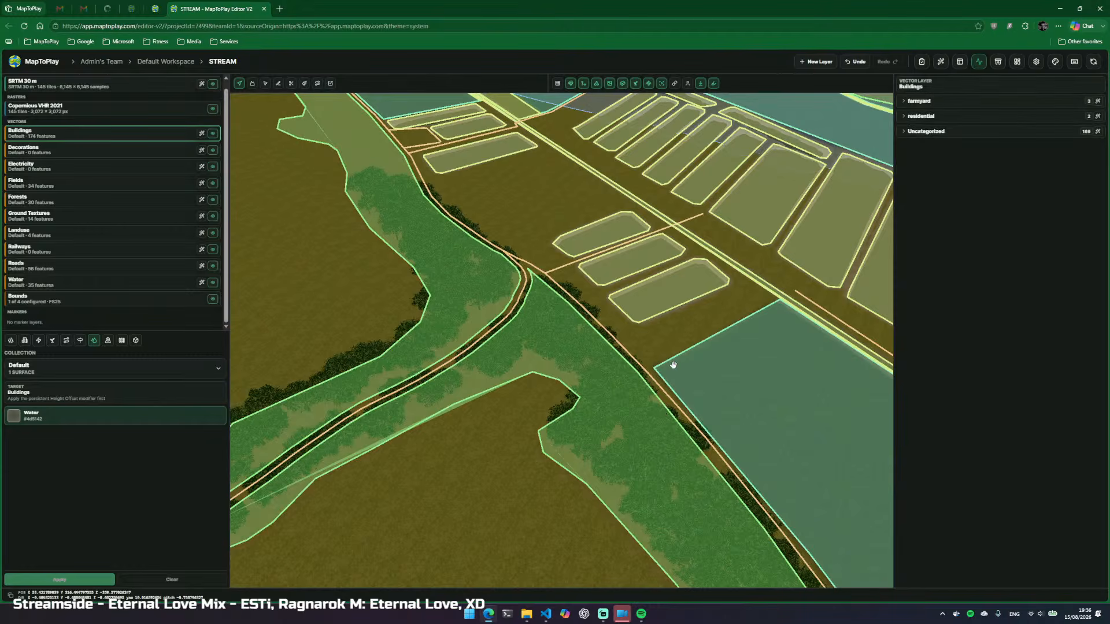
Look over the map around the forest road and review the Grade building foundations section of the map checklist
key(a)
drag(673, 365, 477, 400)
key(w)
key(d)
key(w)
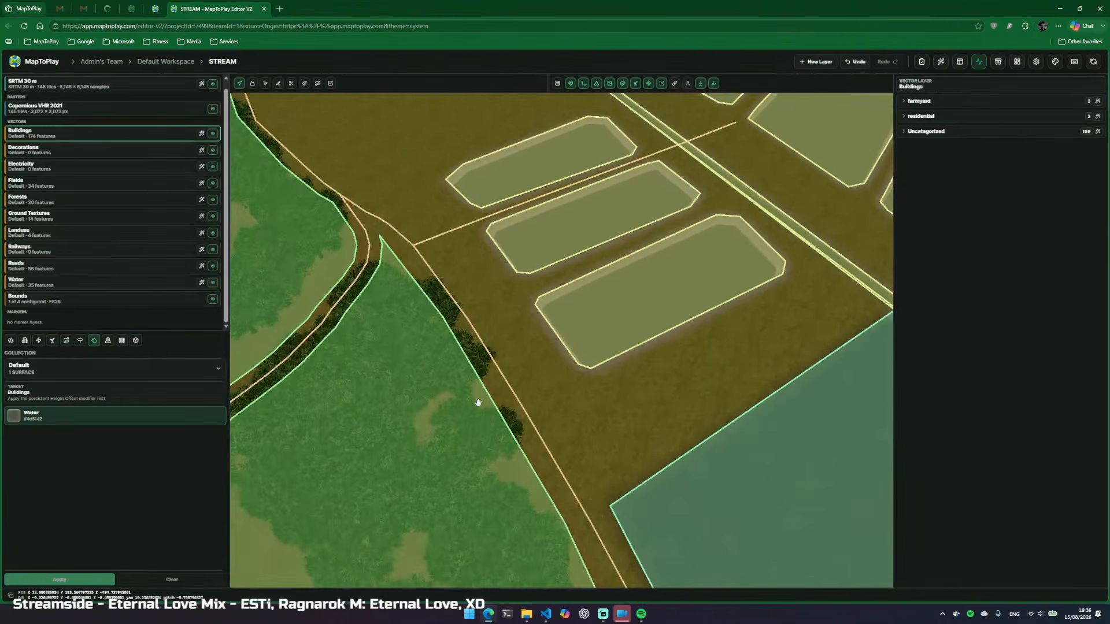
click(922, 62)
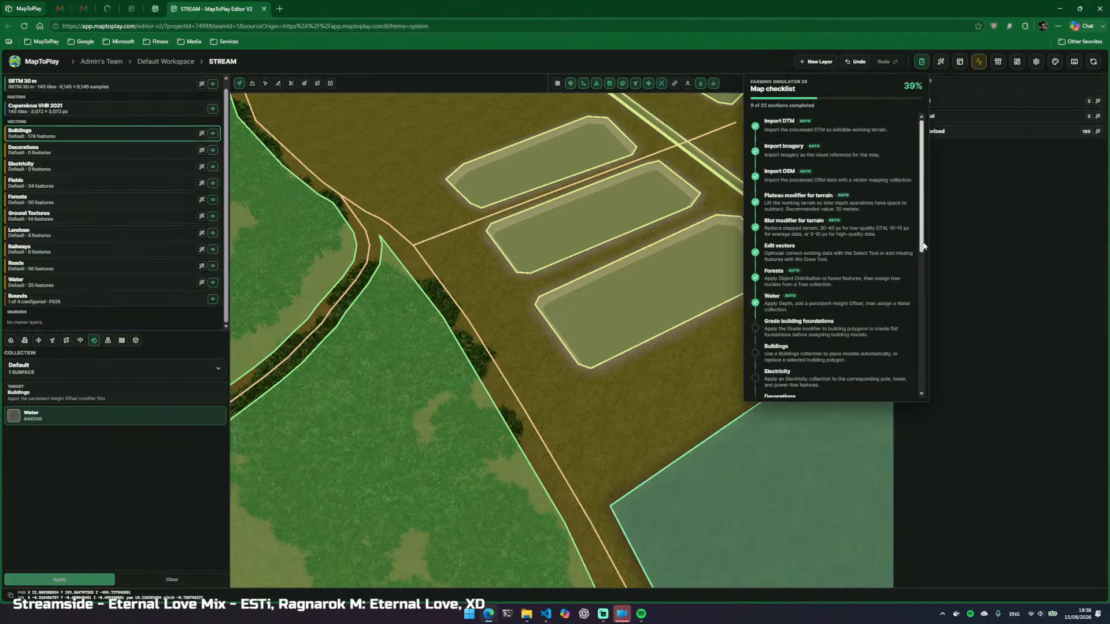
scroll(844, 280, down, 1)
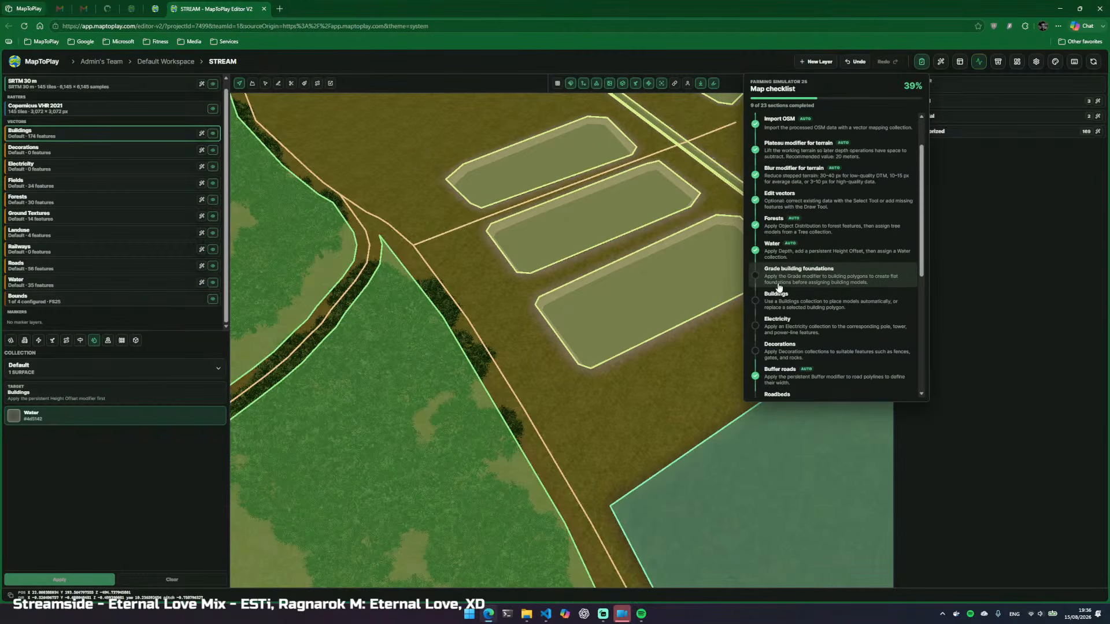
click(922, 61)
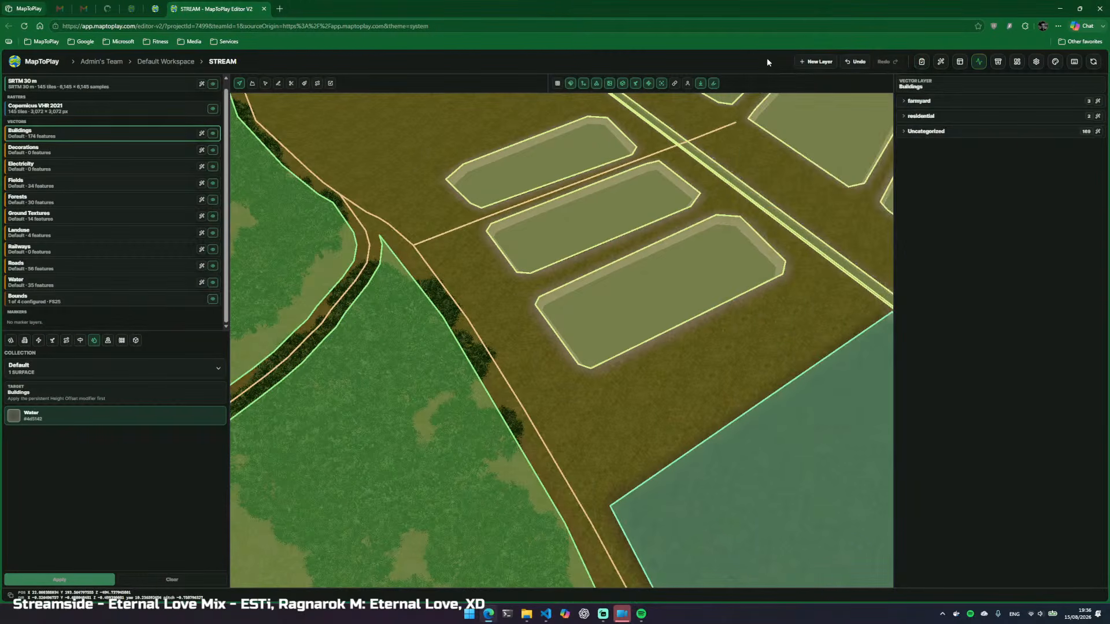
Hide the vector features and examine the ground surface around a building site between the fields at eye level
drag(662, 167, 856, 191)
key(w)
key(w)
drag(584, 366, 619, 289)
key(f)
key(w)
key(v)
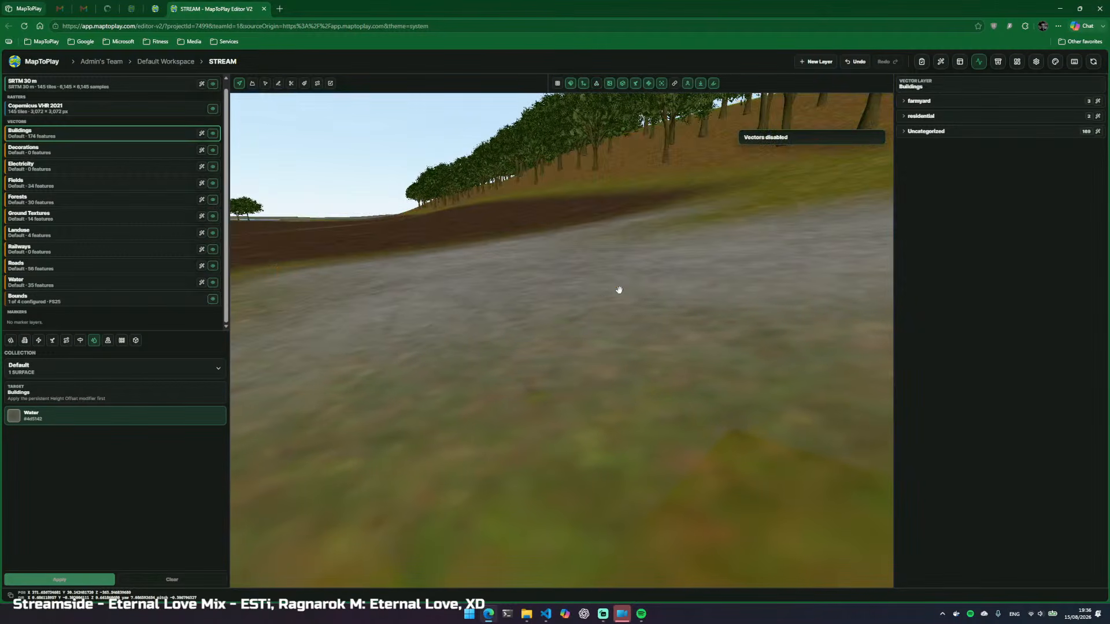
key(w)
key(d)
drag(620, 289, 569, 294)
key(w)
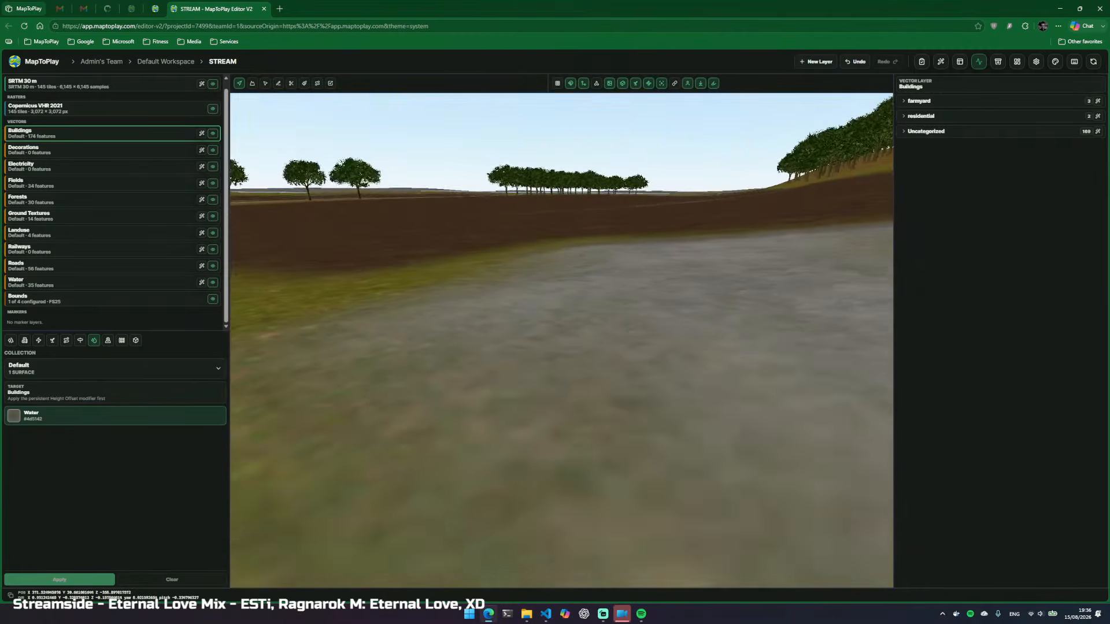
key(d)
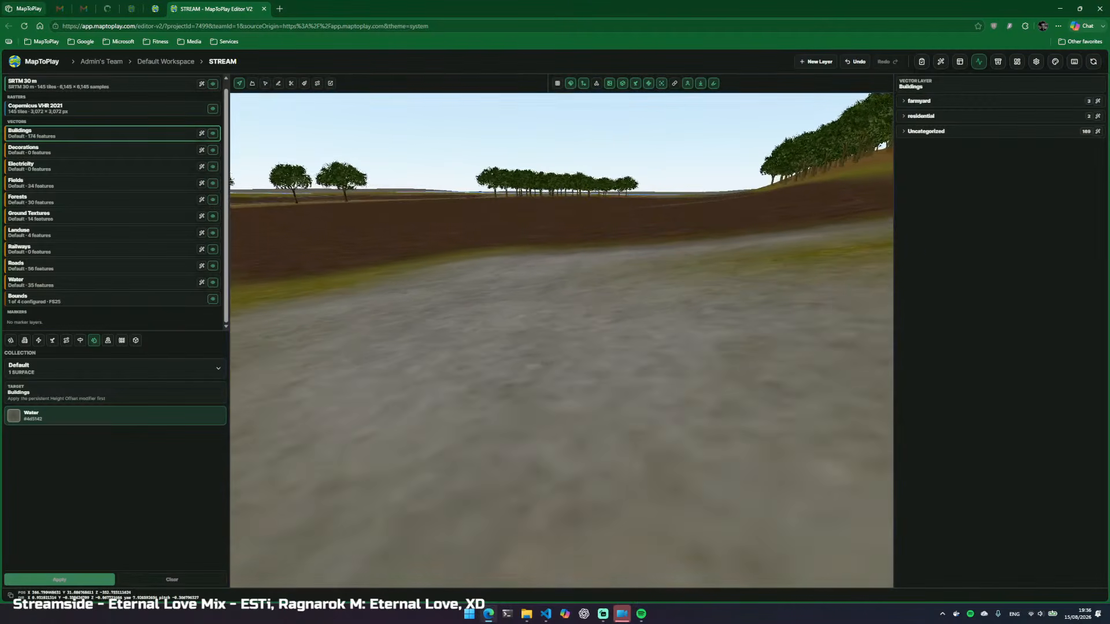
drag(569, 293, 708, 286)
key(w)
key(d)
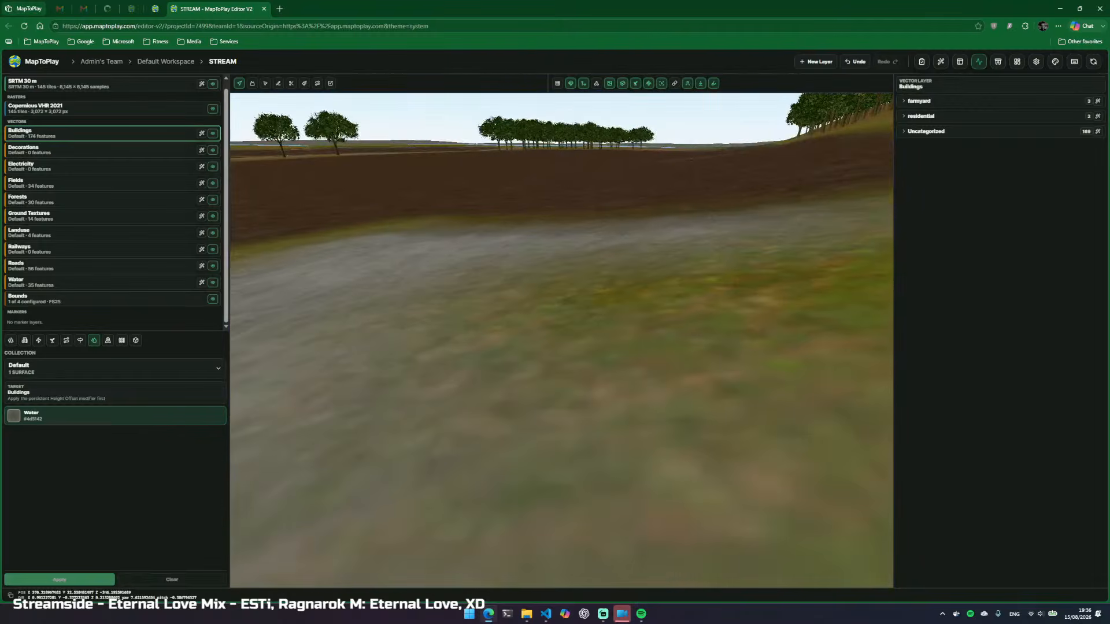
key(d)
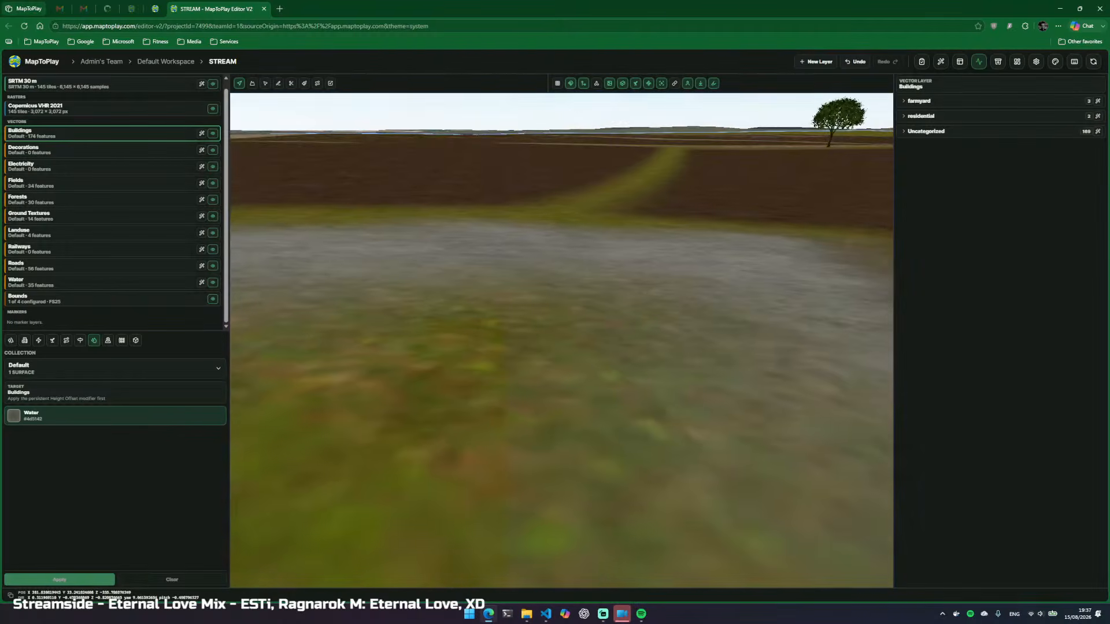
mouse_move(375, 317)
mouse_down()
mouse_move(266, 289)
mouse_move(374, 317)
mouse_up()
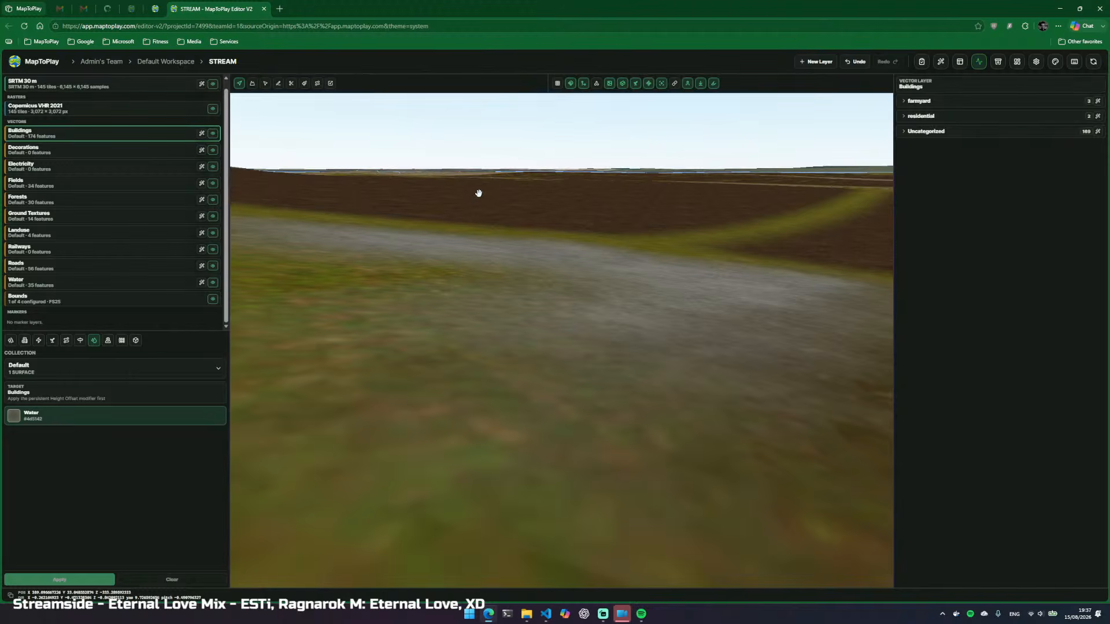
Show the vector features again and examine the irregular building outline between the fields from directly above
key(v)
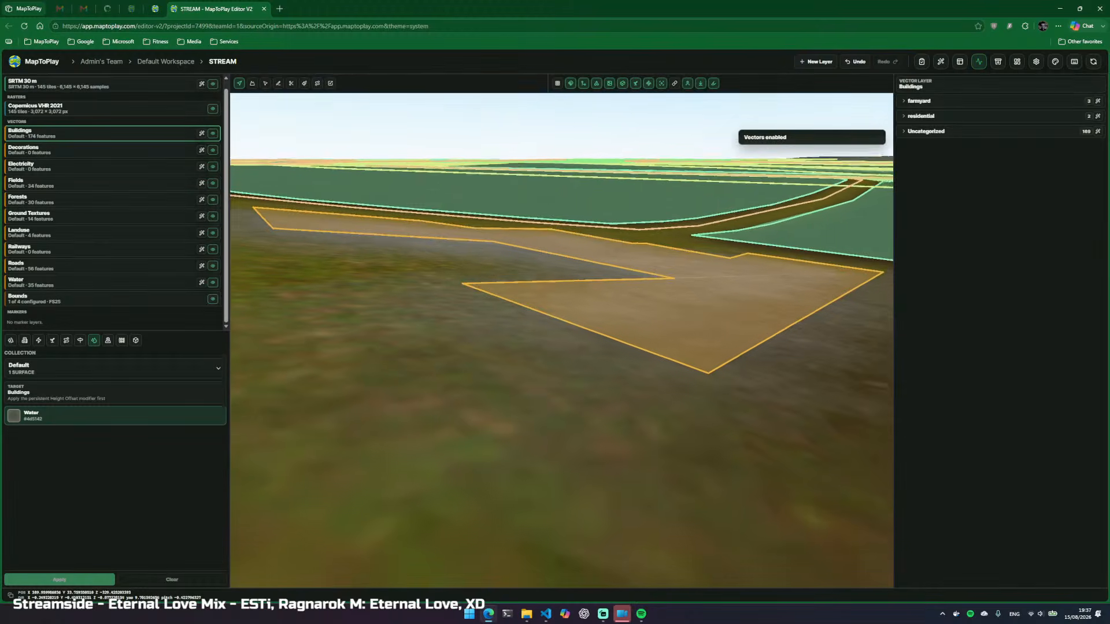
key(f)
drag(468, 187, 541, 381)
key(s)
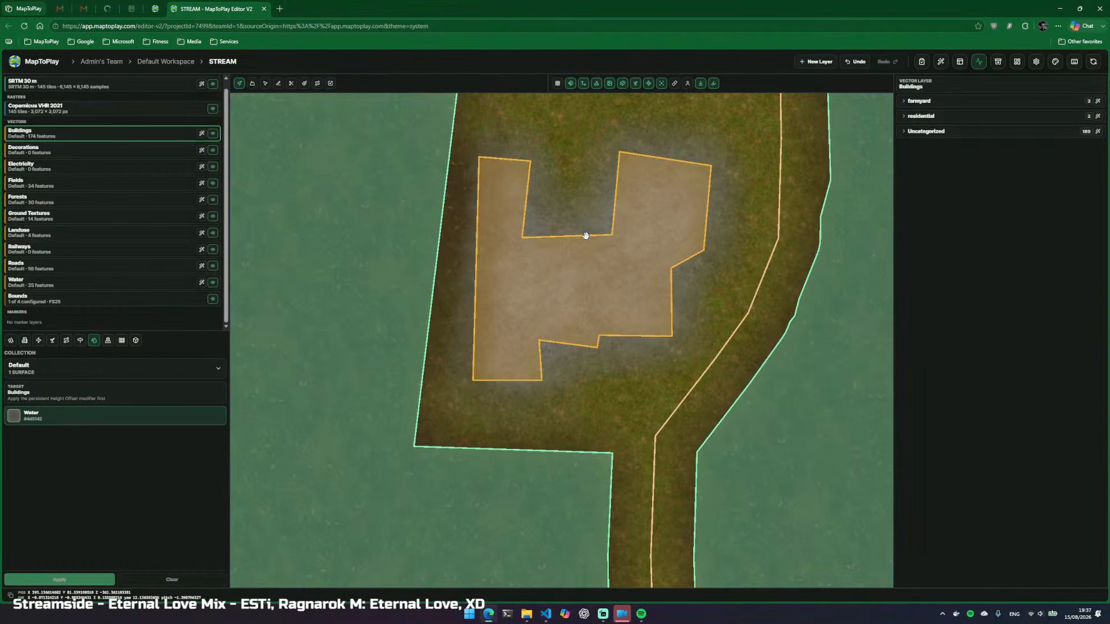
mouse_move(590, 254)
mouse_down()
mouse_move(590, 162)
mouse_move(604, 254)
mouse_up()
key(s)
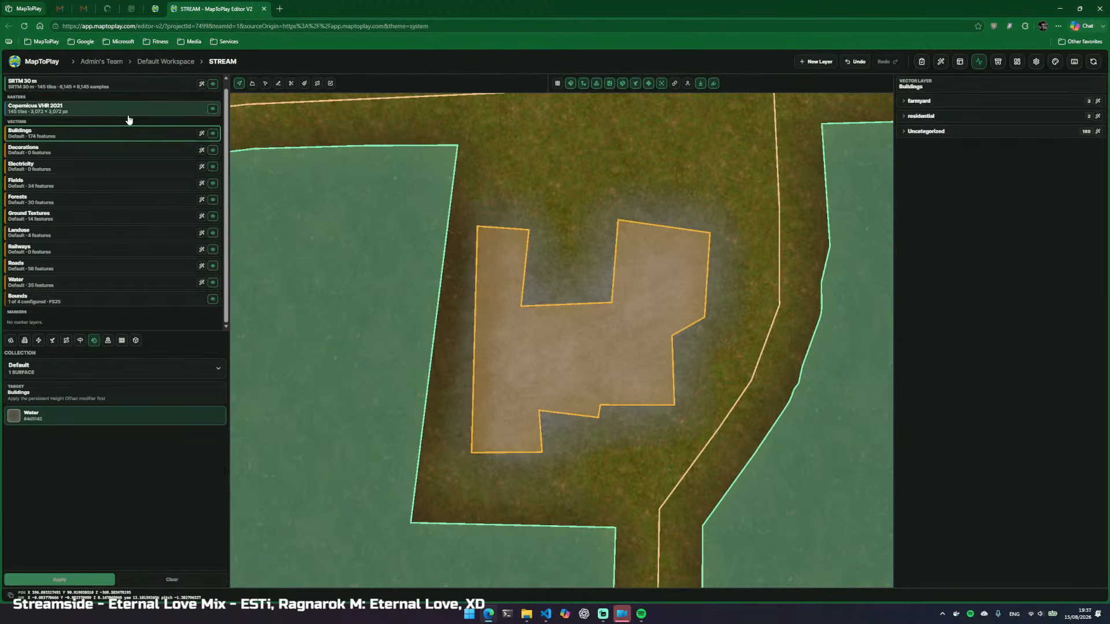
Apply the Rectangulate modifier to the Buildings layer's polygons and select the squared building polygon beside the road
click(202, 133)
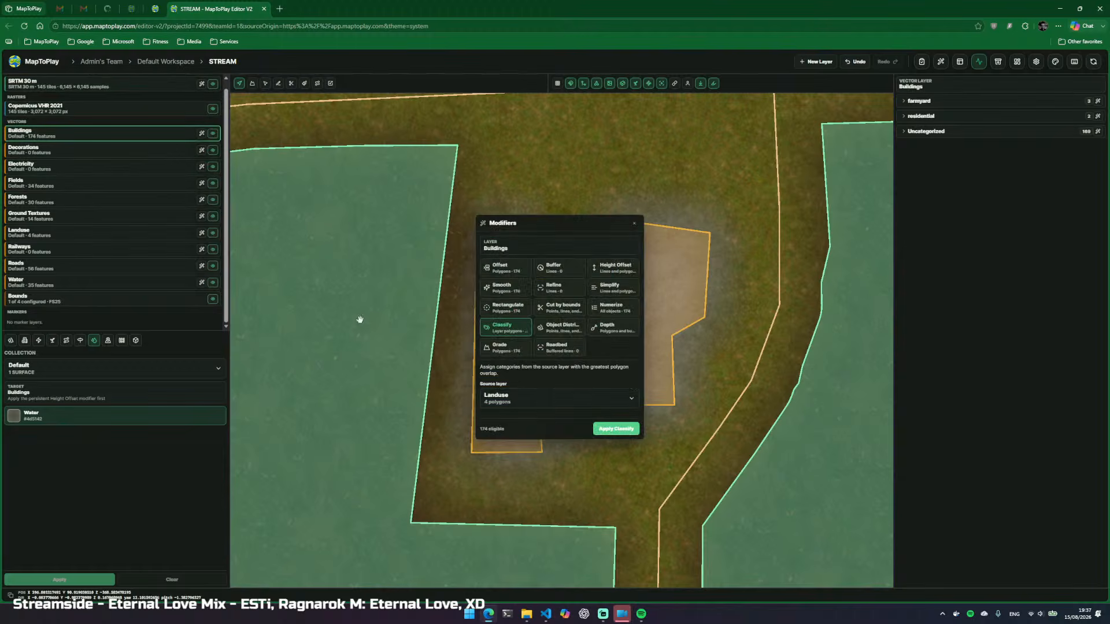
click(506, 307)
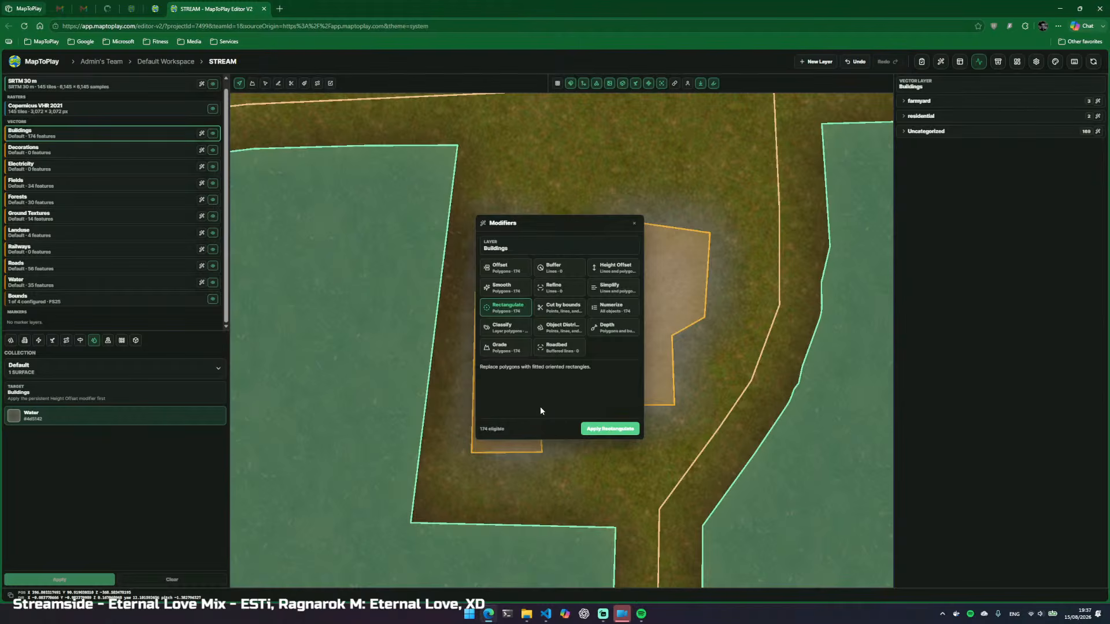
click(613, 432)
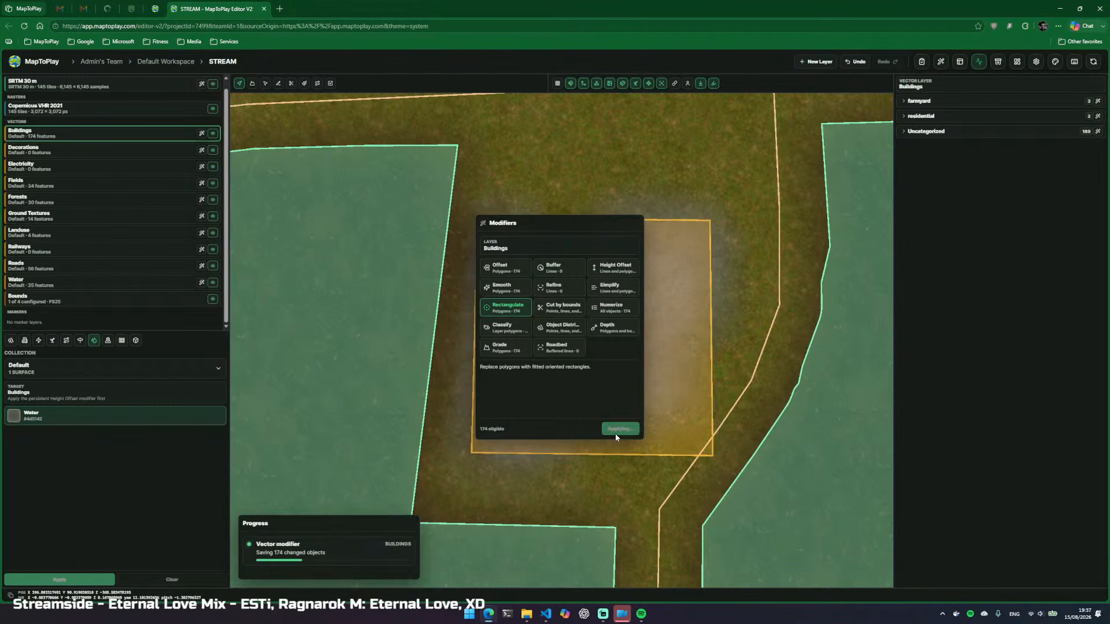
click(634, 223)
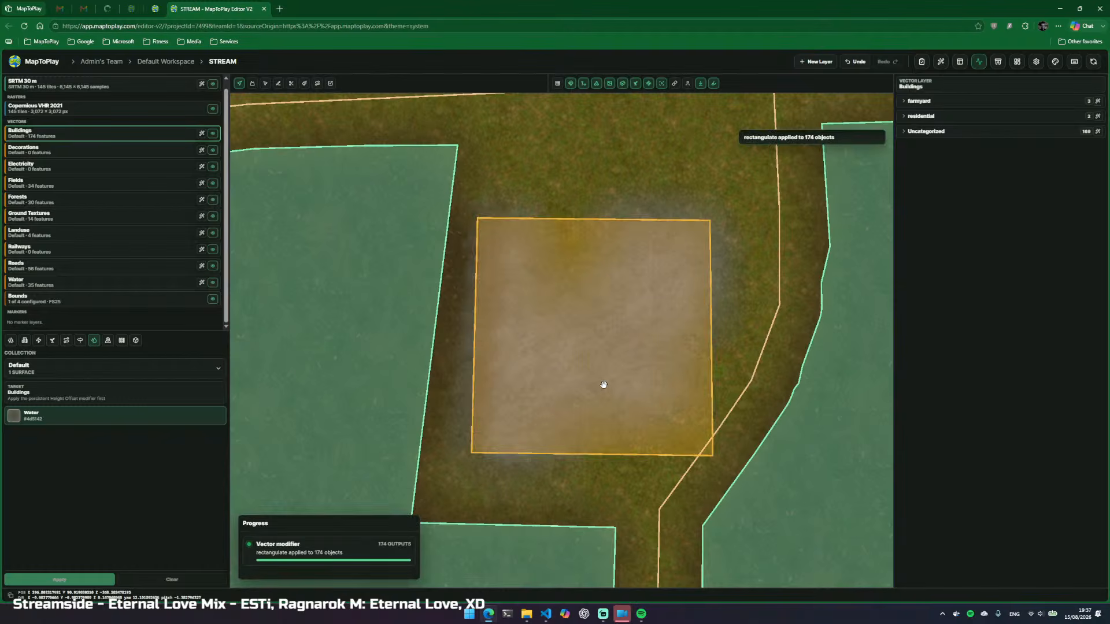
key(v)
click(658, 407)
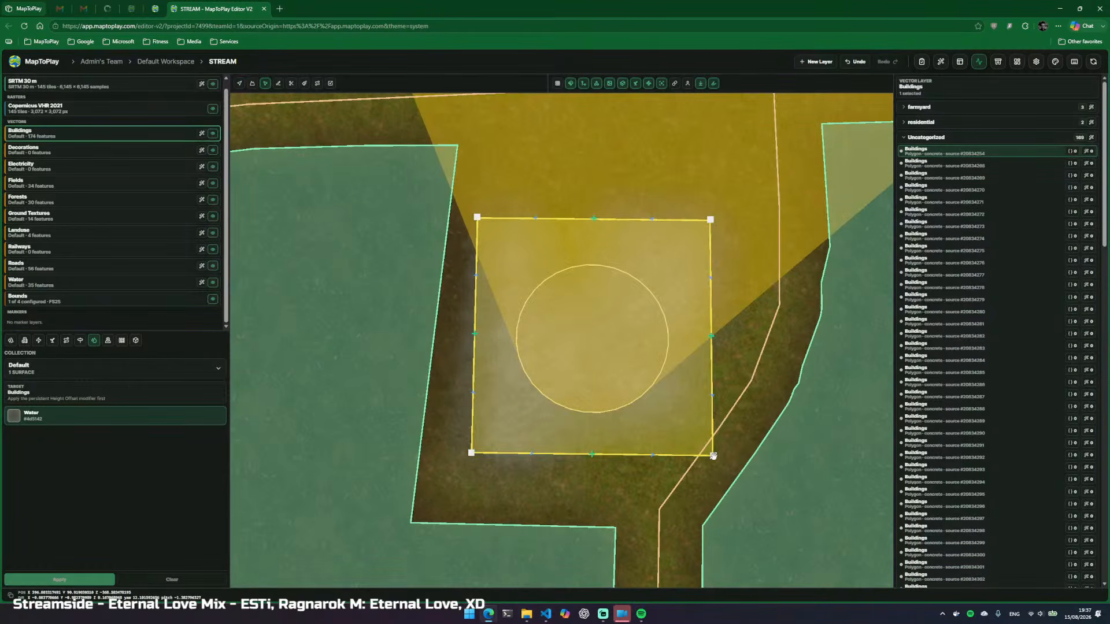
Try to move the building polygon's corner node that overlaps the road inward, and undo the node move
mouse_move(714, 455)
mouse_down()
mouse_move(692, 442)
mouse_move(707, 464)
mouse_up()
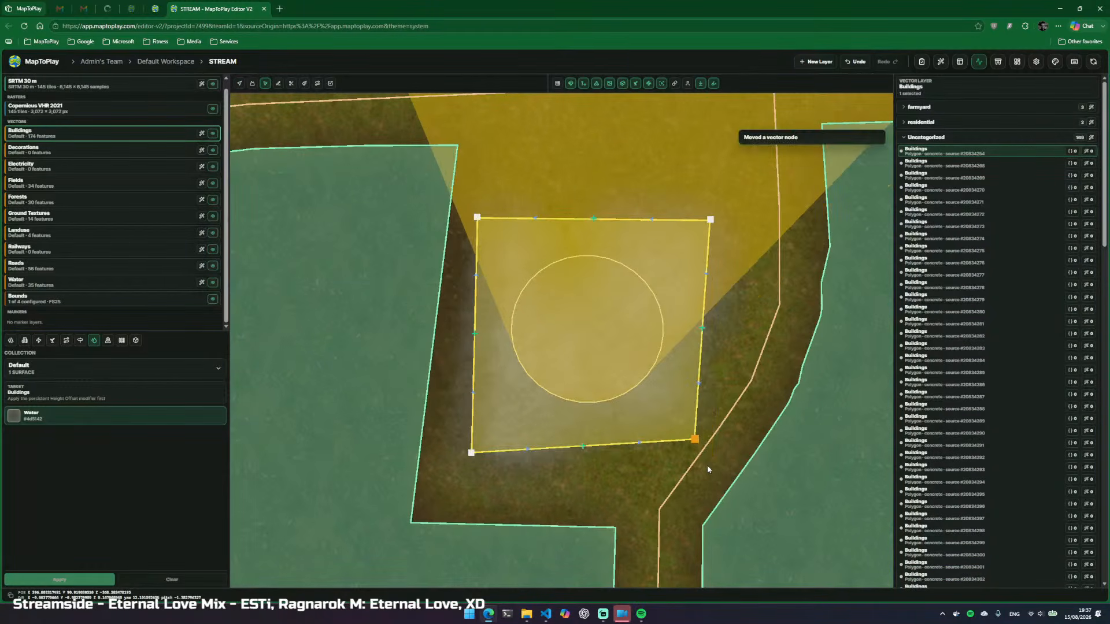
key(ctrl+z)
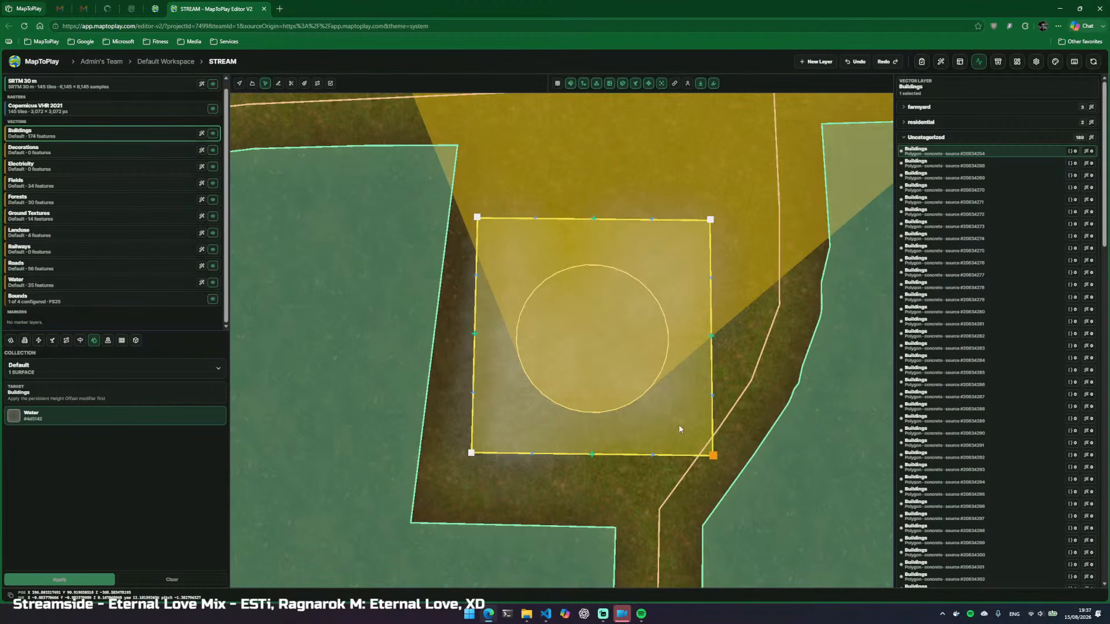
Shrink the selected building polygon proportionally with Transform in Resize mode so it clears the road, then deselect it and check its surroundings
click(332, 85)
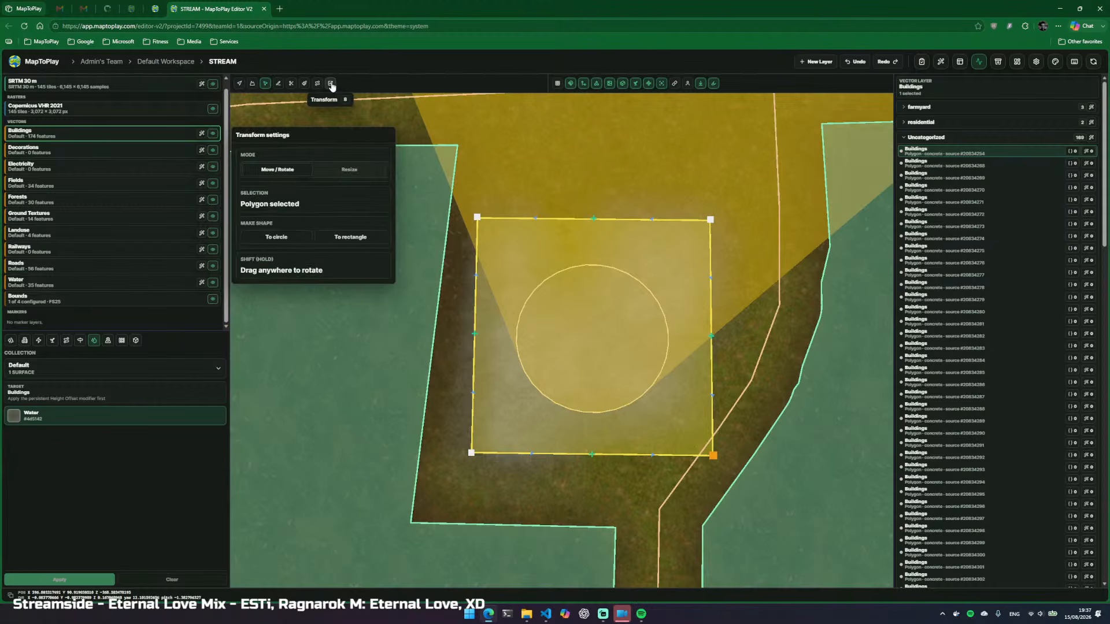
click(332, 85)
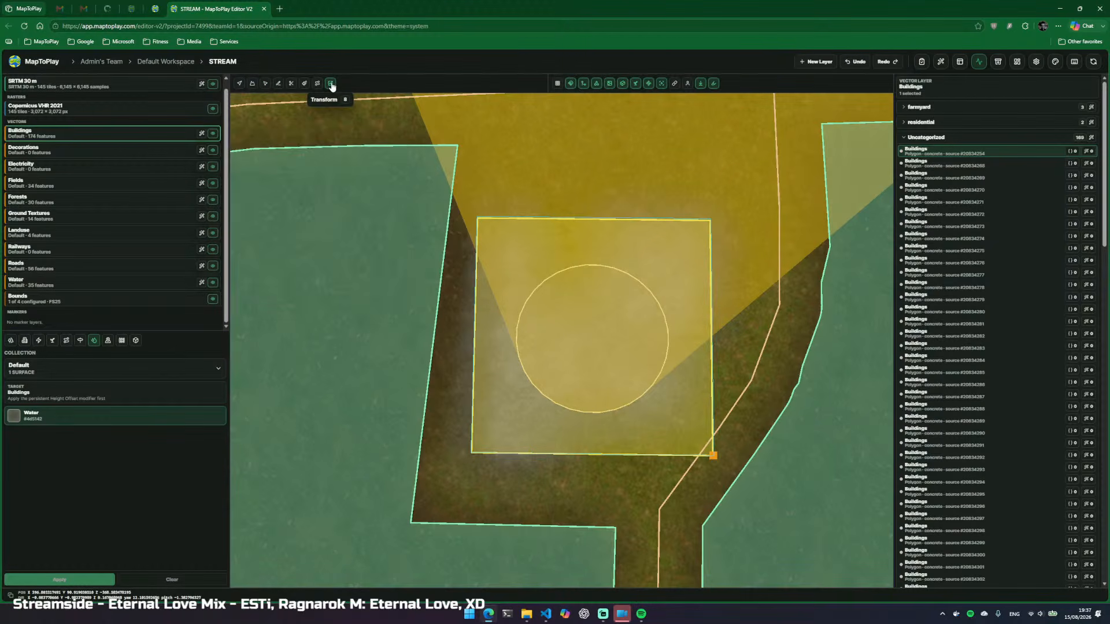
click(351, 169)
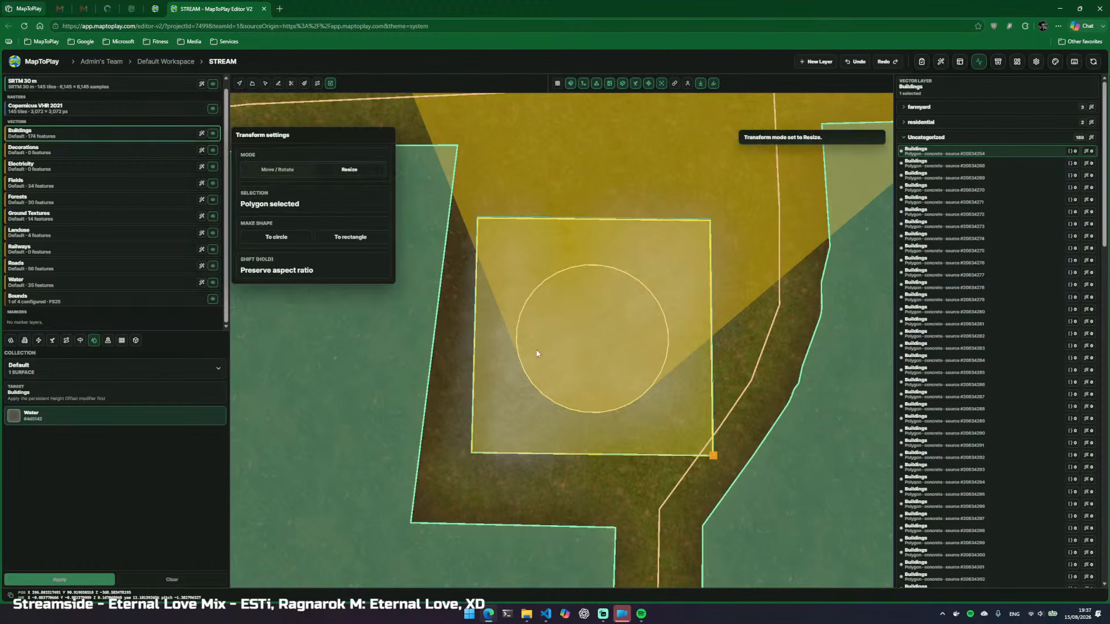
drag(715, 456, 654, 459)
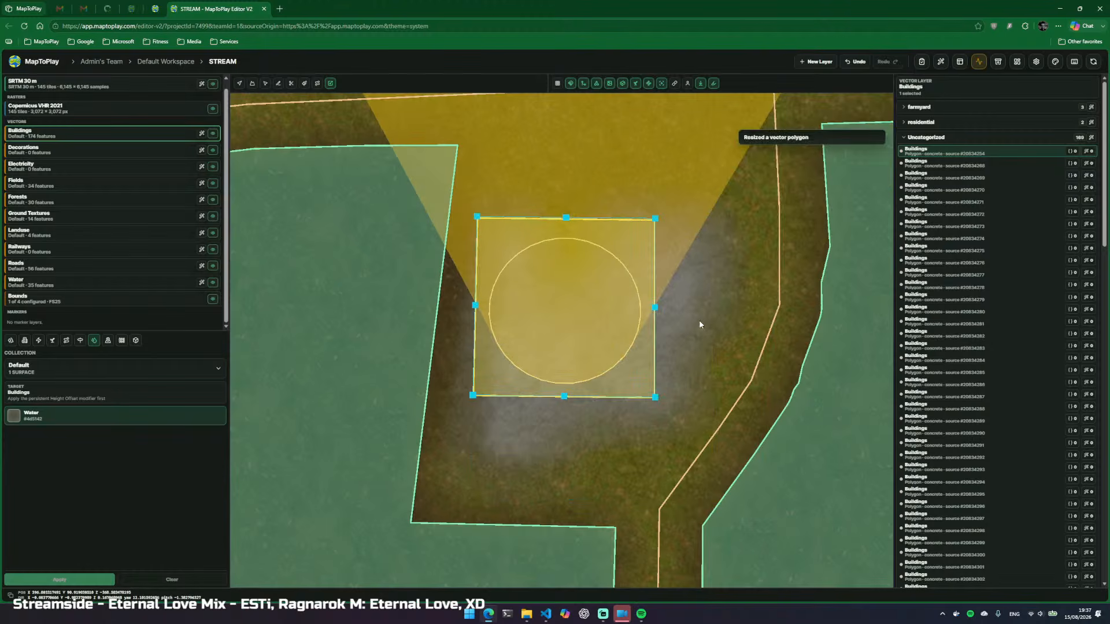
key(Escape)
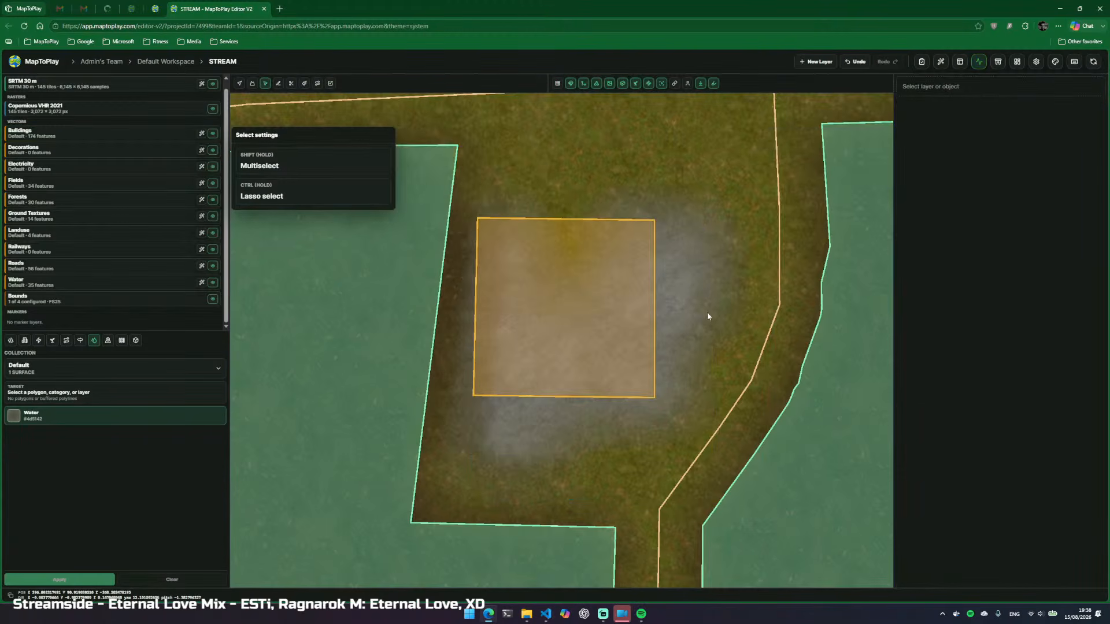
drag(707, 311, 810, 289)
drag(606, 230, 560, 292)
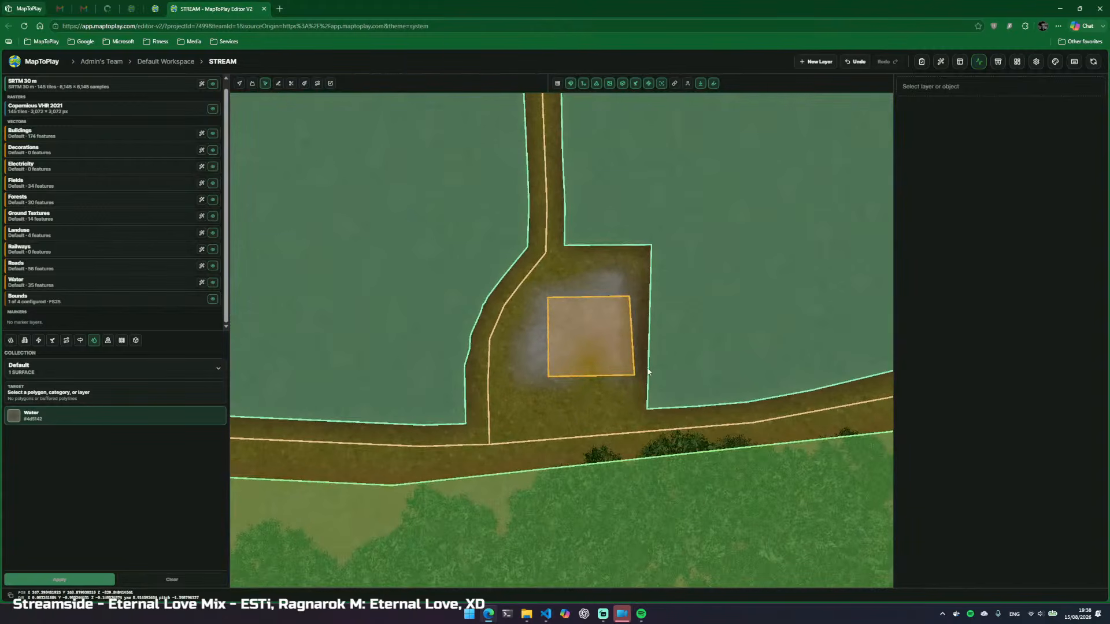
Hide the vector features and examine the resized building's plot between the fields from ground level in first person
mouse_move(571, 356)
mouse_down()
mouse_move(606, 353)
mouse_move(623, 309)
mouse_move(571, 356)
mouse_up()
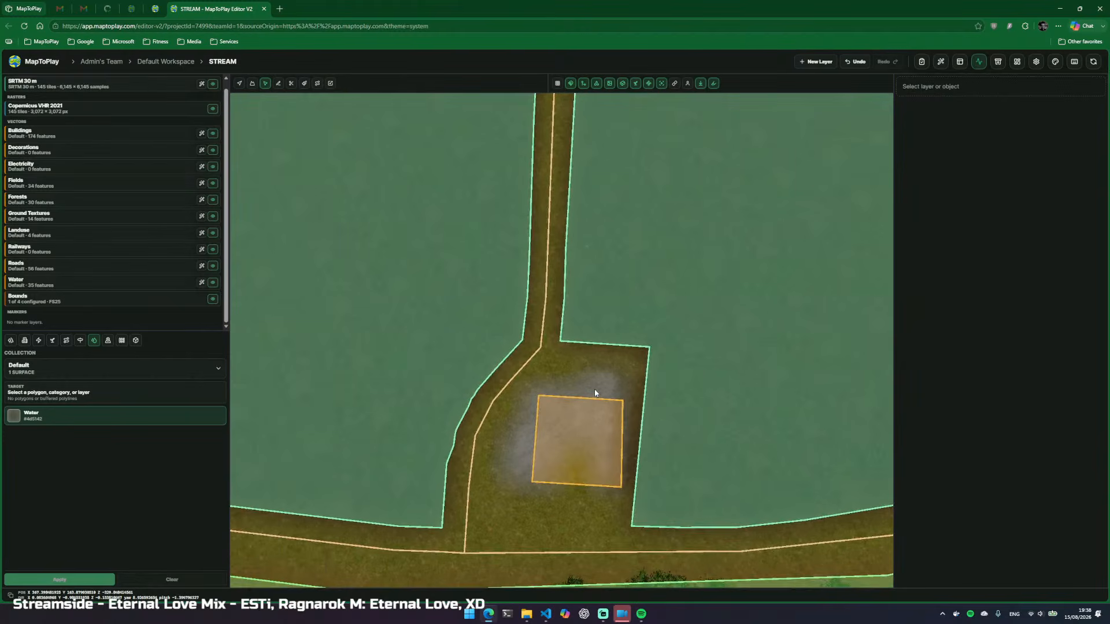
drag(486, 305, 370, 255)
key(w)
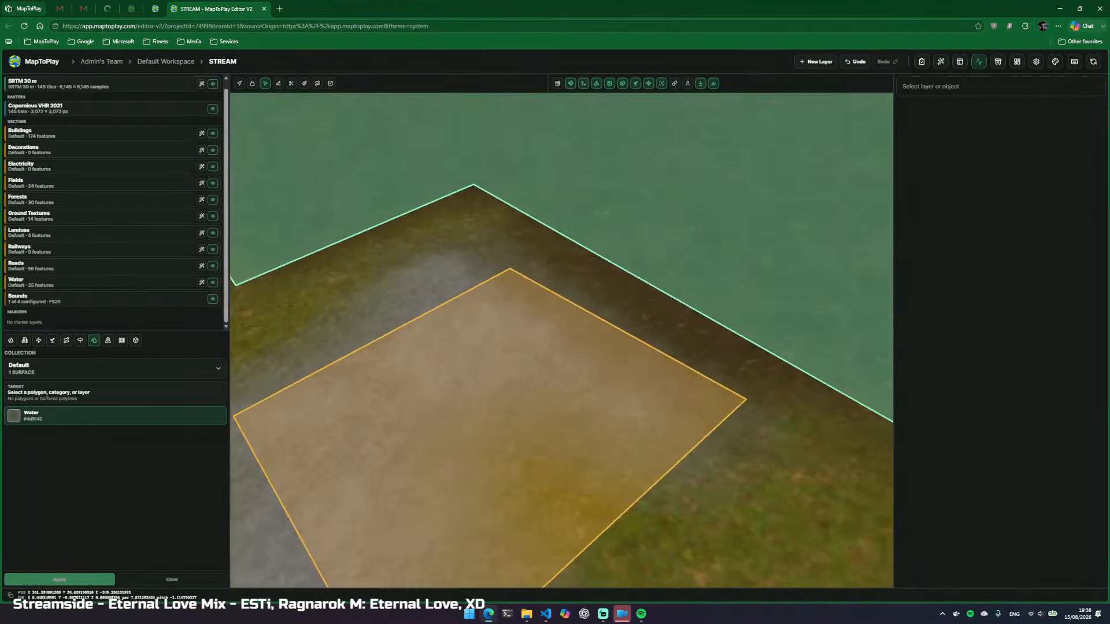
key(f)
drag(611, 255, 694, 96)
key(a)
key(v)
drag(601, 340, 522, 339)
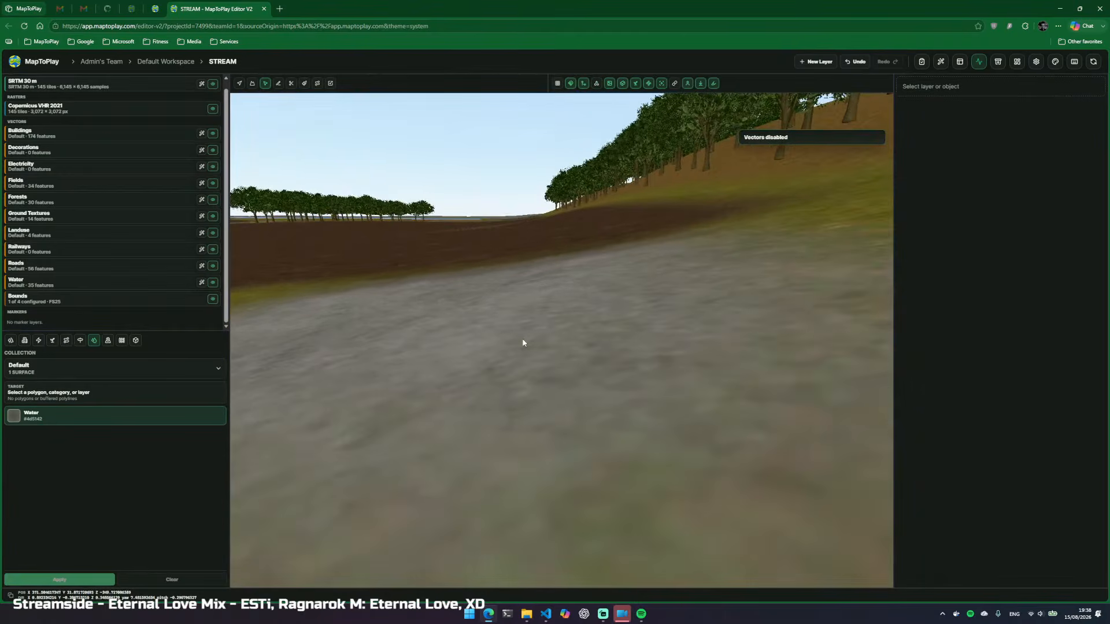
Grade the Buildings layer's polygons with Median height mode and a 2 m edge blend, and inspect the flattened plot from ground level
click(202, 133)
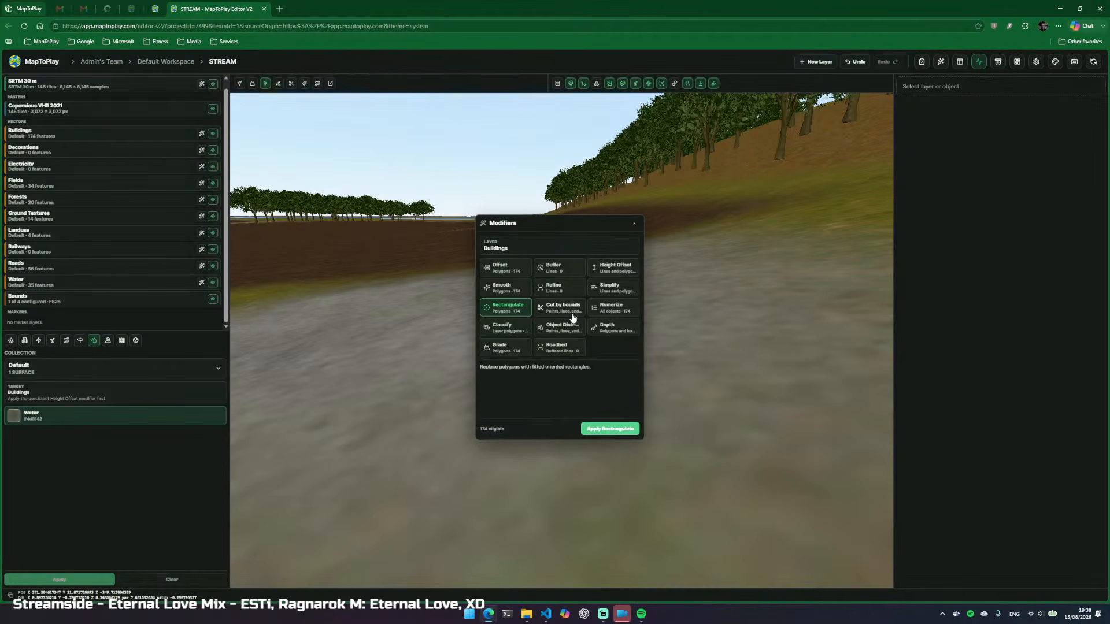
click(509, 348)
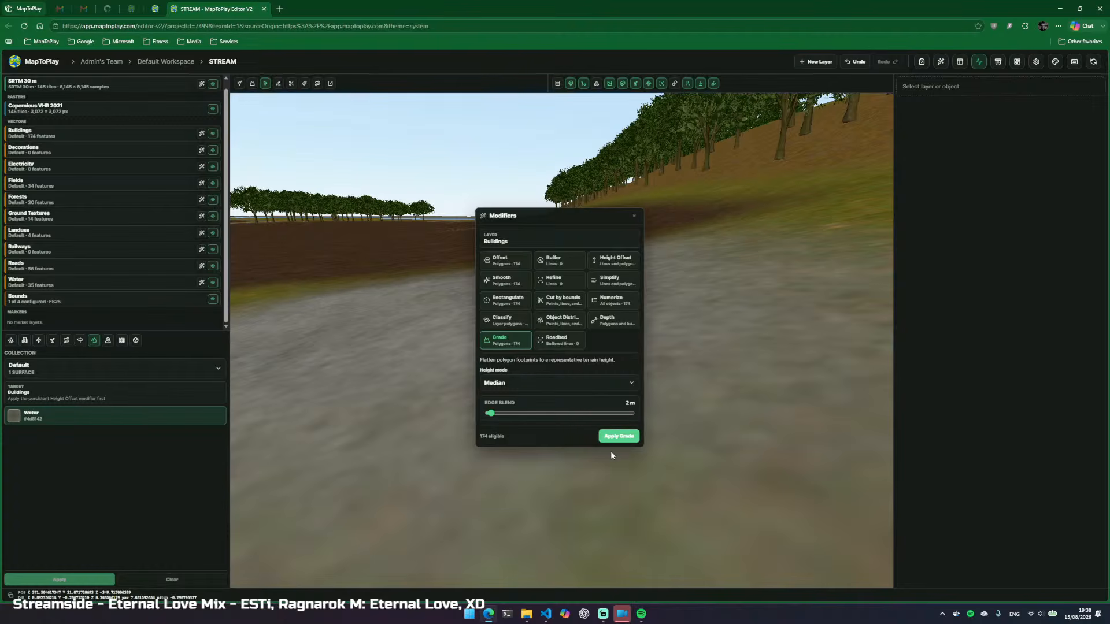
click(620, 438)
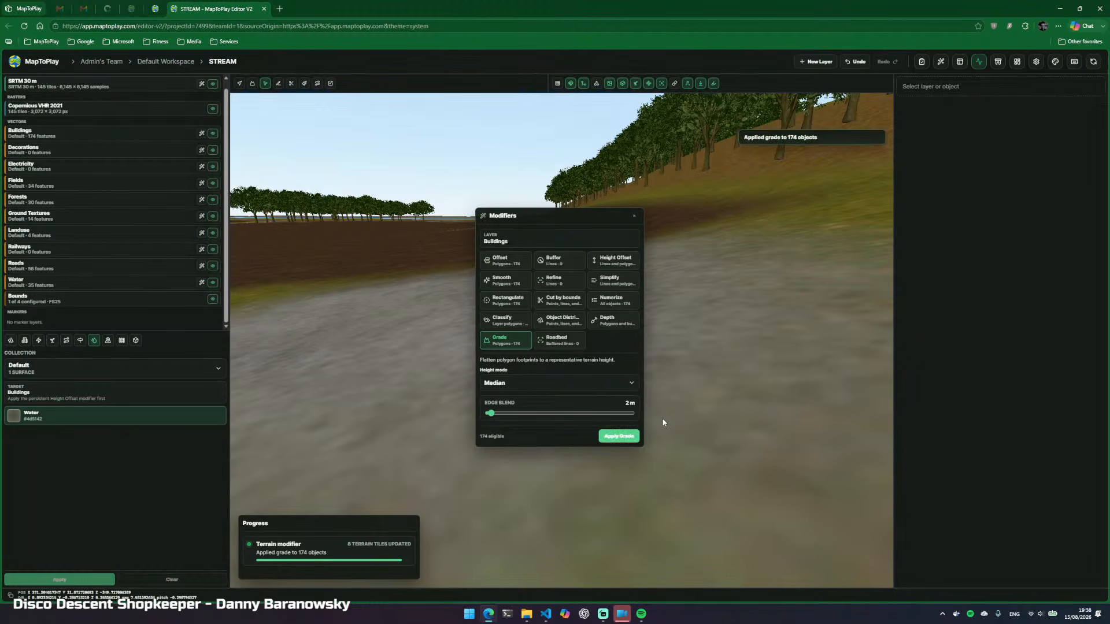
click(634, 216)
key(w)
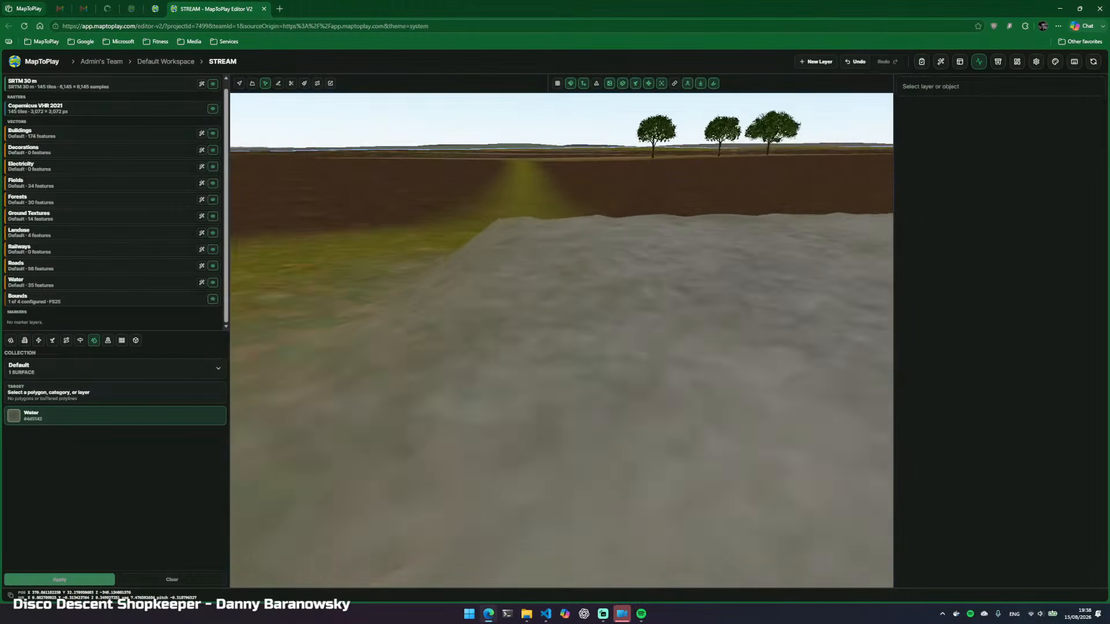
key(w)
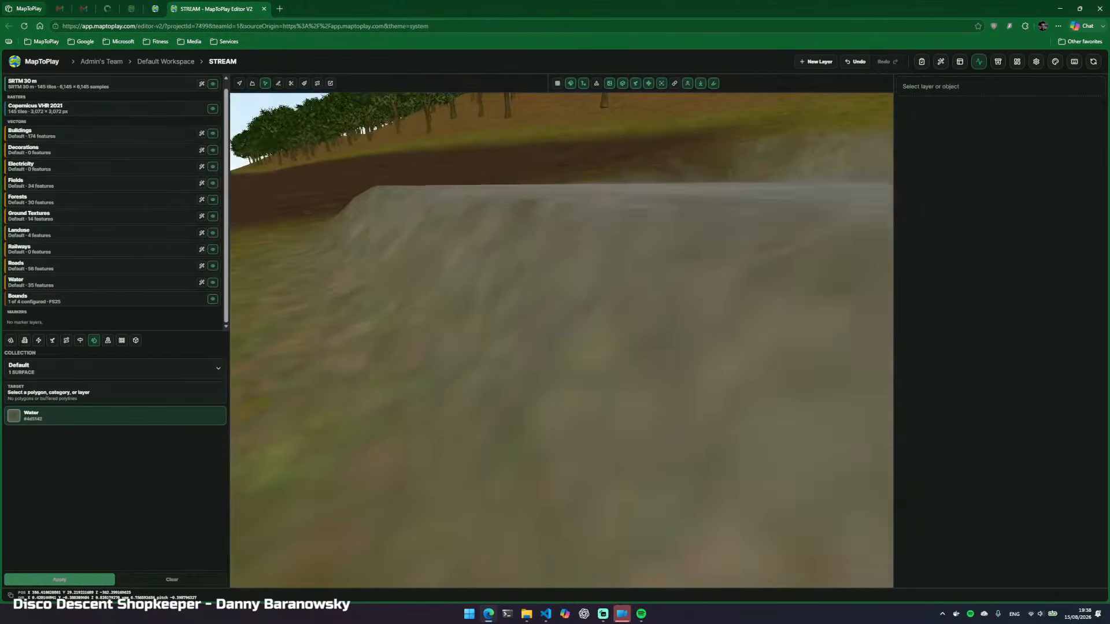
key(d)
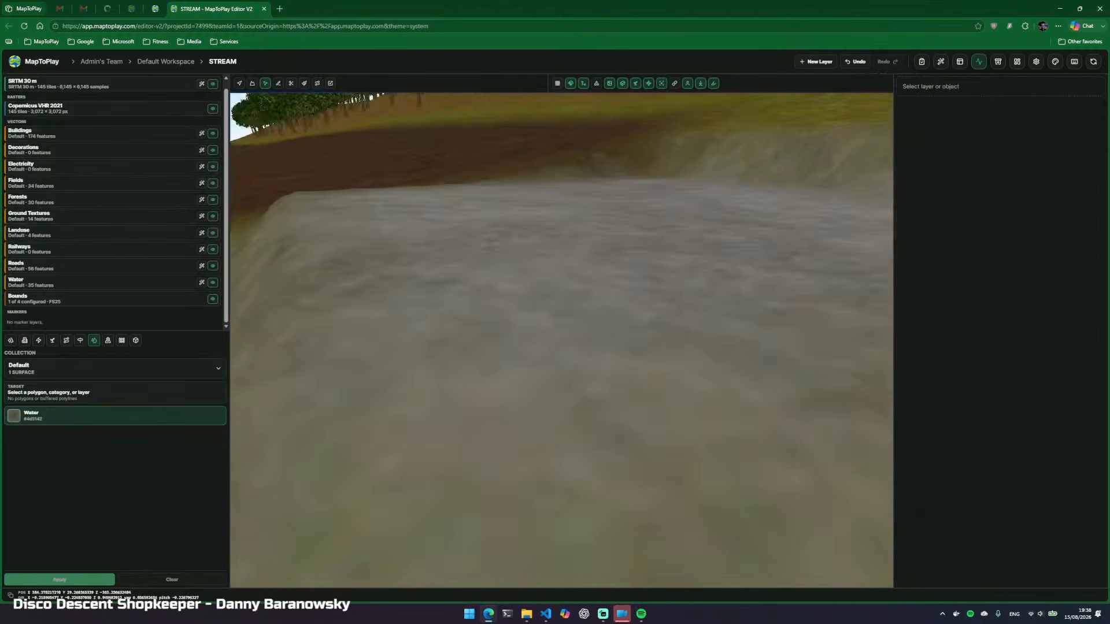
key(s)
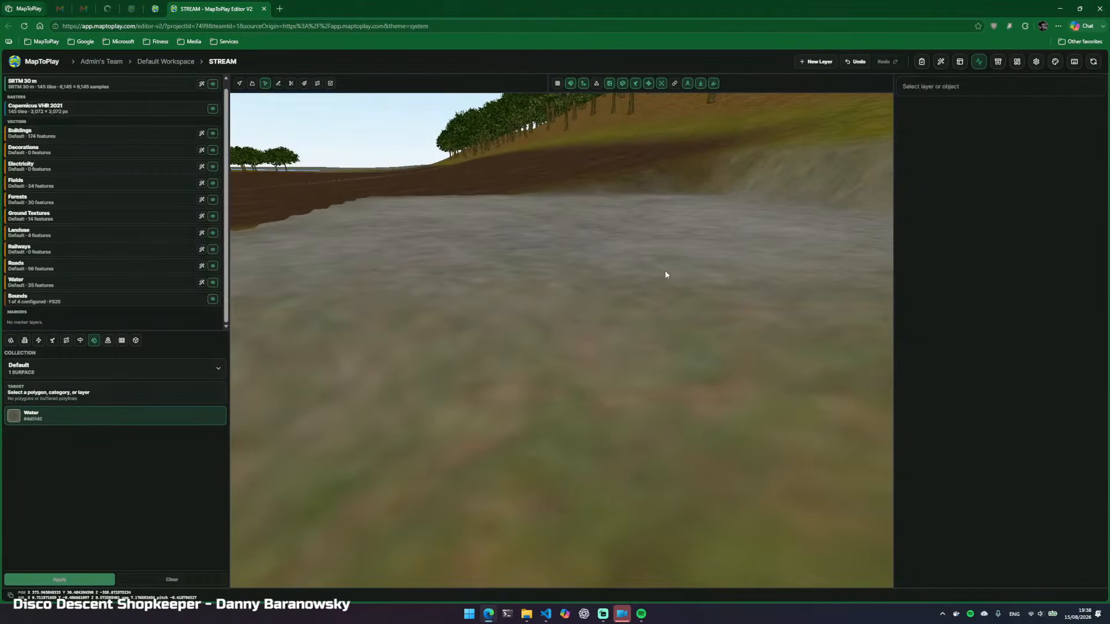
key(f)
key(s)
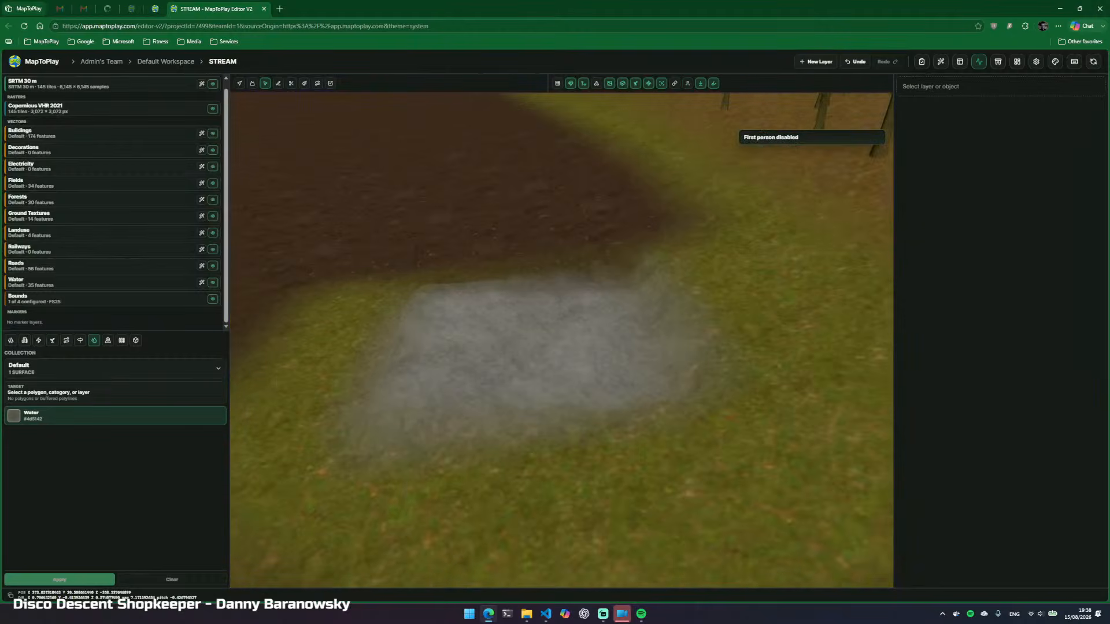
Collapse the Buildings layer's Uncategorized group and make the whole layer the target for placing building models
click(49, 136)
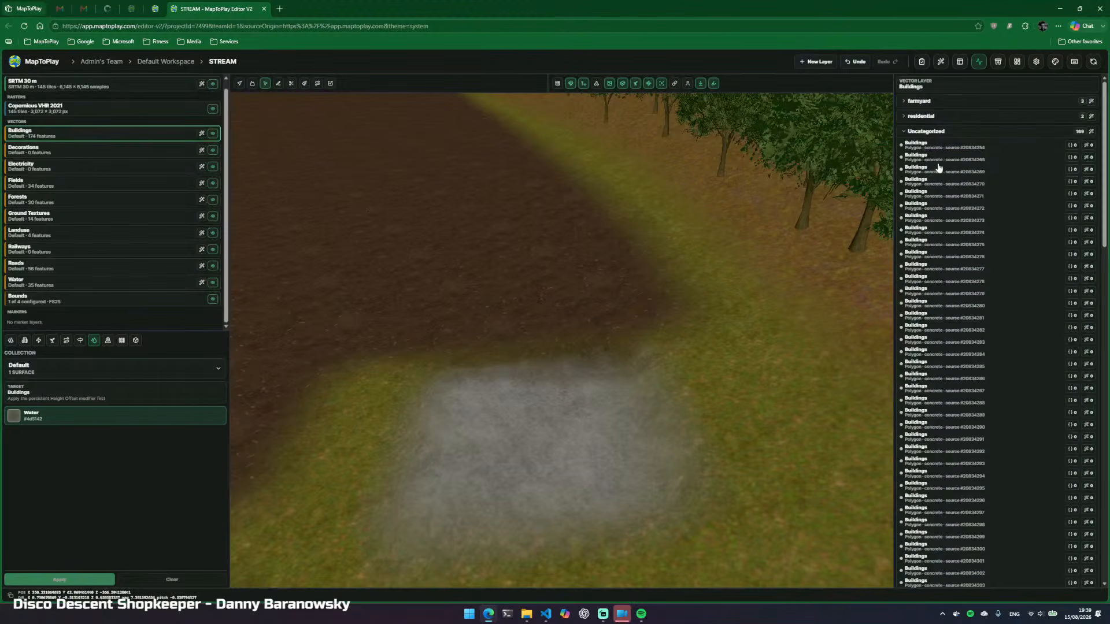
click(904, 133)
click(60, 136)
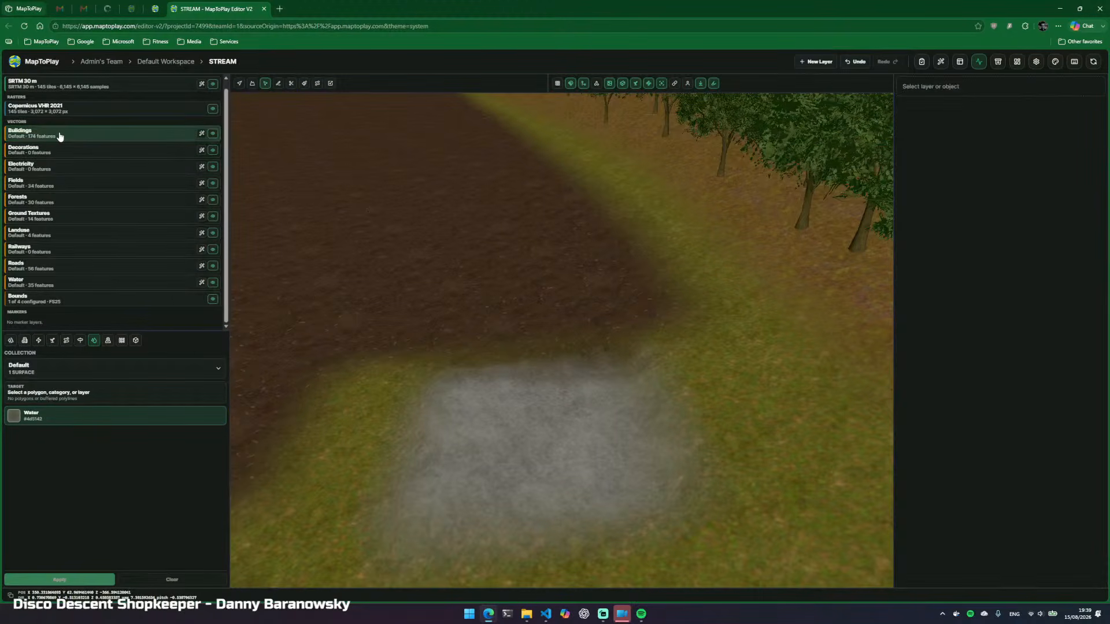
click(60, 136)
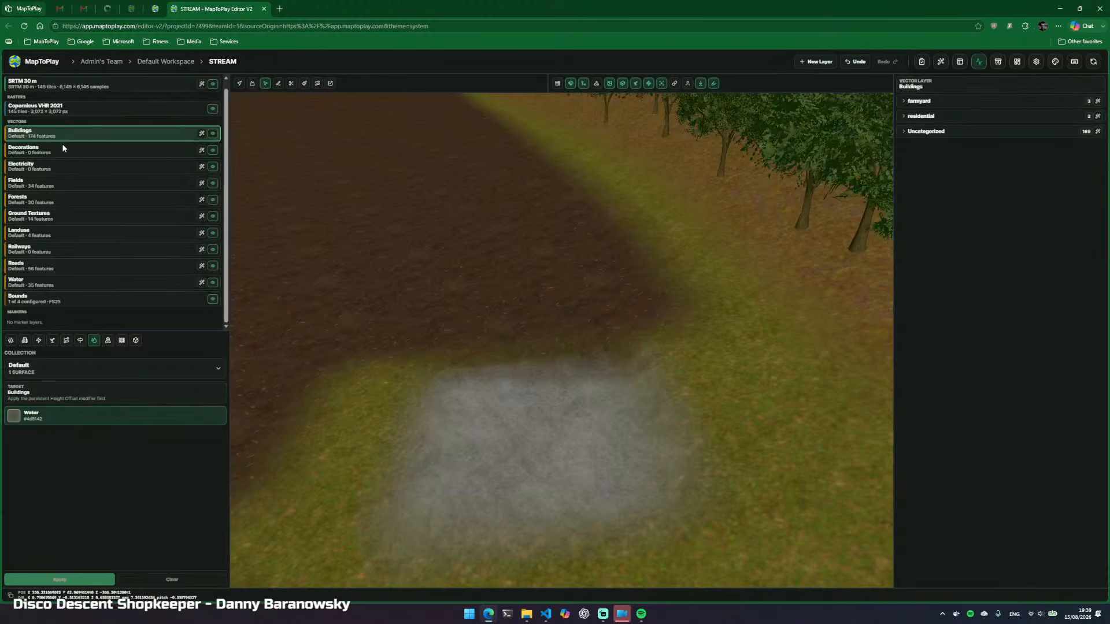
click(25, 341)
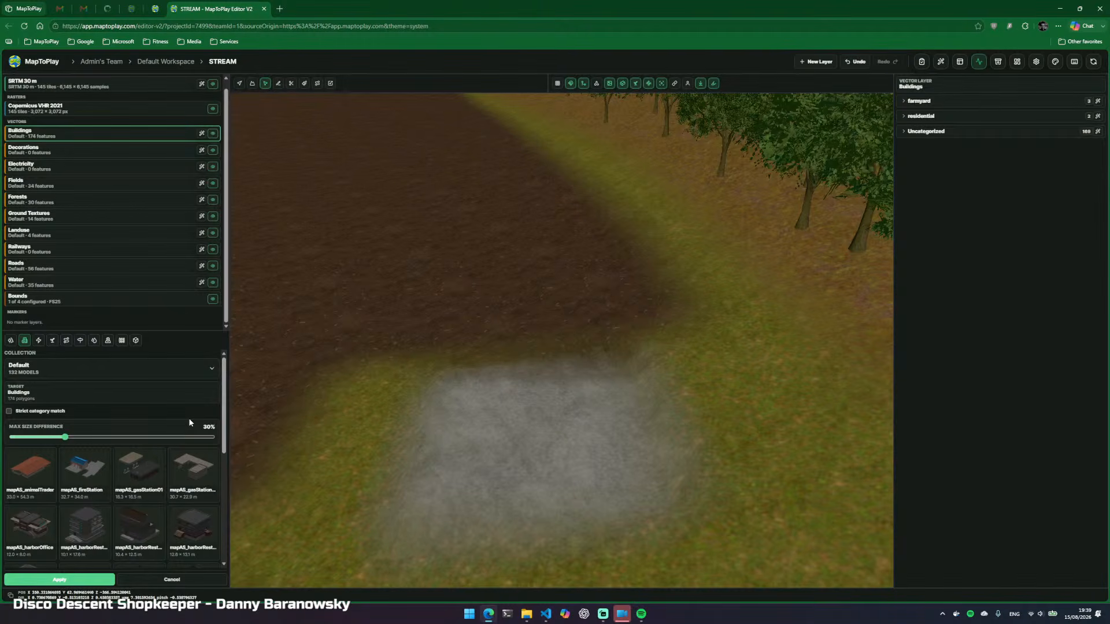
Show the vector features and assign the mapUS water tower model to the building polygon on the graded plot
key(v)
click(527, 442)
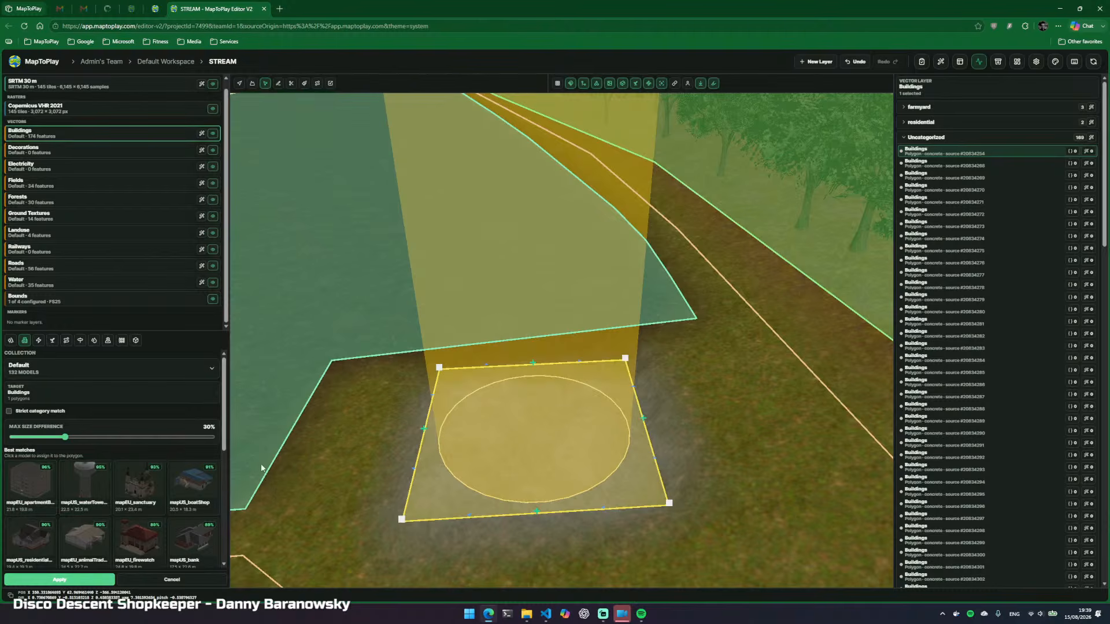
click(87, 493)
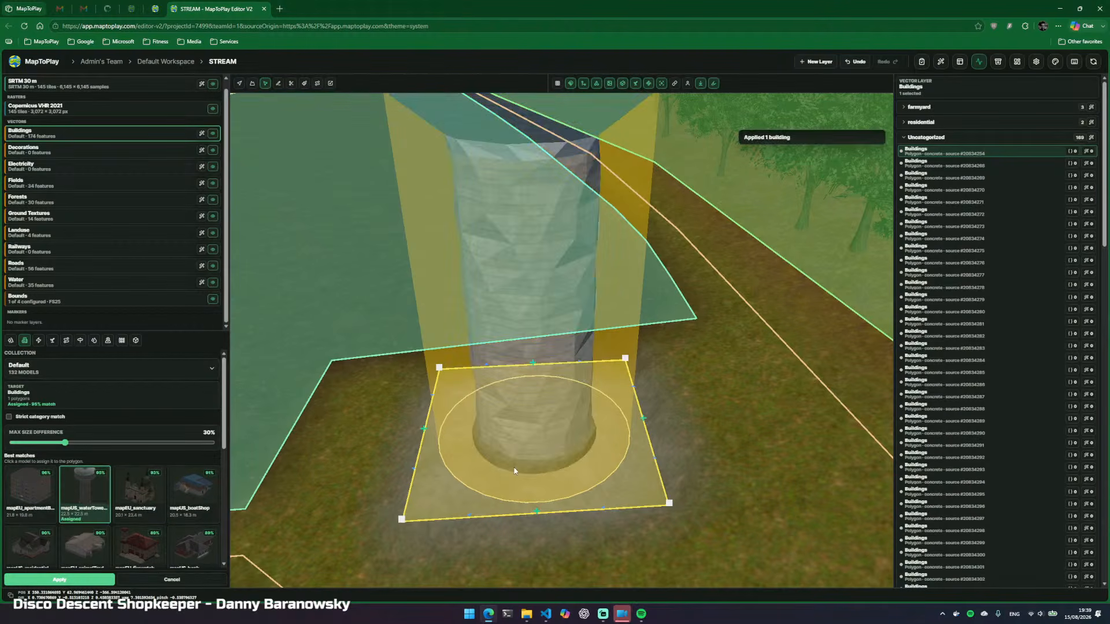
Hide the vector features and the selection highlight, and examine the placed water tower from several sides
drag(515, 471, 347, 323)
key(d)
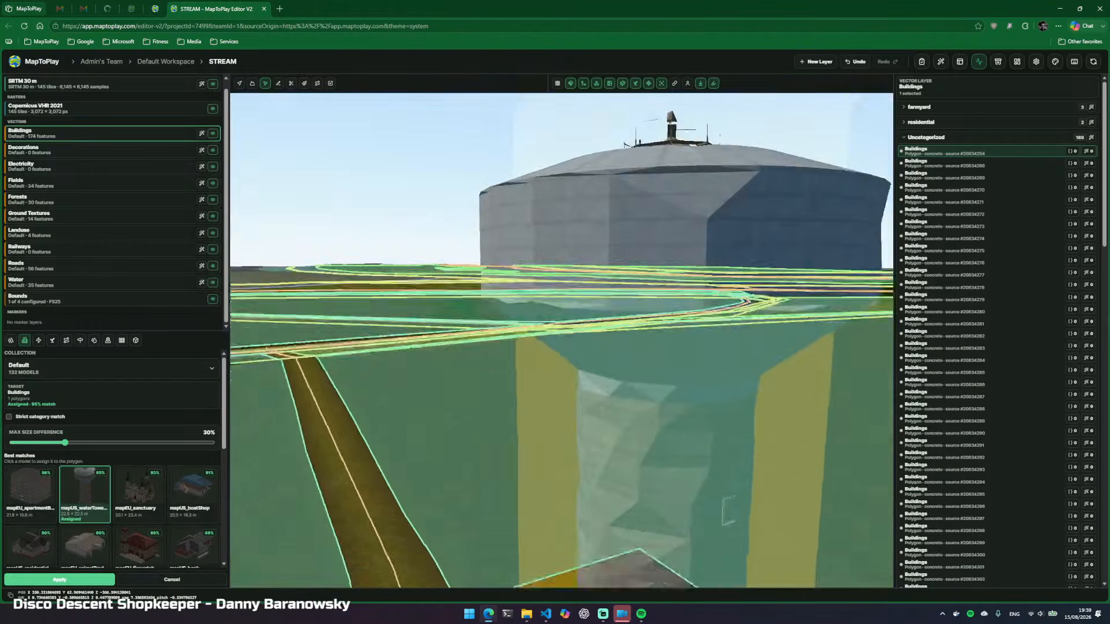
drag(601, 324, 624, 445)
key(v)
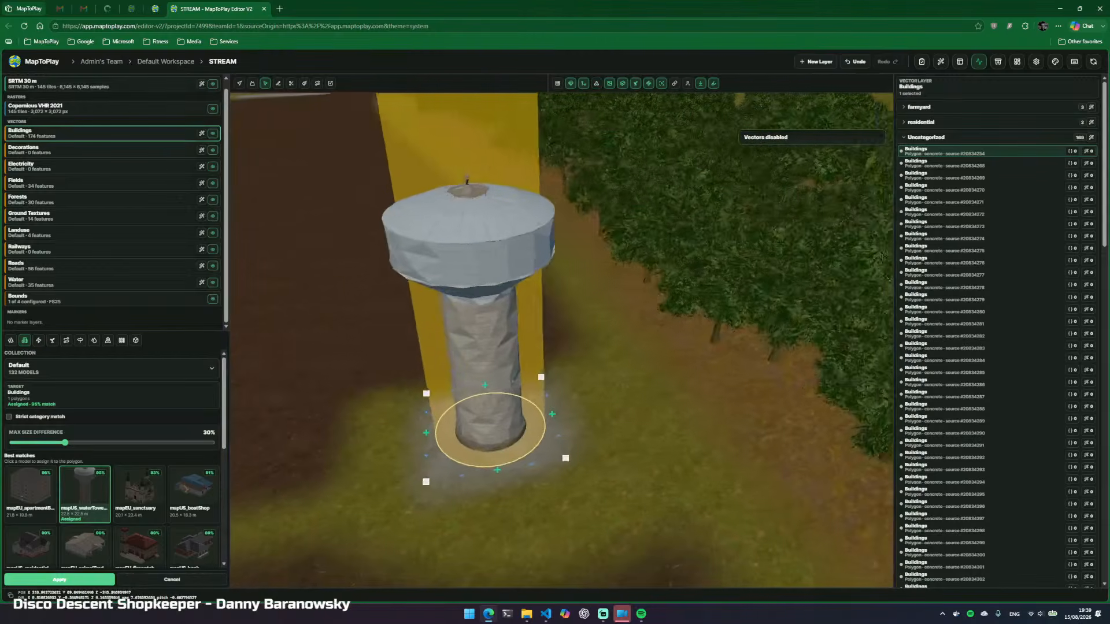
drag(758, 256, 724, 253)
click(715, 85)
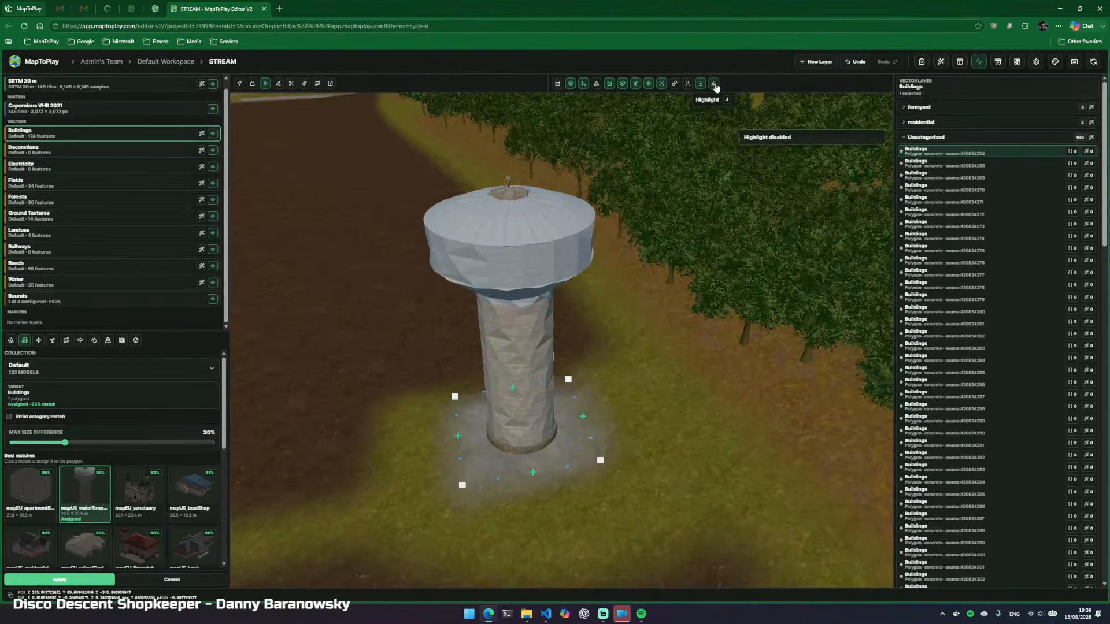
key(a)
drag(705, 197, 284, 226)
key(d)
key(w)
key(s)
Remove the water tower from the building polygon, show the vector features again, and check the empty plot from above
click(172, 580)
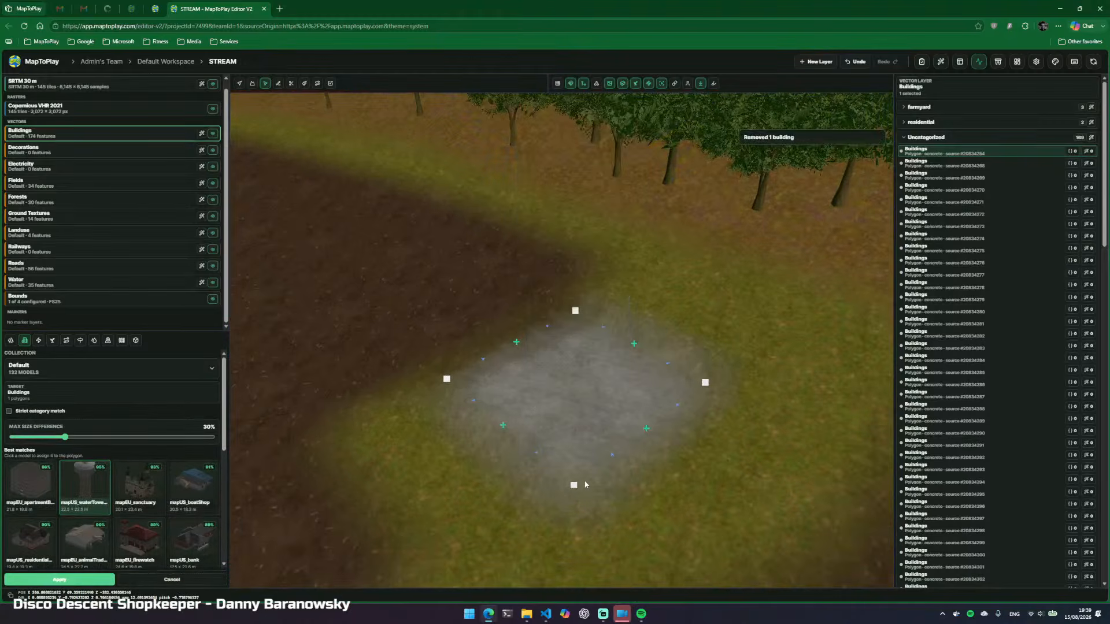
key(v)
key(d)
drag(615, 519, 579, 548)
key(w)
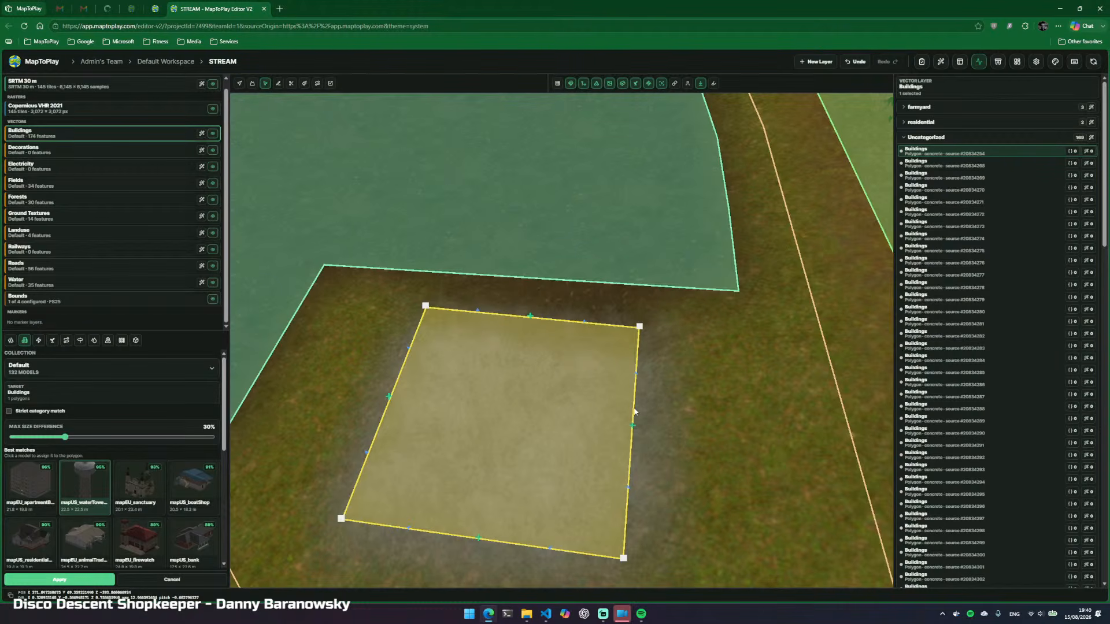
drag(651, 375, 597, 369)
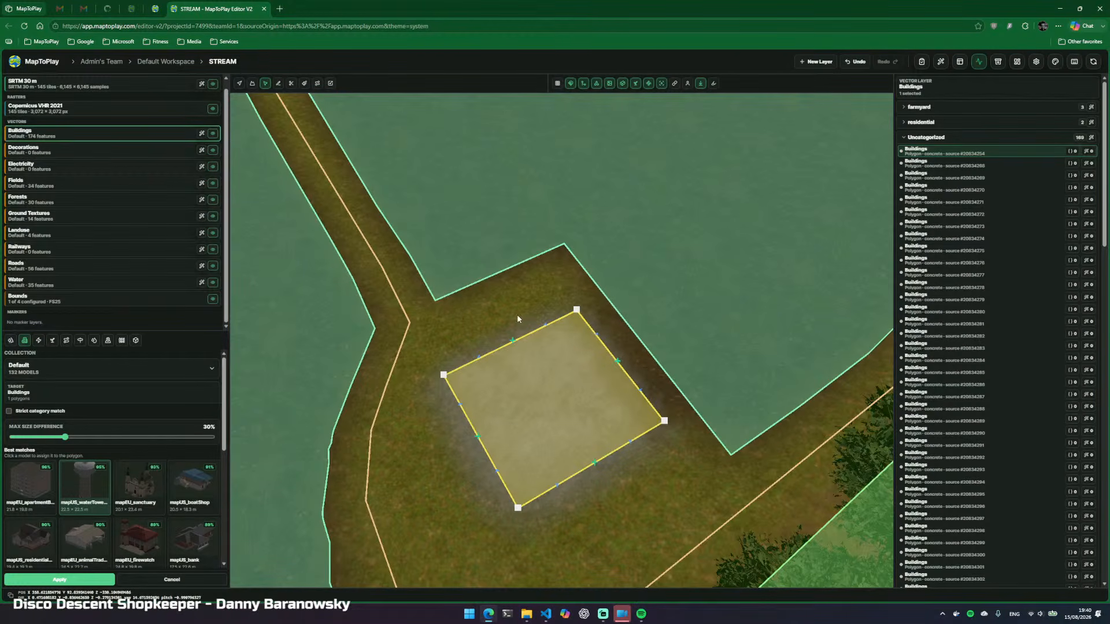
drag(517, 319, 383, 316)
key(d)
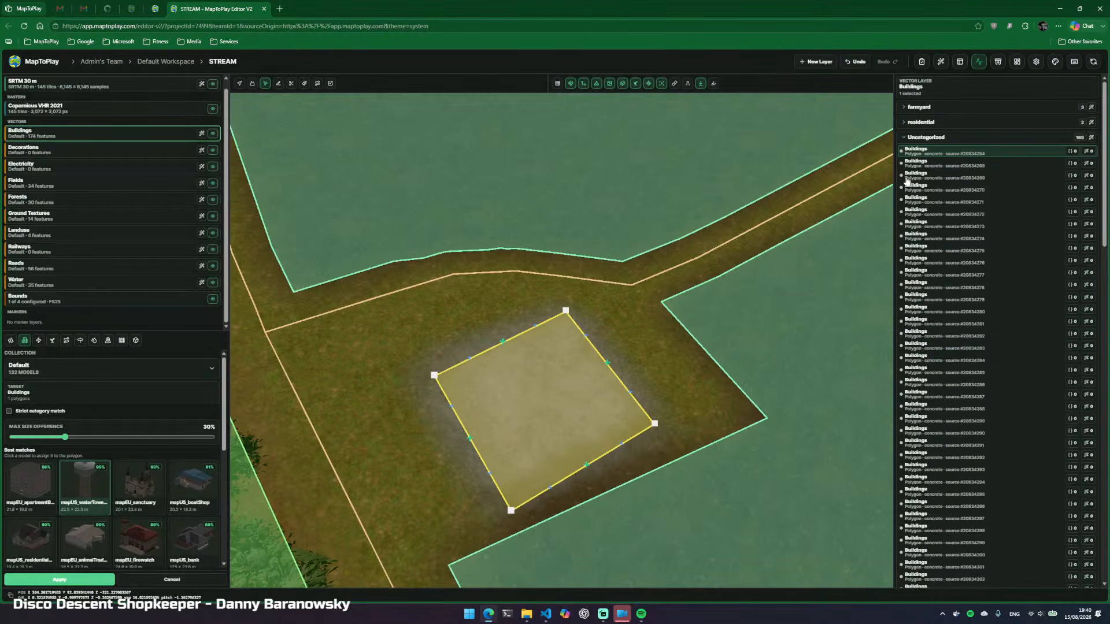
Place matching models on all Buildings layer polygons with a 30% maximum size difference and strict category matching off
click(908, 139)
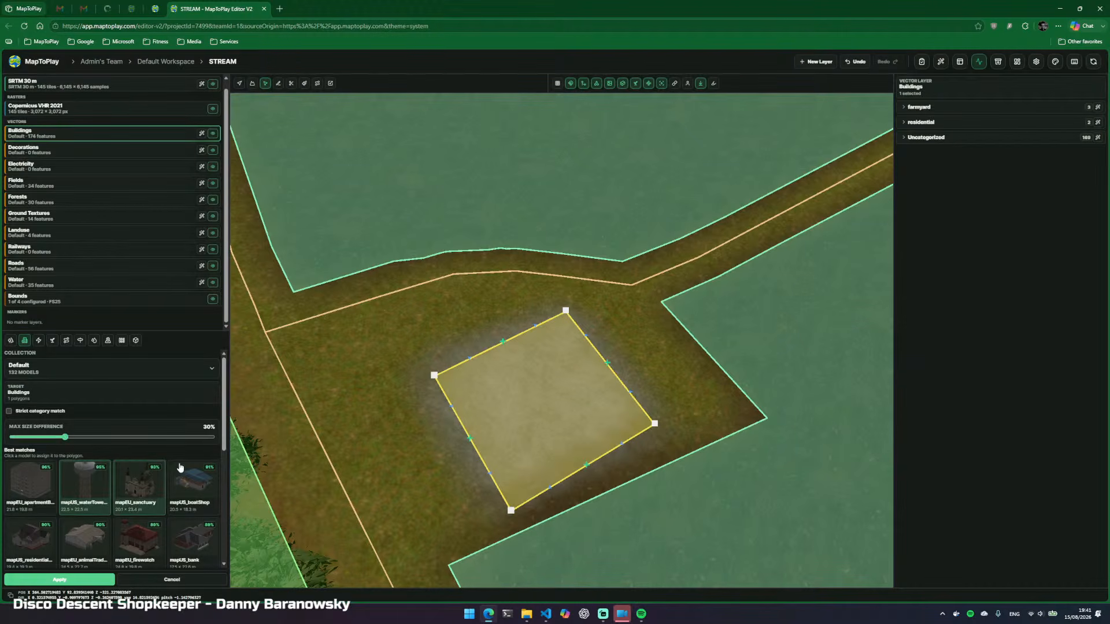
key(d)
drag(373, 399, 249, 384)
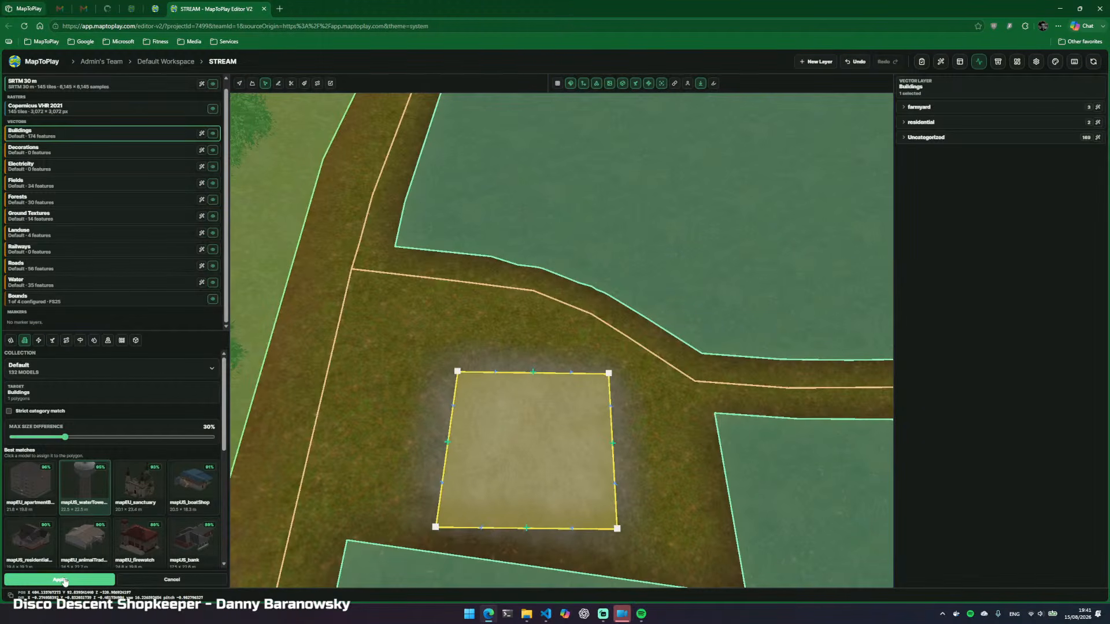
click(426, 384)
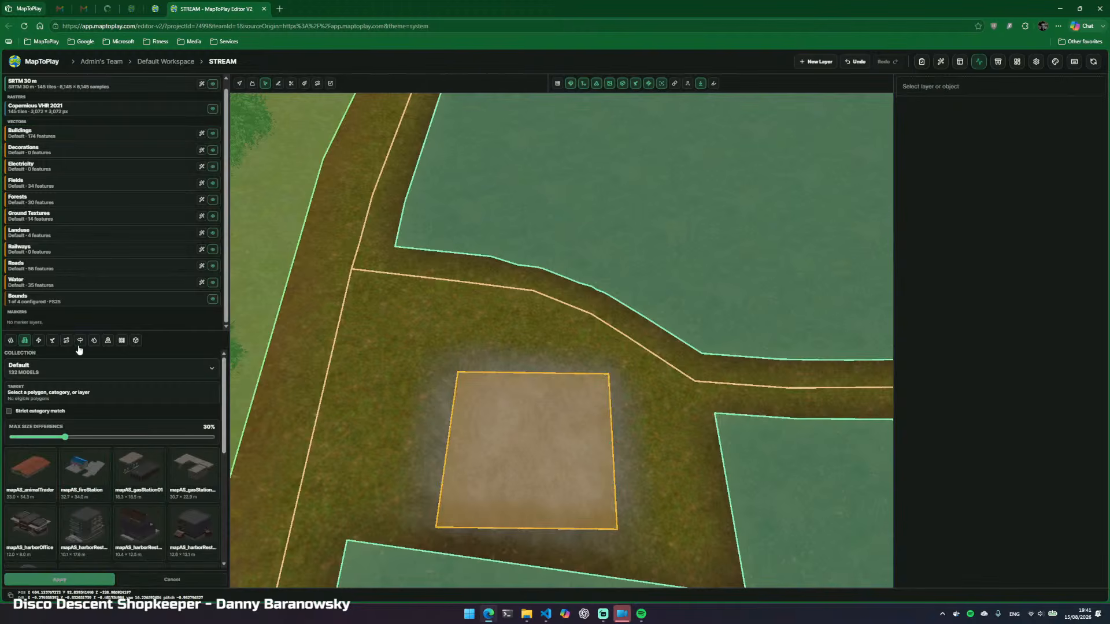
click(23, 133)
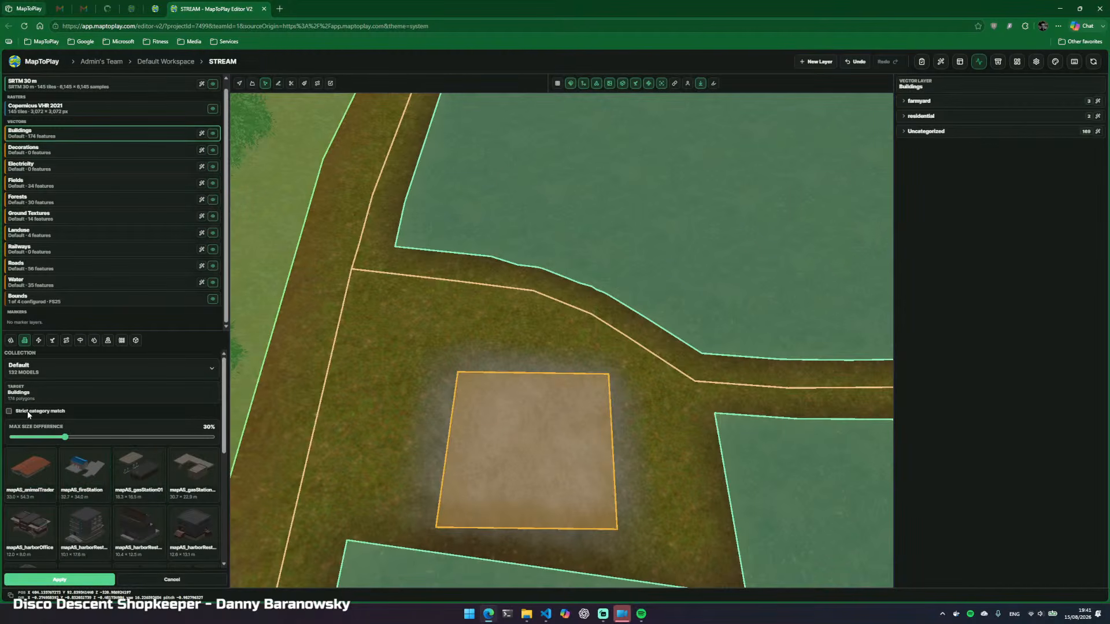
click(67, 581)
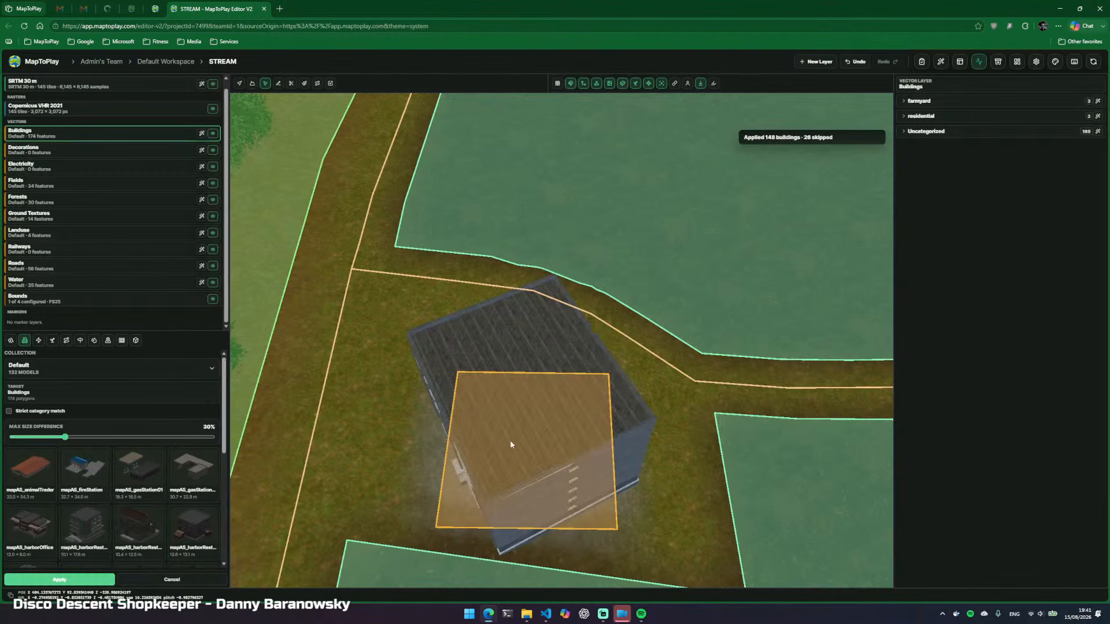
Rotate the apartment building on the graded plot to line up with its polygon, nudge it into place, and deselect it
drag(510, 444, 503, 366)
drag(611, 197, 580, 290)
click(591, 281)
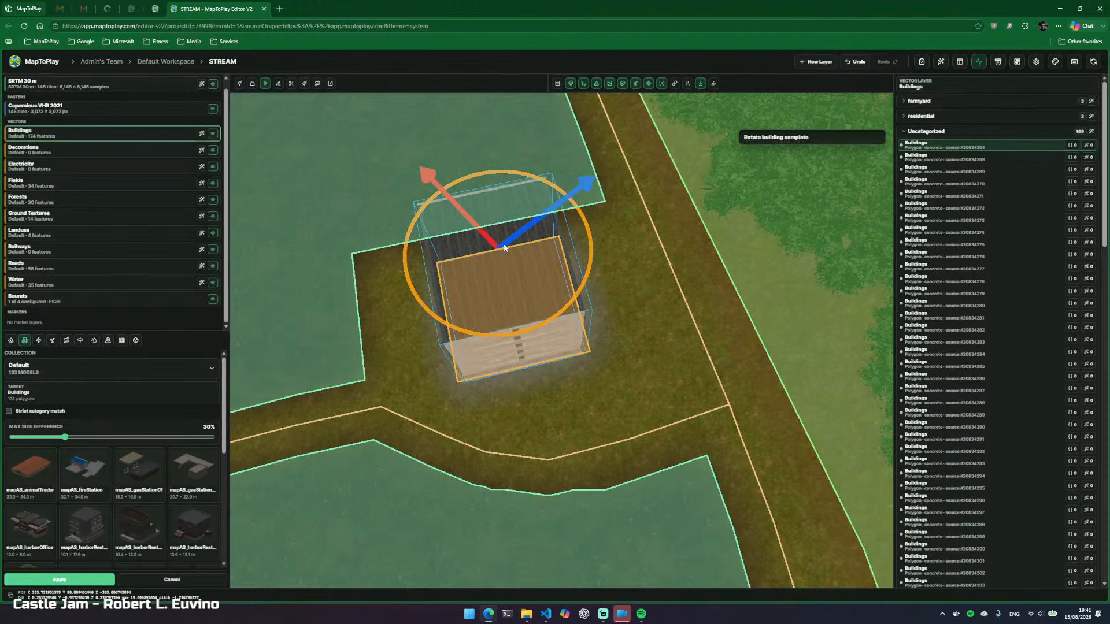
drag(504, 244, 511, 243)
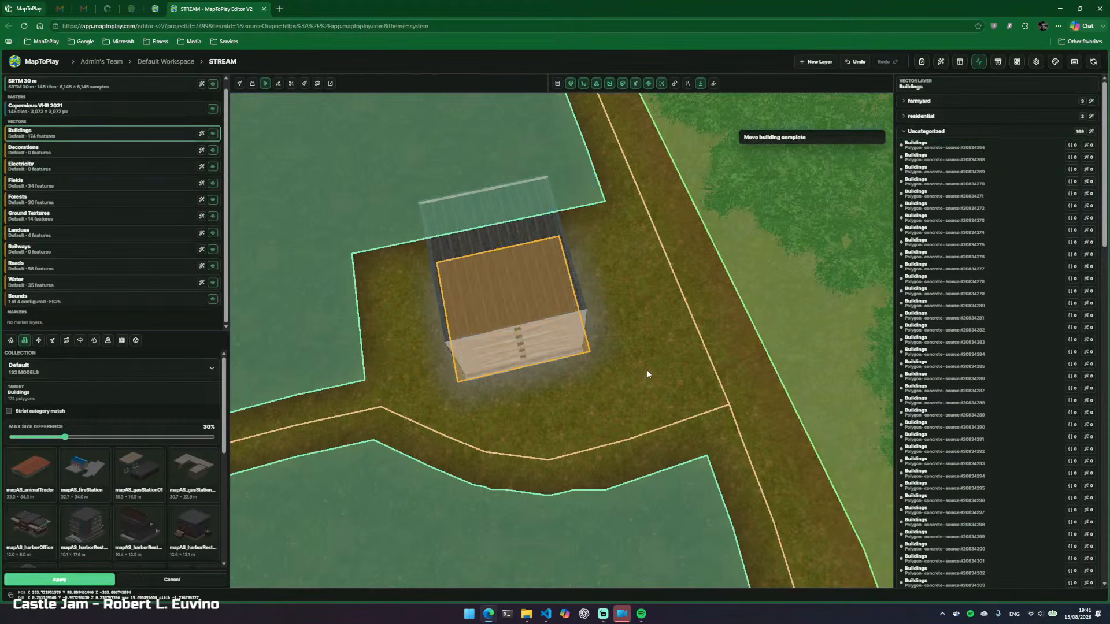
key(Escape)
Hide the vector features and inspect the aligned apartment building from ground level and from above
drag(649, 375, 720, 305)
key(v)
key(w)
key(s)
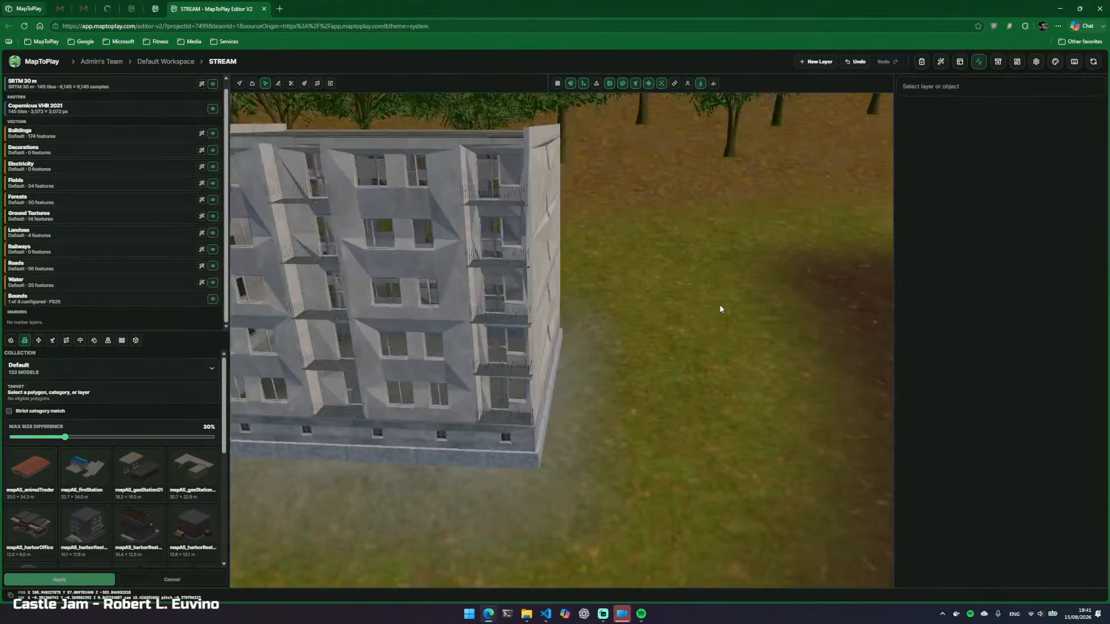
key(f)
click(760, 314)
key(f)
key(w)
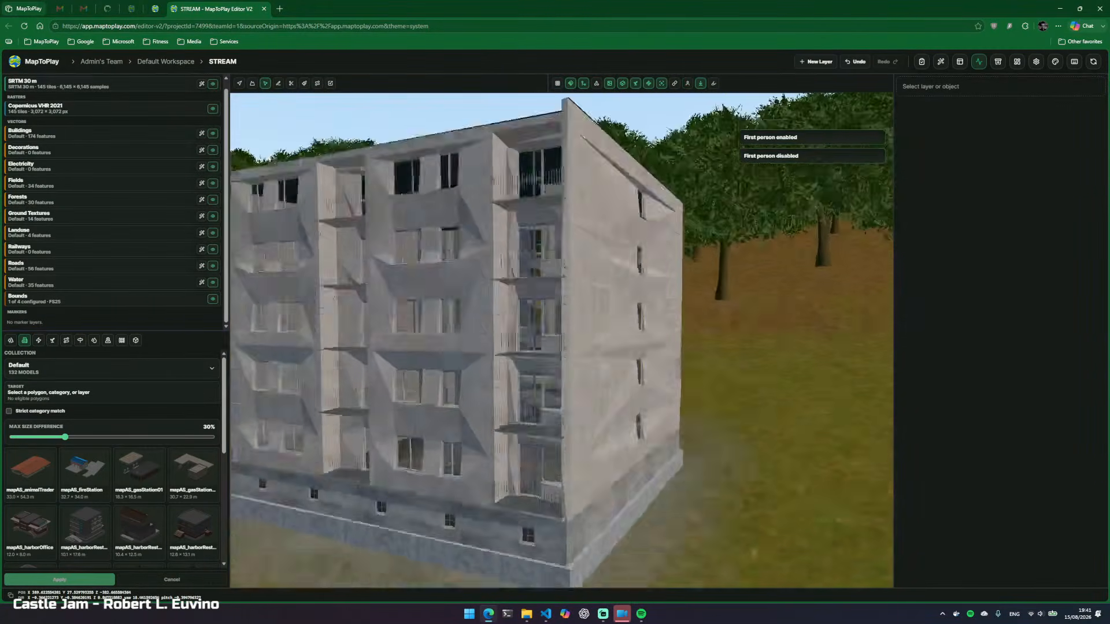
key(e)
key(d)
drag(633, 378, 633, 377)
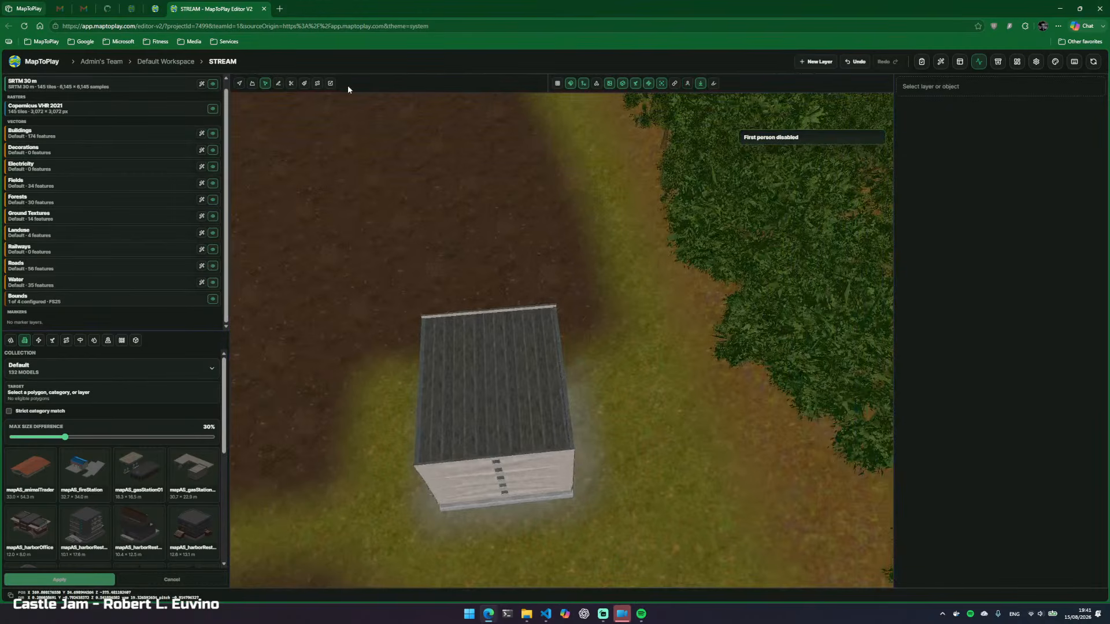
Open Google Maps at maps.google.com in a new browser tab and look for the map area in the satellite imagery
click(278, 9)
text(maps.google.com)
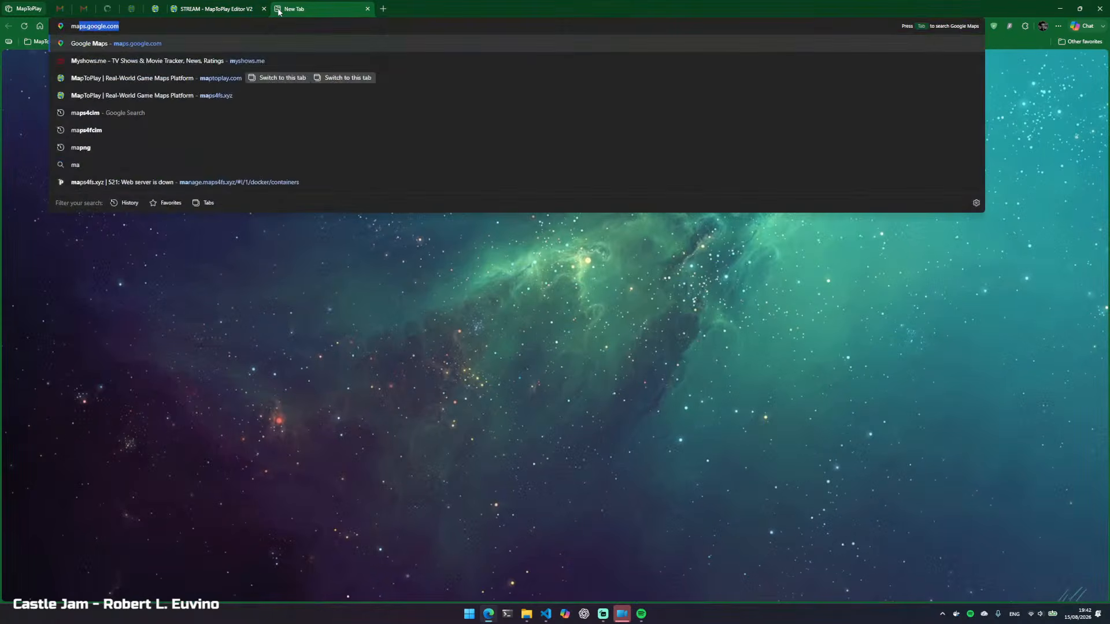
key(Return)
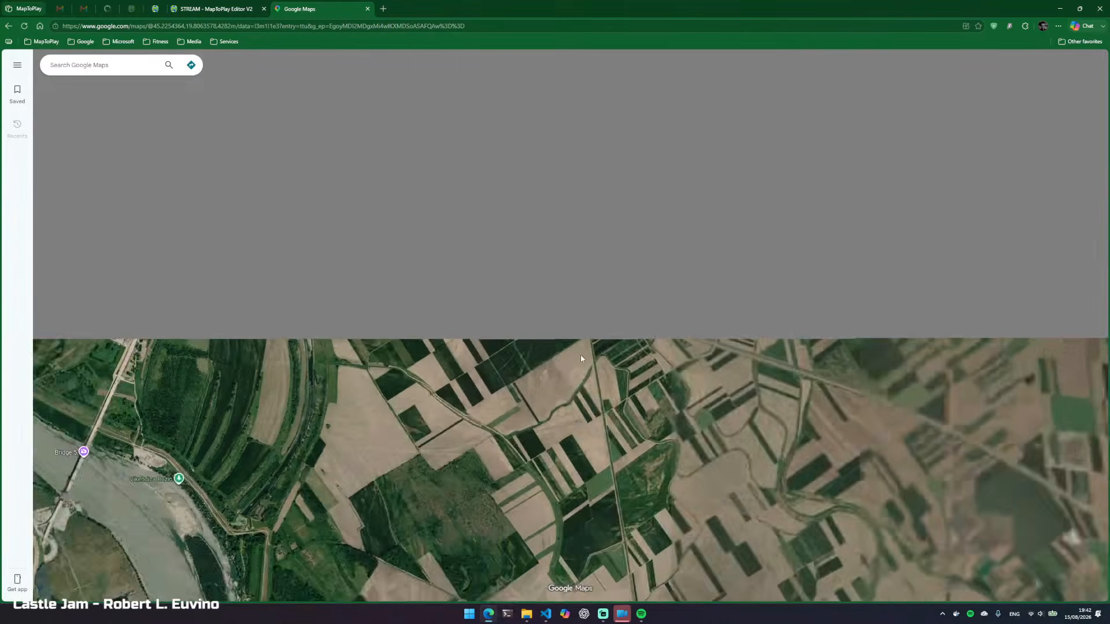
scroll(582, 358, down, 2)
drag(801, 409, 515, 275)
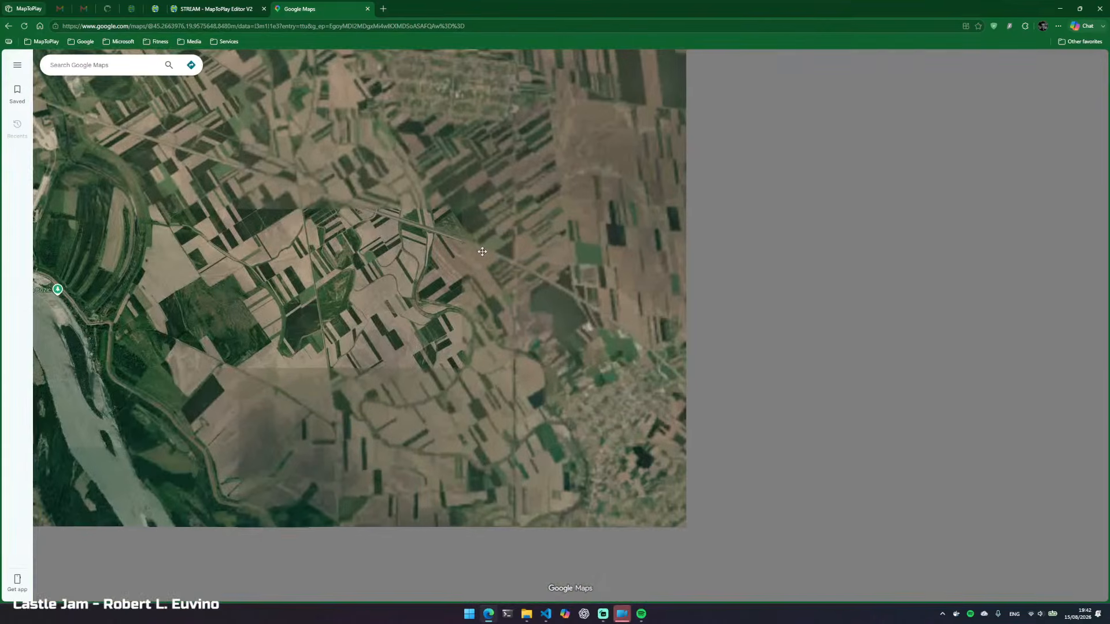
drag(925, 332, 629, 275)
scroll(628, 275, down, 3)
scroll(690, 261, up, 5)
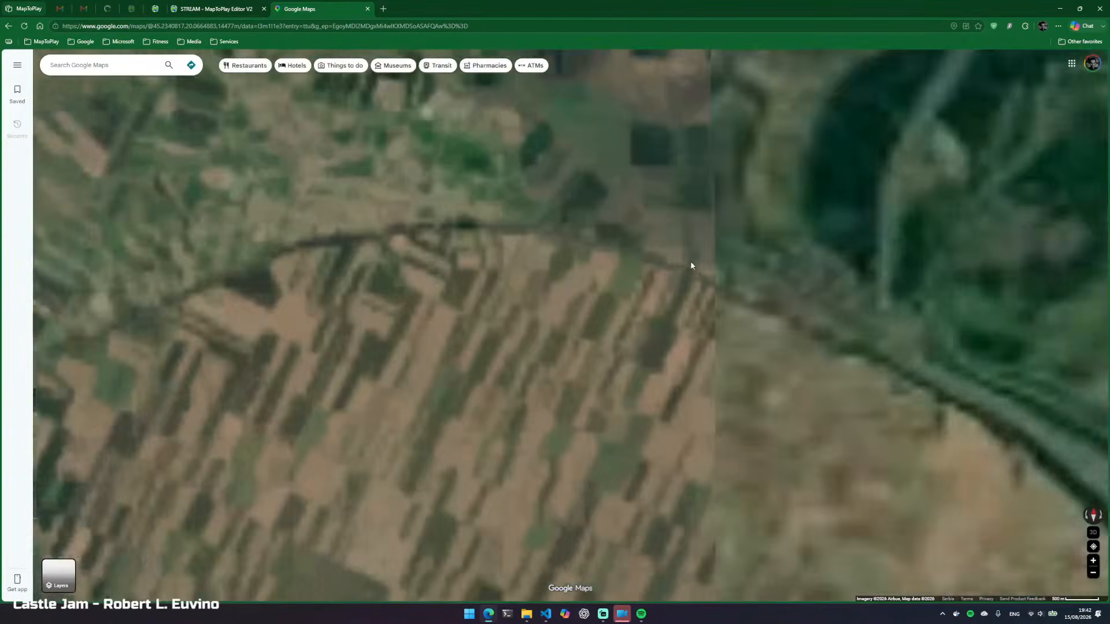
Switch back to the MapToPlay editor and view the apartment building's surroundings on satellite imagery with the vector features hidden
key(ctrl+shift+Tab)
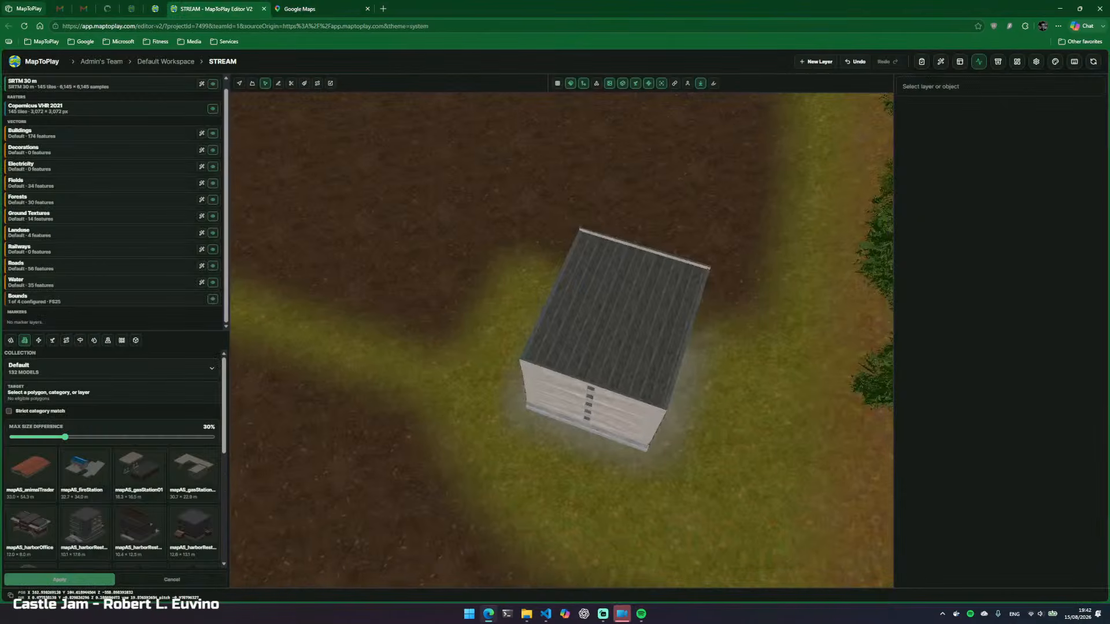
key(v)
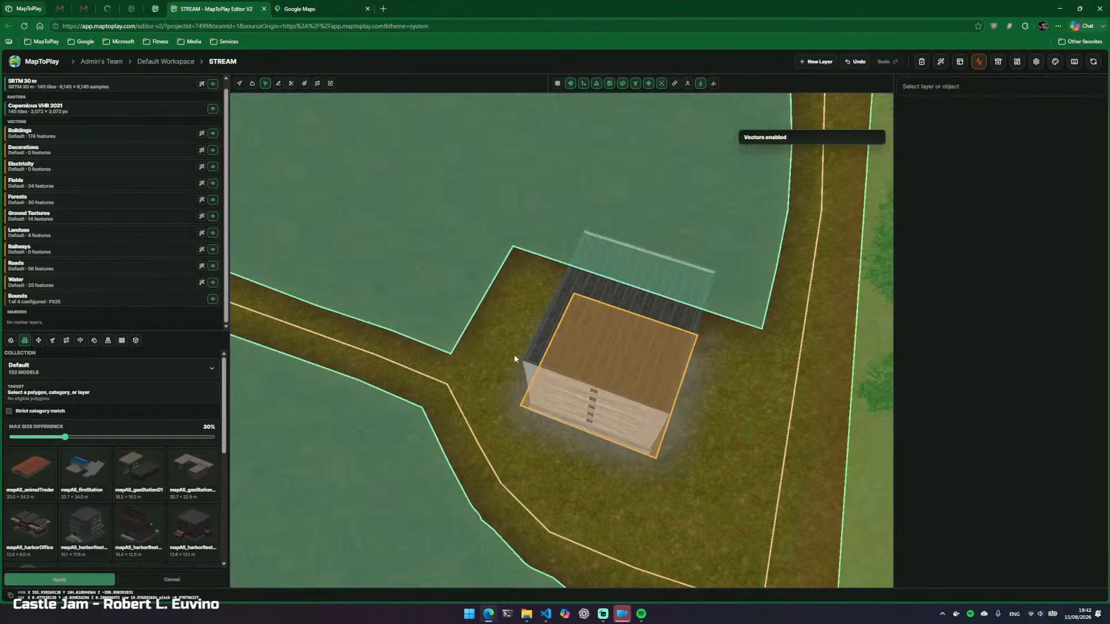
key(t)
drag(515, 360, 383, 396)
key(v)
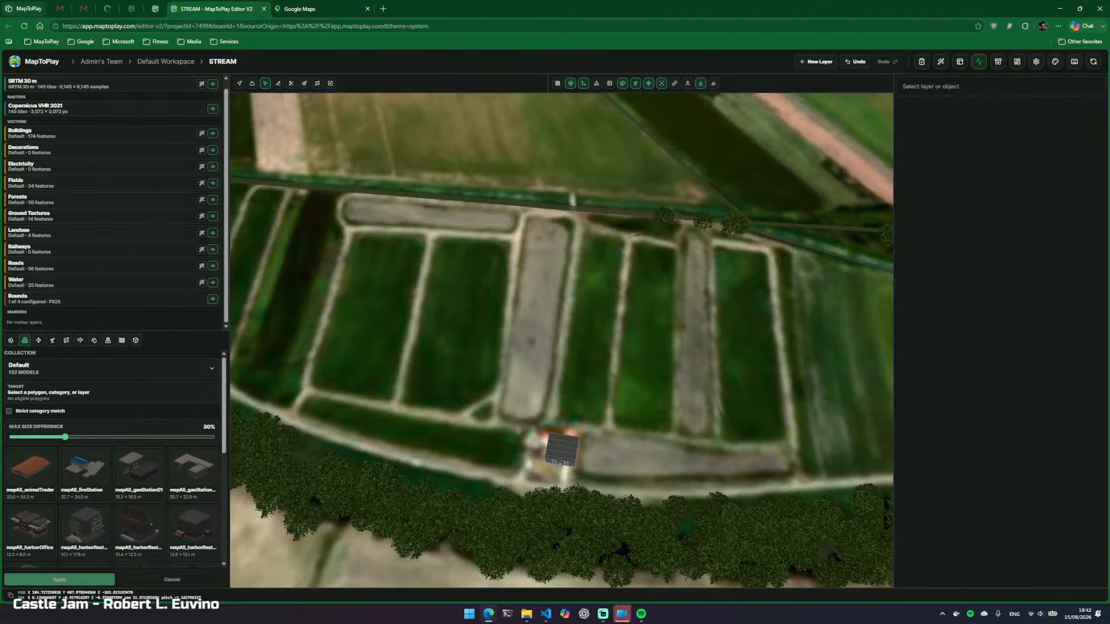
Switch to Google Maps, locate the building's real site beside the ponds, and open Street View on the road next to it
key(ctrl+Tab)
scroll(785, 312, up, 5)
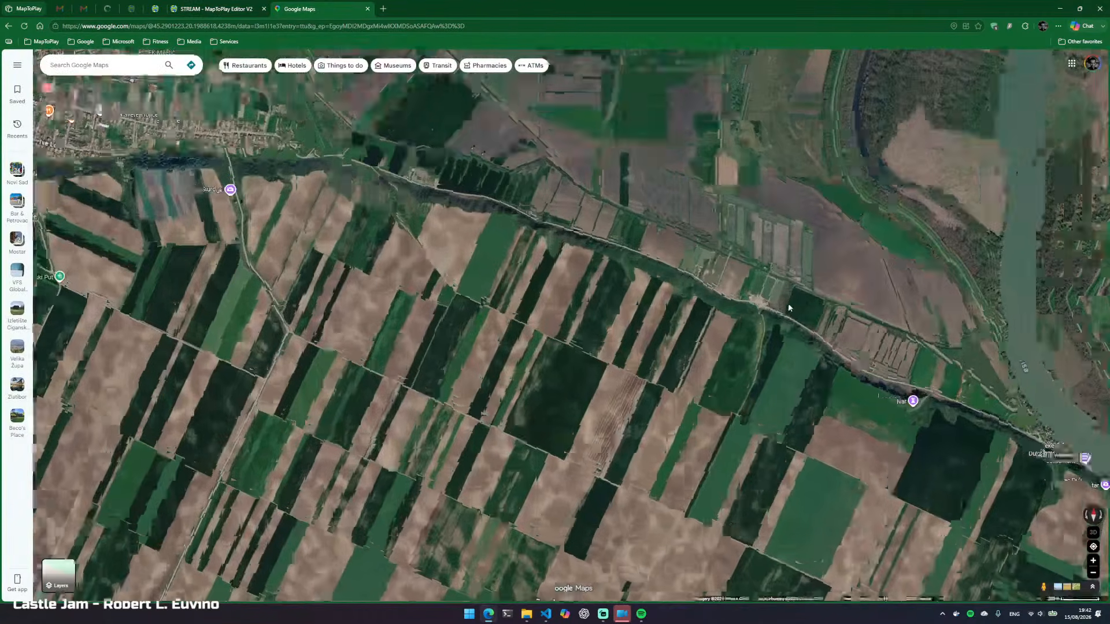
scroll(434, 185, up, 4)
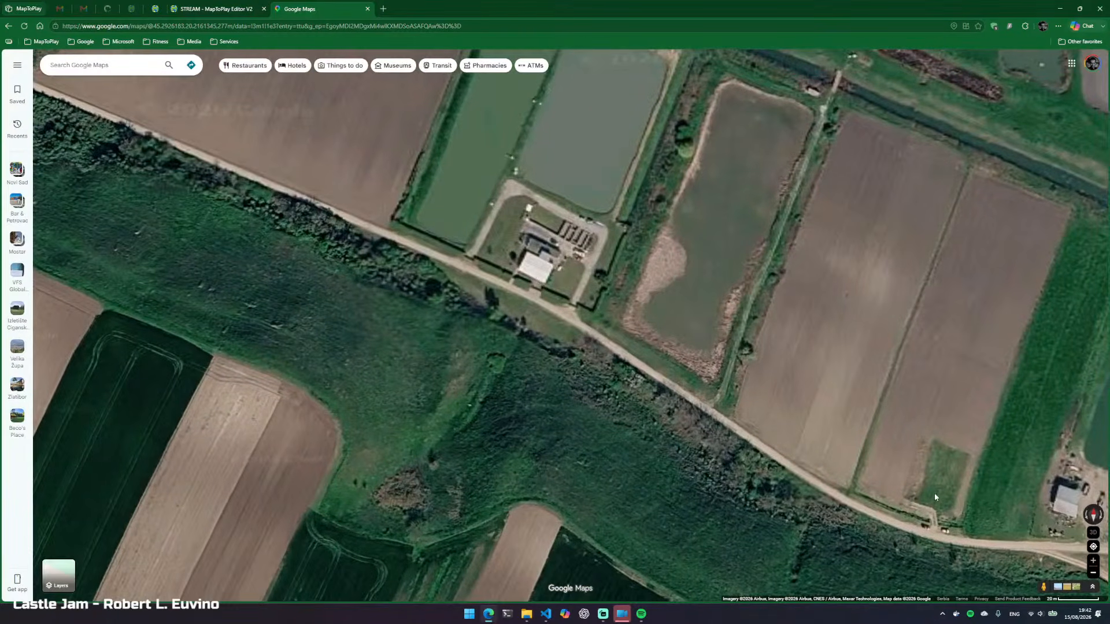
click(1044, 587)
click(537, 305)
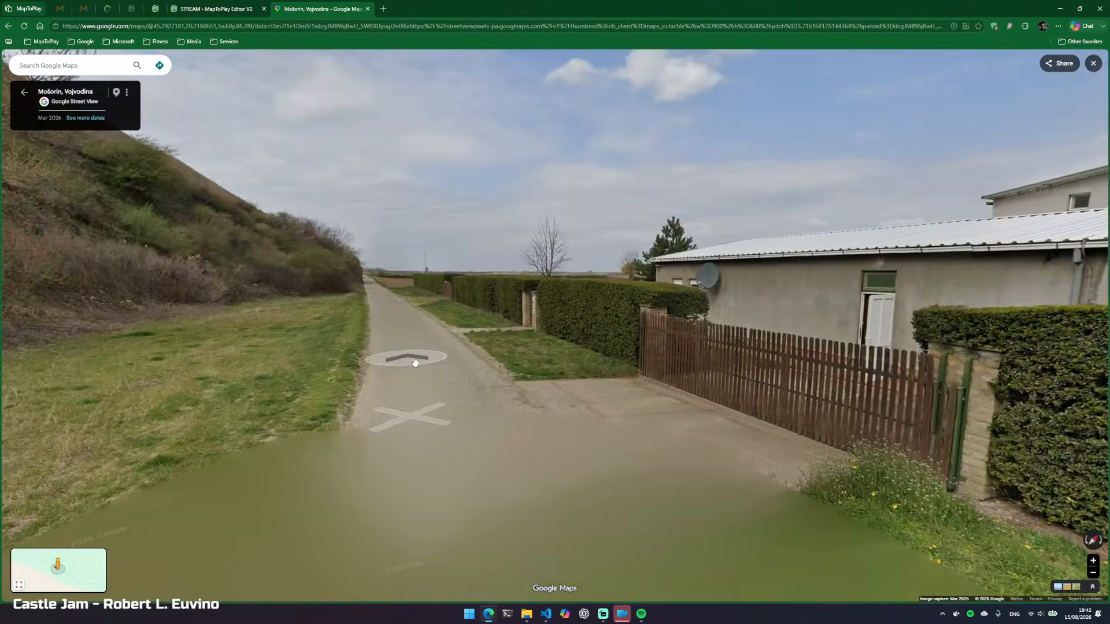
Examine the real building, its hedge and its wooden gates from the road in Street View
click(407, 368)
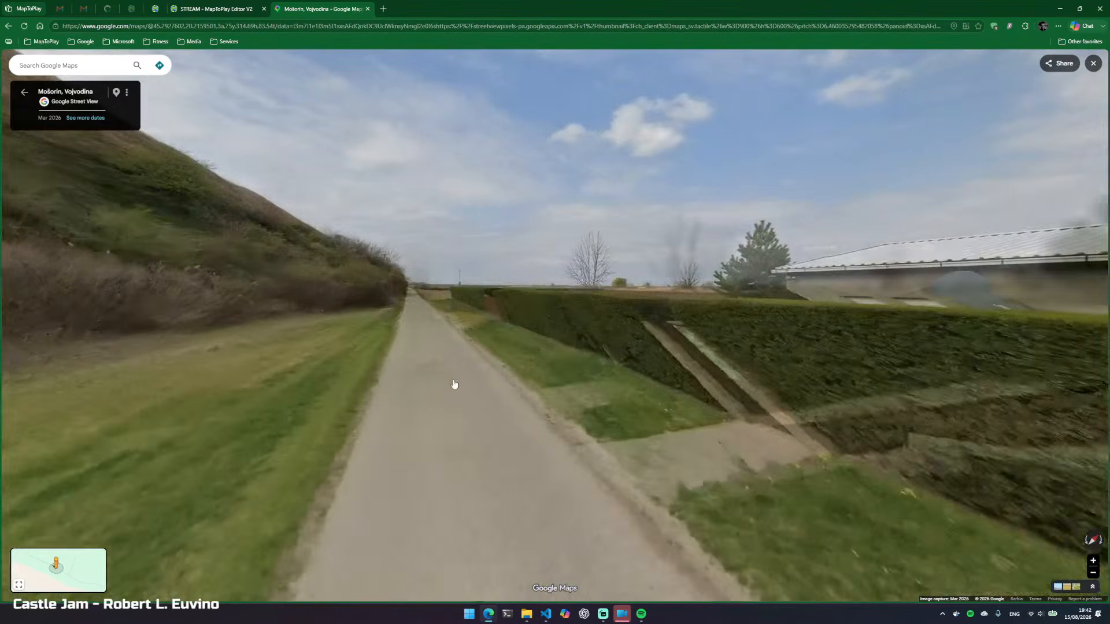
drag(455, 385, 199, 369)
drag(530, 399, 283, 436)
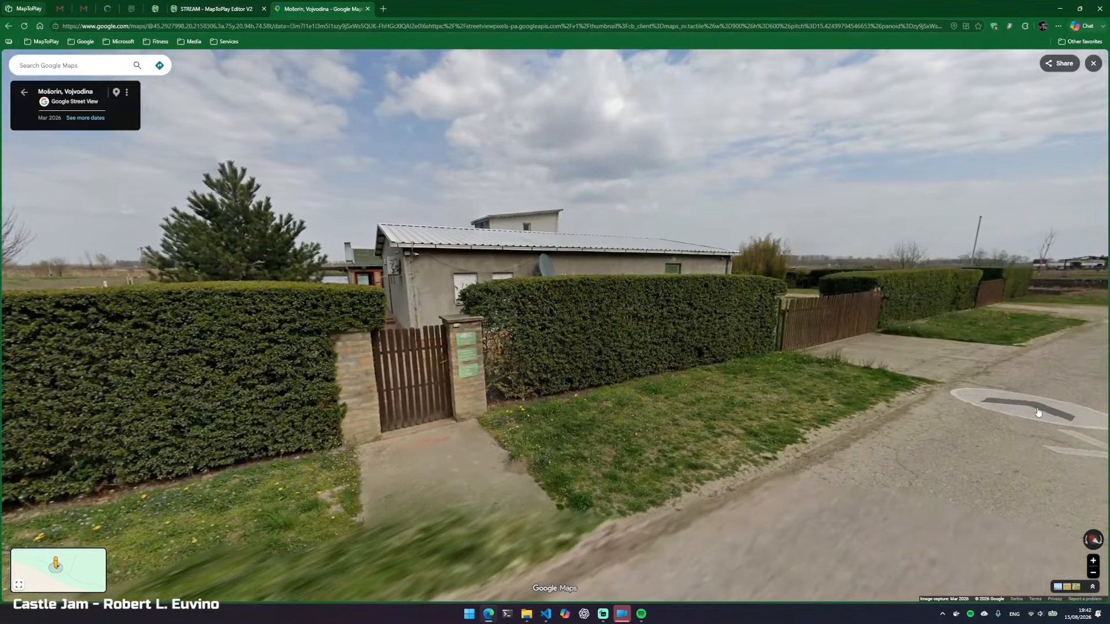
click(1039, 411)
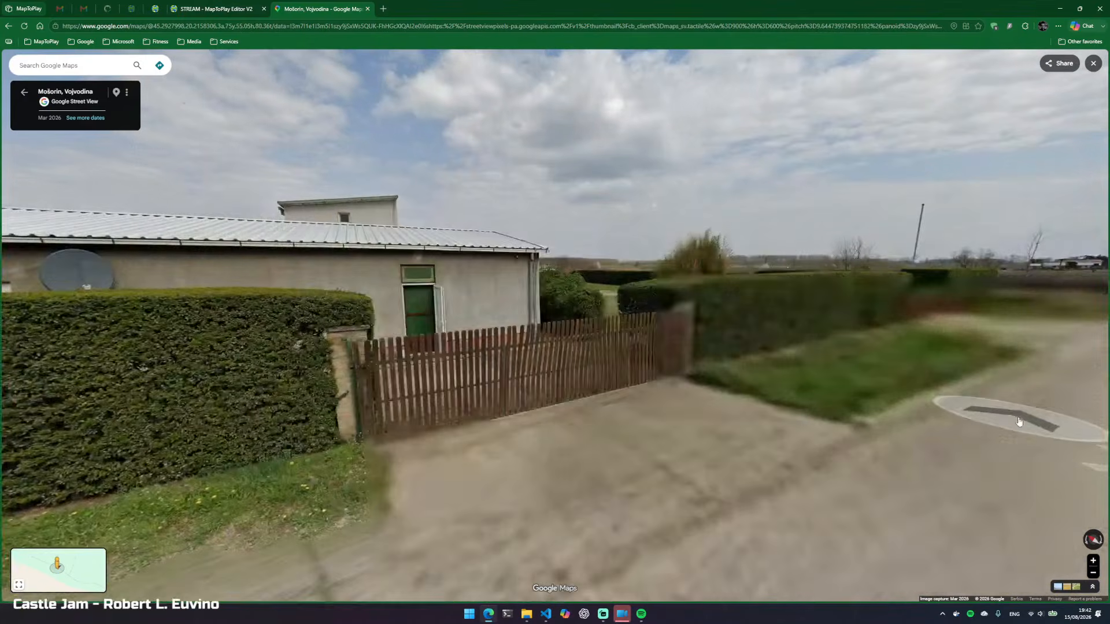
click(1016, 423)
drag(619, 456, 669, 330)
Follow the road along the hedge in Street View to the far gate and look back at the property
click(99, 391)
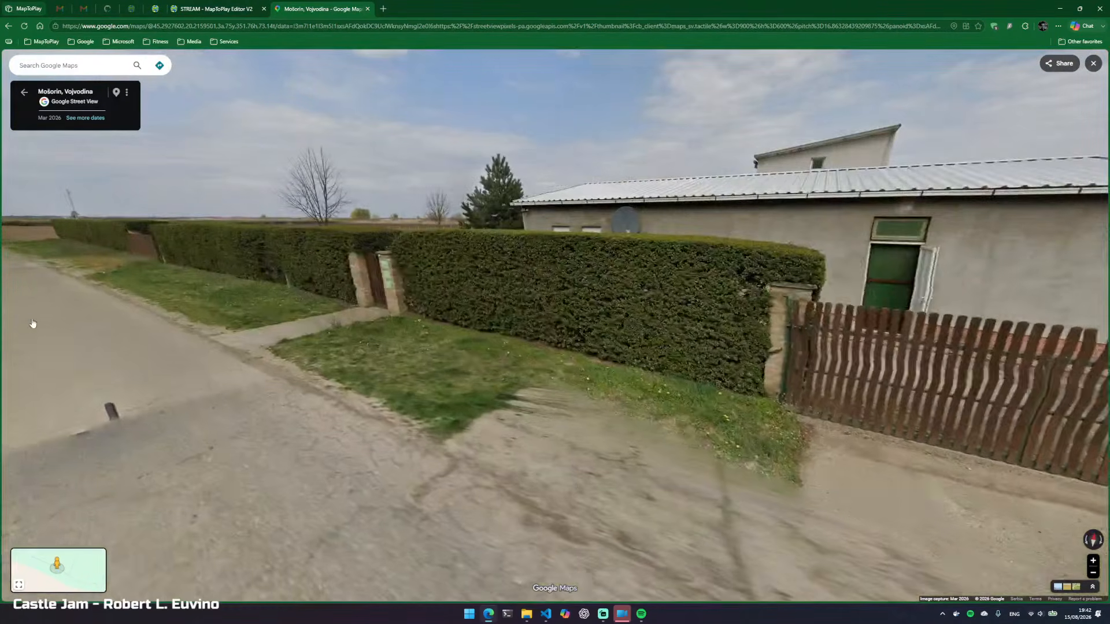
click(47, 341)
click(286, 415)
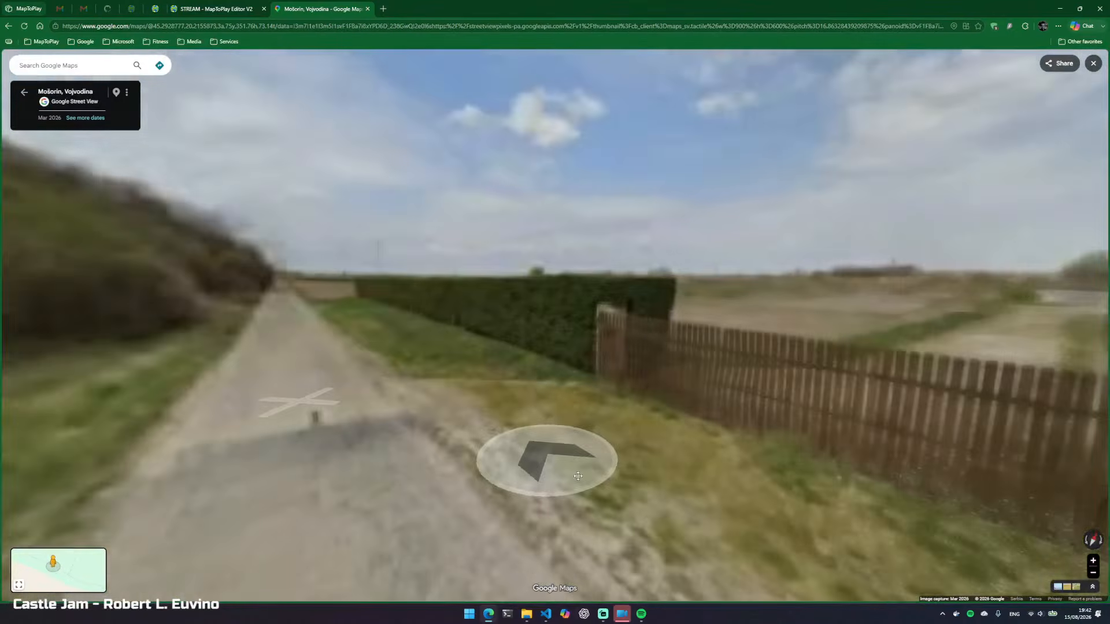
drag(546, 461, 280, 359)
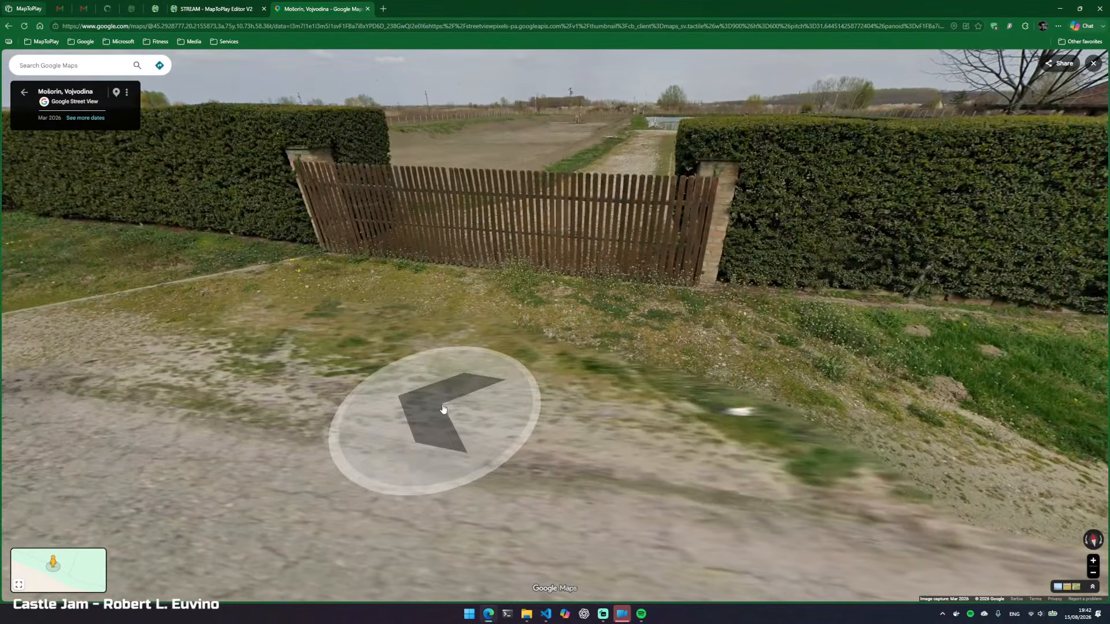
click(186, 483)
drag(455, 421, 214, 491)
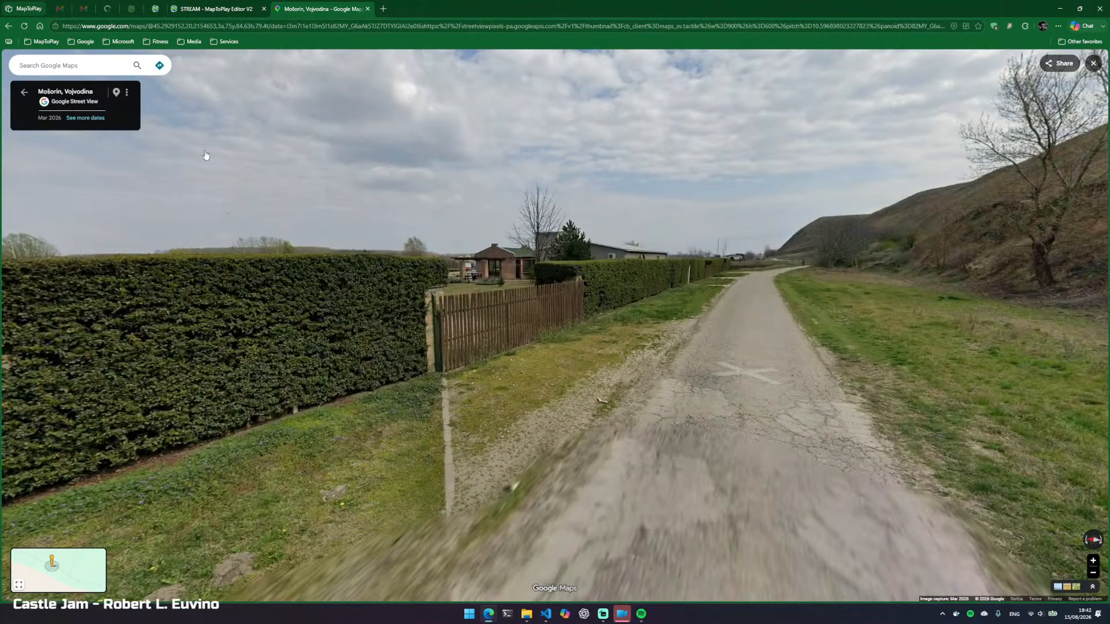
Switch to the MapToPlay editor, fly to the building cluster at the road fork, and show the vector features there
click(206, 4)
key(w)
drag(561, 376, 255, 370)
key(w)
drag(561, 347, 466, 366)
key(v)
key(q)
key(q)
key(s)
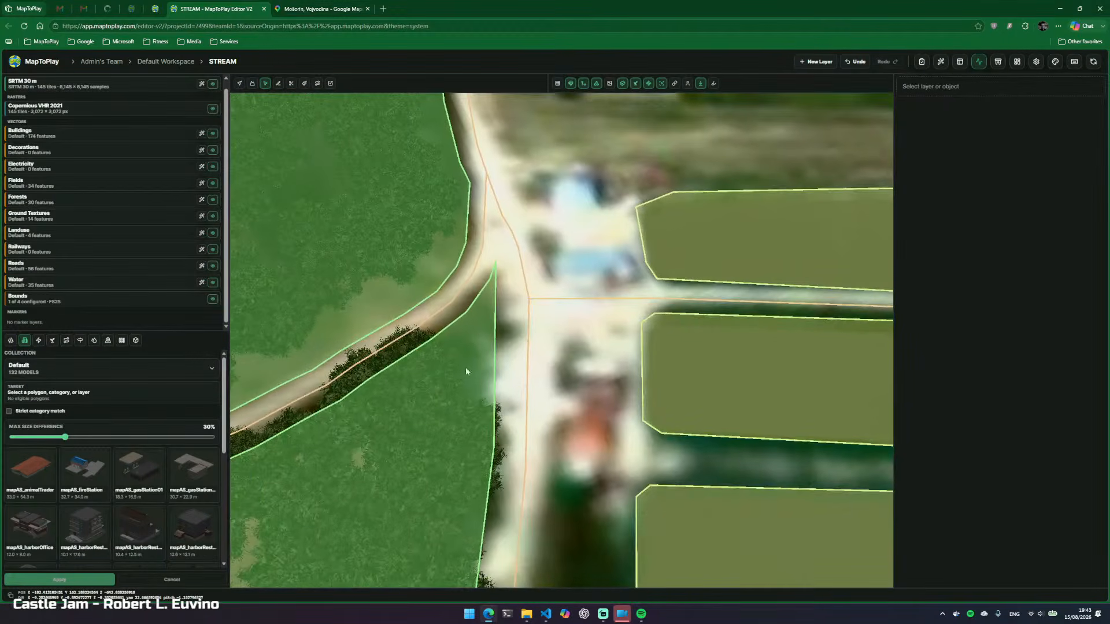
Return to Google Maps, leave Street View, and look along the dirt road in satellite view for the building cluster
click(331, 7)
scroll(559, 334, down, 5)
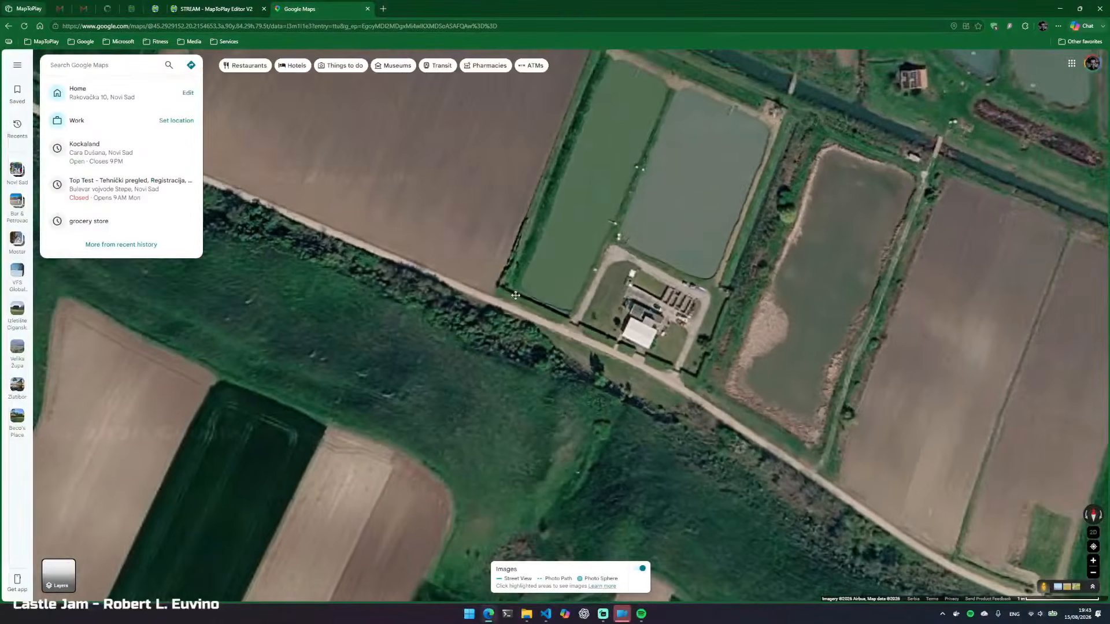
drag(433, 257, 774, 383)
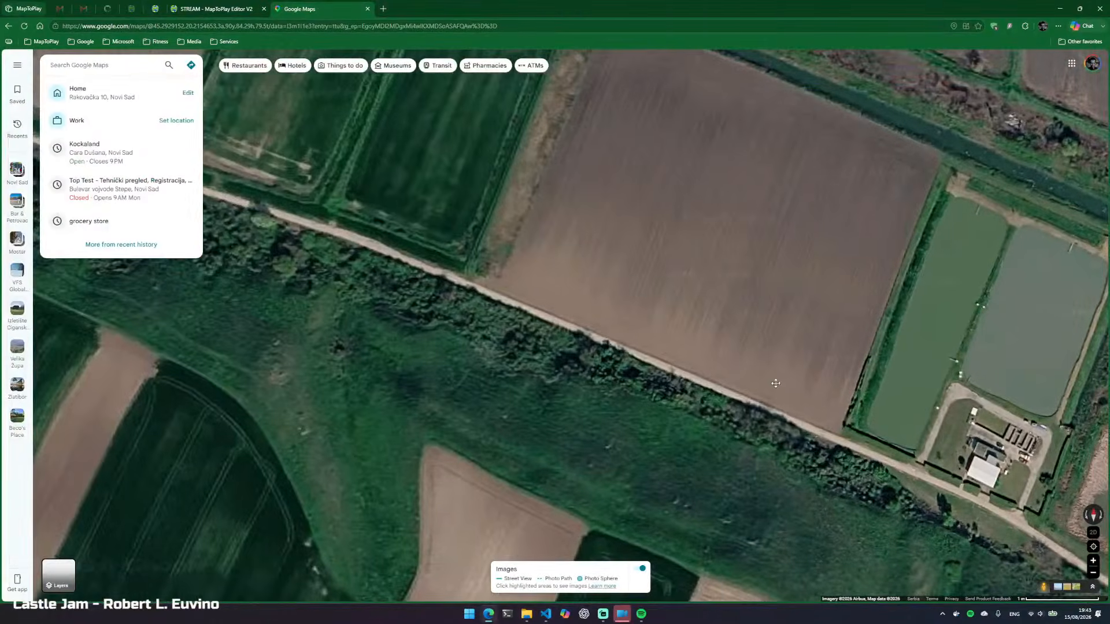
drag(455, 275, 595, 319)
drag(417, 278, 503, 304)
scroll(504, 304, down, 5)
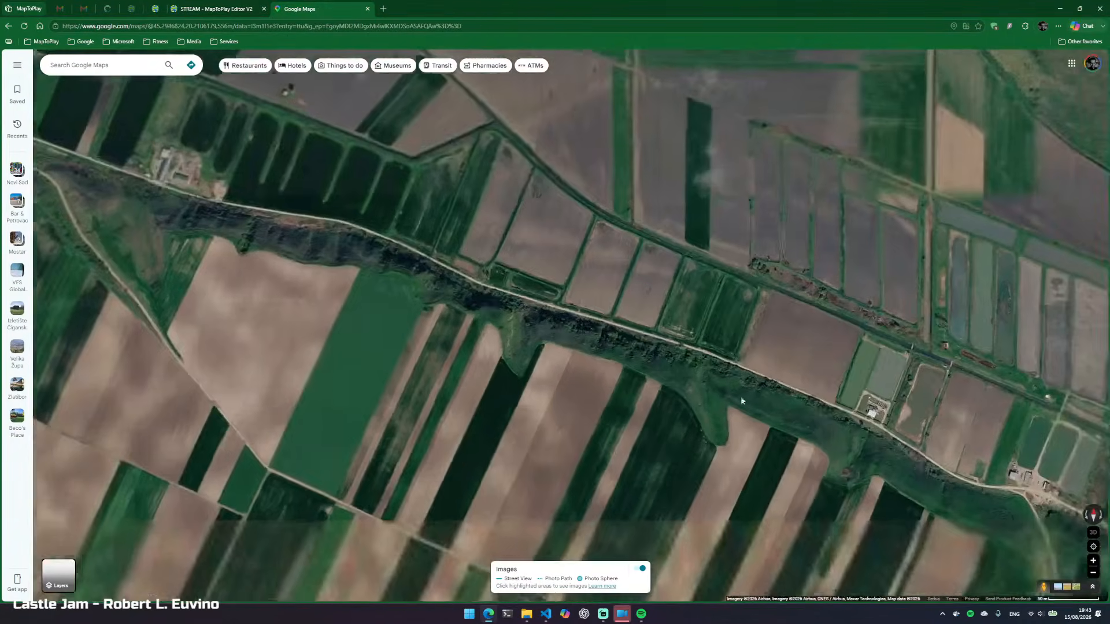
drag(742, 401, 585, 278)
Locate the farmstead at the road fork in the satellite view and open Street View in front of its houses
scroll(888, 389, up, 5)
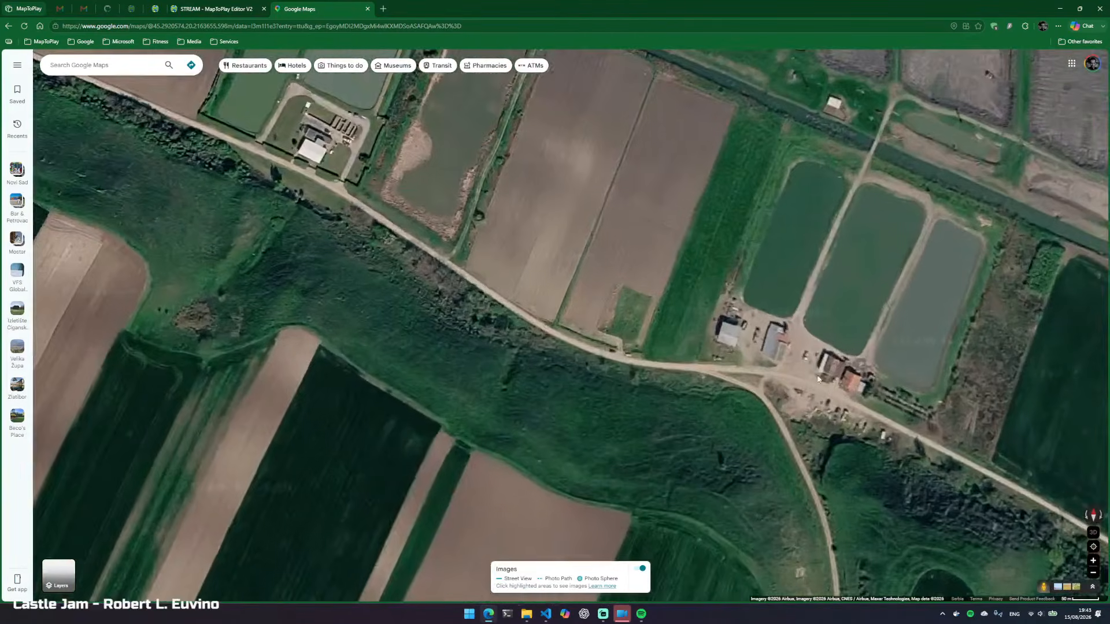
drag(818, 380, 648, 335)
scroll(677, 341, up, 2)
scroll(648, 335, up, 3)
click(649, 382)
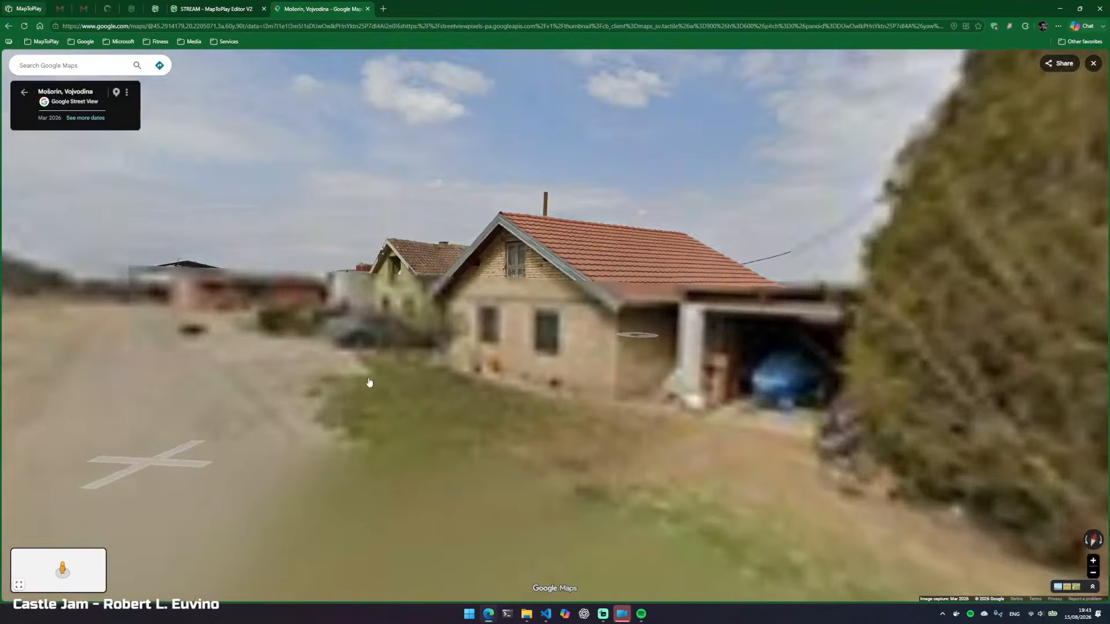
Examine the farmstead in Street View, moving along the road past the brick house to face the green house
drag(370, 382, 451, 374)
scroll(452, 364, down, 1)
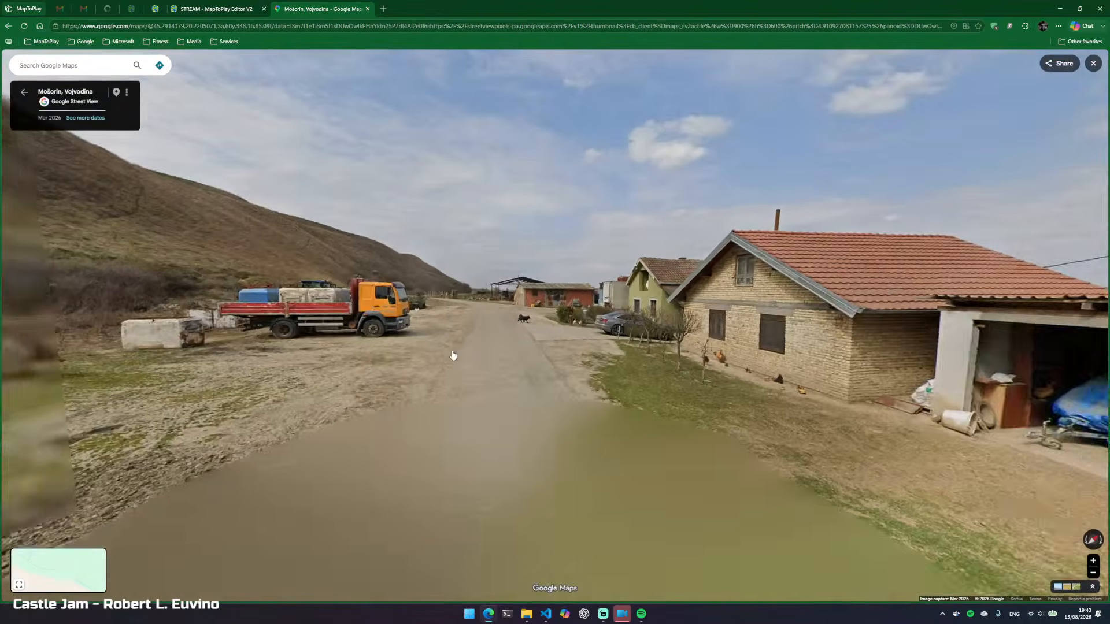
click(454, 355)
click(494, 435)
drag(528, 425, 392, 403)
click(383, 407)
drag(650, 436, 405, 409)
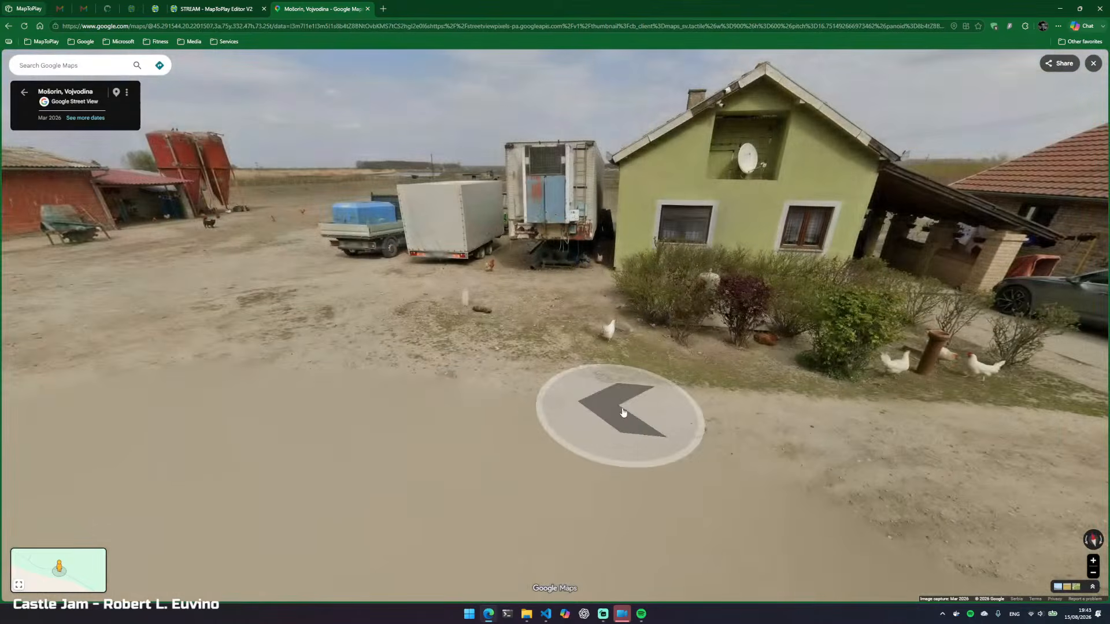
drag(623, 415, 463, 470)
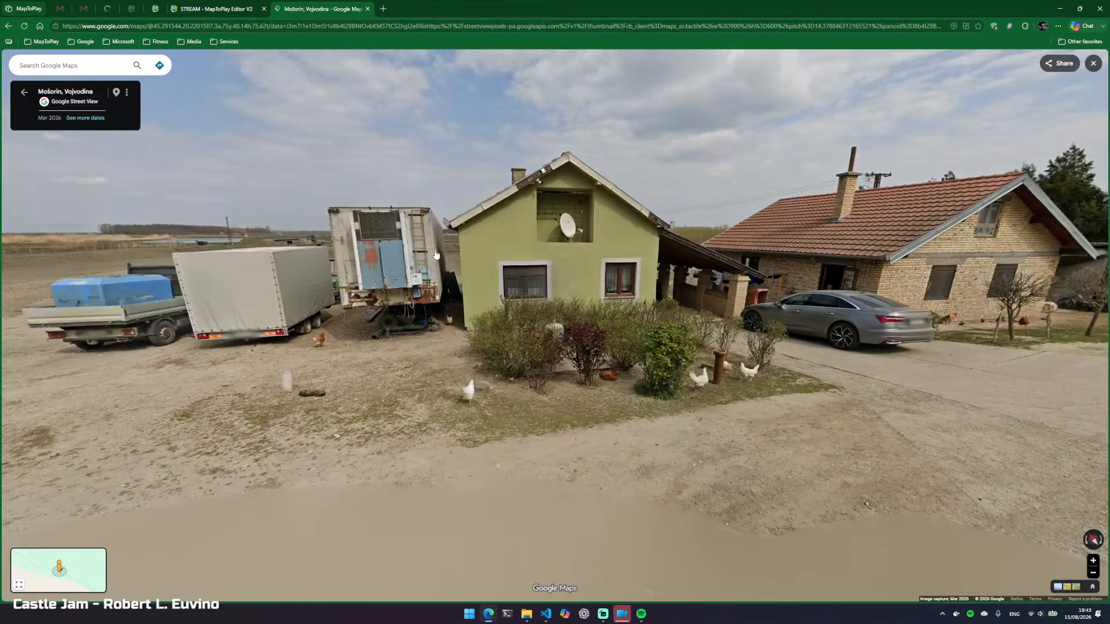
Take a region screenshot of the green house from the front
key(Print)
drag(443, 131, 758, 368)
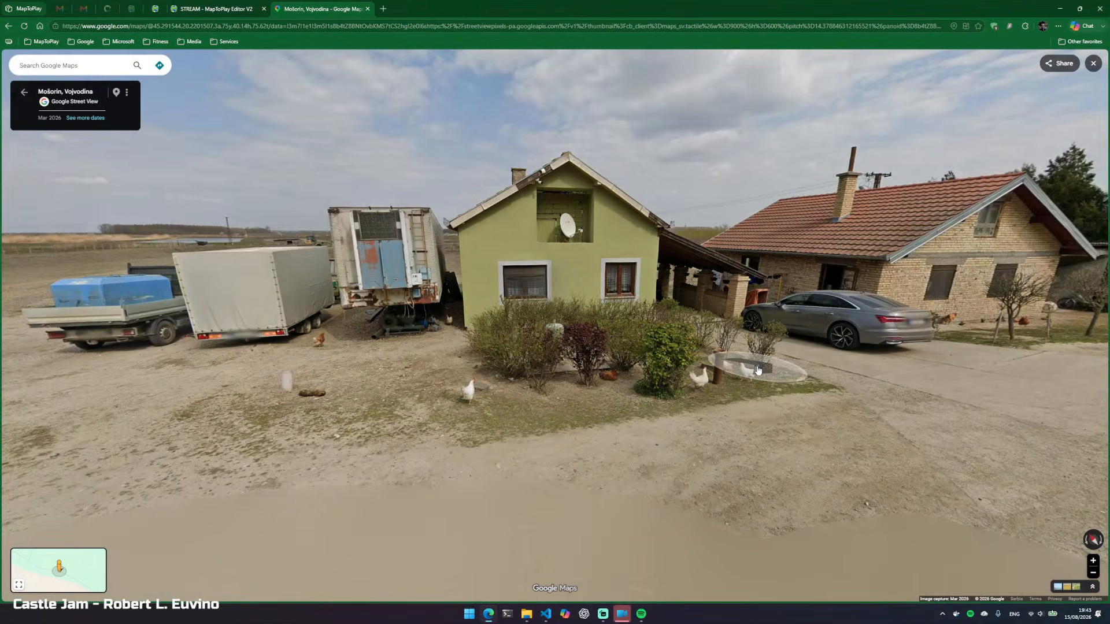
click(515, 589)
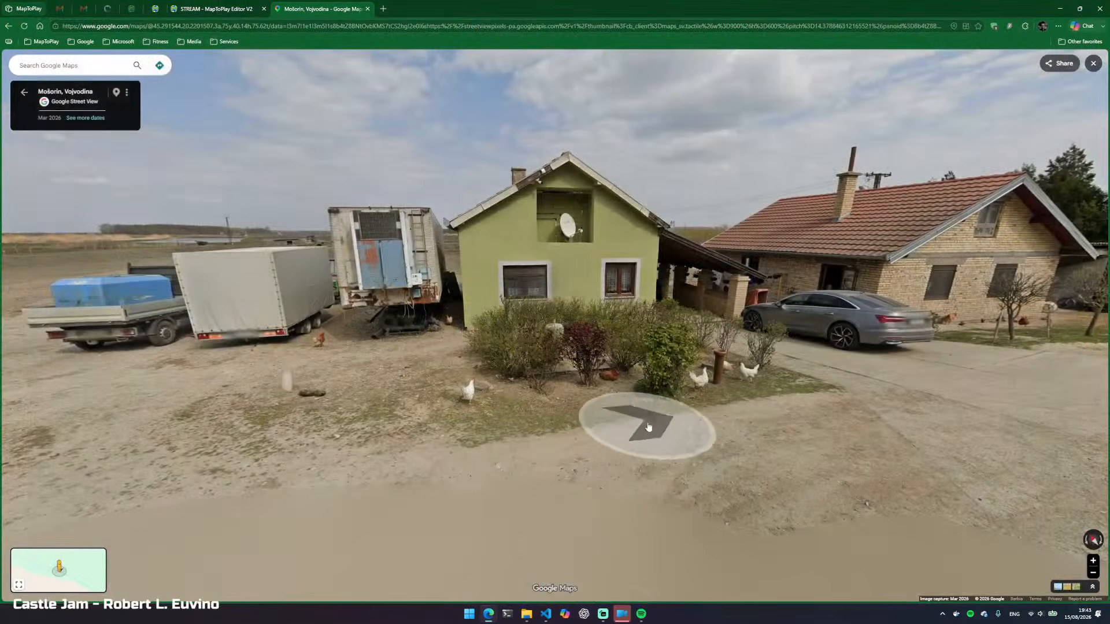
Move to the driveway between the two houses in Street View and take a region screenshot of the green house from there
click(785, 463)
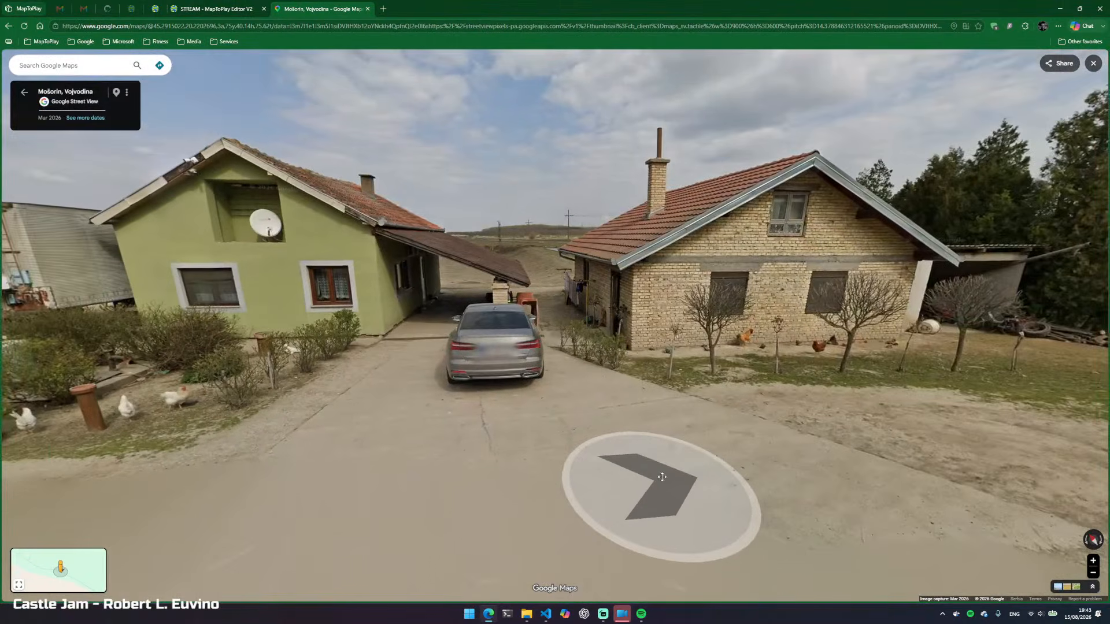
key(ctrl+Print)
drag(99, 135, 553, 364)
click(523, 596)
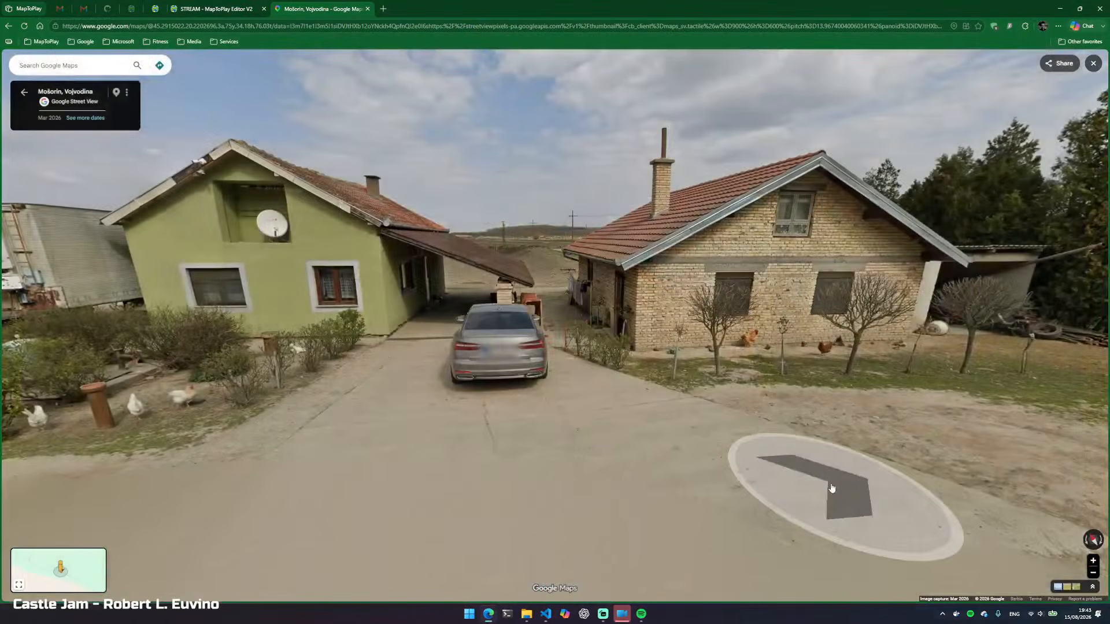
Move in front of the brick house in Street View, try to capture the green house from there, and discard the screenshot
click(839, 483)
click(364, 445)
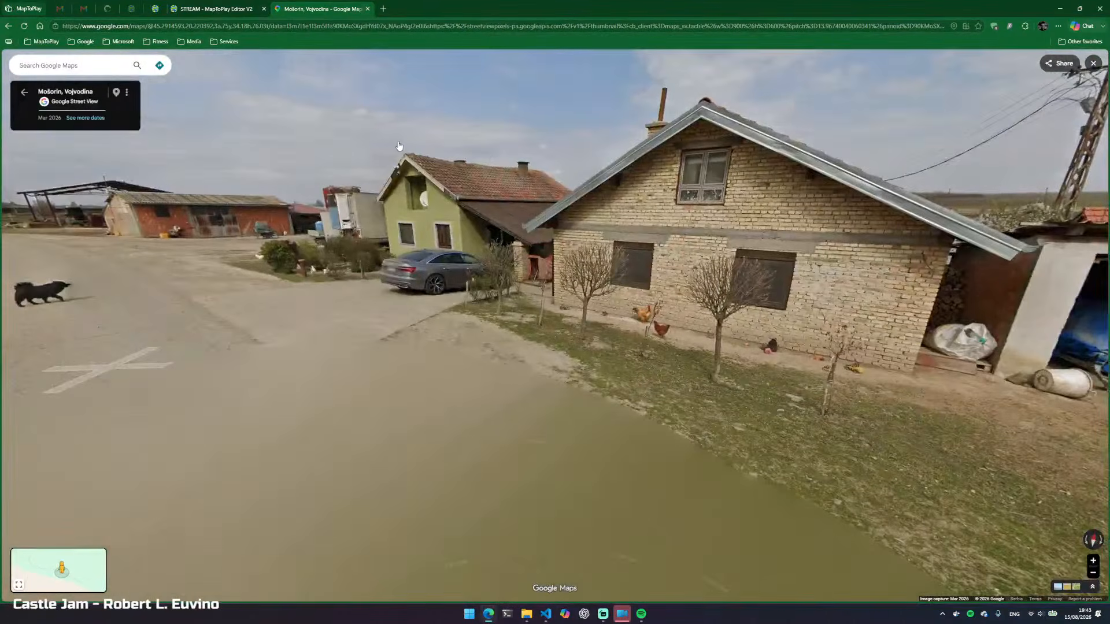
key(ctrl+Print)
drag(386, 133, 366, 123)
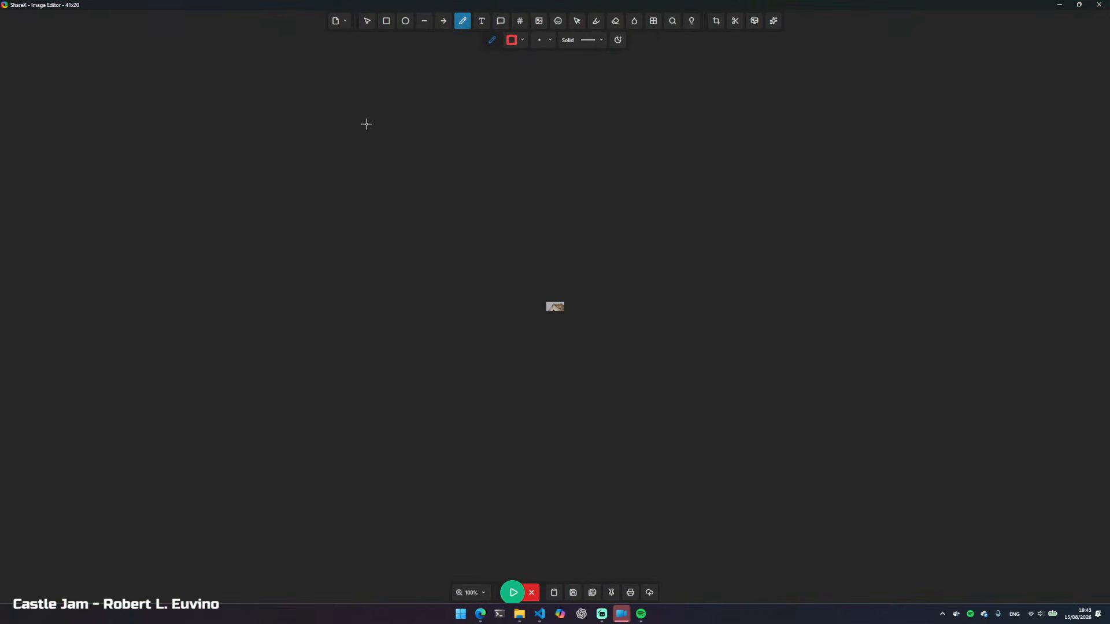
click(1102, 4)
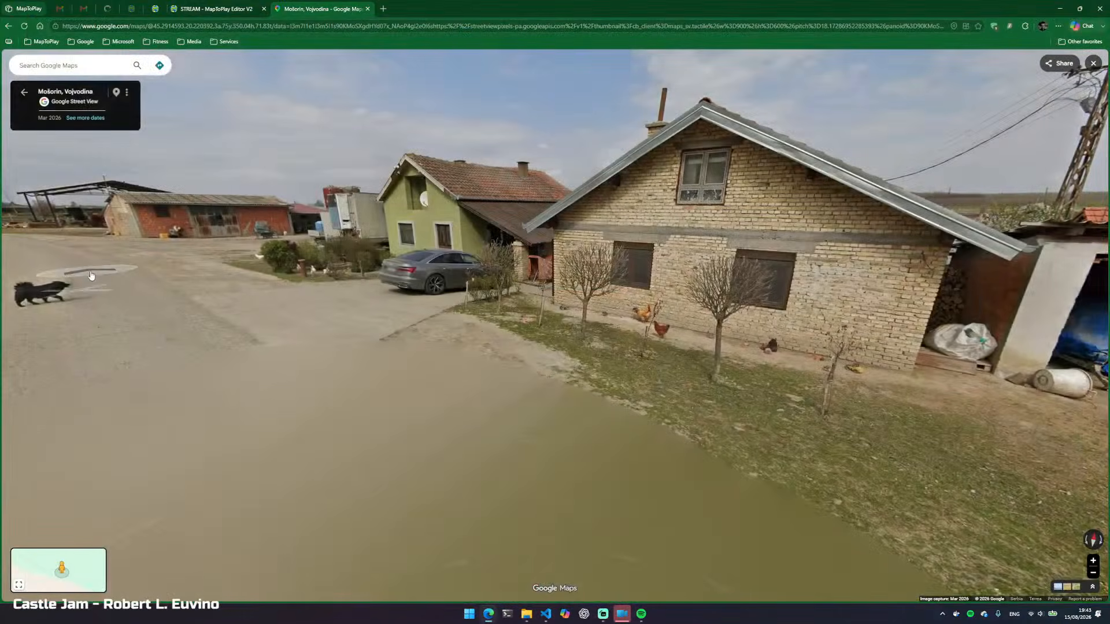
Examine the farmyard and the side of the green house in Street View, and return to the MapToPlay editor
click(91, 275)
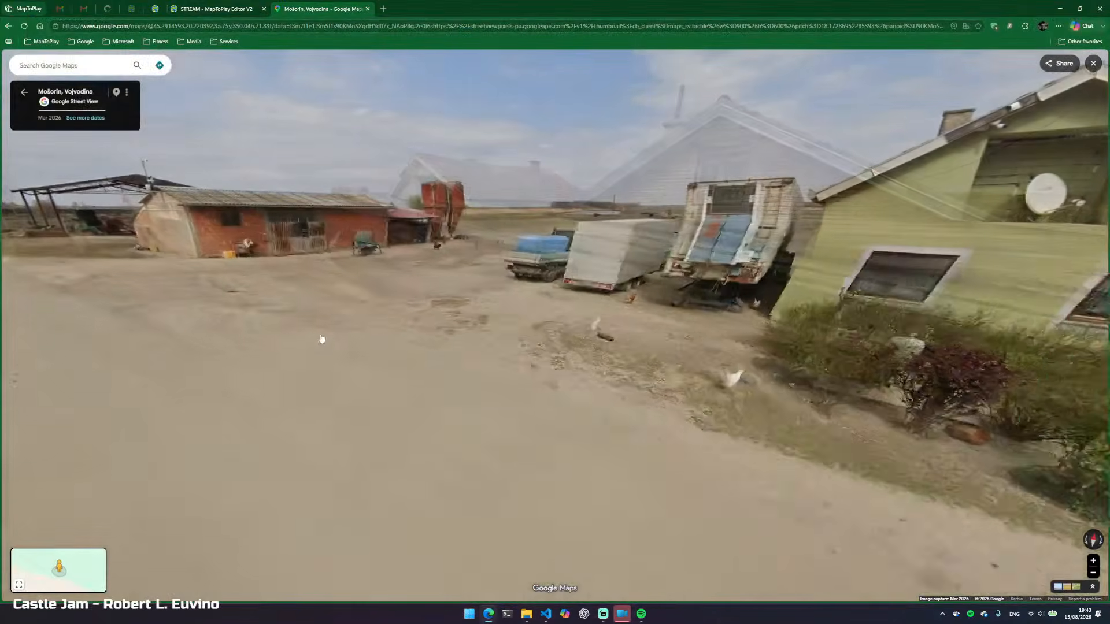
click(404, 445)
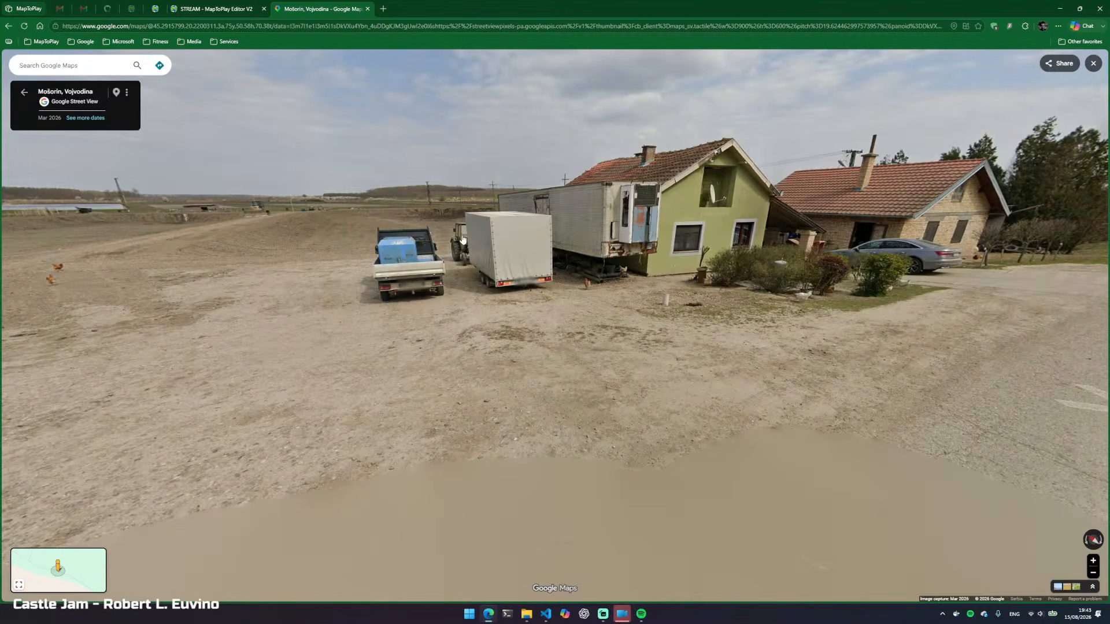
drag(689, 347, 559, 350)
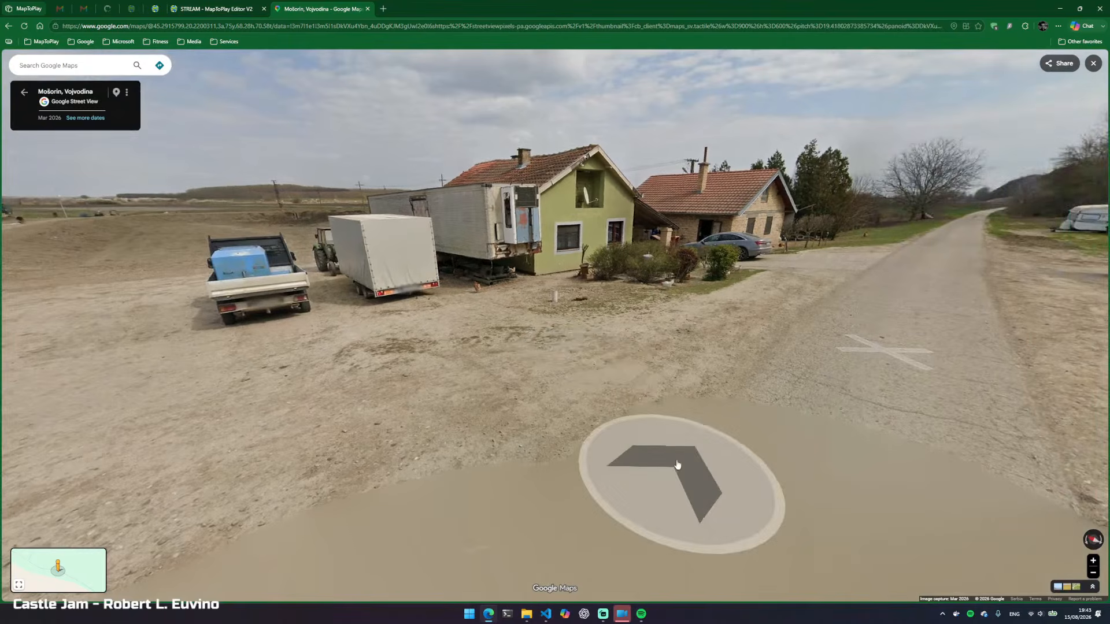
click(367, 9)
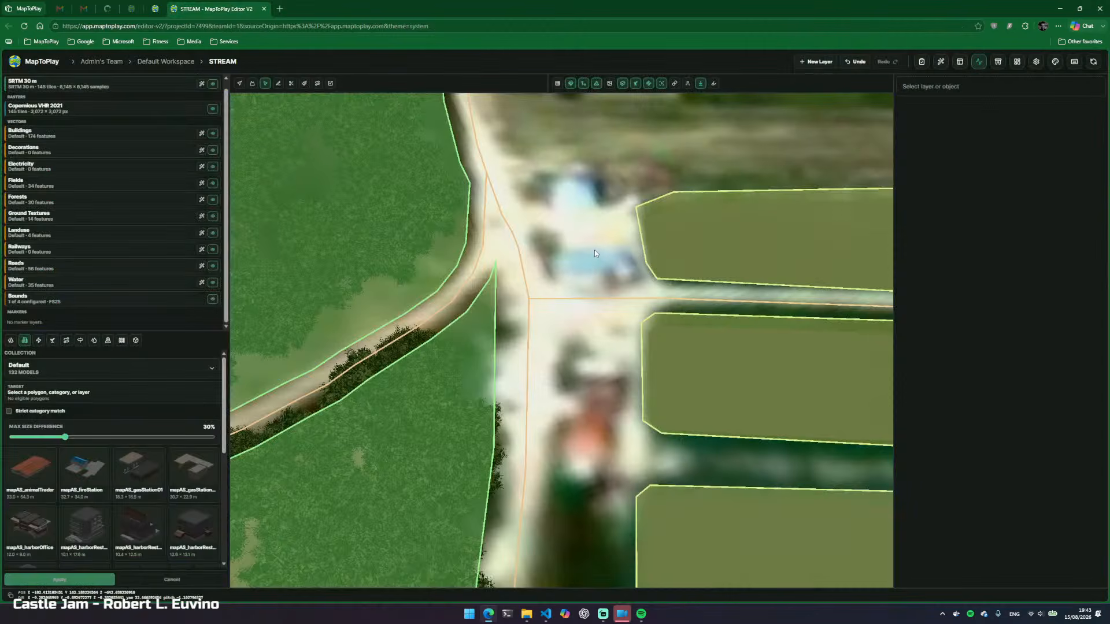
Draw a four-corner polygon of about 19.2 by 21.2 m in the Buildings layer's Uncategorized category, beside the red-roofed house on the imagery
drag(559, 249, 740, 309)
key(a)
key(w)
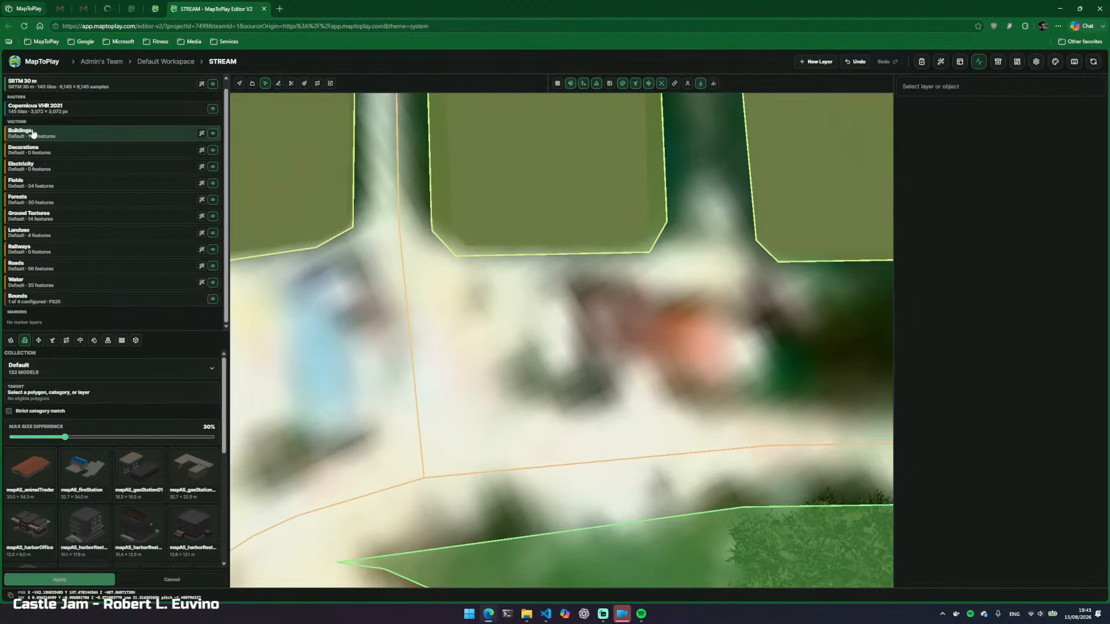
click(104, 134)
click(906, 132)
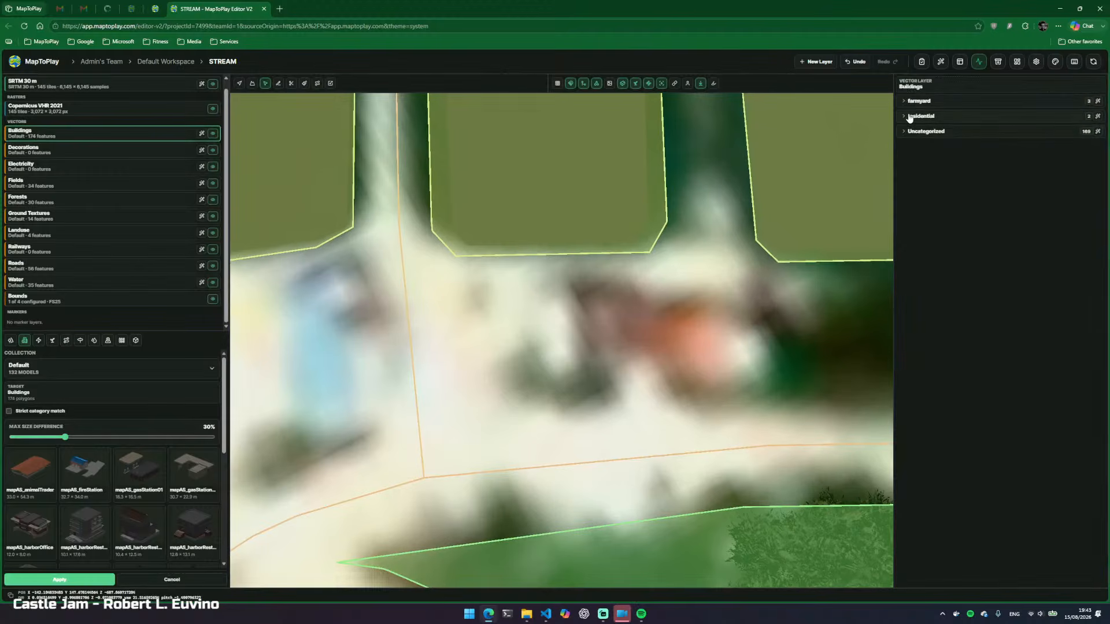
click(923, 116)
click(928, 131)
key(p)
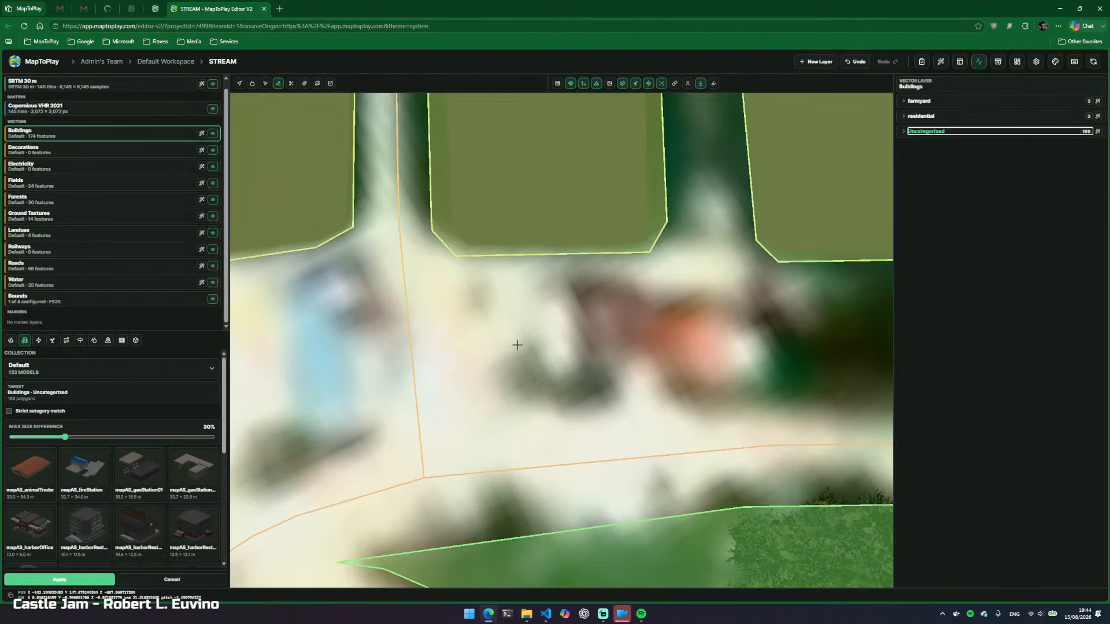
click(503, 302)
click(508, 412)
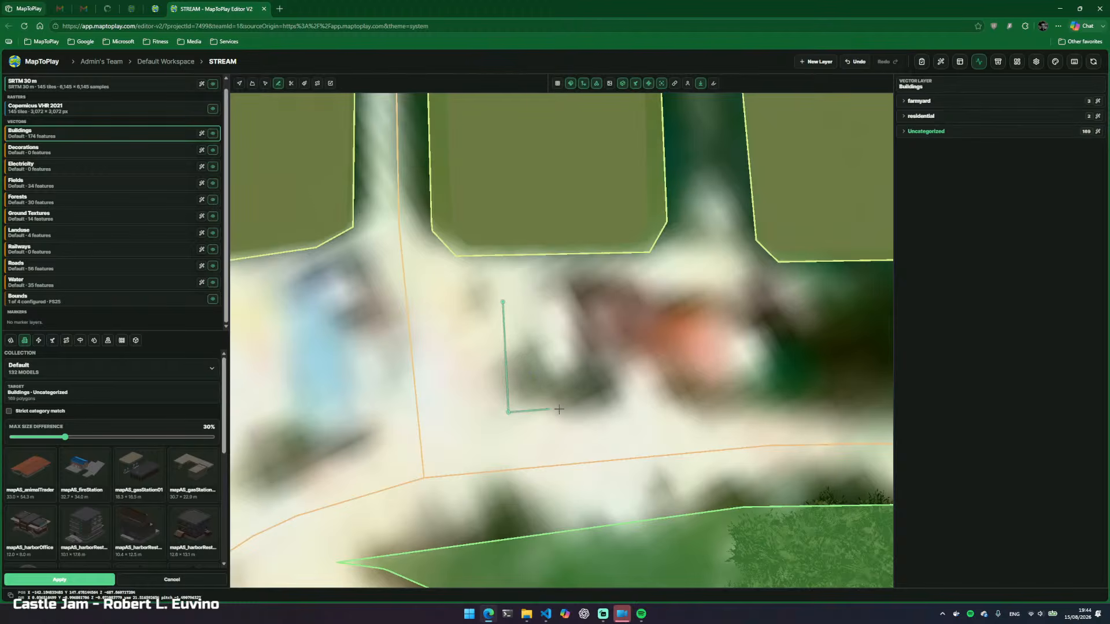
click(630, 404)
click(626, 293)
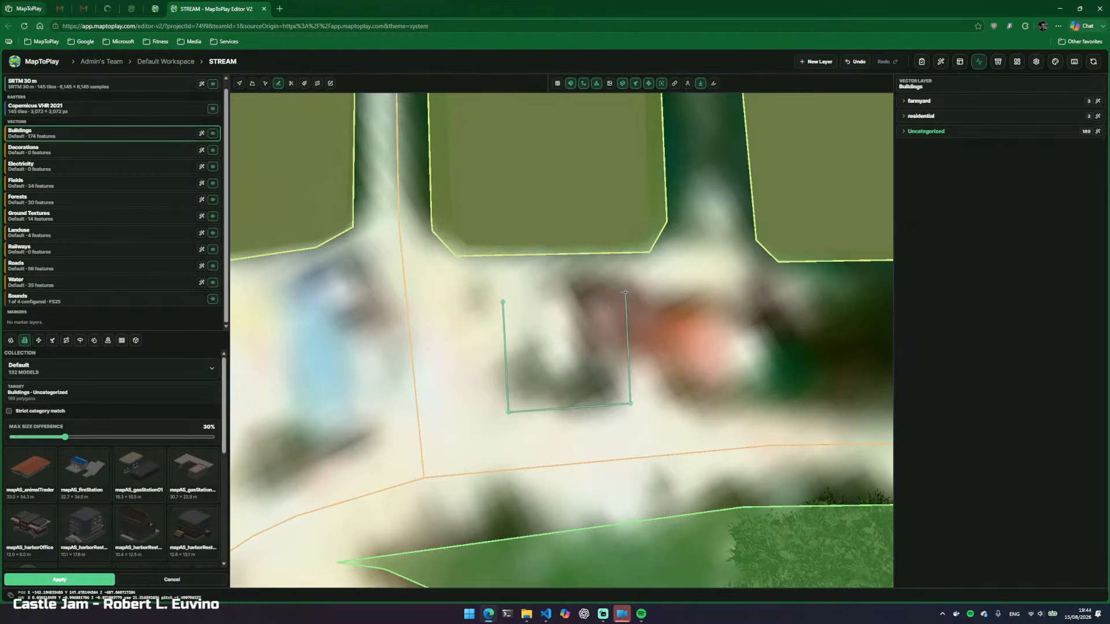
click(503, 301)
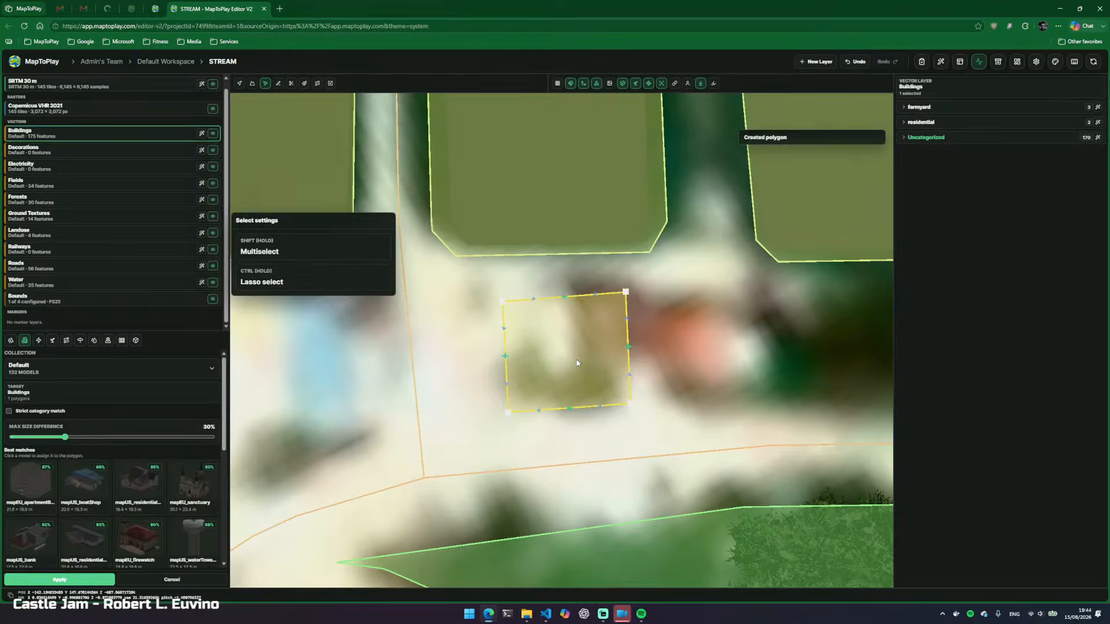
View the new building polygon in perspective and validate the saved Meshy AI team token and credits in the integrations settings
drag(627, 412, 688, 303)
key(t)
key(a)
key(w)
key(s)
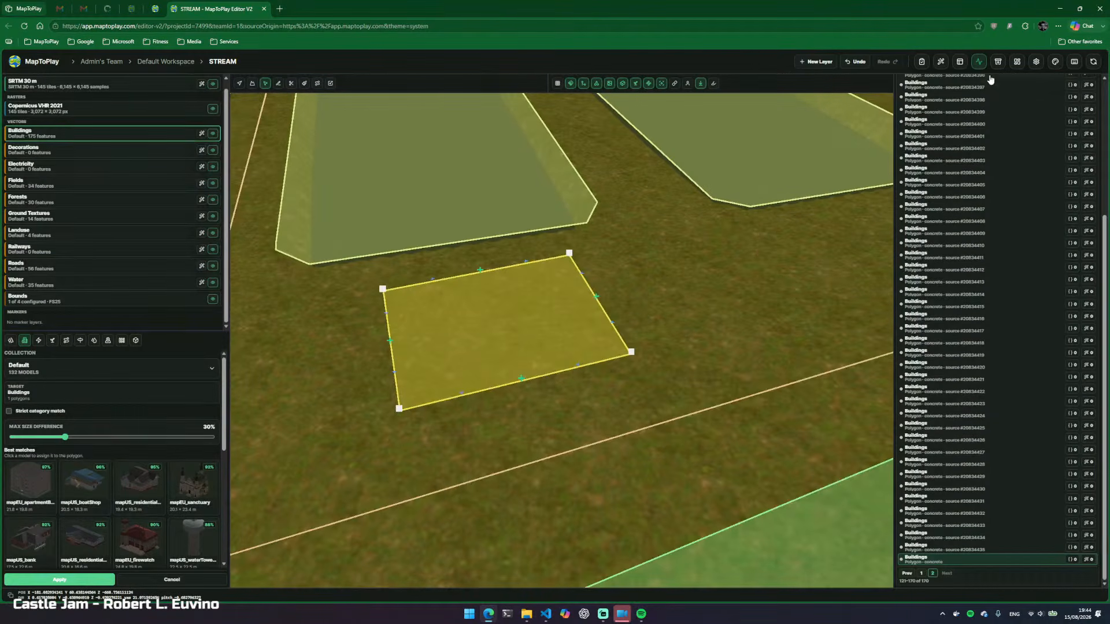
click(943, 62)
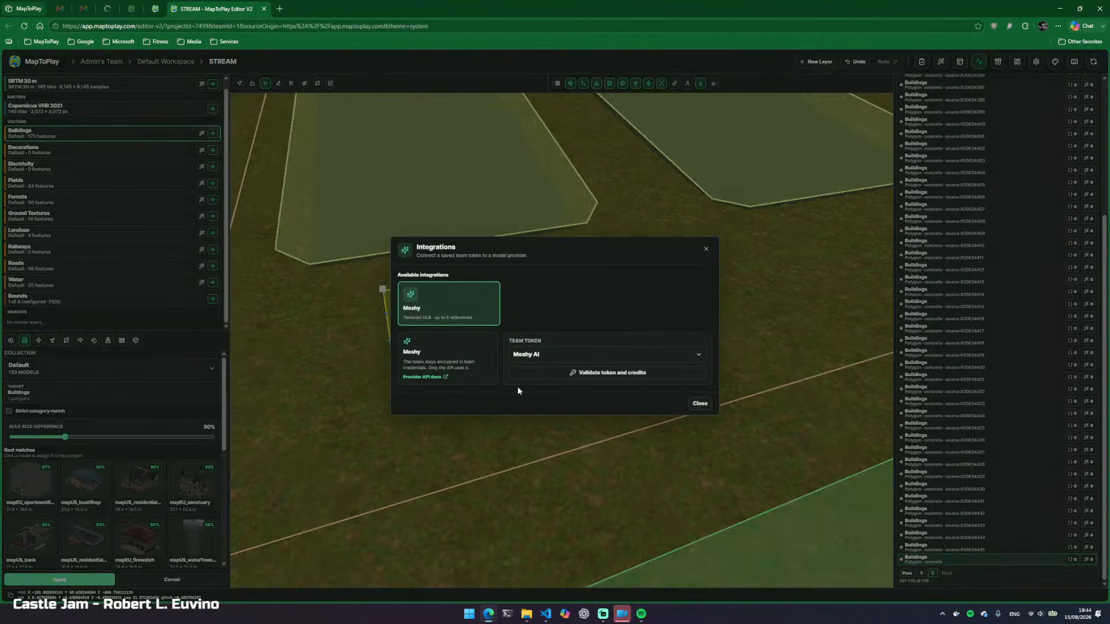
click(584, 355)
click(589, 356)
click(608, 374)
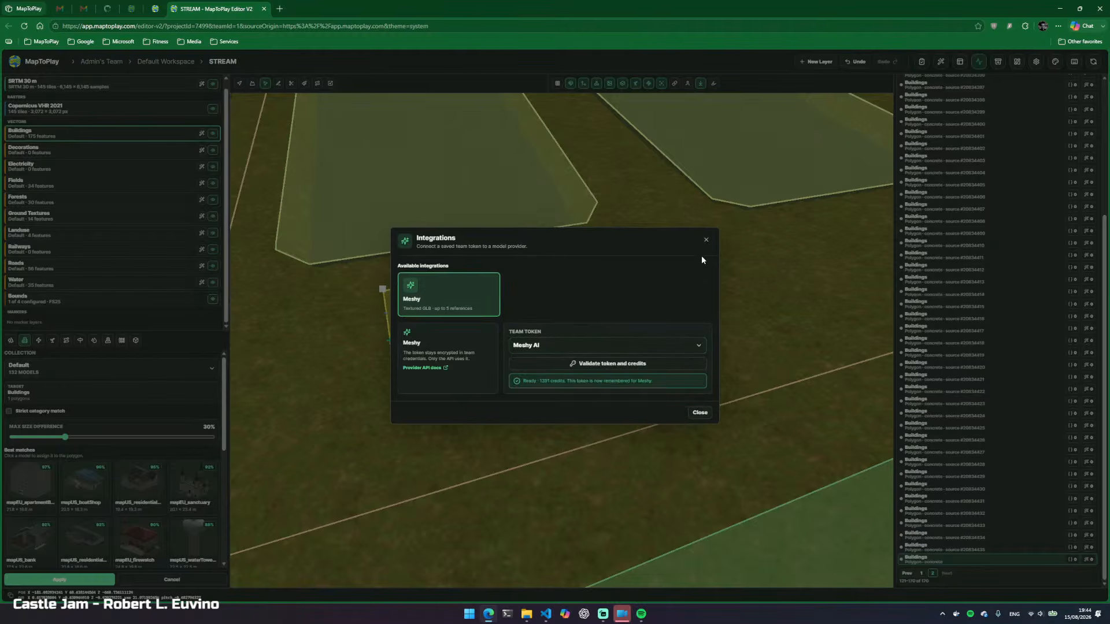
click(705, 241)
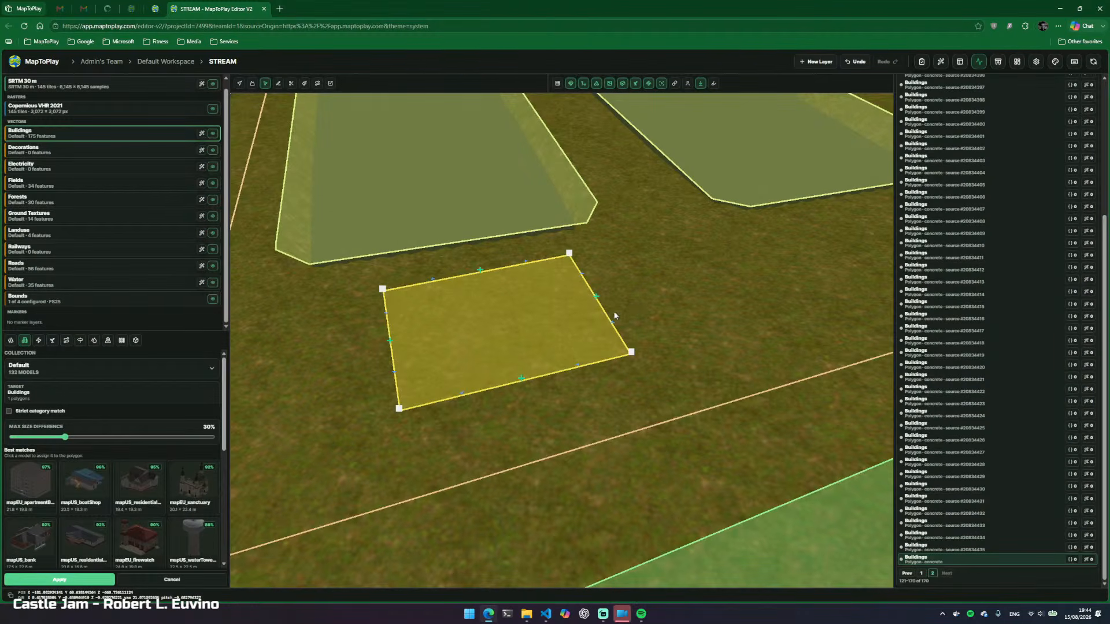
Start generating a model for the selected polygon with Meshy, validate the Meshy AI token, and proceed to the model details
drag(614, 316, 654, 322)
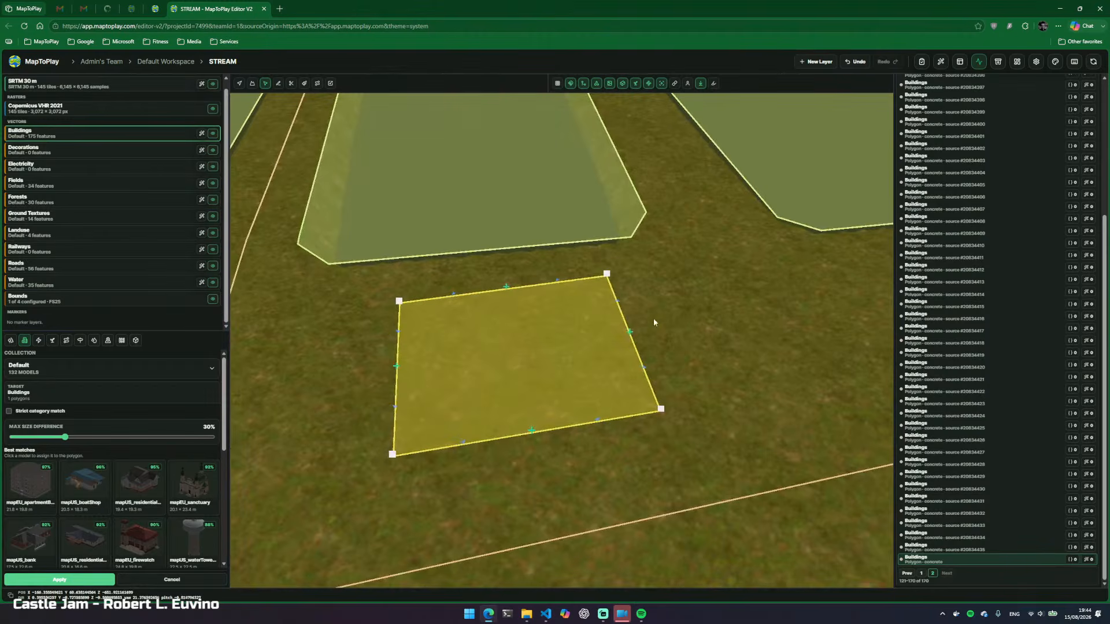
mouse_move(225, 404)
mouse_down()
mouse_move(241, 448)
mouse_move(235, 410)
mouse_up()
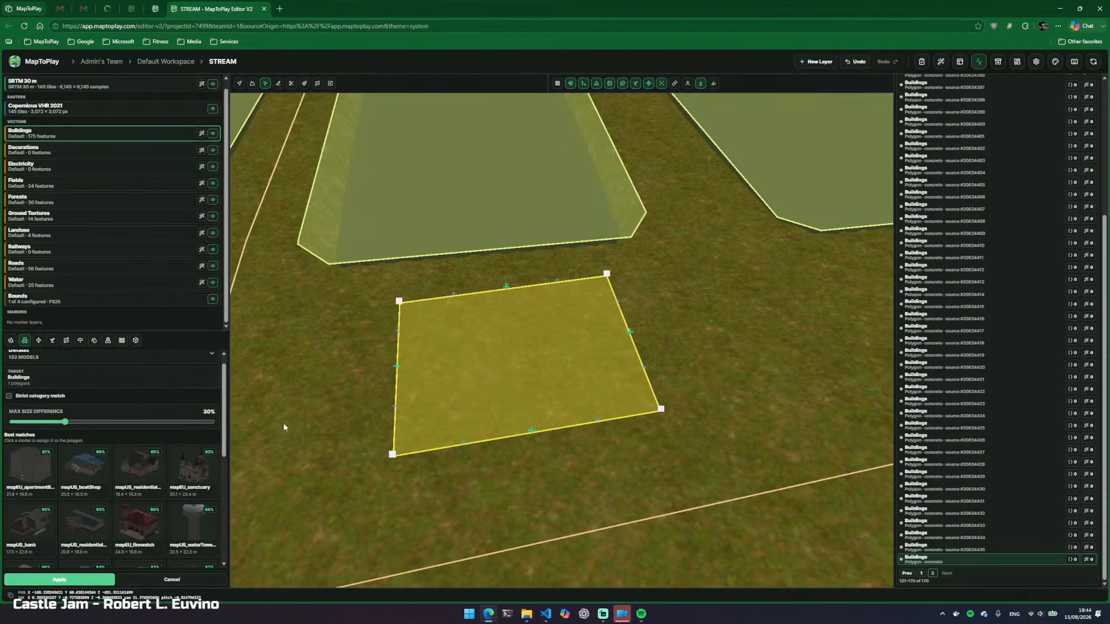
click(136, 341)
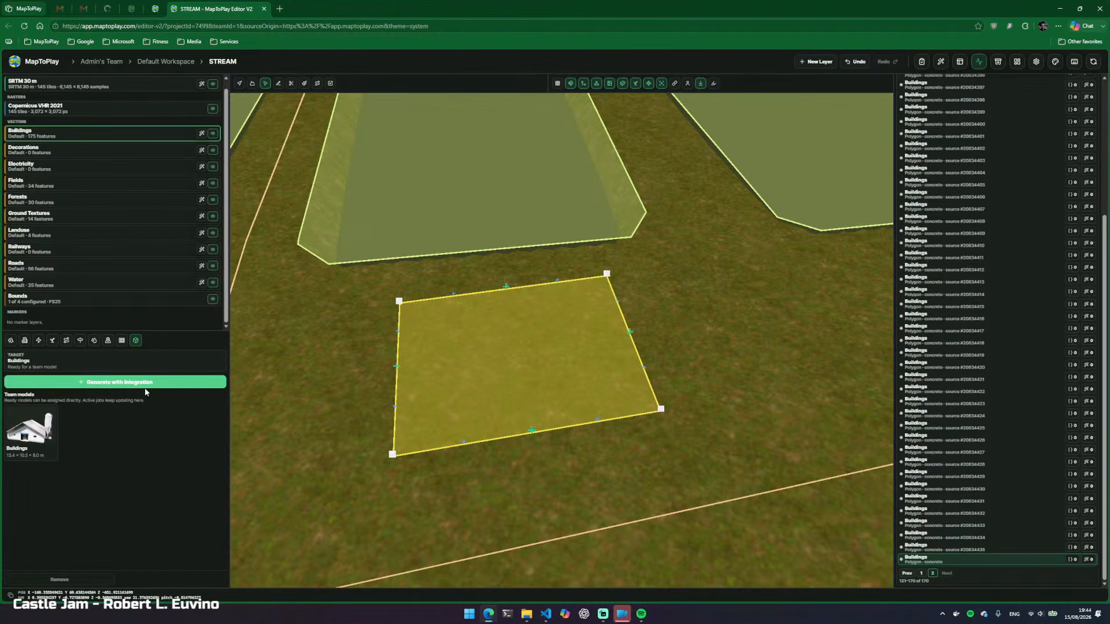
click(124, 384)
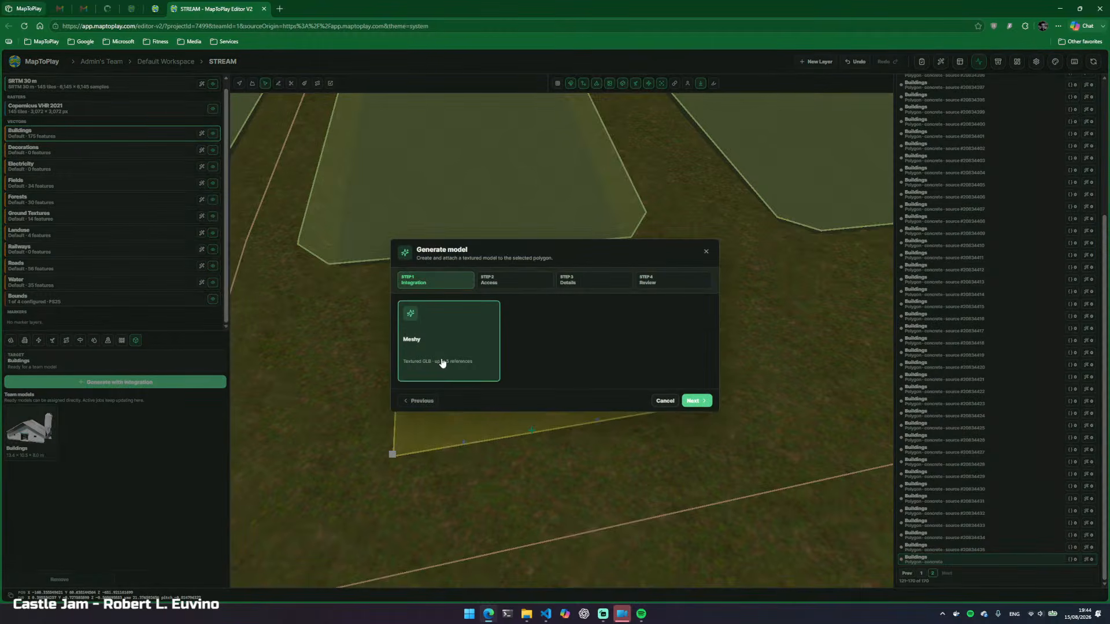
click(703, 399)
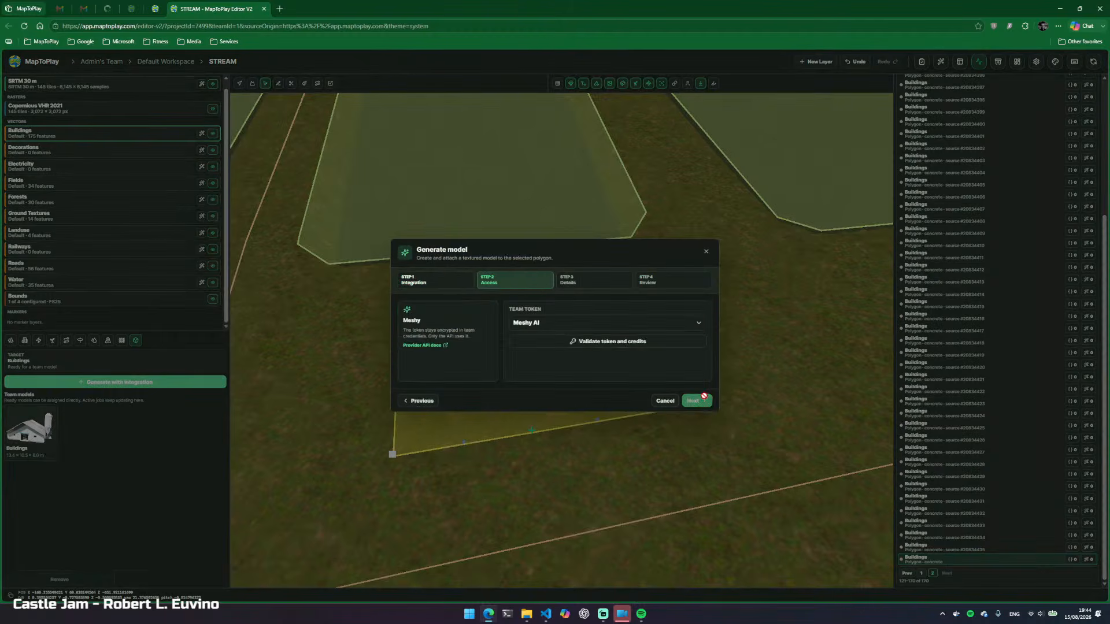
click(610, 342)
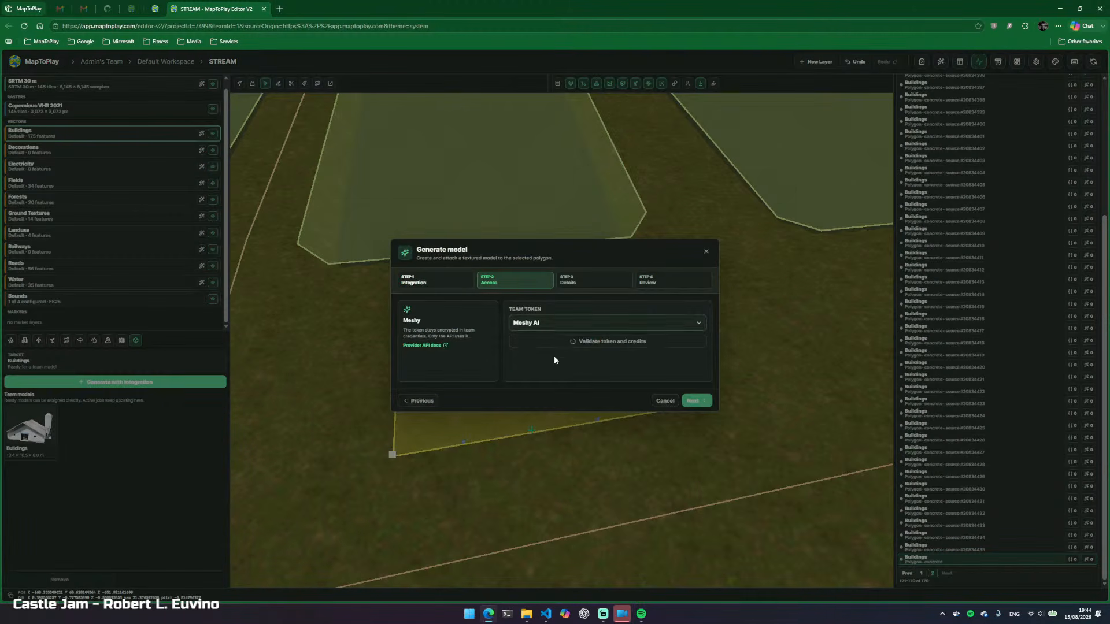
click(699, 401)
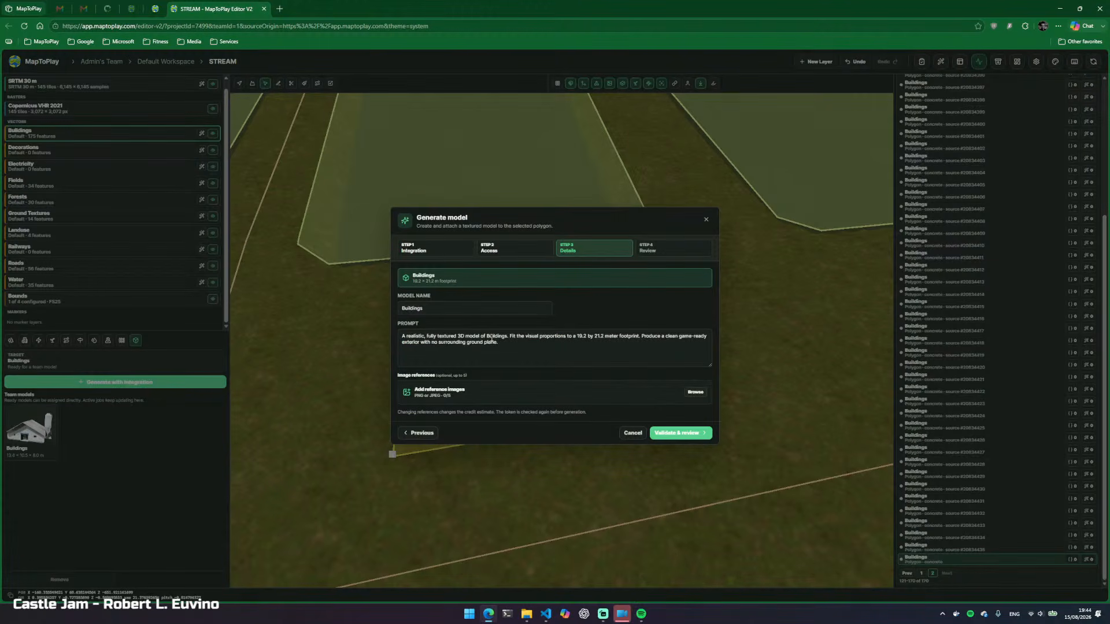
Replace "Buildings" with "residential building" in the model generation prompt
drag(507, 337, 486, 337)
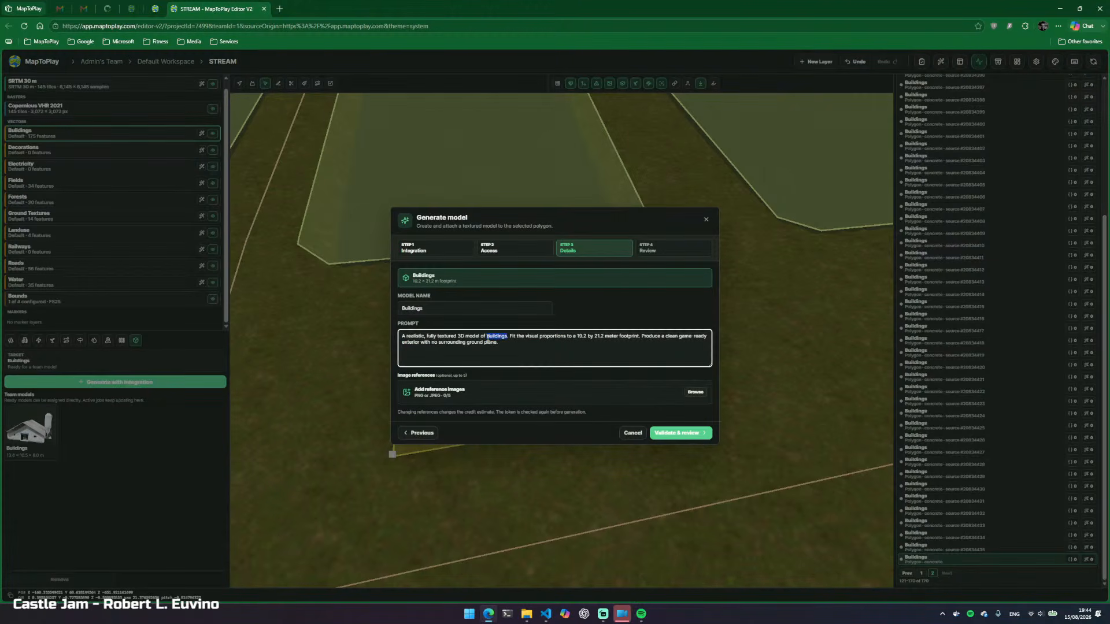
text(residentia)
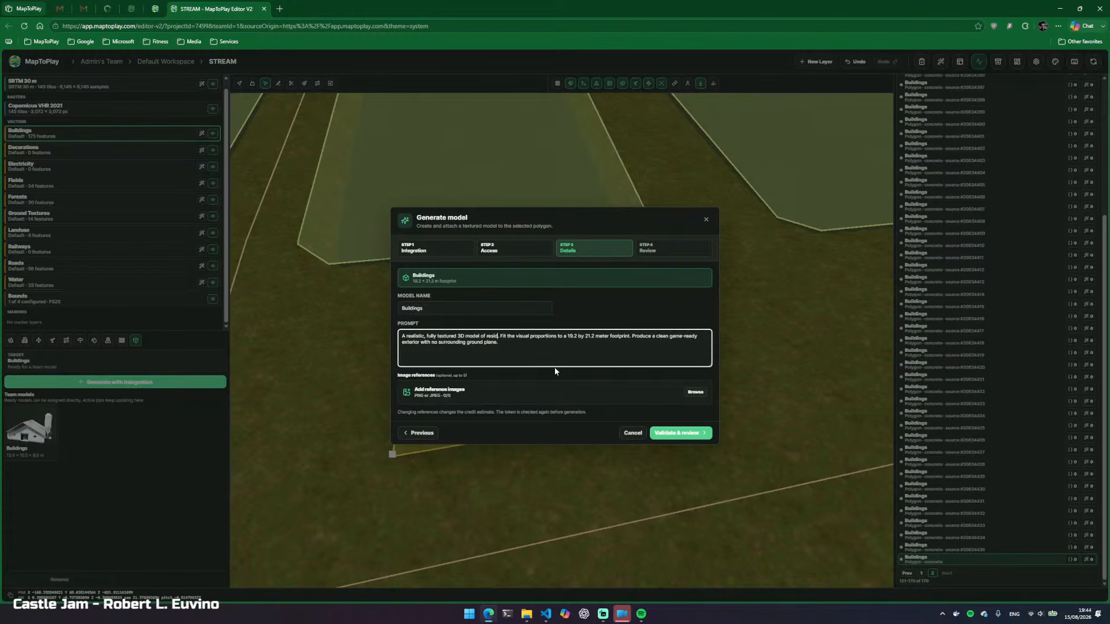
text(l building)
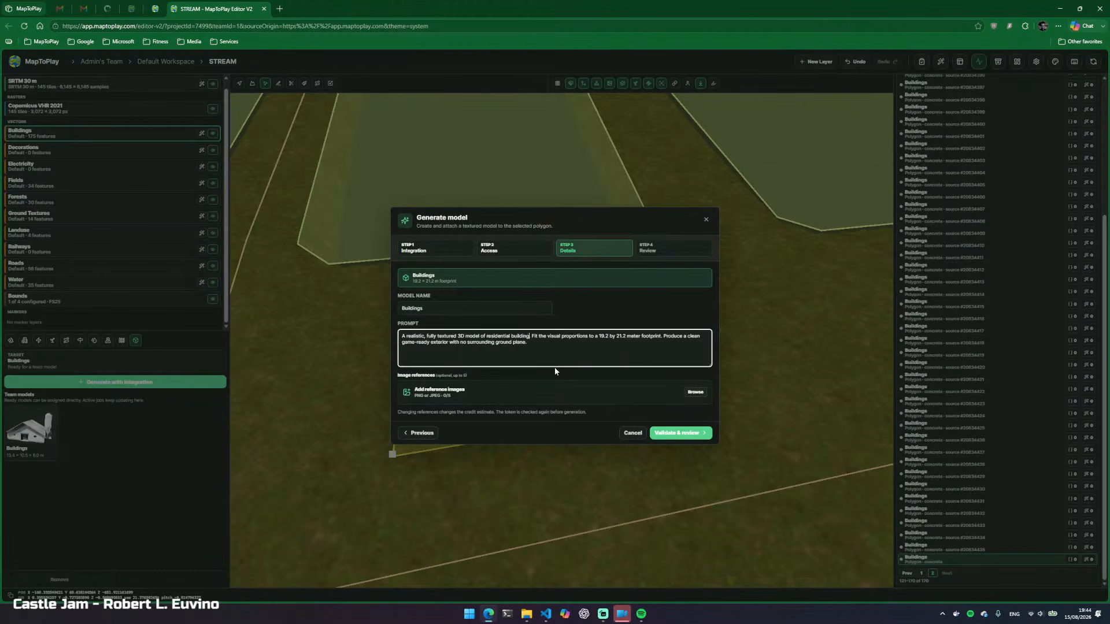
click(551, 359)
Attach the three green house screenshots from the Desktop as reference images for the model
click(451, 392)
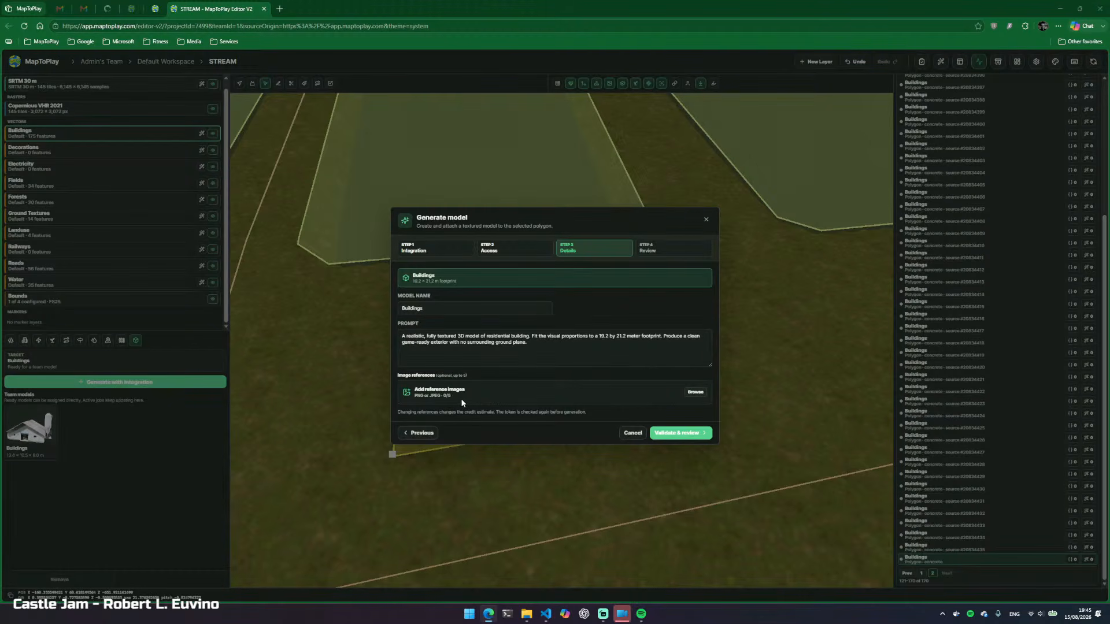
click(487, 251)
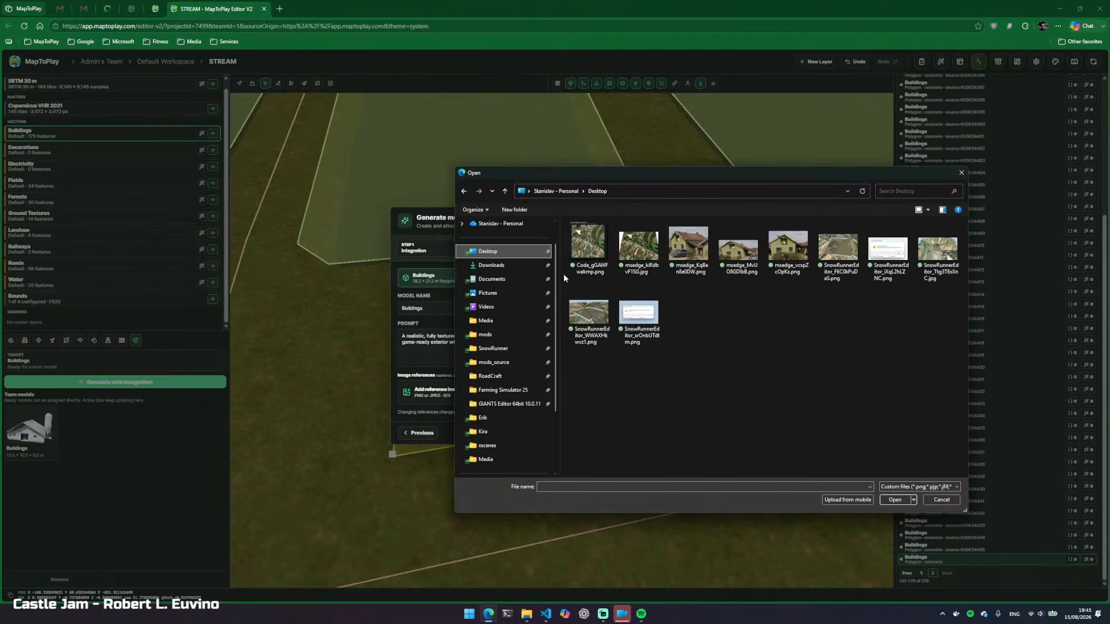
click(689, 250)
ctrl+click(739, 248)
ctrl+click(778, 272)
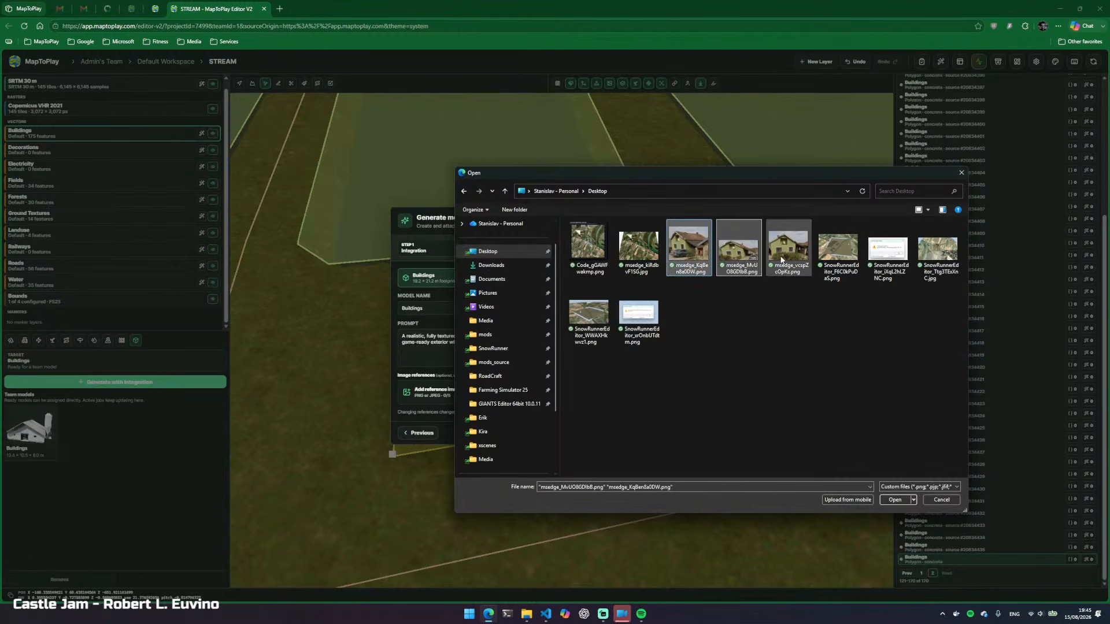
click(895, 500)
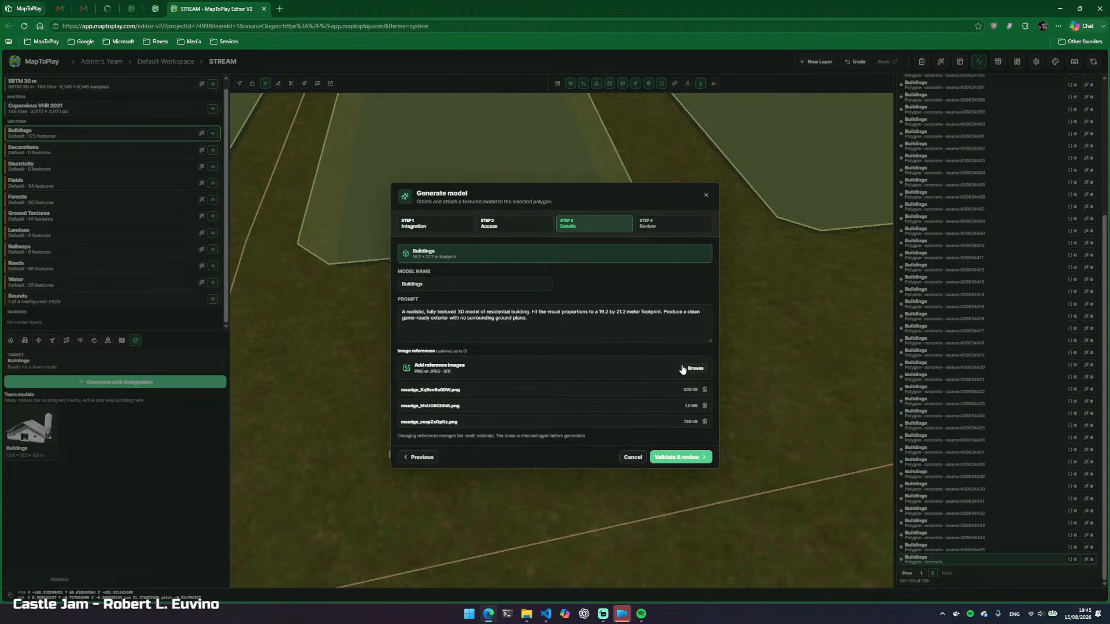
triple_click(408, 312)
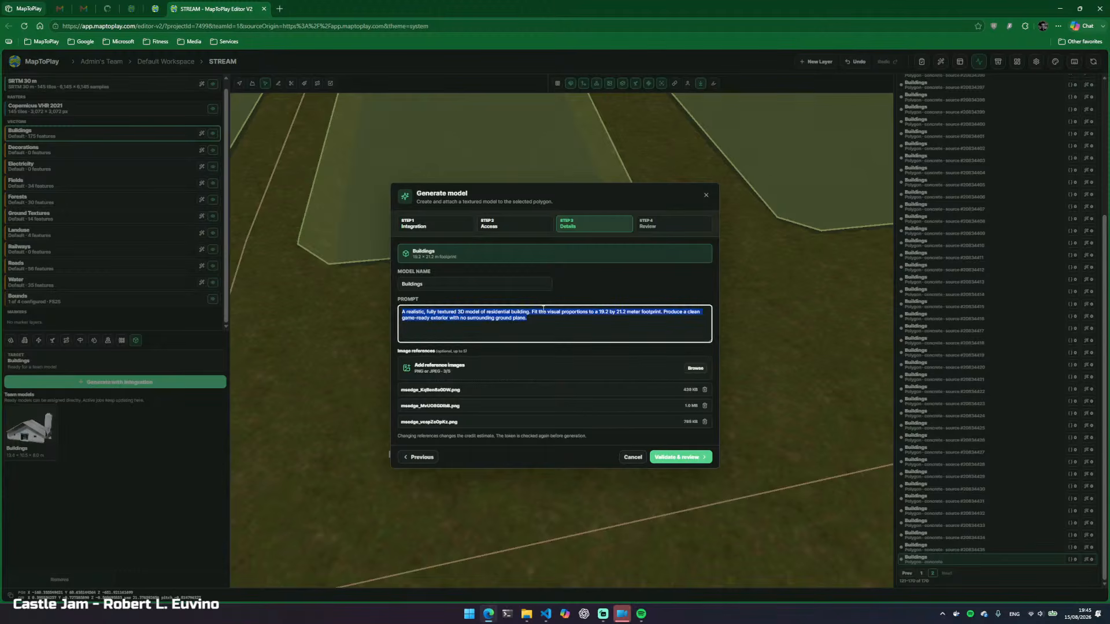
click(569, 325)
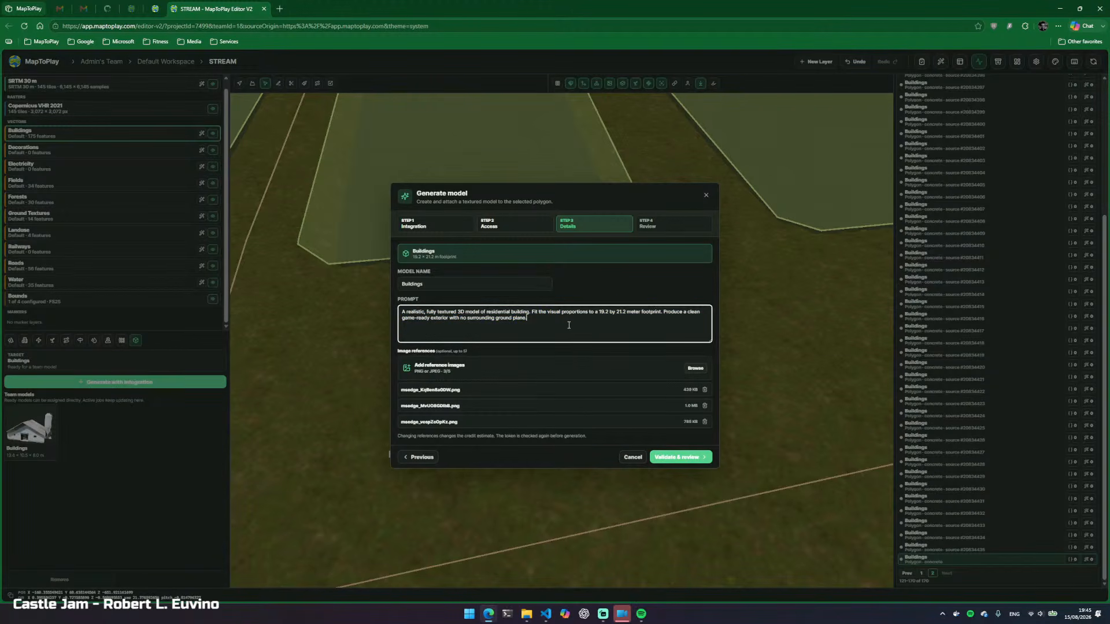
Validate the Buildings model details with their three reference images and queue the Meshy generation for the selected polygon
click(686, 460)
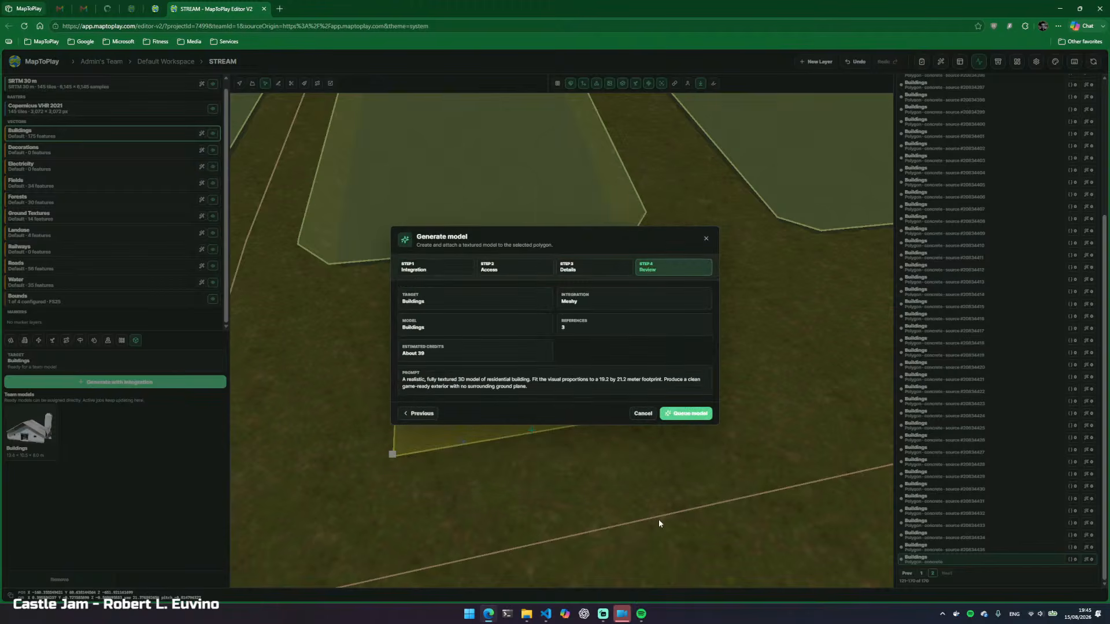
click(689, 414)
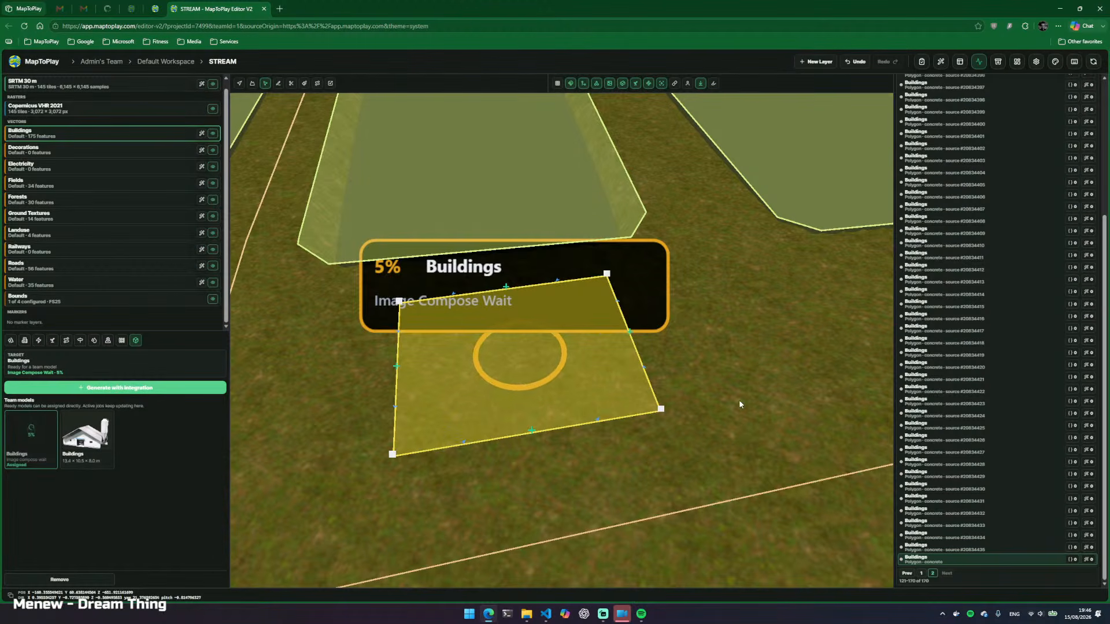
key(d)
drag(740, 405, 607, 414)
key(e)
key(s)
key(a)
key(e)
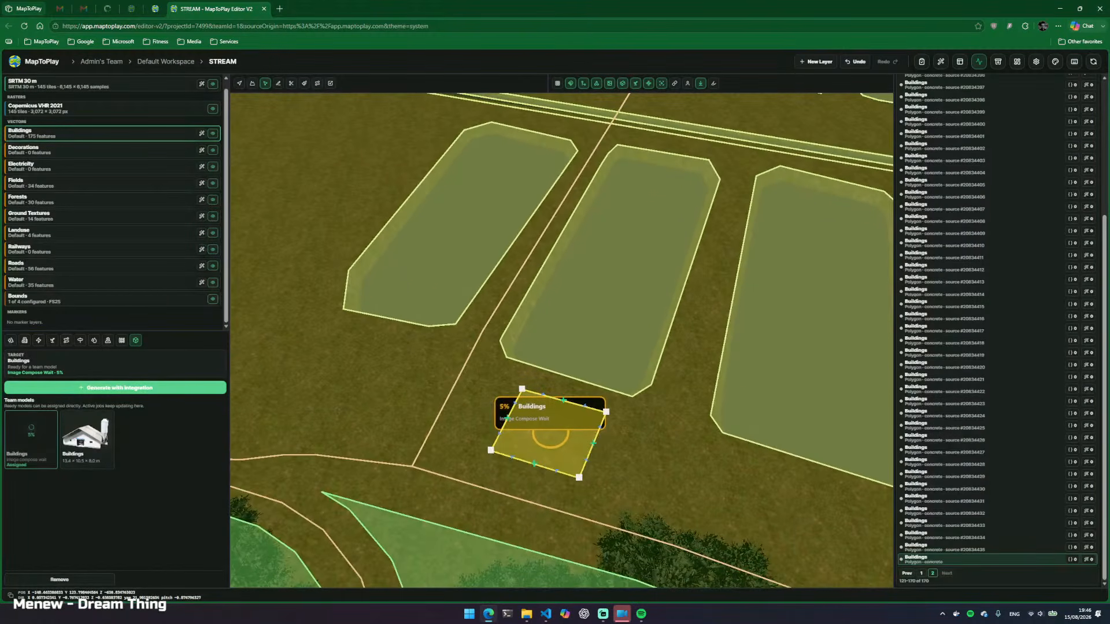
drag(692, 409, 689, 406)
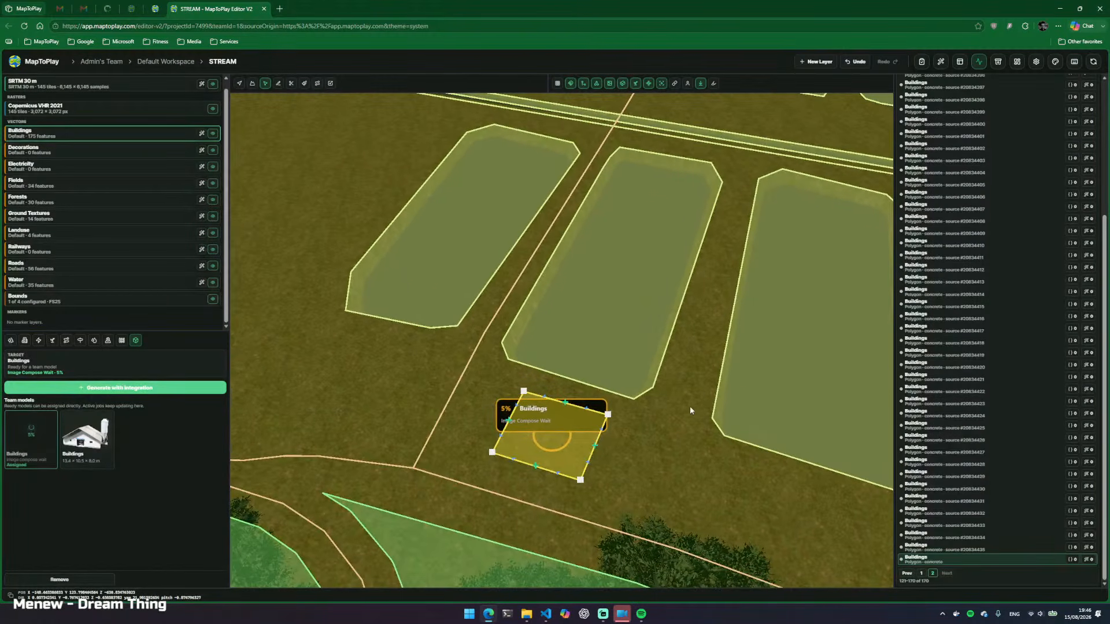
Deselect the building polygon and inspect the surrounding map up to the existing textured building beside the road junction
click(641, 465)
key(s)
drag(641, 465, 520, 433)
key(d)
key(w)
key(e)
key(d)
key(e)
key(w)
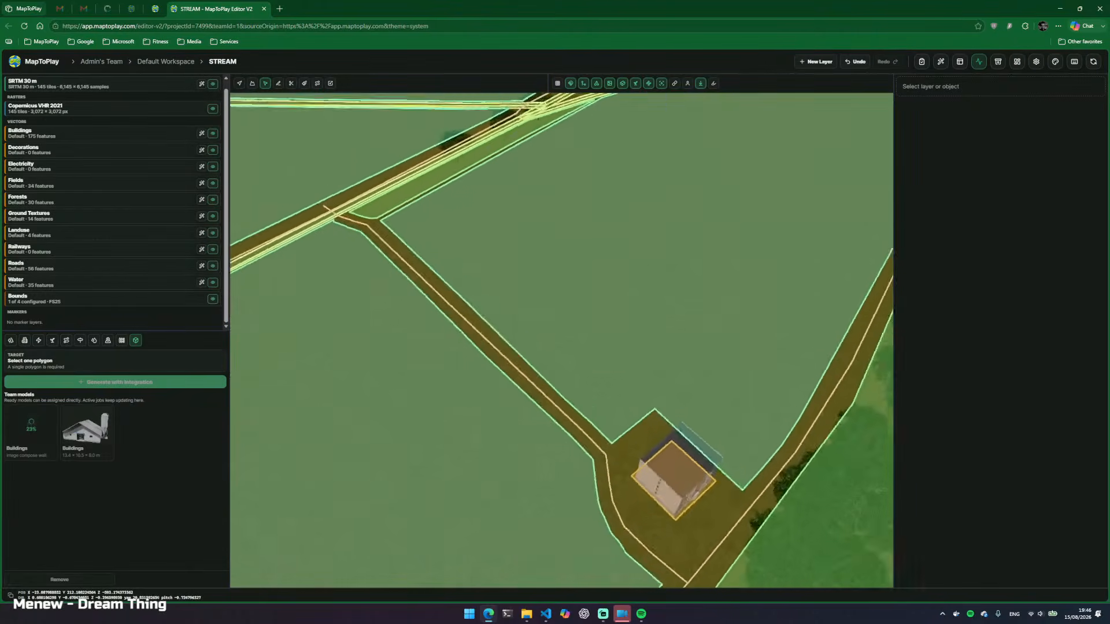
drag(672, 419, 578, 480)
key(d)
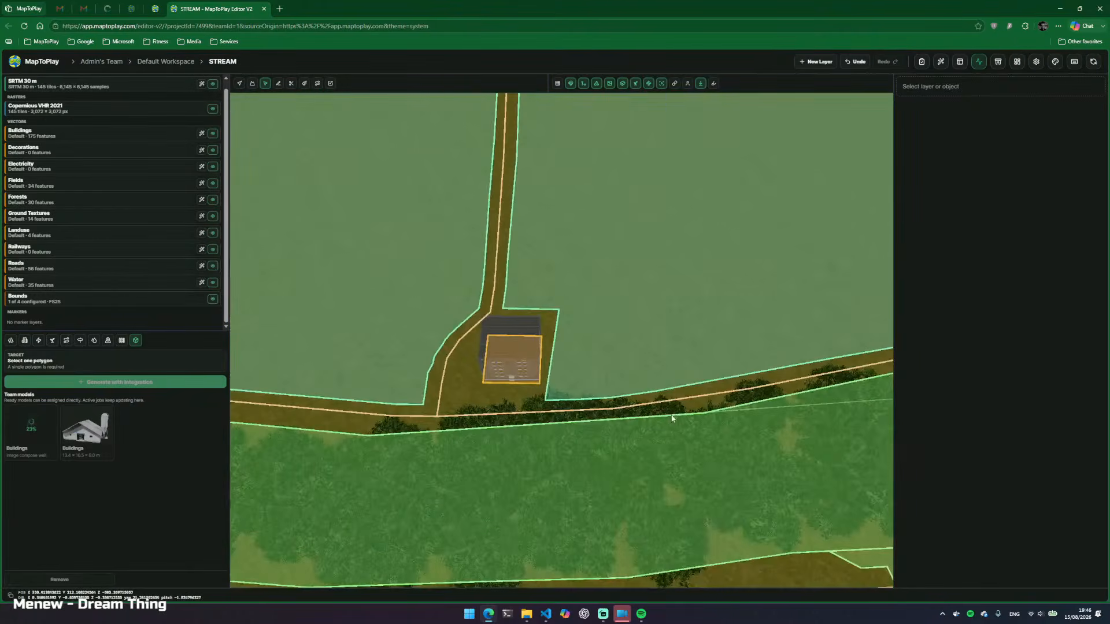
Mark Grade building foundations as completed in the FS25 map checklist and review the entries below it
click(922, 62)
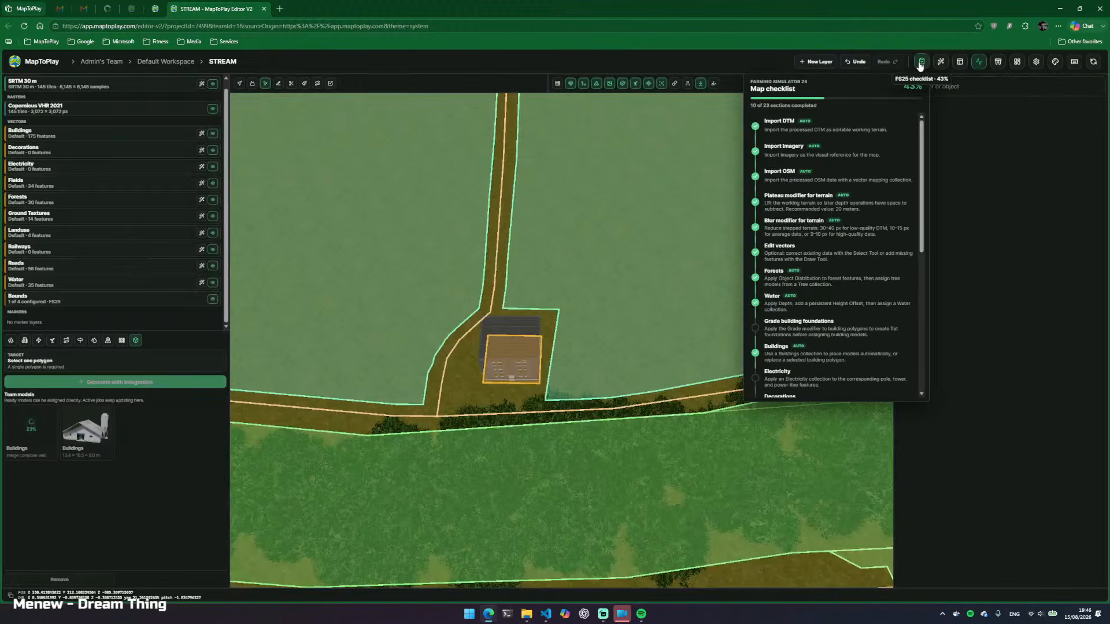
click(757, 329)
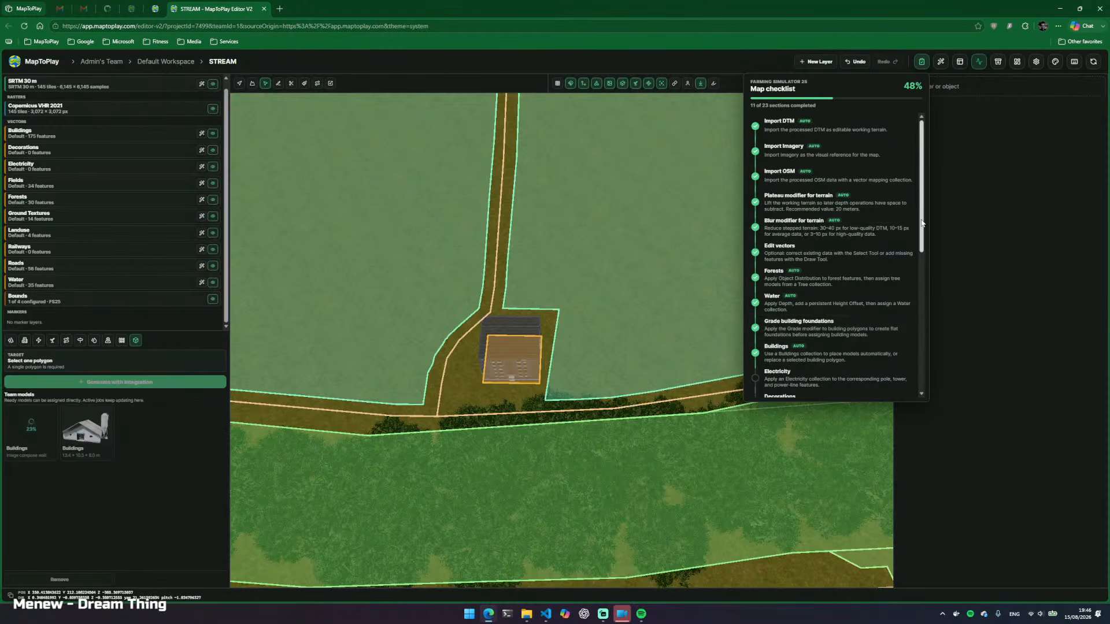
drag(922, 225, 923, 299)
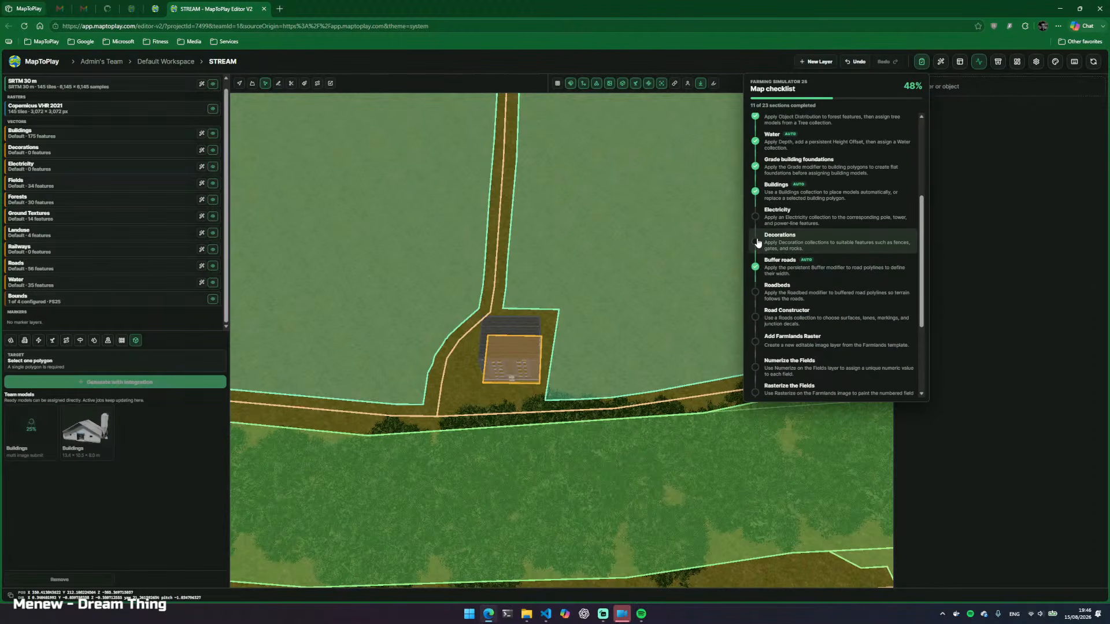
click(921, 62)
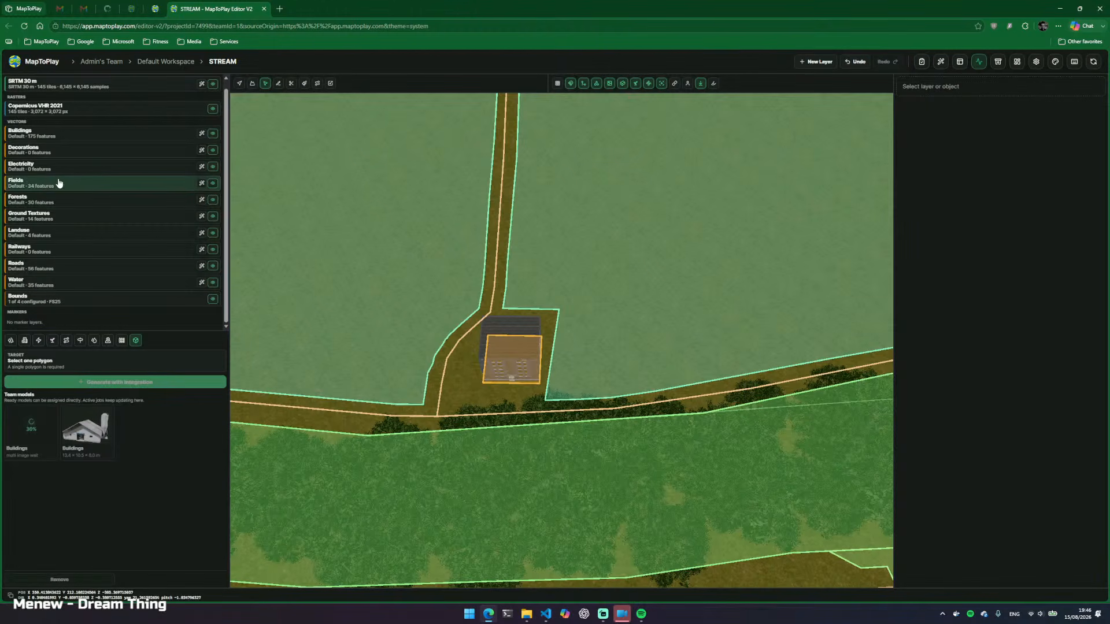
Select the Electricity layer and examine its feature categories and the open terrain on the map
click(35, 168)
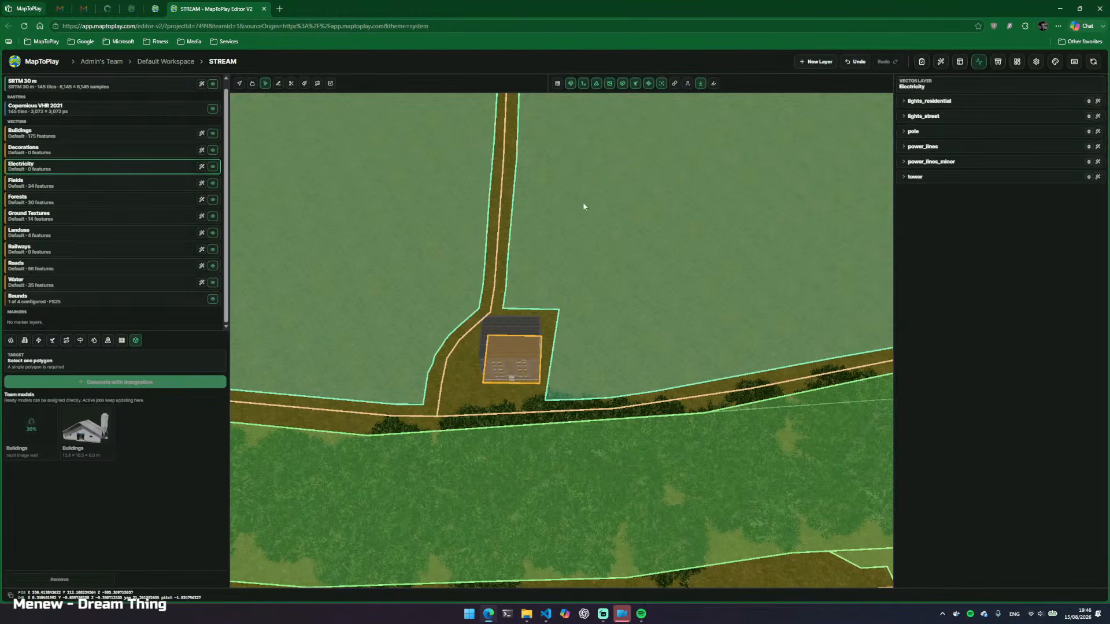
right_click(630, 341)
key(s)
key(a)
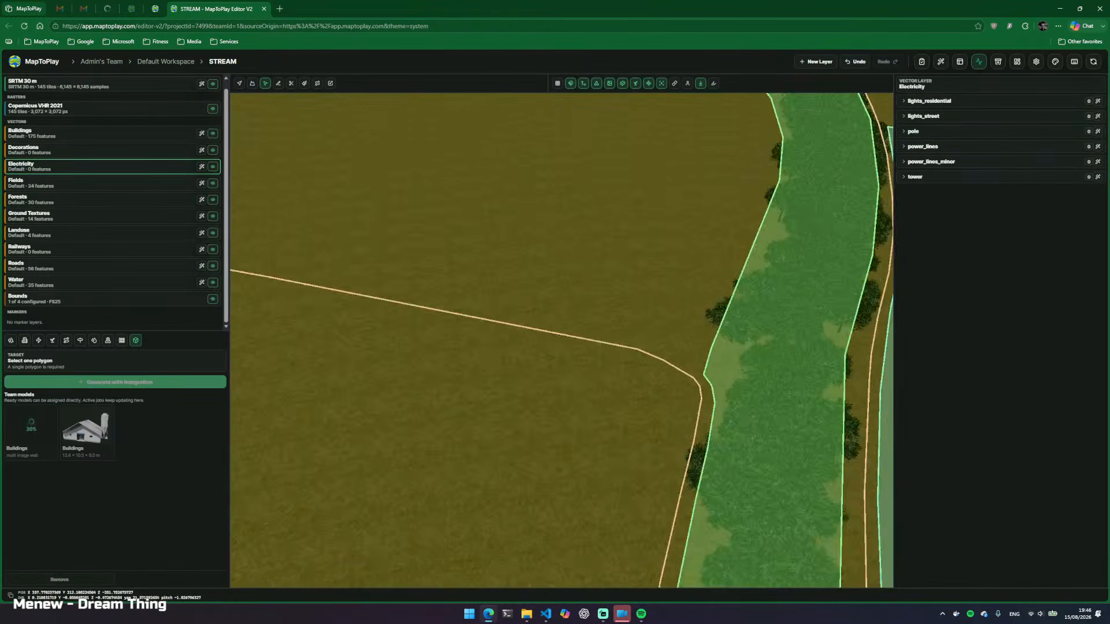
key(w)
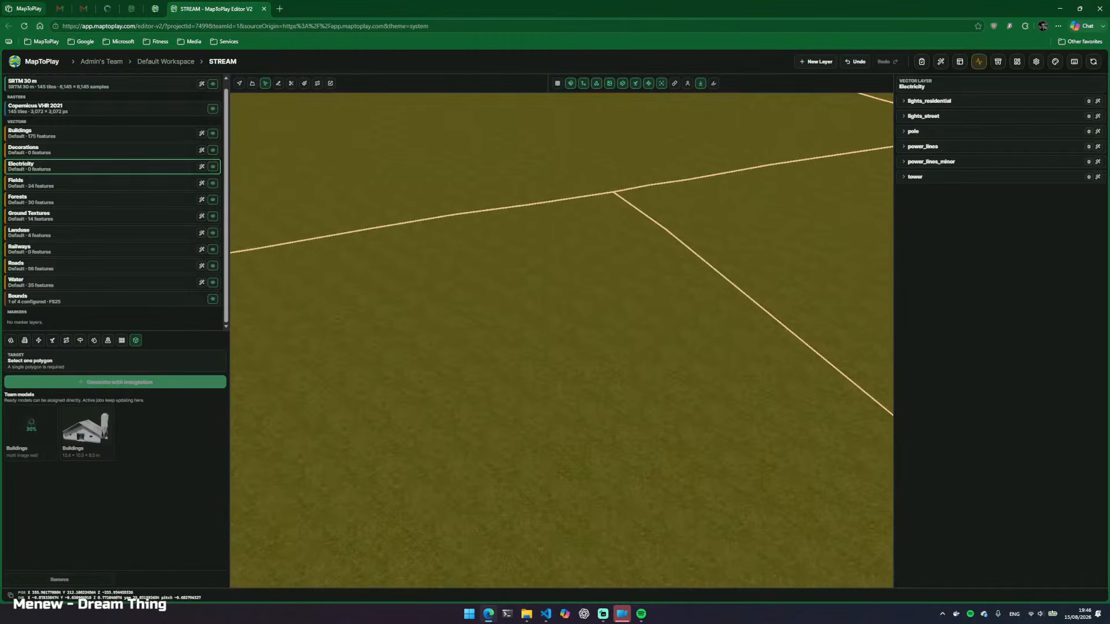
key(w)
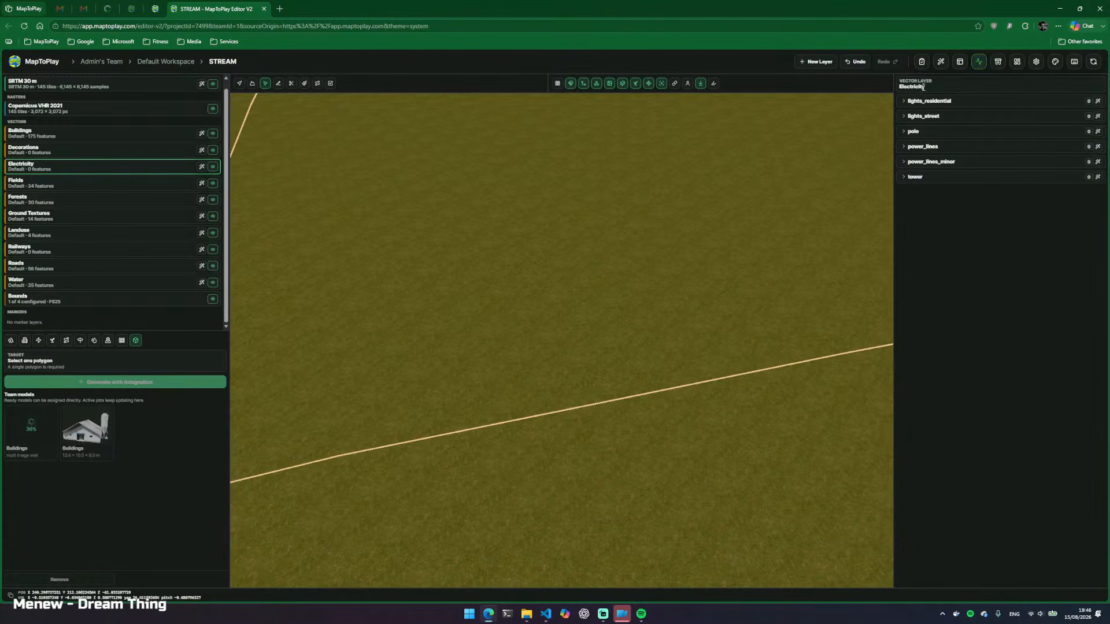
Review the remaining map checklist sections, from Electricity and Decorations through roads, farmlands and foliage
click(922, 61)
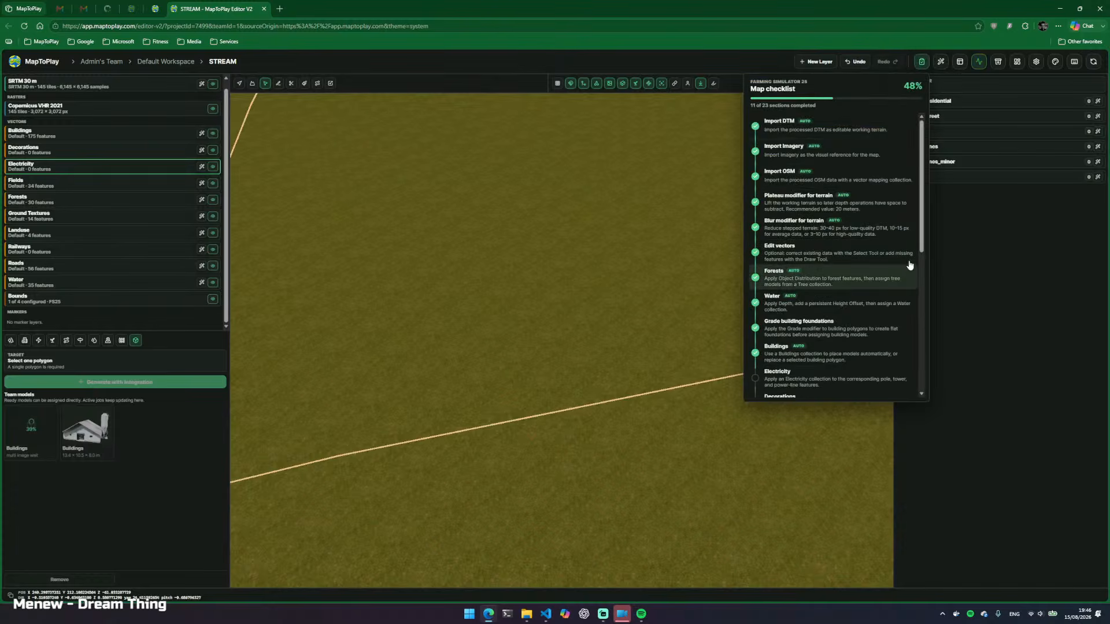
scroll(920, 254, down, 3)
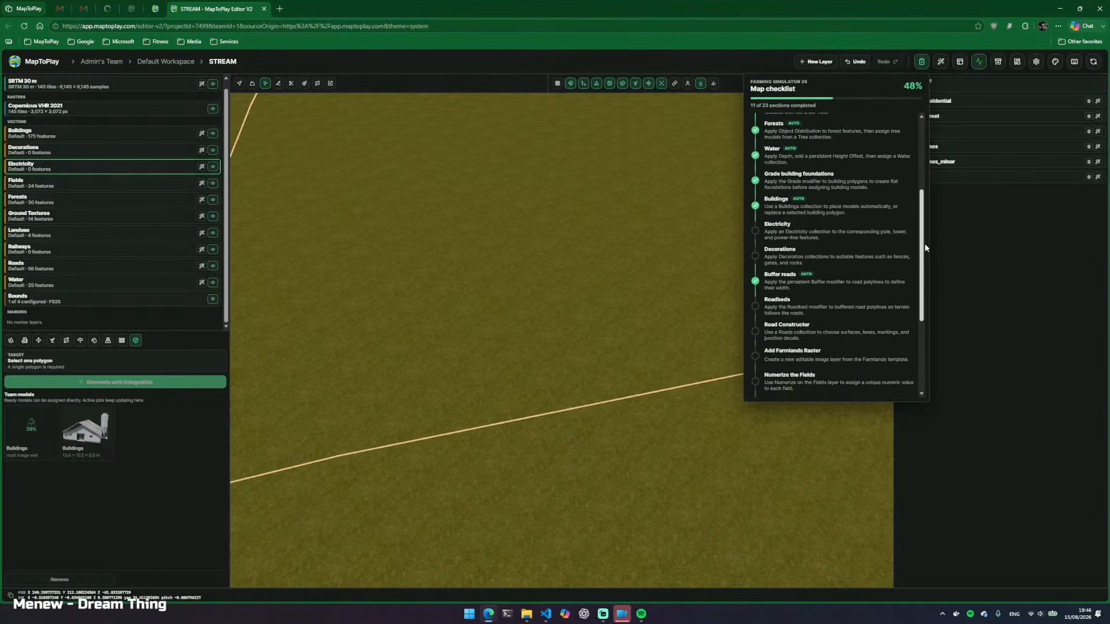
scroll(925, 245, down, 2)
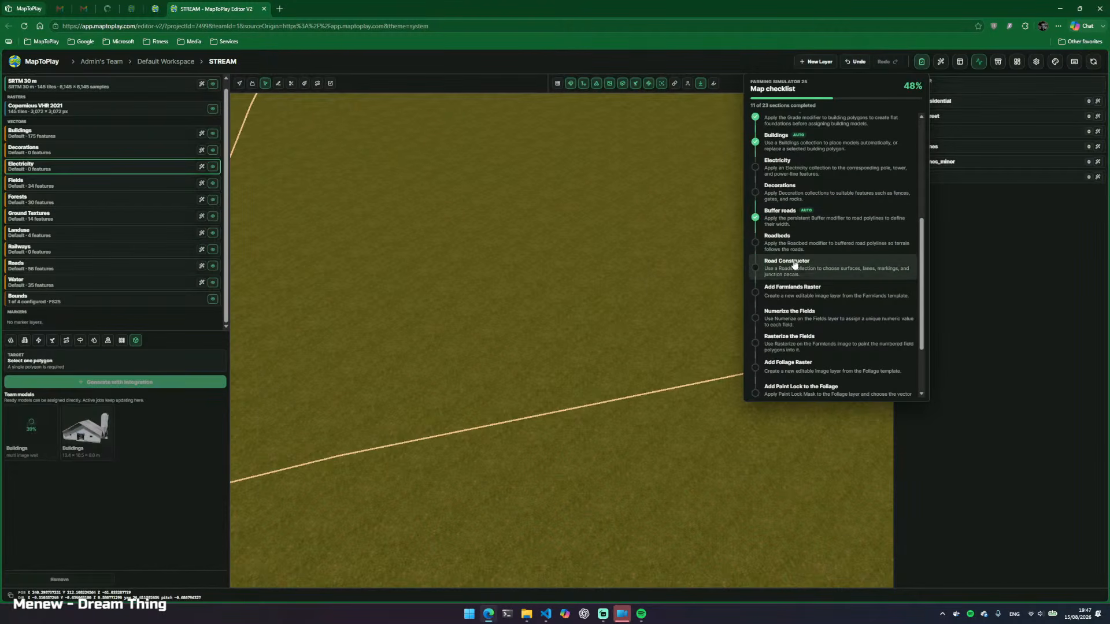
mouse_move(922, 258)
mouse_down()
mouse_move(923, 279)
mouse_move(924, 255)
mouse_up()
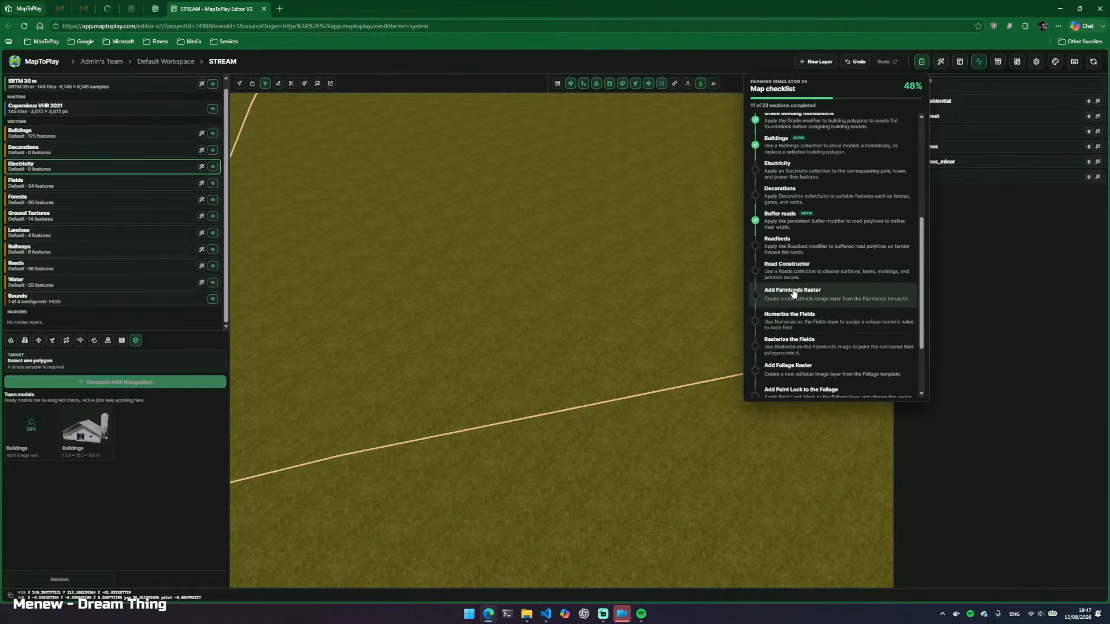
click(924, 64)
Show the whole map in the Top plan view with textures and vectors hidden to examine the satellite imagery
key(w)
drag(577, 300, 601, 324)
key(e)
key(s)
key(a)
drag(361, 403, 512, 435)
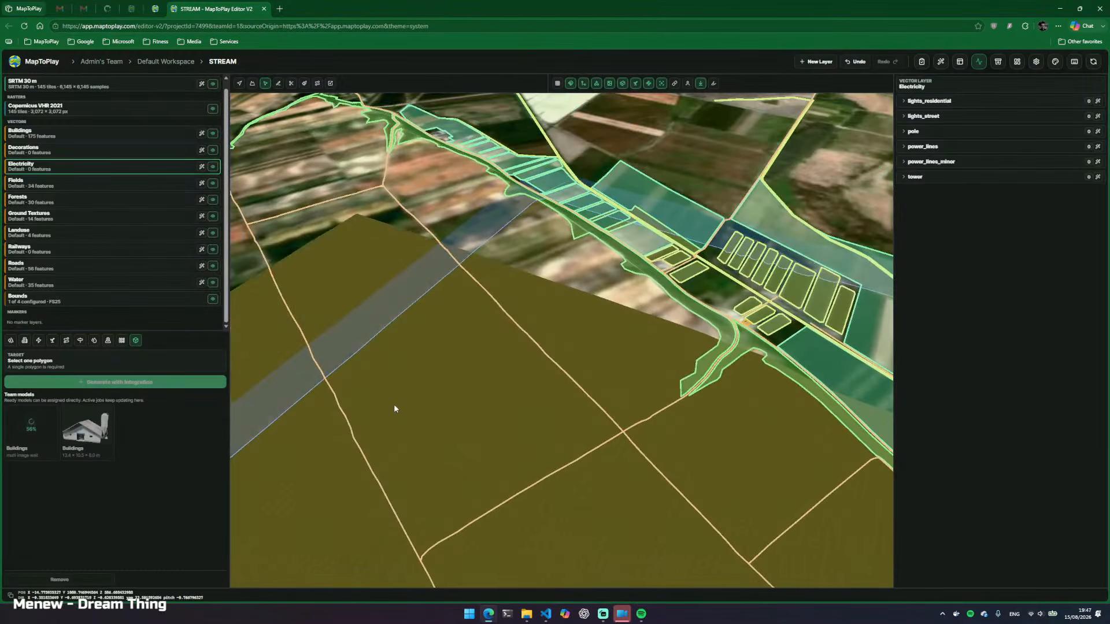
key(grave)
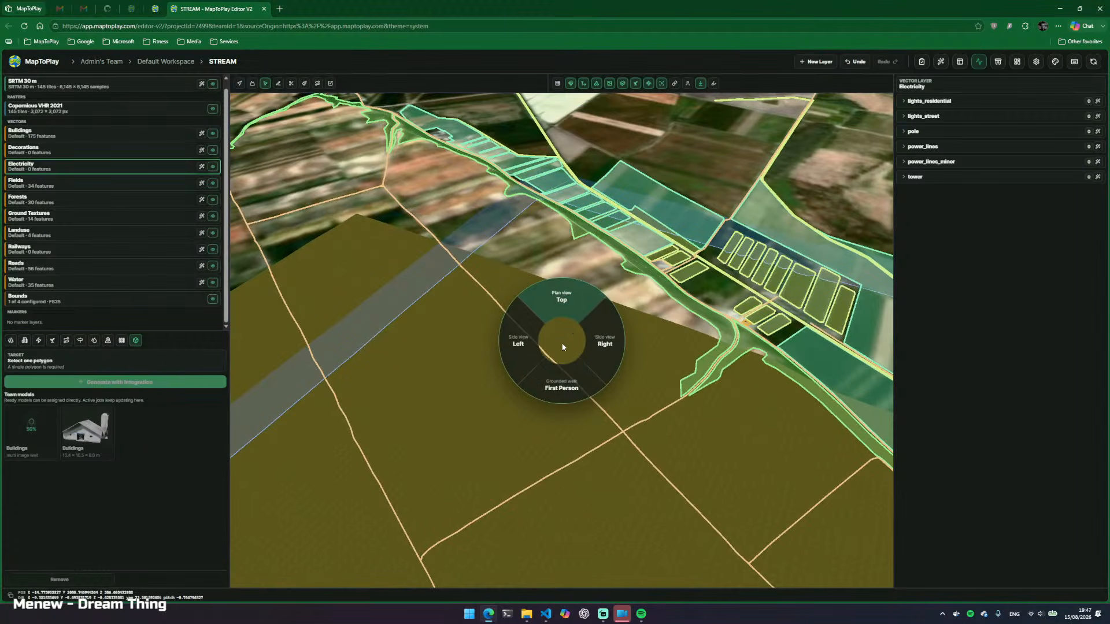
click(568, 360)
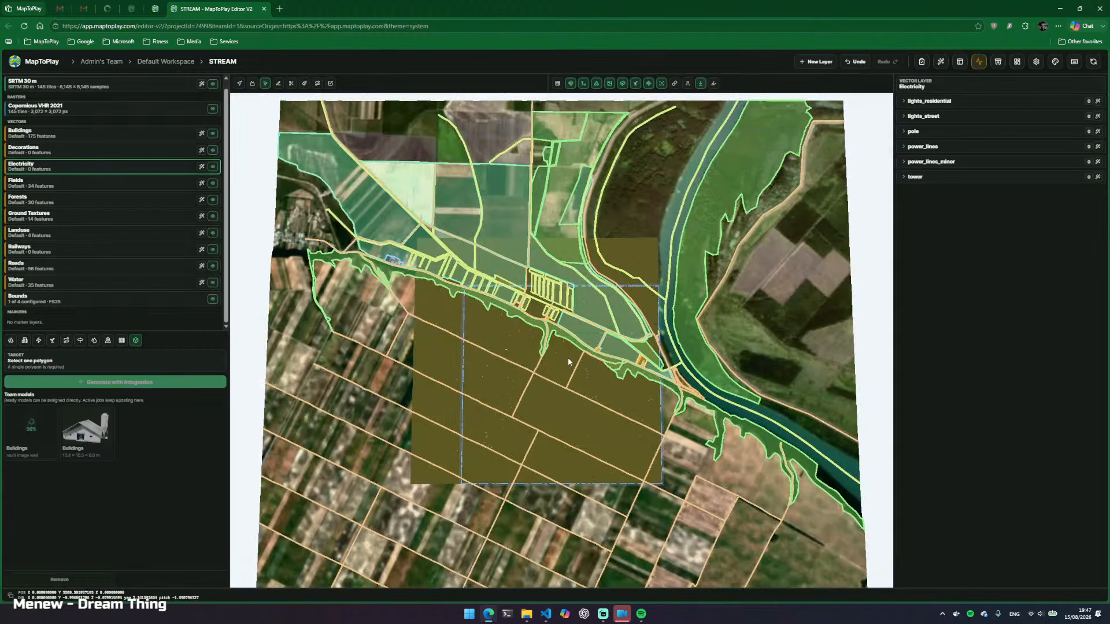
key(t)
key(v)
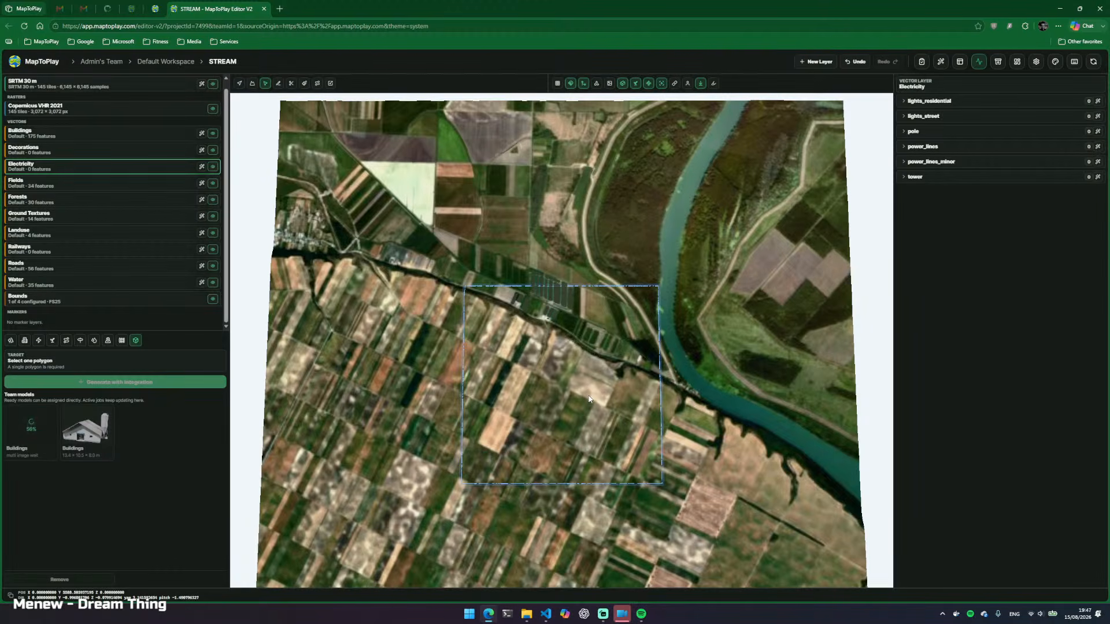
Look at the bare imagery up close, toggling first person on and off, and re-enable textures and vectors
drag(590, 399, 529, 368)
key(f)
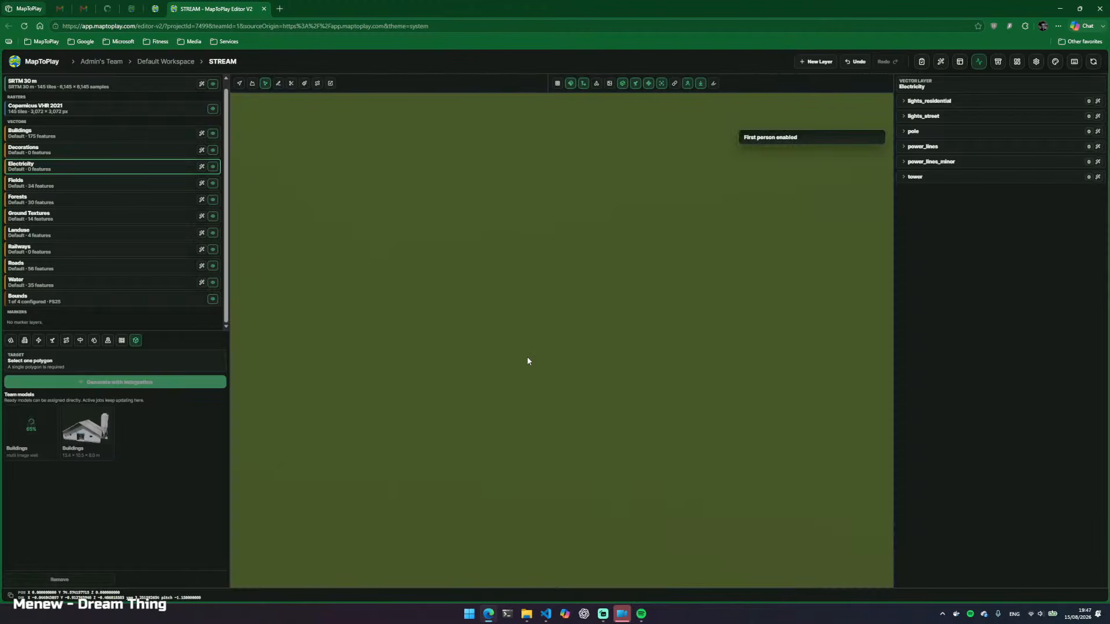
key(f)
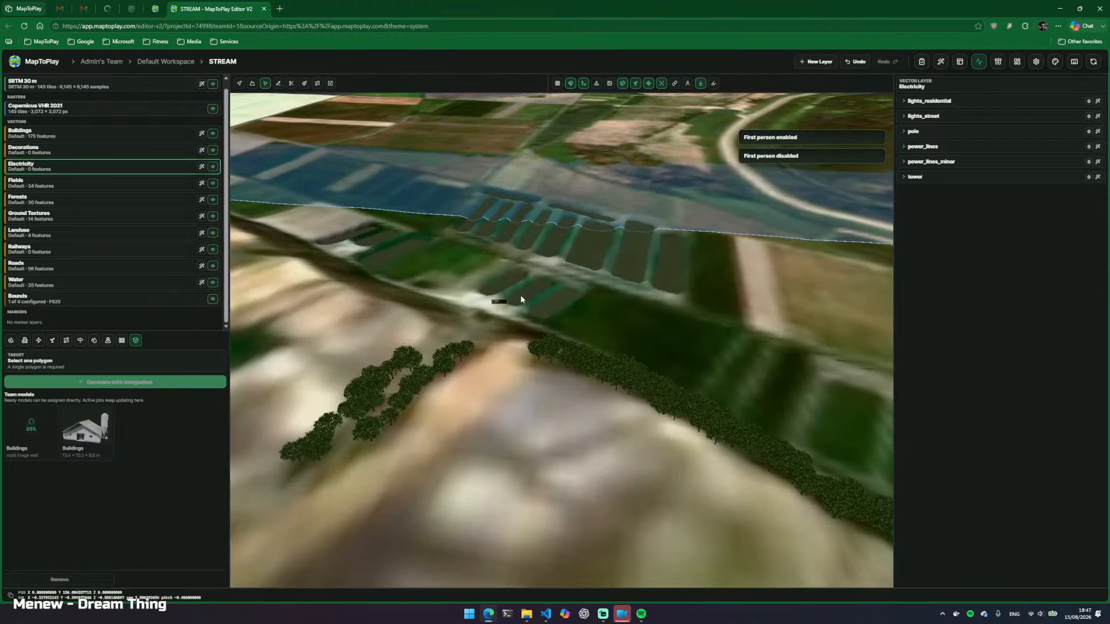
mouse_move(459, 270)
mouse_down()
mouse_move(558, 292)
mouse_move(683, 347)
mouse_move(442, 350)
mouse_move(455, 289)
mouse_up()
key(t)
drag(547, 325, 501, 373)
key(v)
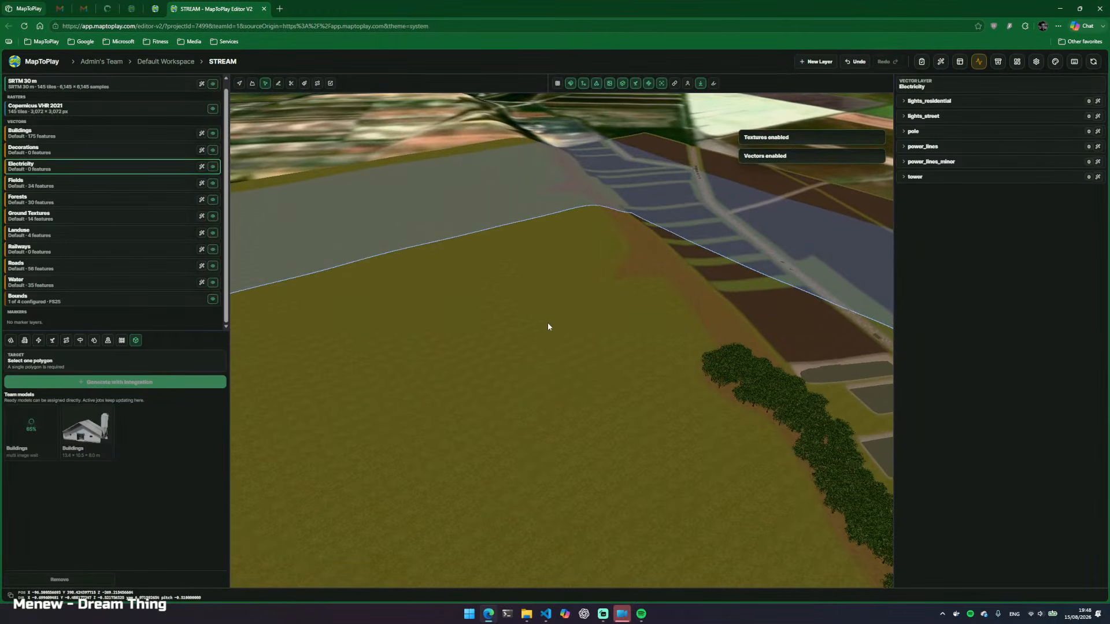
Examine the fields, forest strip and roads around the new building plot from above
drag(602, 289, 601, 372)
key(w)
key(w)
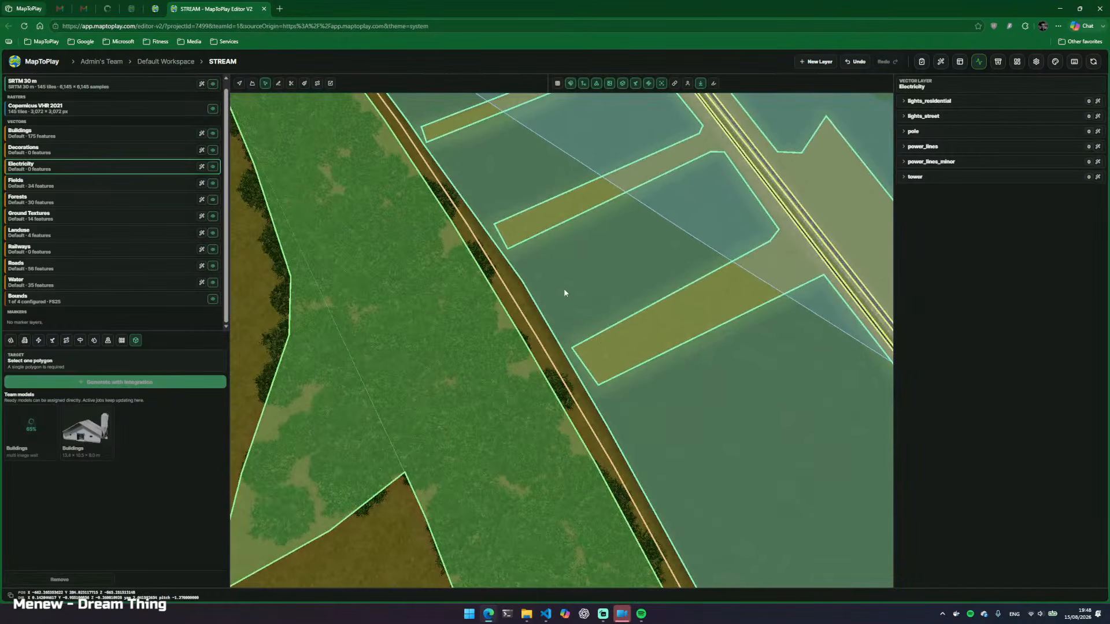
drag(564, 289, 774, 219)
key(d)
key(s)
key(s)
key(w)
key(w)
key(a)
key(d)
key(w)
key(d)
key(s)
key(a)
key(w)
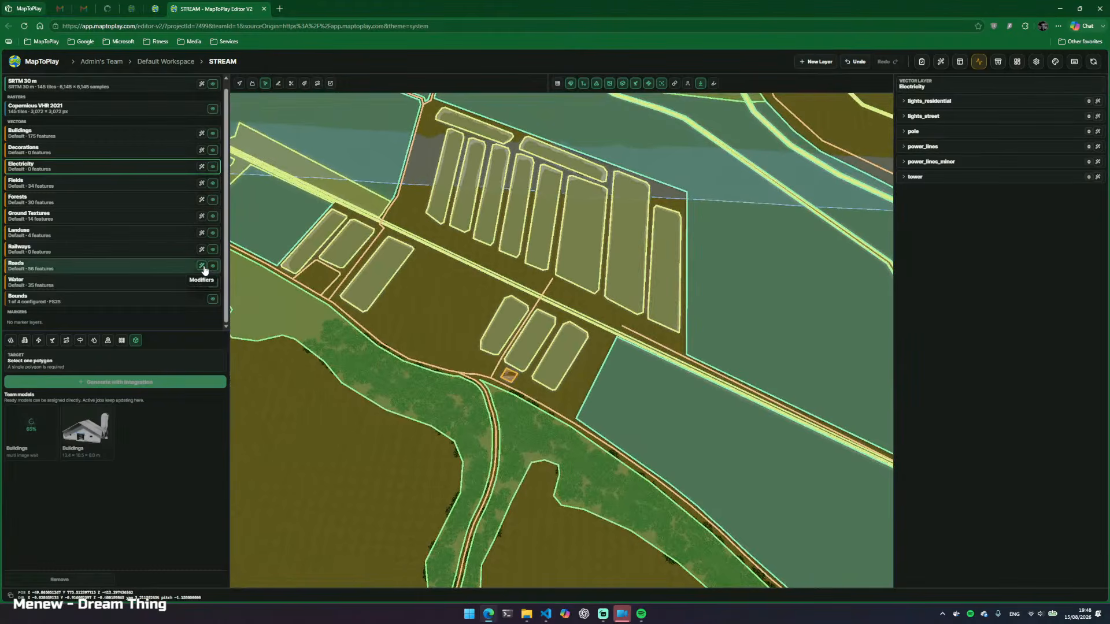
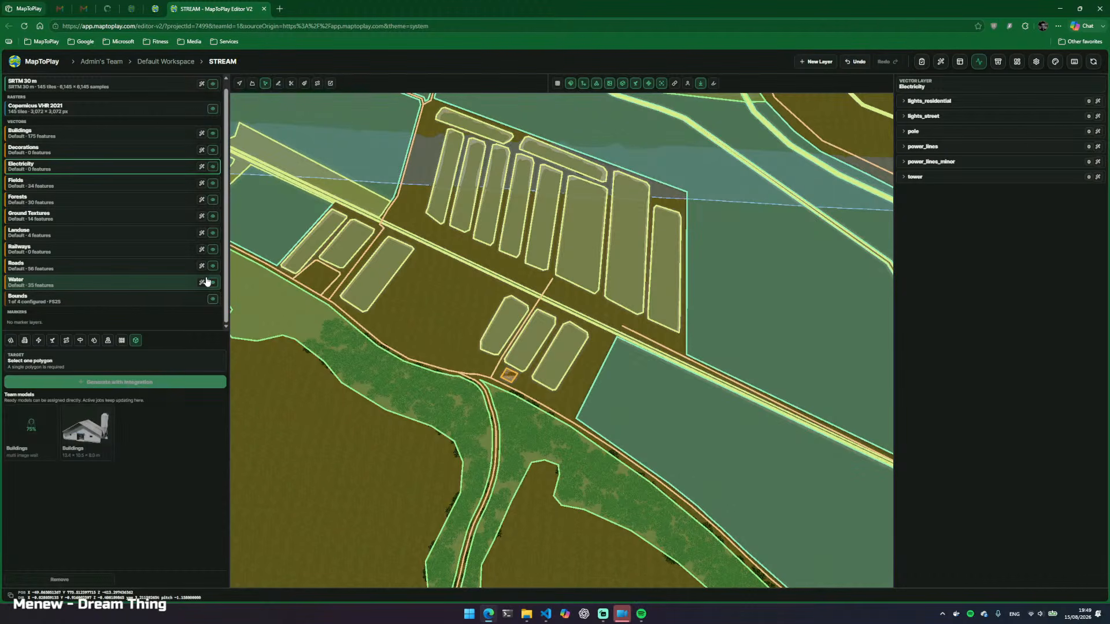
Create Playable Bounds in the Bounds layer from the Playable Area with an offset of +20 m
drag(527, 379, 455, 375)
key(e)
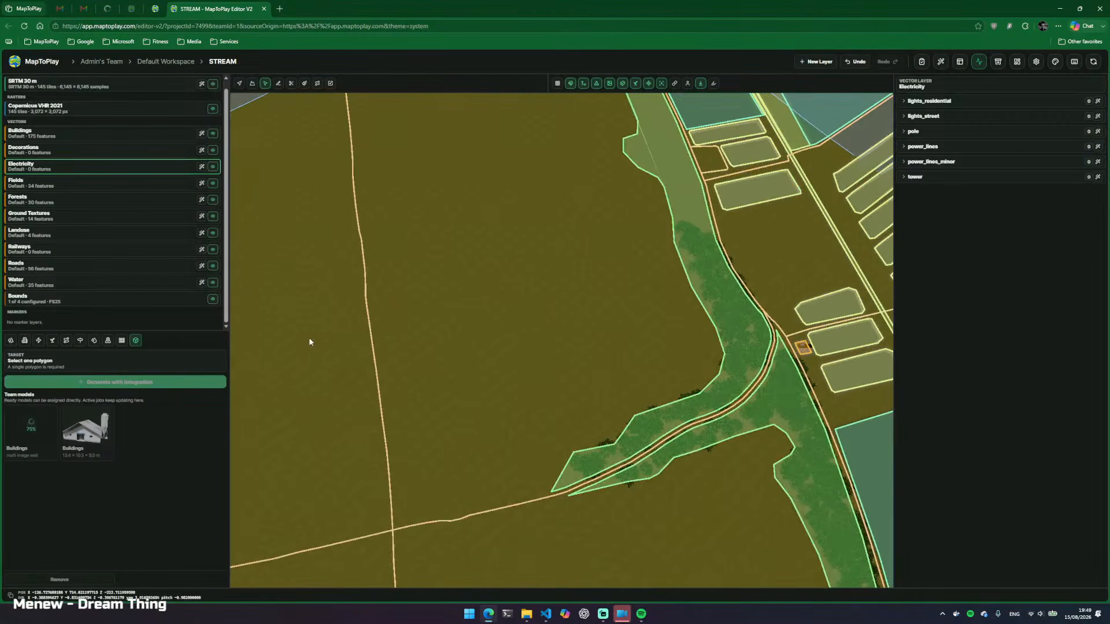
click(50, 300)
drag(521, 347, 399, 348)
key(w)
key(a)
key(s)
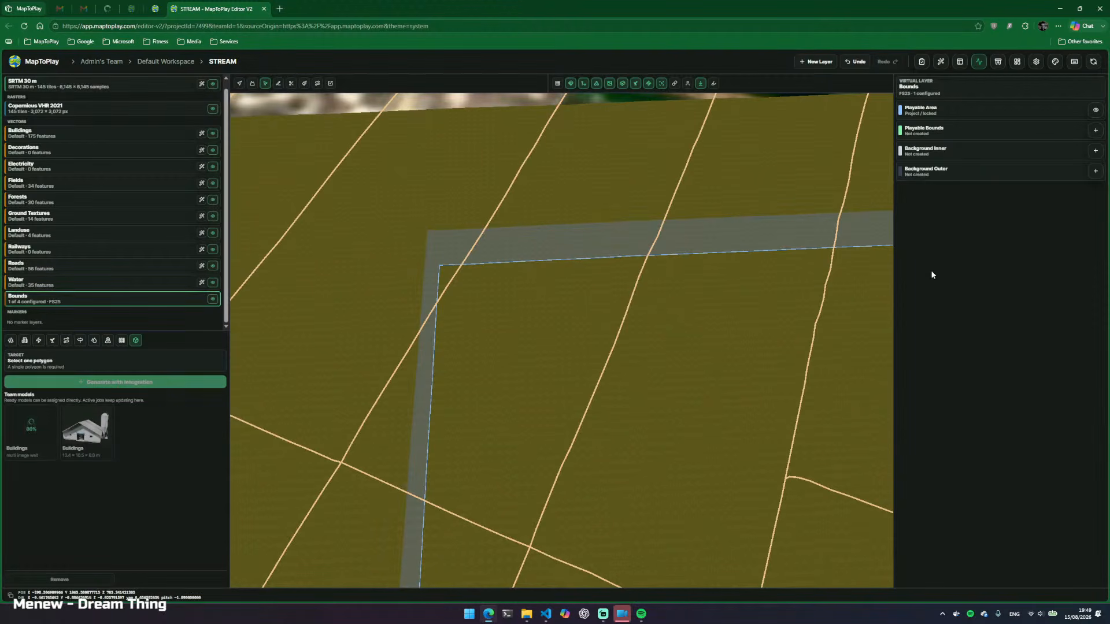
click(1095, 131)
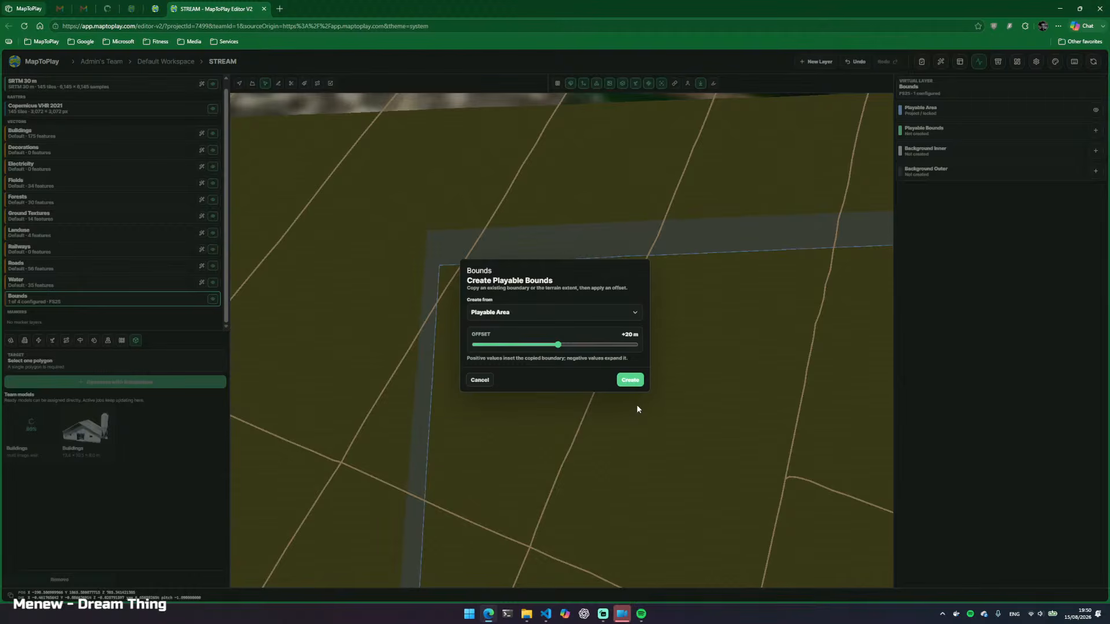
click(630, 380)
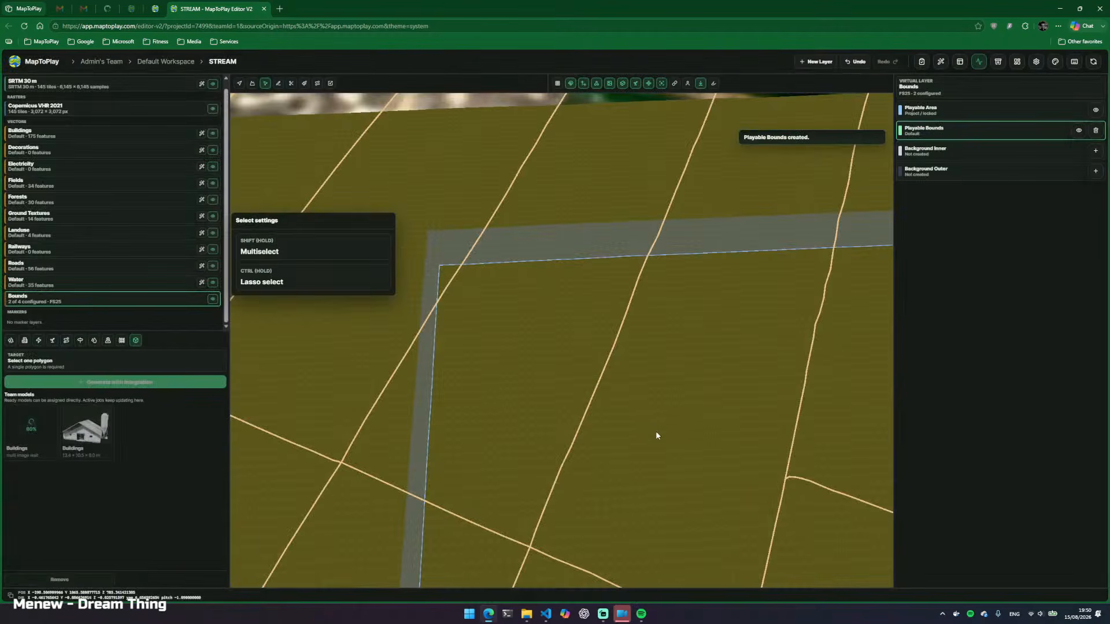
Move a corner node of the Playable Bounds further inward from the Playable Area's corner
drag(664, 367, 868, 360)
key(w)
key(w)
drag(562, 341, 348, 346)
key(w)
drag(528, 364, 560, 361)
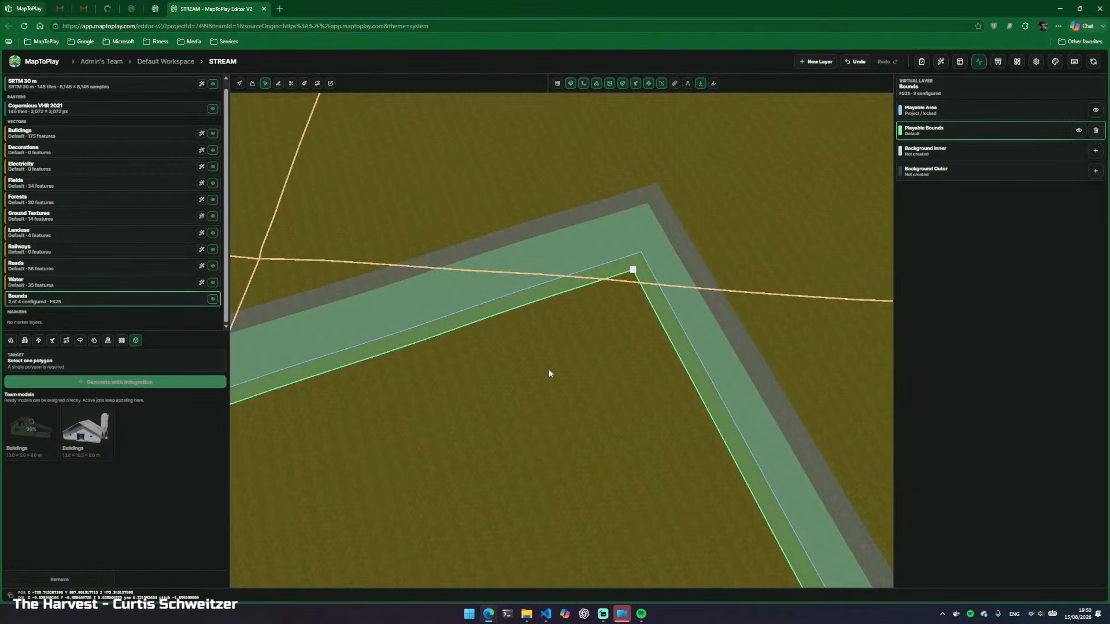
key(w)
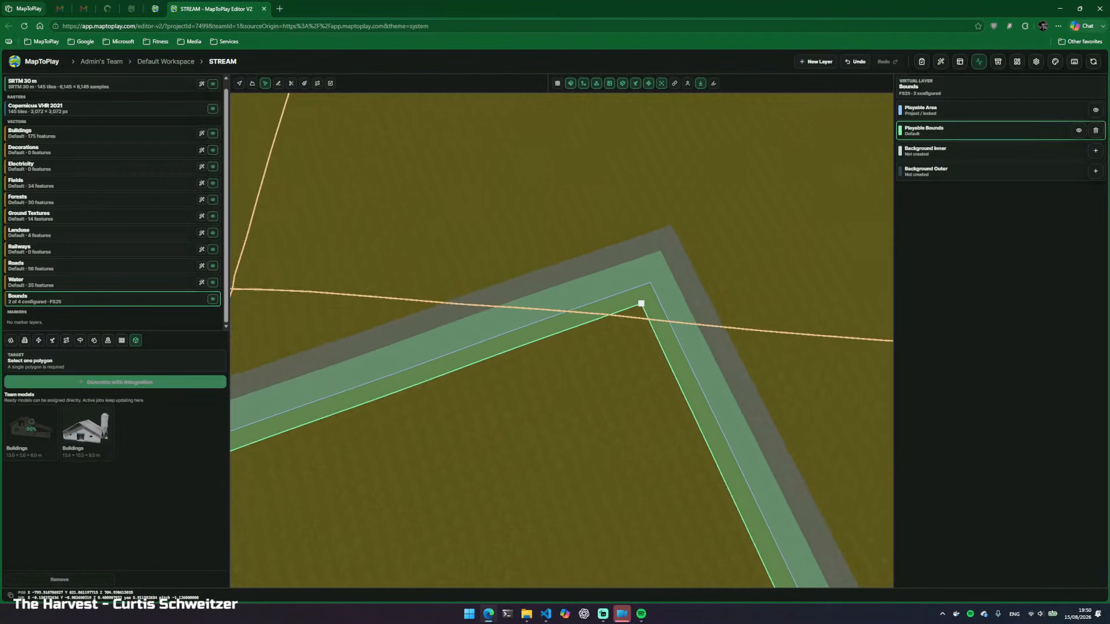
click(642, 320)
drag(616, 380, 631, 448)
key(w)
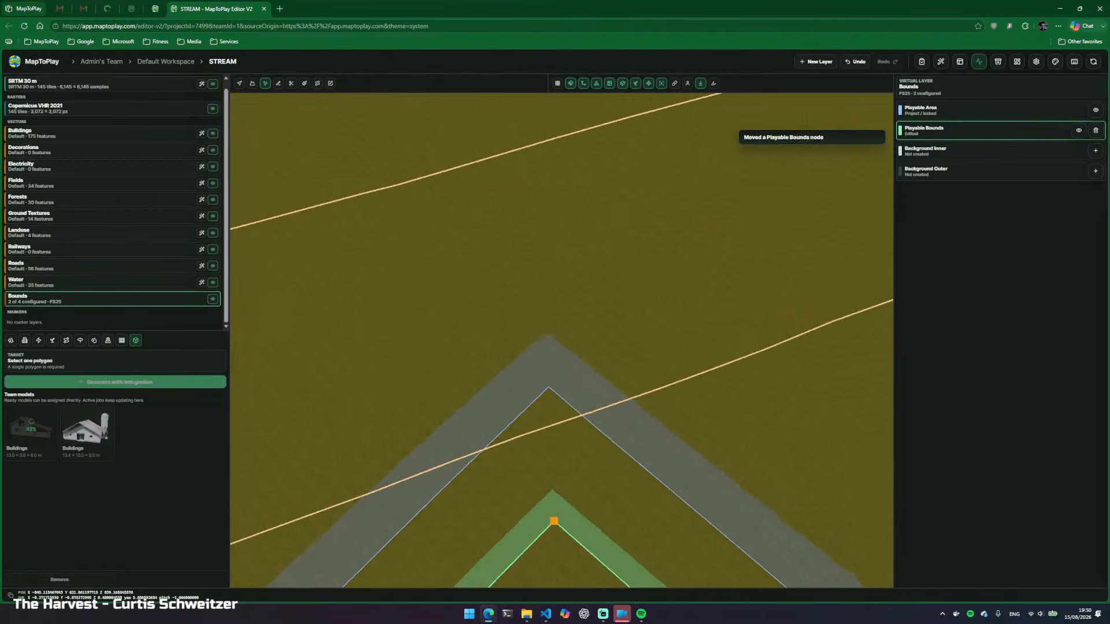
Add two nodes along one edge of the Playable Bounds and pull them to reshape the edge inside the Playable Area
key(d)
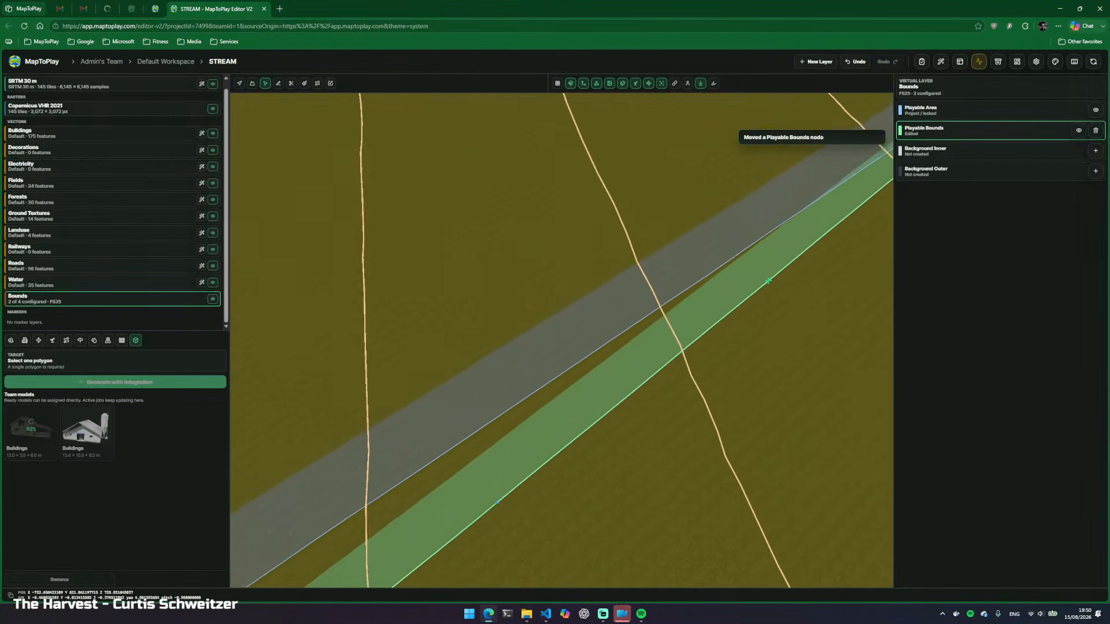
drag(756, 282, 783, 423)
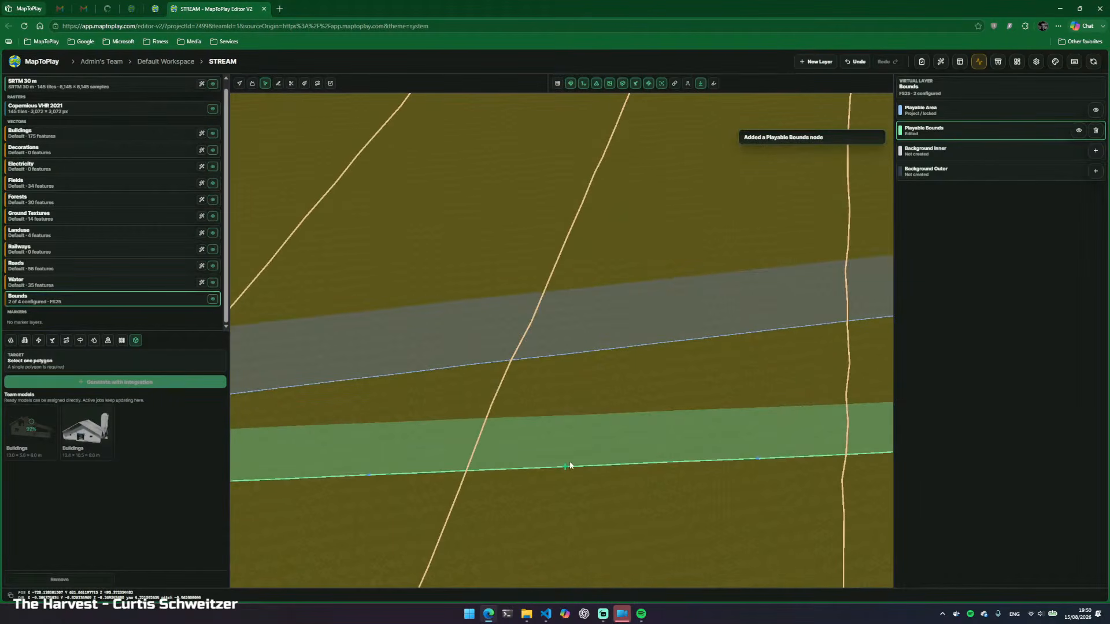
drag(567, 466, 605, 401)
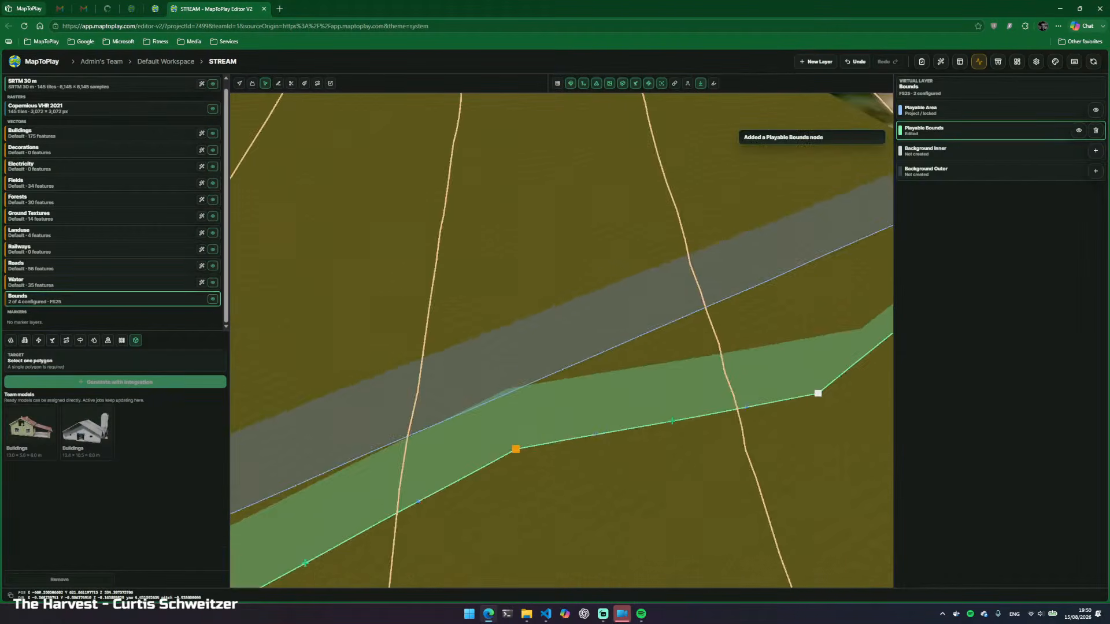
Go to the new building plot, turn off vectors and examine the generated house up close from the front
key(w)
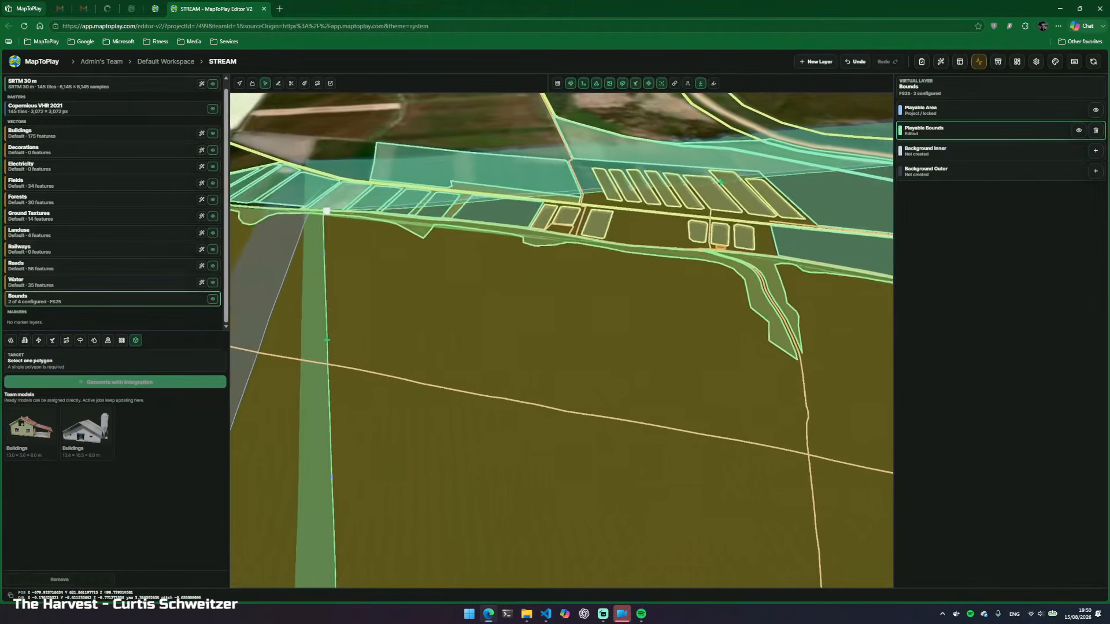
key(w)
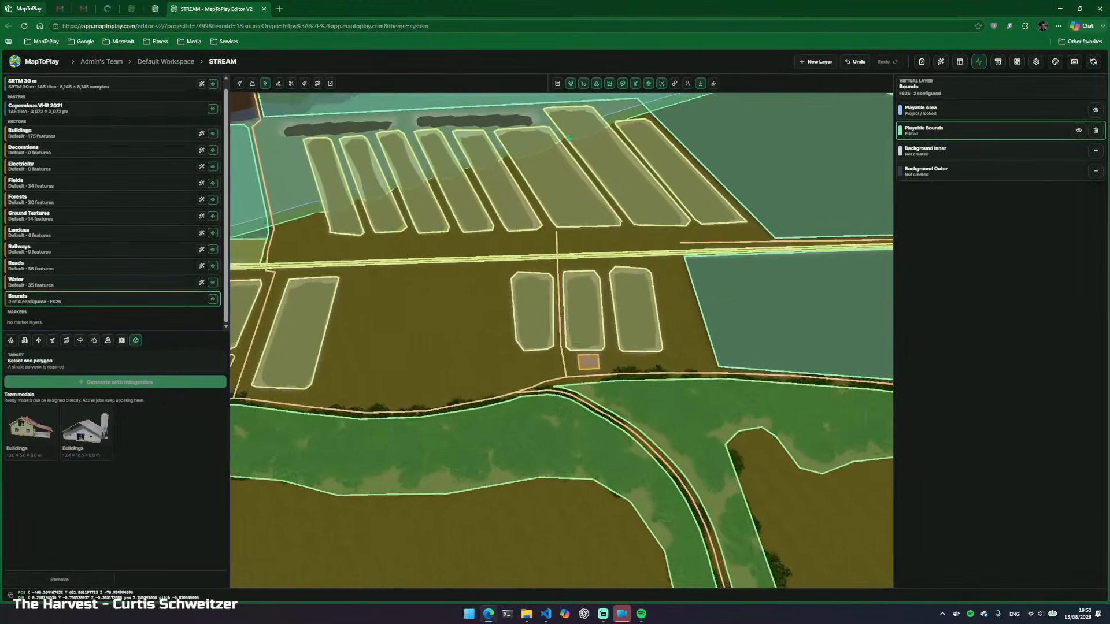
key(w)
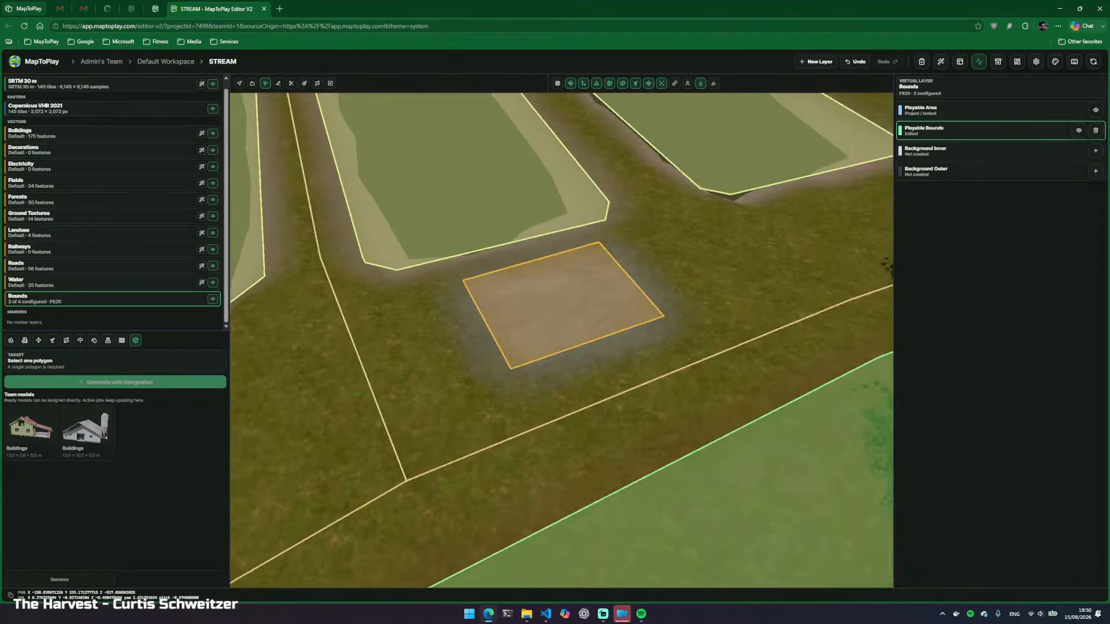
key(d)
key(v)
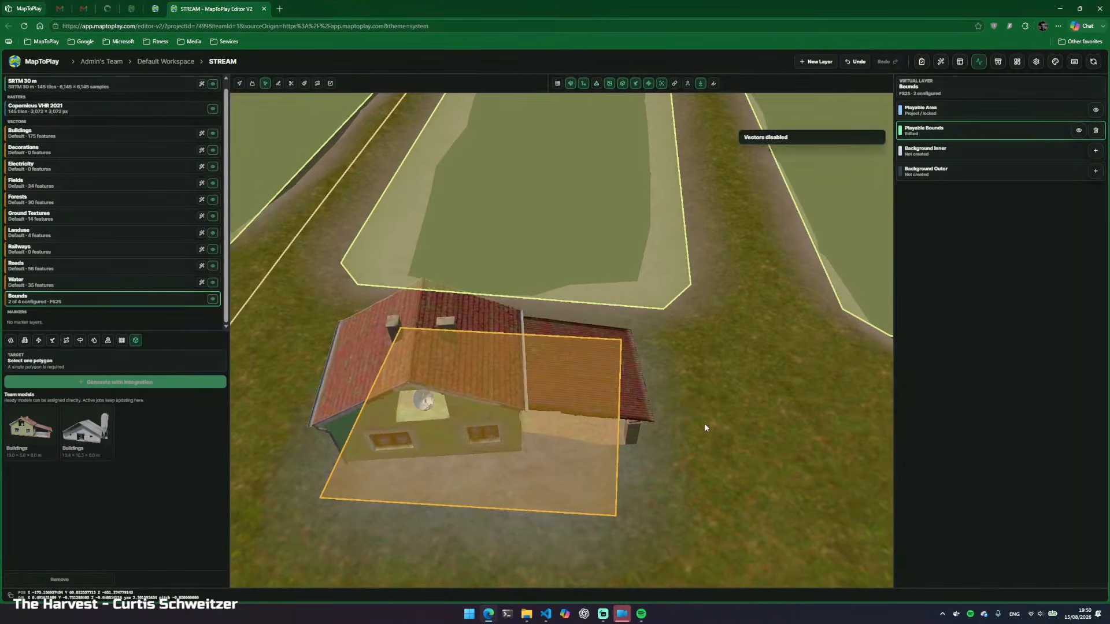
key(w)
key(s)
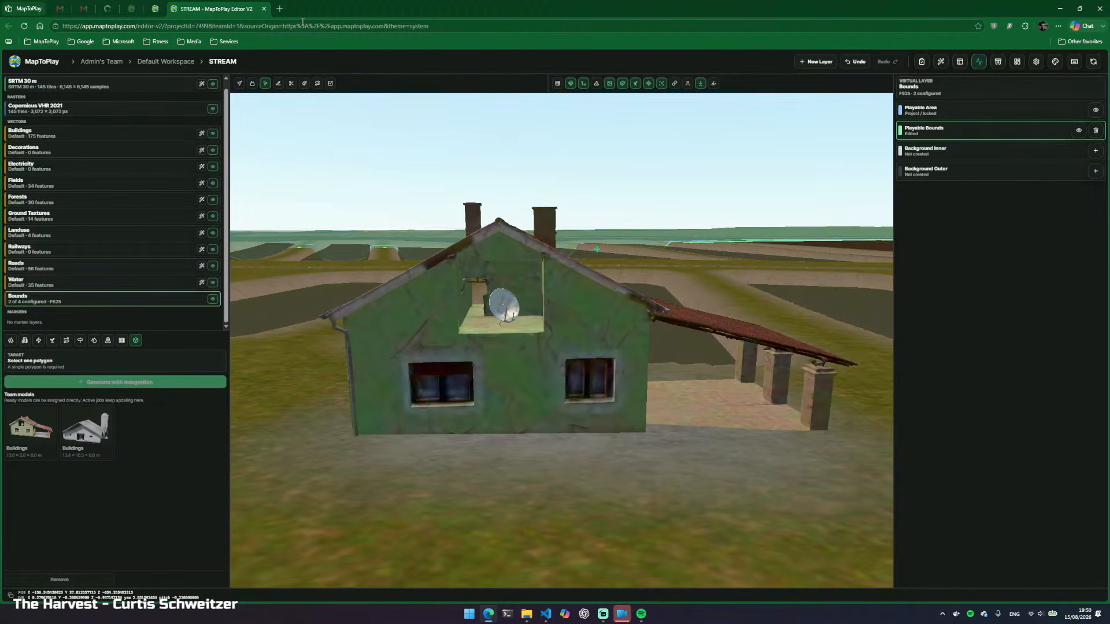
Open the Models library in the MapToPlay assets and view the green house model
click(163, 10)
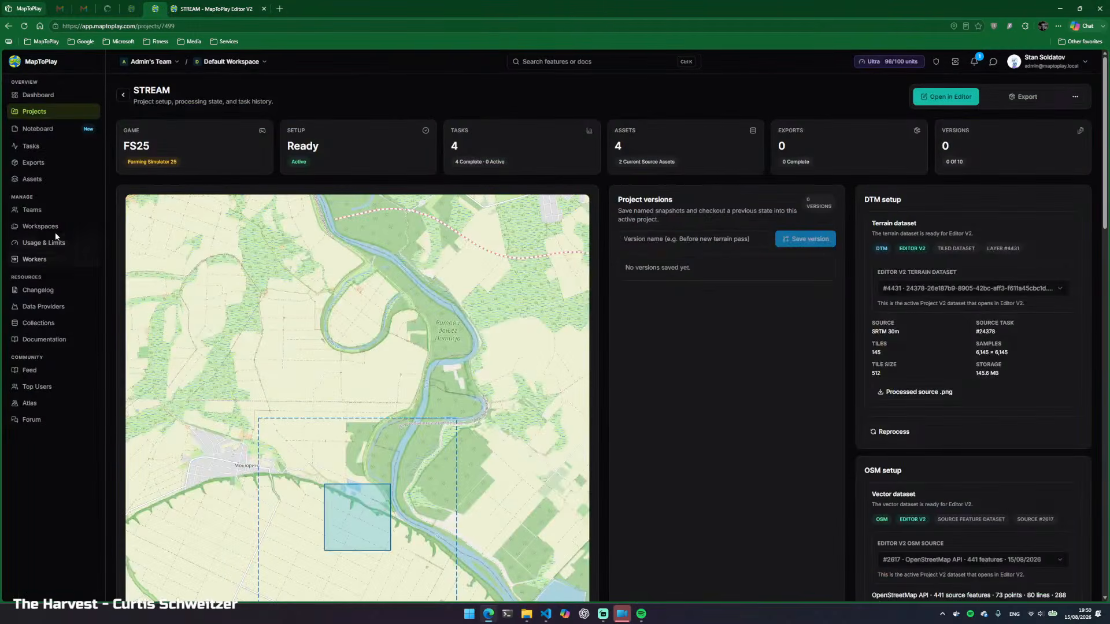
click(38, 179)
click(194, 126)
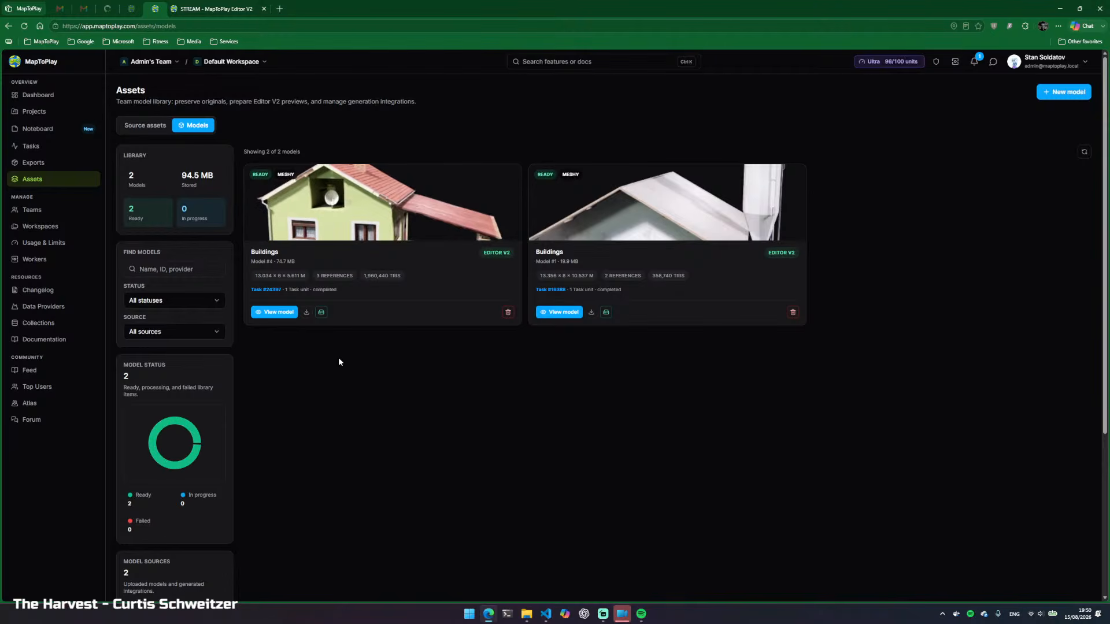
click(279, 313)
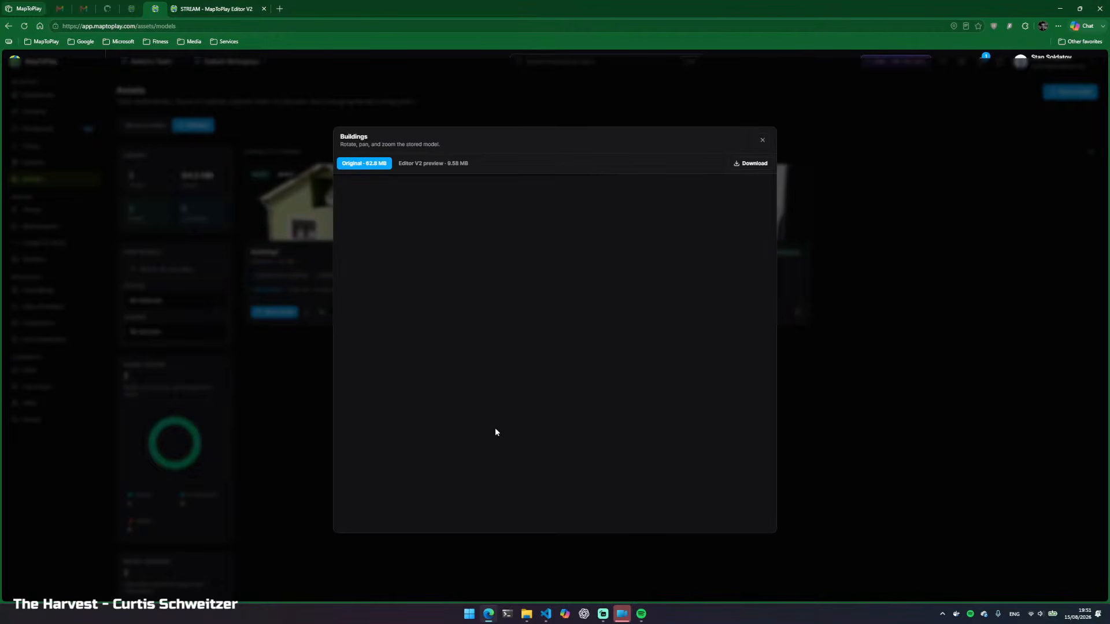
Return to the map editor and examine the green house and its surroundings from above
click(213, 8)
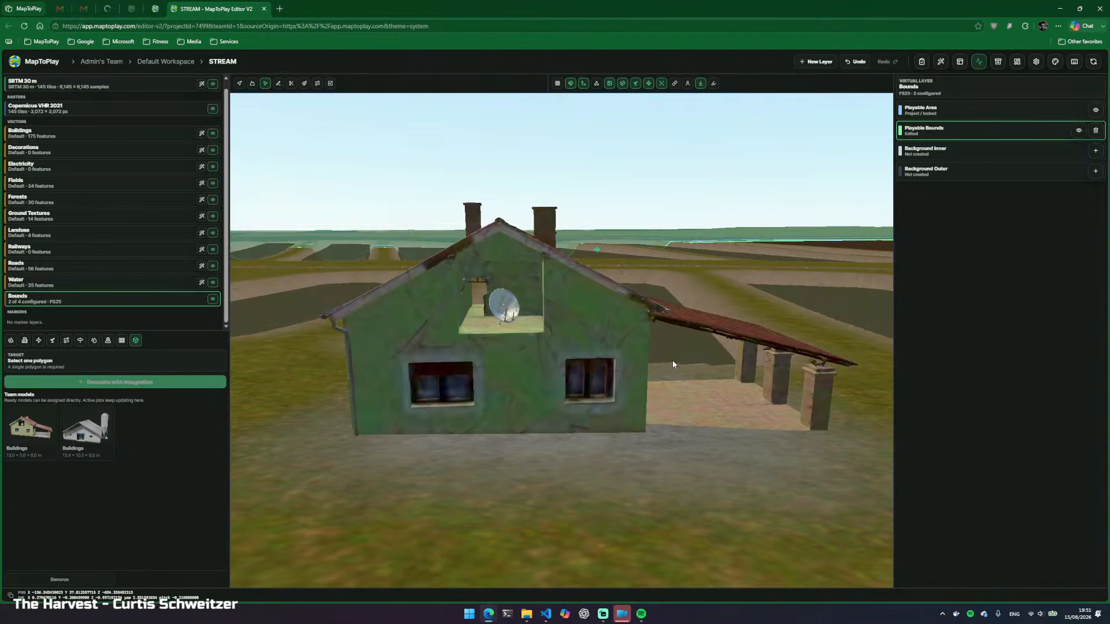
key(d)
drag(607, 381, 271, 472)
key(e)
key(a)
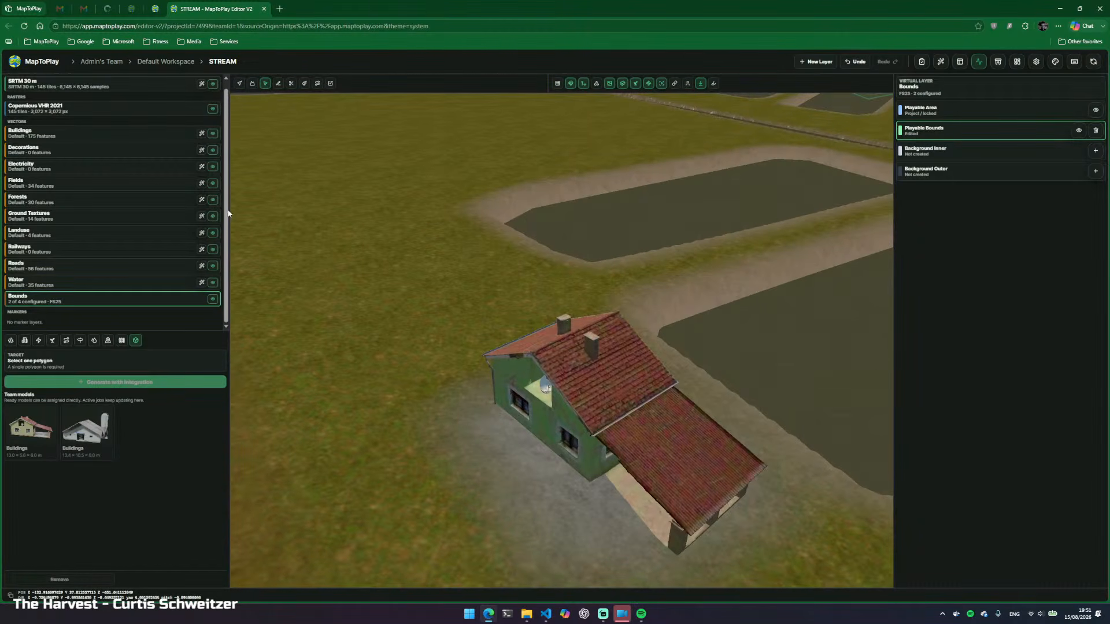
Switch back to the model viewer and inspect the green house's satellite dish niche and opposite gable
click(133, 9)
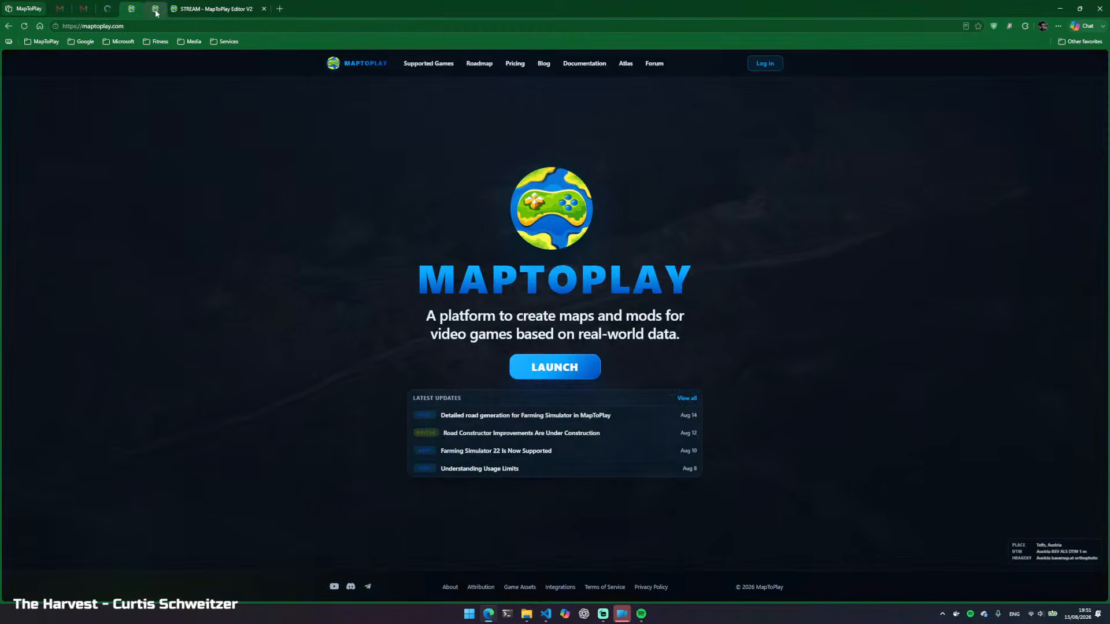
click(155, 9)
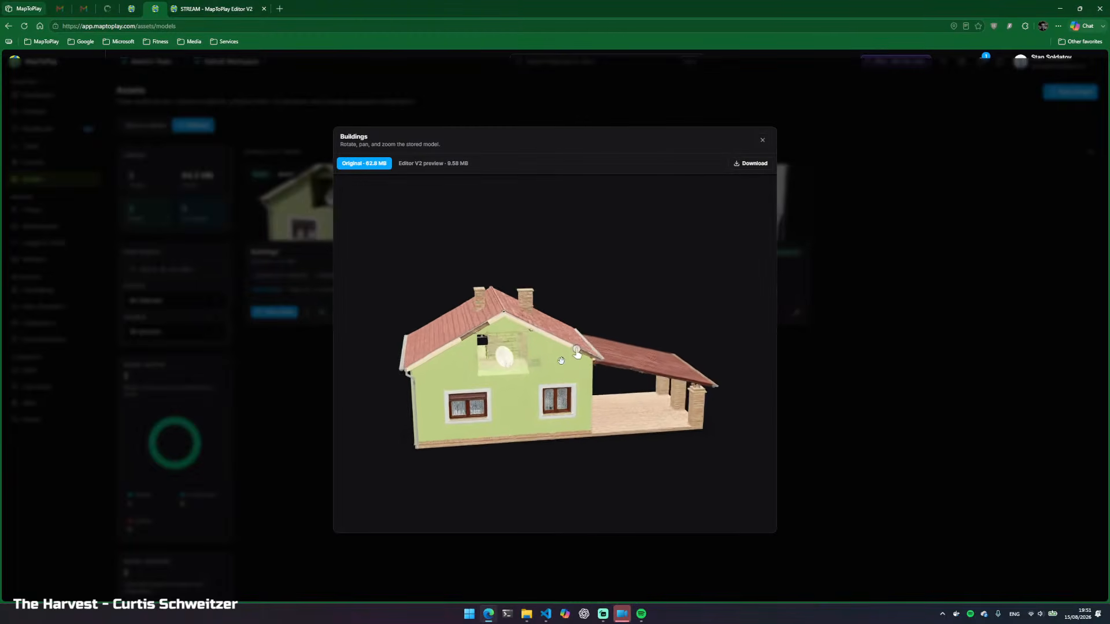
scroll(512, 365, up, 10)
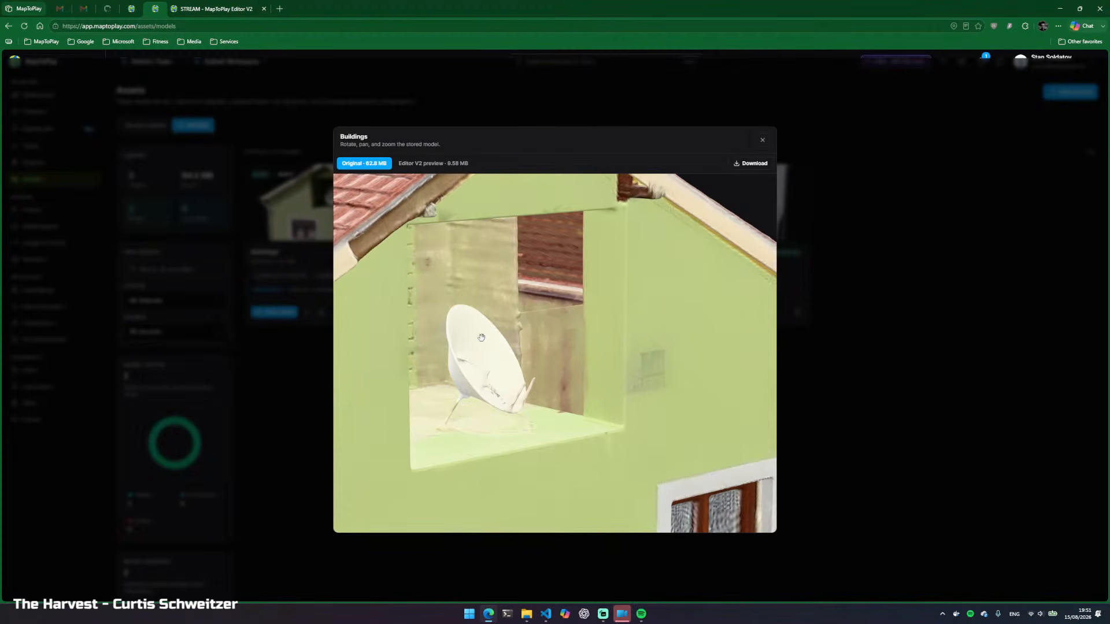
drag(528, 318, 551, 299)
scroll(494, 340, down, 5)
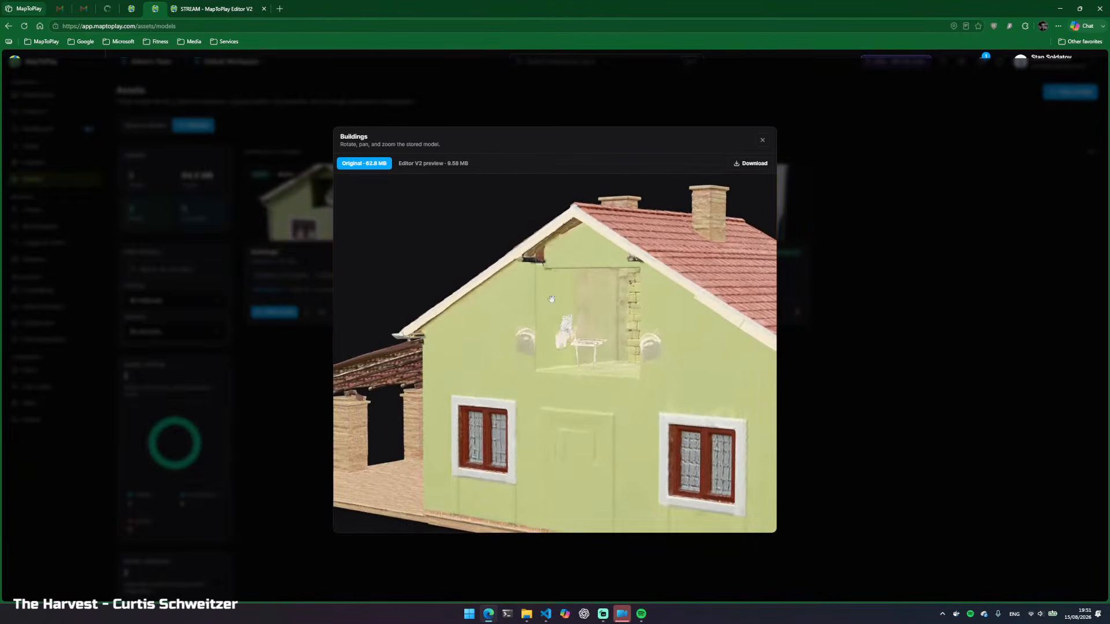
Reopen the Mošorin, Vojvodina Street View from the browser history and examine the real green house's facade and satellite dish
click(280, 9)
key(ctrl+h)
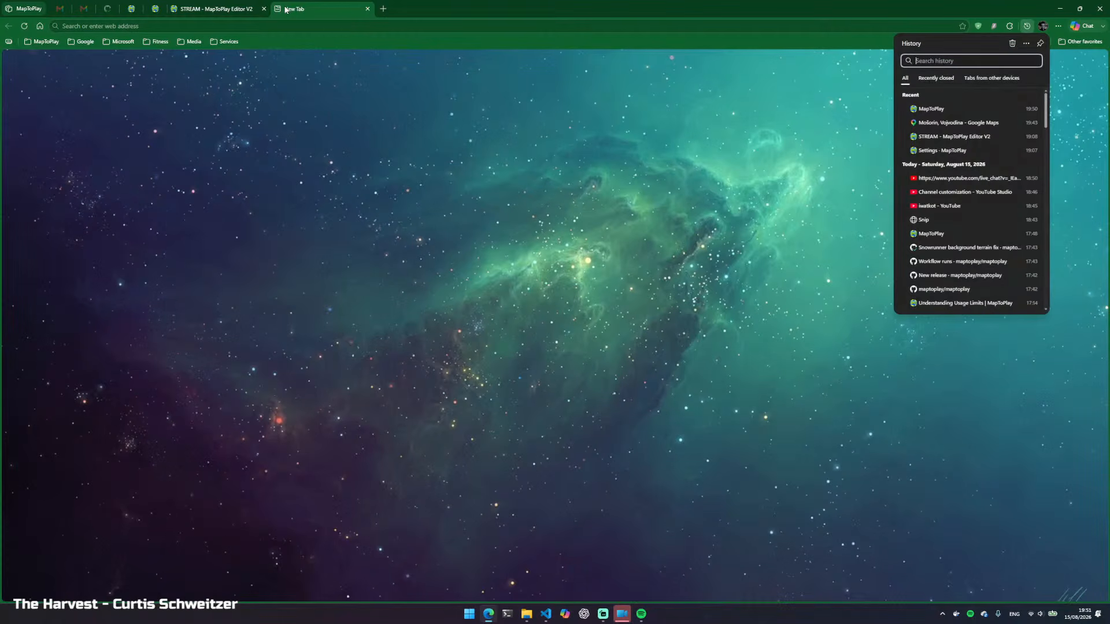
click(949, 123)
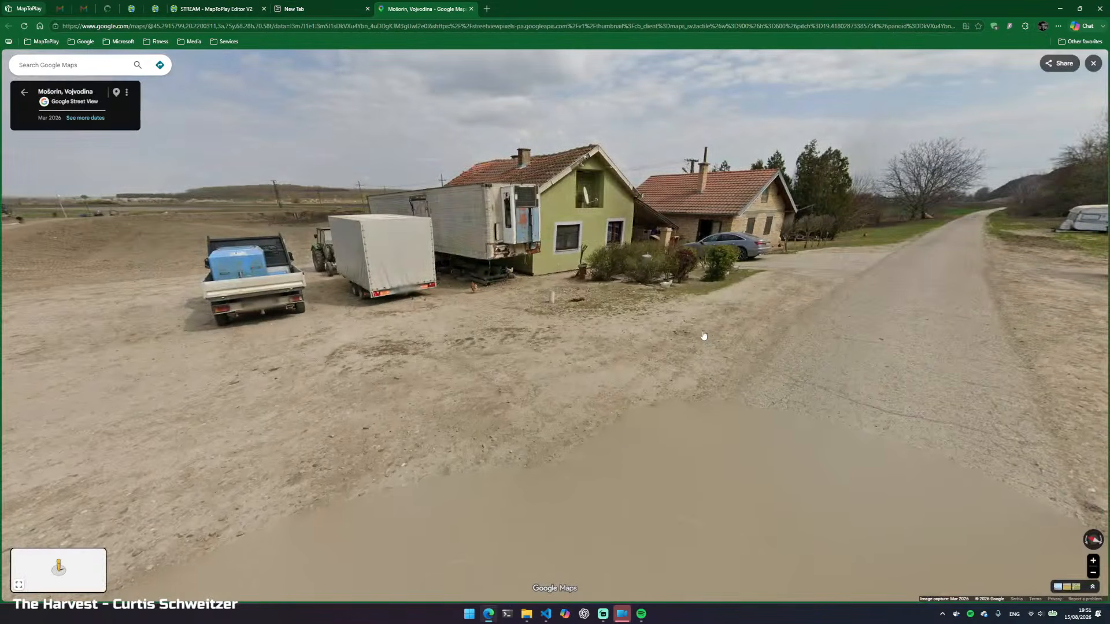
click(409, 341)
scroll(339, 188, up, 5)
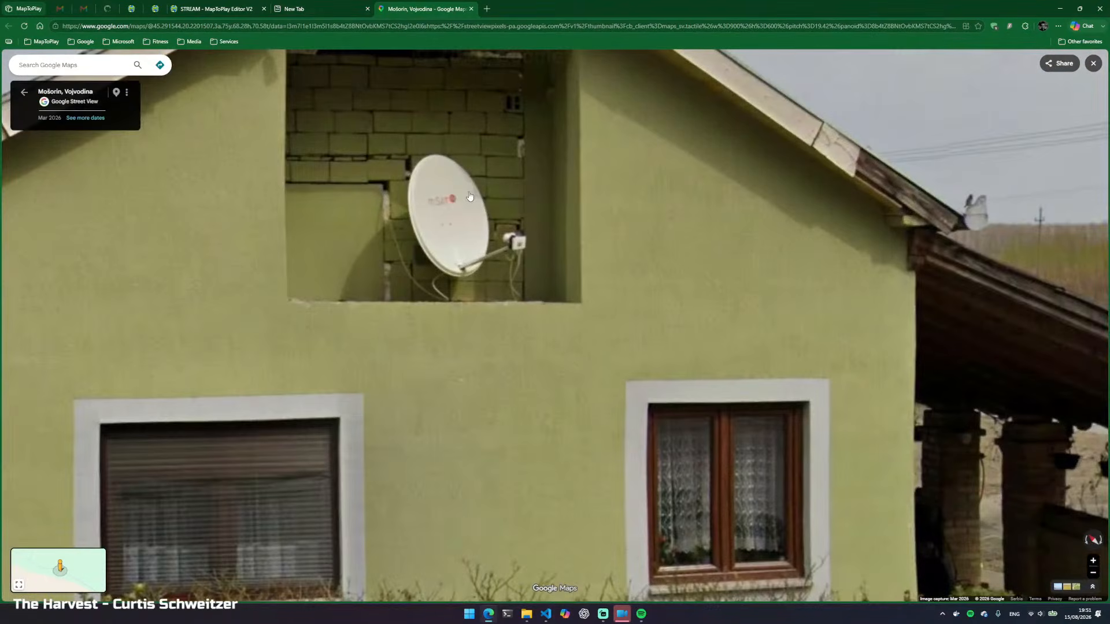
drag(470, 193, 455, 209)
scroll(455, 209, down, 5)
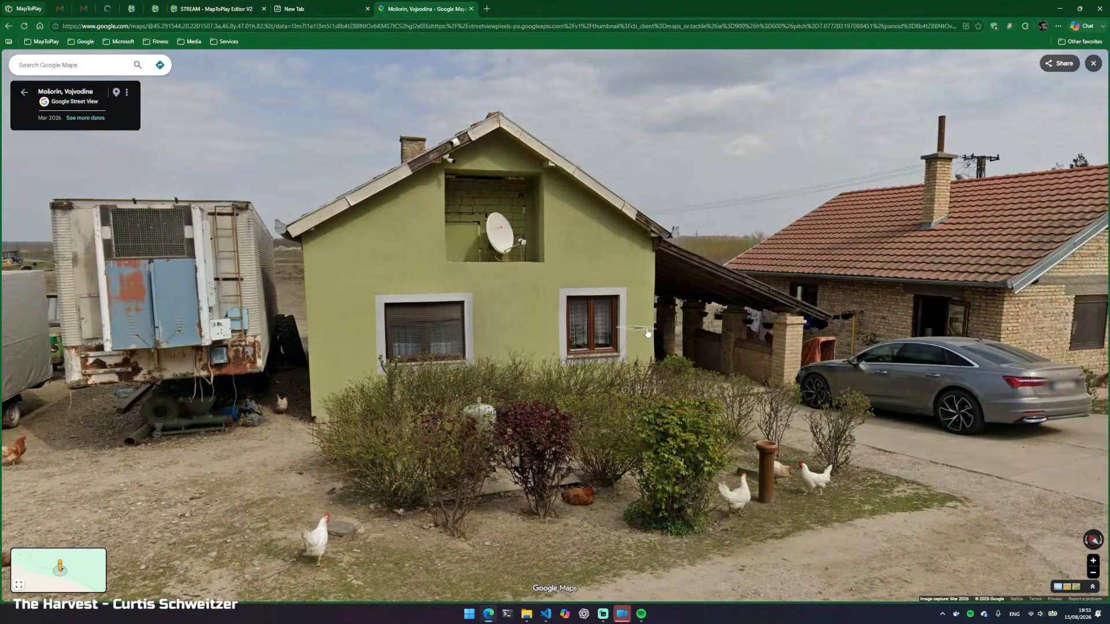
scroll(648, 333, down, 3)
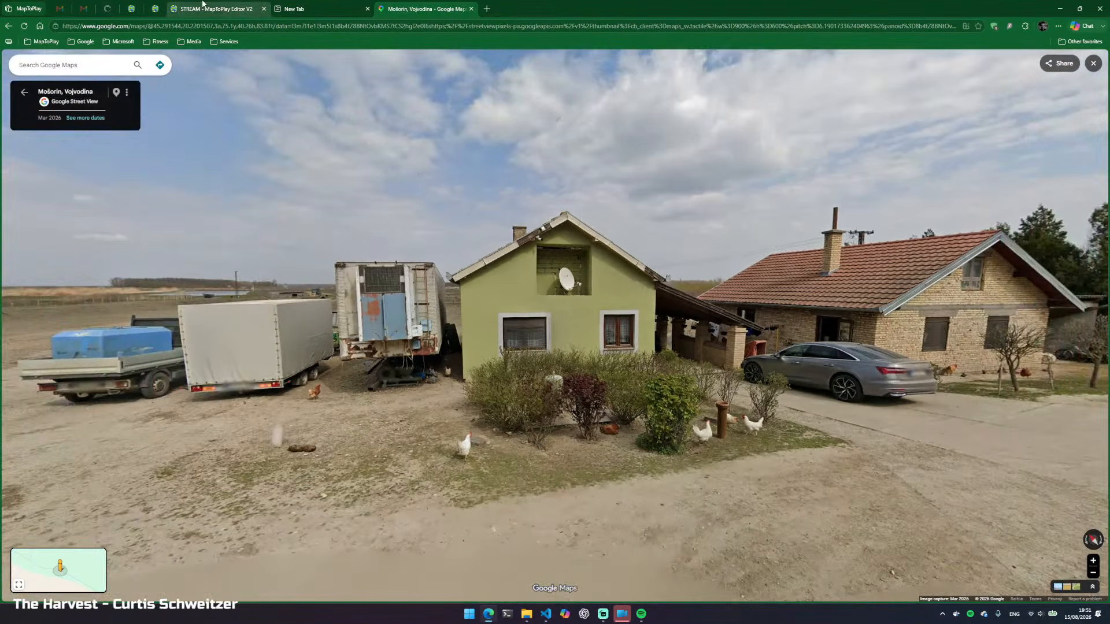
Return to the green house model, inspect its roof, gables and covered terrace from all sides, and close the viewer
click(202, 3)
click(300, 9)
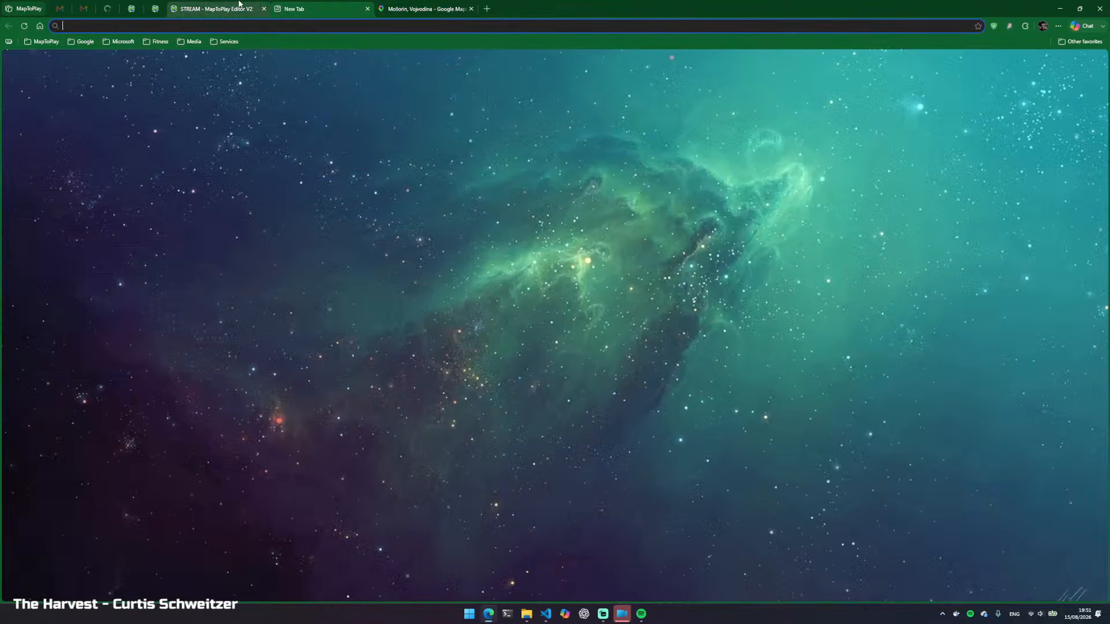
click(161, 7)
drag(589, 334, 520, 369)
scroll(389, 369, up, 5)
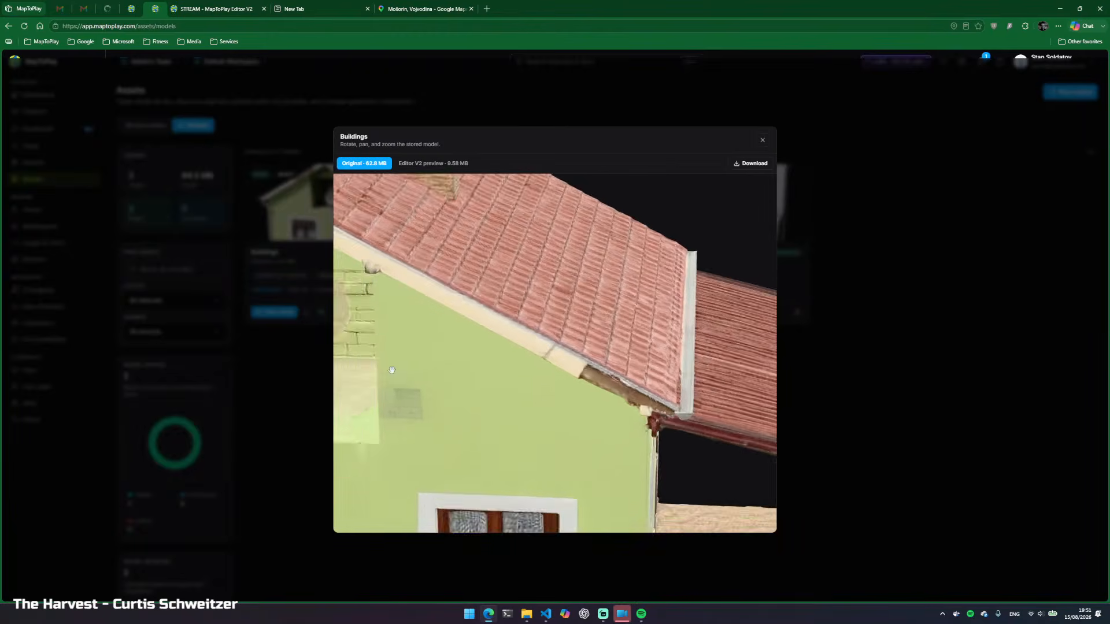
drag(389, 369, 498, 392)
scroll(498, 393, down, 10)
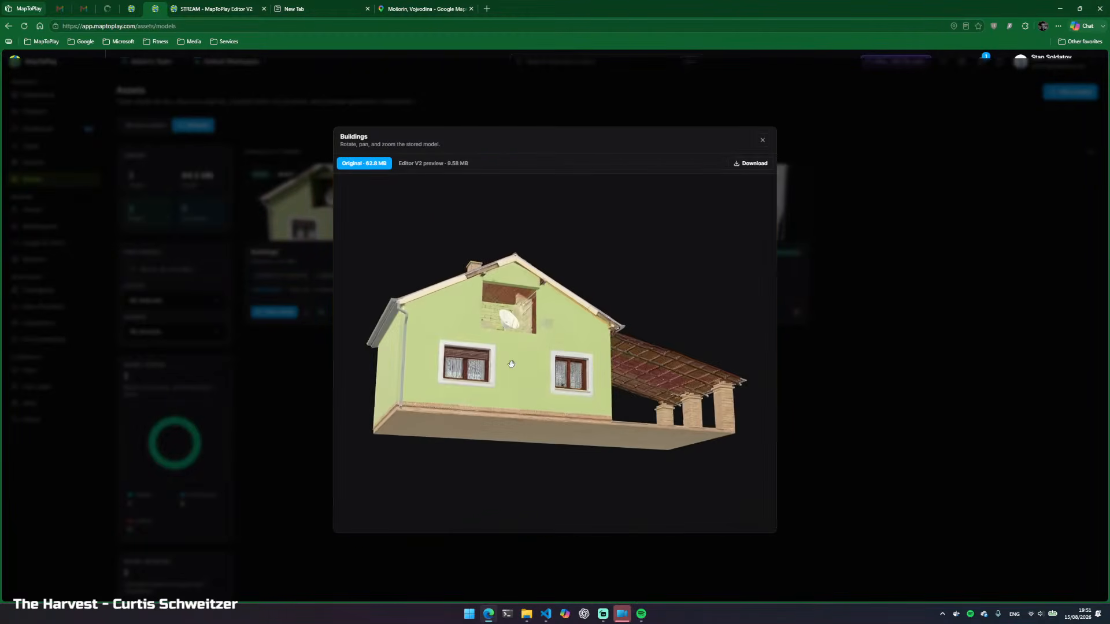
drag(505, 412, 485, 398)
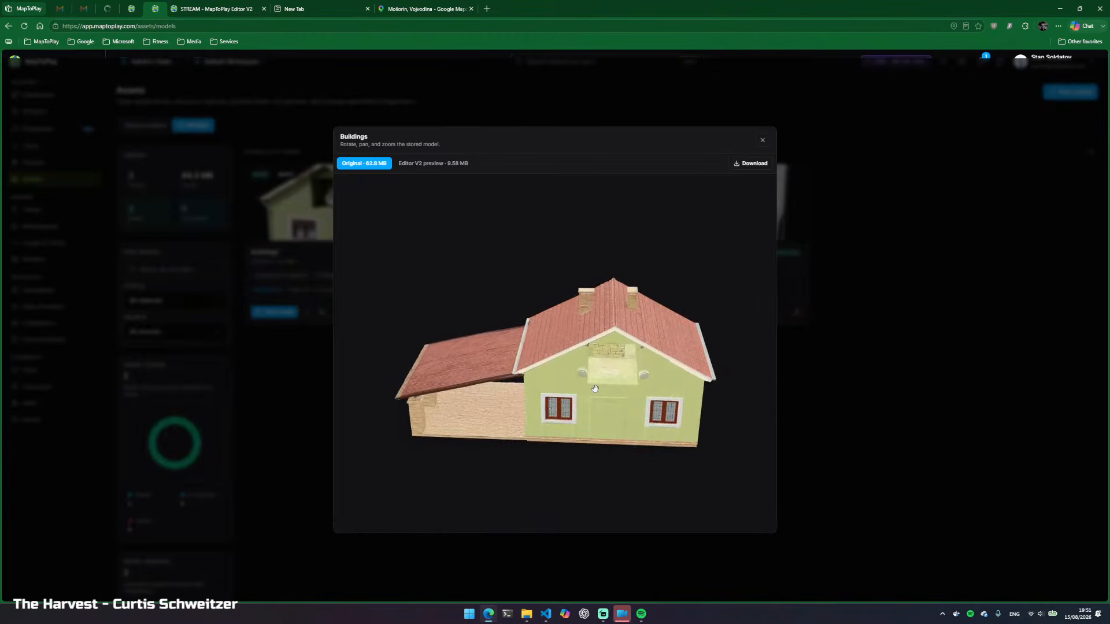
drag(685, 351, 531, 332)
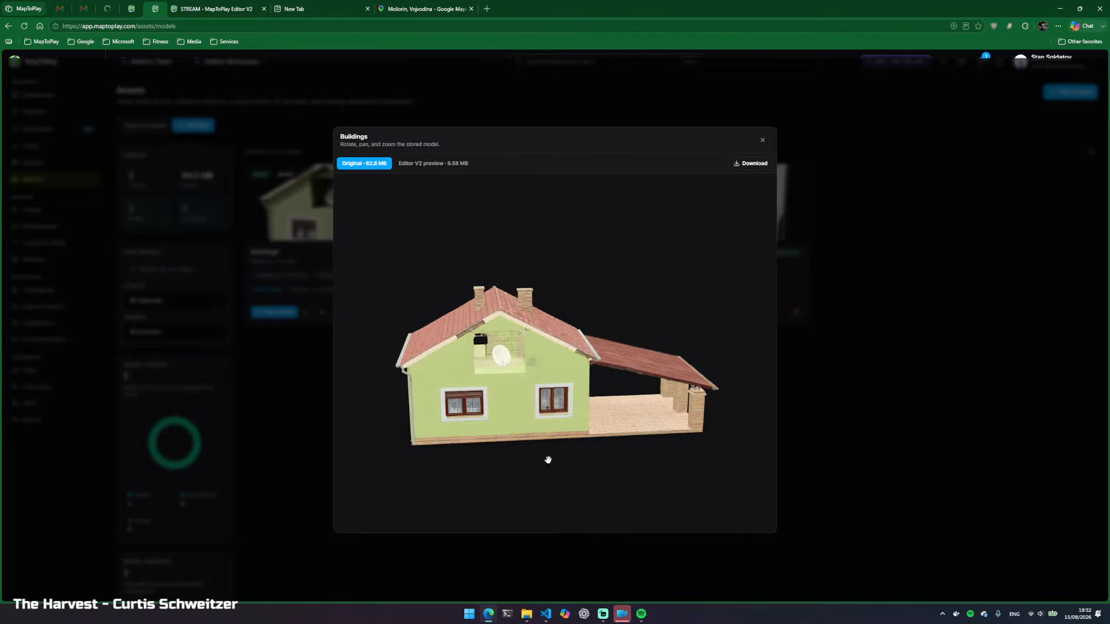
drag(586, 396, 527, 367)
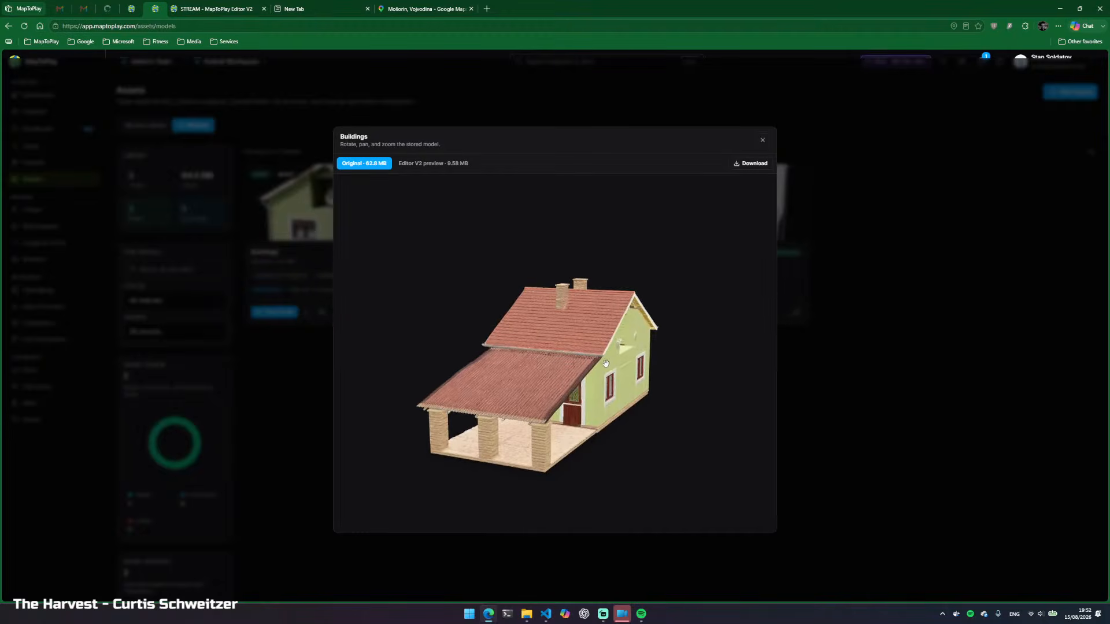
drag(606, 365, 556, 365)
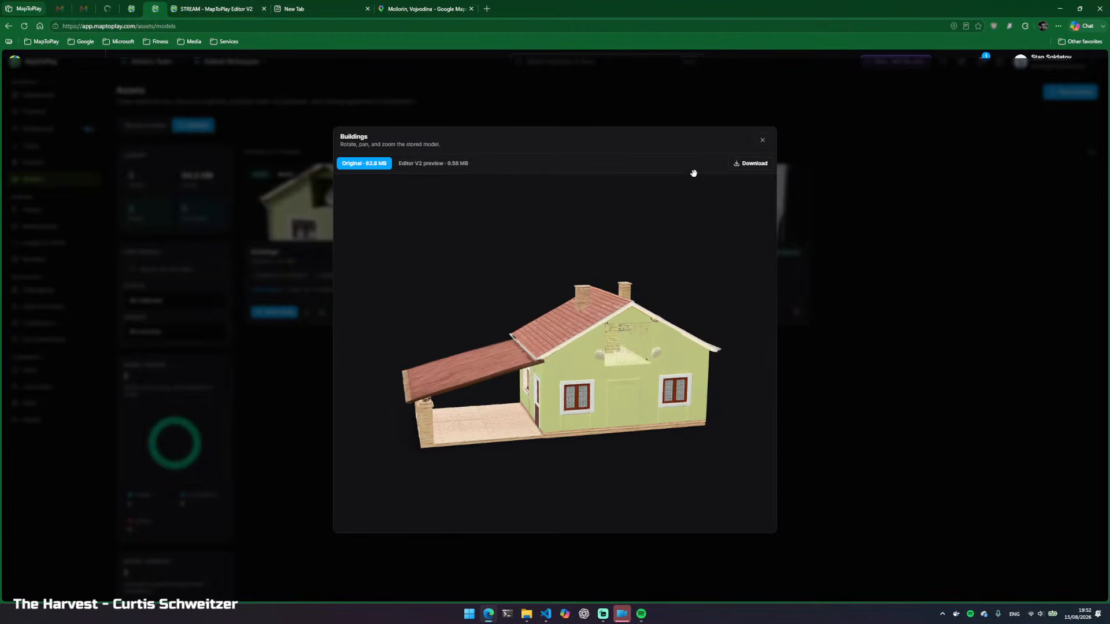
click(763, 141)
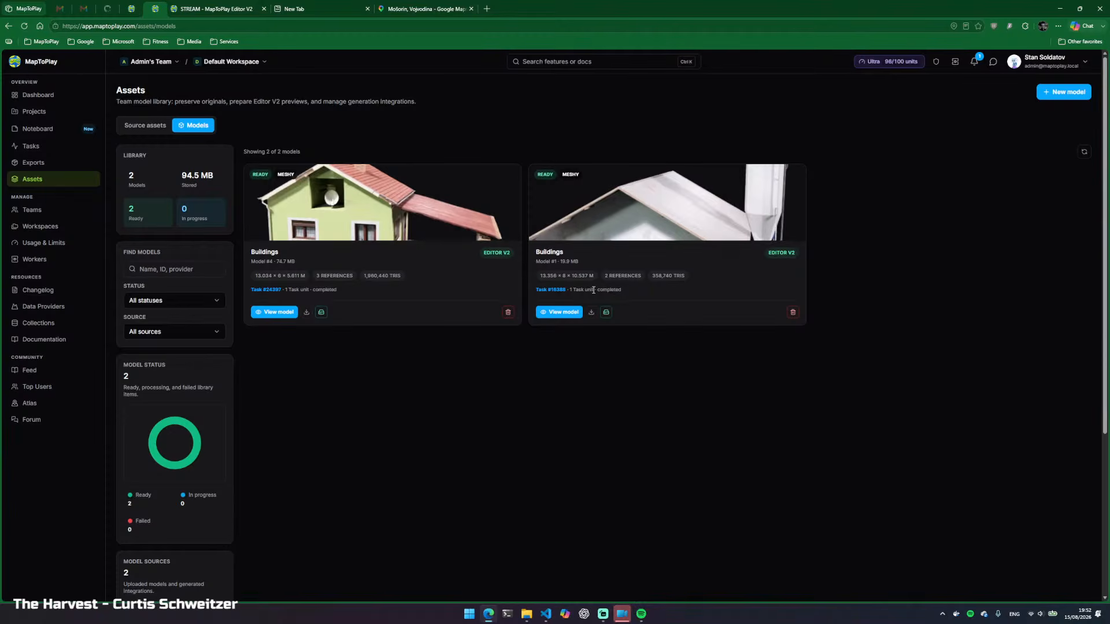
View the white barn model with the silo, inspect it from several sides, and close the viewer
click(559, 312)
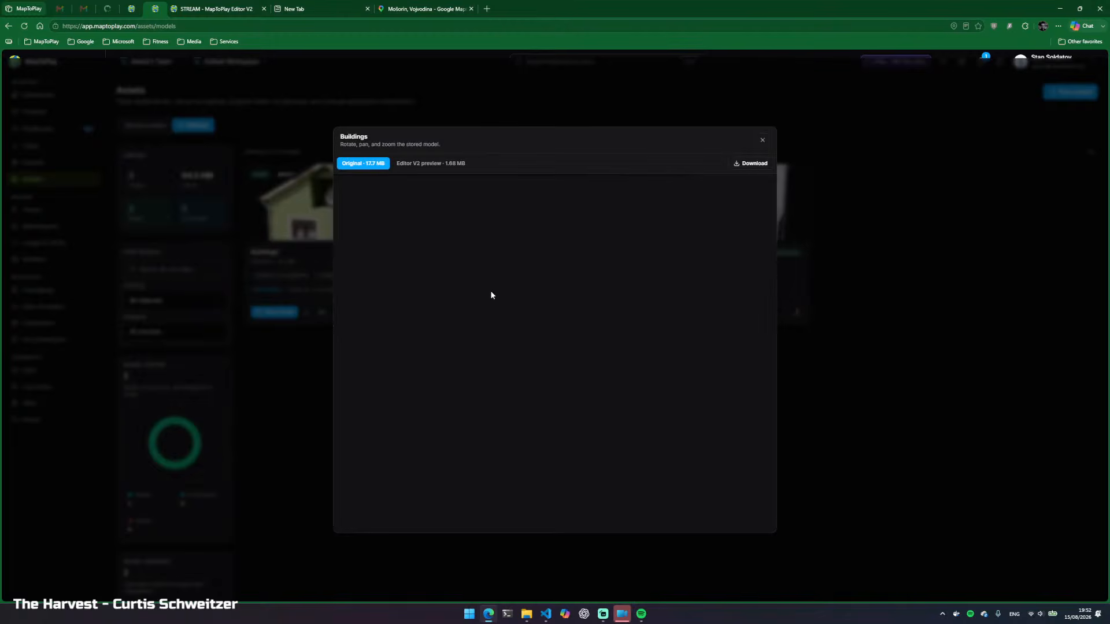
drag(547, 373, 426, 388)
scroll(552, 393, up, 5)
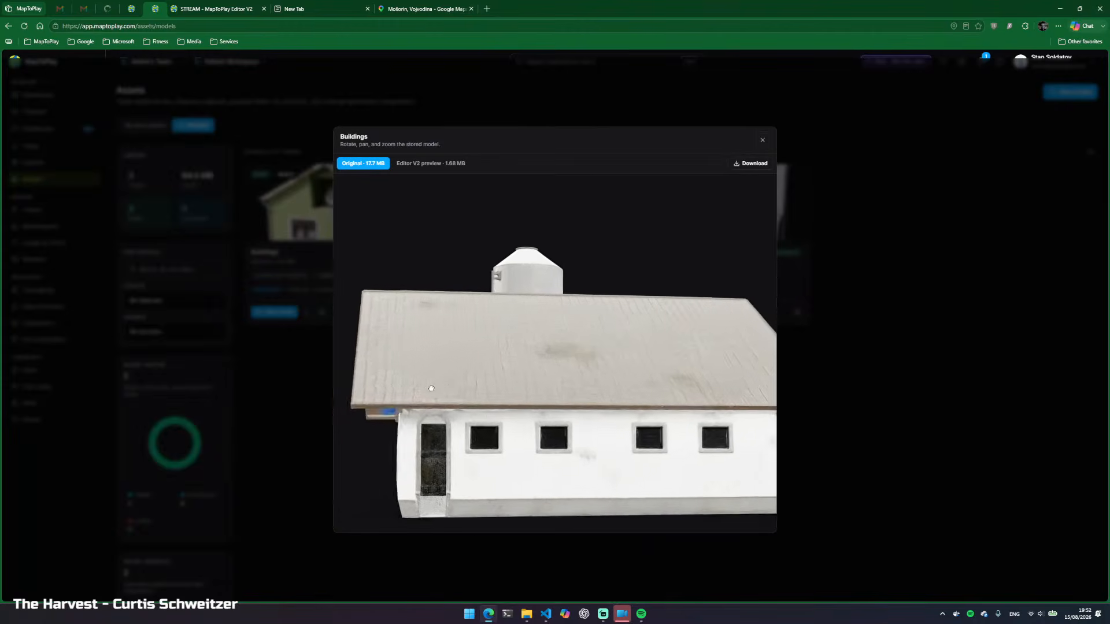
drag(595, 364, 522, 362)
scroll(522, 362, down, 4)
scroll(522, 362, down, 2)
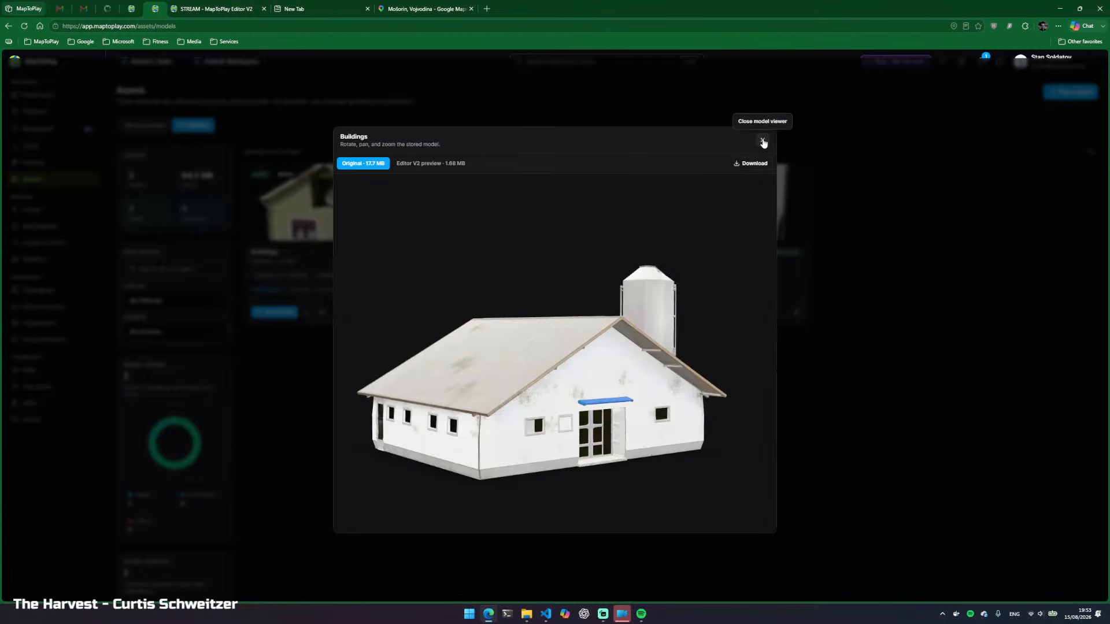
click(762, 140)
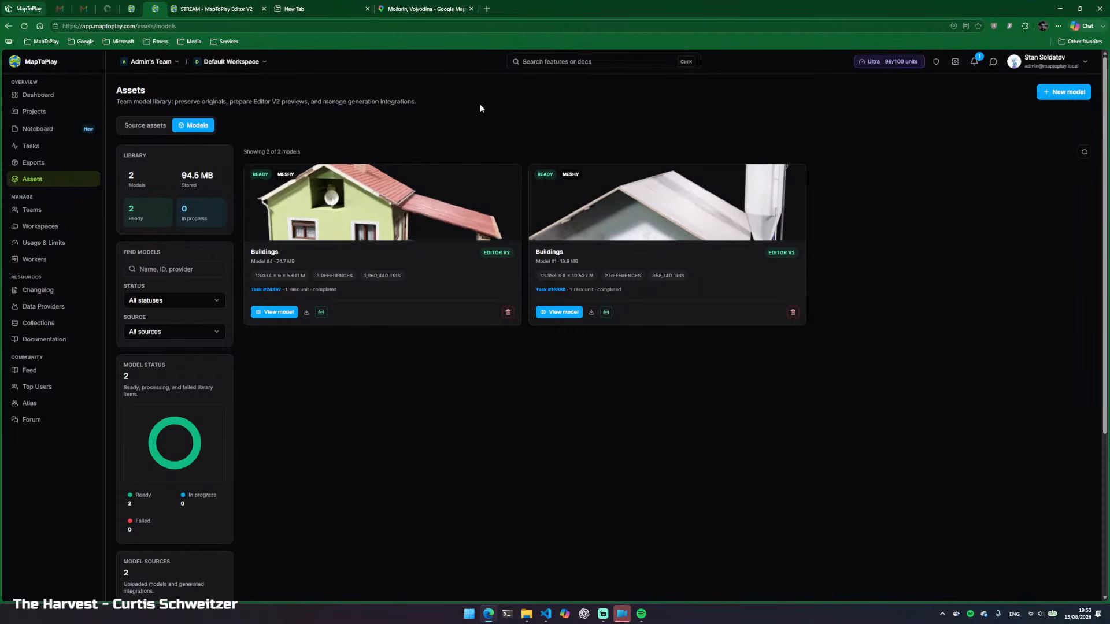
Close the Mošorin Street View and empty browser tabs and return to the STREAM project in MapToPlay Editor V2
click(424, 8)
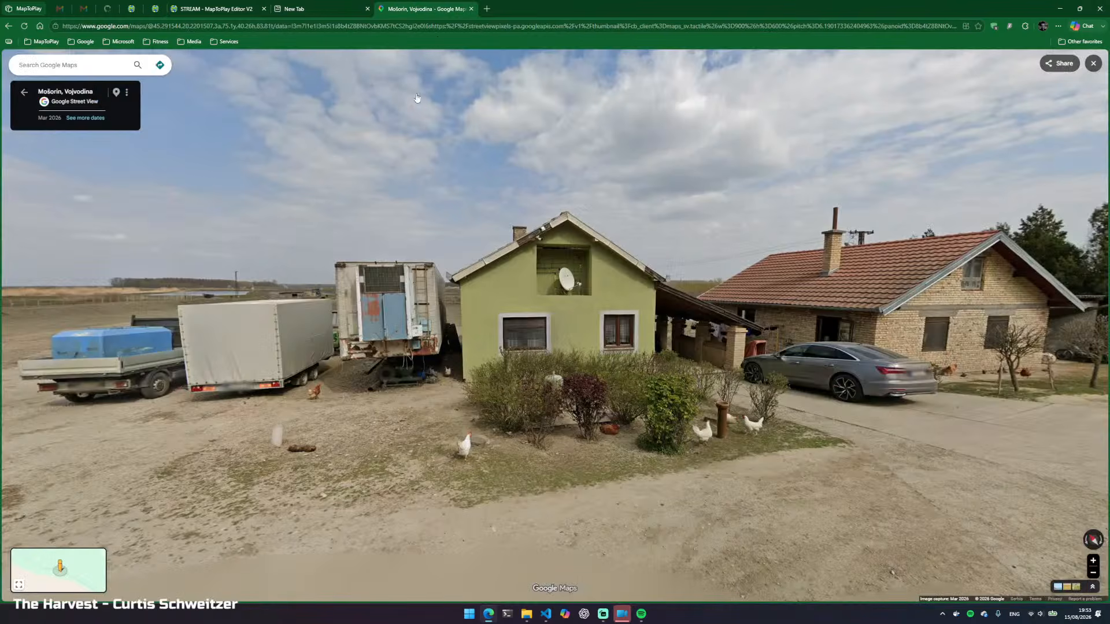
click(471, 9)
click(368, 9)
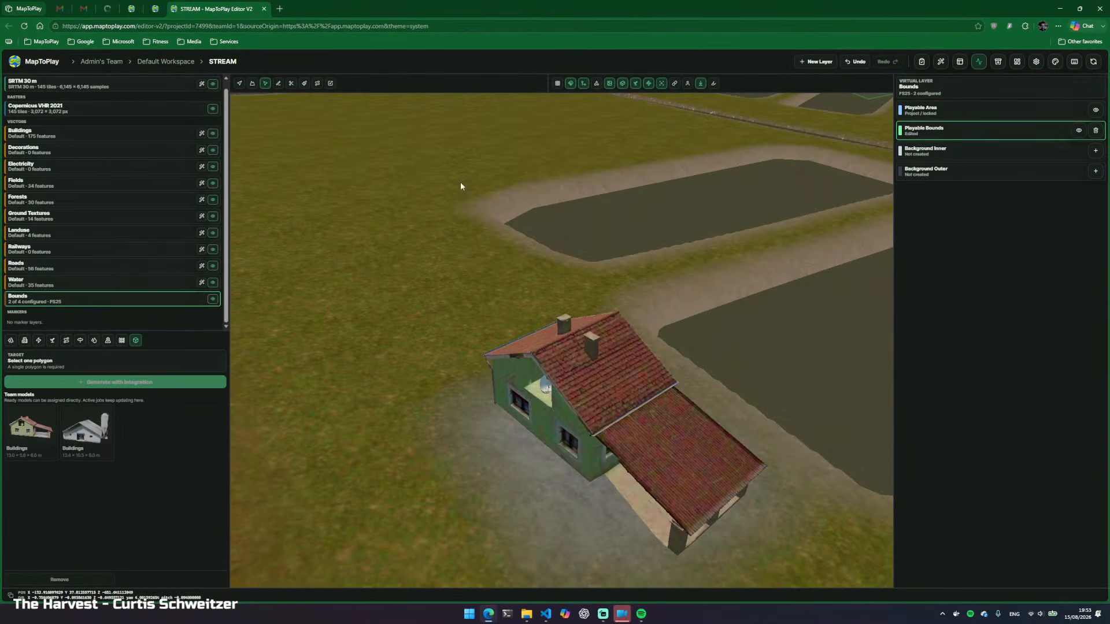
Turn on the vector overlays across the map, away from the green house close-up
drag(461, 265, 463, 290)
key(e)
key(v)
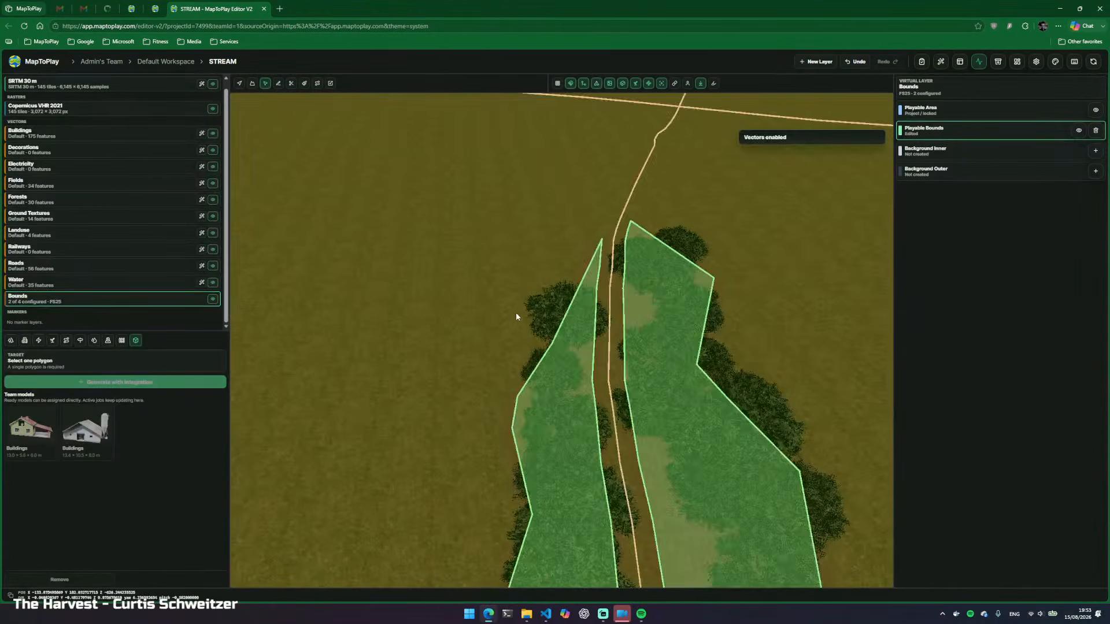
key(w)
Examine how the Playable Bounds edges and corners run relative to the Playable Area, fields and roads
drag(518, 312, 880, 288)
key(d)
key(w)
key(w)
key(e)
key(d)
key(w)
key(d)
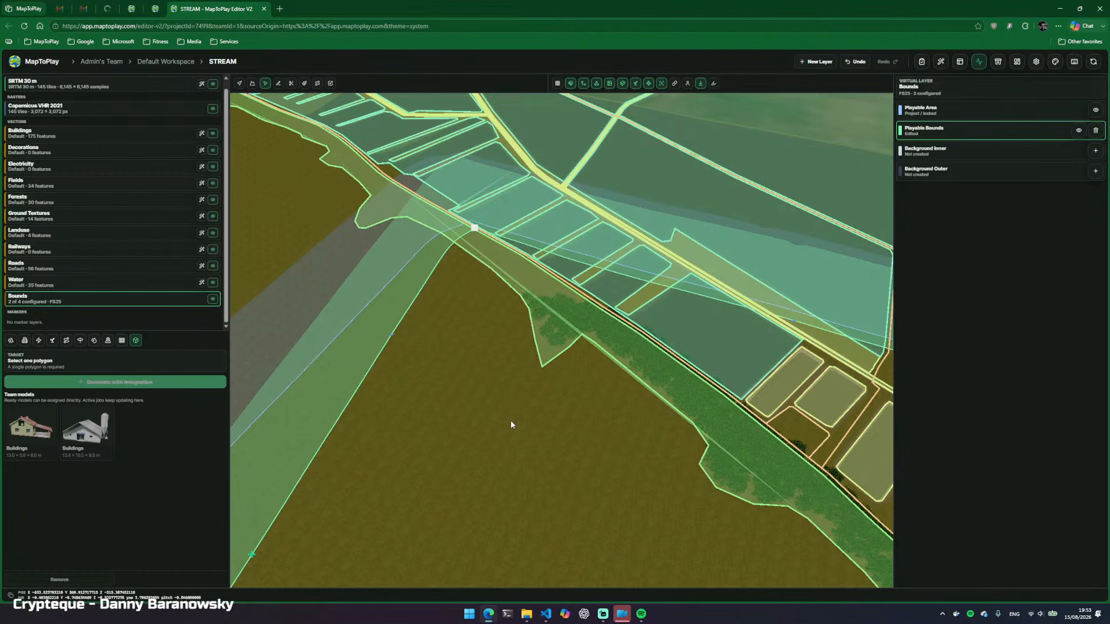
key(w)
drag(437, 409, 723, 435)
key(w)
key(w)
key(d)
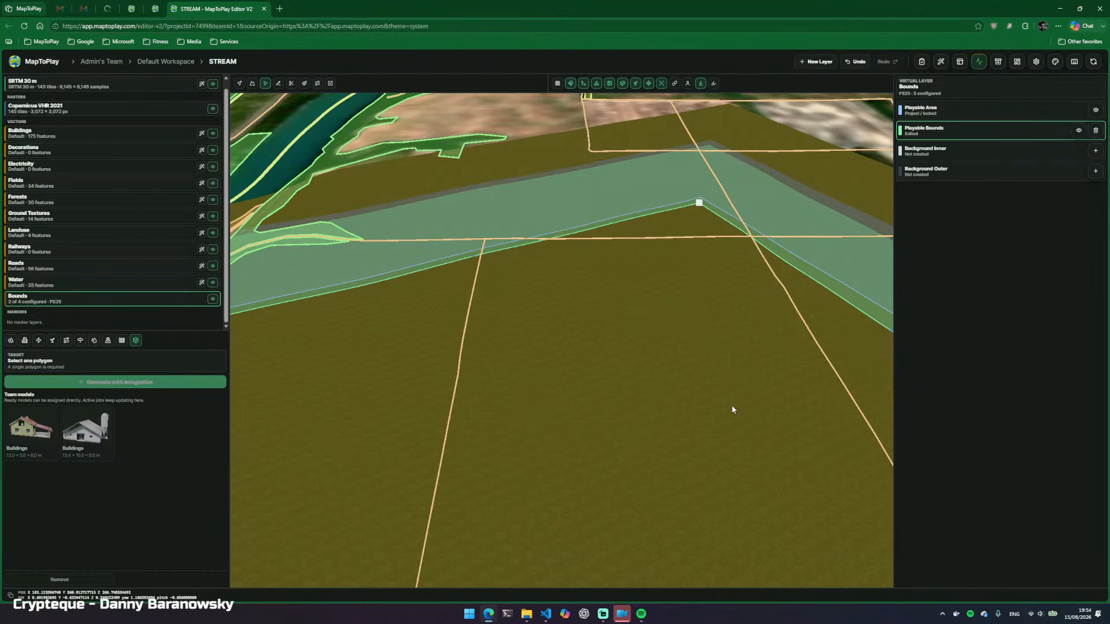
key(w)
drag(599, 327, 694, 352)
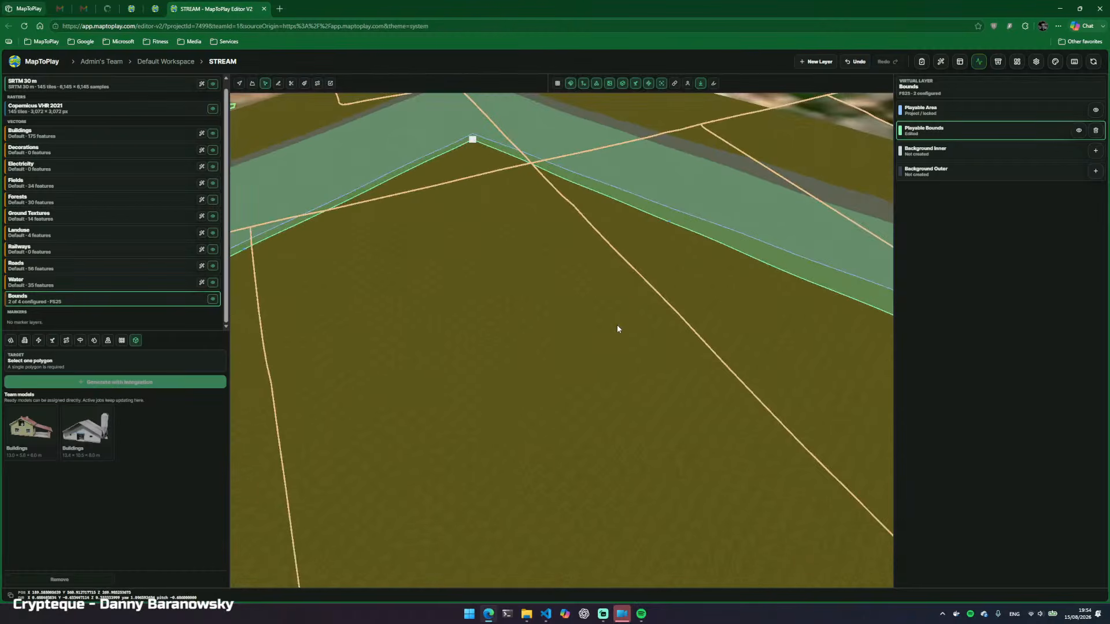
drag(573, 322, 446, 340)
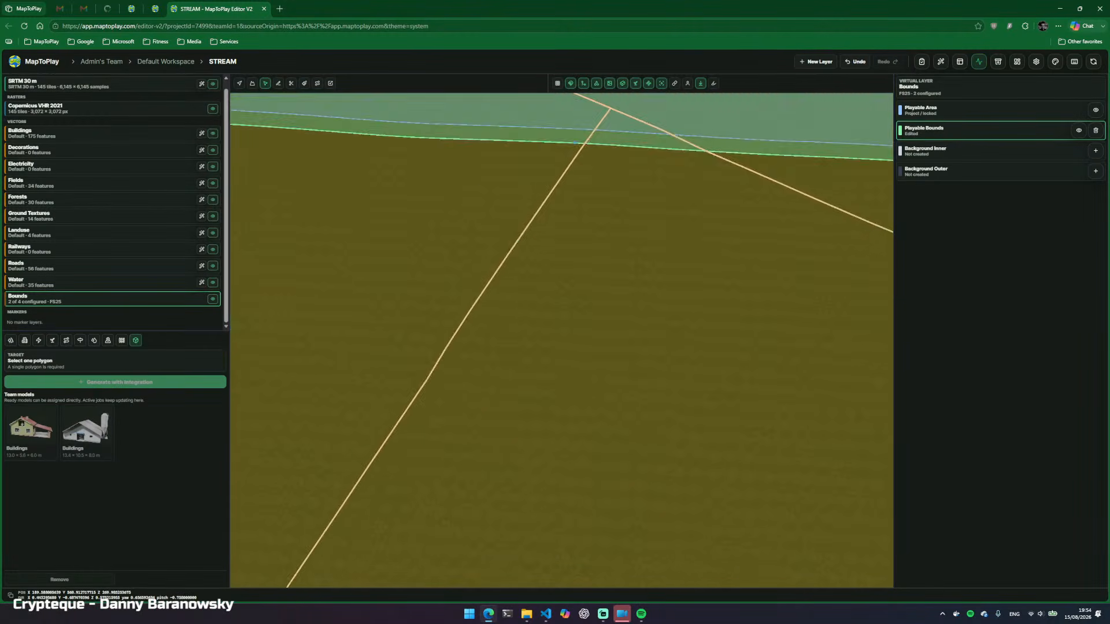
key(w)
drag(575, 142, 827, 266)
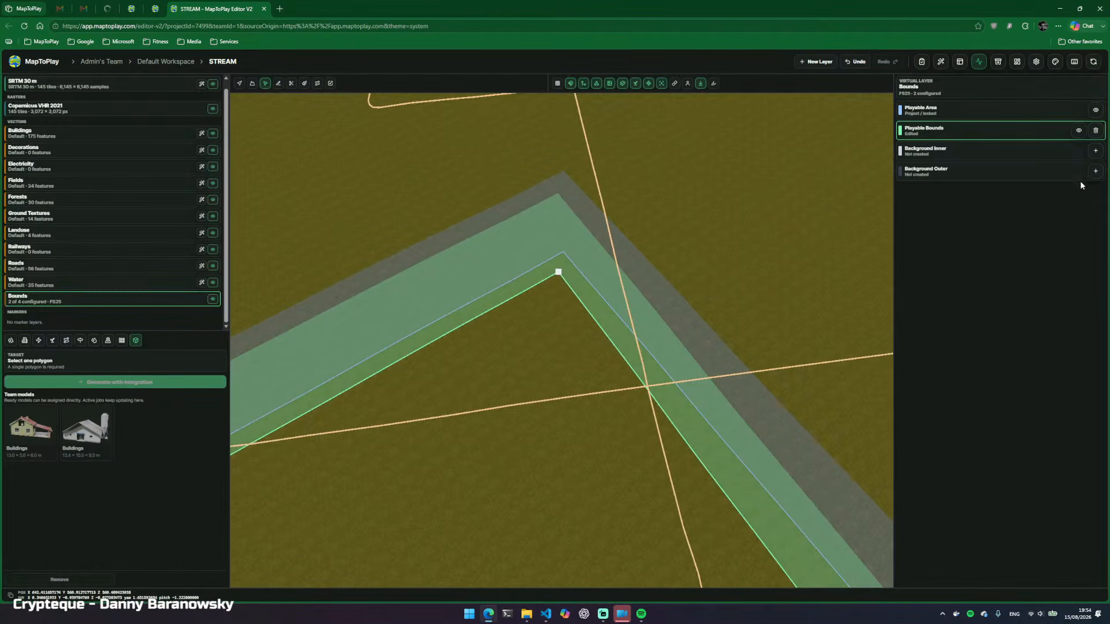
Create the Background Inner boundary from Playable Bounds with an offset of +40 m
click(1096, 152)
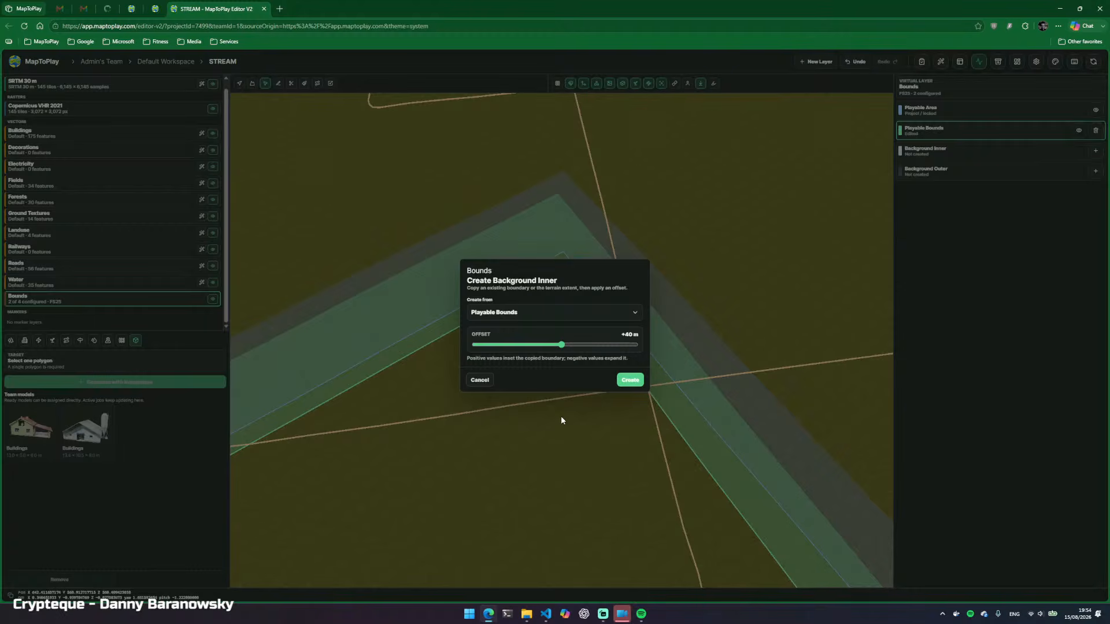
click(557, 315)
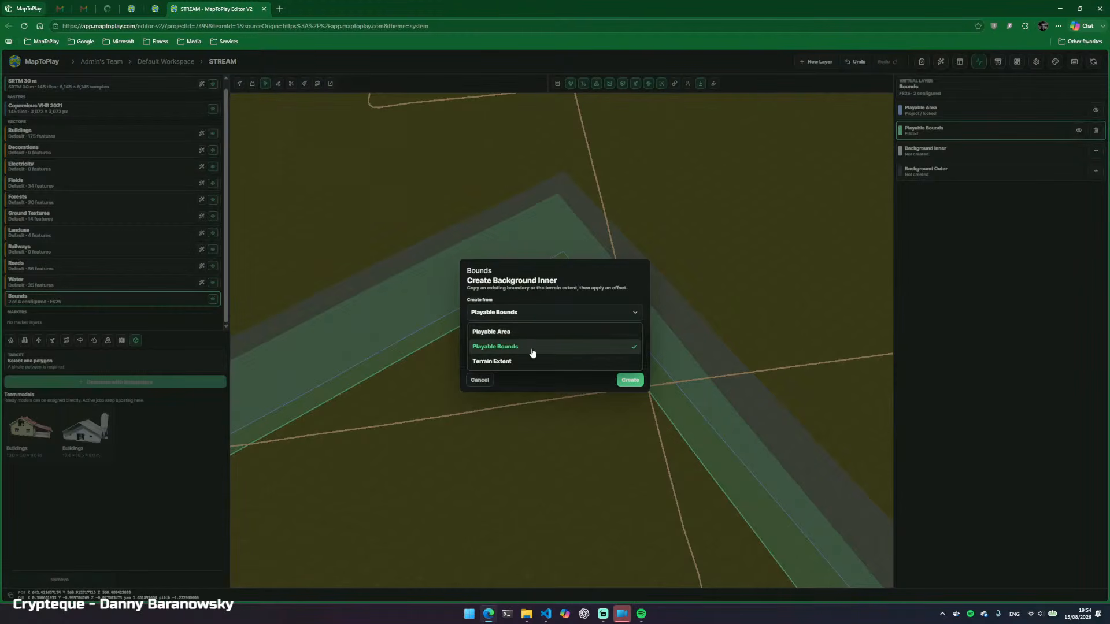
click(532, 348)
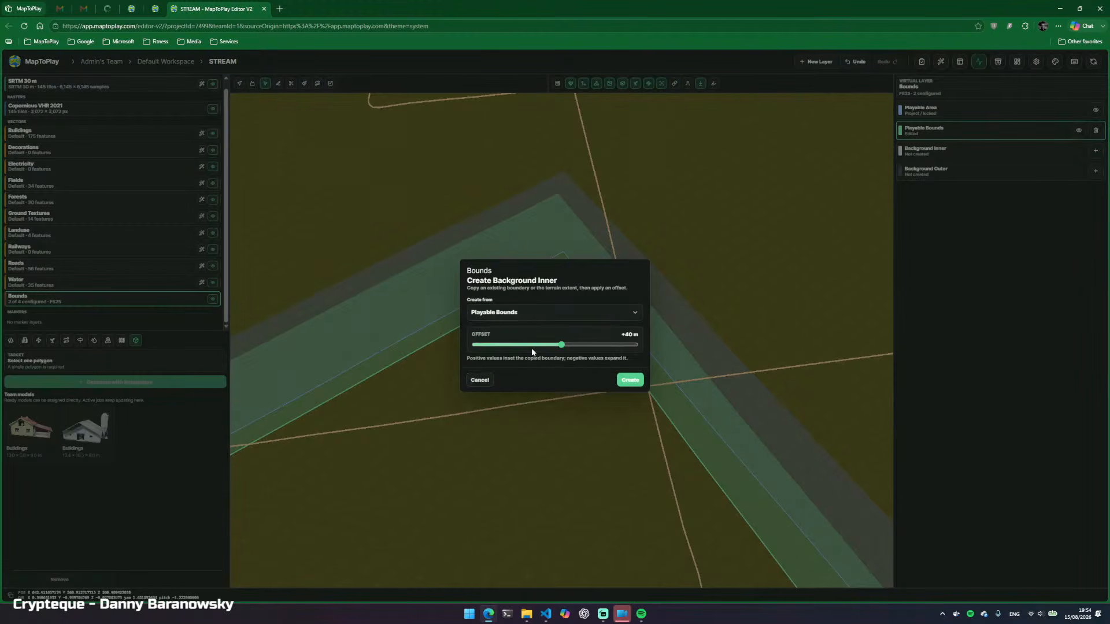
click(630, 381)
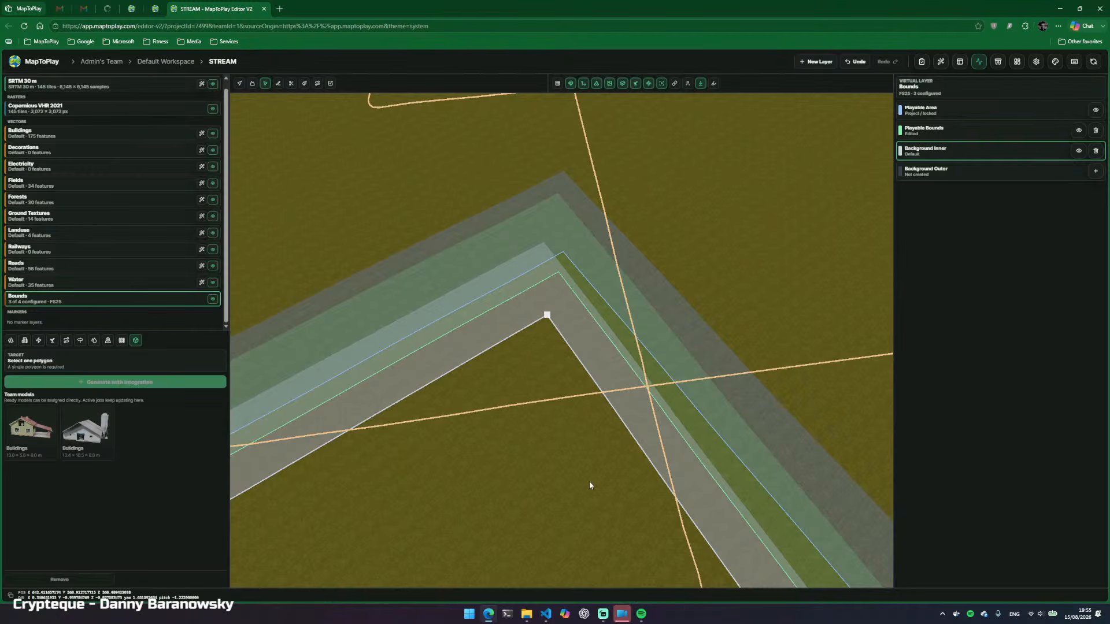
Add a vertex midway along a long Background Inner edge and pull it inward, away from the Playable Bounds
drag(590, 486, 608, 294)
key(w)
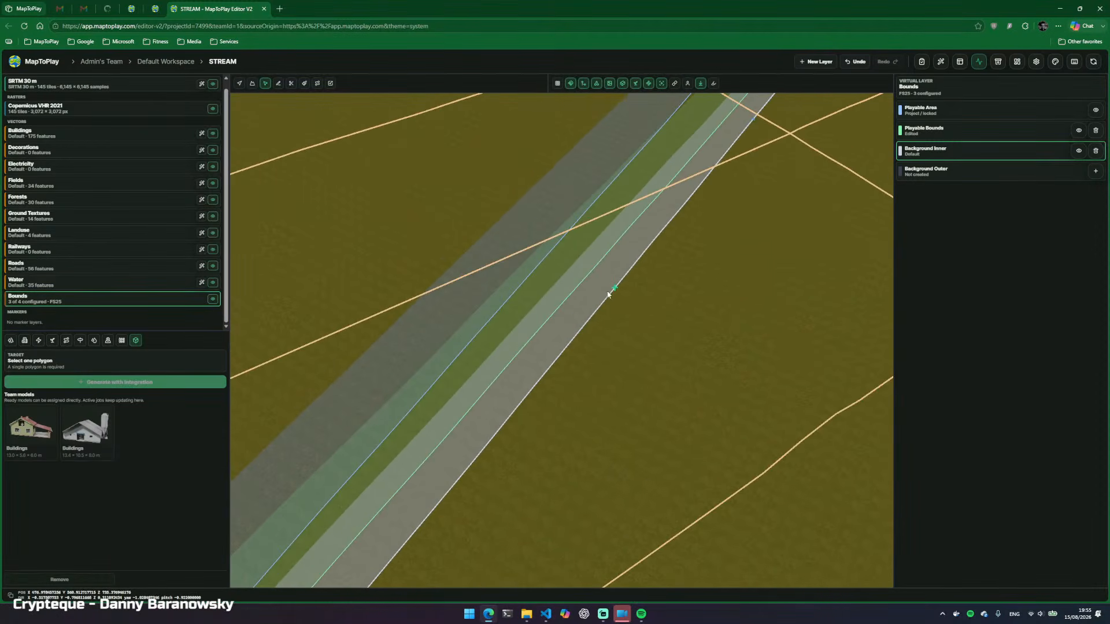
click(541, 435)
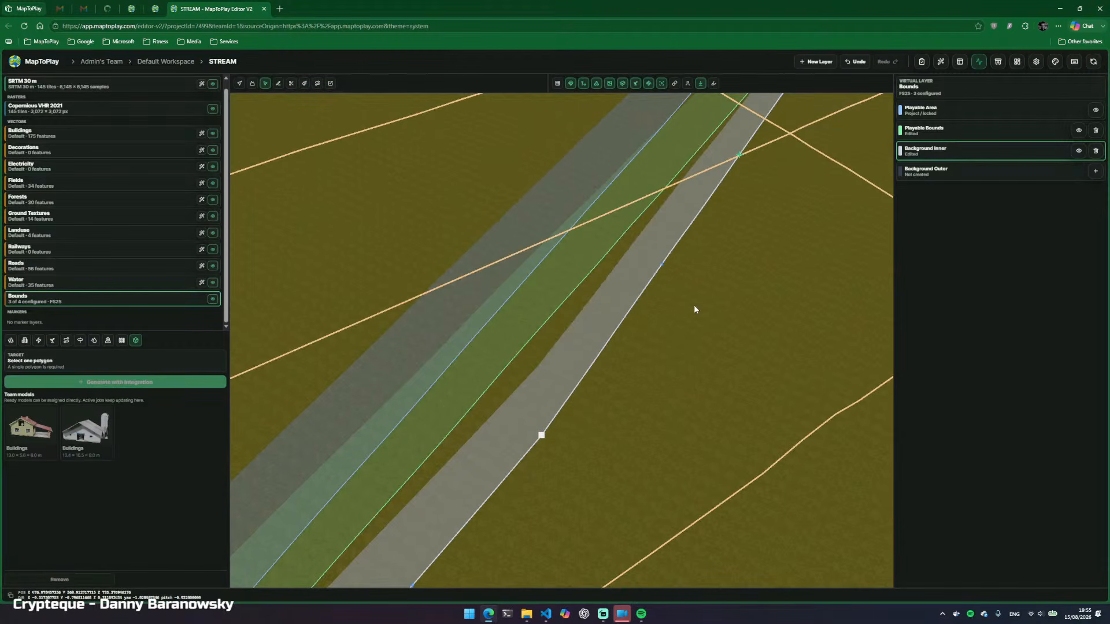
Examine the edited Background Inner boundary against the Playable Bounds around the map's perimeter
key(w)
drag(696, 396, 859, 298)
drag(775, 328, 716, 341)
key(w)
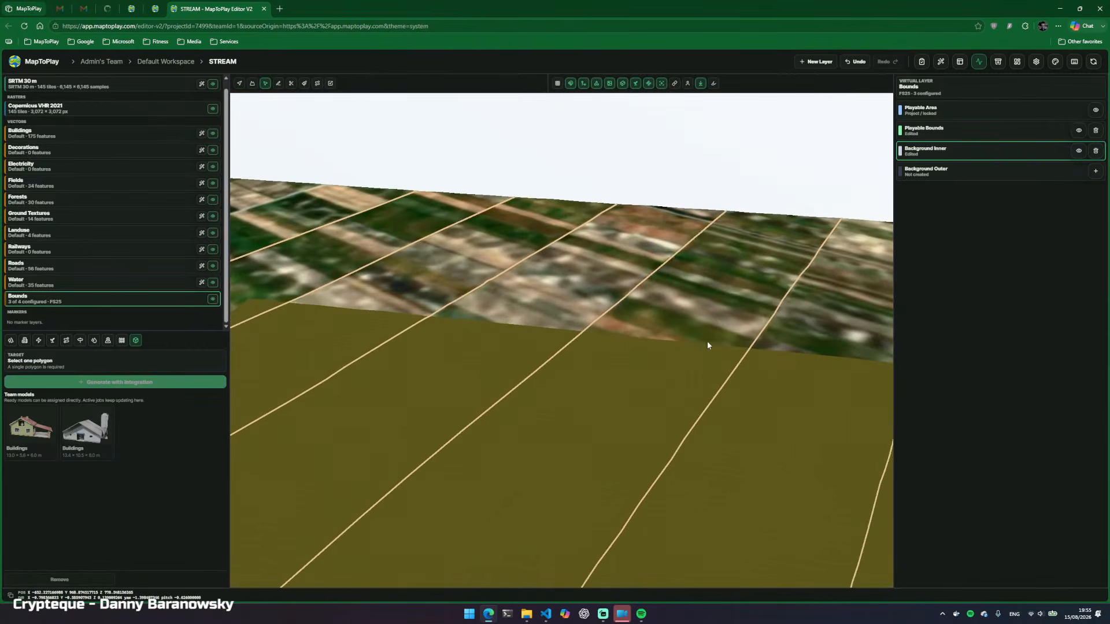
drag(544, 234, 606, 273)
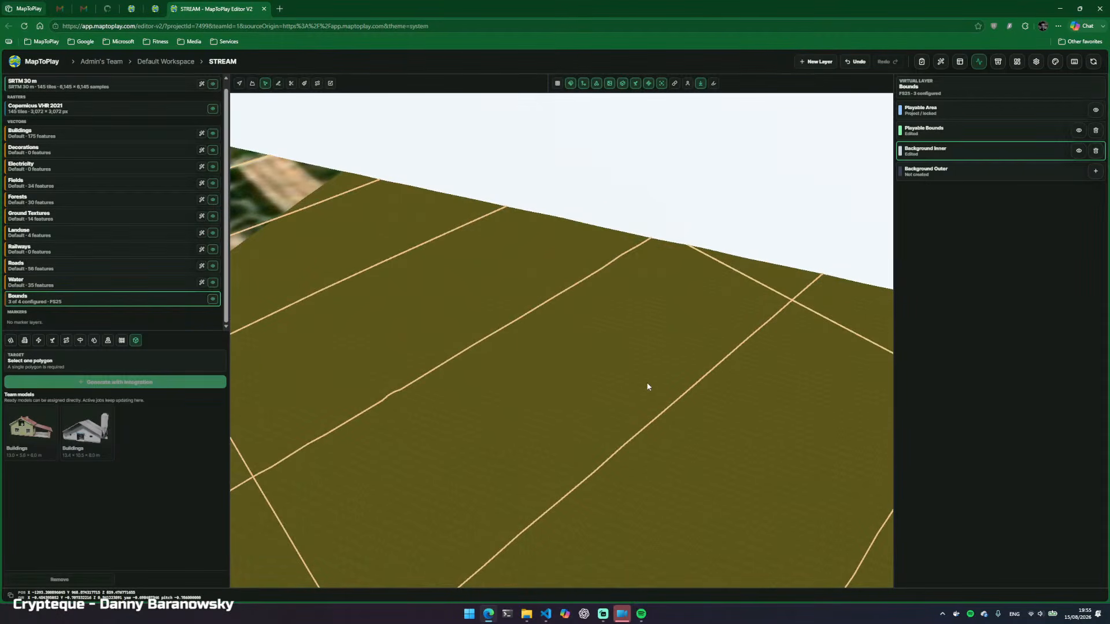
key(w)
key(d)
drag(625, 386, 721, 380)
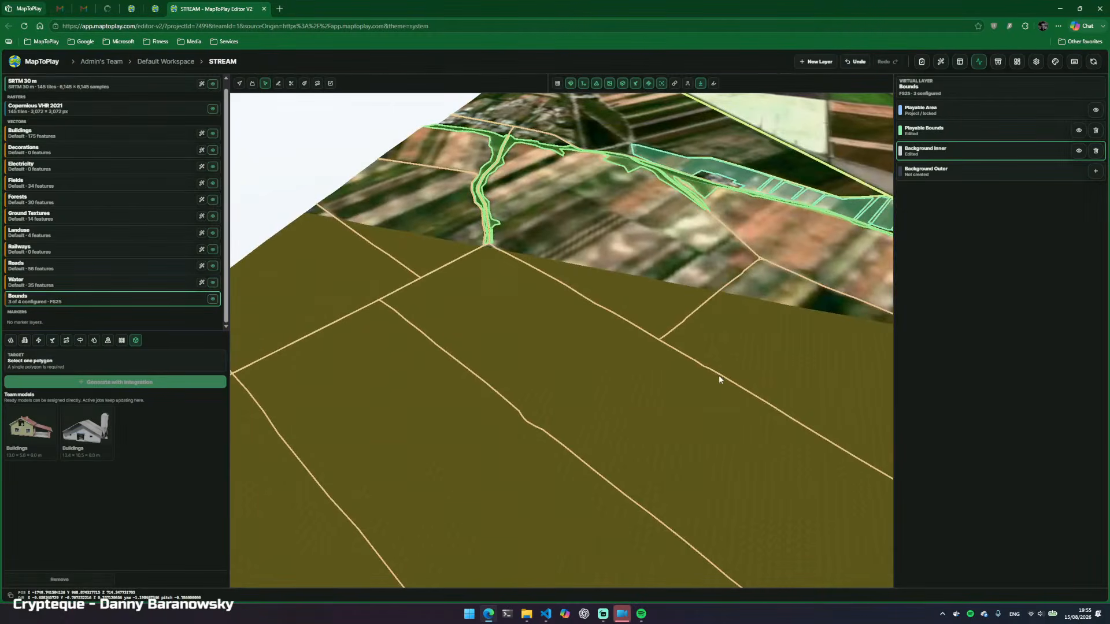
drag(539, 469, 683, 461)
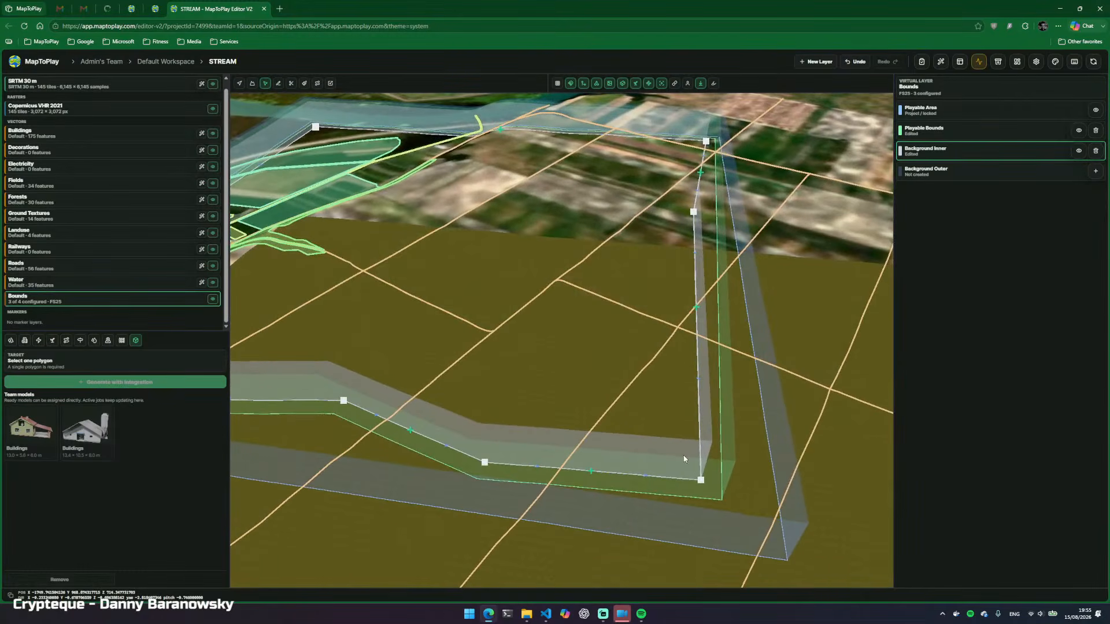
key(w)
drag(564, 366, 64, 357)
key(a)
key(d)
key(w)
drag(562, 347, 133, 434)
key(w)
mouse_move(426, 394)
mouse_down()
mouse_move(425, 333)
mouse_move(413, 387)
mouse_up()
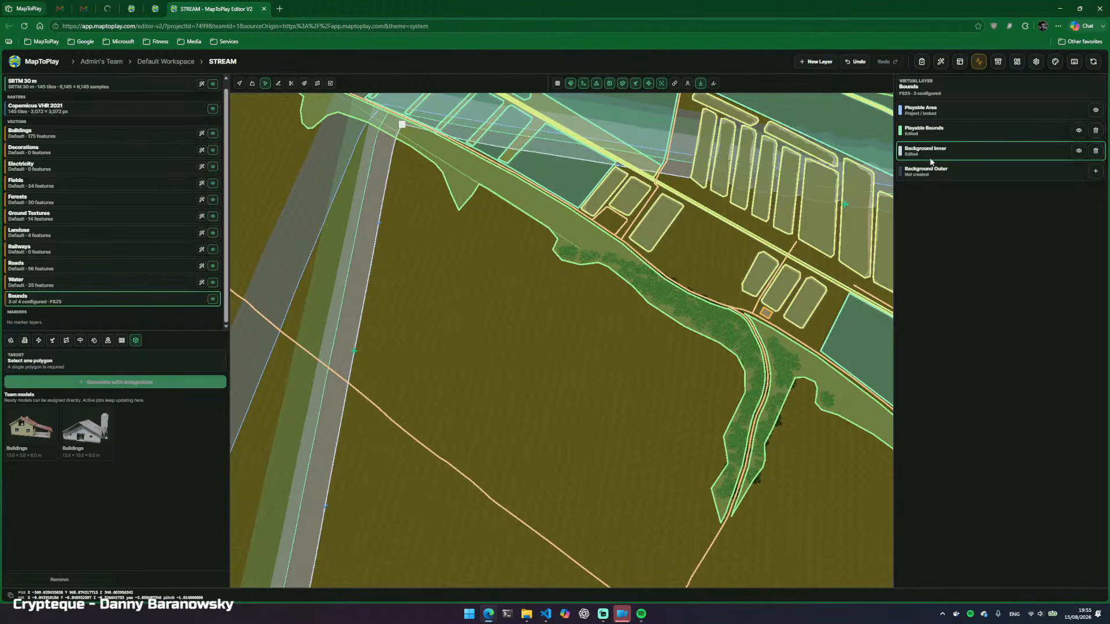
Deselect the Bounds layer and delete the field polygon crossed by the Background Inner boundary, between the forest strip and the rectangular plots
right_click(555, 370)
key(w)
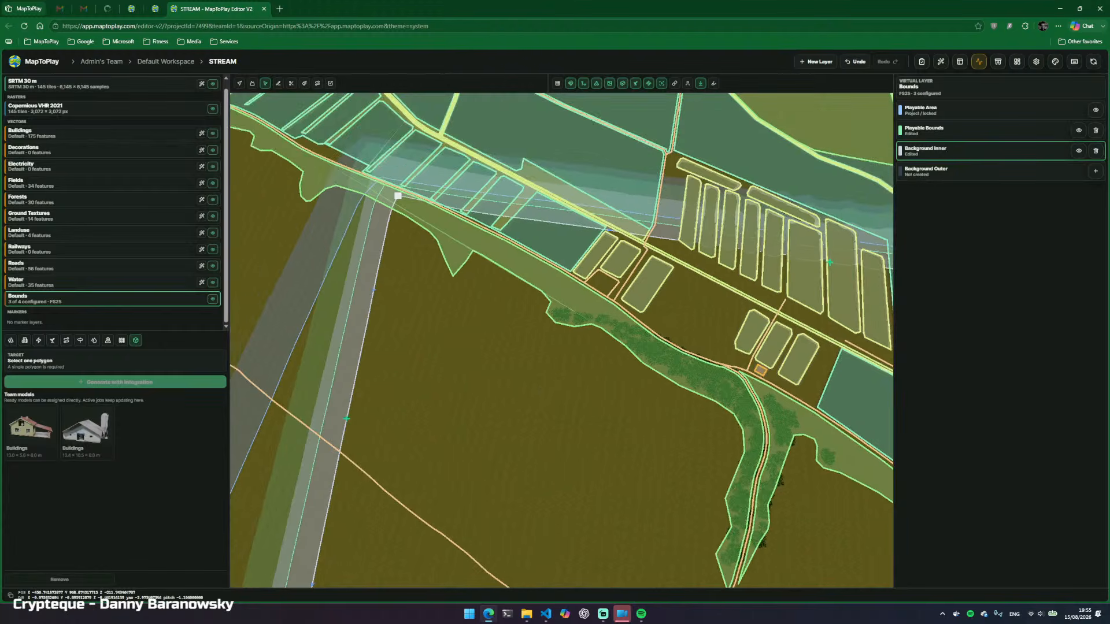
key(w)
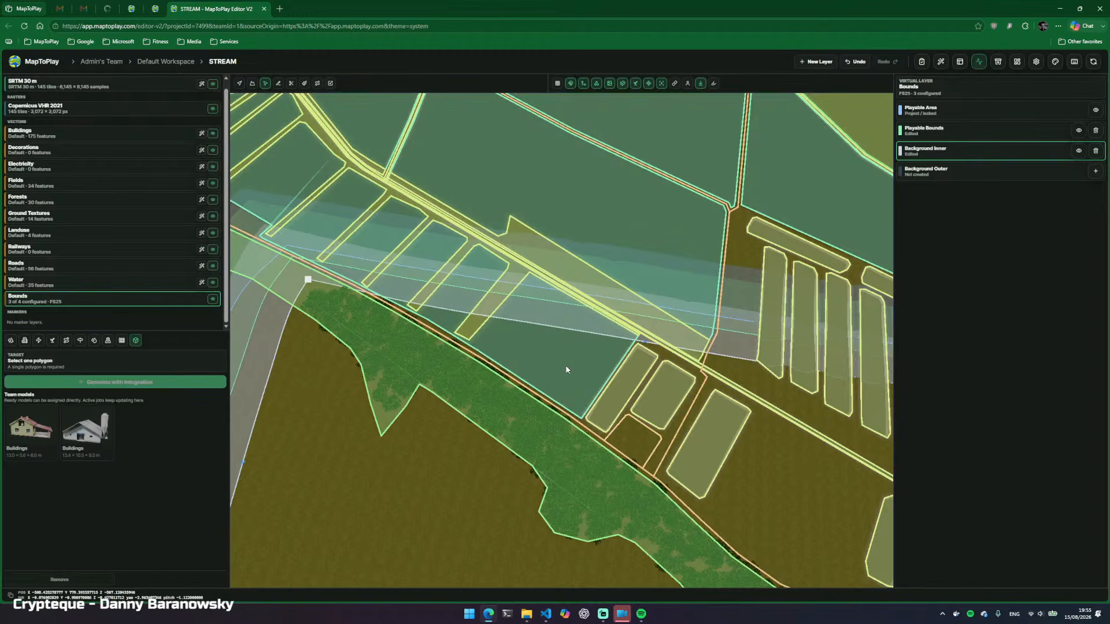
key(w)
key(w)
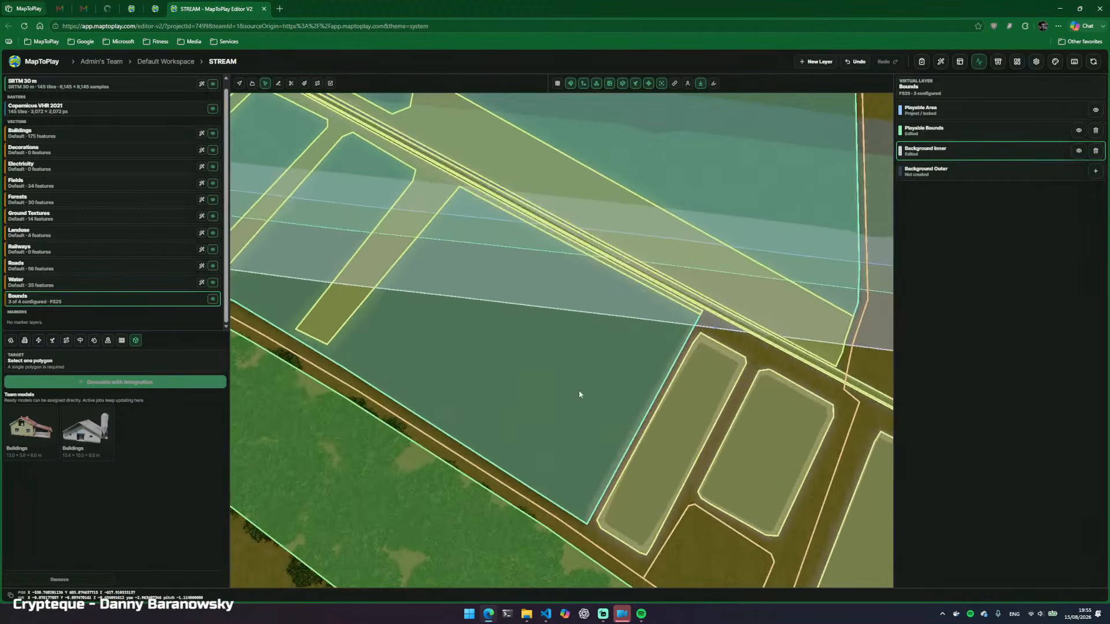
click(32, 299)
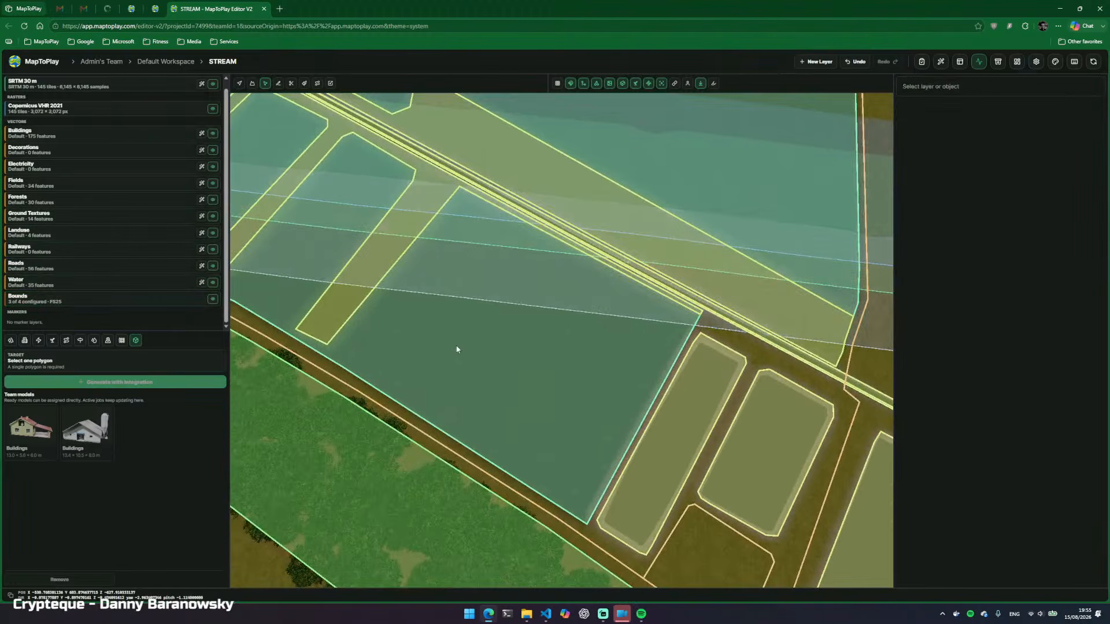
click(616, 399)
key(Delete)
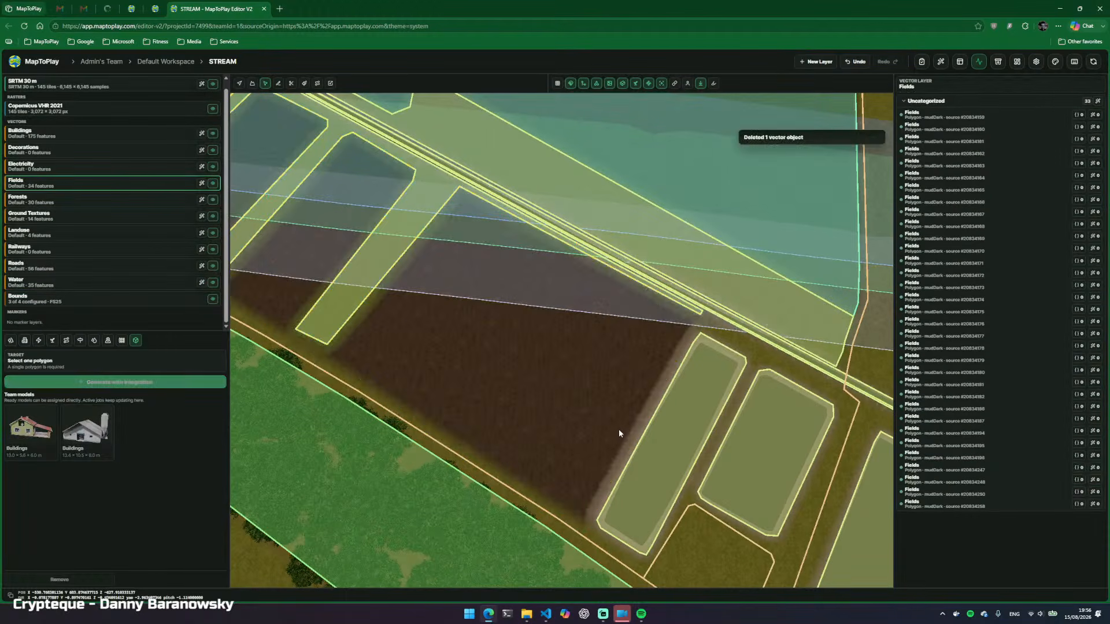
Cut the Fields layer by the Background Inner bounds with a 16 m inward border, and close the modifiers
key(w)
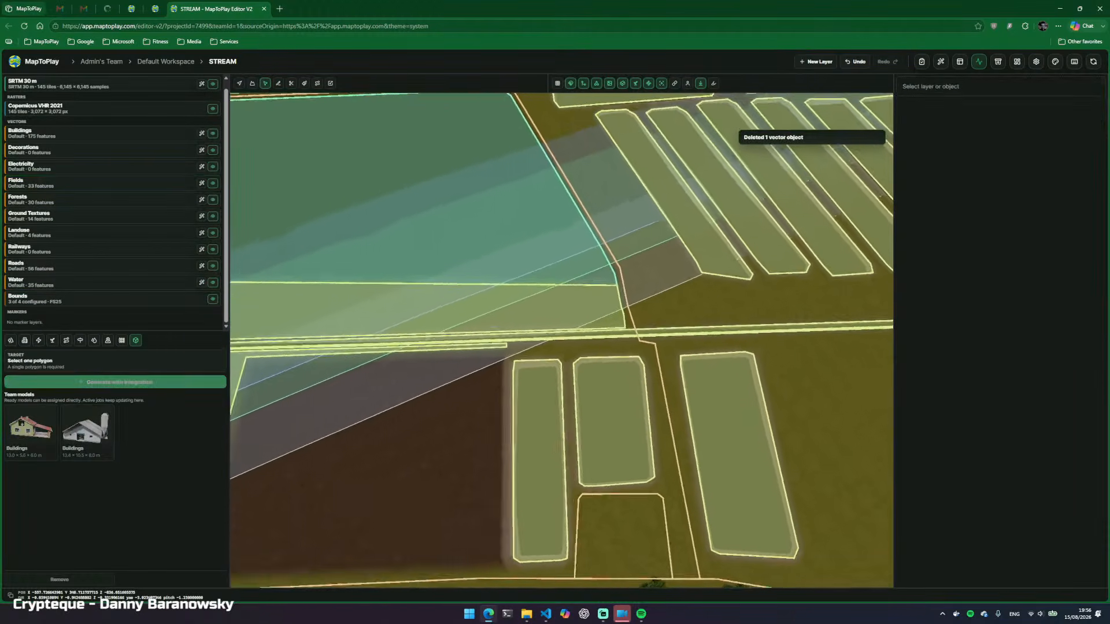
key(s)
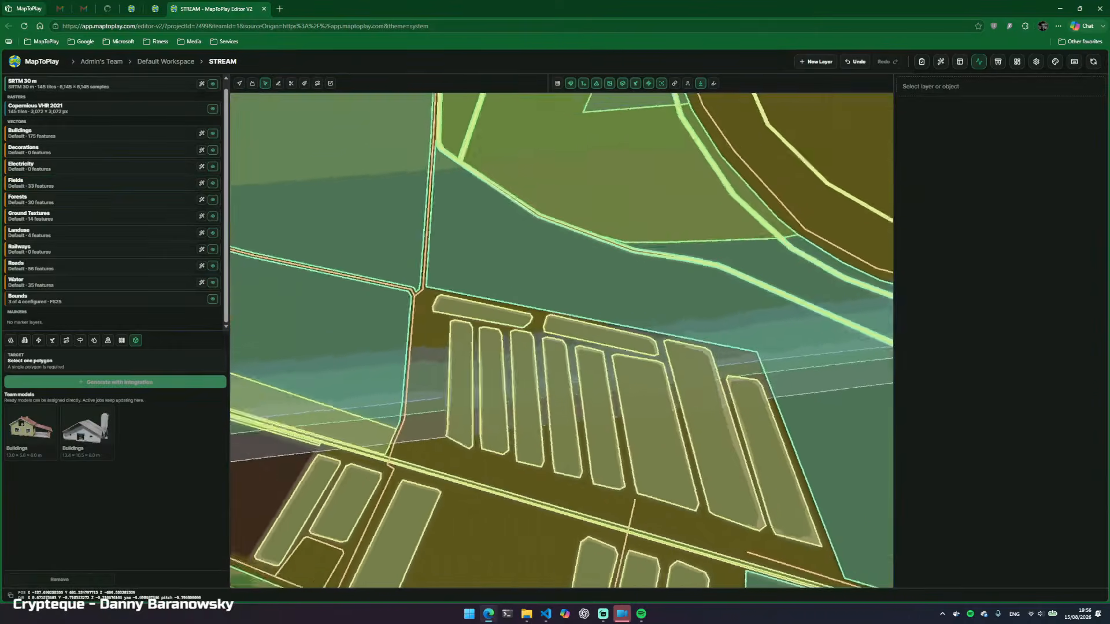
key(w)
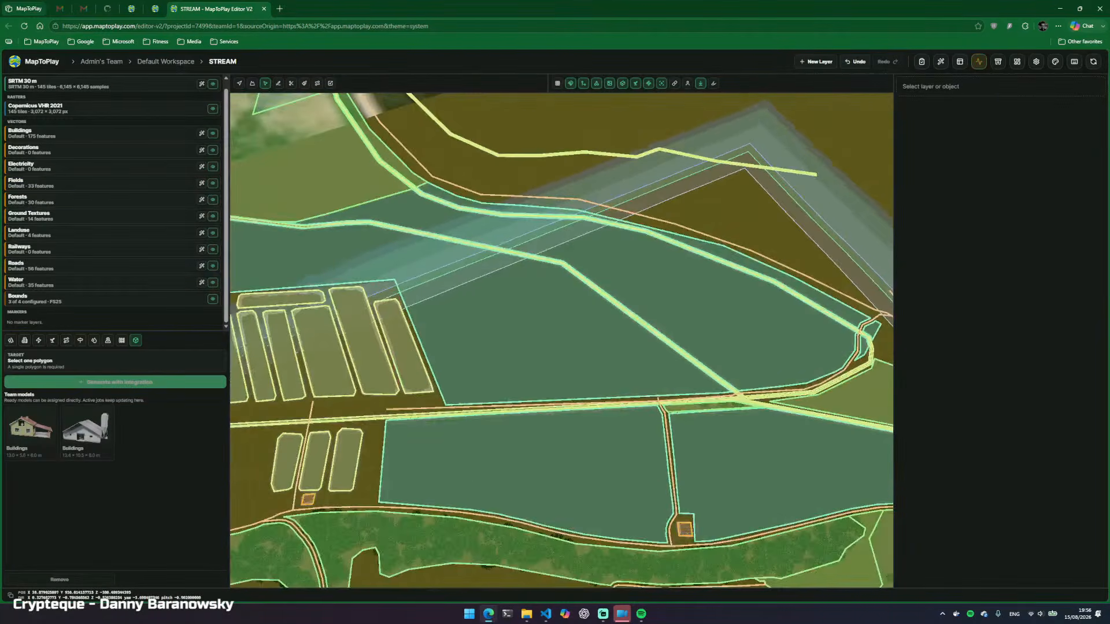
key(w)
key(d)
key(s)
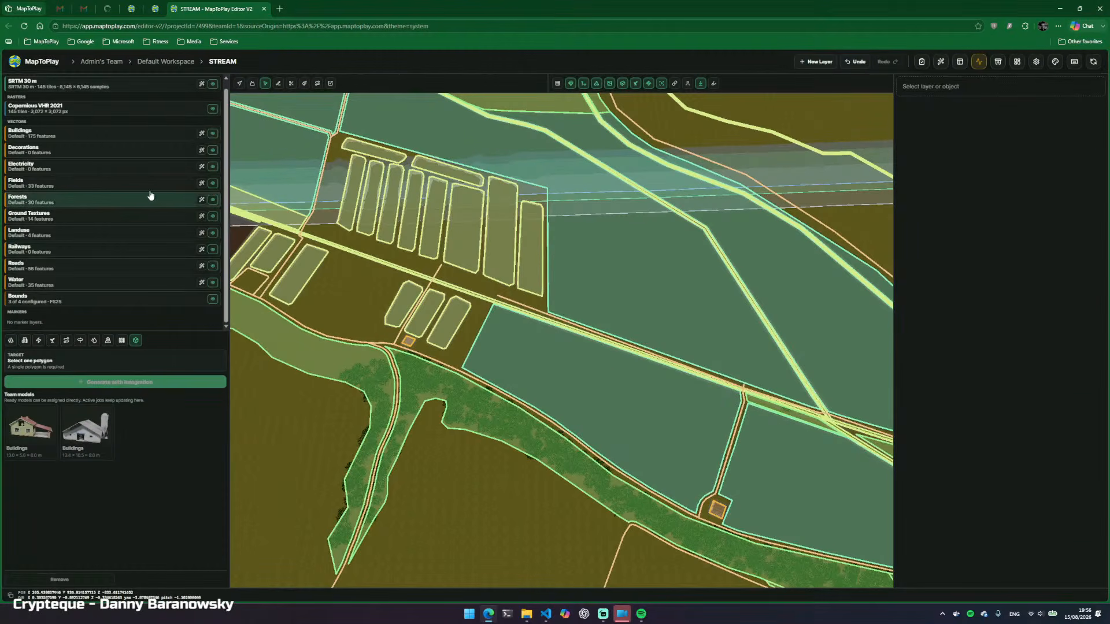
click(202, 184)
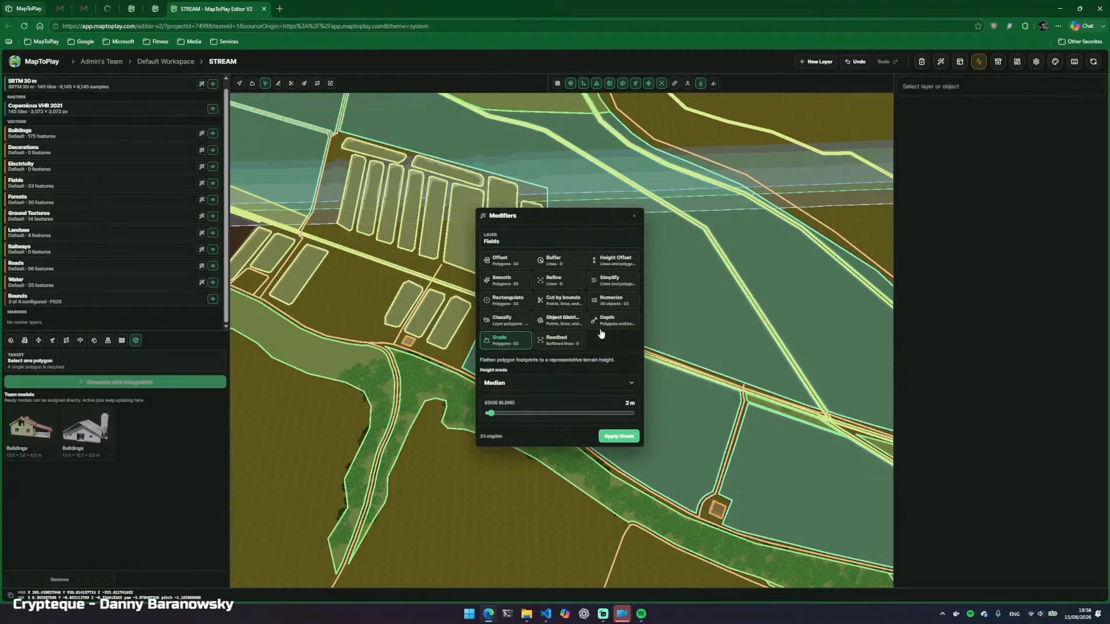
click(571, 305)
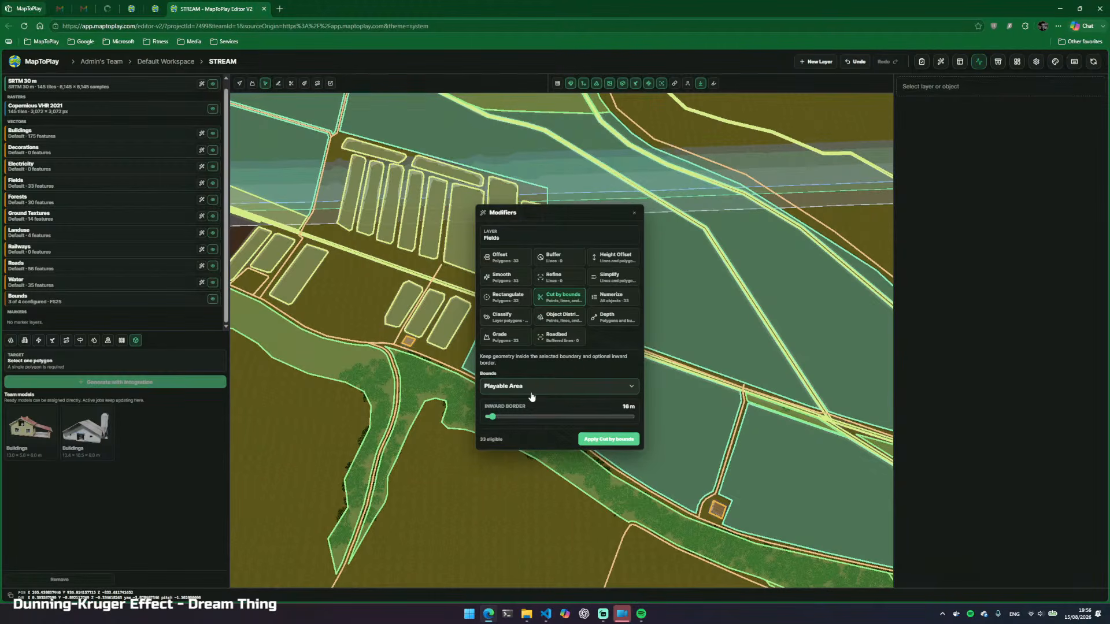
click(533, 386)
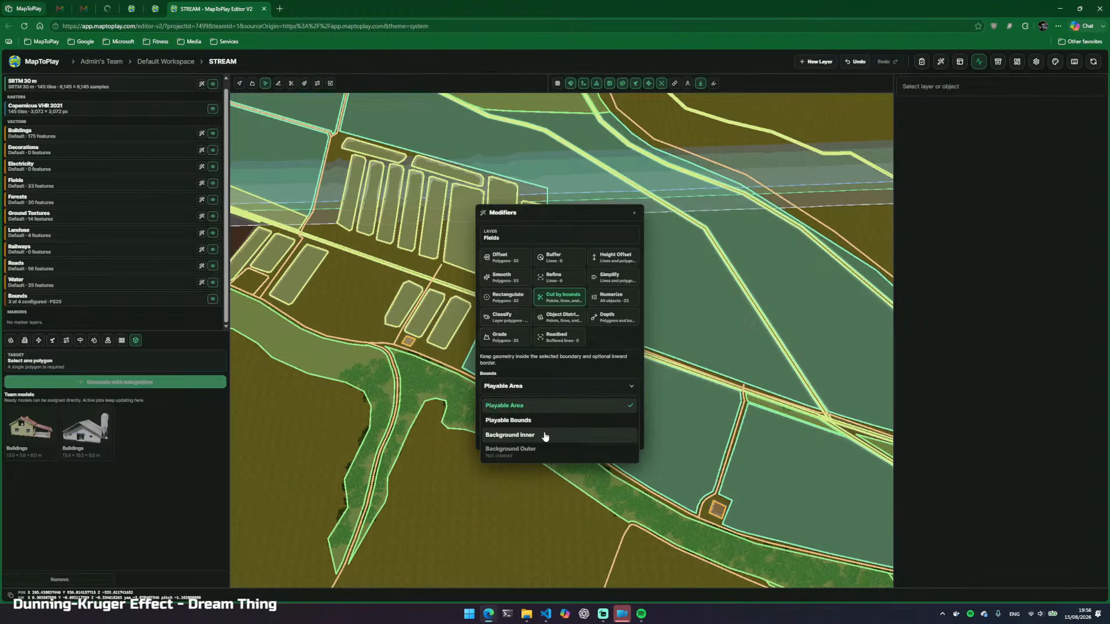
click(537, 440)
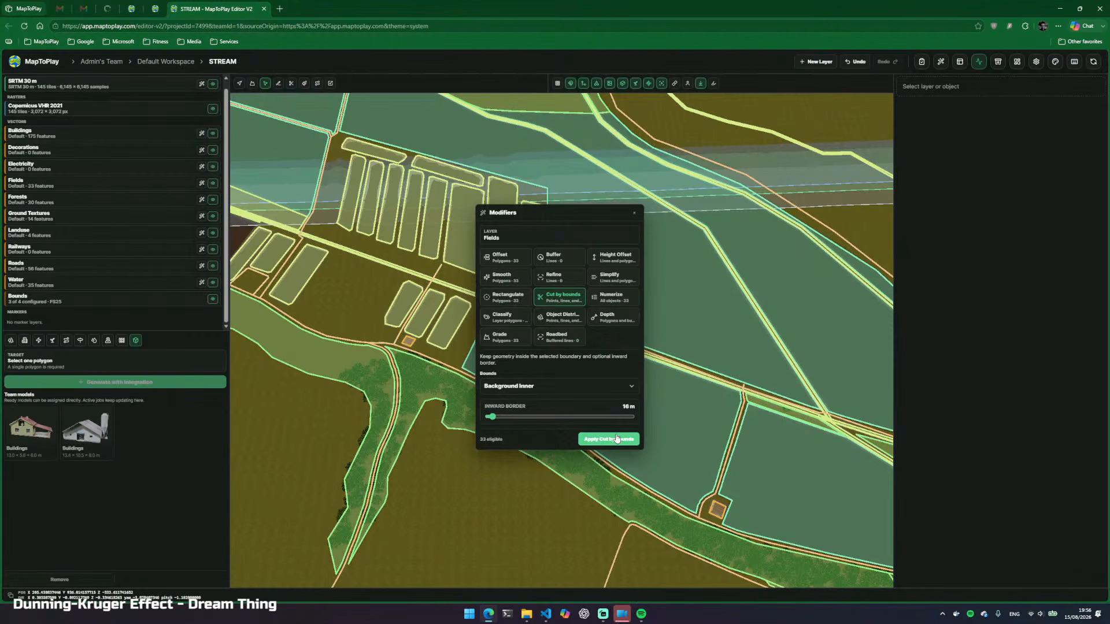
click(618, 441)
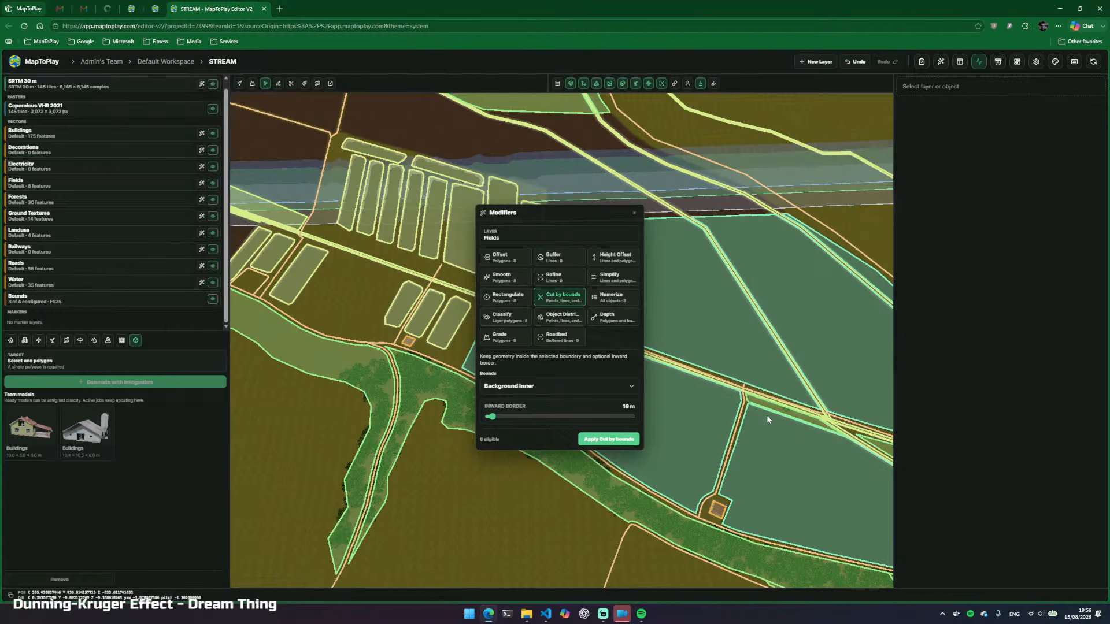
click(635, 213)
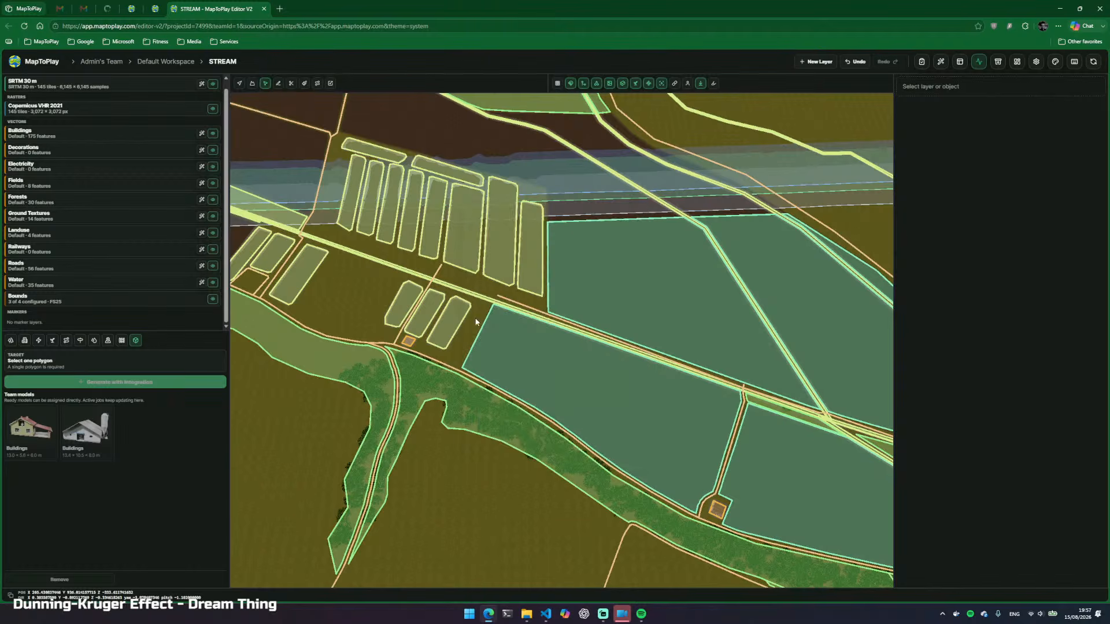
mouse_move(471, 329)
mouse_down()
mouse_move(555, 318)
mouse_move(474, 314)
mouse_up()
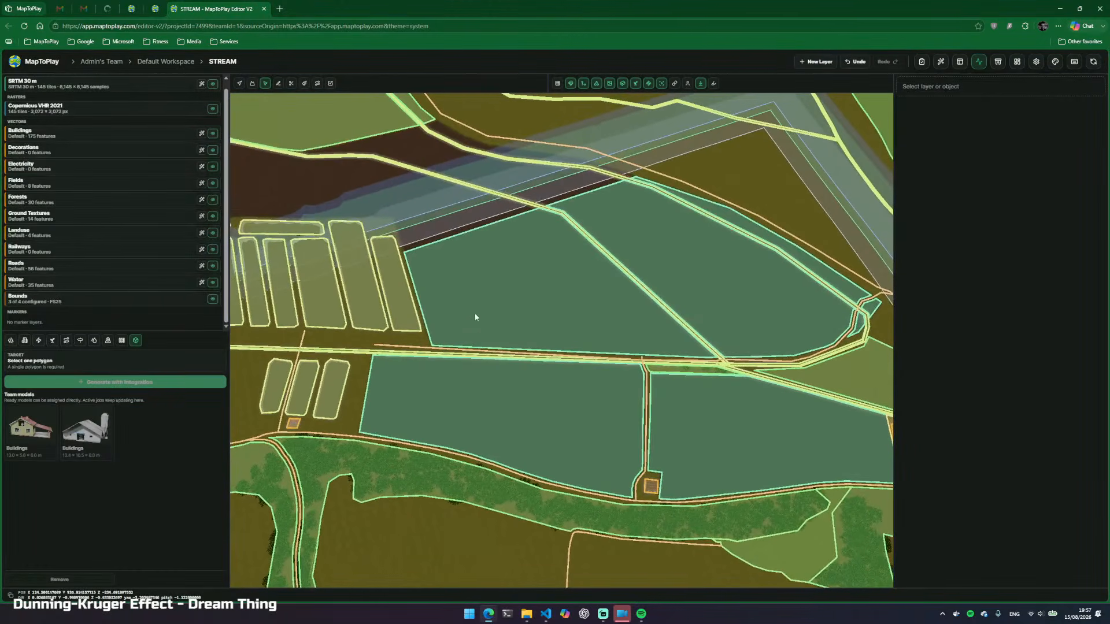
Delete the two small leftover field polygons beside the sharp road bend at the tip of the large fields
drag(405, 266, 895, 236)
key(w)
key(d)
key(w)
key(d)
click(502, 352)
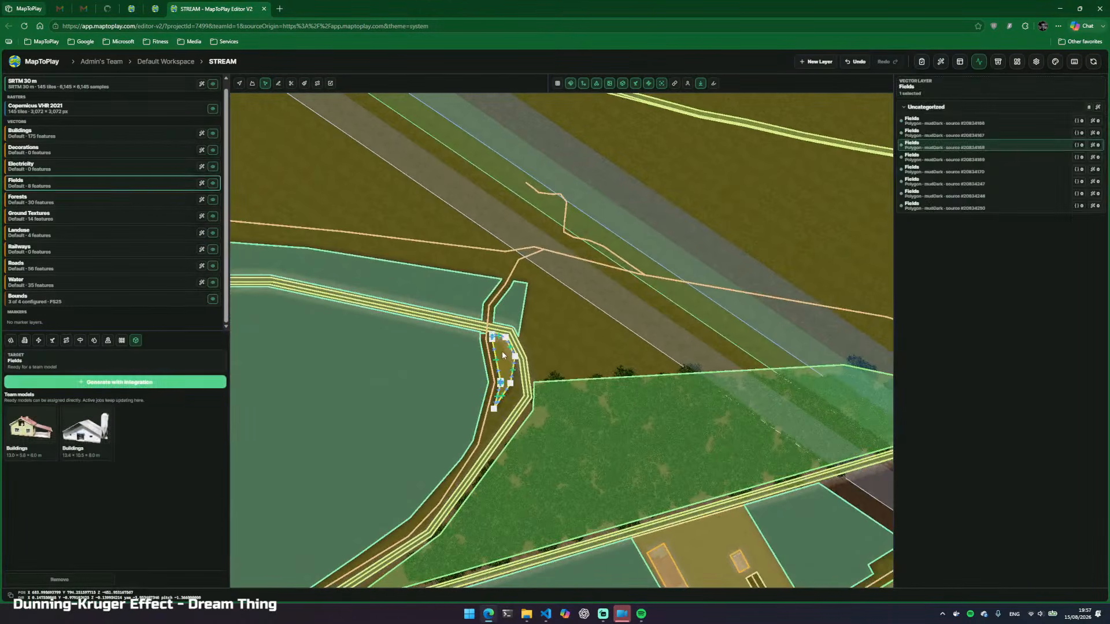
key(Delete)
click(510, 306)
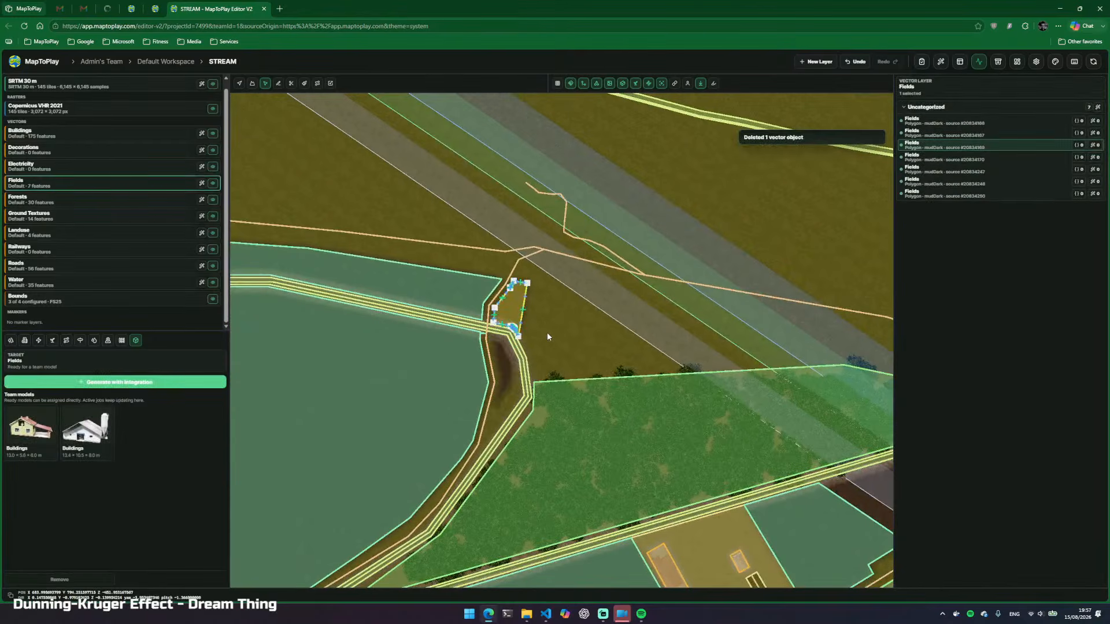
key(Delete)
Apply a -5 m offset to the polygons of the Fields layer and close the modifiers
drag(553, 324, 503, 290)
key(s)
key(a)
key(w)
key(s)
key(w)
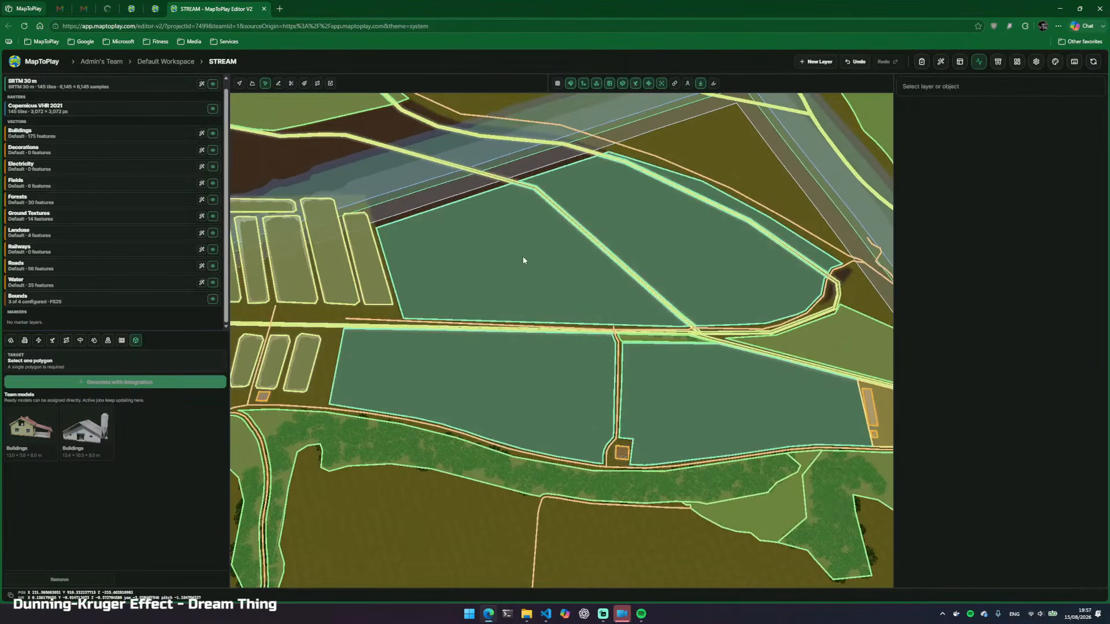
key(d)
drag(561, 336, 492, 365)
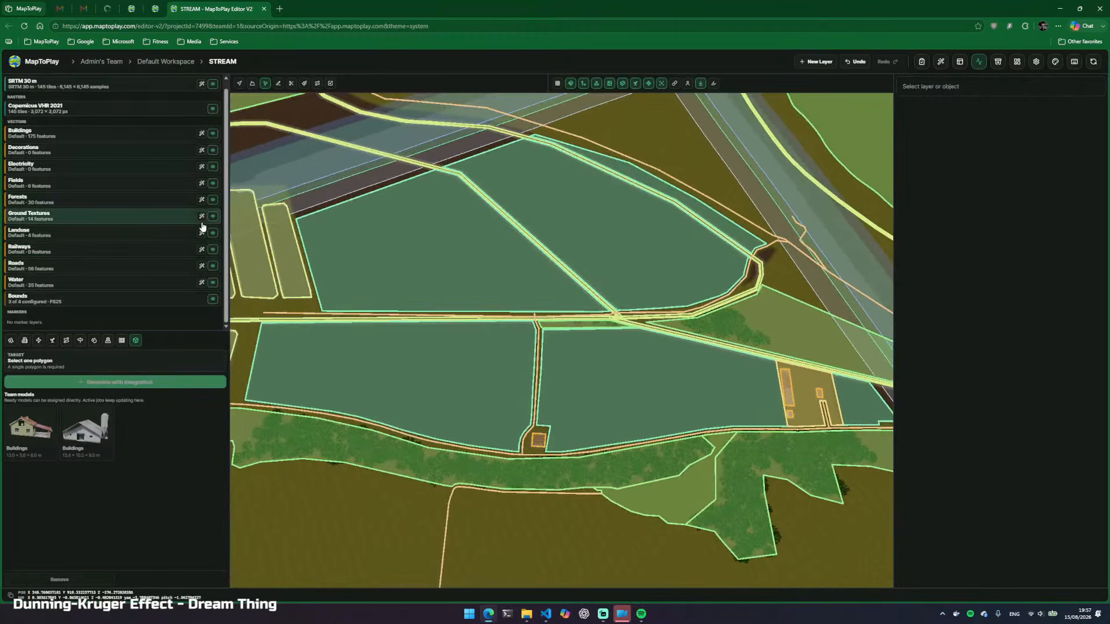
click(201, 183)
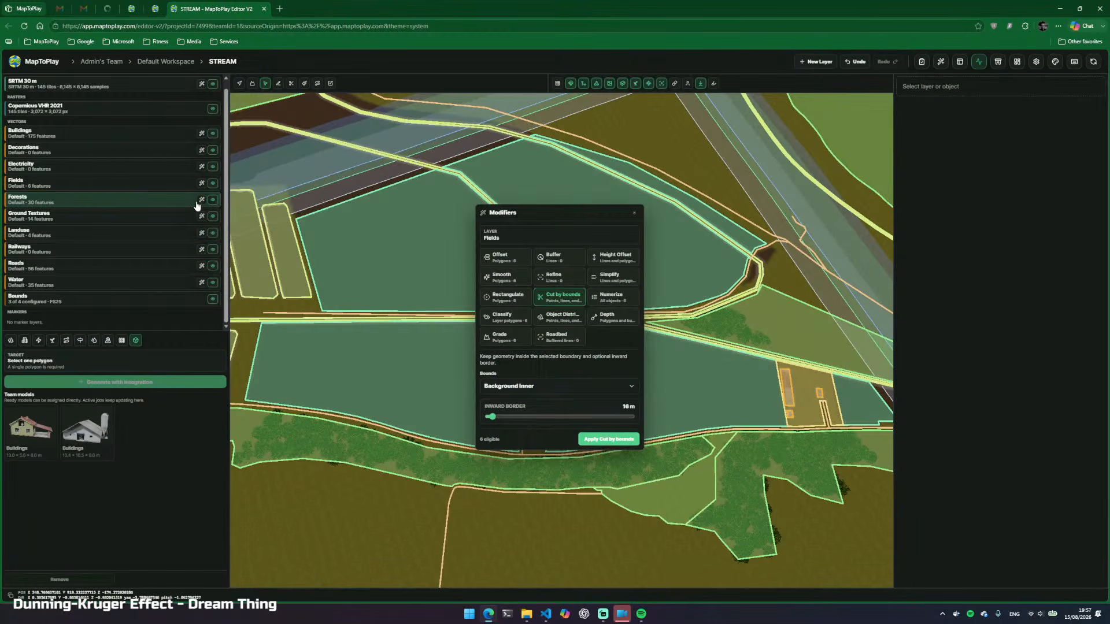
click(507, 260)
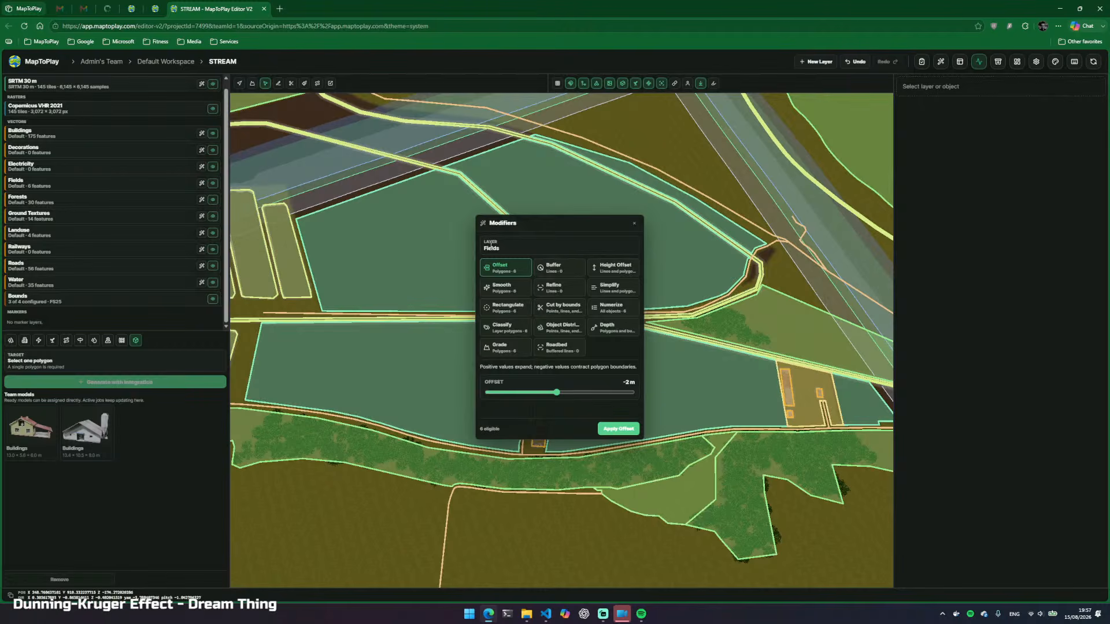
right_click(558, 393)
drag(557, 394, 554, 393)
click(623, 430)
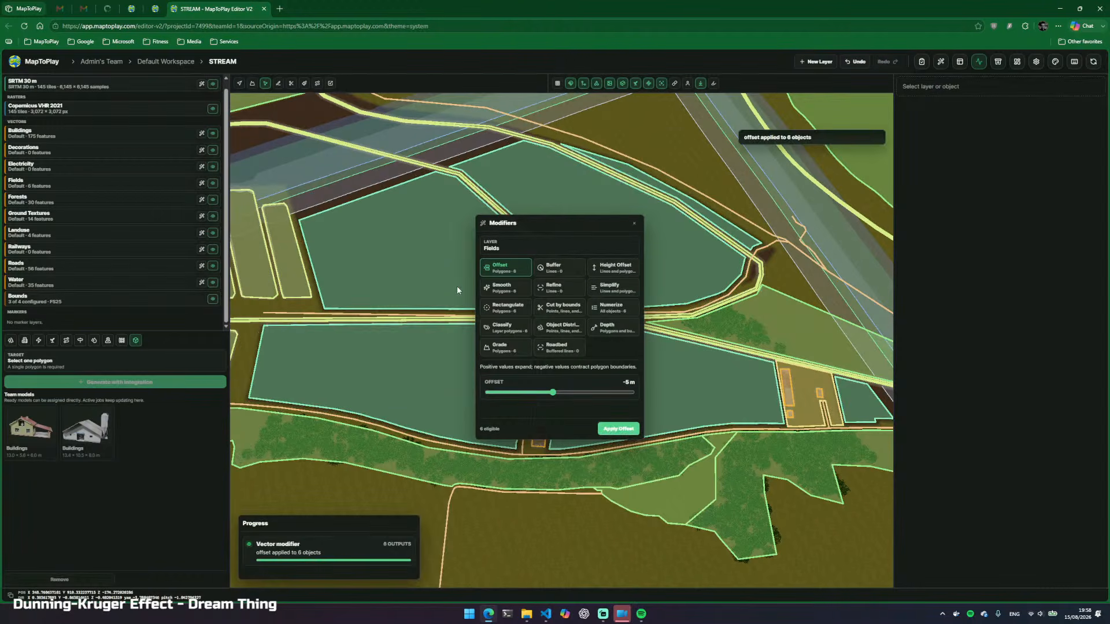
click(635, 223)
Delete the narrow field strip between the outer curved road and the path alongside the large field
key(w)
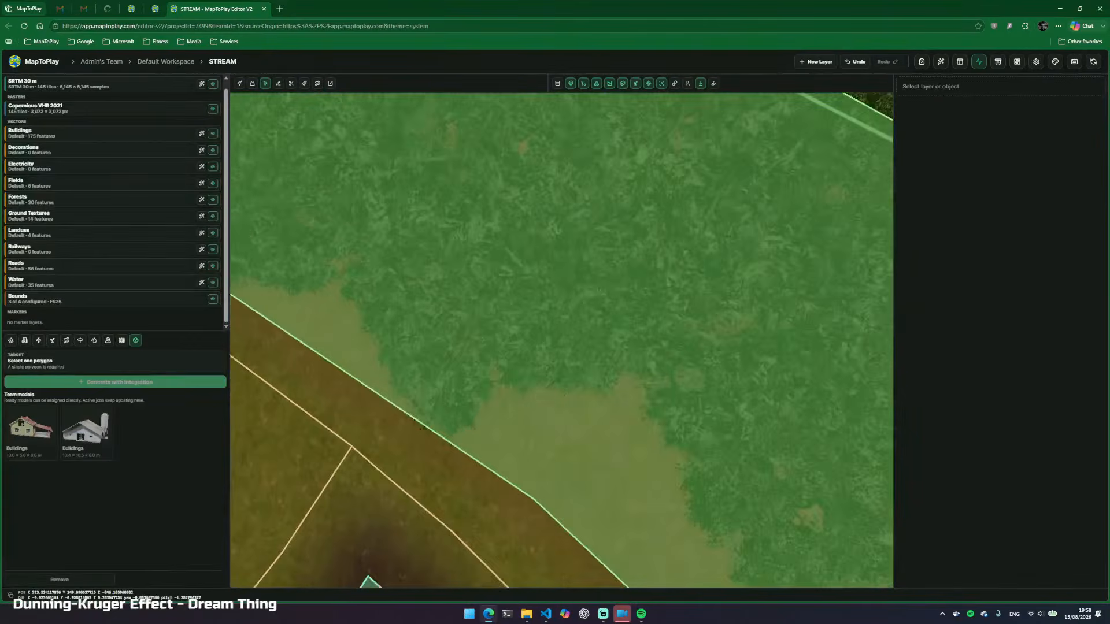
key(s)
key(w)
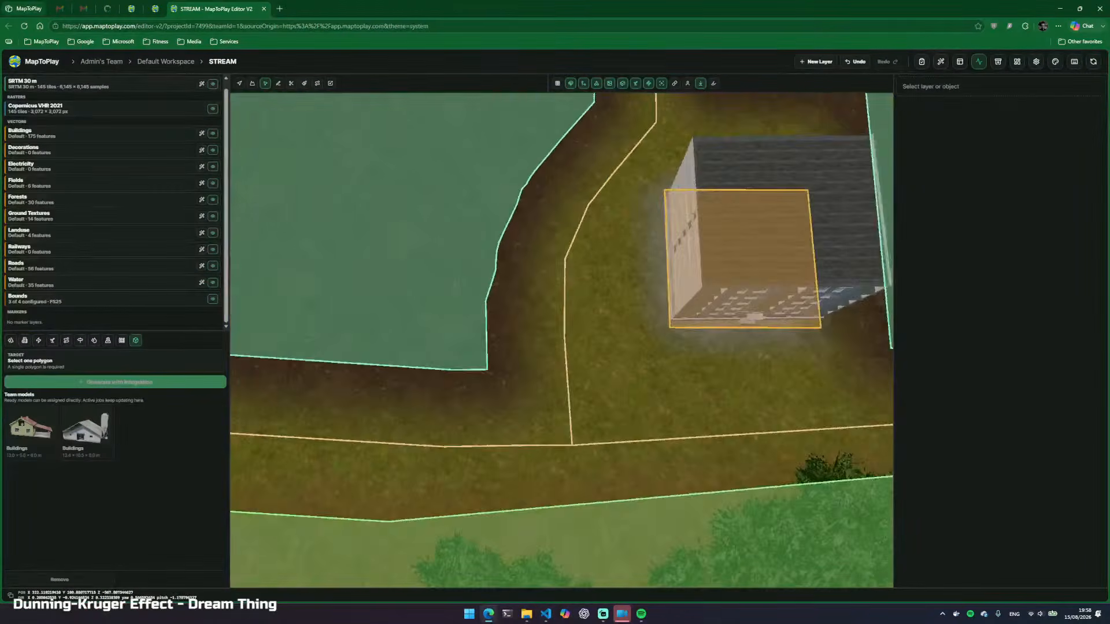
key(s)
key(s)
key(d)
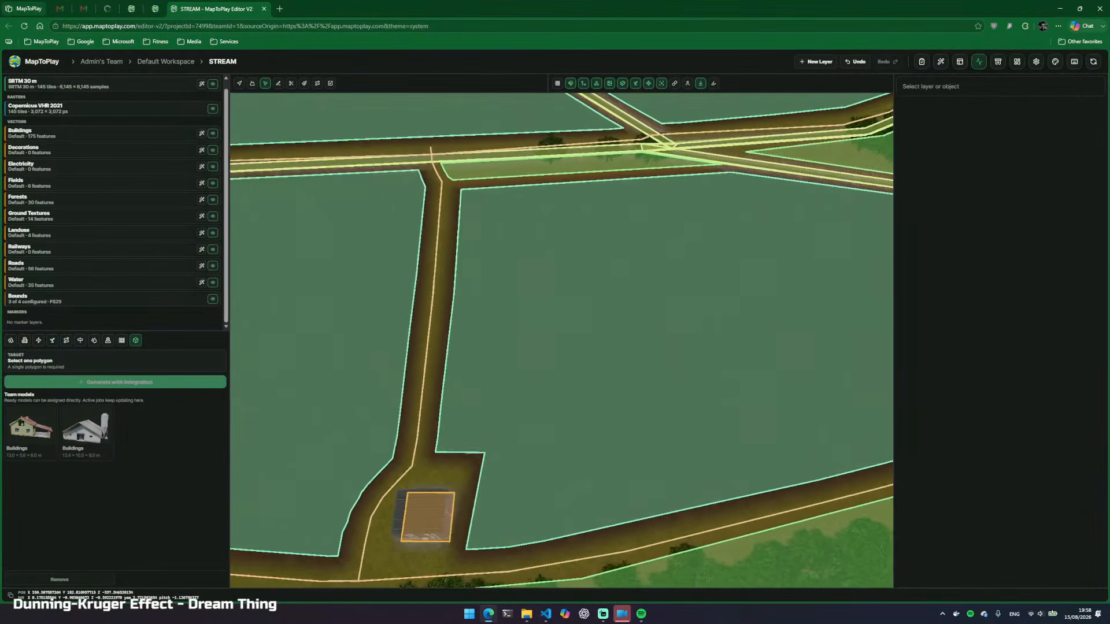
key(s)
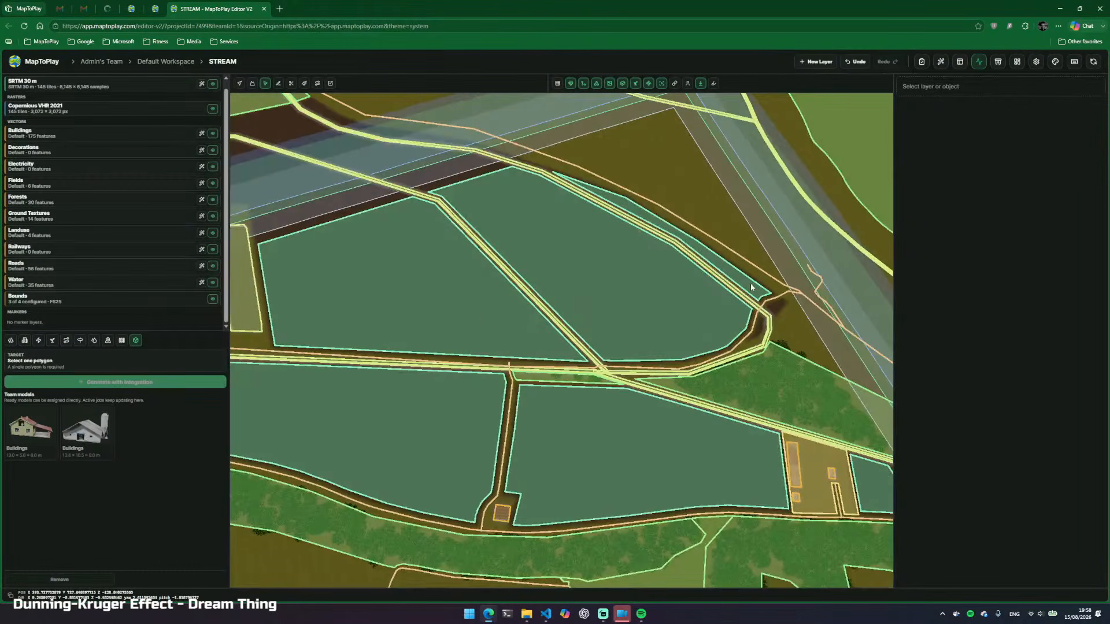
click(751, 283)
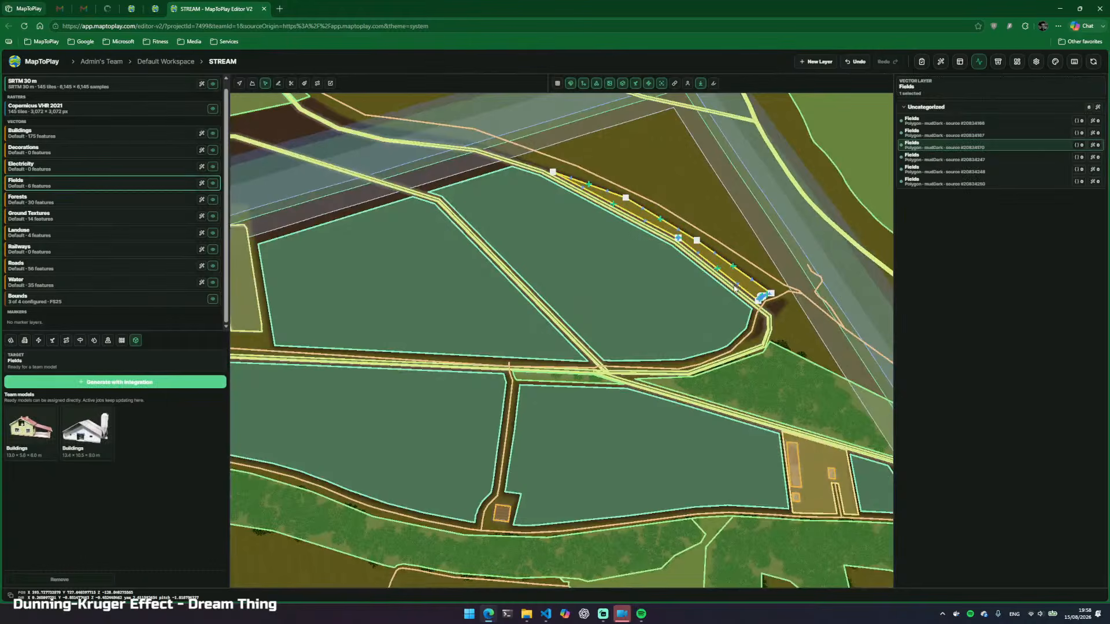
key(Delete)
key(s)
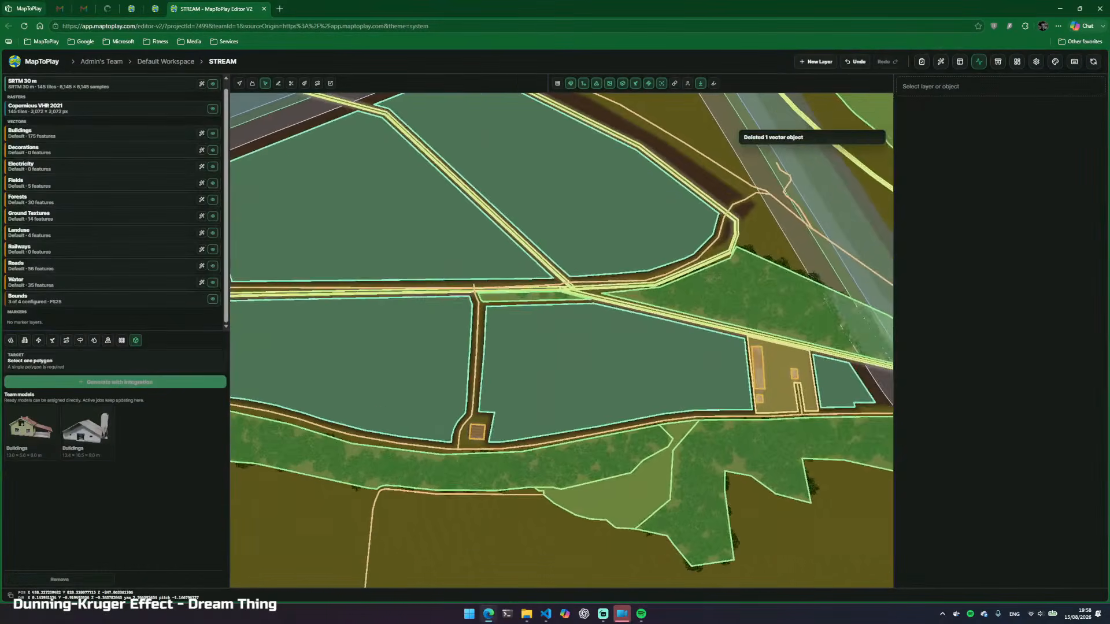
Smooth the Fields layer with an 8 m corner window and quality 5, and close the modifiers
key(s)
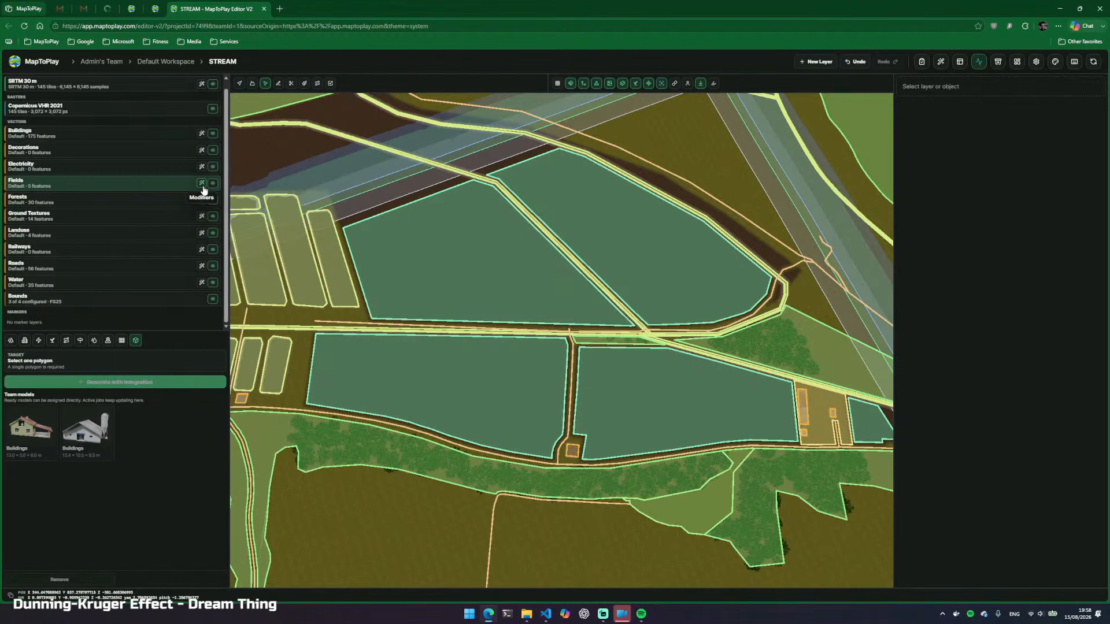
drag(556, 347, 405, 319)
key(w)
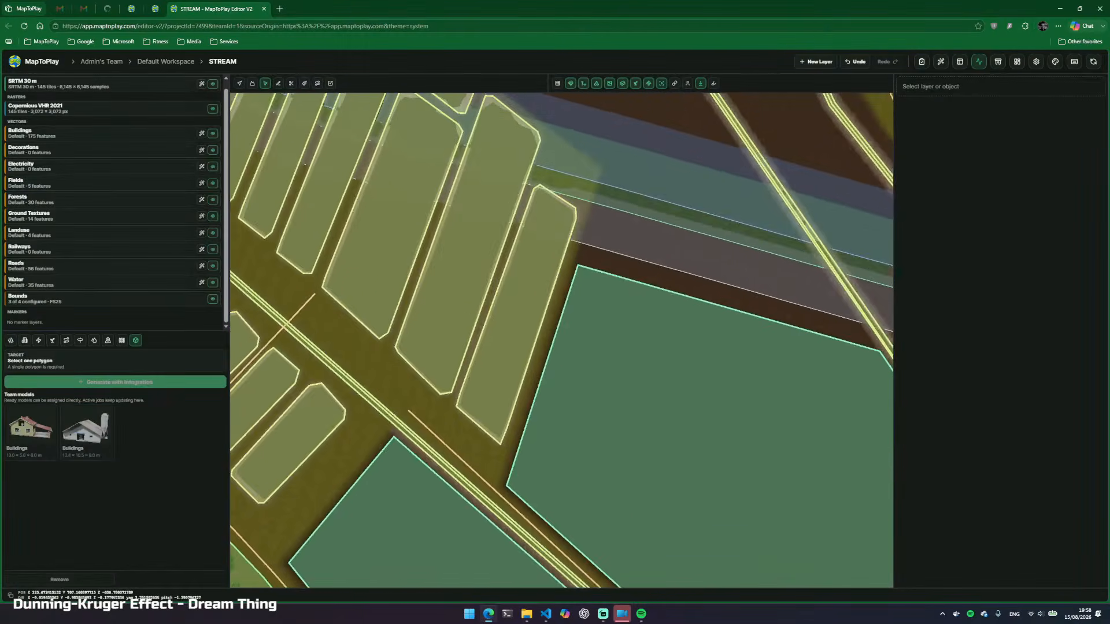
key(s)
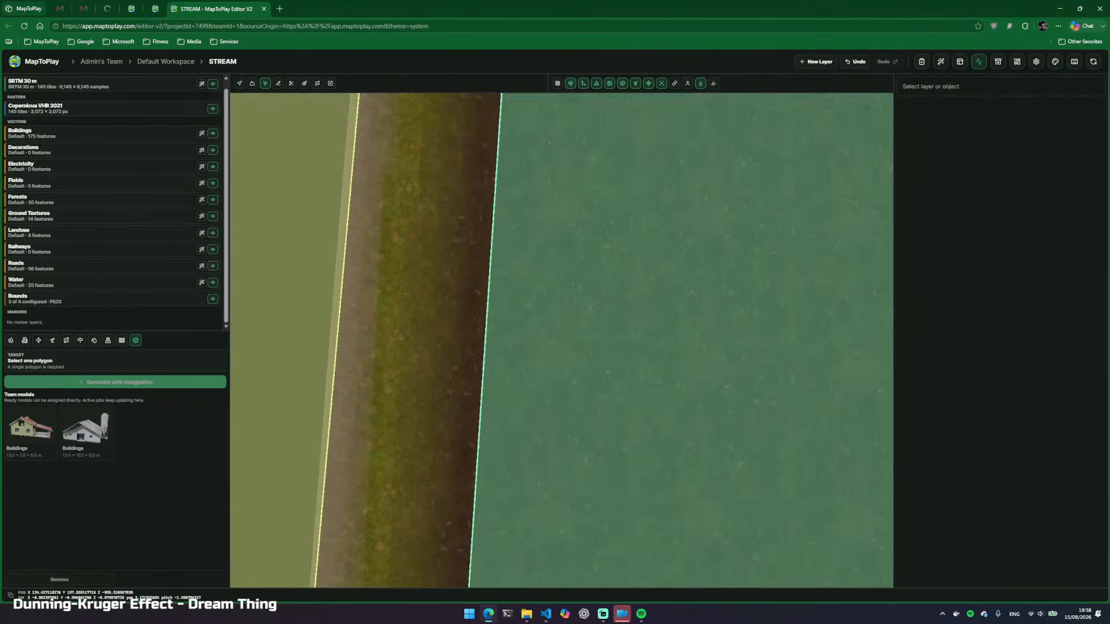
key(w)
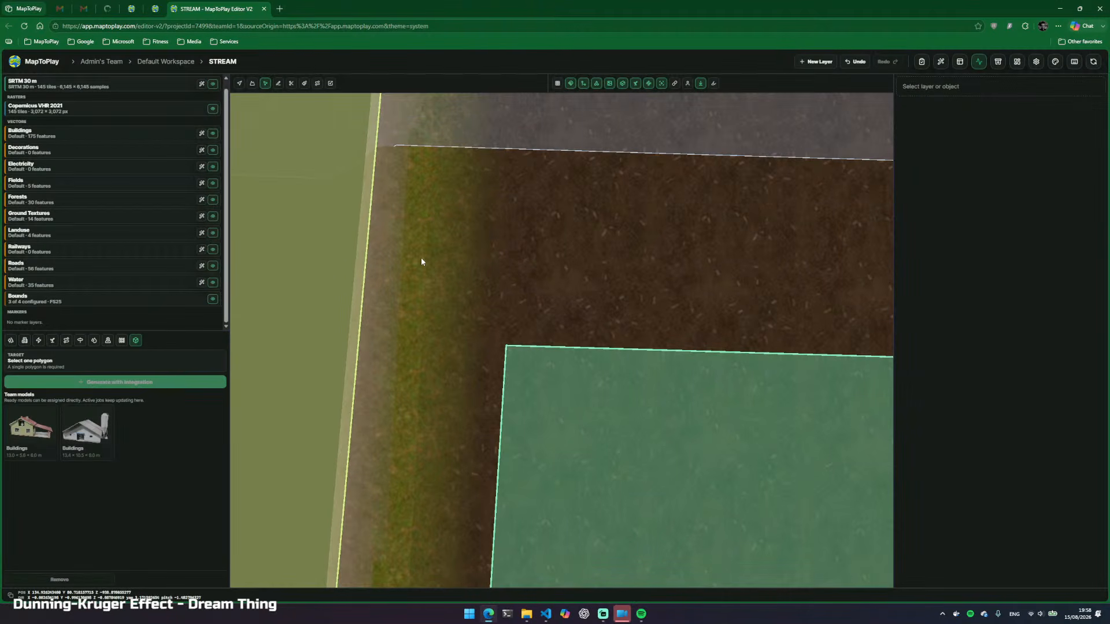
key(e)
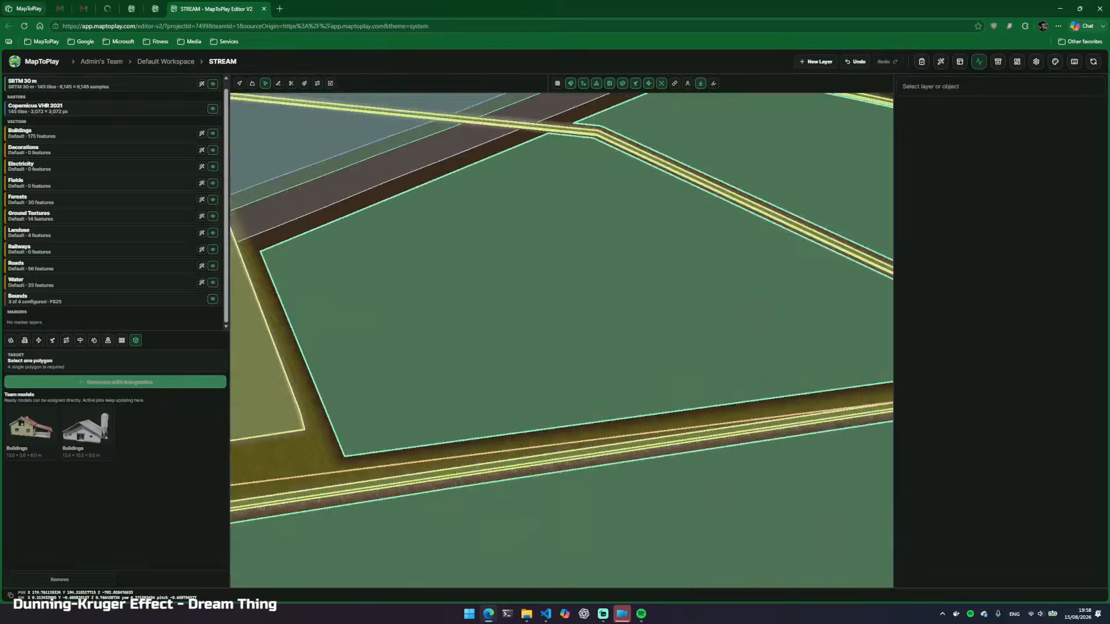
key(s)
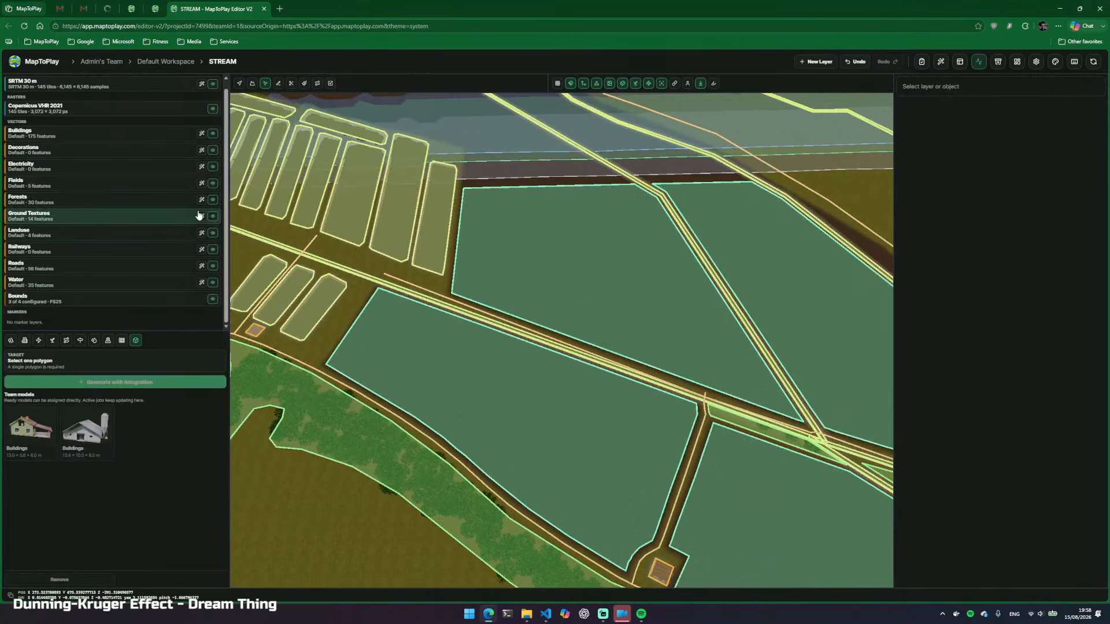
click(202, 183)
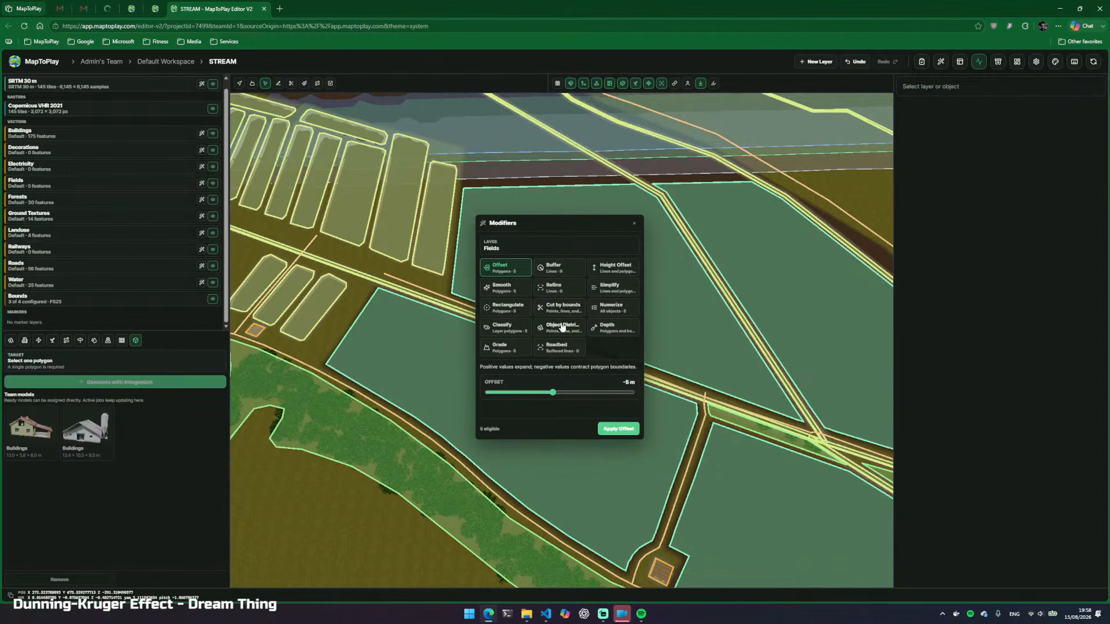
click(504, 288)
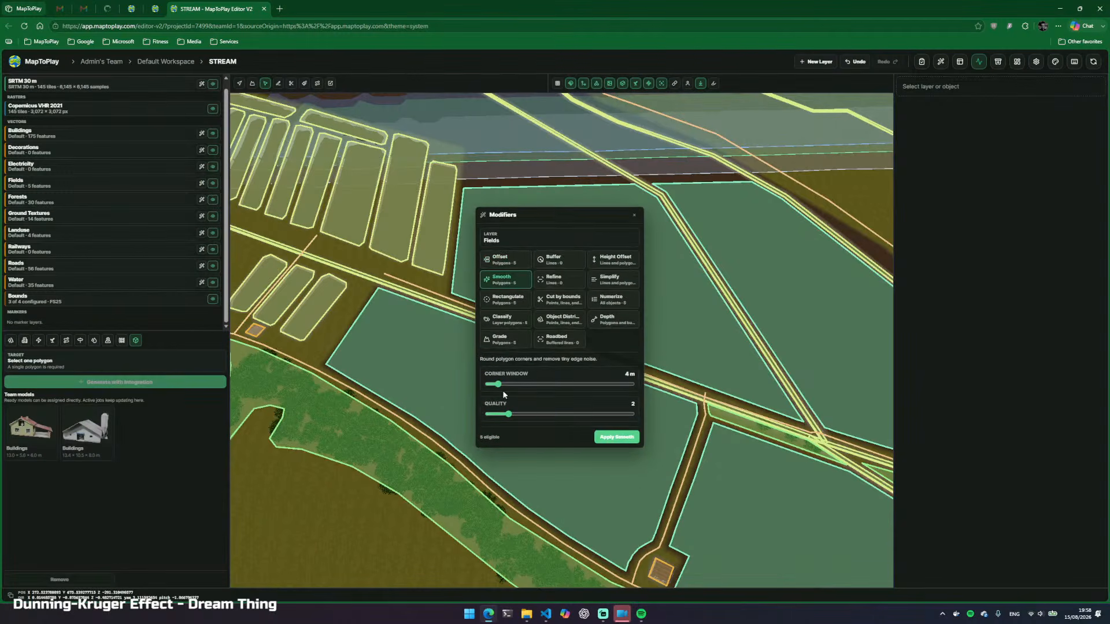
drag(498, 385, 571, 415)
click(609, 439)
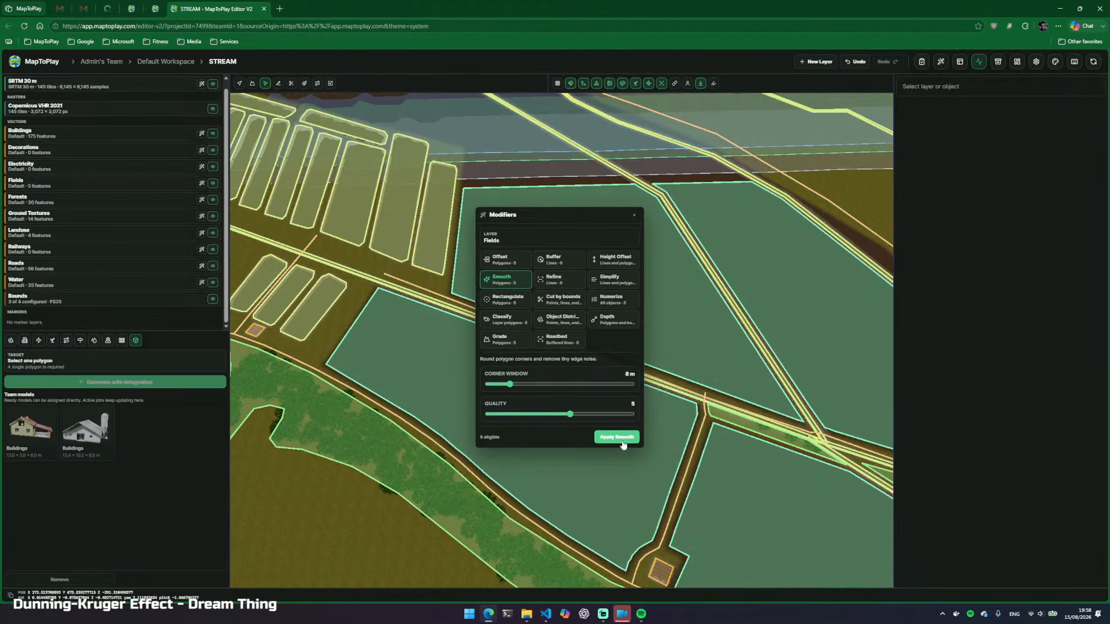
click(635, 216)
Examine the smoothed field corners next to the rectangular plots
scroll(637, 247, up, 10)
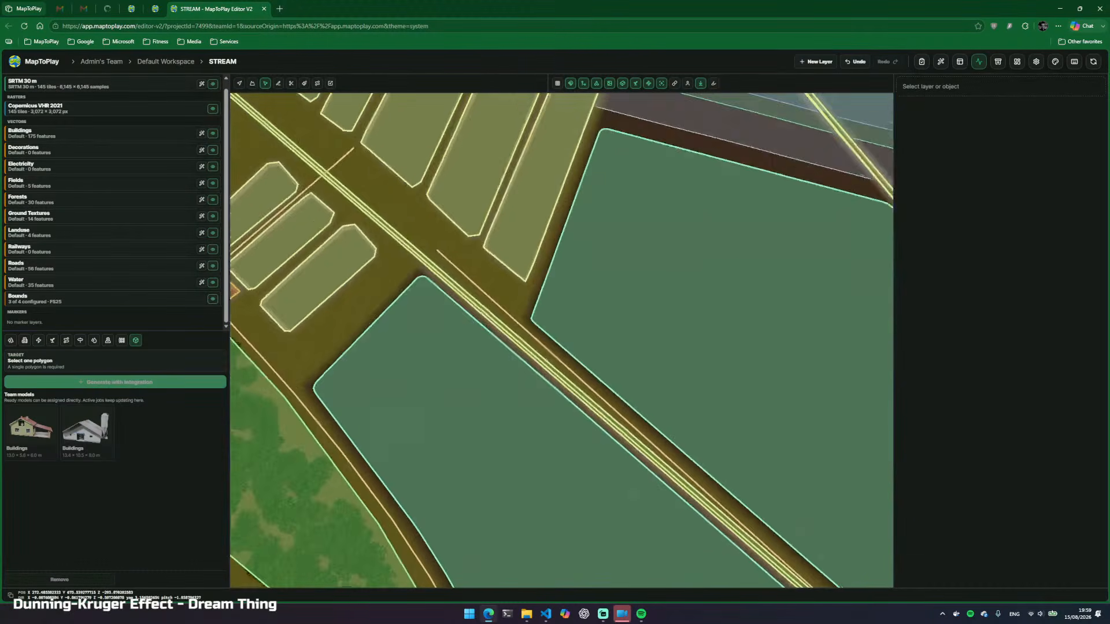
scroll(640, 323, up, 8)
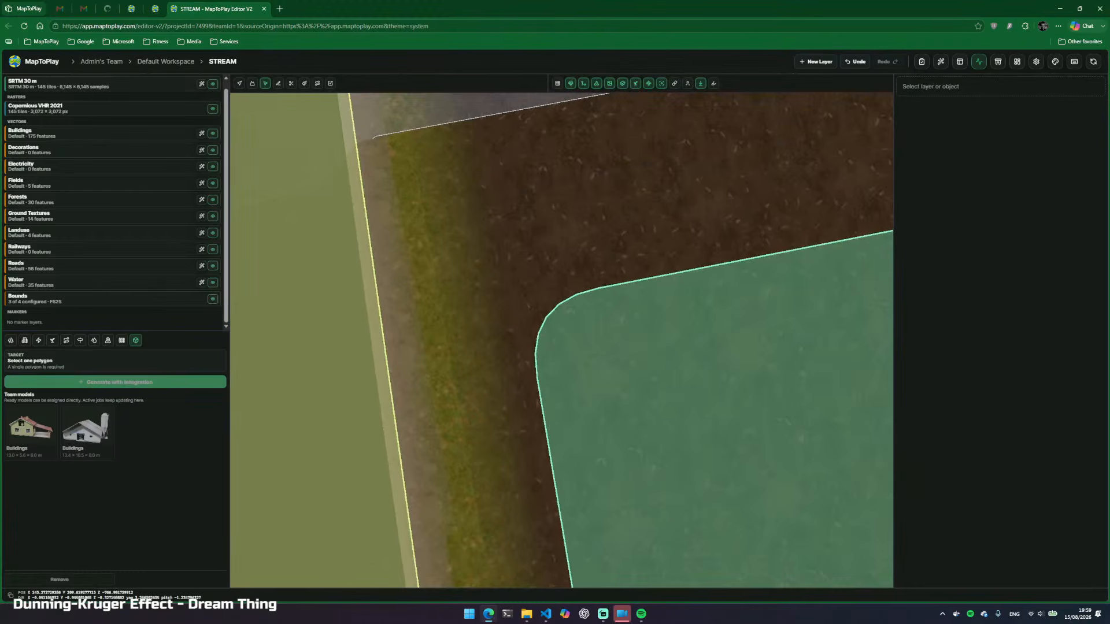
scroll(640, 320, down, 10)
scroll(639, 319, down, 10)
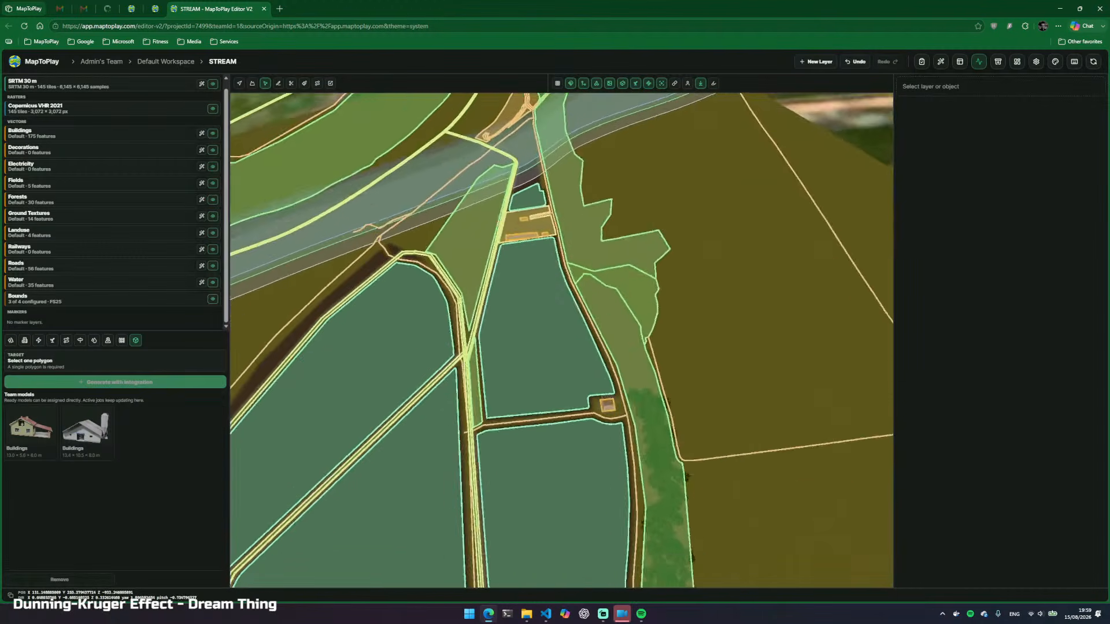
Draw a new field polygon in the Fields layer on the open ground beside the track beyond the forest strip
drag(639, 320, 599, 303)
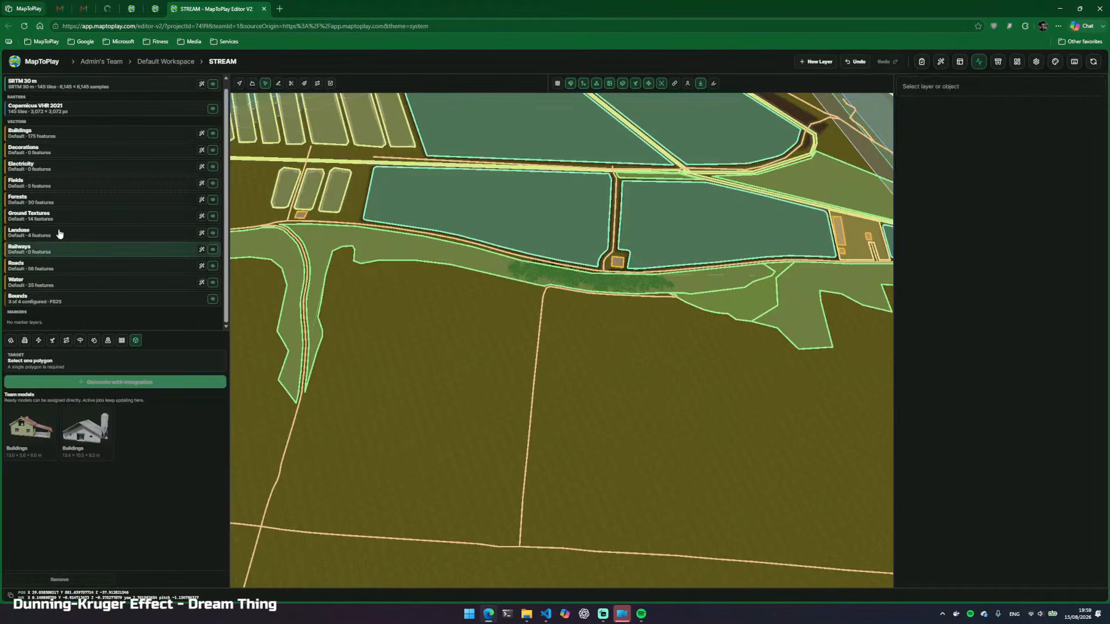
click(58, 183)
click(923, 103)
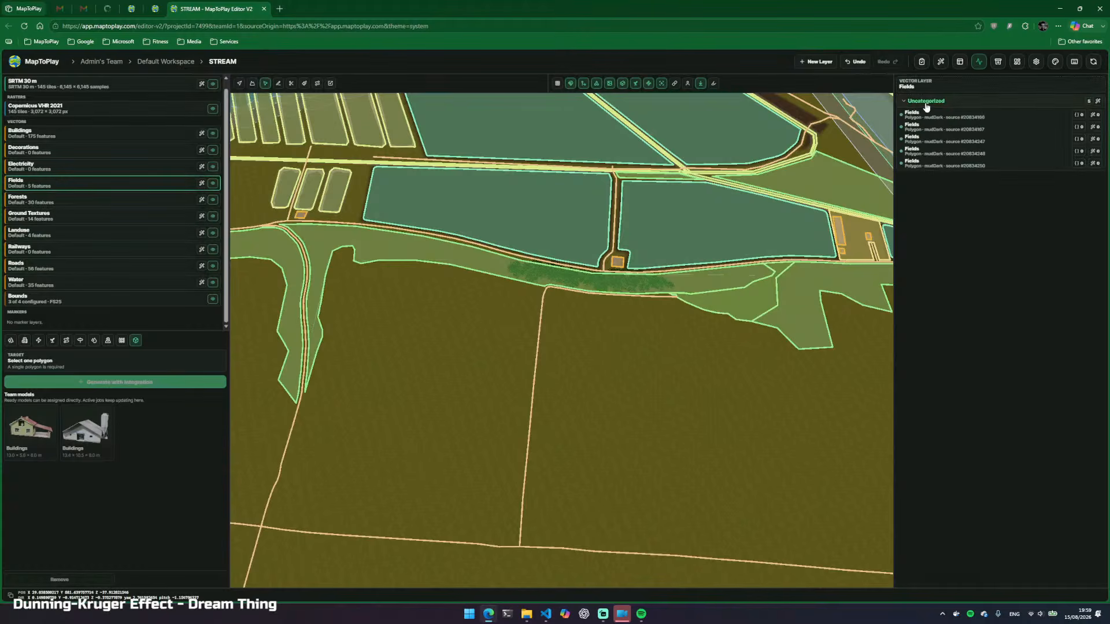
key(4)
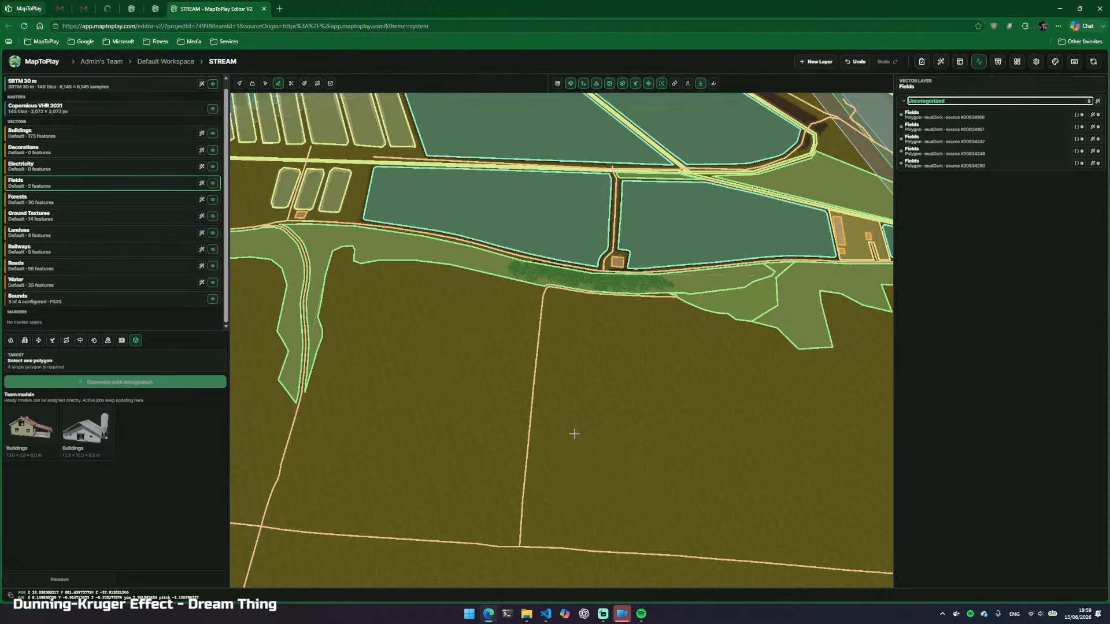
click(539, 520)
click(568, 341)
click(791, 396)
click(791, 504)
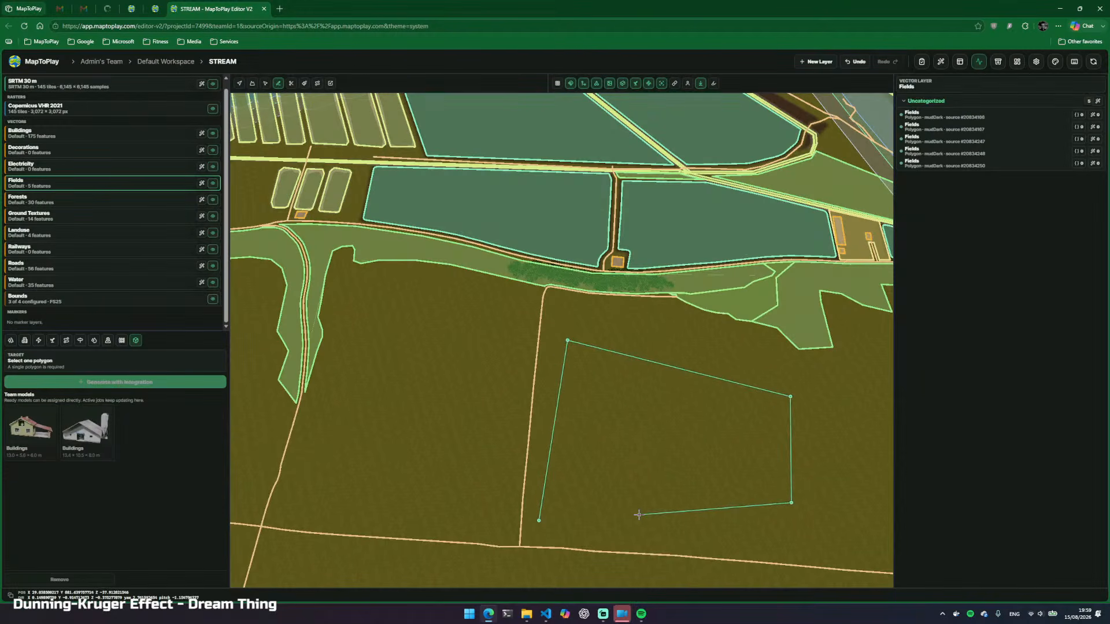
click(539, 520)
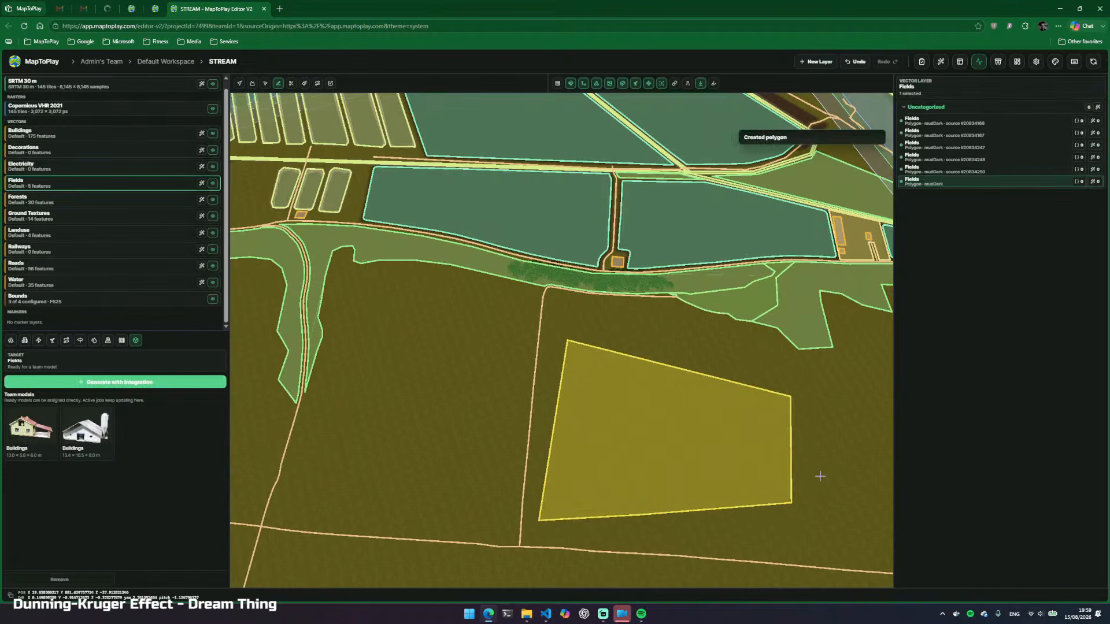
Delete the newly drawn field polygon from the open ground
key(v)
drag(830, 401, 810, 408)
click(806, 408)
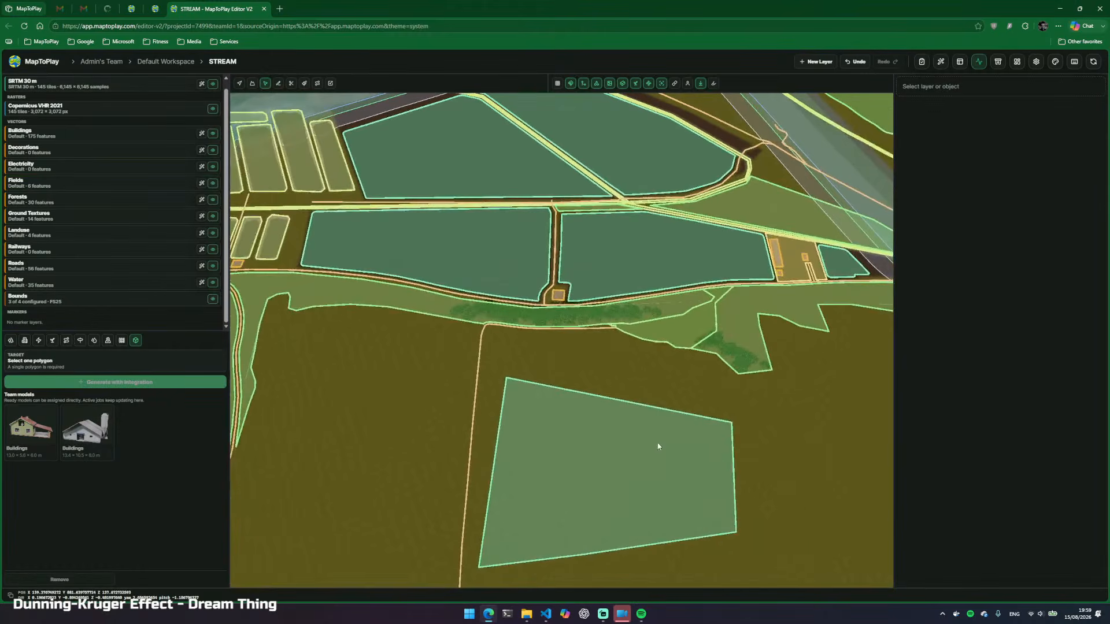
click(661, 450)
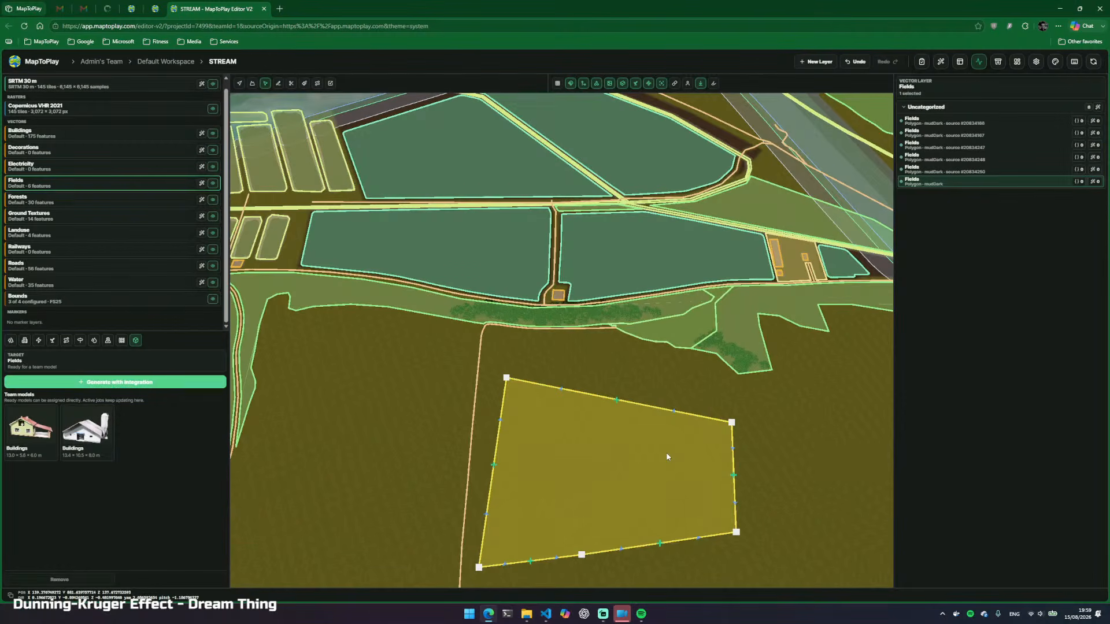
key(Delete)
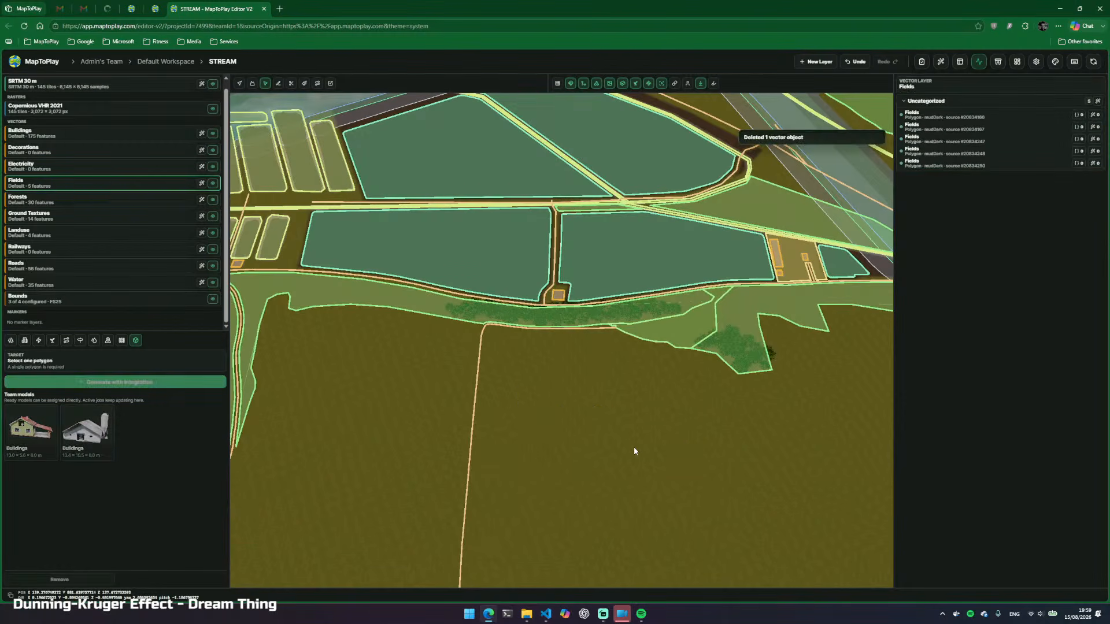
Activate the Cut tool at the large field beside the small building plot and select the first polygon listed in the Fields layer
key(w)
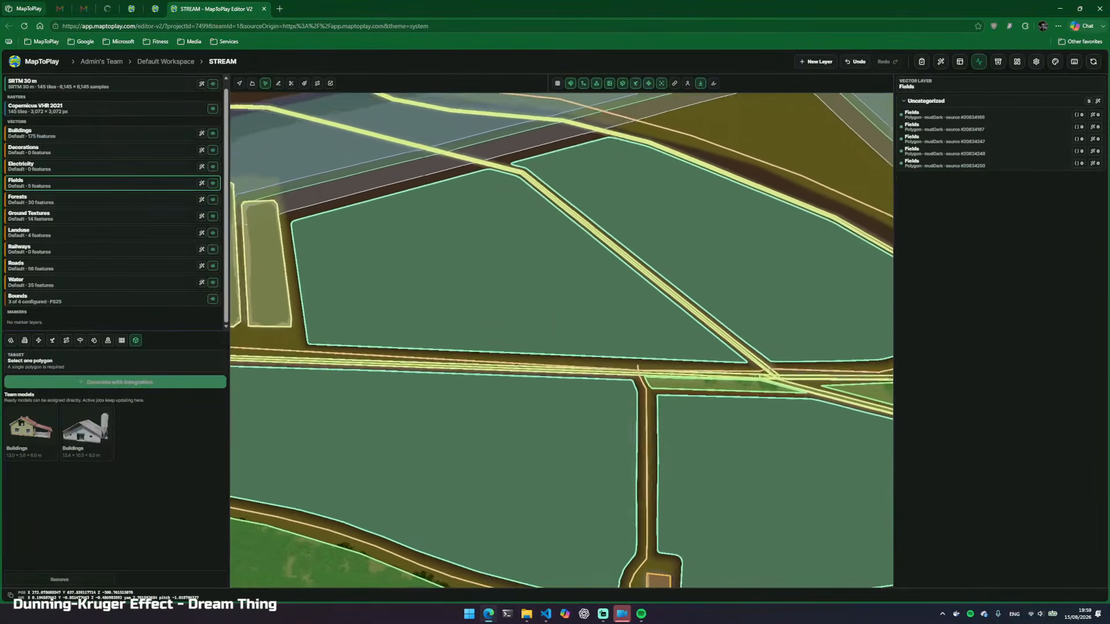
key(d)
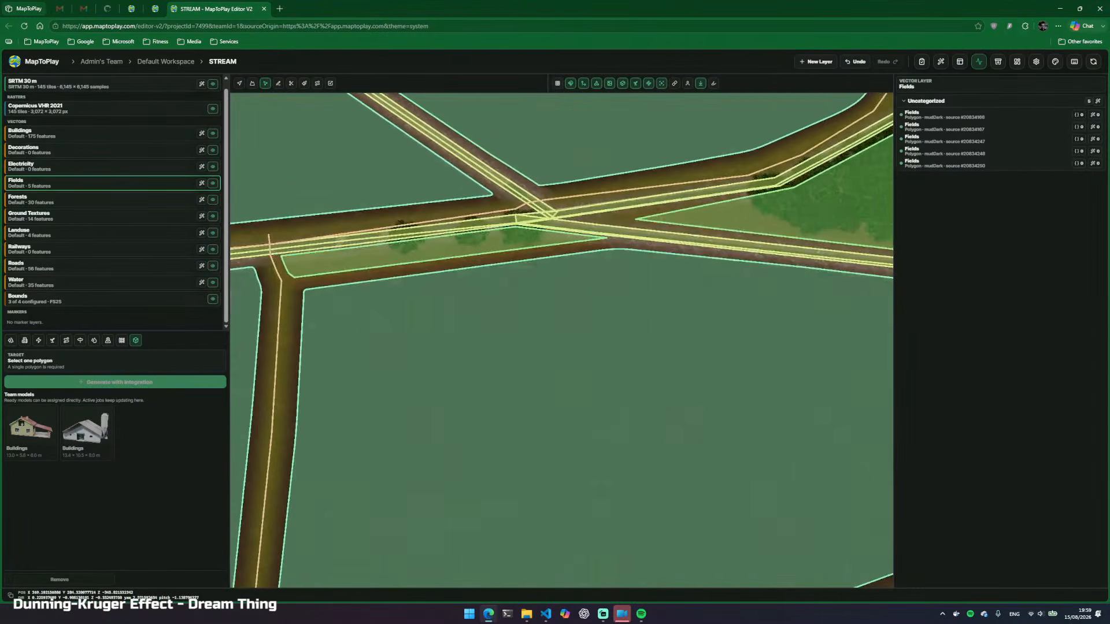
key(w)
key(d)
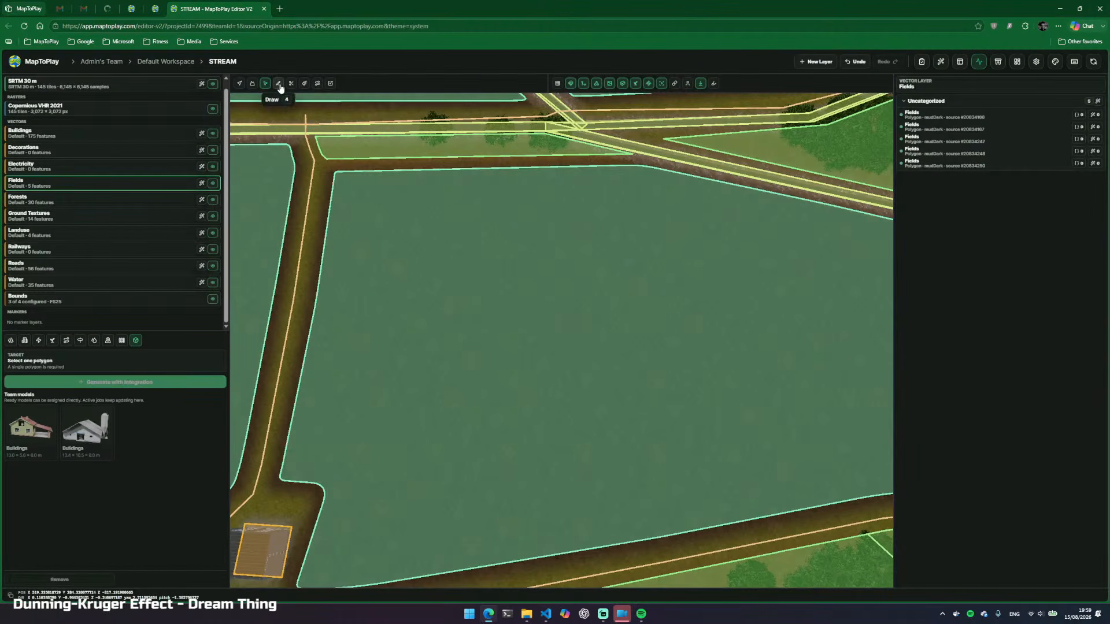
click(279, 84)
click(291, 85)
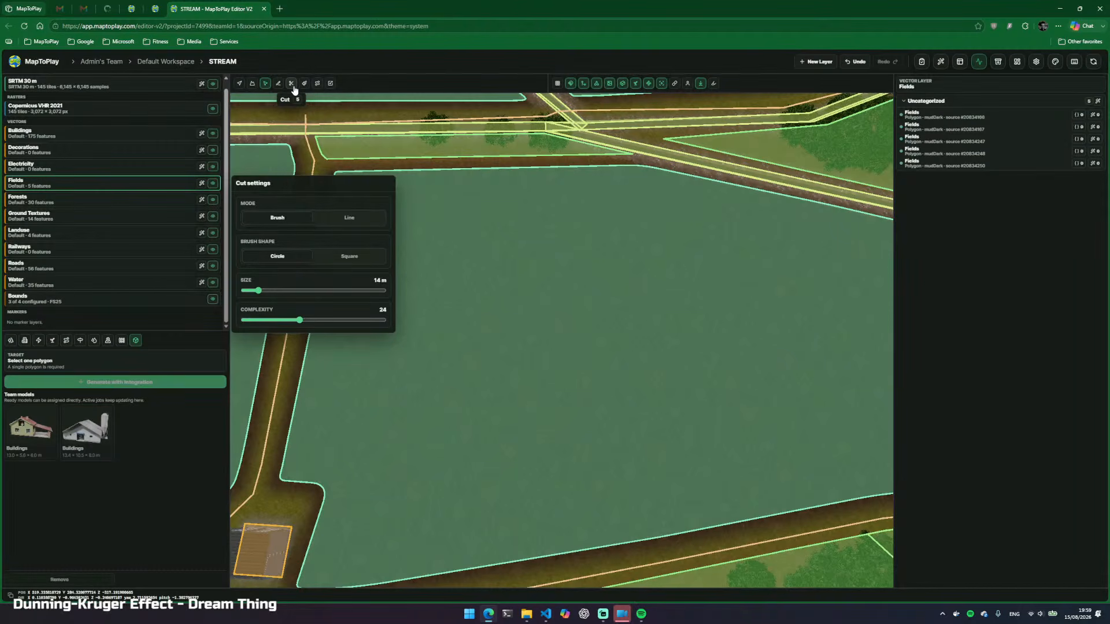
click(292, 85)
click(294, 89)
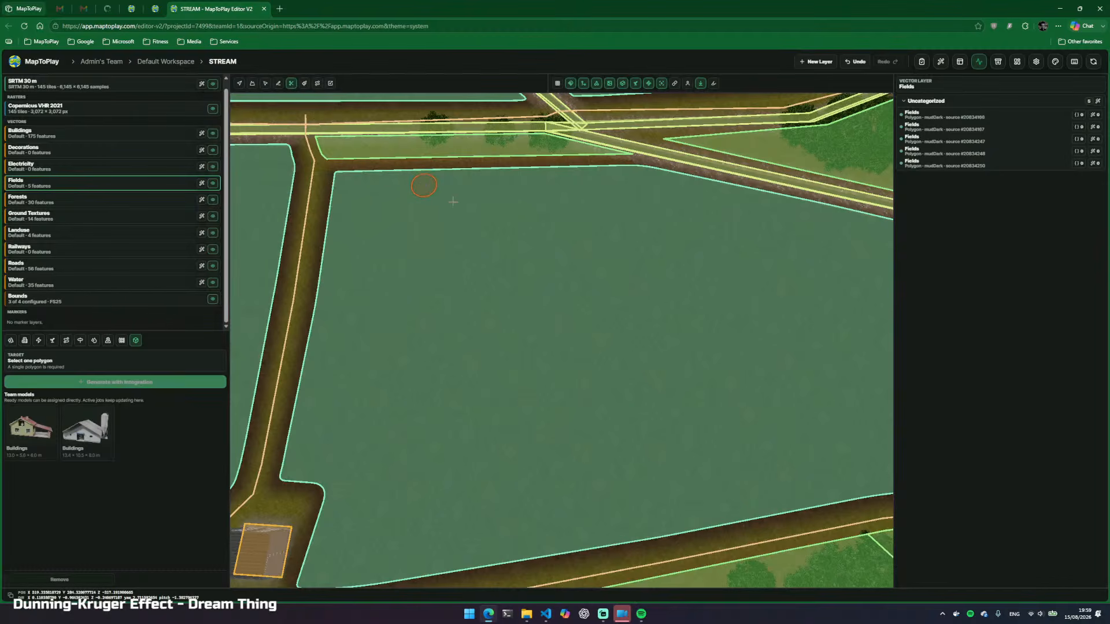
click(915, 116)
Set the Cut brush to a circle shape with a size of 20 m and complexity 10
click(293, 85)
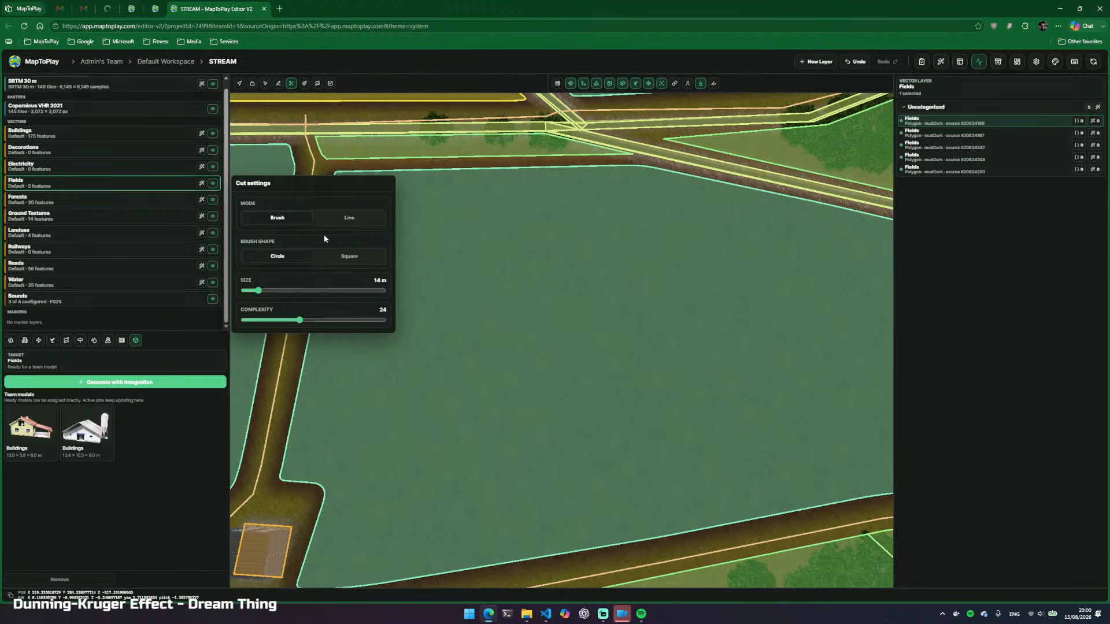
click(353, 261)
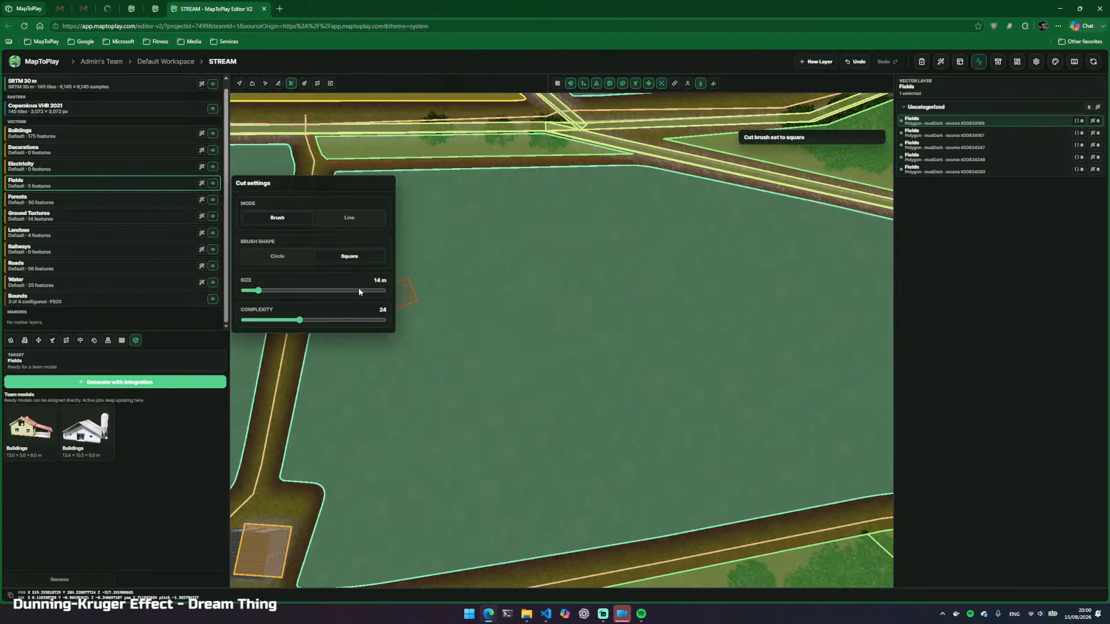
click(295, 262)
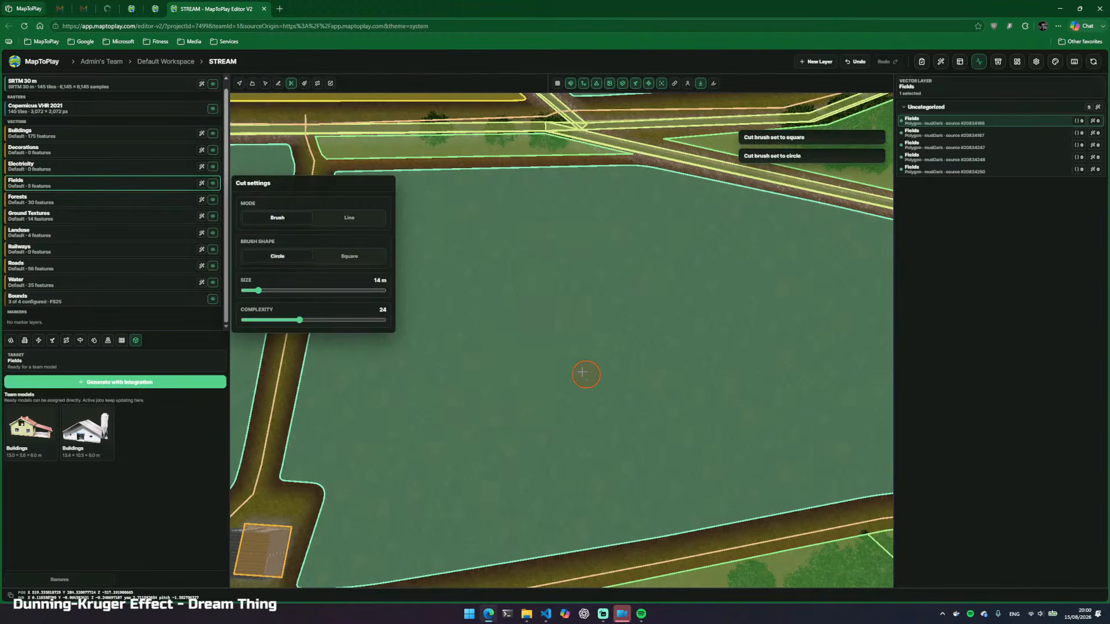
click(261, 294)
drag(263, 293, 267, 291)
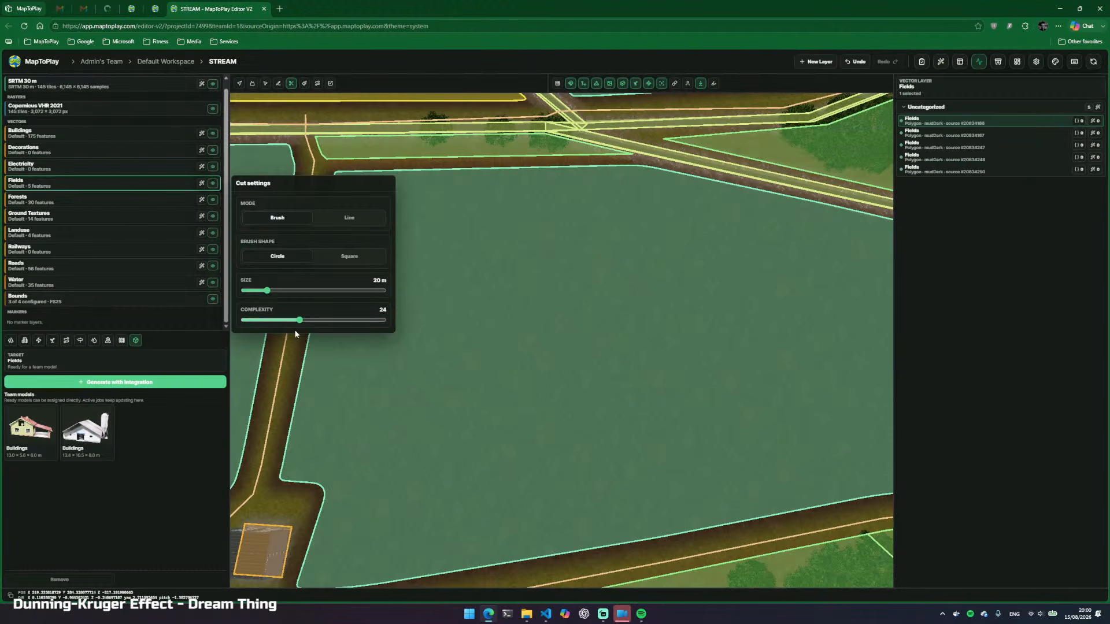
drag(301, 324, 260, 326)
click(598, 373)
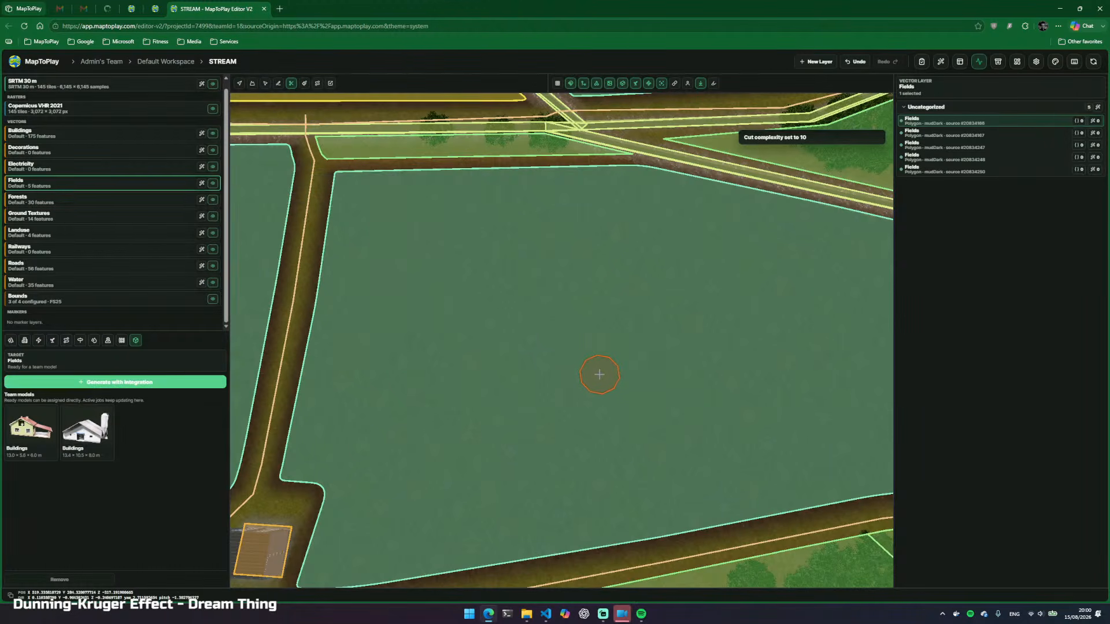
Set the Paint tool's raster value to 20
click(292, 82)
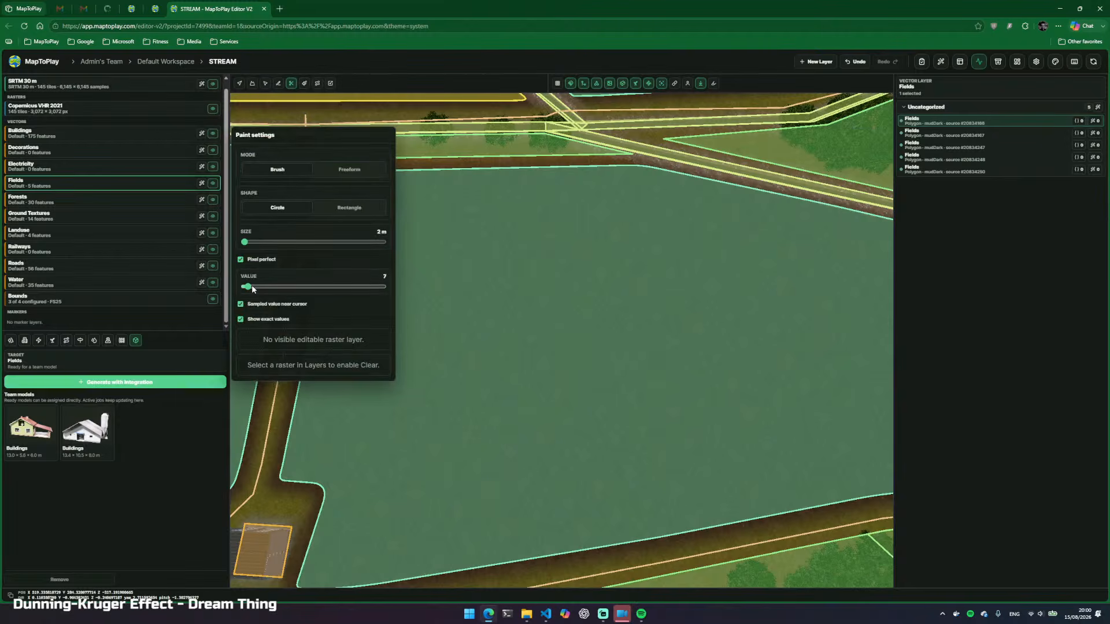
drag(249, 287, 255, 288)
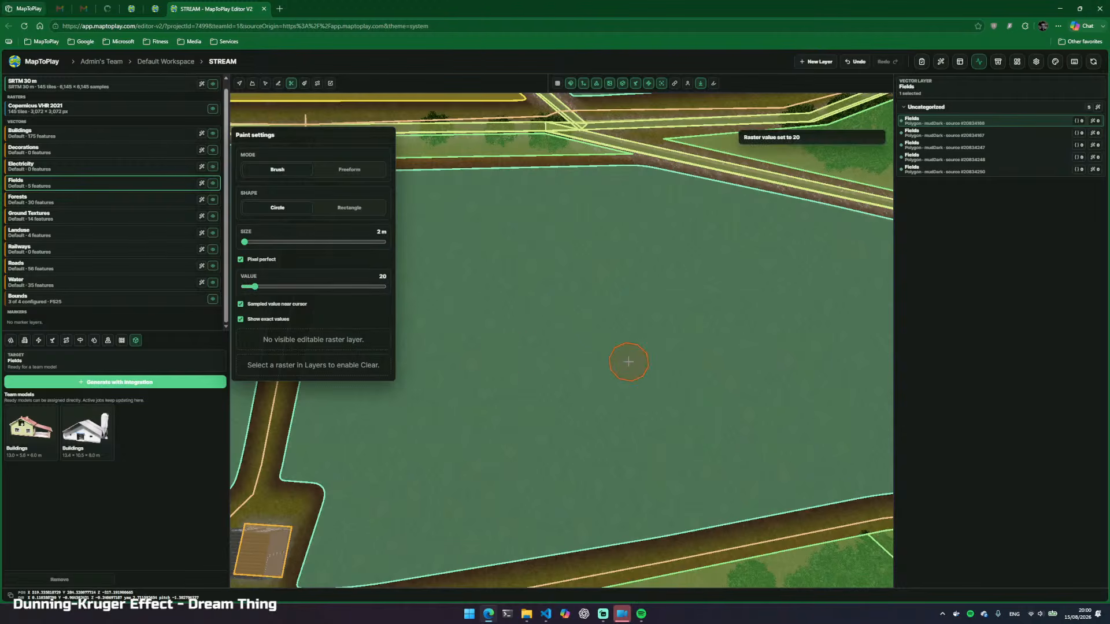
click(545, 301)
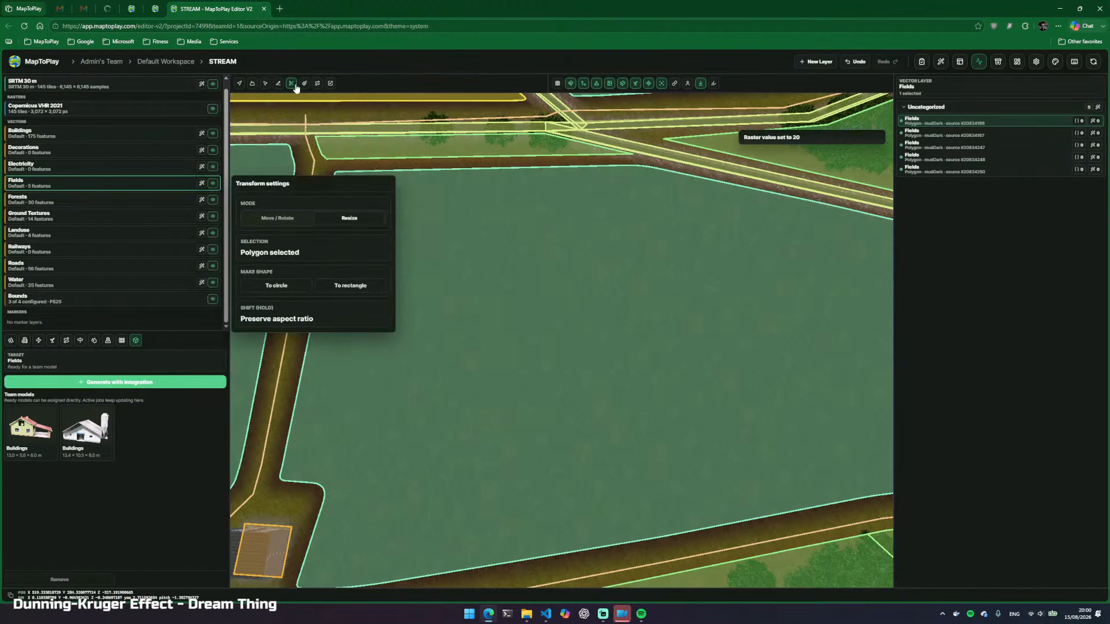
Set the cut complexity to 20 and cut one round hole in the middle of the large field
mouse_move(293, 85)
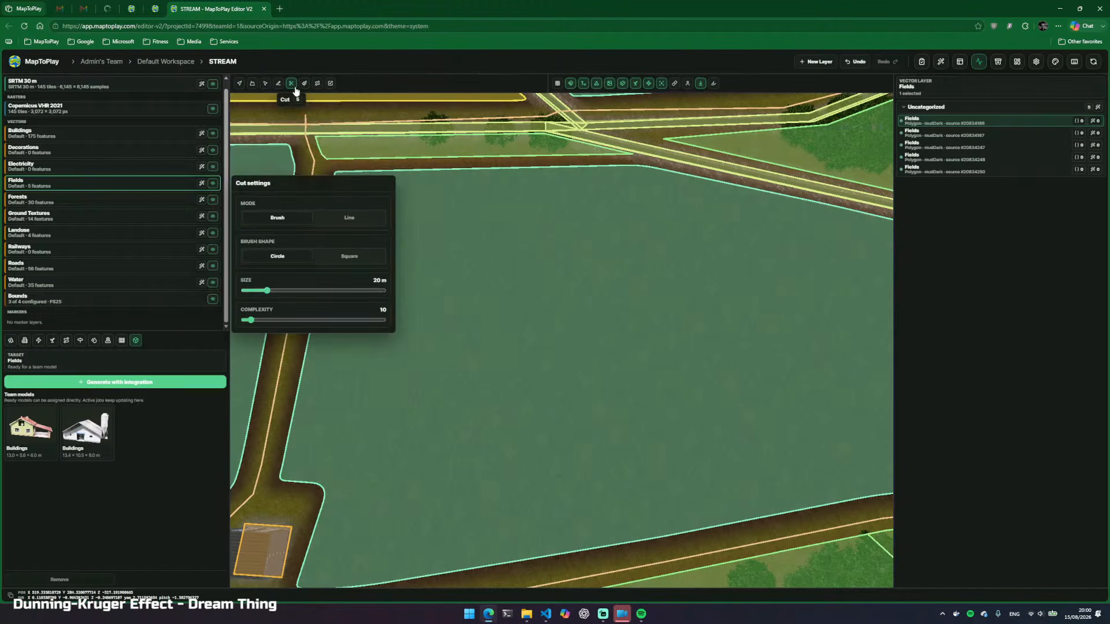
drag(250, 321, 286, 321)
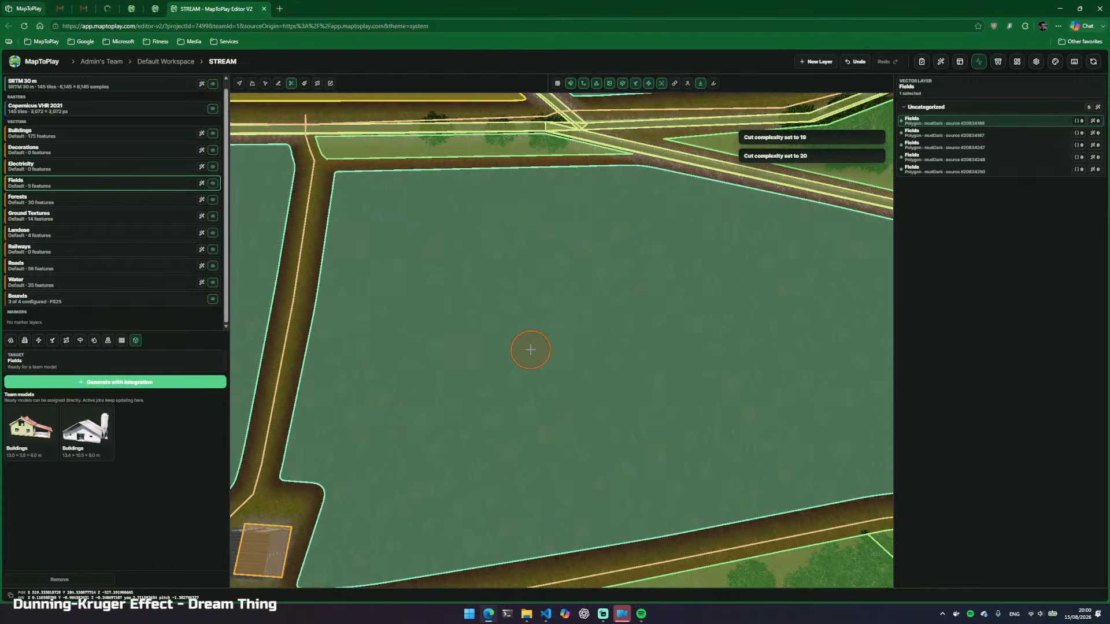
click(530, 350)
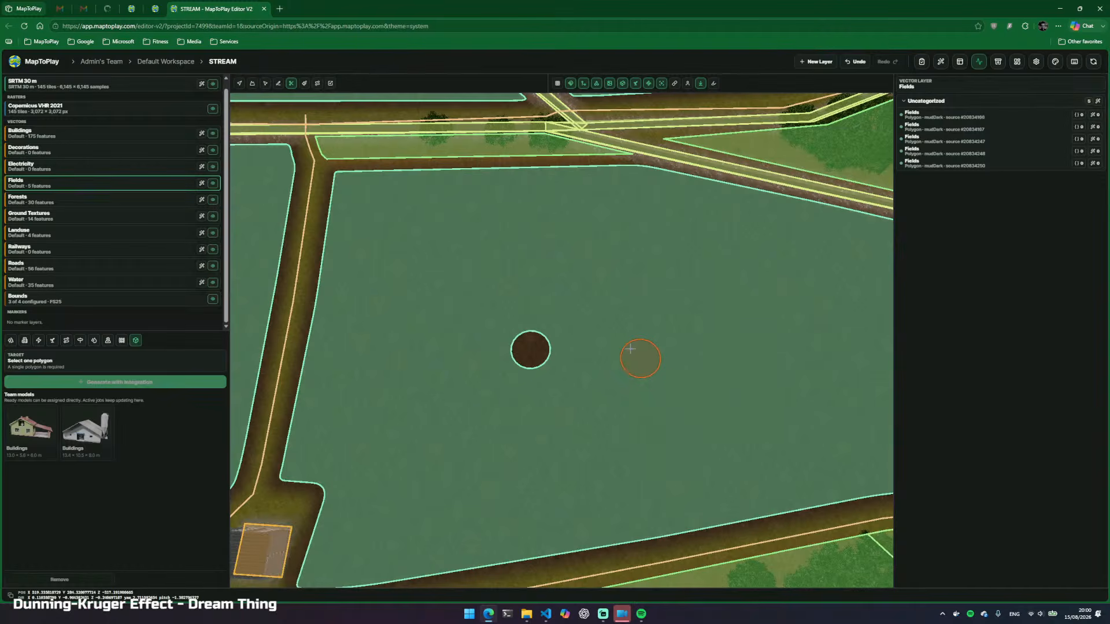
Leave the Cut tool and undo the round cut in the field
key(Escape)
mouse_move(613, 302)
mouse_down()
mouse_move(497, 296)
mouse_move(503, 254)
mouse_move(589, 257)
mouse_move(564, 264)
mouse_move(440, 232)
mouse_move(526, 295)
mouse_move(607, 300)
mouse_move(486, 277)
mouse_move(578, 269)
mouse_move(630, 232)
mouse_move(595, 240)
mouse_move(619, 231)
mouse_move(623, 318)
mouse_up()
key(s)
key(w)
key(ctrl+z)
key(w)
key(w)
key(s)
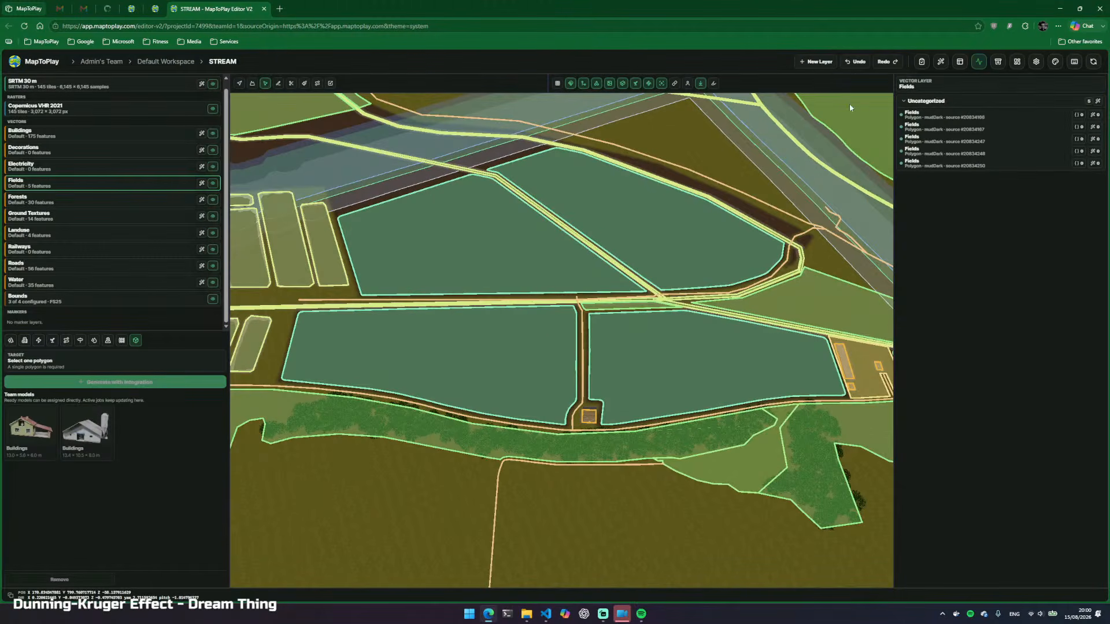
Review the open sections of the Farming Simulator 25 map checklist, from Electricity through the Farmlands and Foliage rasters, and close it
click(917, 63)
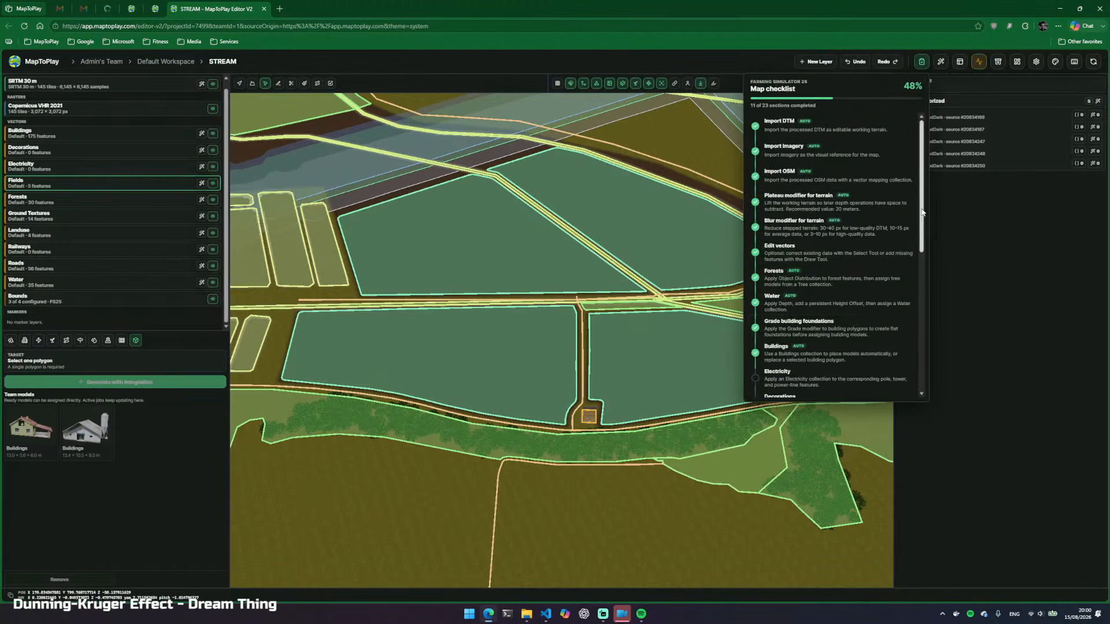
scroll(918, 266, down, 3)
drag(918, 266, 938, 325)
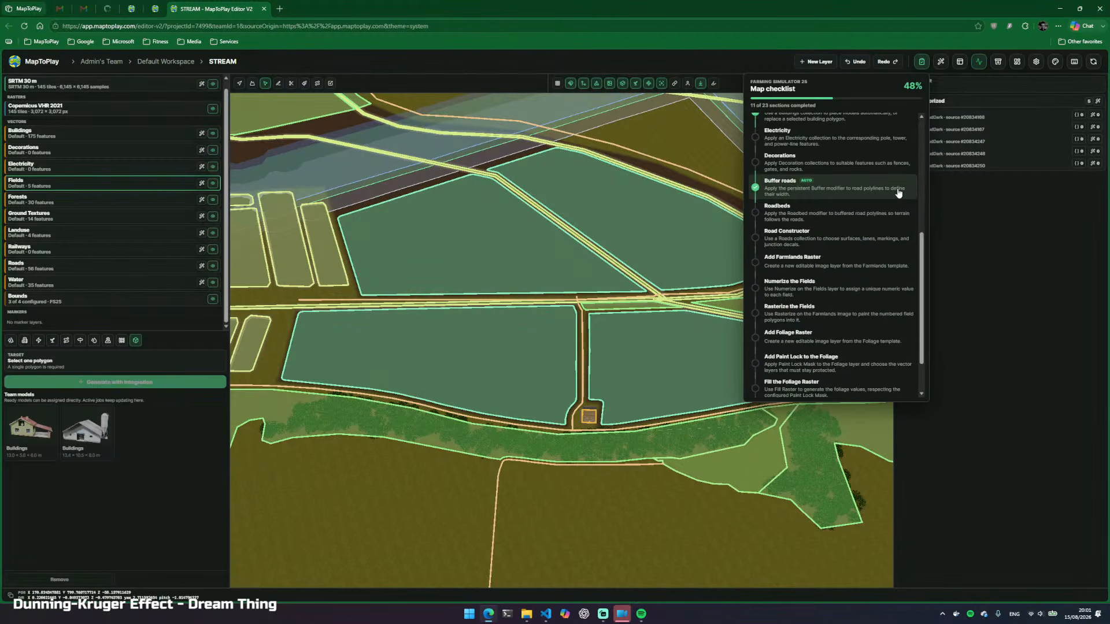
mouse_move(922, 267)
mouse_down()
mouse_move(930, 180)
mouse_move(920, 260)
mouse_up()
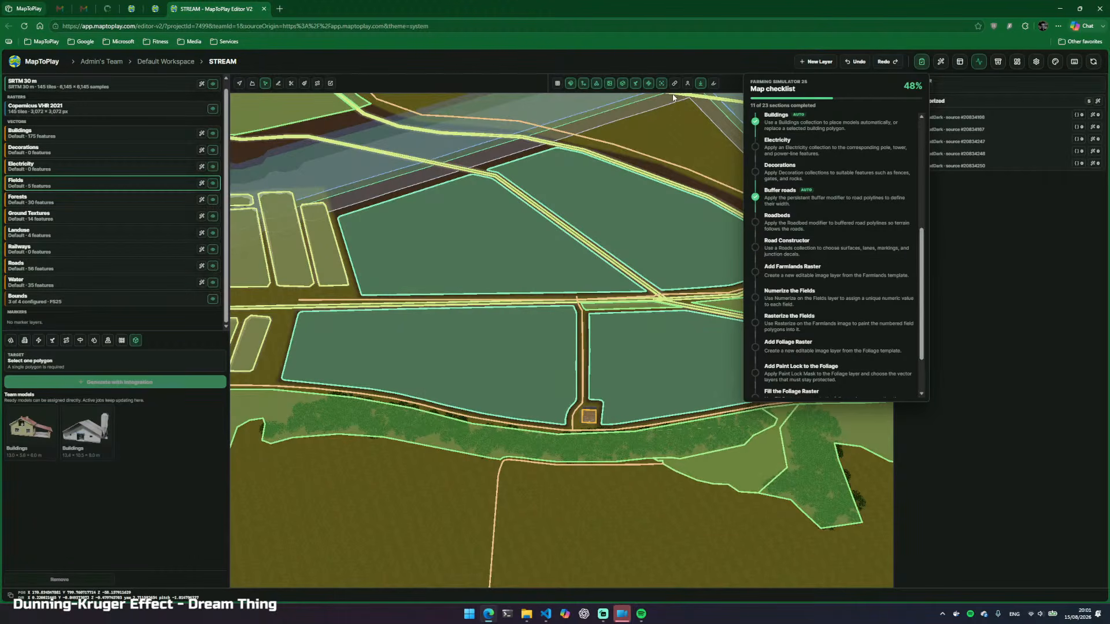
key(s)
key(d)
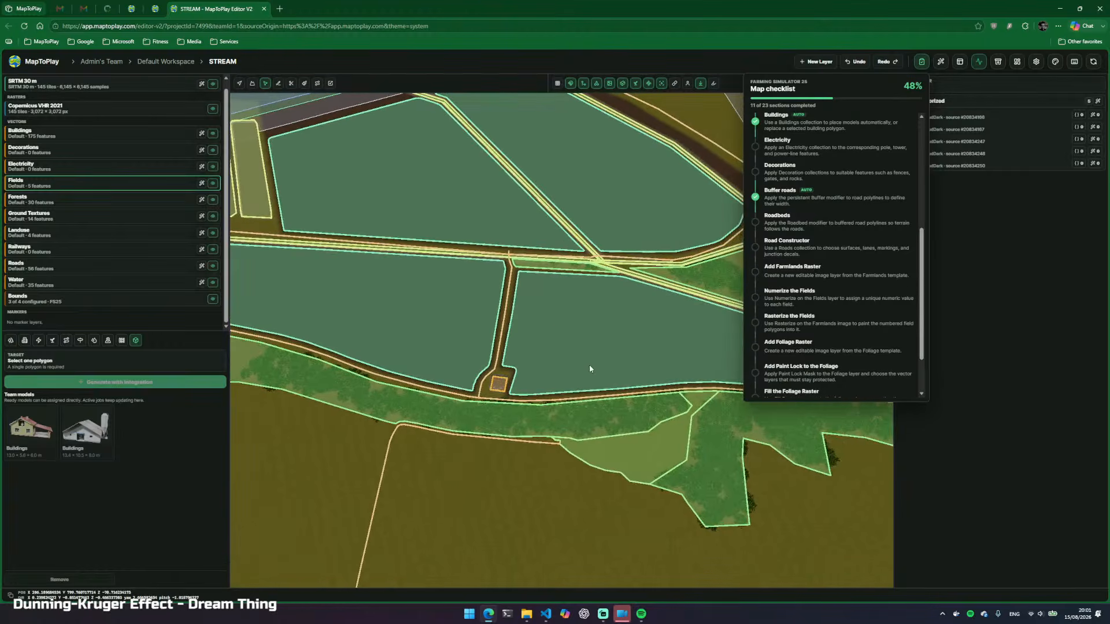
click(928, 65)
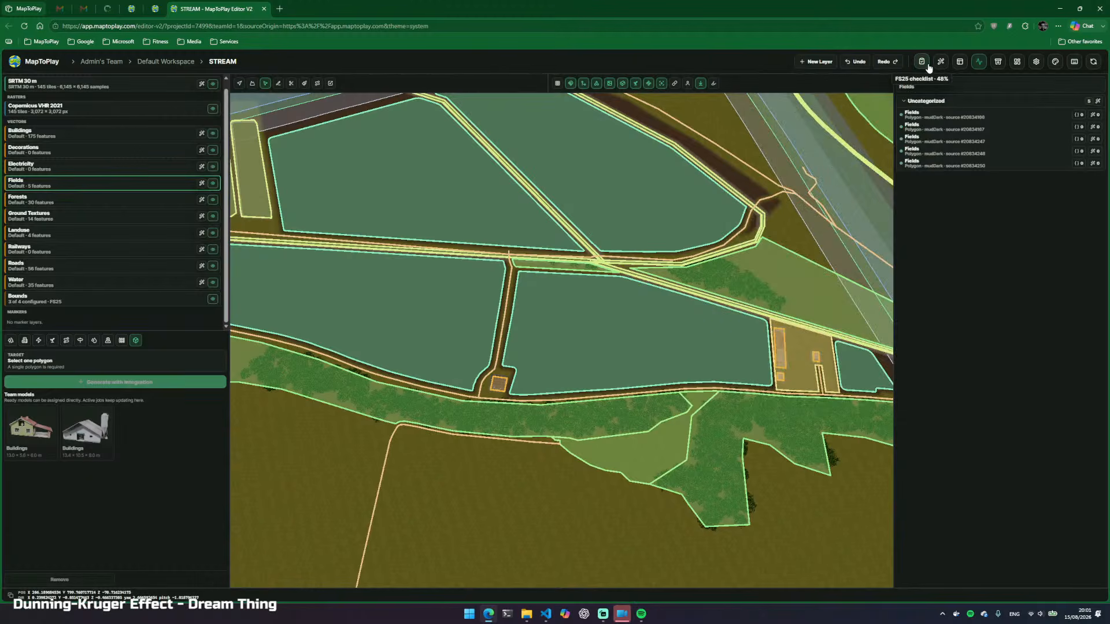
Create a raster layer from the Farmlands template with the layer name Farmlands, and leave the painting mode
click(806, 62)
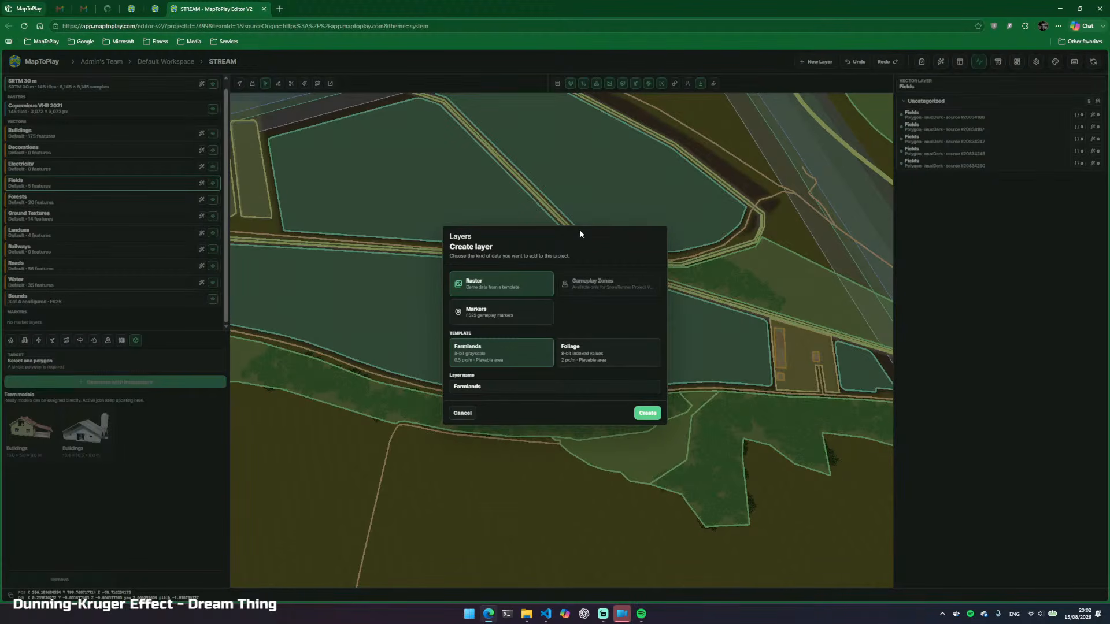
click(648, 414)
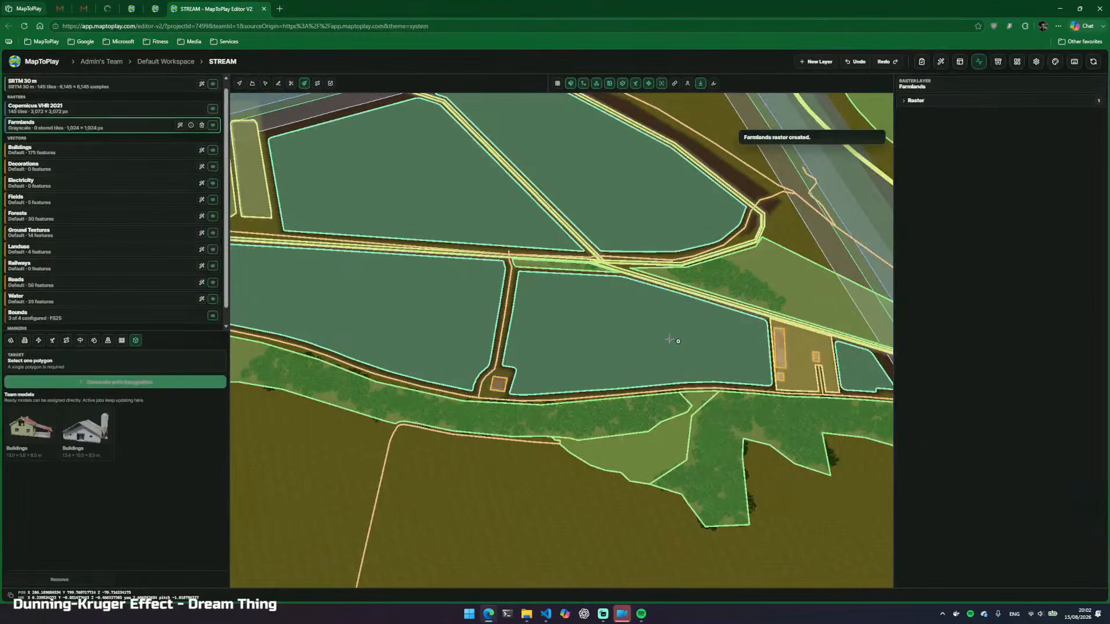
key(Escape)
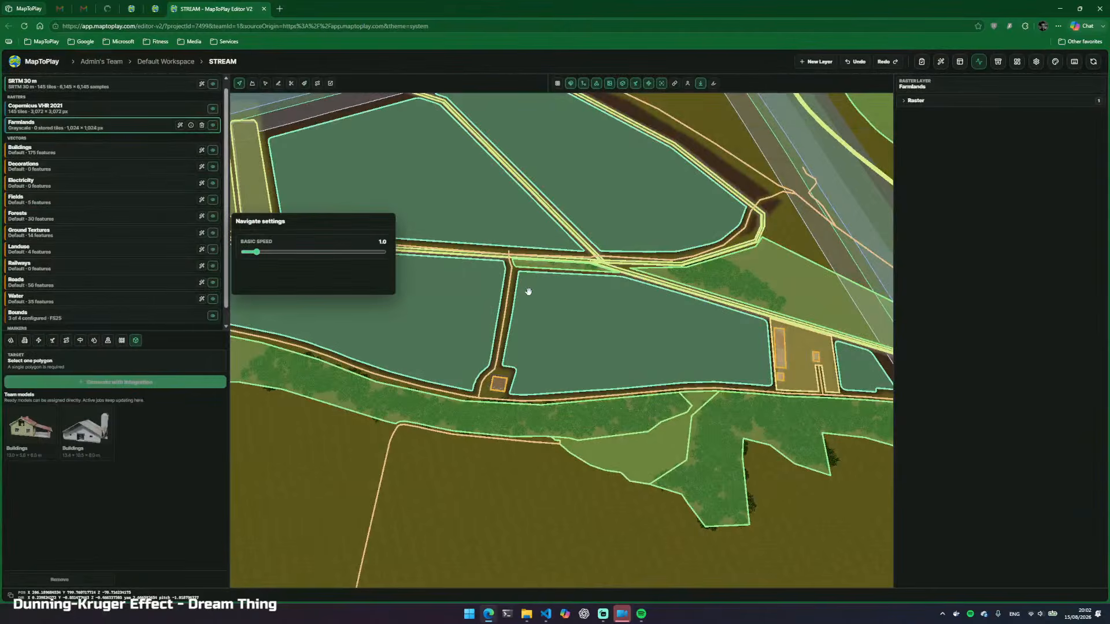
Activate the Paint tool for the Farmlands raster at the open ground between the tracks and enlarge its circular brush
drag(528, 292, 347, 359)
key(d)
key(a)
mouse_move(469, 275)
mouse_down()
mouse_move(405, 277)
mouse_move(469, 276)
mouse_up()
key(w)
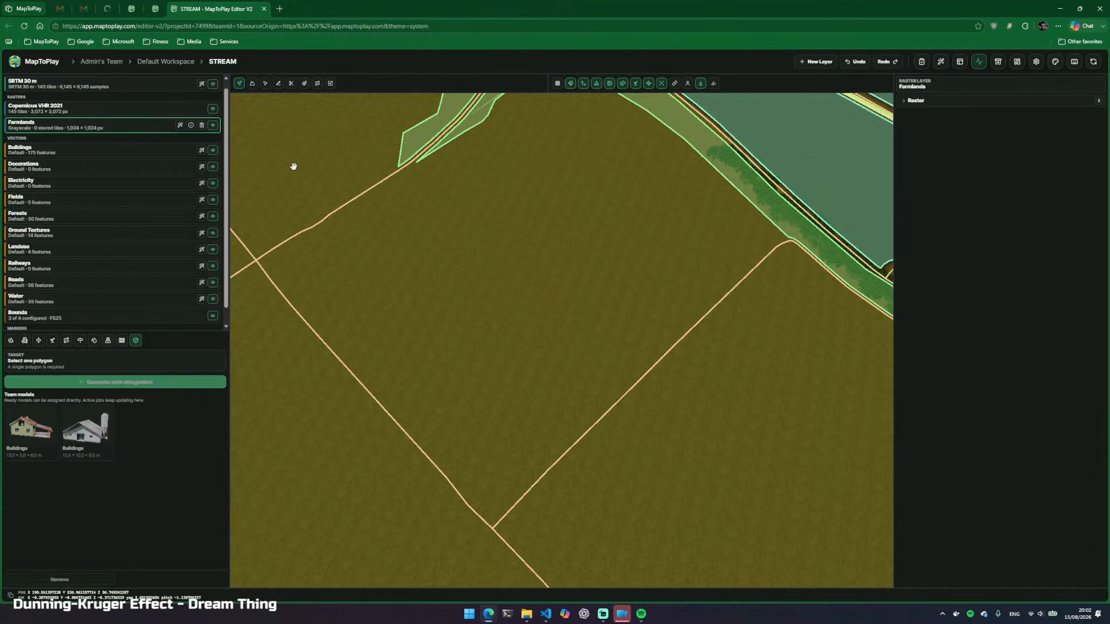
click(304, 84)
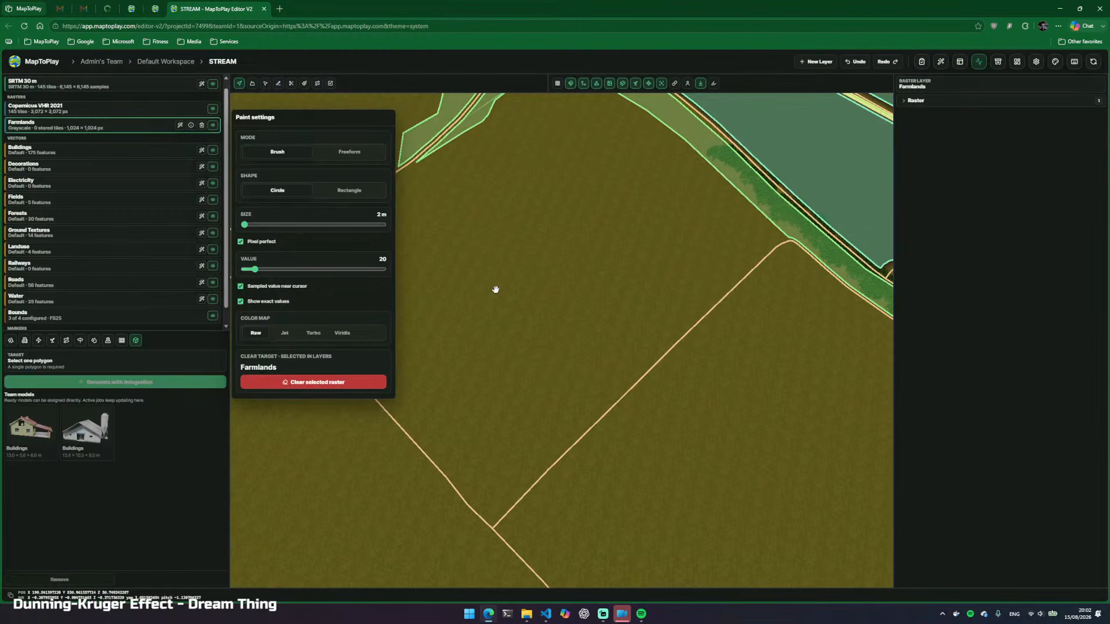
click(293, 83)
click(305, 83)
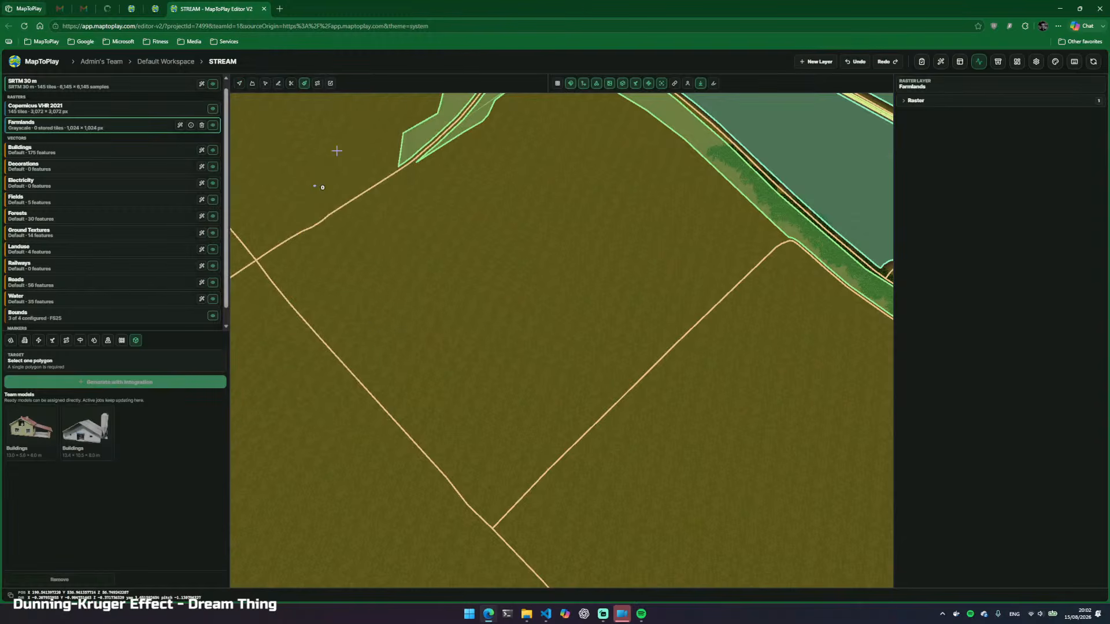
click(304, 84)
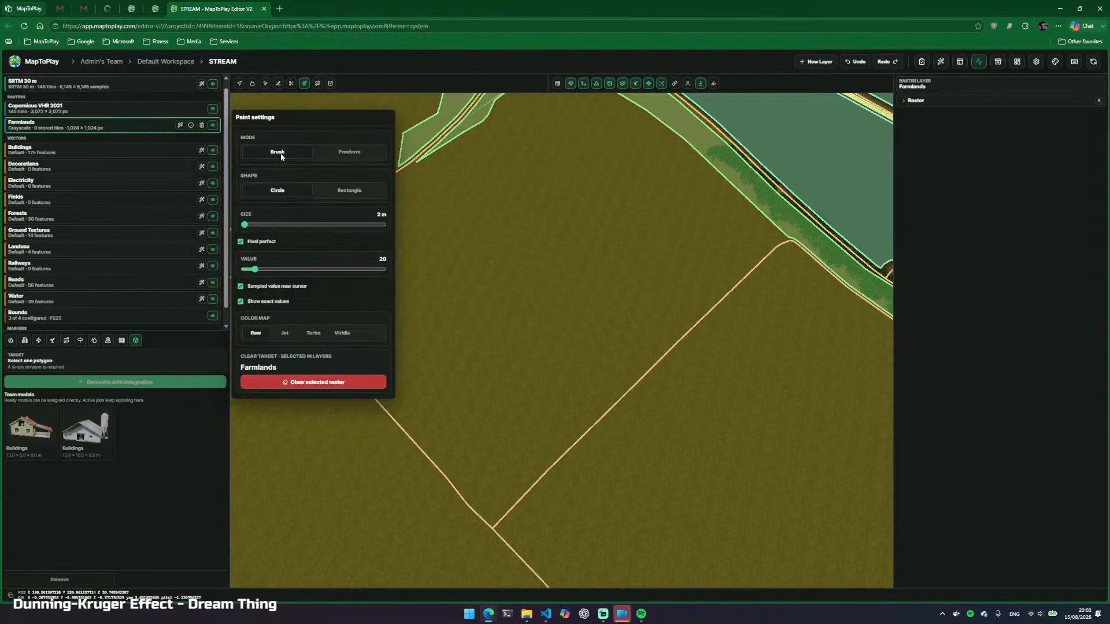
click(255, 227)
Paint a test patch with value 20 on the open ground in the Farmlands raster, undo it, and leave the Paint tool
mouse_move(513, 336)
mouse_down()
mouse_move(554, 306)
mouse_move(533, 303)
mouse_move(547, 285)
mouse_move(546, 250)
mouse_move(553, 270)
mouse_up()
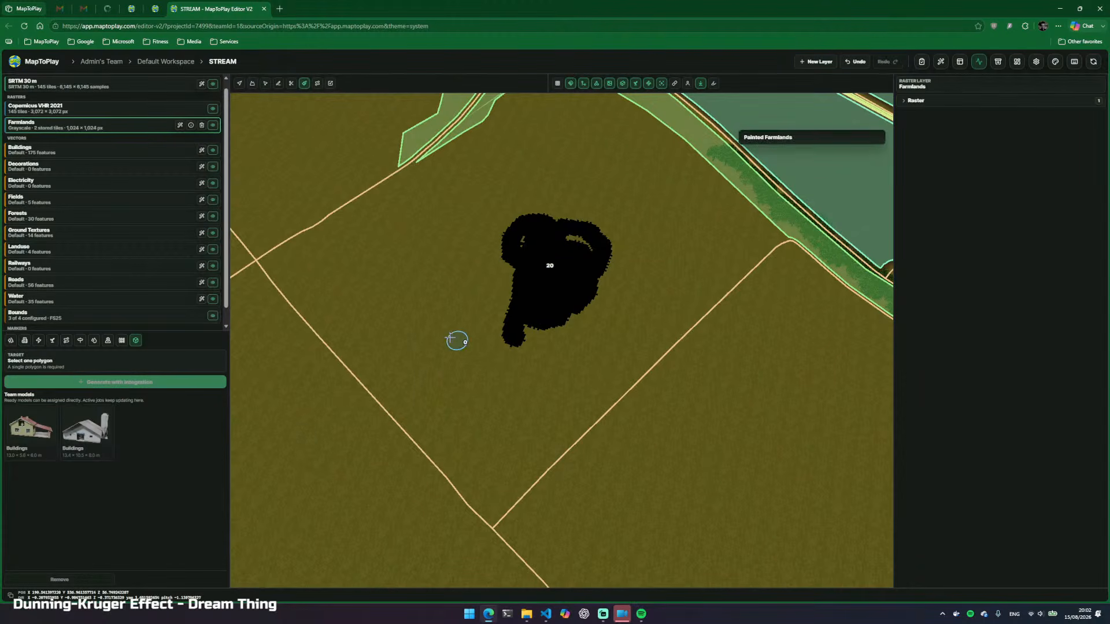
key(ctrl+z)
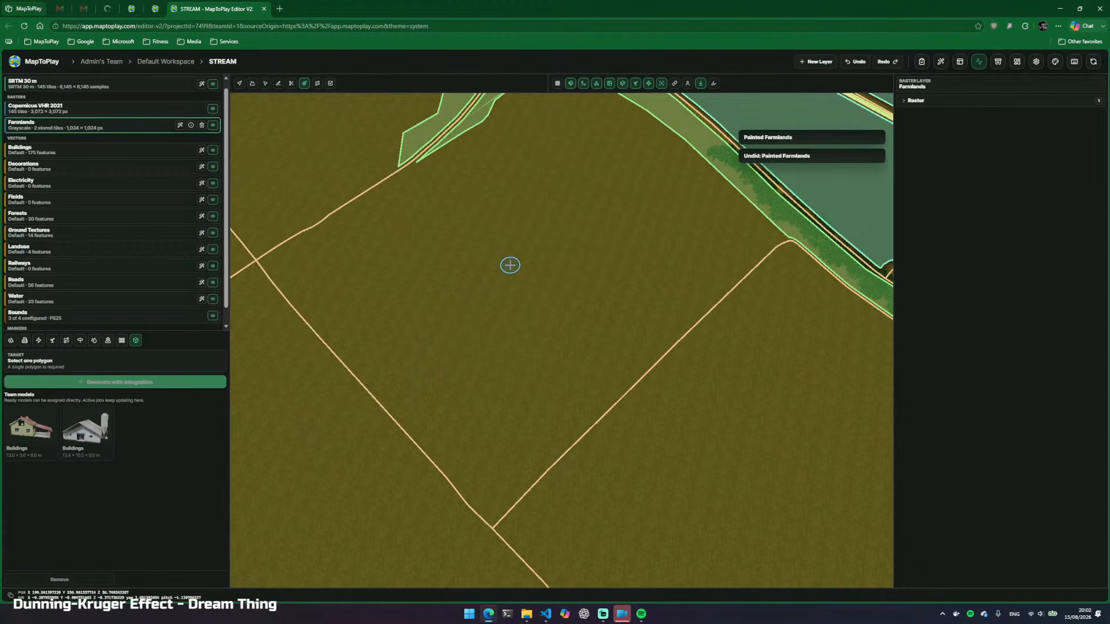
key(Escape)
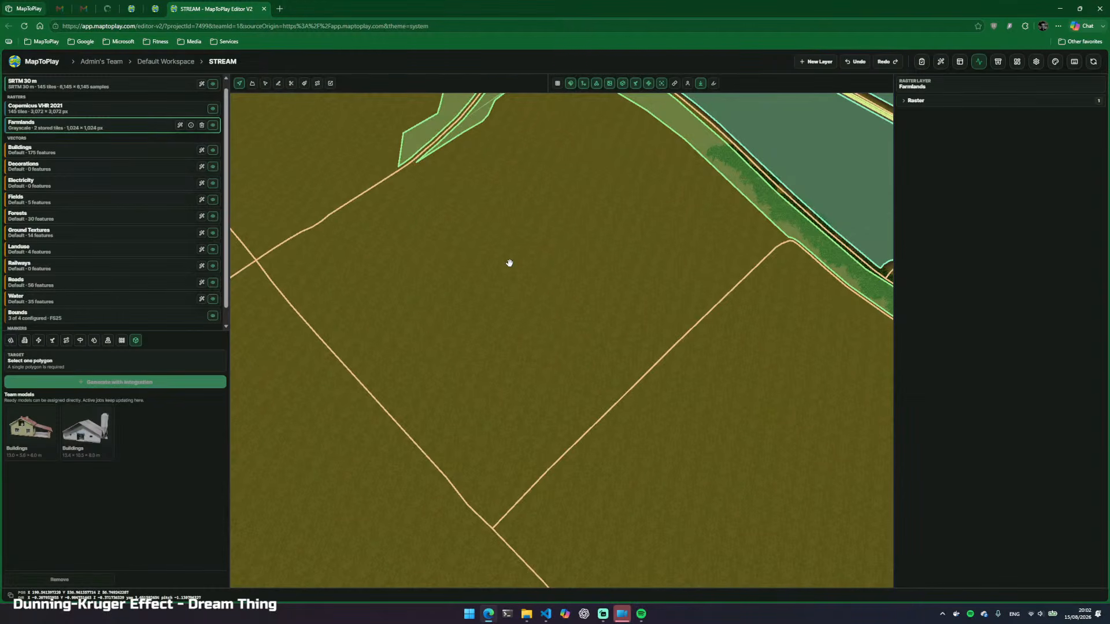
Return the view to the fields and check the map checklist for the sections following Add Farmlands Raster
key(w)
drag(545, 268, 619, 265)
key(w)
key(s)
key(d)
key(w)
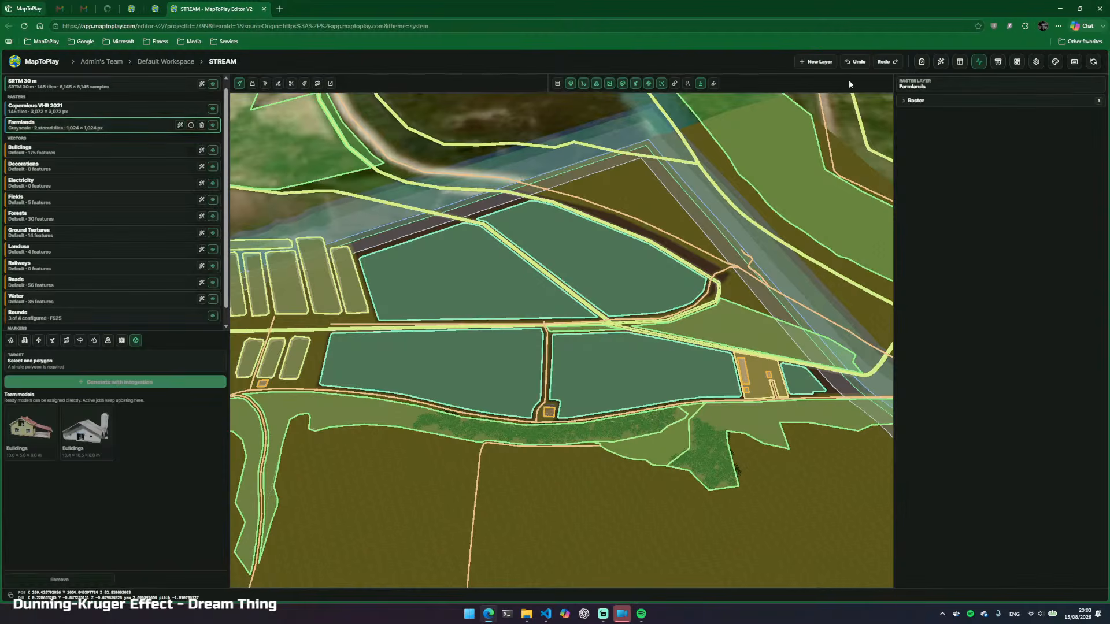
click(919, 62)
scroll(915, 258, down, 2)
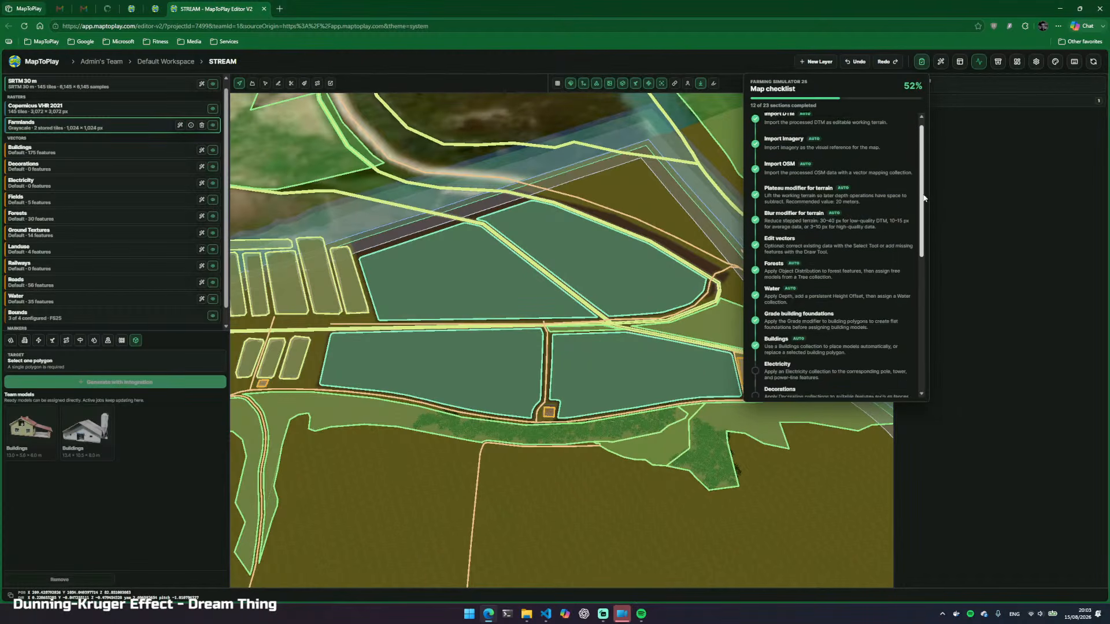
scroll(915, 258, down, 3)
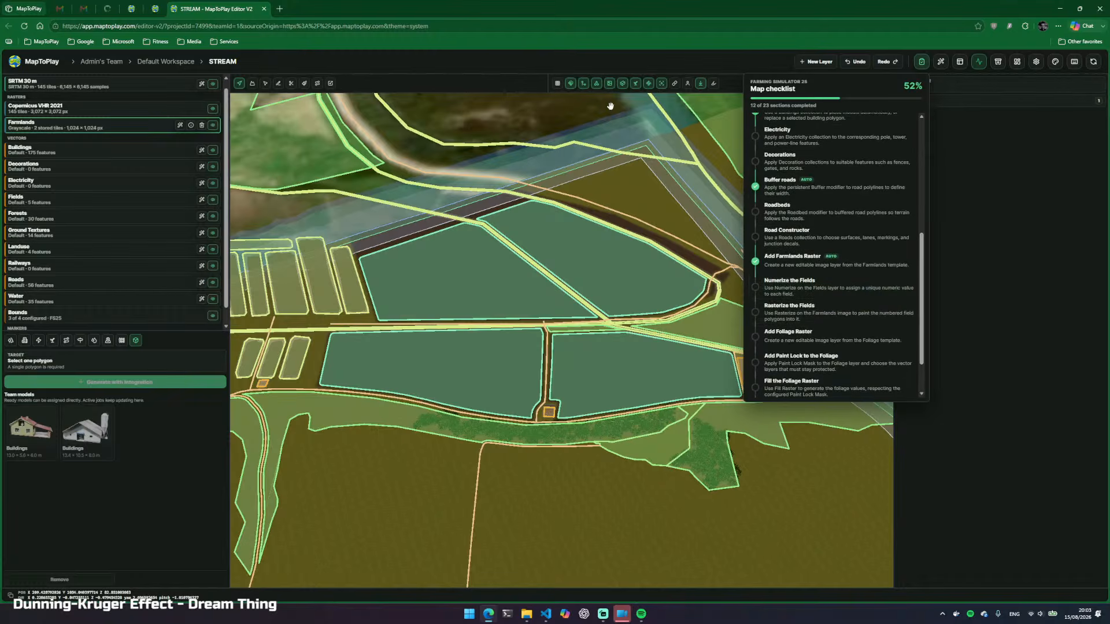
Open the Numerize modifier for the Fields layer and set its attribute name to fid
scroll(227, 185, down, 1)
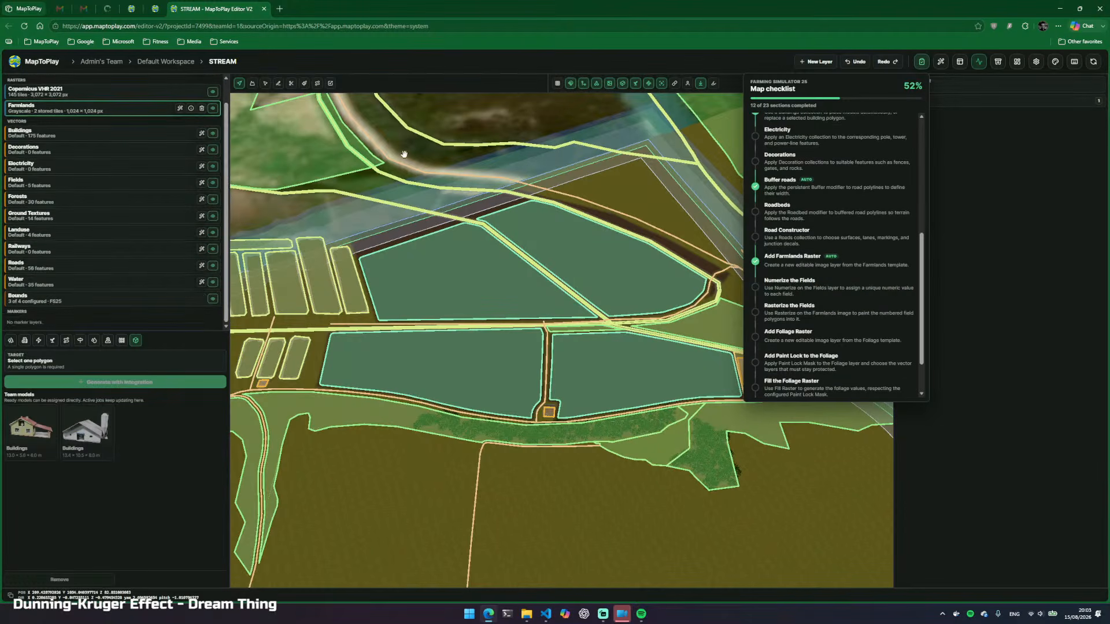
click(925, 63)
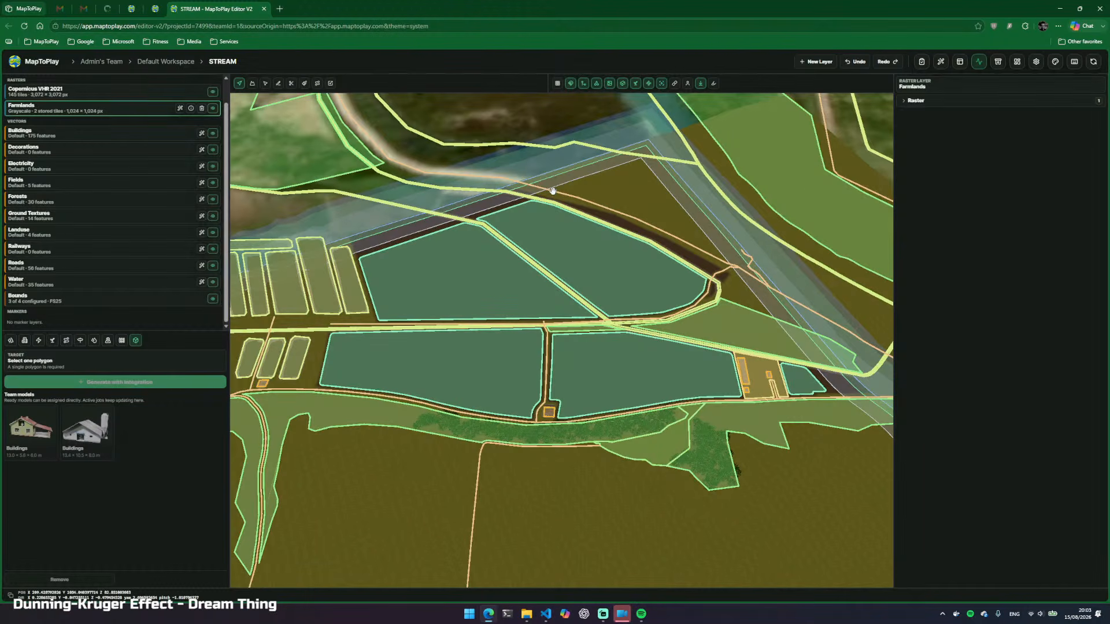
scroll(434, 281, up, 3)
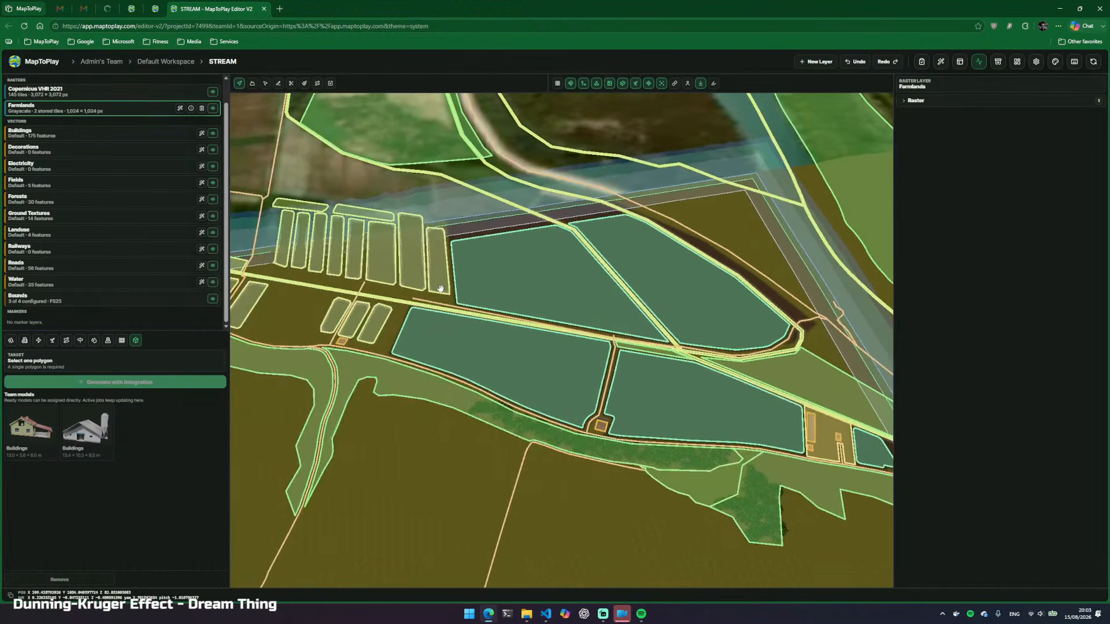
click(40, 183)
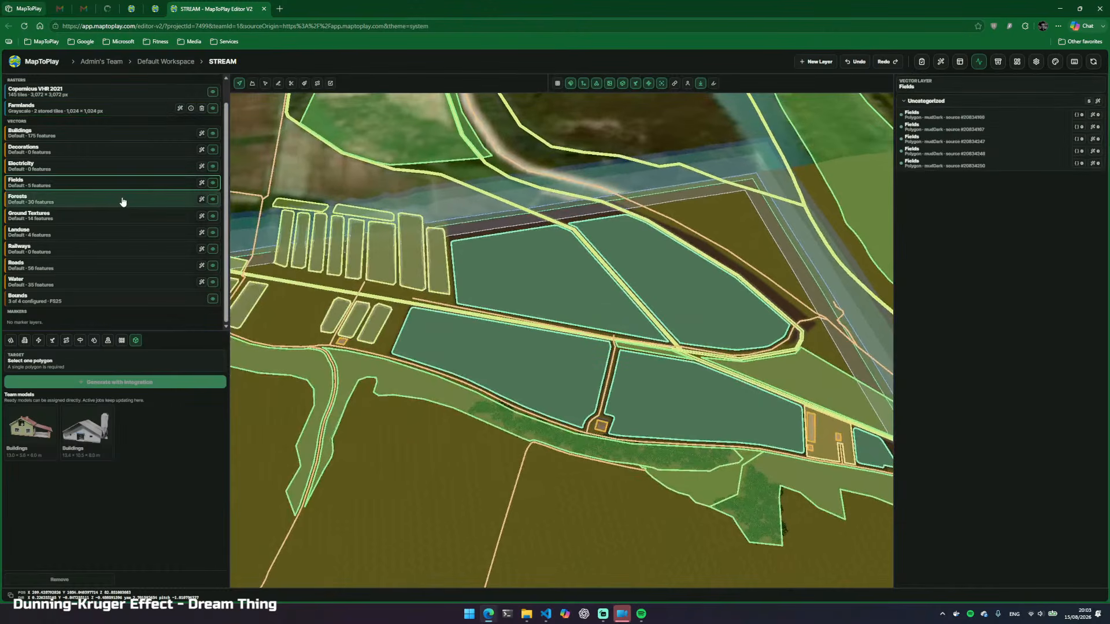
click(201, 184)
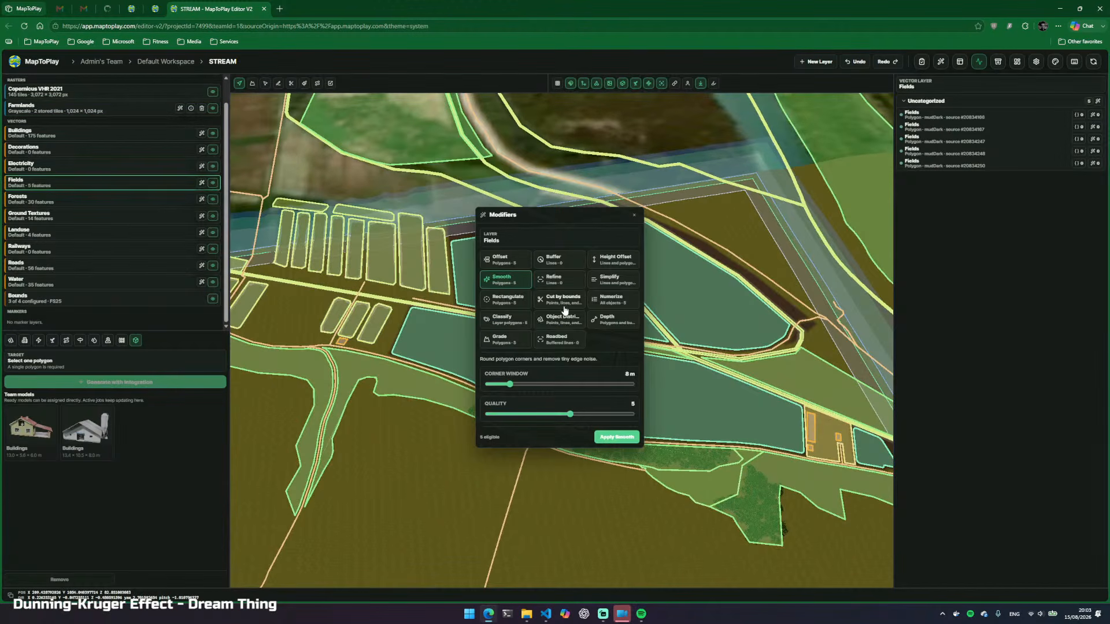
click(624, 305)
double_click(550, 371)
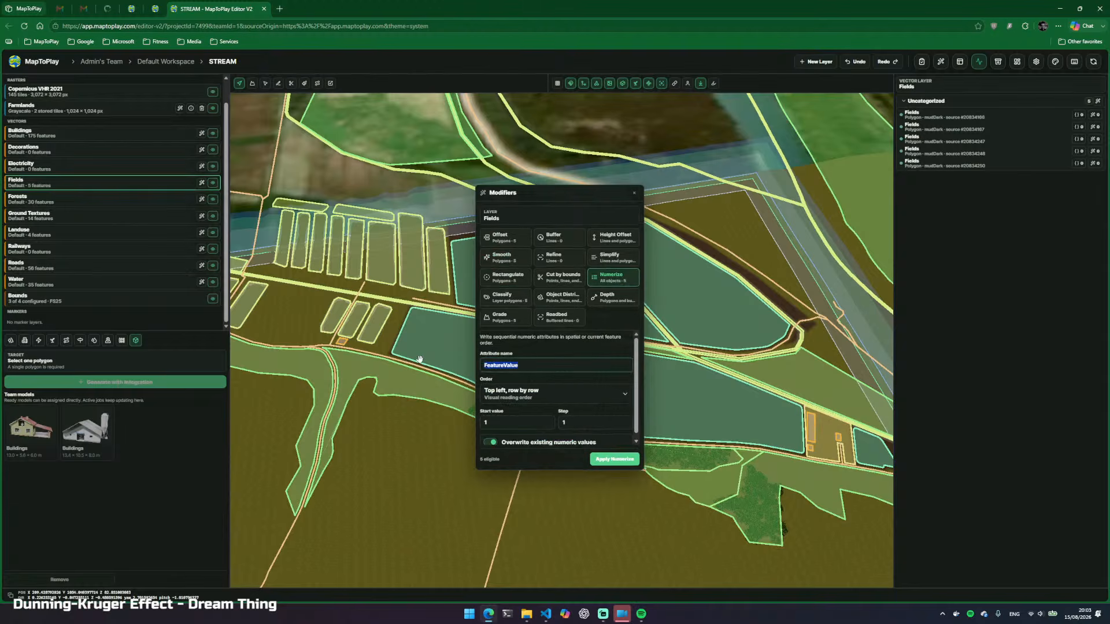
text(fid)
Numerize the fields in top-left, row-by-row order with start value 1 and step 1, and close the modifiers
scroll(607, 376, down, 1)
click(566, 392)
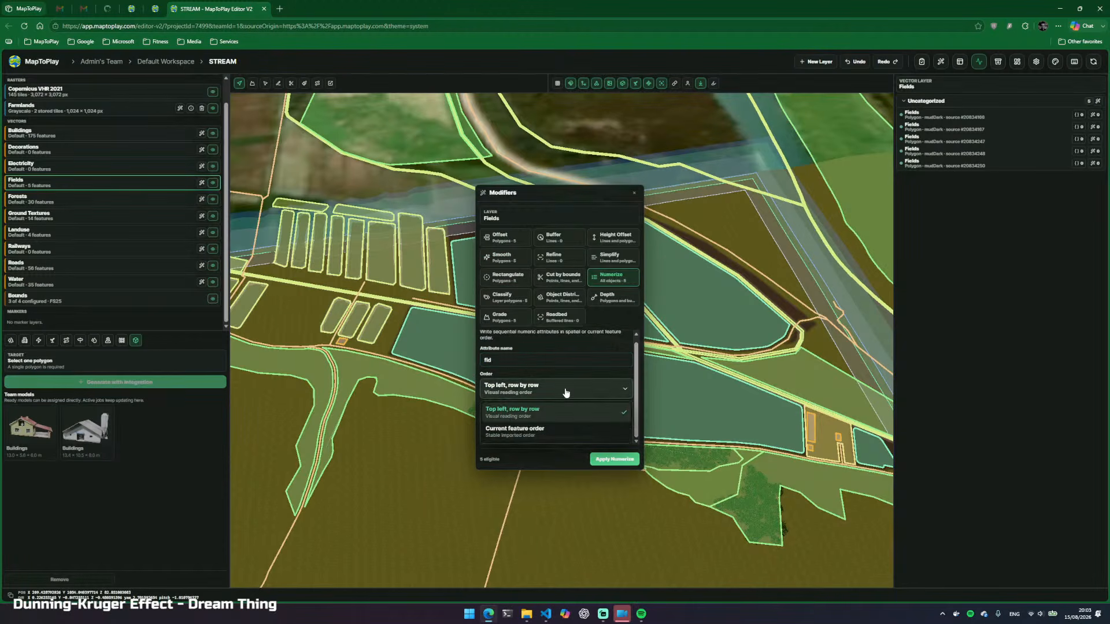
click(502, 412)
drag(493, 422, 484, 418)
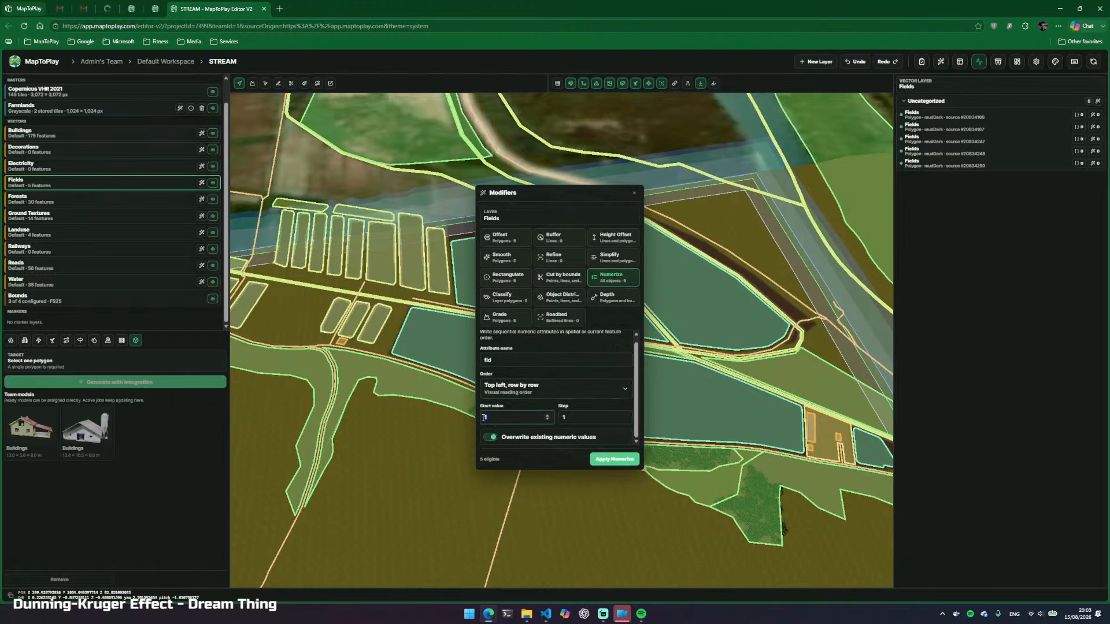
click(583, 418)
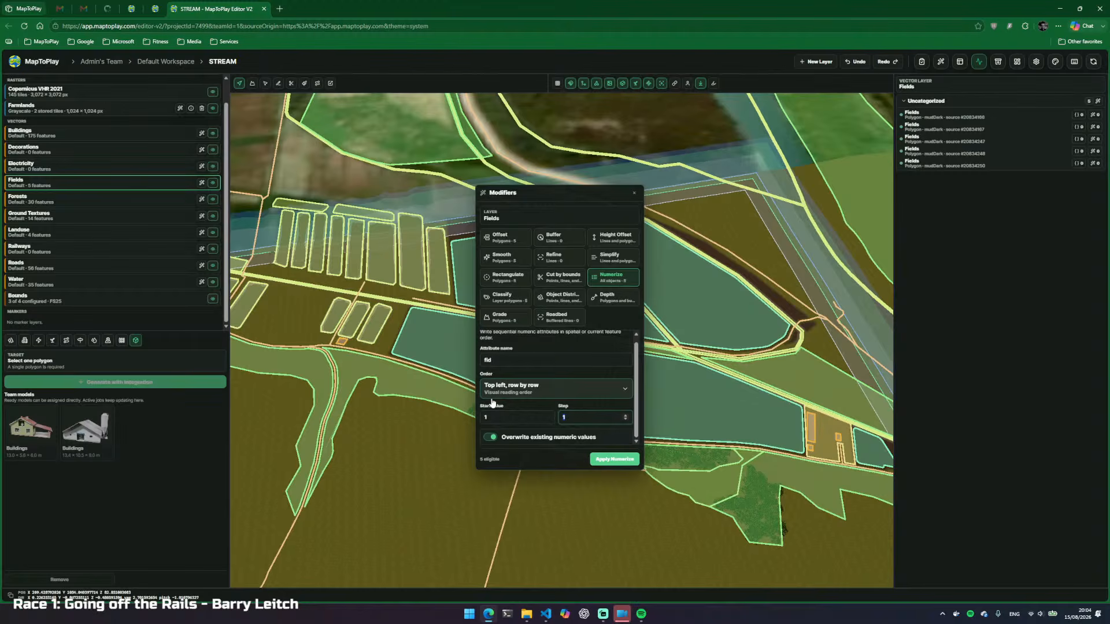
click(610, 461)
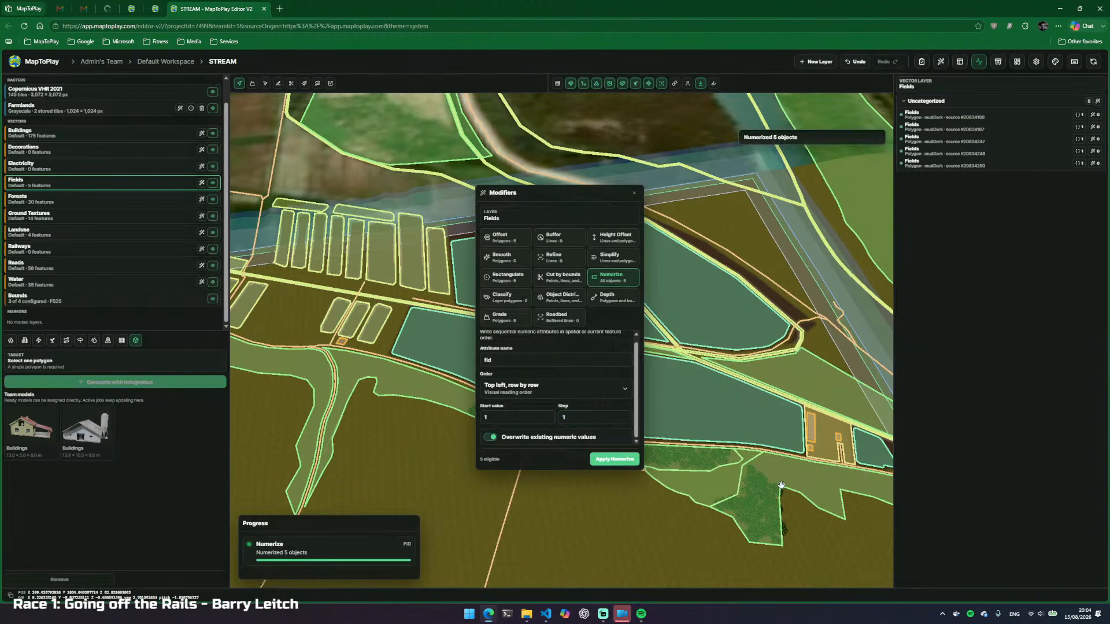
click(634, 194)
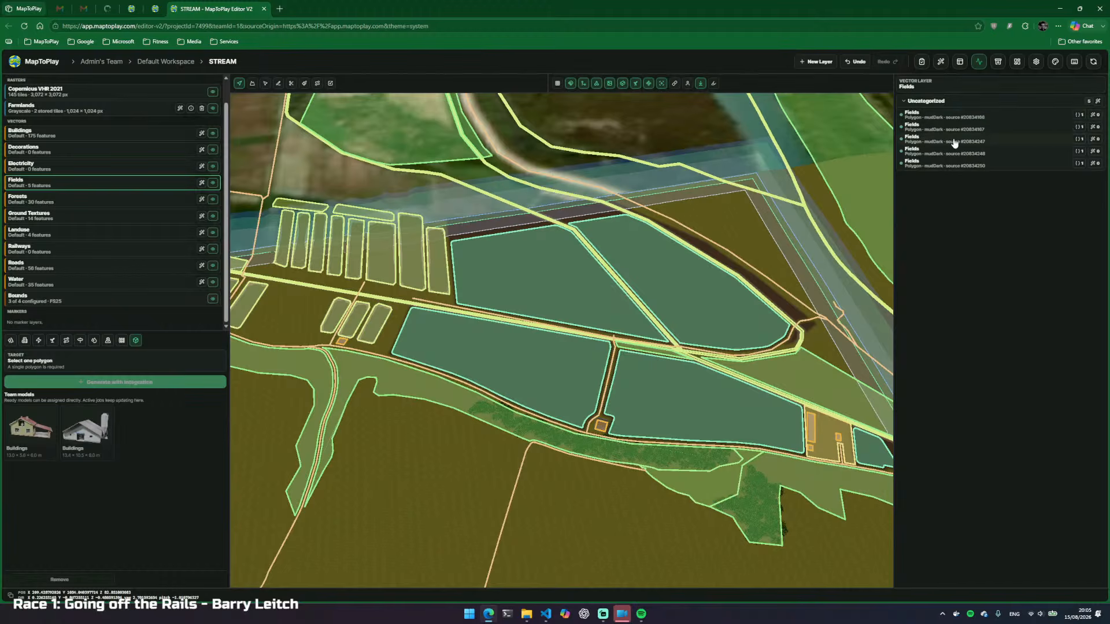
Check the fid attribute assigned to the first field in the Fields layer without changing it
click(1079, 115)
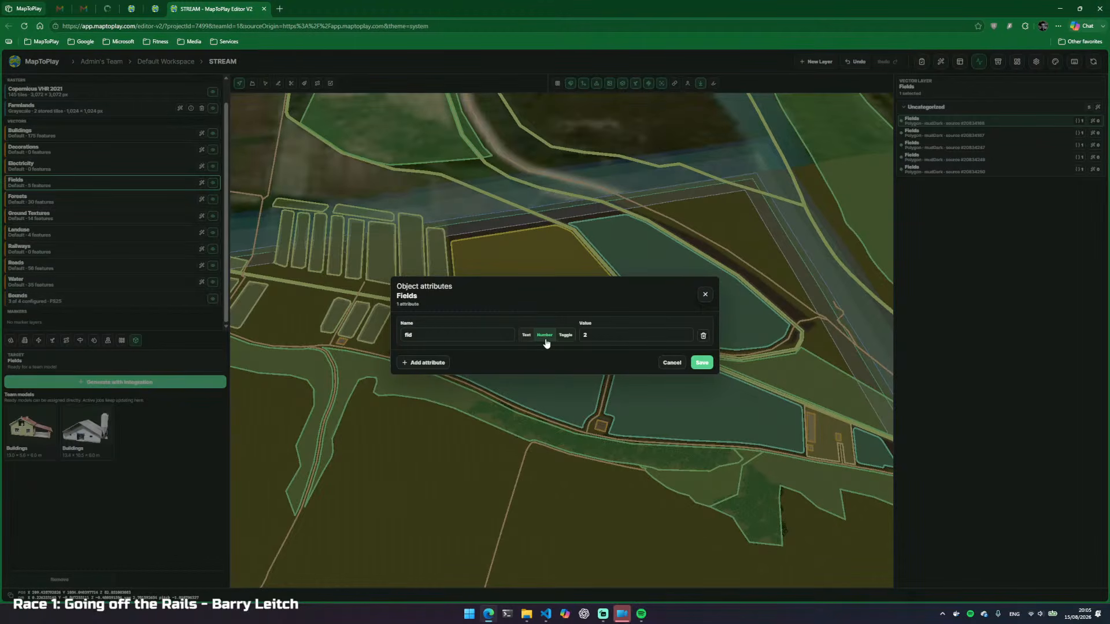
click(705, 297)
click(1078, 121)
click(706, 296)
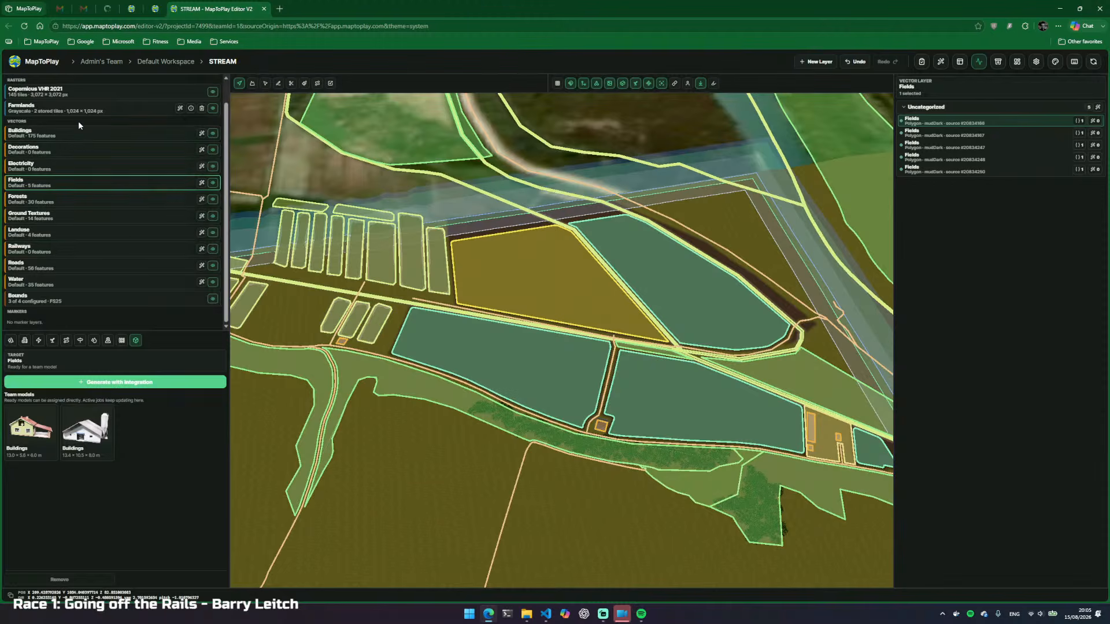
Rasterize the Fields layer into the Farmlands raster using the fid attribute and an offset of 2 m, and close the modifiers
click(180, 108)
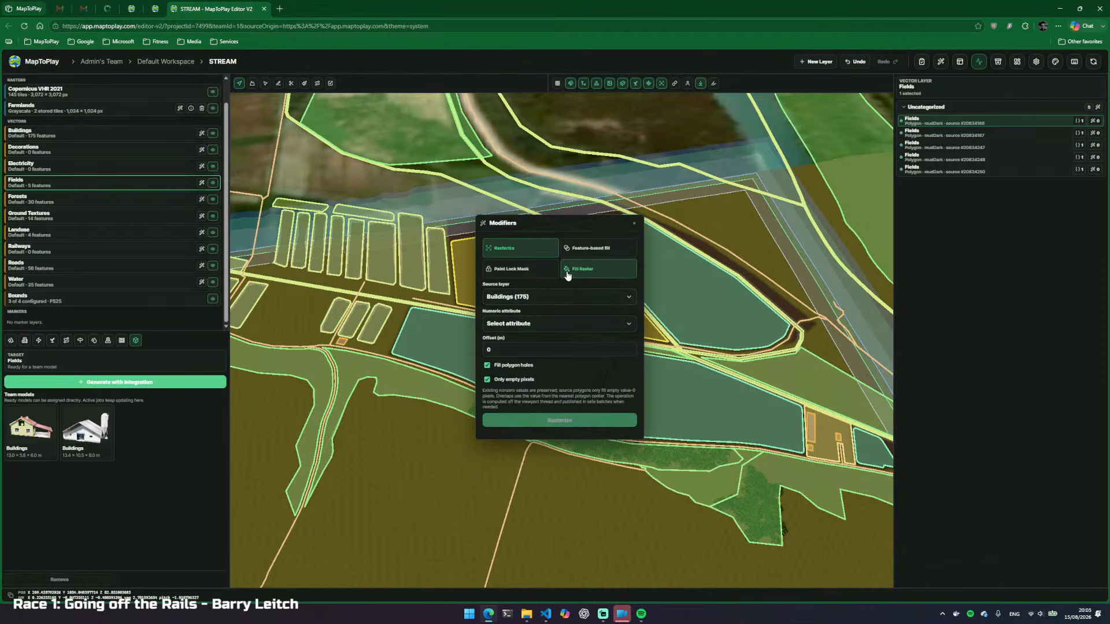
click(527, 297)
click(529, 346)
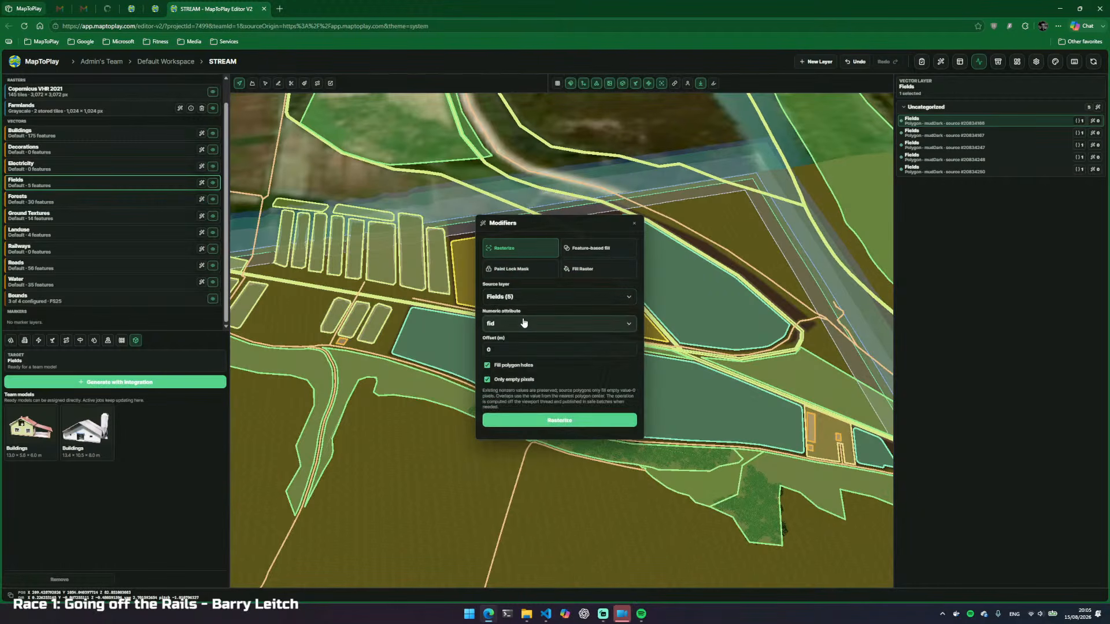
click(521, 325)
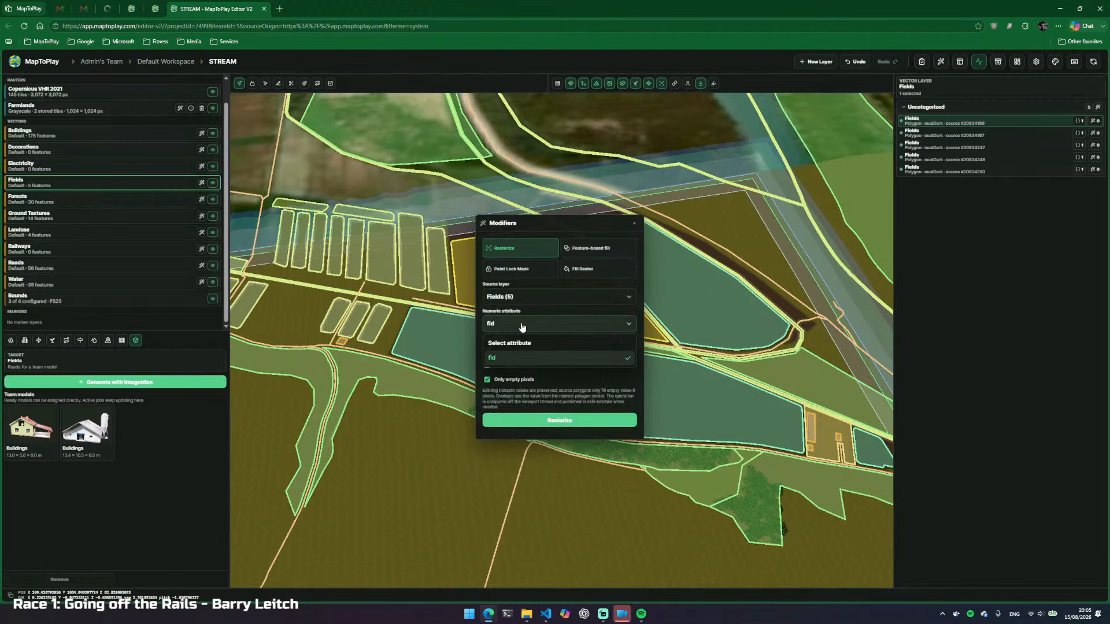
click(530, 359)
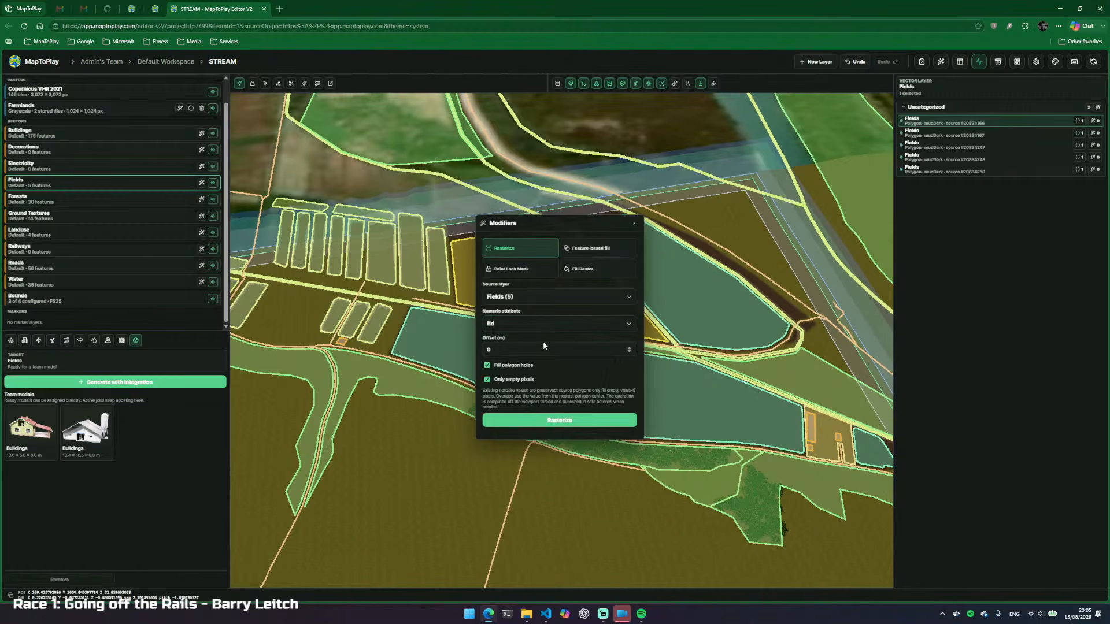
click(530, 349)
text(2)
click(558, 421)
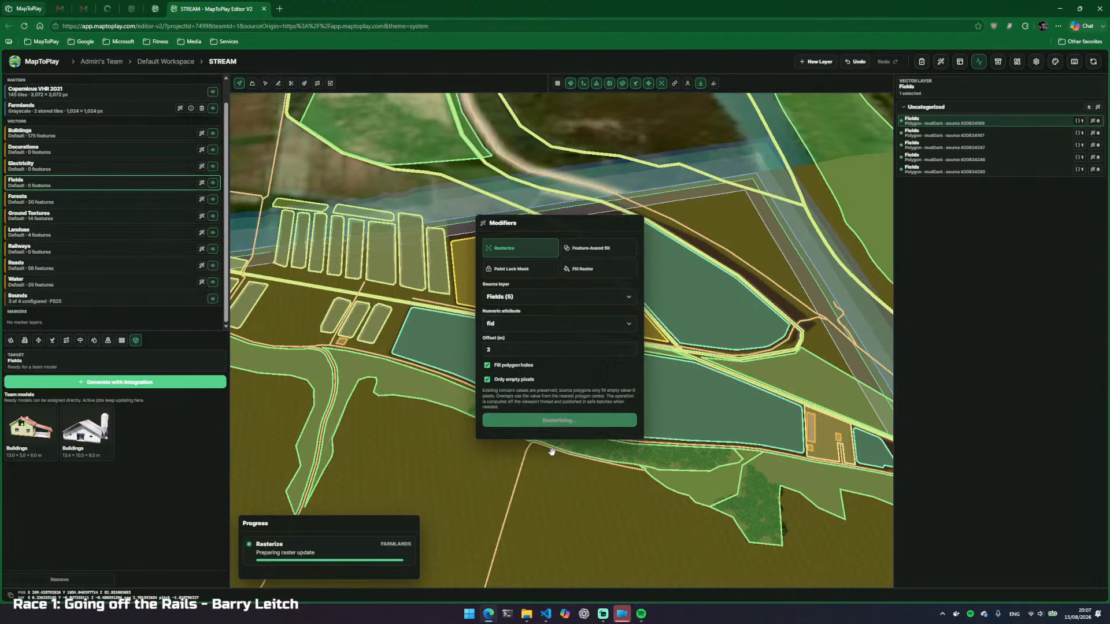
click(635, 225)
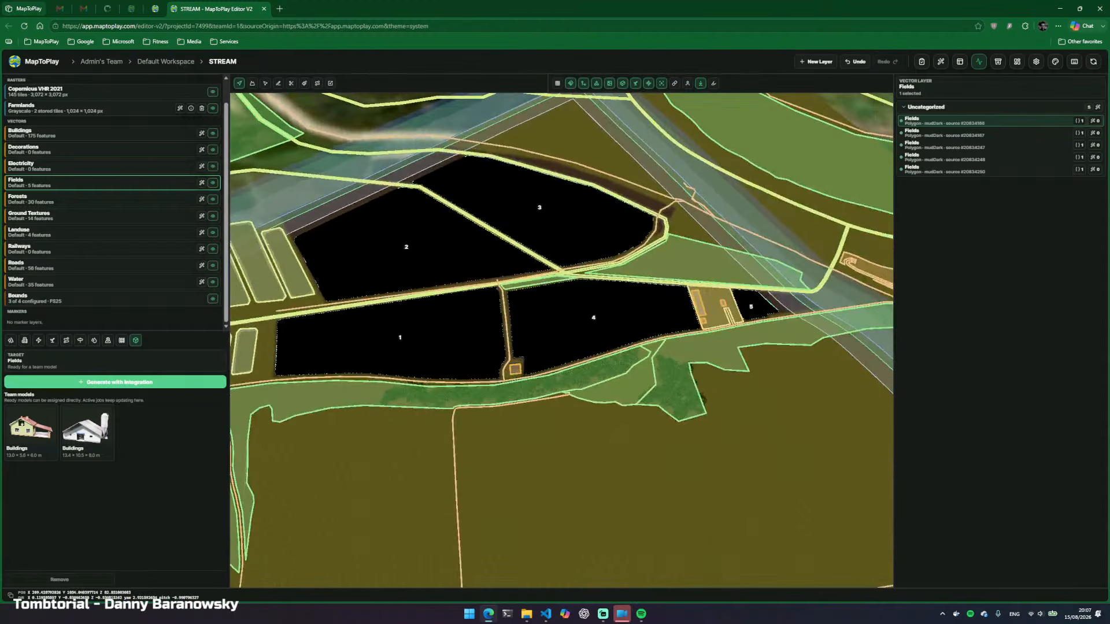
Try the Jet, Turbo and Viridis color maps on the rasterized fields in the Paint settings, and return to Raw
key(w)
key(d)
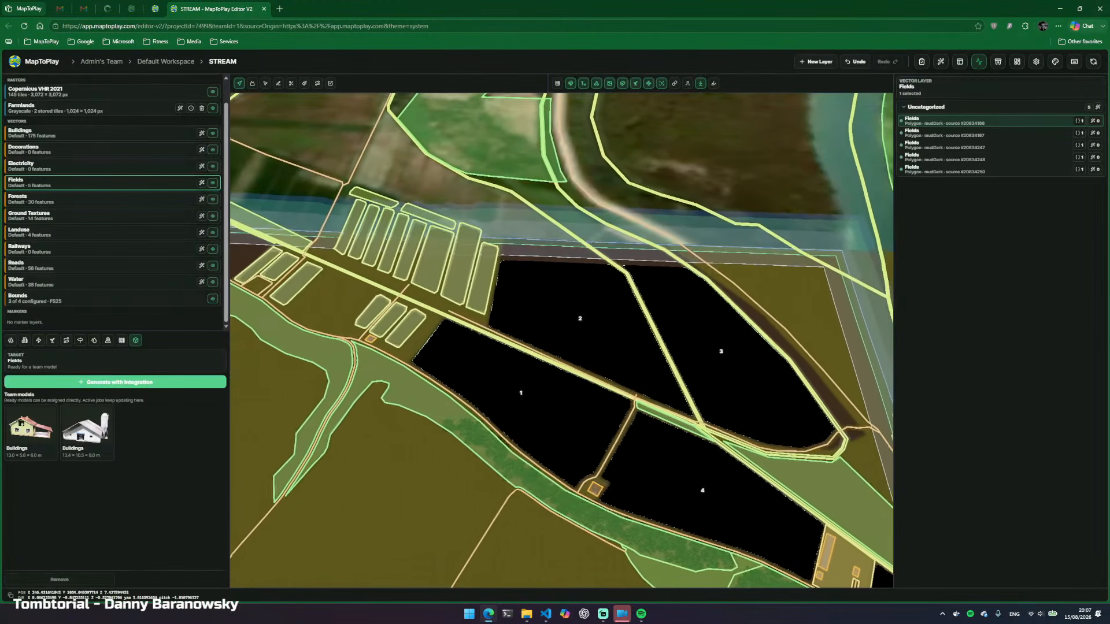
key(d)
drag(322, 282, 383, 300)
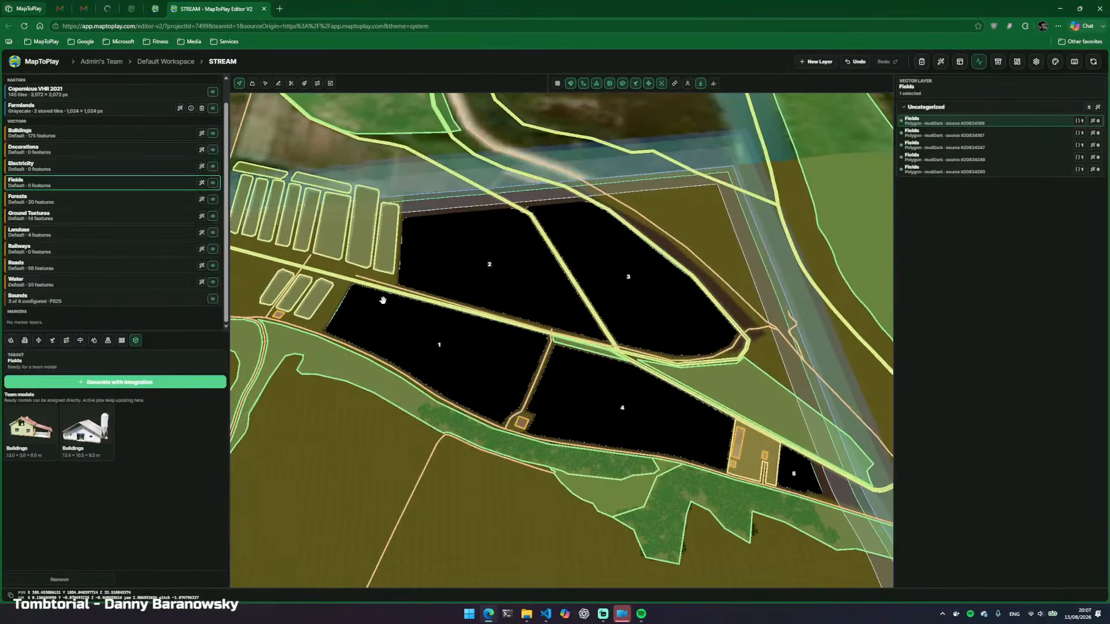
key(w)
drag(340, 259, 419, 247)
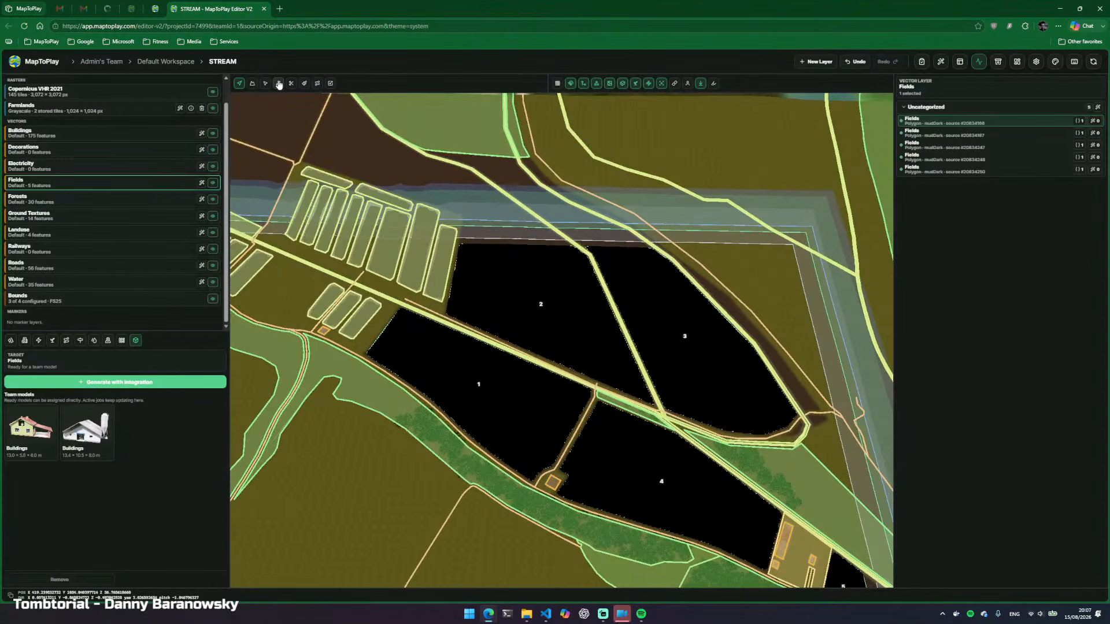
click(304, 83)
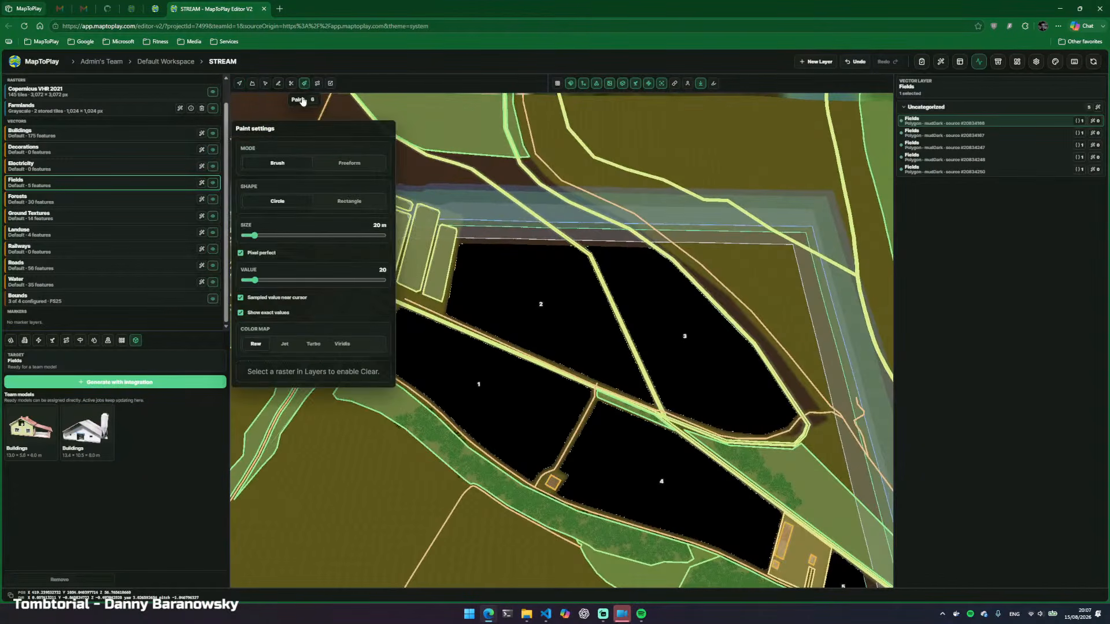
click(286, 346)
click(315, 346)
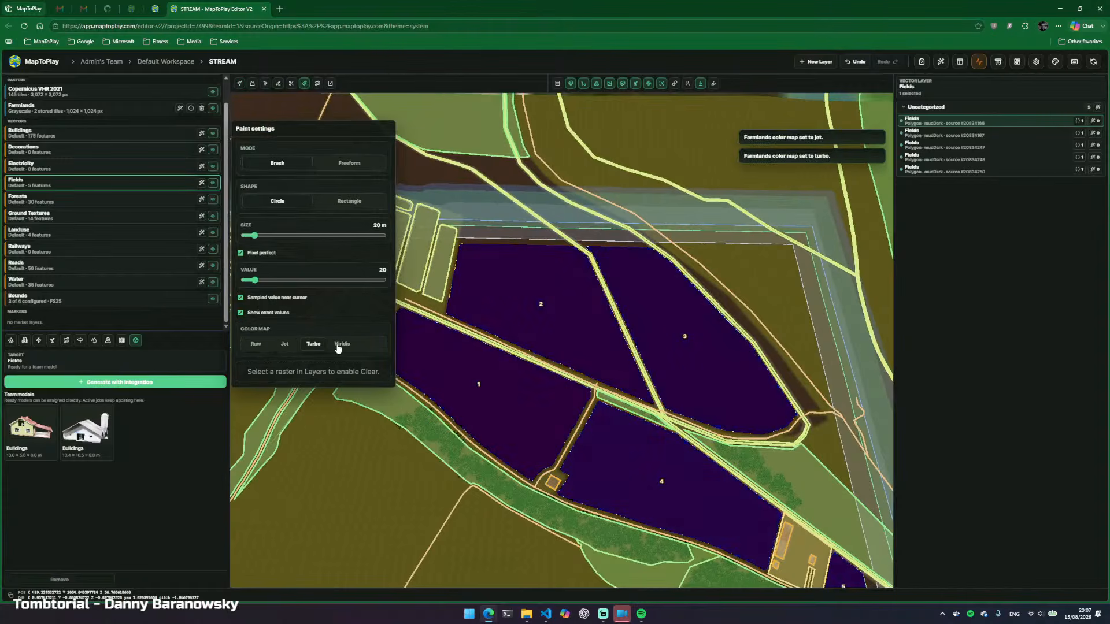
click(341, 346)
click(265, 347)
click(265, 347)
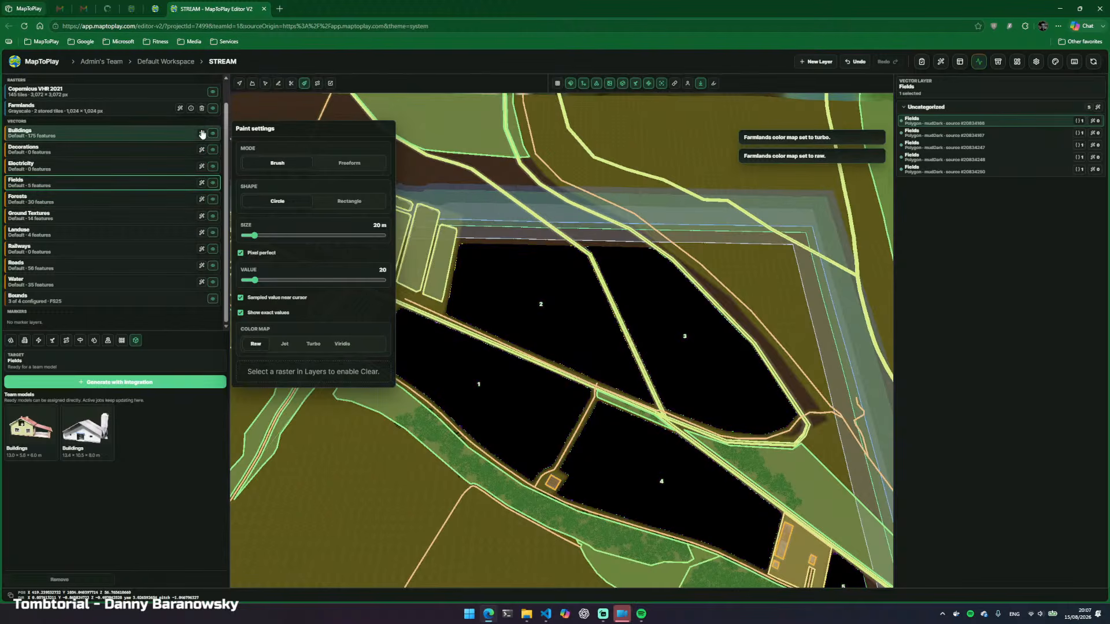
Hide the Farmlands raster to uncover the field polygons
click(213, 109)
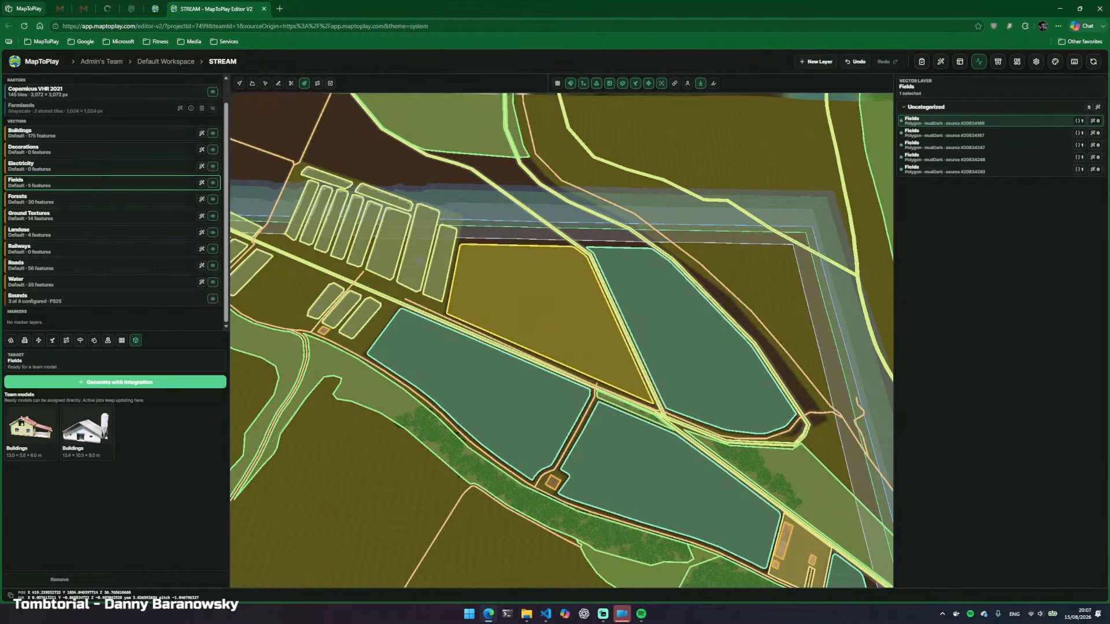
drag(593, 499, 607, 500)
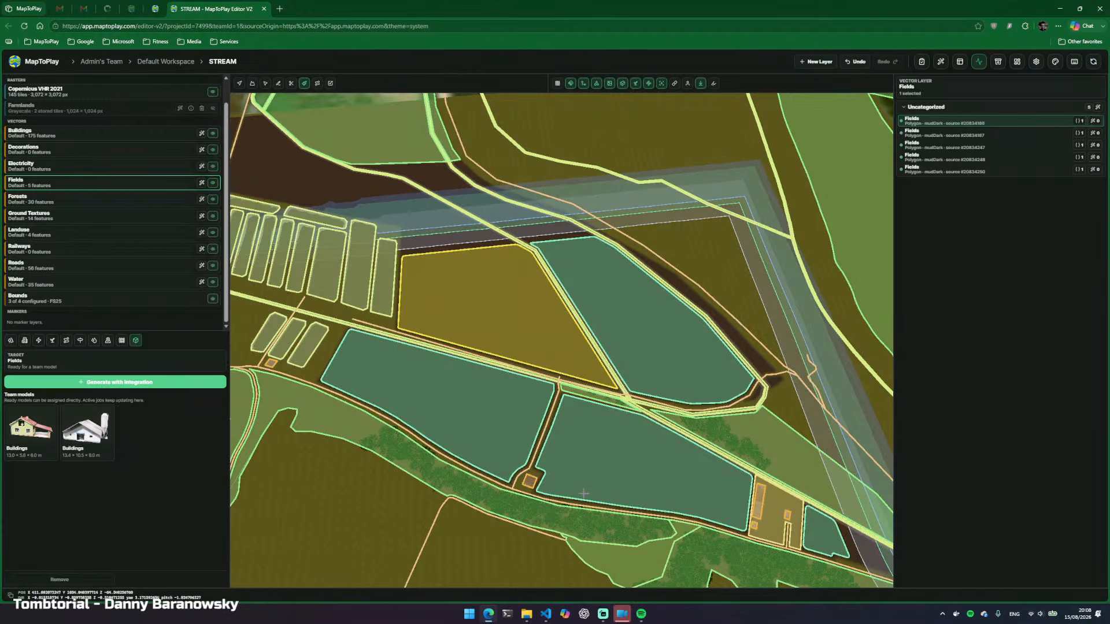
Switch to the Projects page and start a new Farming Simulator 25 project, advancing to the Area setup
click(155, 6)
click(34, 111)
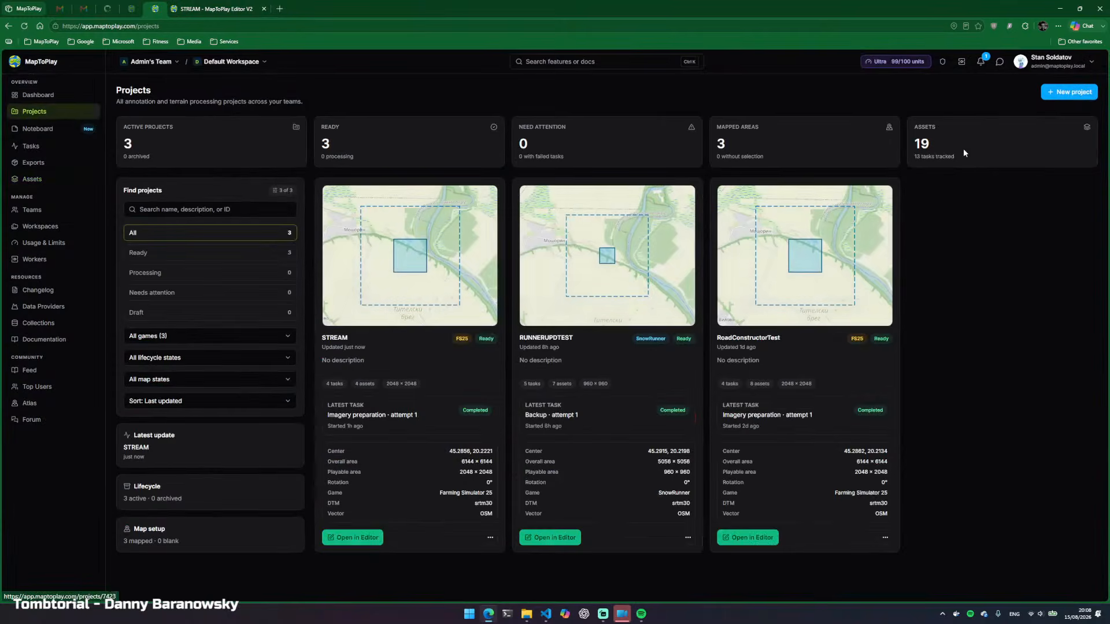
click(1069, 92)
click(734, 511)
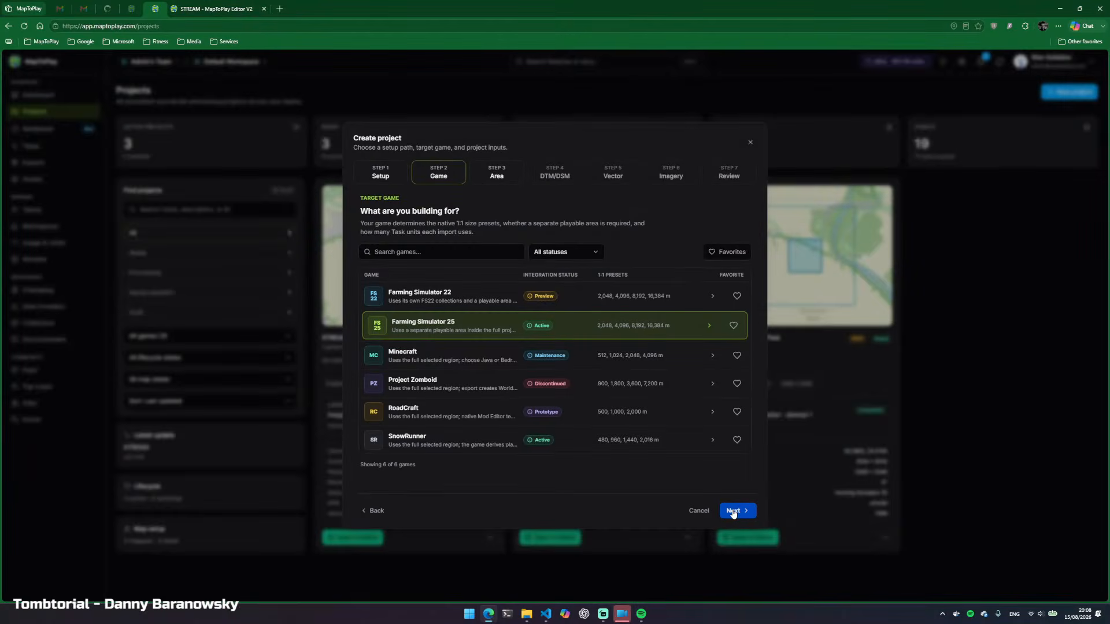
click(736, 511)
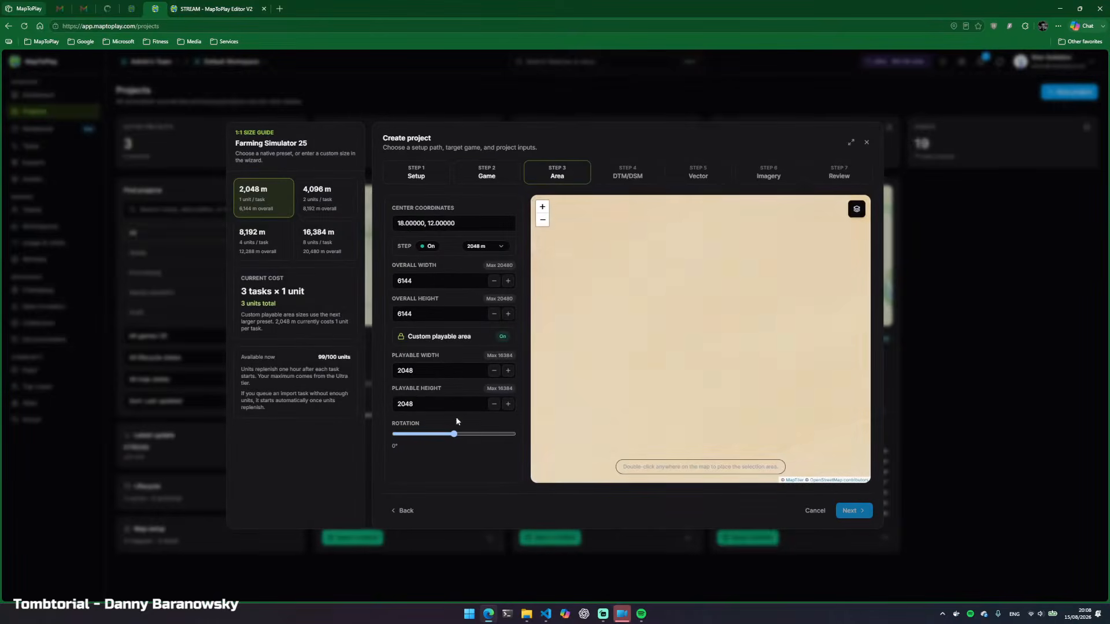
Choose the 2,048 m size preset for the new project and set its playable width and height to 3000
click(325, 199)
click(273, 201)
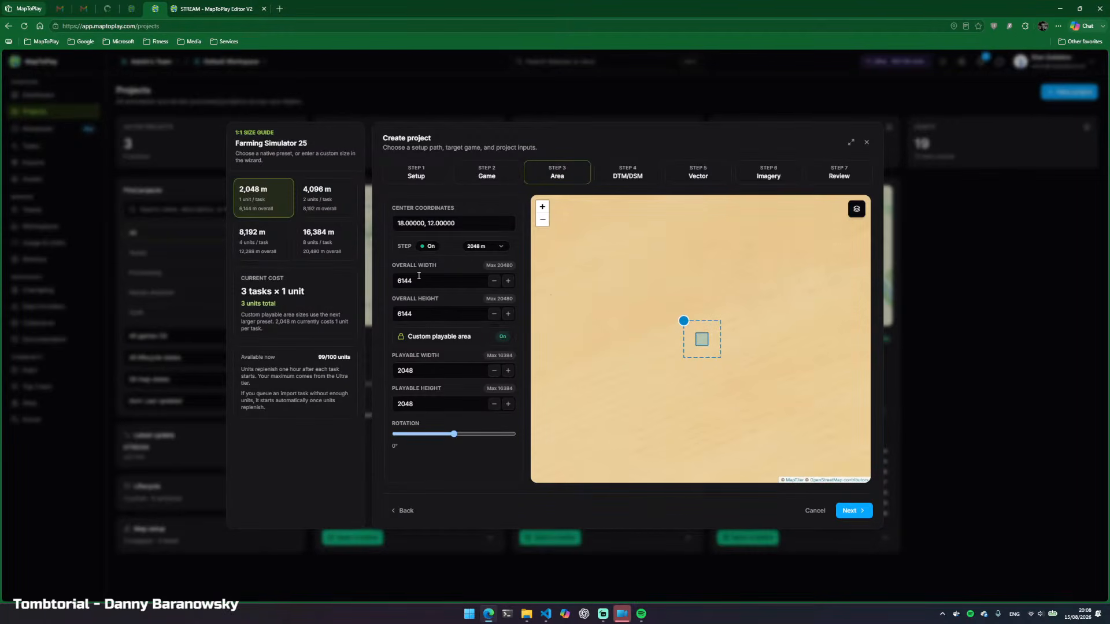
double_click(437, 371)
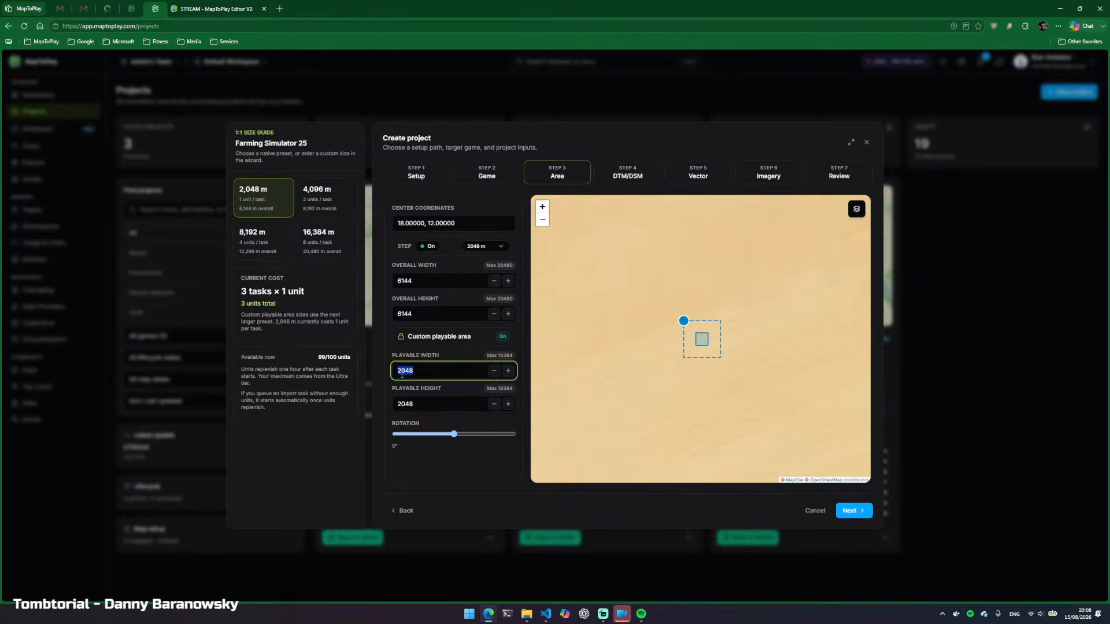
text(3000)
key(Tab)
key(Tab)
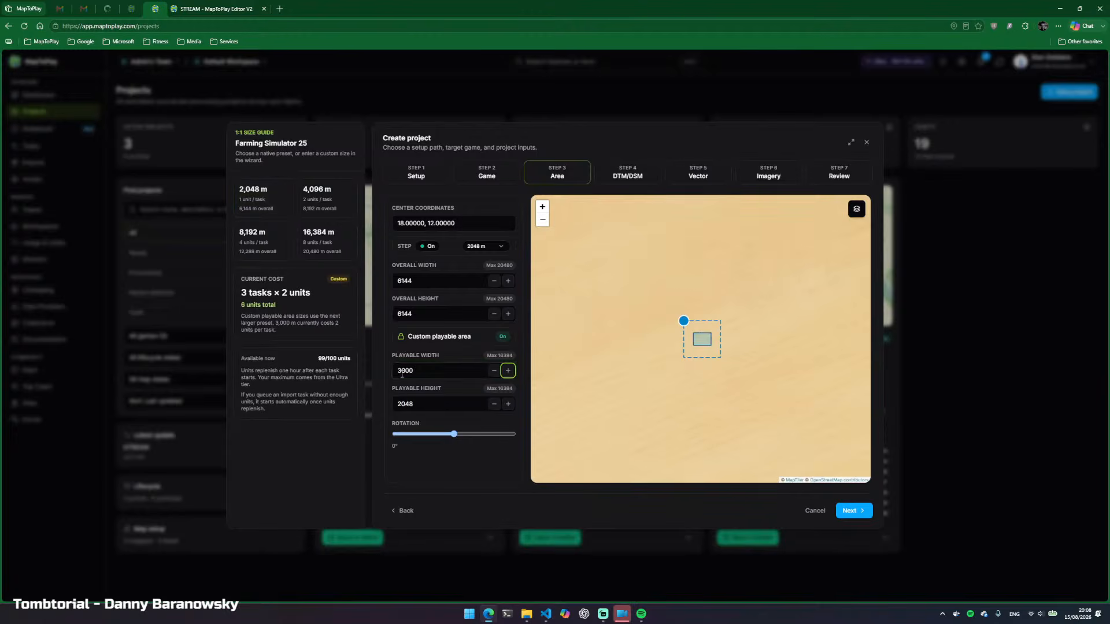
key(Tab)
text(3000)
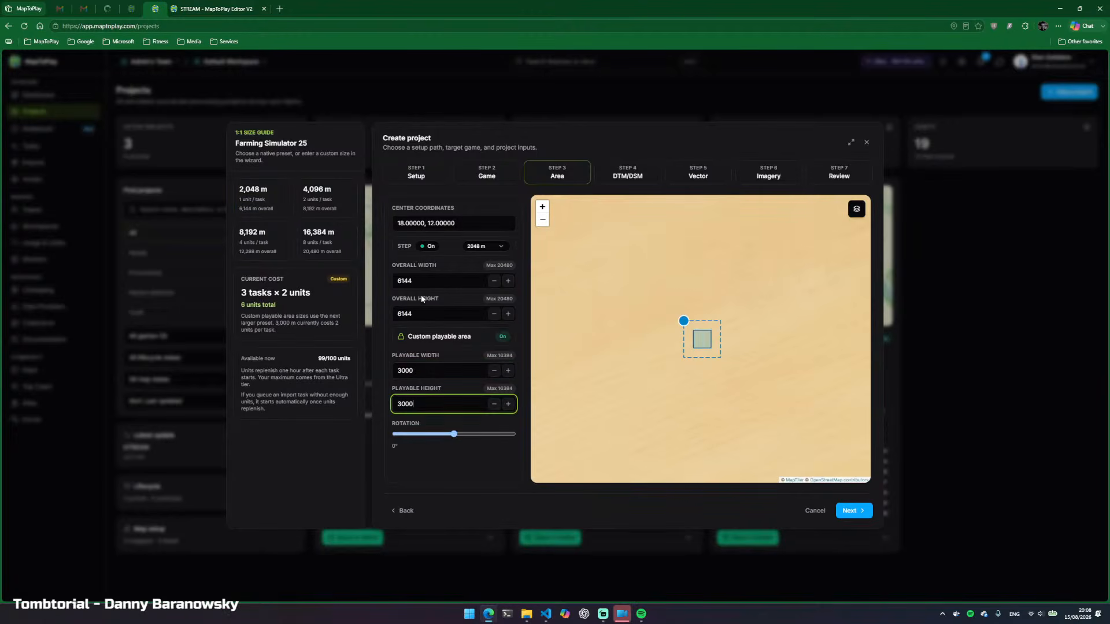
Set the new project's overall width and height to 6000, and dismiss the project setup without creating it
double_click(404, 281)
text(6000)
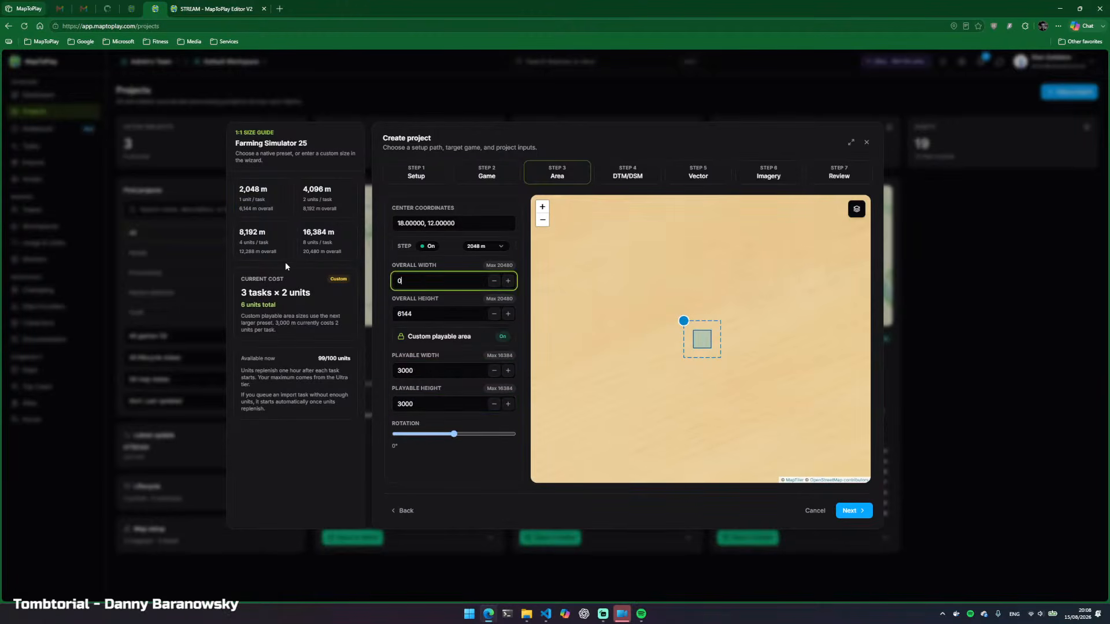
key(Tab)
key(Tab)
key(Tab)
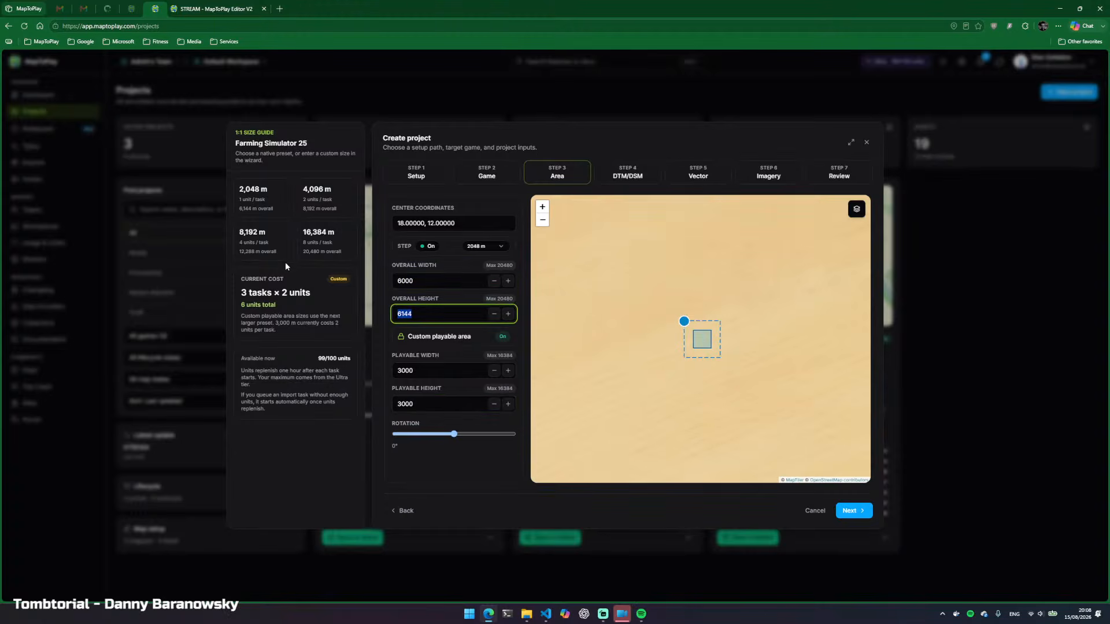
text(6000)
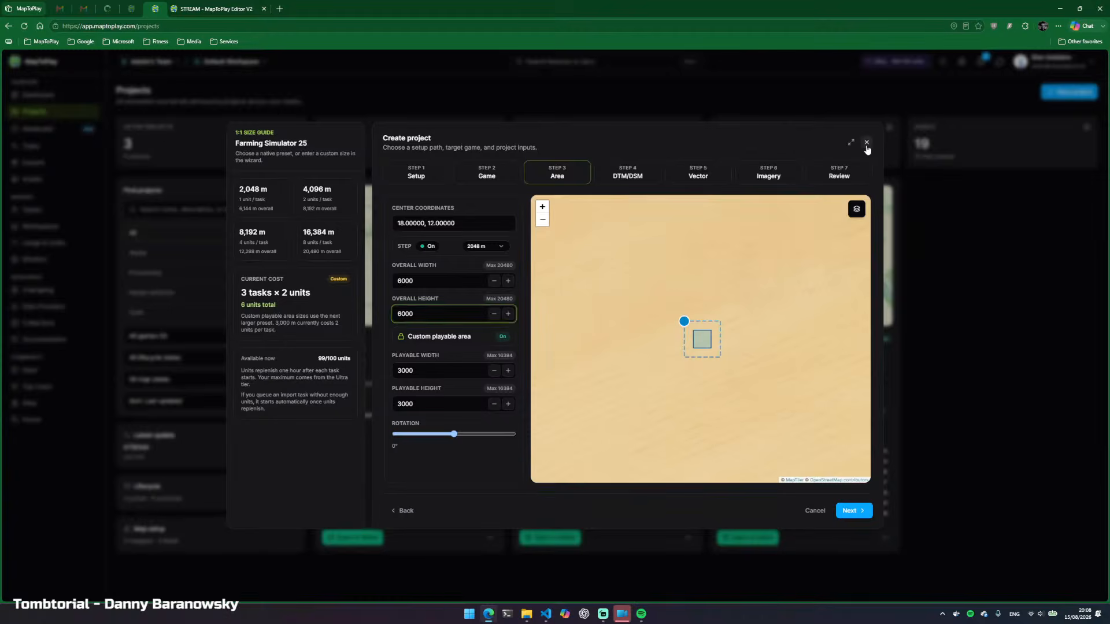
key(Escape)
Open the FS25 export options of an existing project to view the available output sizes, and close them without exporting
click(490, 539)
click(466, 506)
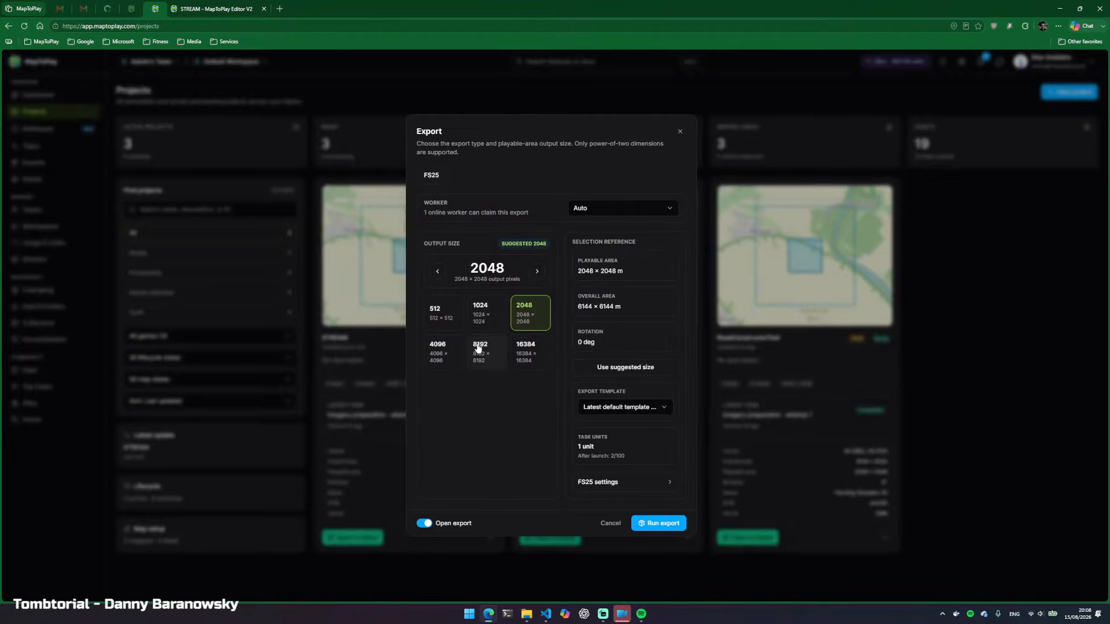
click(681, 136)
Return to the STREAM project in the map editor and mark Numerize the Fields as completed in the map checklist
click(534, 237)
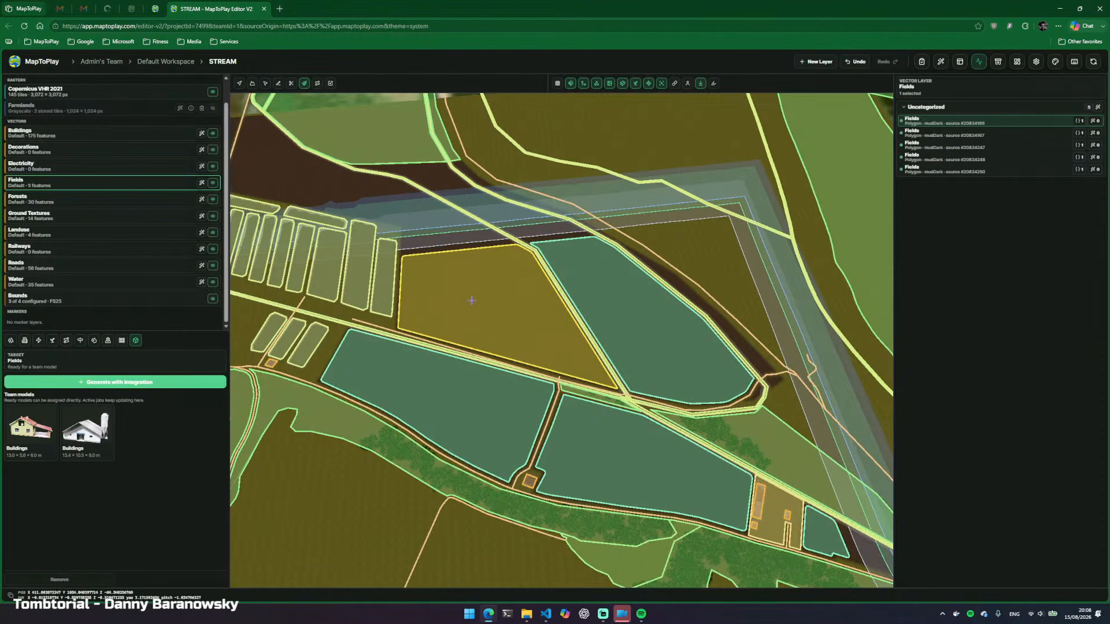
click(922, 61)
drag(922, 236, 928, 331)
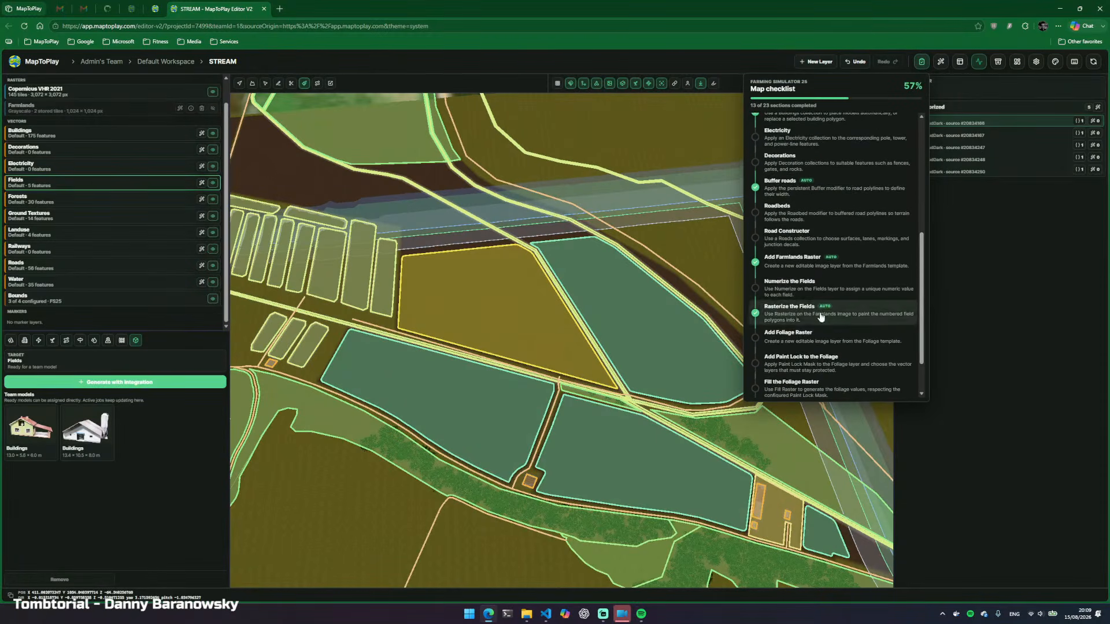
click(755, 287)
drag(924, 296, 921, 193)
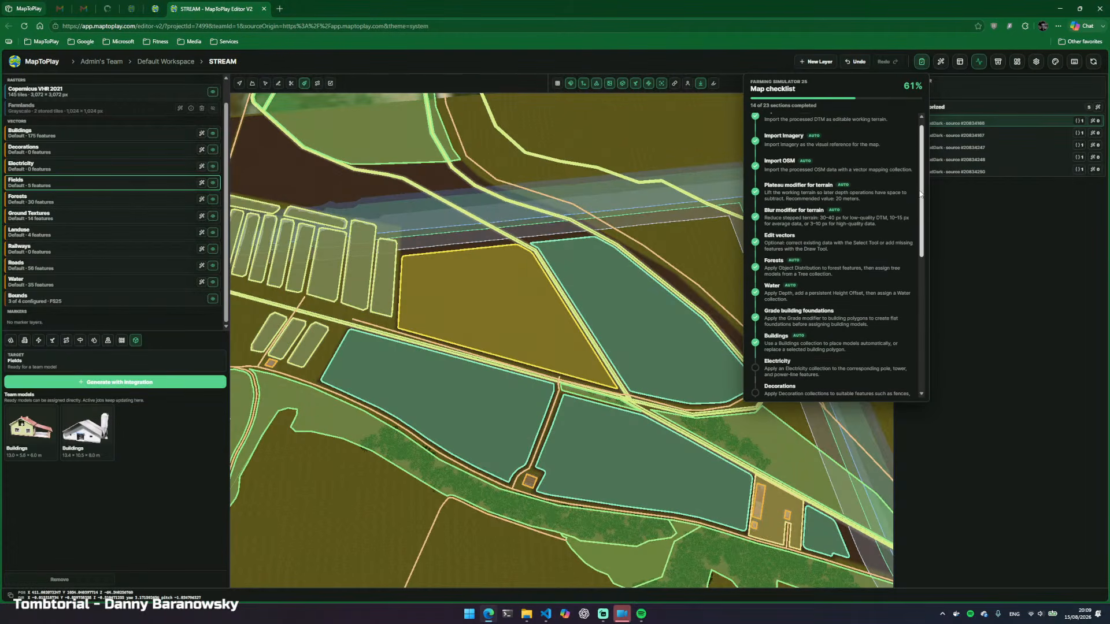
click(922, 61)
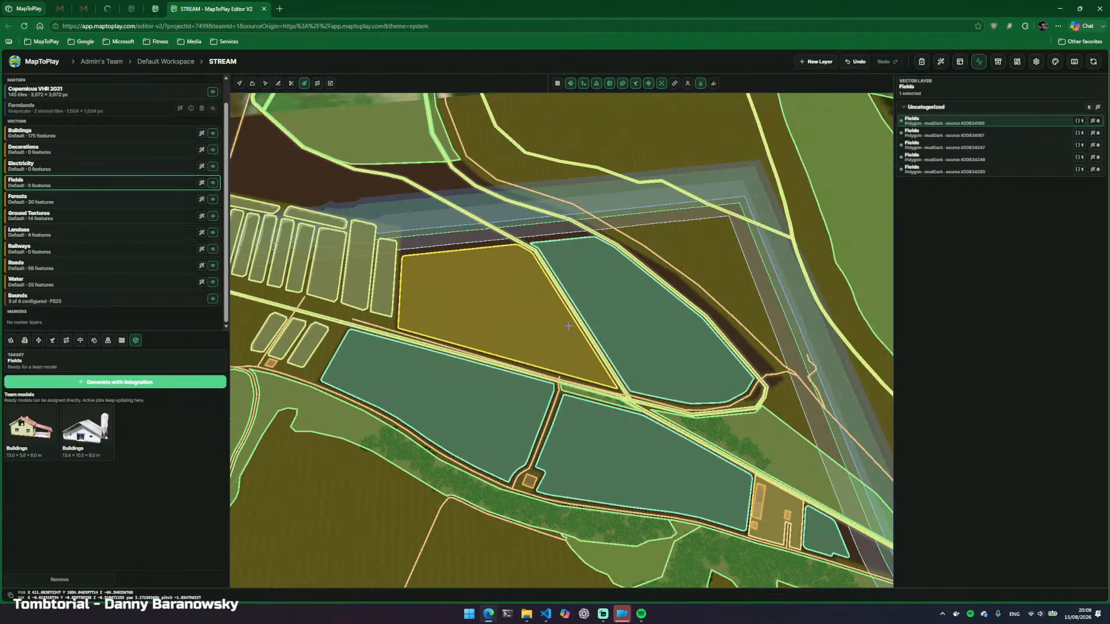
key(1)
drag(577, 335, 780, 336)
key(w)
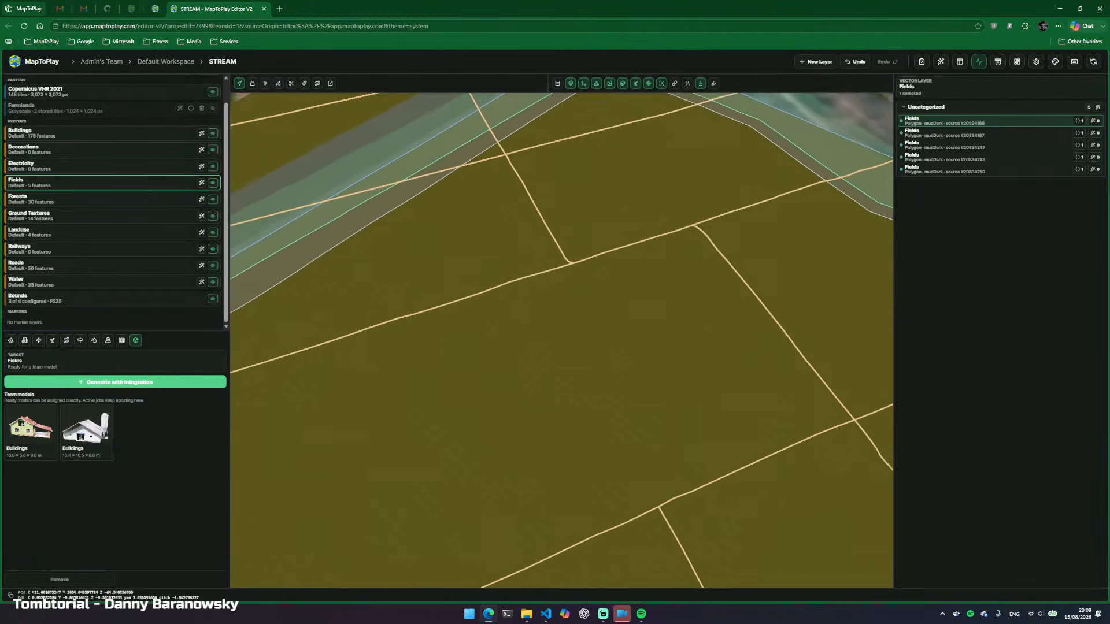
key(w)
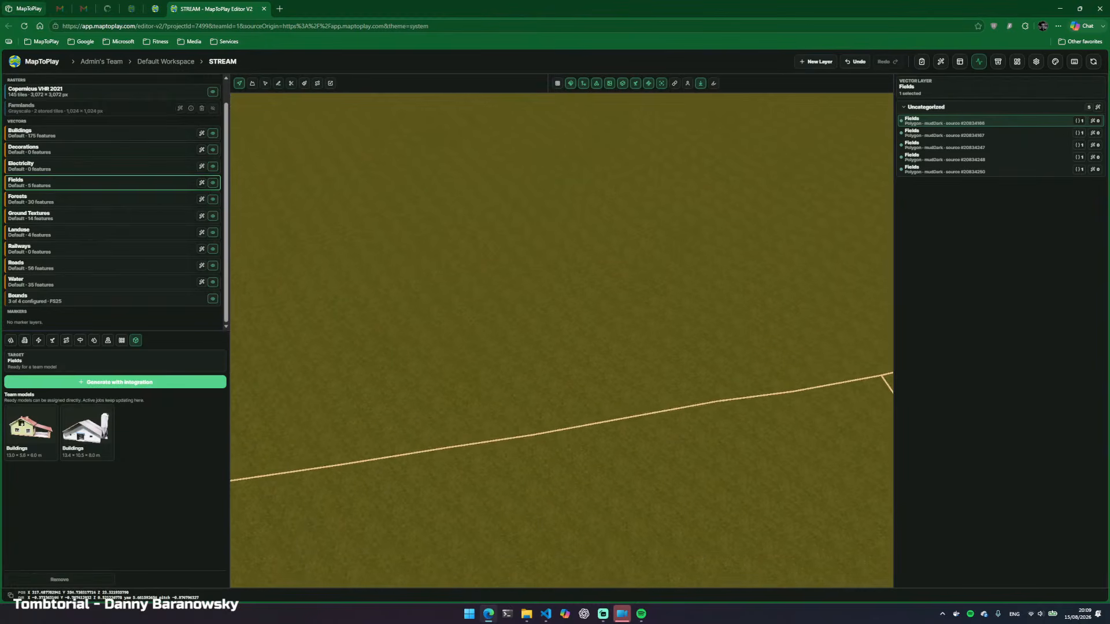
key(w)
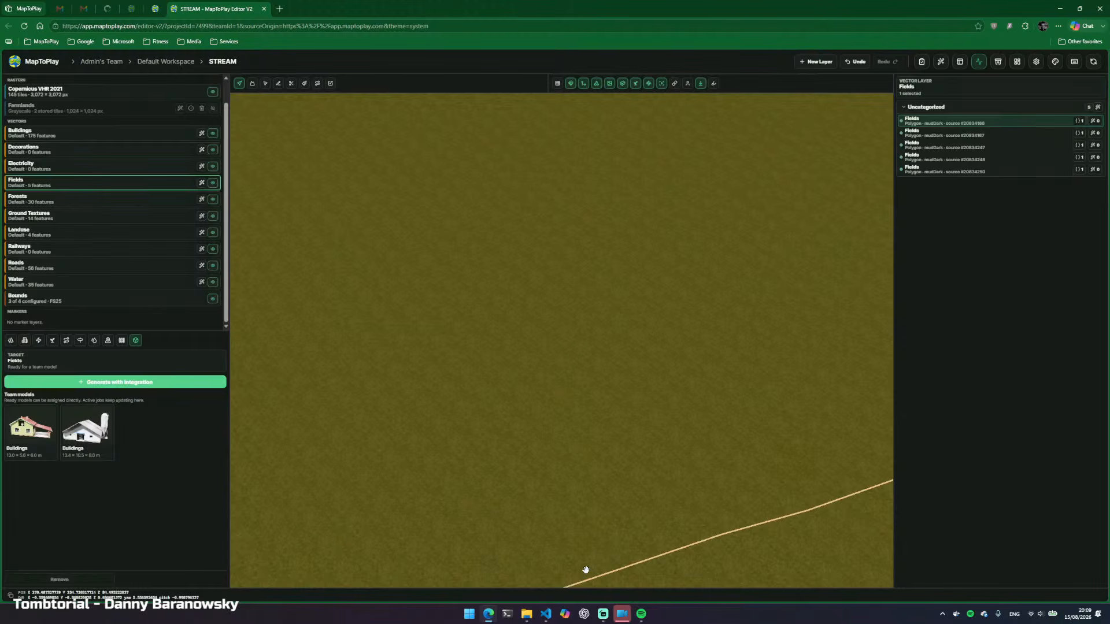
Switch to Streamlabs Desktop and change the live scene to Pause: Nothing
click(603, 616)
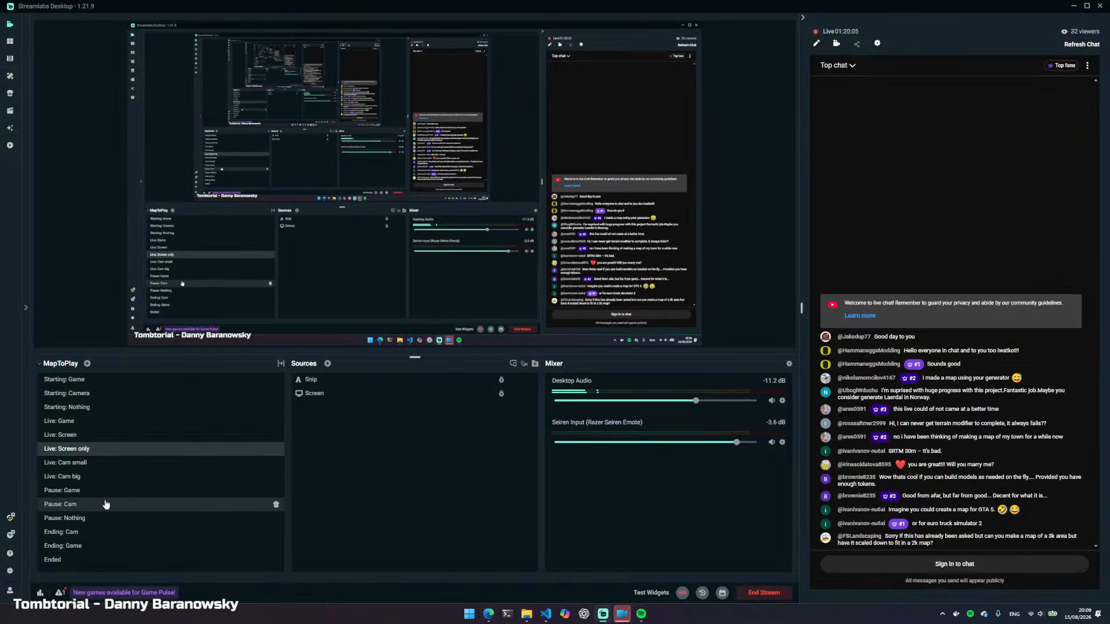
click(121, 518)
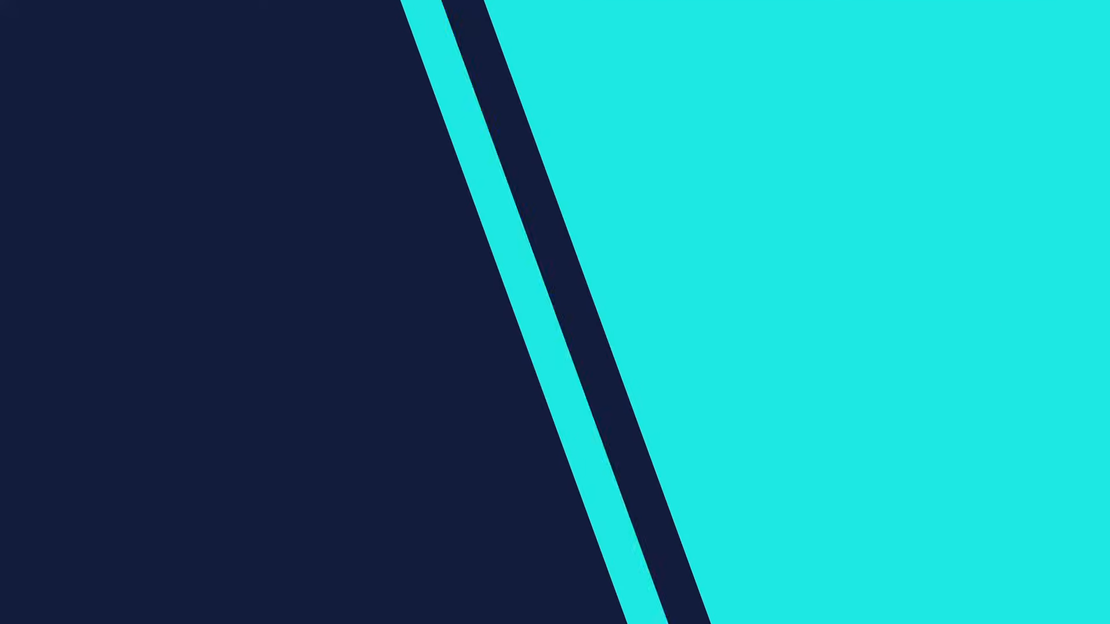
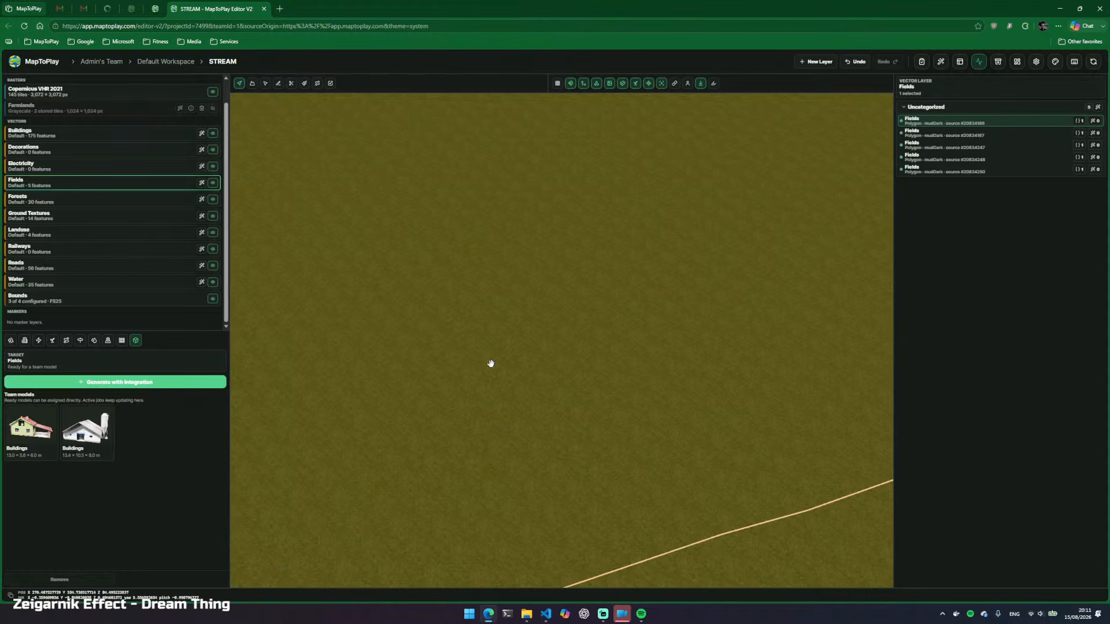
Draw a five-point primary_roads polyline across the open grassland on the Roads layer
drag(438, 401, 642, 429)
key(a)
key(w)
key(w)
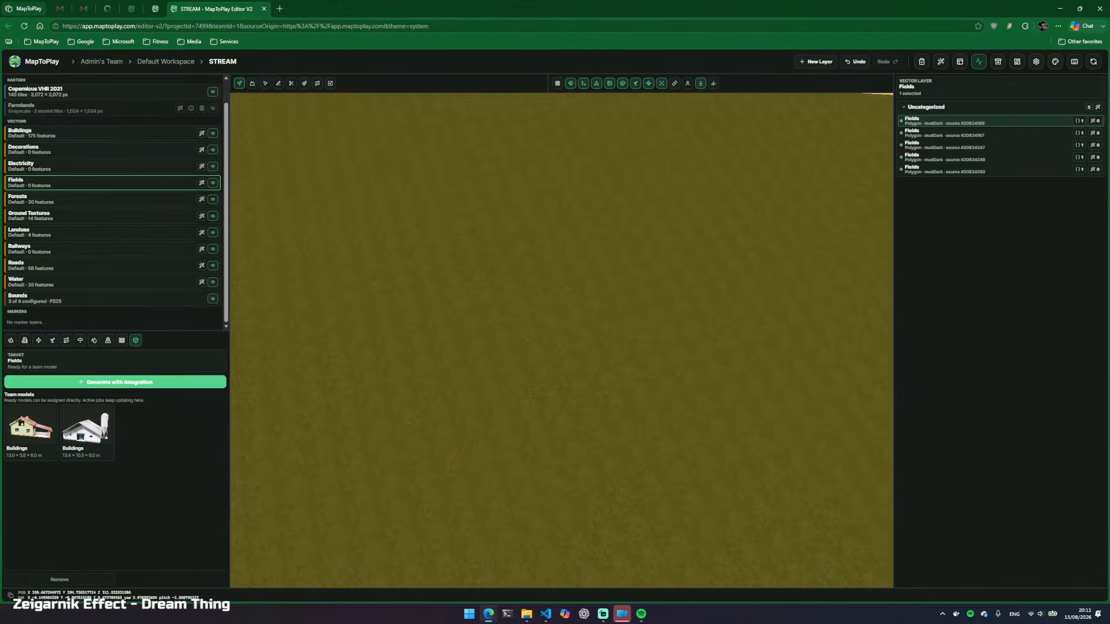
click(902, 109)
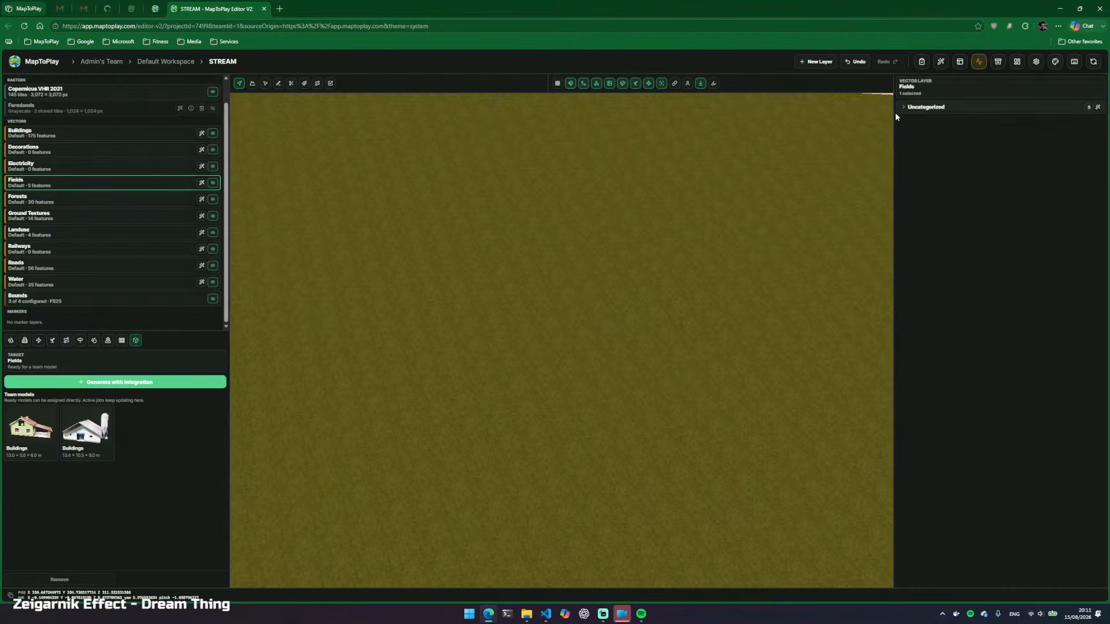
click(54, 267)
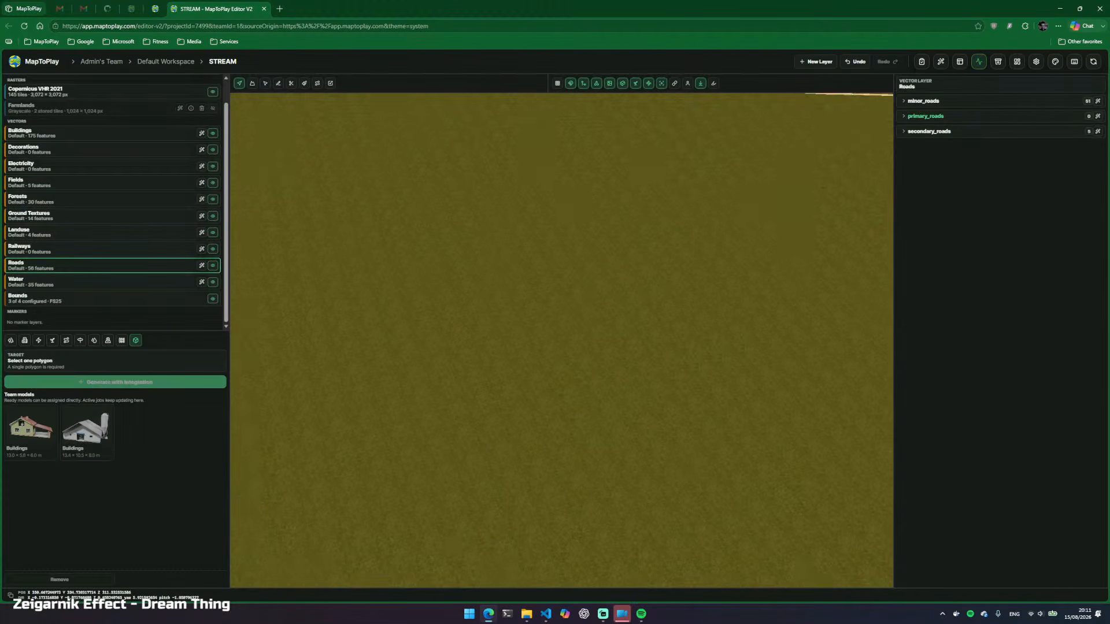
key(l)
click(373, 419)
click(580, 340)
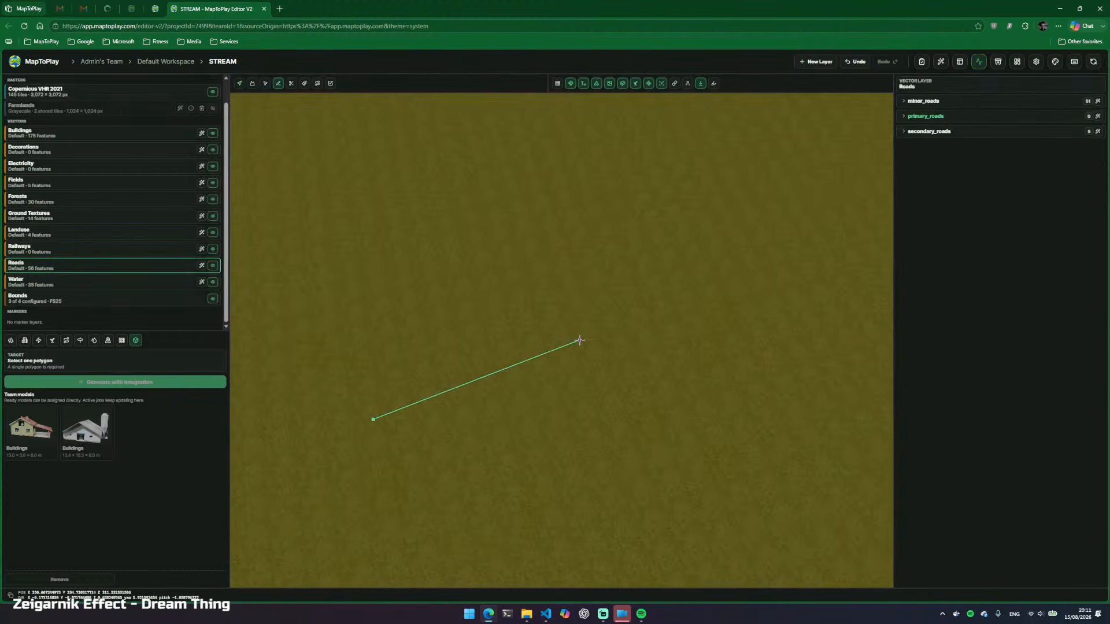
click(722, 293)
click(830, 201)
double_click(813, 133)
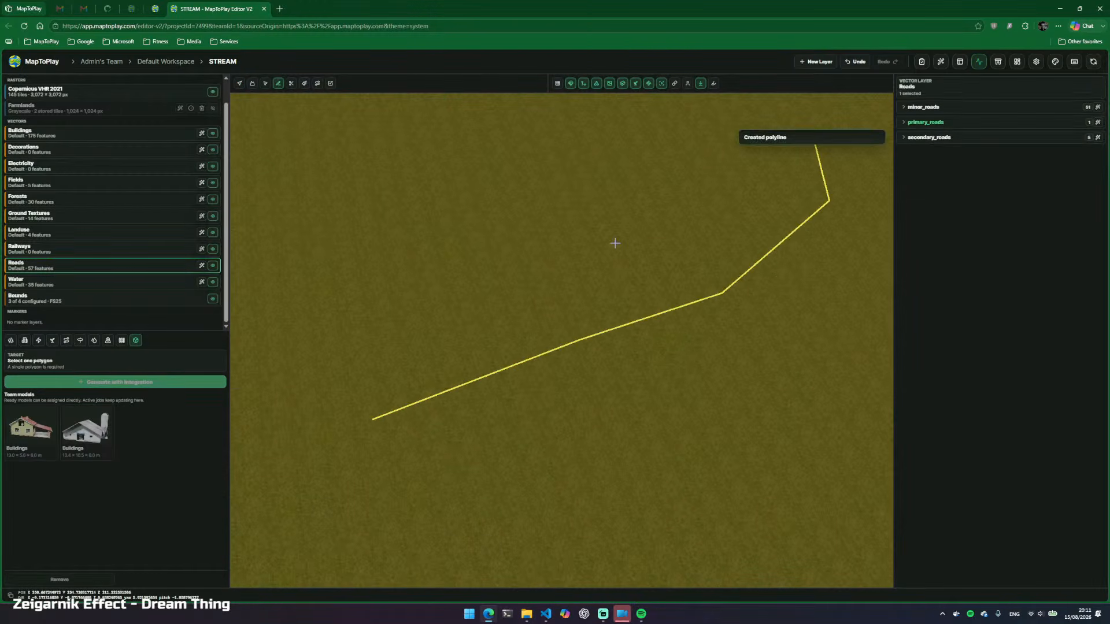
Examine the corners and course of the newly drawn primary road from several viewpoints
key(d)
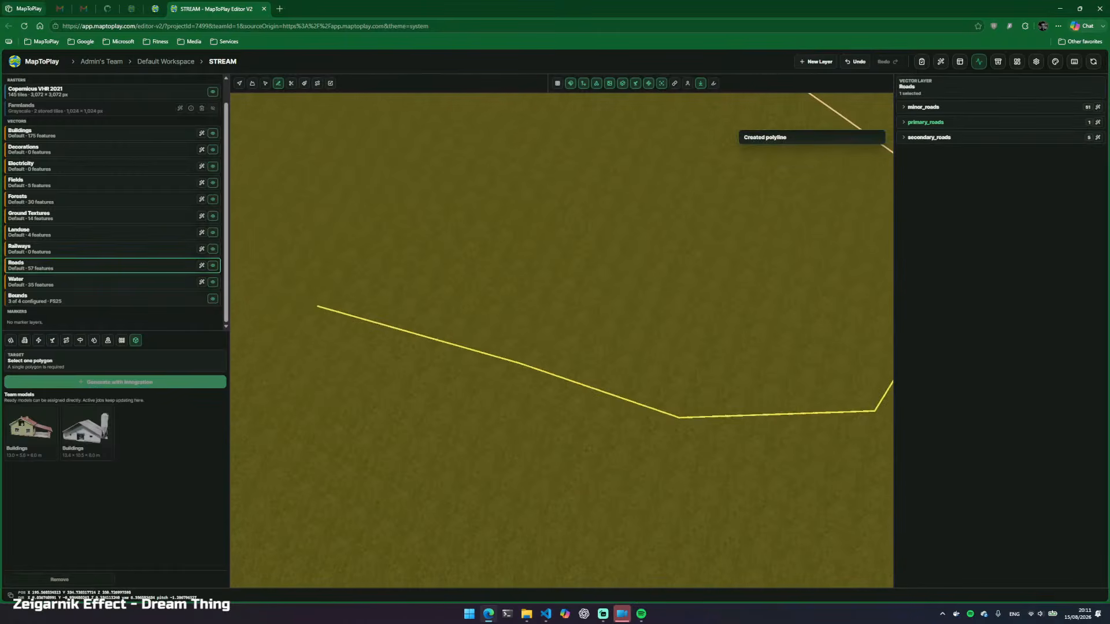
key(s)
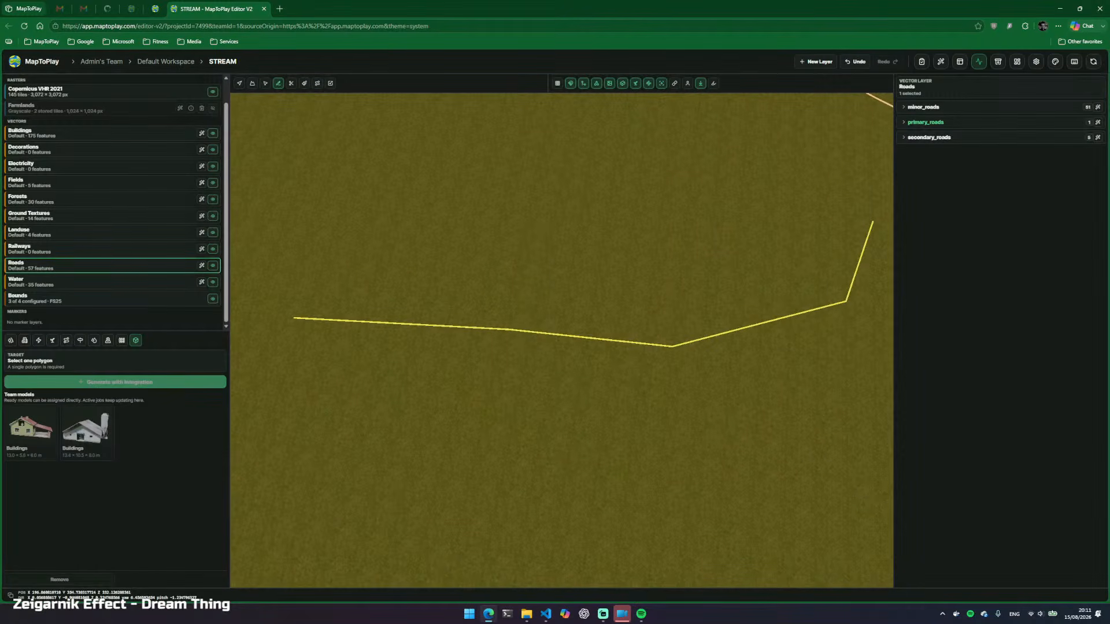
key(w)
key(q)
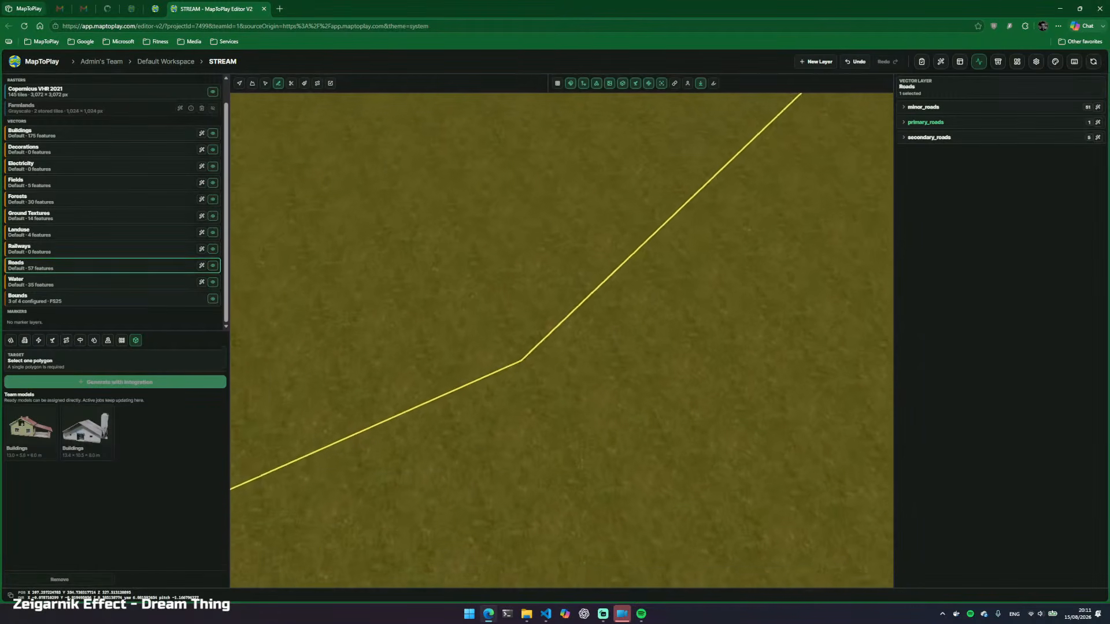
key(w)
key(d)
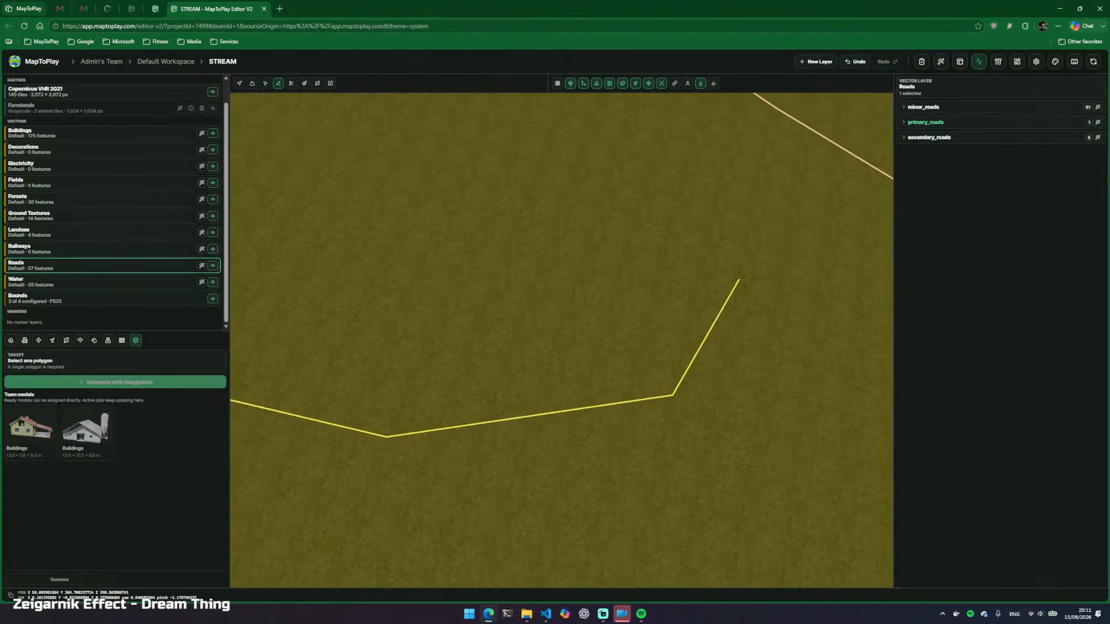
key(a)
key(s)
key(a)
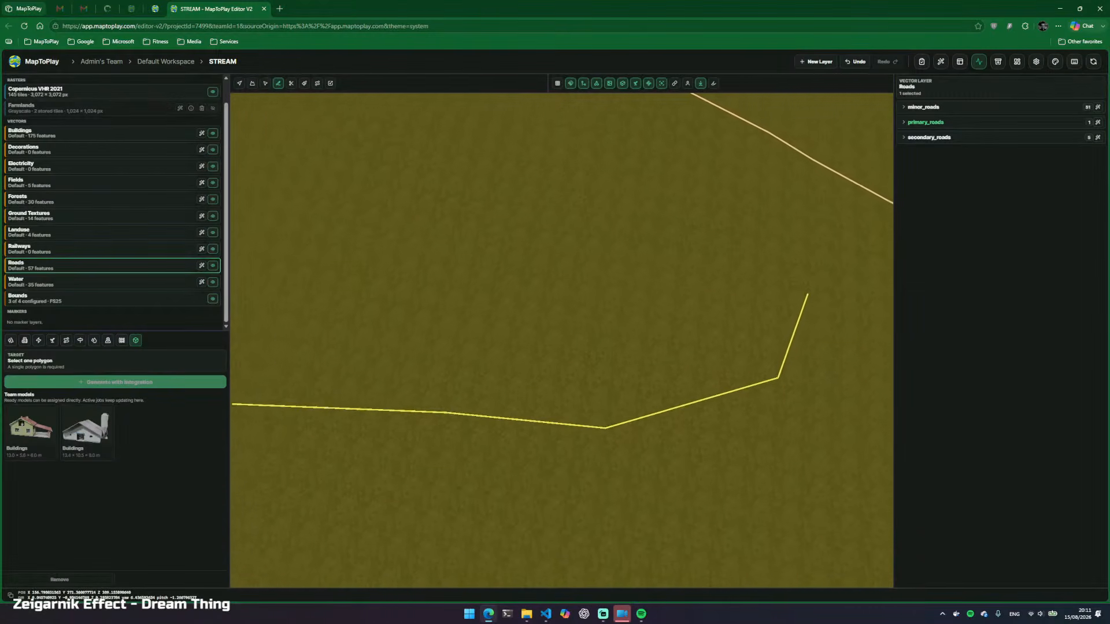
key(s)
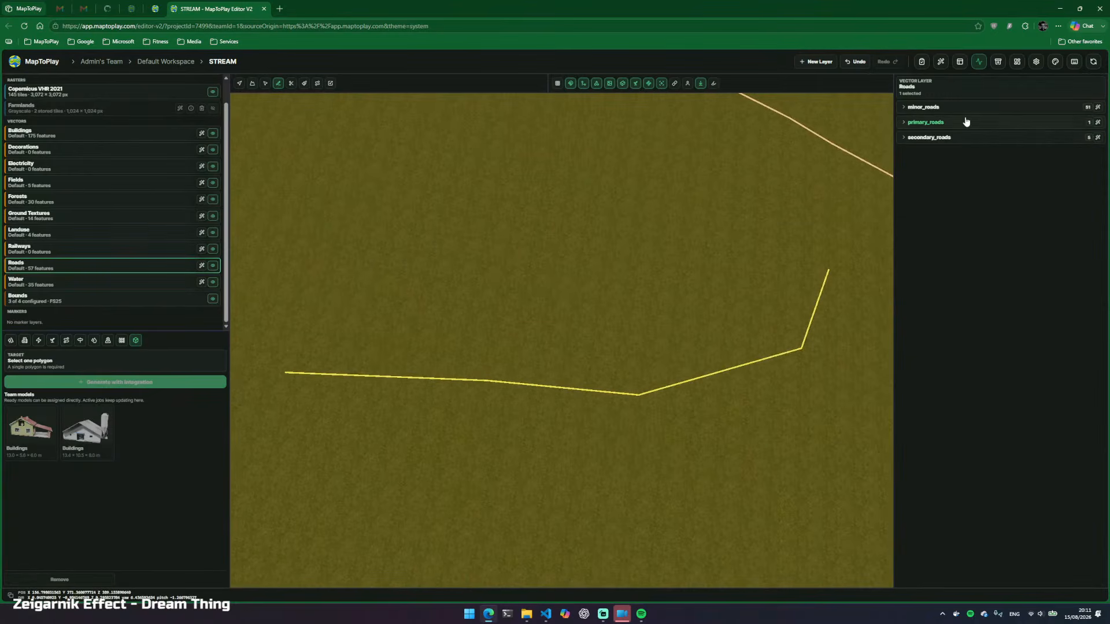
Apply the Refine modifier to the new primary road with a 6 m corner window, quality 3 and normalized intersections
click(903, 122)
click(1094, 136)
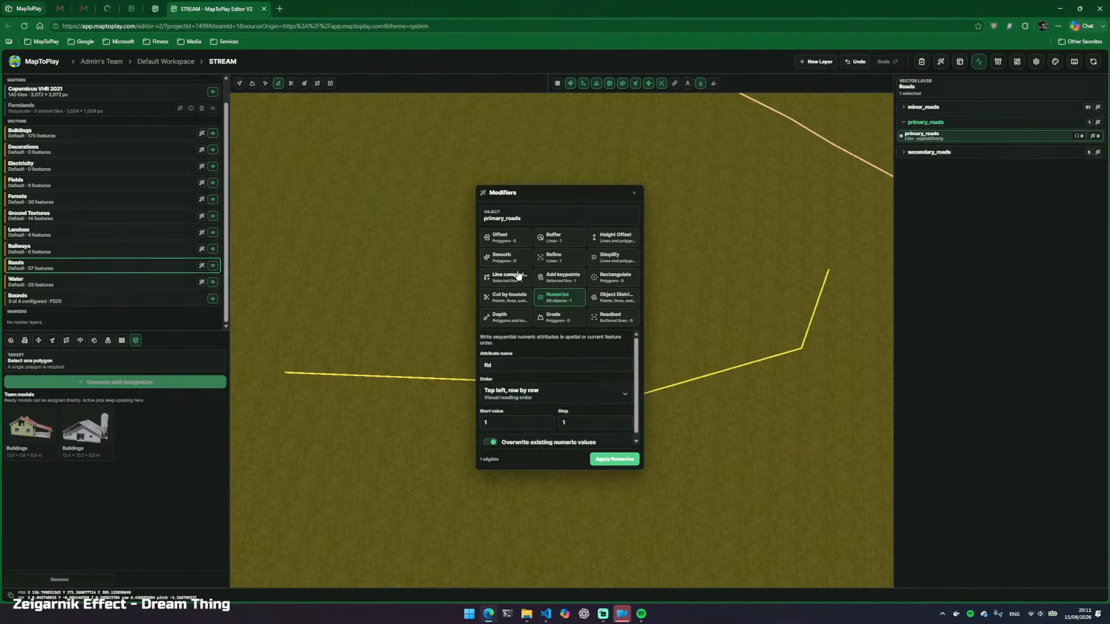
click(561, 259)
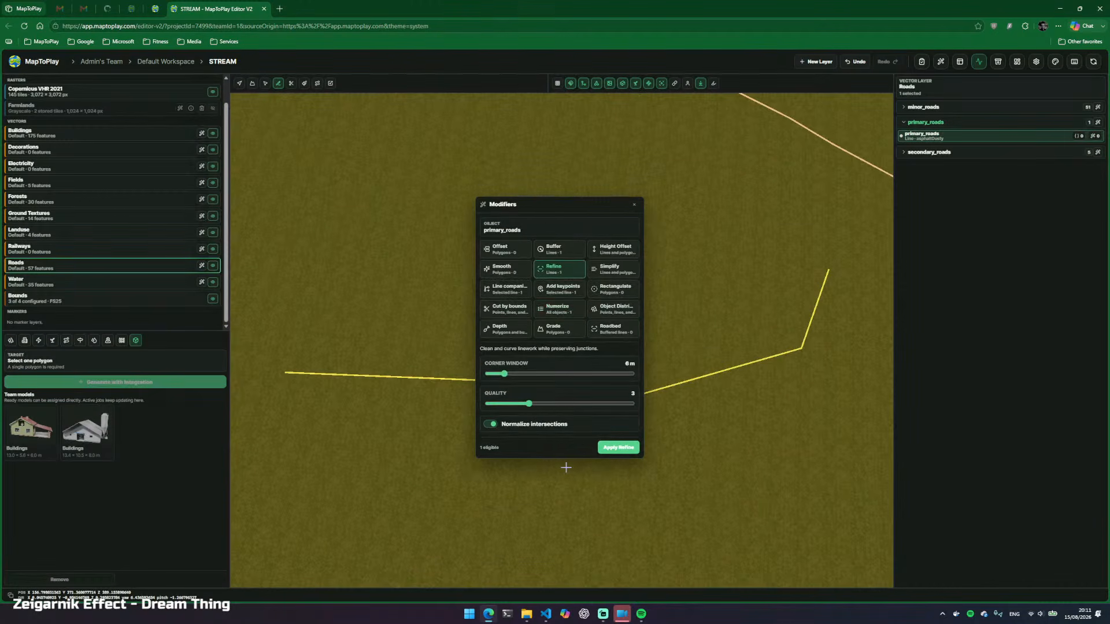
click(617, 449)
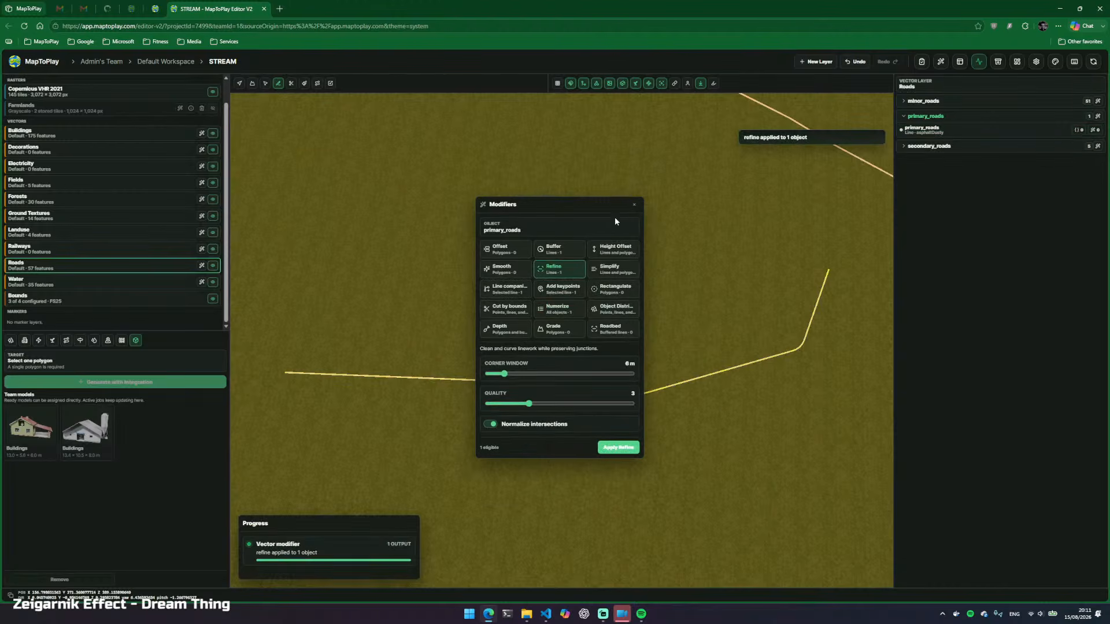
click(634, 205)
key(Escape)
Inspect the refined road's curves from several viewpoints and select the road to examine its vertices
key(w)
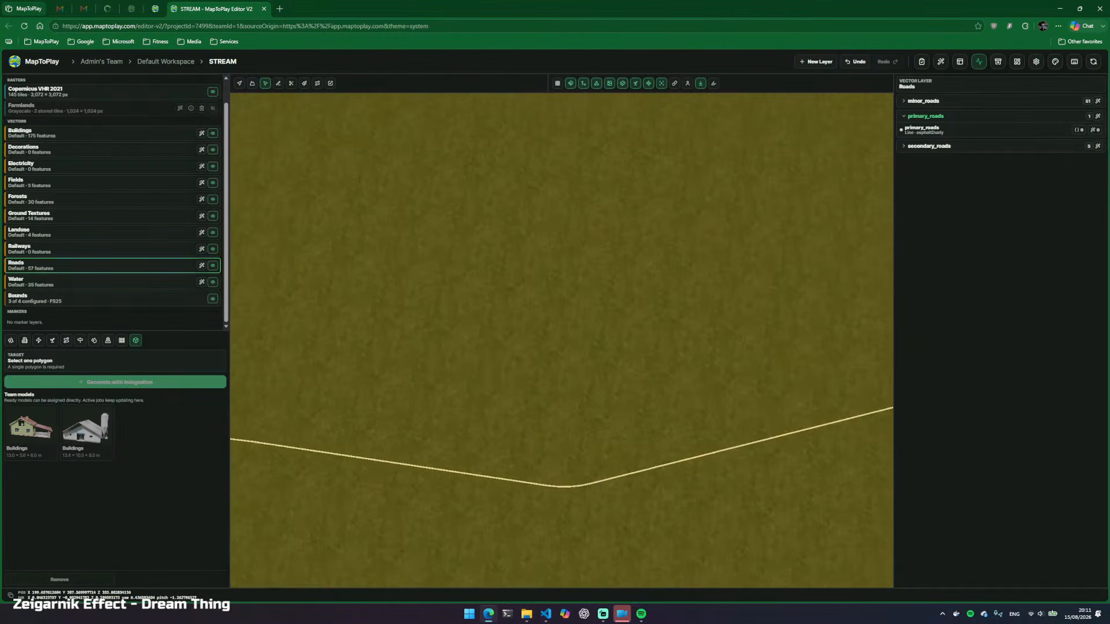
key(w)
key(d)
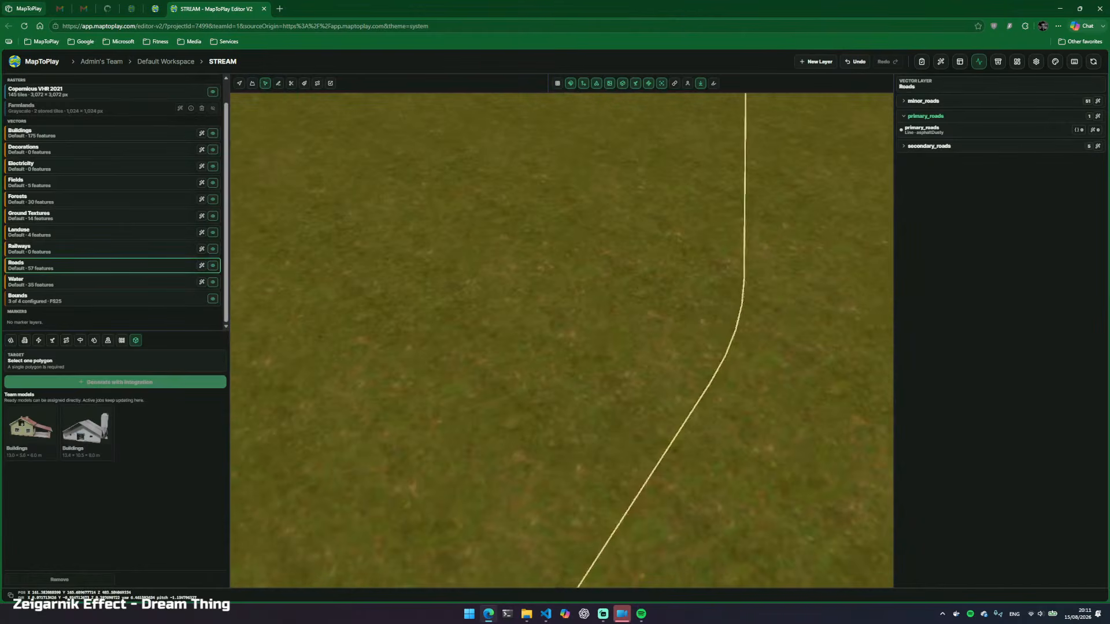
key(d)
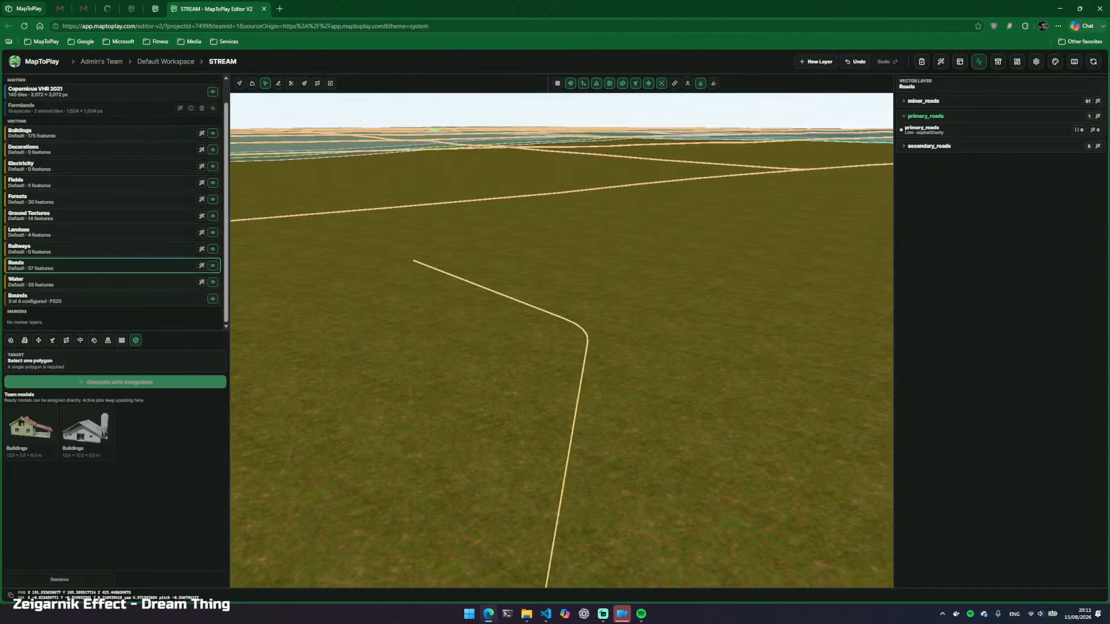
key(s)
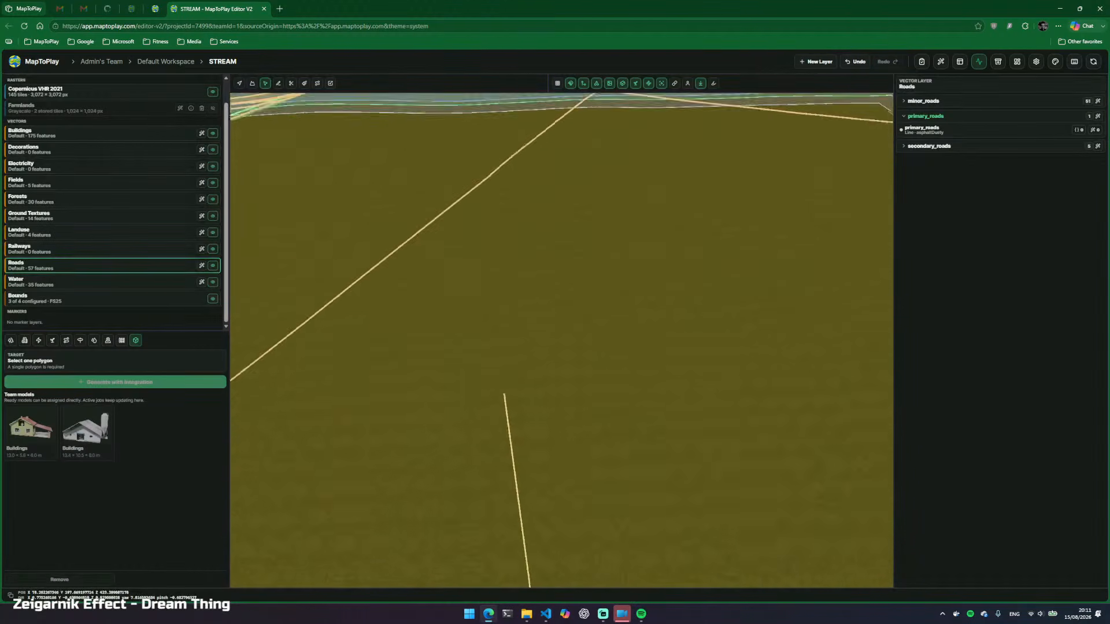
key(s)
key(a)
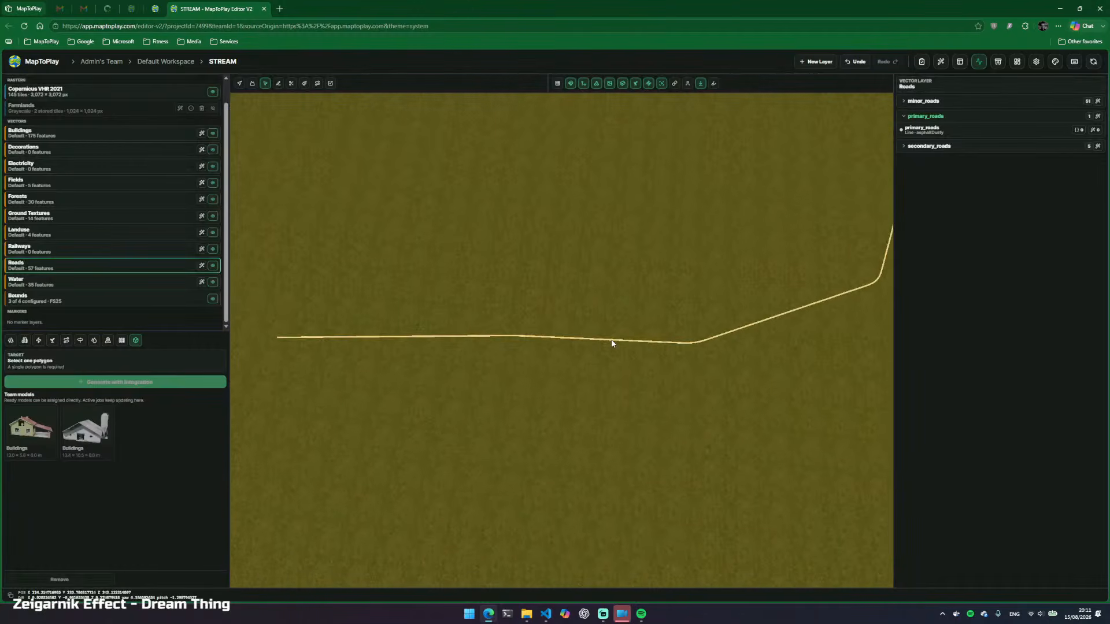
click(612, 341)
key(d)
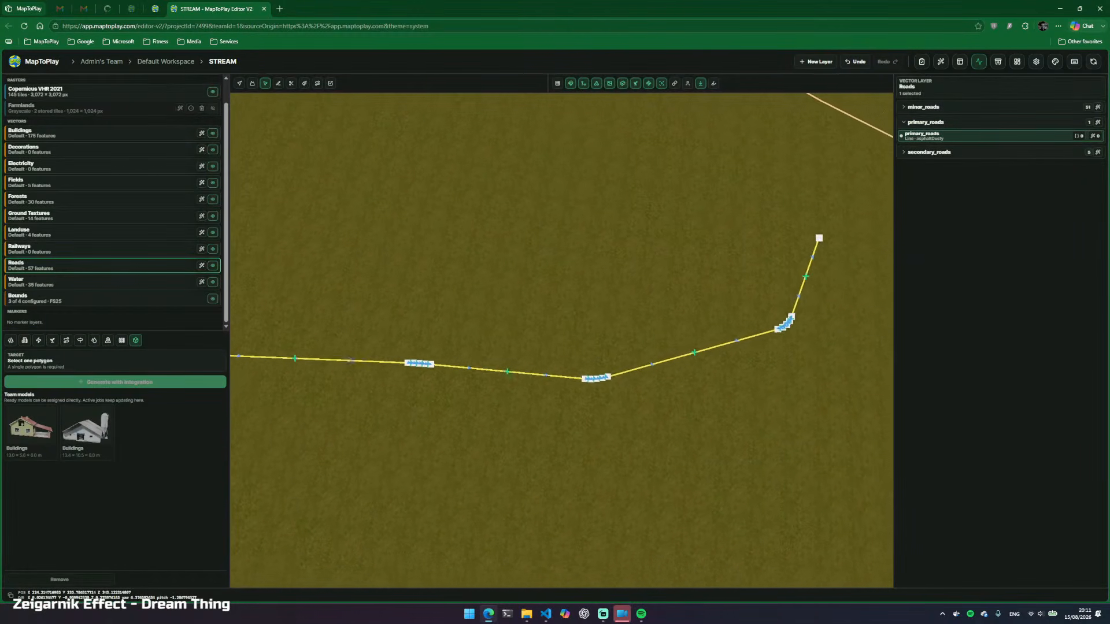
key(d)
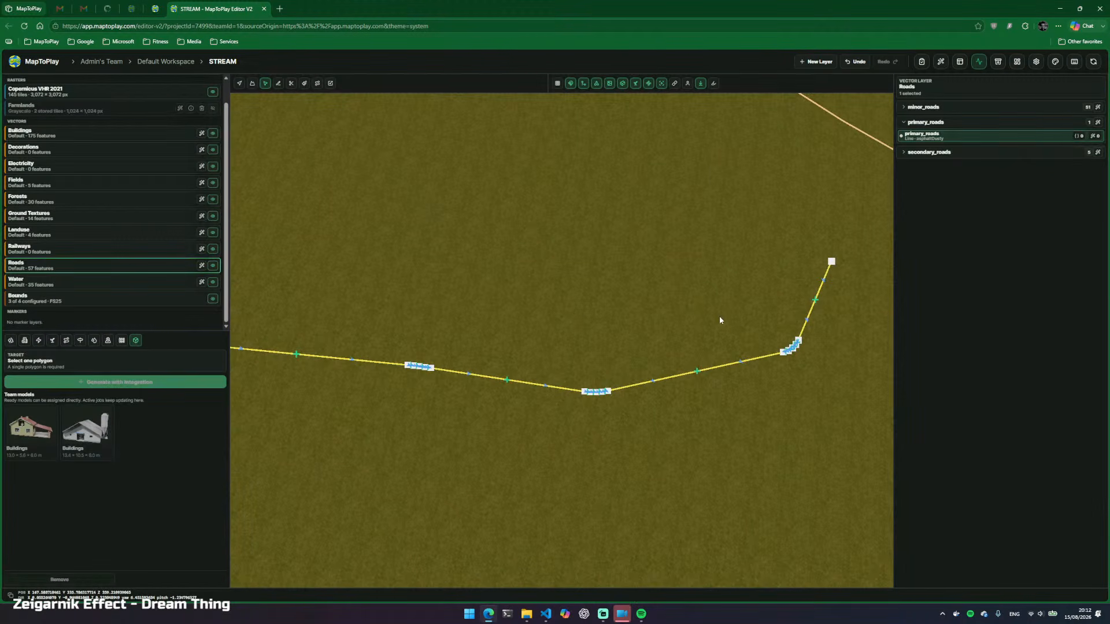
Apply the Buffer modifier with a 5 m radius to the new primary road
click(1097, 137)
click(553, 272)
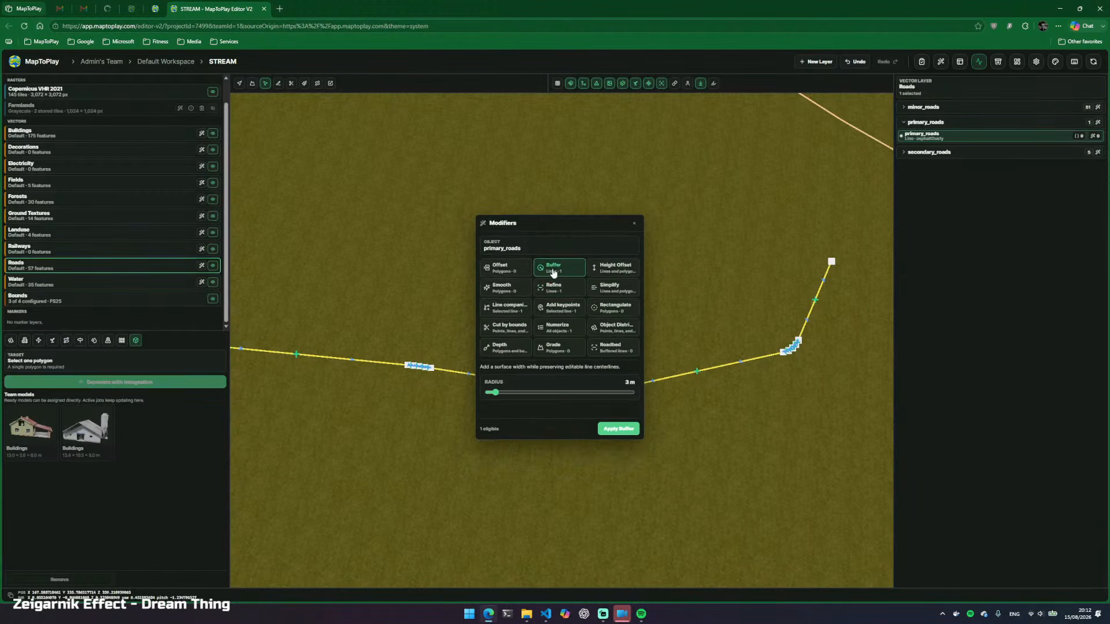
drag(501, 394, 503, 395)
double_click(628, 383)
click(618, 429)
click(635, 223)
Examine the buffered primary road's width, bends and ends from several viewpoints
scroll(652, 241, up, 3)
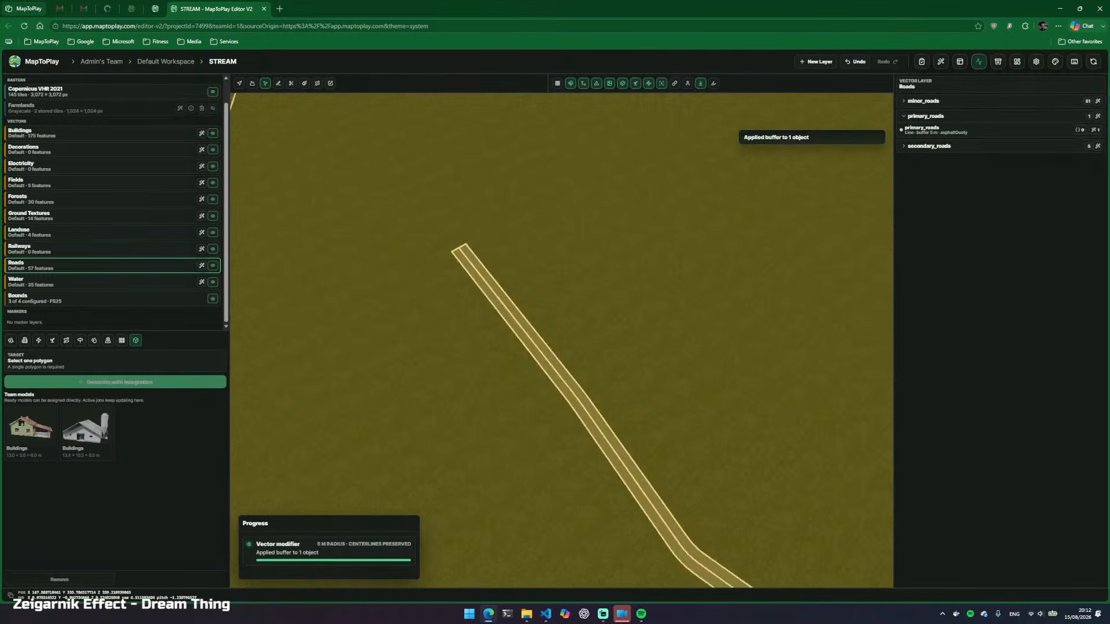
key(w)
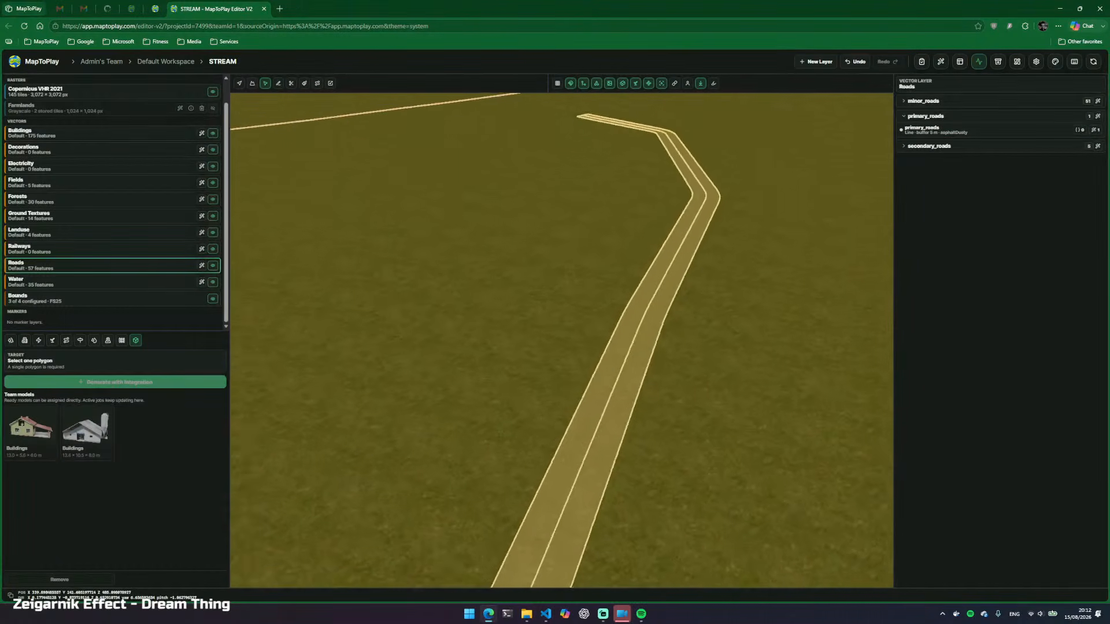
key(s)
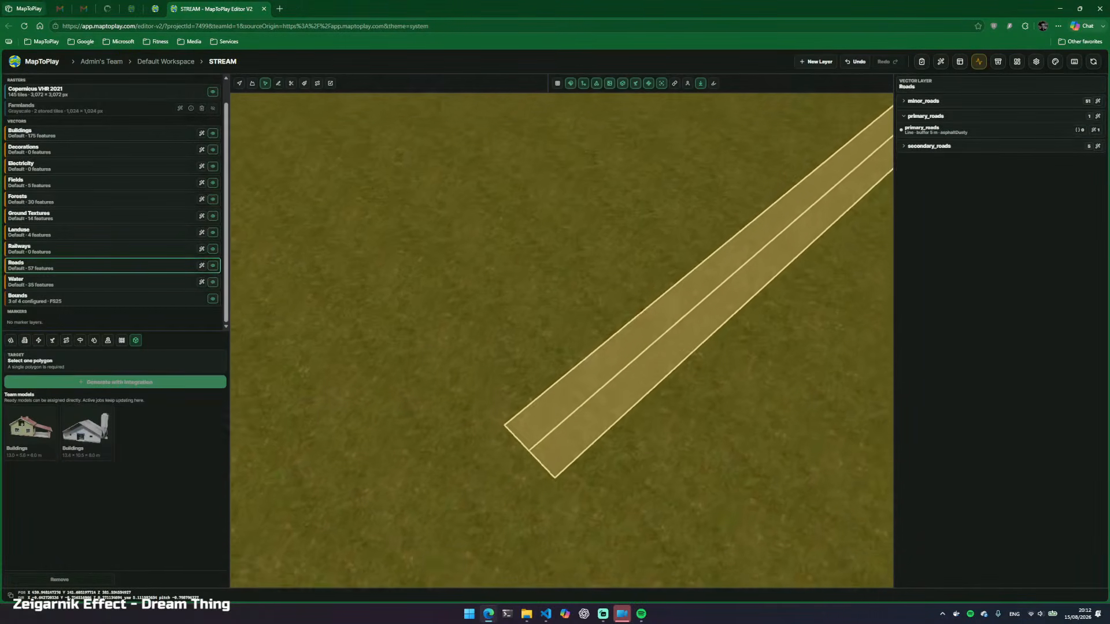
key(d)
key(a)
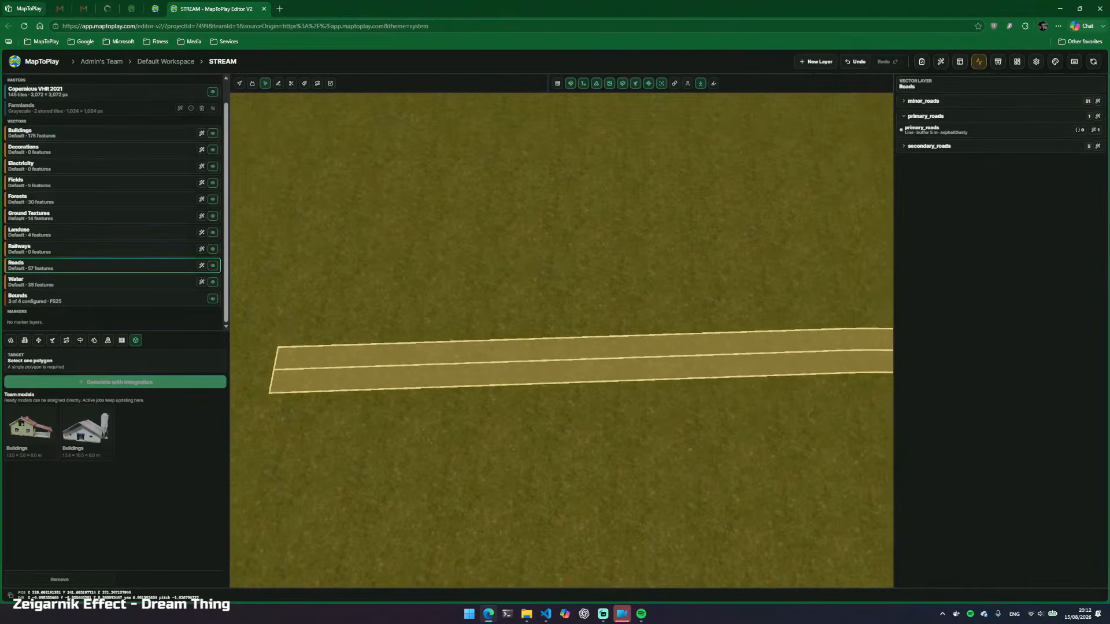
key(e)
key(d)
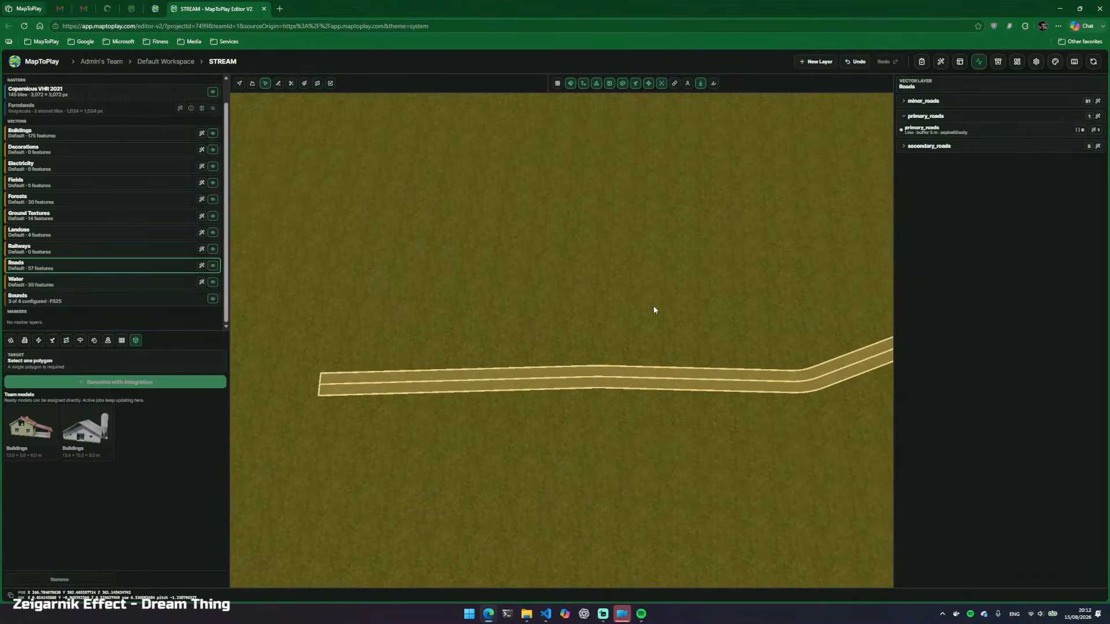
Open the Road Constructor for the buffered primary road using the Default collection and right-side traffic
click(481, 382)
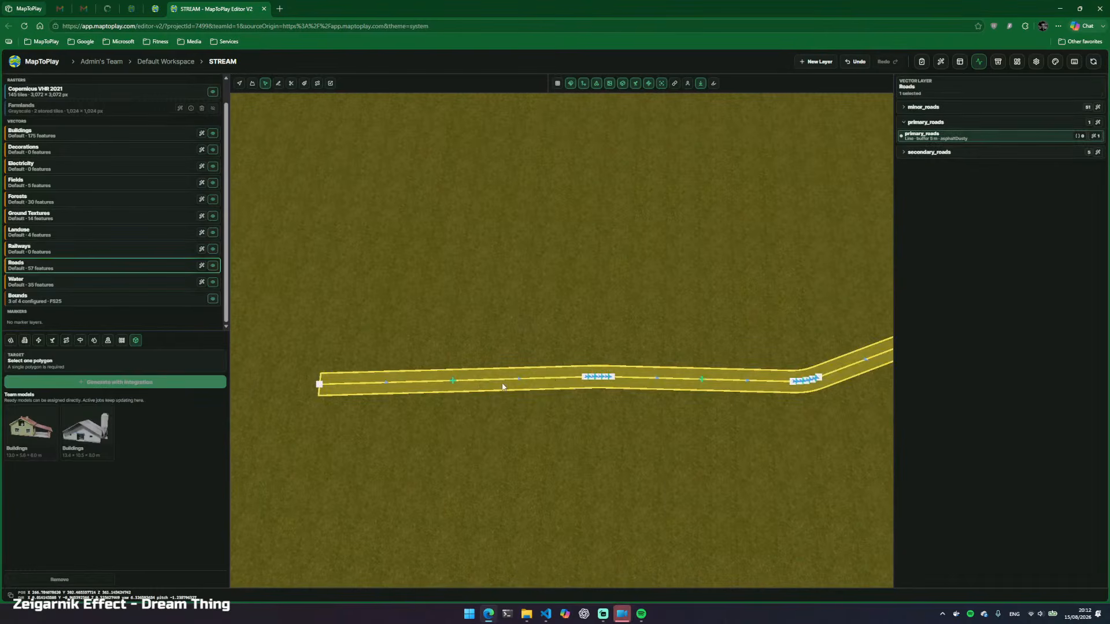
click(67, 341)
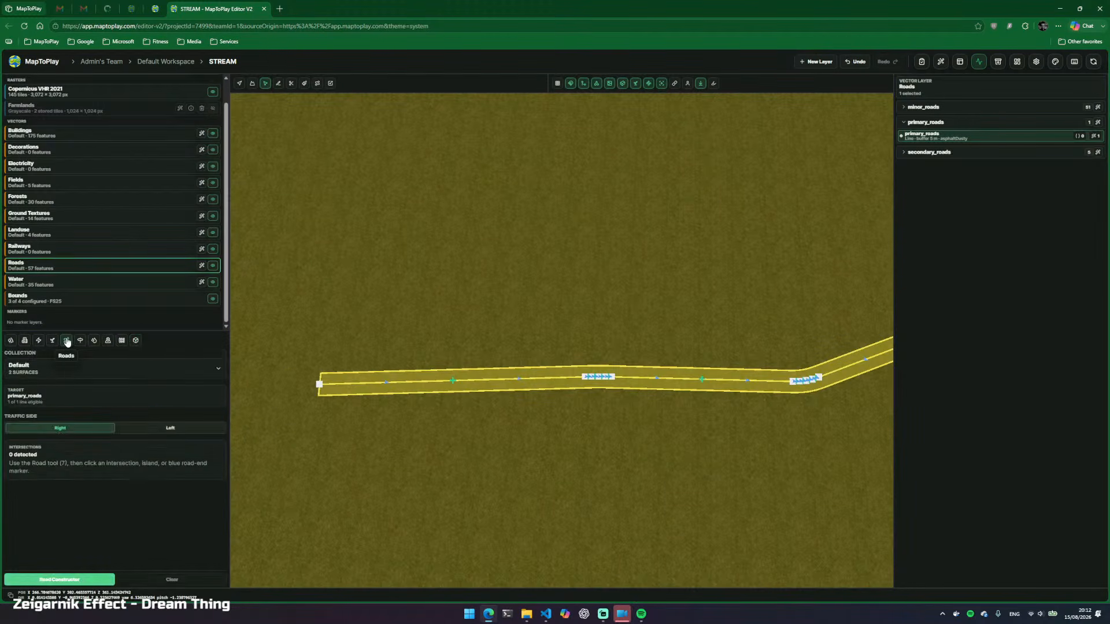
click(93, 368)
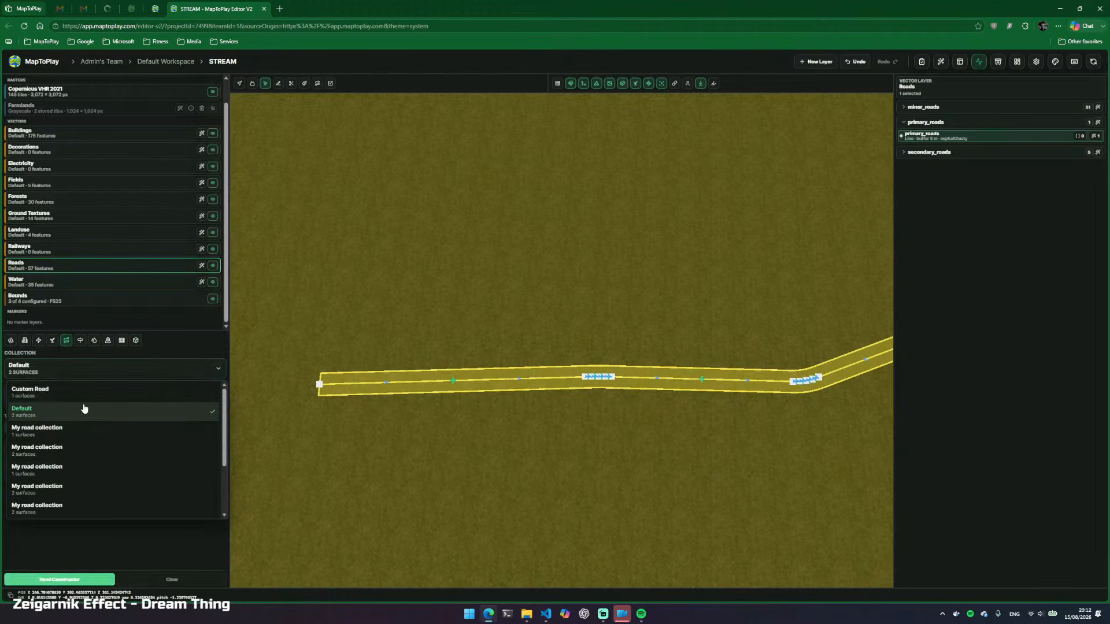
scroll(99, 446, down, 2)
click(67, 370)
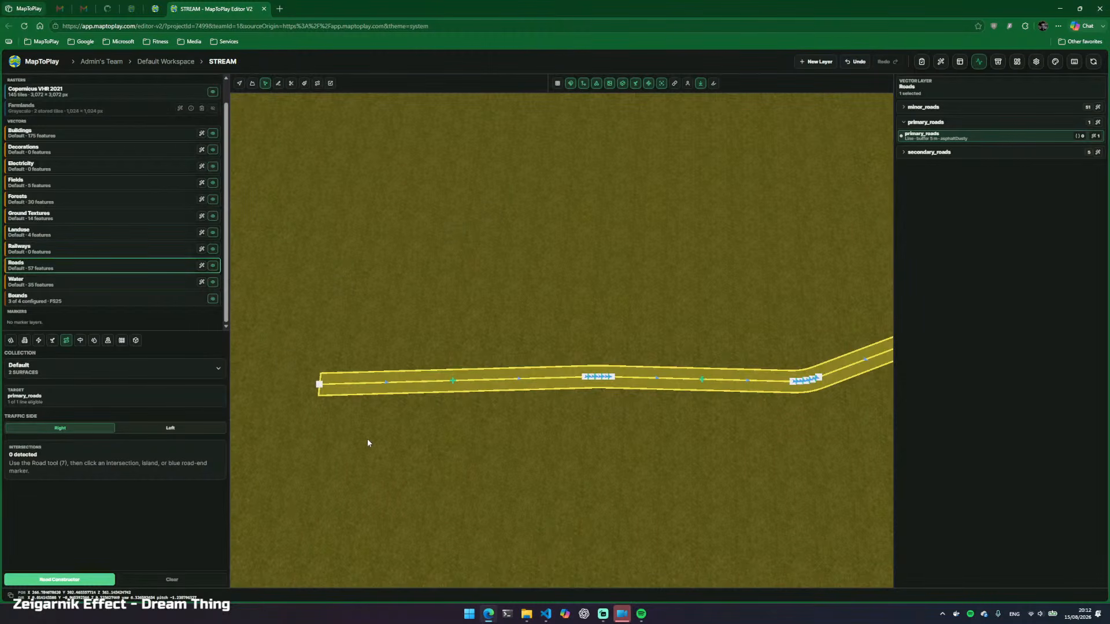
key(d)
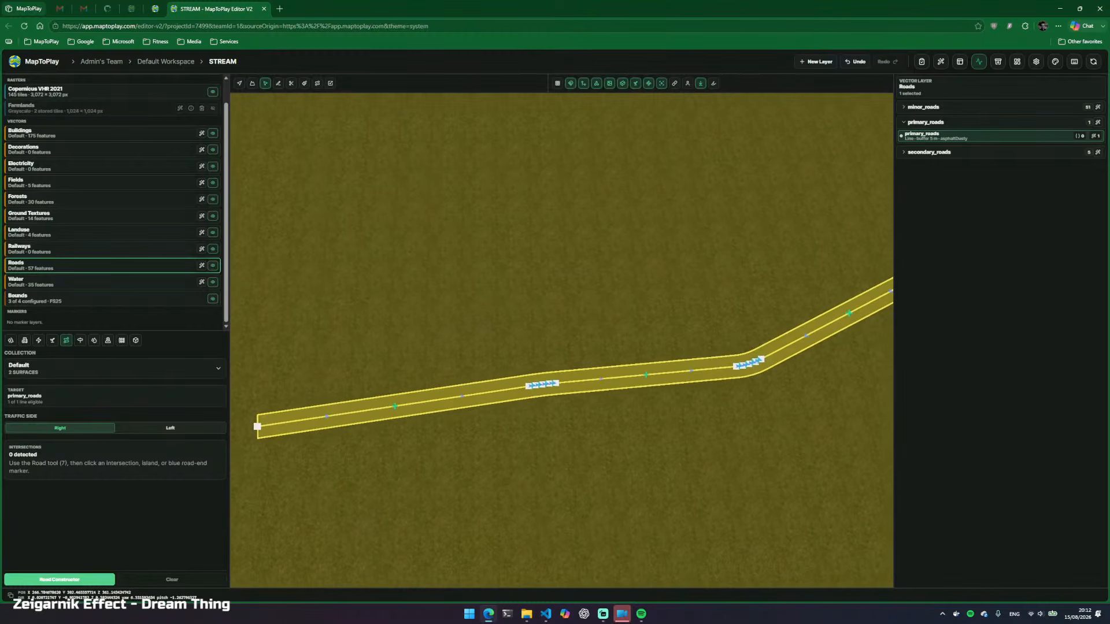
key(a)
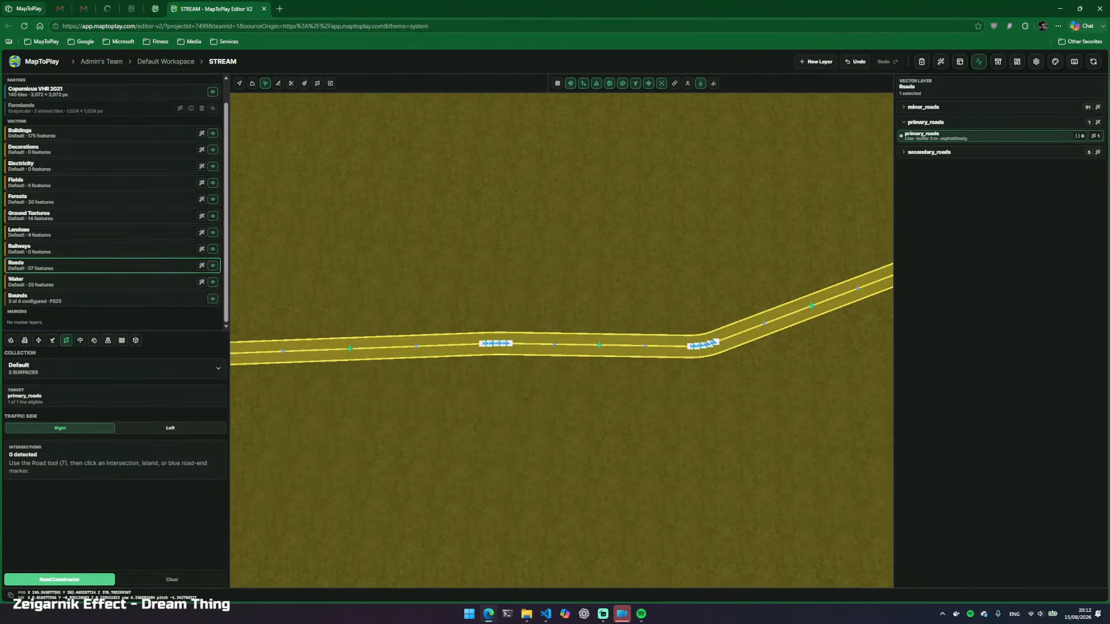
click(60, 580)
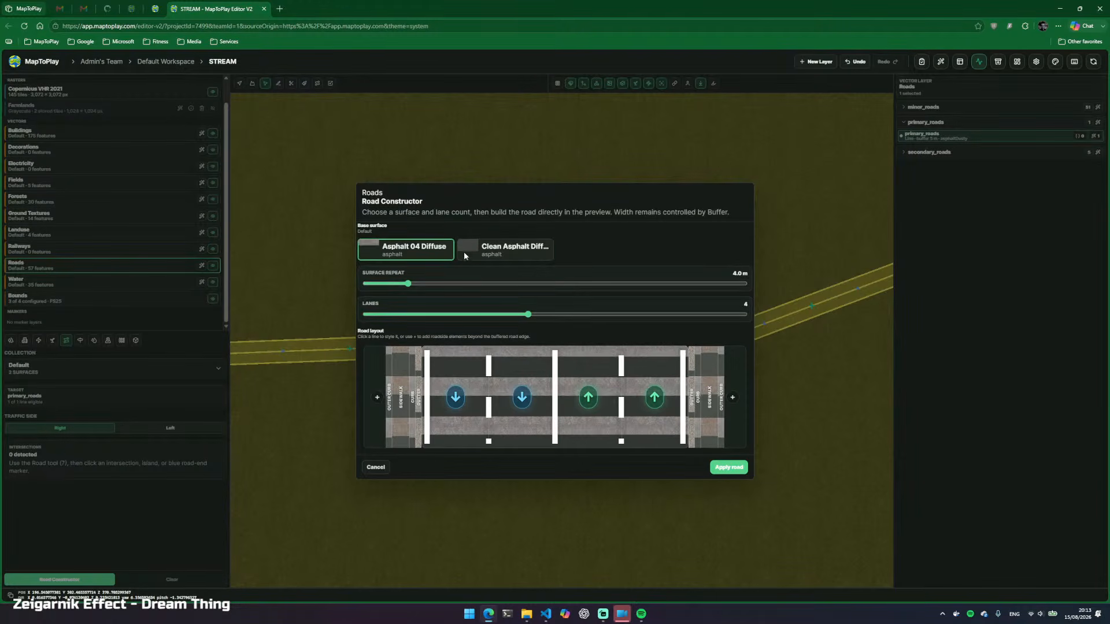
Browse the road collections on the MapToPlay site, examining the assets of the Default and a public My road collection
click(156, 9)
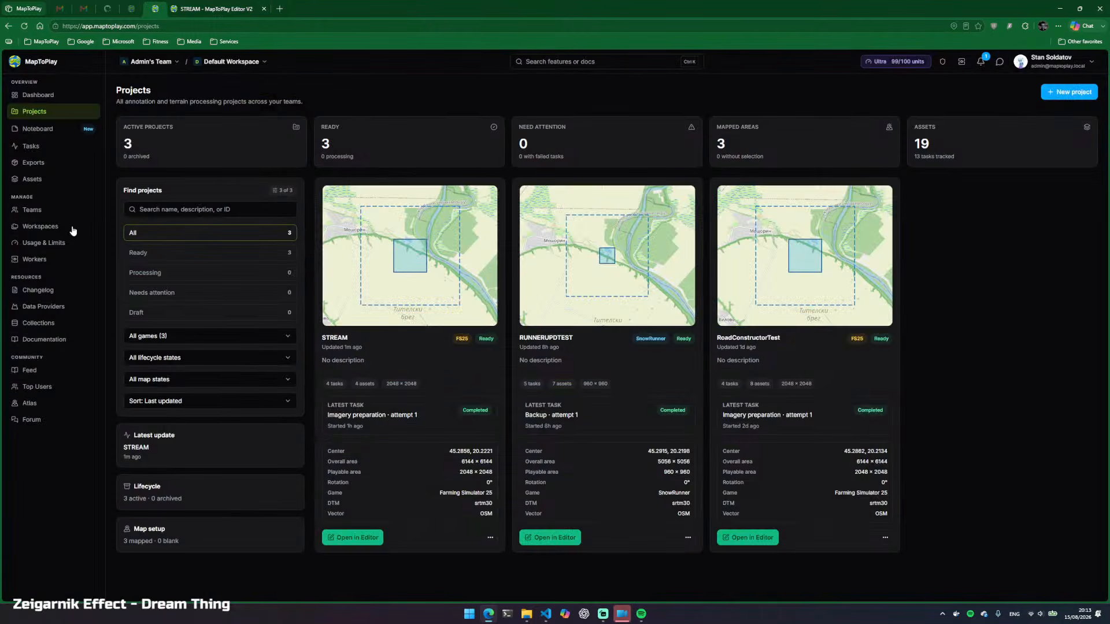
click(46, 323)
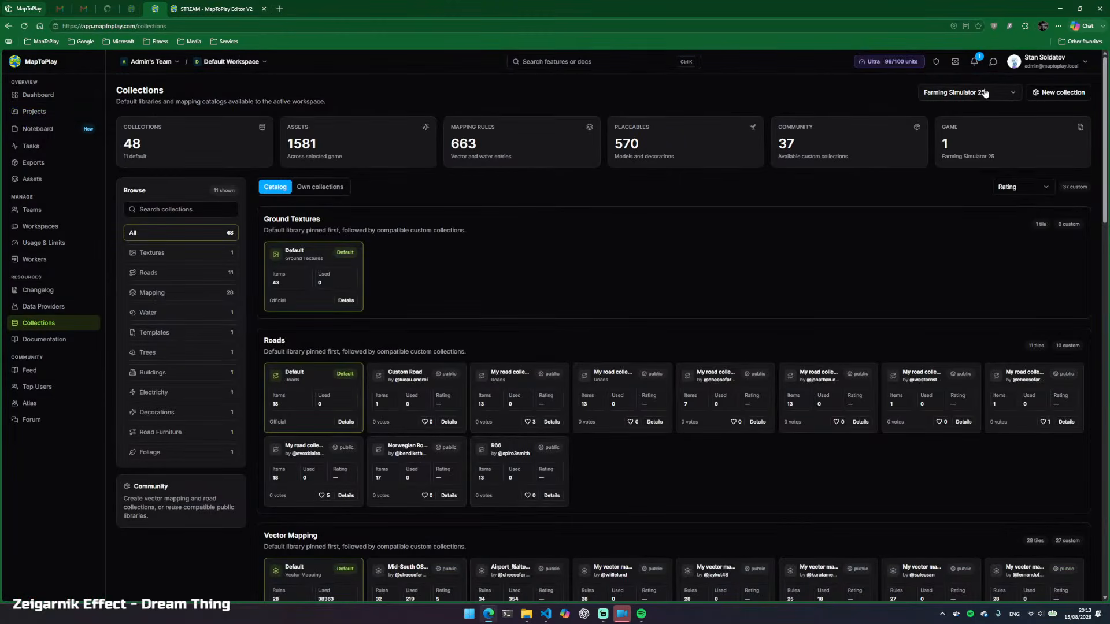
click(345, 422)
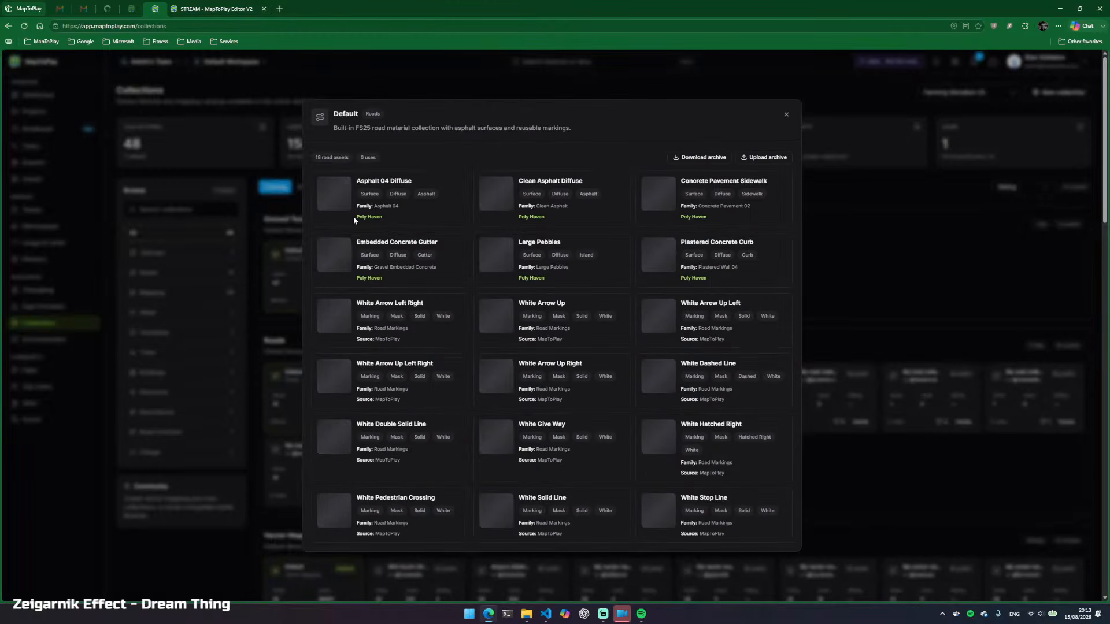
click(787, 117)
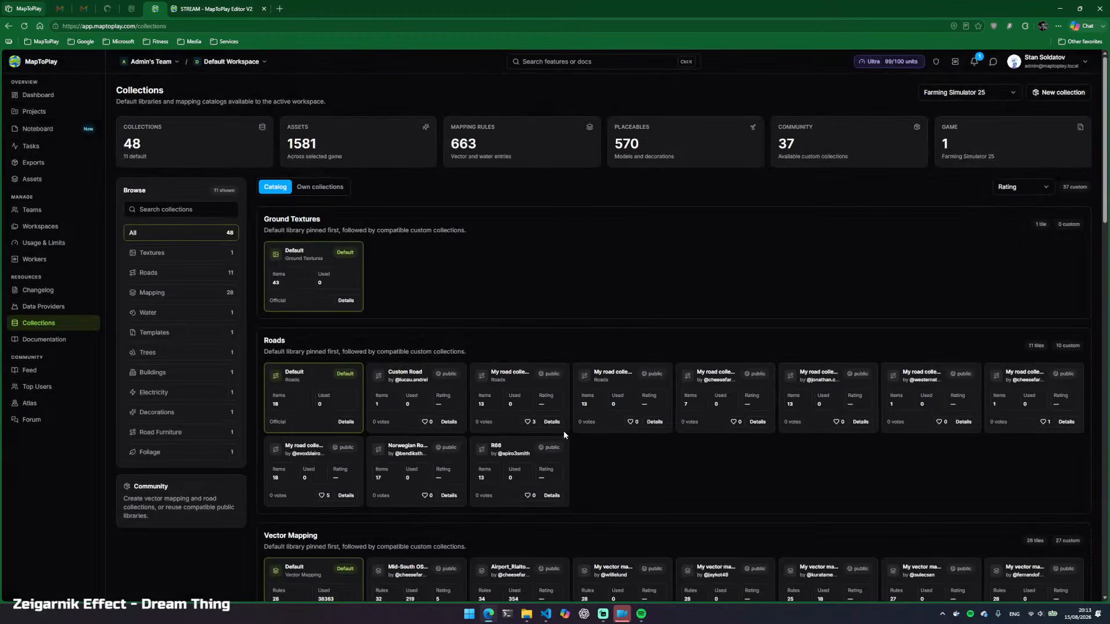
click(528, 422)
click(551, 422)
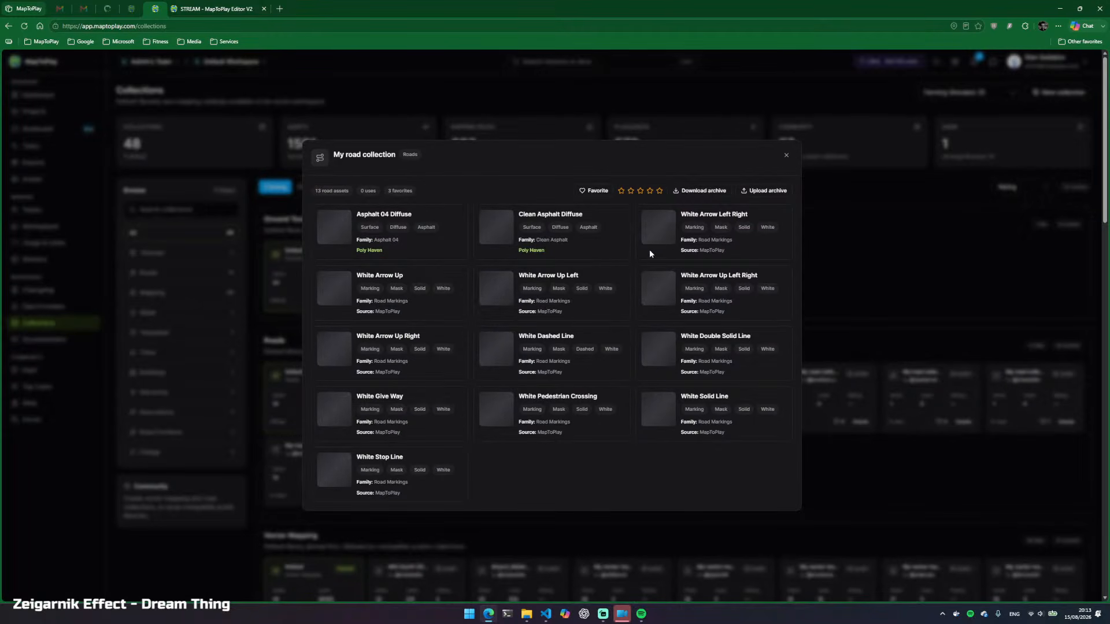
click(784, 156)
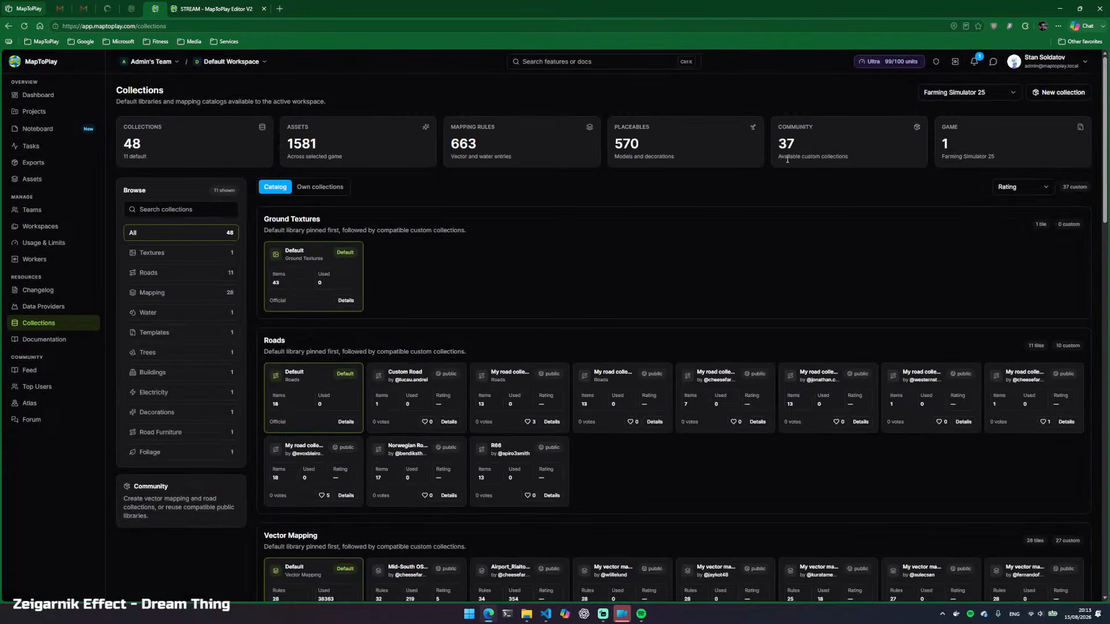
Back in the editor's Road Constructor, set the road to 2 lanes running in opposite directions
click(222, 7)
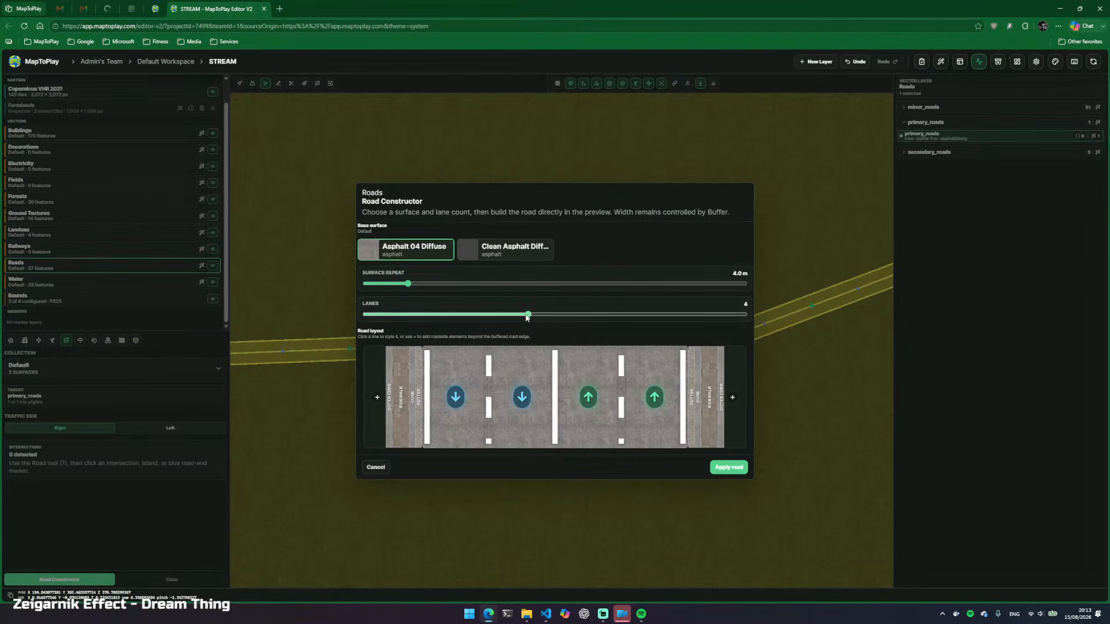
drag(527, 317, 436, 315)
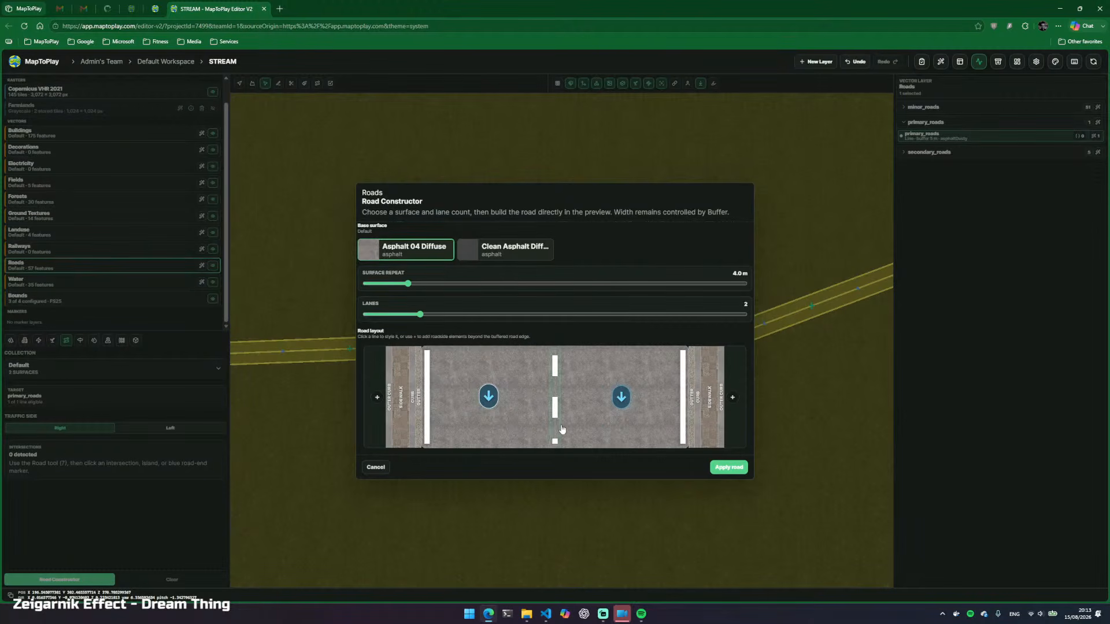
click(625, 402)
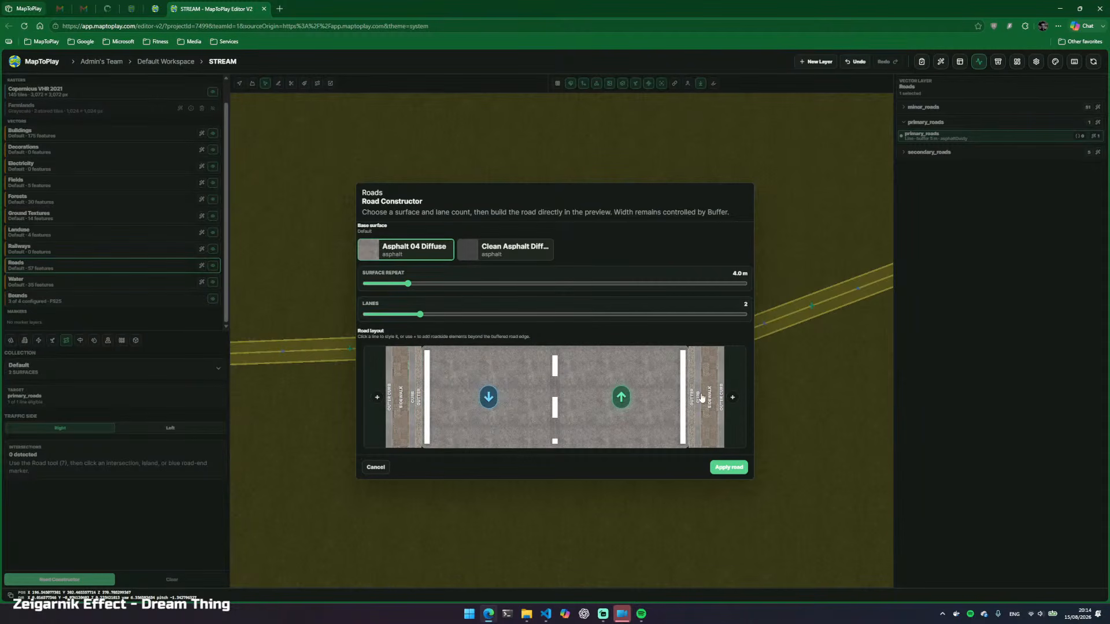
Check the left gutter's and left sidewalk's texture options and apply the two-lane Asphalt 04 Diffuse road
click(420, 419)
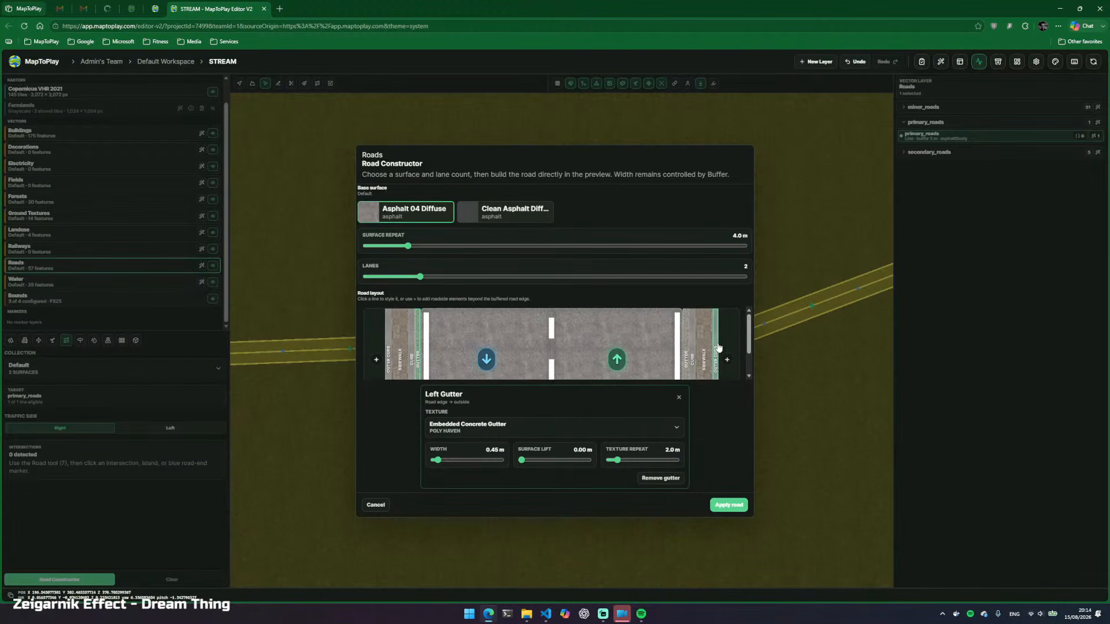
click(477, 435)
click(465, 452)
click(400, 357)
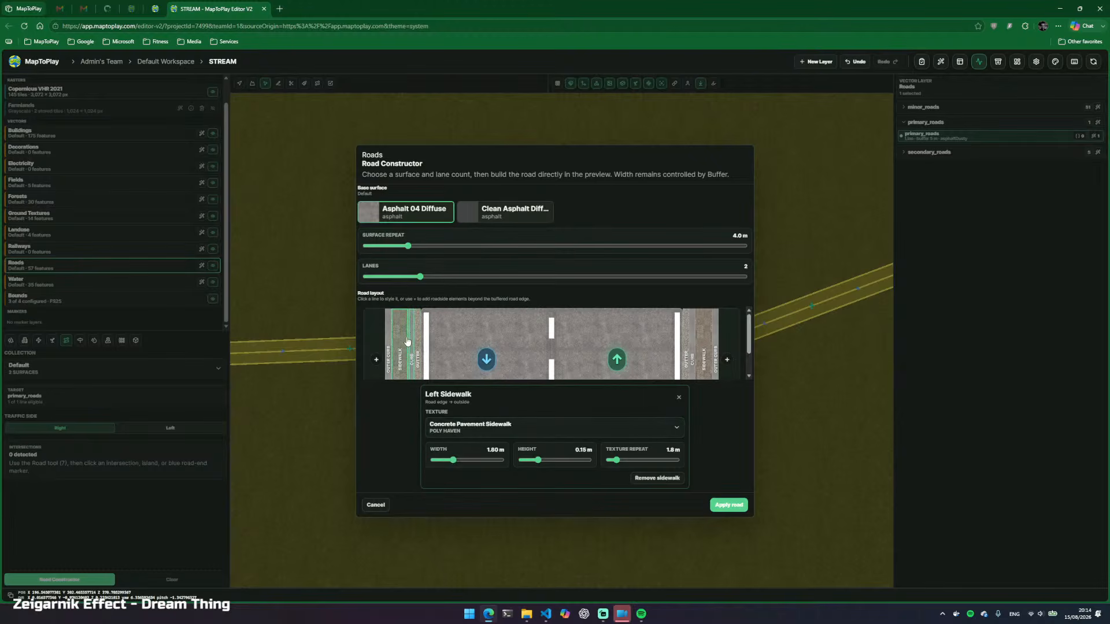
click(519, 433)
click(519, 432)
click(726, 506)
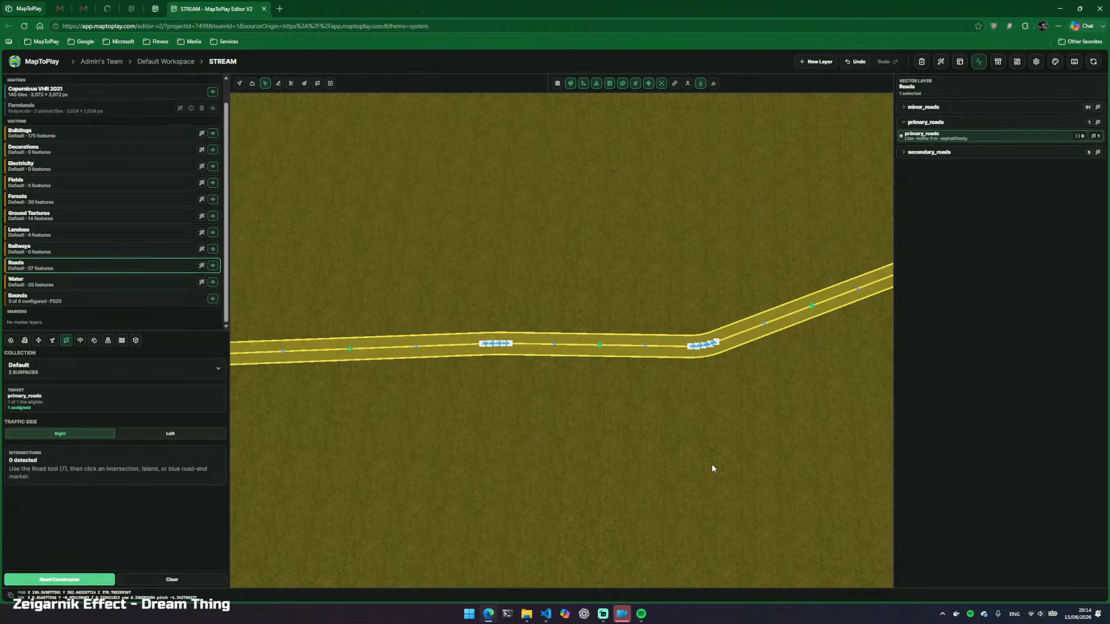
Deselect the primary road and examine its constructed surface, lane markings and sidewalks from above
key(w)
key(v)
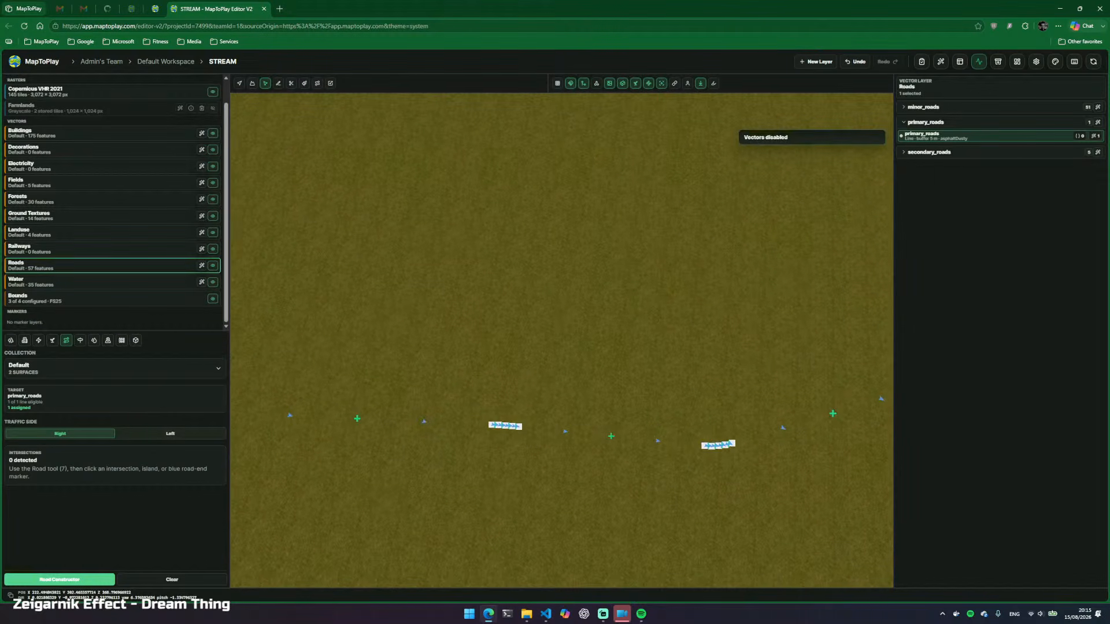
key(v)
key(w)
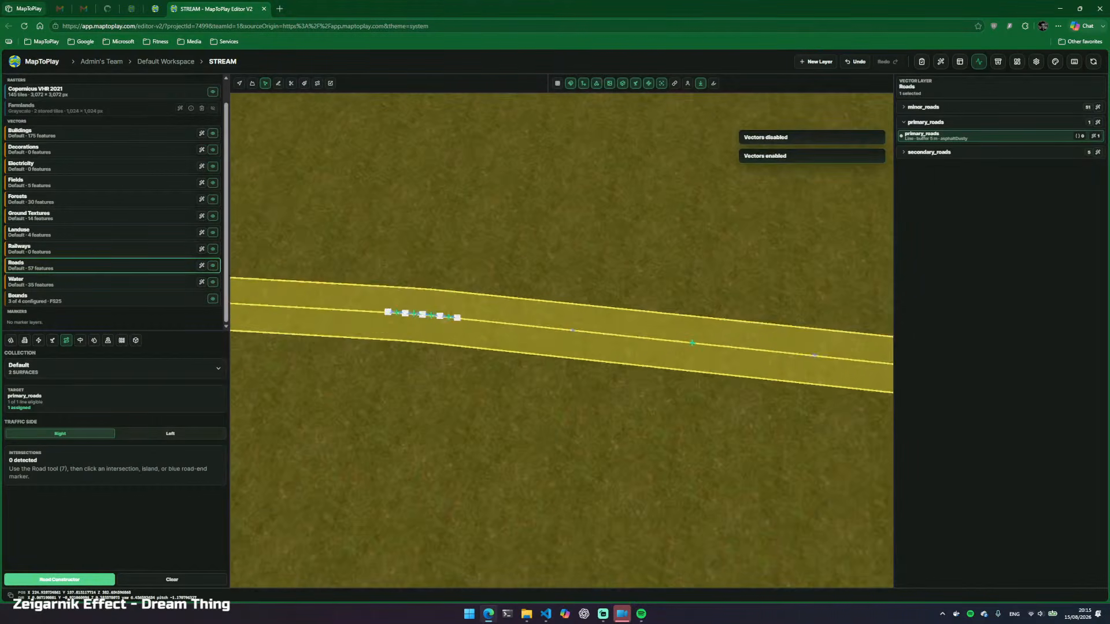
key(w)
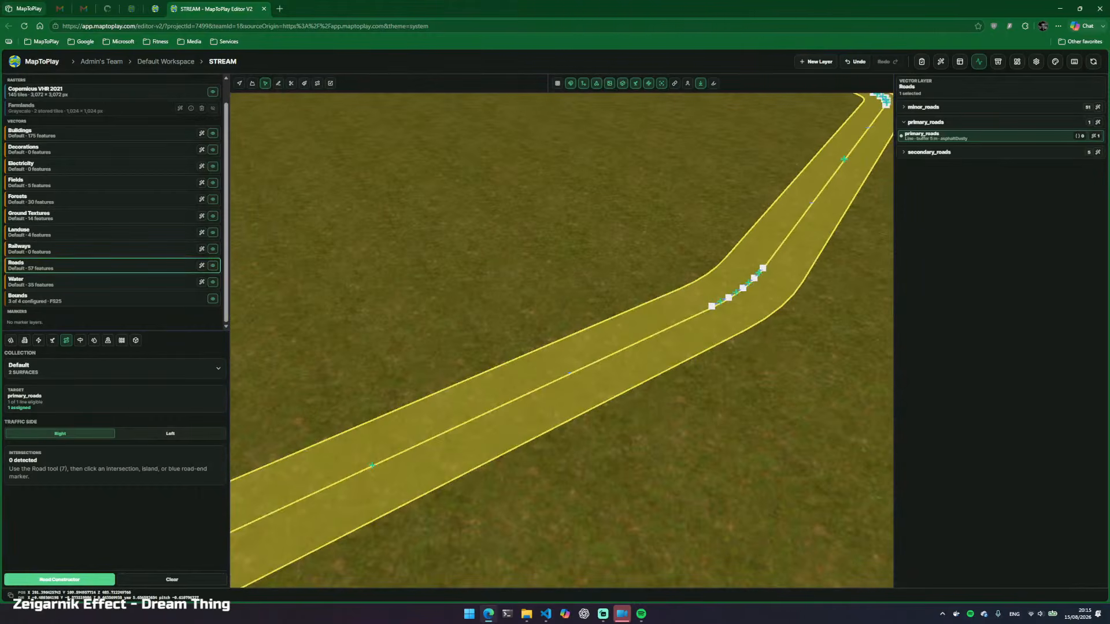
click(569, 283)
key(d)
key(w)
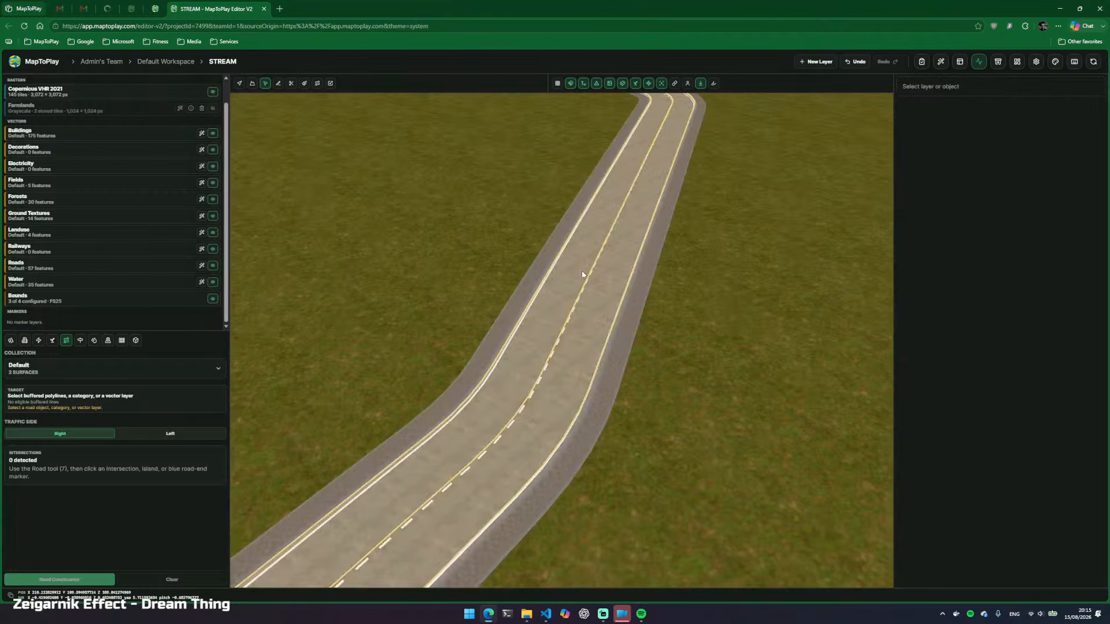
key(w)
drag(573, 280, 769, 246)
Hide the vector overlays and view the constructed road from ground level in walking mode
key(v)
key(w)
key(f)
drag(562, 340, 752, 317)
key(w)
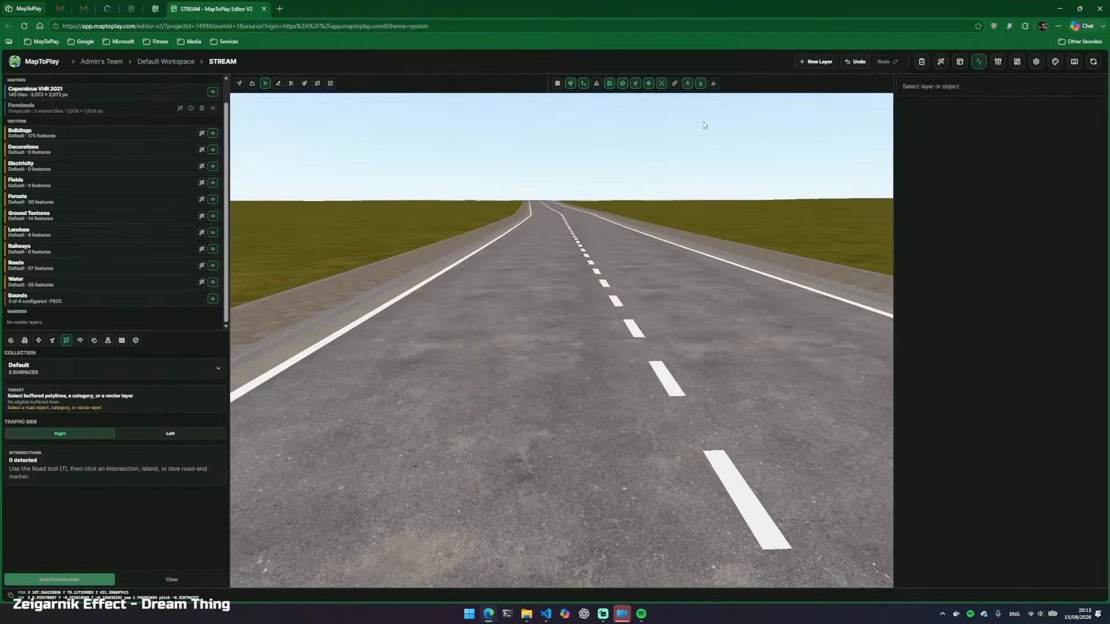
Examine the road's sidewalk, curb and gutter textures and profile up close from ground level
drag(625, 293, 740, 463)
key(w)
key(w)
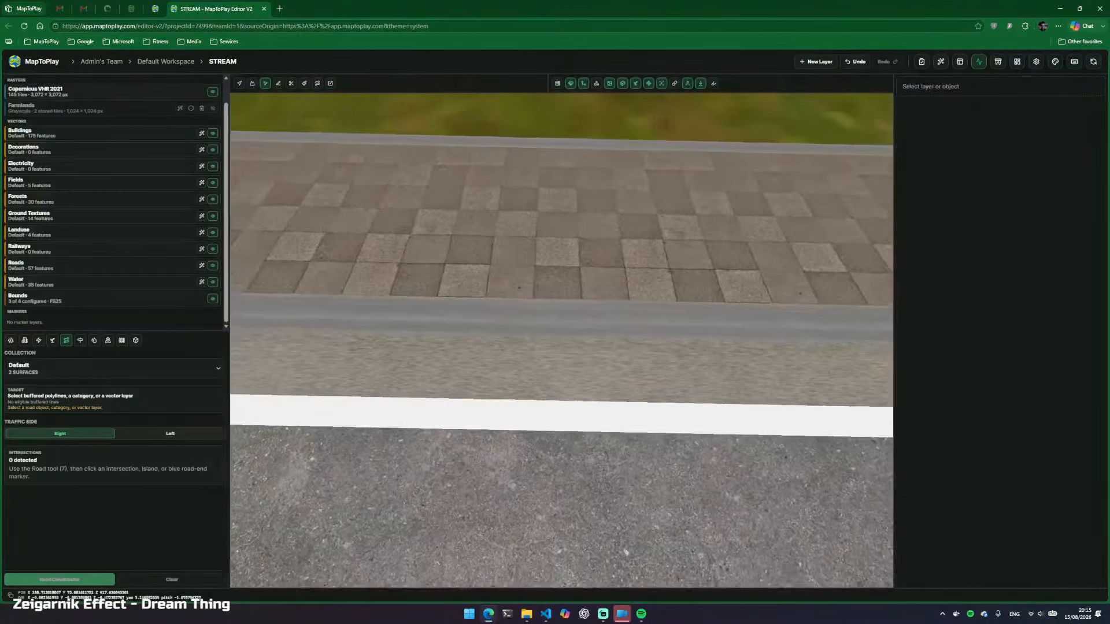
key(w)
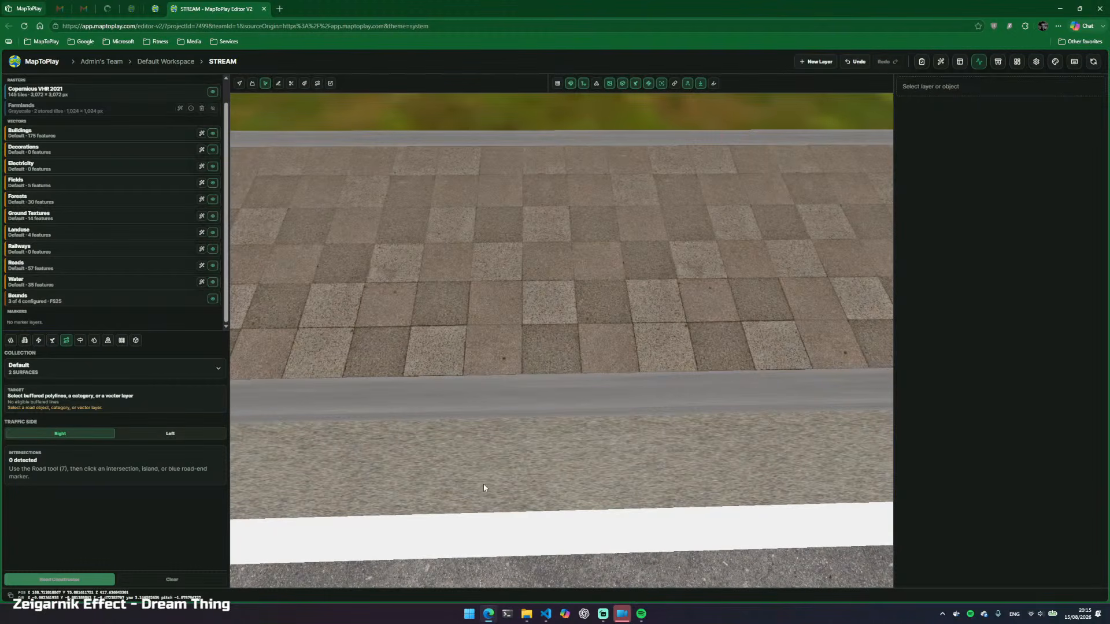
key(w)
drag(485, 489, 348, 377)
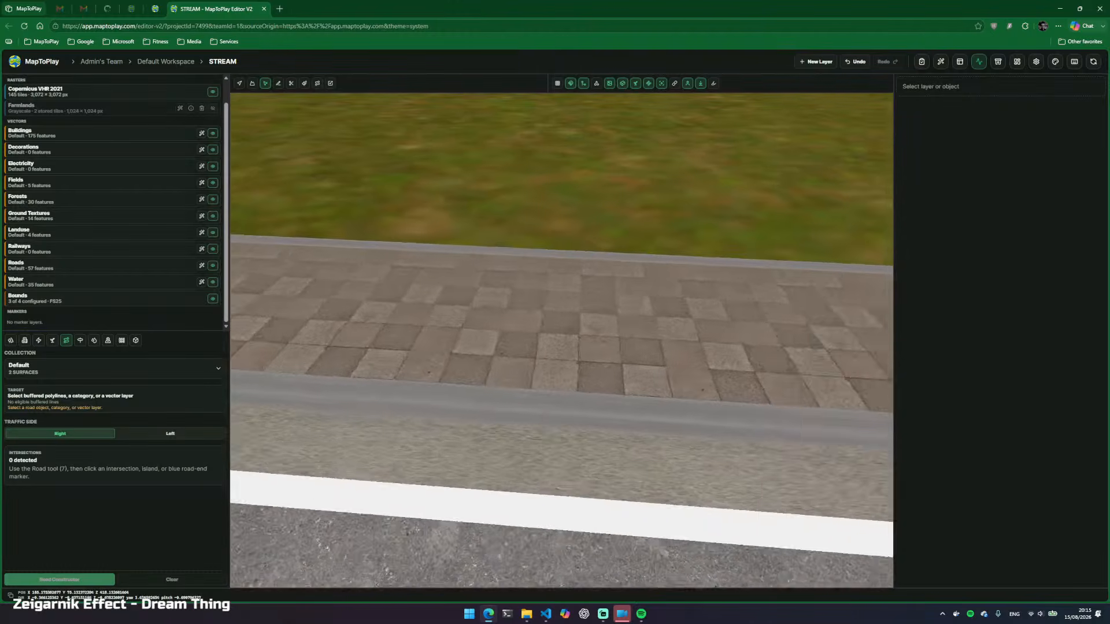
key(a)
key(d)
drag(674, 422, 586, 395)
key(w)
key(d)
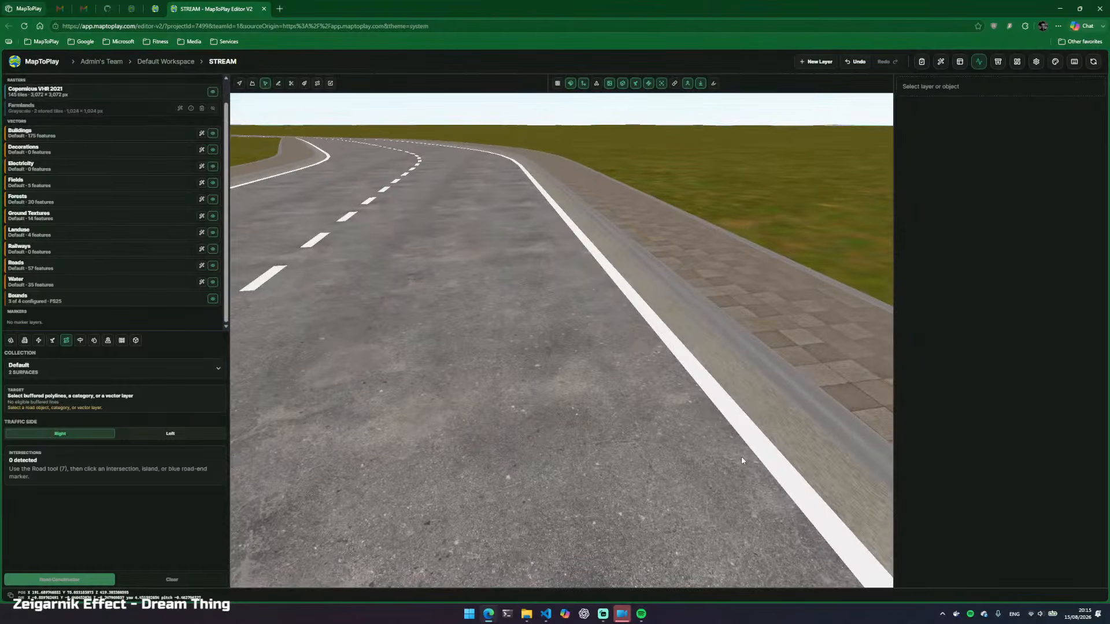
key(w)
drag(692, 349, 701, 467)
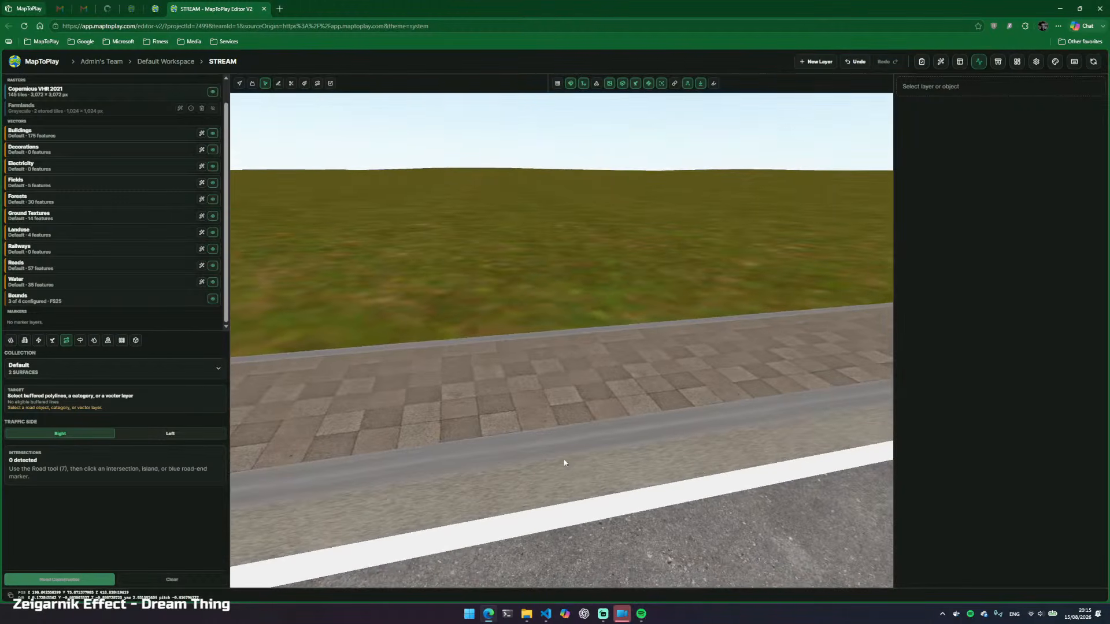
Walk along the constructed road and inspect its bend, lane markings and sidewalks from ground level
drag(713, 416, 956, 418)
key(w)
key(w)
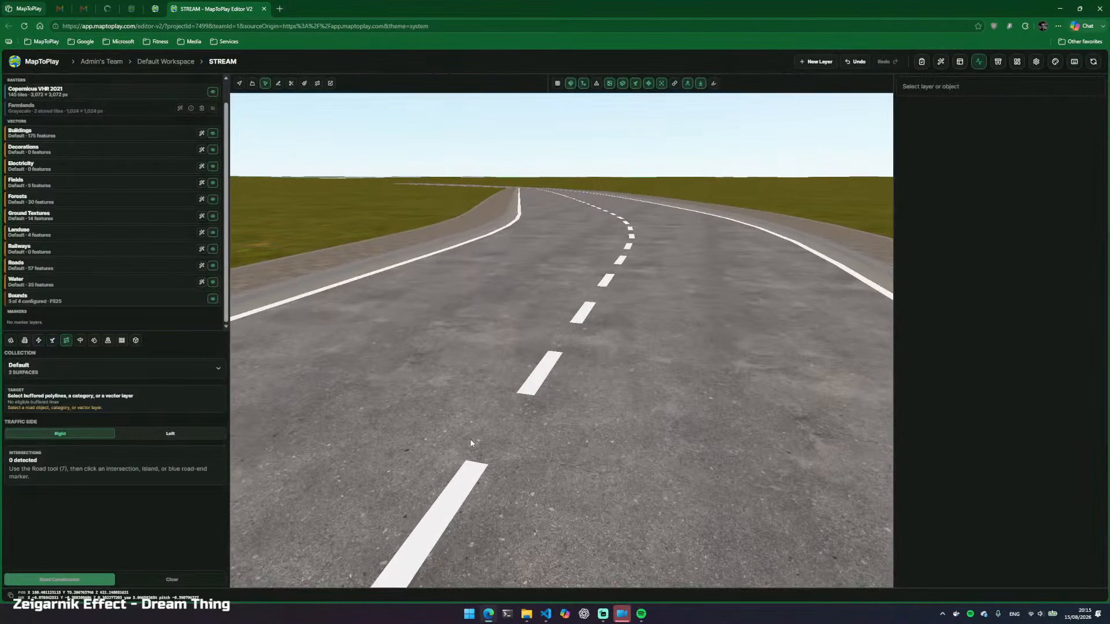
key(w)
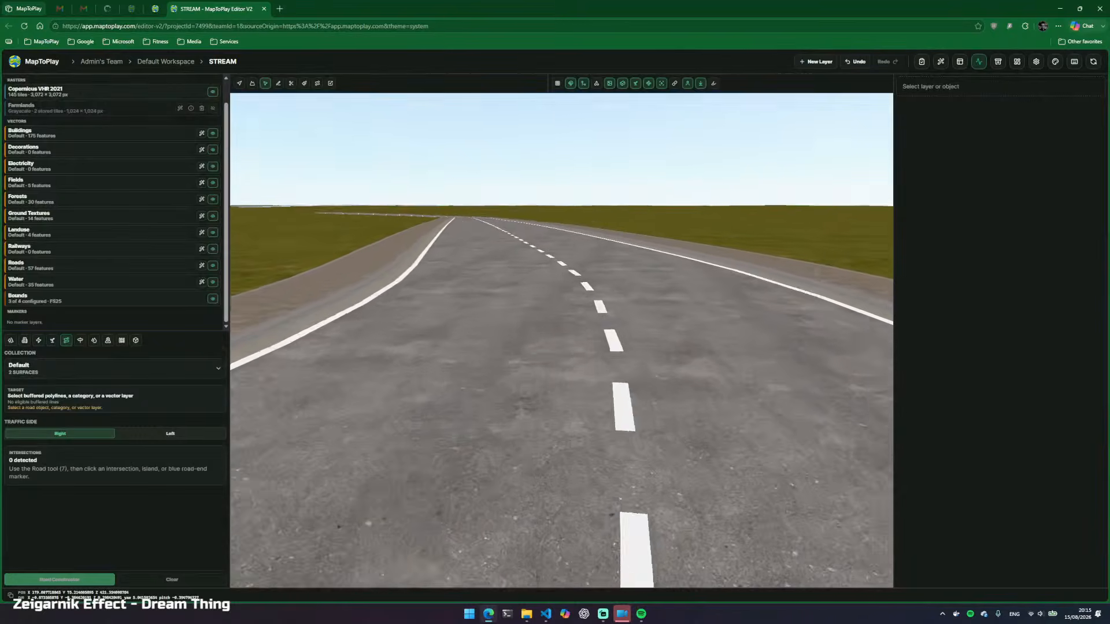
key(w)
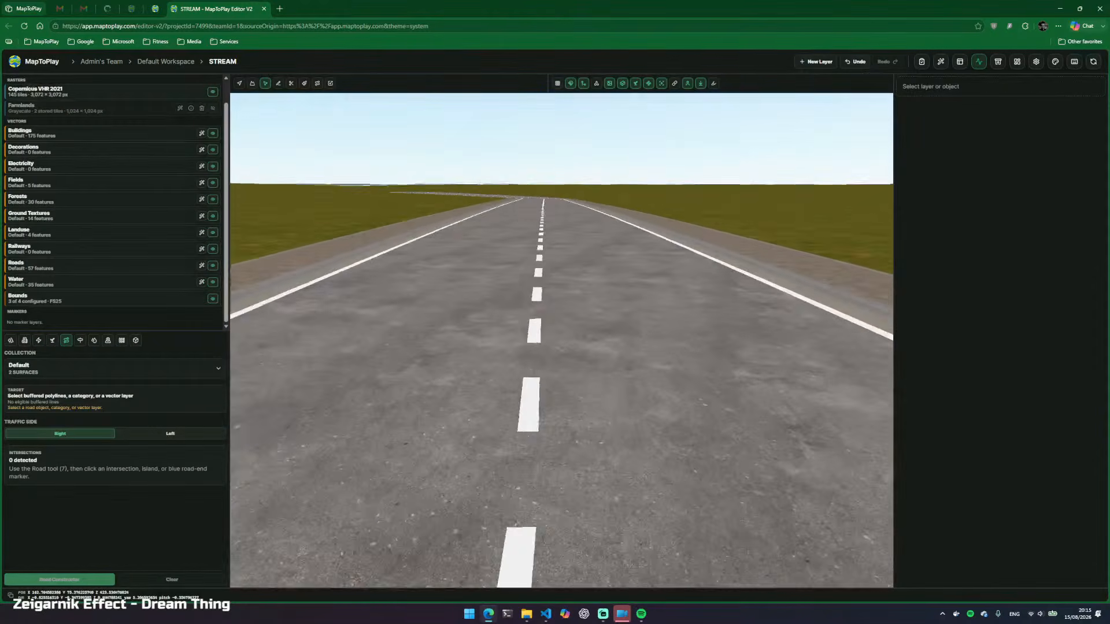
key(w)
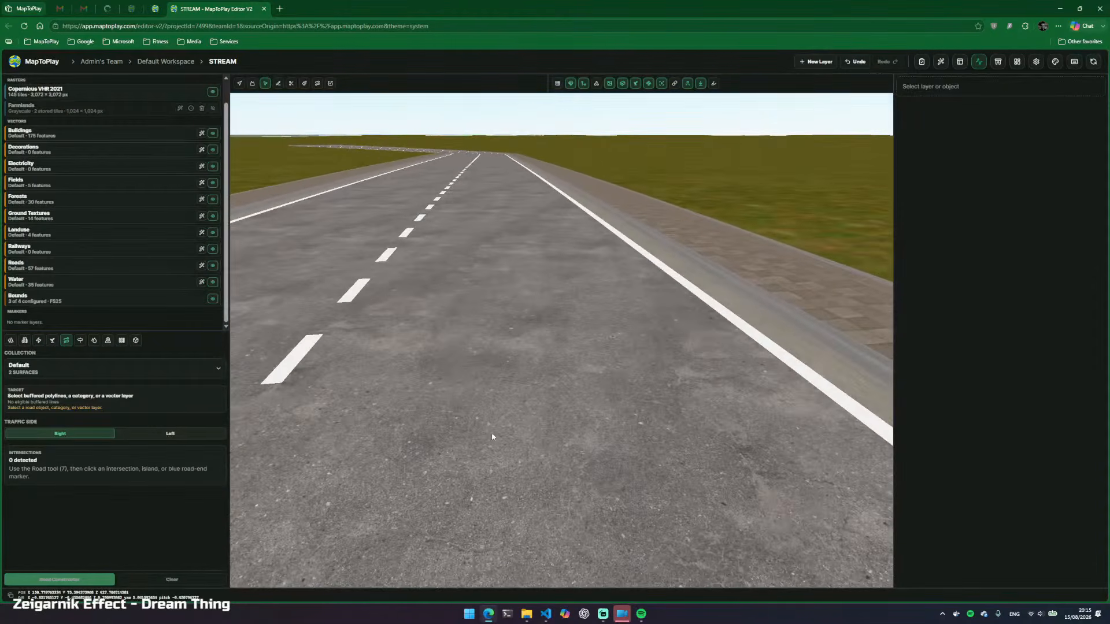
key(w)
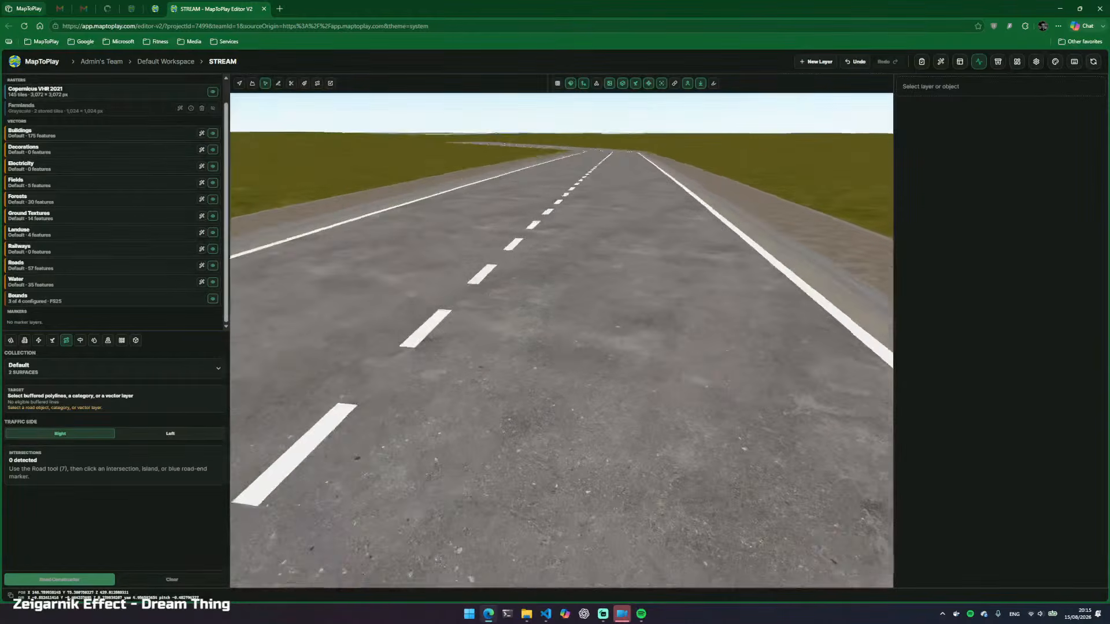
Leave walking mode and examine the road's bends and its closed end from above
key(f)
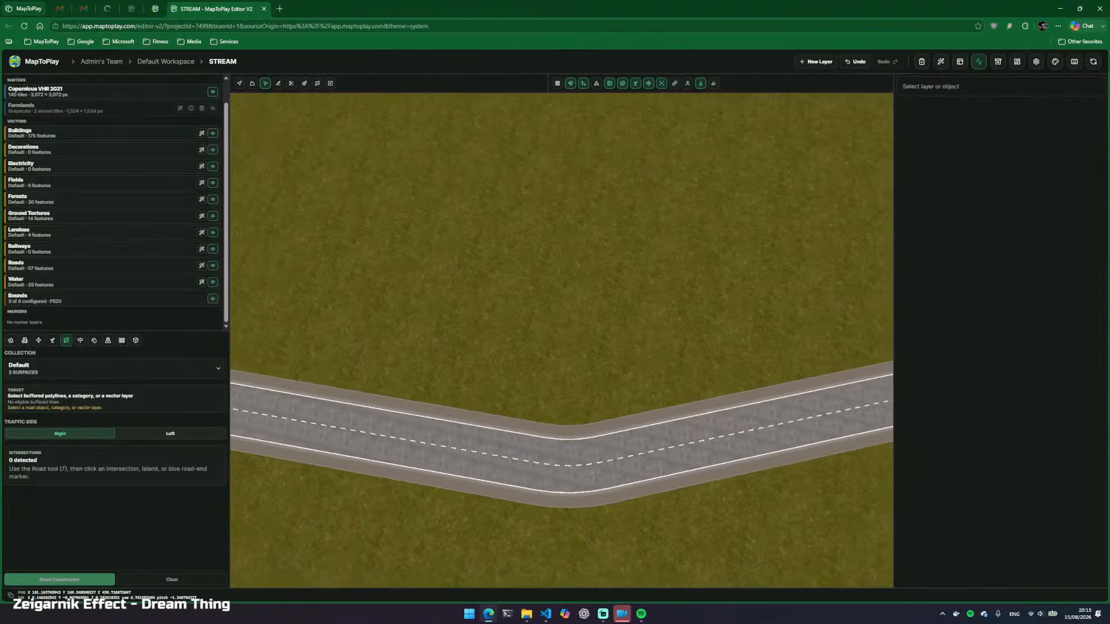
key(d)
key(s)
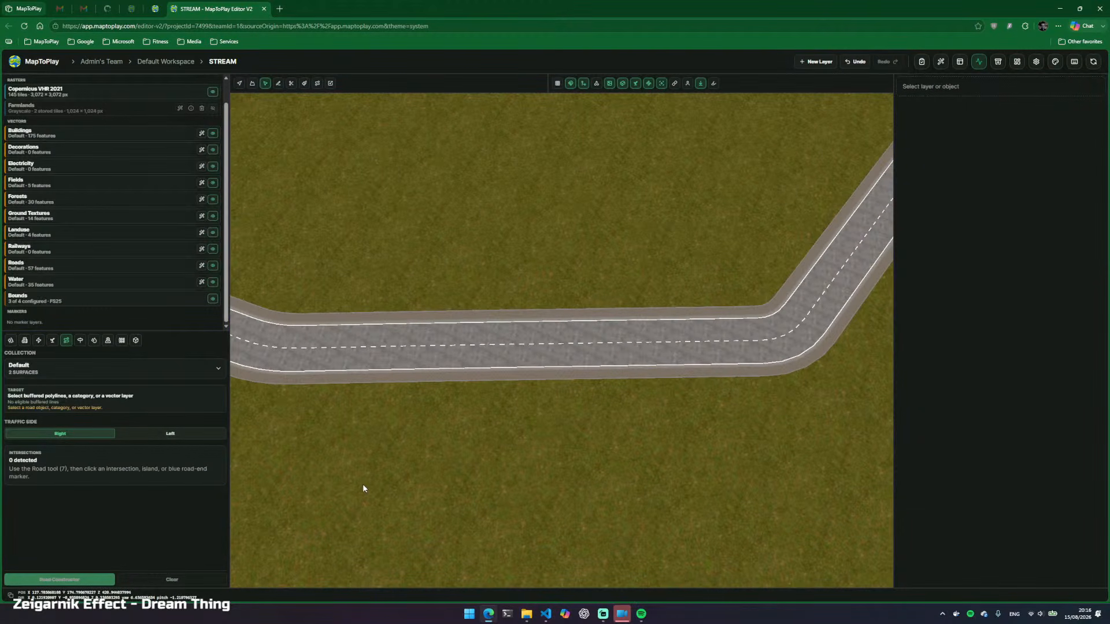
key(d)
key(w)
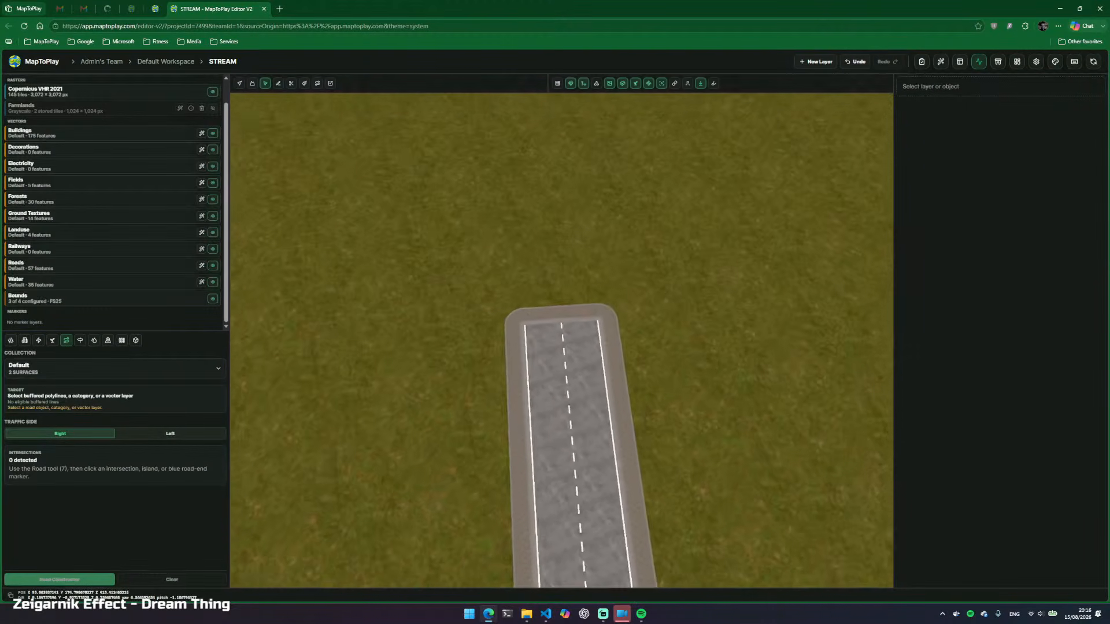
key(w)
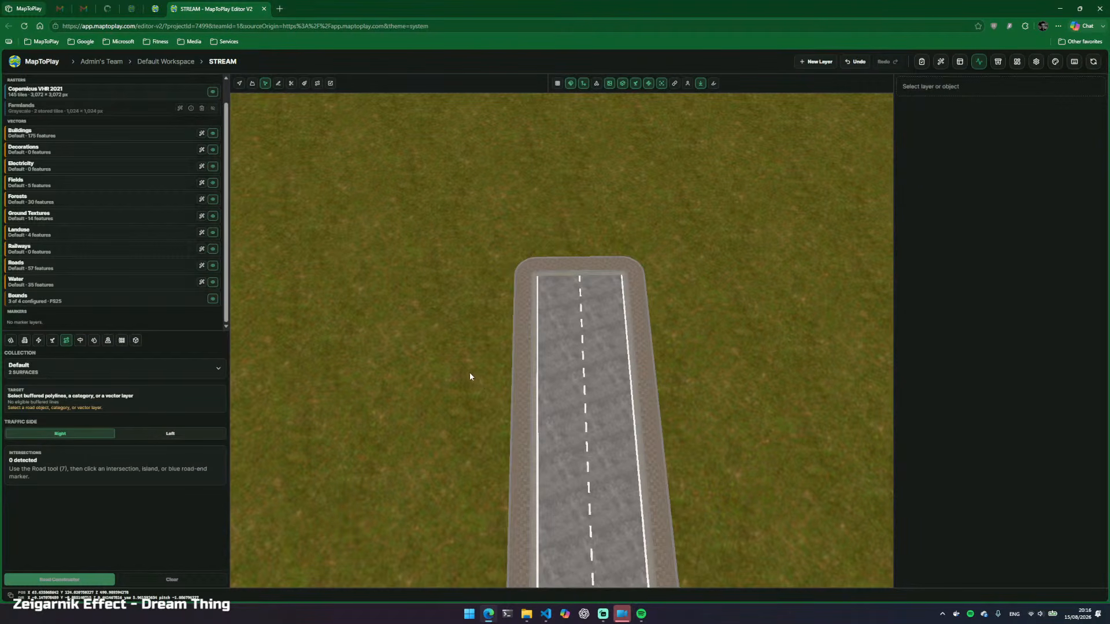
Select the start of the road with the Road tool and apply the white hatched-right crossing decal across both lanes
click(317, 89)
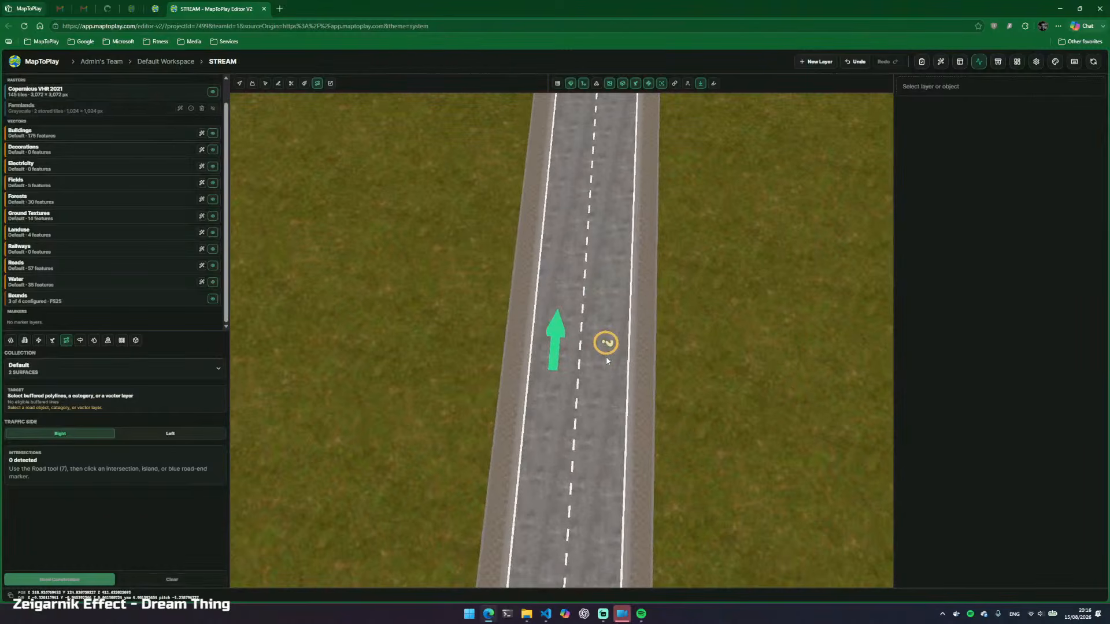
click(607, 346)
click(559, 342)
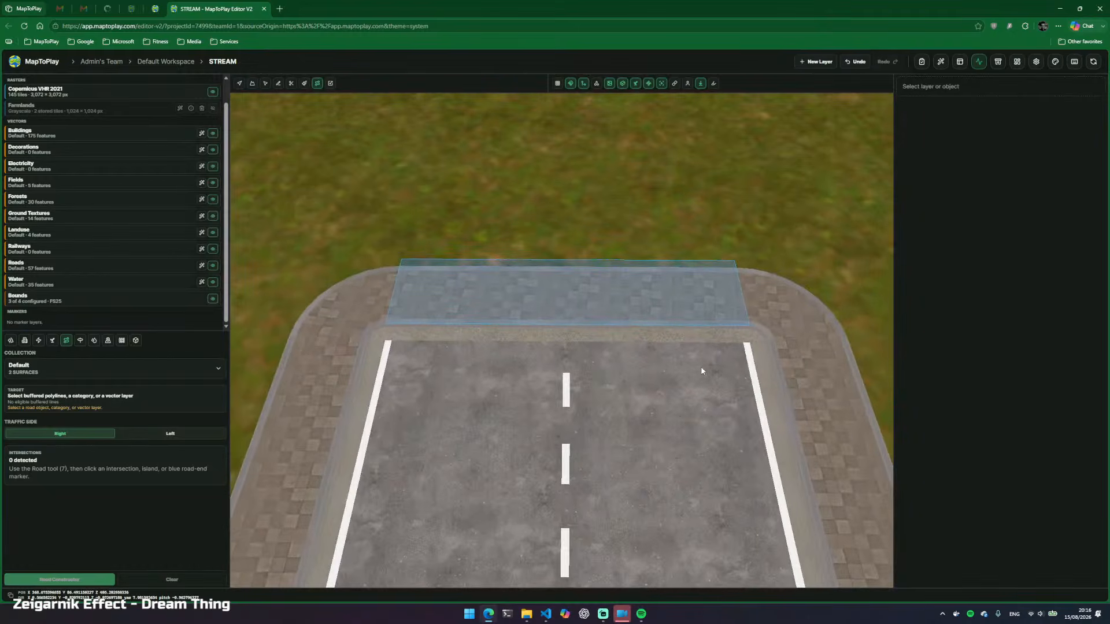
click(636, 306)
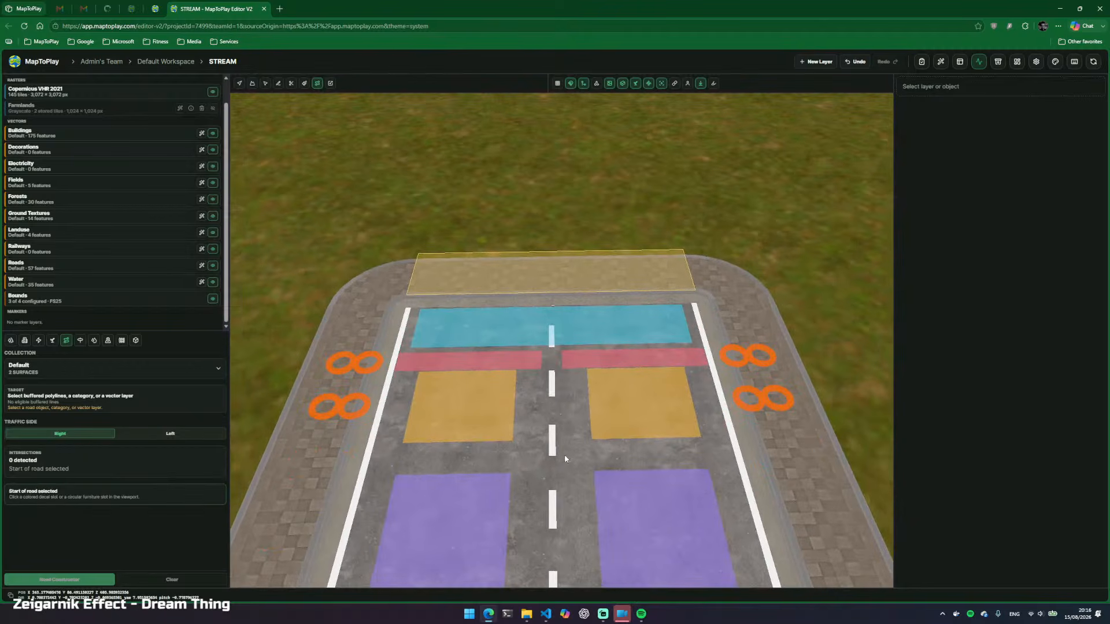
click(506, 334)
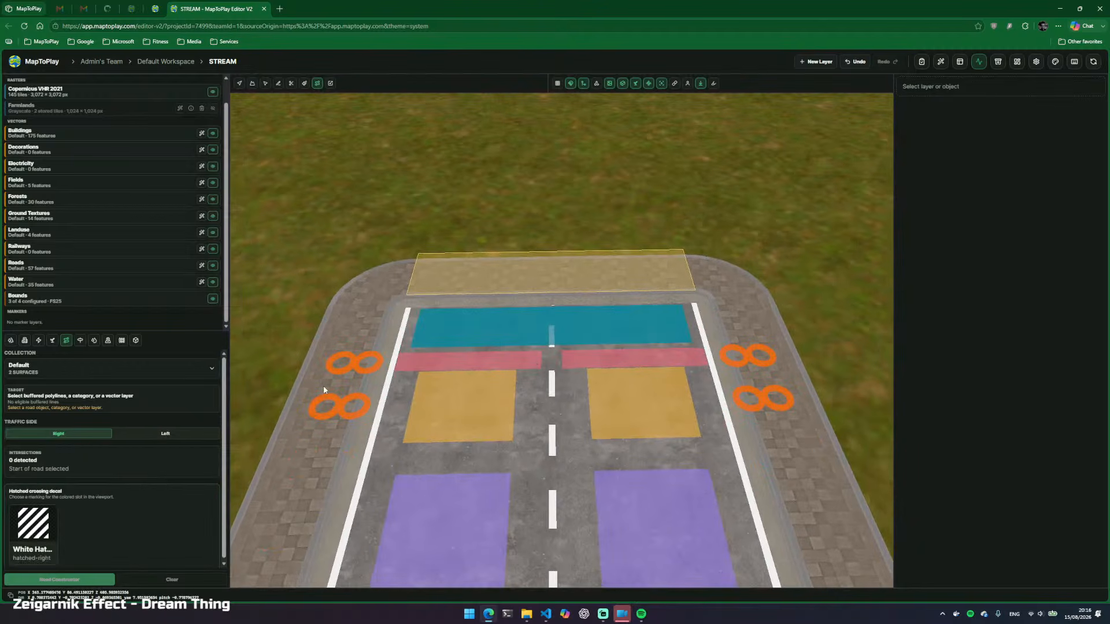
click(51, 519)
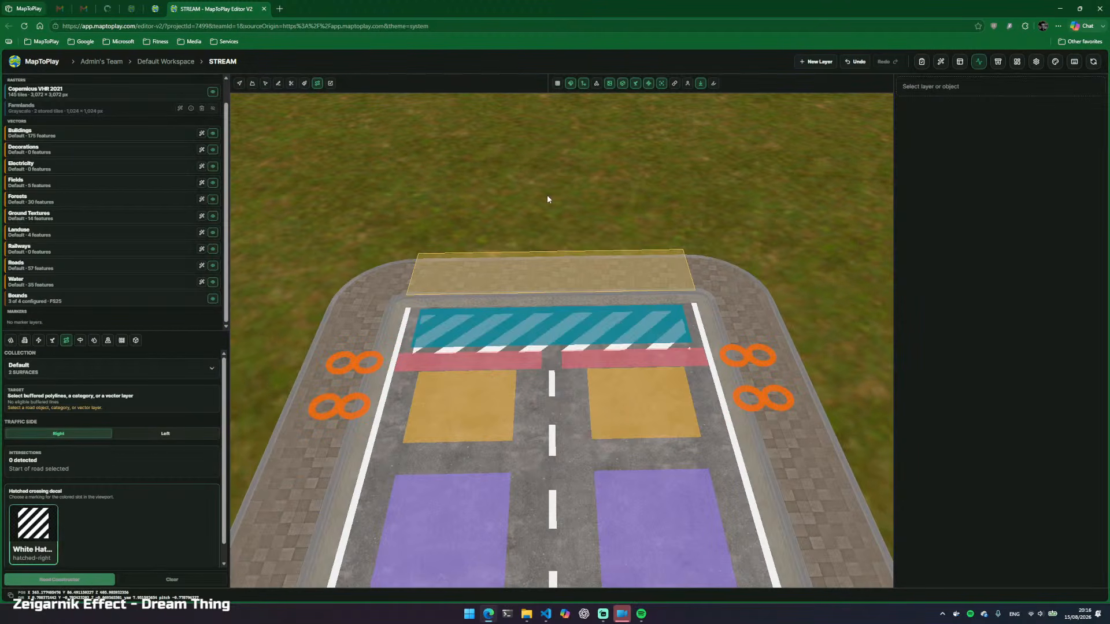
Check the available road collections and view the decal and furniture slots at the road's start from different angles
click(116, 370)
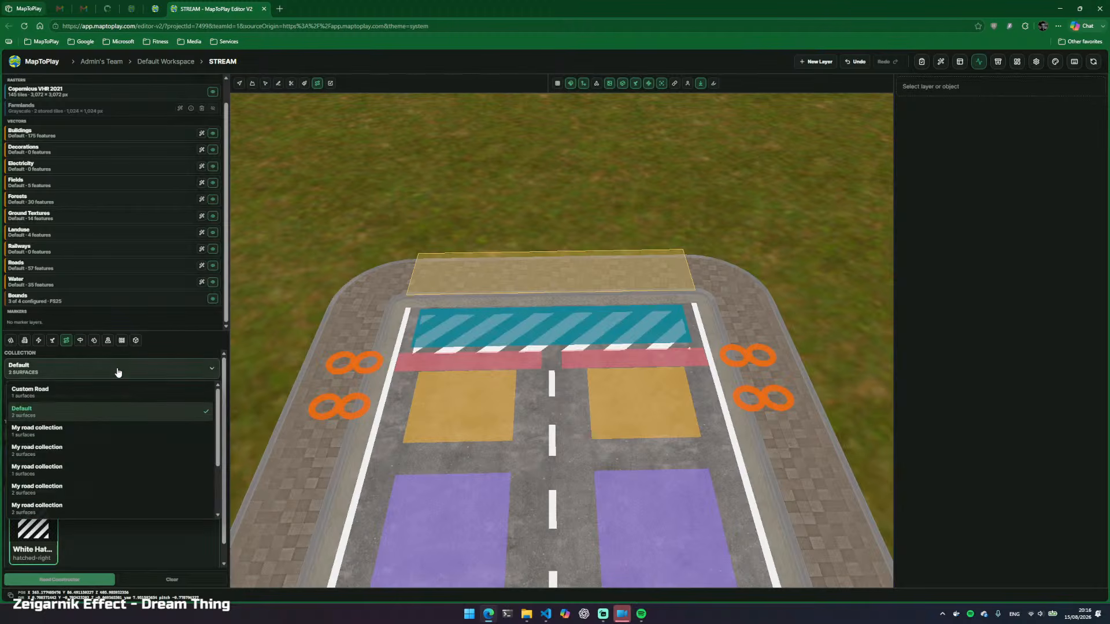
click(118, 373)
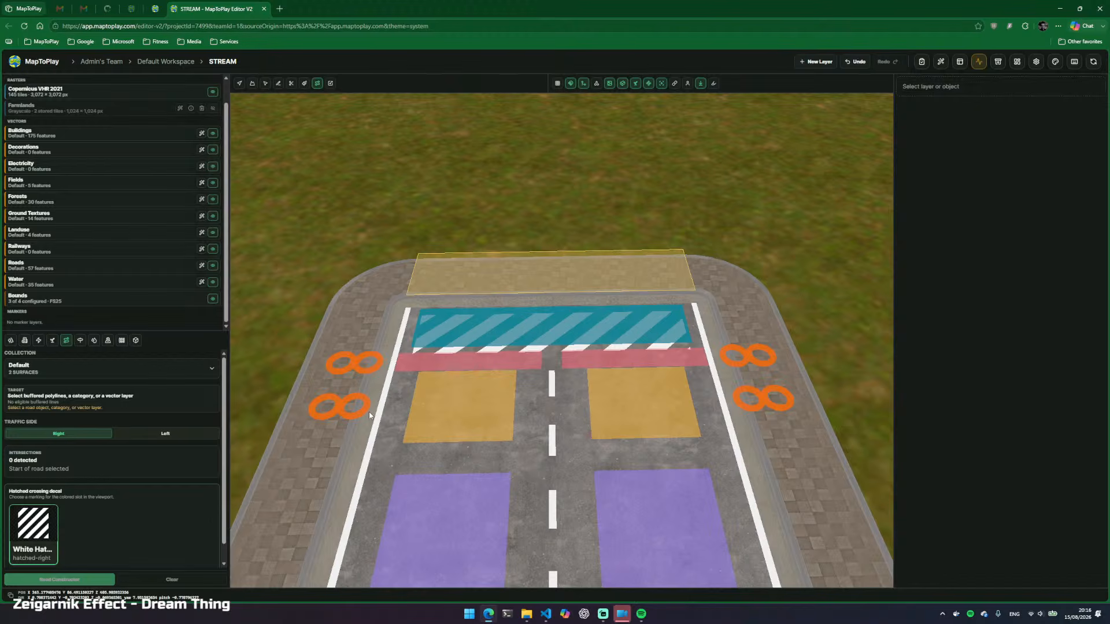
drag(369, 412, 347, 441)
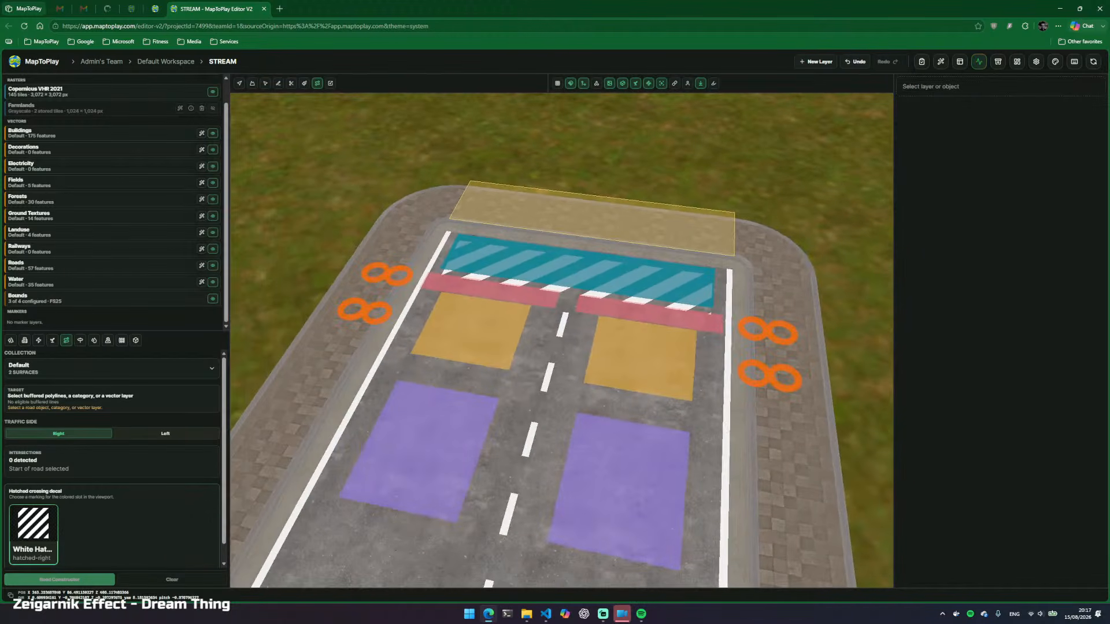
drag(512, 452, 486, 435)
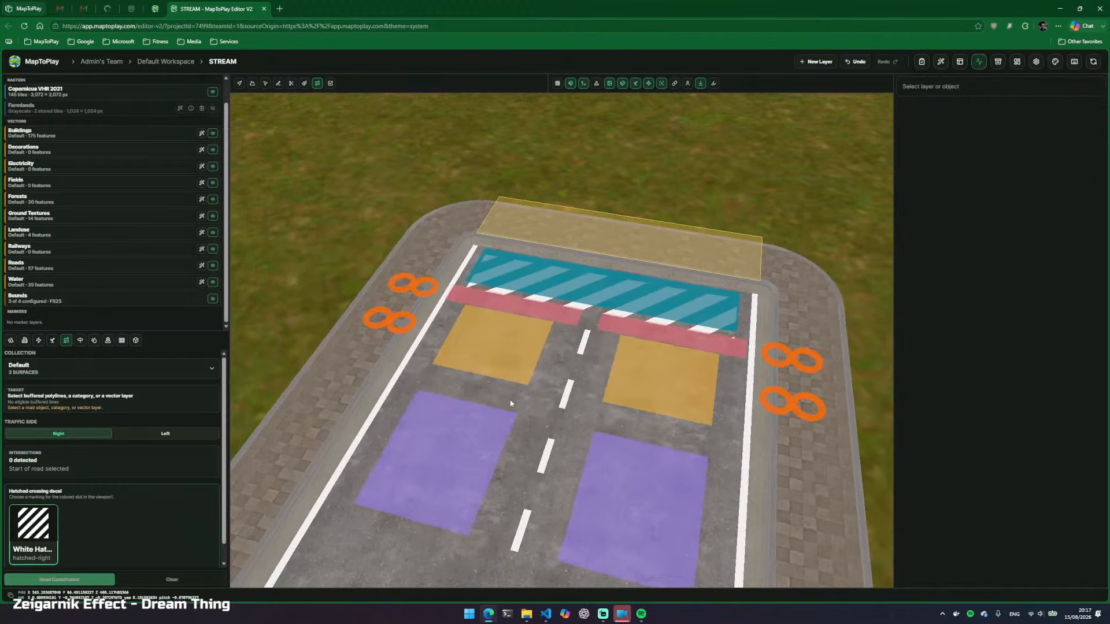
drag(512, 403, 519, 433)
key(w)
key(s)
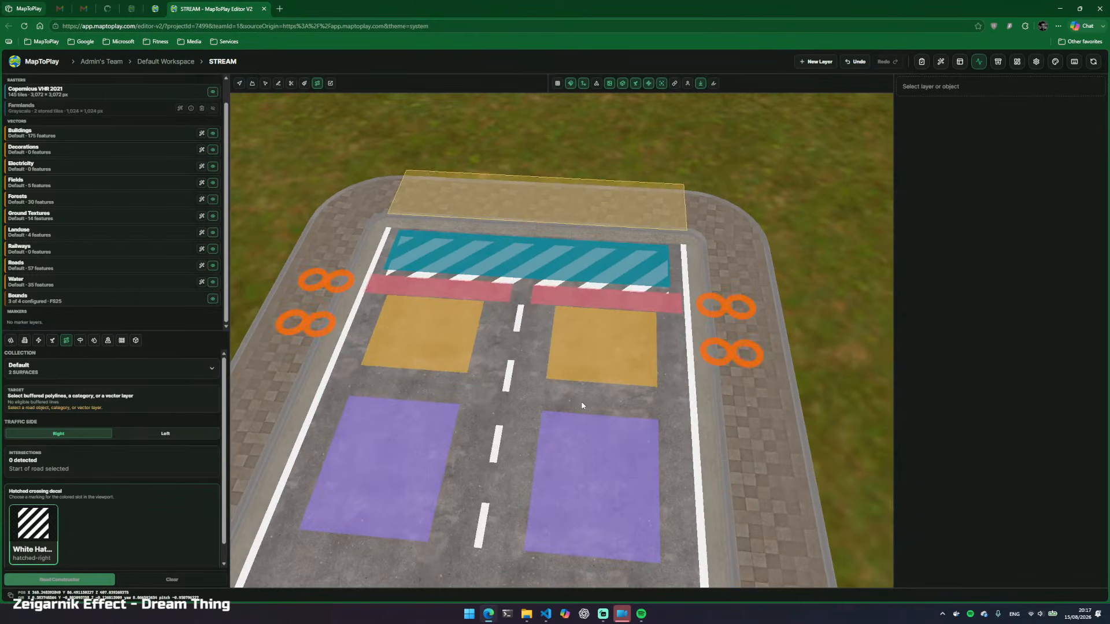
Look through the sign, stop and direction decal options and a roadside furniture slot at the road's start
click(623, 346)
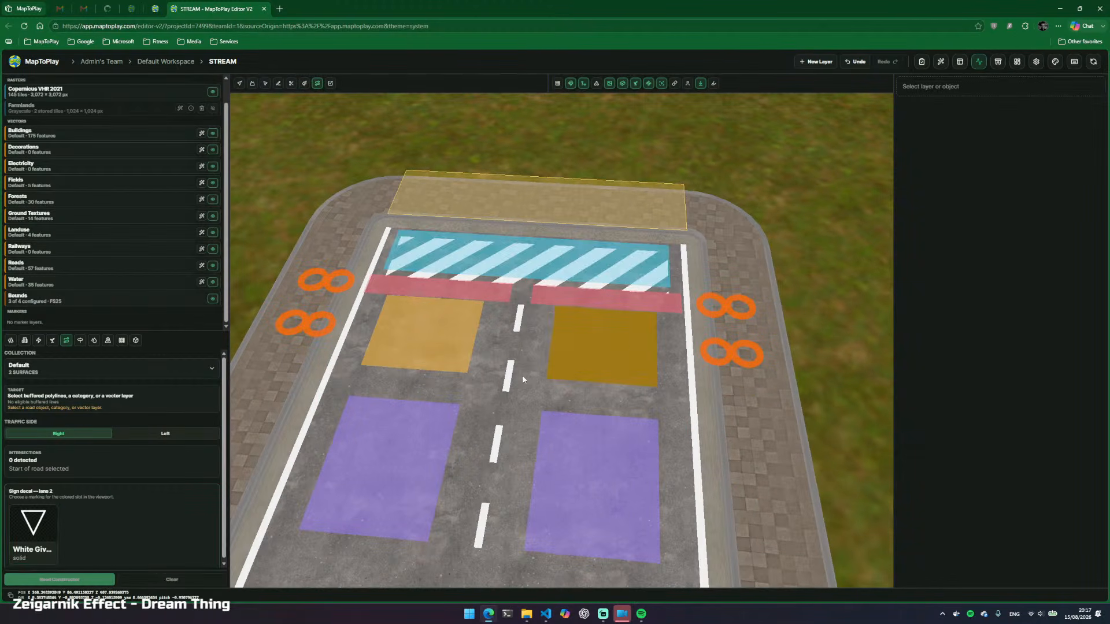
click(388, 347)
click(443, 293)
click(586, 301)
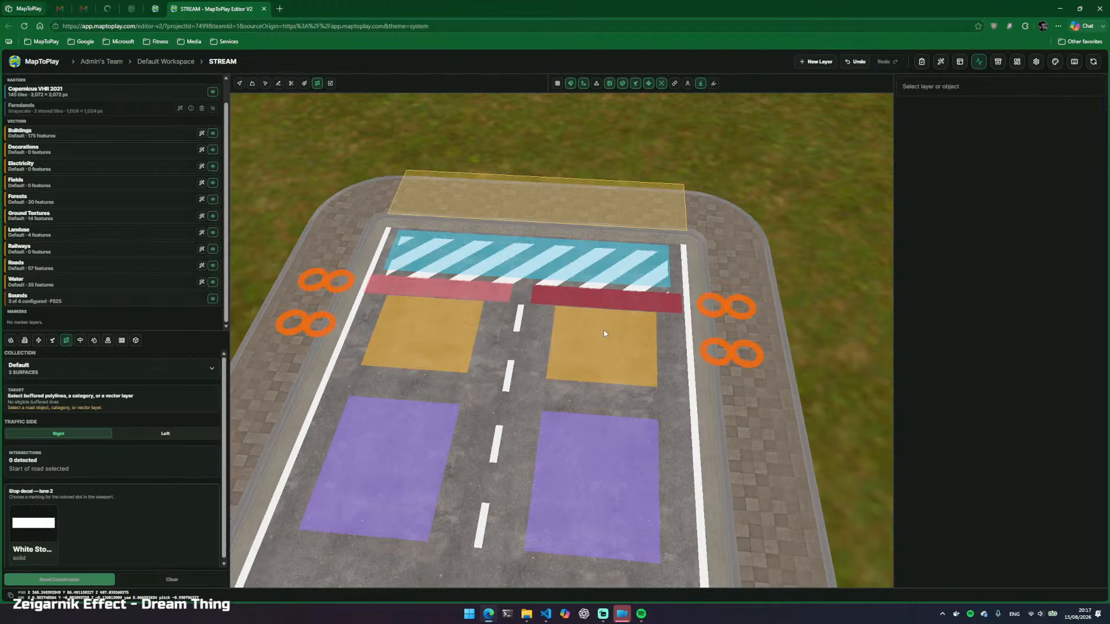
click(496, 260)
click(579, 455)
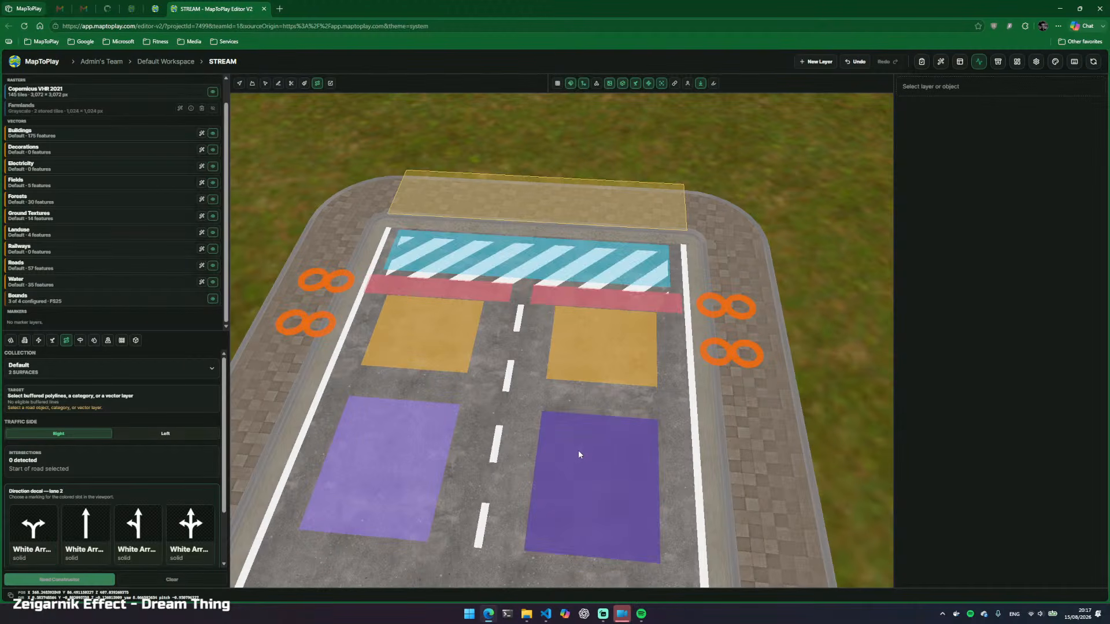
click(730, 358)
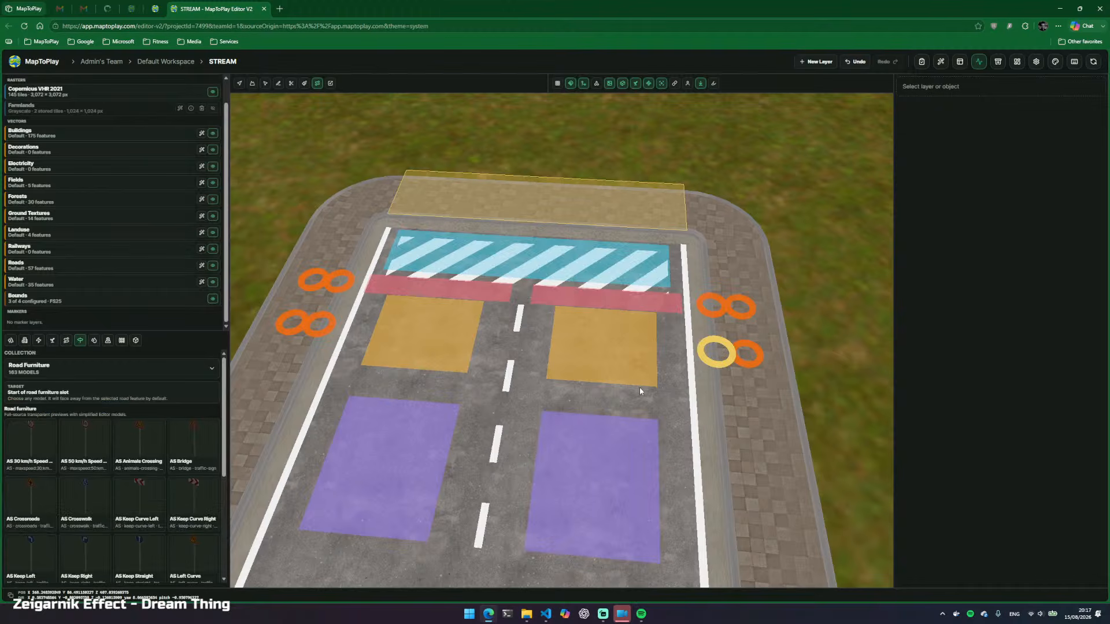
Compare the hatched crossing, stop, sign and direction decal slots of lane 1 and lane 2
click(591, 468)
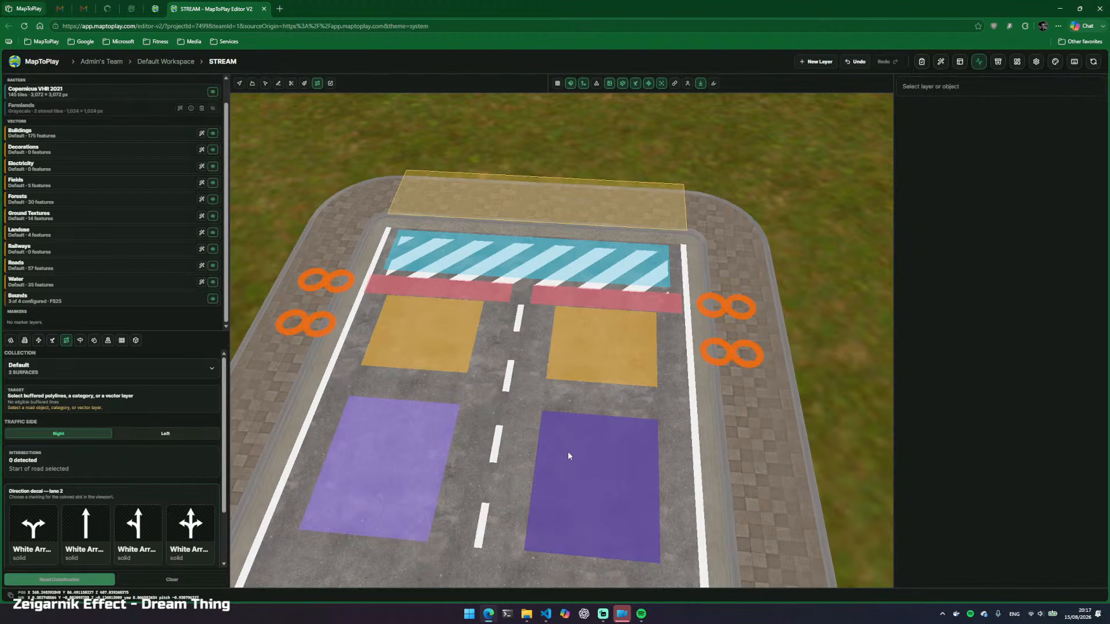
click(452, 262)
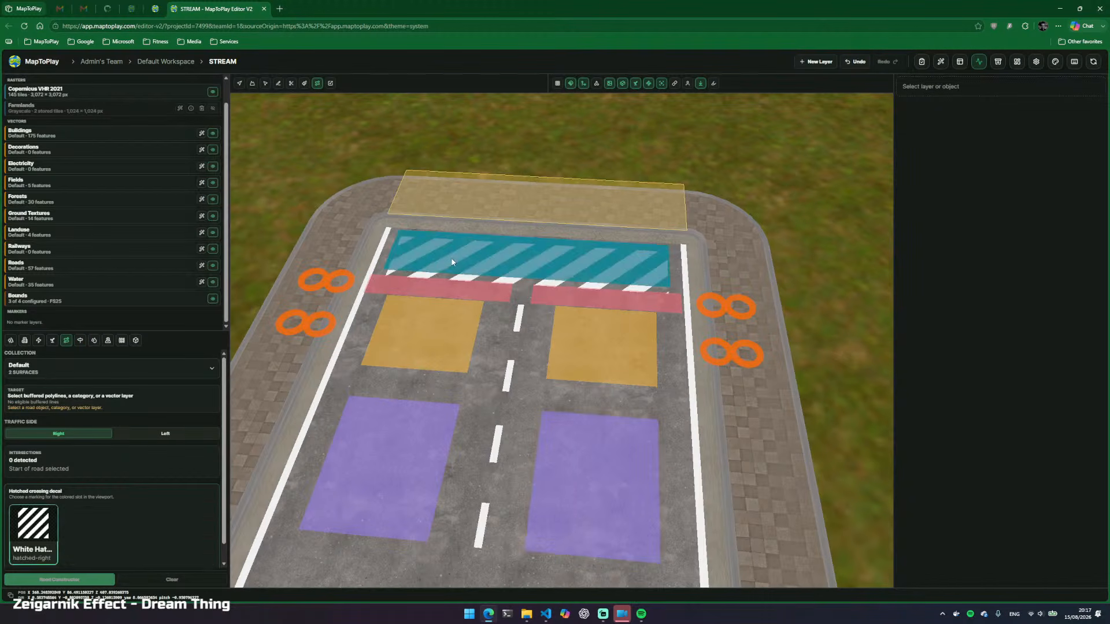
click(496, 299)
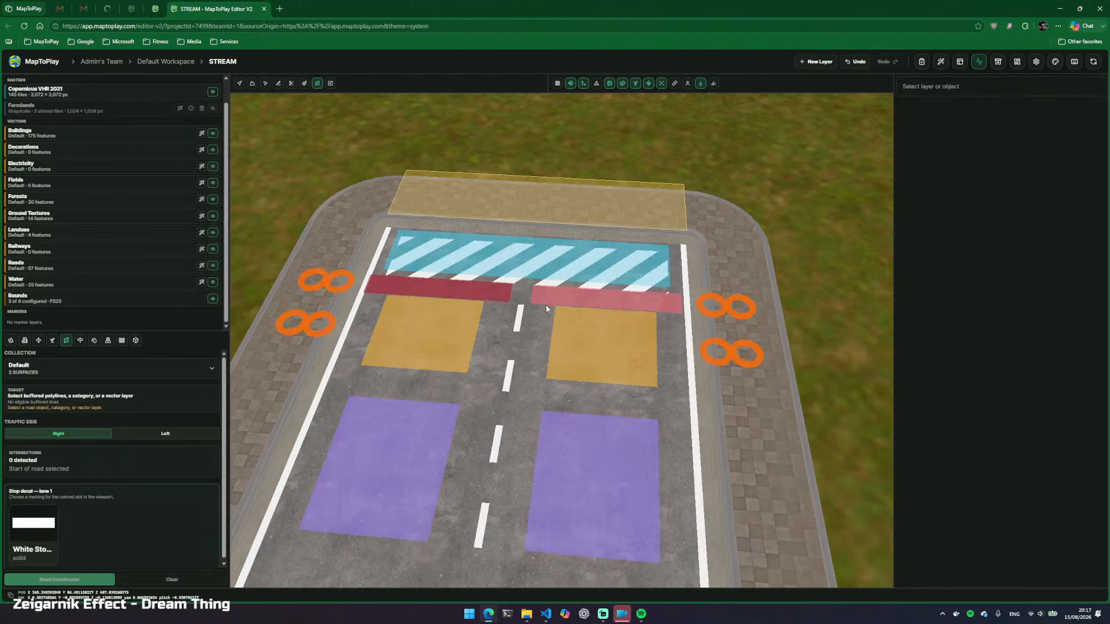
click(546, 304)
click(469, 326)
click(564, 338)
click(363, 464)
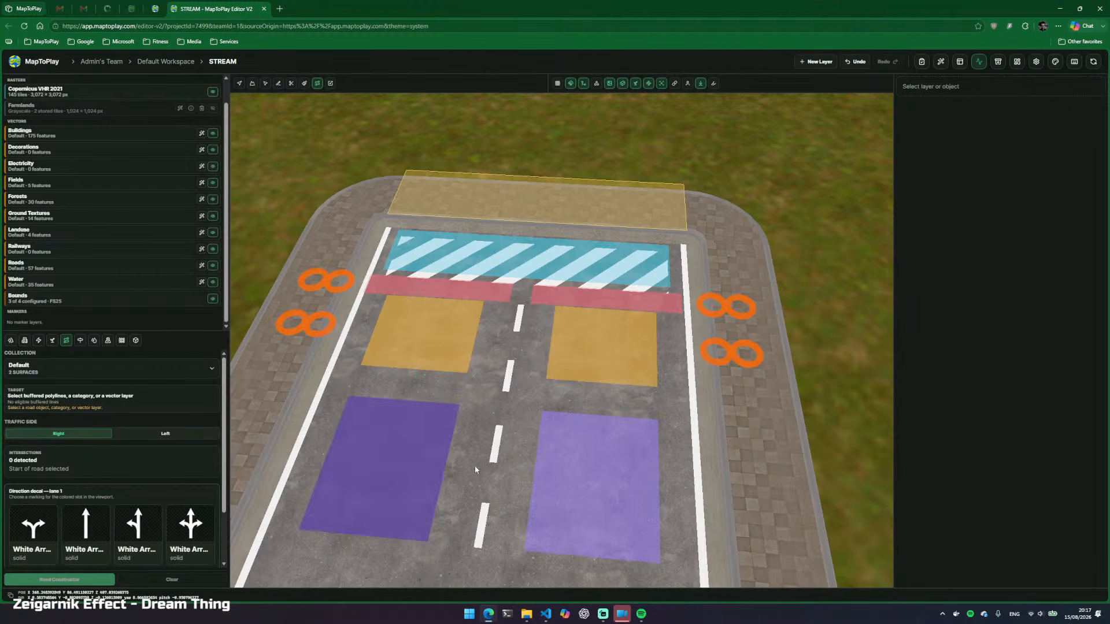
click(555, 445)
Place the EU No Through Road sign in the inner rear furniture slot beside lane 2 at the road's start
click(720, 353)
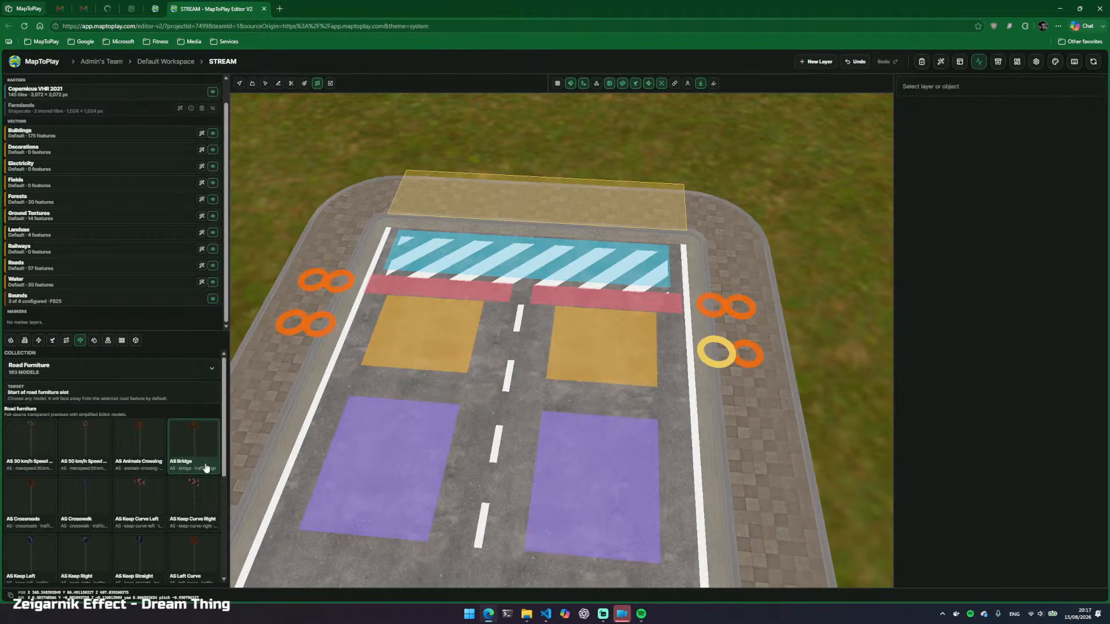
mouse_move(223, 413)
mouse_down()
mouse_move(228, 457)
mouse_move(227, 425)
mouse_up()
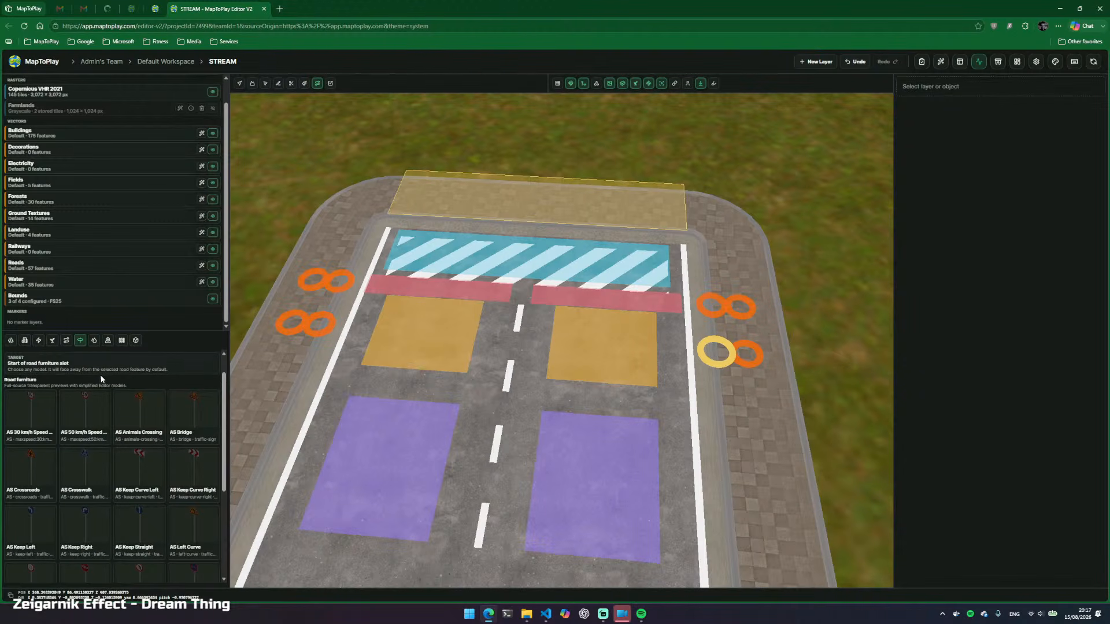
scroll(216, 491, down, 3)
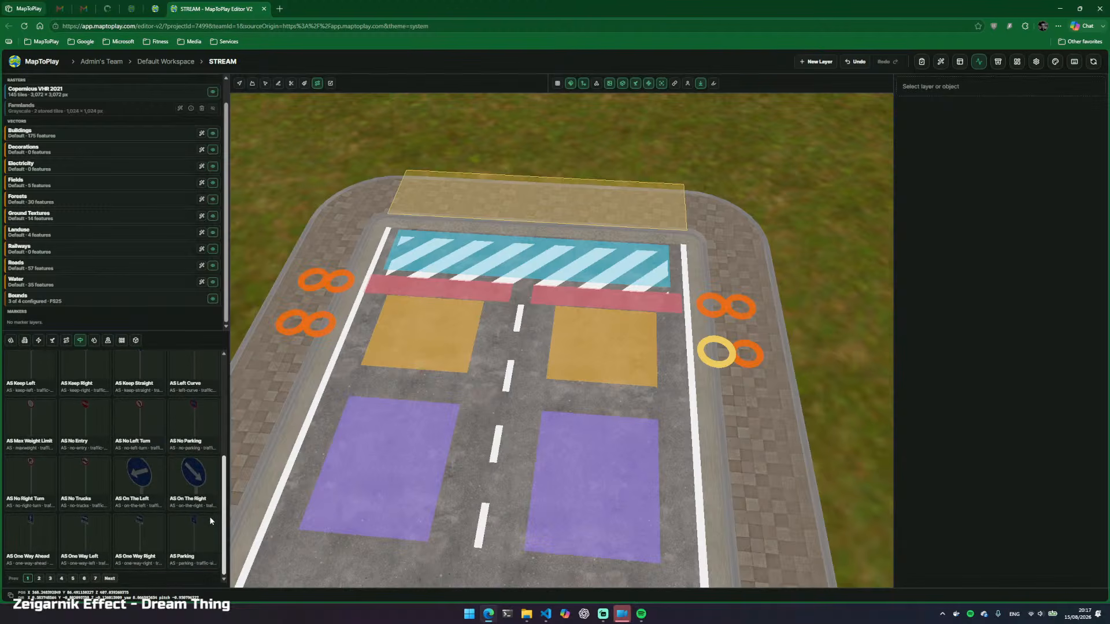
click(51, 579)
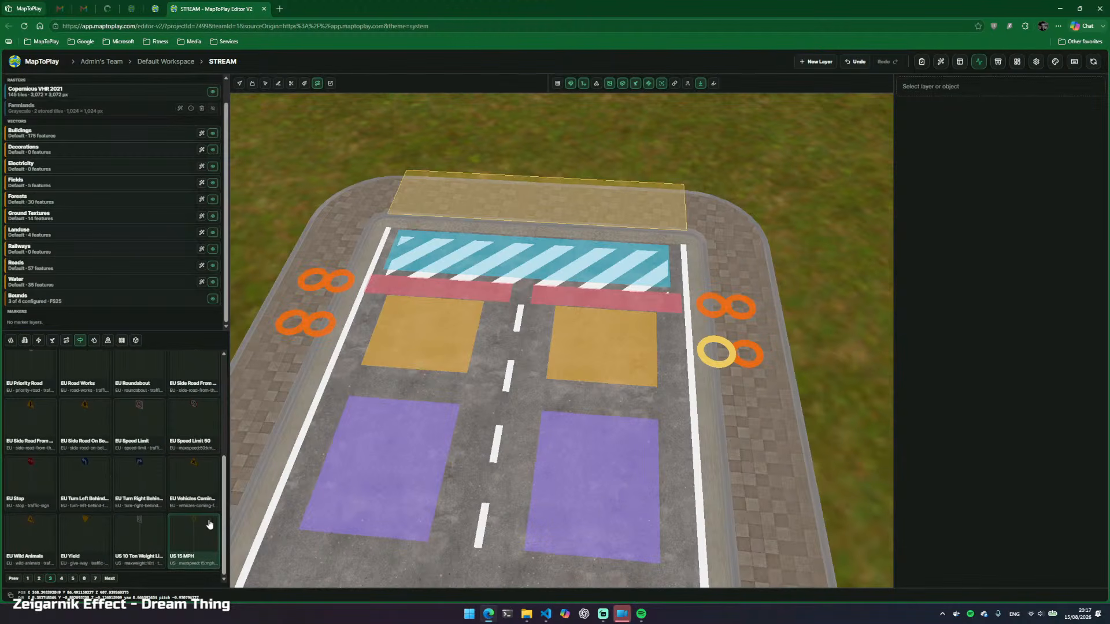
drag(225, 511, 231, 423)
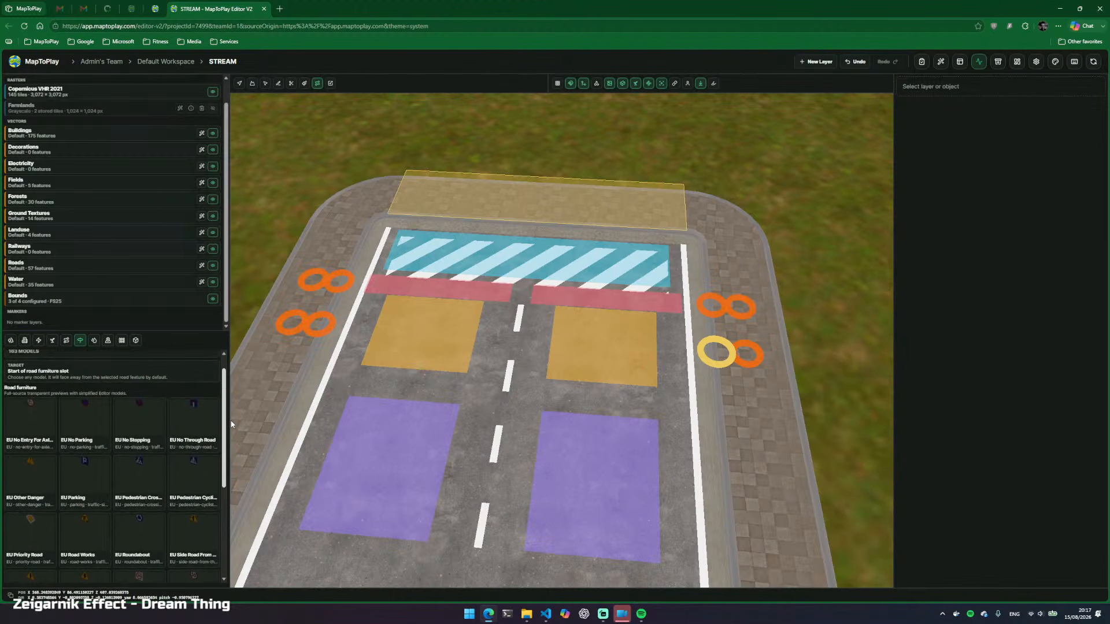
click(195, 414)
Try rotating the EU No Through Road sign at the road's start, and undo the rotation
drag(736, 423, 676, 420)
click(737, 423)
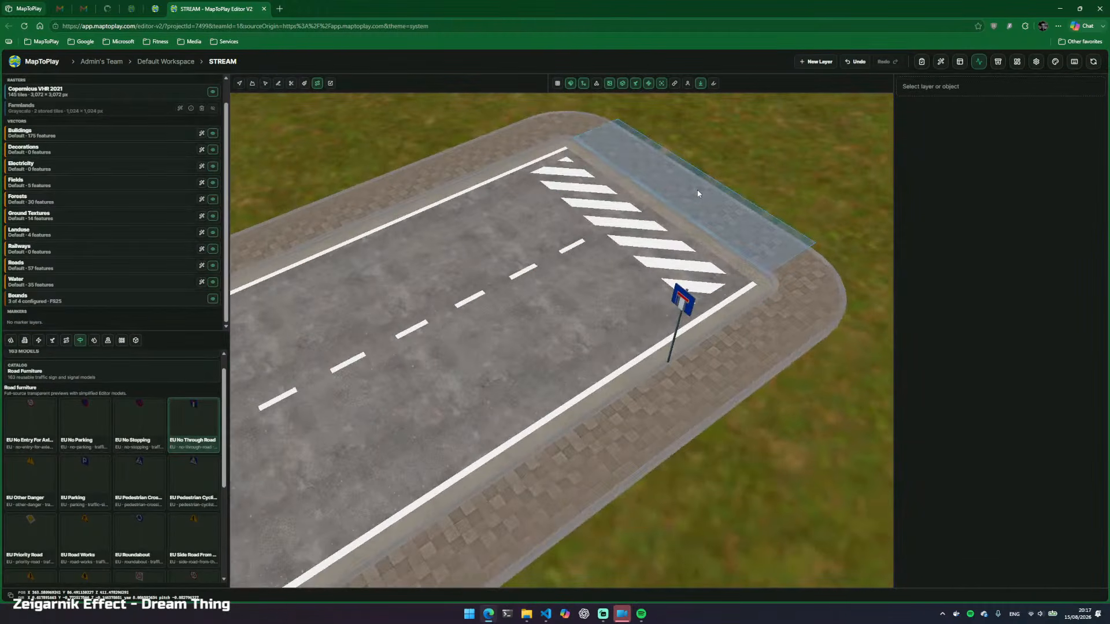
click(698, 191)
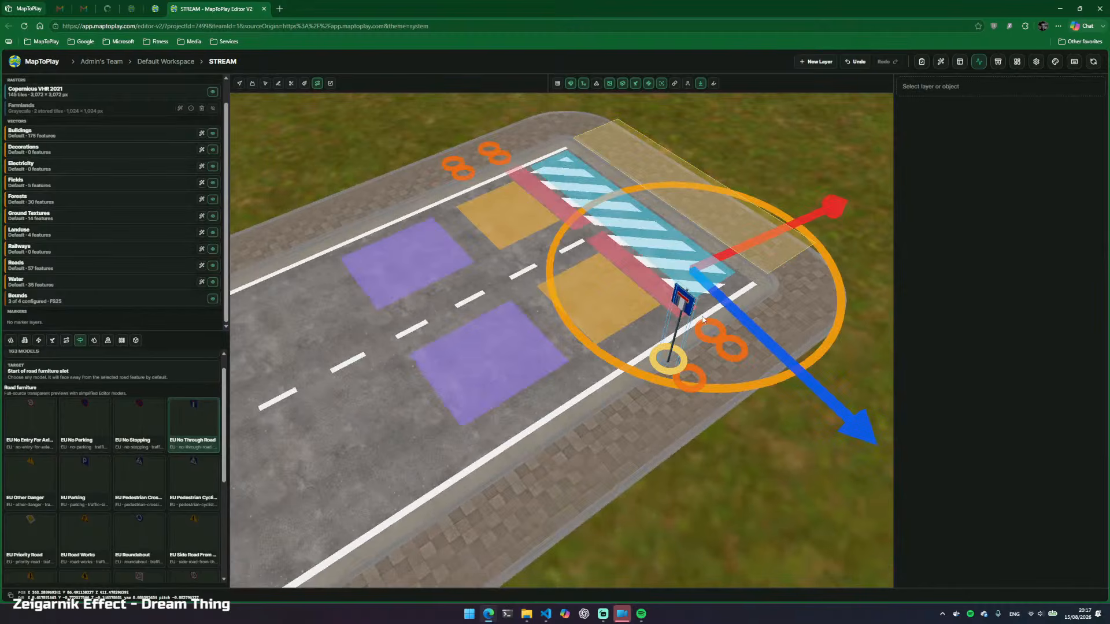
click(725, 384)
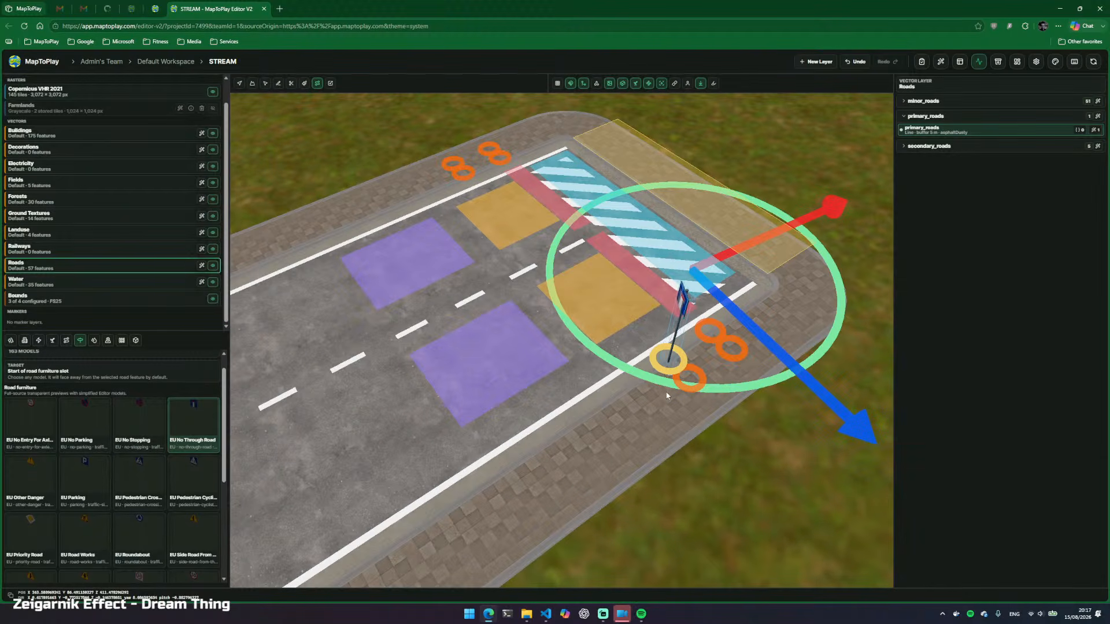
key(ctrl+z)
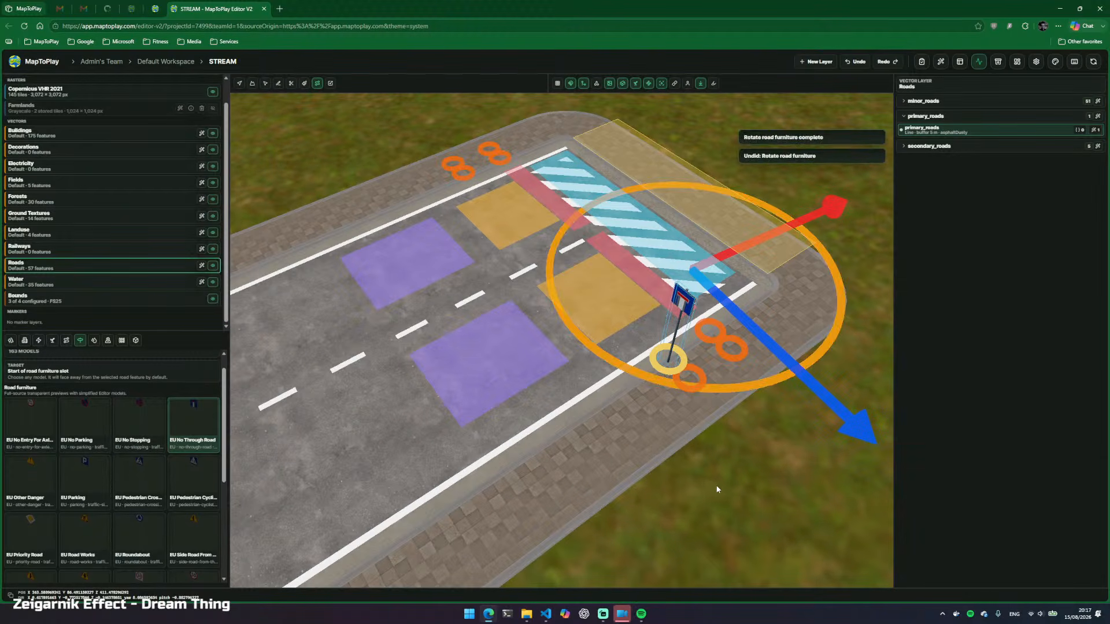
scroll(723, 483, up, 5)
scroll(728, 482, down, 5)
key(Escape)
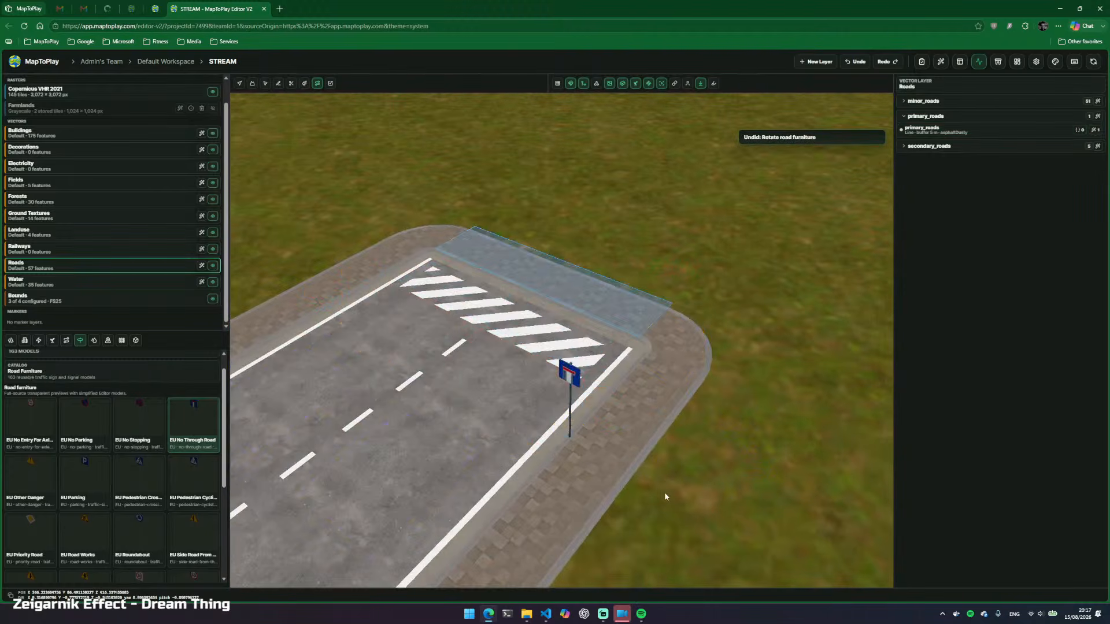
Try moving the EU No Through Road sign away from its furniture slot, and undo the move
drag(664, 492, 746, 463)
key(w)
key(s)
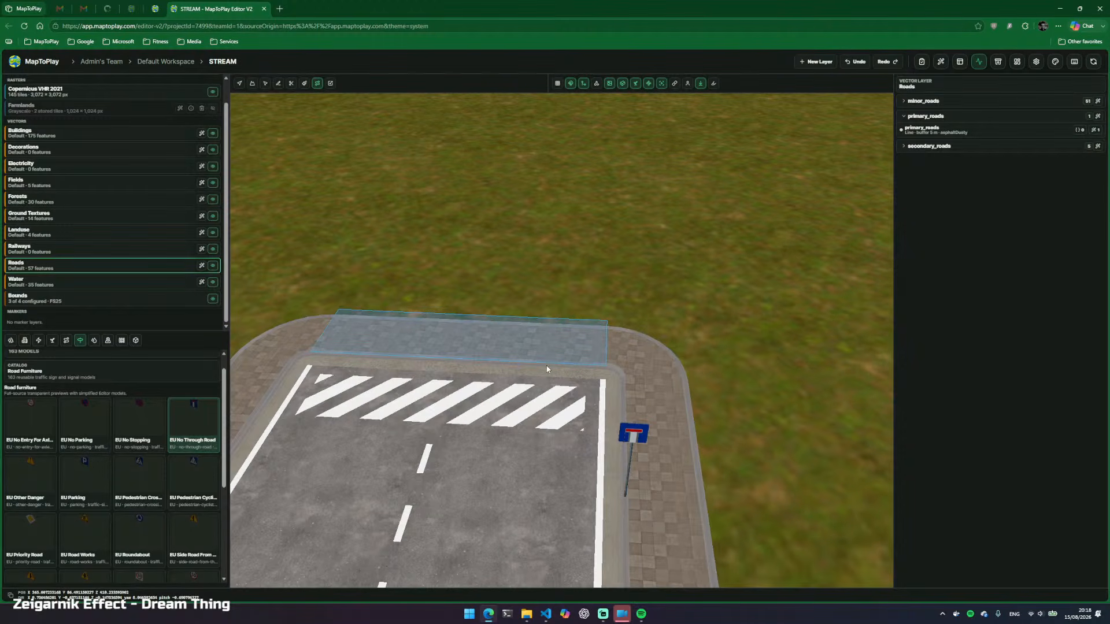
drag(641, 385, 571, 384)
key(d)
key(w)
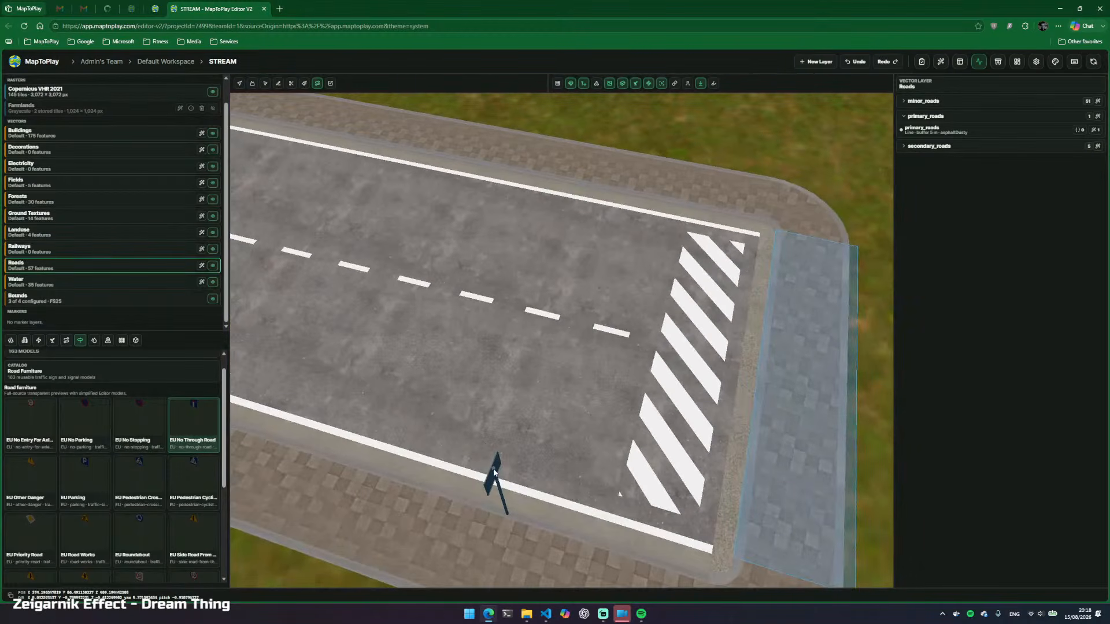
drag(514, 488, 405, 506)
key(s)
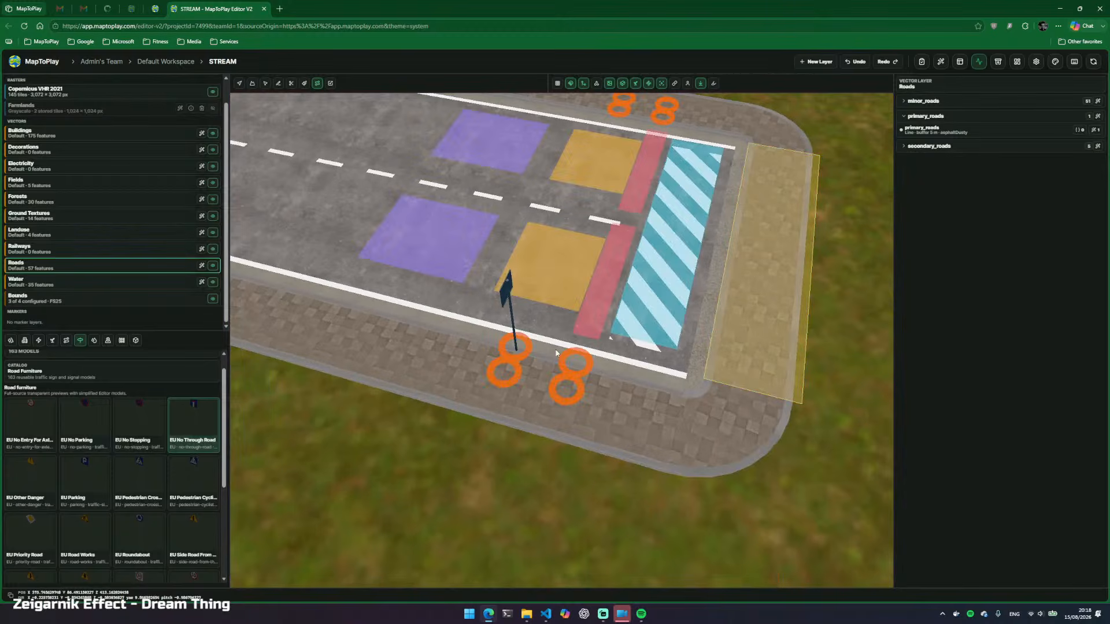
click(516, 347)
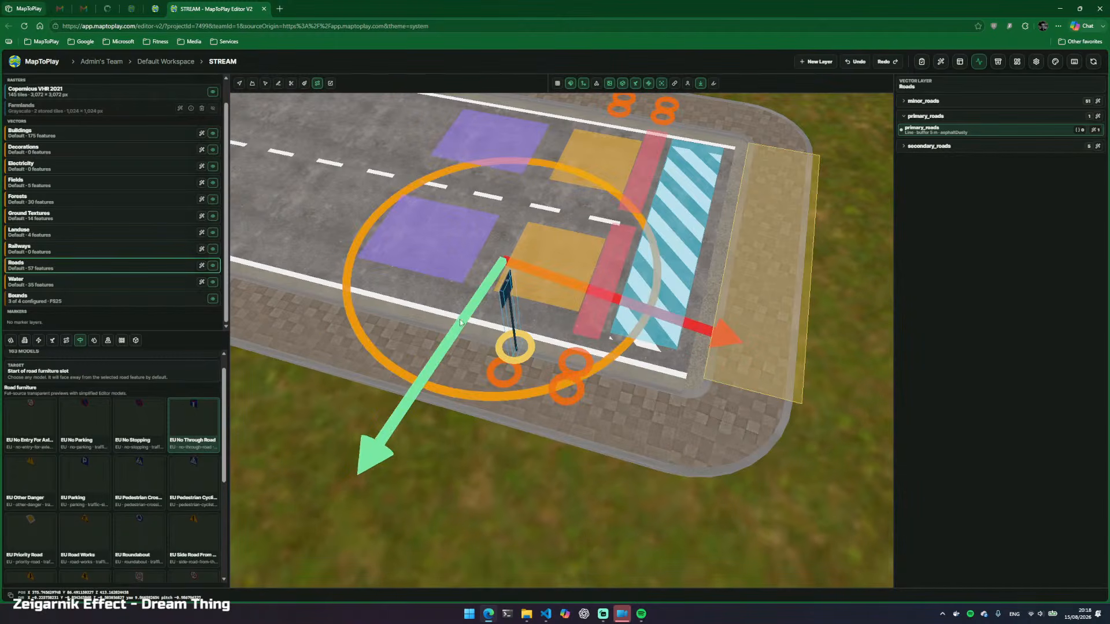
mouse_move(495, 305)
mouse_down()
mouse_move(454, 370)
mouse_move(483, 295)
mouse_move(496, 301)
mouse_up()
key(ctrl+z)
click(545, 505)
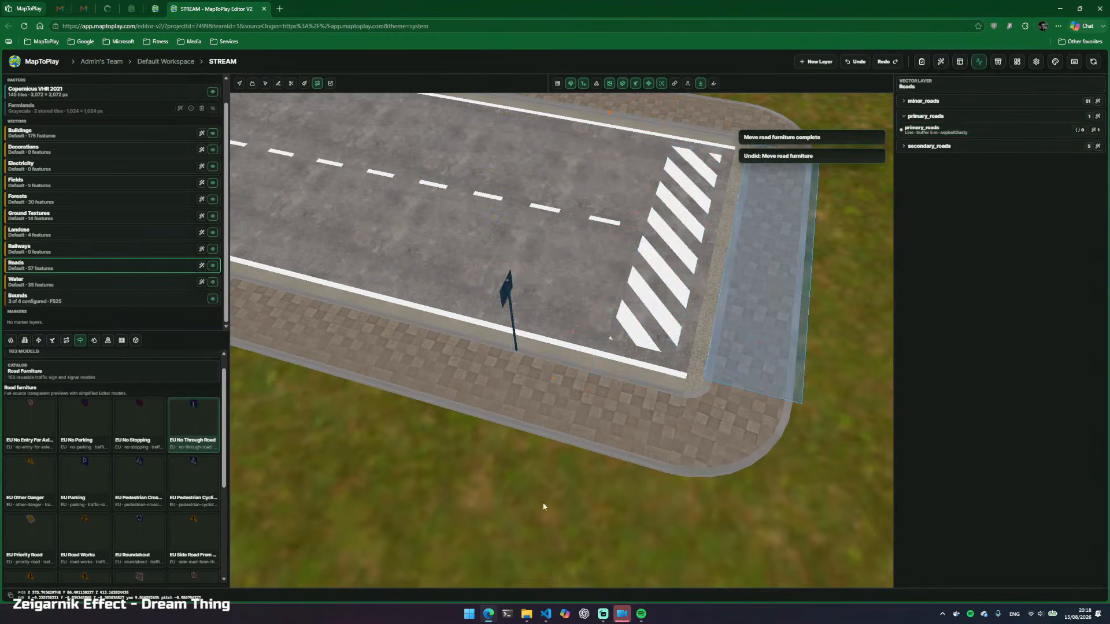
Draw a bent primary_roads polyline that crosses the existing constructed road and shares a point with its centerline
key(s)
key(s)
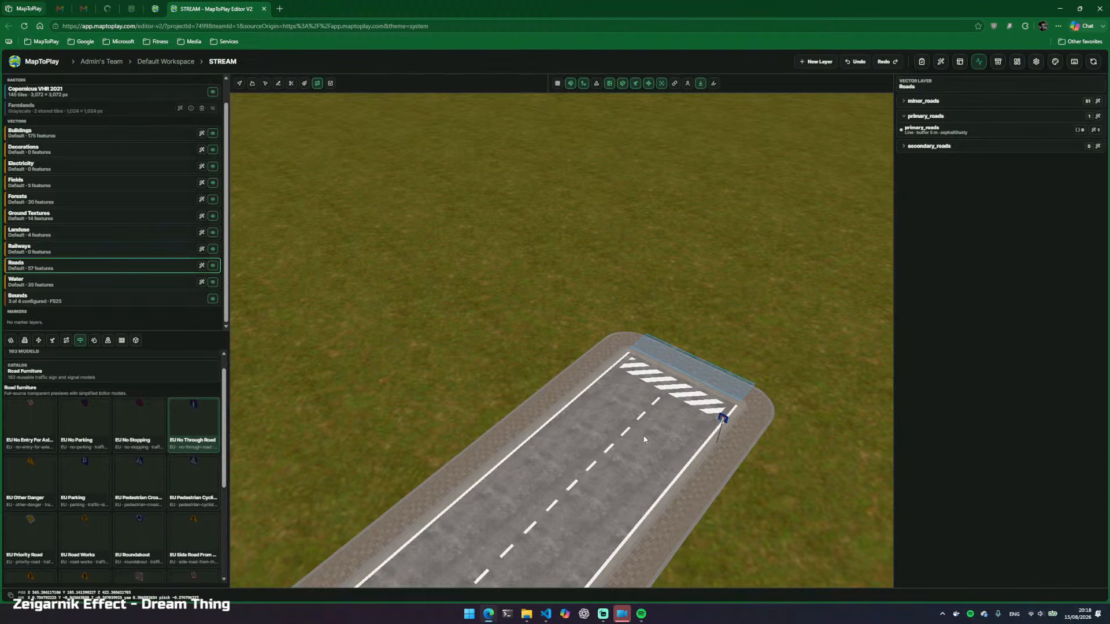
drag(644, 439, 138, 428)
key(w)
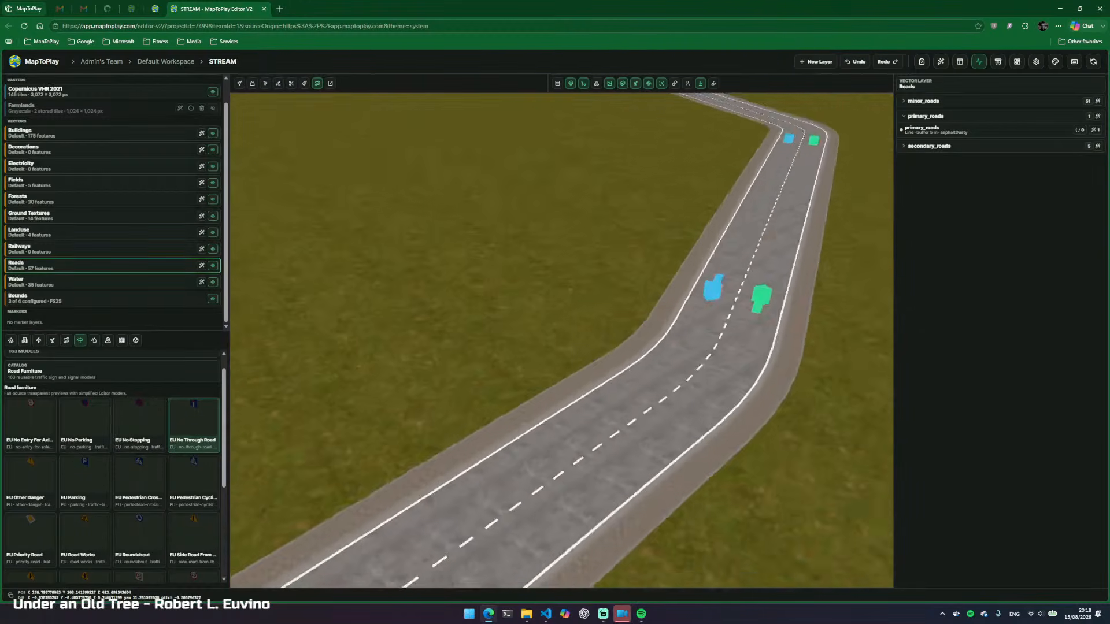
drag(617, 330, 389, 405)
key(s)
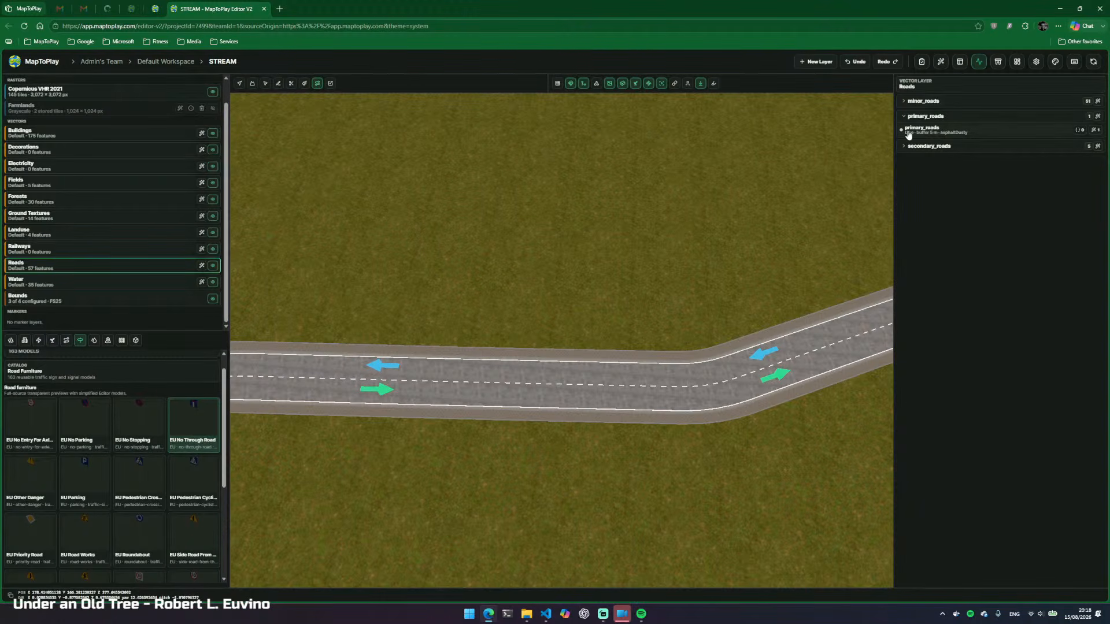
key(d)
drag(621, 266, 343, 318)
key(s)
key(4)
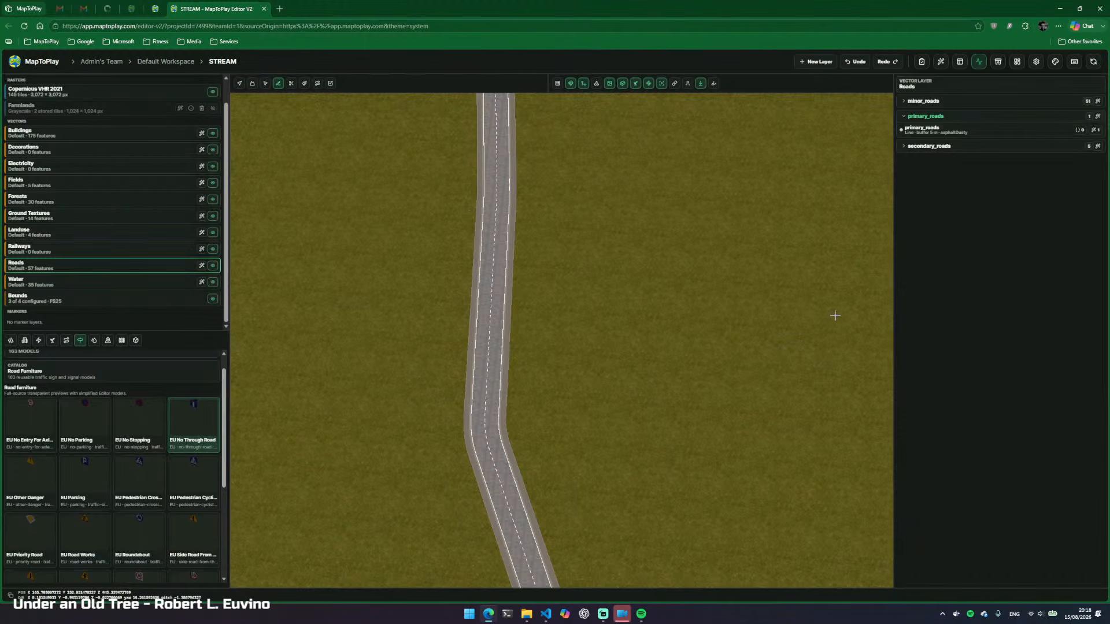
key(v)
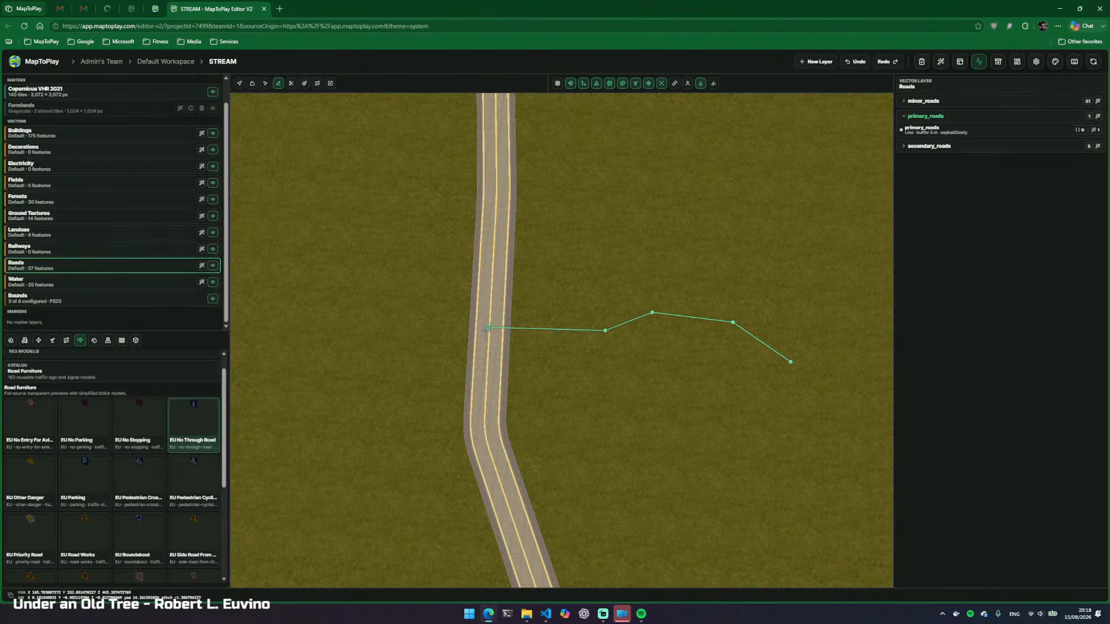
click(489, 328)
double_click(268, 380)
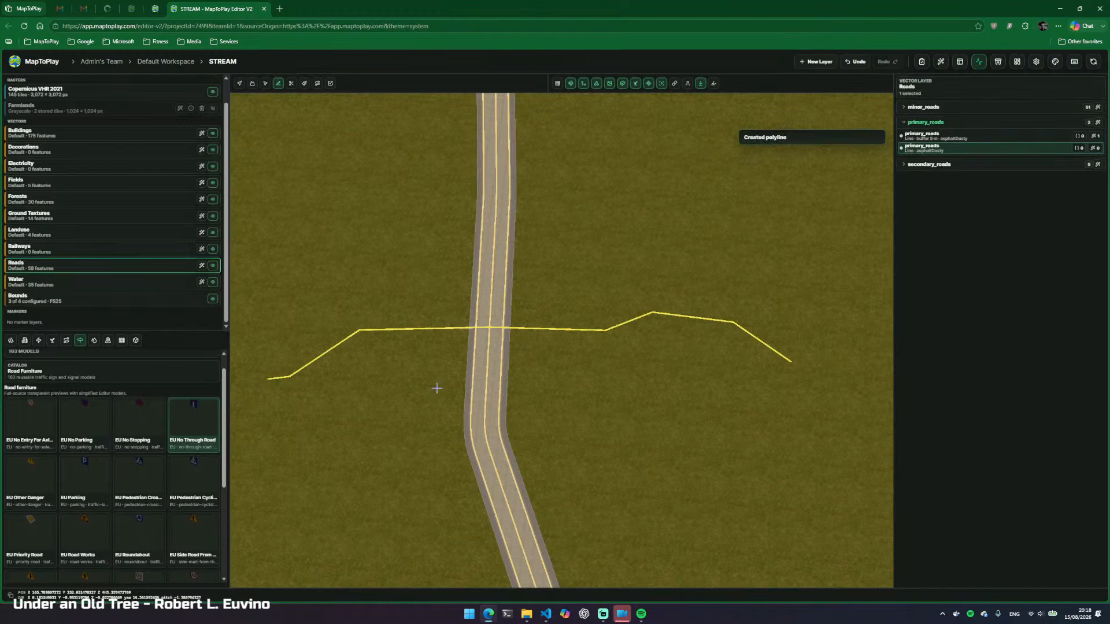
Apply a Buffer with a 5 m radius to the new crossing line and check its surface without vector overlays
click(1094, 149)
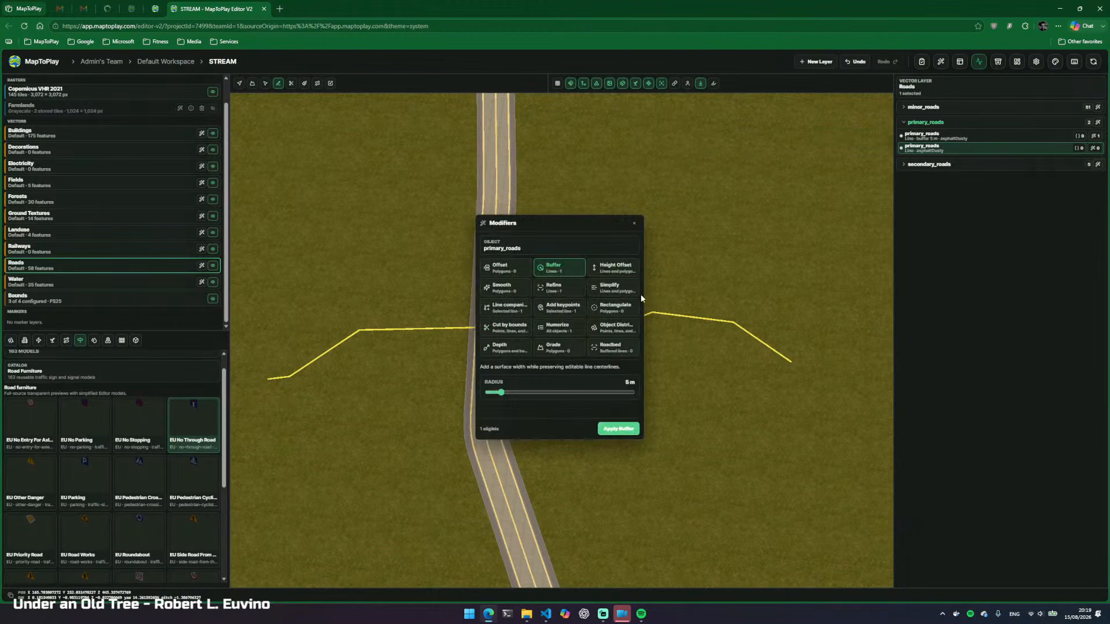
click(616, 431)
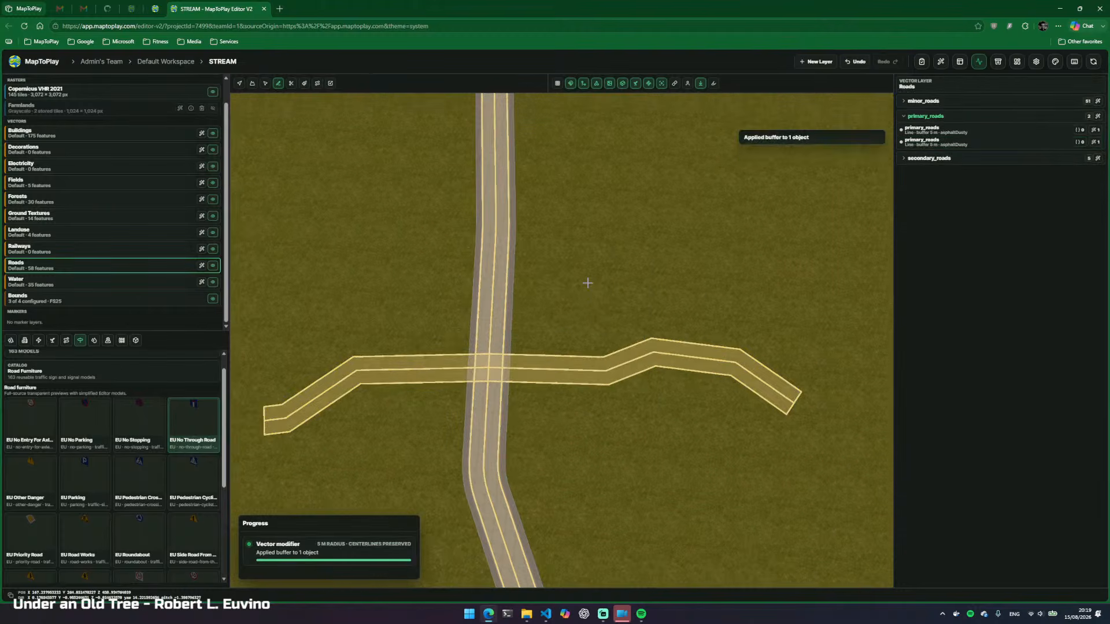
key(w)
key(v)
drag(580, 320, 565, 318)
key(v)
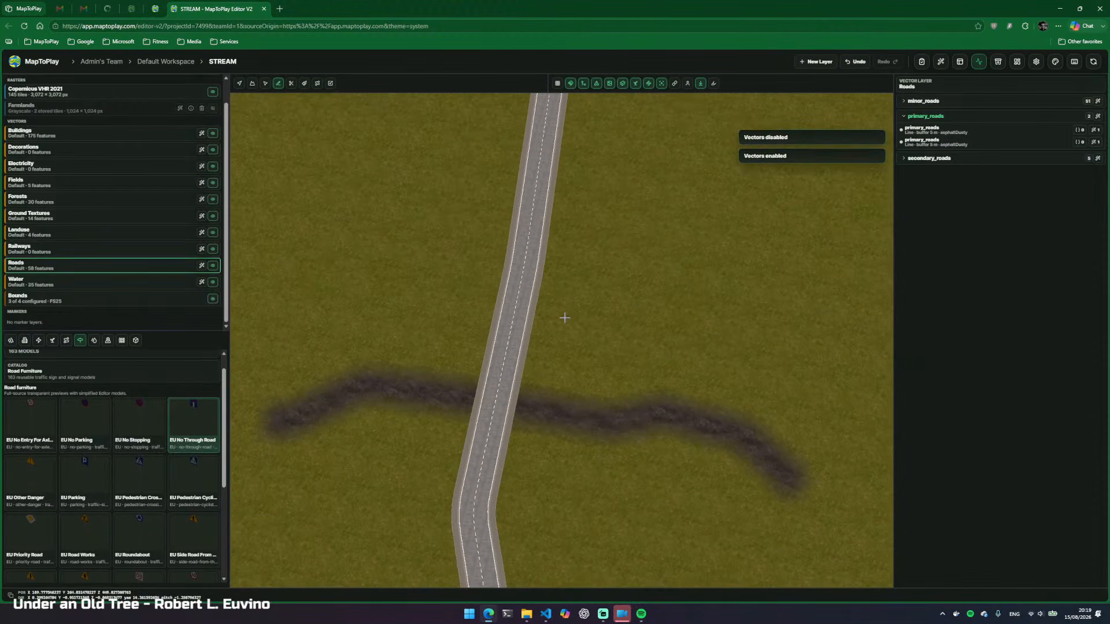
Apply the Refine modifier to the crossing road with a 6 m corner window, quality 3 and normalized intersections
key(Escape)
key(w)
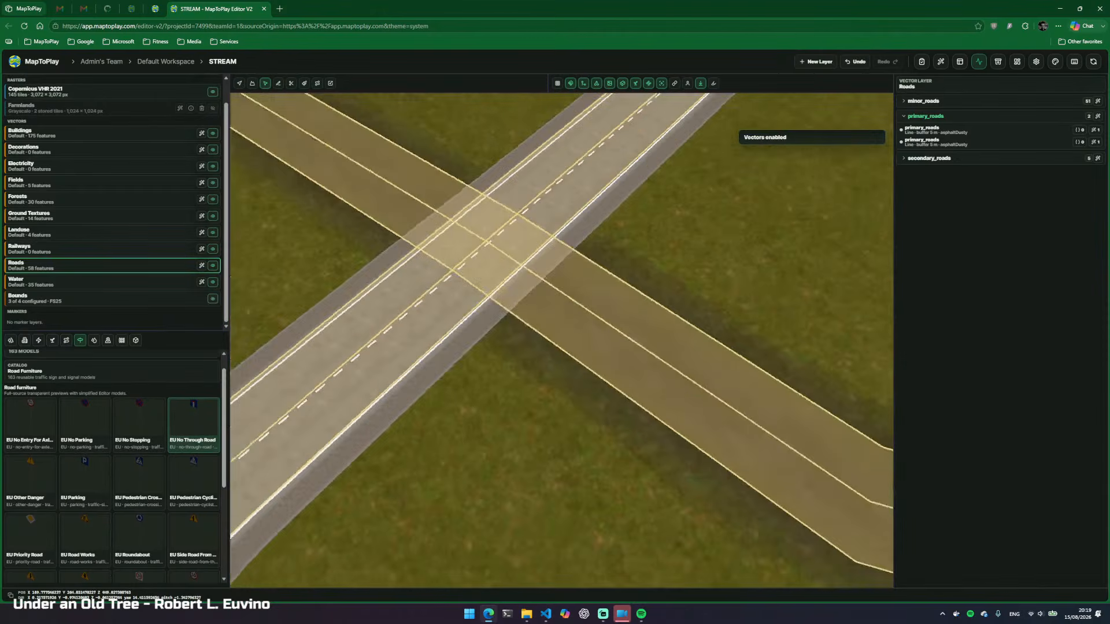
key(w)
key(a)
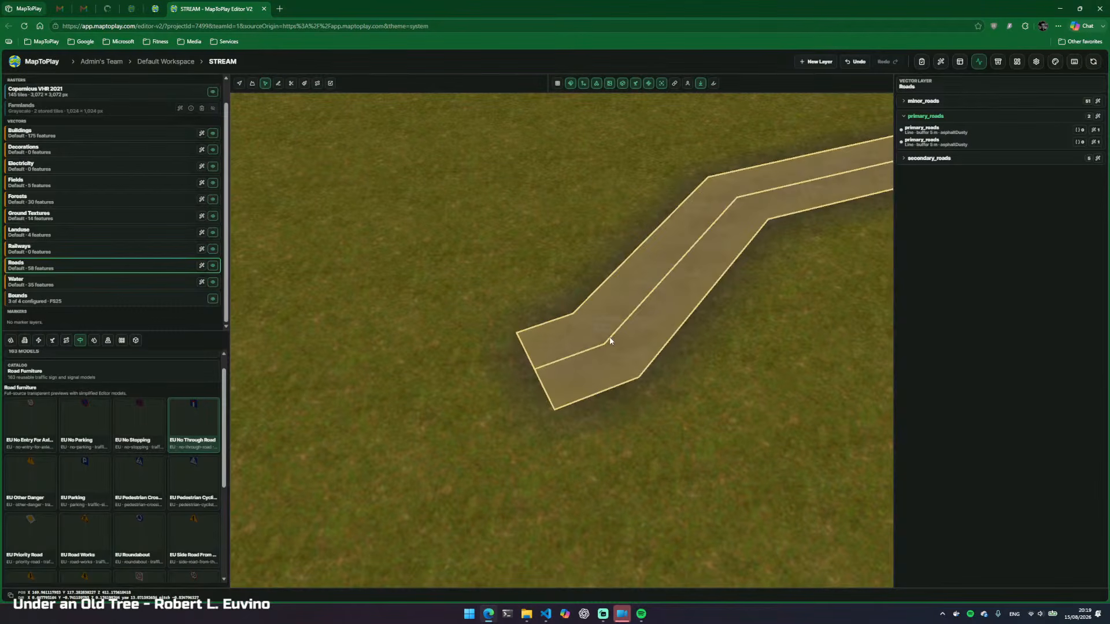
click(610, 341)
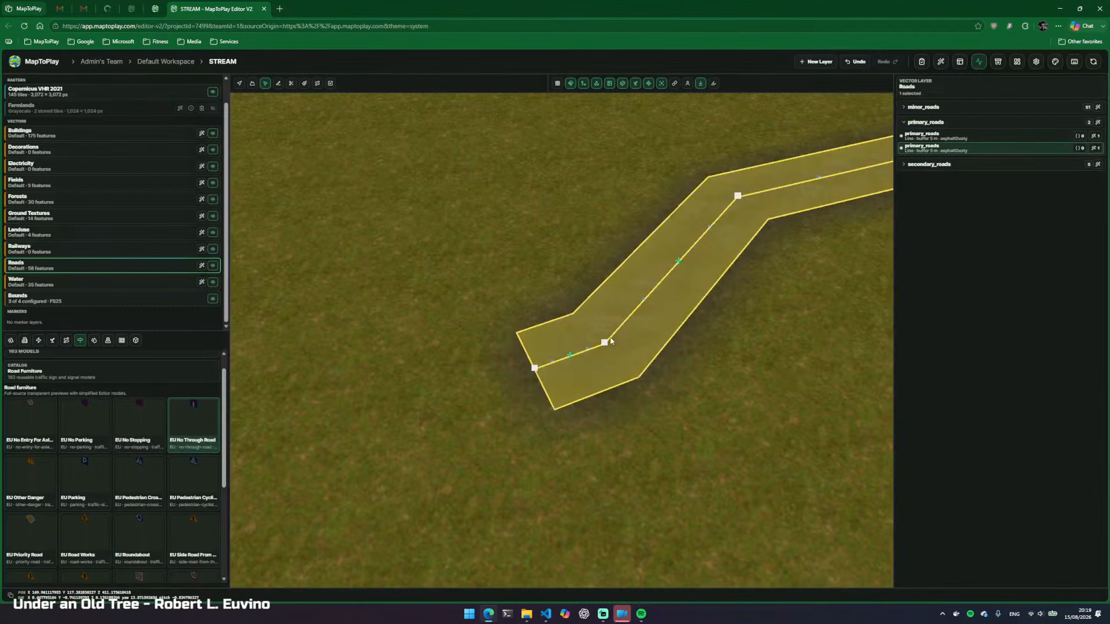
click(1095, 149)
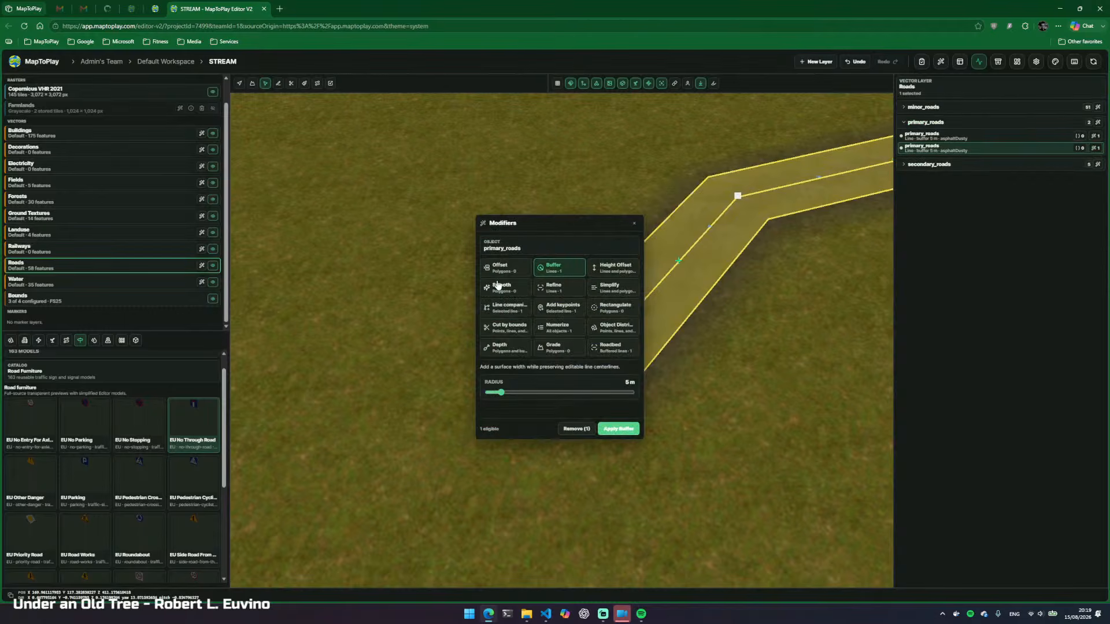
click(564, 292)
click(619, 448)
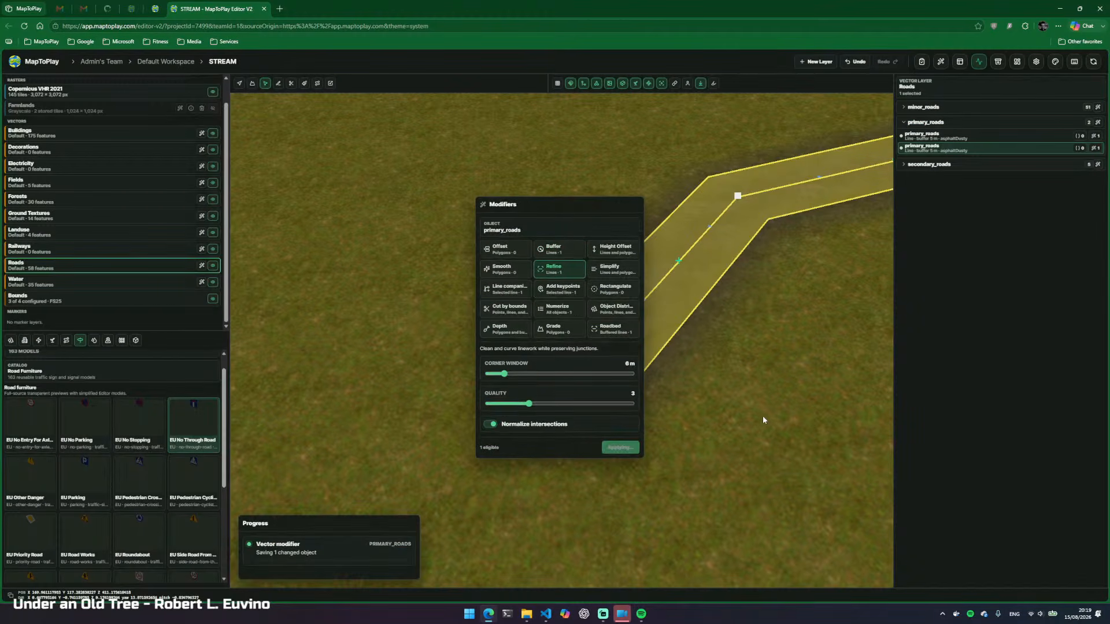
click(634, 205)
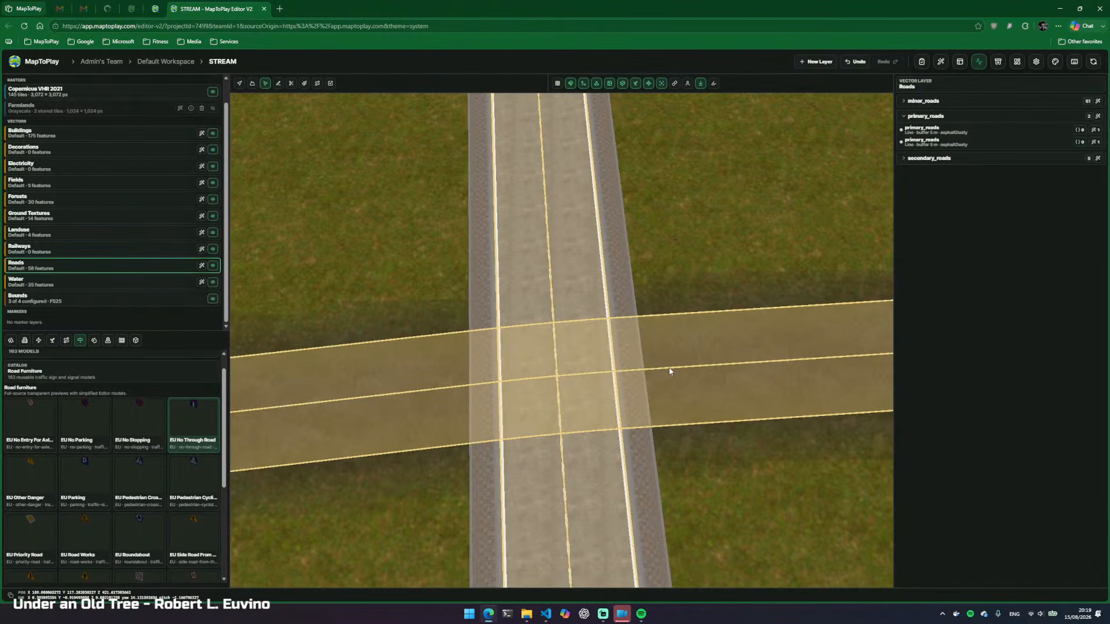
Construct the crossing road with Asphalt 04 Diffuse, 4.0 m surface repeat and 2 lanes, and hide the vectors
click(669, 371)
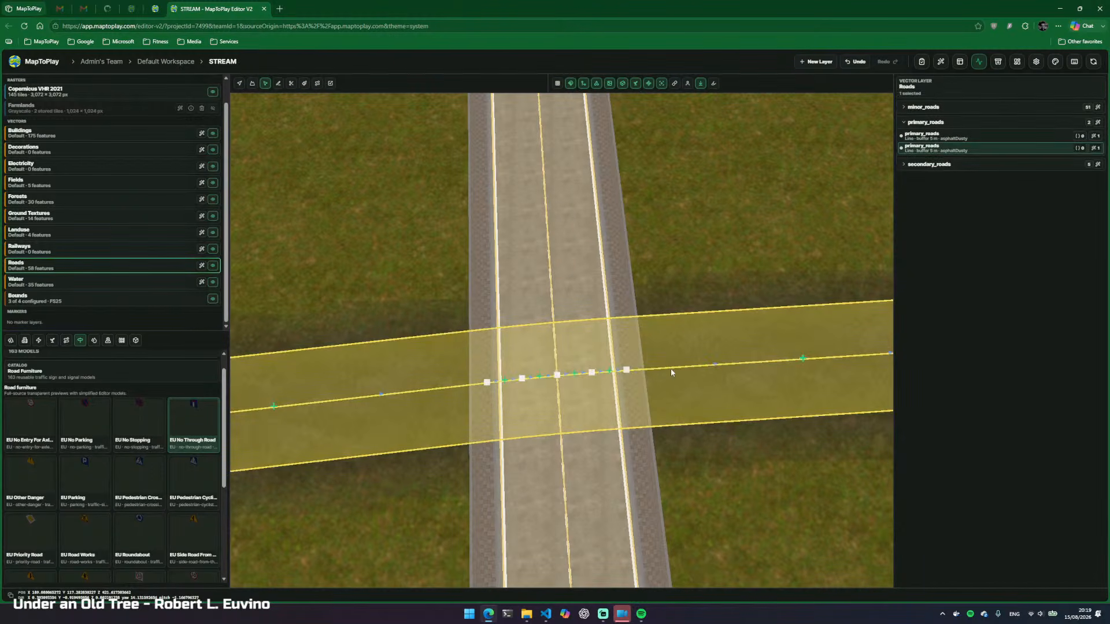
click(66, 341)
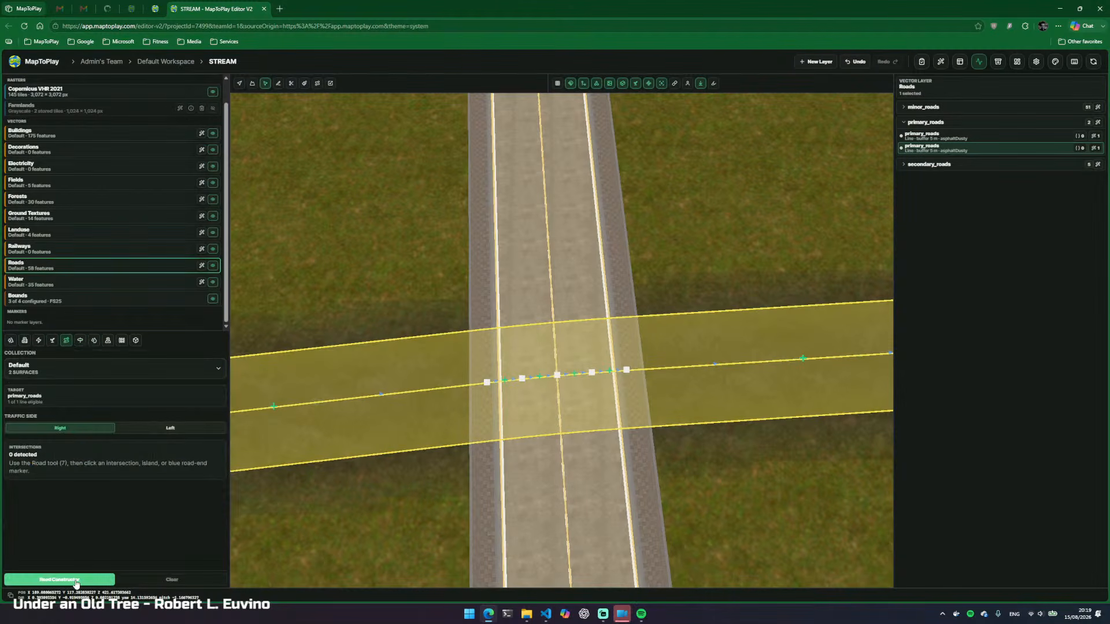
click(90, 578)
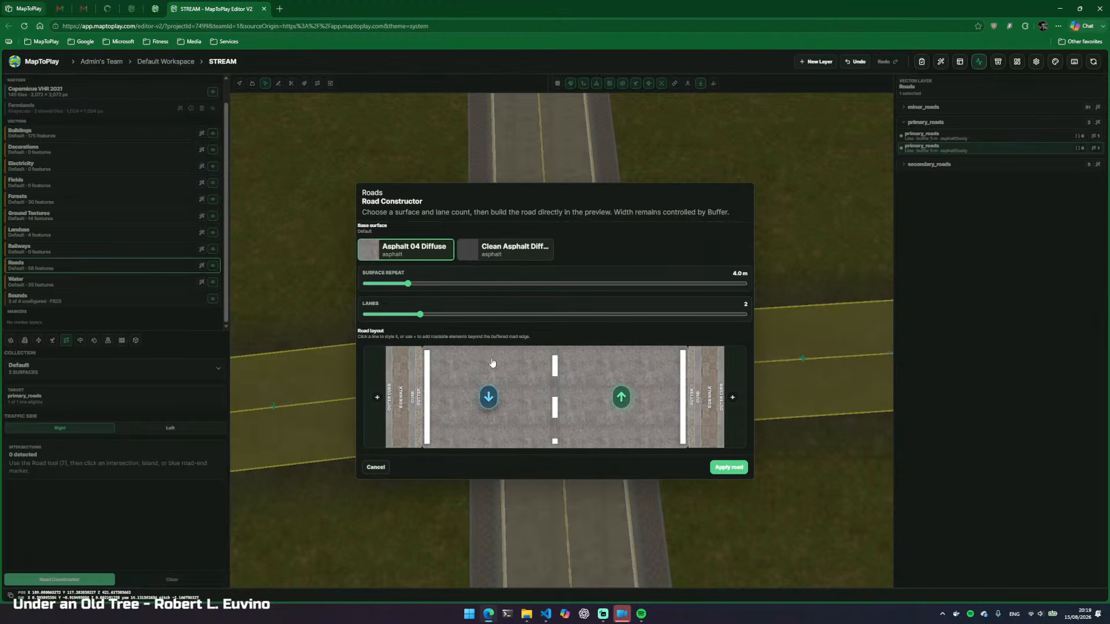
click(719, 470)
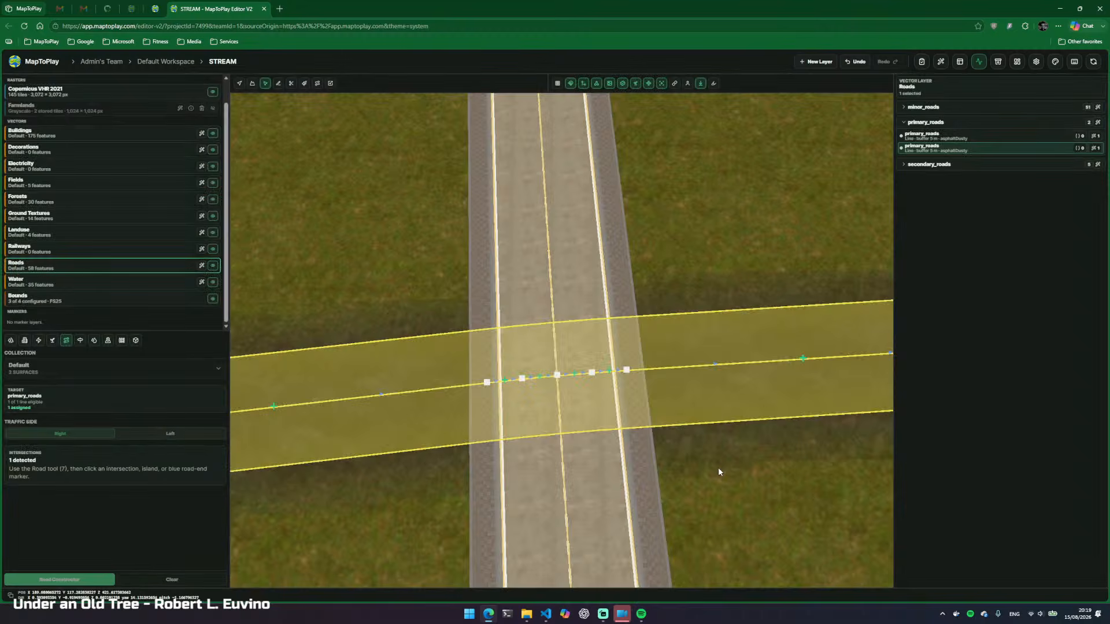
click(694, 240)
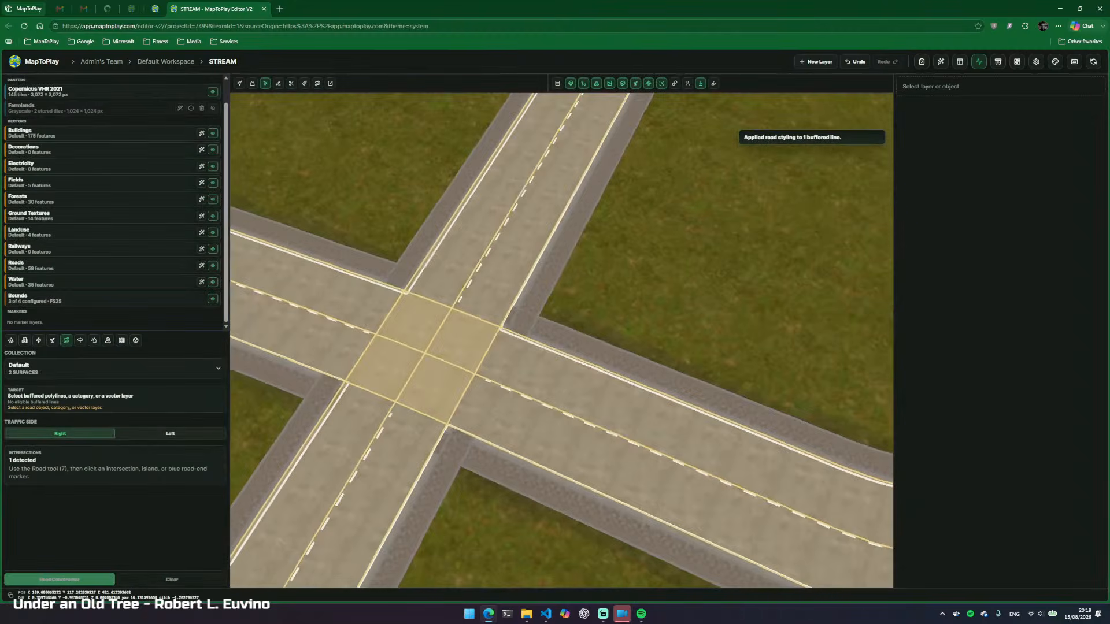
key(v)
key(e)
key(s)
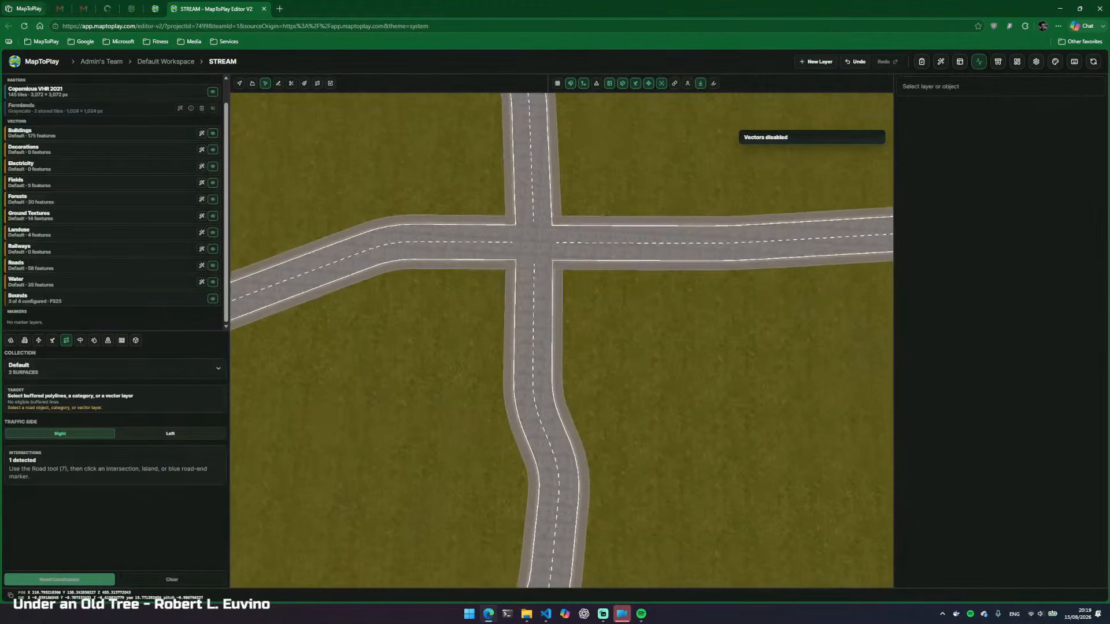
Use the Road tool to reverse the lane directions of the new crossing road so they match right-hand traffic
key(7)
key(s)
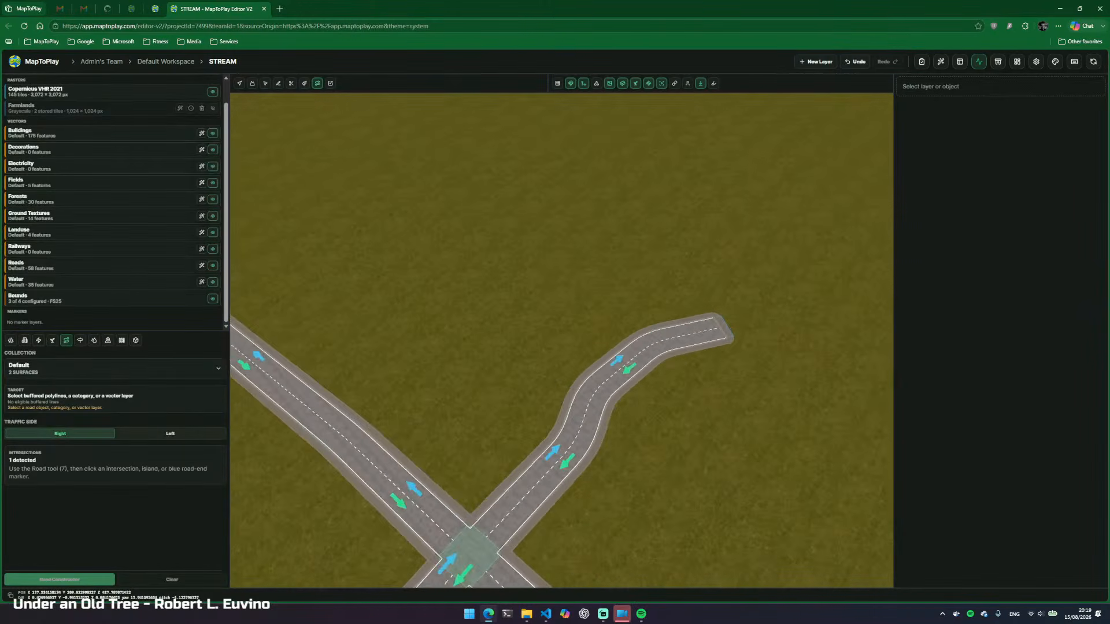
key(s)
key(d)
key(w)
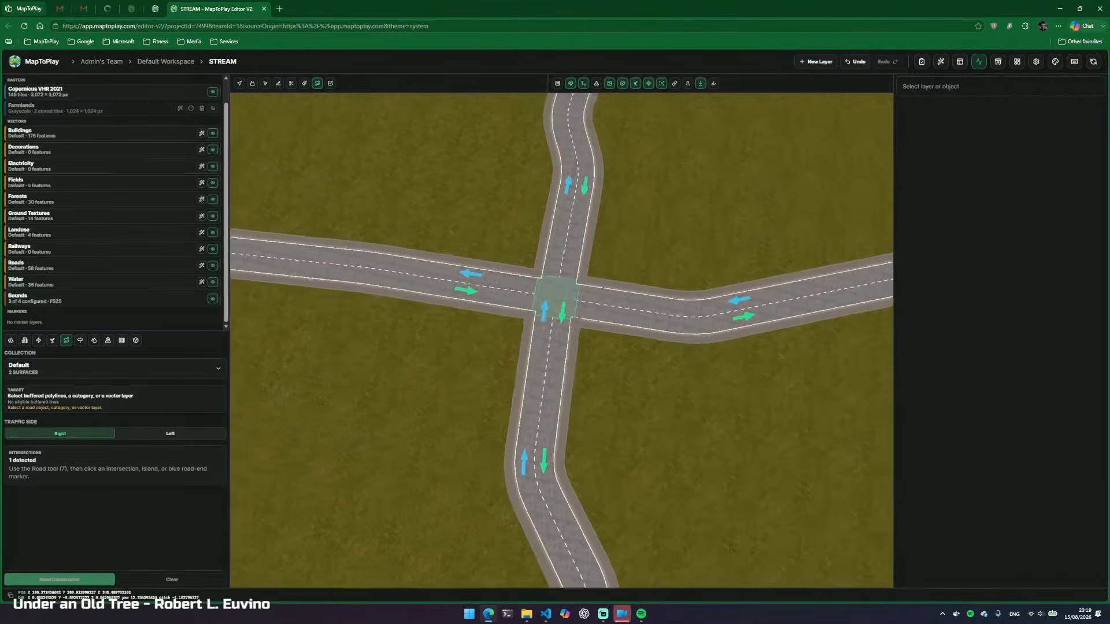
key(s)
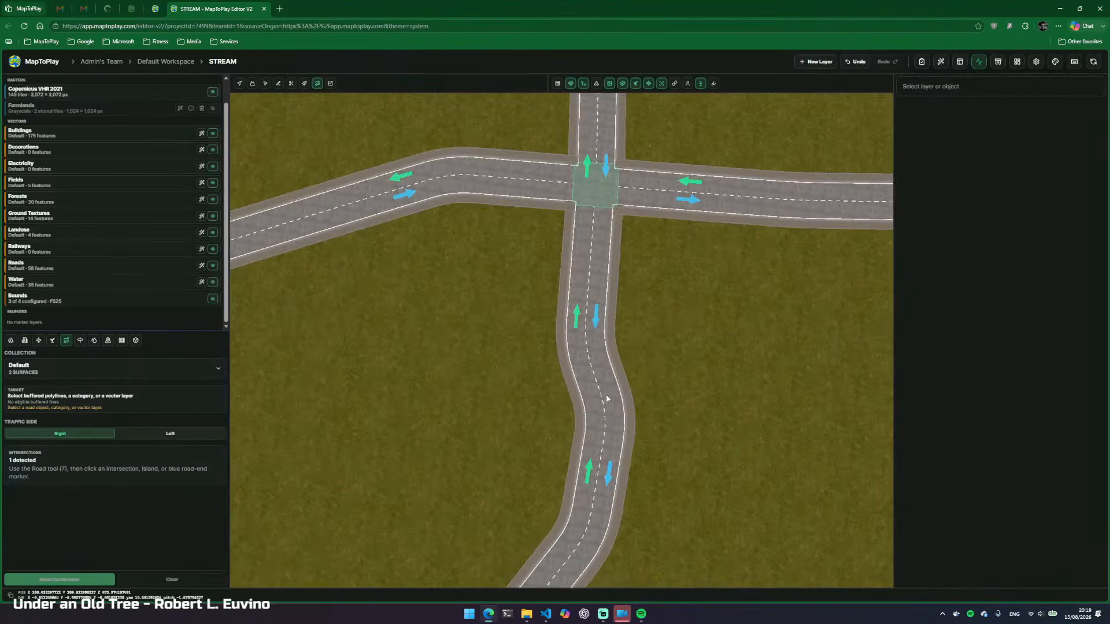
click(596, 317)
key(w)
key(q)
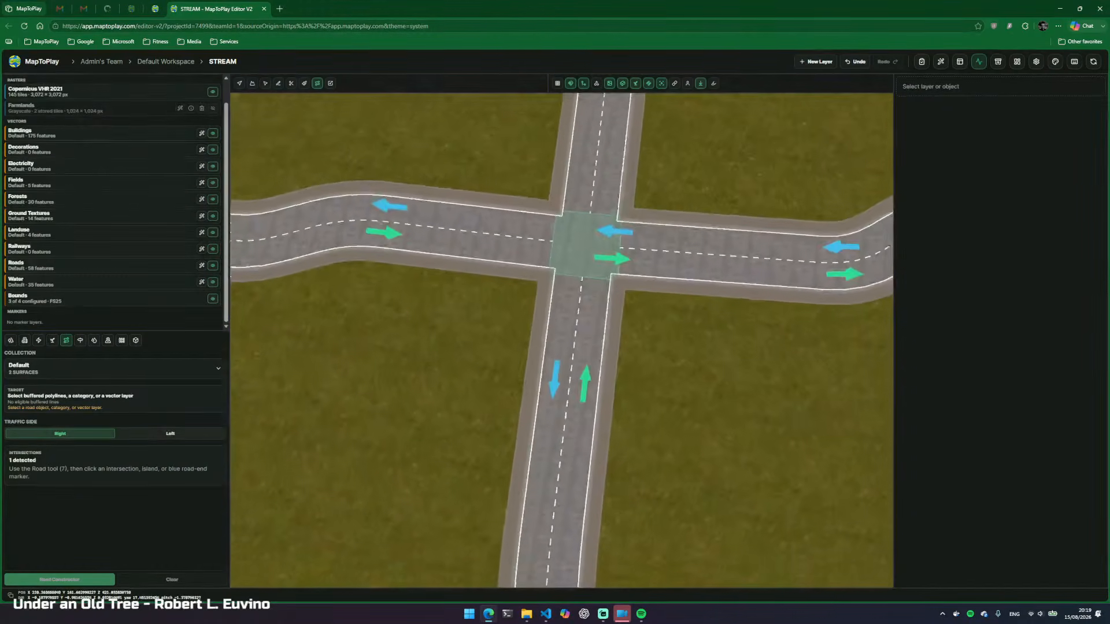
Select the detected intersection where the two asphalt roads cross
key(s)
key(w)
key(d)
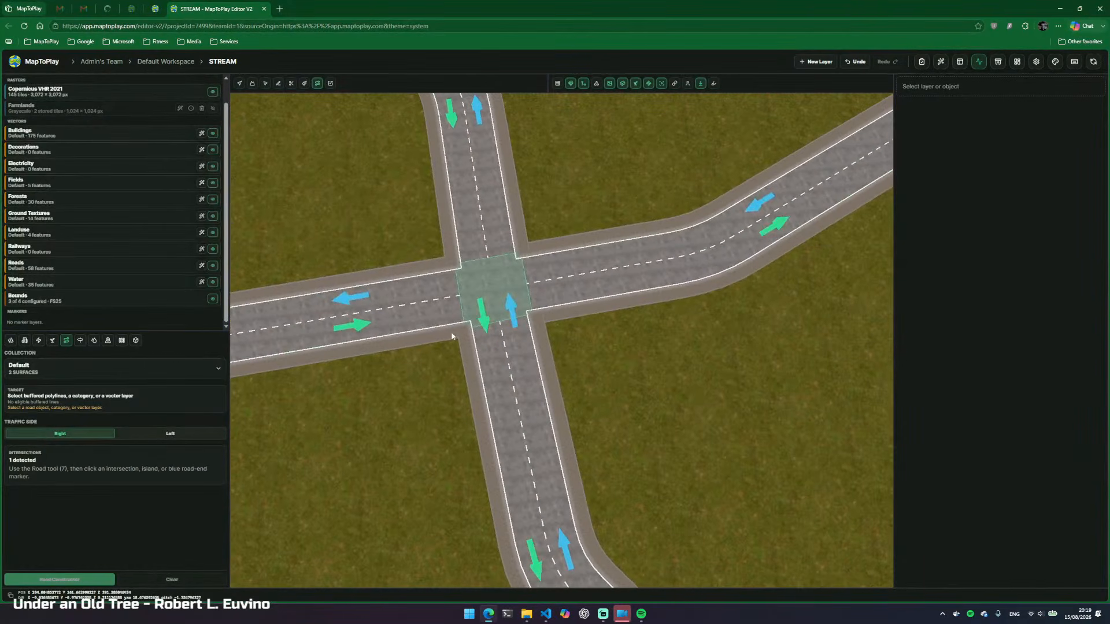
key(w)
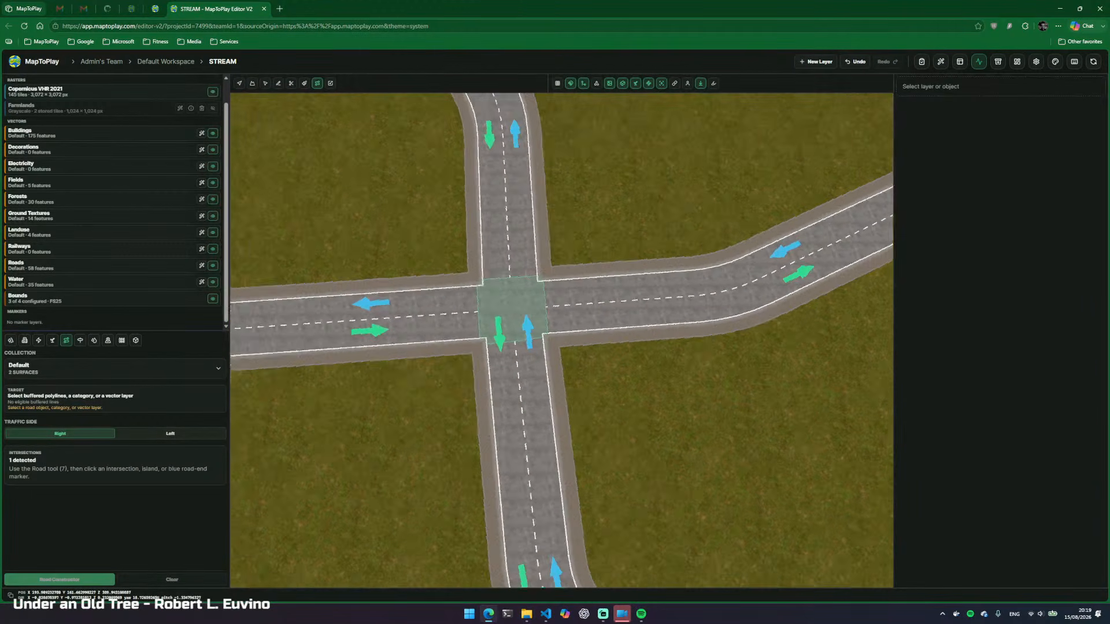
key(q)
key(s)
key(d)
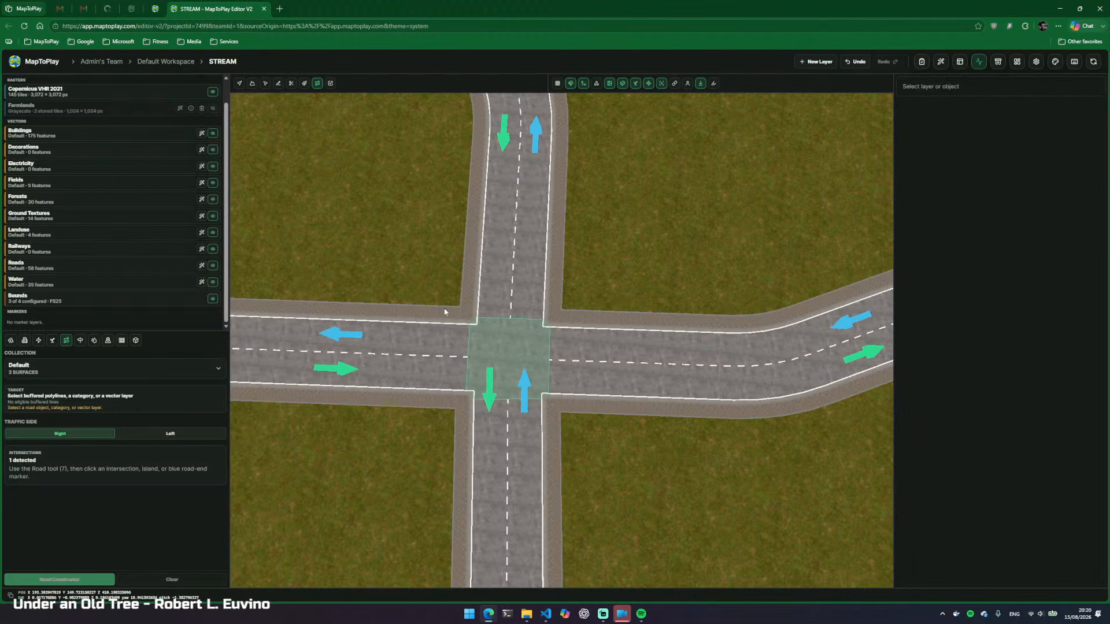
drag(497, 373, 353, 350)
key(w)
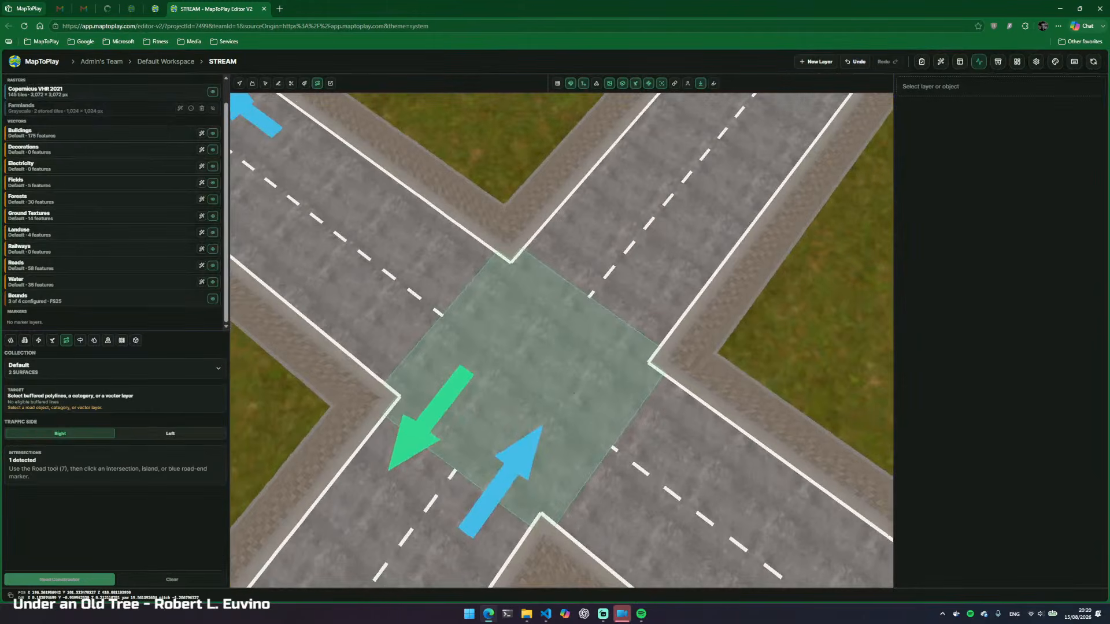
drag(573, 393, 501, 429)
click(578, 431)
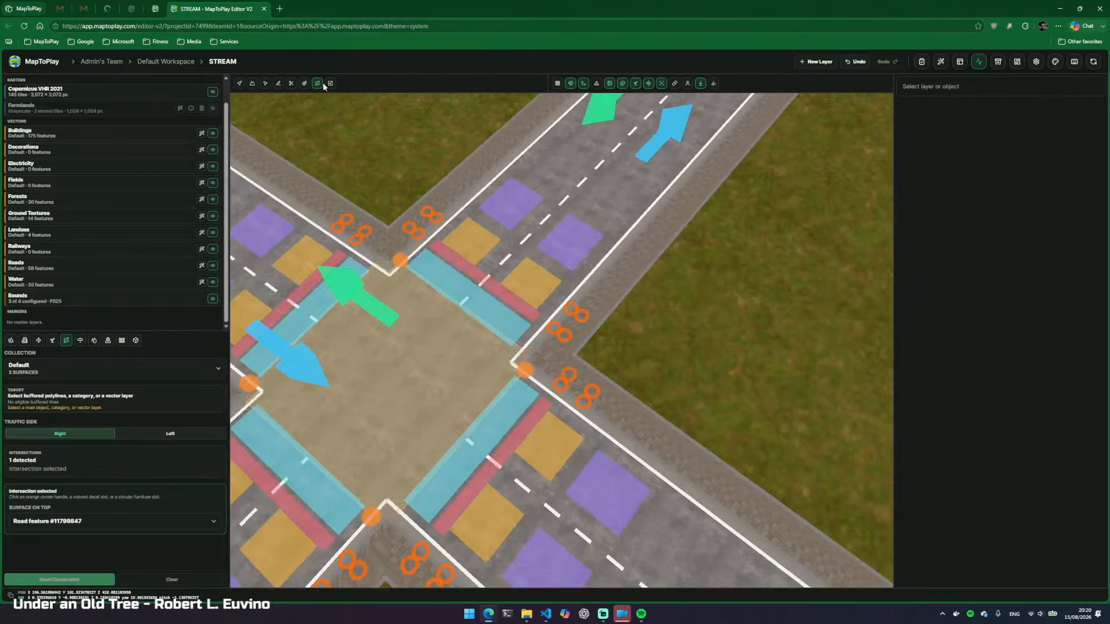
Place zebra crossing decals on lanes 1 and 2 of one intersection arm
drag(699, 307, 413, 354)
key(d)
key(w)
key(d)
key(d)
key(s)
click(597, 256)
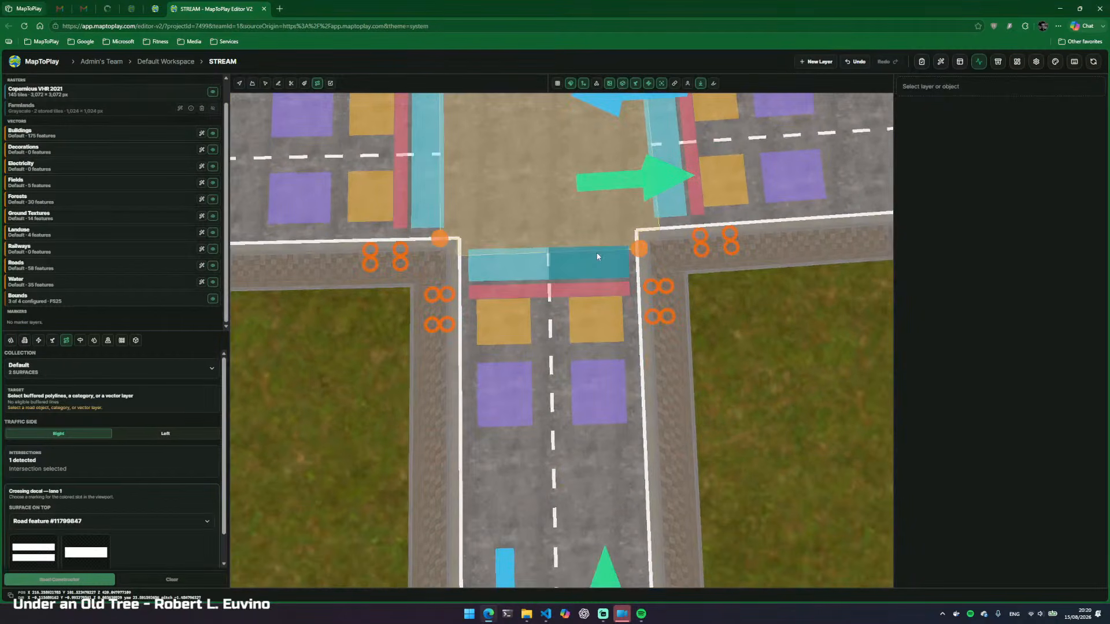
click(32, 554)
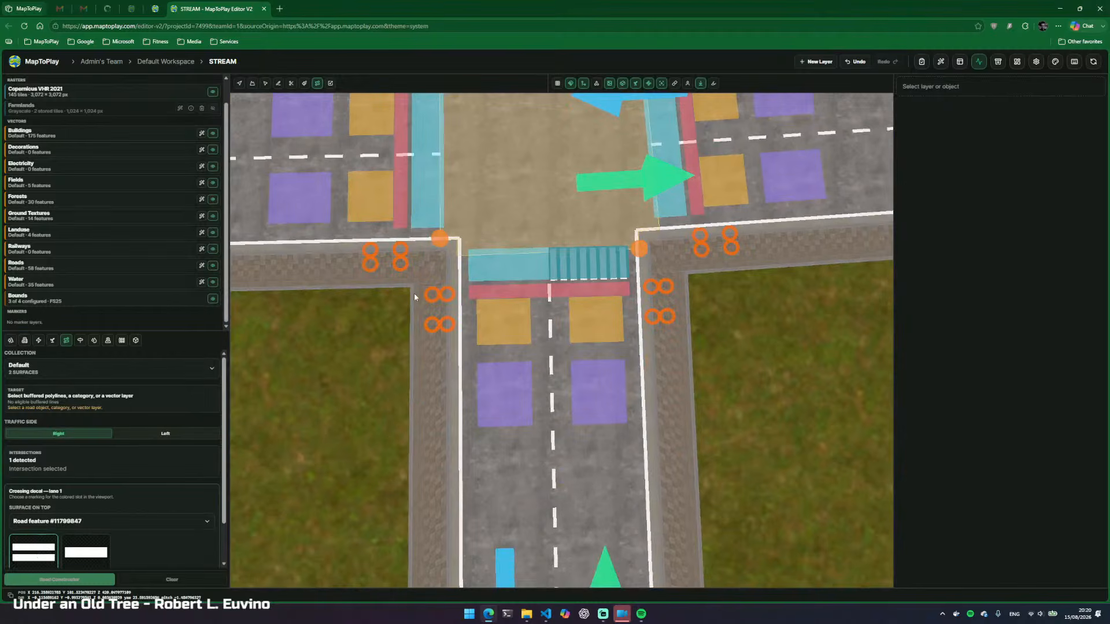
click(510, 274)
click(33, 553)
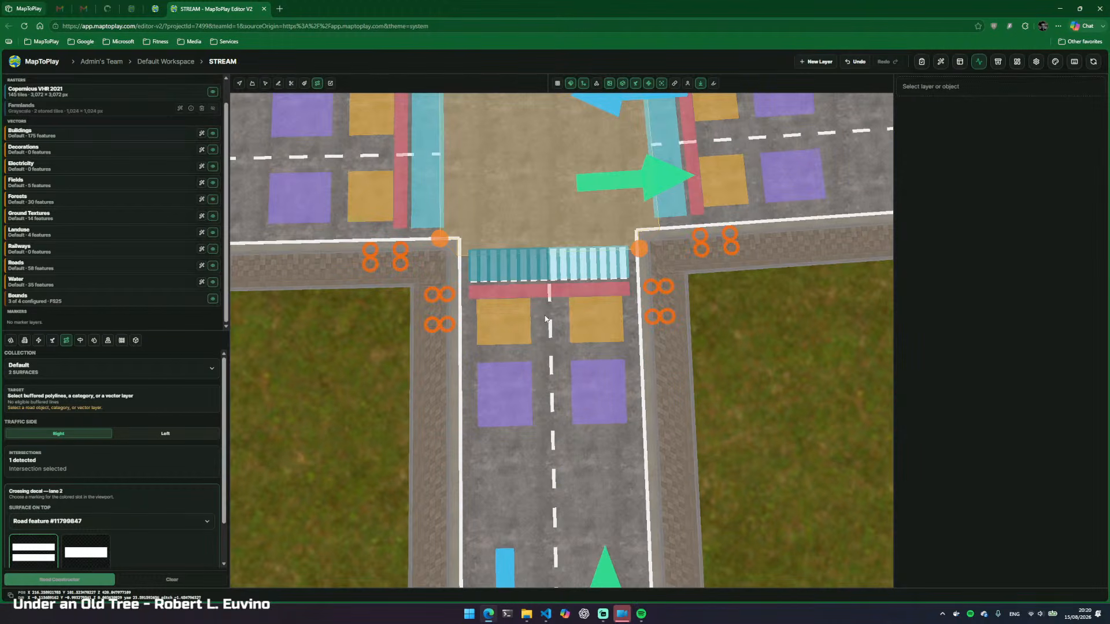
Add a stop line decal and a give-way triangle sign decal to lane 1 behind the zebra crossing
click(583, 295)
click(33, 553)
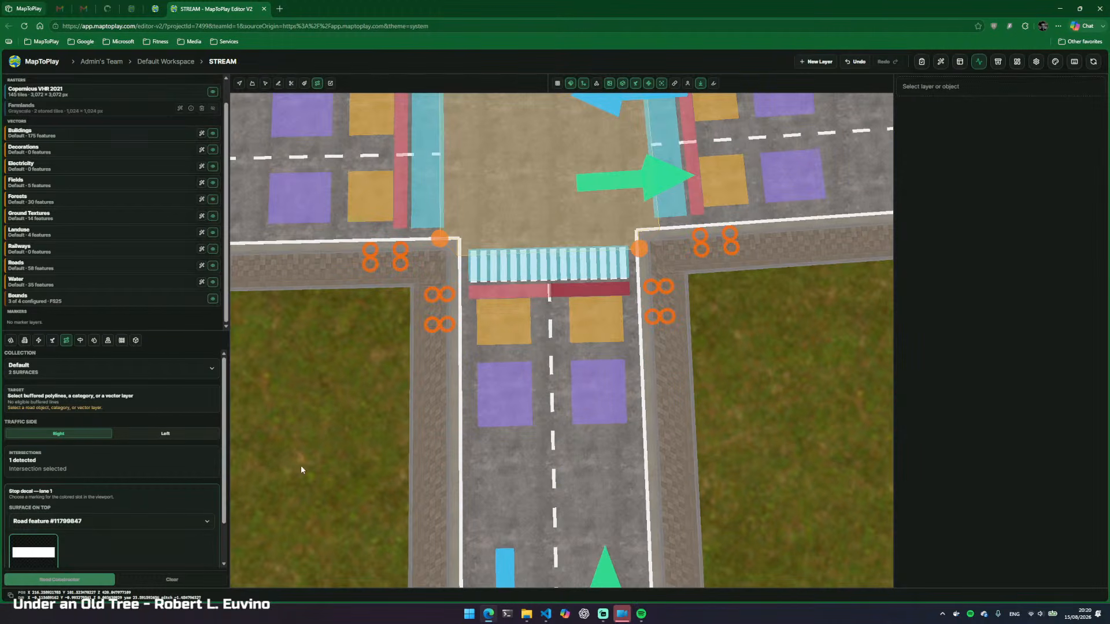
click(584, 332)
click(33, 552)
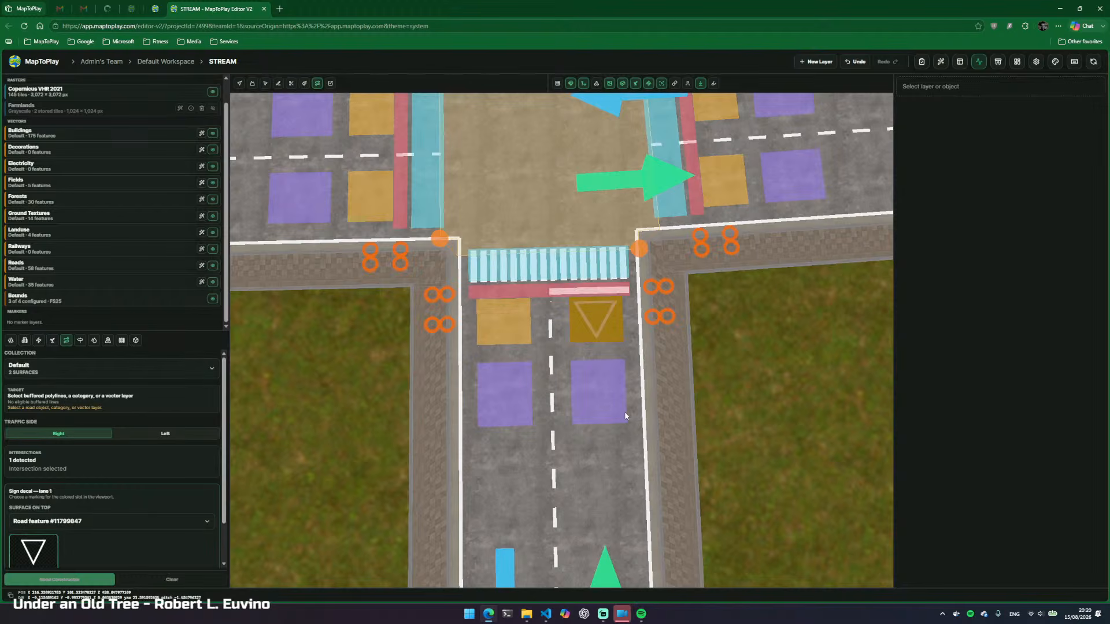
Place the combined left, straight and right arrow in the direction decal slot of lane 1
click(598, 410)
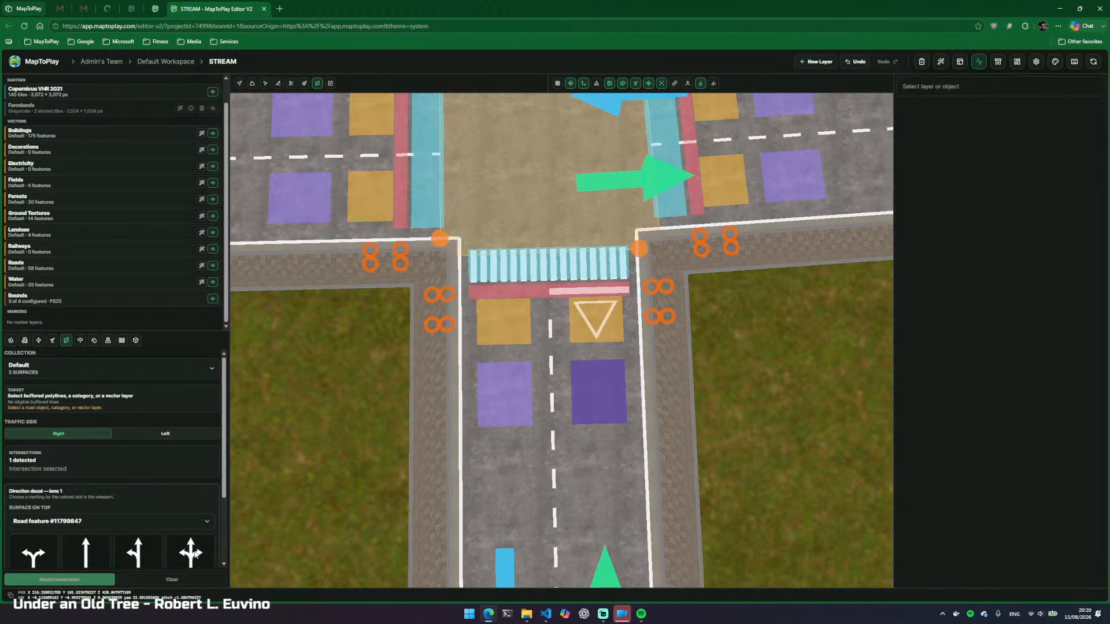
click(765, 385)
drag(765, 385, 519, 328)
click(519, 330)
Place an EU Priority Road sign in the sidewalk furniture slot beside the give-way triangle lane
drag(502, 375, 651, 426)
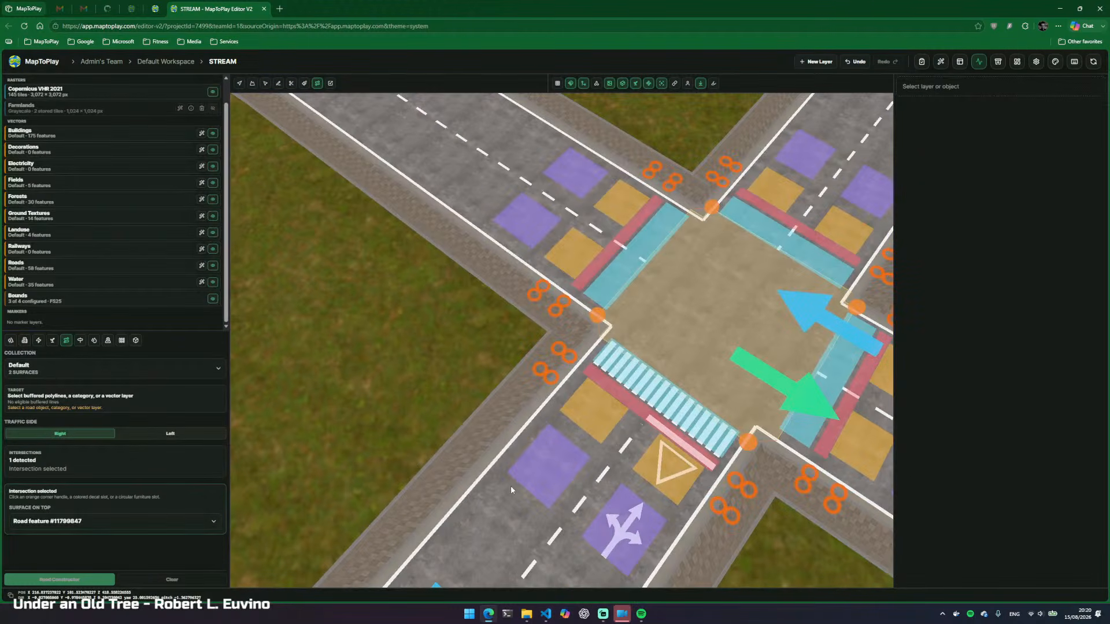
key(w)
key(s)
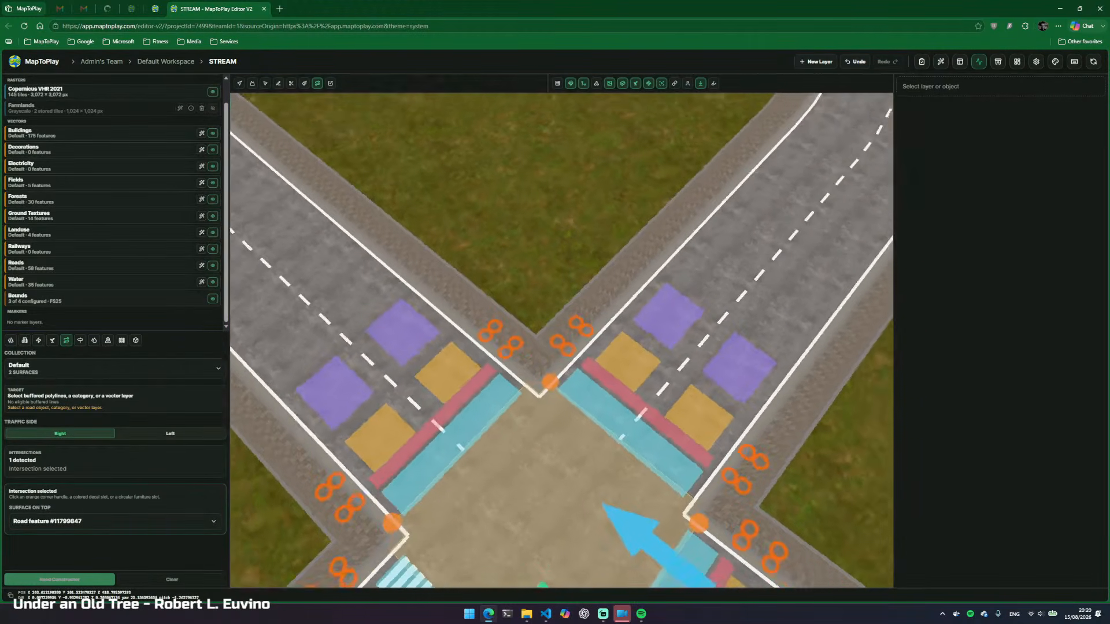
drag(544, 272, 781, 418)
key(w)
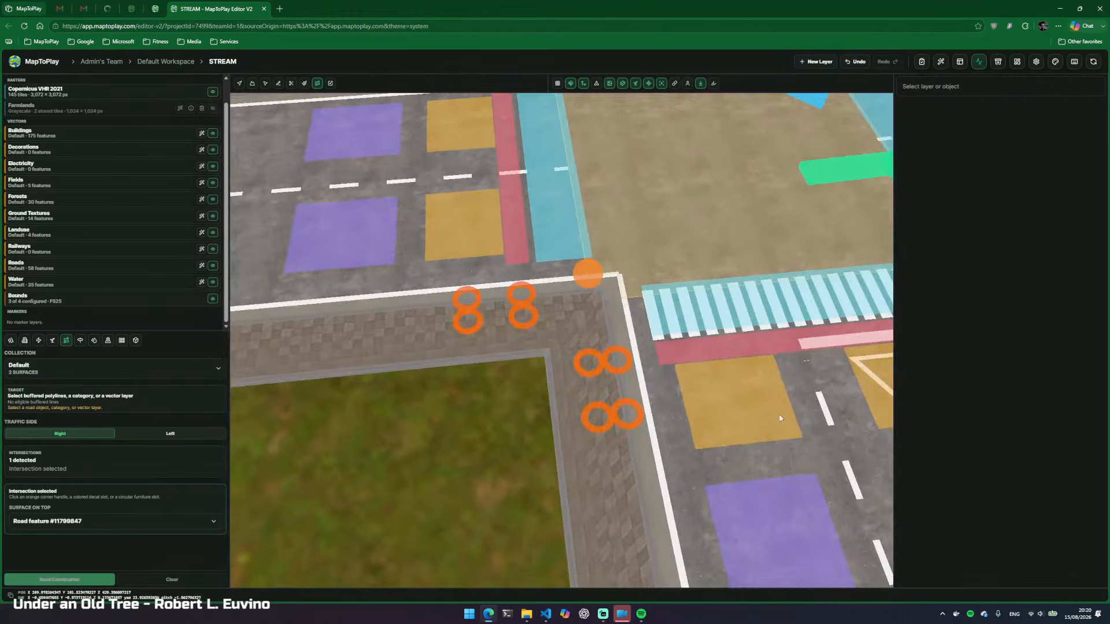
click(616, 420)
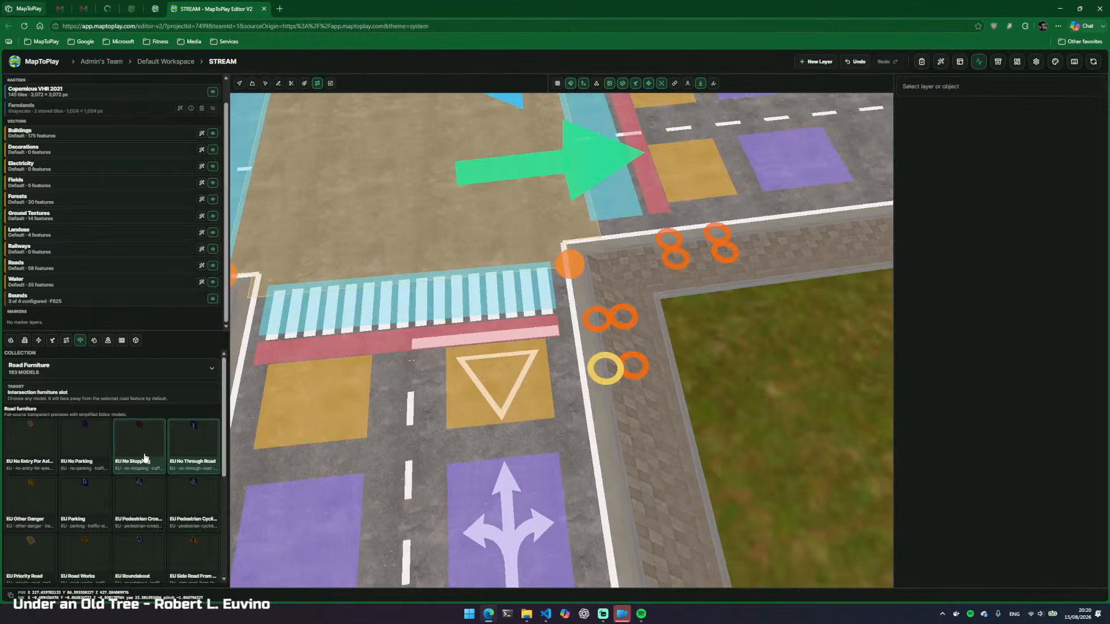
click(30, 555)
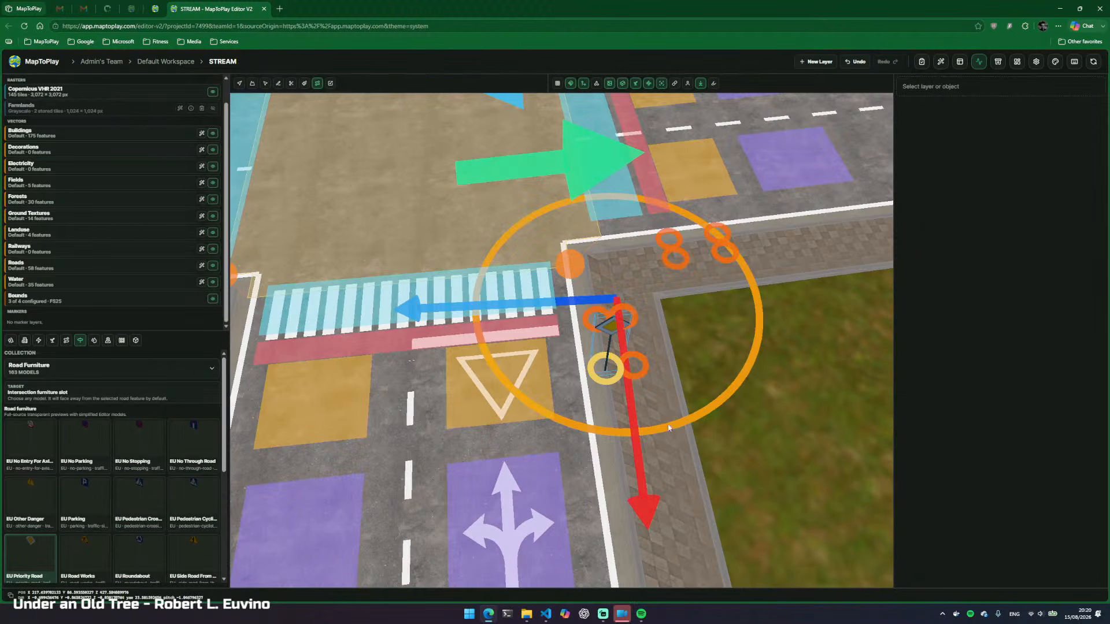
key(Escape)
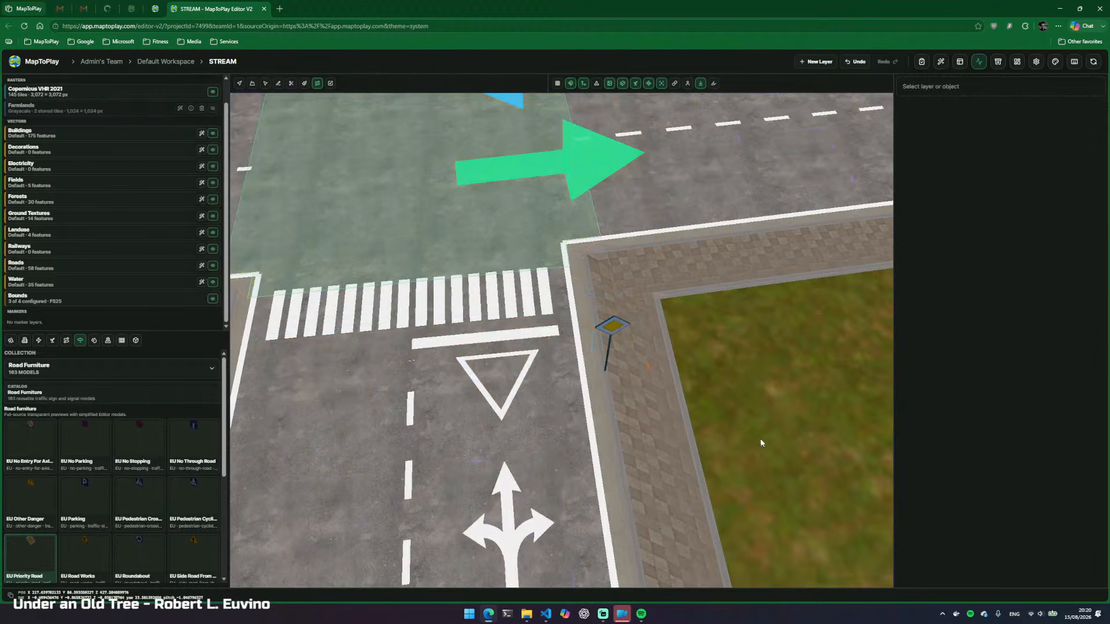
Reselect the intersection and bring the placed Priority Road sign into close view
key(d)
drag(760, 443, 716, 441)
key(a)
key(w)
click(598, 397)
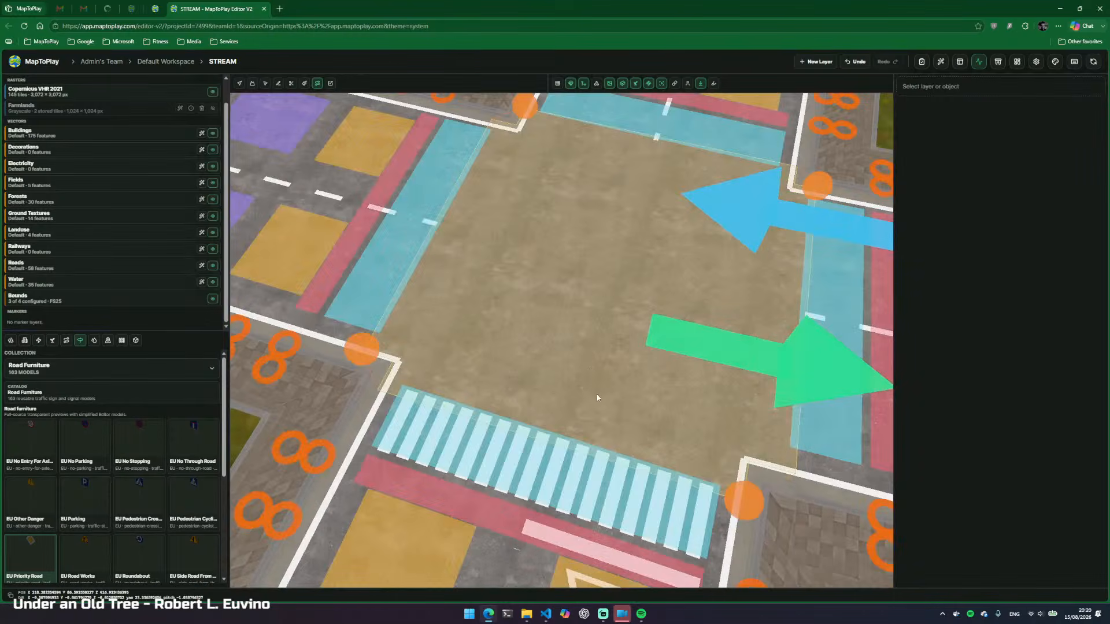
key(s)
drag(599, 397, 632, 332)
key(w)
drag(616, 242, 616, 301)
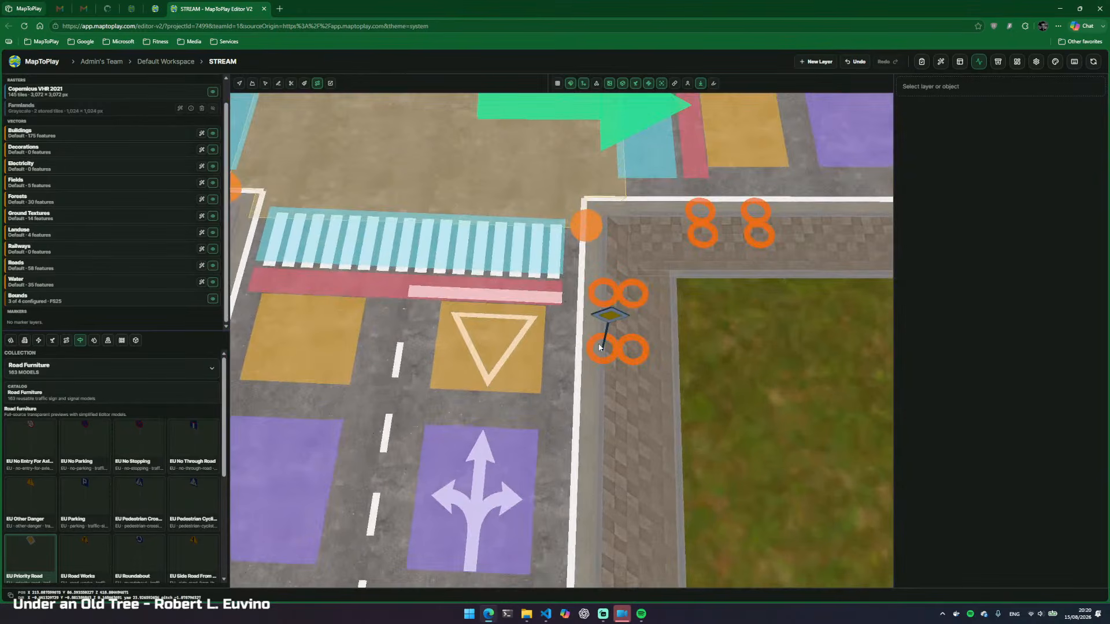
Try moving the EU Priority Road sign away from its furniture slot, and undo the move
click(606, 351)
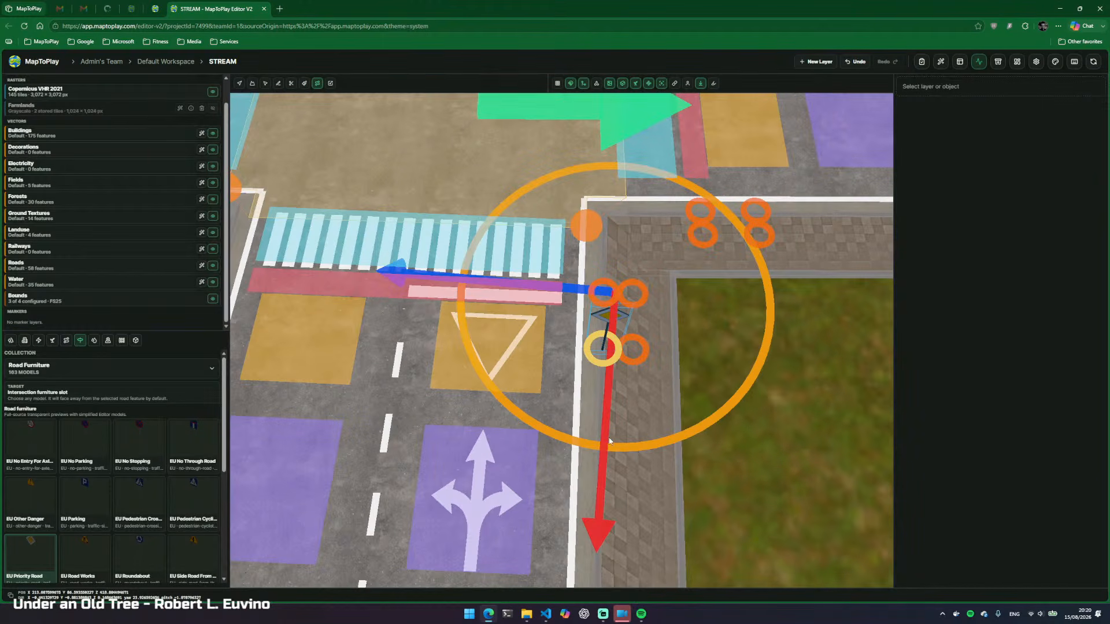
drag(606, 399, 593, 315)
key(s)
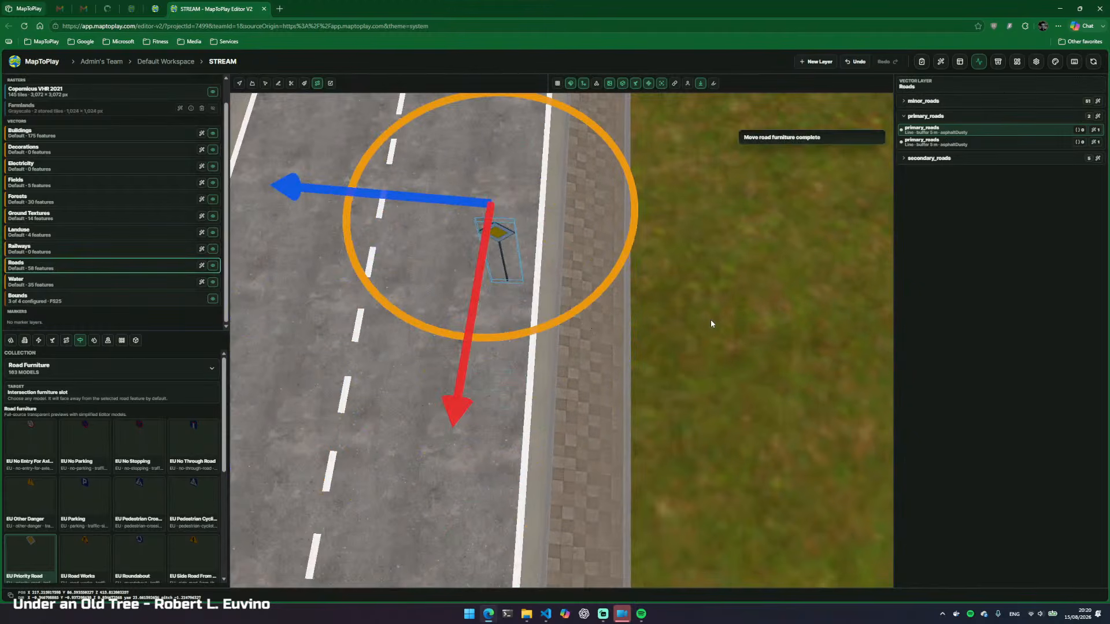
key(ctrl+z)
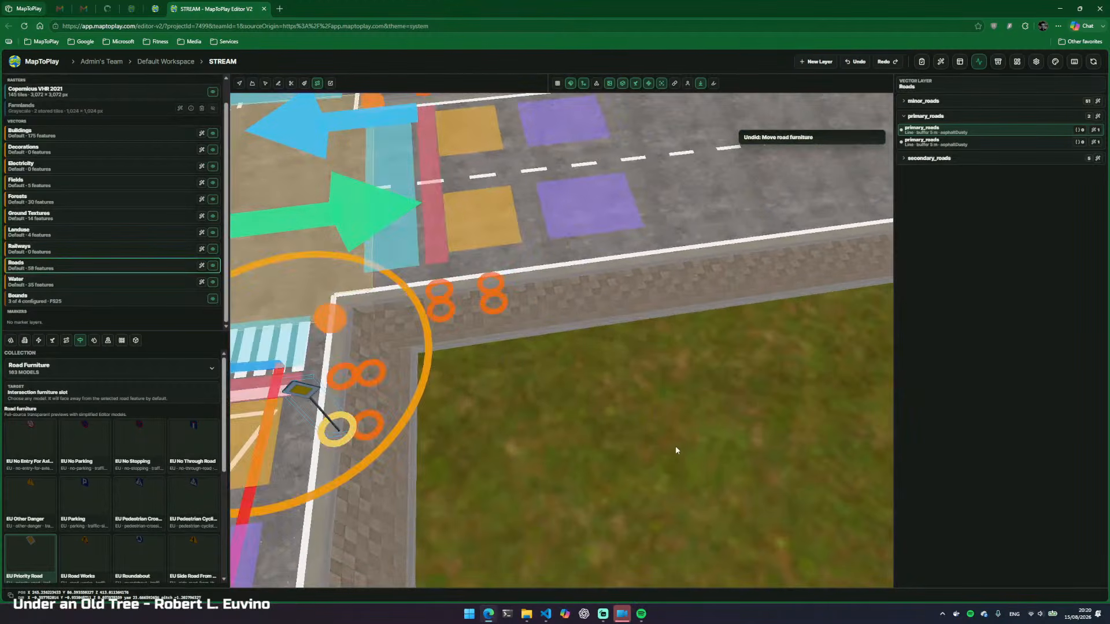
Deselect the sign and examine the intersection's corners, decal slots and furniture slots from several angles
click(676, 447)
key(a)
right_click(617, 436)
click(649, 467)
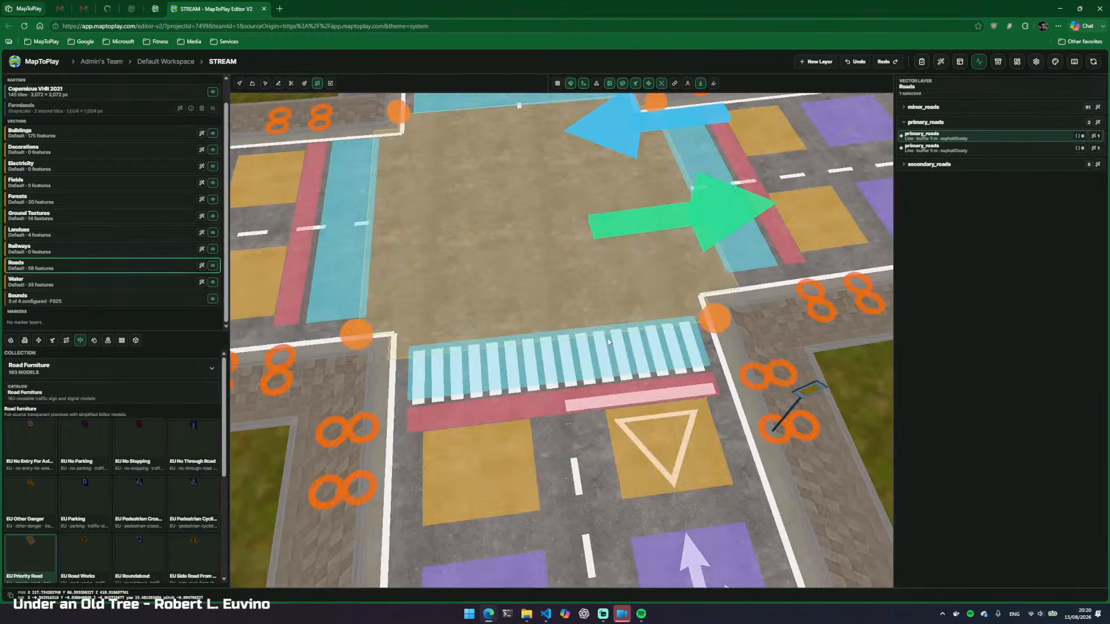
key(d)
drag(657, 425, 652, 425)
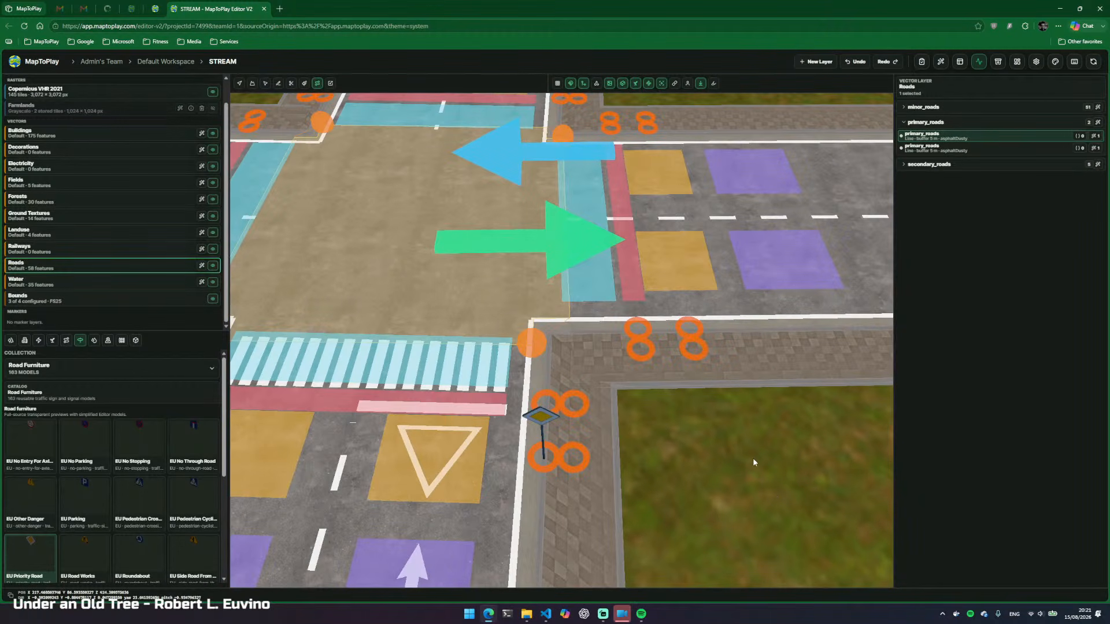
drag(752, 460, 680, 454)
key(e)
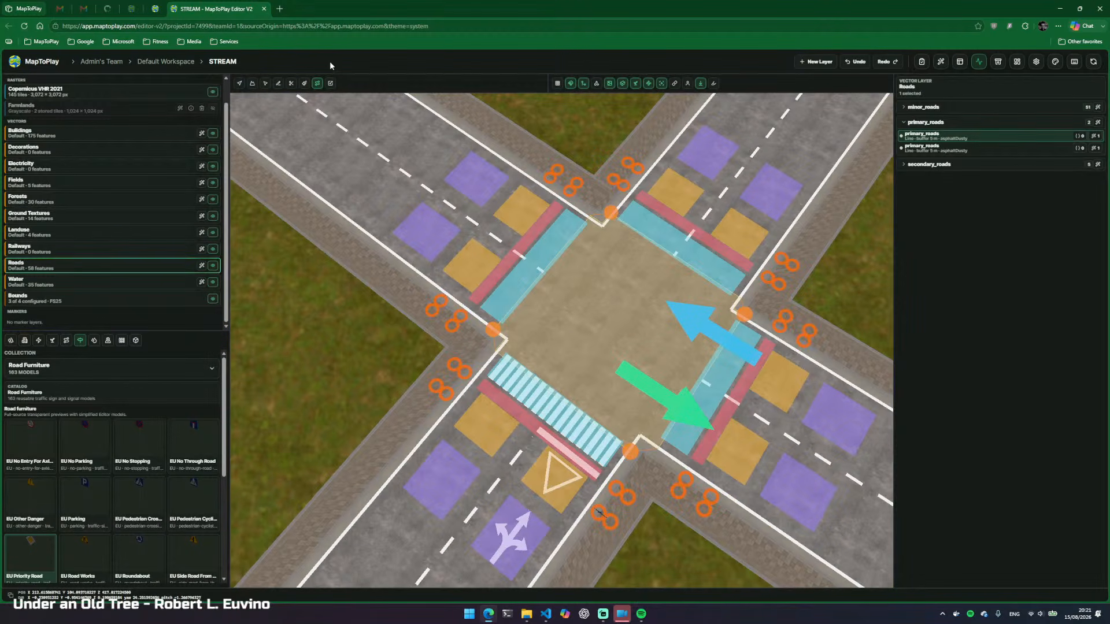
mouse_move(507, 450)
mouse_down()
mouse_move(405, 450)
mouse_move(508, 450)
mouse_up()
key(w)
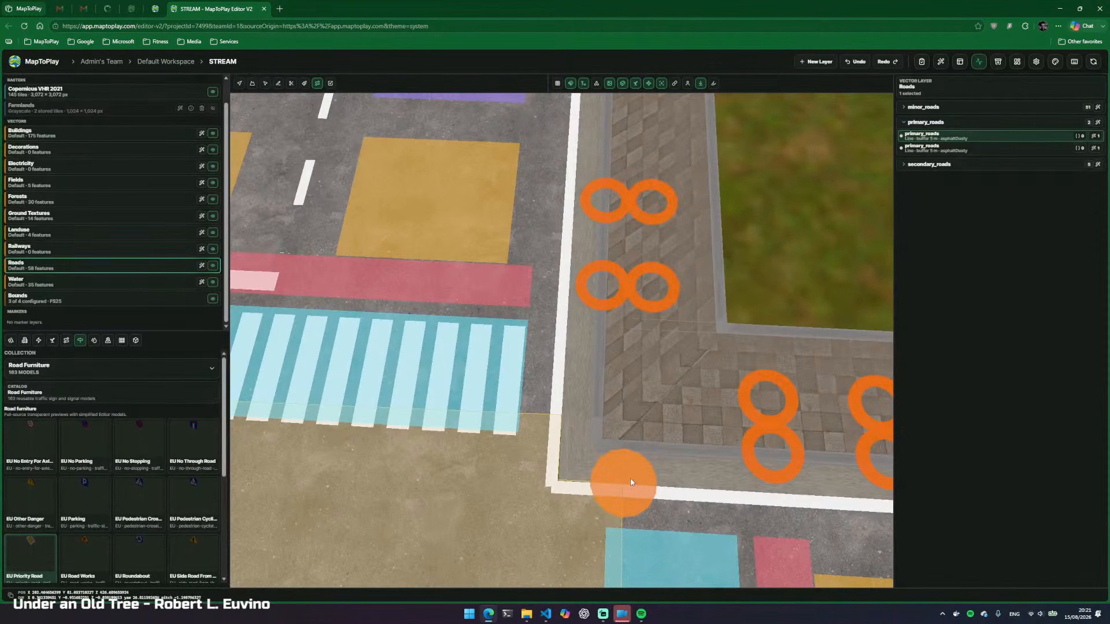
Select the junction corner at one end of the zebra crossing and set its connection to Smoothed in the road settings
click(632, 483)
drag(631, 483, 722, 457)
key(s)
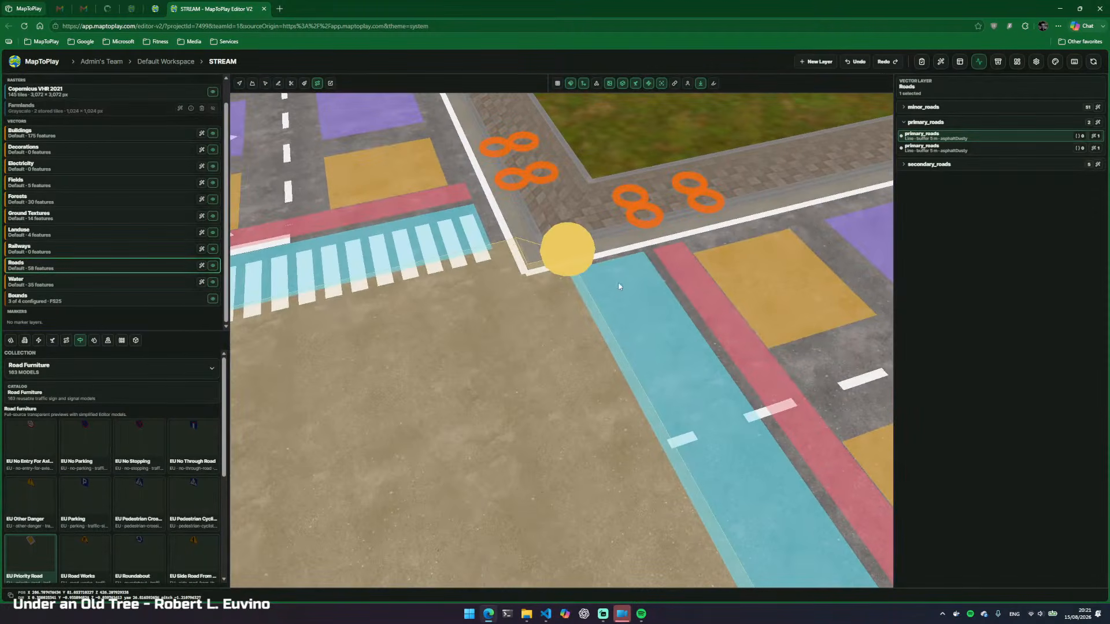
key(w)
drag(607, 320, 584, 361)
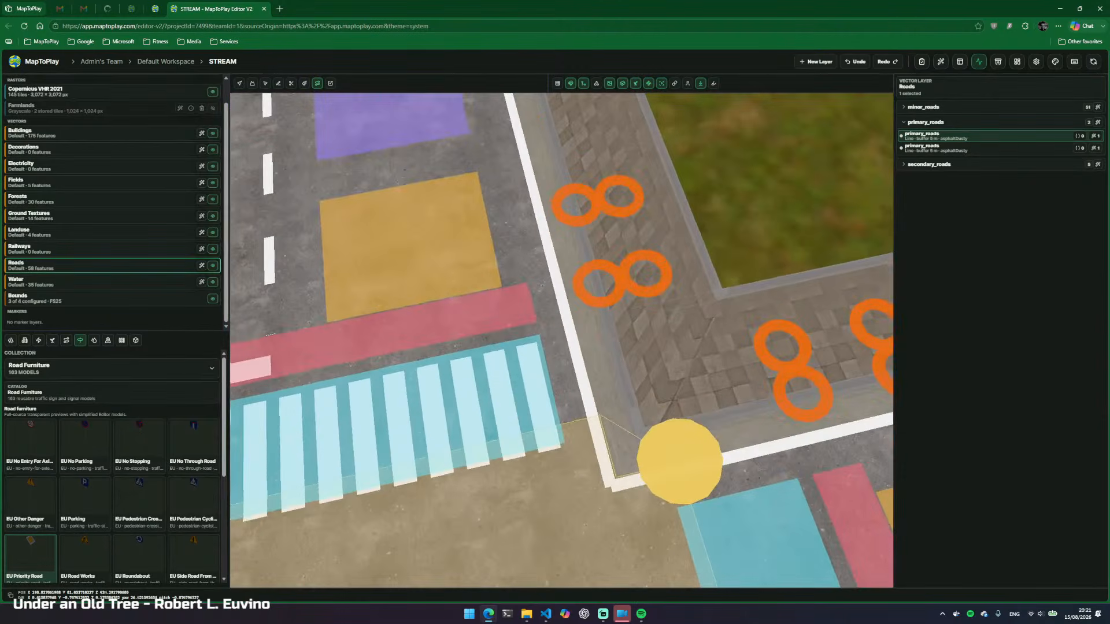
key(s)
click(66, 340)
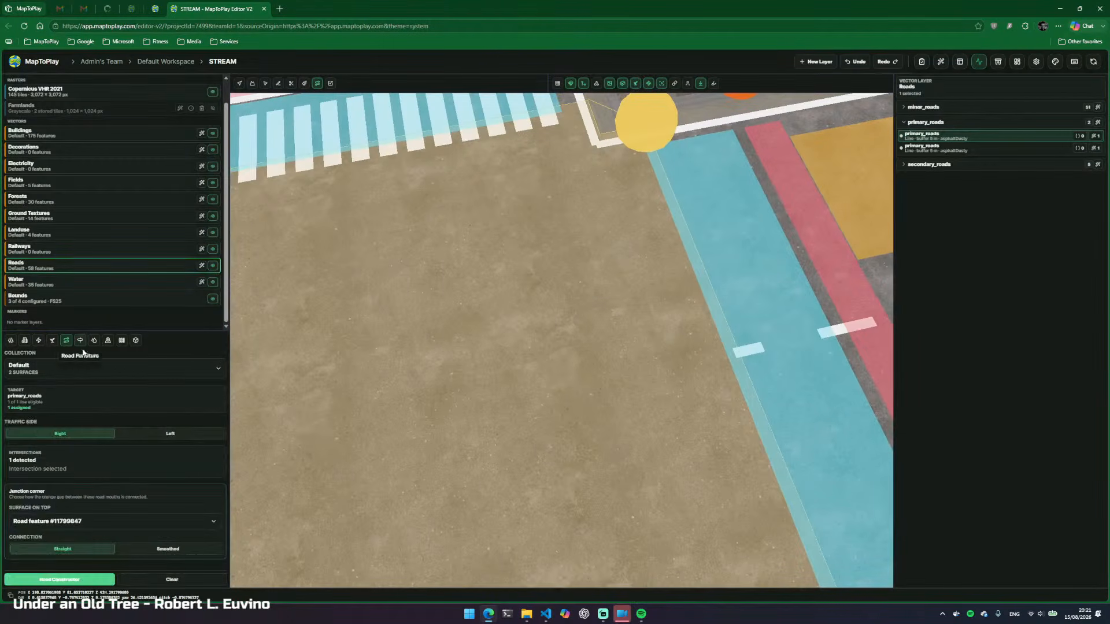
mouse_move(513, 352)
mouse_down()
mouse_move(513, 312)
mouse_move(513, 350)
mouse_up()
key(s)
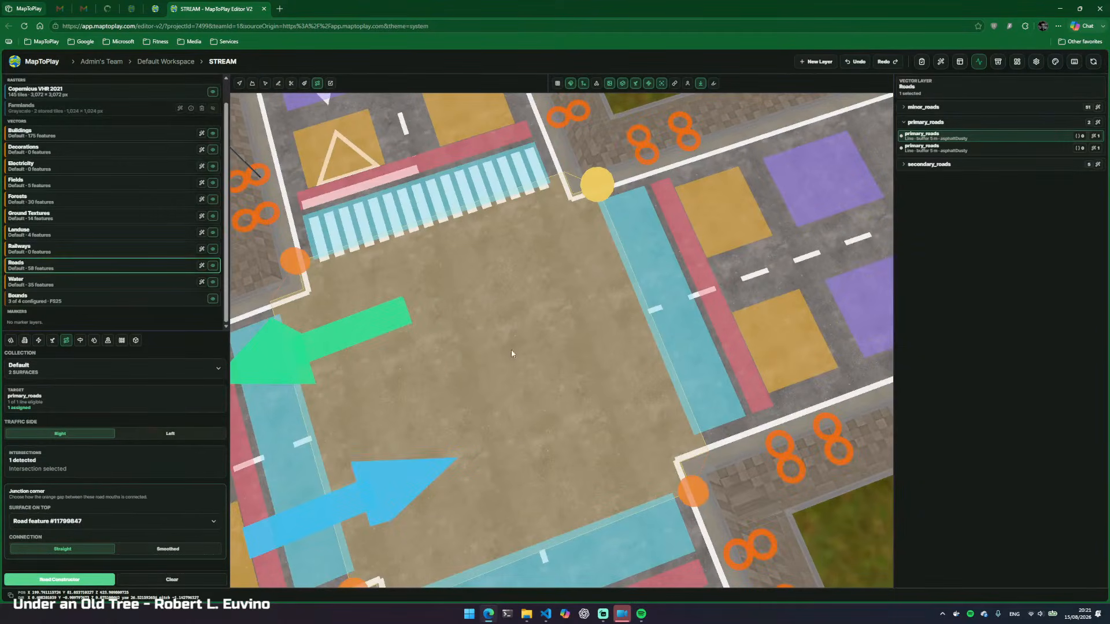
click(164, 549)
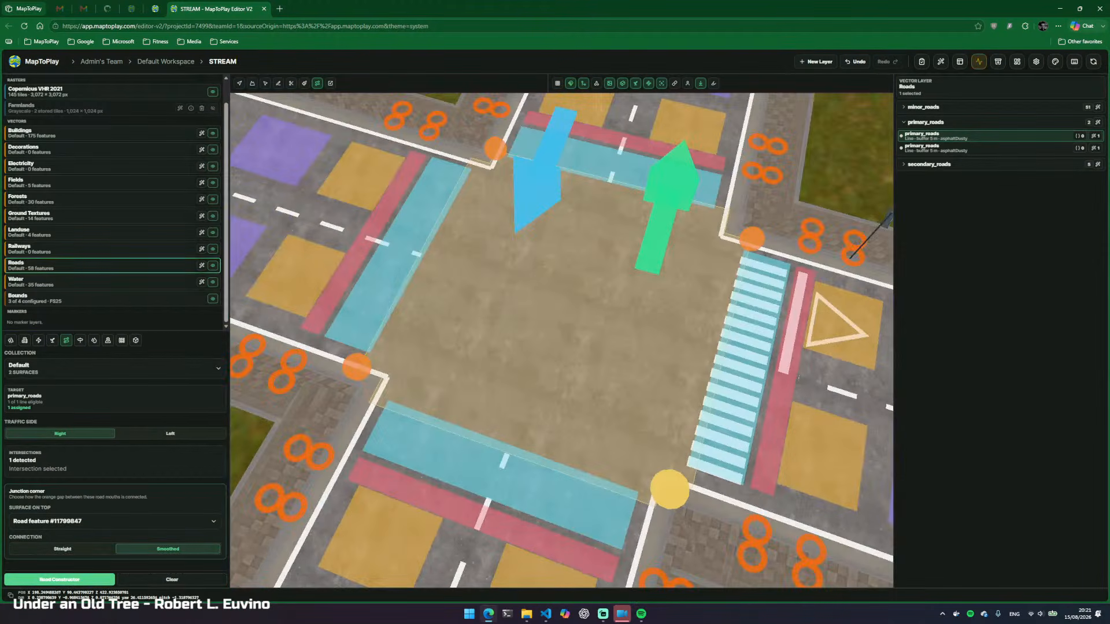
Set the next junction corner, away from the zebra crossing, to Smoothed, check its curve and reselect the intersection
click(360, 369)
click(164, 550)
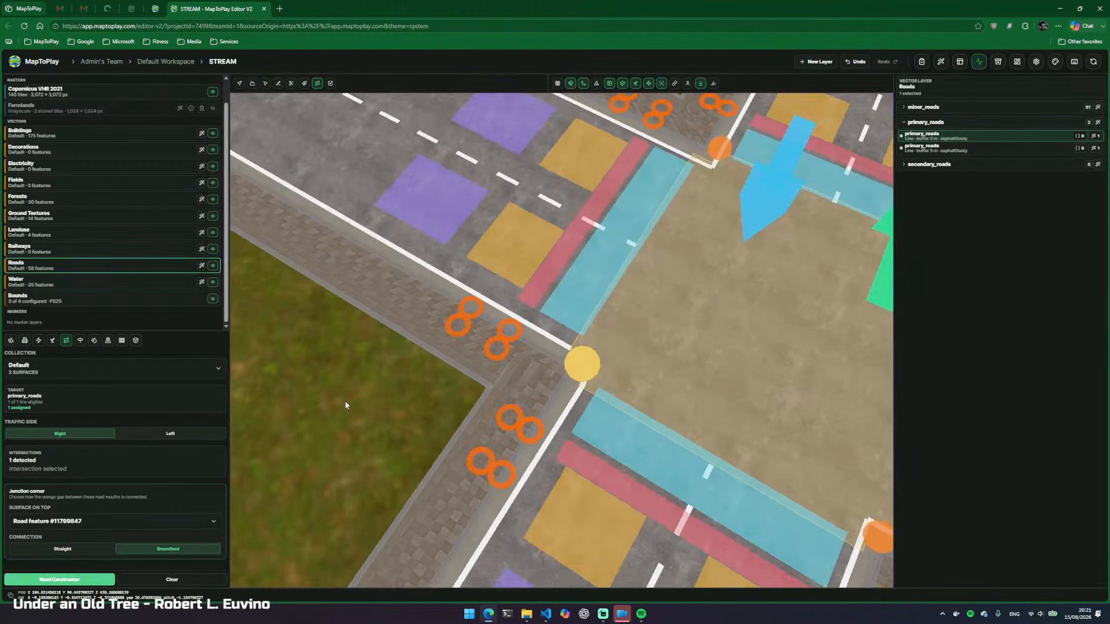
click(345, 405)
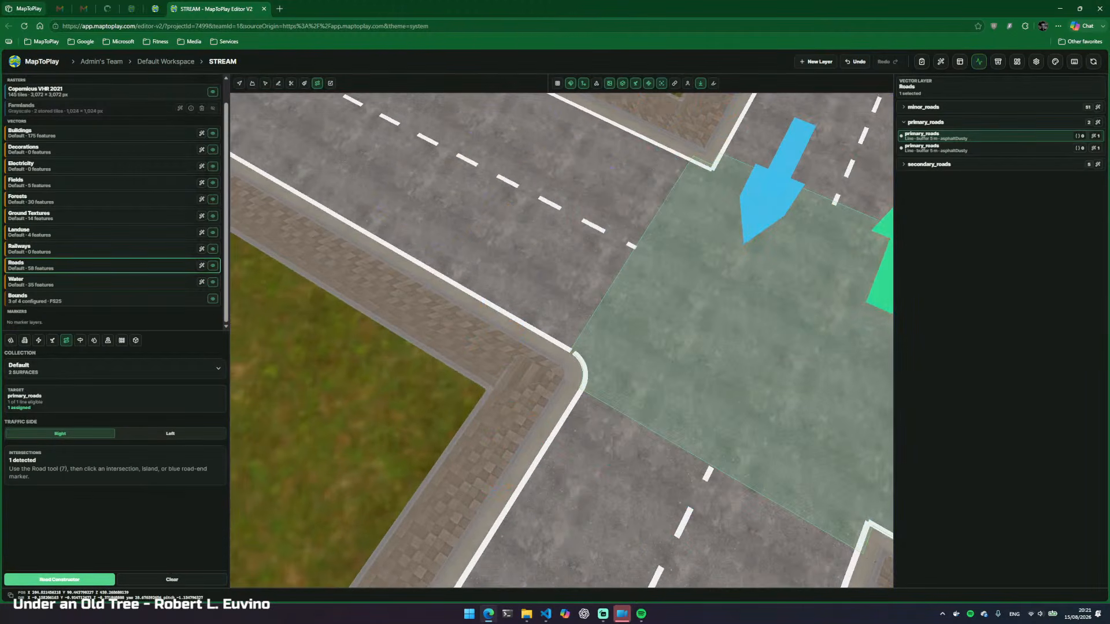
scroll(651, 408, up, 4)
drag(651, 408, 671, 399)
click(671, 397)
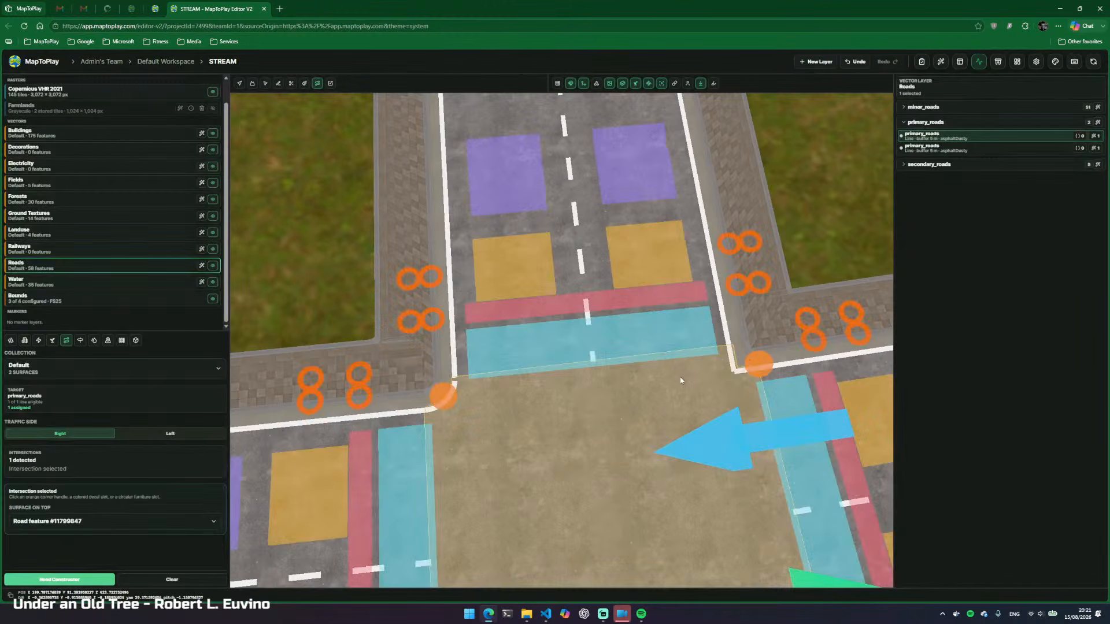
Round the sharp corner of the selected road intersection using its corner handle
click(751, 363)
click(161, 545)
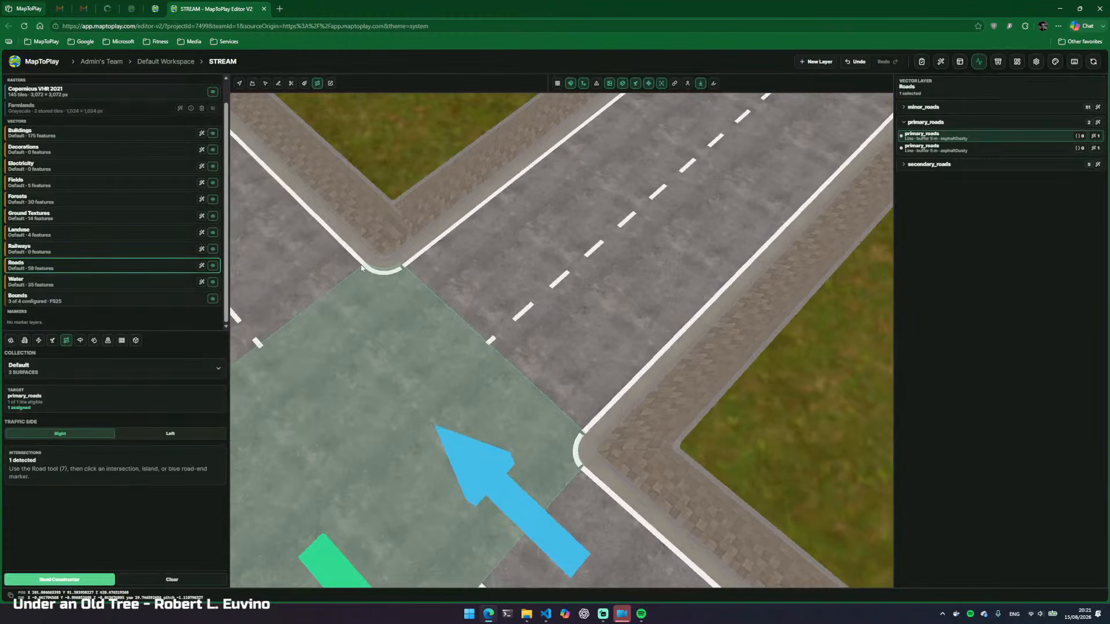
drag(550, 204, 676, 308)
key(w)
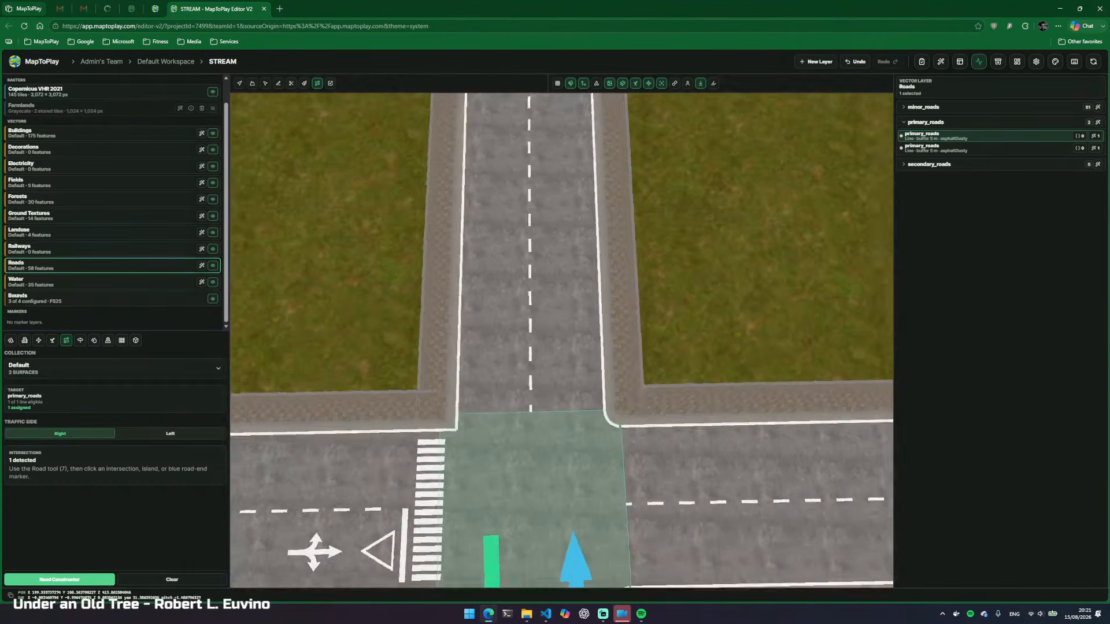
Examine the intersection's corners, lane markings, crosswalk and connecting roads from several angles
key(s)
scroll(566, 303, up, 3)
key(s)
drag(595, 197, 494, 121)
key(w)
key(w)
drag(745, 368, 613, 426)
key(s)
key(a)
key(s)
key(s)
key(a)
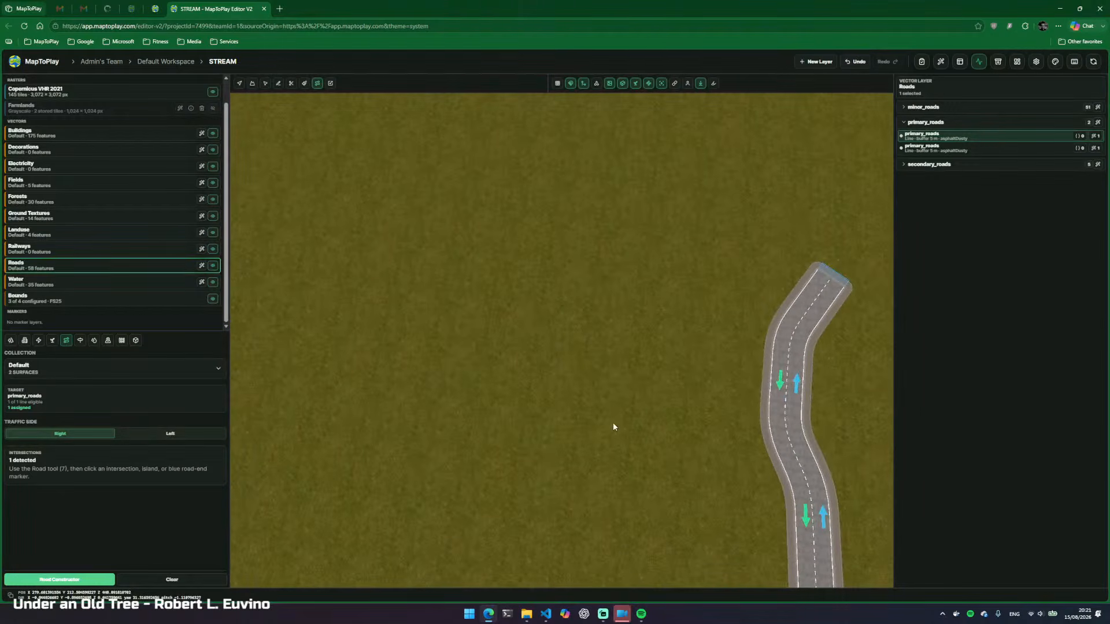
key(s)
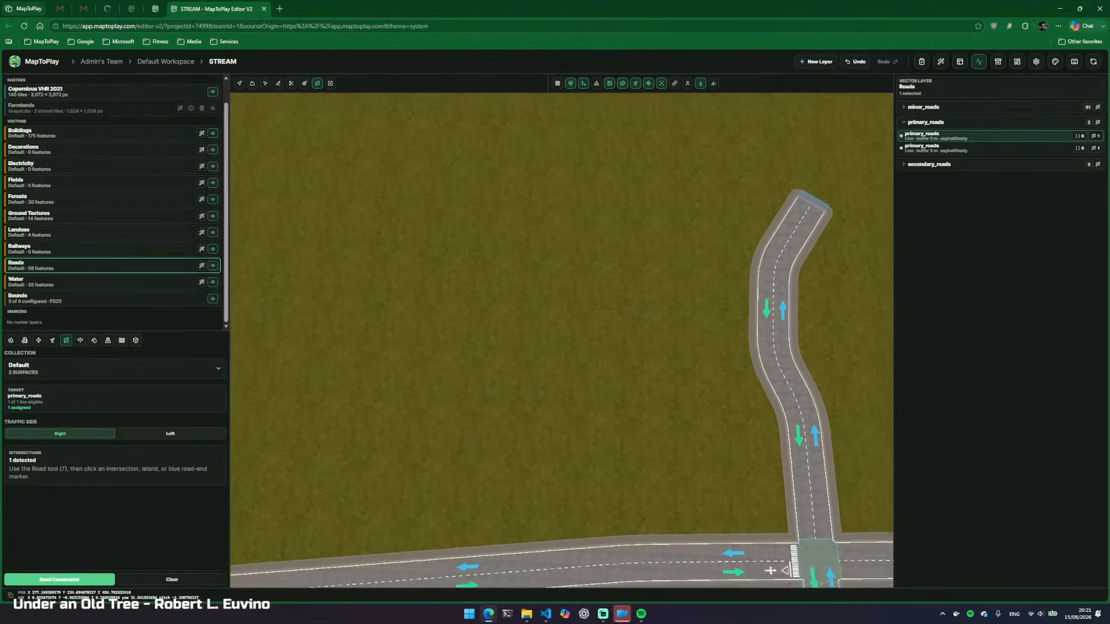
Draw a closed five-point polyline in the primary_roads category on the empty grass beside the roads
click(937, 124)
drag(656, 390, 639, 406)
key(w)
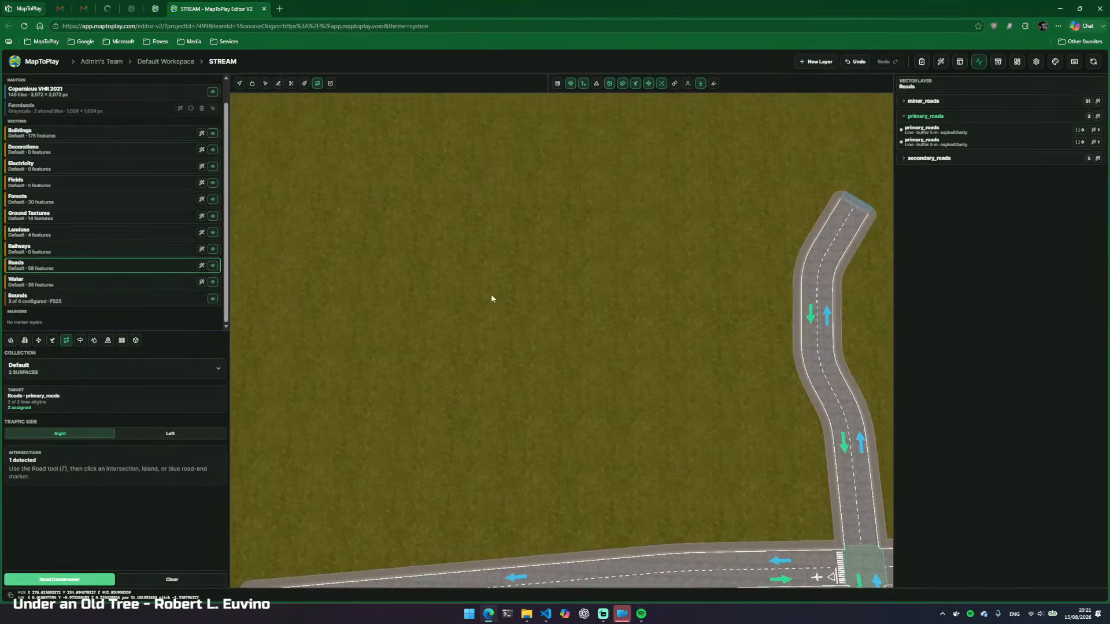
key(4)
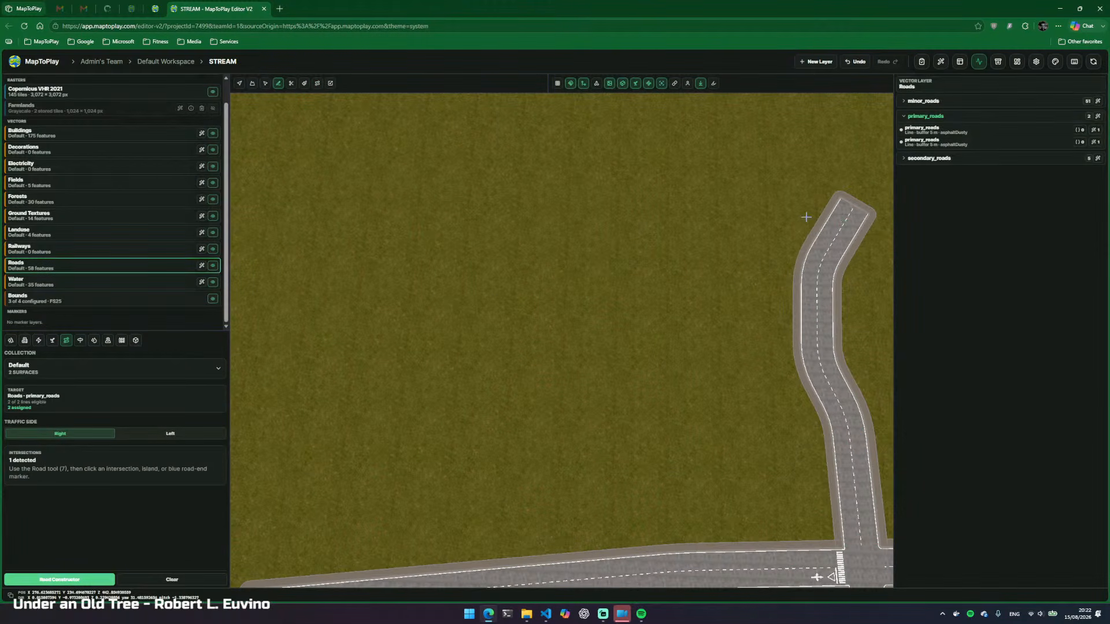
click(591, 285)
click(628, 369)
click(525, 422)
click(427, 396)
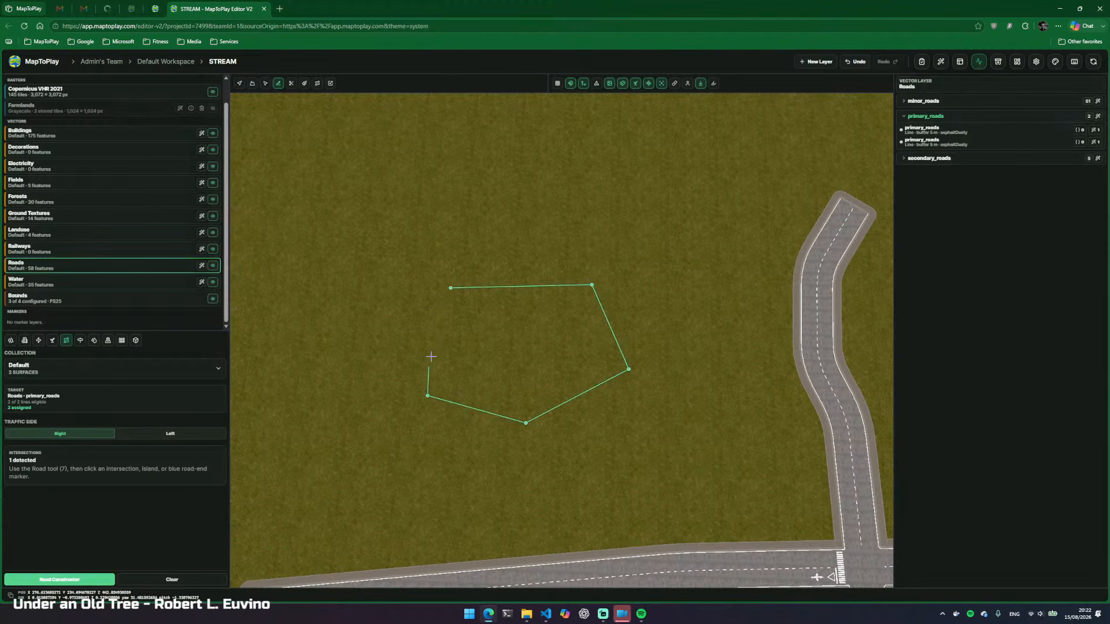
click(451, 288)
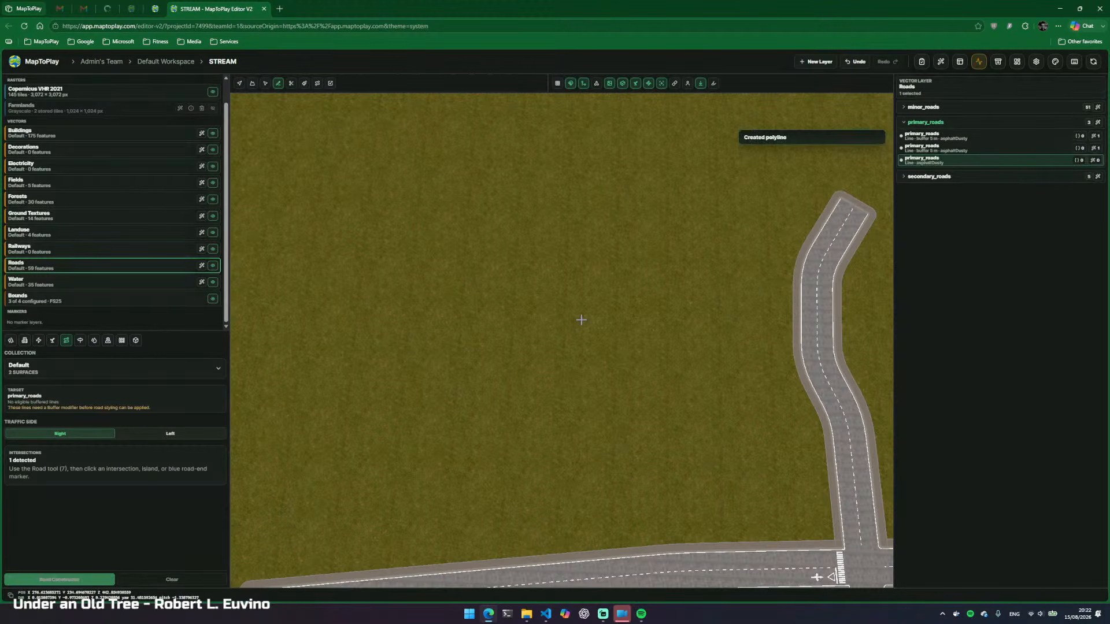
Convert the closed five-point polyline into a circle with the Transform tool
key(v)
key(w)
key(a)
drag(583, 317, 605, 302)
key(3)
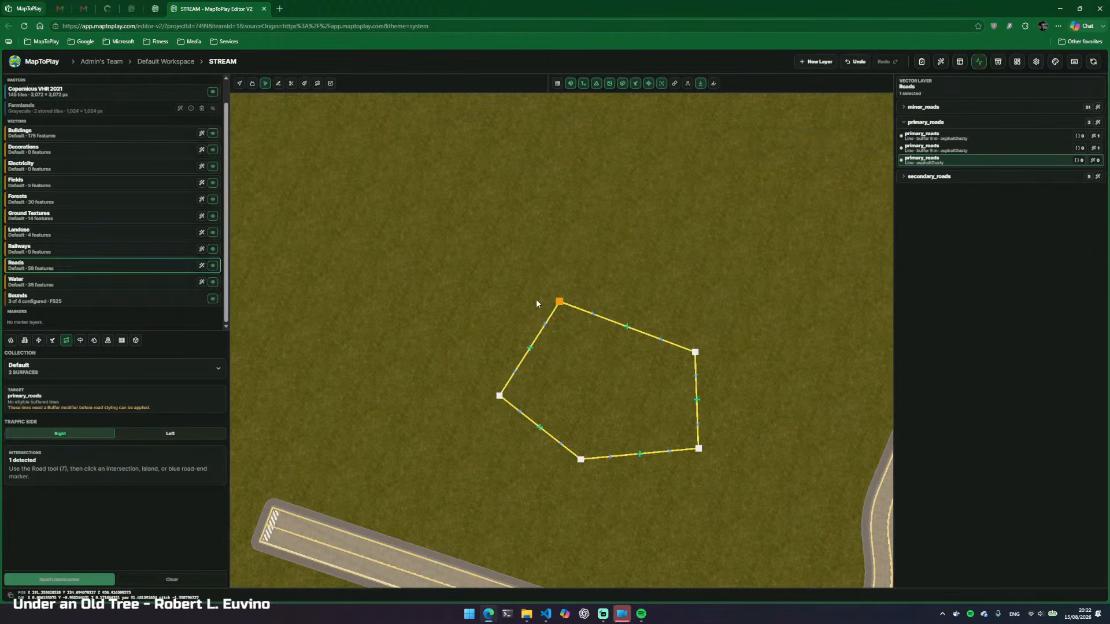
drag(631, 403, 654, 341)
key(w)
key(s)
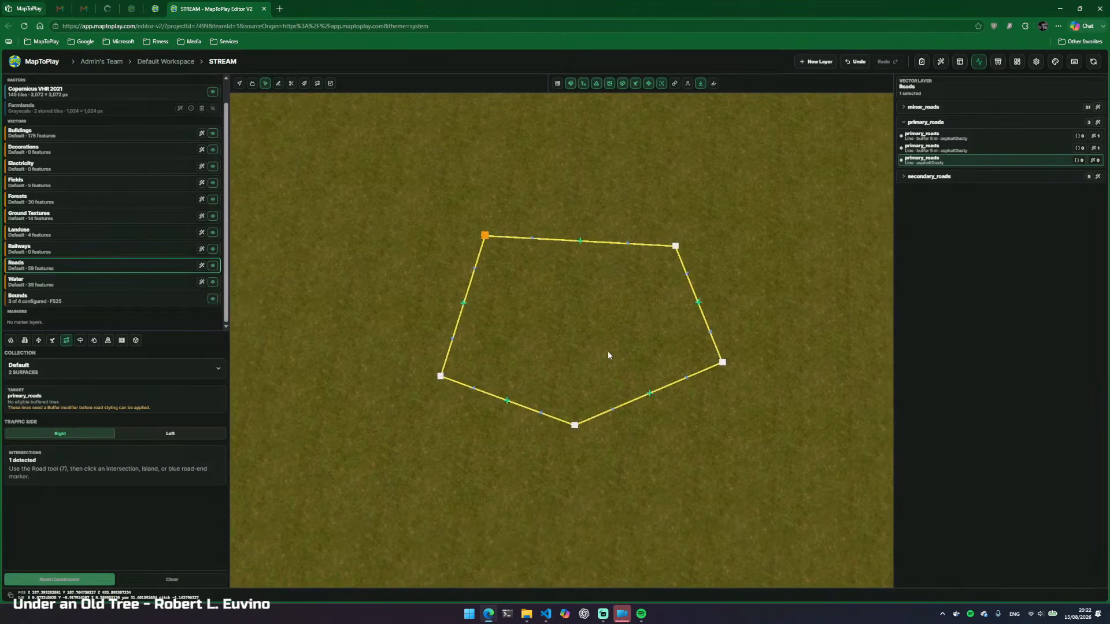
click(330, 85)
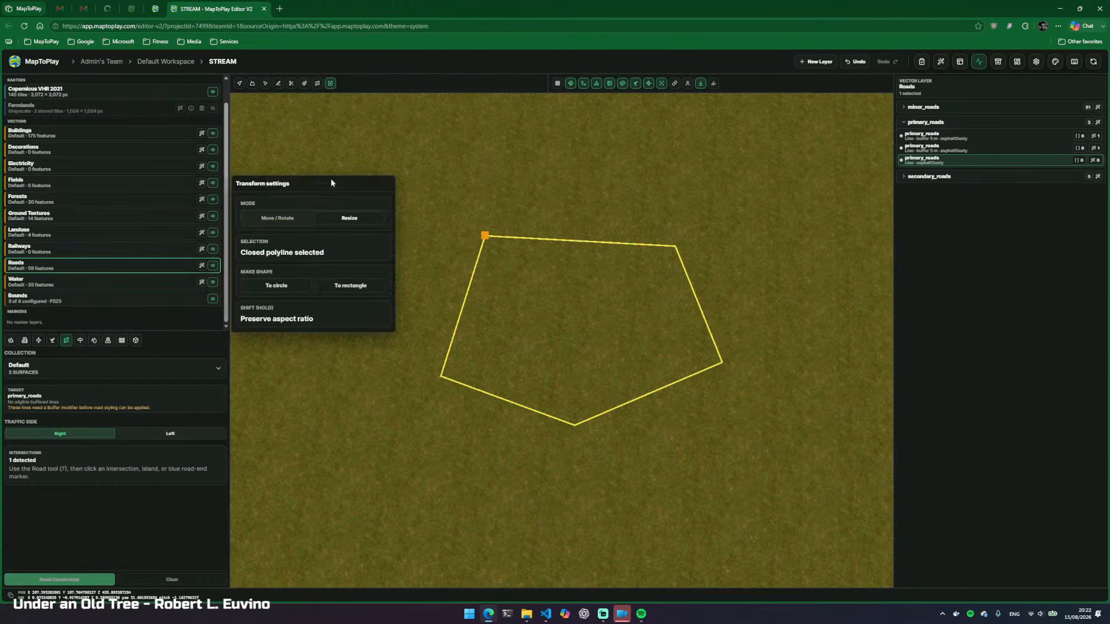
click(281, 288)
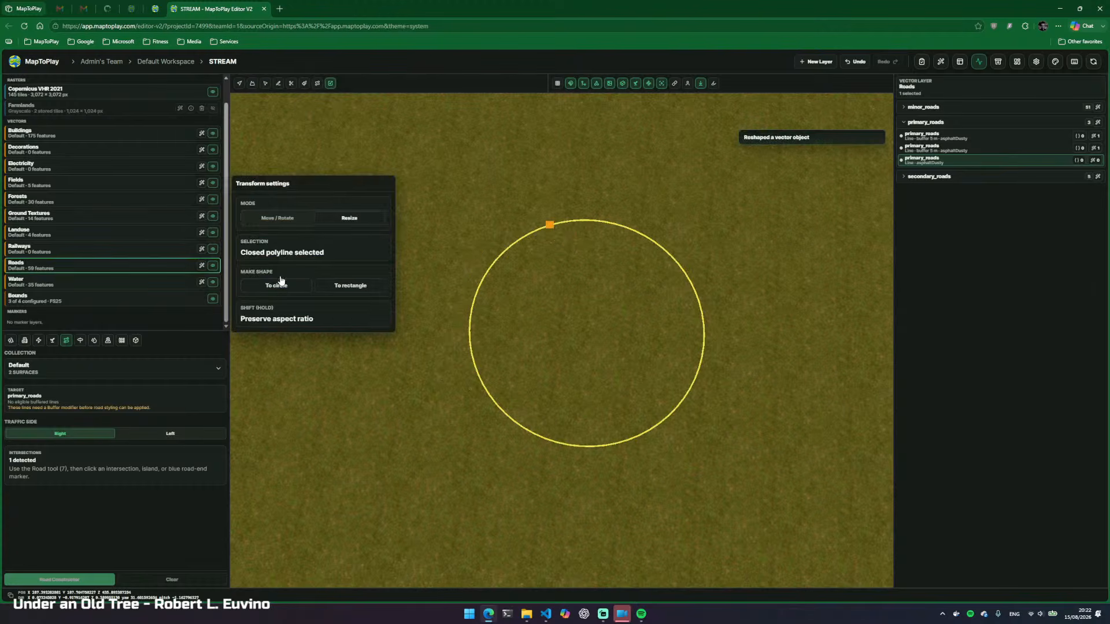
Examine the new circle and its vertices from different views
click(239, 84)
mouse_move(564, 235)
mouse_down()
mouse_move(559, 312)
mouse_move(569, 234)
mouse_up()
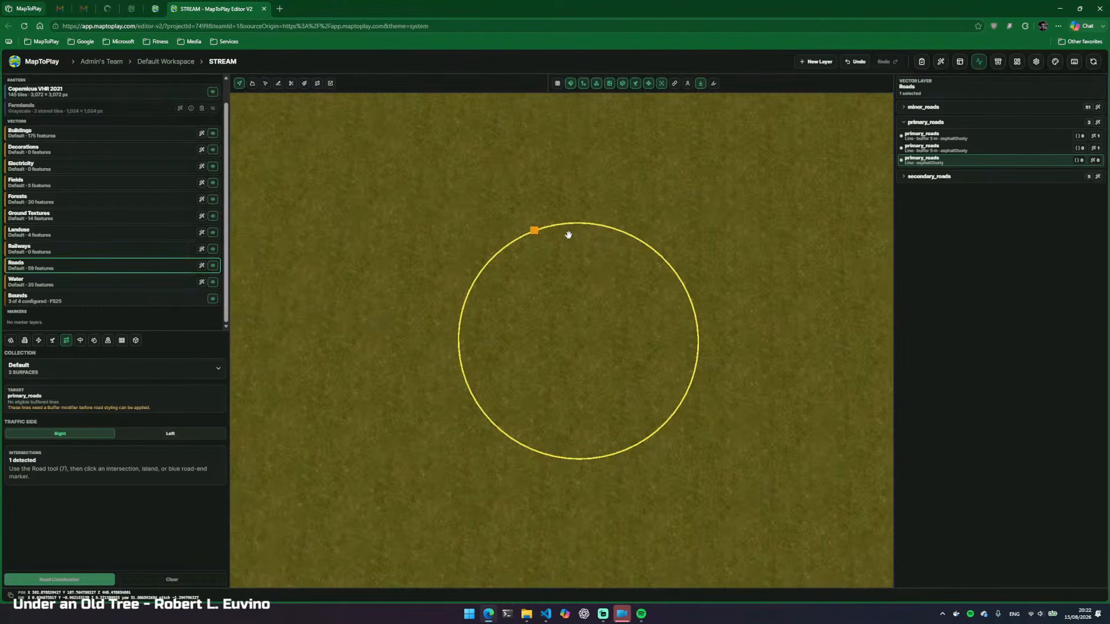
key(3)
key(w)
click(584, 252)
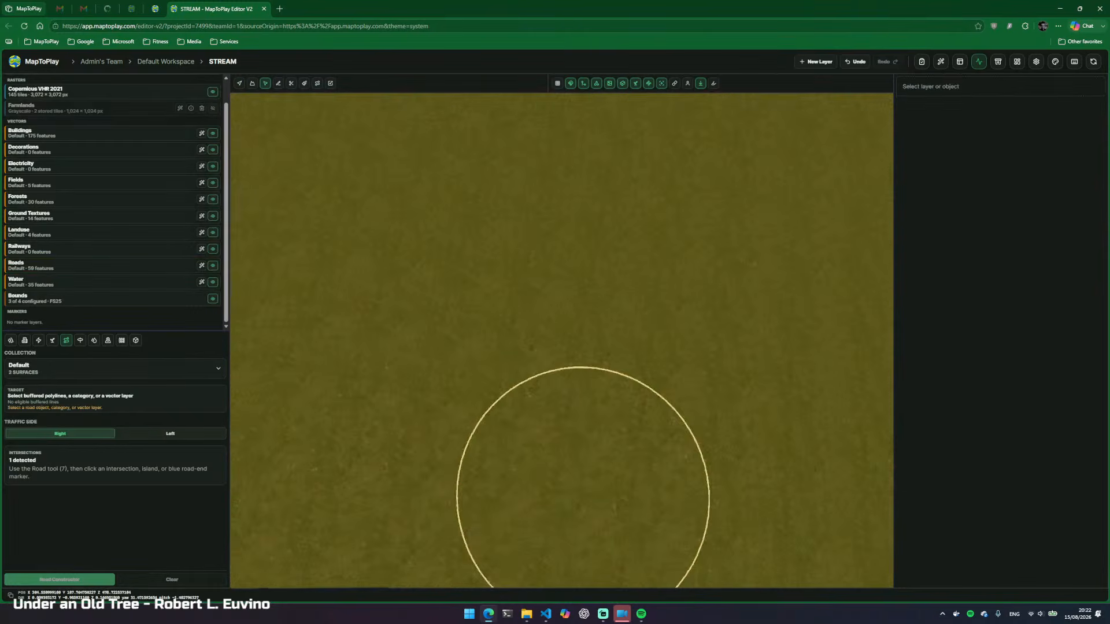
key(s)
key(w)
drag(530, 317, 646, 318)
key(a)
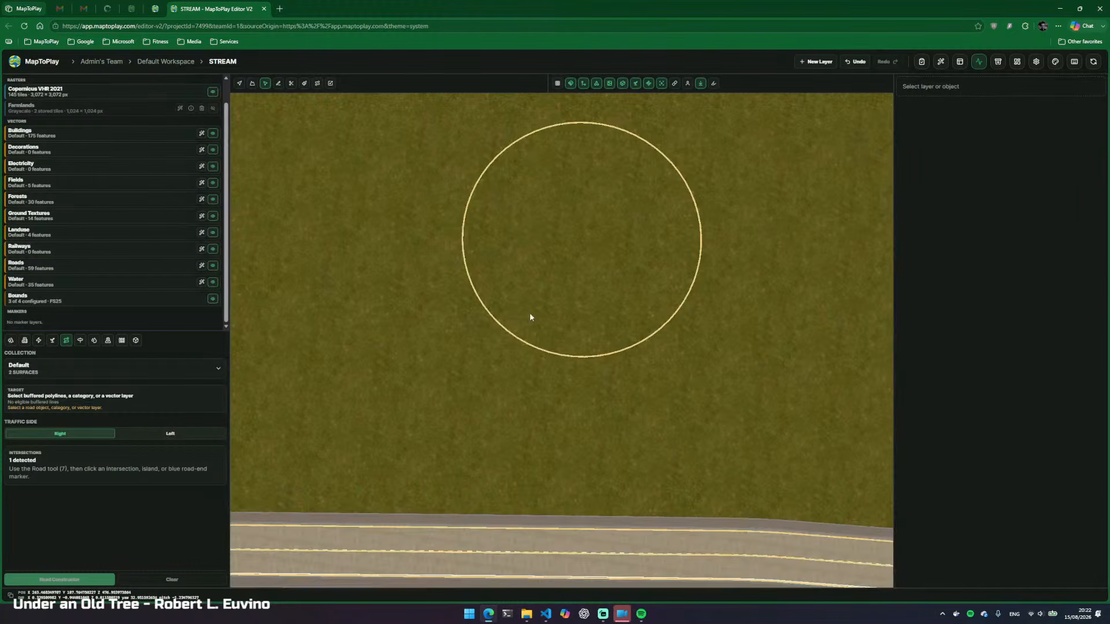
click(482, 310)
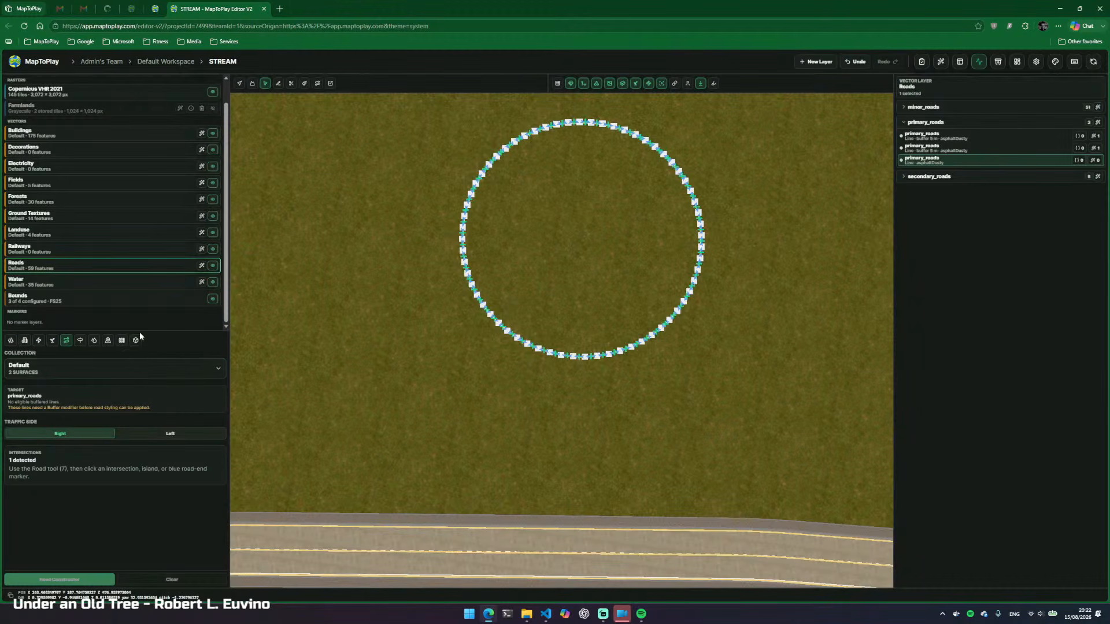
click(570, 265)
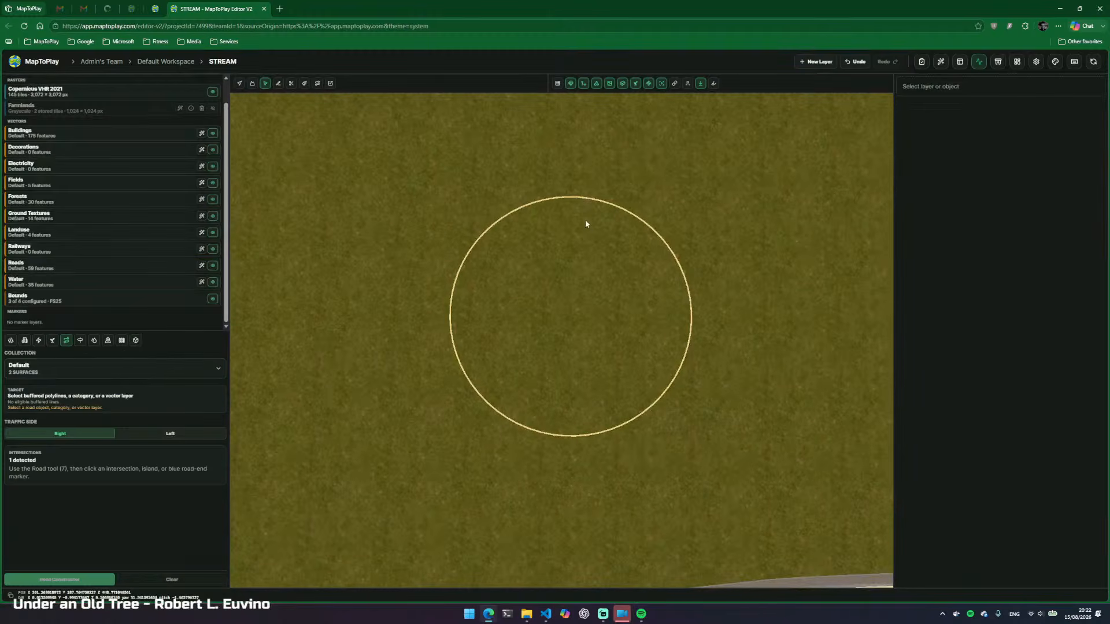
Move the circle to a different spot on the grass using the Transform tool's Move / Rotate mode
click(576, 199)
click(331, 85)
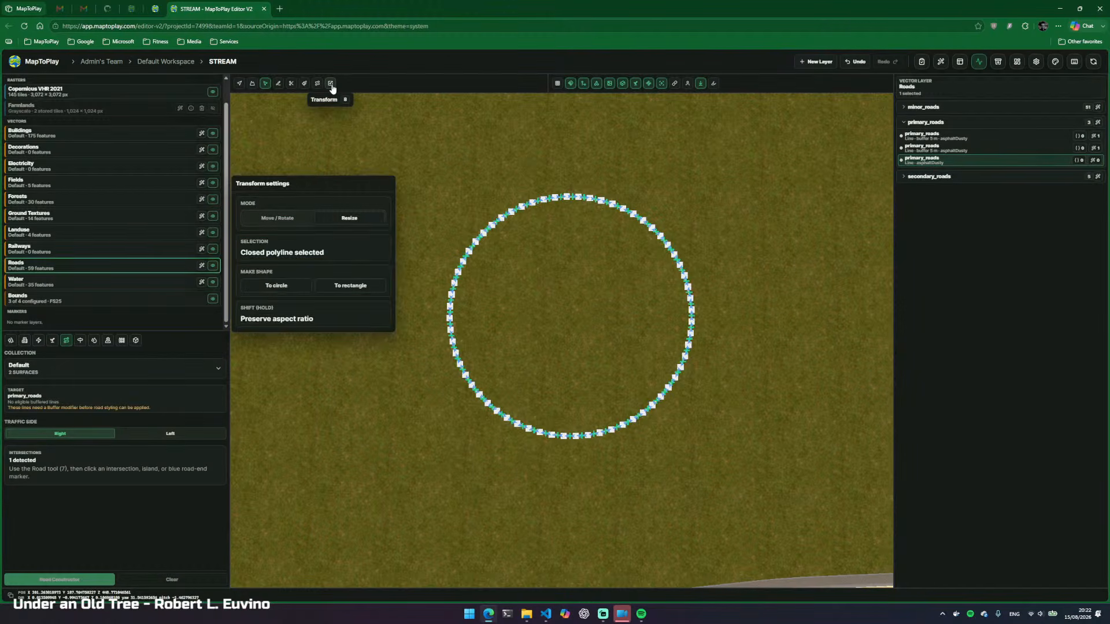
click(286, 225)
drag(573, 317, 605, 200)
scroll(605, 200, down, 6)
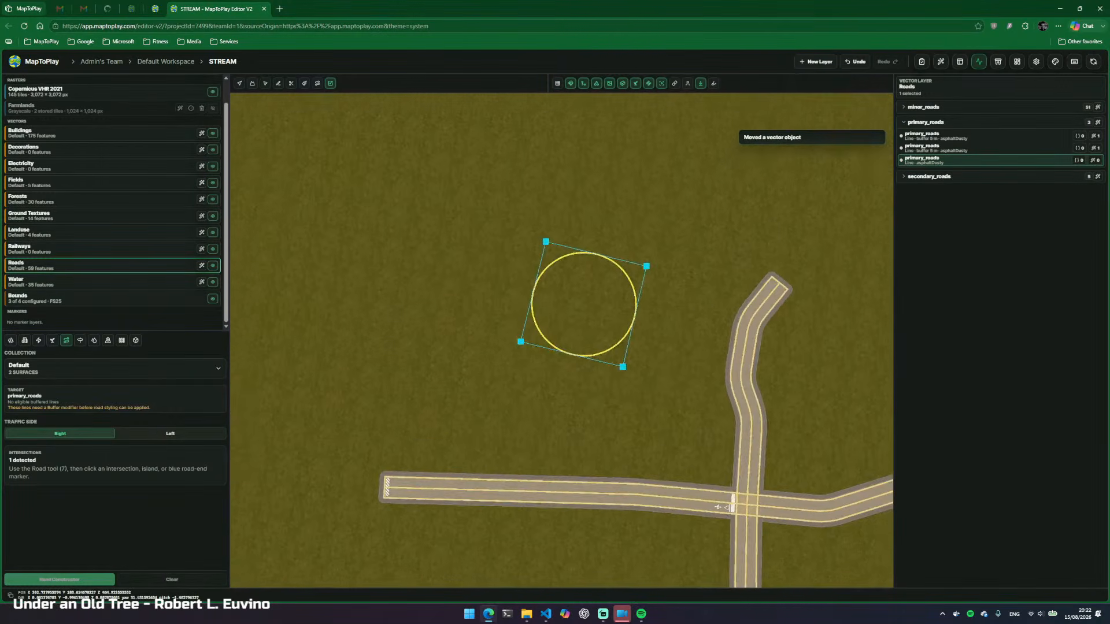
key(d)
key(a)
drag(496, 296, 483, 180)
key(a)
key(w)
key(q)
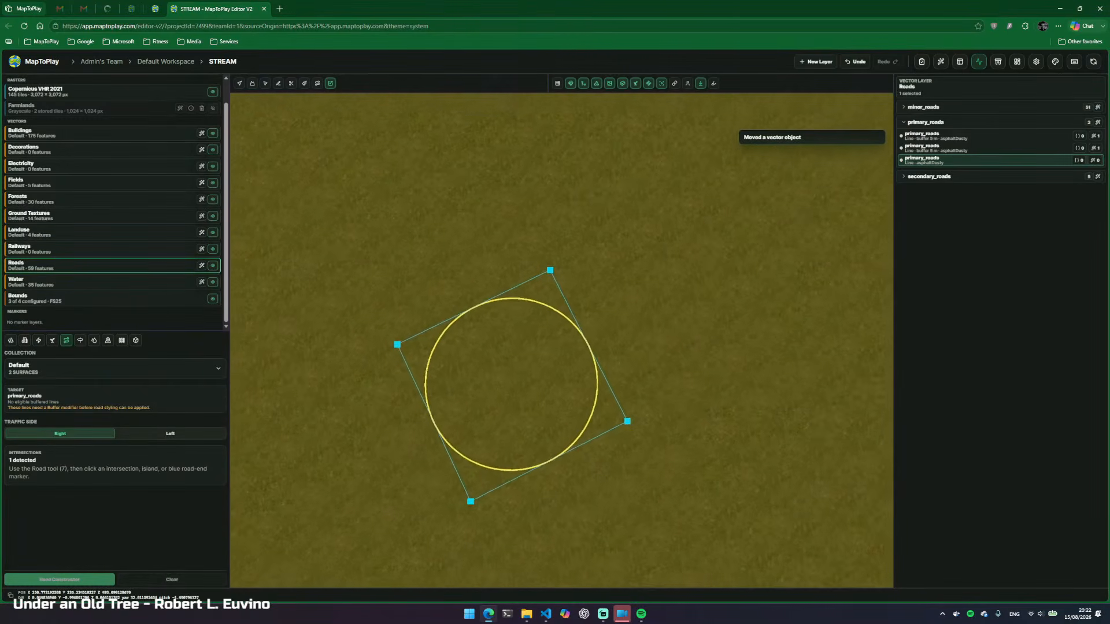
key(s)
key(a)
Try to resize the circle in the Transform tool's Resize mode
right_click(331, 85)
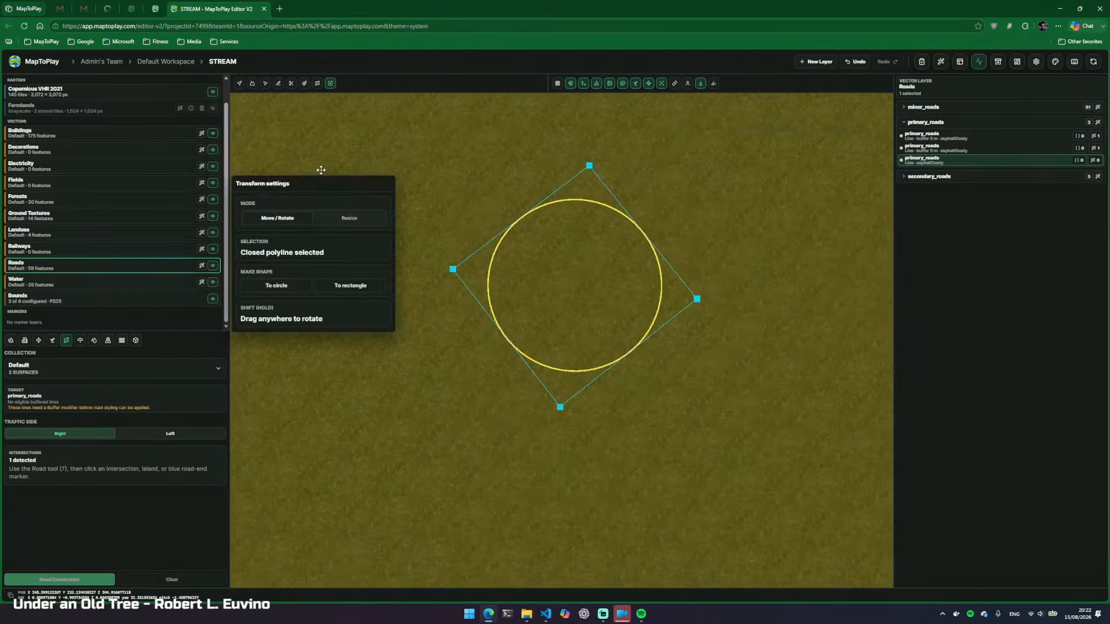
click(338, 220)
click(639, 295)
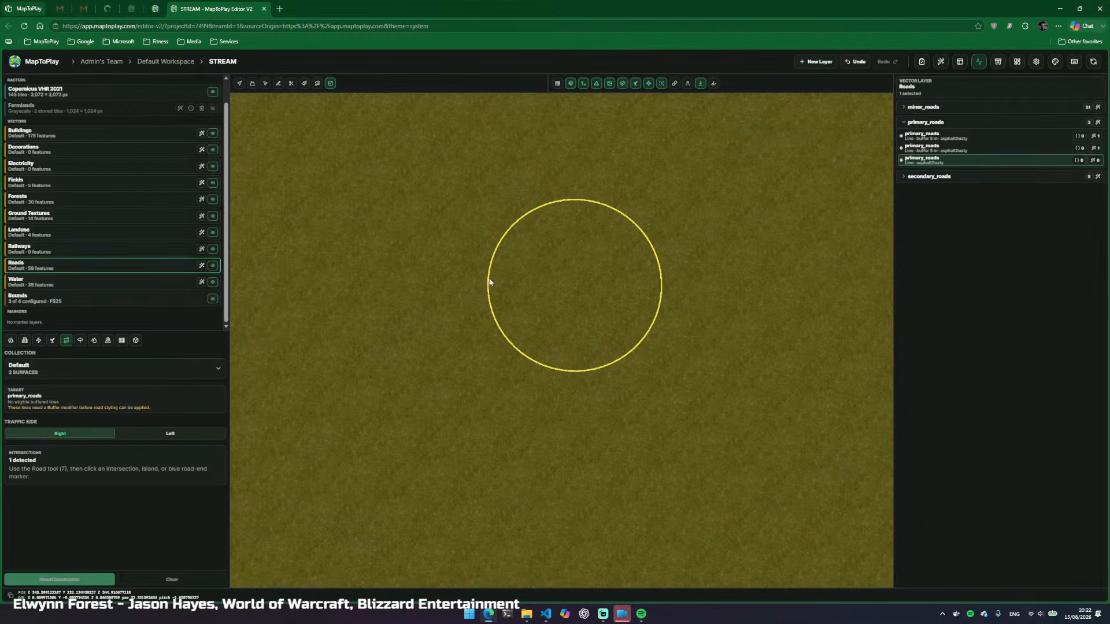
Return the Transform tool to Move / Rotate mode and rotate the circle about its centre
right_click(331, 84)
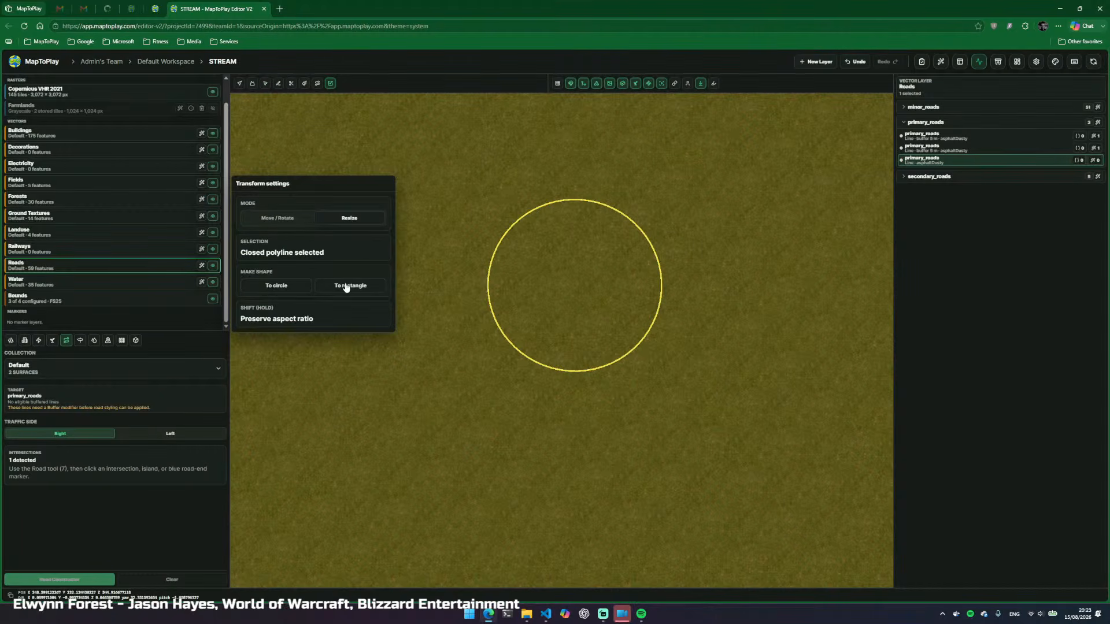
click(286, 218)
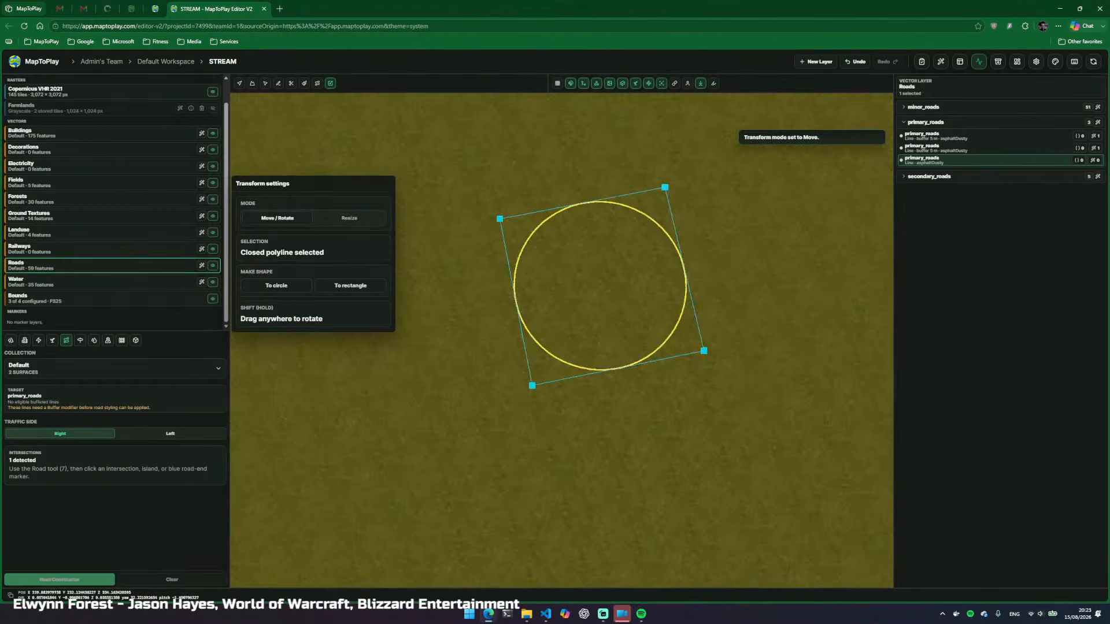
drag(671, 329, 650, 336)
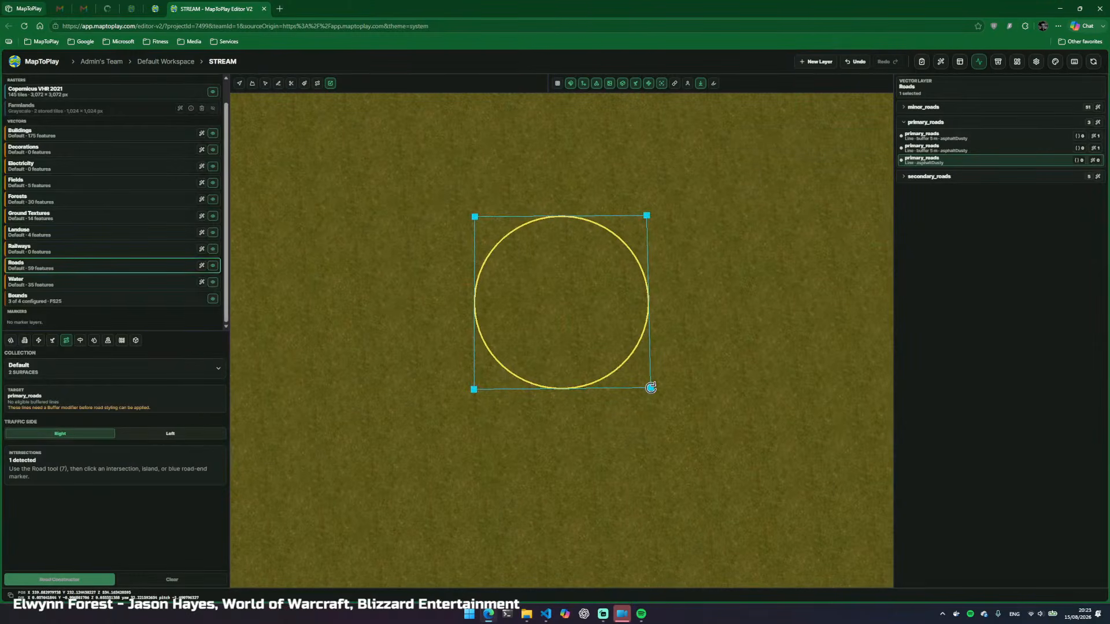
drag(677, 376, 587, 425)
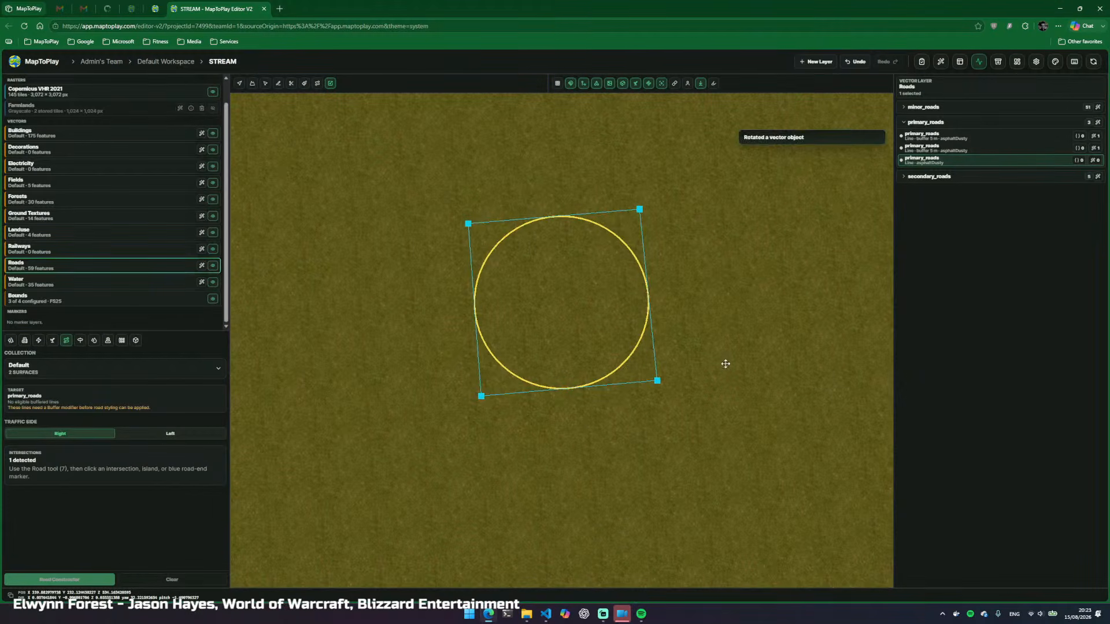
Apply a Buffer modifier with a 5 m radius to the primary_roads circle
key(d)
key(3)
click(633, 378)
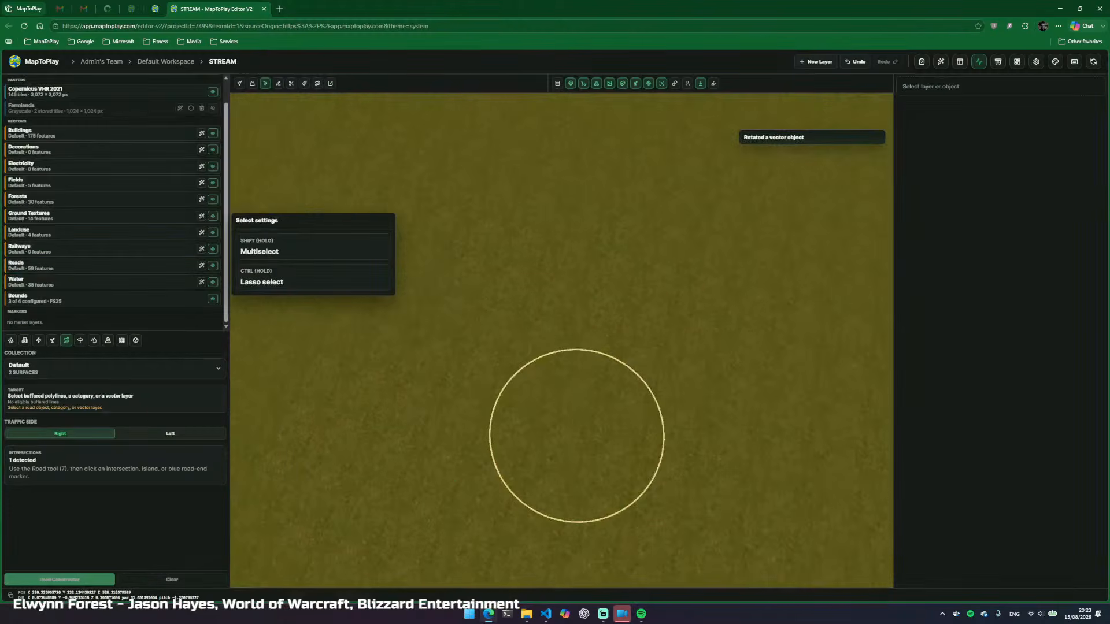
key(w)
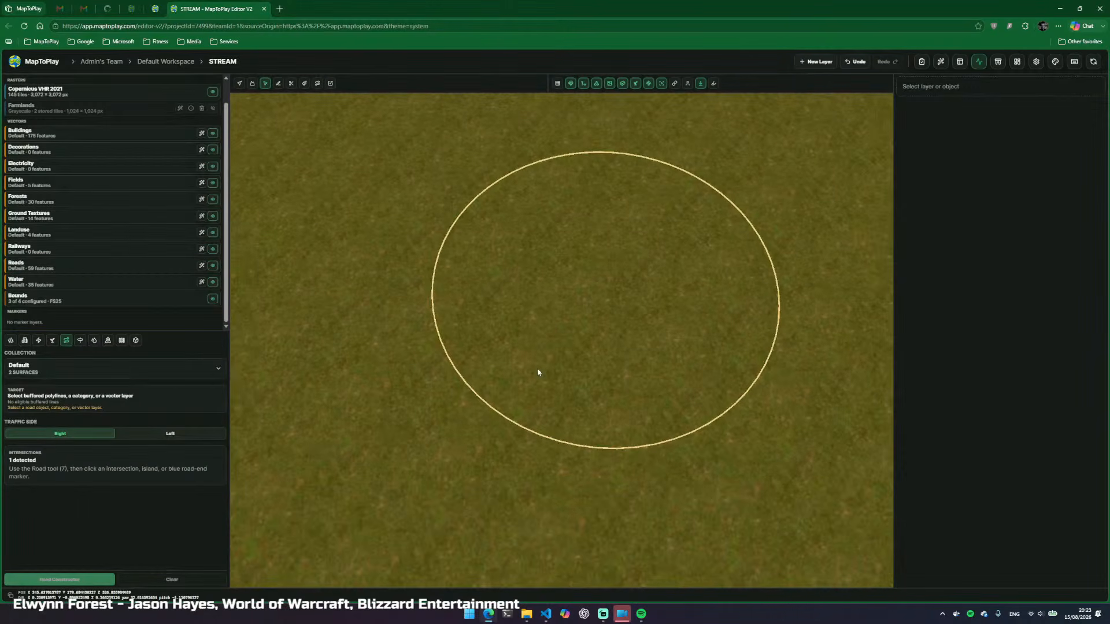
click(460, 377)
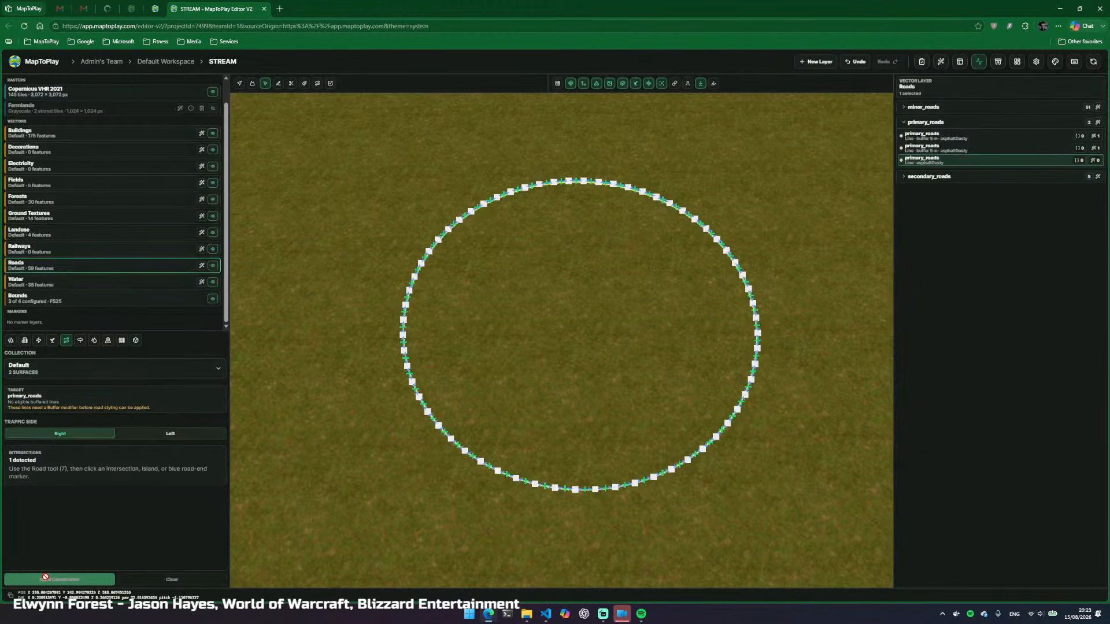
click(1095, 161)
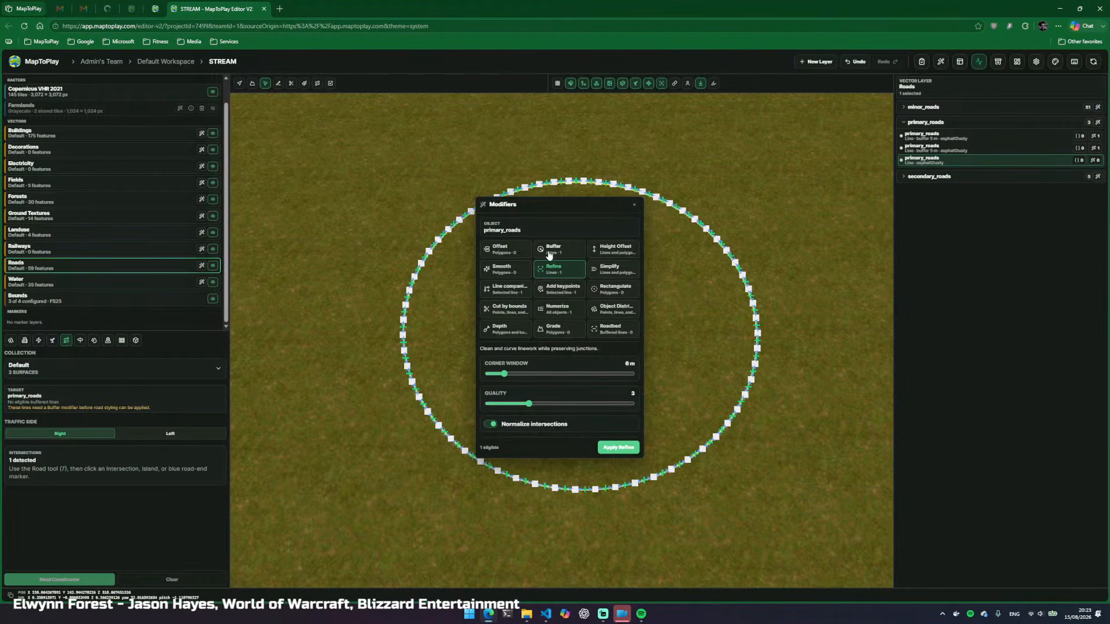
click(549, 253)
click(619, 429)
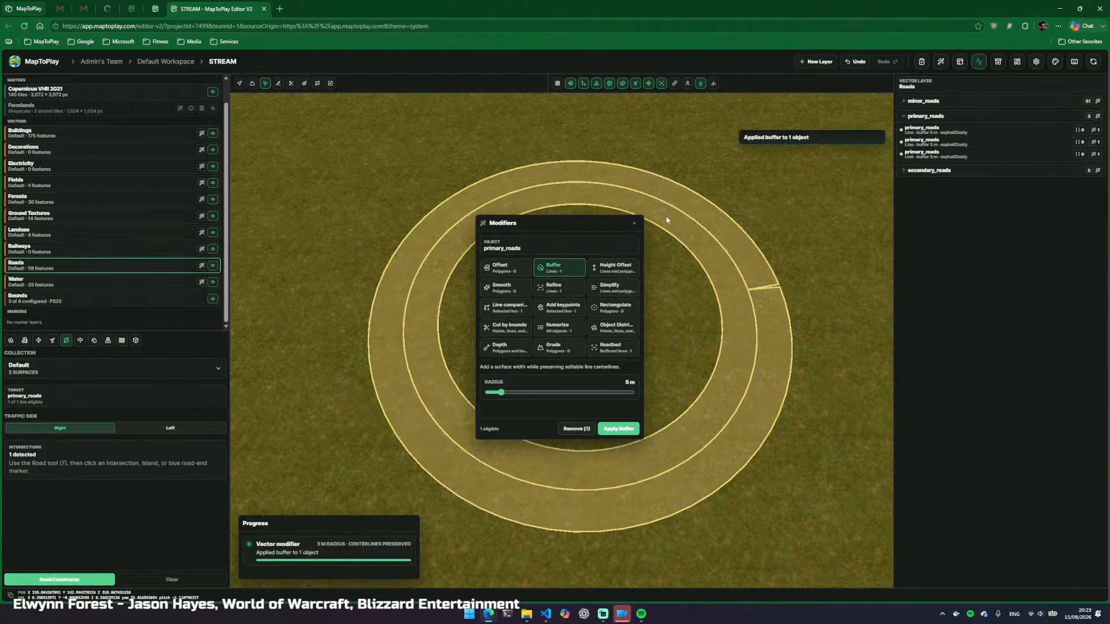
click(635, 223)
Examine the buffered ring and the neighbouring styled roads around the junction
drag(637, 226, 682, 249)
key(w)
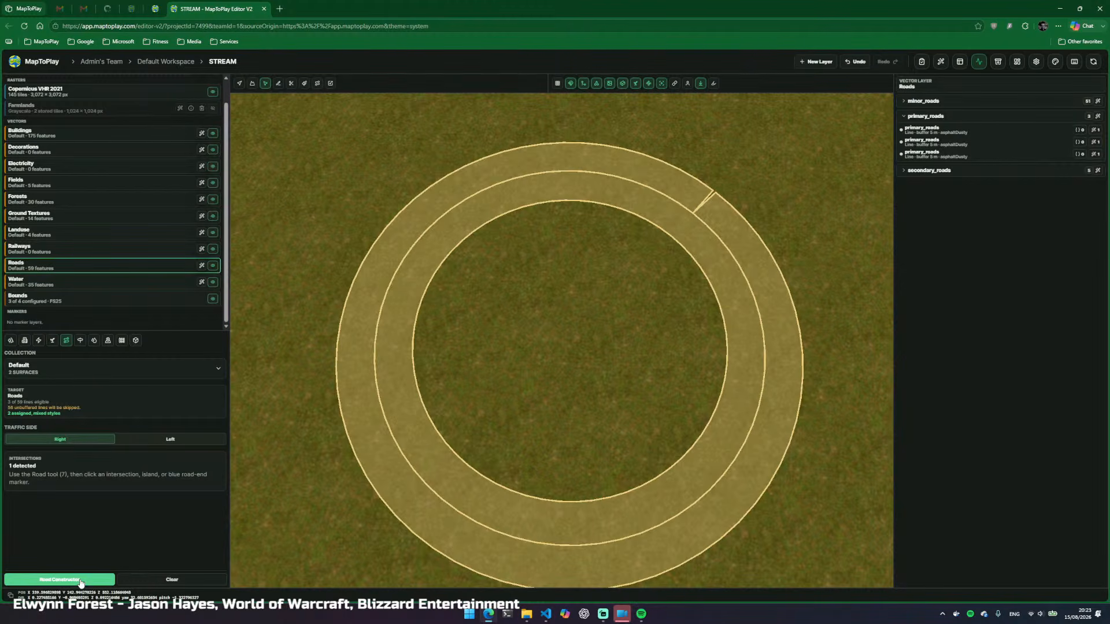
key(s)
key(w)
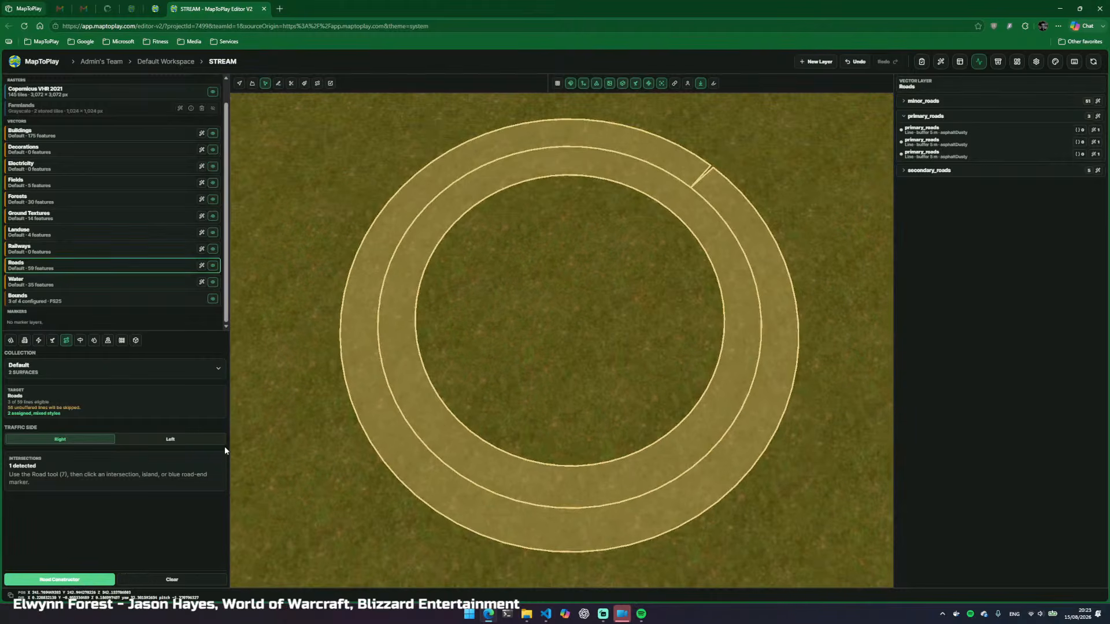
key(w)
drag(476, 365, 289, 344)
key(s)
key(a)
key(w)
drag(495, 393, 690, 315)
key(d)
key(w)
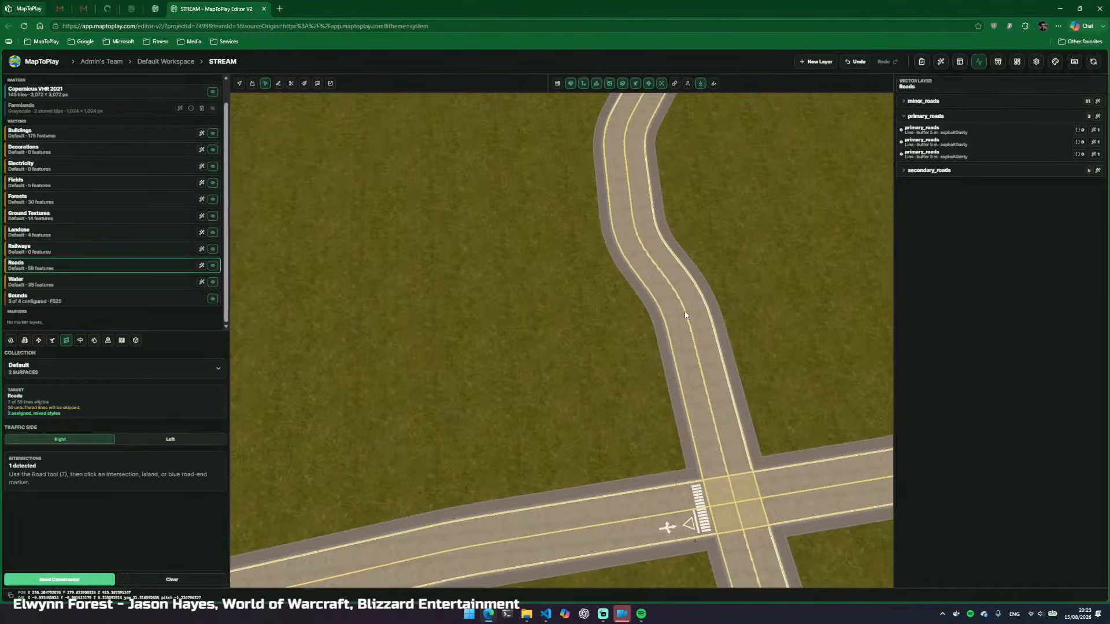
Apply a Buffer modifier with a 4 m radius to the primary road crossing the one that has the crosswalk
click(685, 315)
key(w)
drag(520, 382, 727, 345)
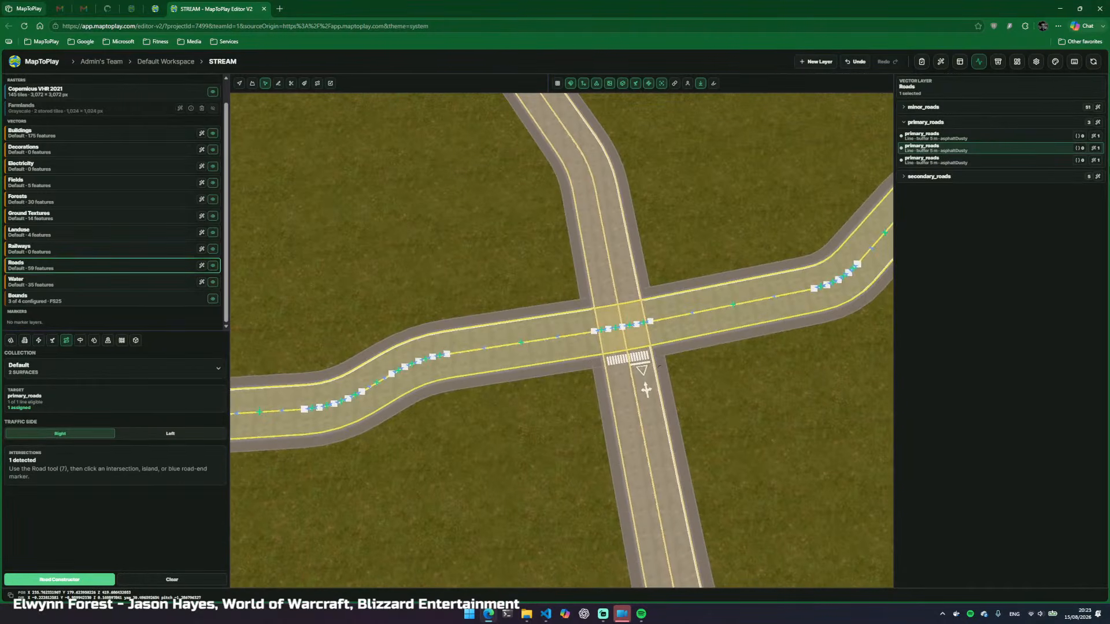
click(1096, 149)
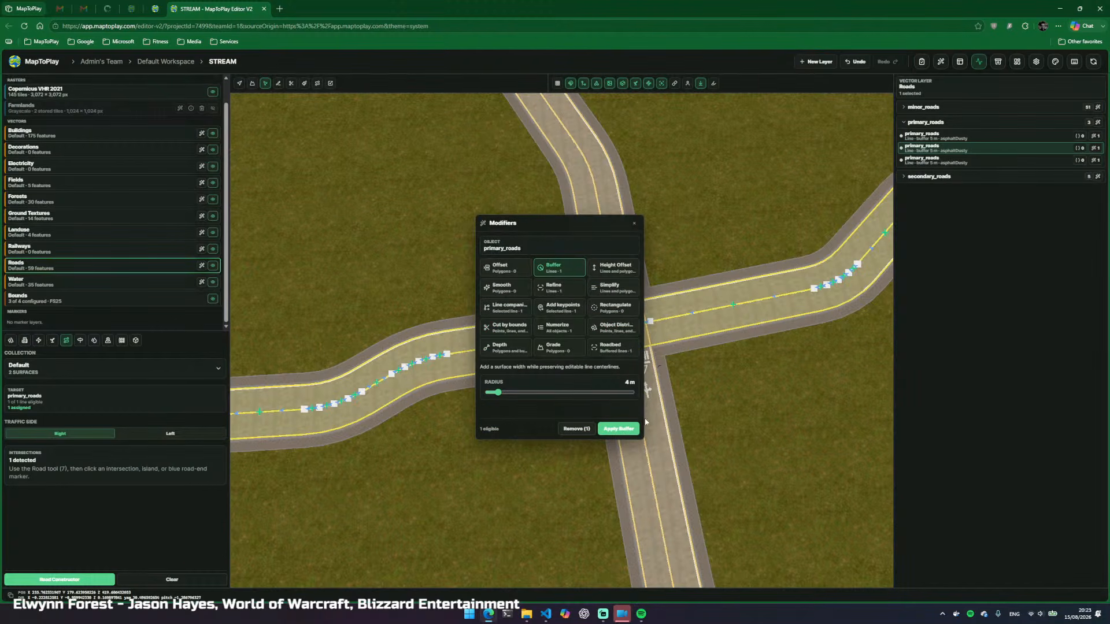
click(618, 429)
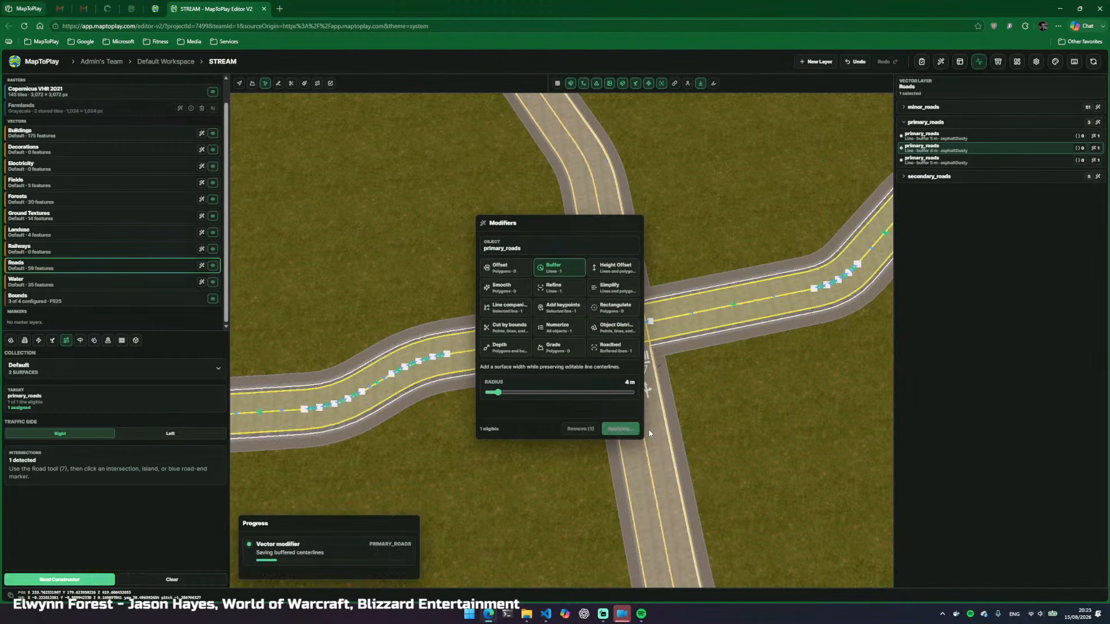
click(634, 225)
Hide the vector overlays and examine the intersection's corners, lane markings and crosswalk
click(696, 233)
key(v)
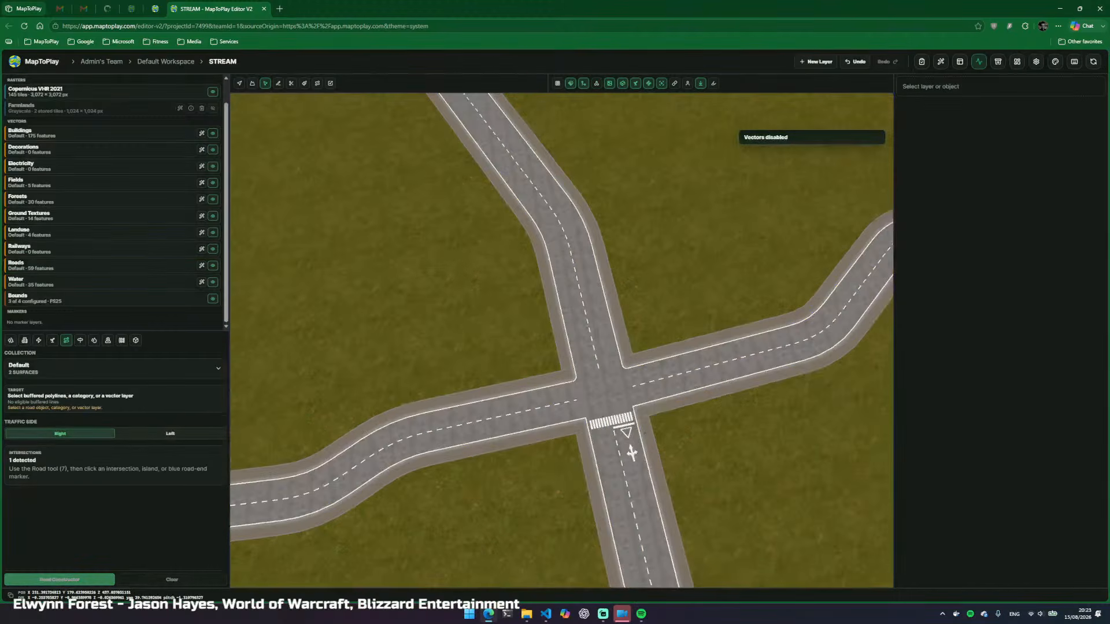
key(w)
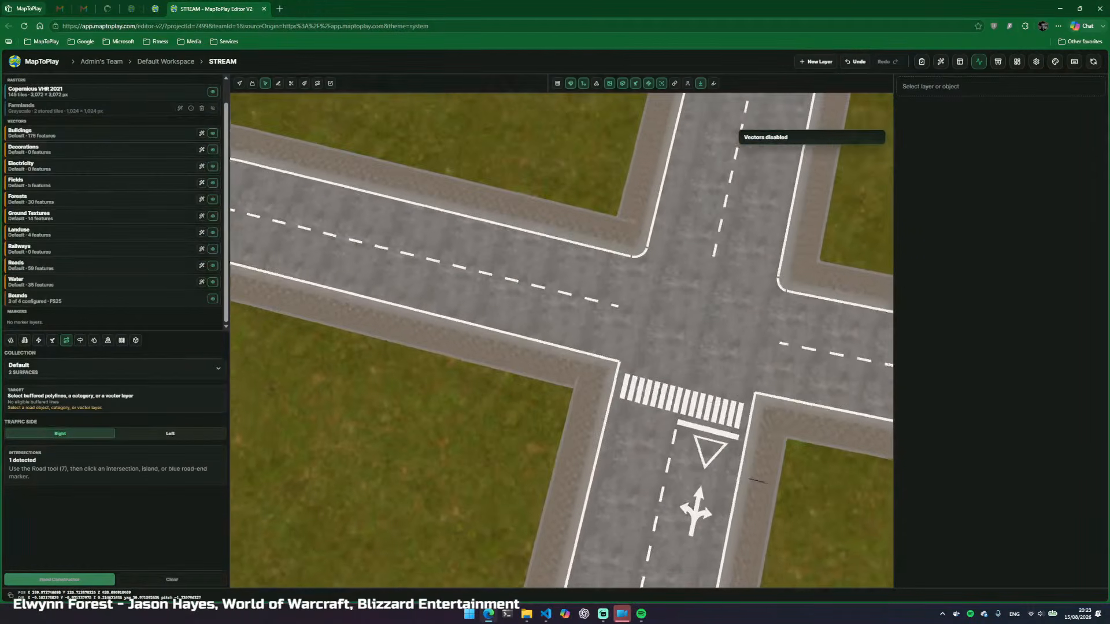
key(s)
key(w)
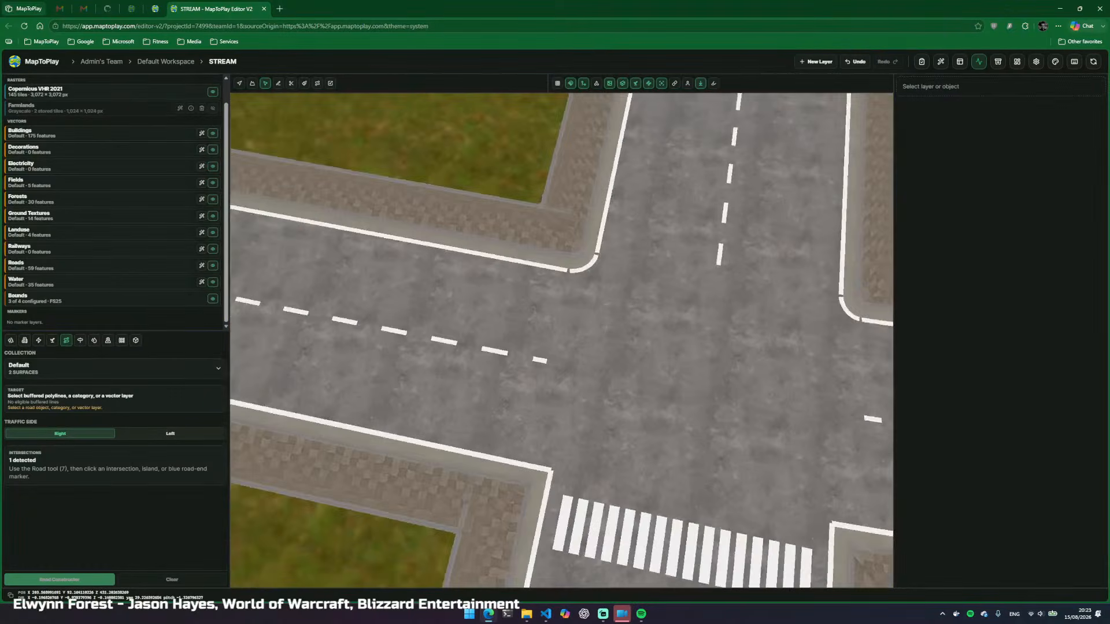
key(s)
drag(562, 341, 457, 289)
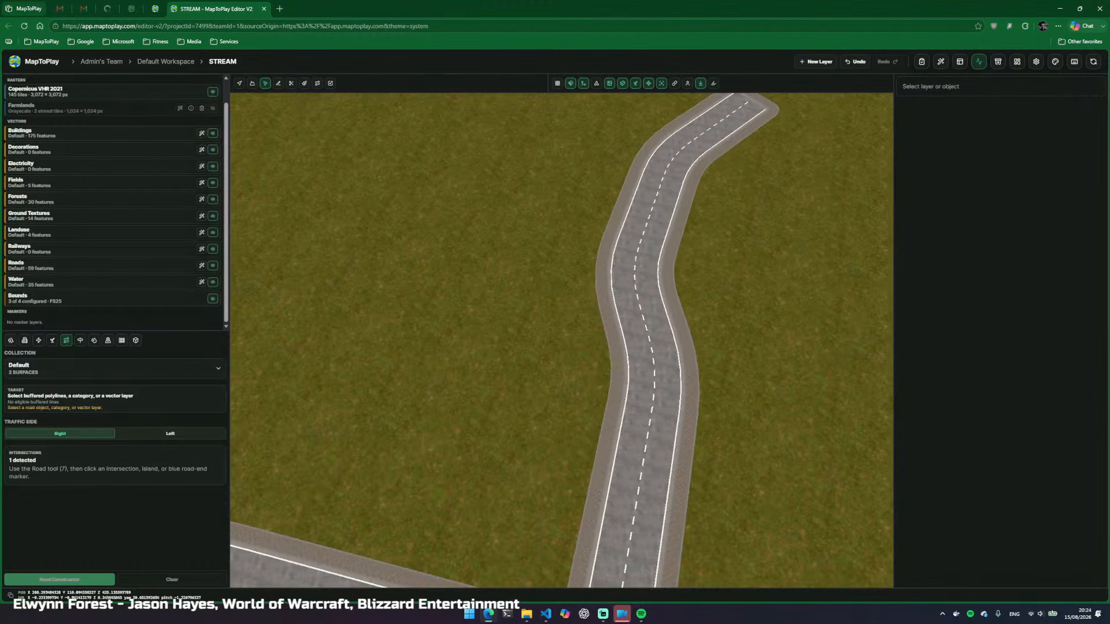
key(s)
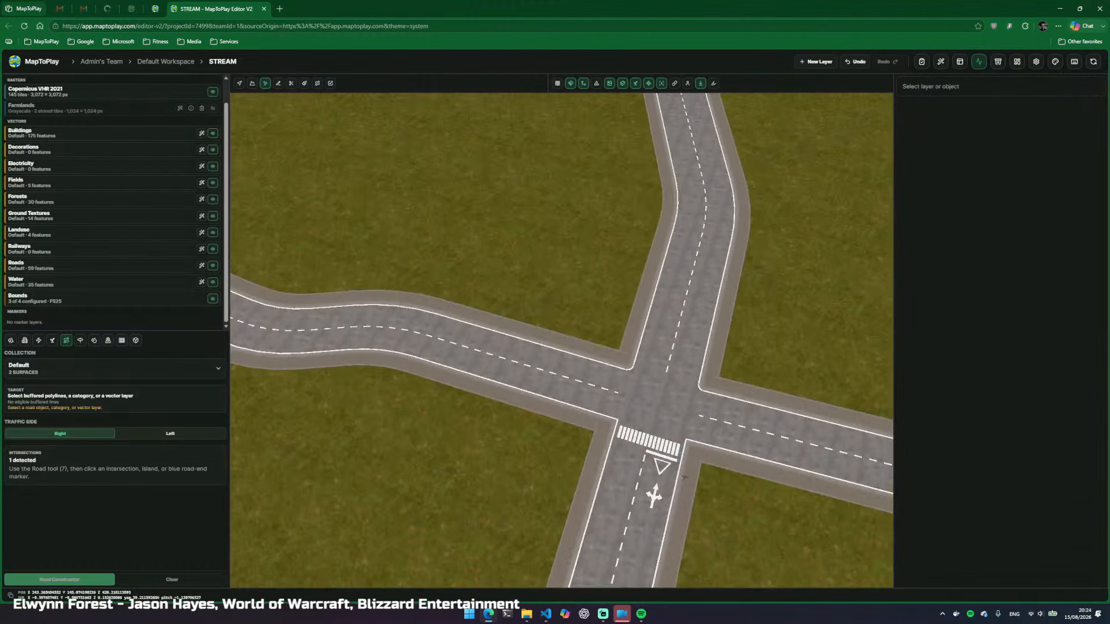
Show the vector overlays and apply a two-lane Asphalt 04 Diffuse road with a 4.0 m surface repeat to the circular primary road
key(d)
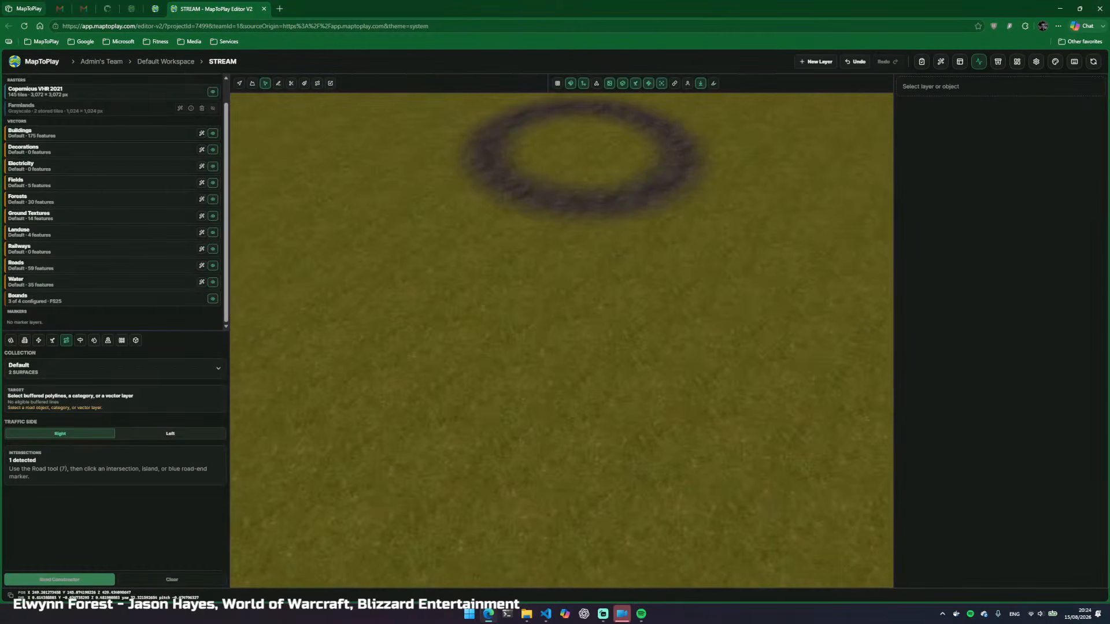
key(w)
key(v)
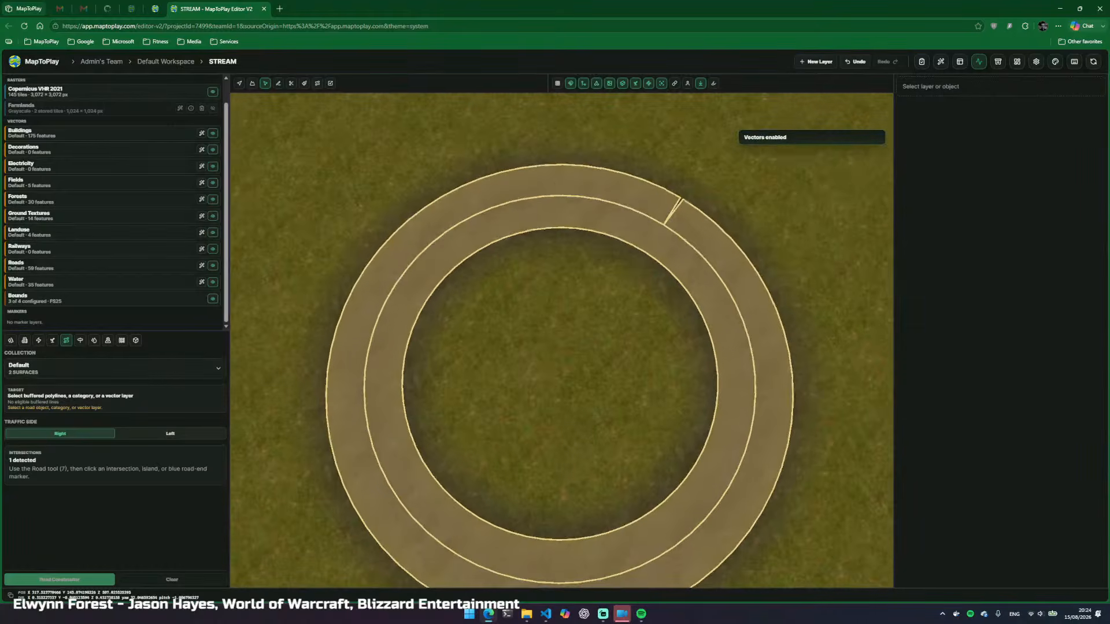
key(w)
click(663, 422)
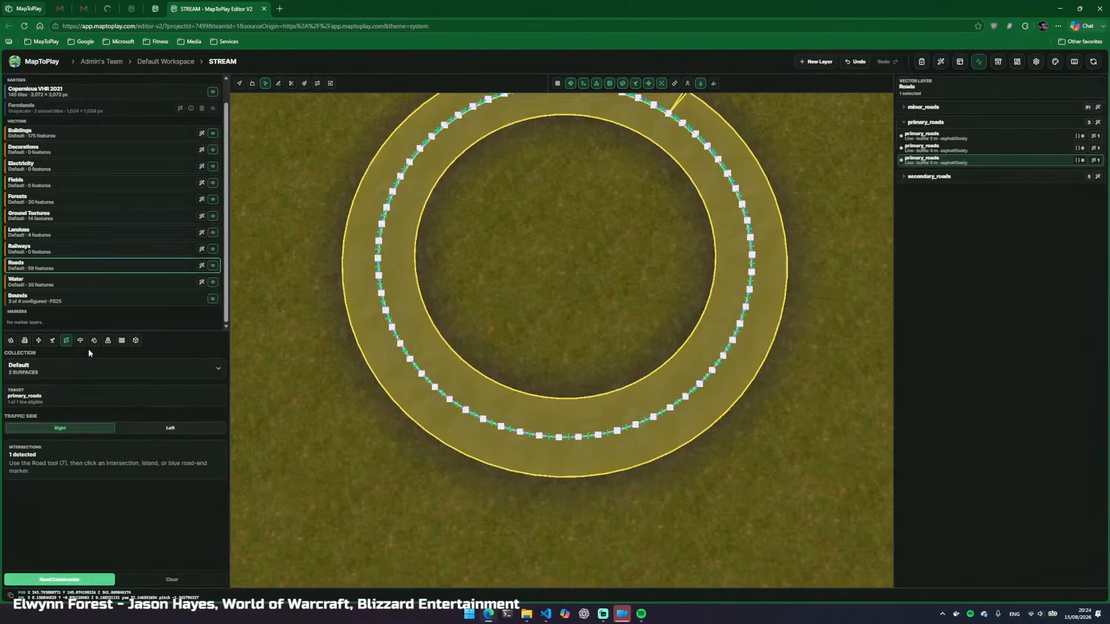
click(64, 580)
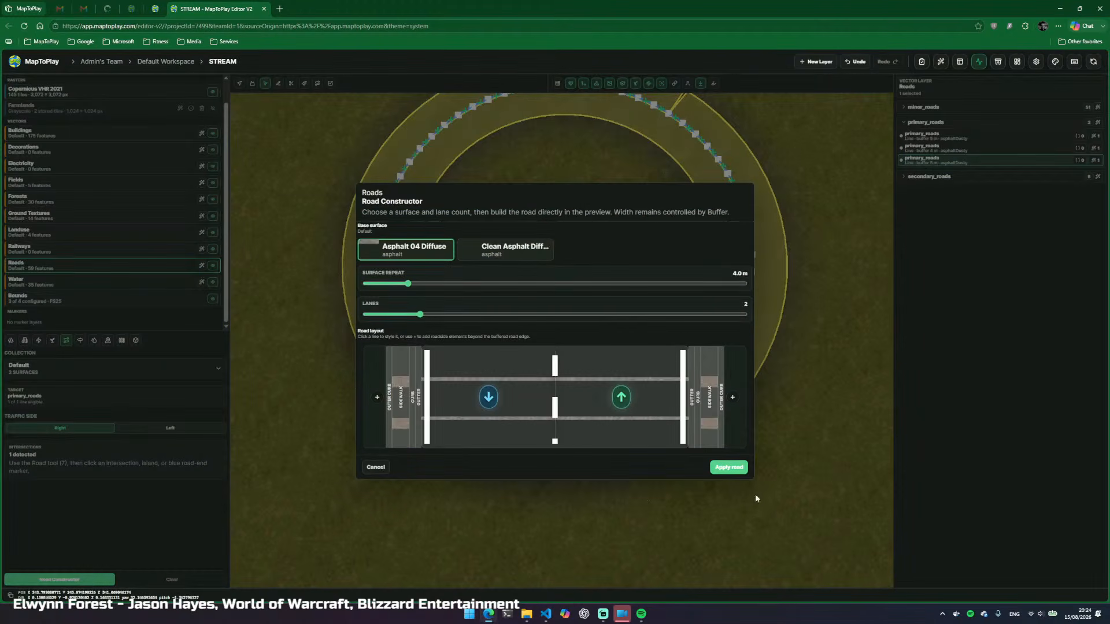
click(738, 468)
Hide the vector overlays and use the Road tool to make both lanes of the circular road run clockwise
click(588, 292)
key(w)
key(v)
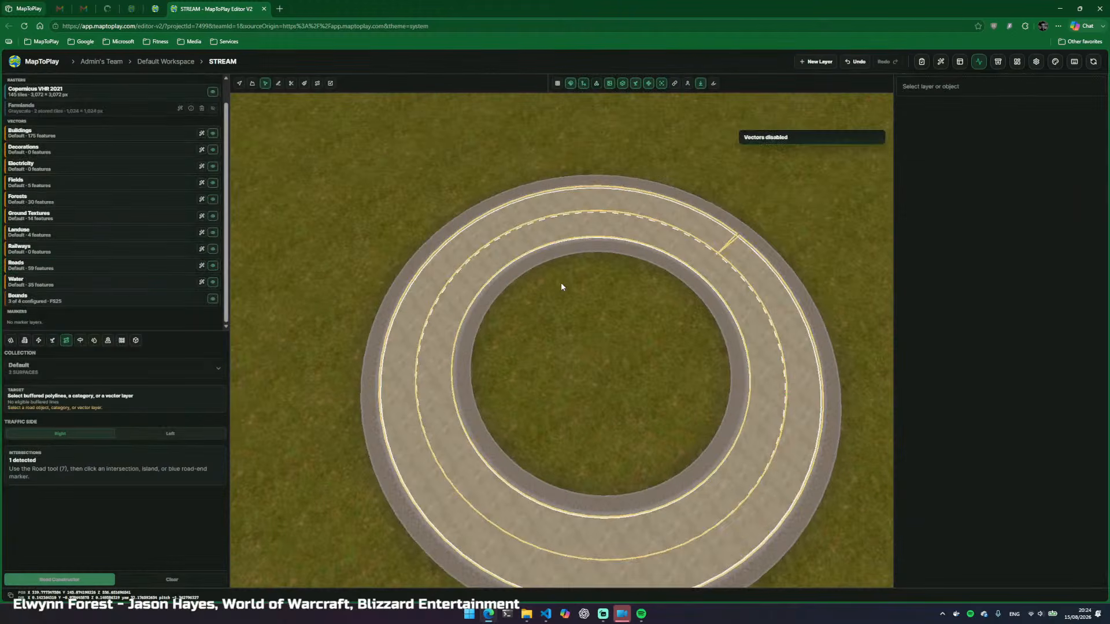
key(a)
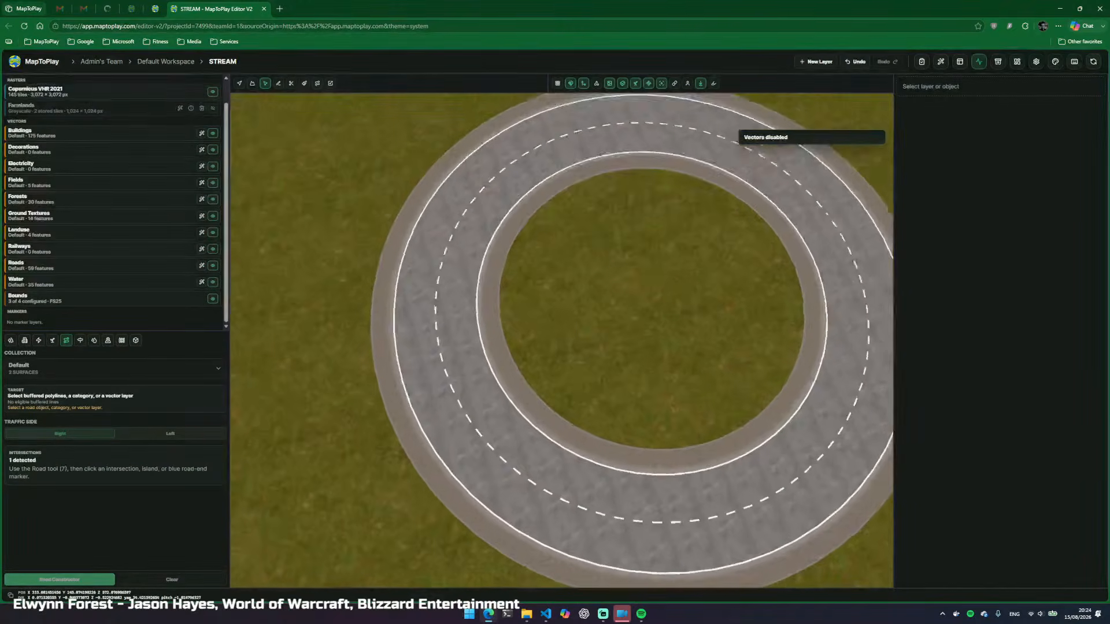
key(w)
key(e)
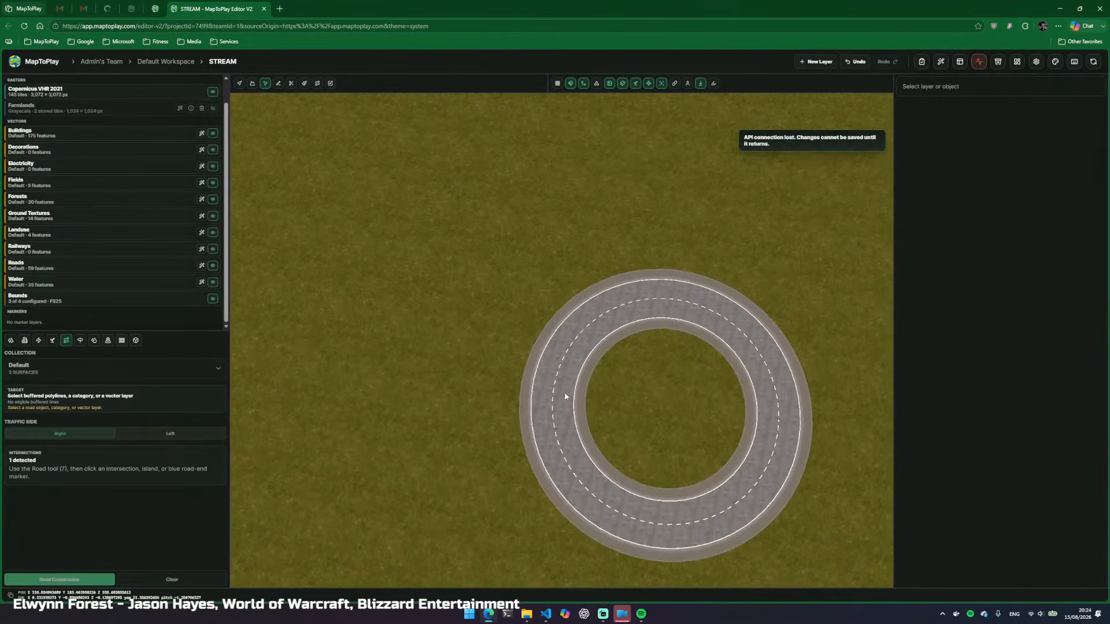
key(7)
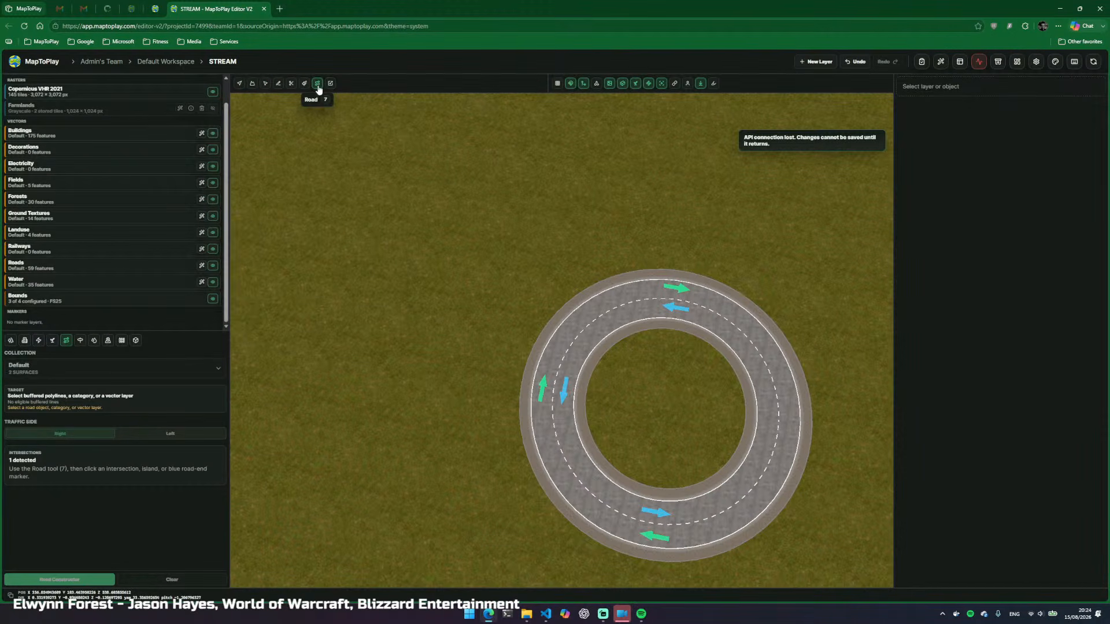
click(566, 403)
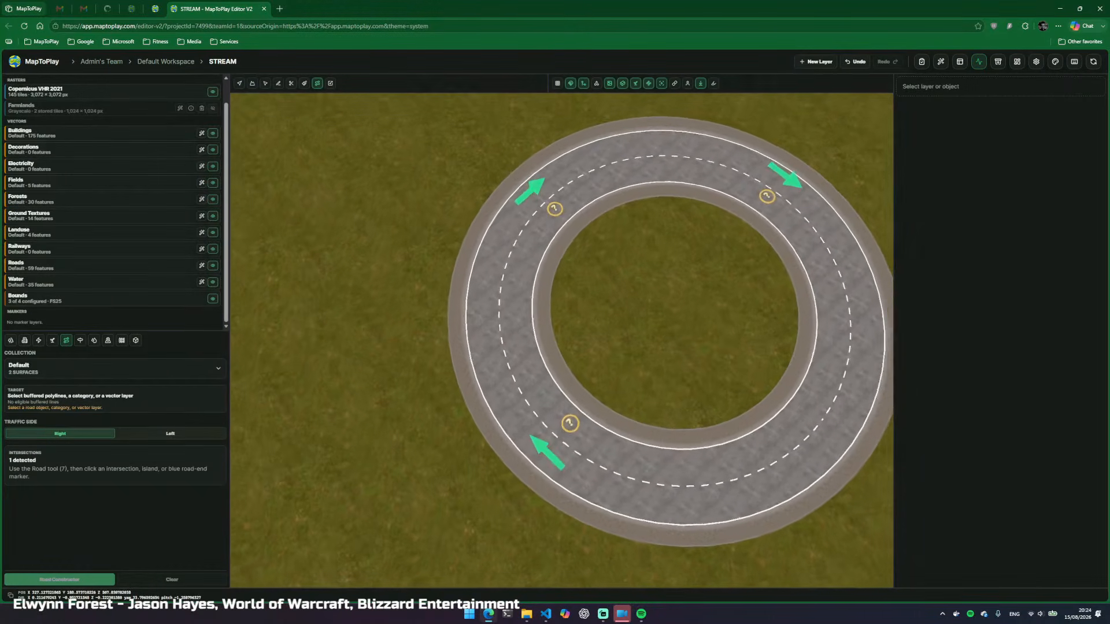
Select the primary_roads category of the Roads layer, with open ground beside the circular road in view
key(s)
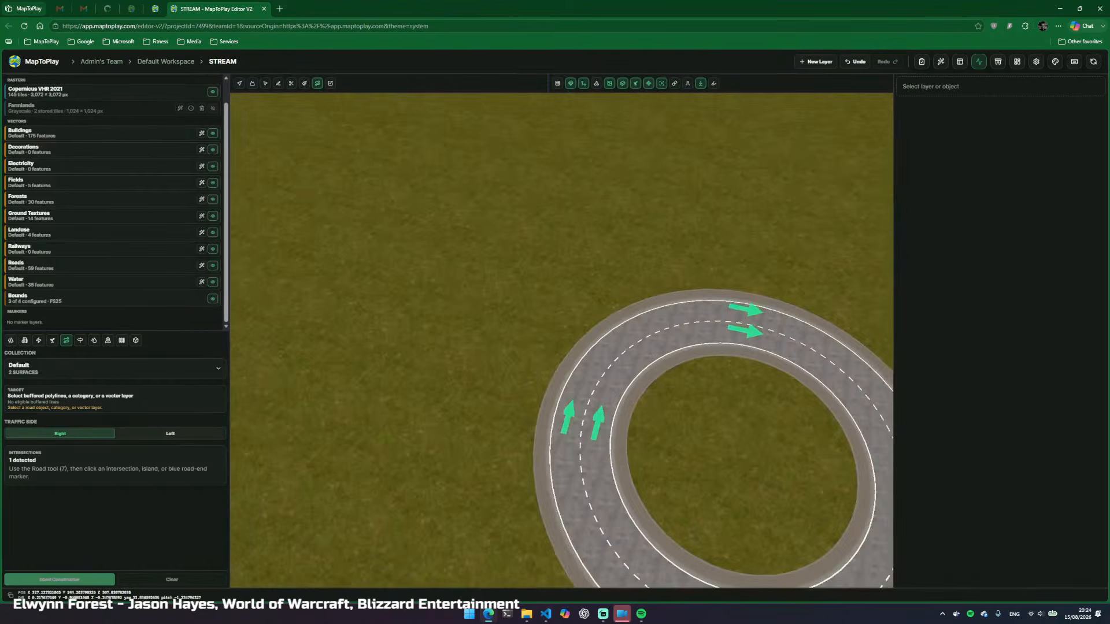
key(a)
key(w)
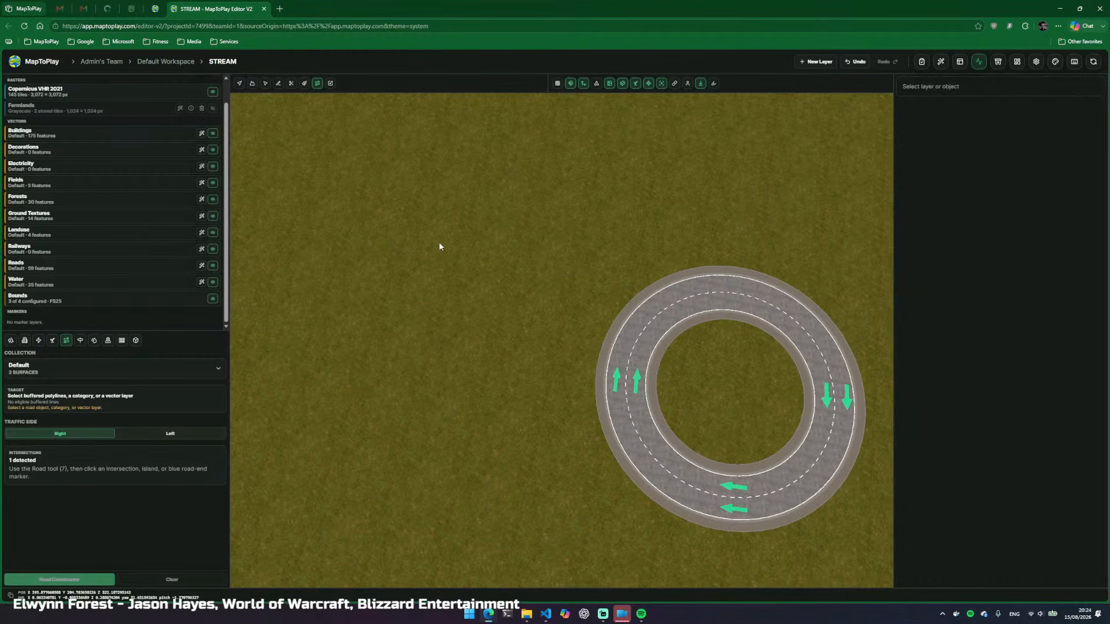
drag(440, 243, 437, 372)
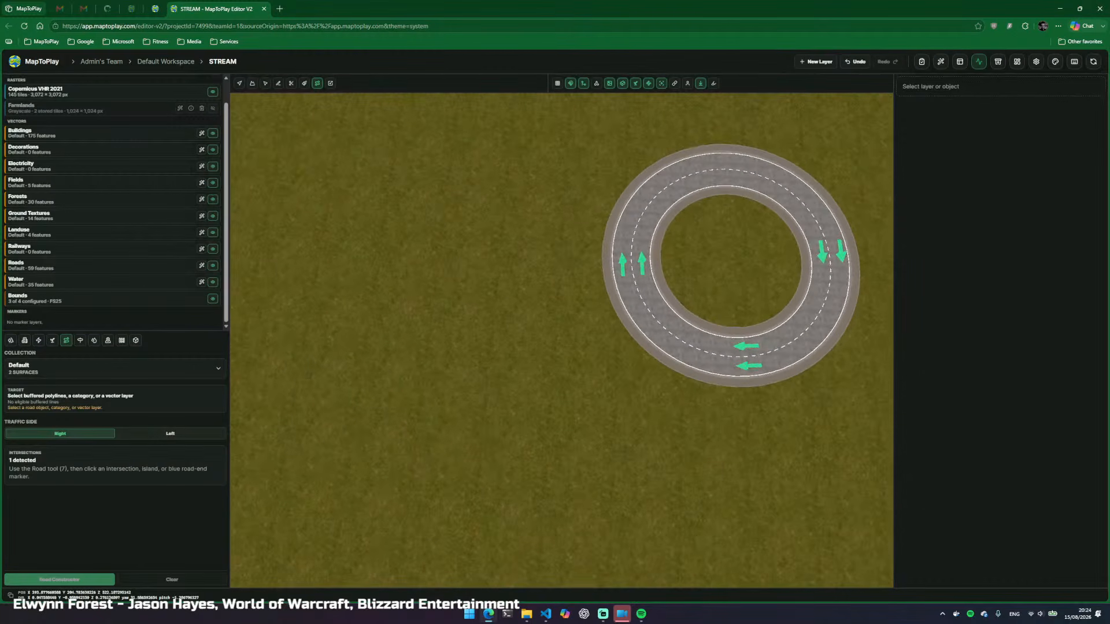
click(35, 266)
drag(743, 225, 756, 234)
key(s)
key(a)
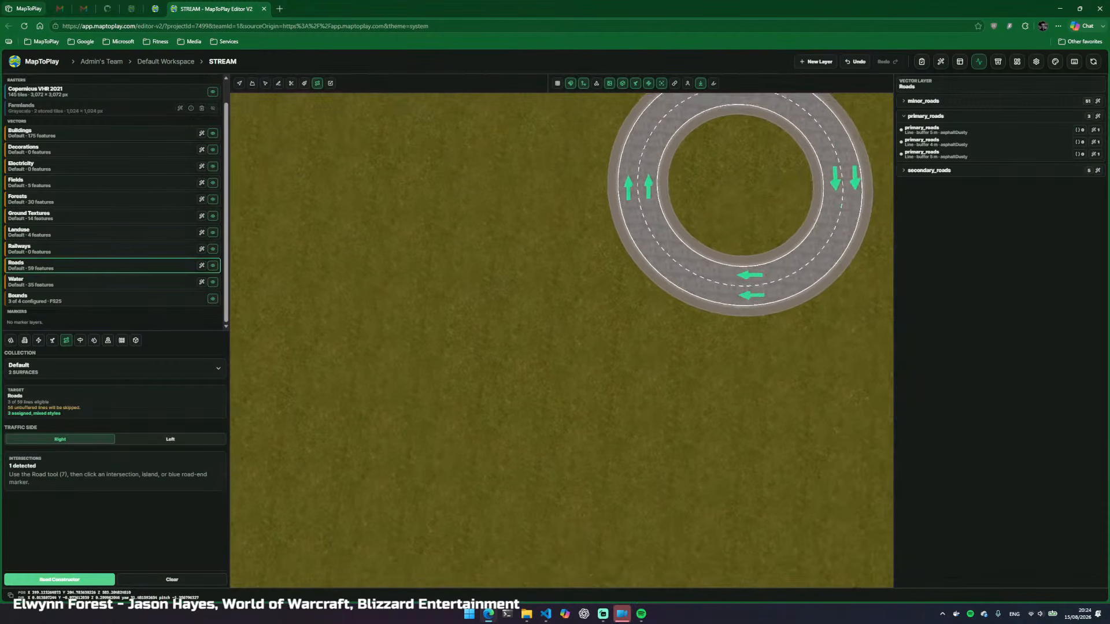
key(w)
click(953, 130)
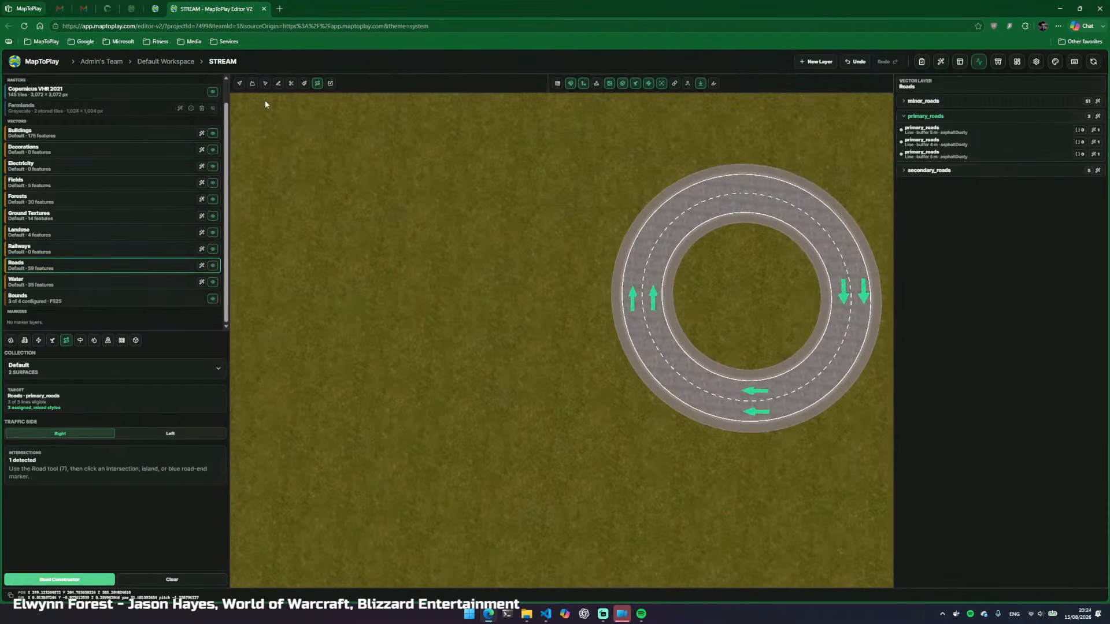
Draw a four-point primary road polyline across the open grass, ending on the circular road's centreline with the vector overlays shown
key(4)
drag(359, 417, 348, 393)
key(a)
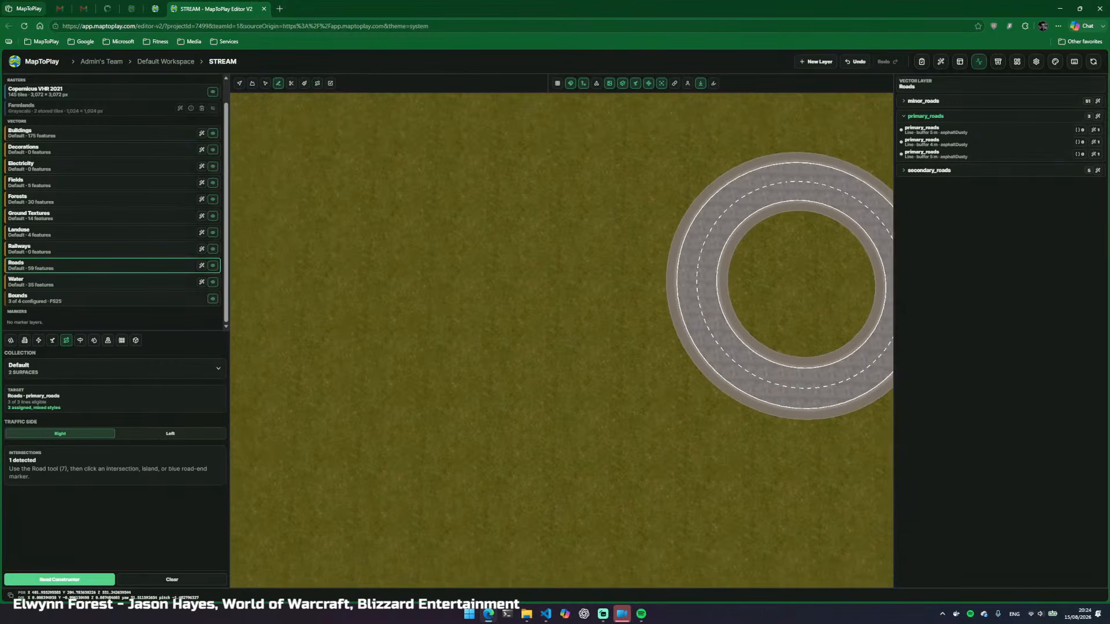
key(w)
click(313, 396)
click(438, 369)
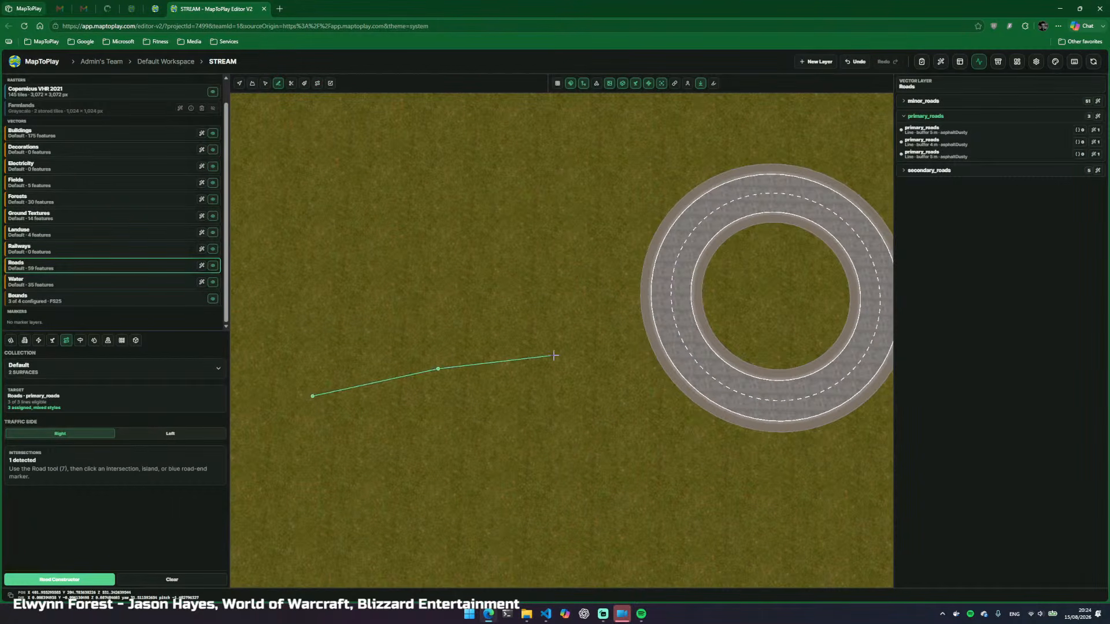
click(555, 355)
key(v)
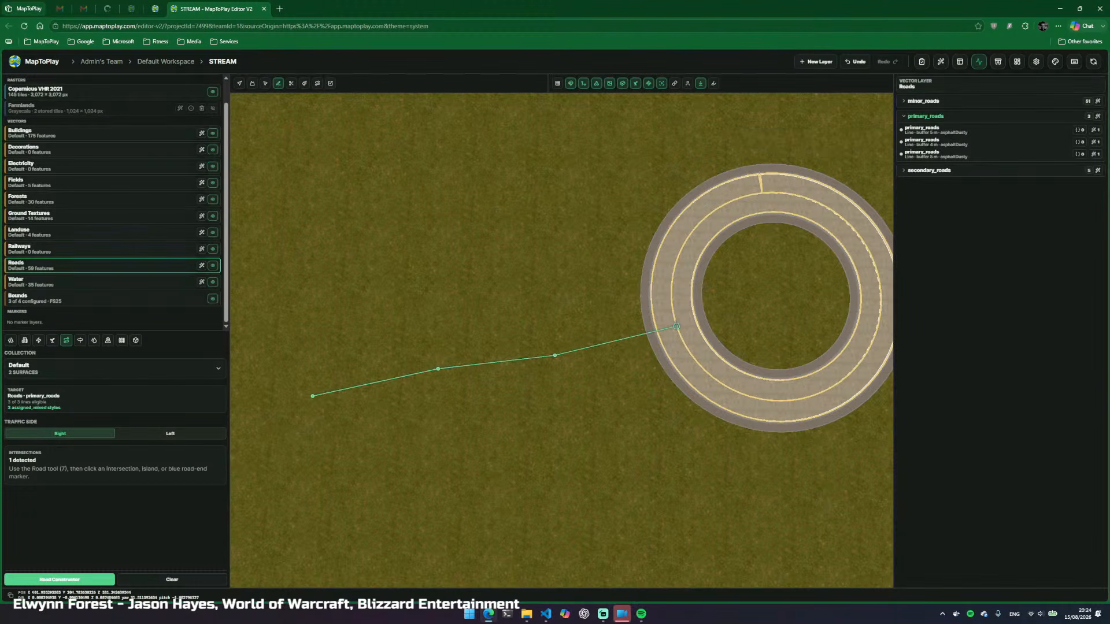
double_click(676, 327)
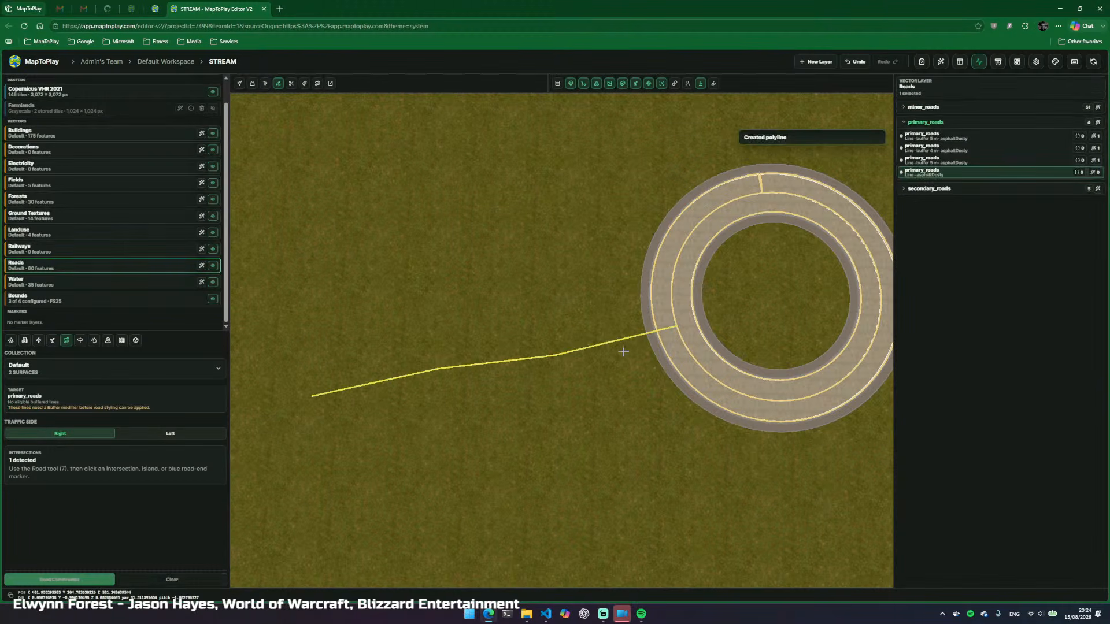
Apply a Buffer modifier with a 5 m radius to the new approach road
click(1094, 172)
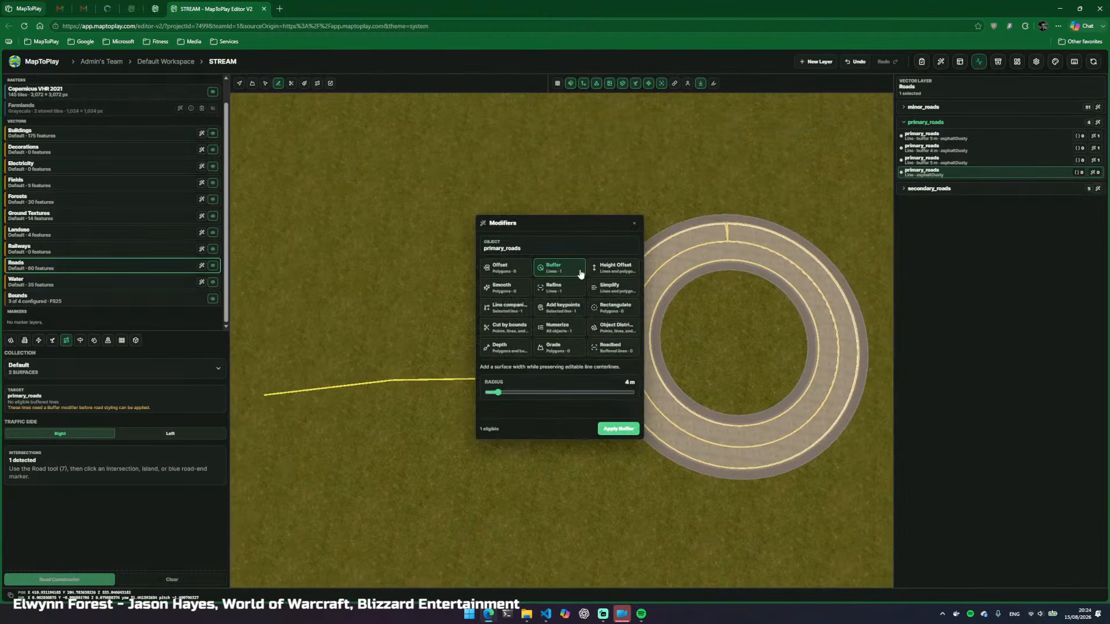
drag(497, 392, 501, 394)
click(618, 429)
click(636, 223)
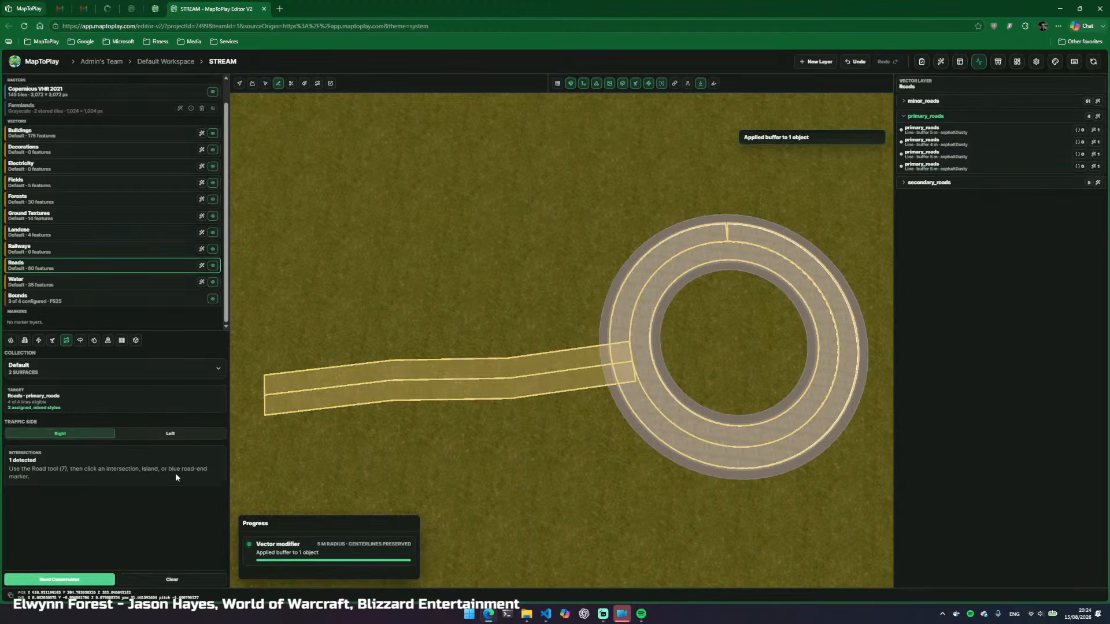
Apply a two-lane Asphalt 04 Diffuse road with a 4.0 m surface repeat to primary_roads and check it without the vector overlays
click(86, 581)
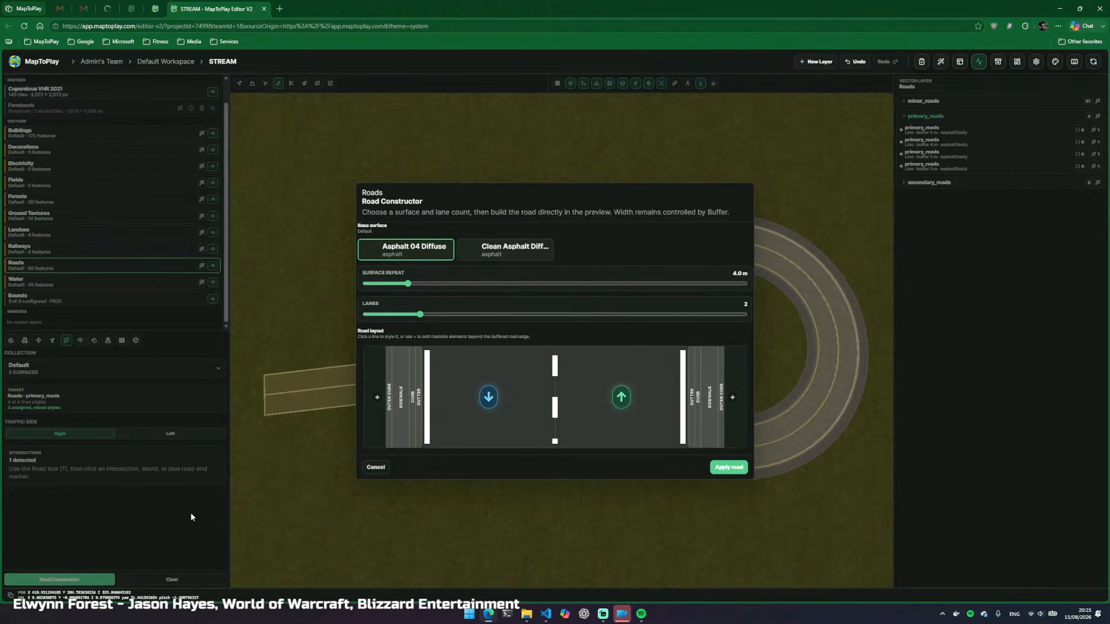
click(729, 467)
key(3)
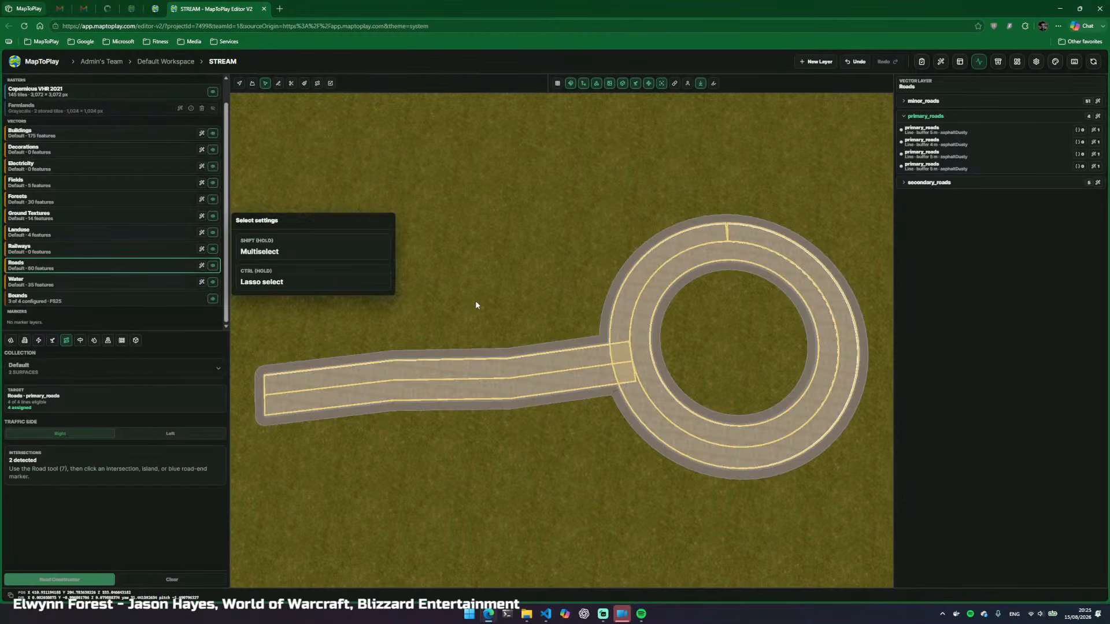
click(504, 289)
key(v)
mouse_move(506, 362)
mouse_down()
mouse_move(596, 362)
mouse_move(506, 362)
mouse_up()
key(v)
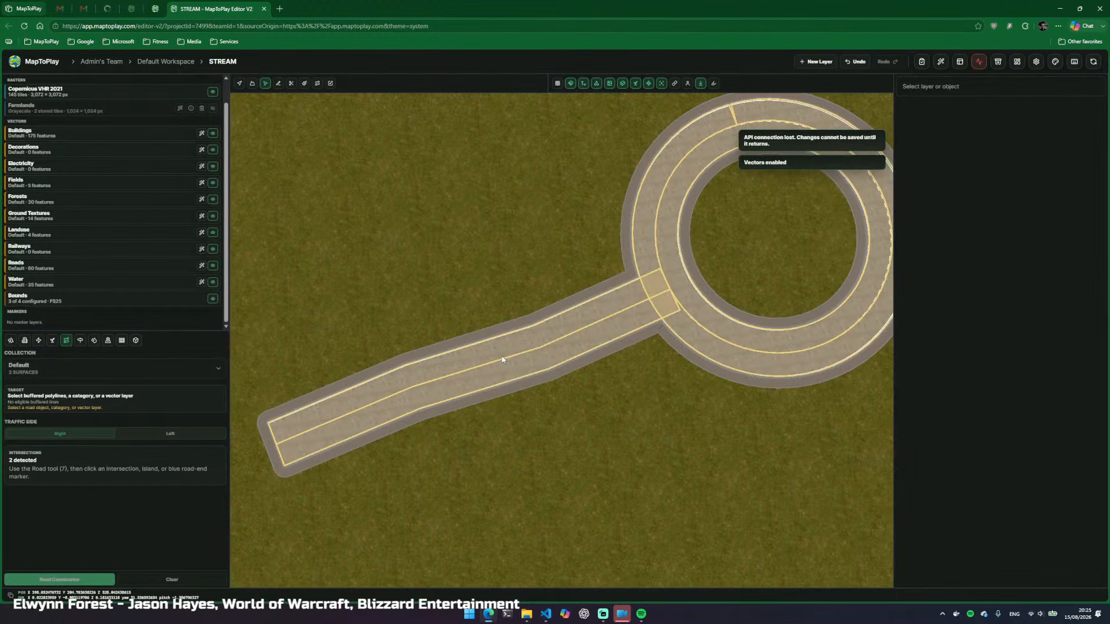
Apply a Refine modifier with a 6 m corner window, quality 3 and normalized intersections to the approach road
click(547, 374)
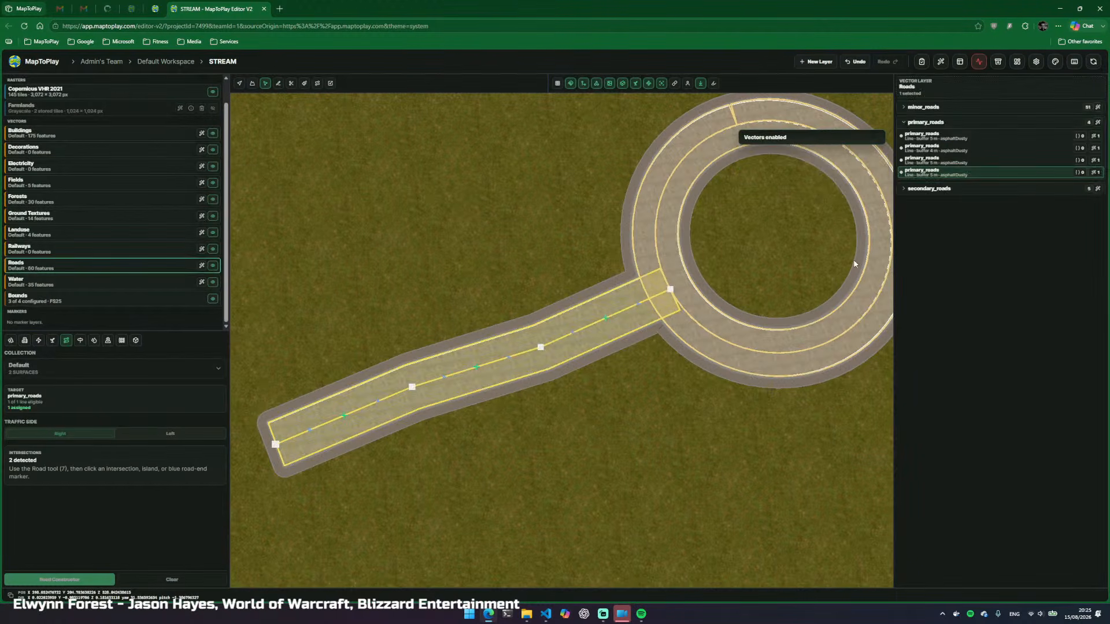
click(1094, 173)
click(506, 290)
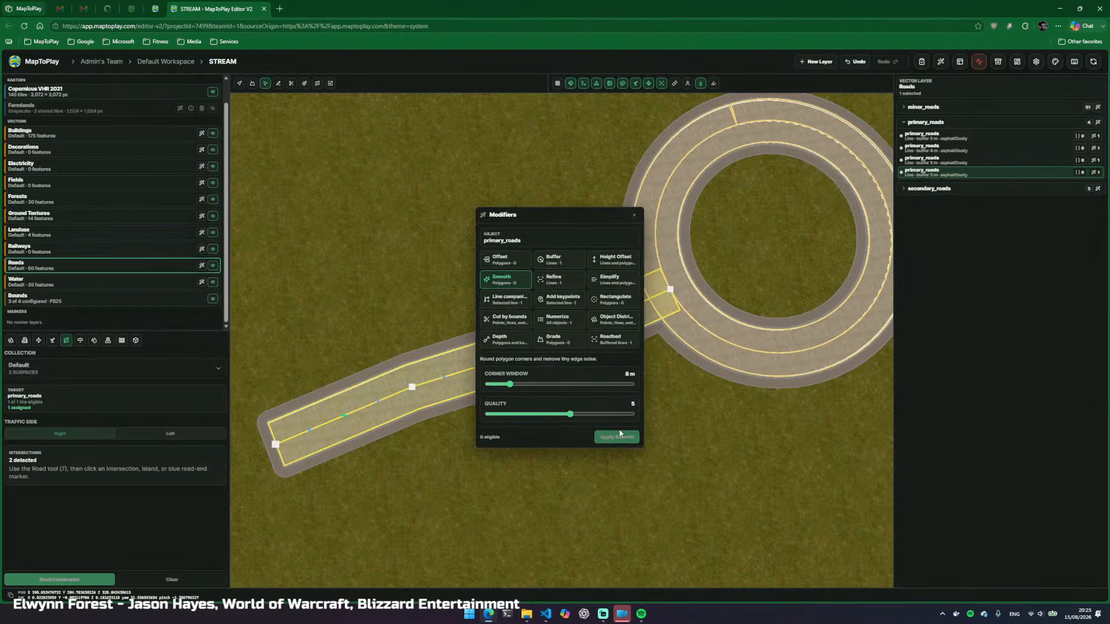
click(554, 287)
click(614, 448)
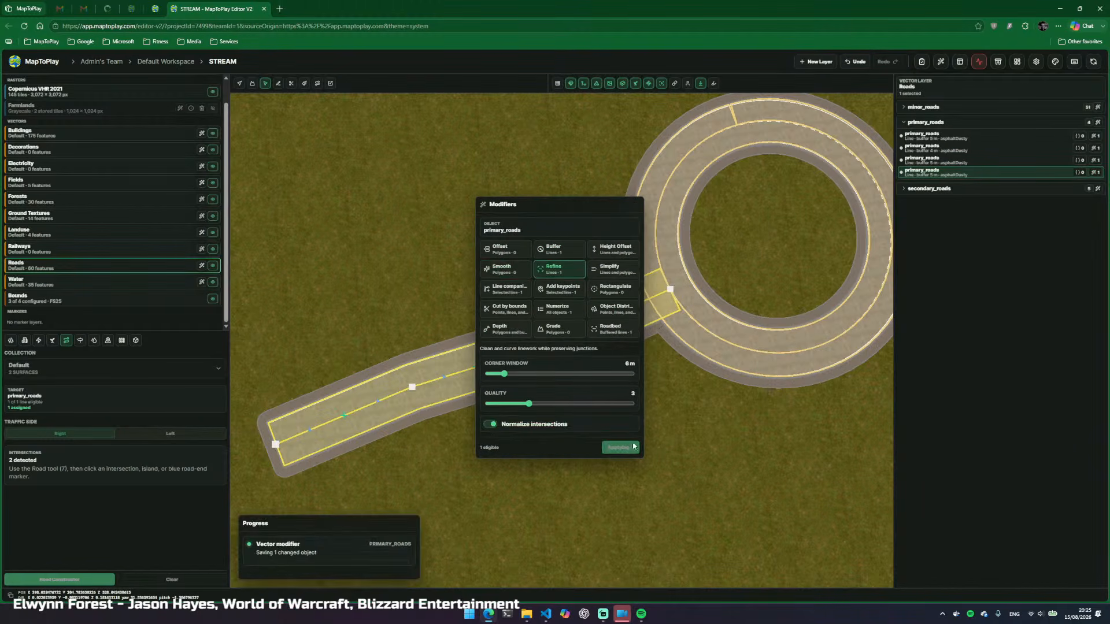
click(634, 204)
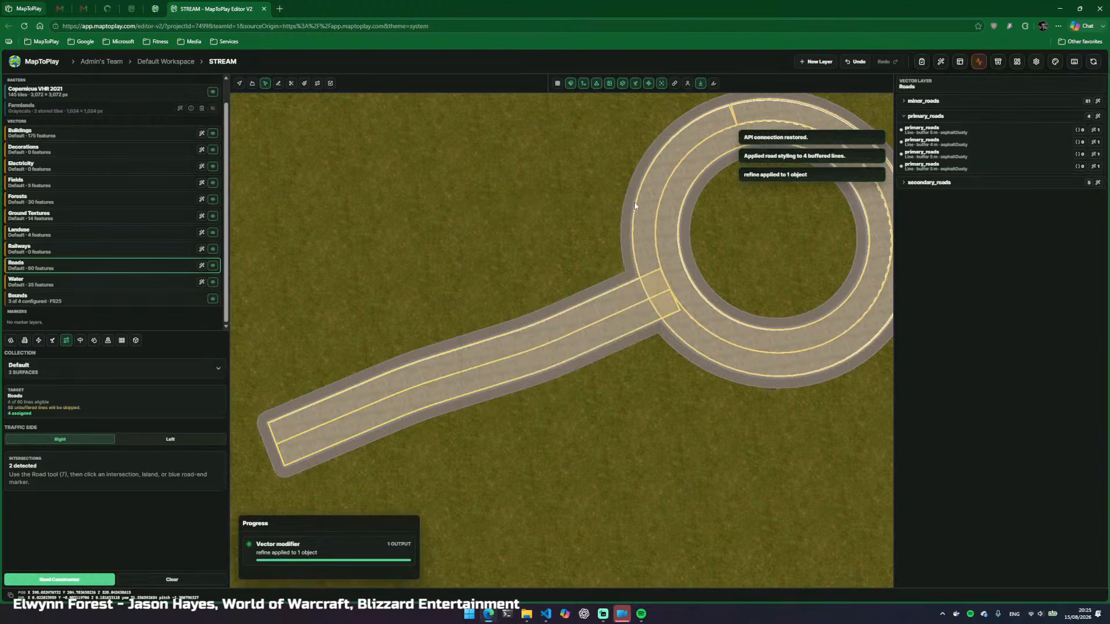
Hide the vector overlays and reverse the opposing lane on the roundabout and on the approach road so each runs one way
drag(462, 405, 614, 432)
click(587, 467)
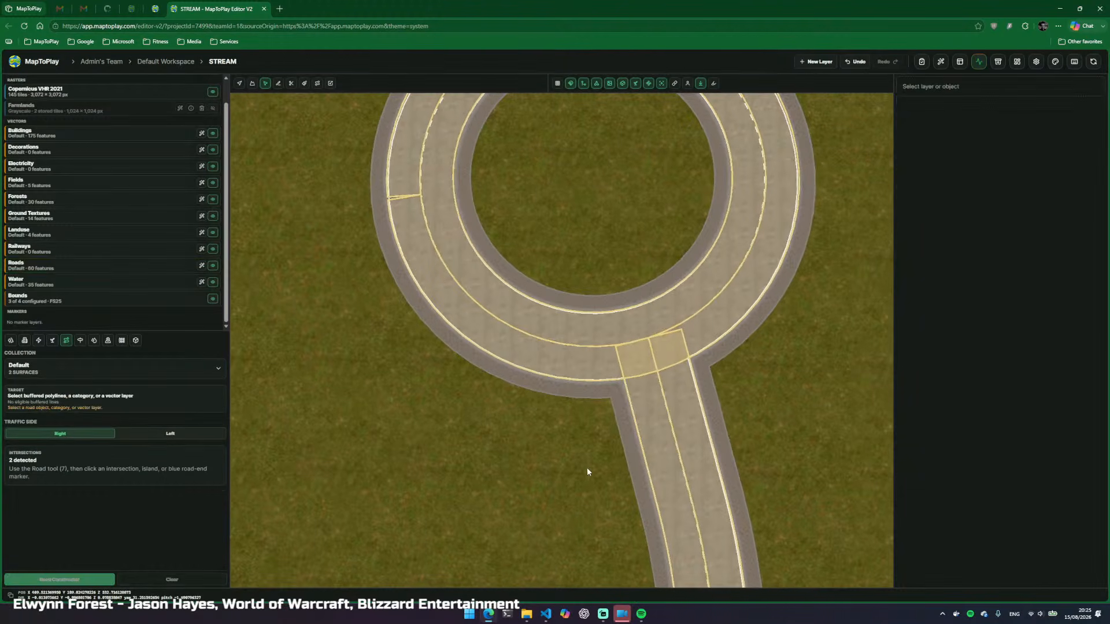
key(d)
key(v)
click(546, 441)
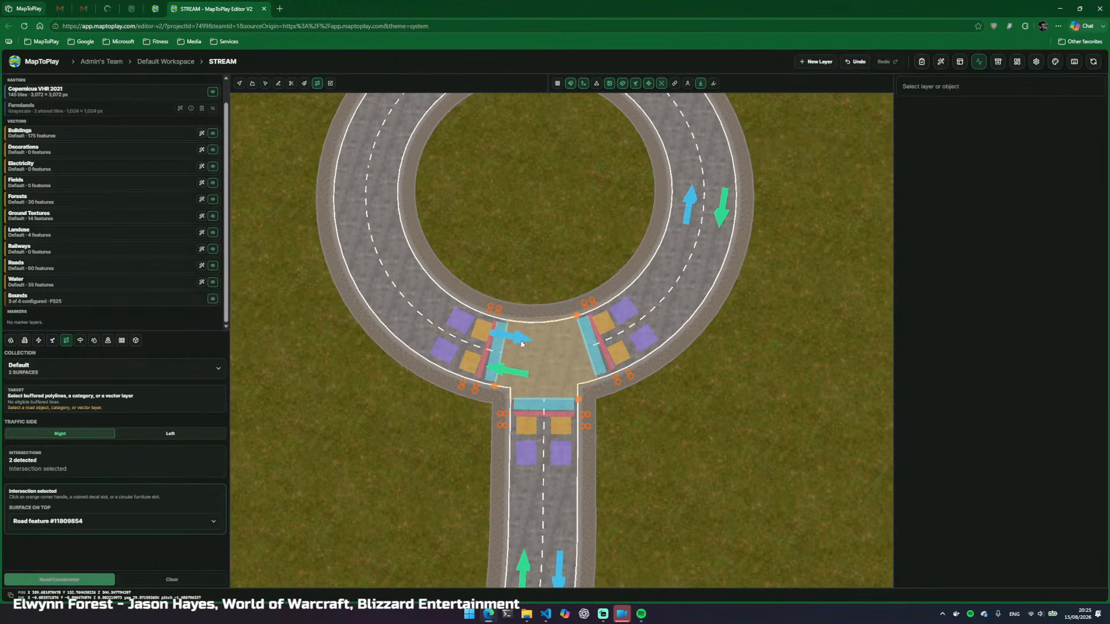
click(522, 376)
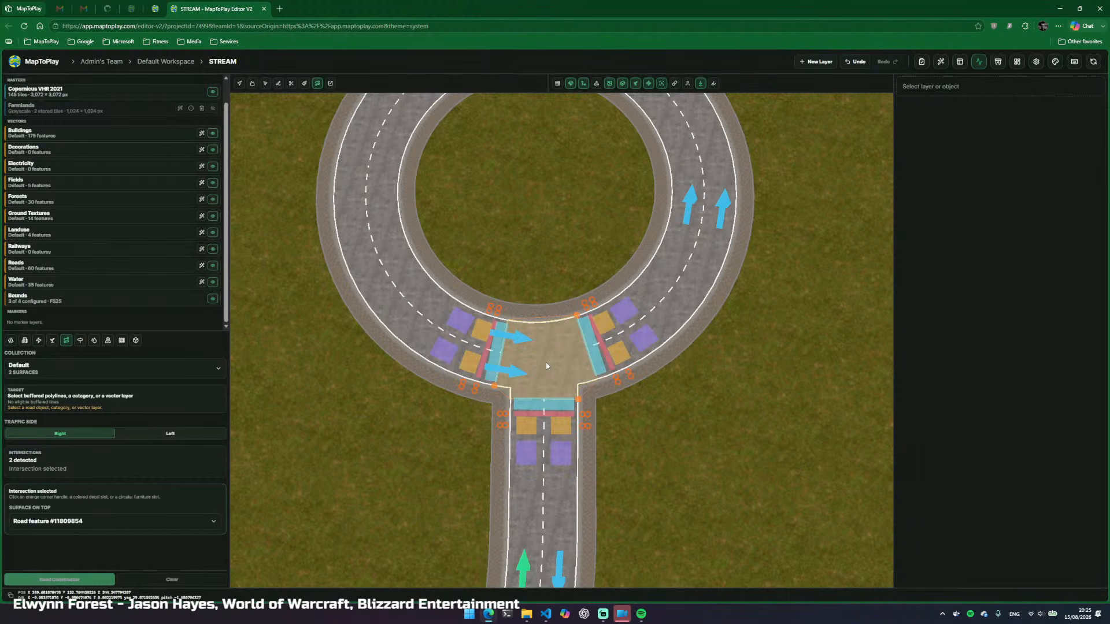
key(s)
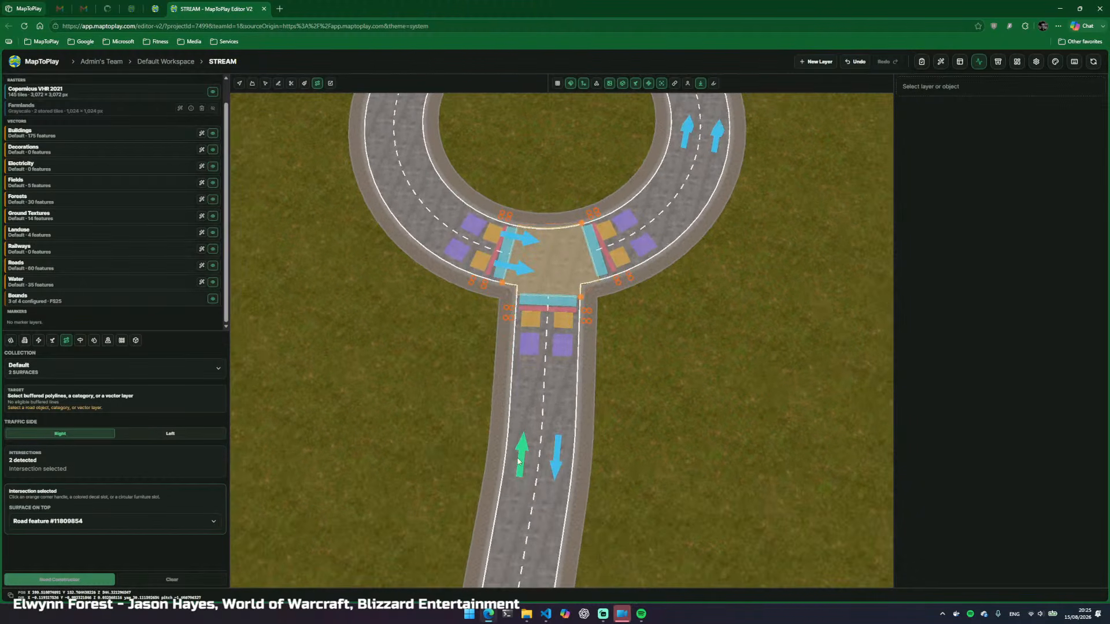
click(518, 461)
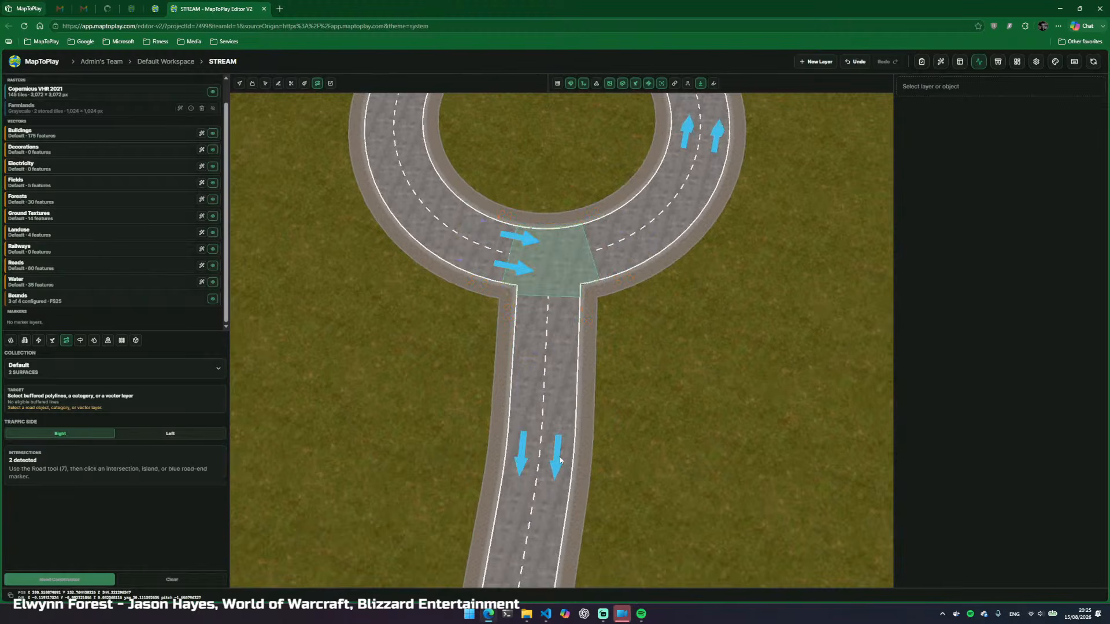
Add an EU Roundabout sign to the approach road's roadside furniture slot nearest the kerb and farthest from the junction
click(559, 265)
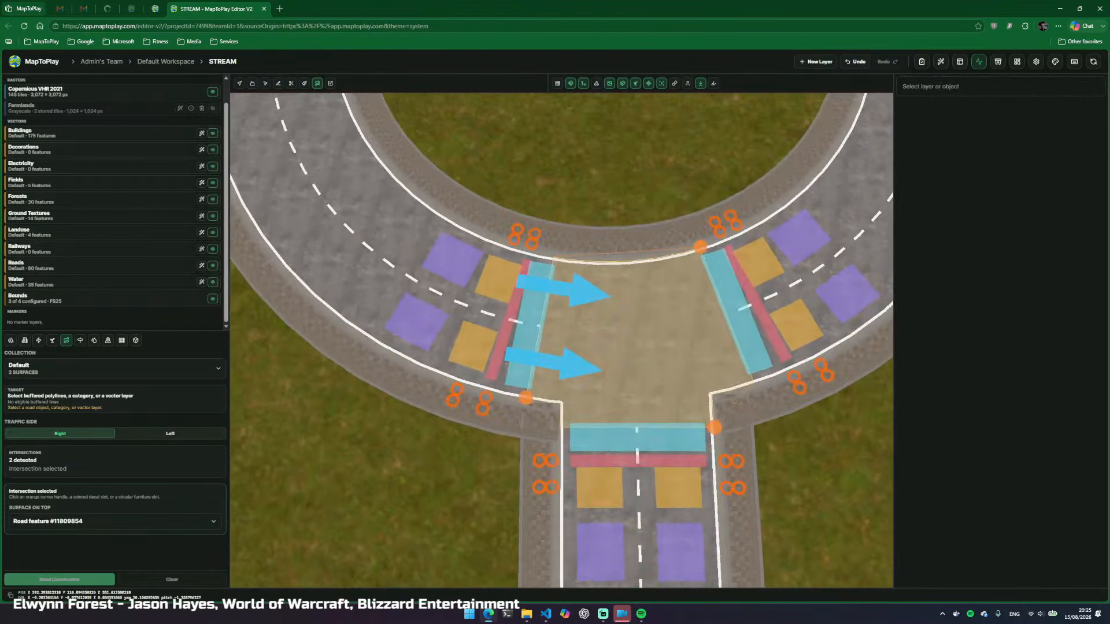
click(662, 425)
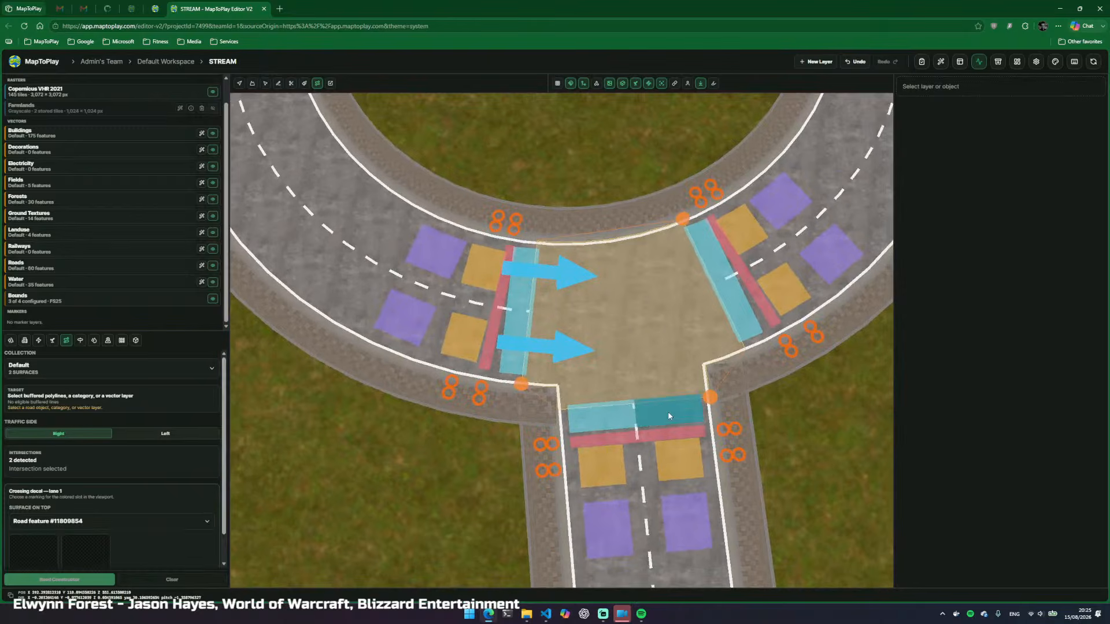
key(d)
drag(761, 443, 575, 426)
click(533, 437)
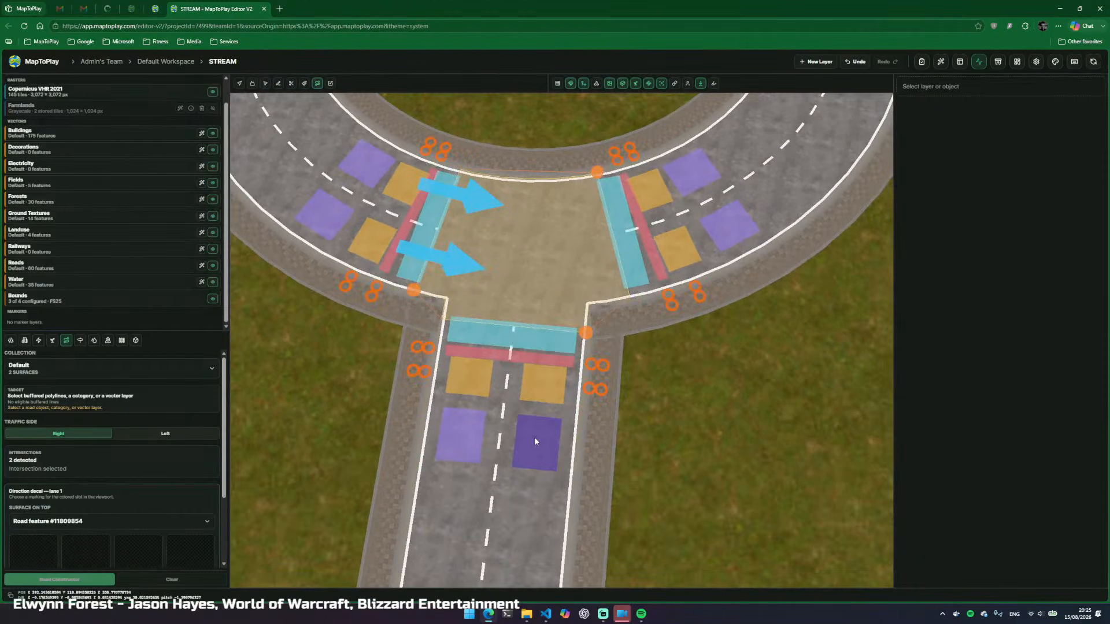
click(589, 388)
click(127, 549)
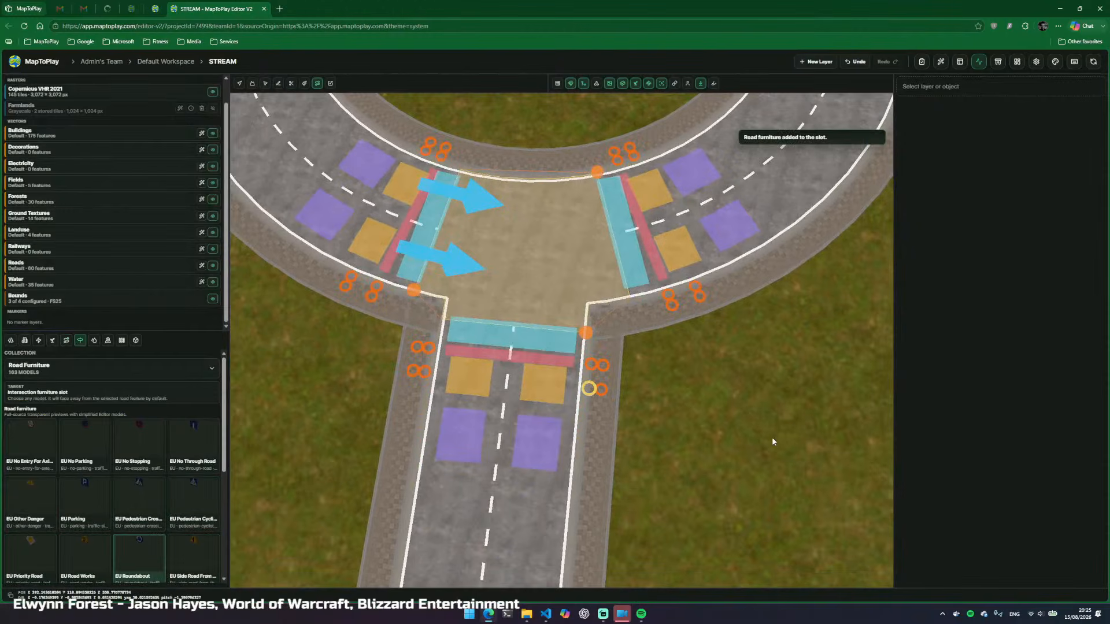
Choose the mixed_forest category of the Forests layer as the drawing target for the roundabout's central island
key(s)
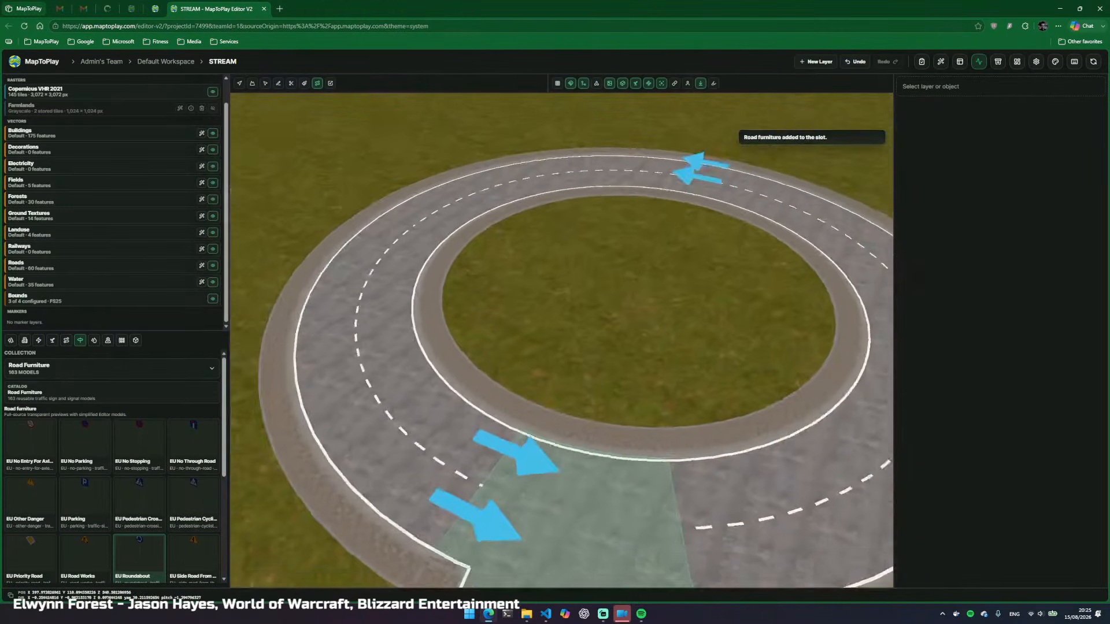
key(d)
key(s)
key(d)
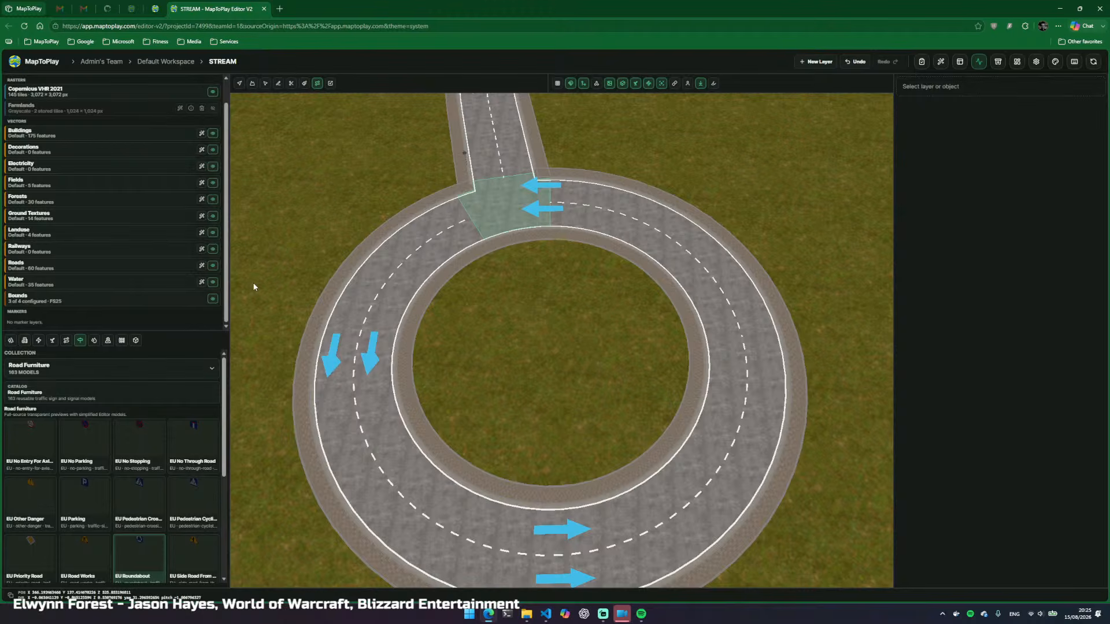
click(70, 199)
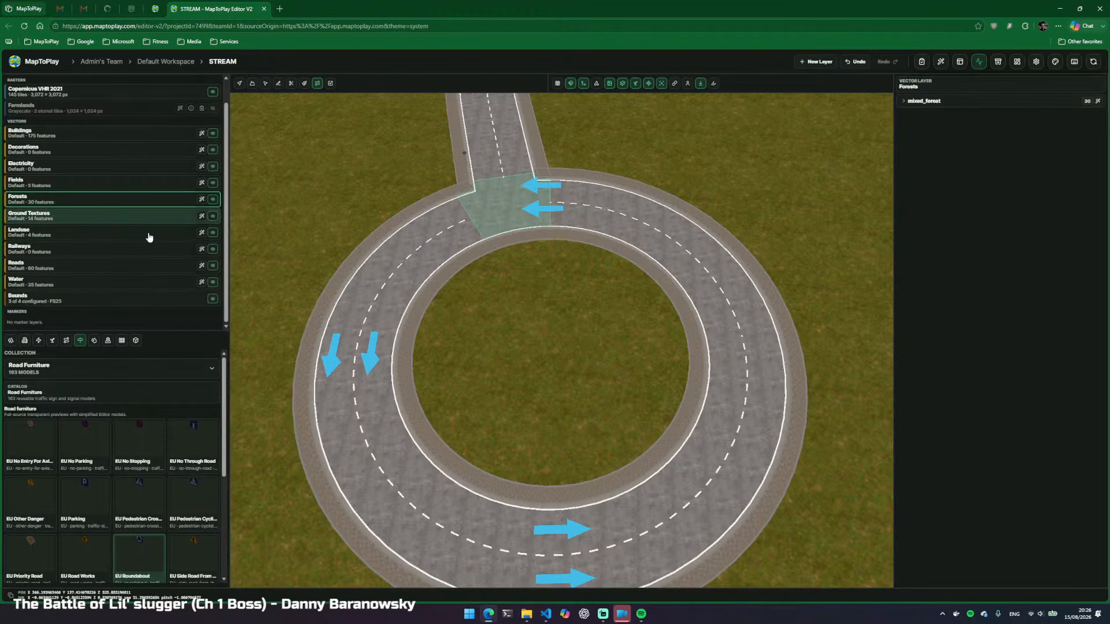
click(921, 101)
Try to outline a mixed_forest area inside the roundabout's central island with seven connected points
click(491, 312)
click(601, 287)
click(650, 327)
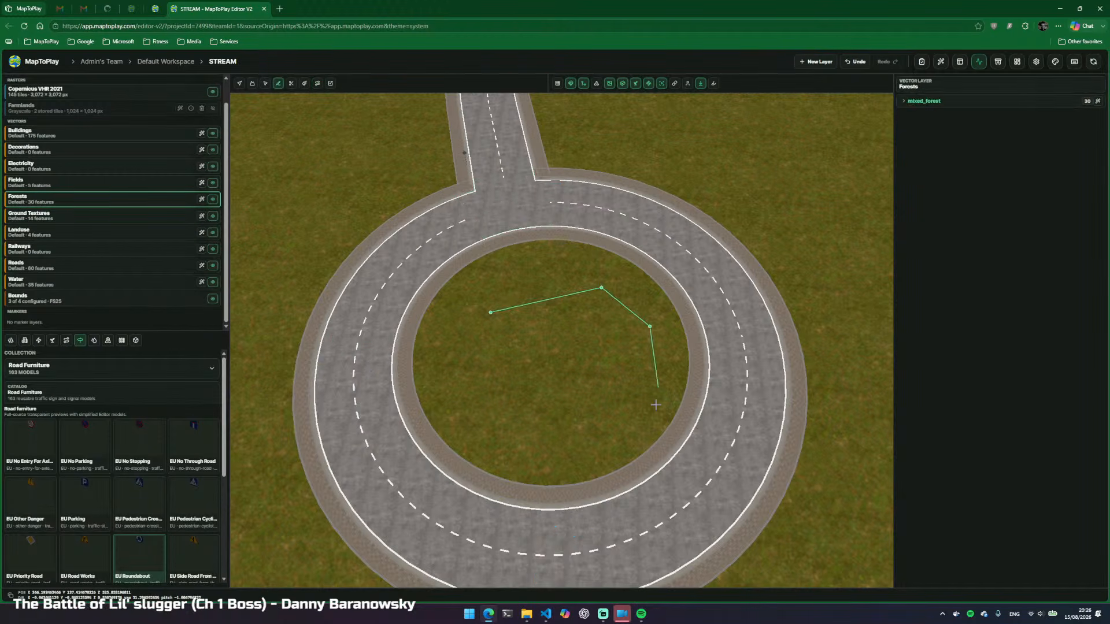
click(647, 414)
click(548, 445)
click(478, 389)
click(478, 338)
key(Return)
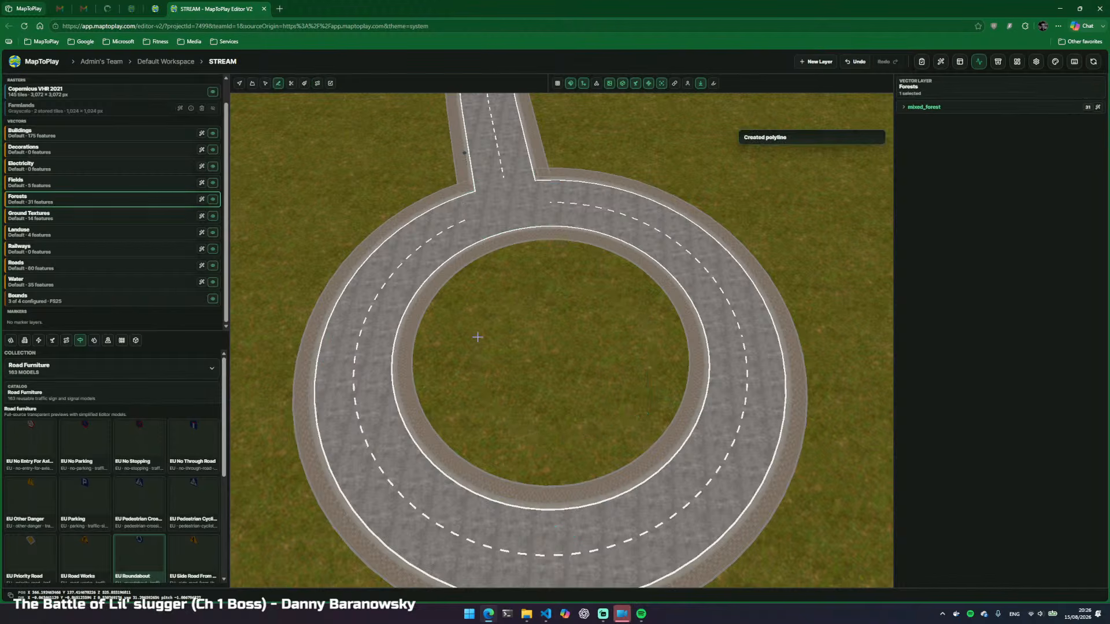
Show the vector overlays and delete the open forest polyline from the central island
key(v)
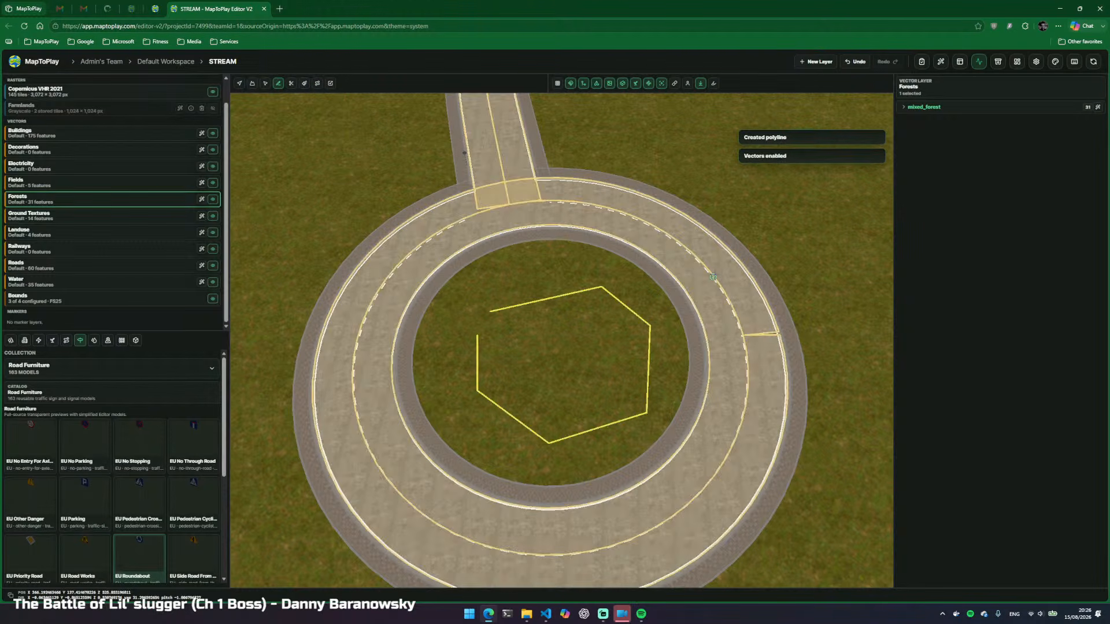
key(3)
click(478, 354)
key(Delete)
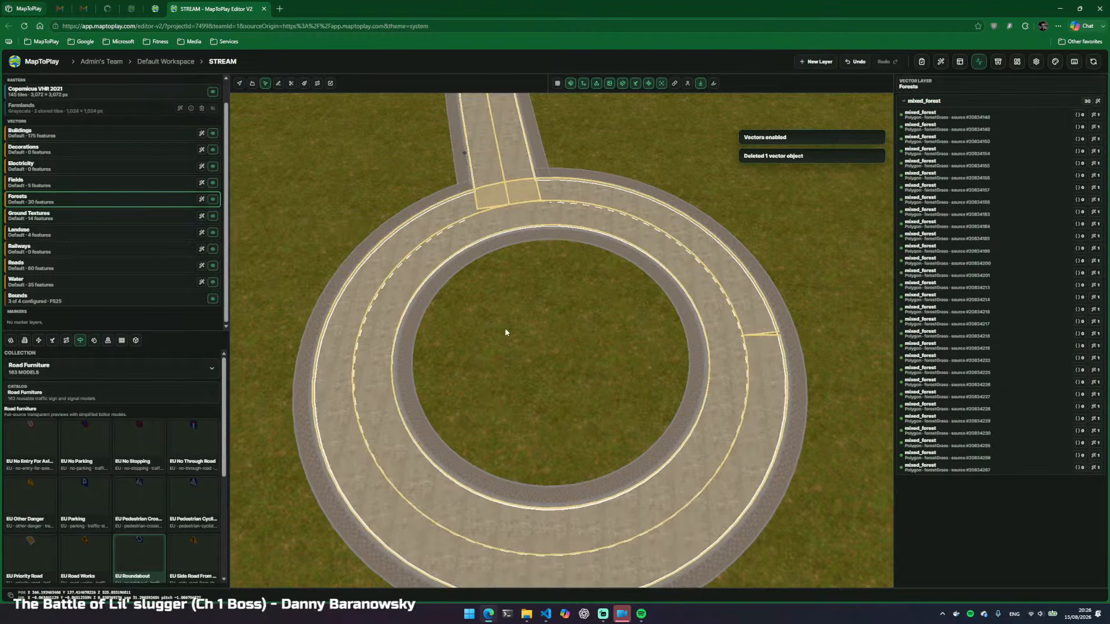
Draw a closed six-point mixed_forest polygon on the grass inside the roundabout
key(4)
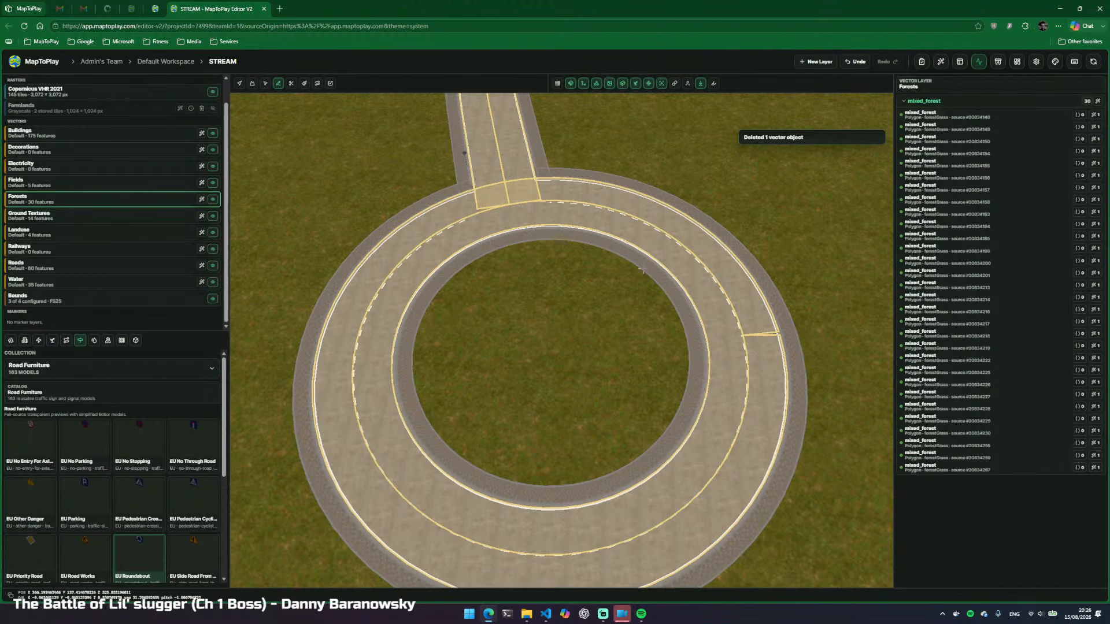
click(512, 288)
click(615, 292)
click(665, 348)
click(602, 422)
click(510, 446)
click(475, 371)
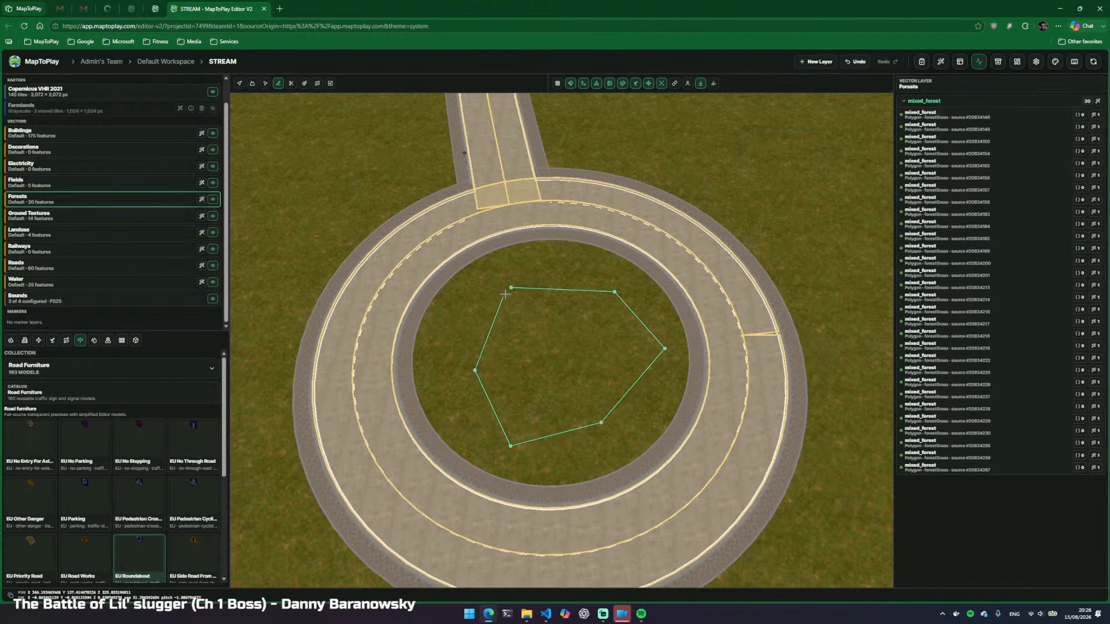
click(511, 288)
Convert the new forest polygon into a circle
key(3)
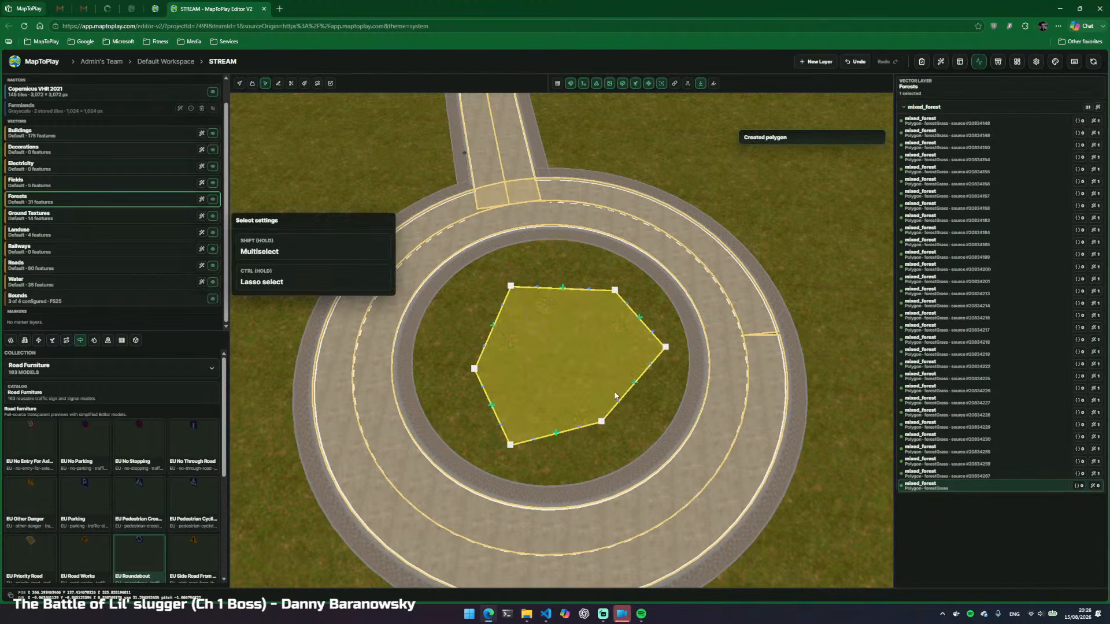
mouse_move(330, 84)
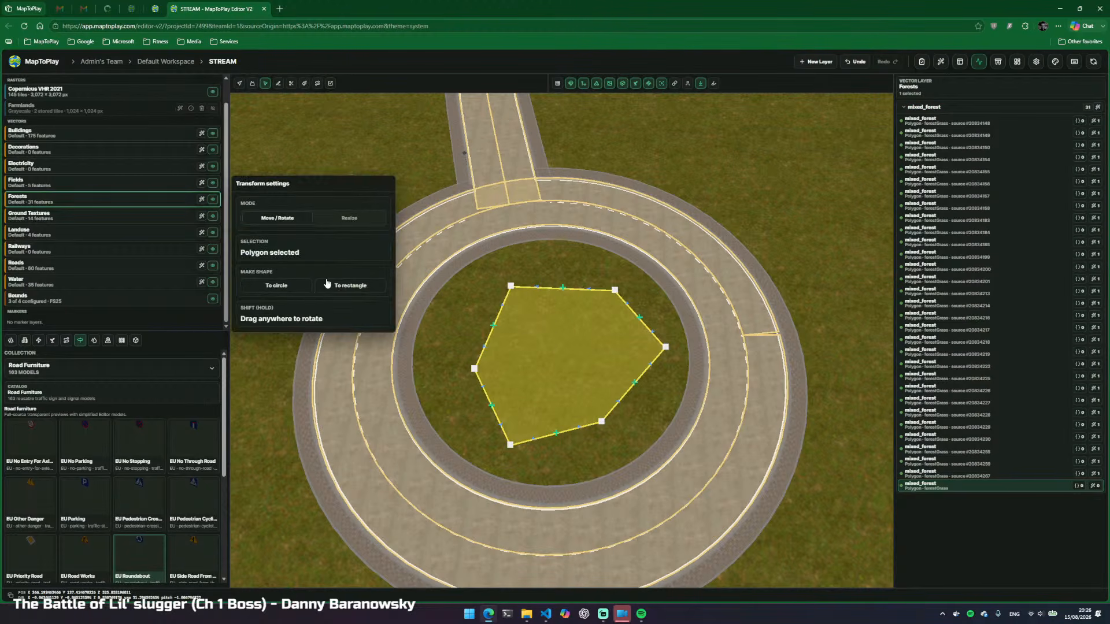
click(299, 288)
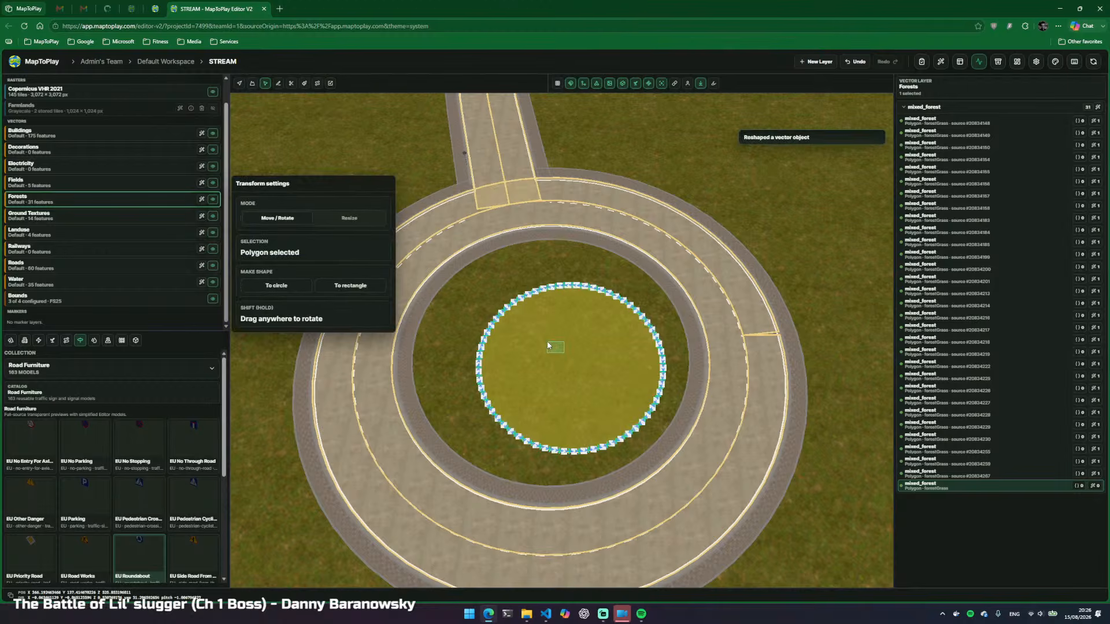
Move the forest circle toward the island's edge and enlarge it to nearly fill the roundabout's central island
click(331, 83)
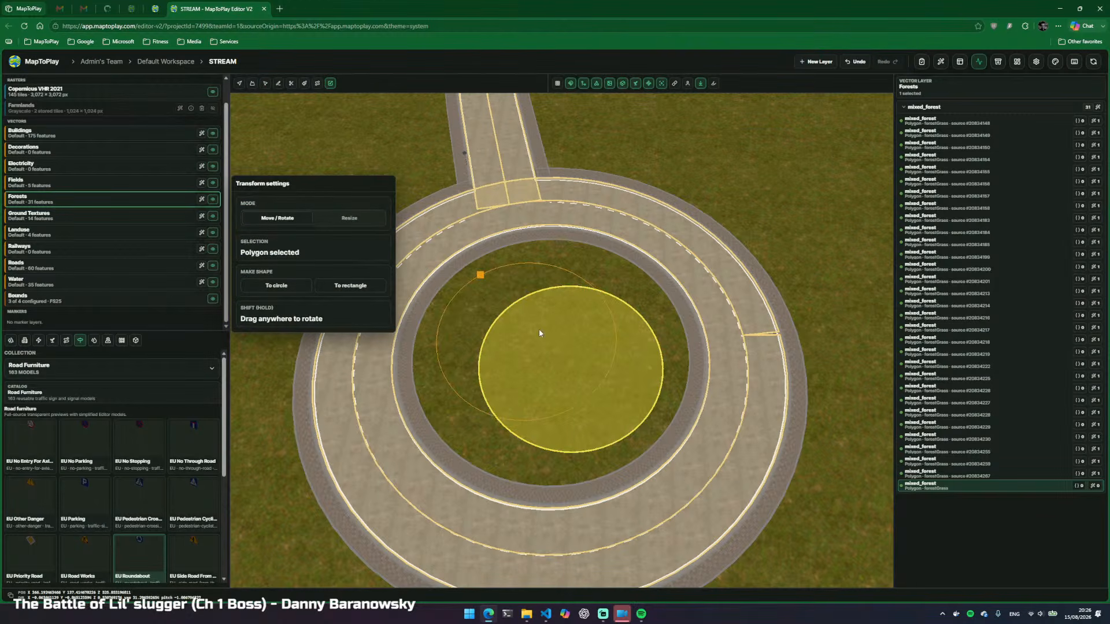
drag(539, 333, 498, 301)
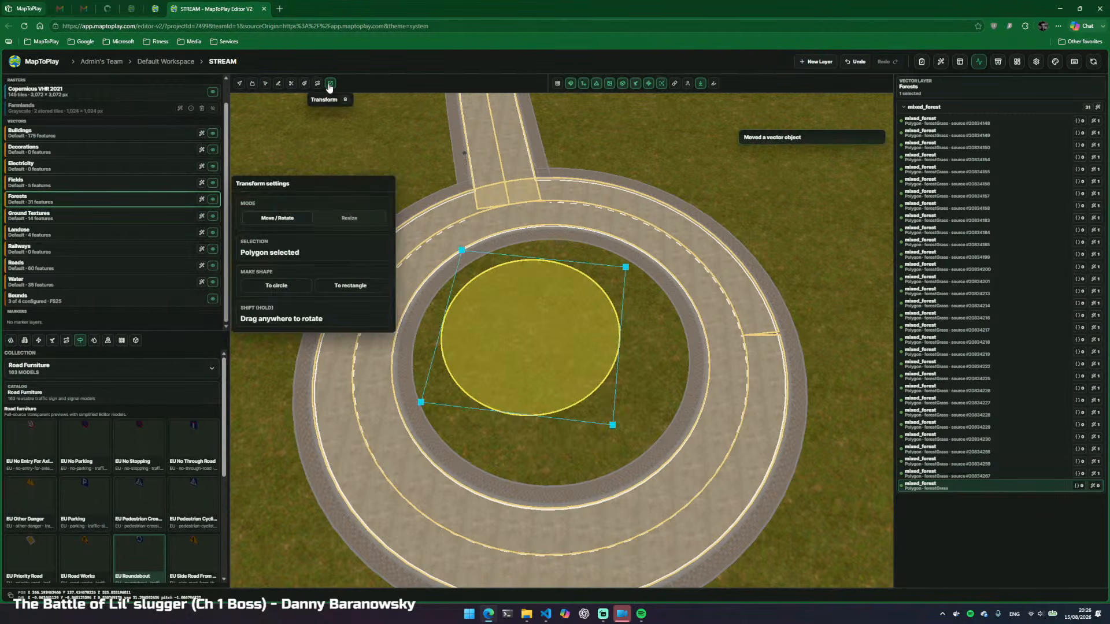
click(347, 218)
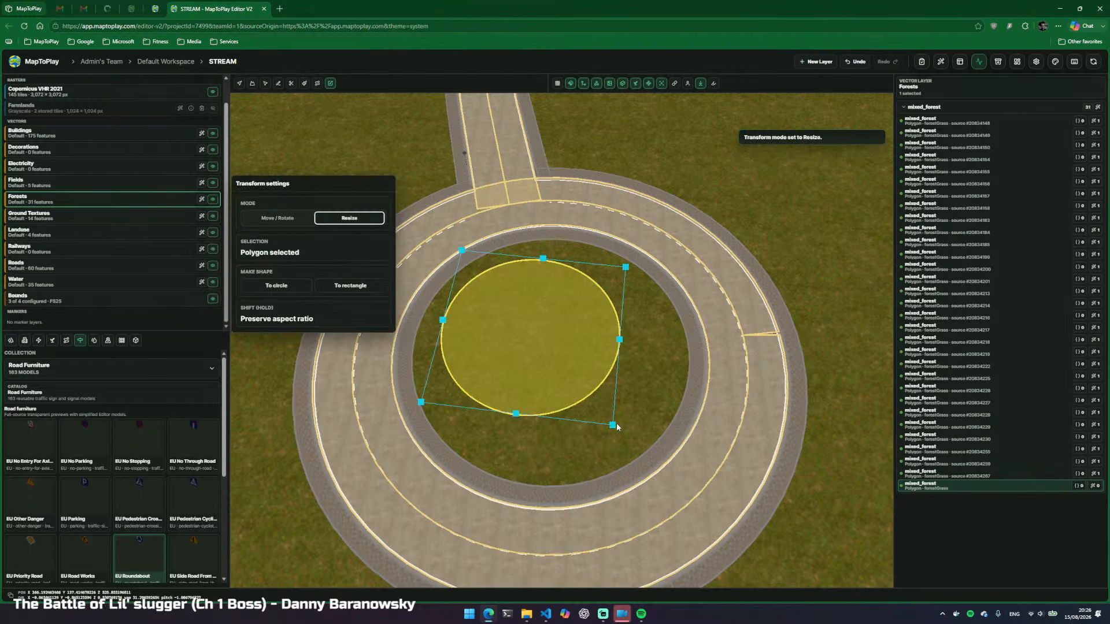
drag(616, 427, 669, 478)
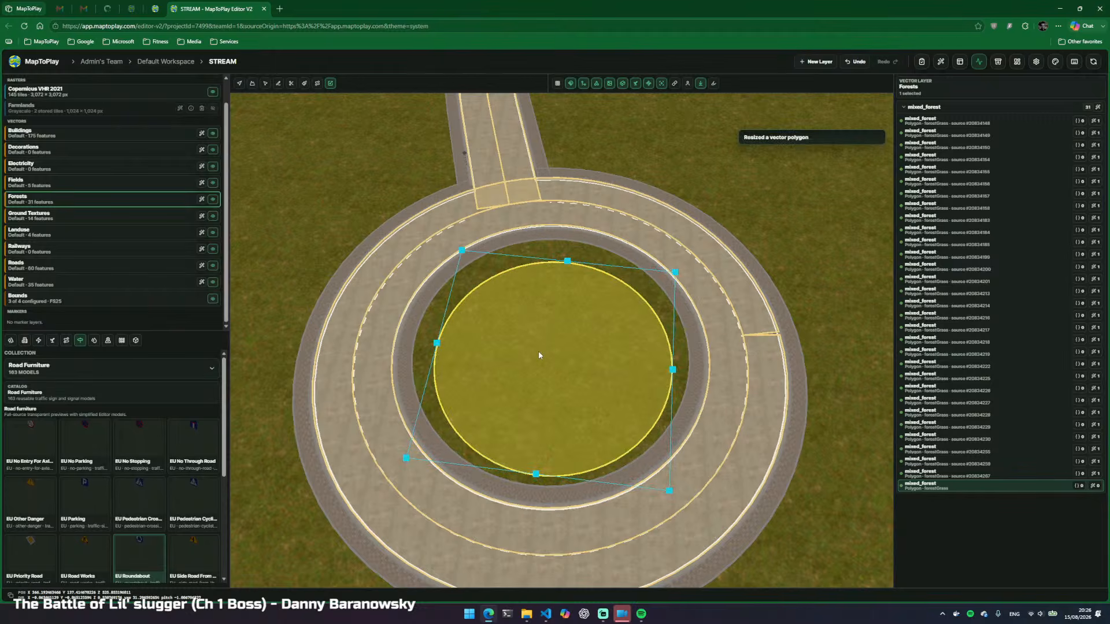
Apply an Object Distribution modifier to the forest circle with 5 m spacing, 50% jitter and a 4 m edge buffer
click(1098, 489)
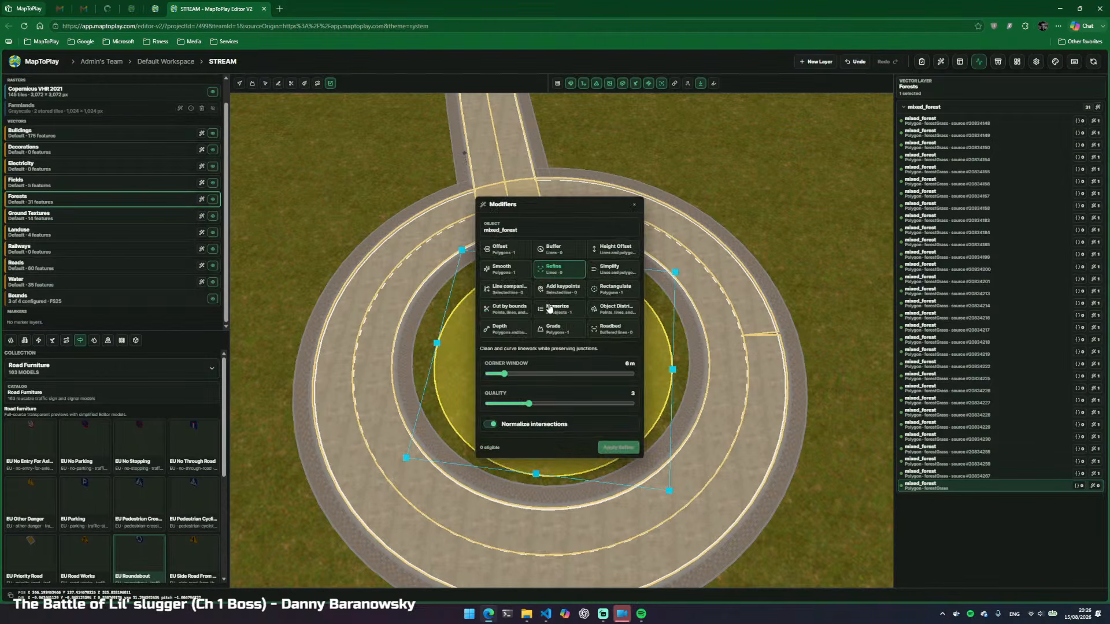
click(611, 311)
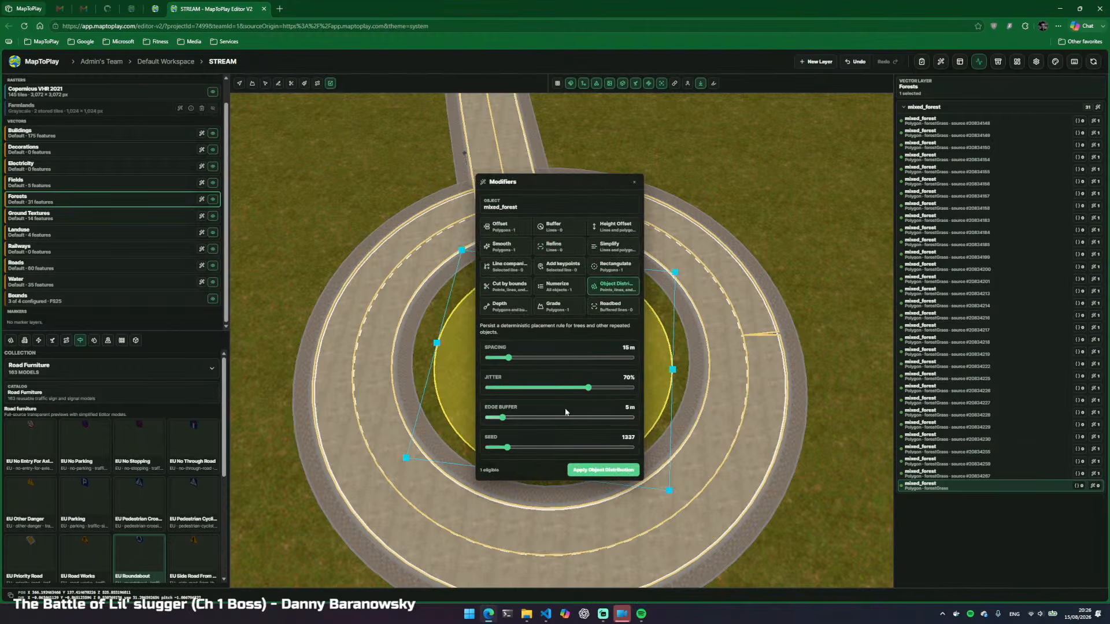
drag(508, 358, 494, 358)
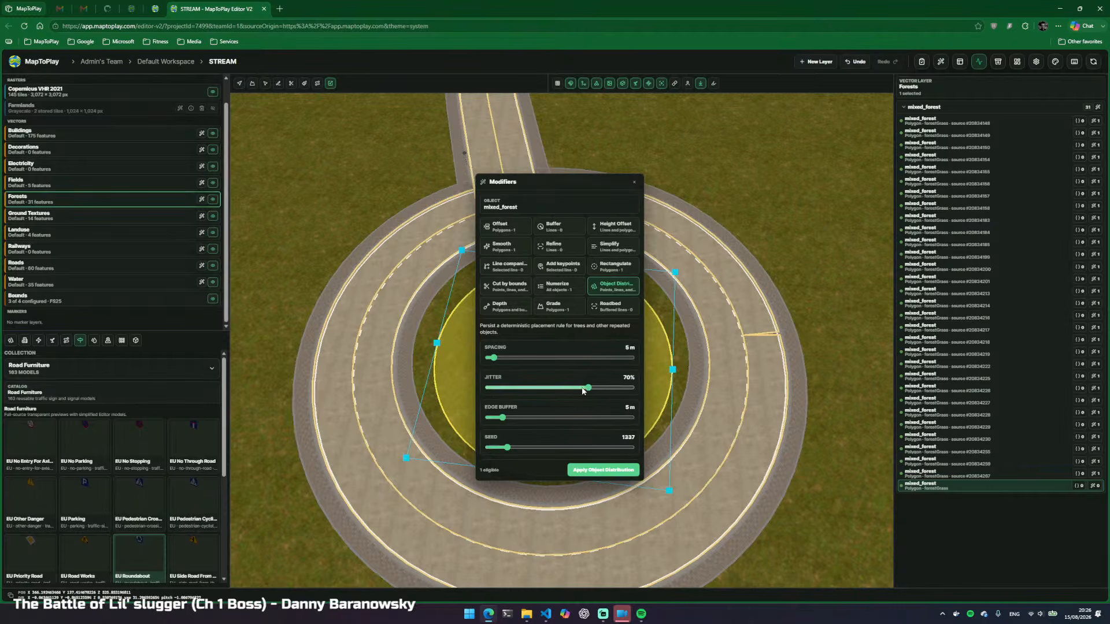
drag(582, 391, 555, 390)
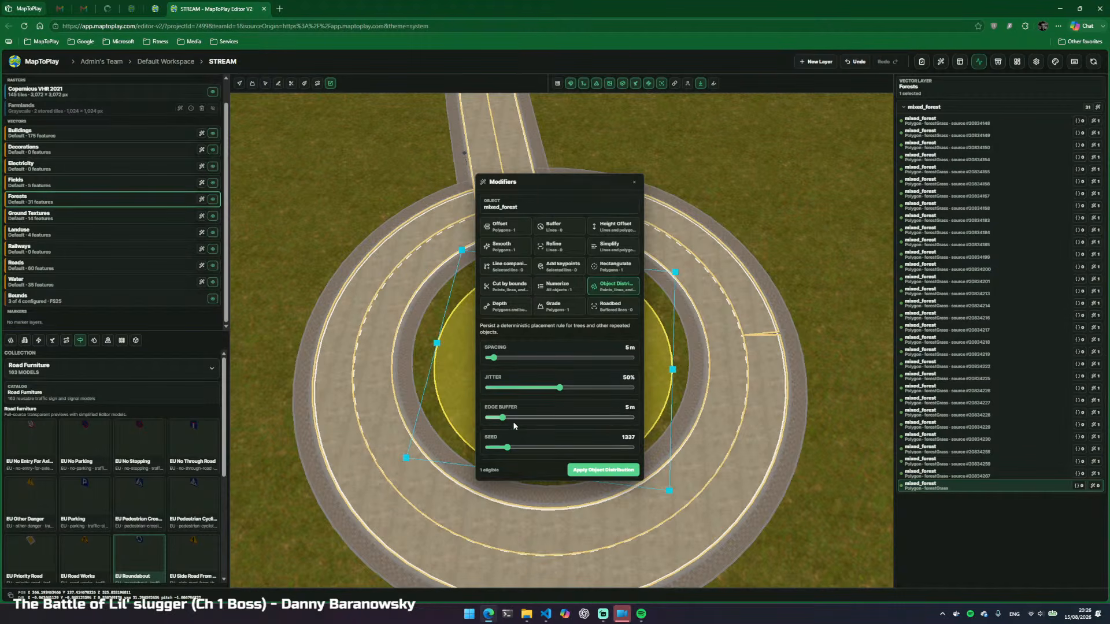
drag(503, 418, 499, 418)
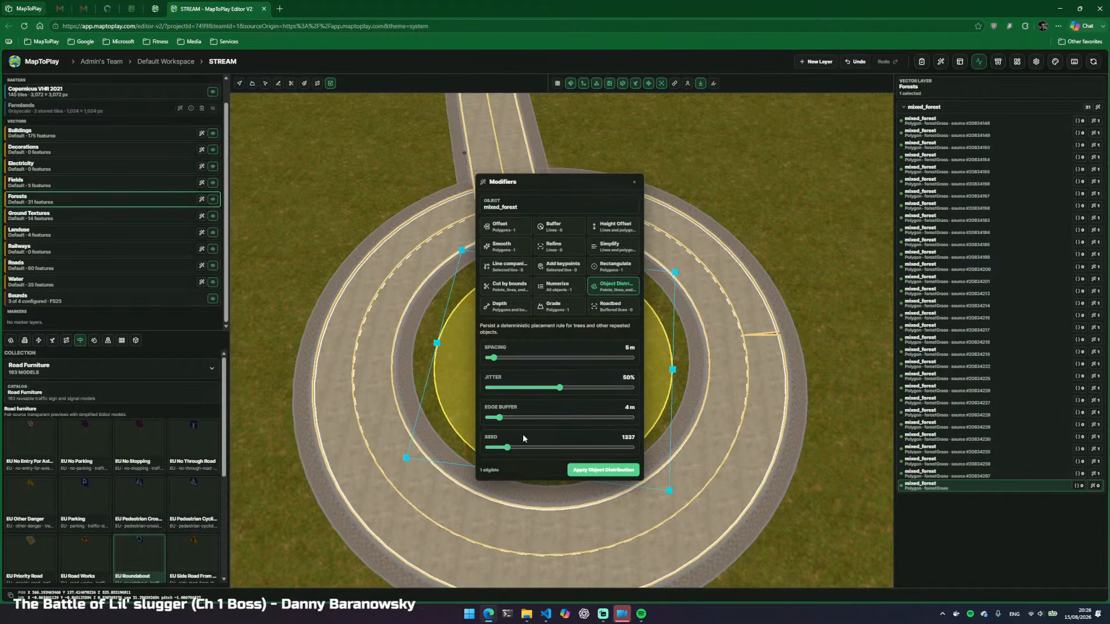
click(619, 469)
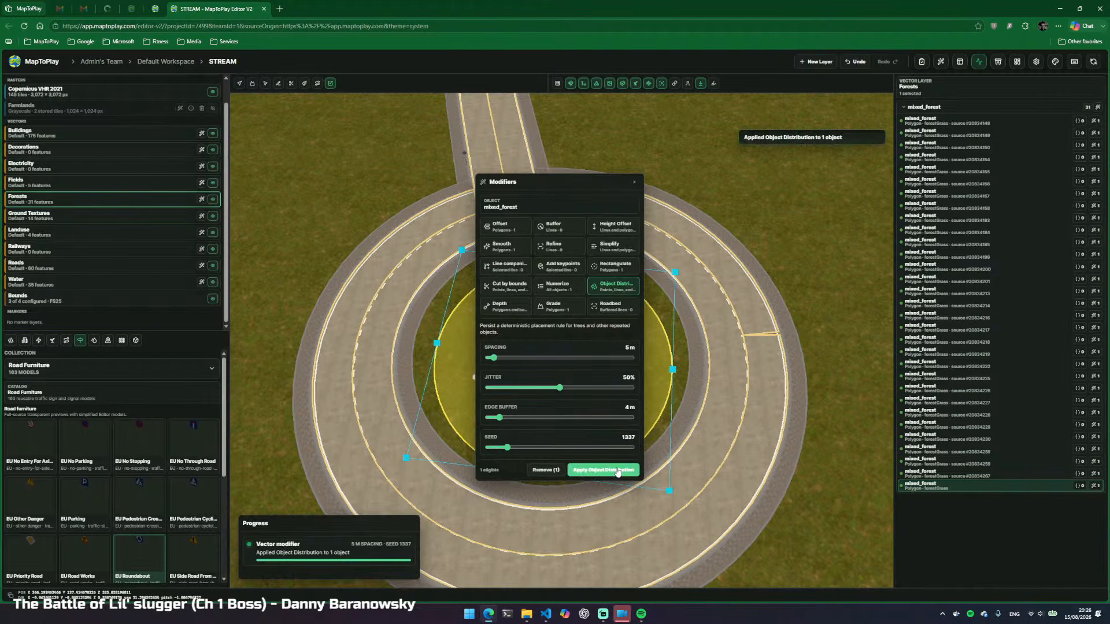
click(635, 182)
Assign the two taller American elm models in the first row of the Default tree collection to the forest circle's distribution rule
key(d)
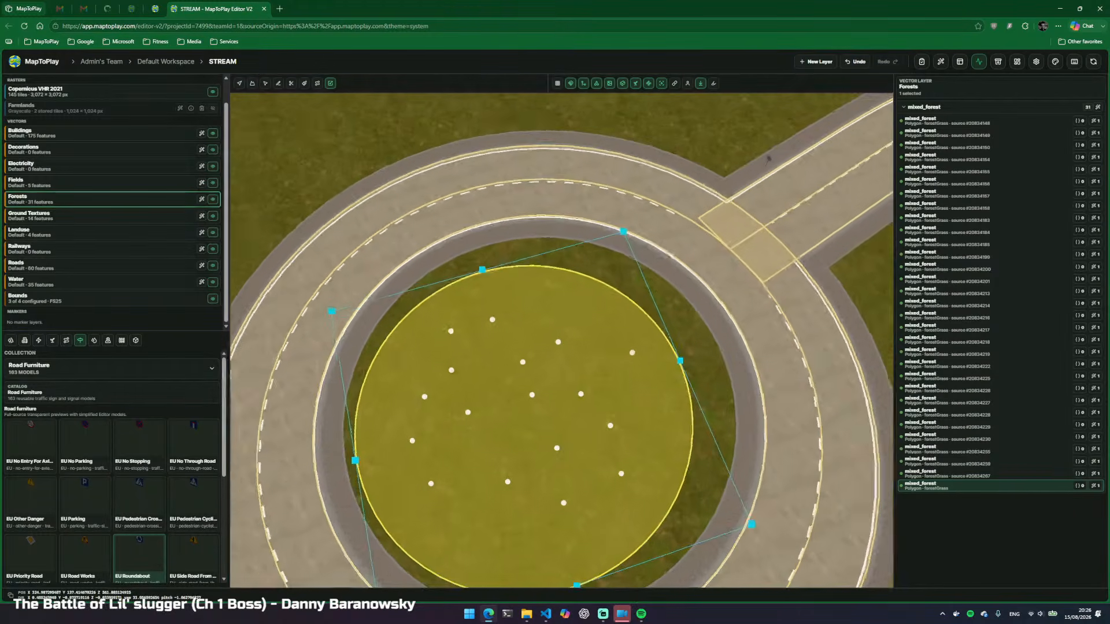
key(d)
key(s)
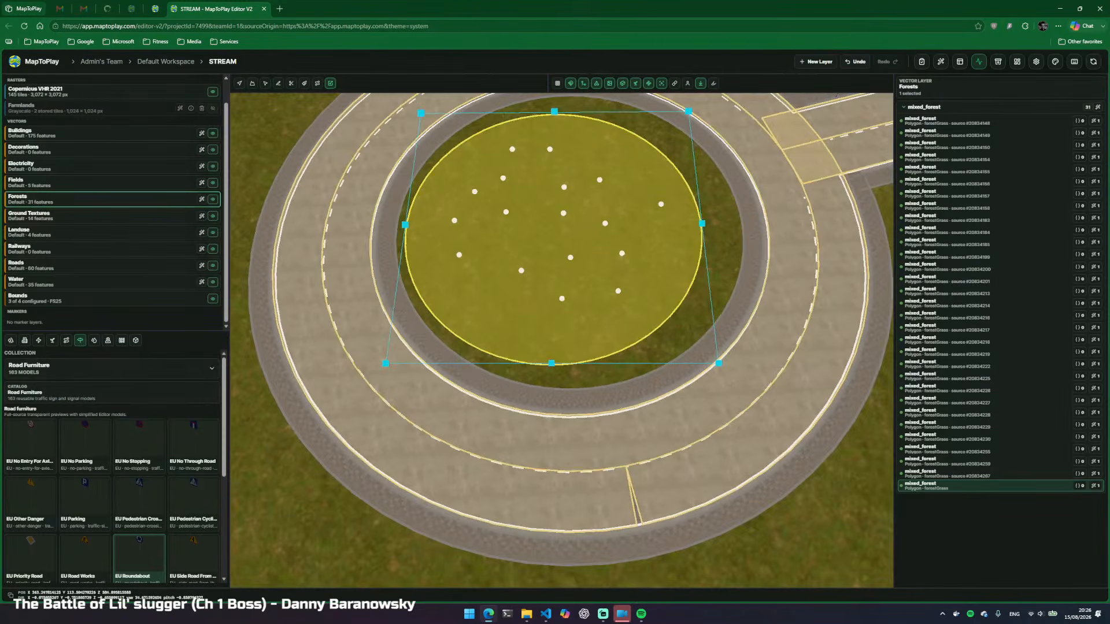
drag(506, 339, 515, 336)
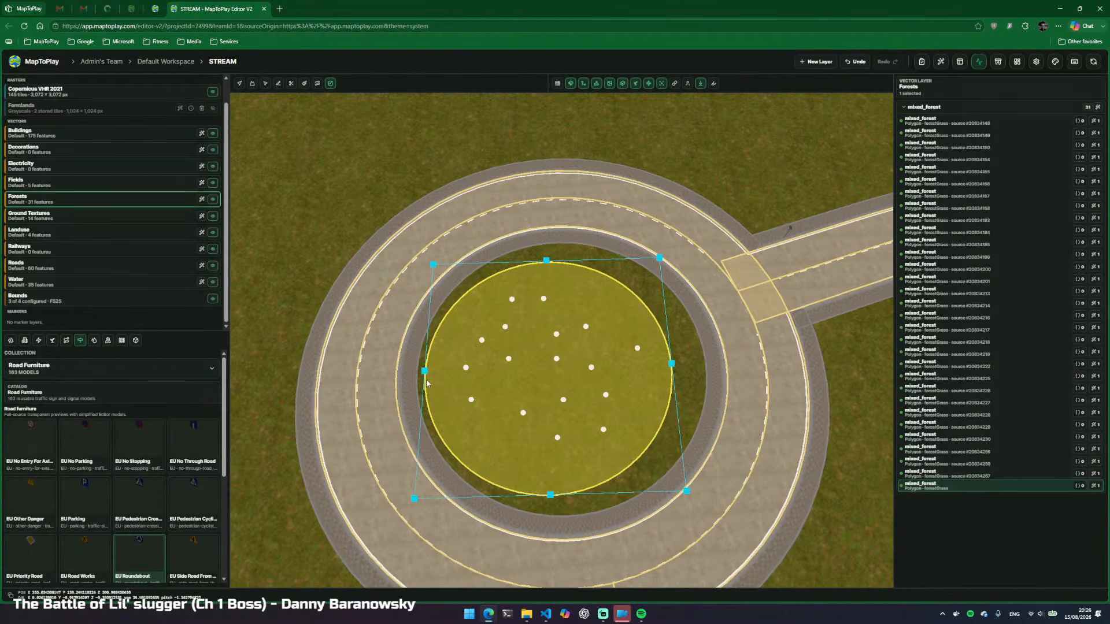
click(11, 340)
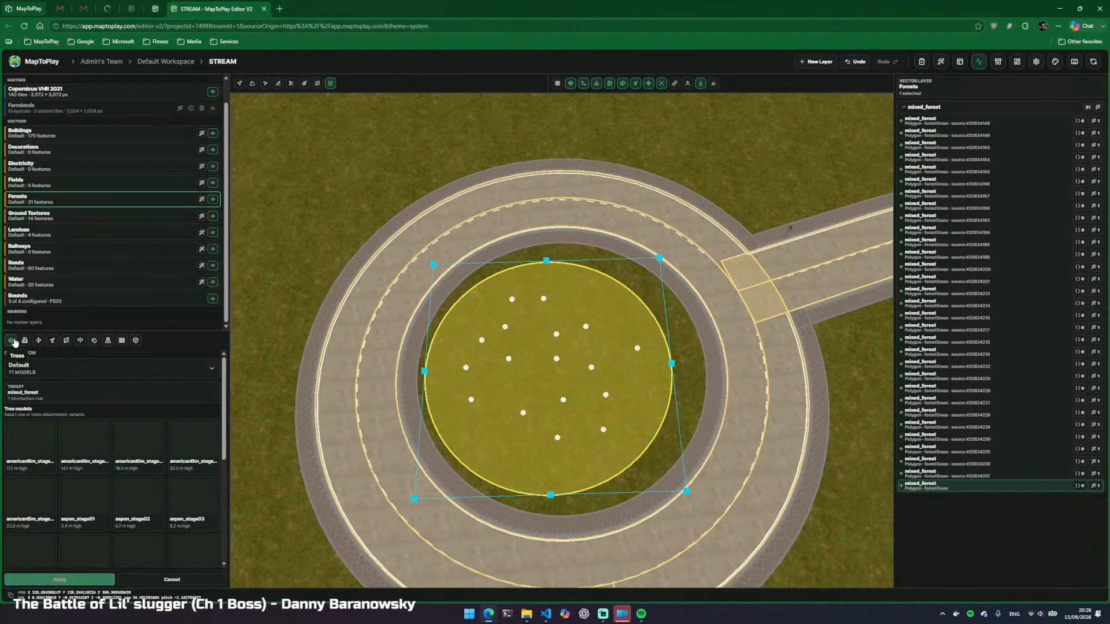
click(59, 580)
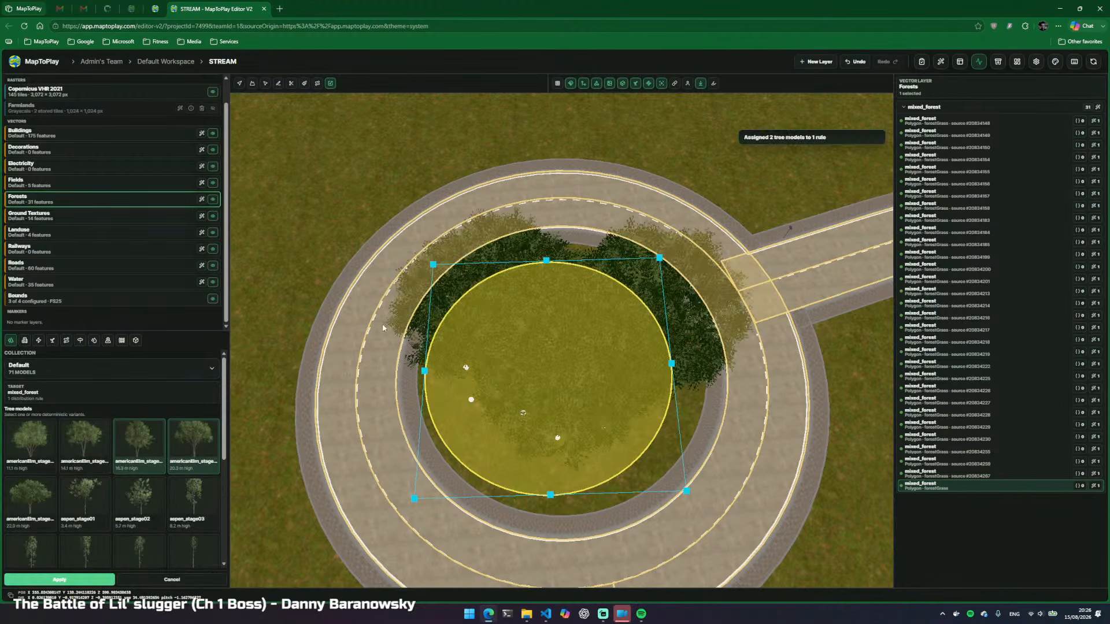
Deselect the forest, hide the vector overlays and inspect the tree-planted roundabout and the nearby crossroads and roads
key(Escape)
key(s)
key(v)
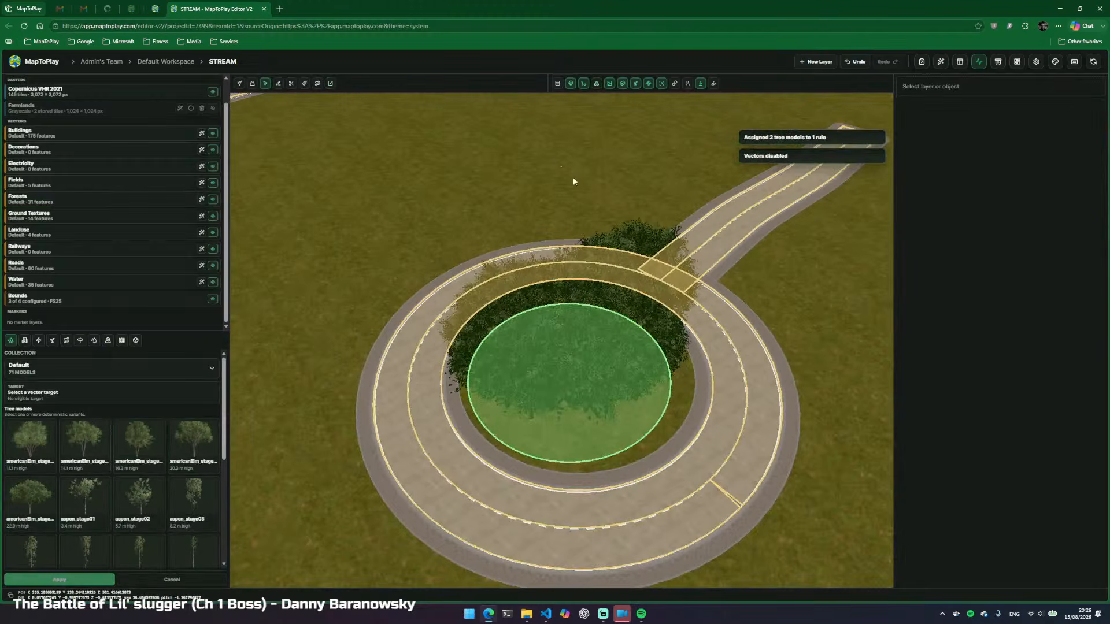
key(w)
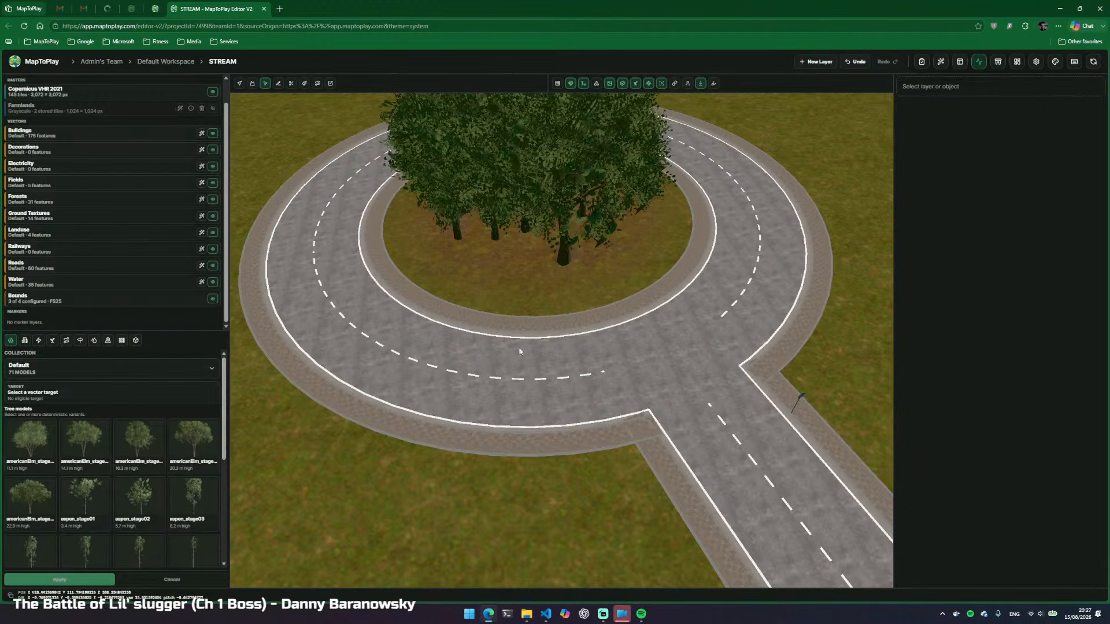
key(w)
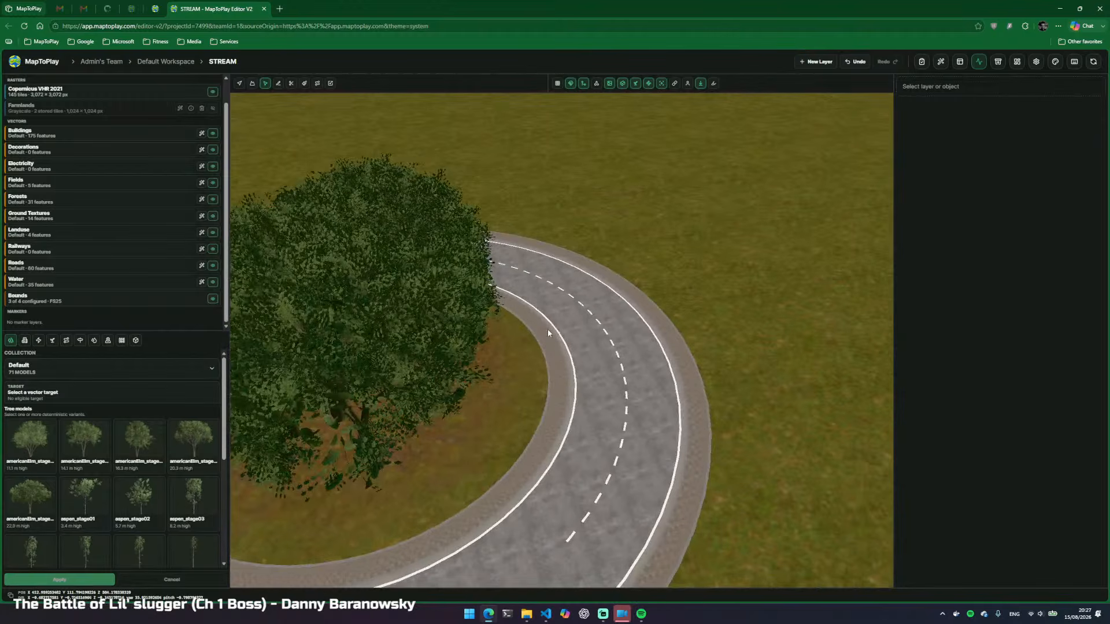
key(d)
key(w)
key(e)
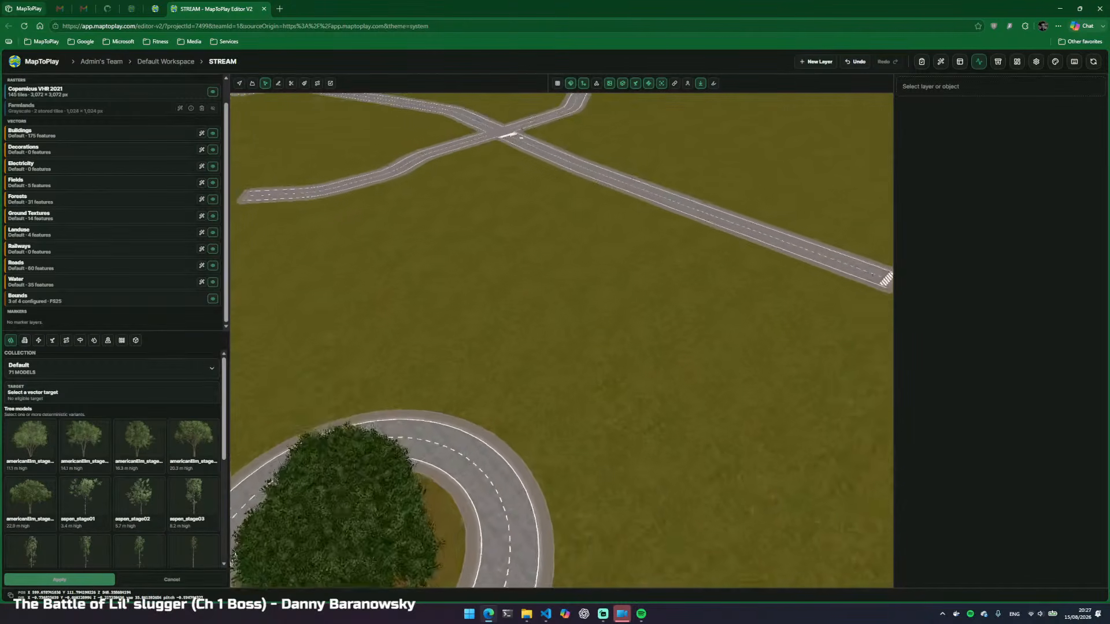
key(w)
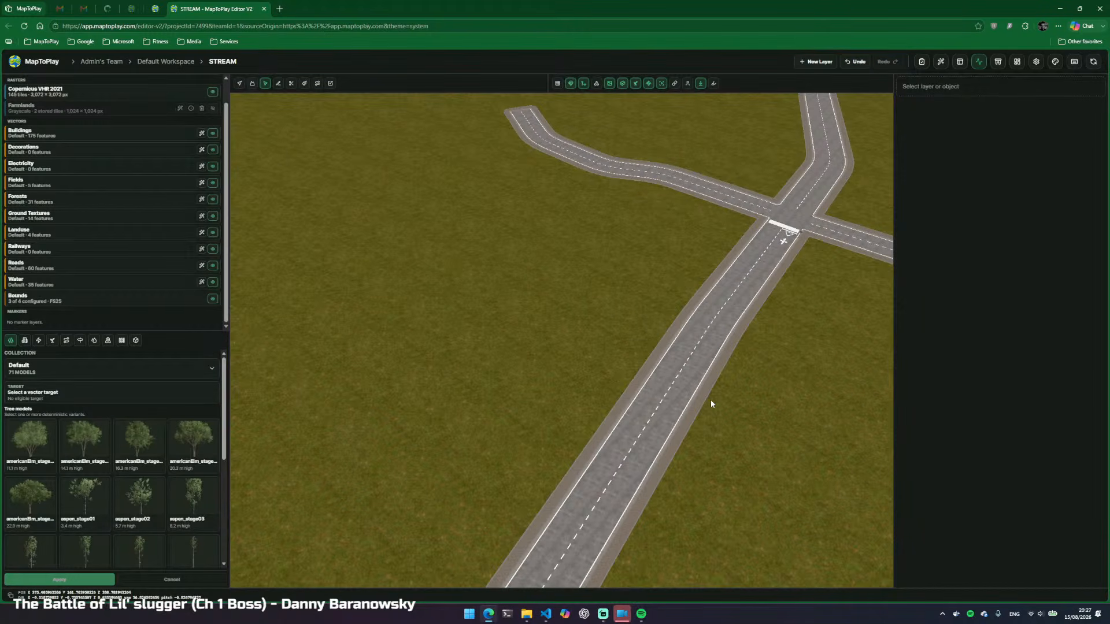
key(d)
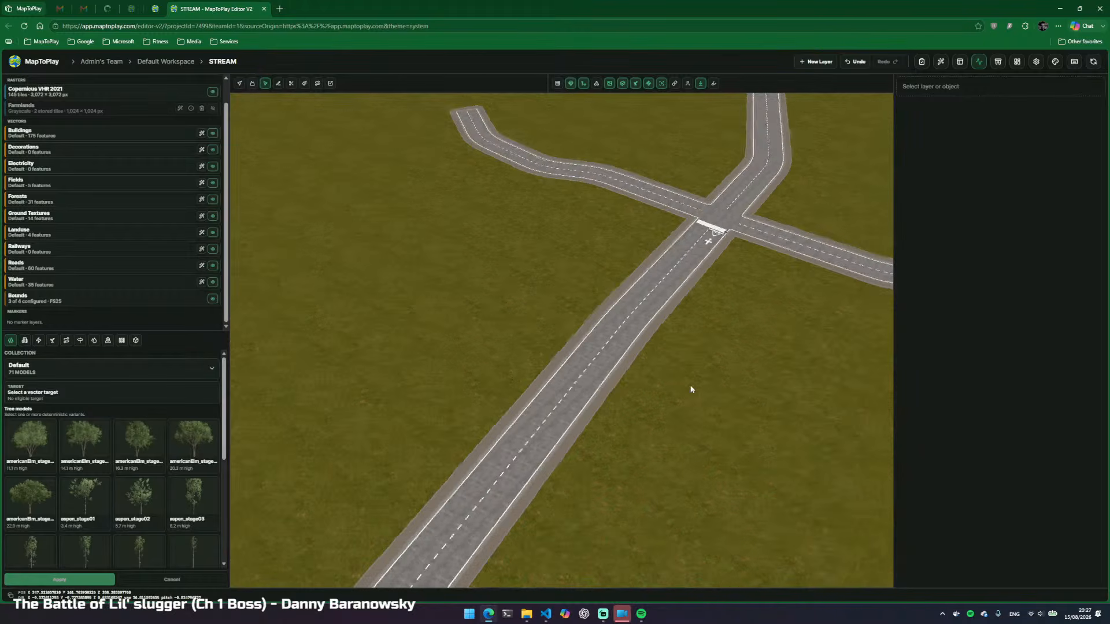
key(d)
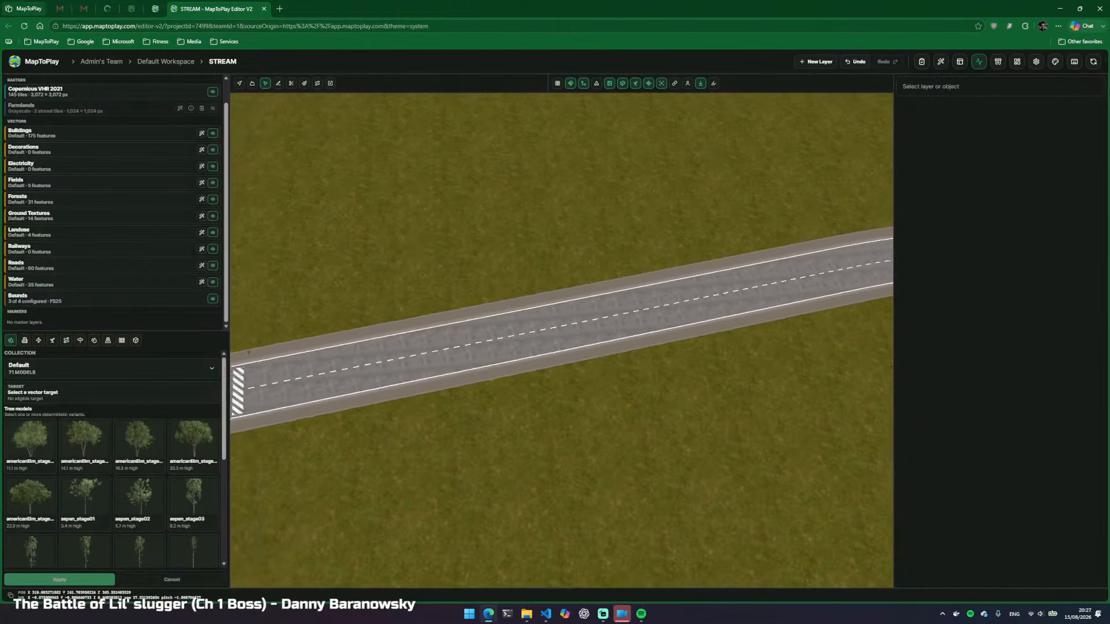
Show the vector overlays again and select the long primary road that runs from the striped road end through the crossroads
key(v)
key(s)
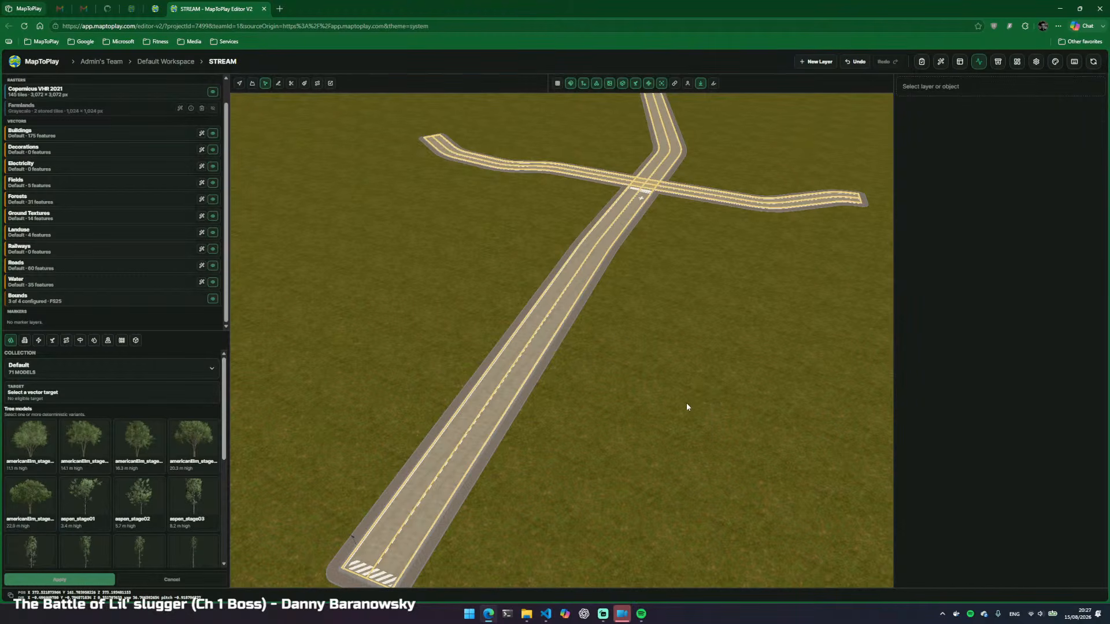
key(s)
drag(686, 402, 670, 425)
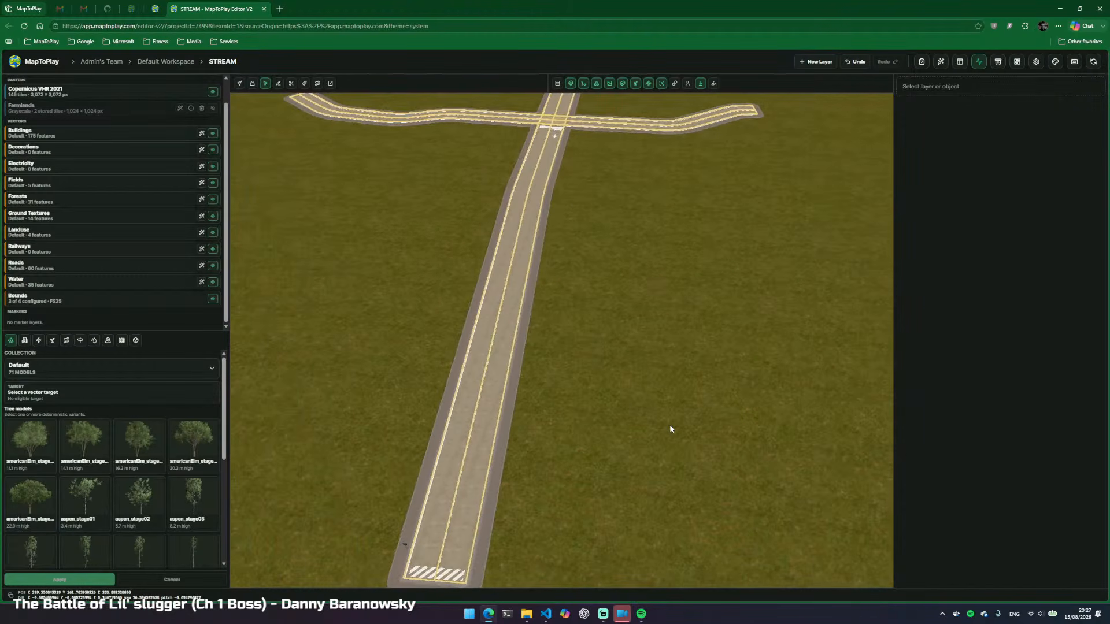
drag(553, 393, 531, 369)
key(d)
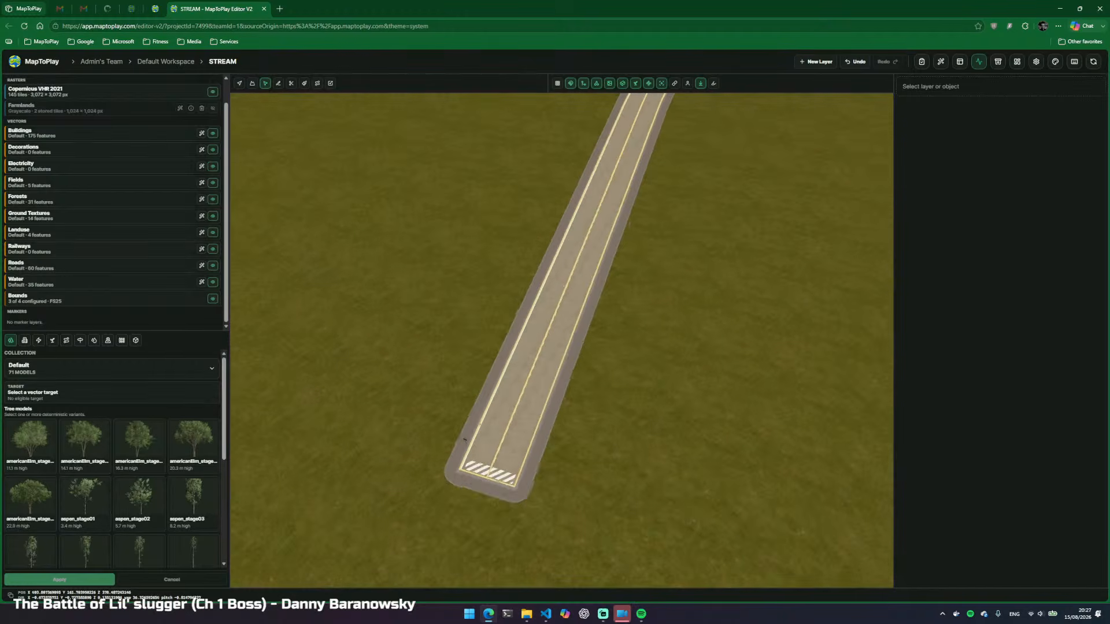
click(531, 369)
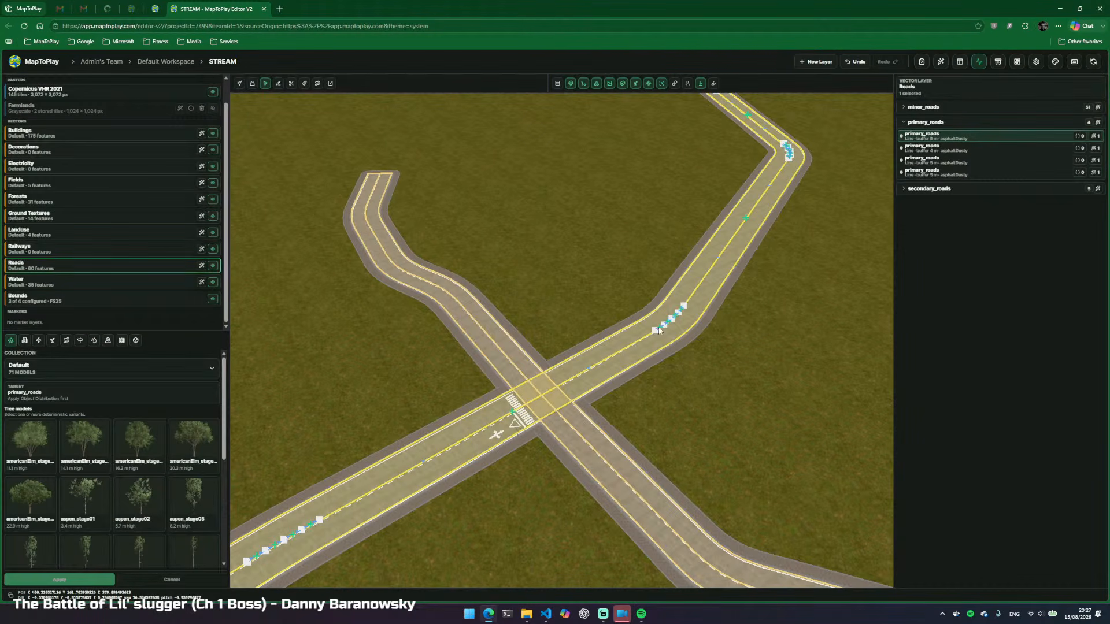
drag(659, 331, 714, 272)
key(s)
key(a)
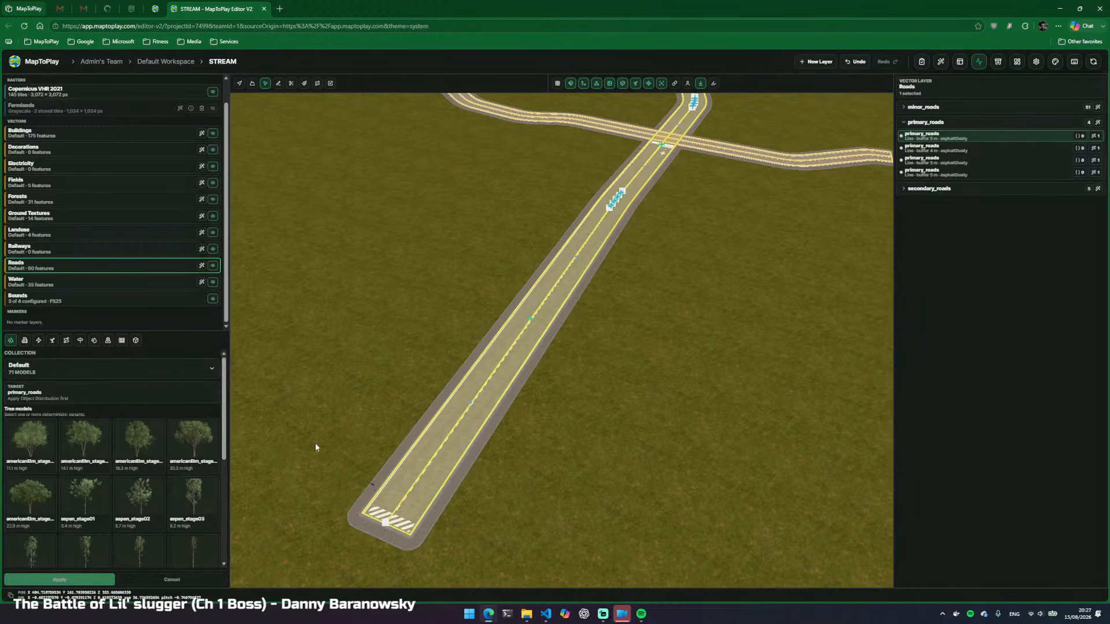
Set up a Line companion modifier for the selected primary road with Parallel line output on the Right side
click(1095, 136)
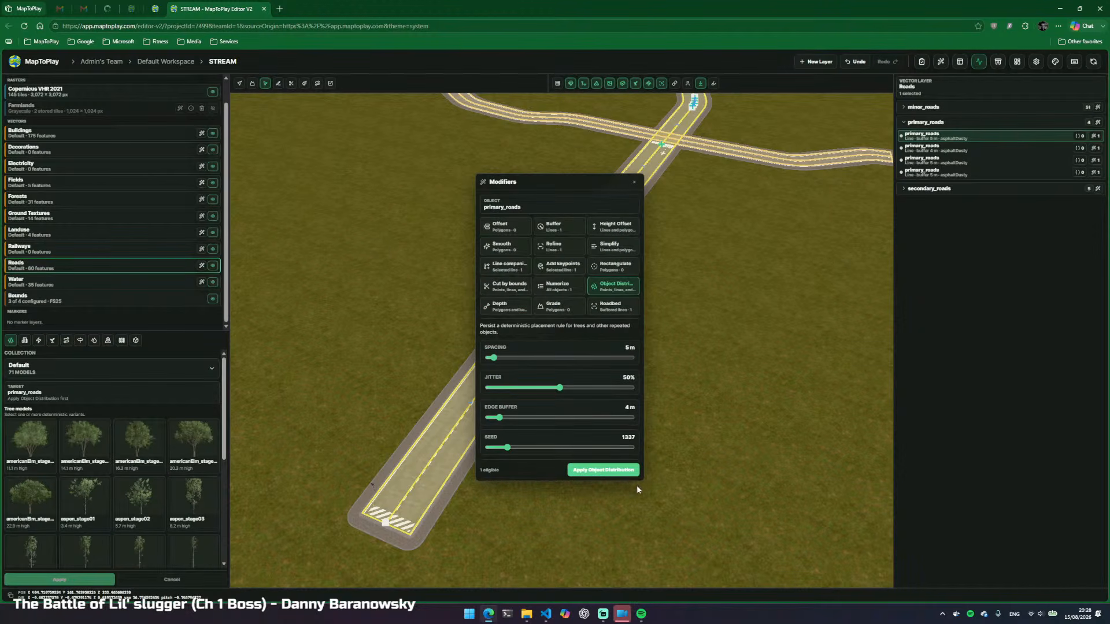
click(518, 271)
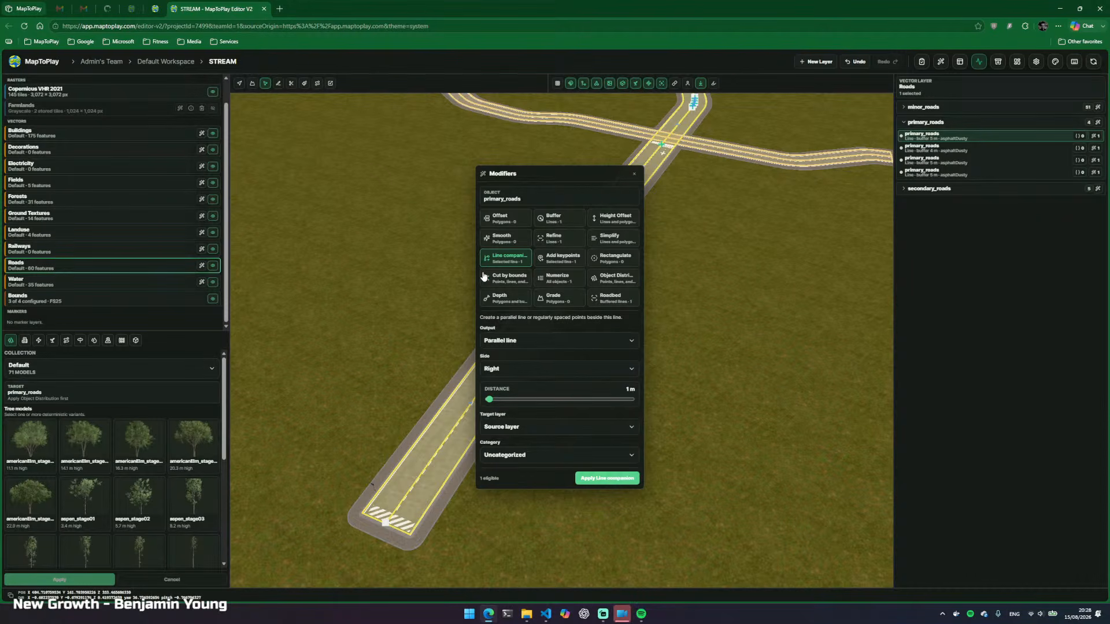
click(545, 340)
click(545, 340)
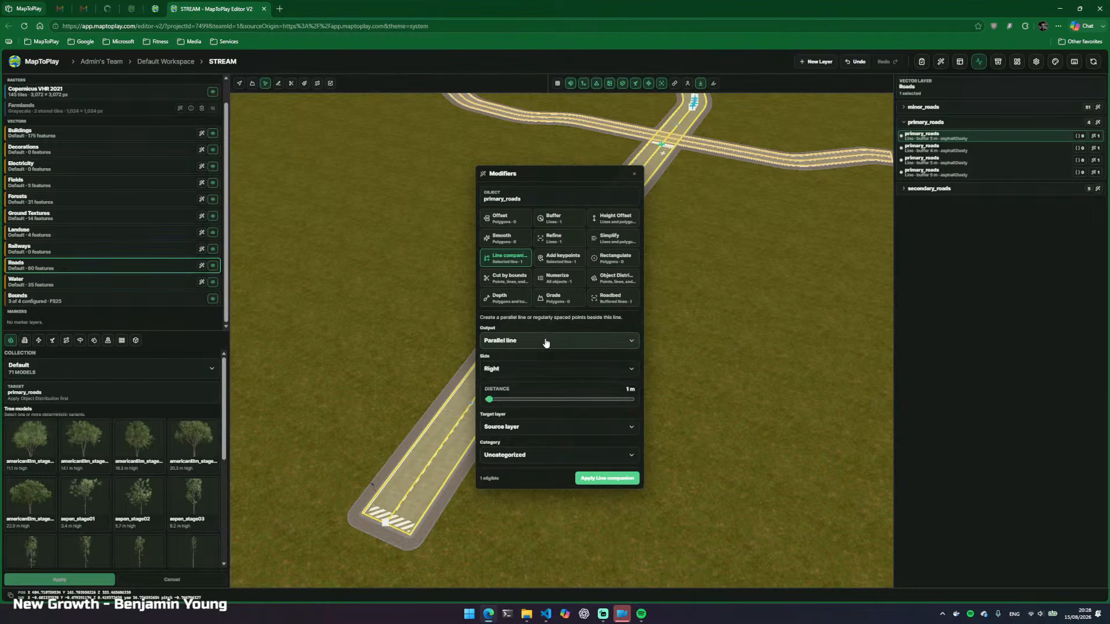
click(532, 373)
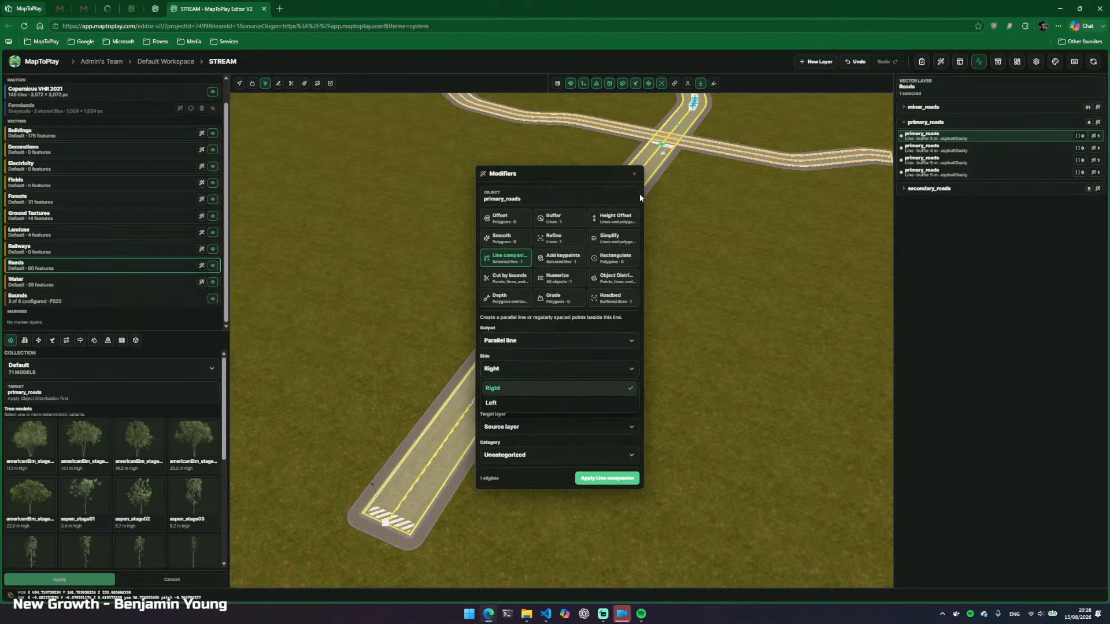
click(520, 388)
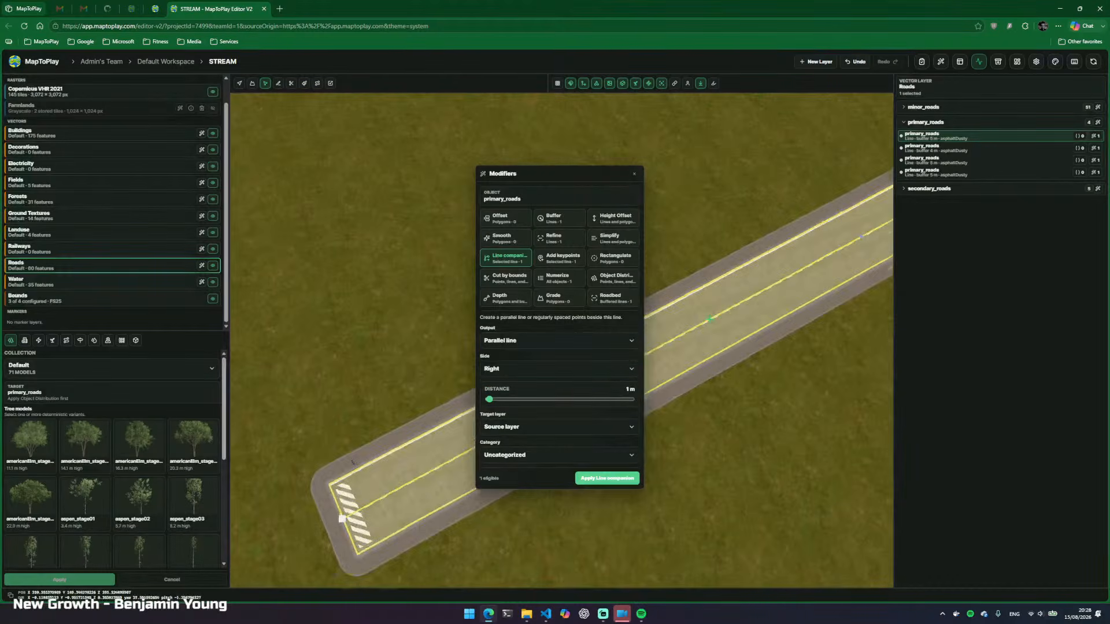
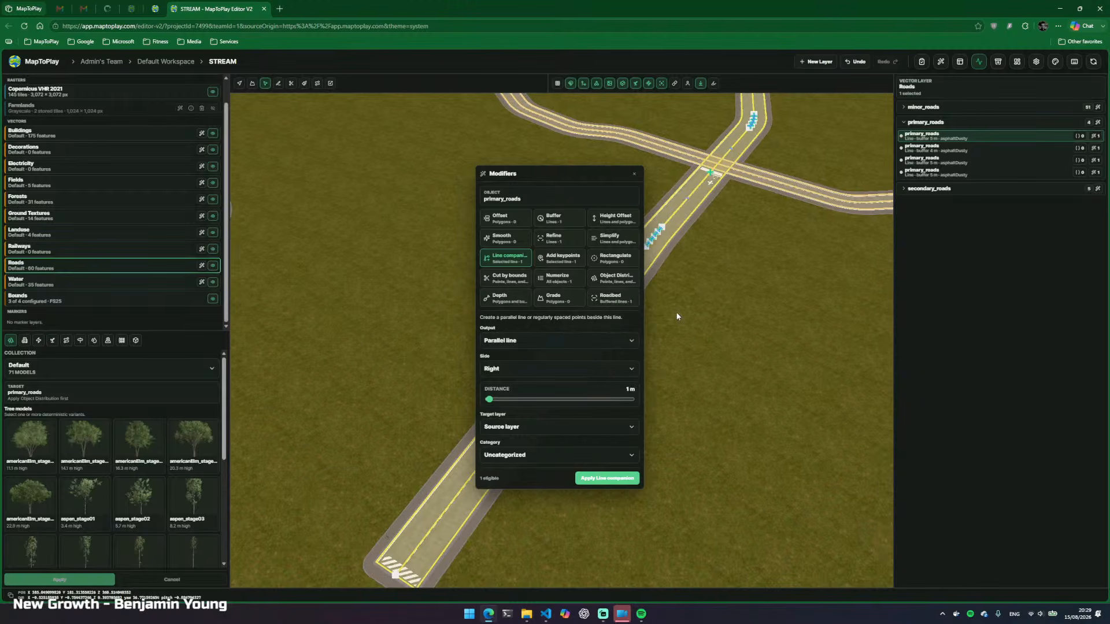
Apply the line companion at a distance of 7.5 m, targeting the Electricity layer with category power_lines_minor
drag(677, 316, 648, 352)
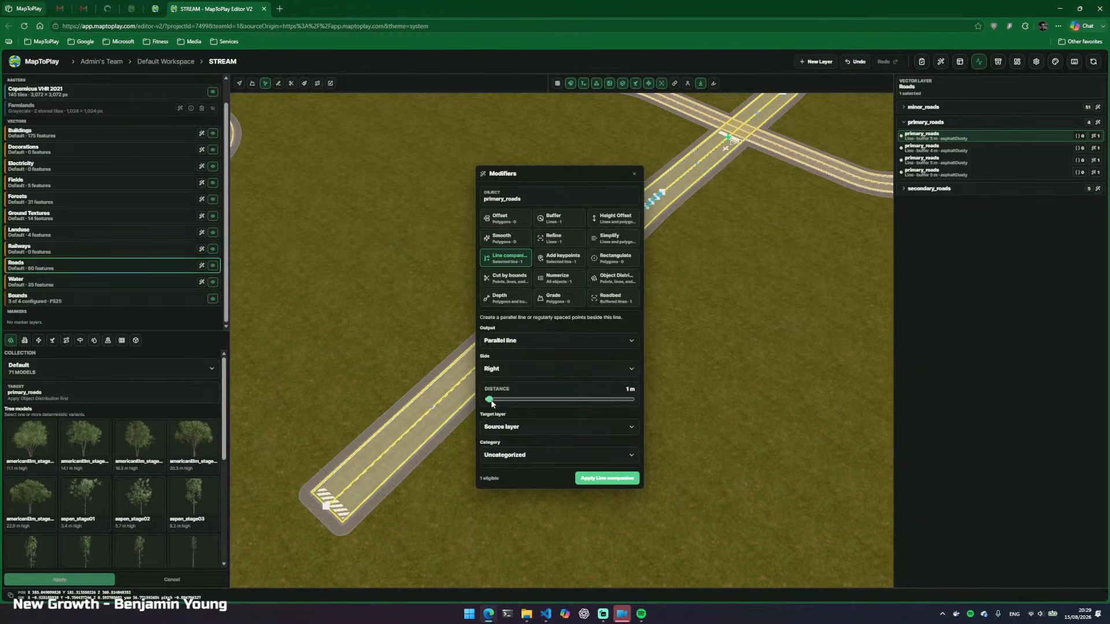
drag(490, 403, 498, 403)
drag(497, 399, 499, 402)
click(555, 427)
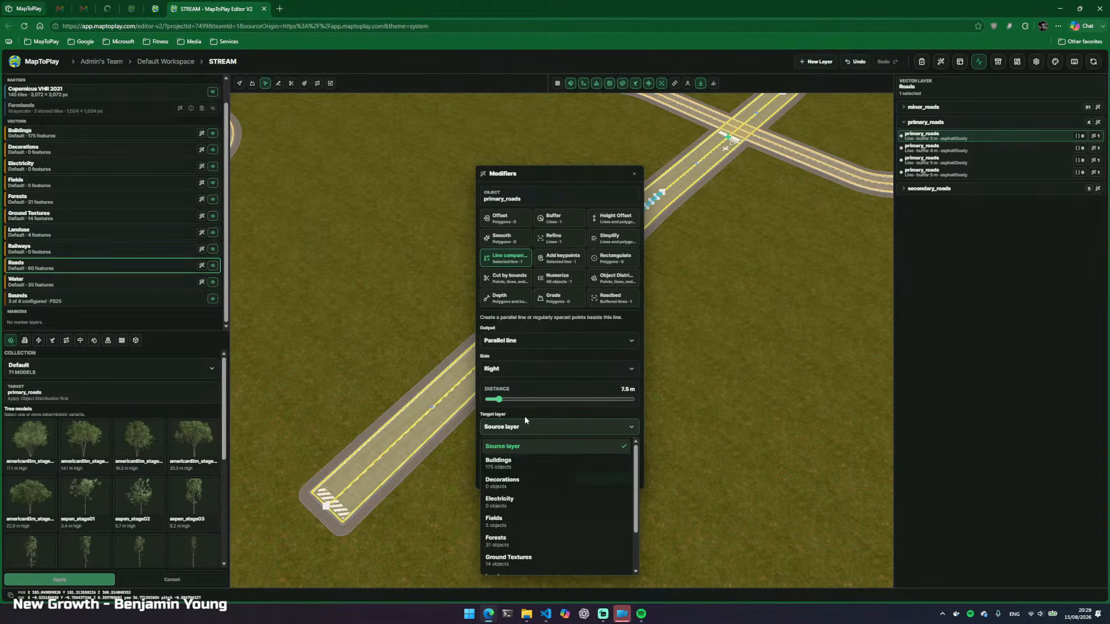
click(525, 502)
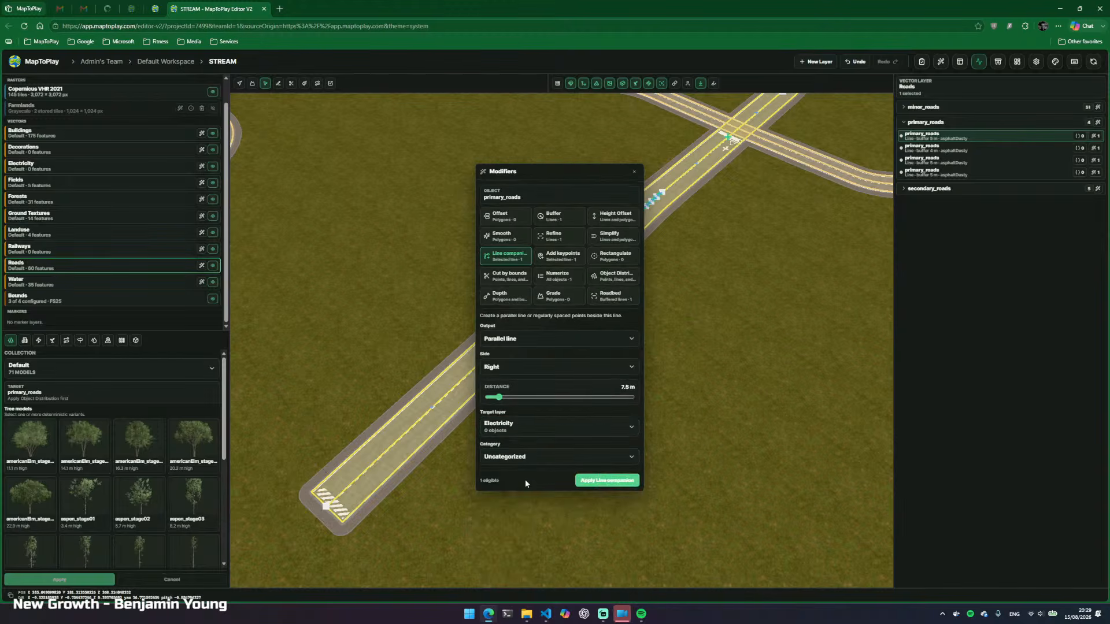
click(525, 456)
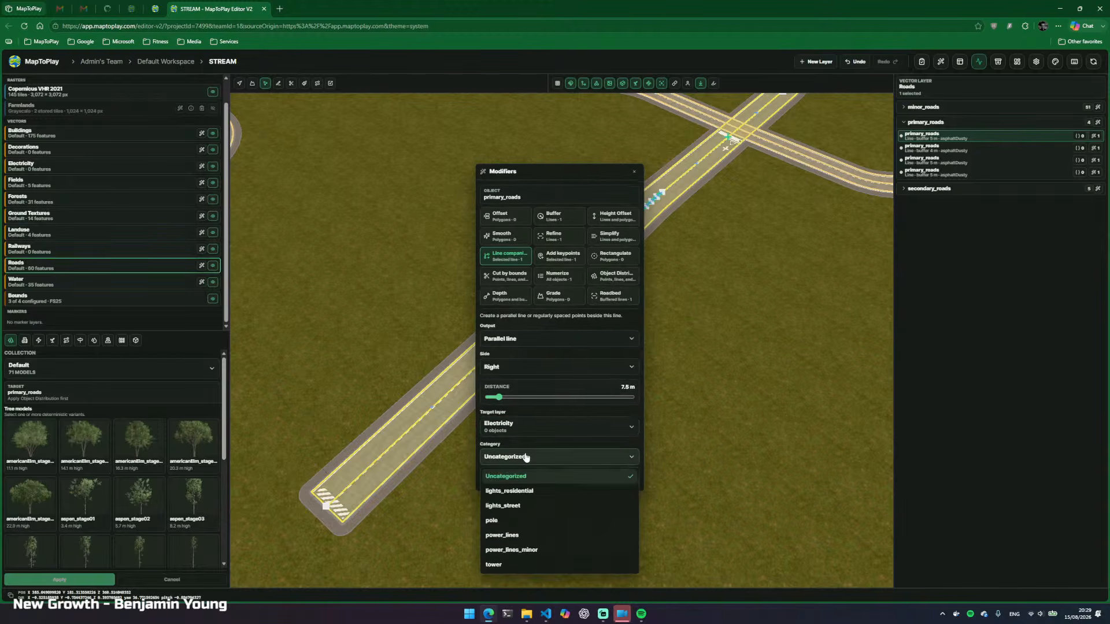
click(525, 556)
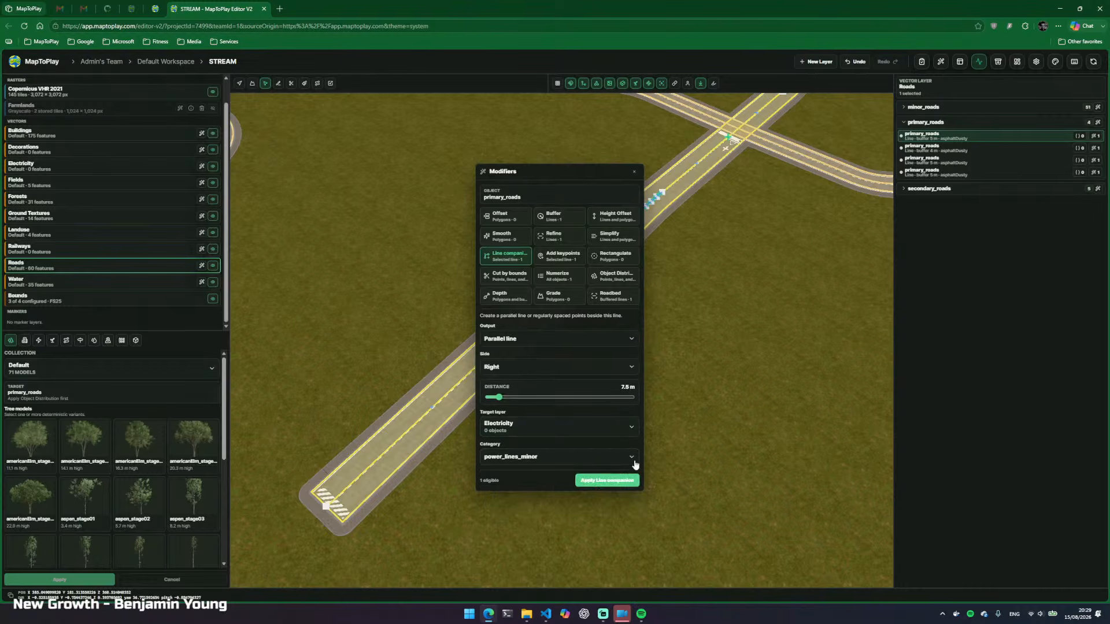
click(614, 483)
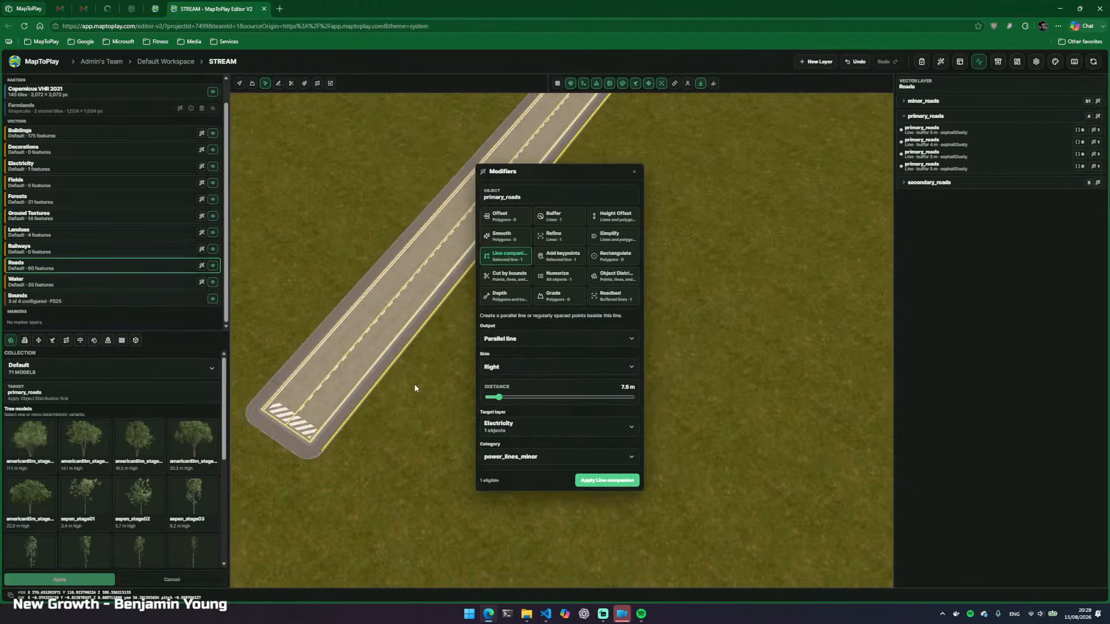
Undo the line companion and reapply it at a distance of 8.5 m from the road
key(ctrl+z)
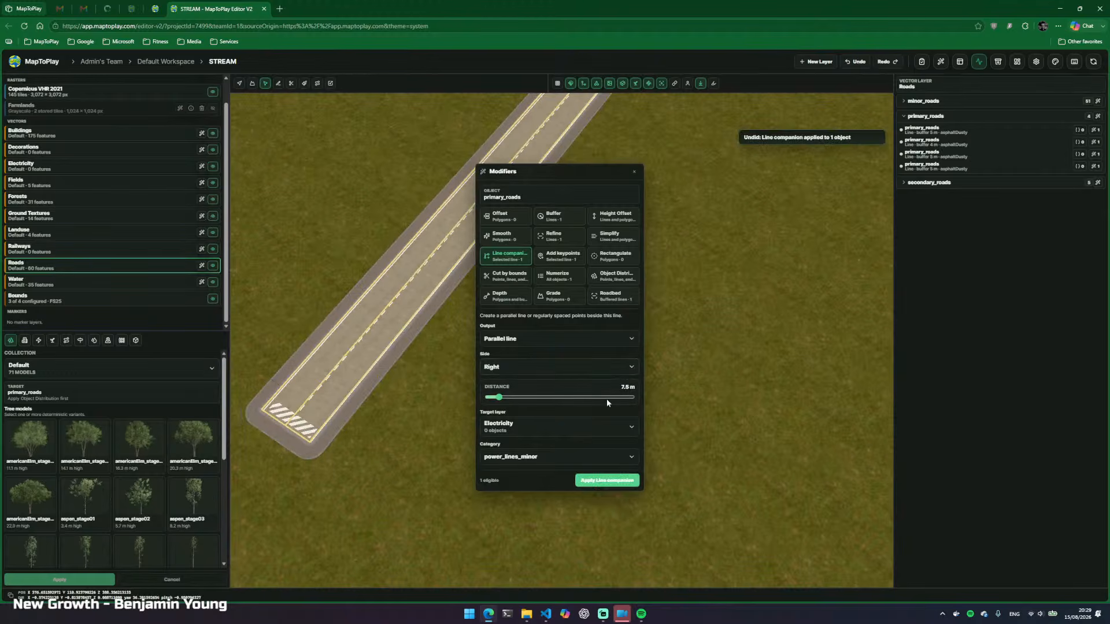
drag(499, 398, 500, 401)
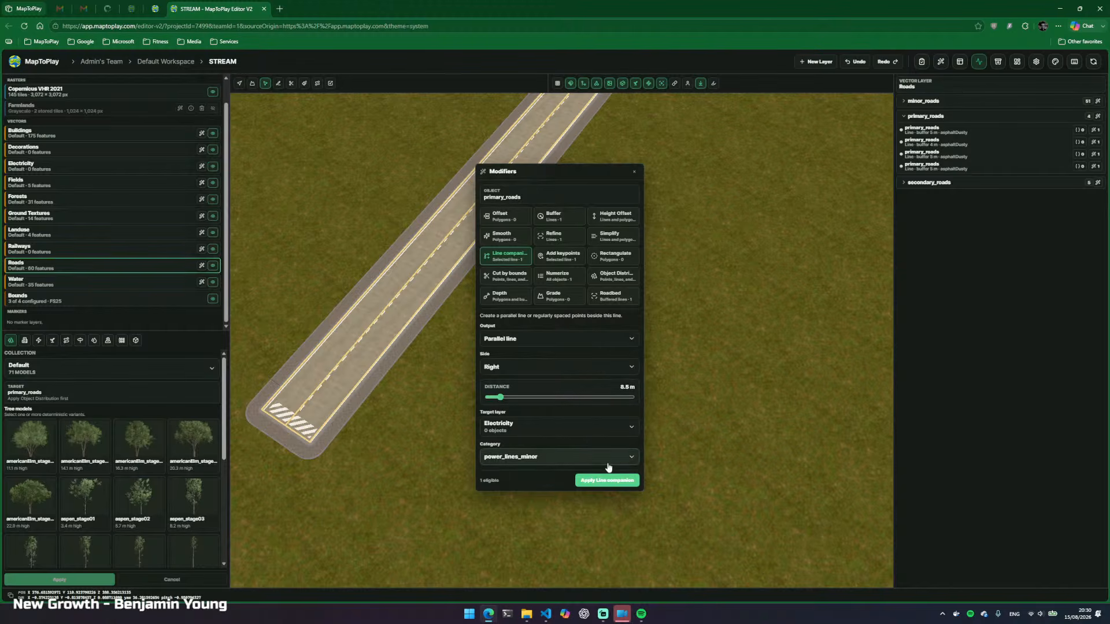
click(612, 482)
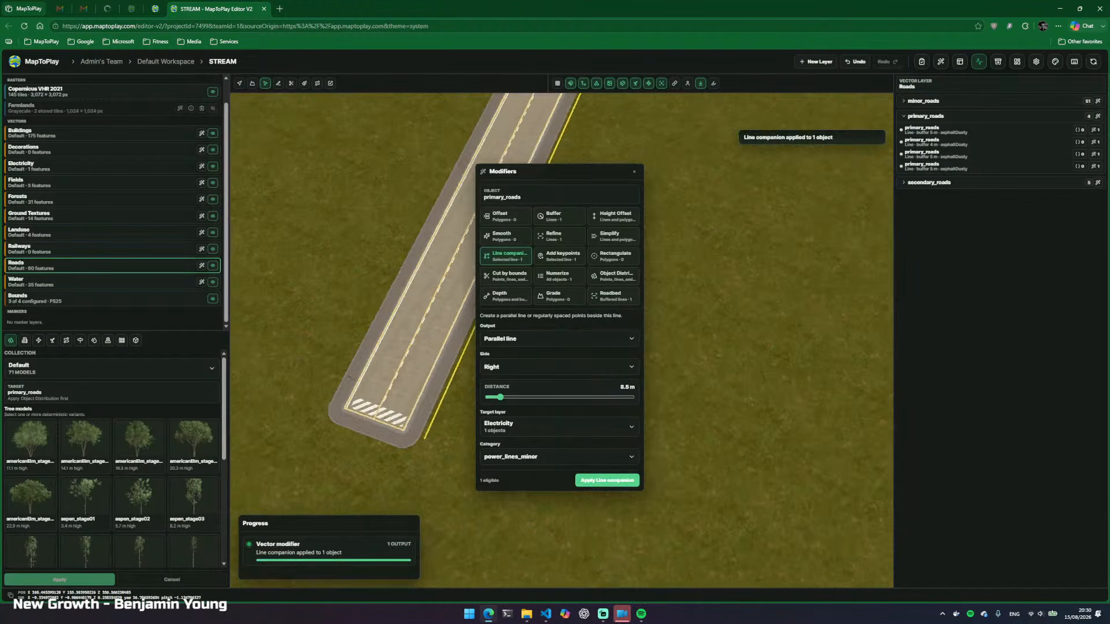
click(635, 172)
Select the power_lines_minor line in the Electricity layer that runs beside the primary road
drag(660, 191, 457, 214)
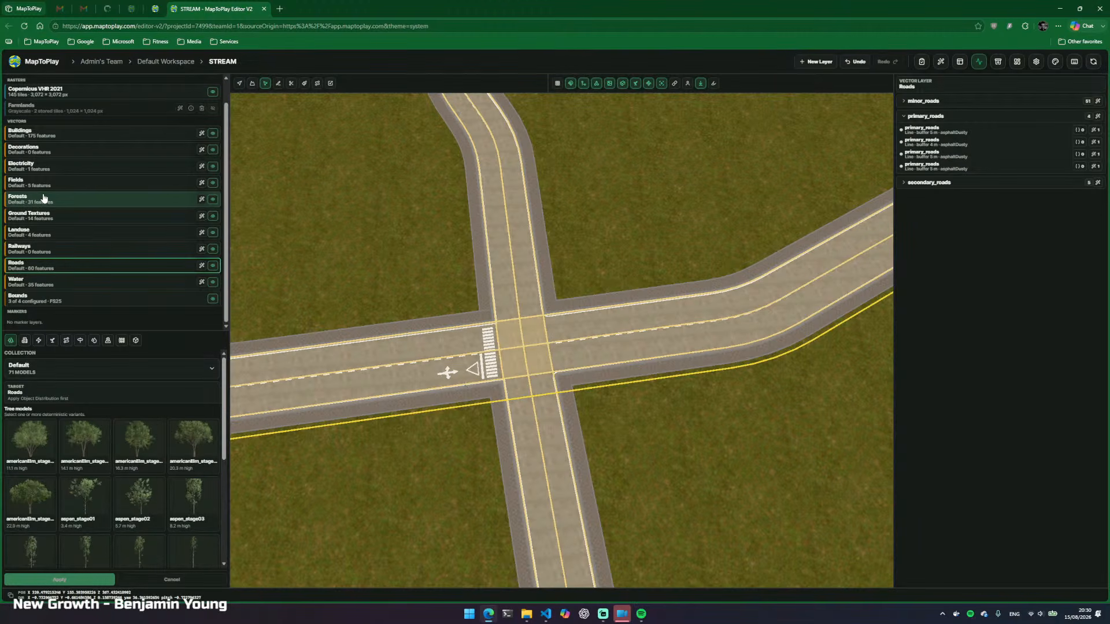
click(51, 168)
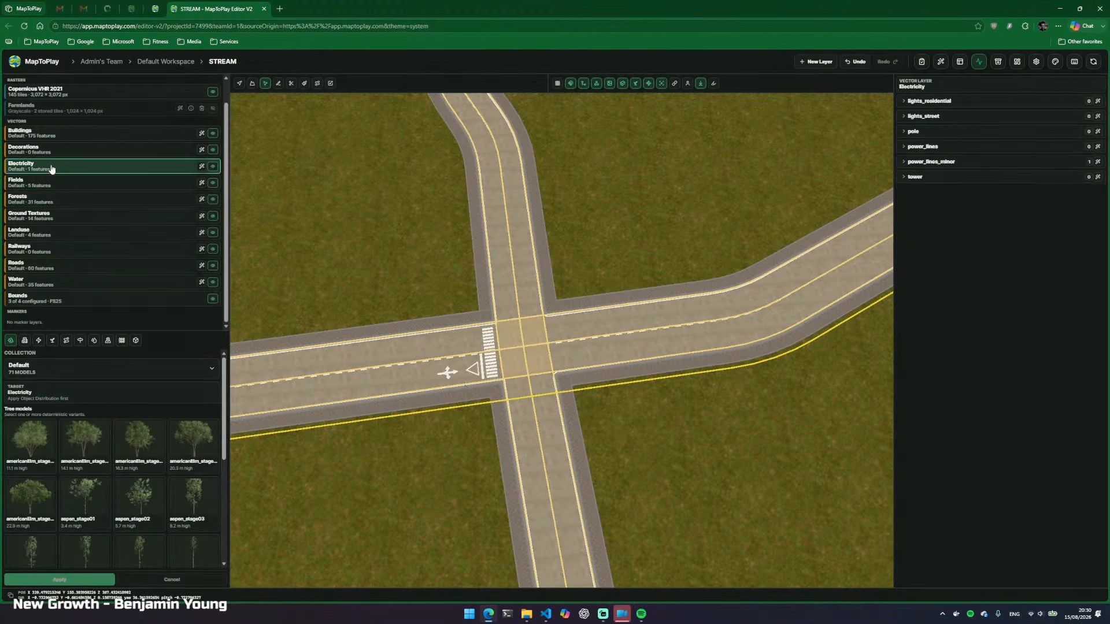
click(904, 162)
click(931, 176)
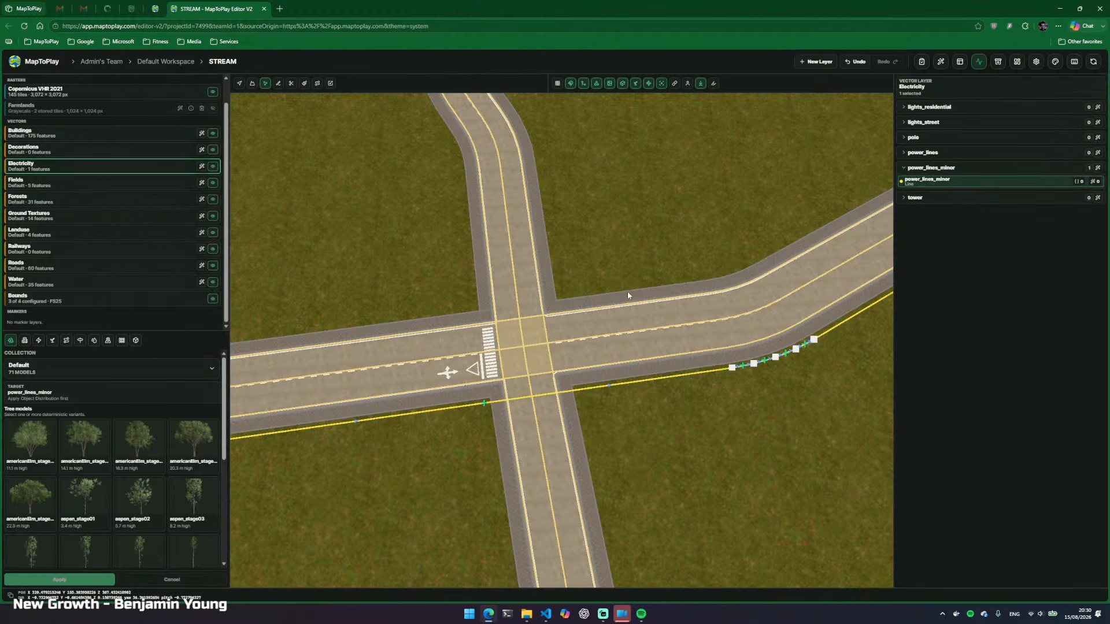
Inspect the minor power line along the primary road's bends and at the road's end
key(w)
key(w)
key(d)
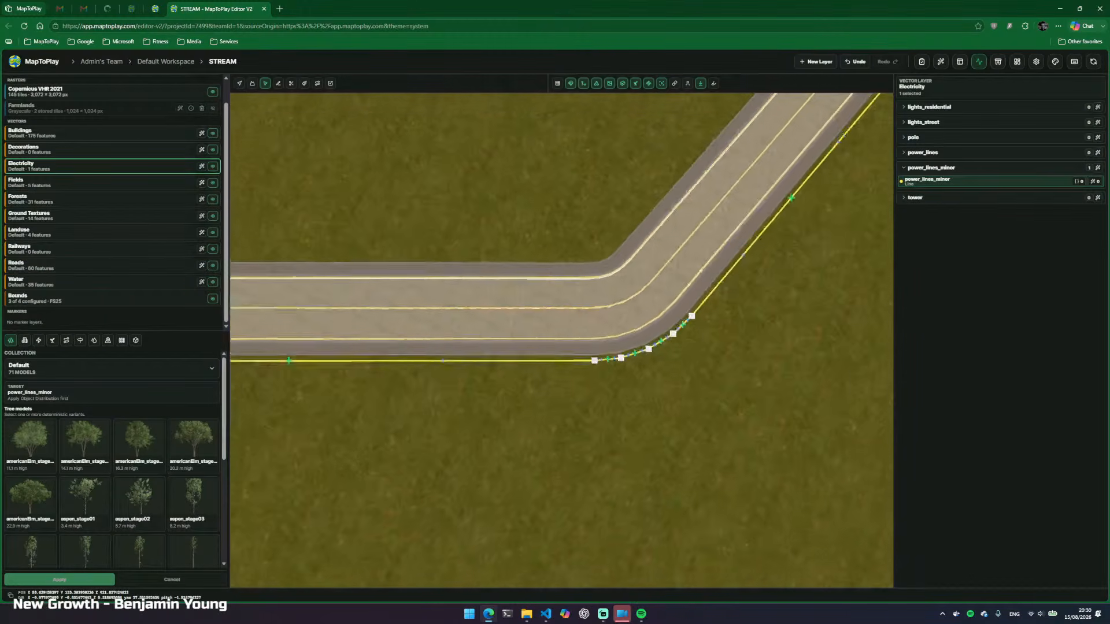
key(d)
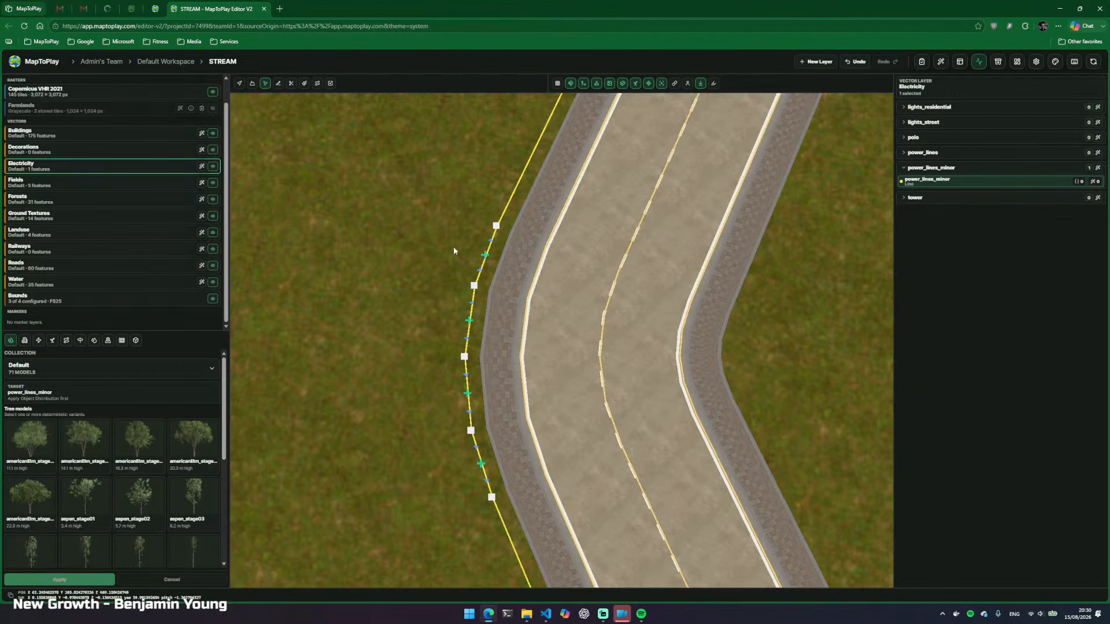
drag(454, 246, 460, 365)
key(a)
key(w)
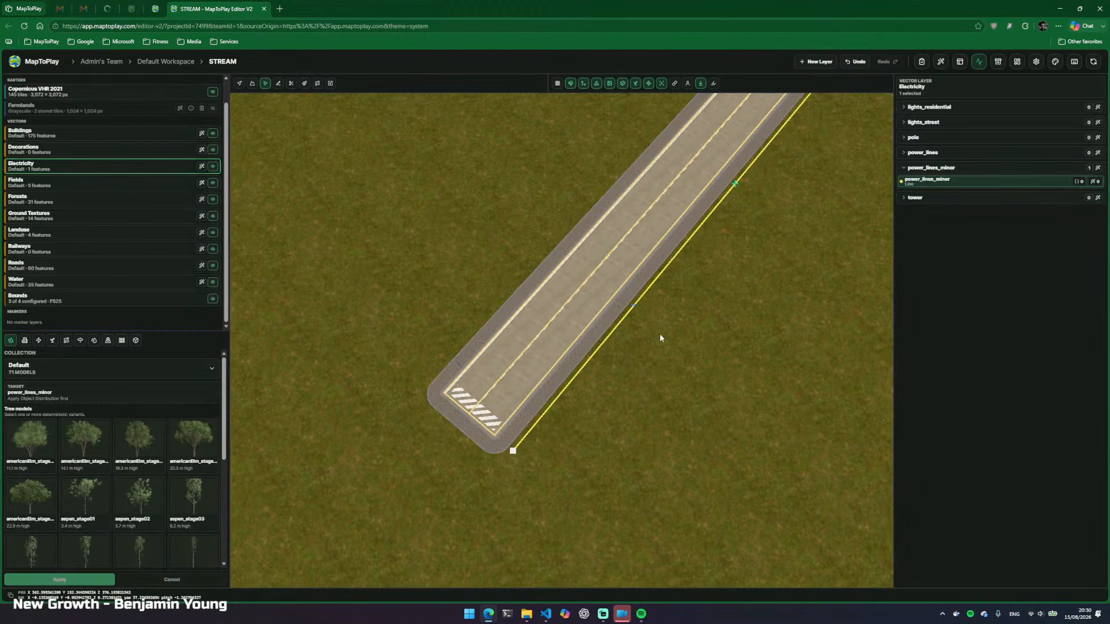
Set up an Add keypoints modifier for the power_lines_minor line in Every N meters mode with 21 m spacing
click(1095, 181)
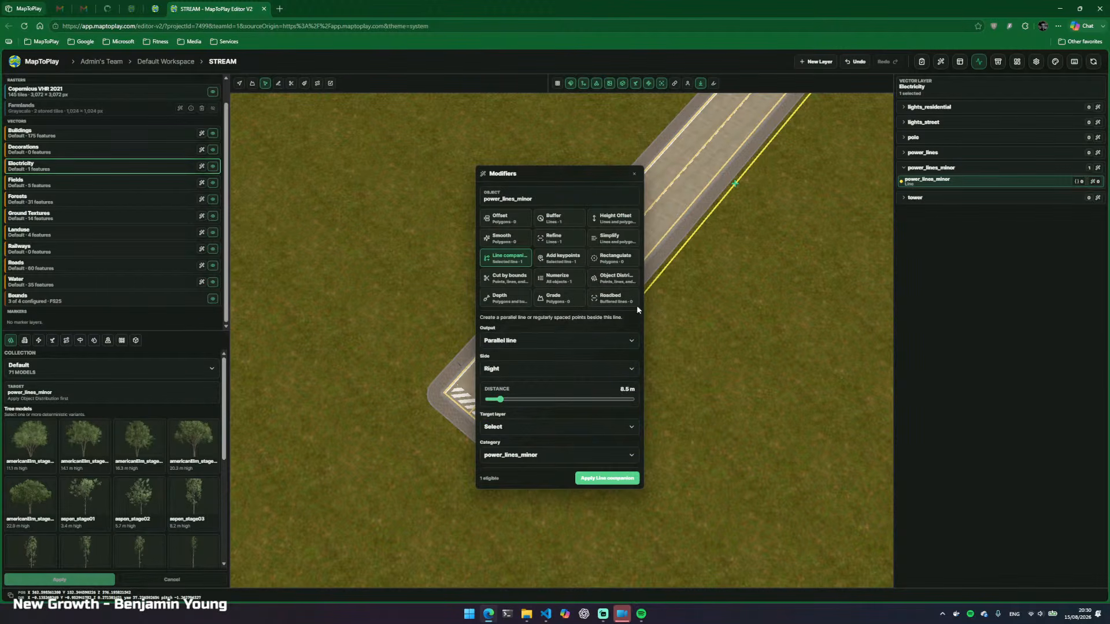
click(564, 260)
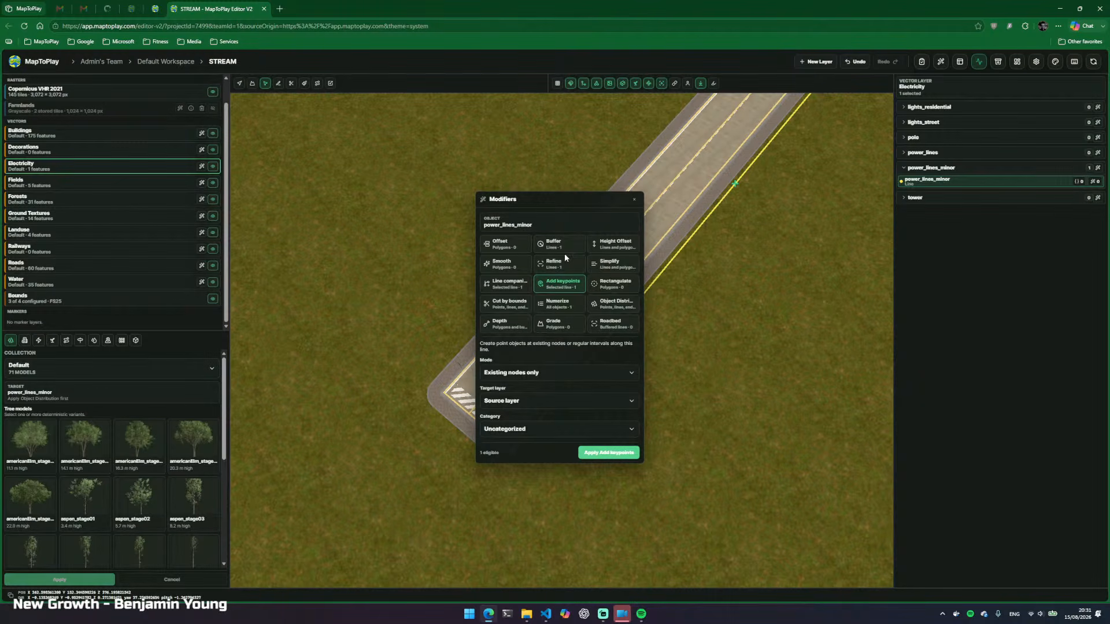
click(512, 373)
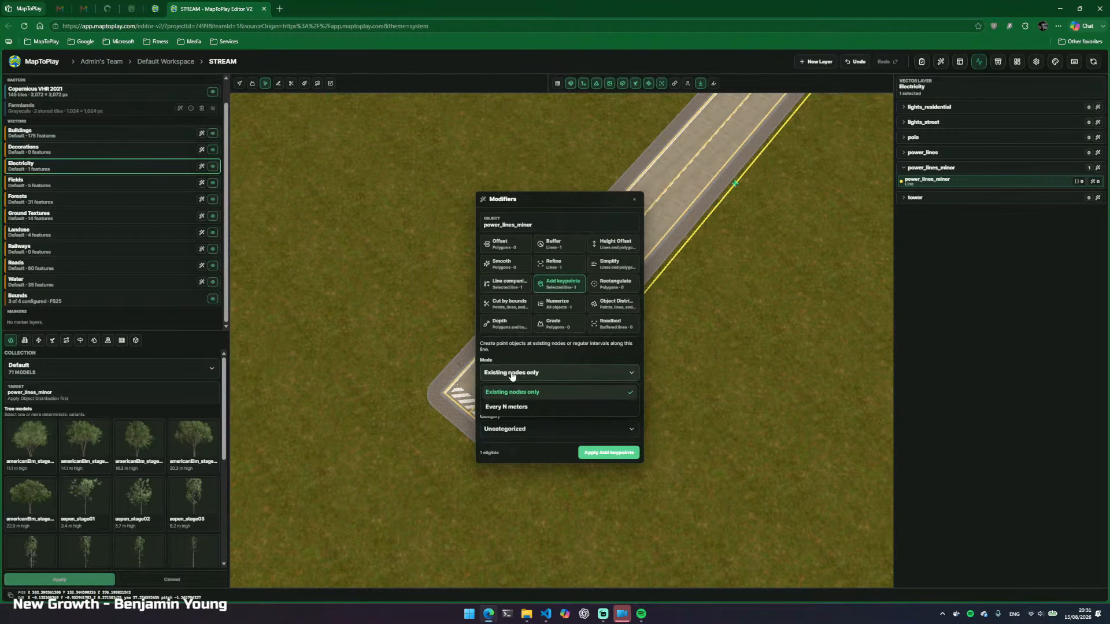
click(568, 408)
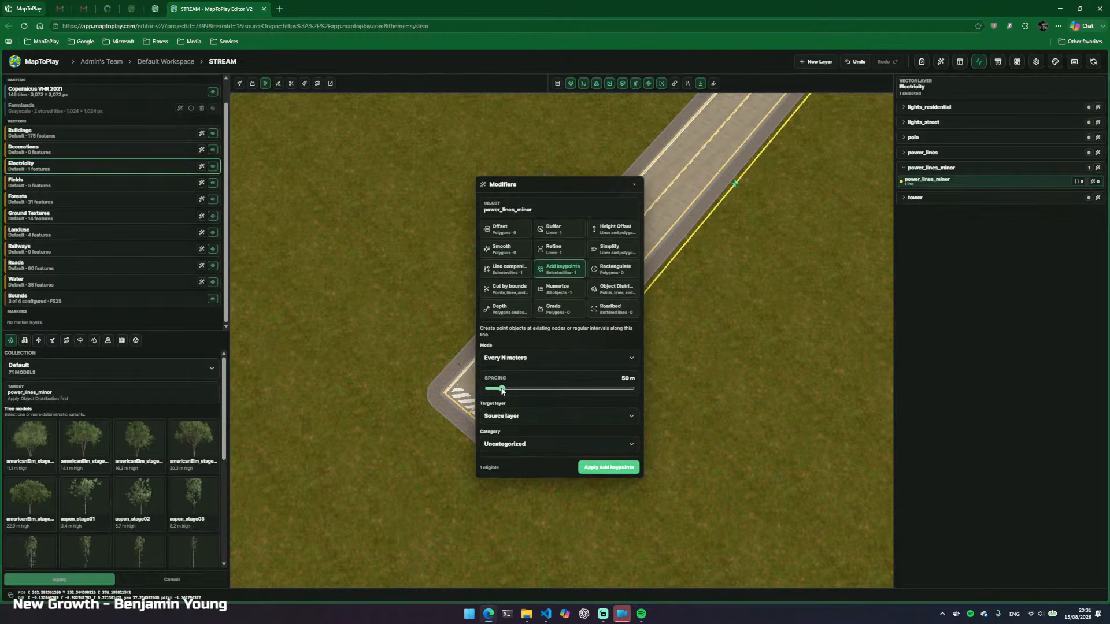
drag(502, 392, 500, 391)
Apply the keypoints to the source layer with category pole, and close the modifiers
click(527, 418)
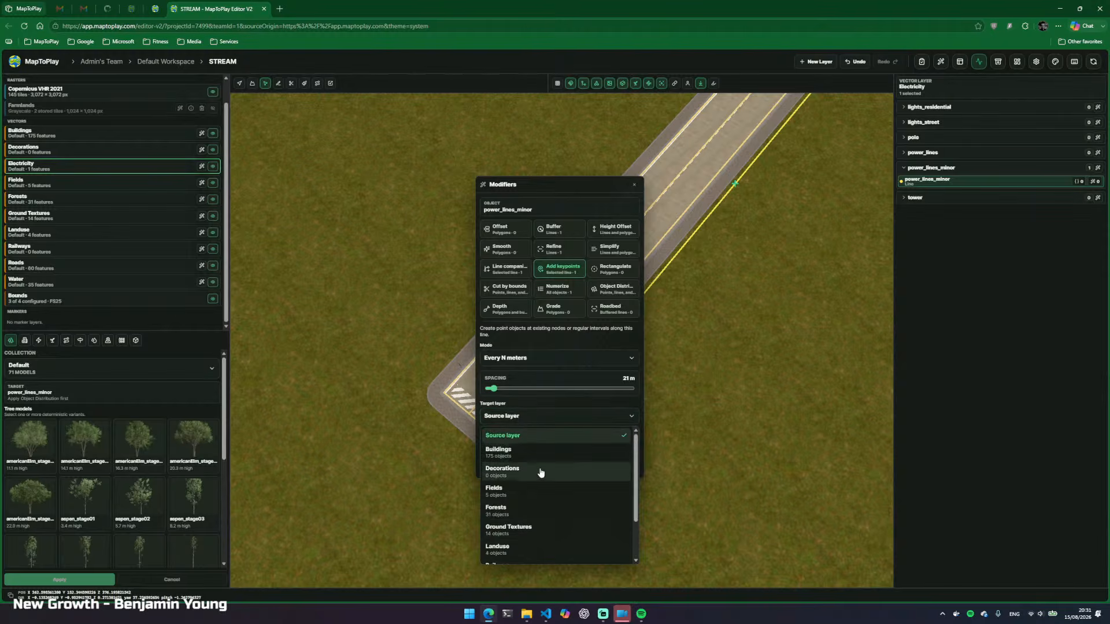
click(530, 416)
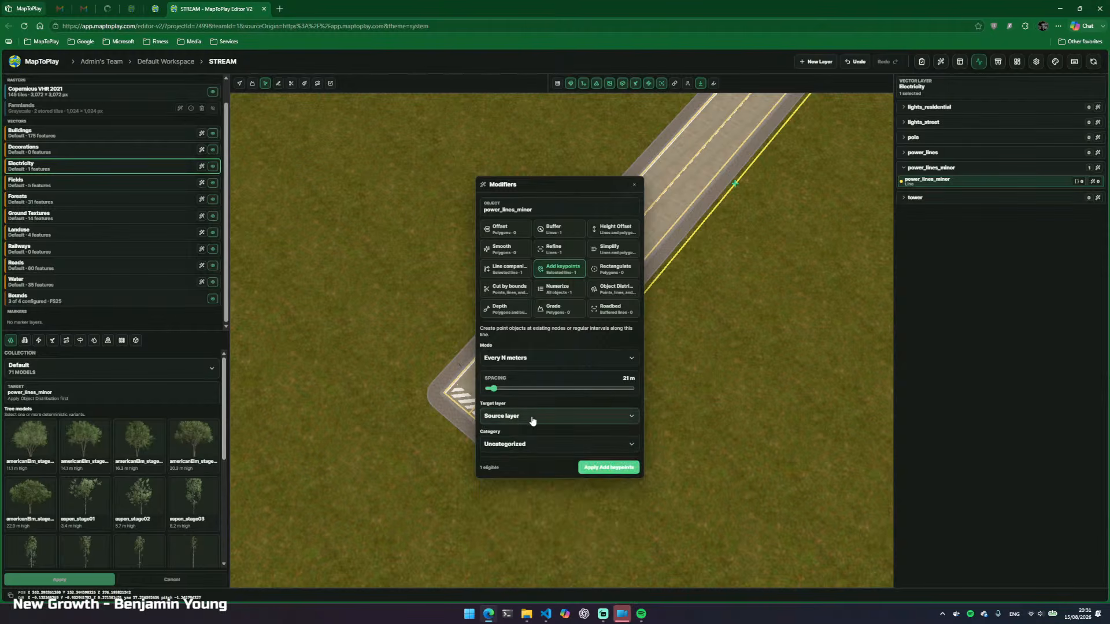
click(523, 448)
click(530, 509)
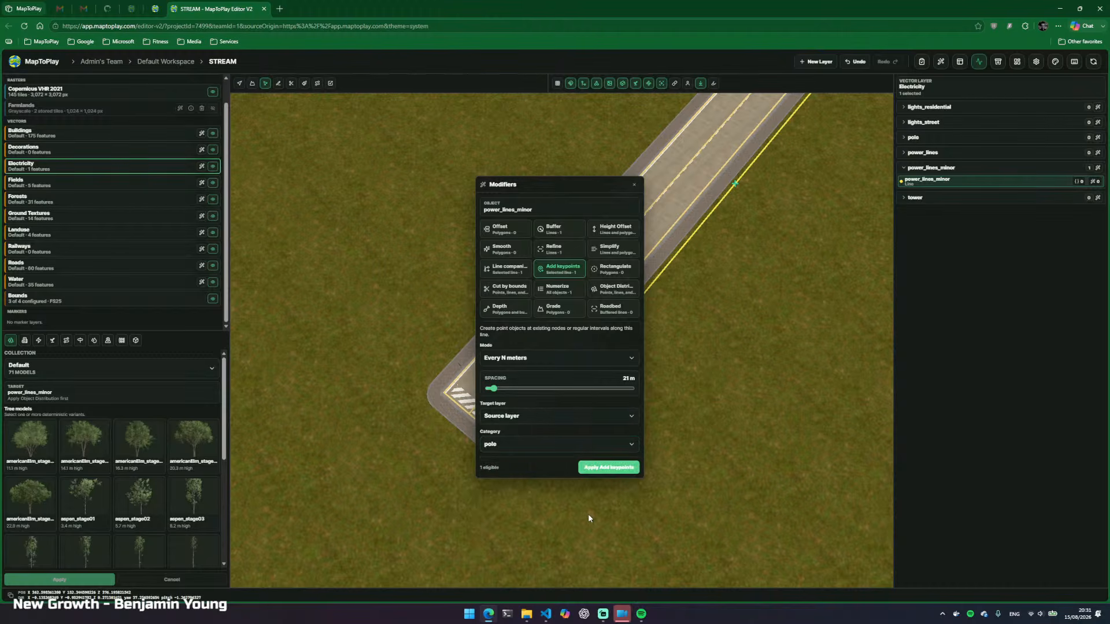
click(595, 469)
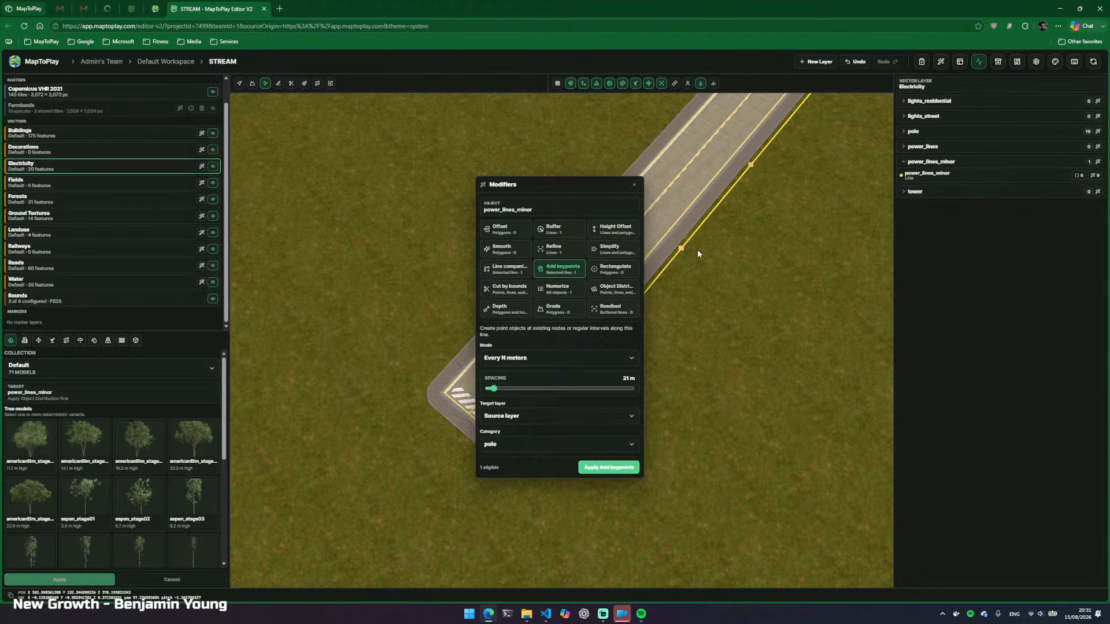
key(w)
key(w)
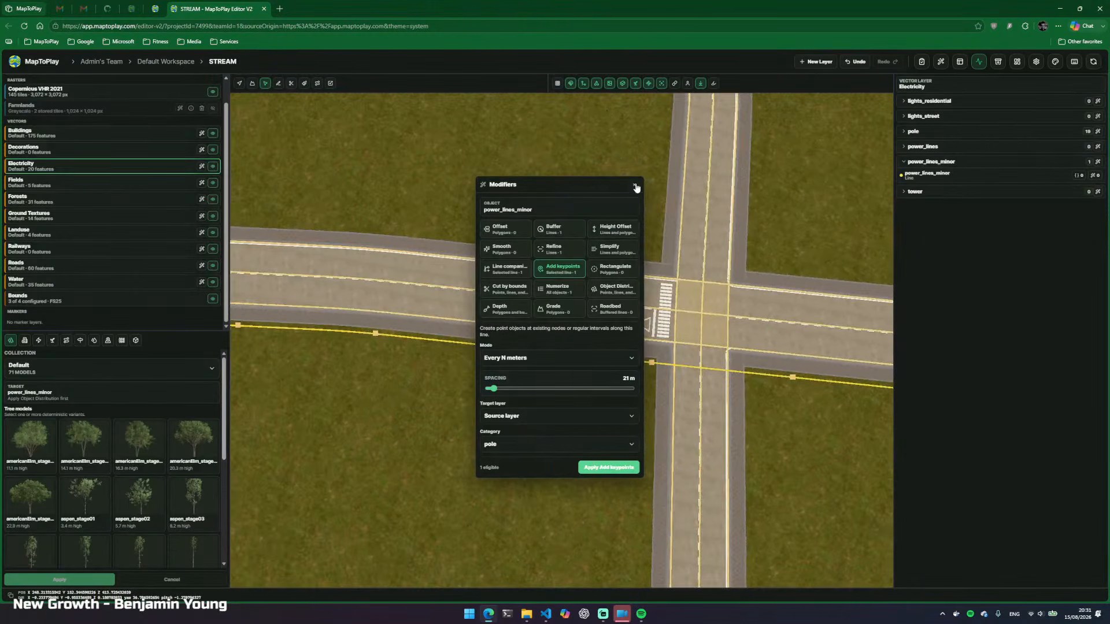
click(636, 186)
Examine the placement of the pole points around the road crossing, along the bends and at the road's end
key(w)
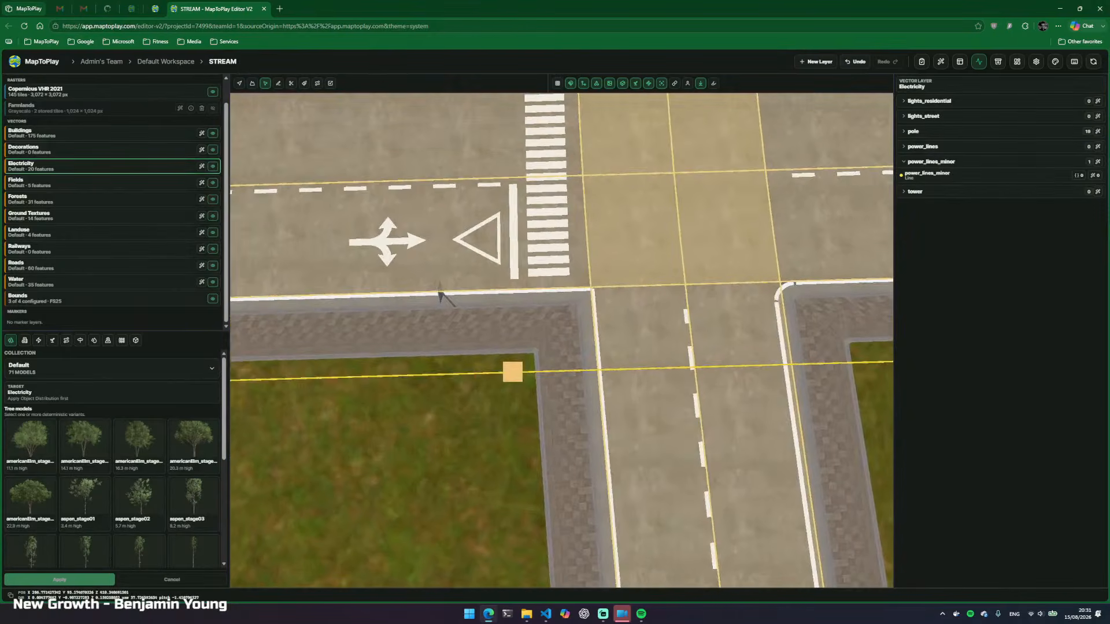
key(s)
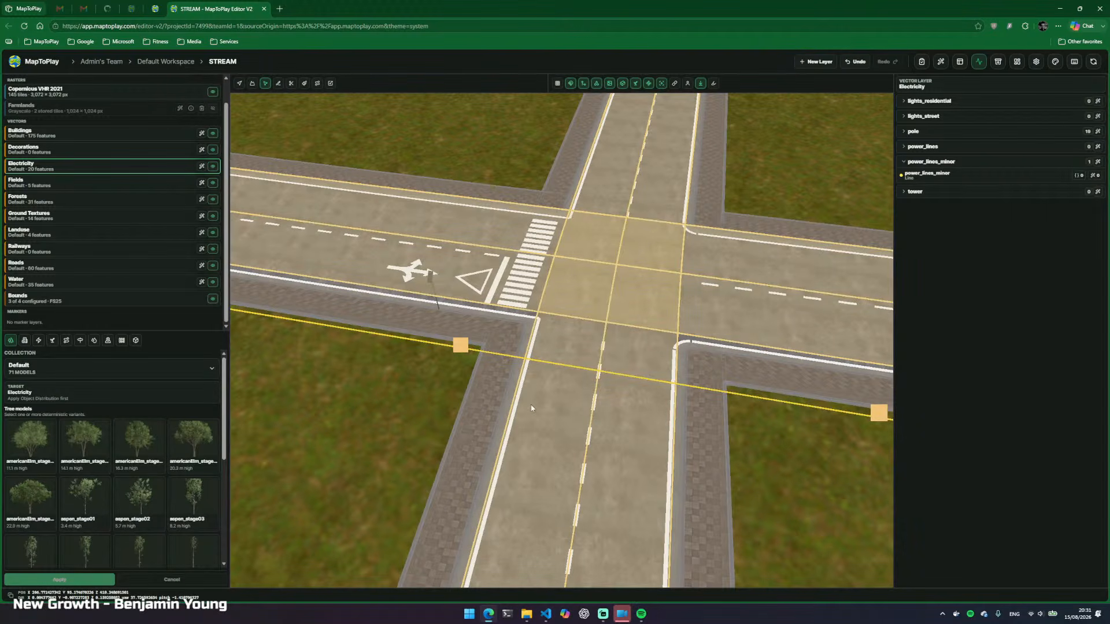
key(s)
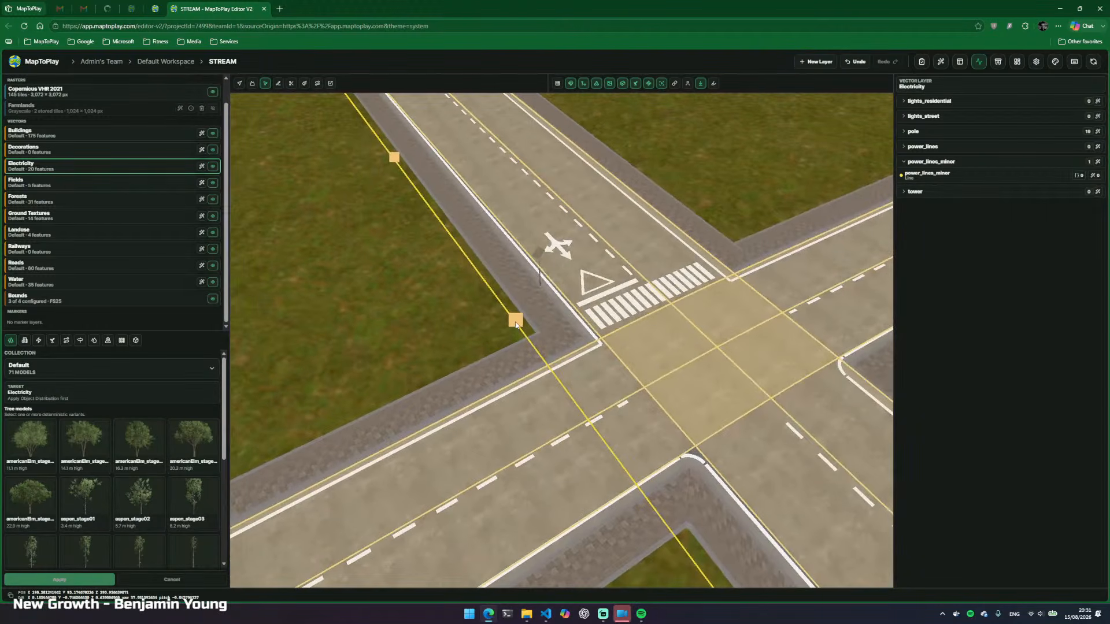
click(515, 322)
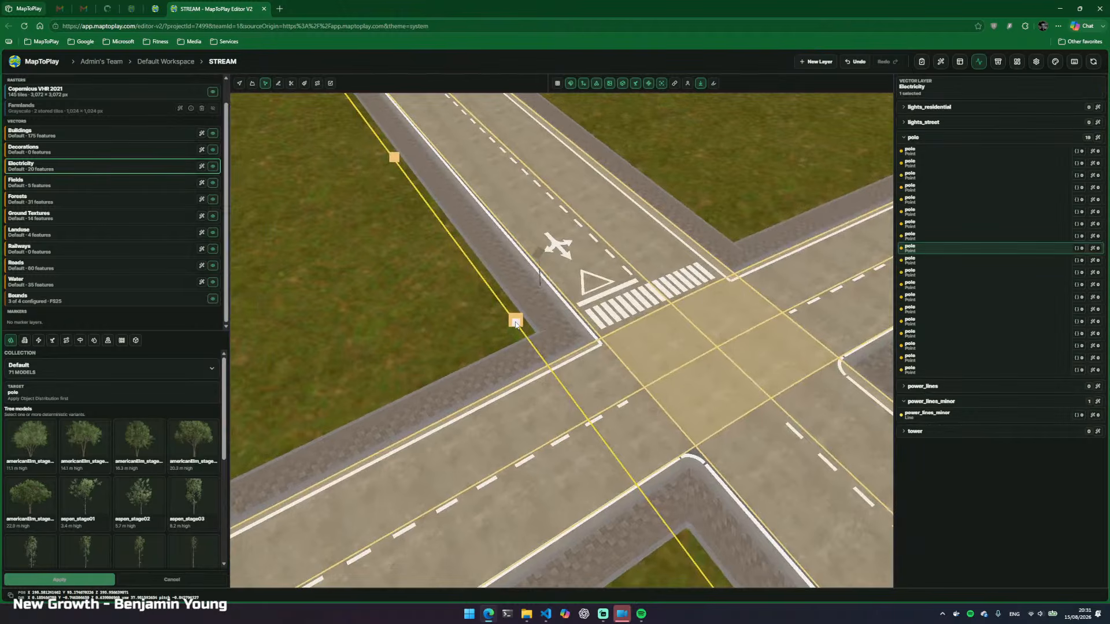
click(423, 350)
key(a)
key(d)
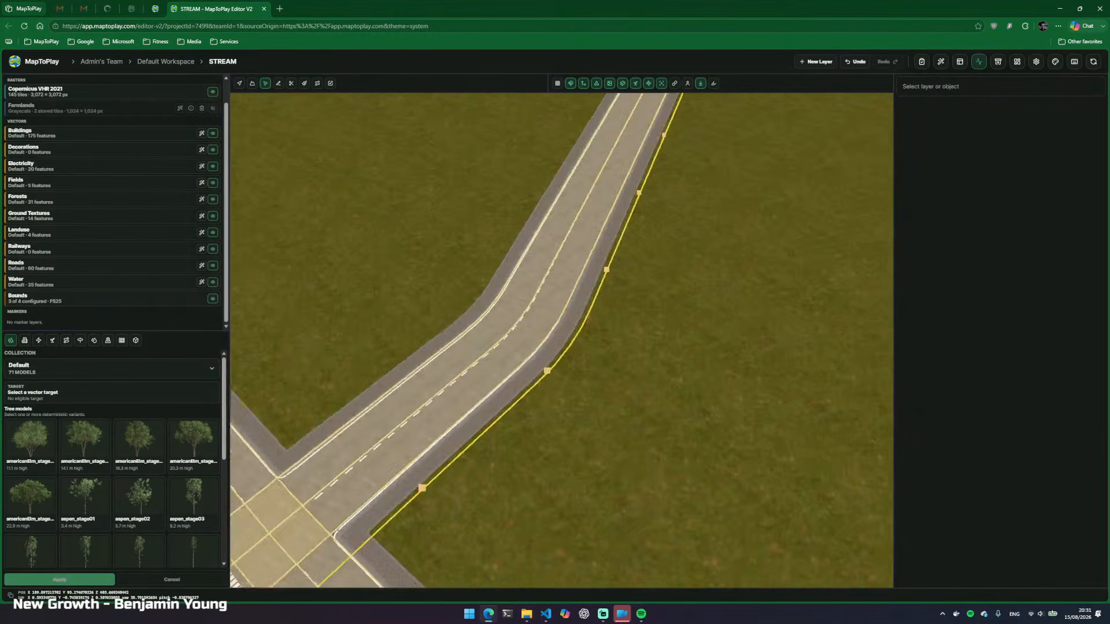
key(a)
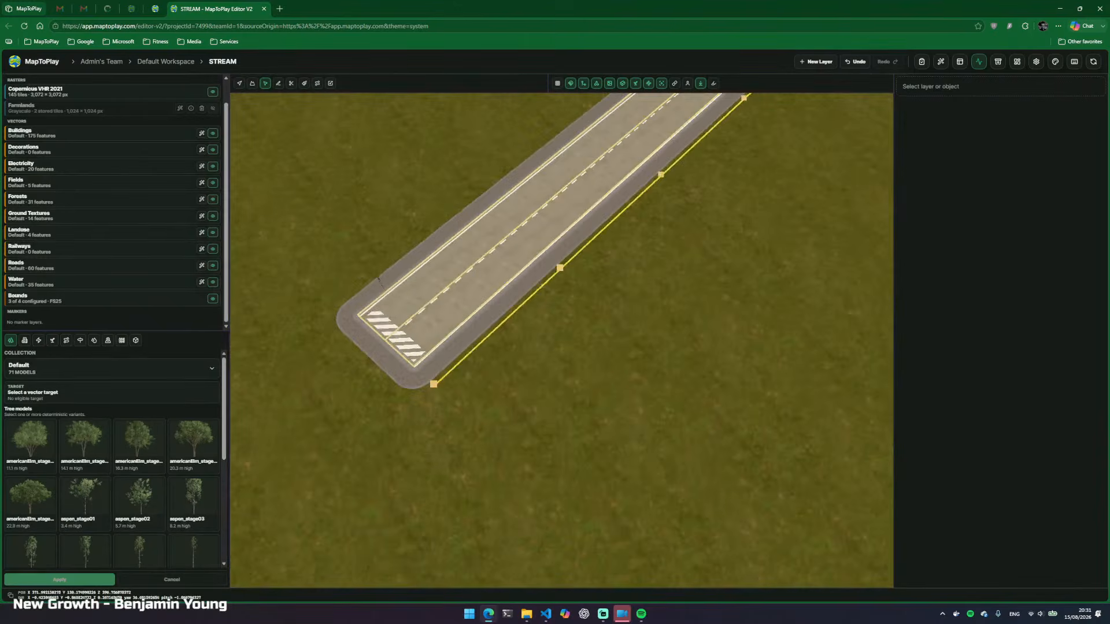
key(w)
key(d)
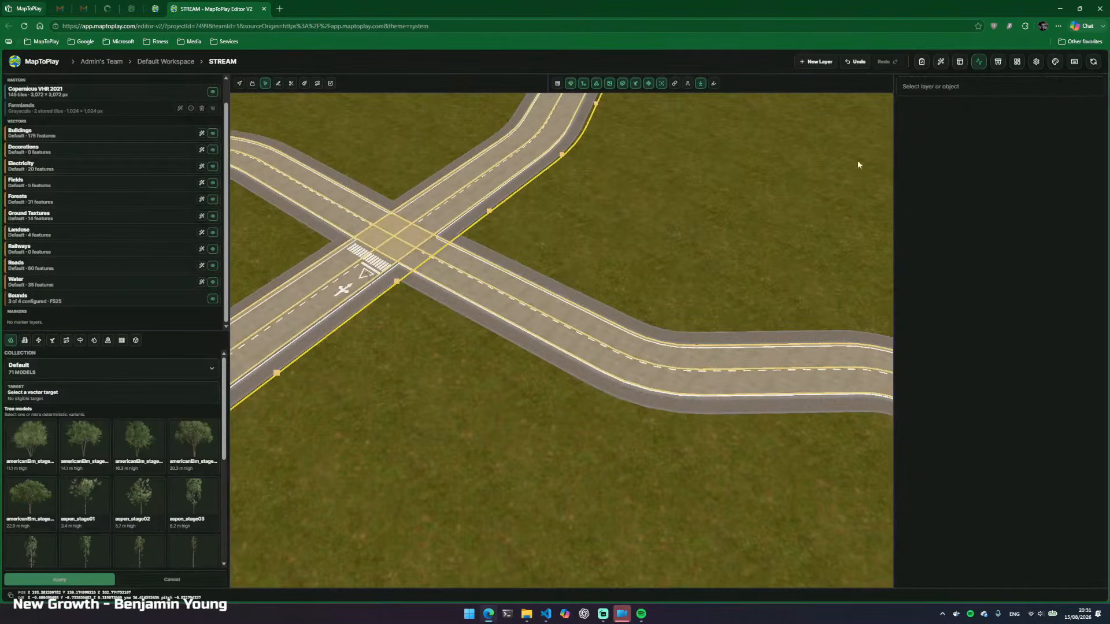
Apply the electricPolesSet model to all points of the pole category in the Electricity layer
click(40, 168)
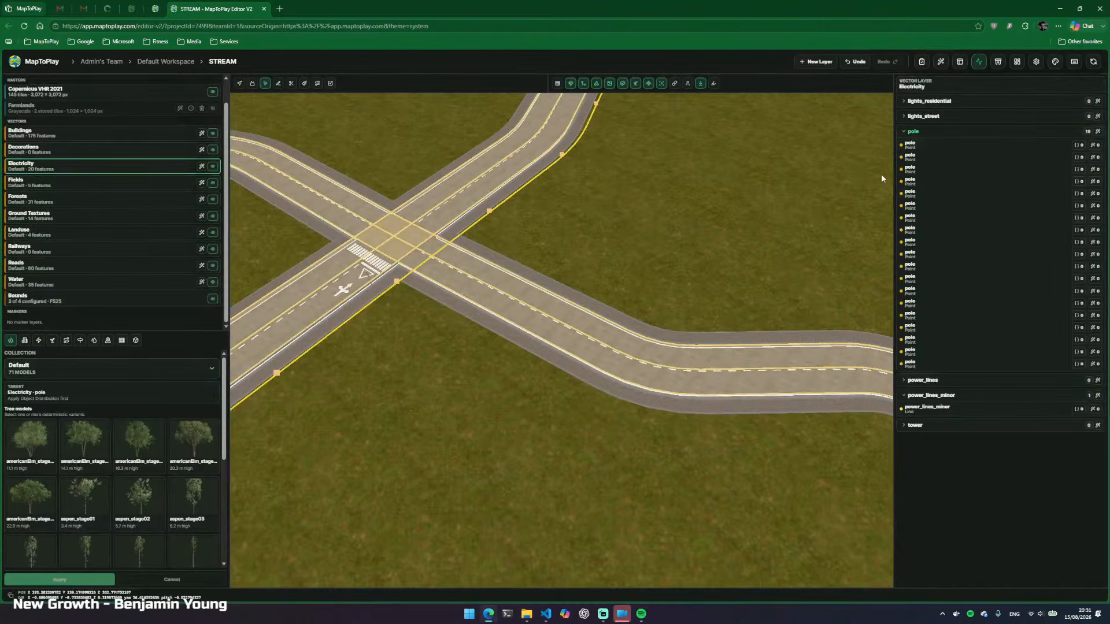
click(39, 341)
key(a)
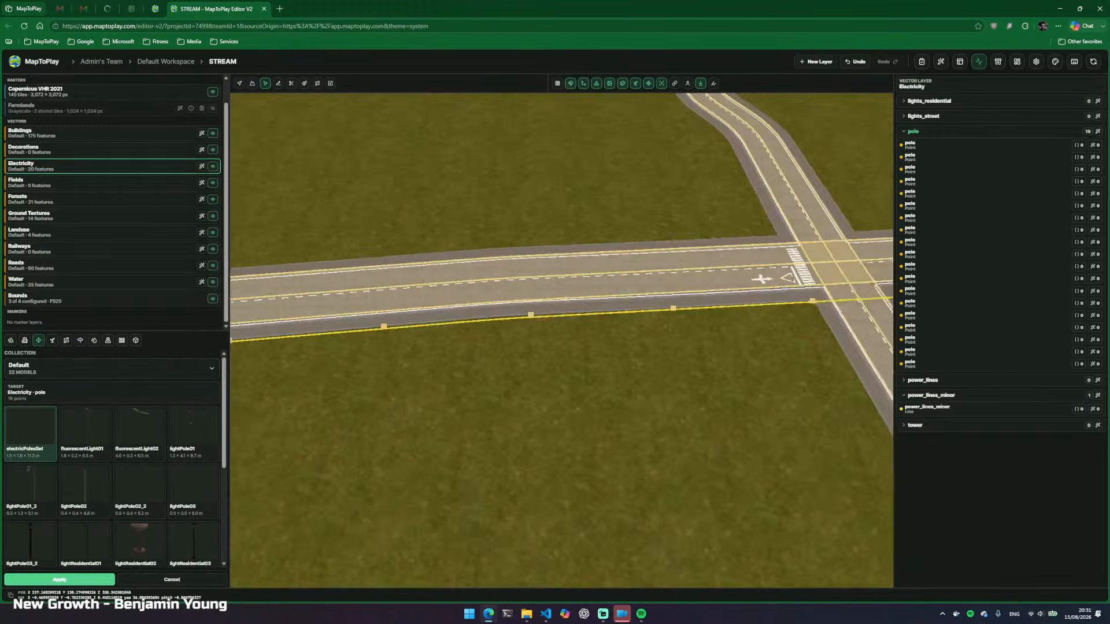
key(e)
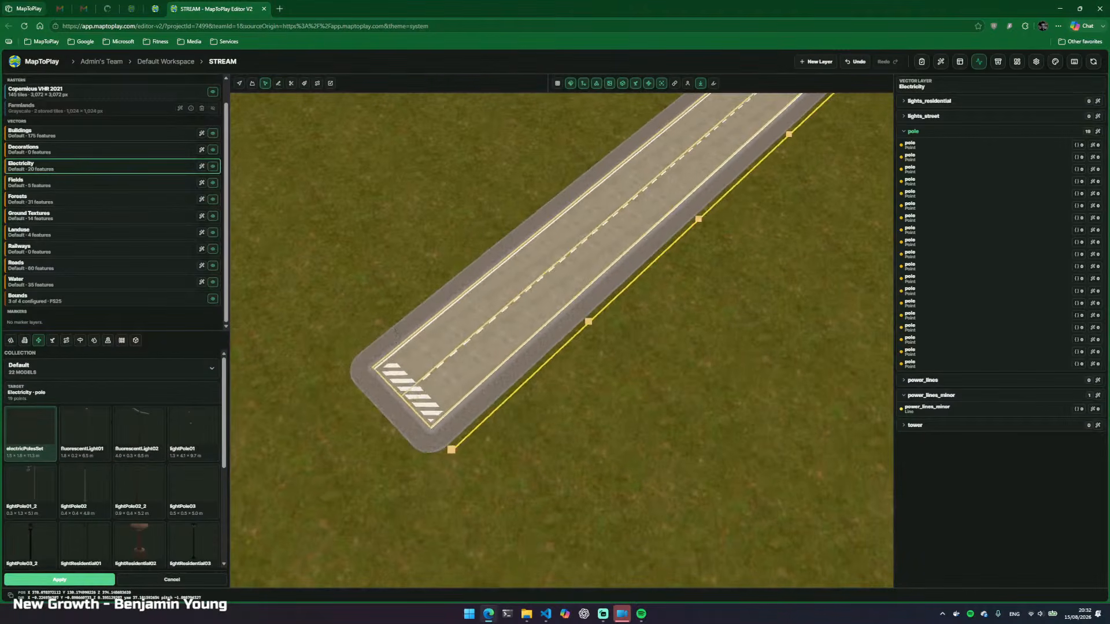
click(53, 580)
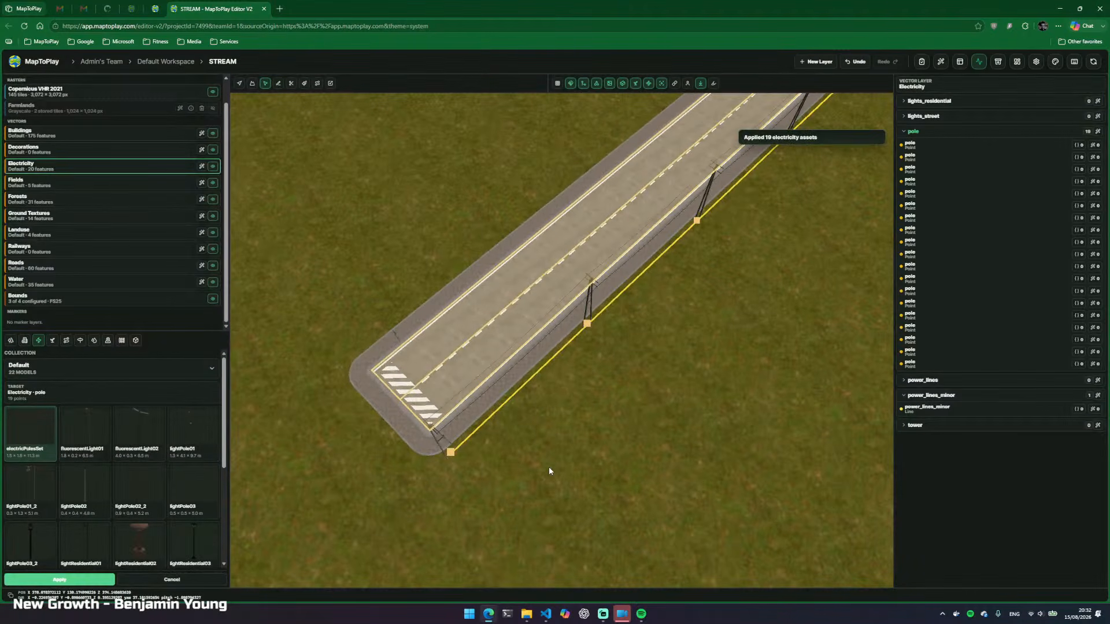
Hide the vectors and inspect the electric poles along the road in first-person view
key(w)
click(645, 484)
key(v)
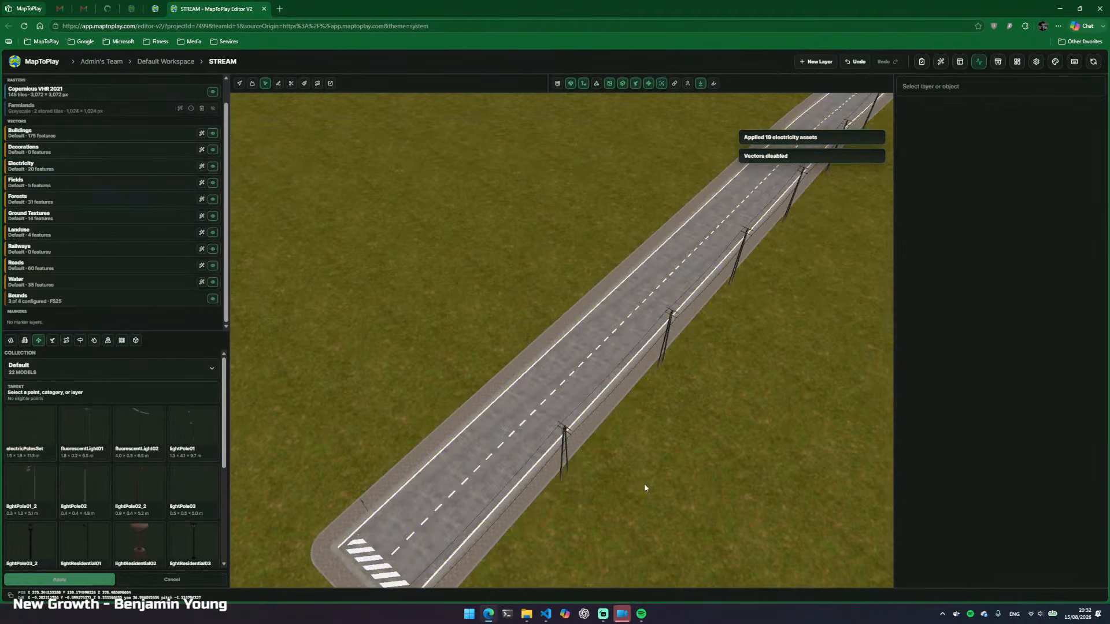
drag(644, 485, 605, 266)
key(s)
key(w)
key(f)
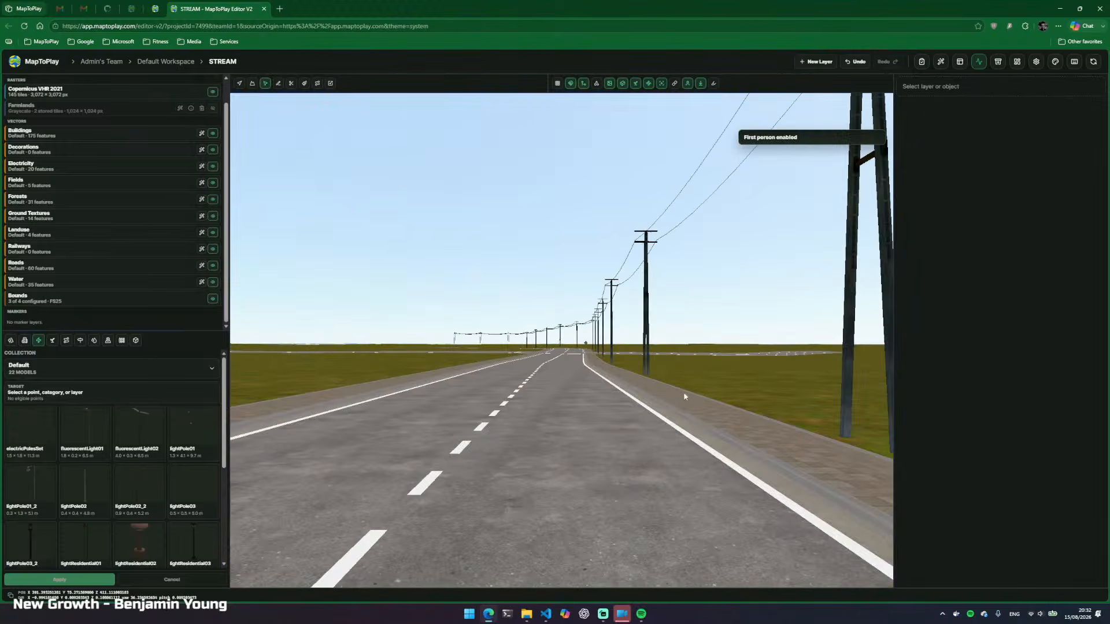
drag(683, 392, 671, 358)
key(w)
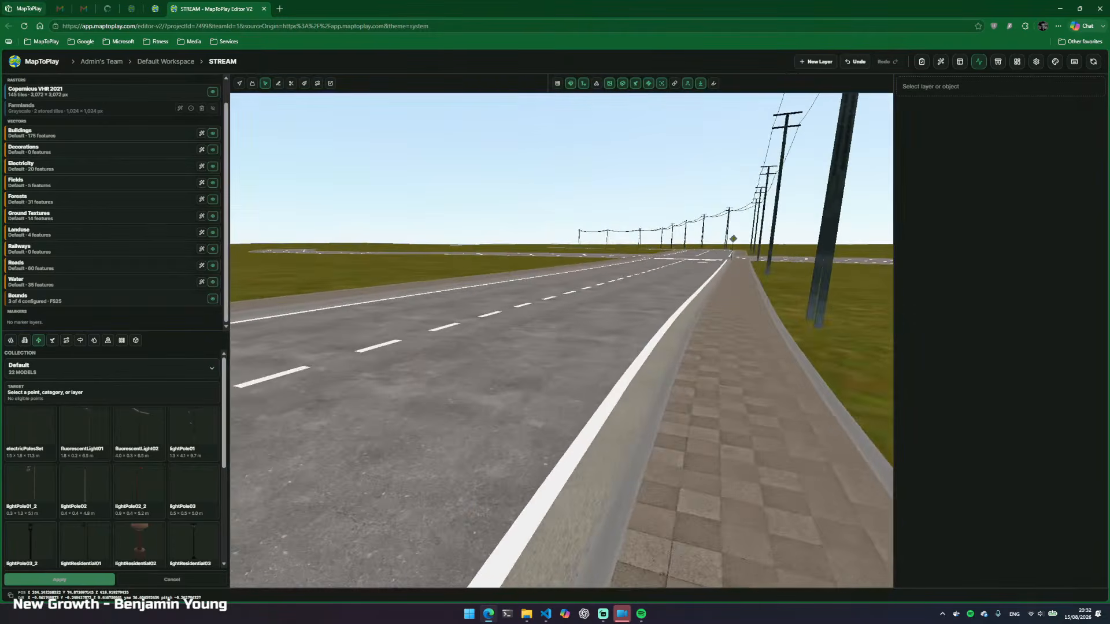
Leave first-person view and examine the row of poles and wires along the whole road from above
key(f)
key(w)
drag(451, 405, 615, 479)
key(s)
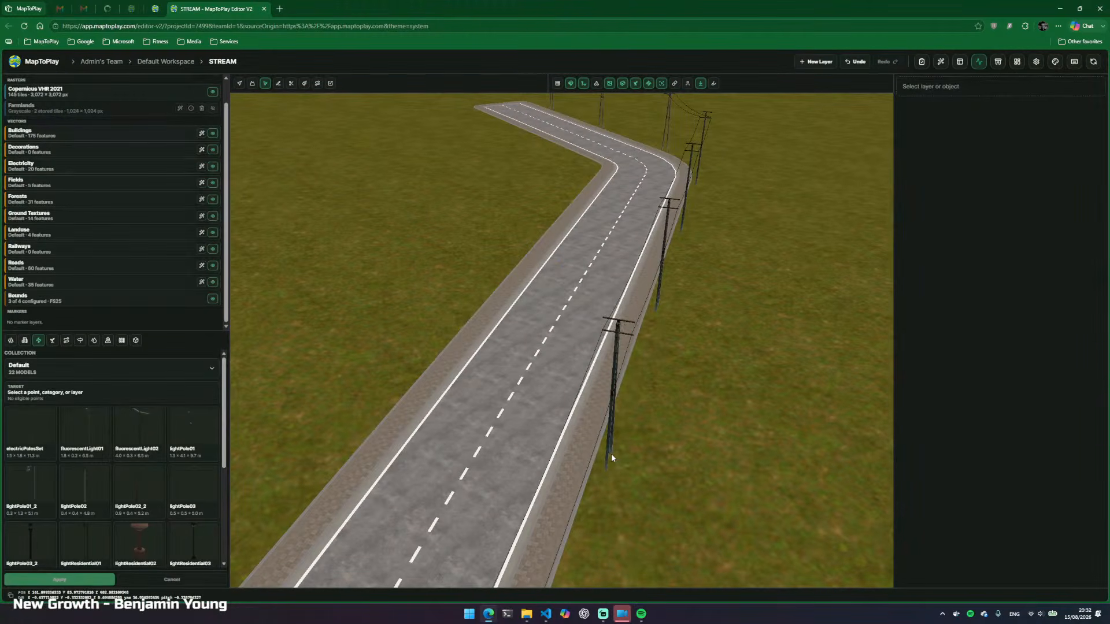
click(612, 454)
key(w)
drag(690, 463, 504, 497)
click(659, 476)
key(w)
key(d)
key(d)
key(w)
key(e)
key(a)
drag(636, 419, 853, 558)
key(s)
Show the vectors again and open the Line companion modifier for the primary road beside the electric poles
key(v)
key(s)
key(s)
key(d)
key(w)
key(a)
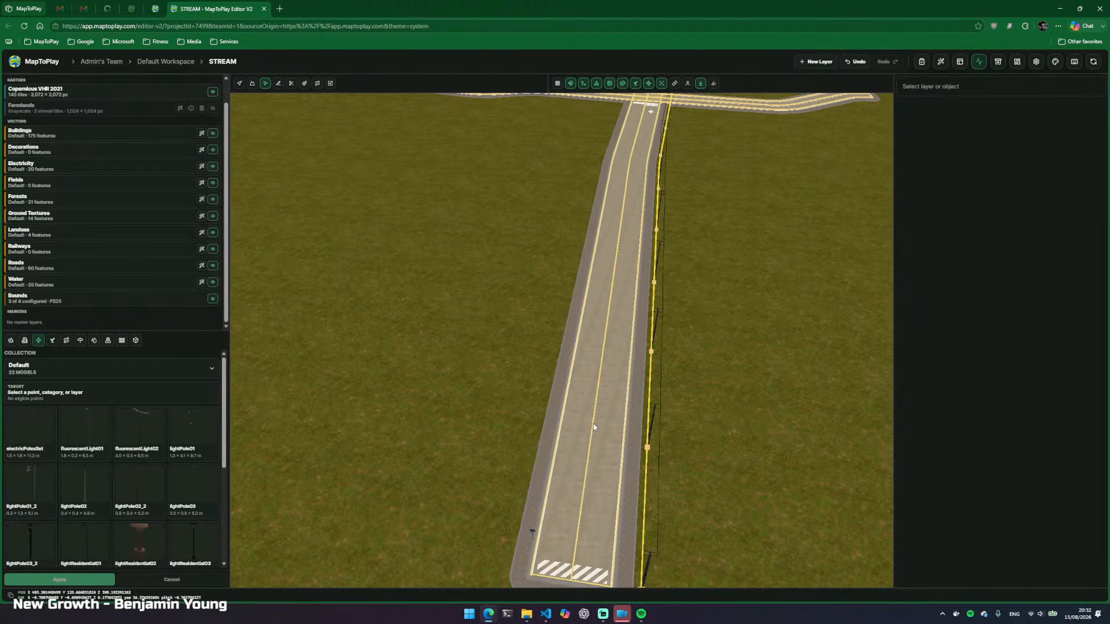
click(594, 427)
click(1095, 137)
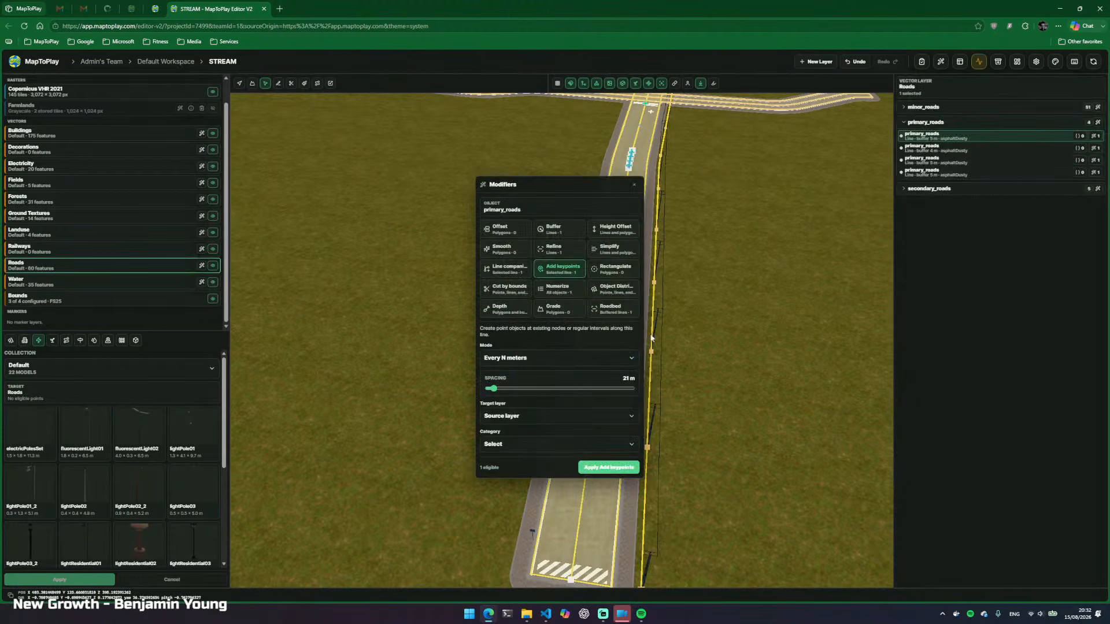
click(507, 269)
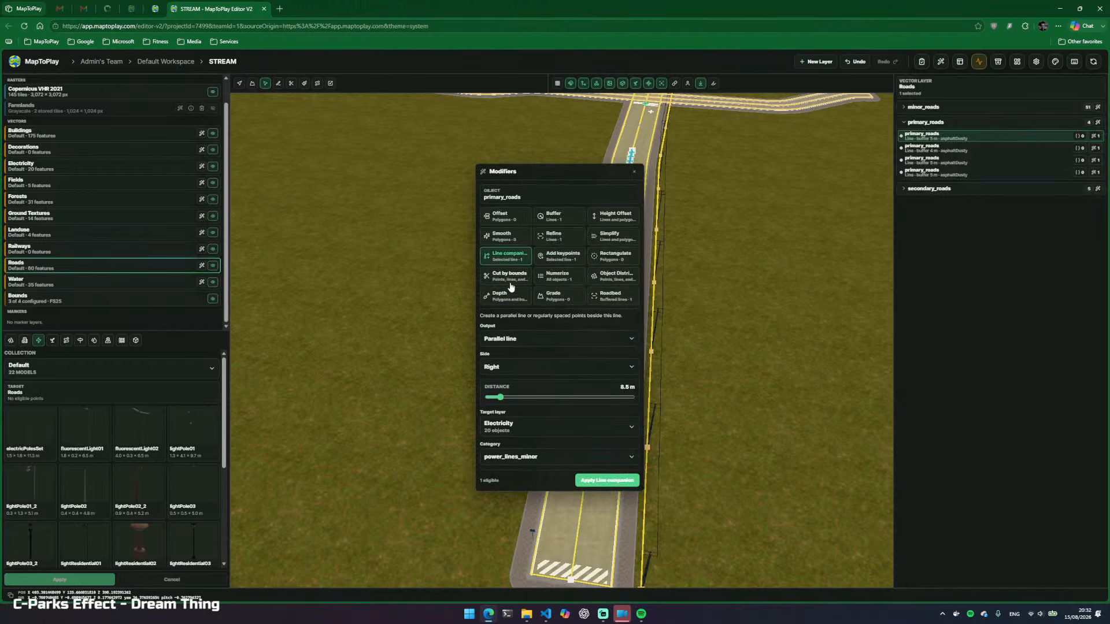
Apply a parallel companion line on the road's Left side at 8.5 m, in the Electricity layer with category lights_residential
click(527, 372)
click(546, 438)
click(534, 460)
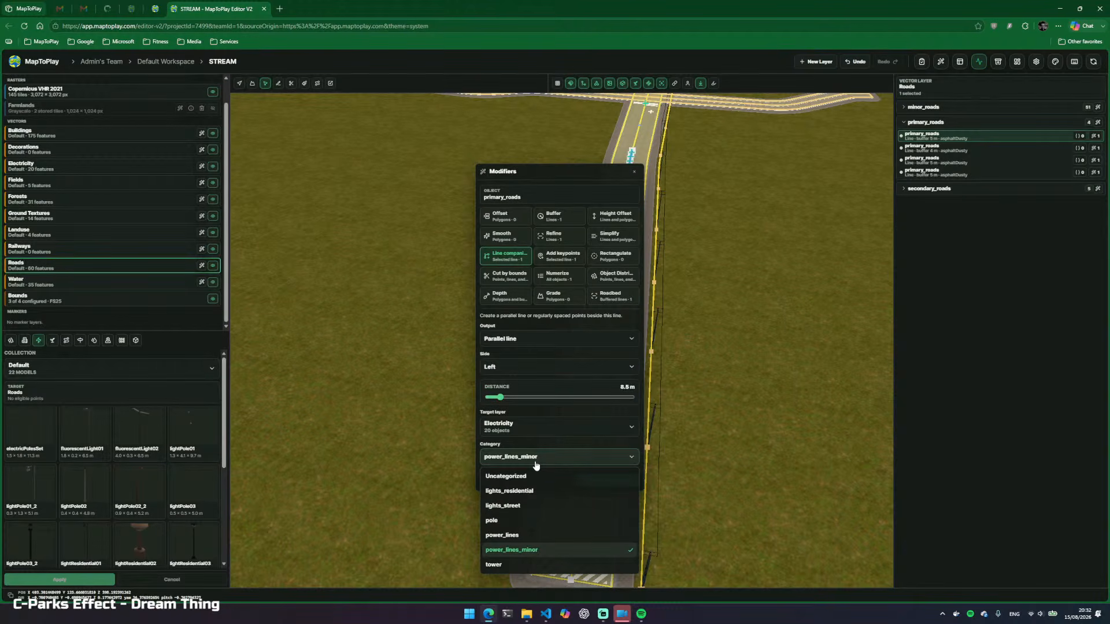
click(526, 492)
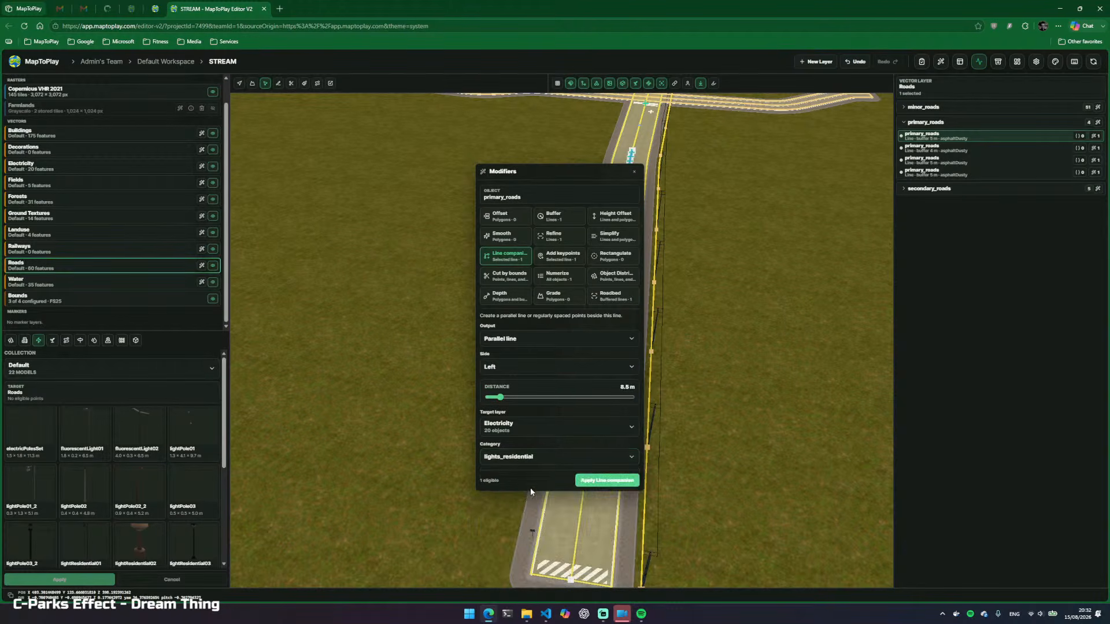
click(607, 481)
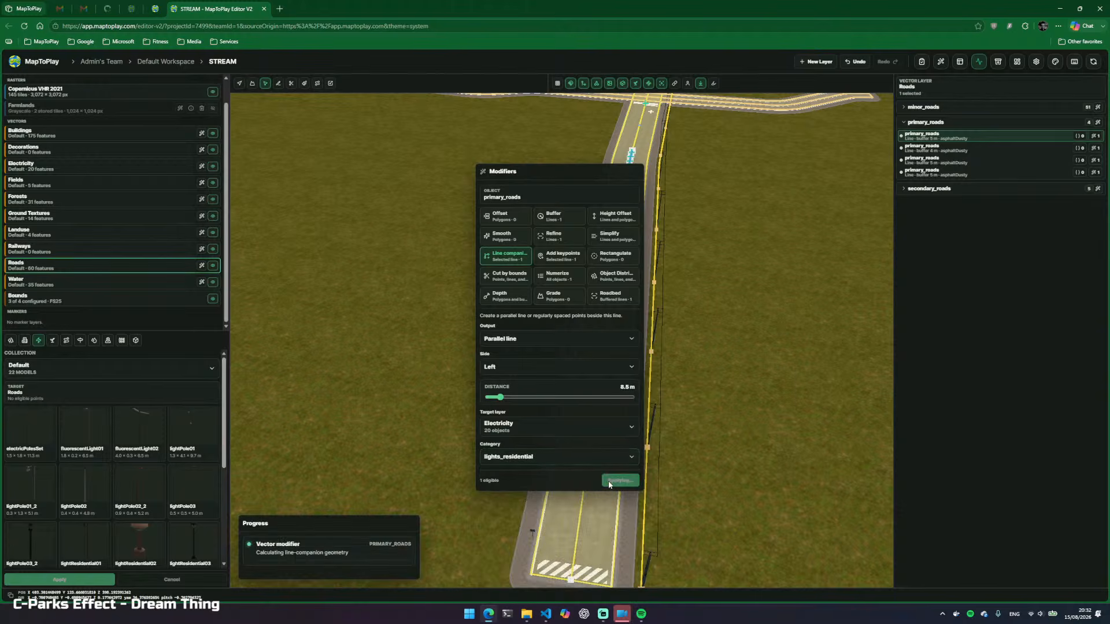
click(636, 172)
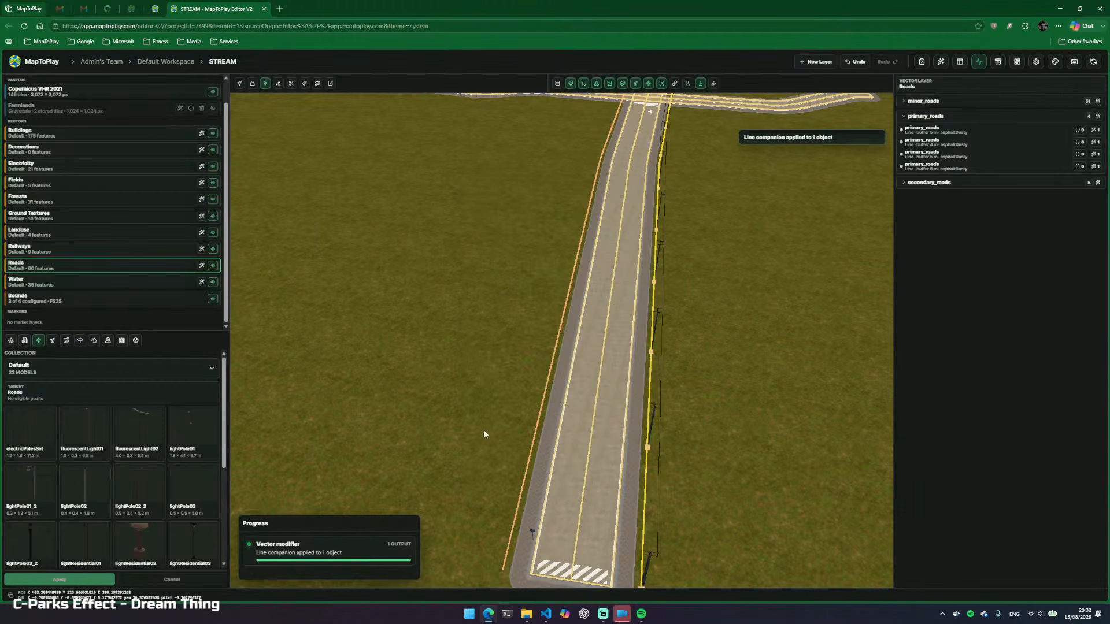
key(w)
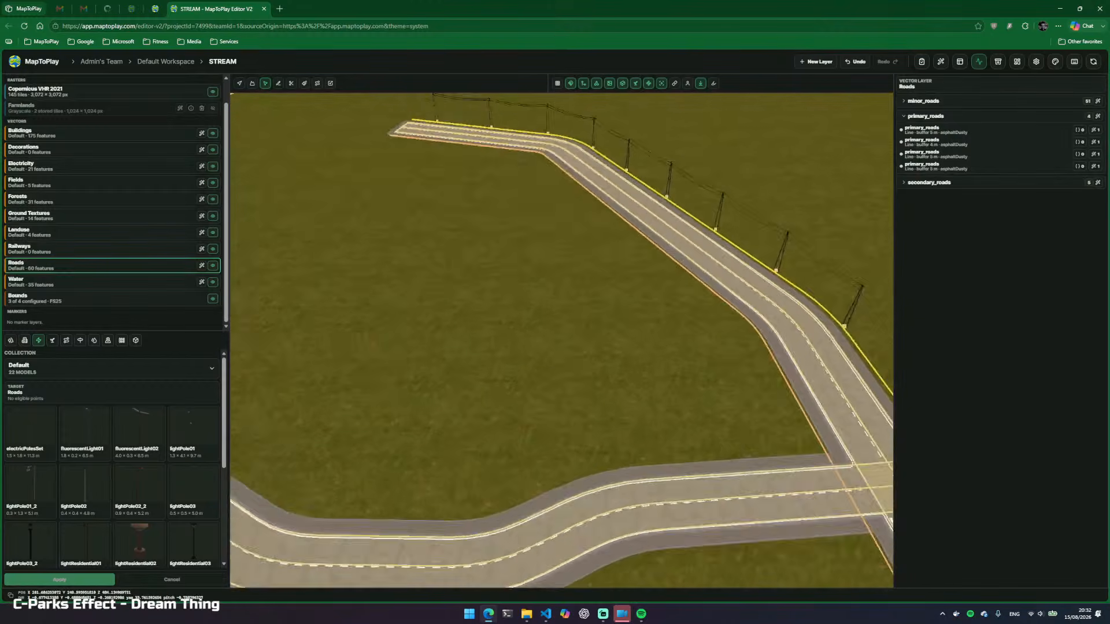
Select the new lights_residential line in the Electricity layer and follow it along the road to its end
key(d)
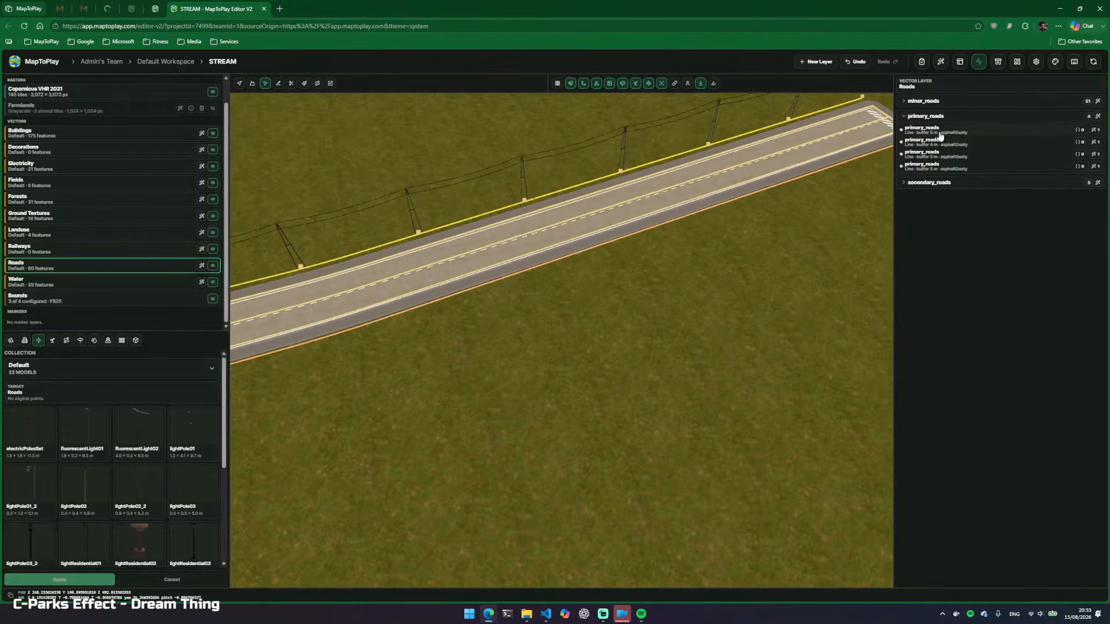
click(50, 163)
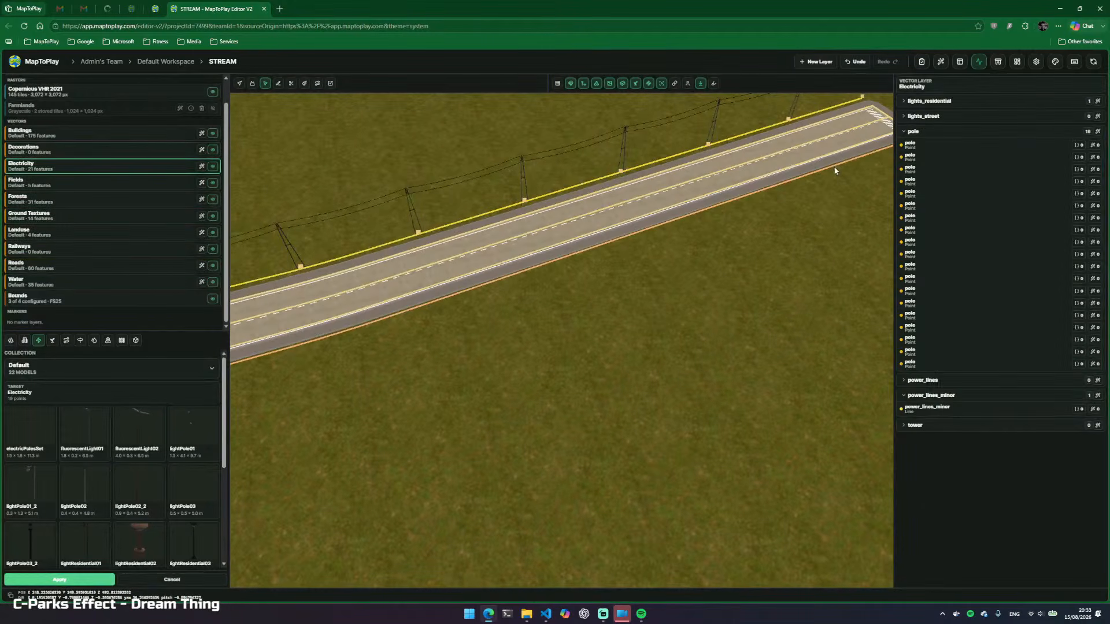
key(v)
click(644, 230)
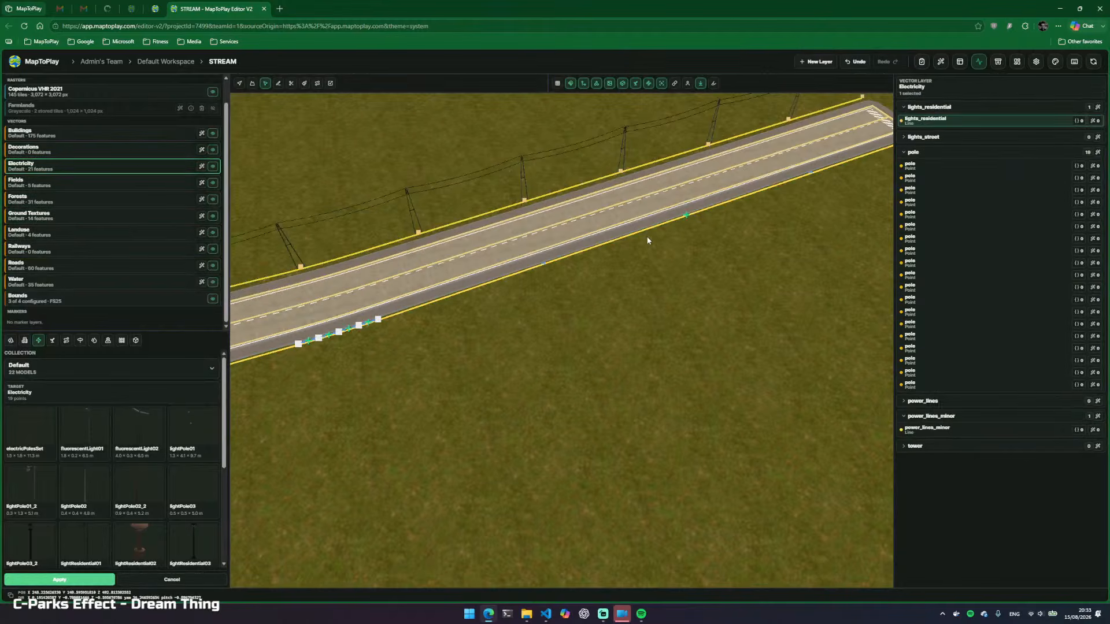
key(w)
key(d)
key(d)
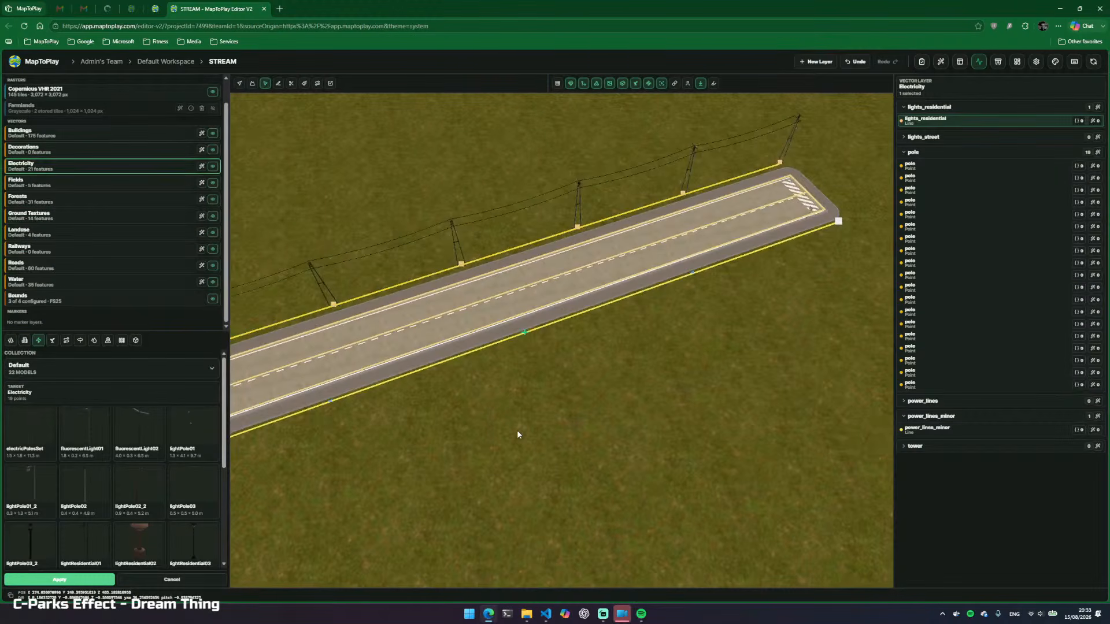
key(d)
key(w)
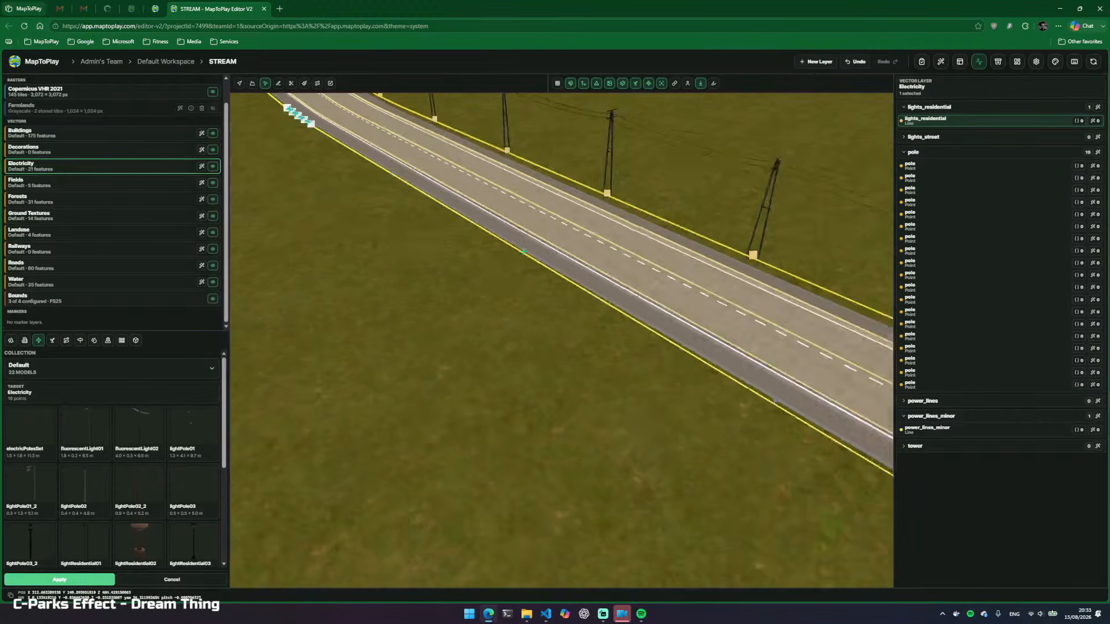
key(s)
key(d)
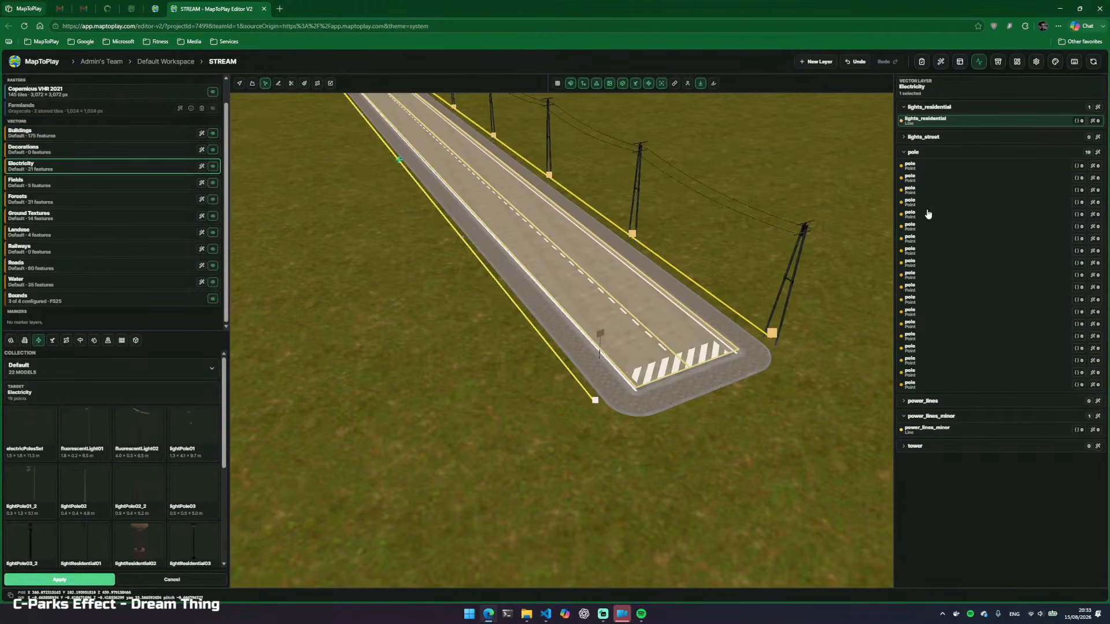
Apply the Add keypoints modifier to the lights_residential line every 21 m, in the source layer with category lights_residential
click(1094, 120)
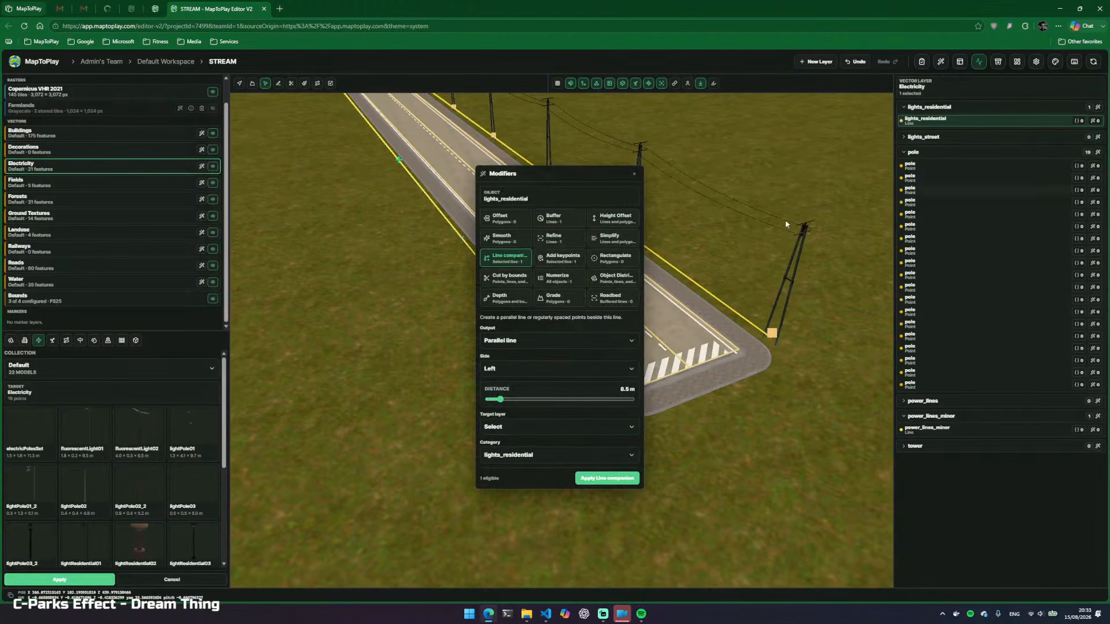
click(556, 261)
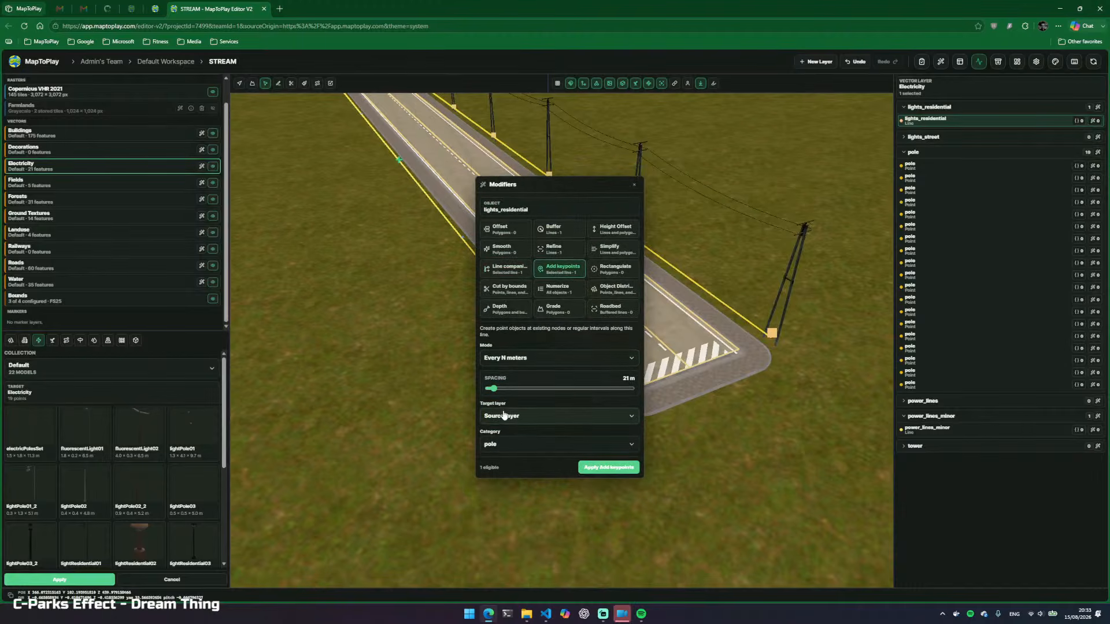
click(520, 446)
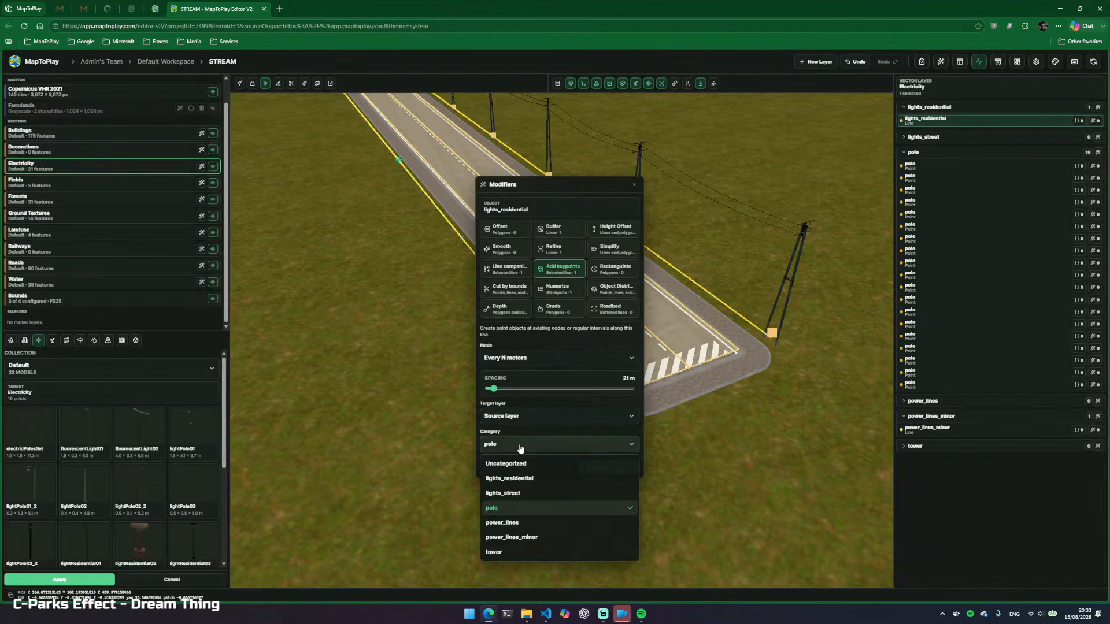
click(519, 484)
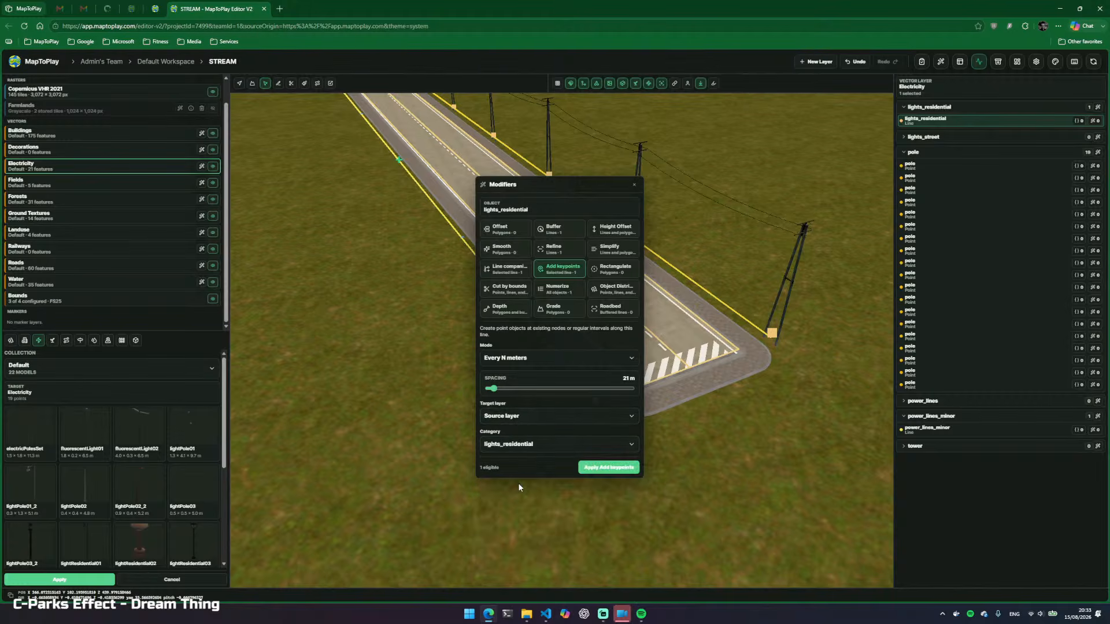
click(622, 473)
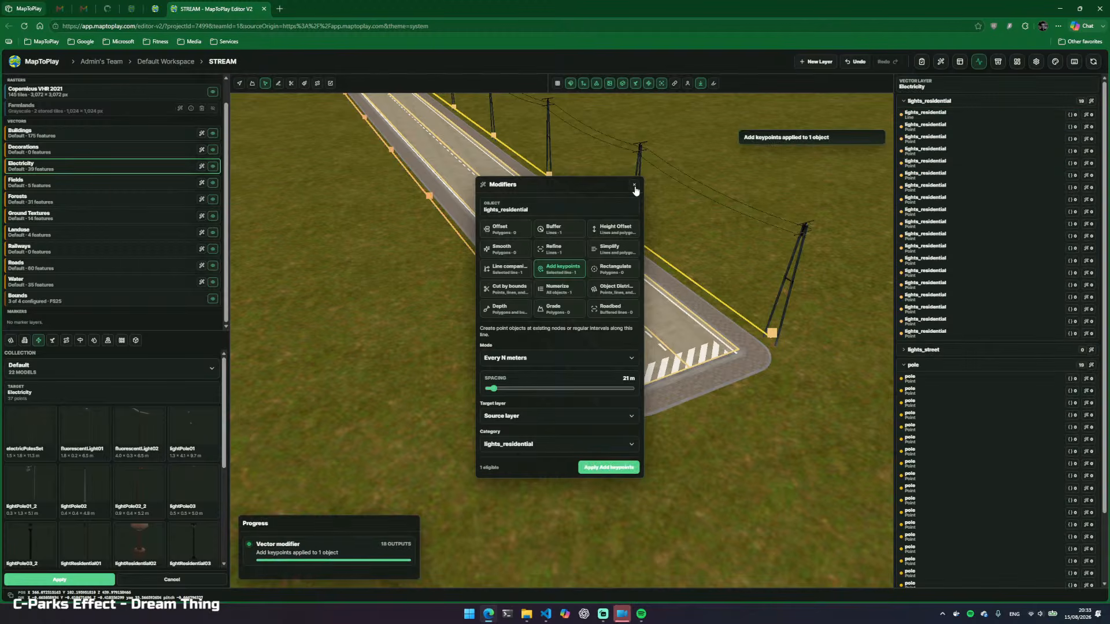
click(635, 186)
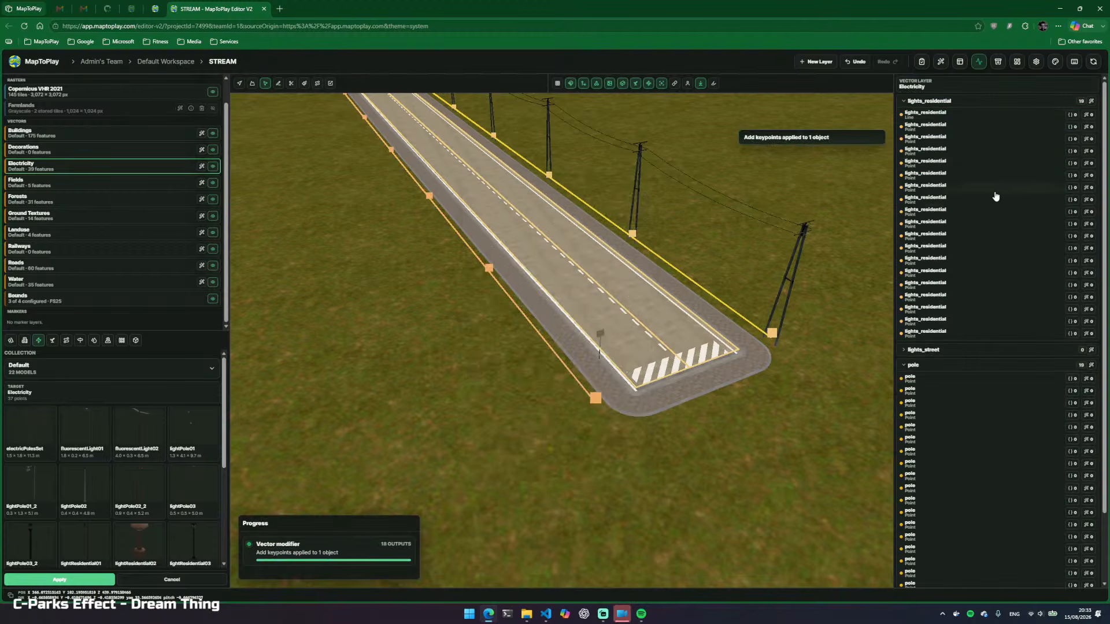
Delete the lights_residential guide line beside the road, keeping its keypoints
click(565, 366)
key(Delete)
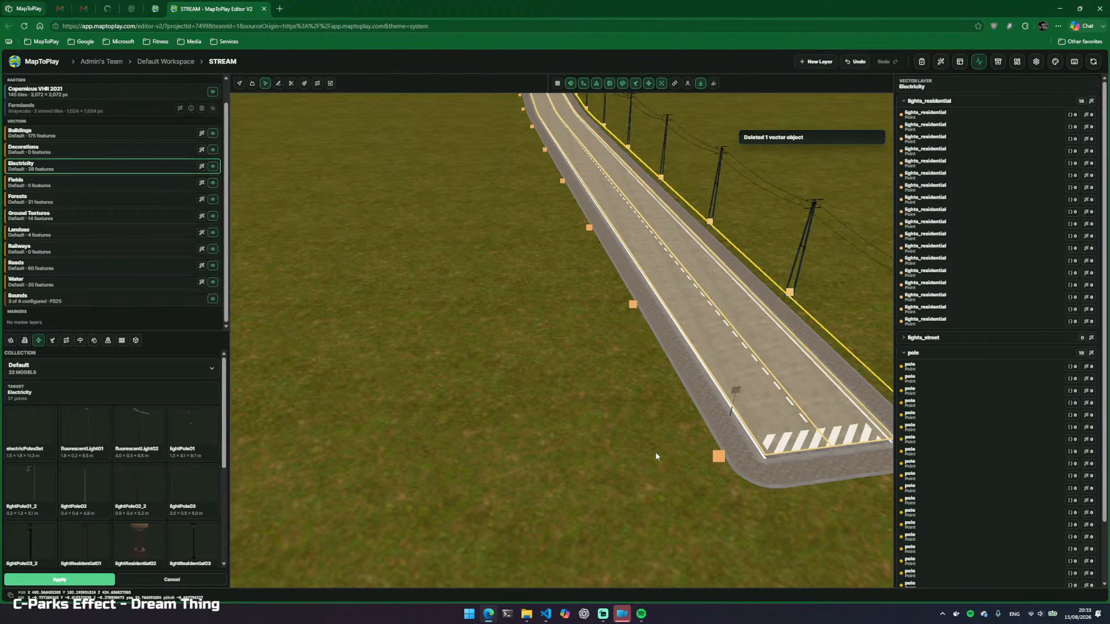
key(d)
key(w)
drag(658, 448, 452, 455)
Select the minor power line, examine it at the road's end, and review the pole and light points along the road
click(502, 392)
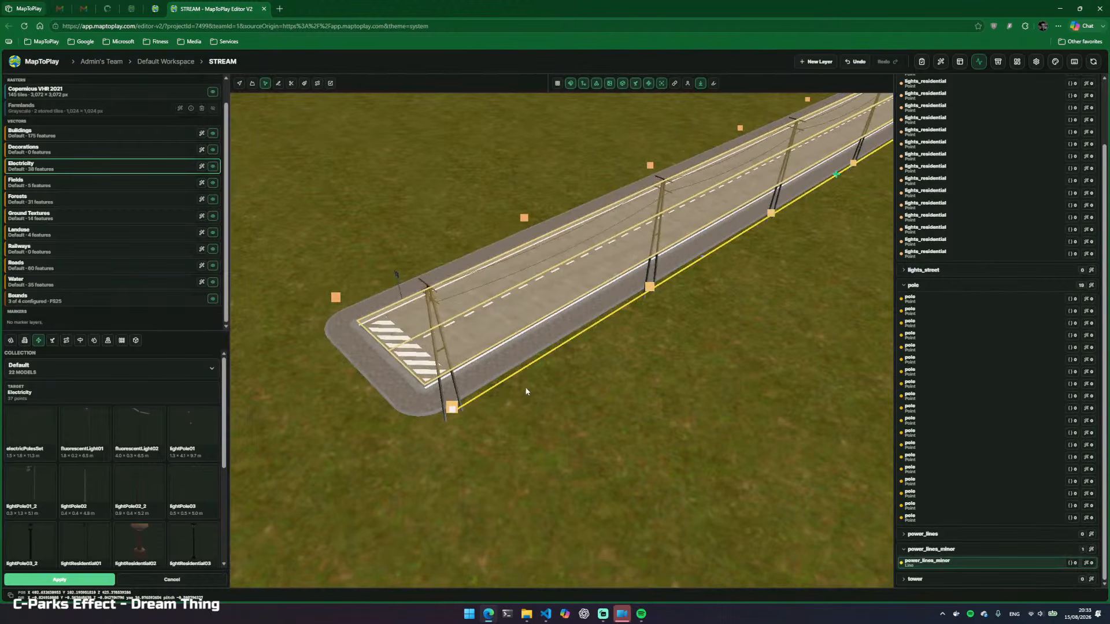
key(w)
drag(554, 348, 457, 362)
key(d)
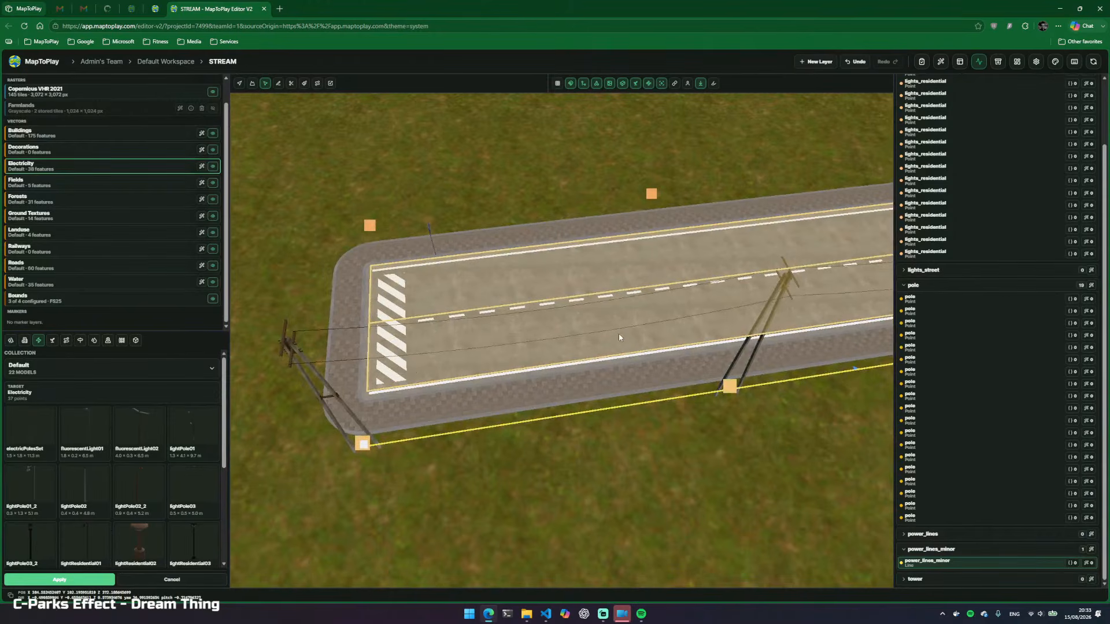
key(s)
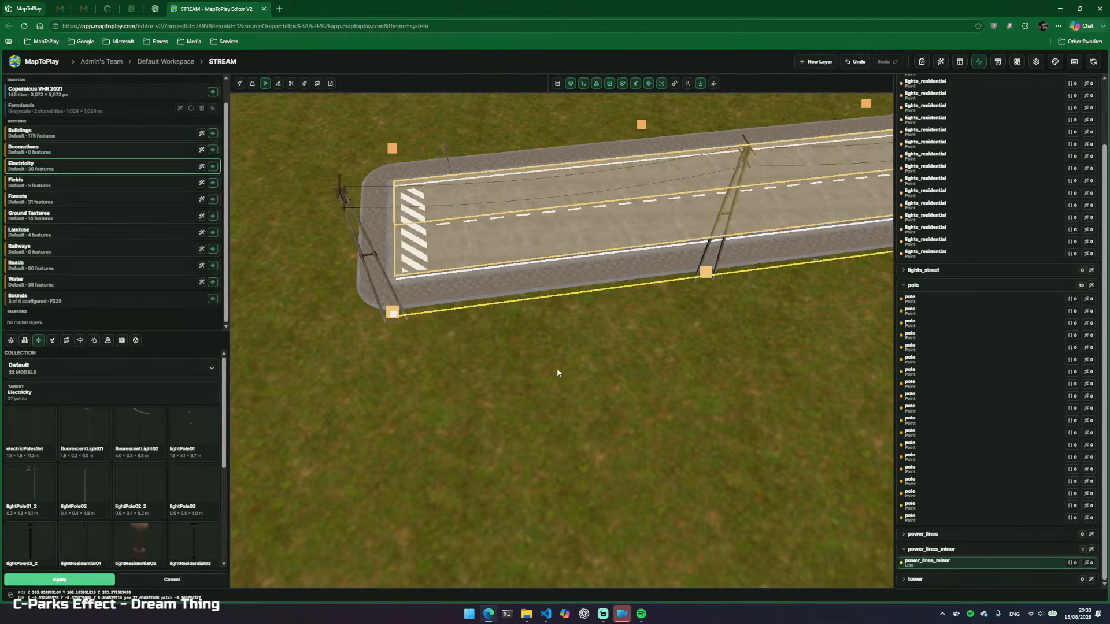
key(a)
drag(557, 370, 536, 405)
key(d)
key(w)
key(a)
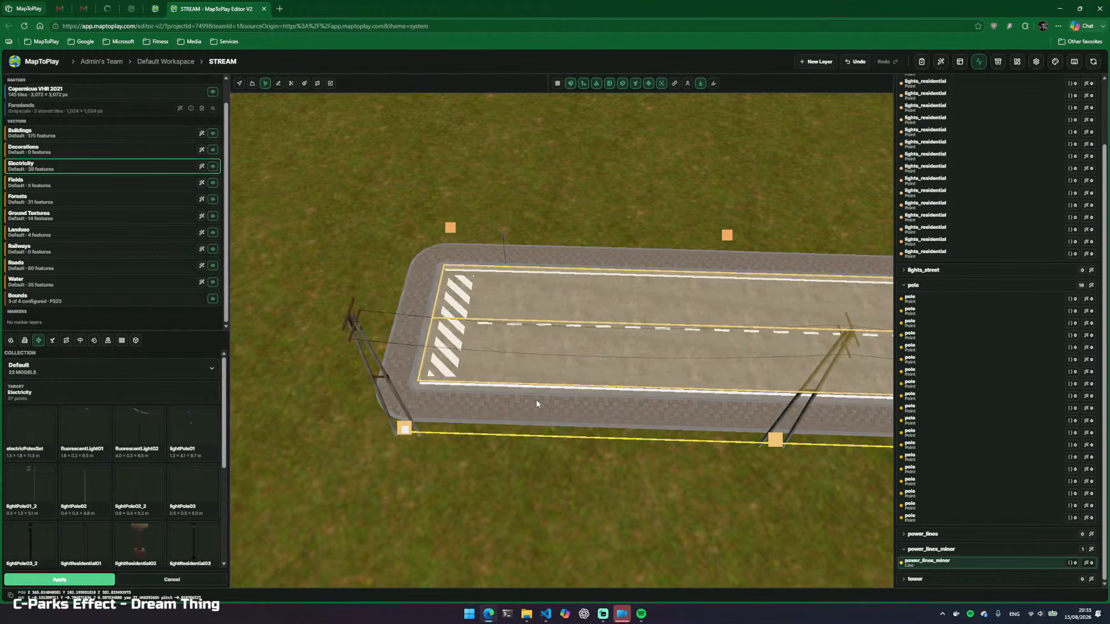
click(461, 178)
key(a)
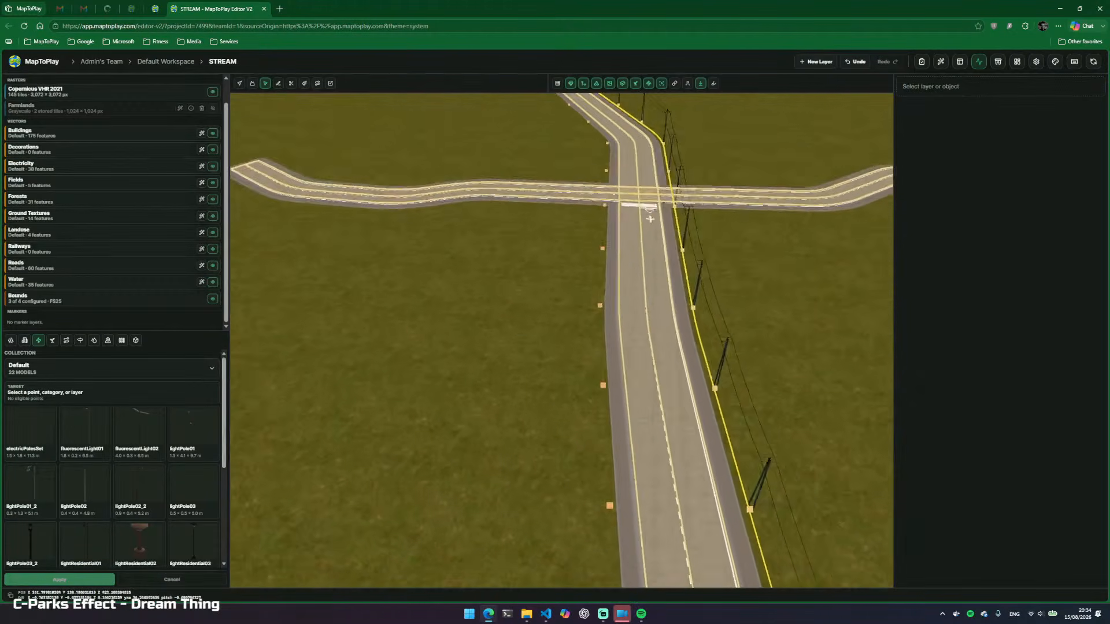
key(w)
key(a)
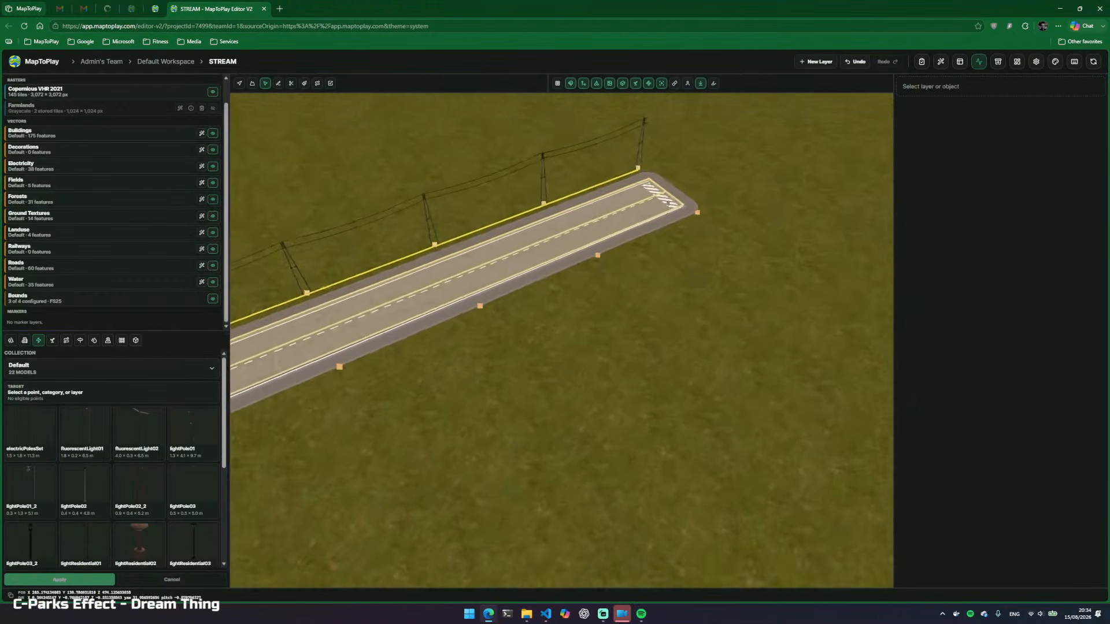
key(d)
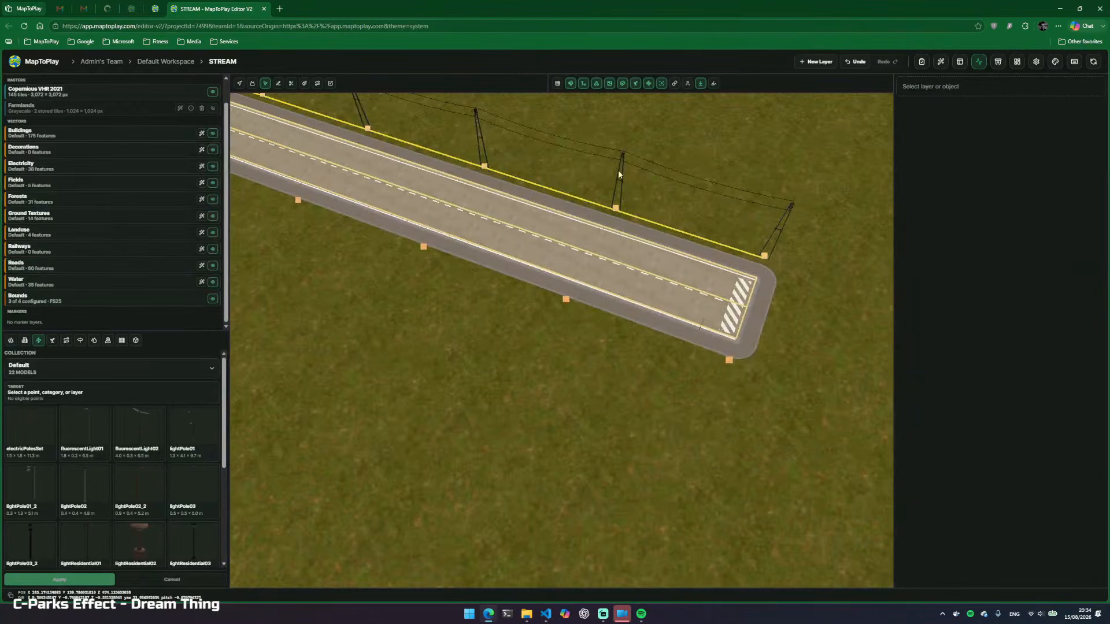
Apply the lightResidential03 model to all points of the Electricity layer's lights_residential category
click(50, 171)
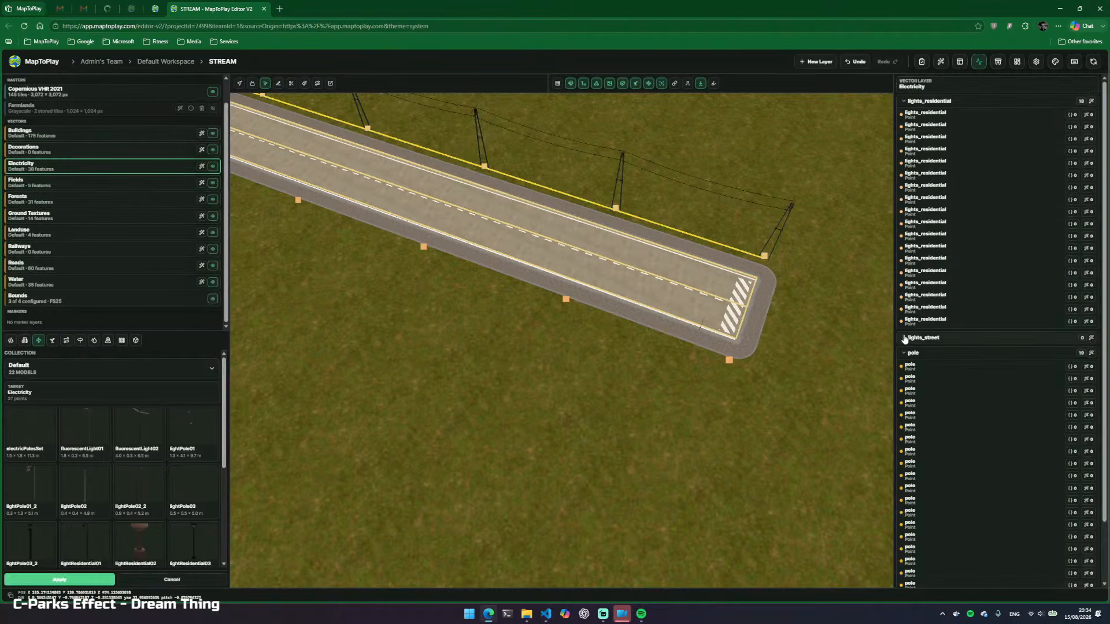
click(905, 355)
click(931, 101)
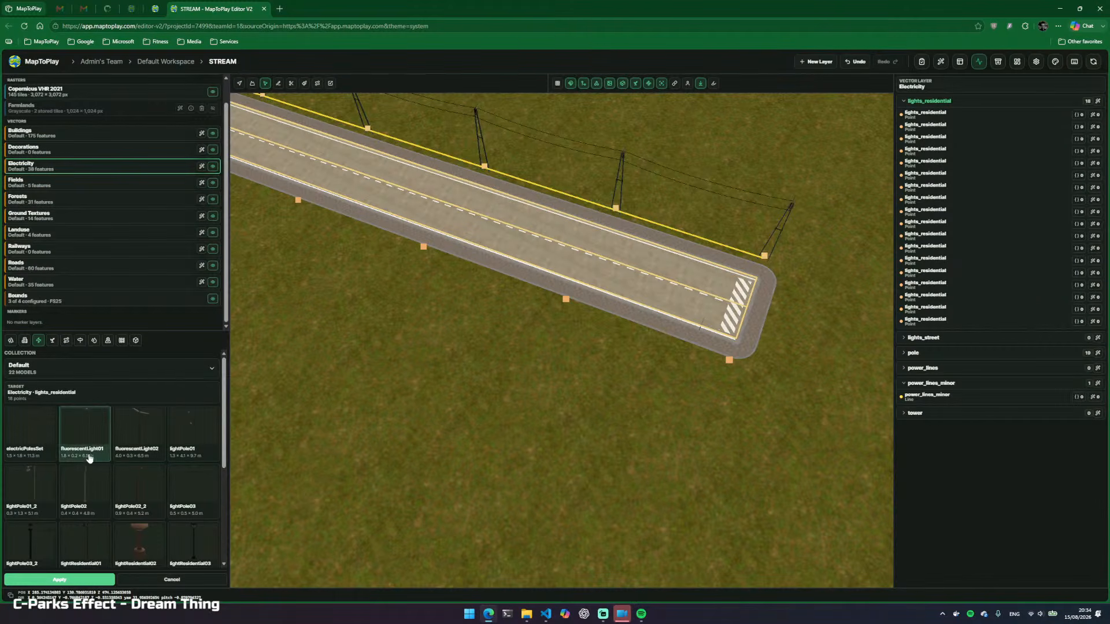
scroll(127, 496, down, 3)
click(191, 460)
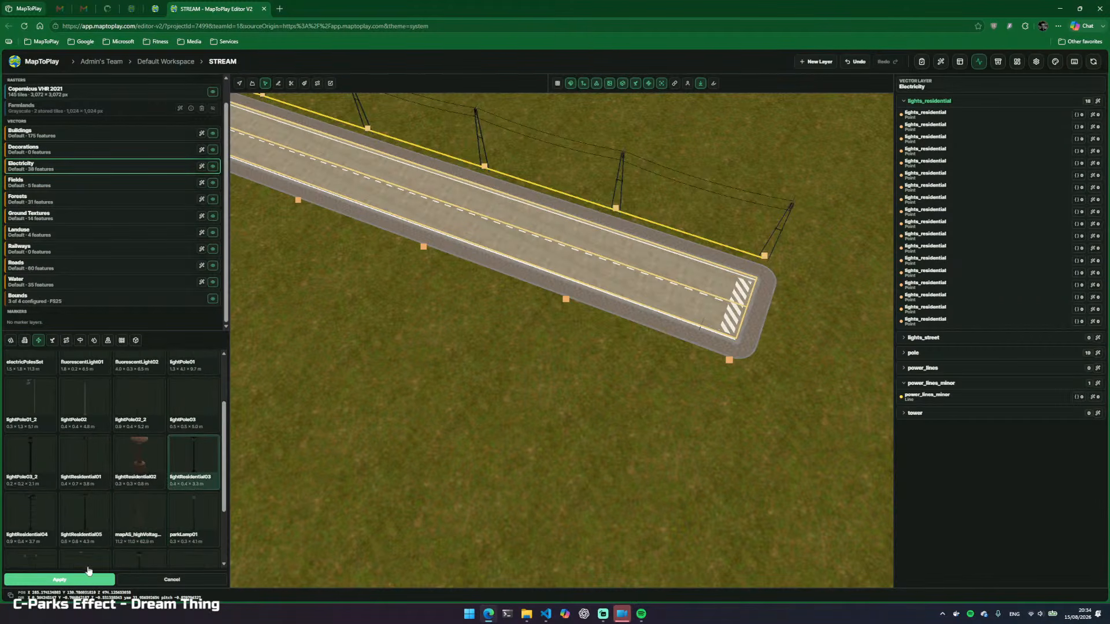
click(88, 579)
key(d)
click(604, 433)
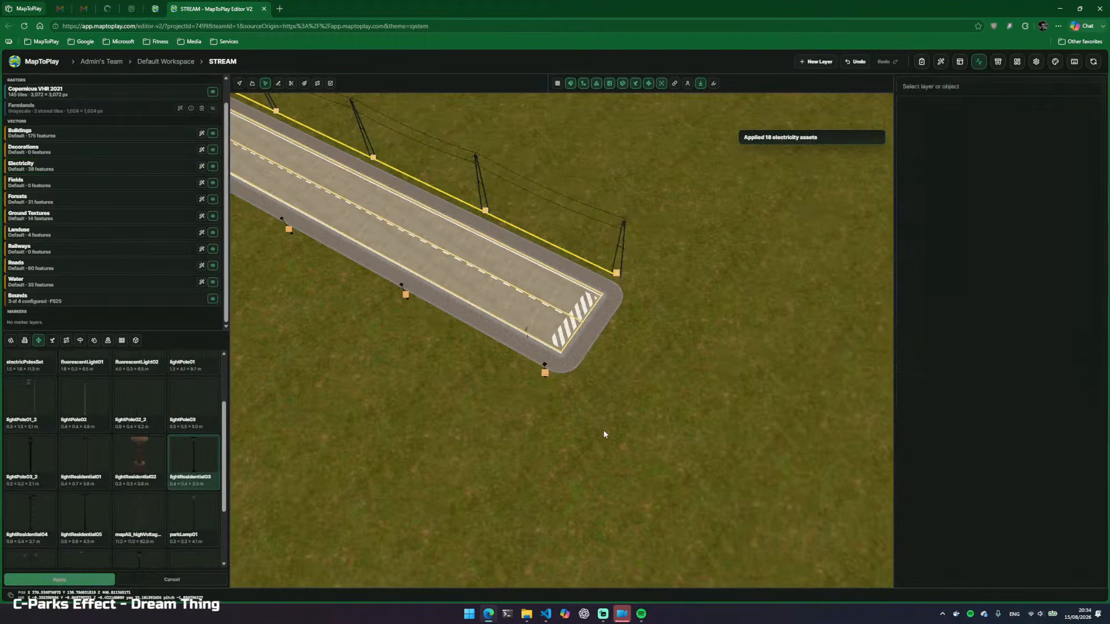
Select the residential light at the striped end of the road and nudge it slightly
key(w)
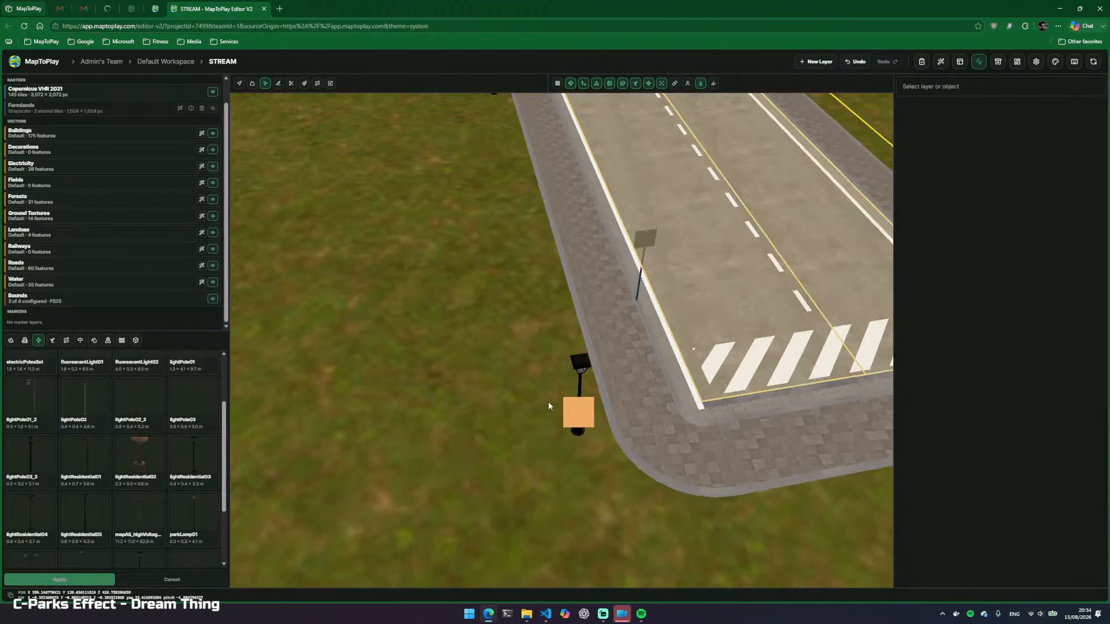
click(581, 382)
click(533, 389)
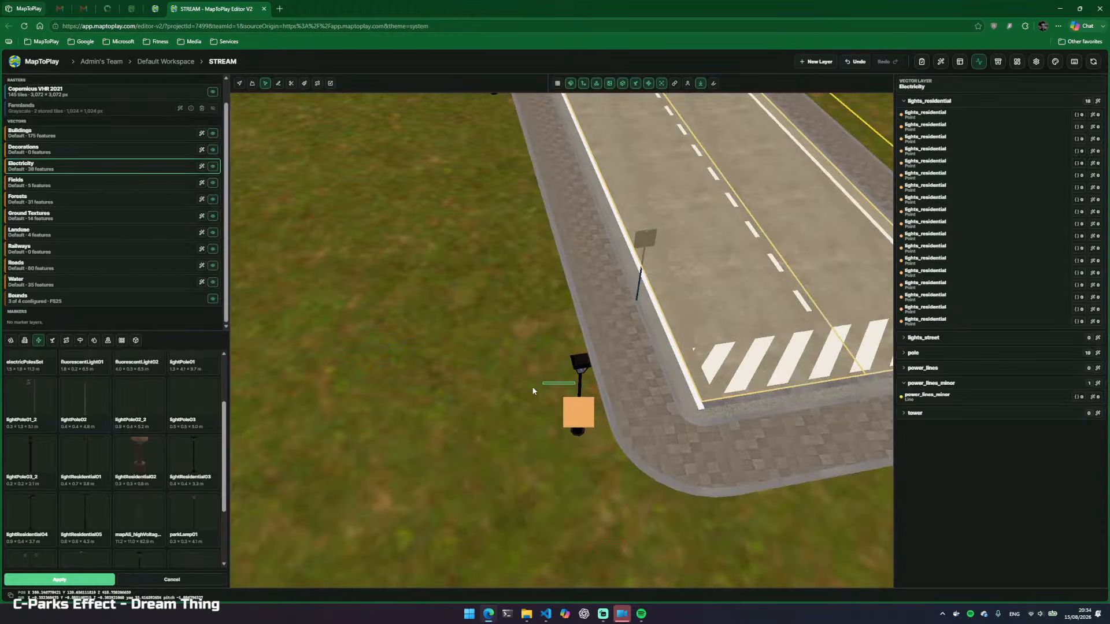
click(586, 367)
drag(586, 366, 587, 372)
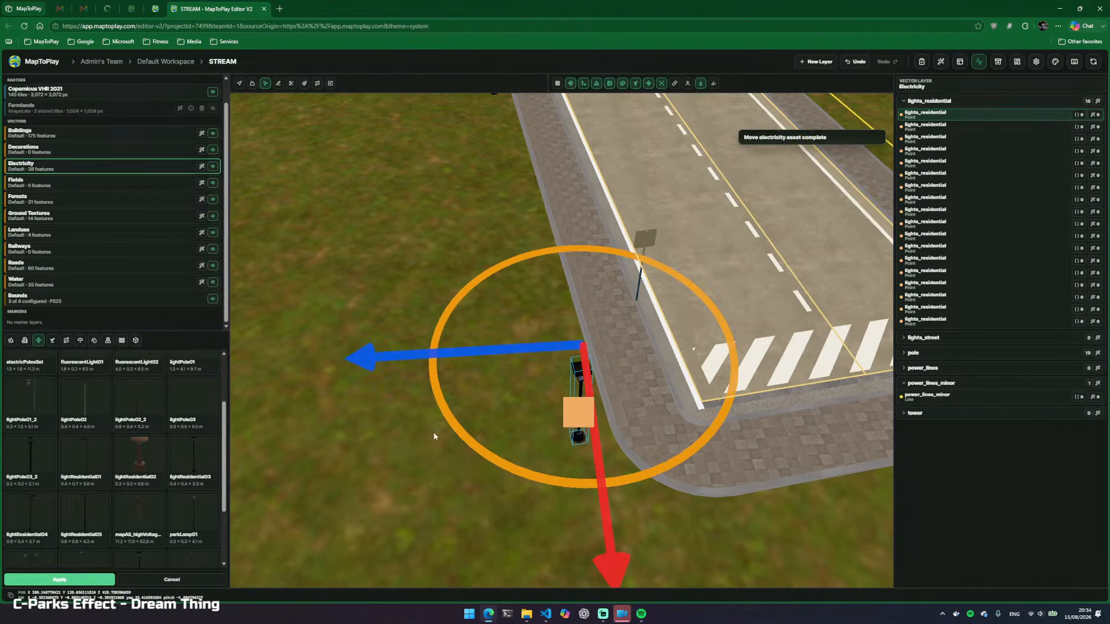
click(316, 450)
Examine the residential lights and the opposite electric poles along the whole primary road, from low and high viewpoints
key(s)
key(d)
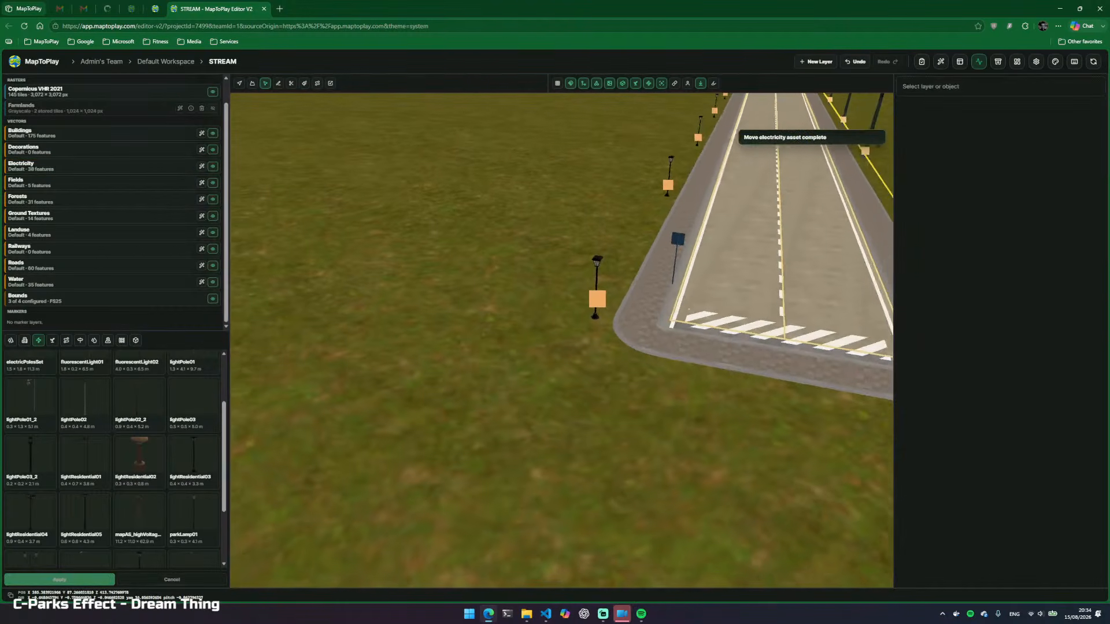
key(w)
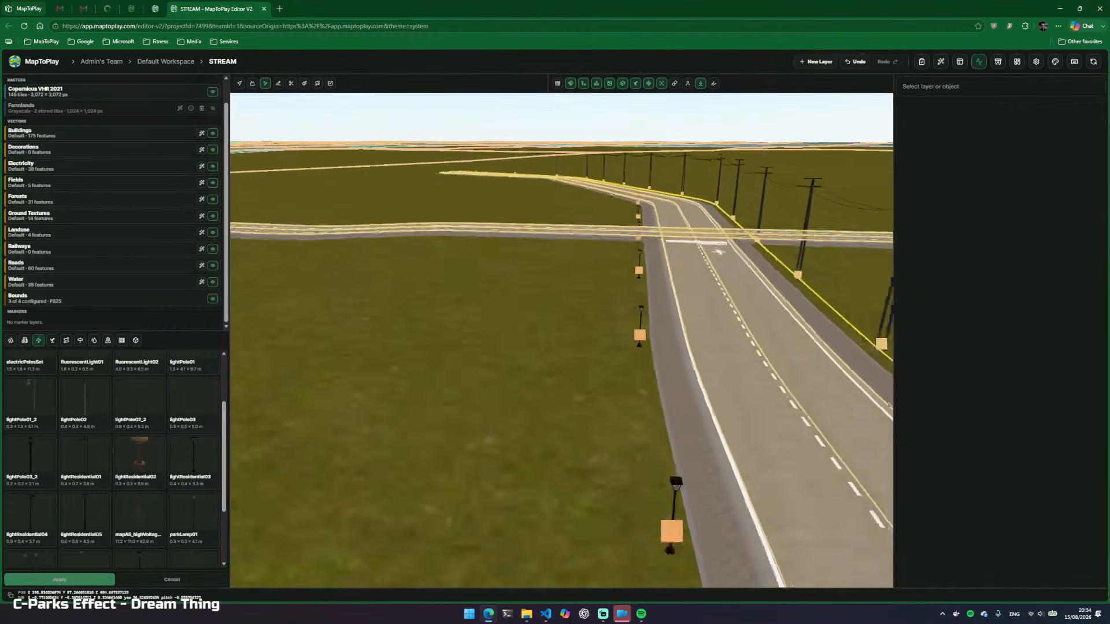
key(e)
key(w)
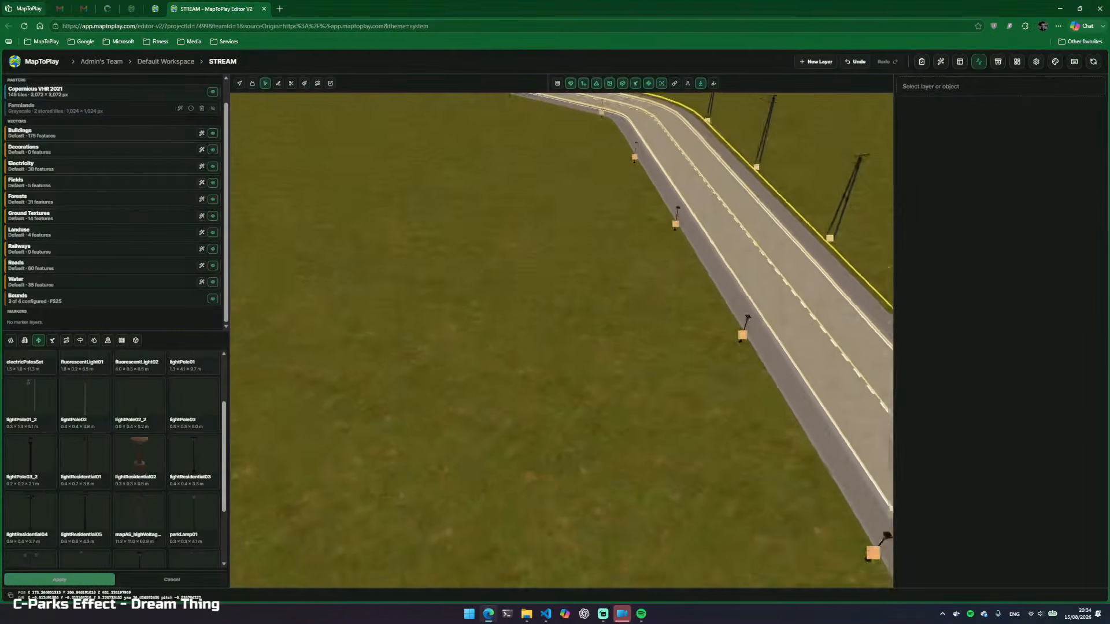
key(w)
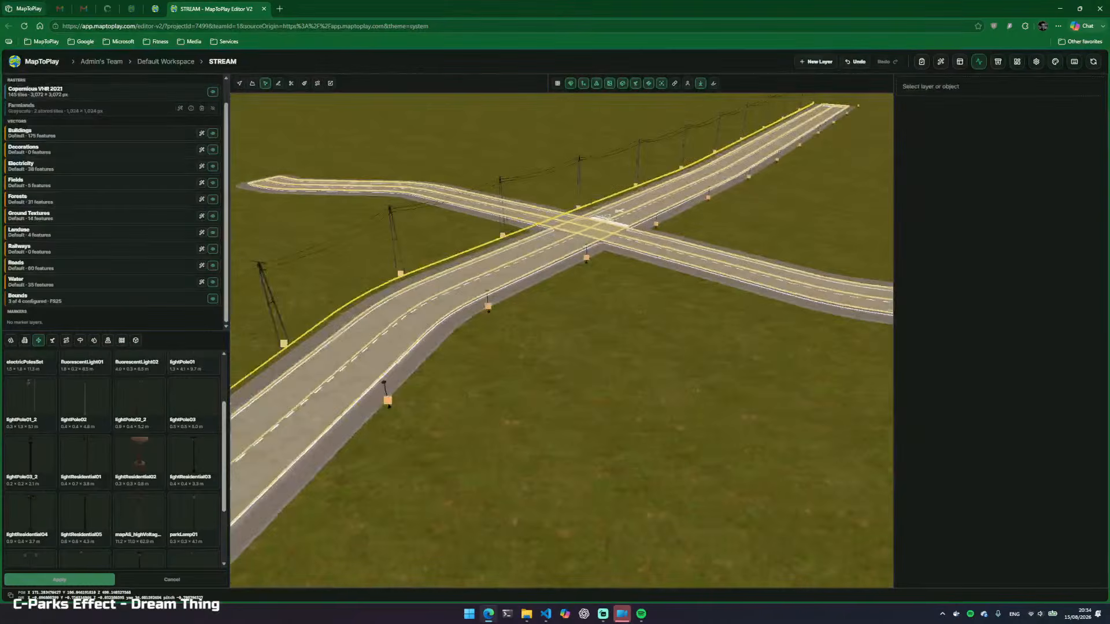
key(w)
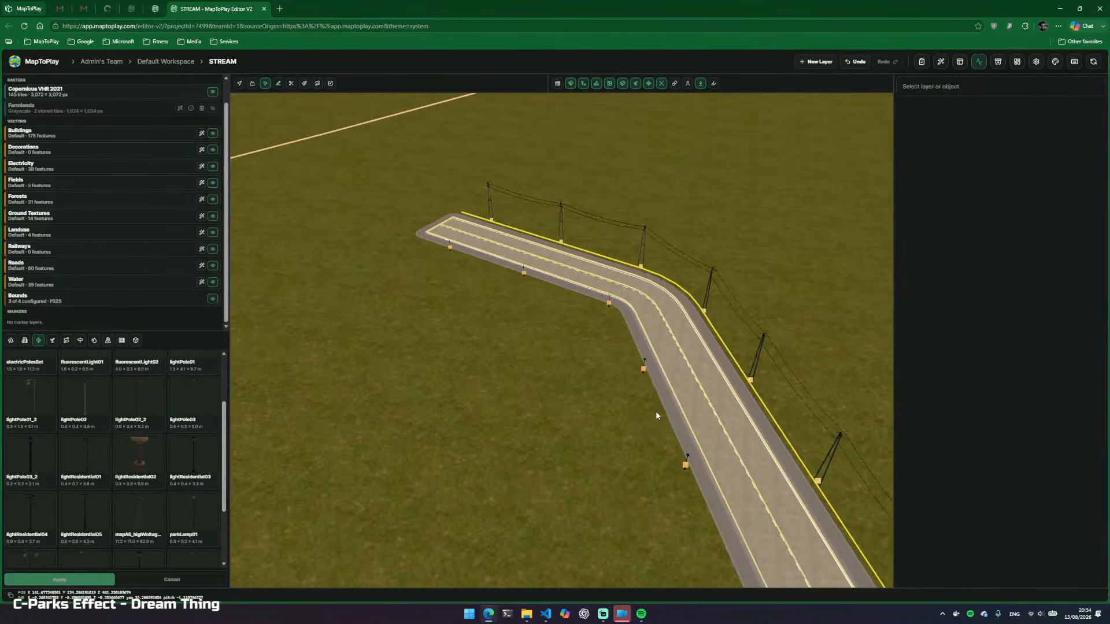
key(e)
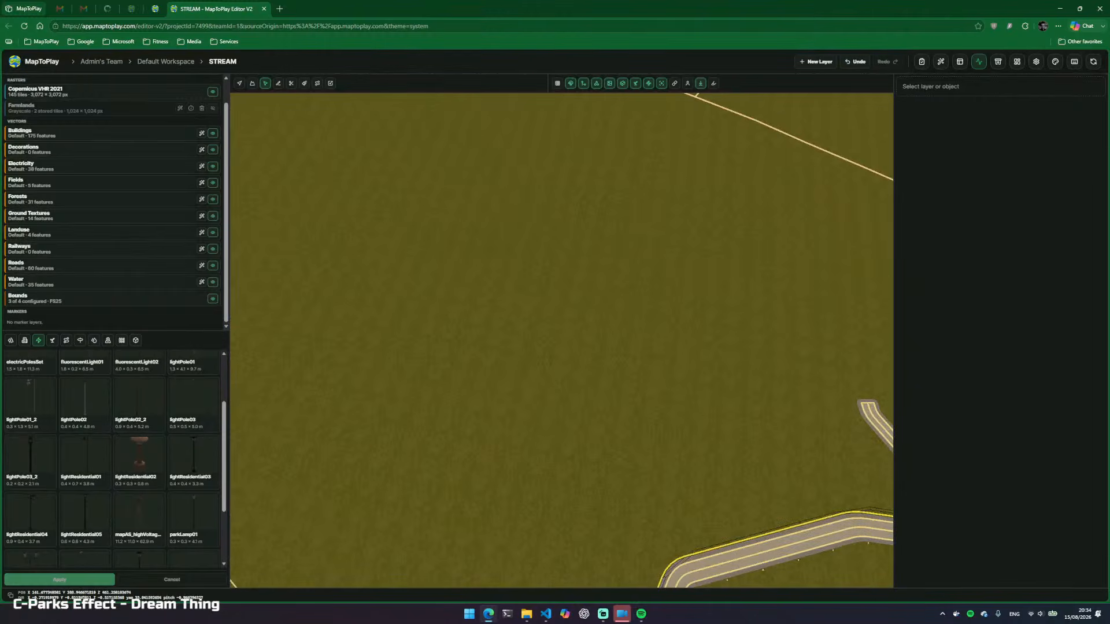
Draw a four-point line in the Electricity layer's power_lines category across the empty field beside the primary road
click(33, 170)
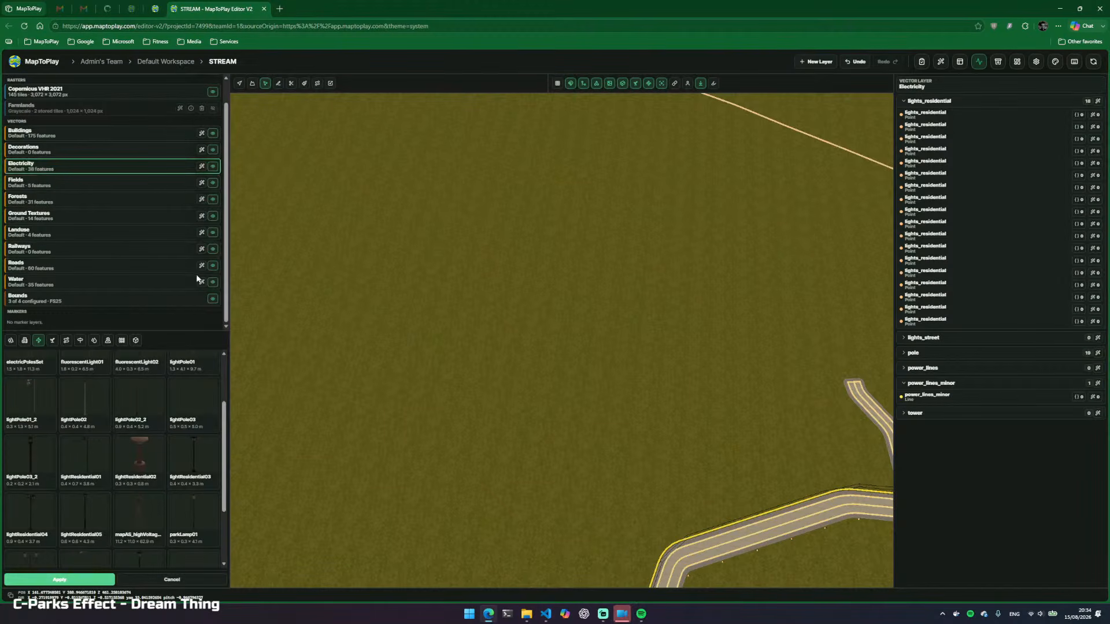
click(904, 101)
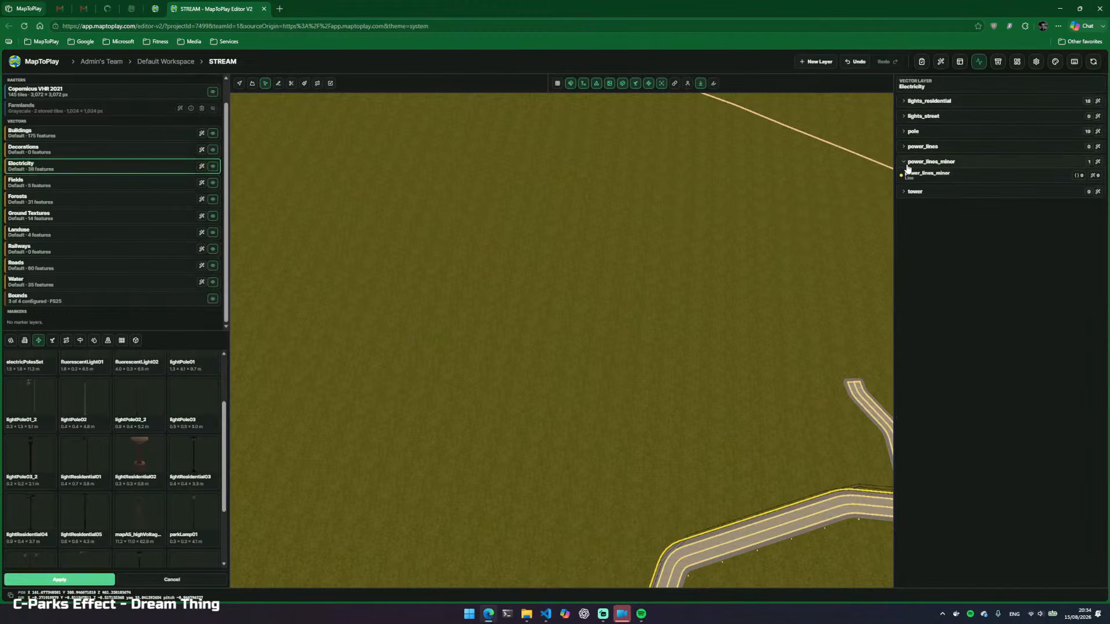
click(906, 163)
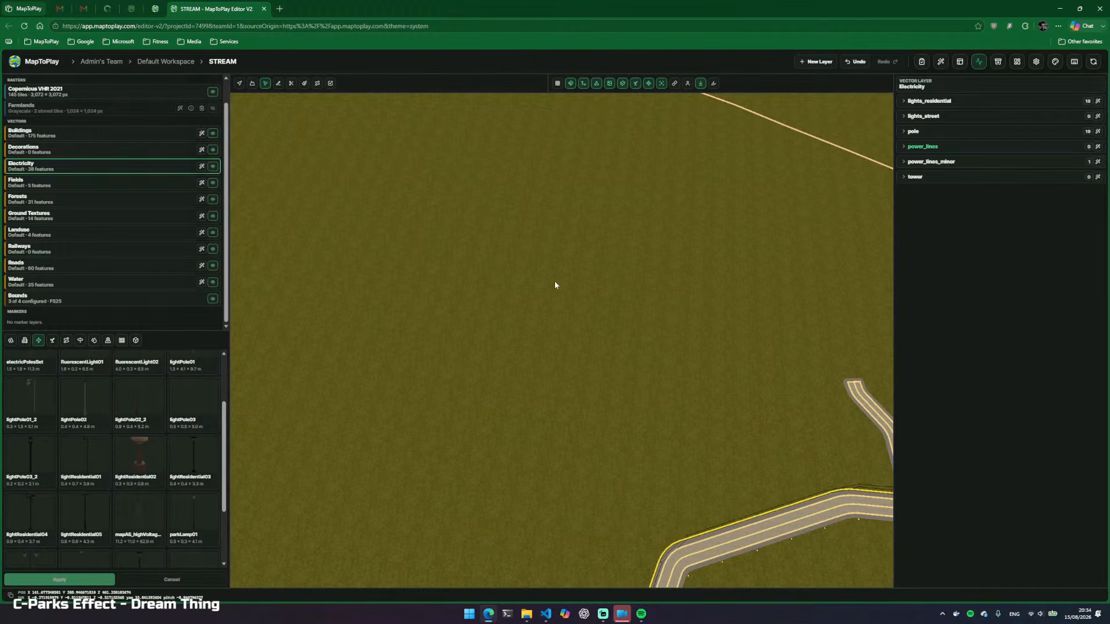
key(l)
click(300, 521)
click(459, 278)
click(604, 164)
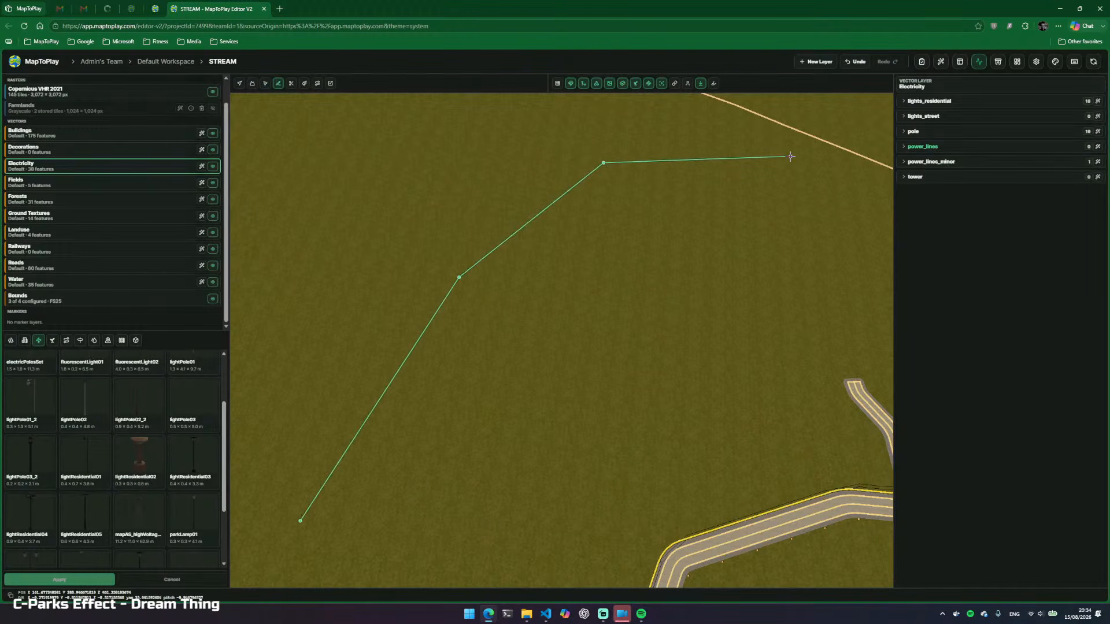
double_click(790, 157)
Add keypoints along the new power line every 68 m, placing them in the source layer's tower category
key(a)
key(w)
key(d)
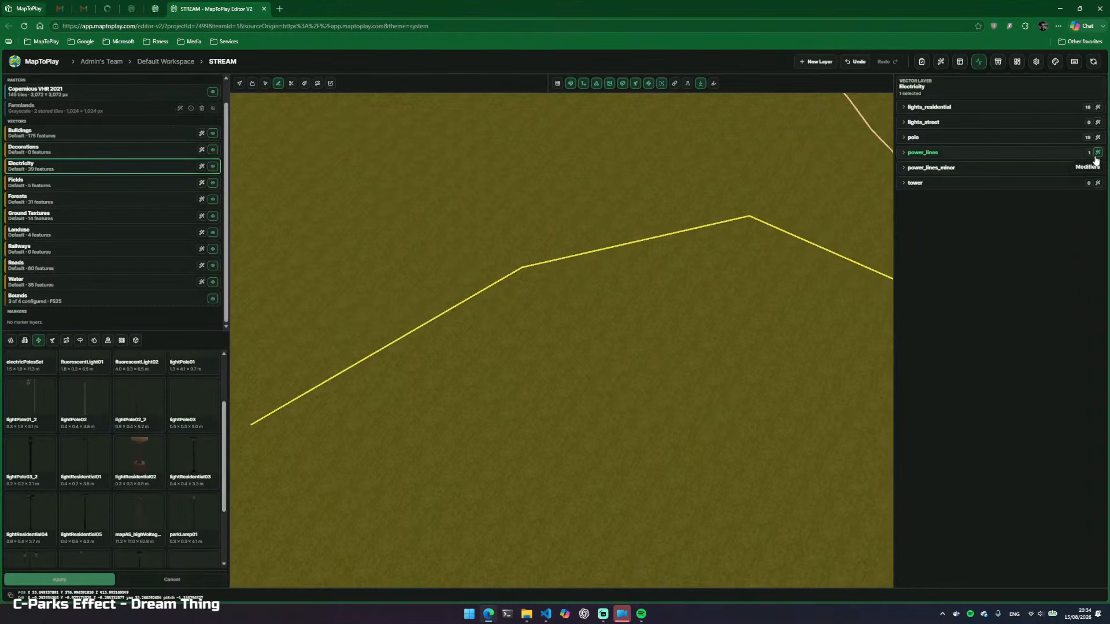
click(902, 153)
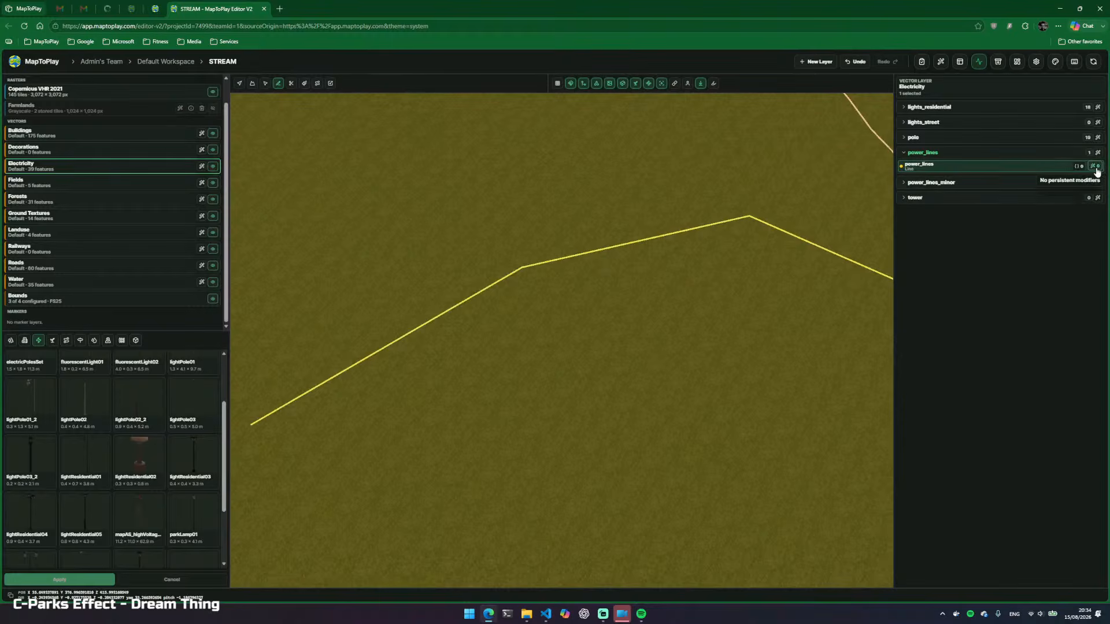
click(1094, 166)
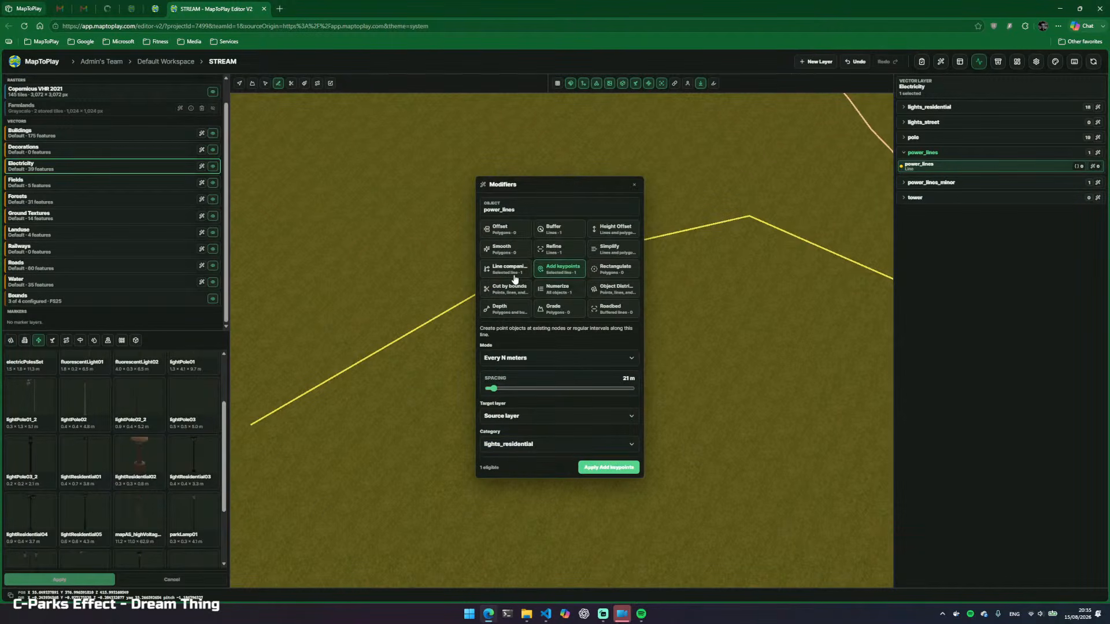
click(498, 389)
drag(506, 393, 516, 398)
click(520, 445)
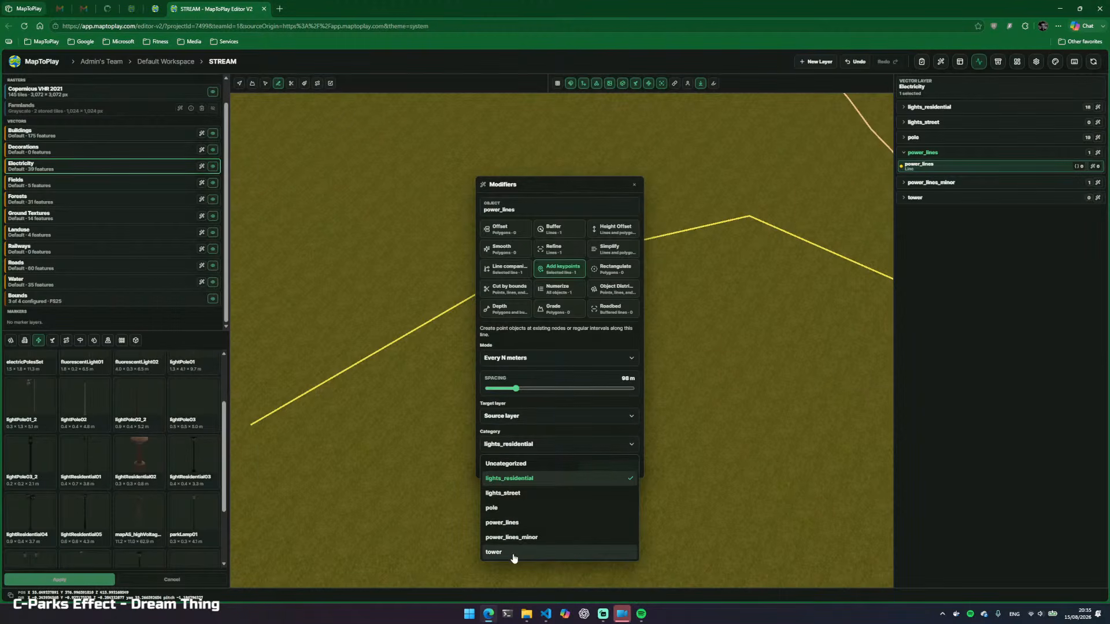
click(512, 553)
click(608, 471)
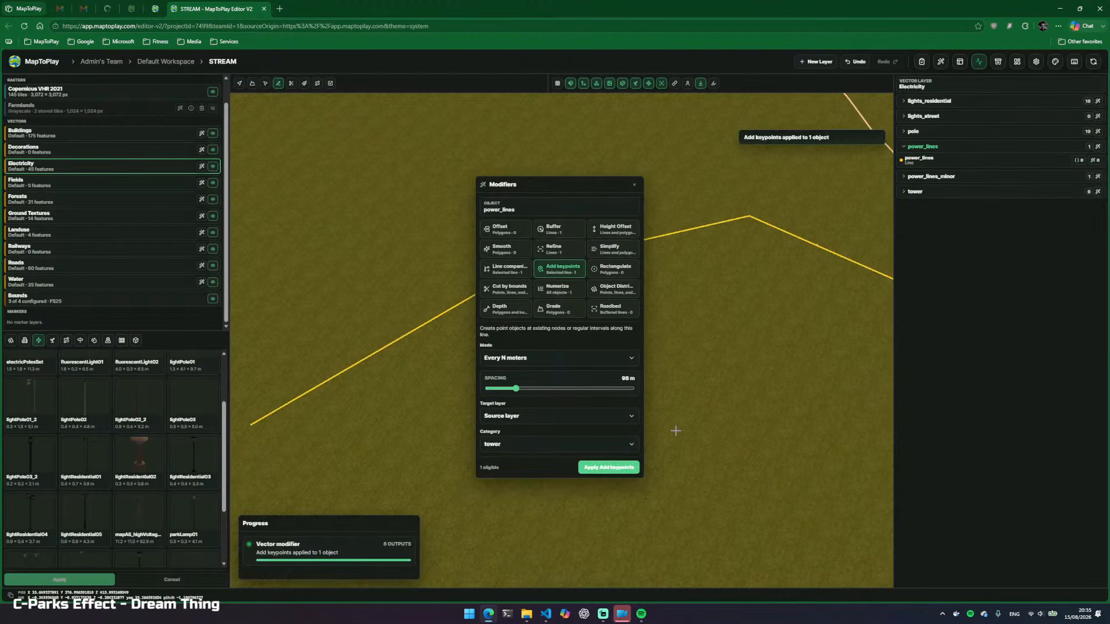
Close the modifiers, expand the tower category, and examine the generated tower points along the power line
key(d)
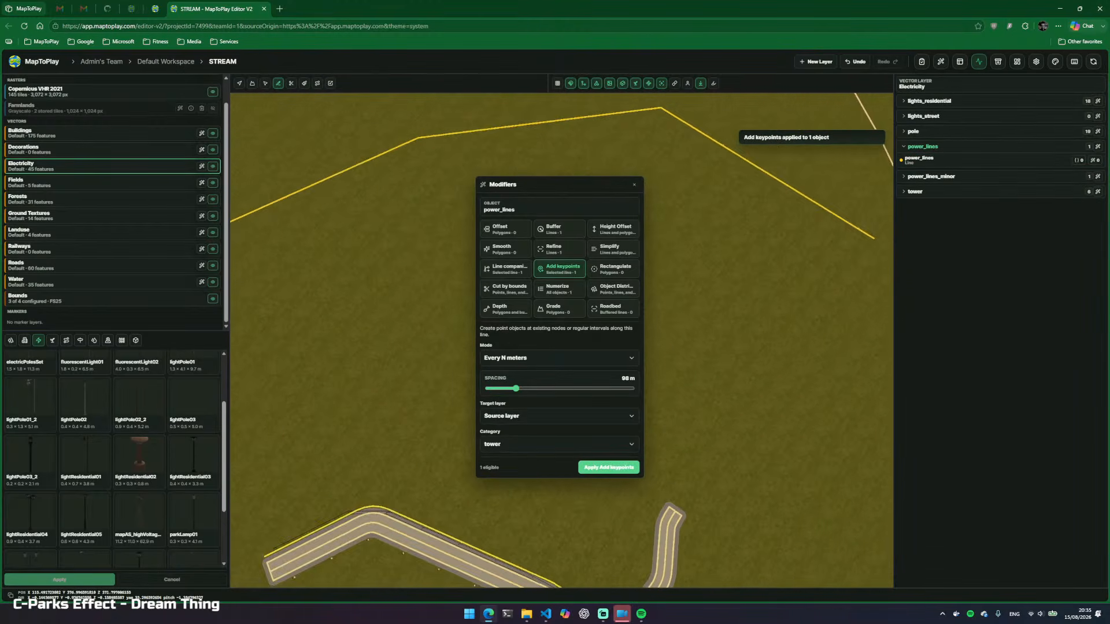
key(w)
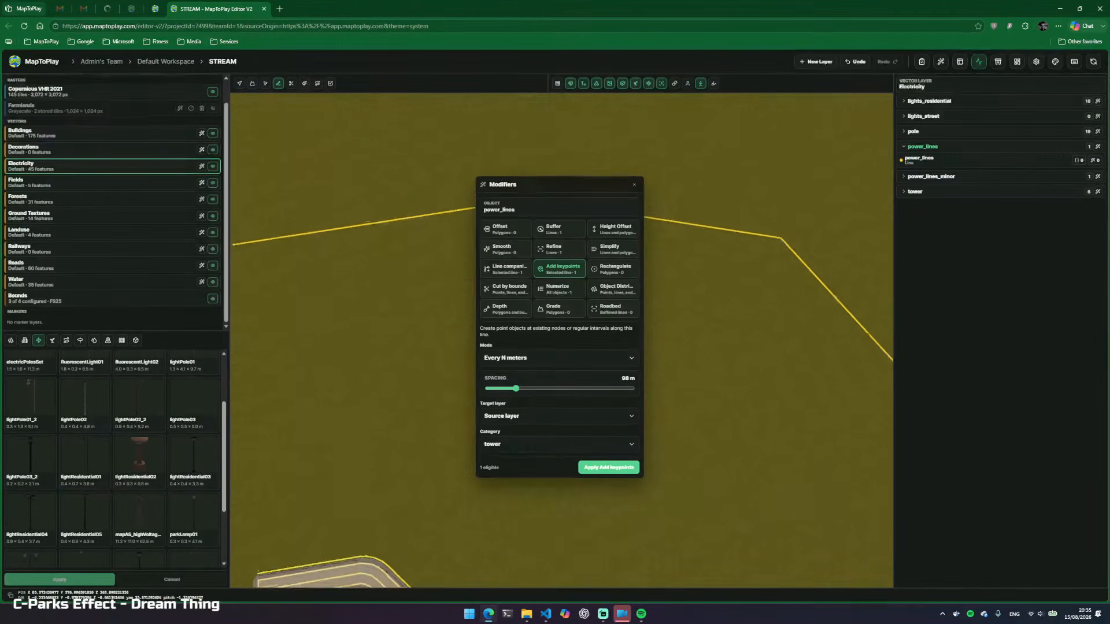
click(903, 192)
click(634, 184)
key(a)
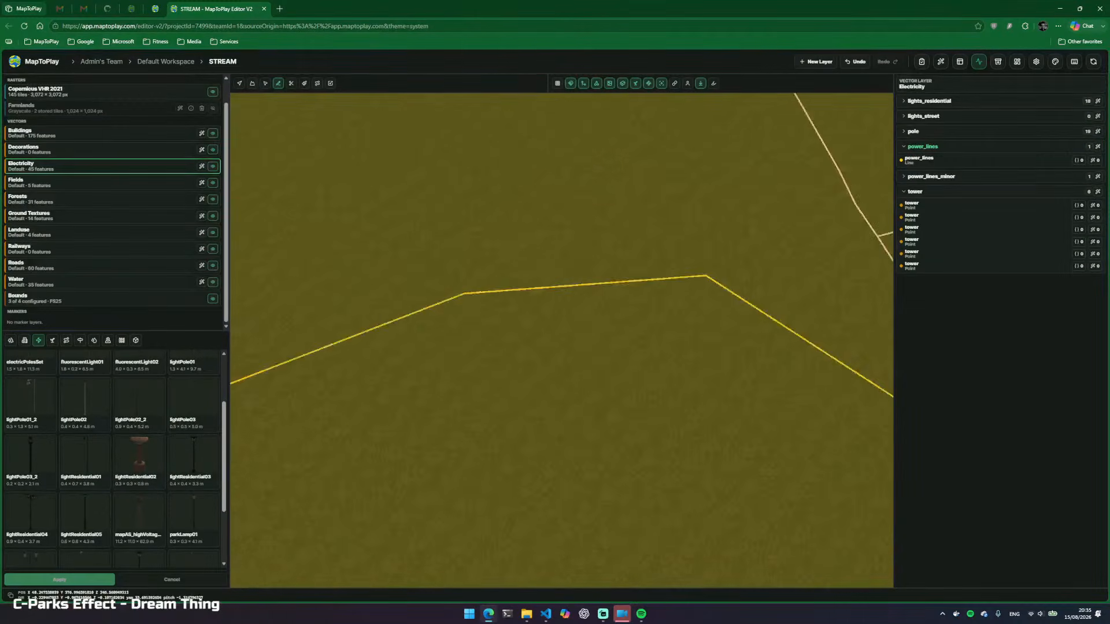
key(w)
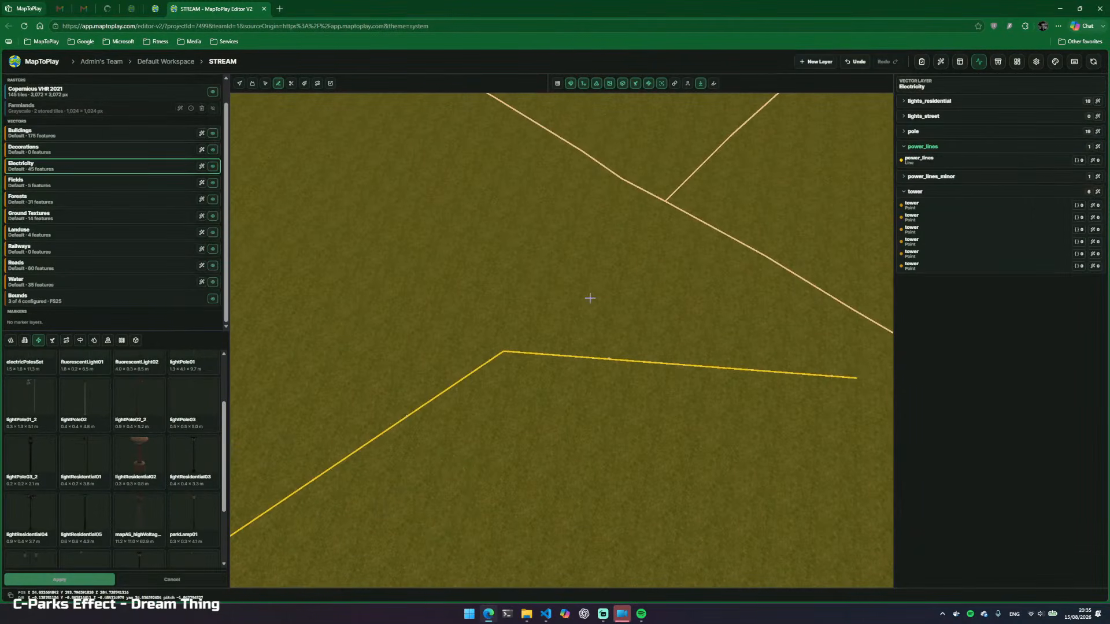
key(w)
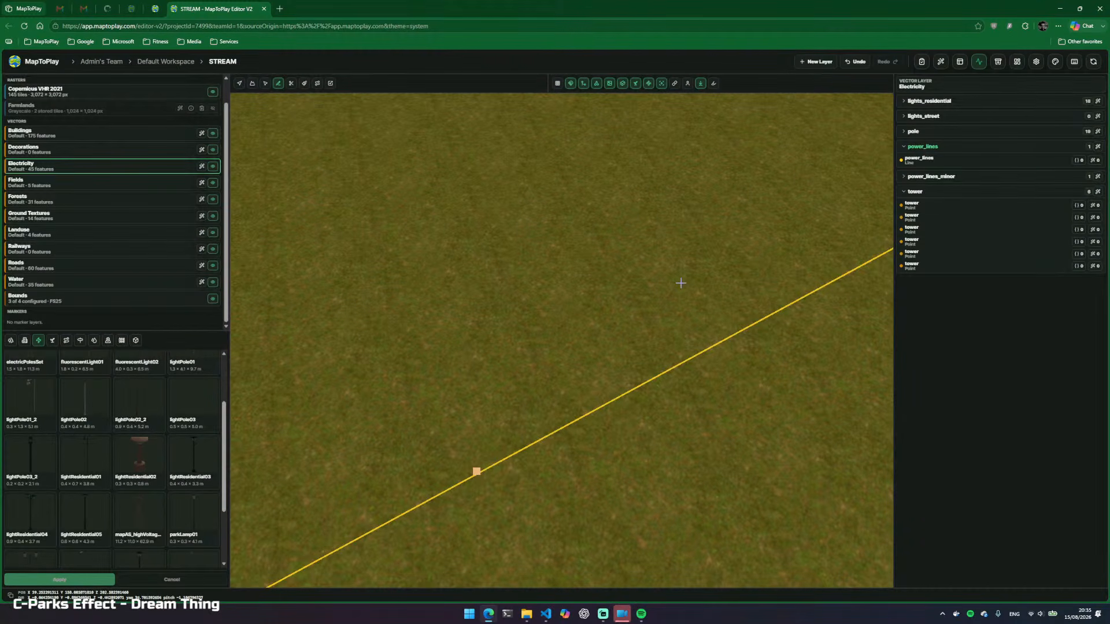
key(s)
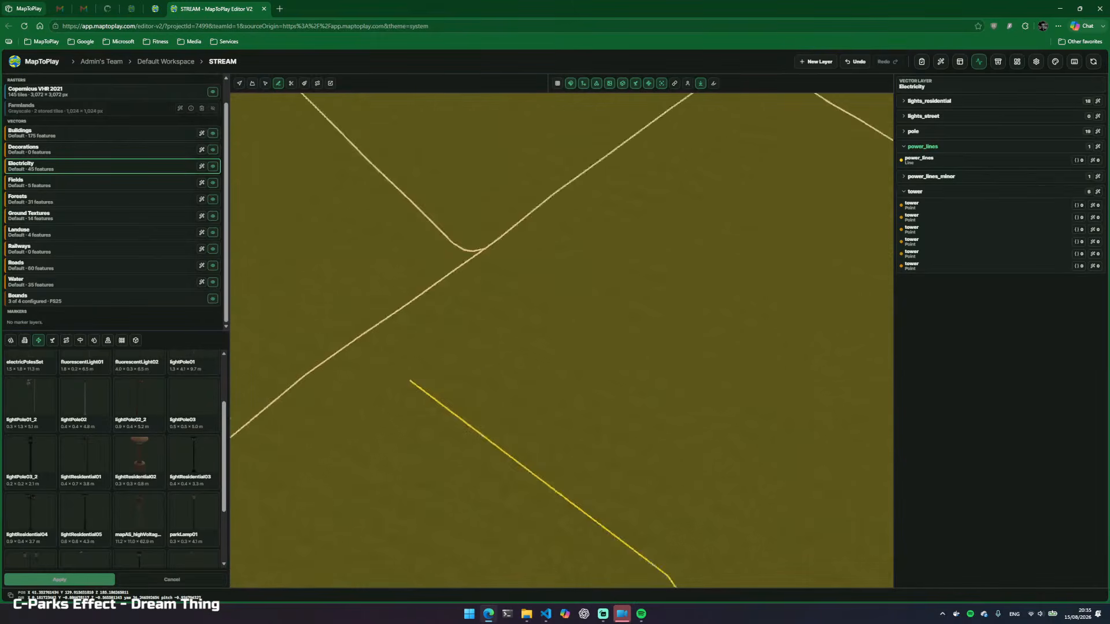
drag(0, 324, 0, 431)
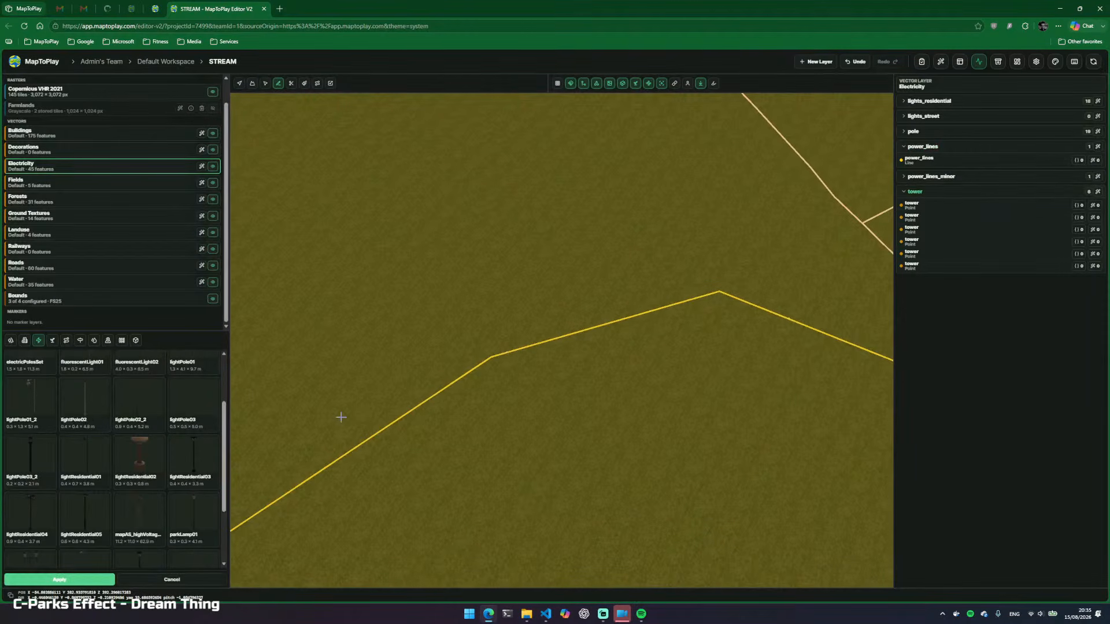
Apply the mapAS high-voltage tower model to all points of the Electricity layer's tower category
scroll(87, 462, down, 2)
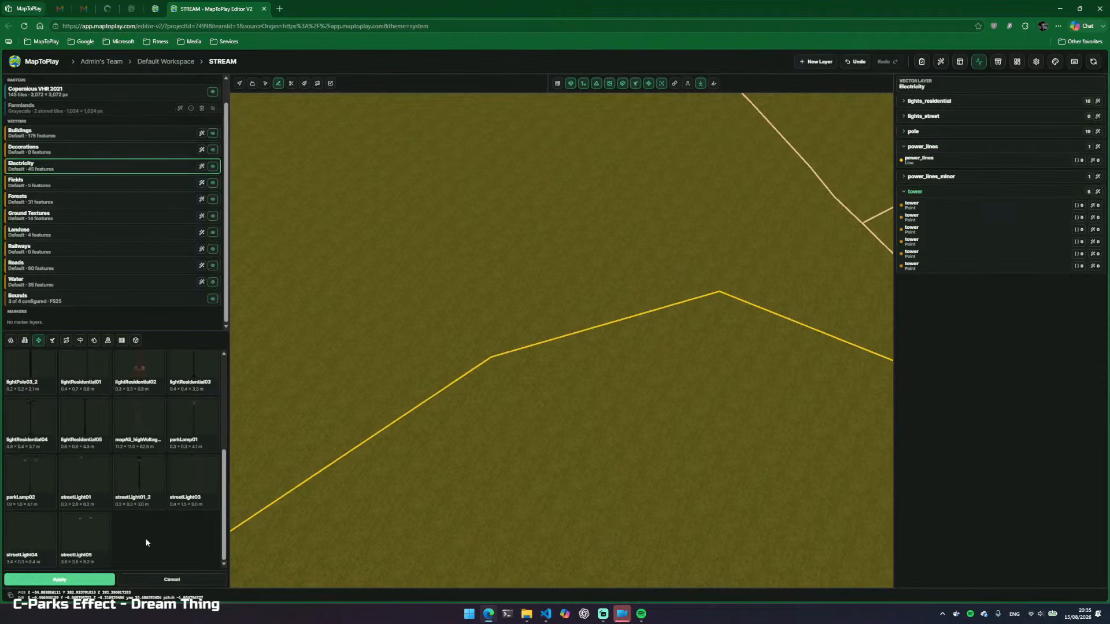
scroll(139, 532, up, 5)
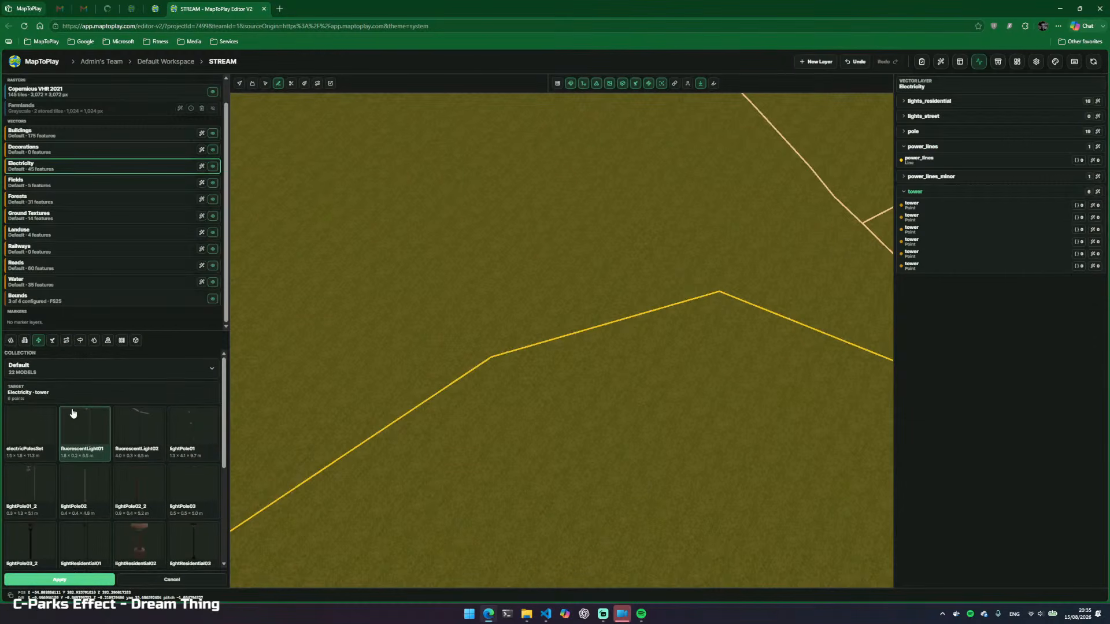
scroll(228, 450, down, 2)
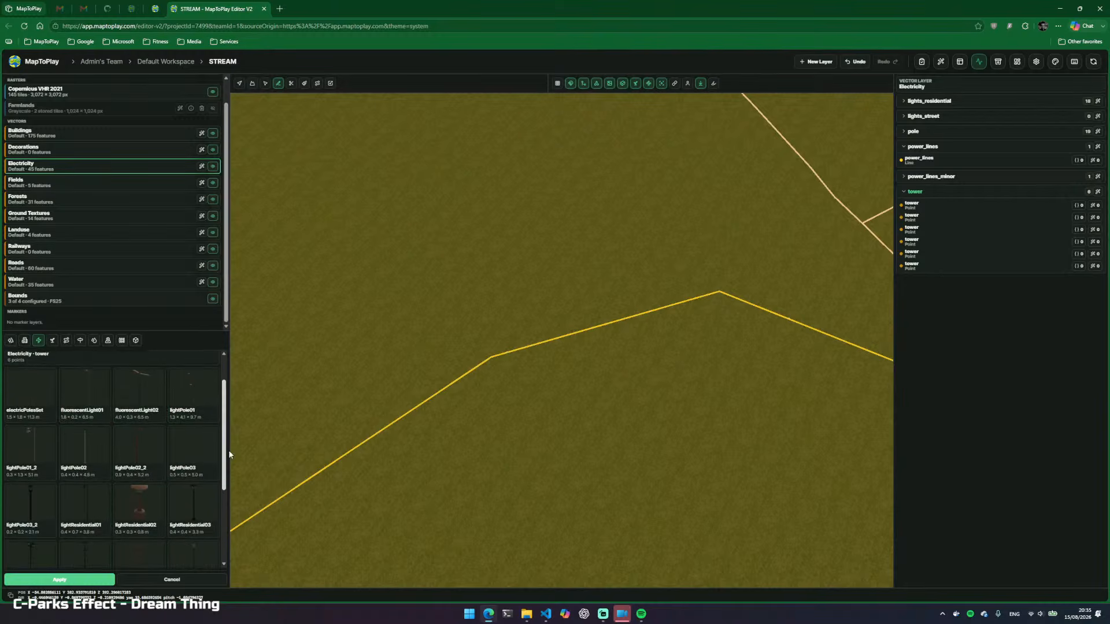
scroll(228, 456, down, 2)
click(115, 582)
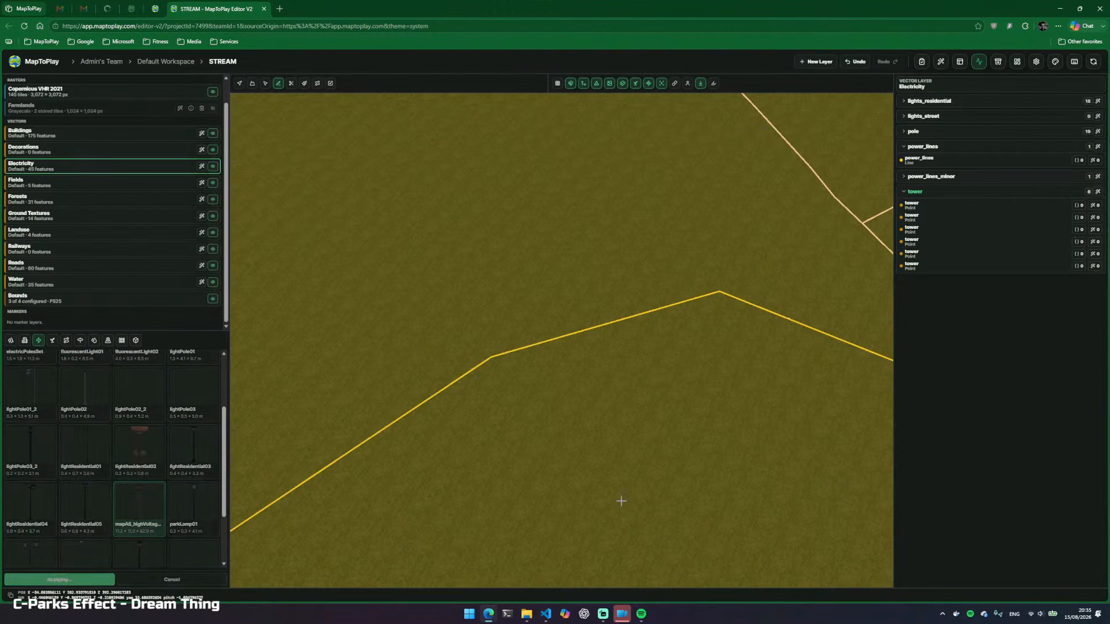
key(Escape)
Examine the high-voltage towers and their cables from the air and in first person with the vectors hidden
key(d)
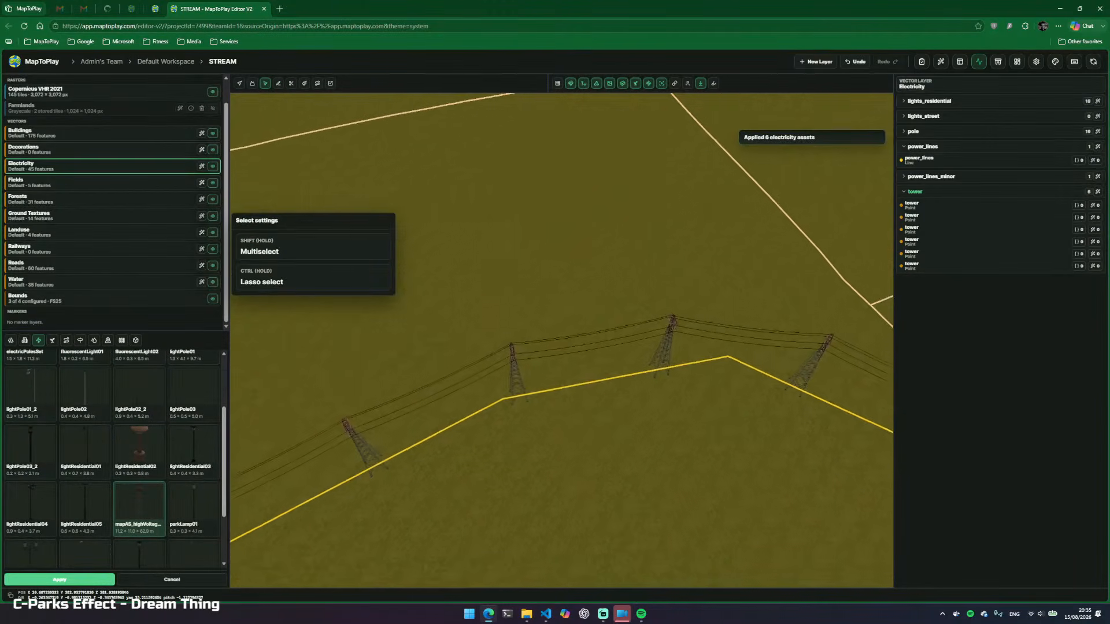
key(d)
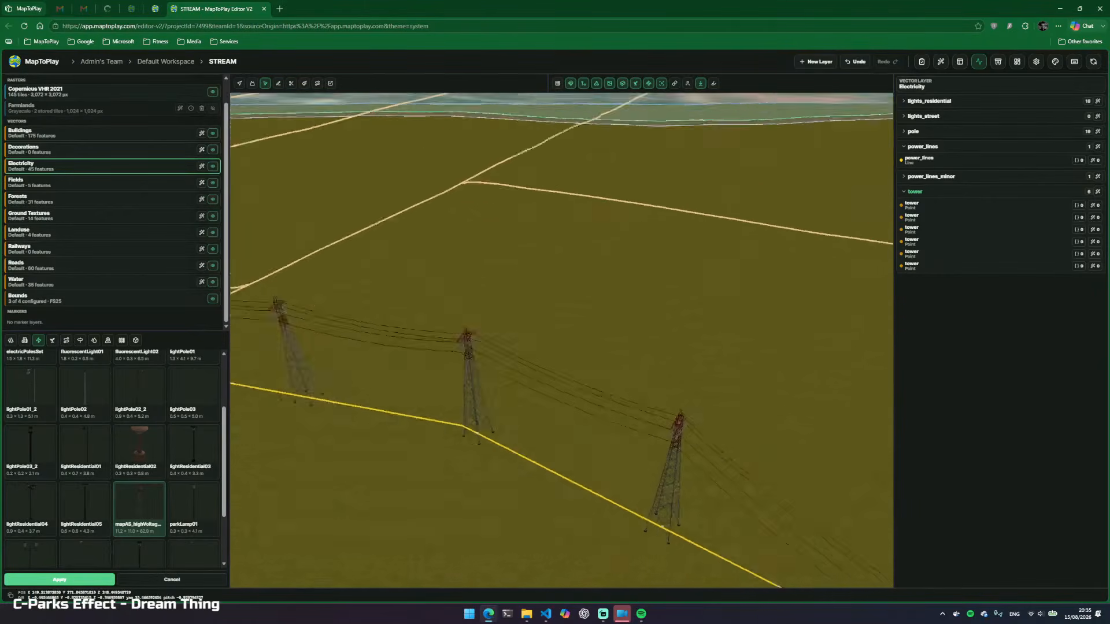
key(q)
key(a)
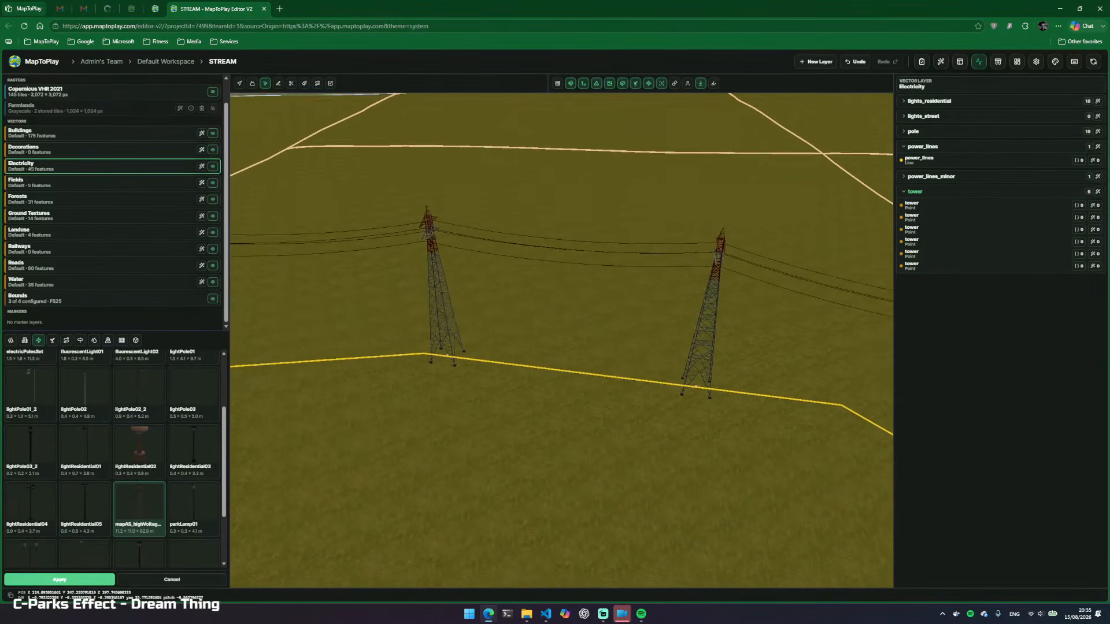
key(w)
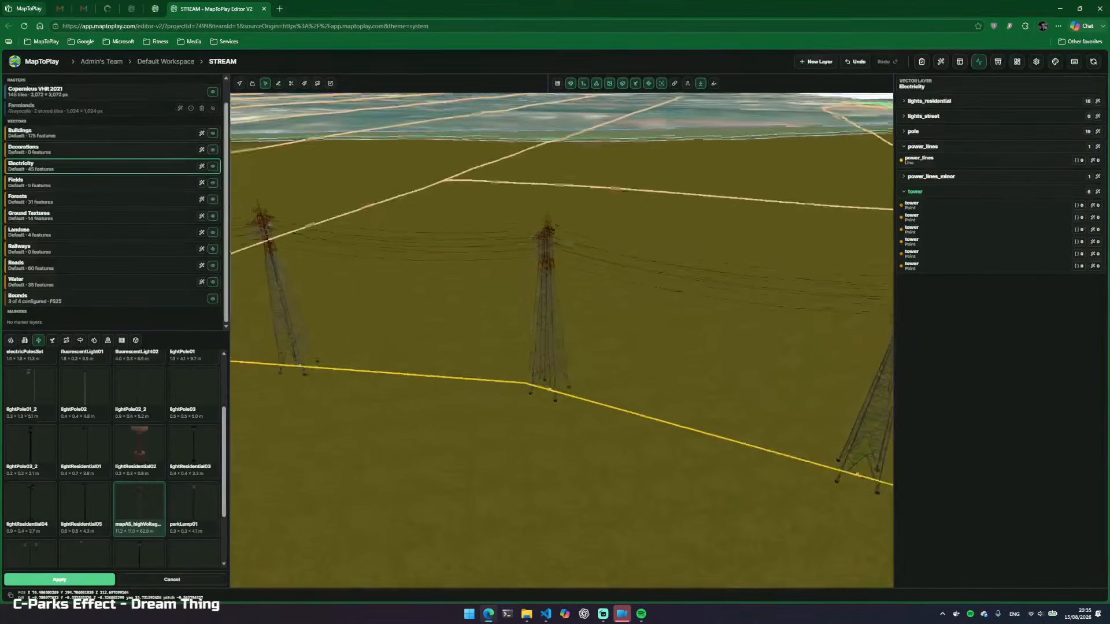
key(q)
key(f)
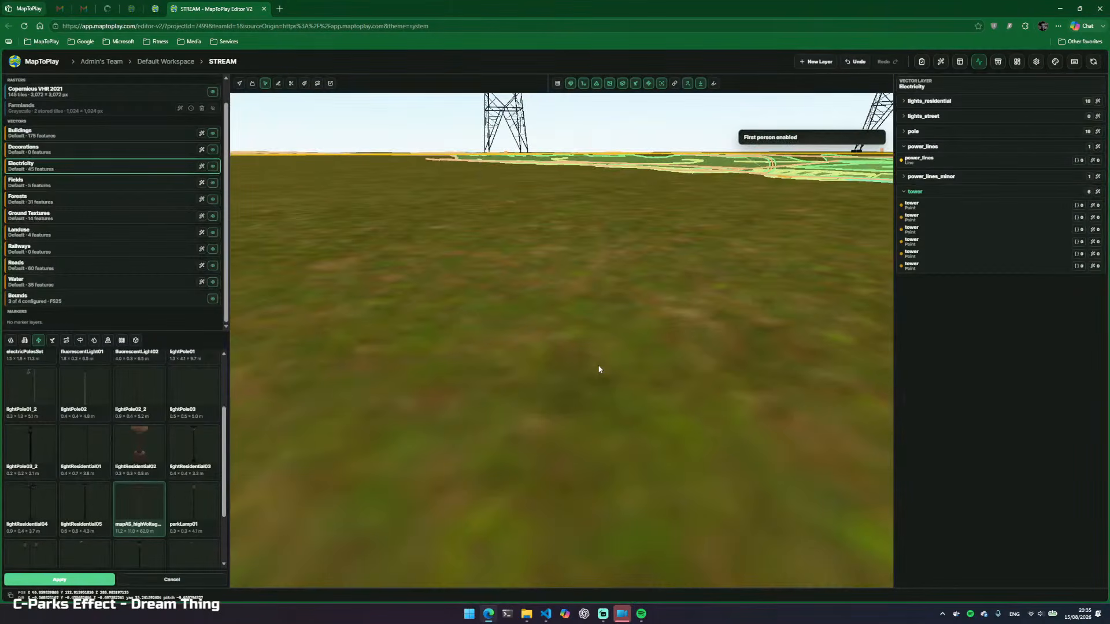
key(v)
key(w)
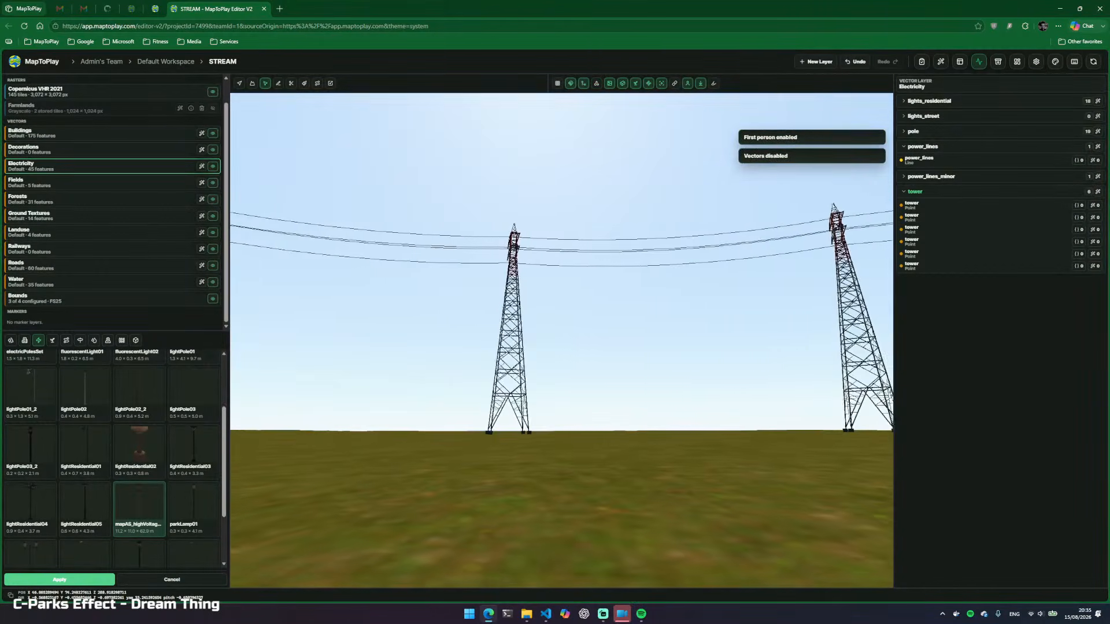
key(w)
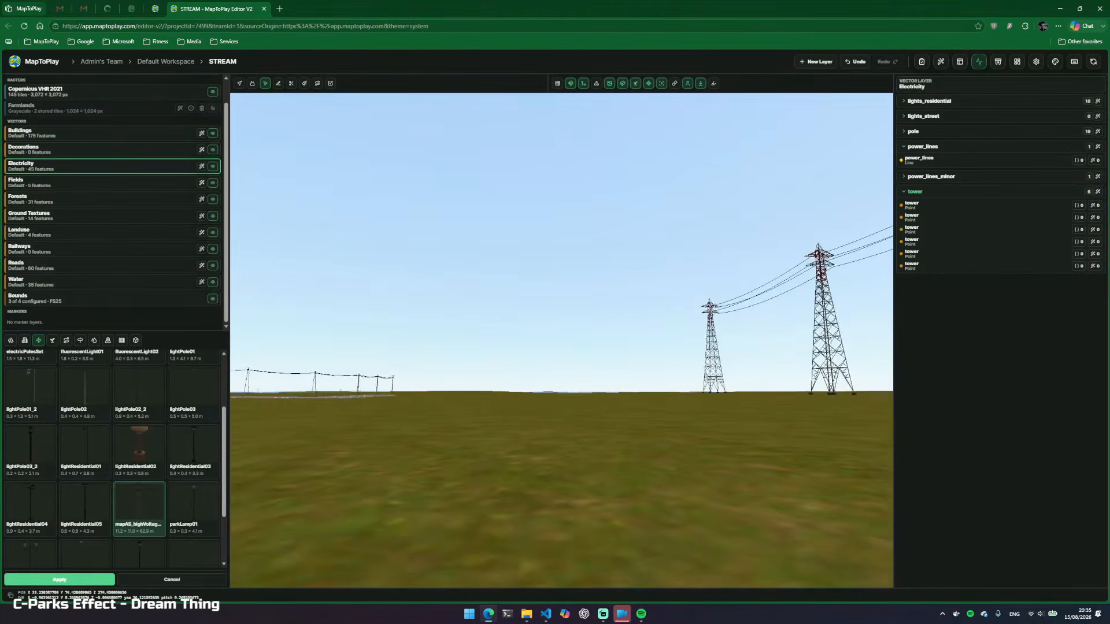
Fly past the primary road to the tree-filled roundabout and examine its road surface and trees in first person
key(f)
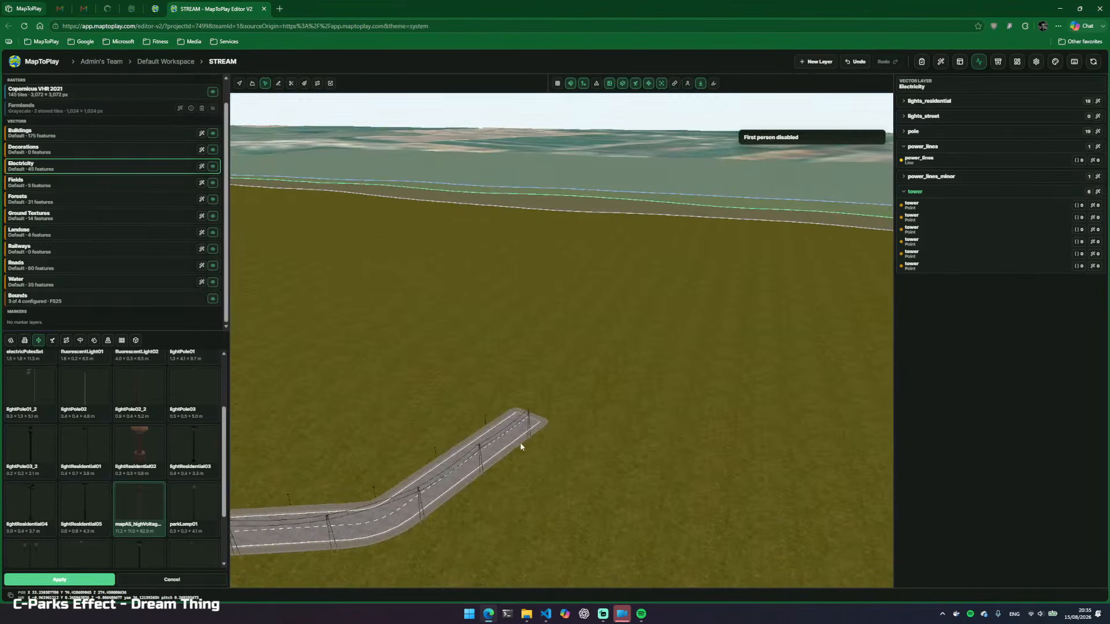
key(w)
drag(520, 444, 604, 289)
key(f)
key(w)
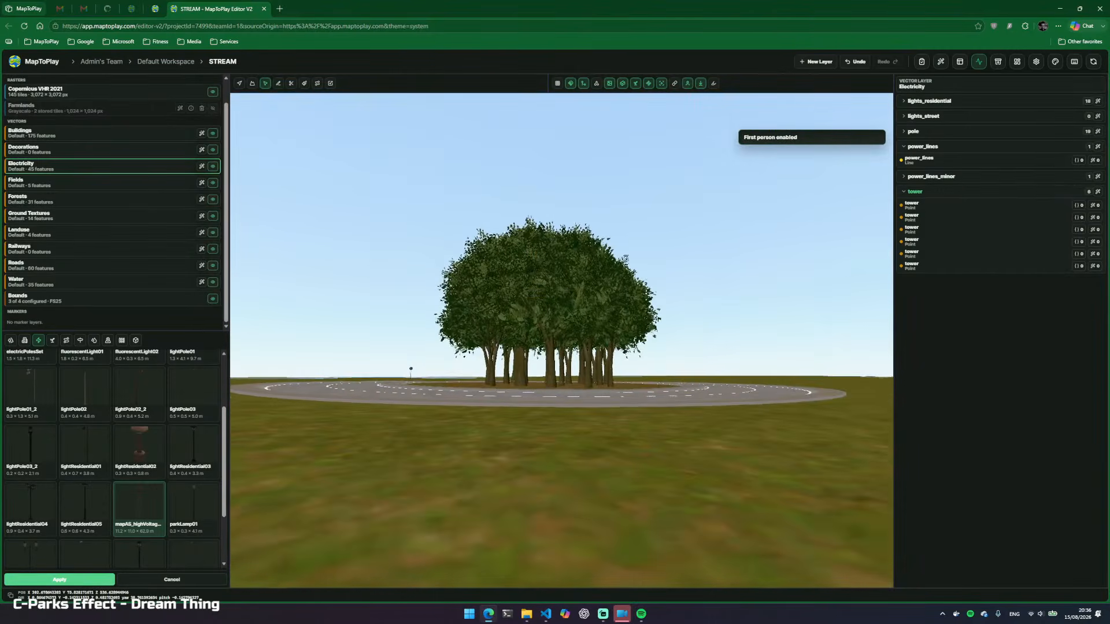
key(w)
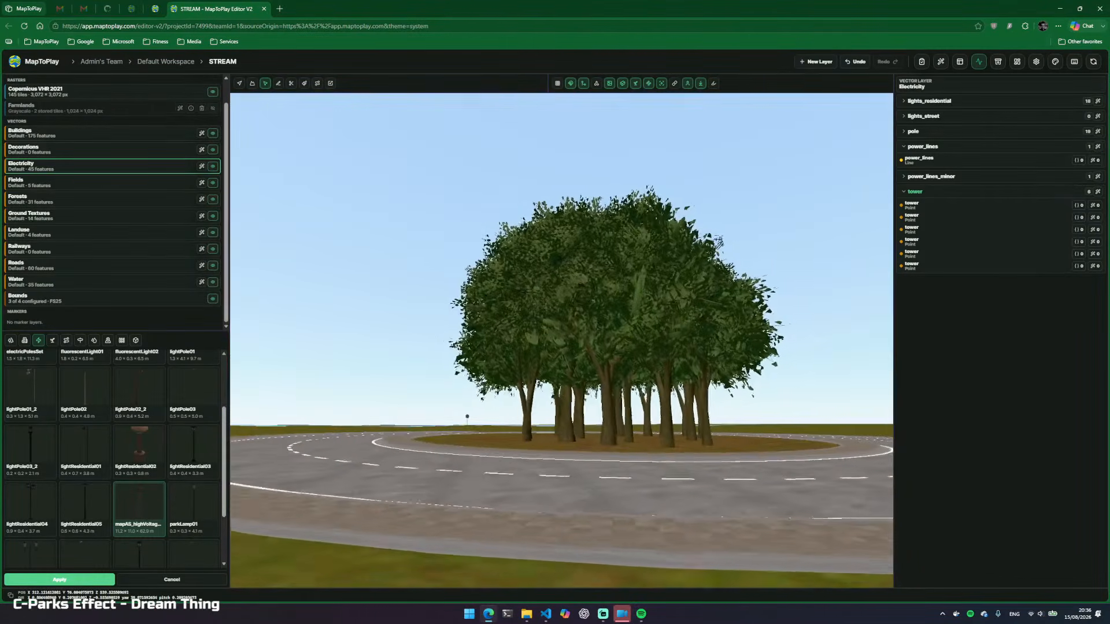
key(w)
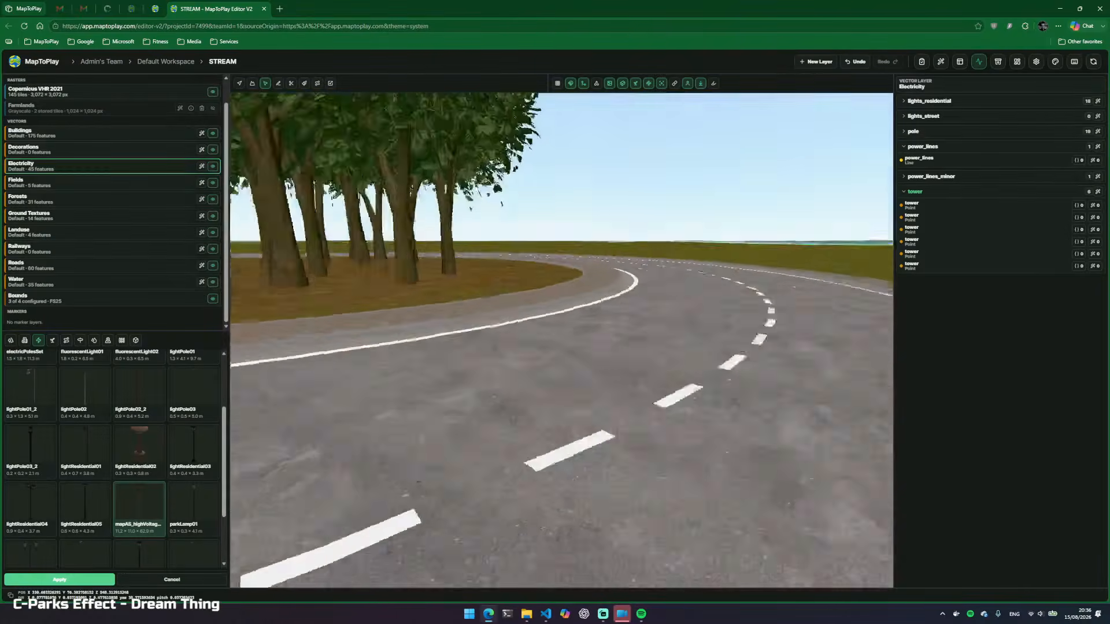
key(w)
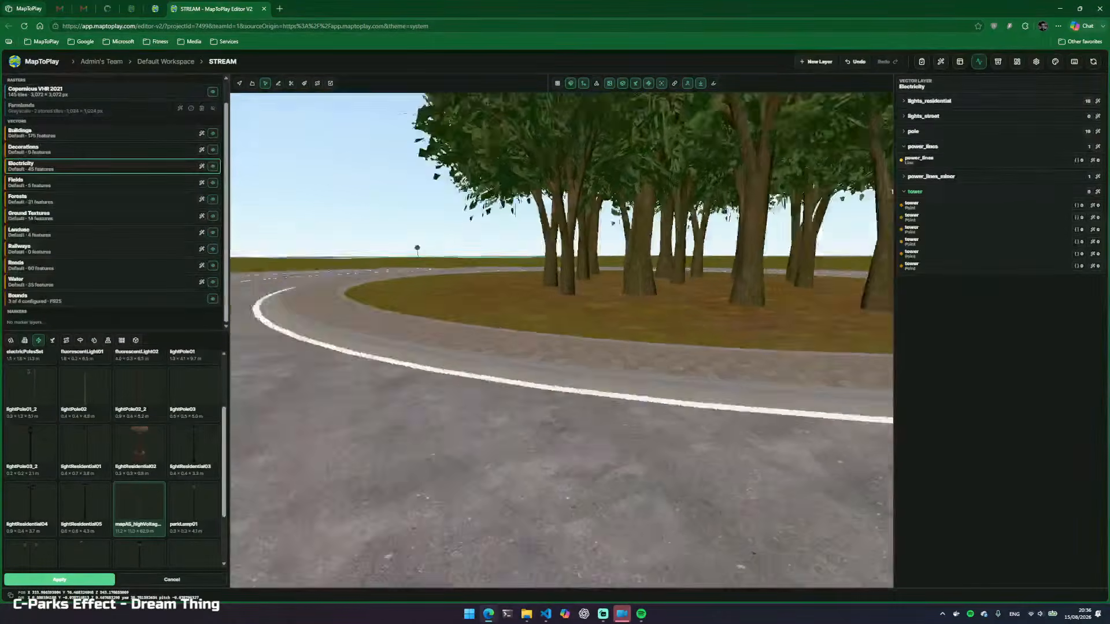
Leave first person and fly back to view the row of high-voltage towers from above
key(Escape)
key(w)
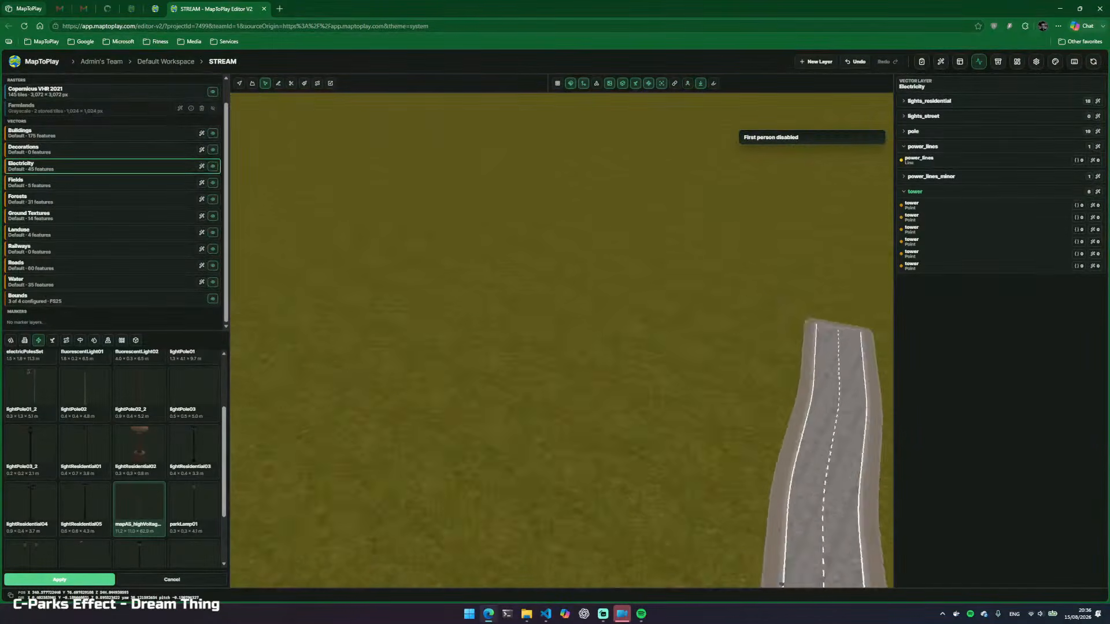
drag(522, 324, 607, 323)
key(w)
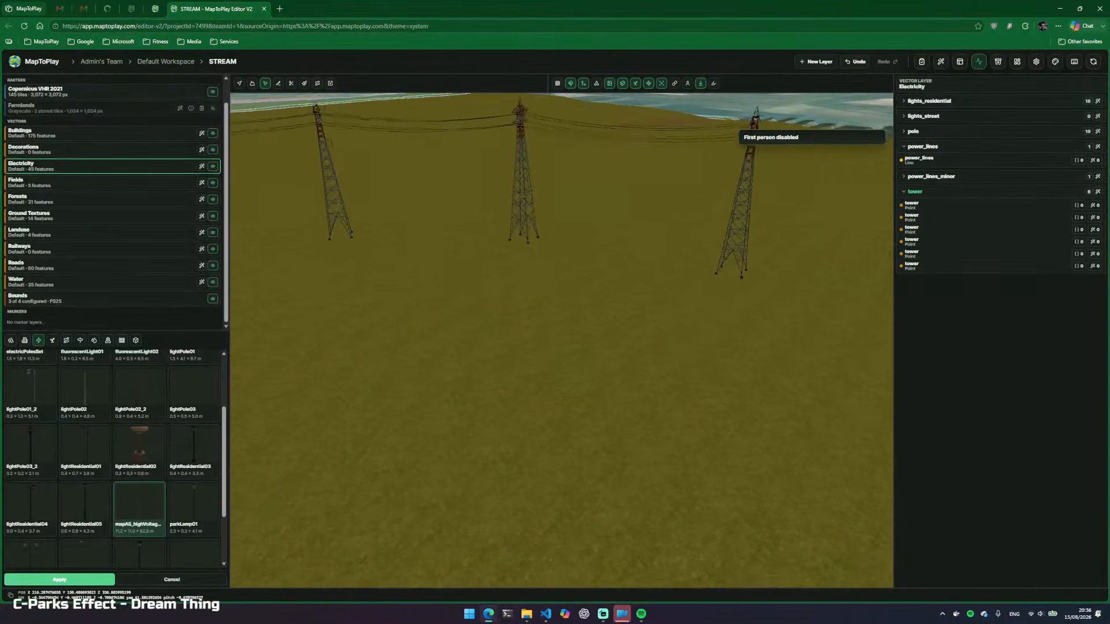
key(w)
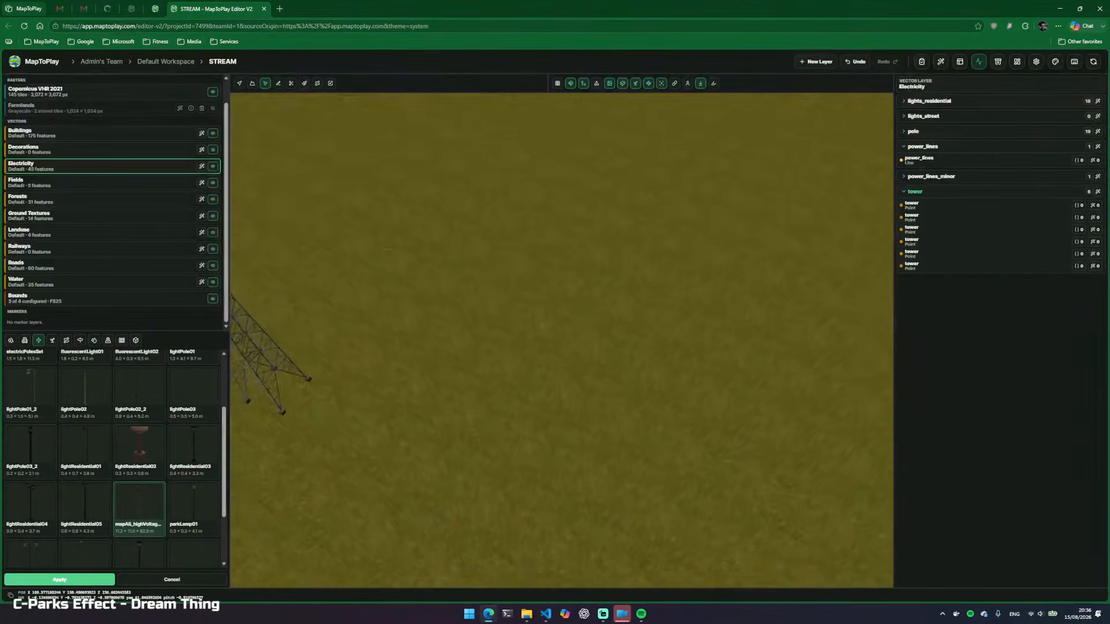
Draw a four-point line across open grass in the Roads layer's primary_roads category
drag(544, 395, 584, 410)
key(w)
drag(455, 377, 540, 396)
key(w)
key(w)
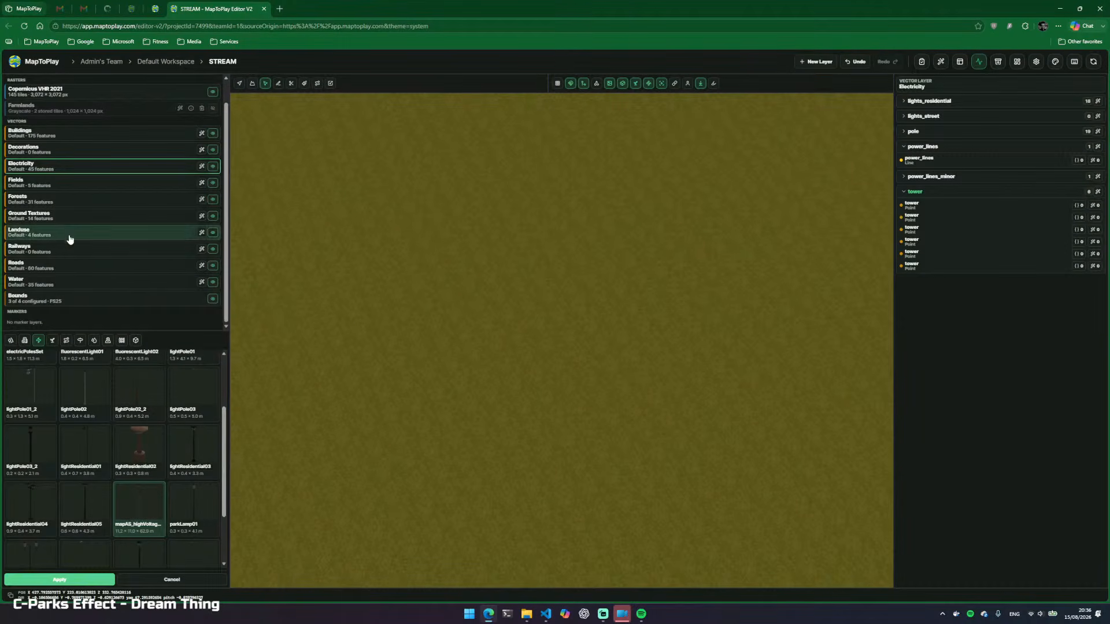
click(70, 265)
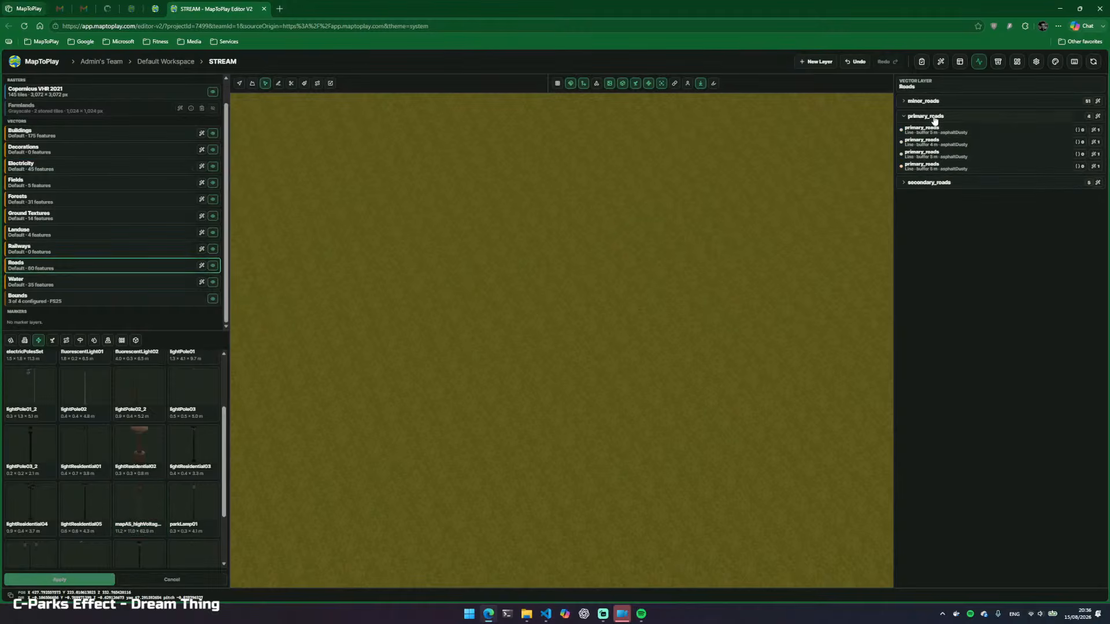
key(l)
click(378, 420)
click(521, 370)
click(674, 280)
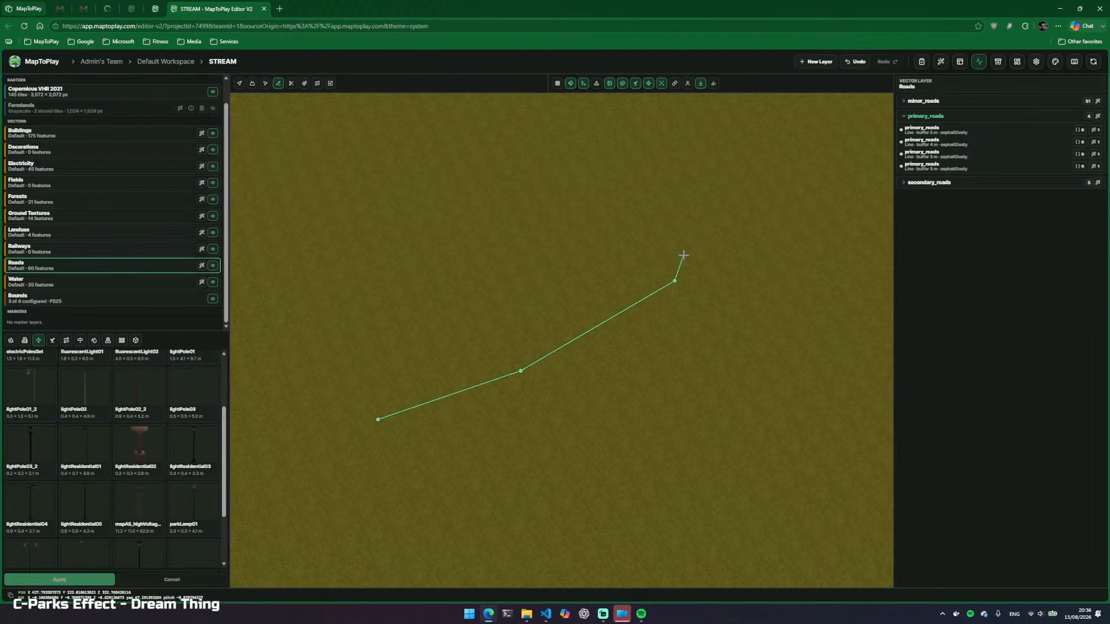
key(Escape)
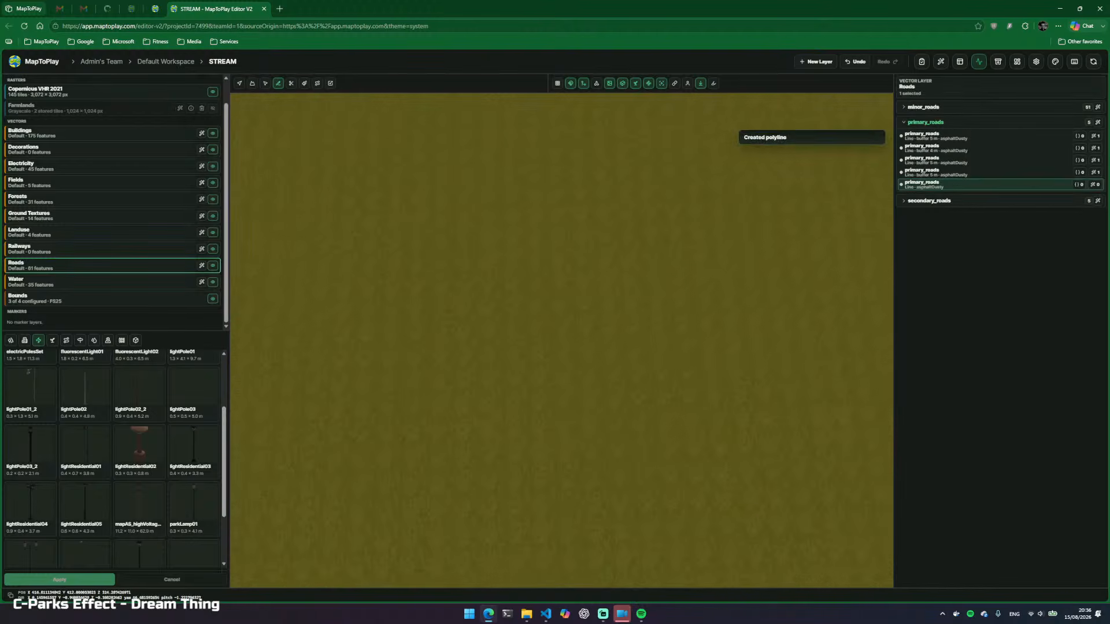
Show the vectors and delete the minor road line that crosses the newly drawn primary road
key(v)
drag(644, 349, 555, 370)
key(a)
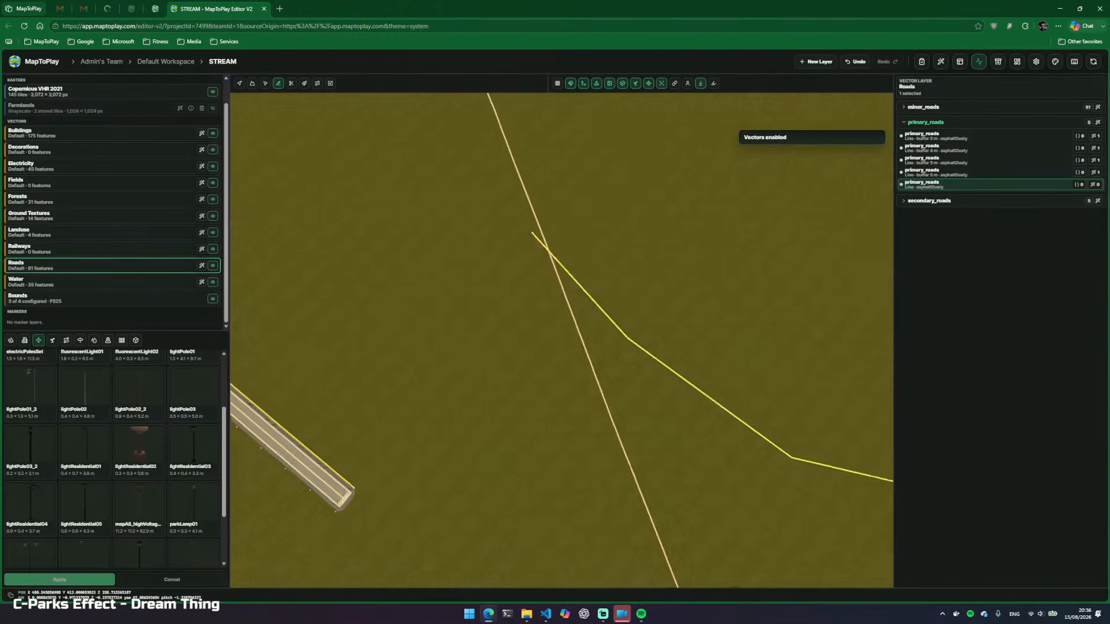
key(s)
click(615, 380)
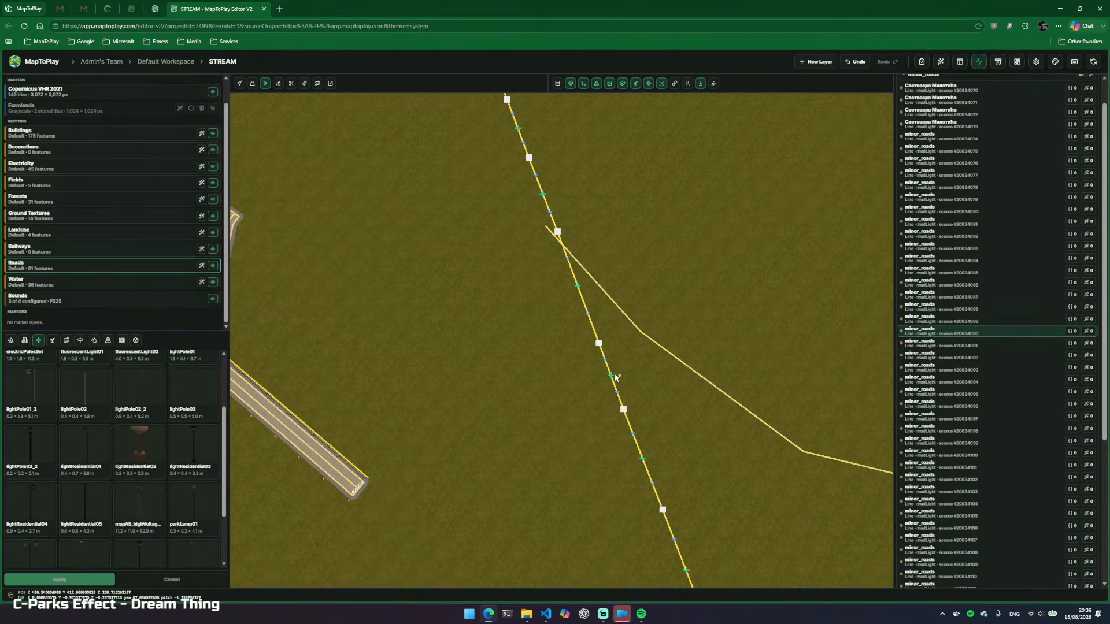
key(Delete)
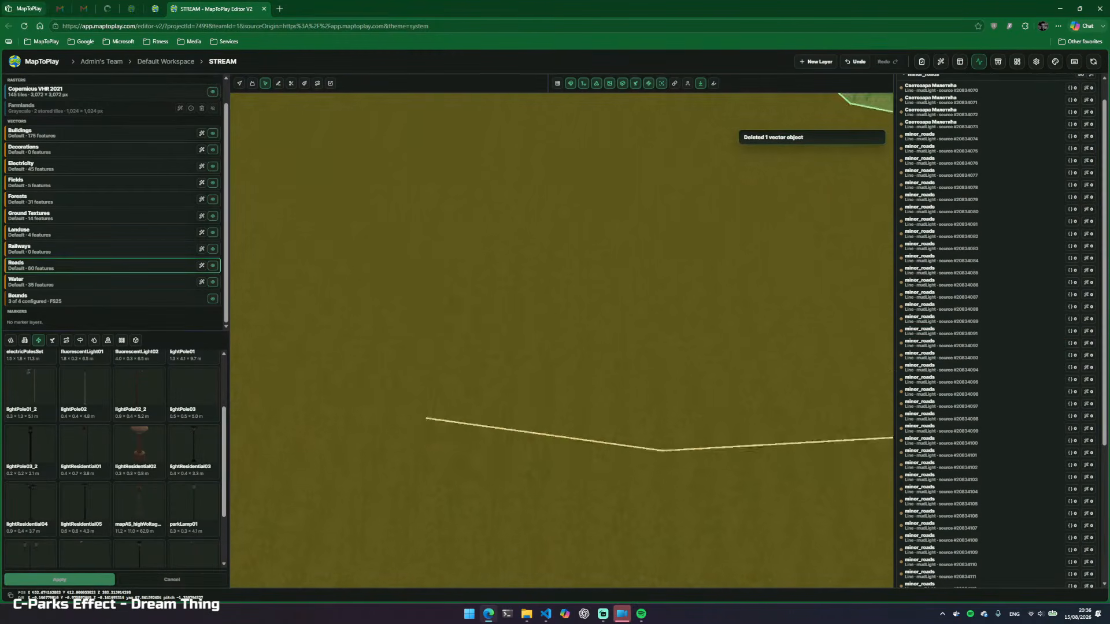
Apply the Refine modifier to the new primary road line to round its bends
key(w)
scroll(925, 149, up, 1)
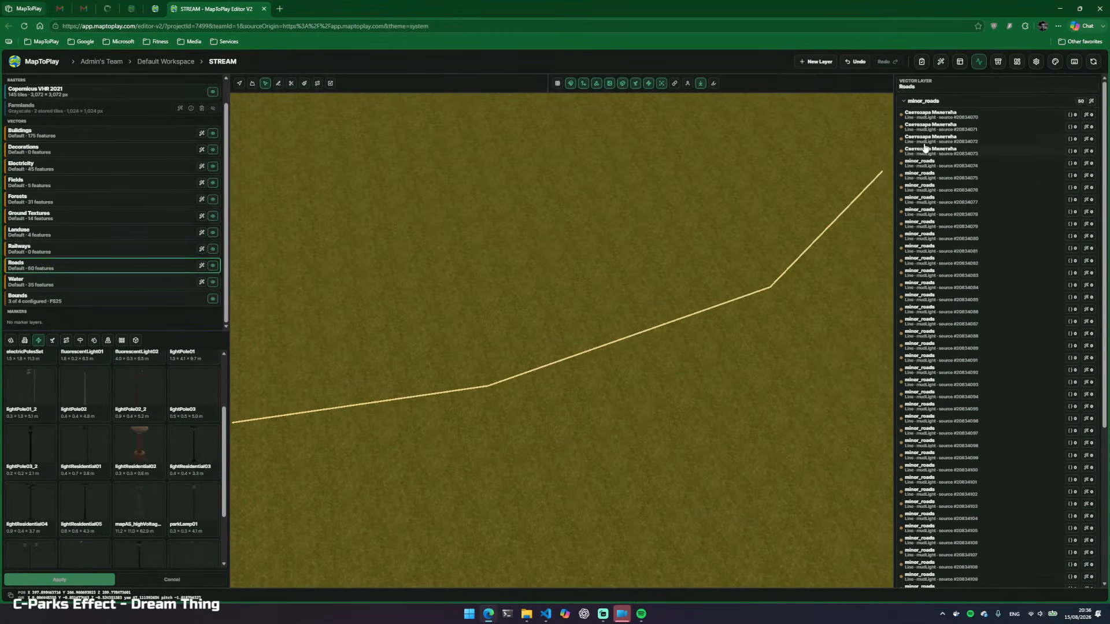
click(903, 102)
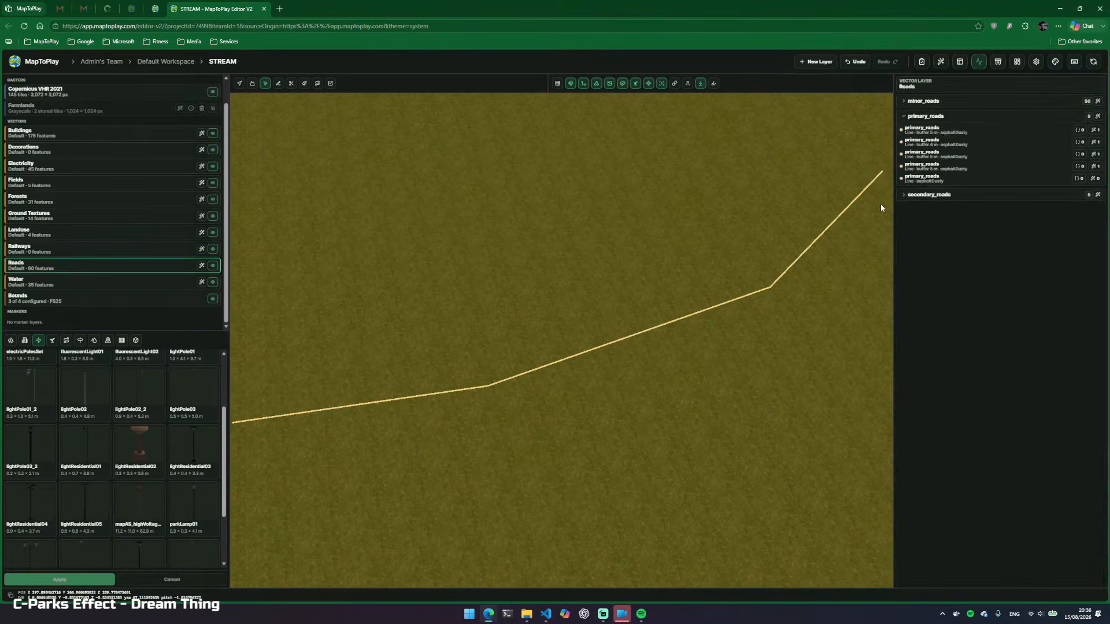
click(930, 179)
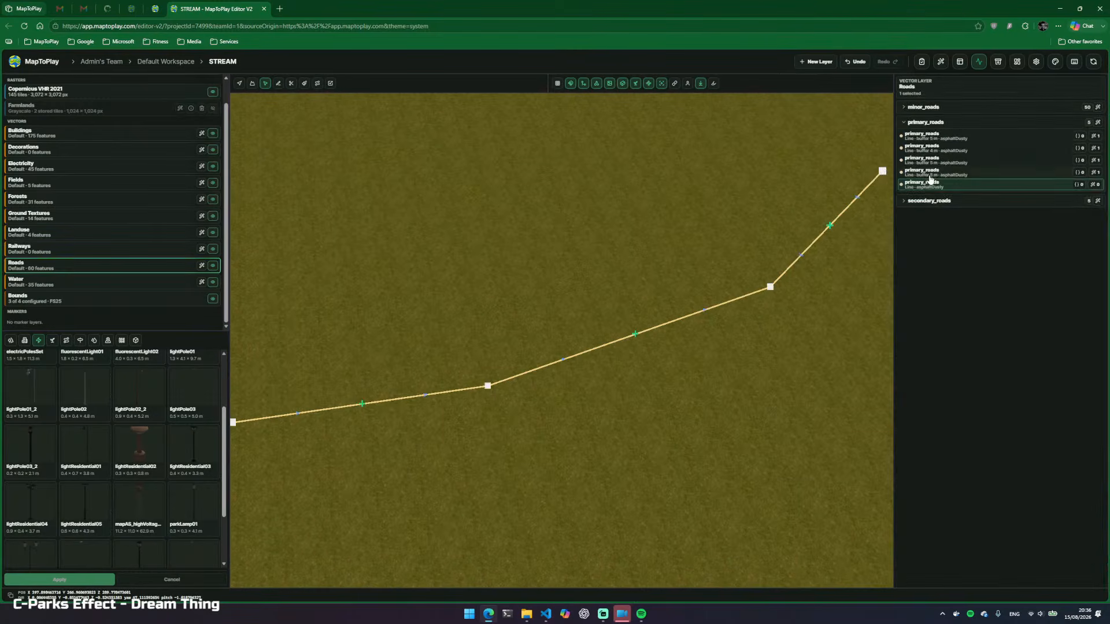
click(1095, 185)
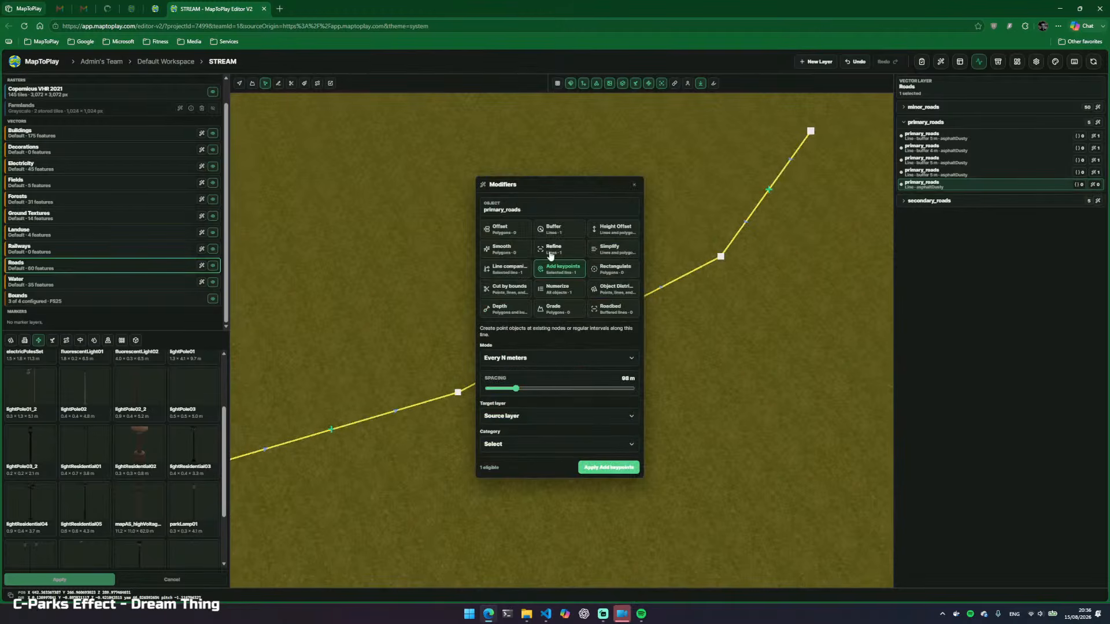
click(618, 448)
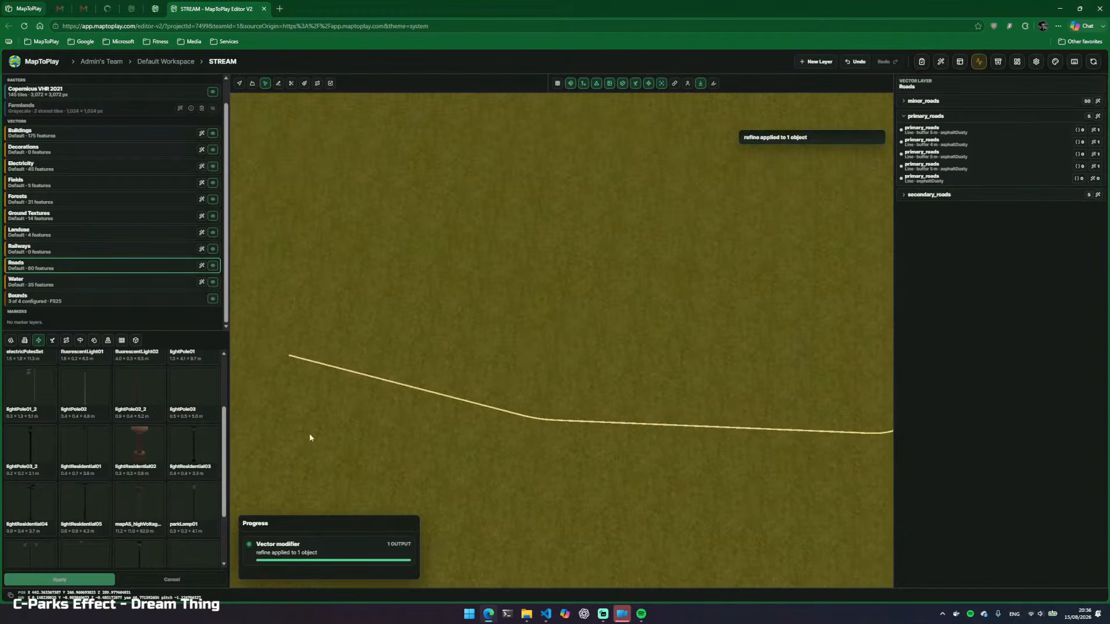
Apply a Buffer with a 5 m radius to the refined primary road line
click(463, 400)
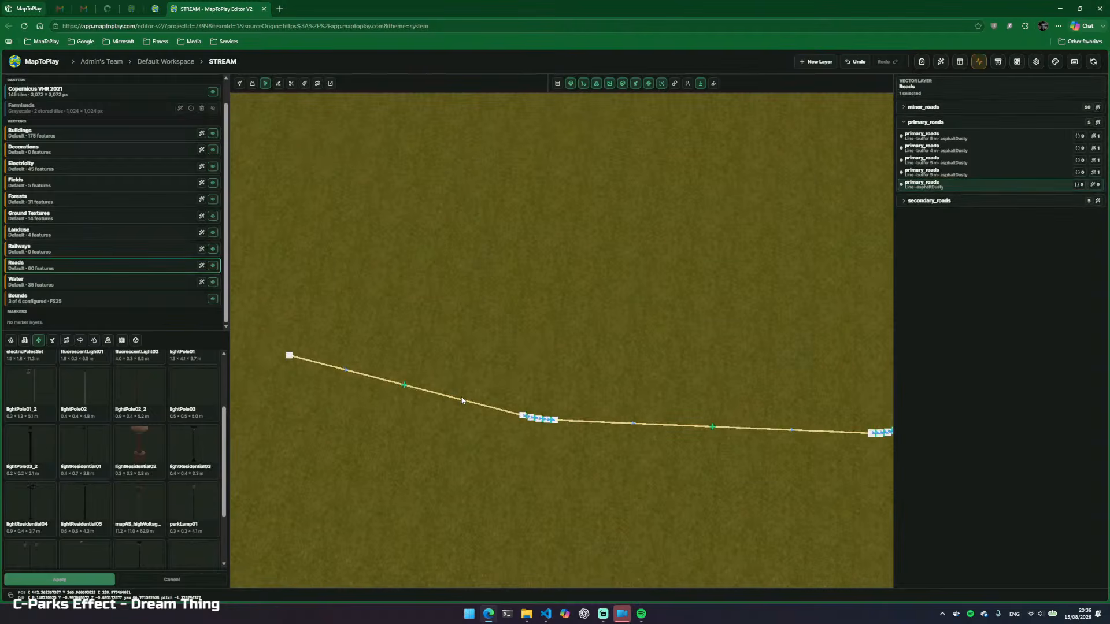
click(1094, 185)
click(554, 253)
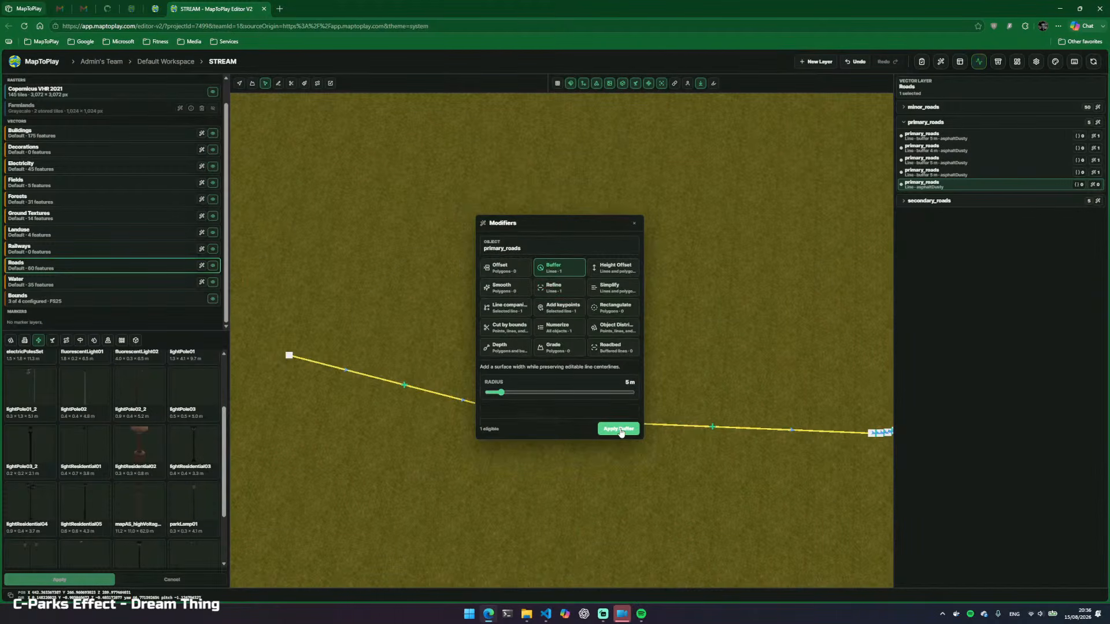
click(618, 429)
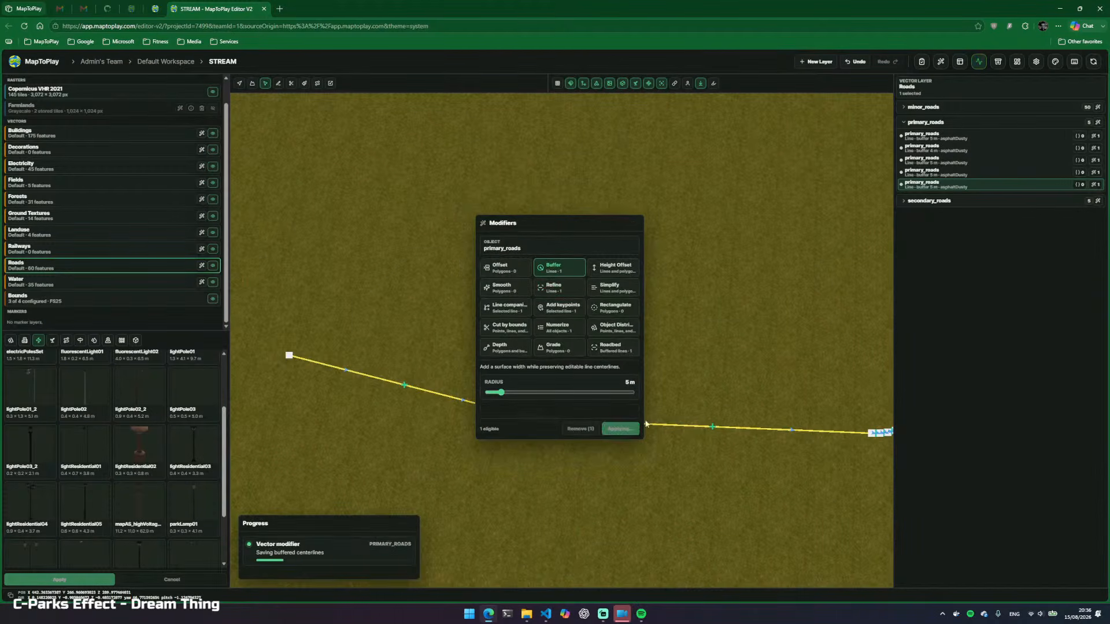
Build the buffered roads in the Road Constructor with Asphalt 04 Diffuse, 4.0 m surface repeat and 2 lanes
click(66, 340)
click(634, 224)
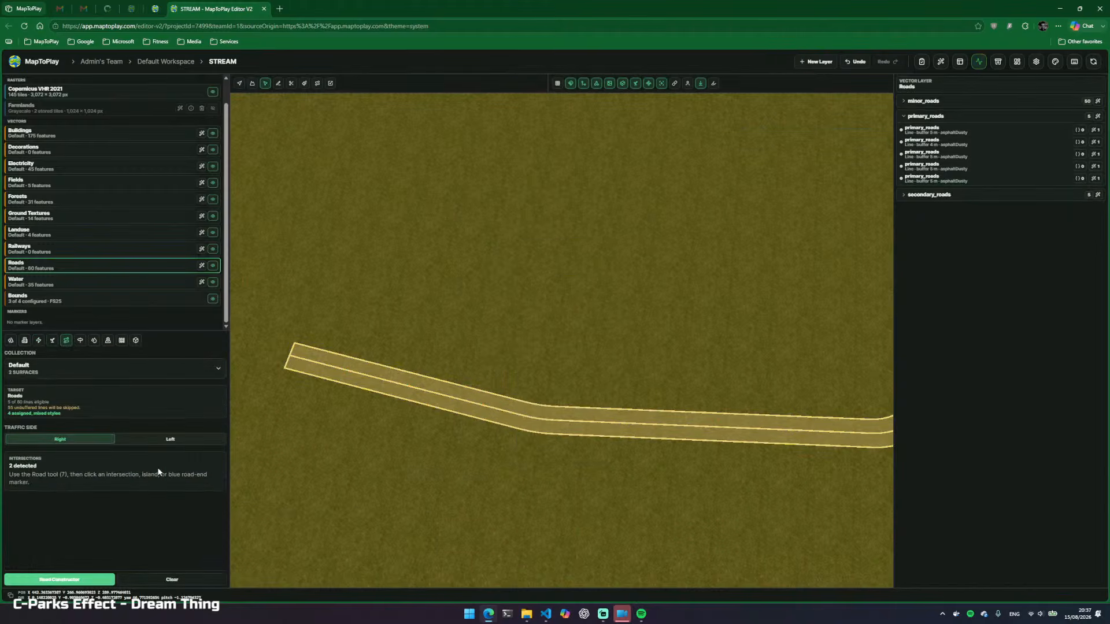
click(74, 581)
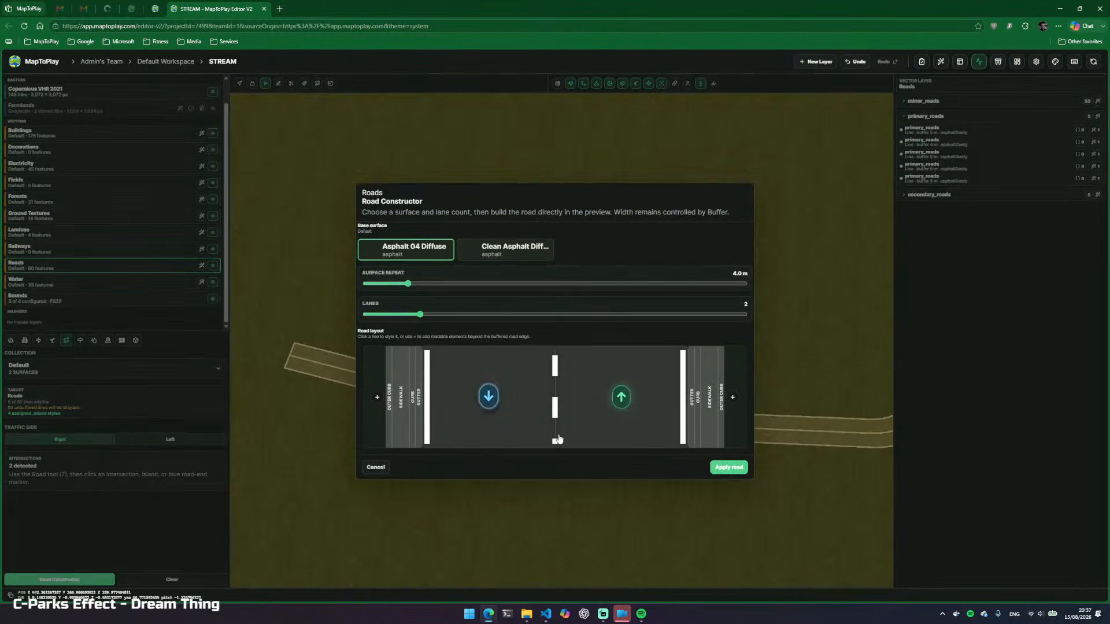
click(730, 467)
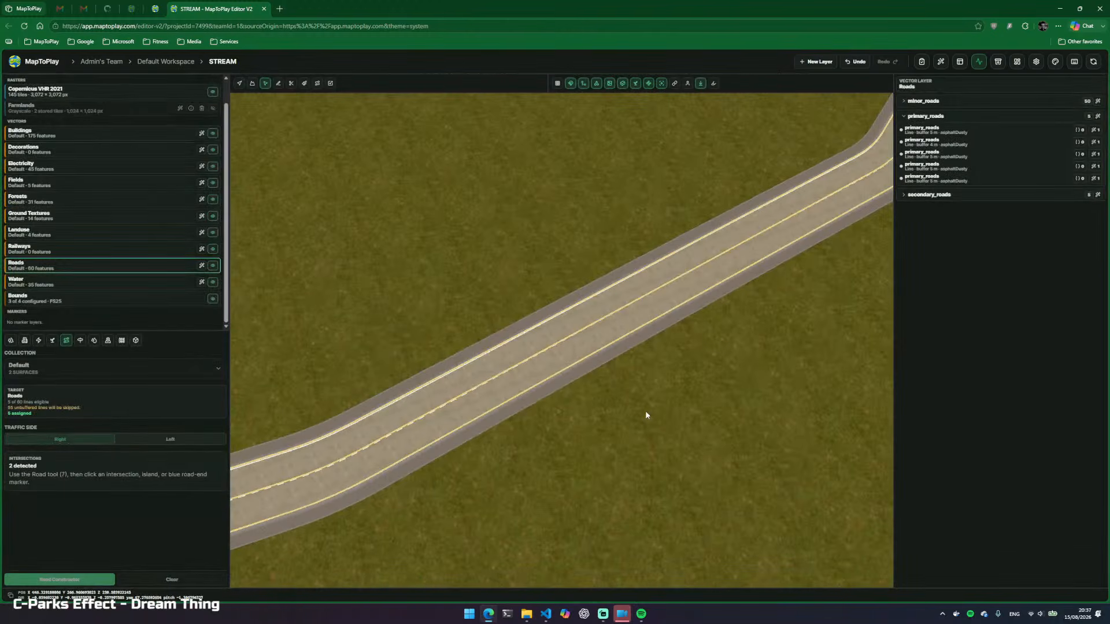
Reverse the traffic direction of both lanes on the new road with the Road tool
key(7)
drag(599, 427, 665, 435)
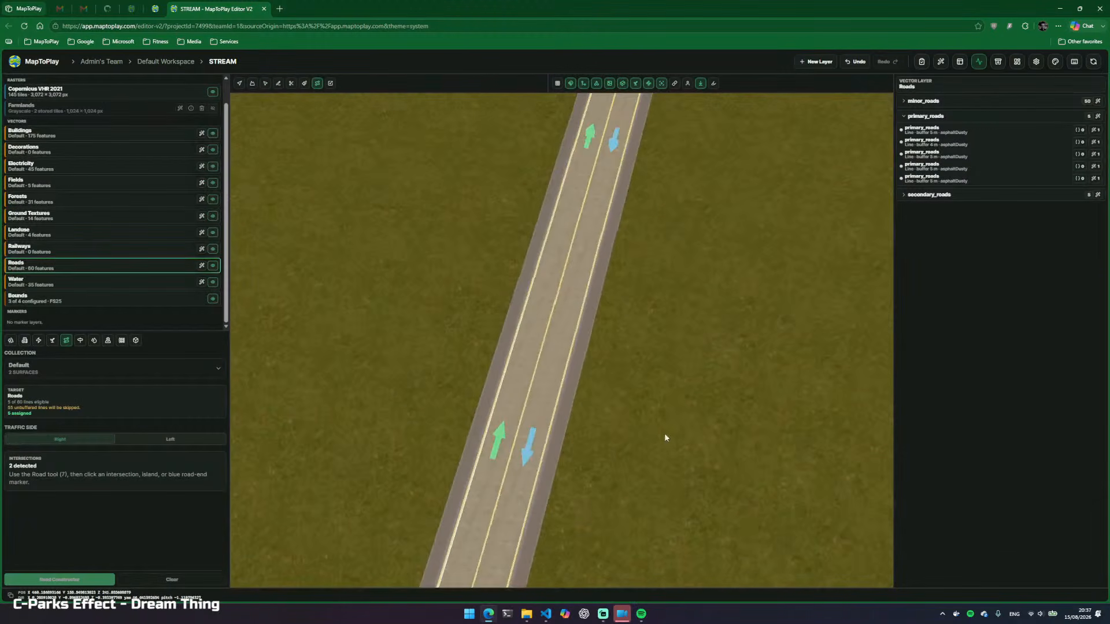
click(527, 451)
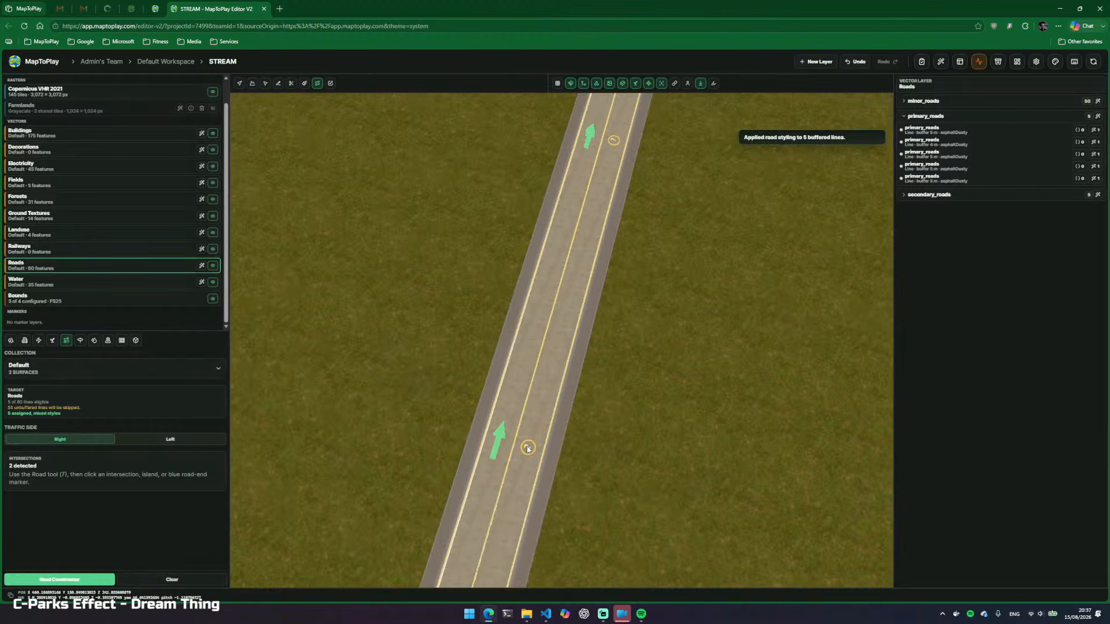
drag(524, 452, 580, 457)
key(a)
click(581, 444)
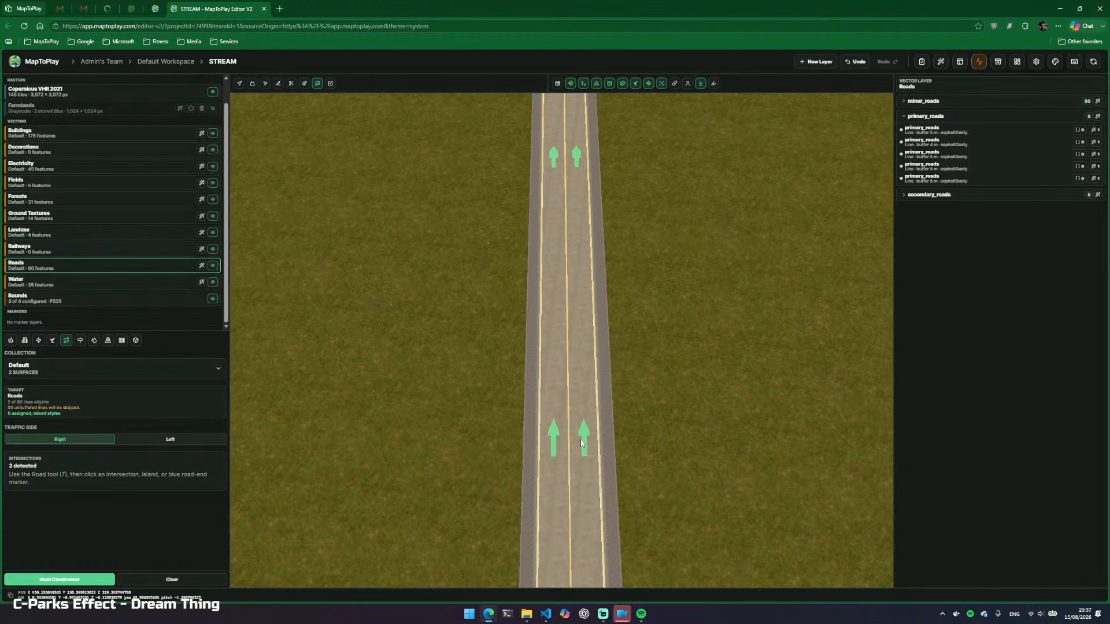
click(555, 438)
Hide the vectors and examine the new road's asphalt, markings, sidewalks and lane direction arrows from several angles
key(d)
drag(723, 382, 604, 351)
key(v)
key(d)
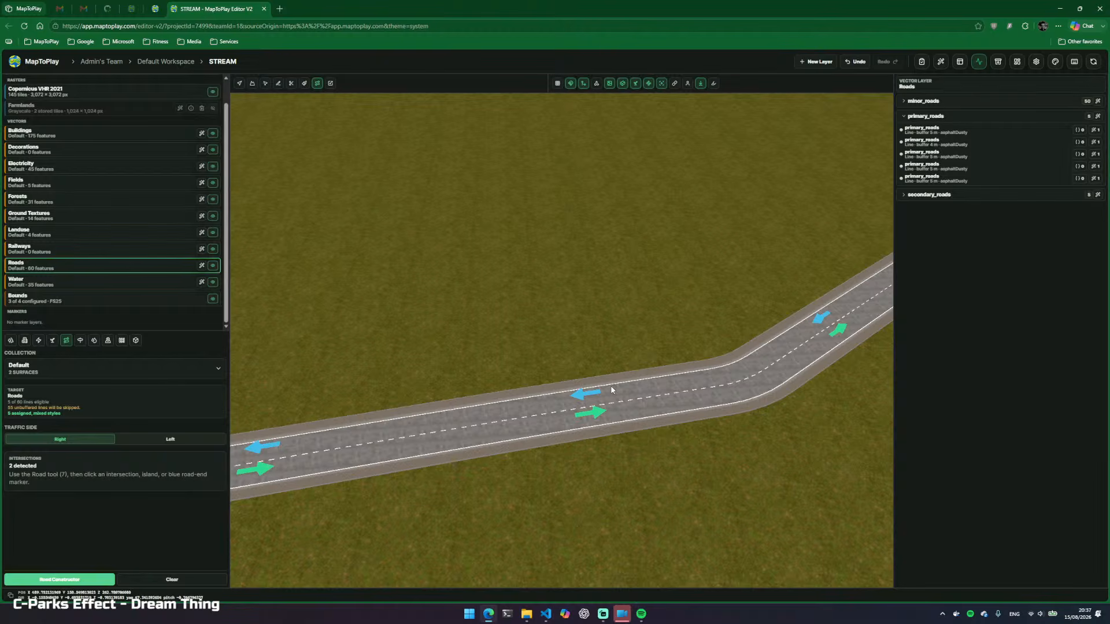
key(w)
drag(541, 371, 695, 394)
key(d)
key(w)
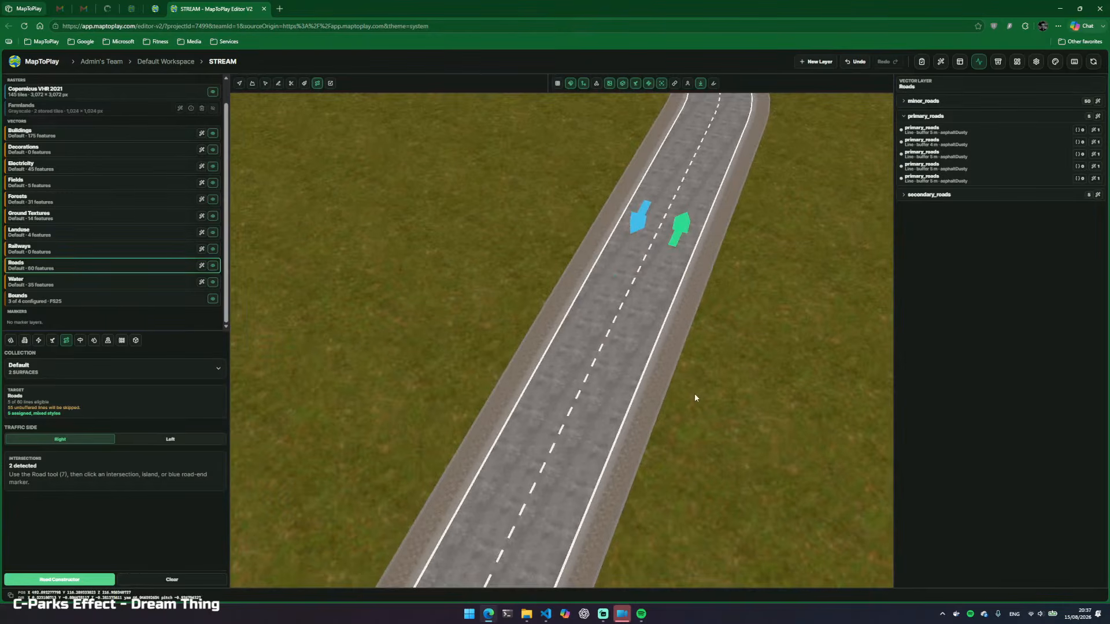
key(d)
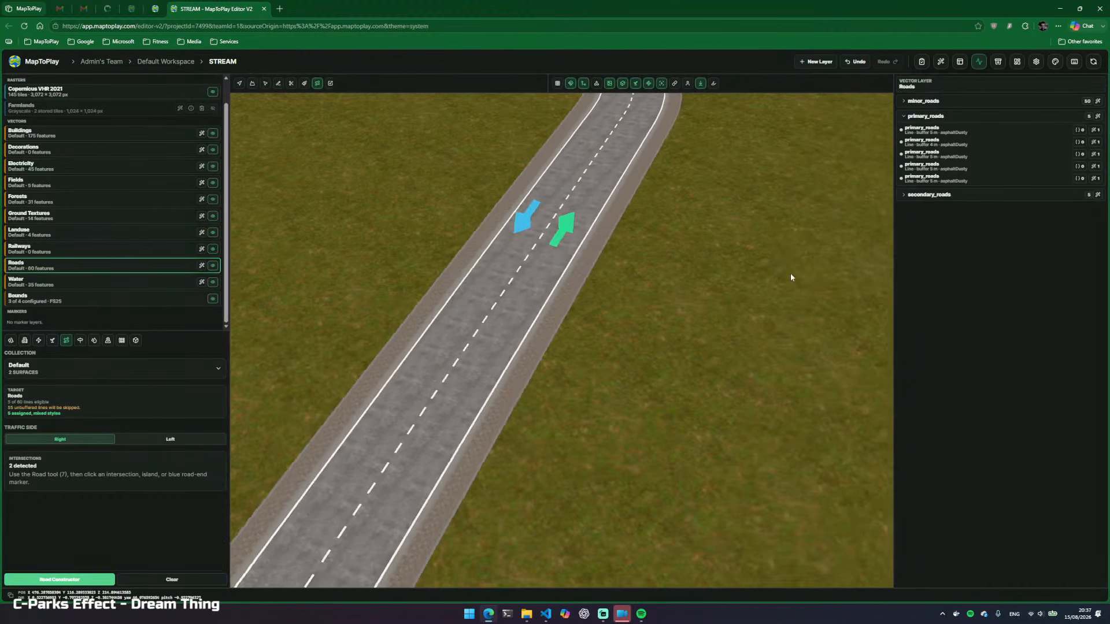
key(w)
drag(751, 287, 432, 369)
key(s)
key(w)
key(e)
key(e)
key(w)
key(s)
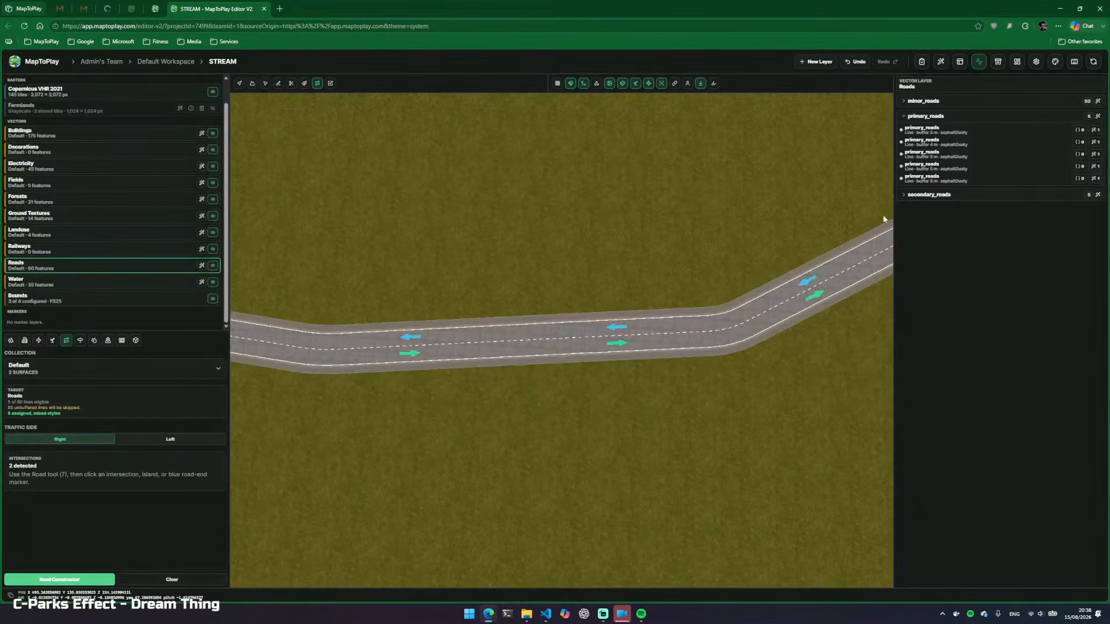
Delete the newest primary road and draw a replacement four-point line over the same grass area
click(948, 179)
key(Delete)
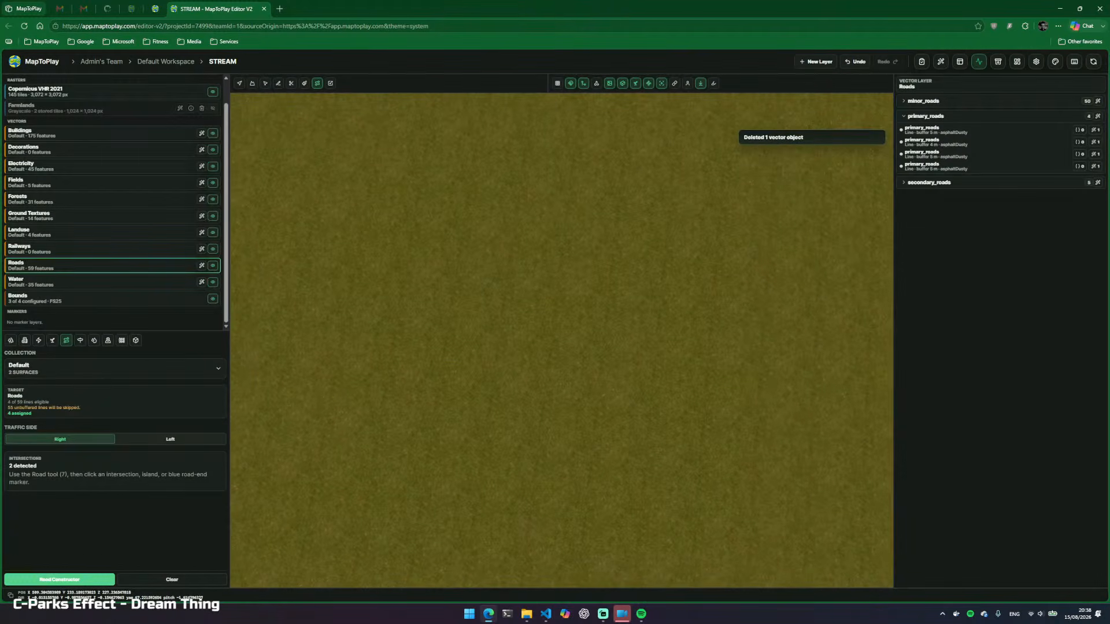
key(4)
click(331, 422)
click(560, 366)
click(768, 262)
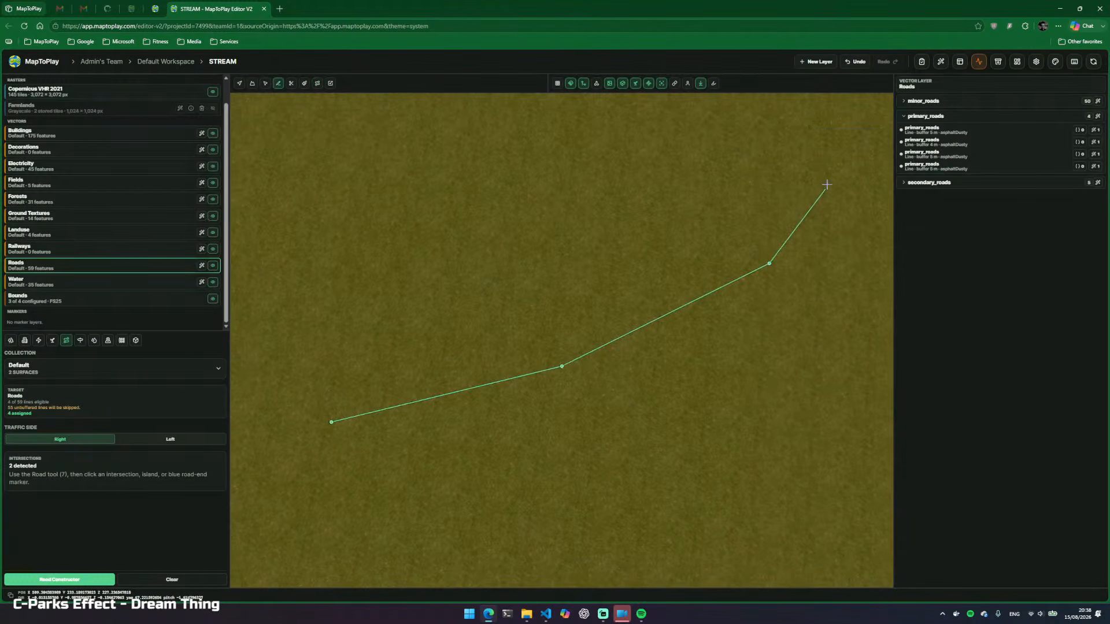
double_click(826, 183)
Show the vectors and apply a 10 m Buffer radius to the last line in the primary_roads category
key(v)
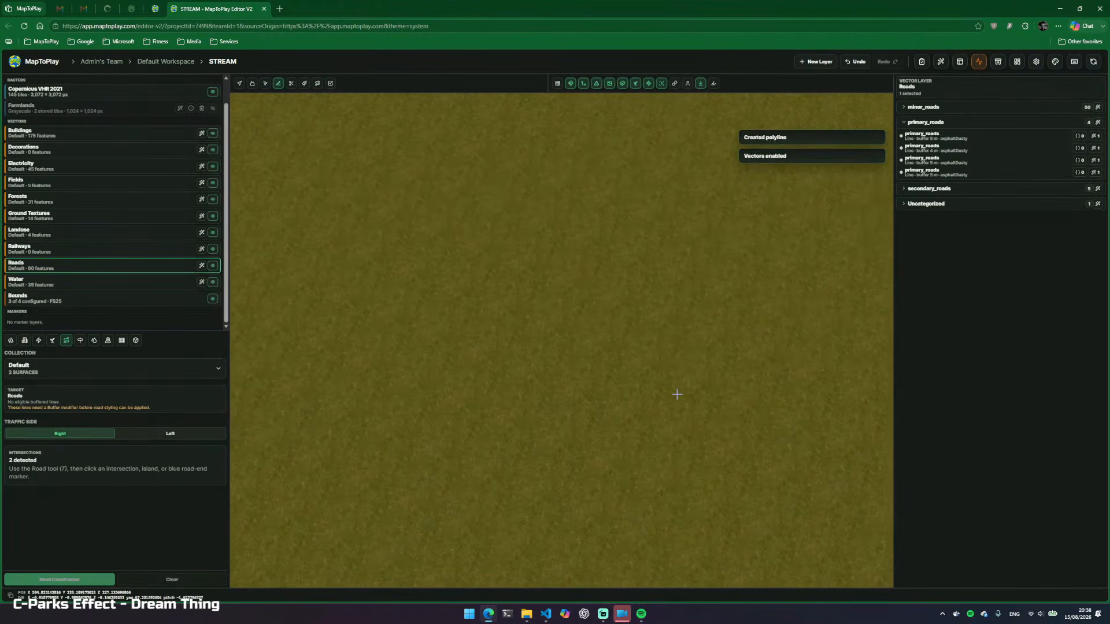
key(d)
key(3)
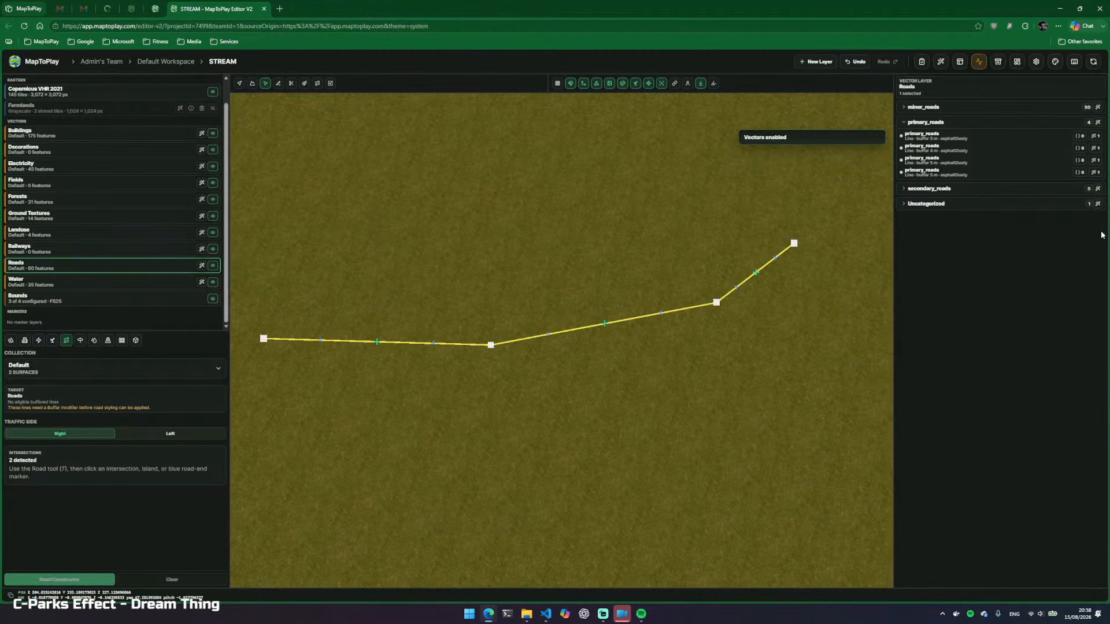
click(1096, 173)
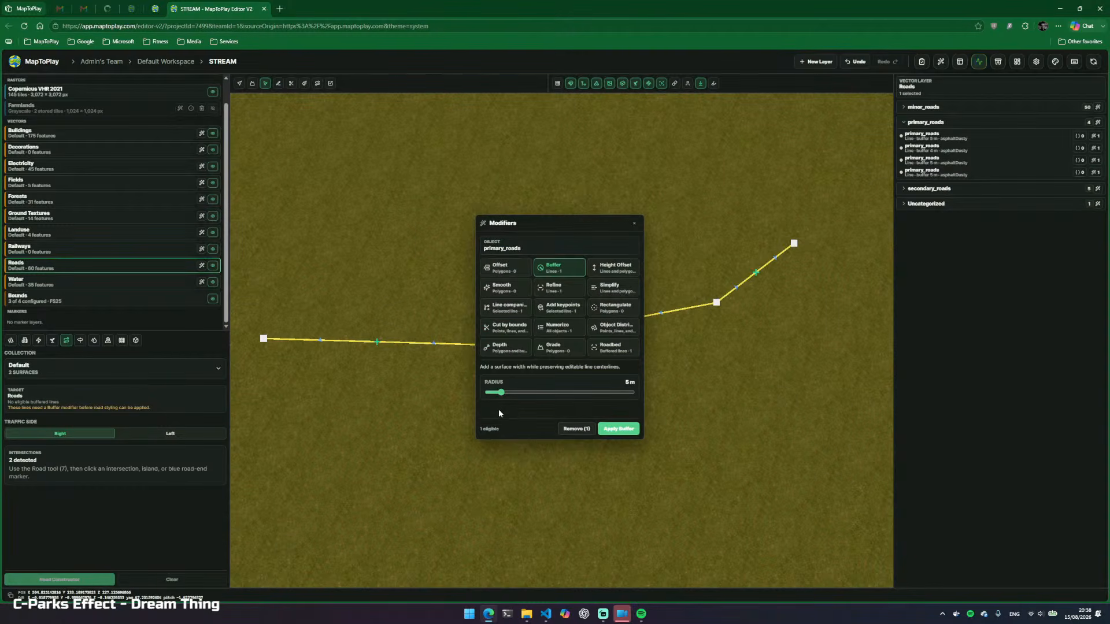
drag(501, 393, 516, 395)
click(618, 431)
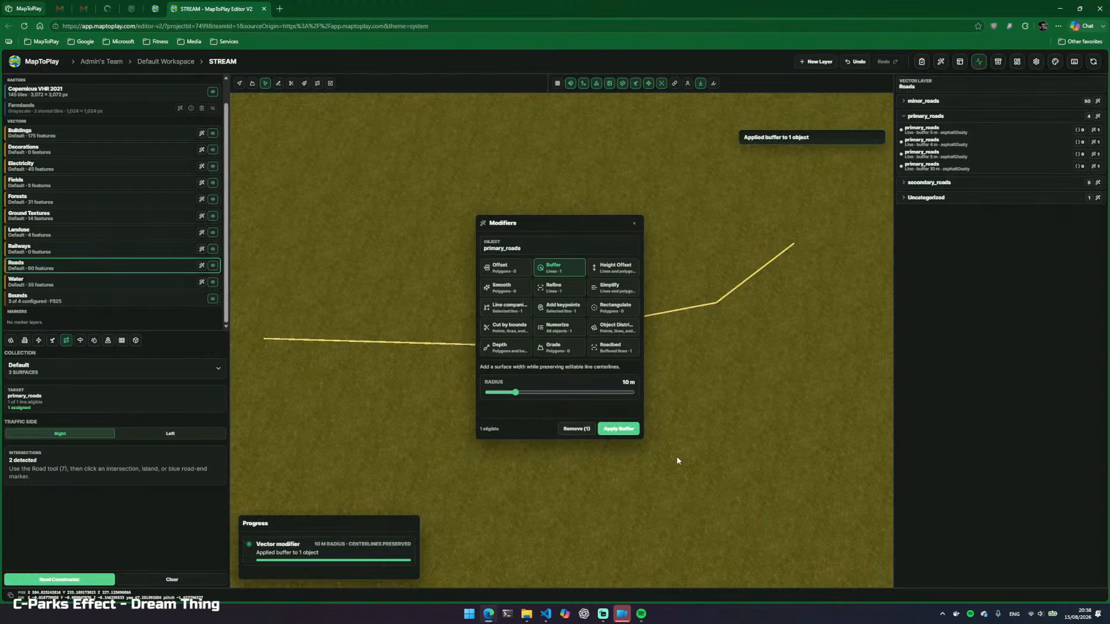
drag(679, 448, 739, 398)
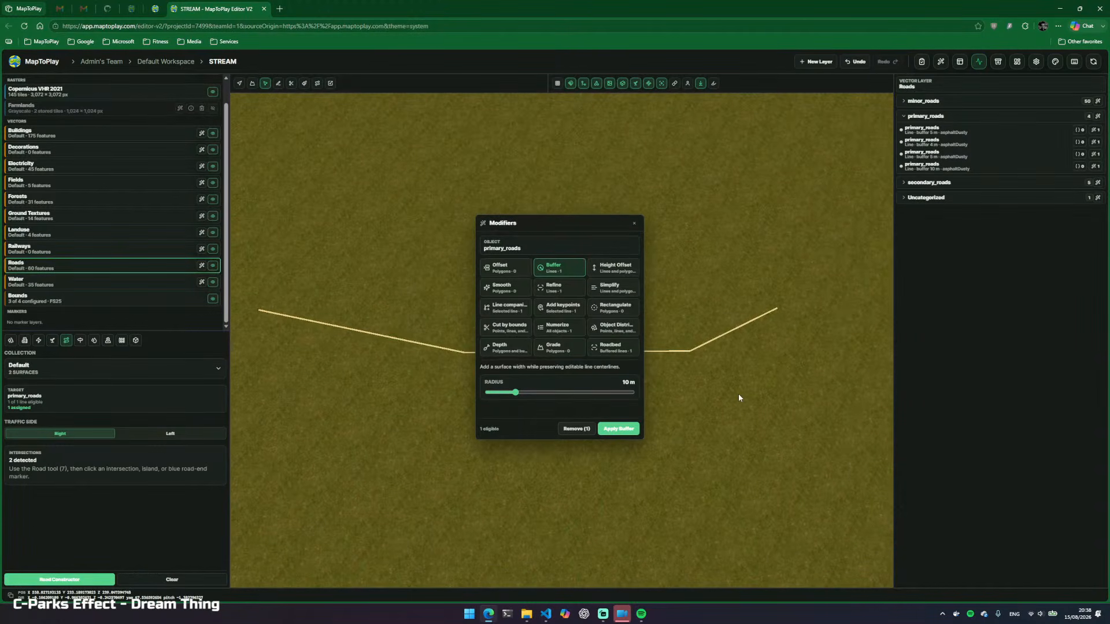
click(635, 224)
Select the new uncategorized road line and inspect it and the roundabout road, toggling the vectors
click(589, 356)
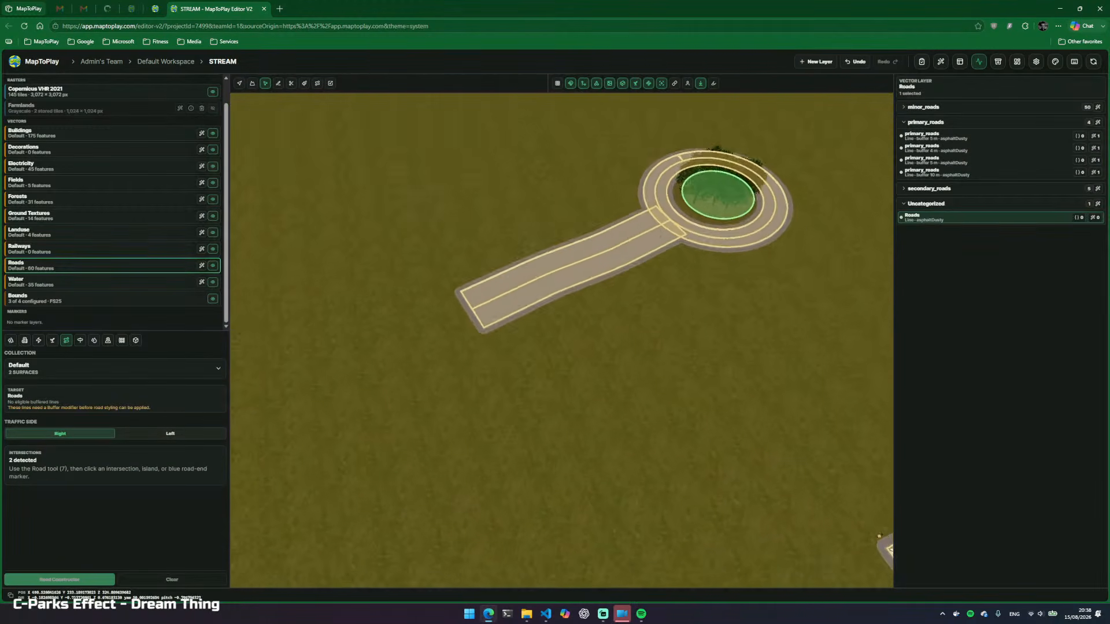
key(v)
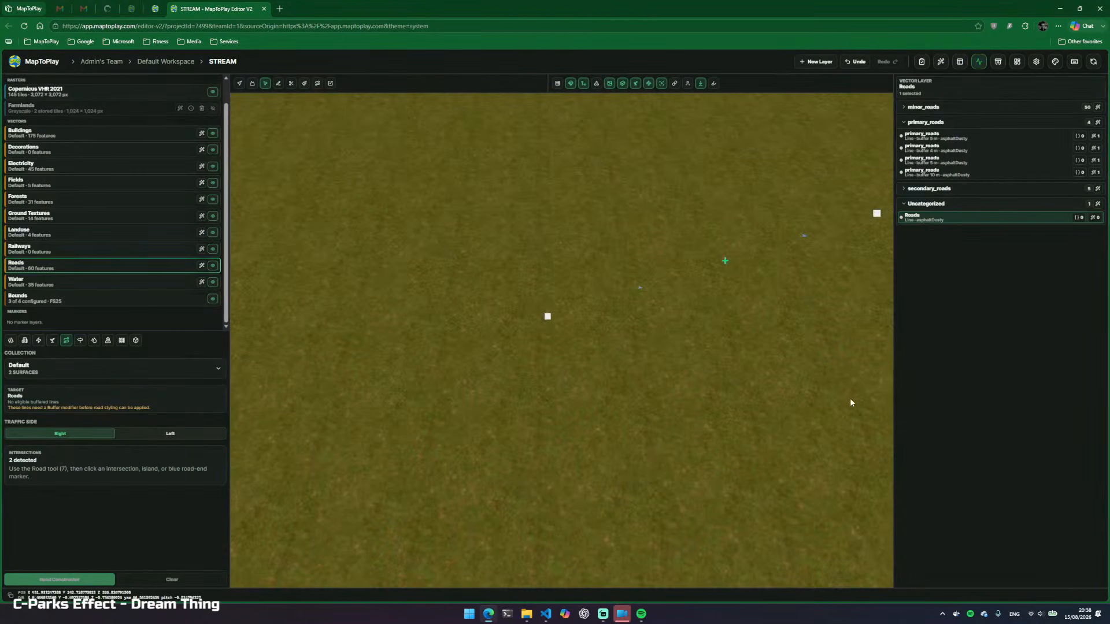
key(v)
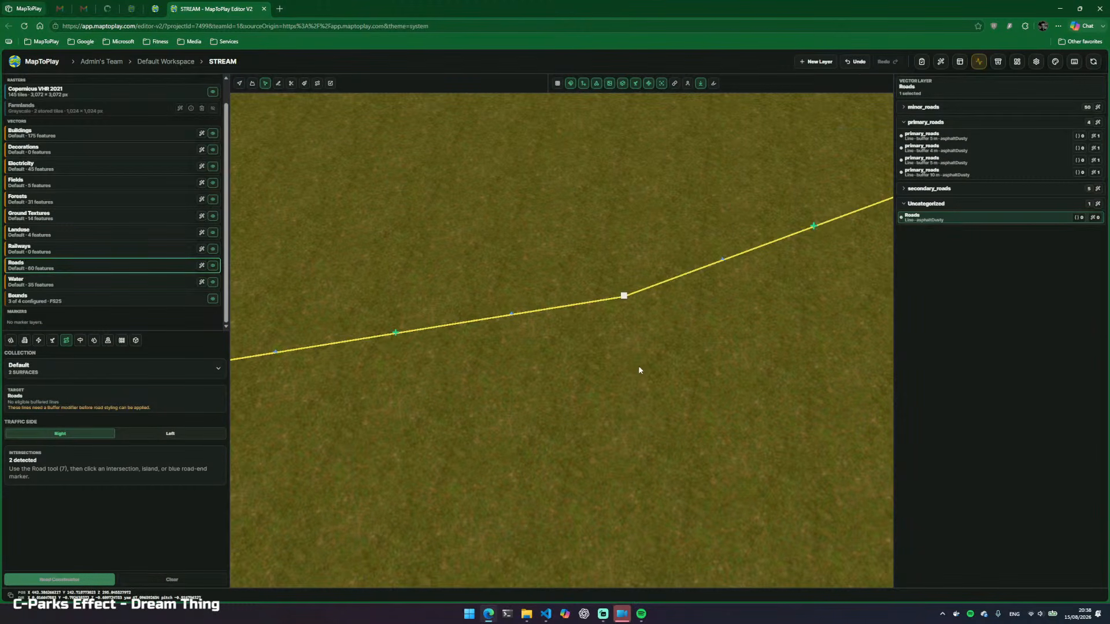
Apply a Buffer modifier with a 10 m radius to the selected uncategorized road line
click(1094, 217)
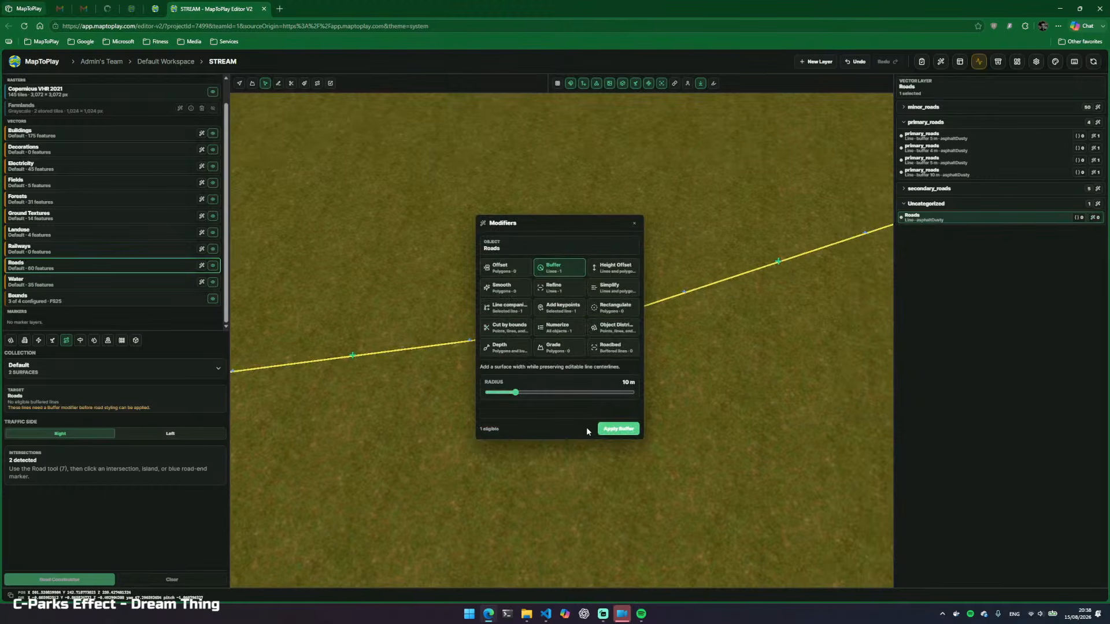
click(619, 428)
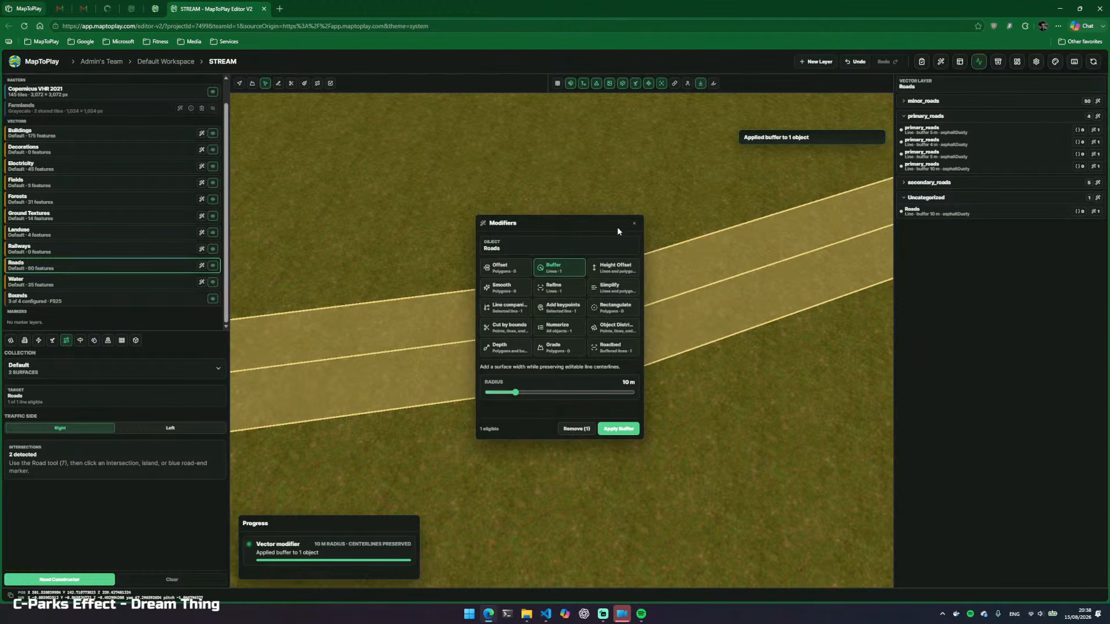
click(636, 225)
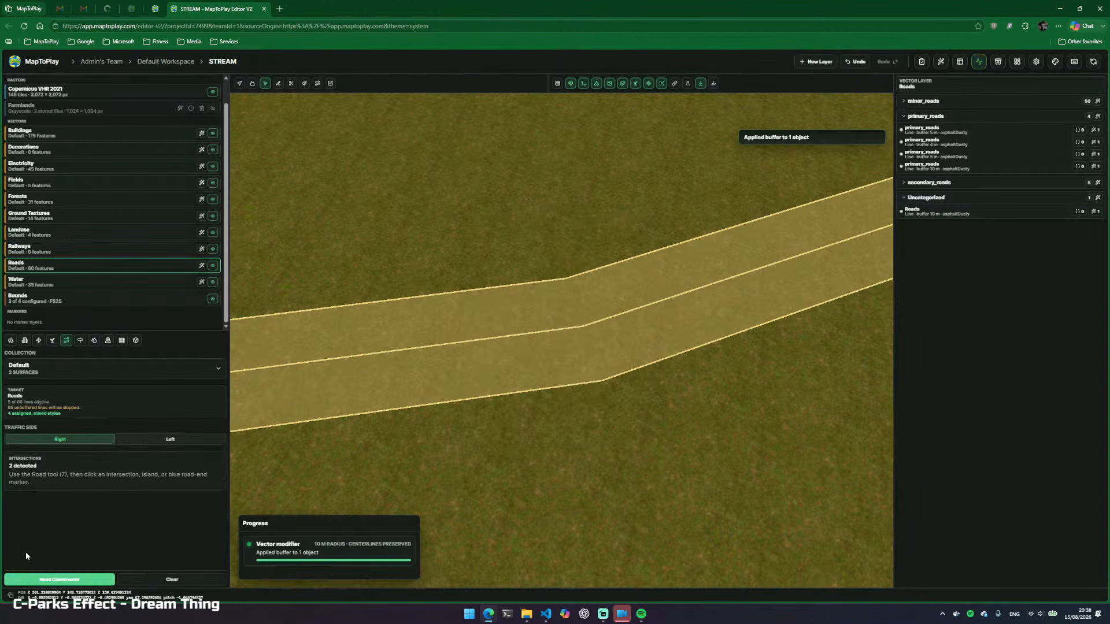
Apply a four-lane road in the Road Constructor to all buffered lines of the Roads layer
click(64, 579)
drag(420, 314, 510, 319)
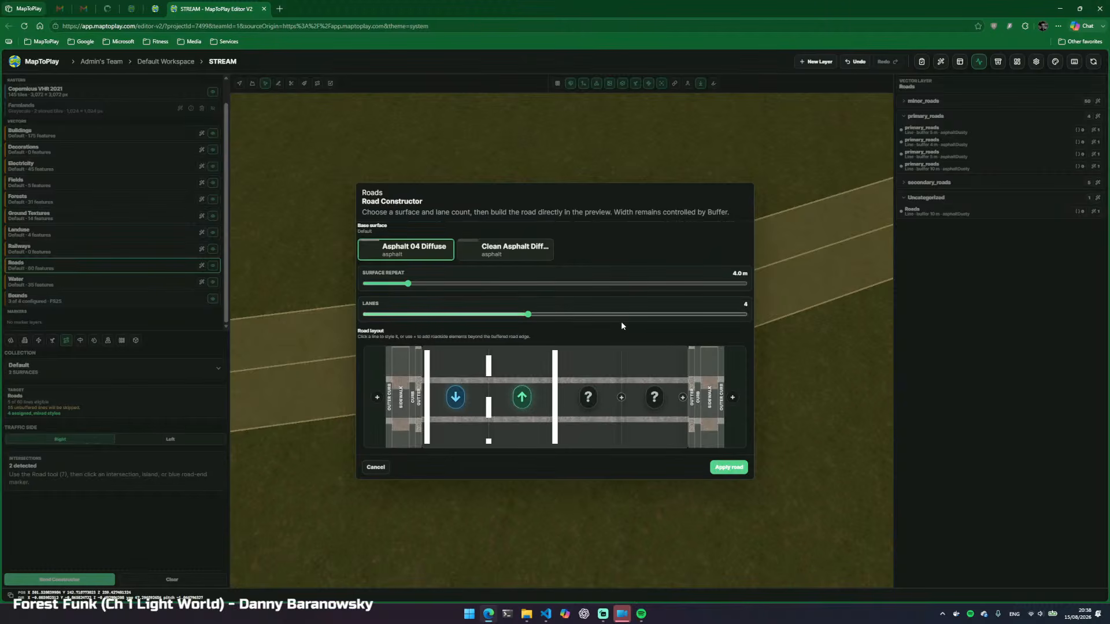
click(724, 469)
drag(723, 464, 405, 503)
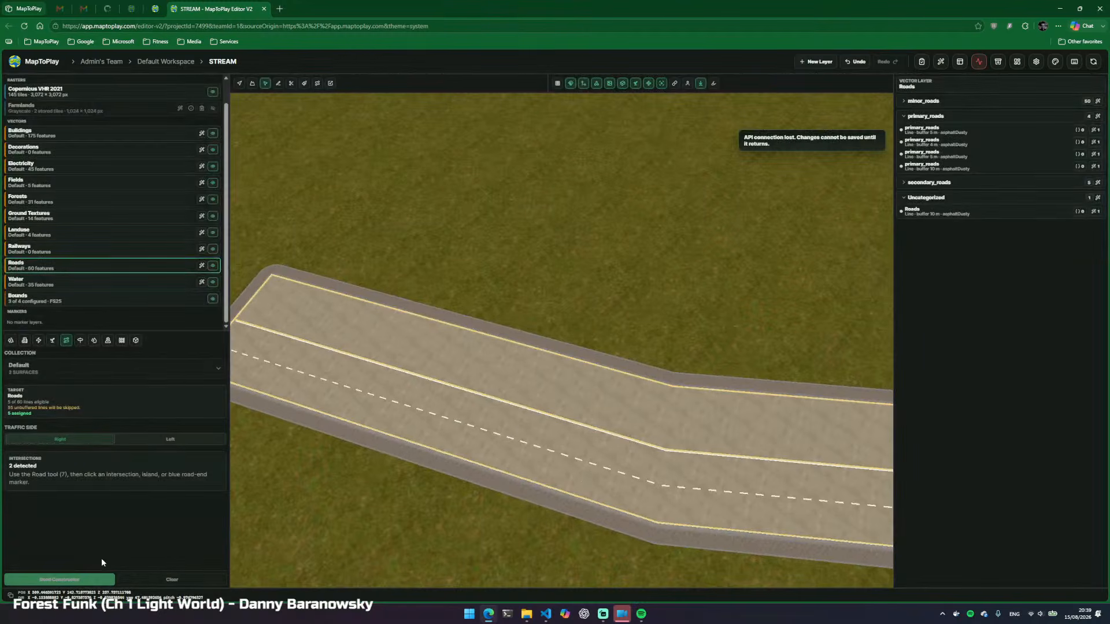
Select the uncategorized road line and clear its road styling
click(928, 214)
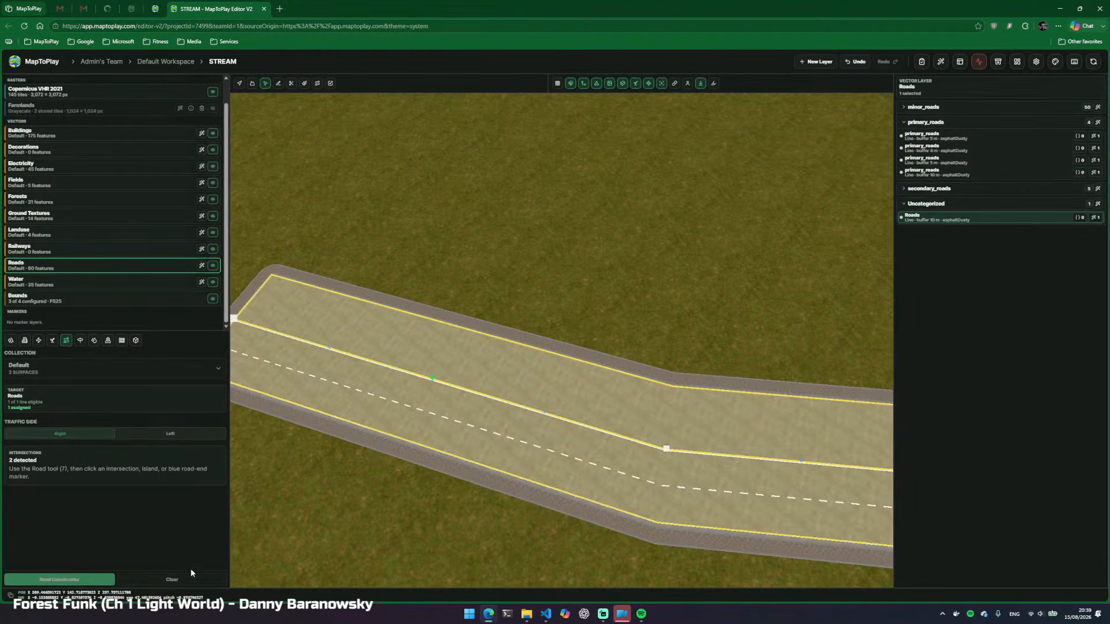
key(d)
drag(566, 467, 578, 428)
click(164, 579)
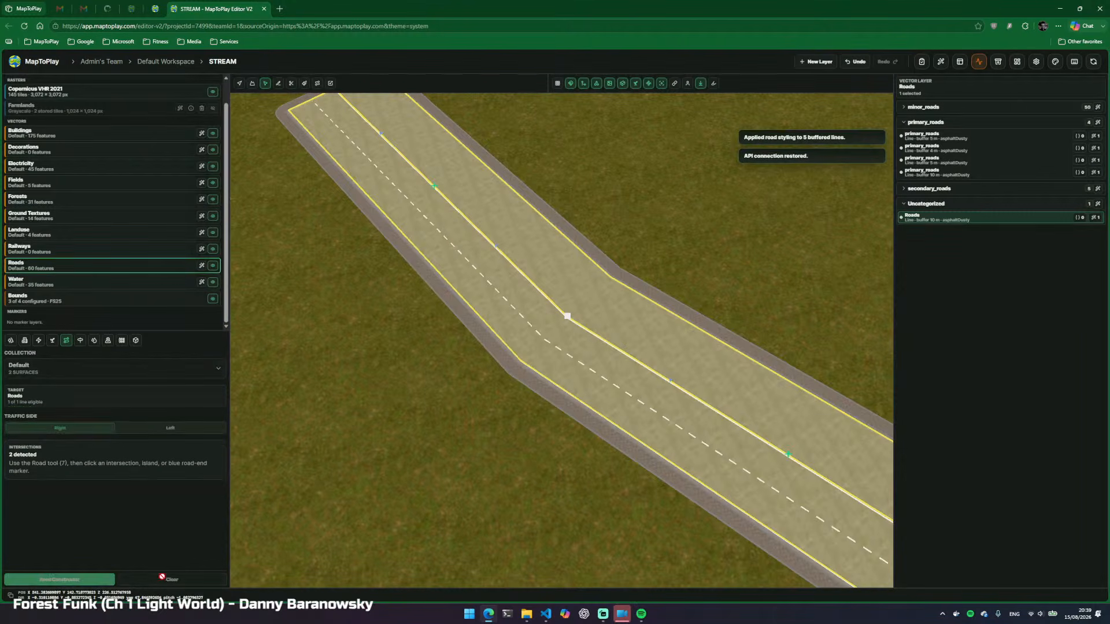
drag(634, 453, 570, 473)
Restyle the uncategorized road with a White Dashed Line on Divider 3 and a White Solid Line on the right edge
click(92, 581)
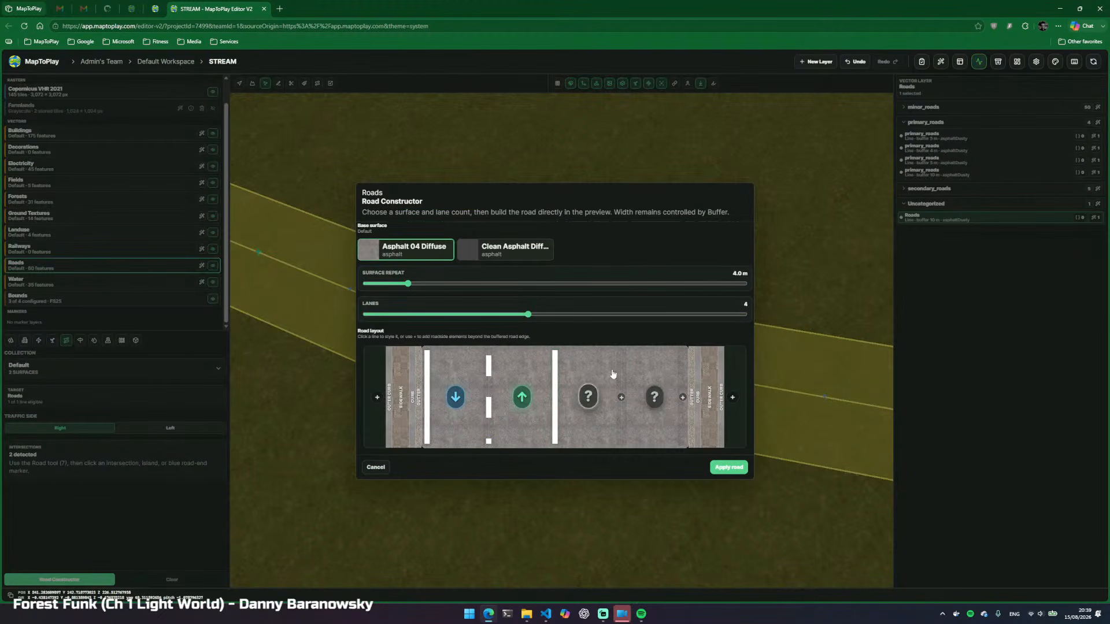
click(621, 397)
click(495, 465)
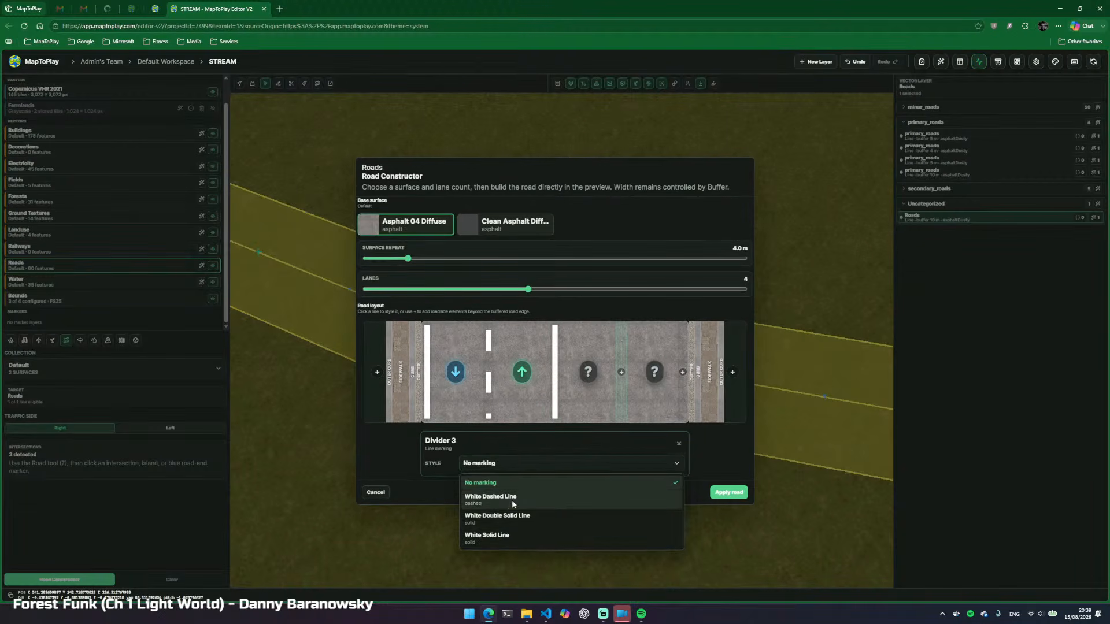
click(512, 501)
click(683, 362)
click(497, 464)
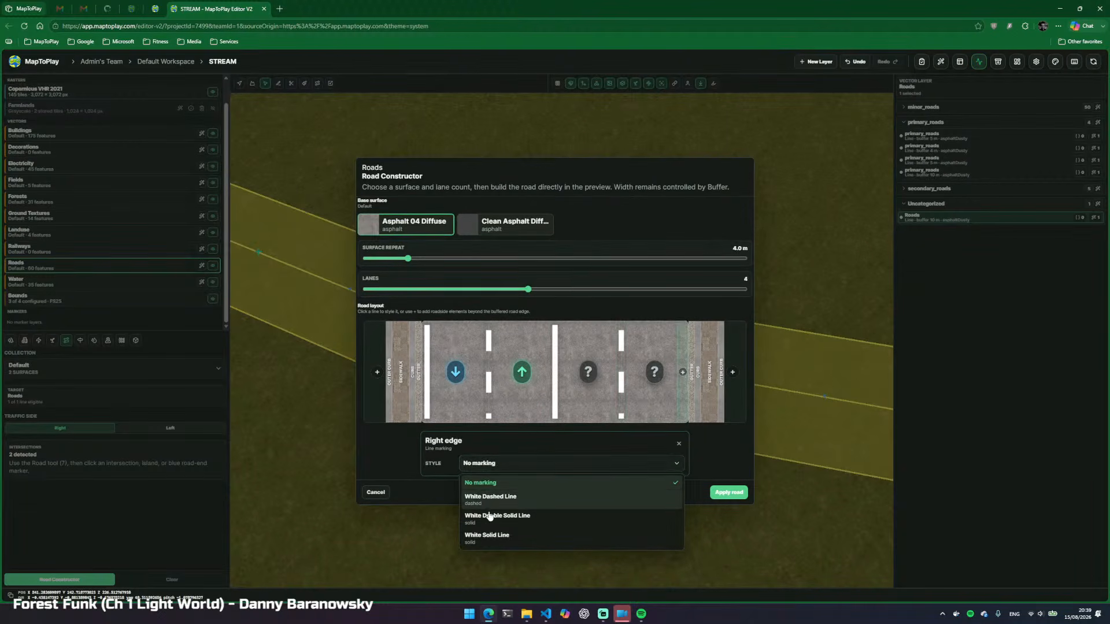
click(496, 538)
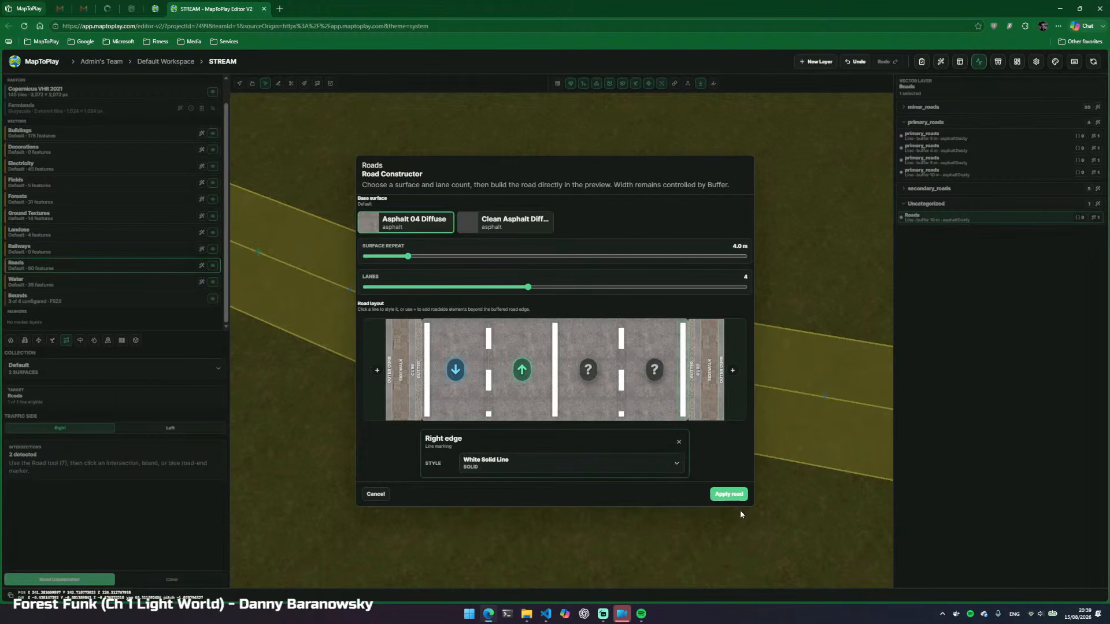
click(729, 495)
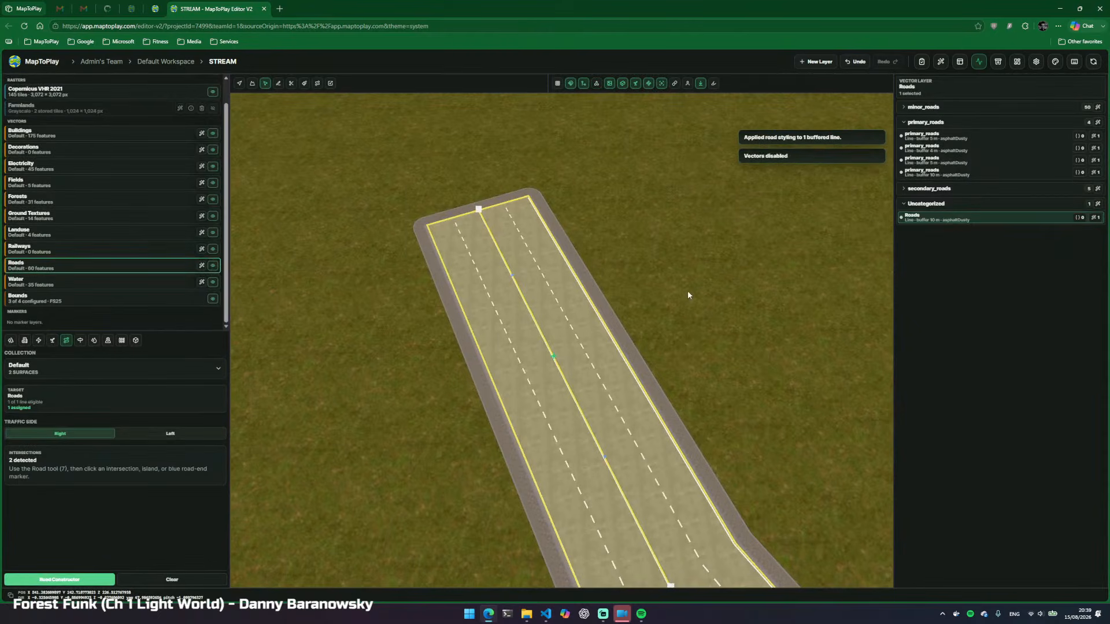
Apply the Refine modifier to the uncategorized four-lane road to curve its corners
click(688, 295)
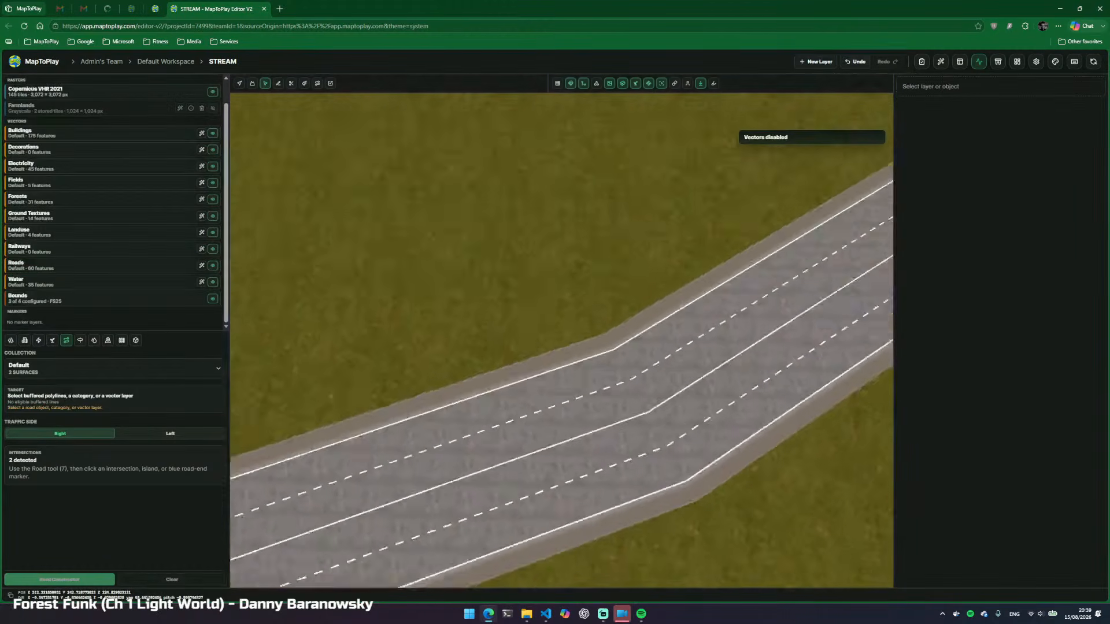
key(w)
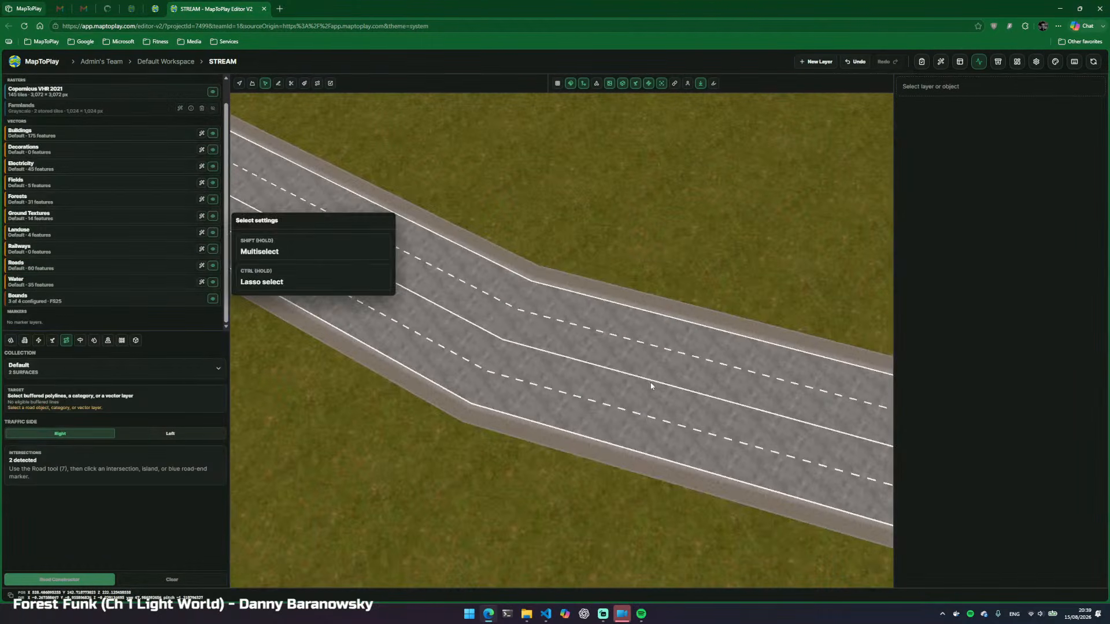
click(649, 381)
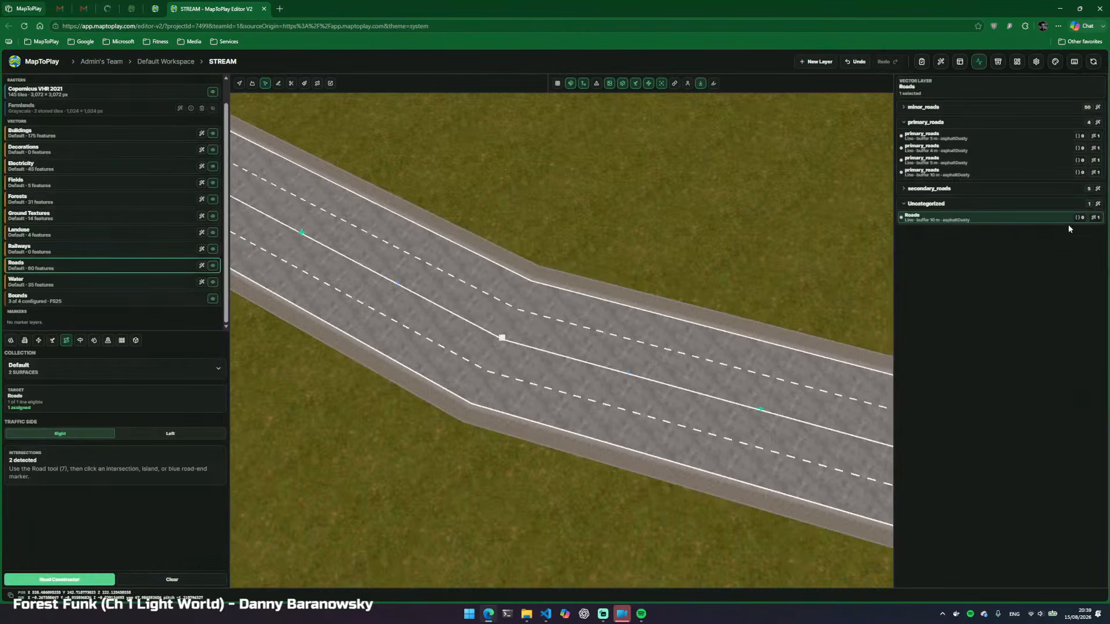
click(1094, 217)
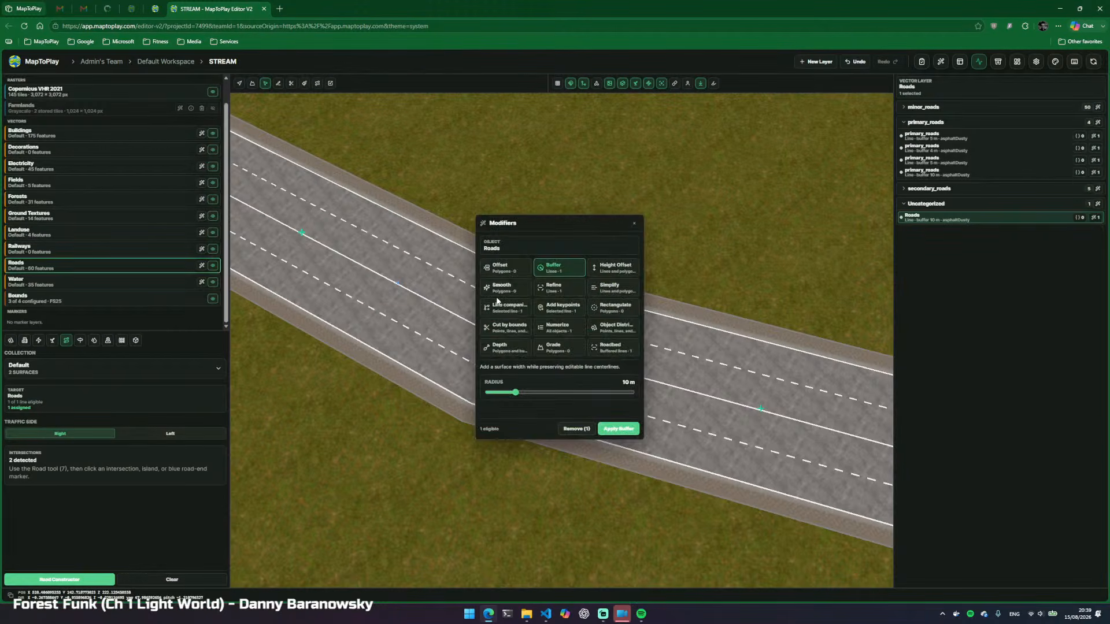
click(548, 291)
click(618, 452)
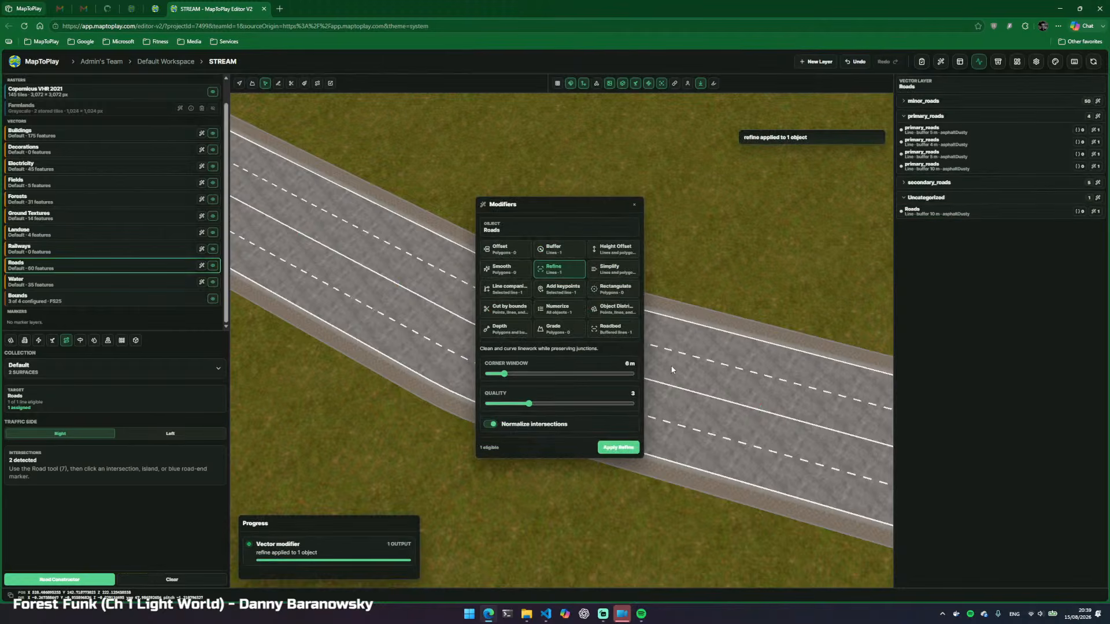
click(635, 207)
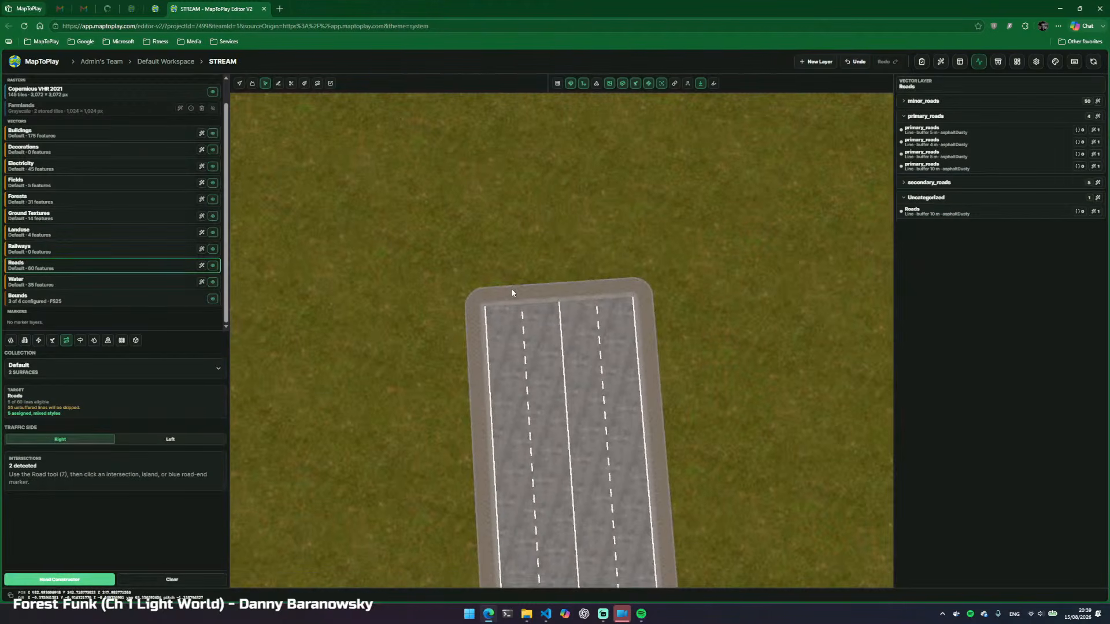
Set the four-lane road's directions with the Road tool, giving both right lanes forward arrows and both left lanes opposite arrows
key(7)
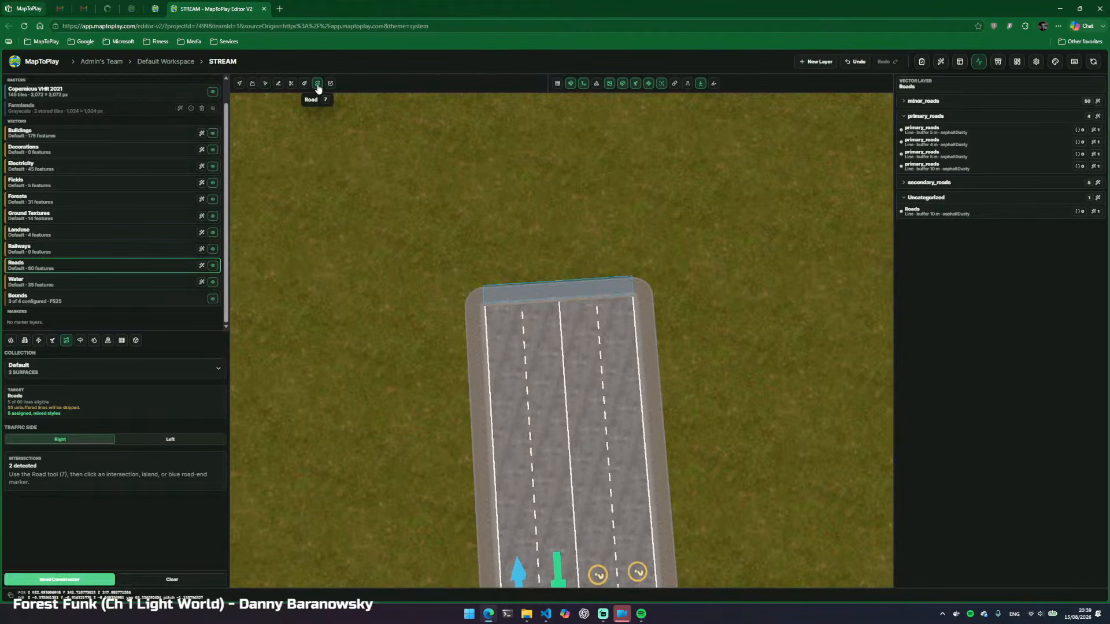
drag(518, 370, 648, 439)
key(w)
key(w)
drag(439, 347, 607, 346)
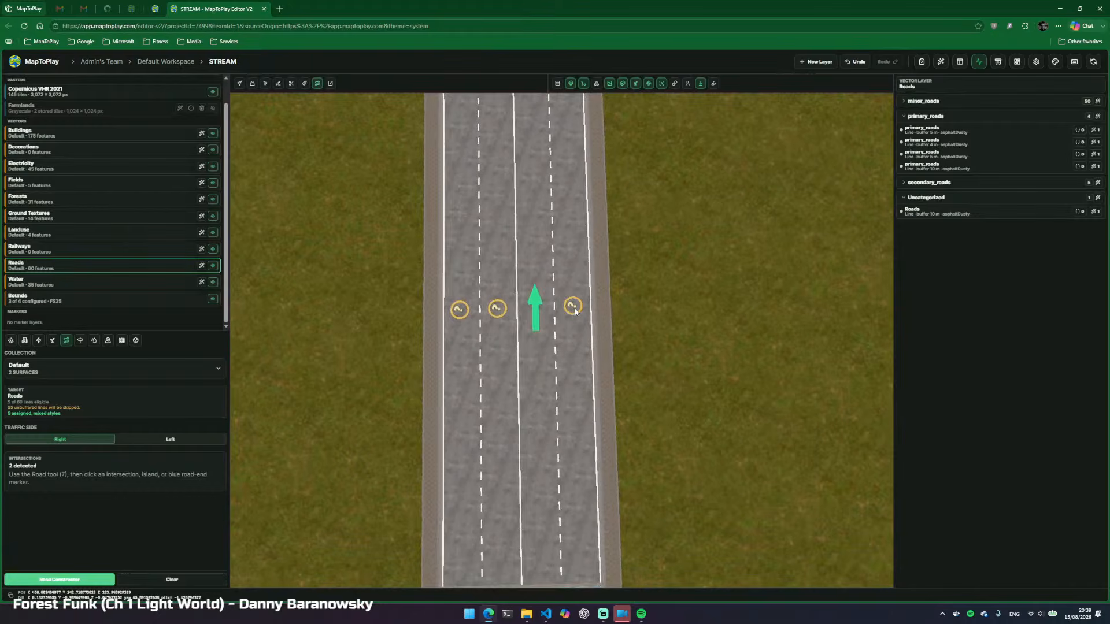
click(573, 307)
click(492, 308)
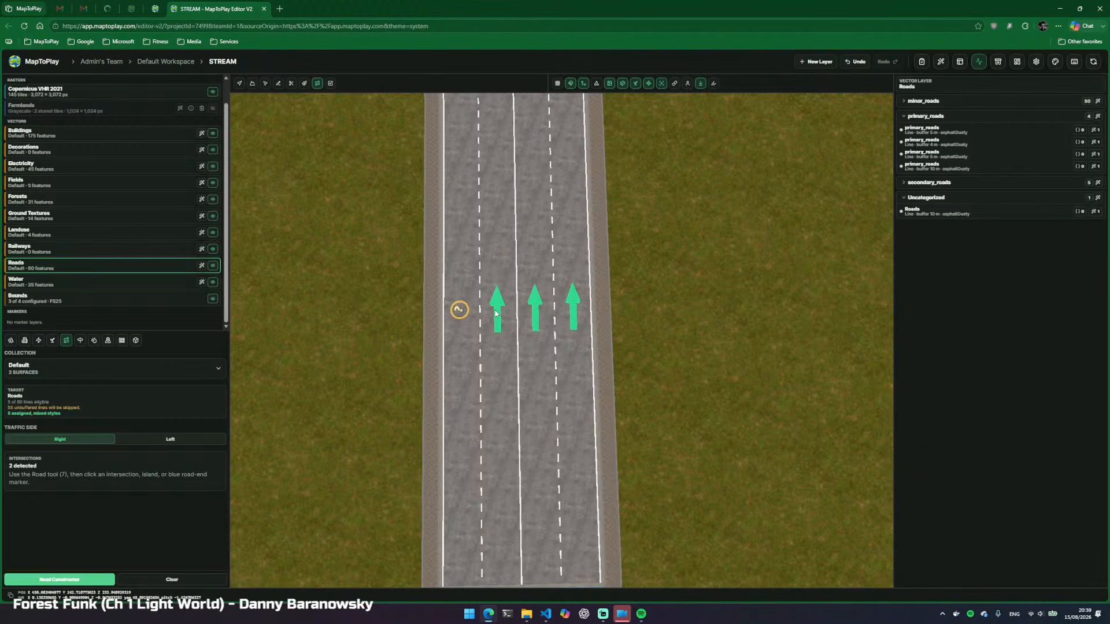
click(462, 312)
click(462, 322)
click(501, 319)
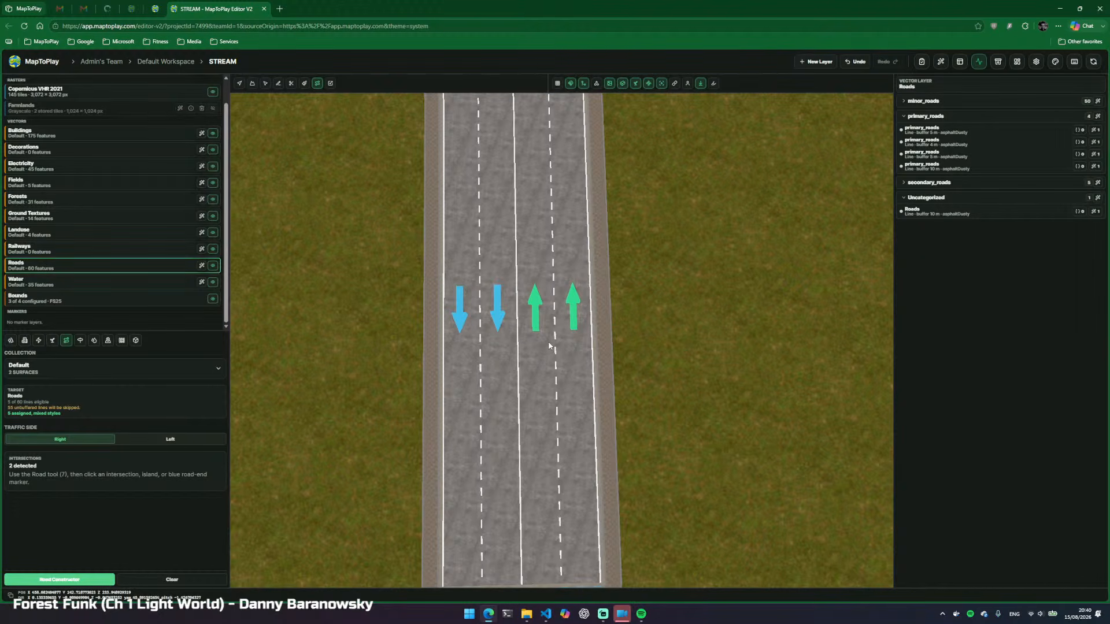
Examine the lane direction arrows along the refined four-lane road, including its curves and both ends
drag(549, 347, 571, 430)
key(w)
key(d)
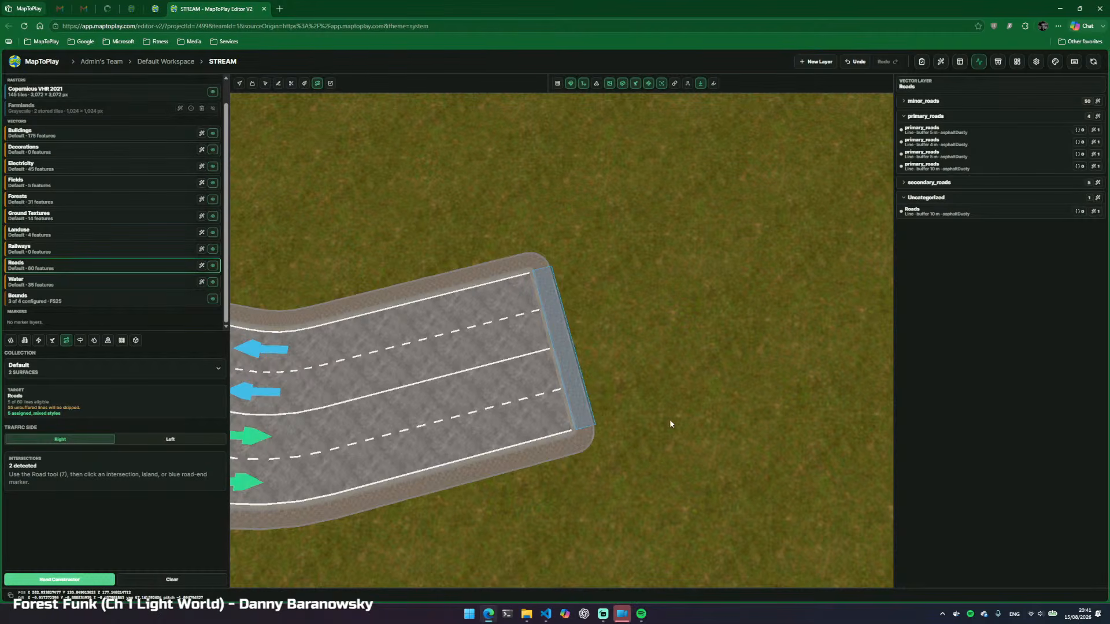
key(w)
drag(655, 417, 277, 440)
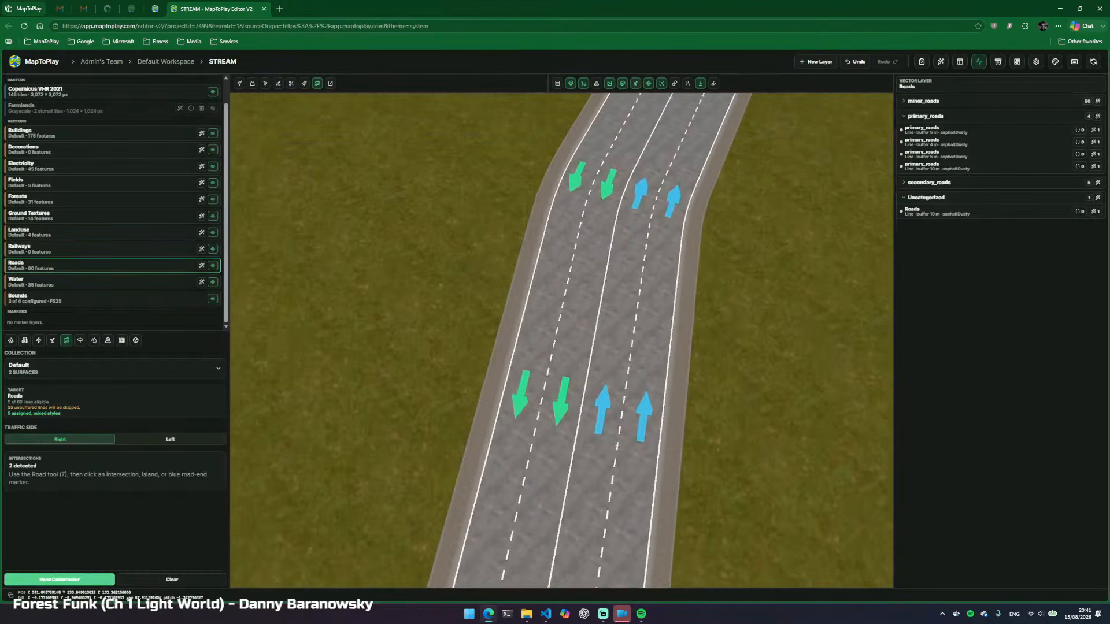
key(w)
drag(543, 393, 591, 387)
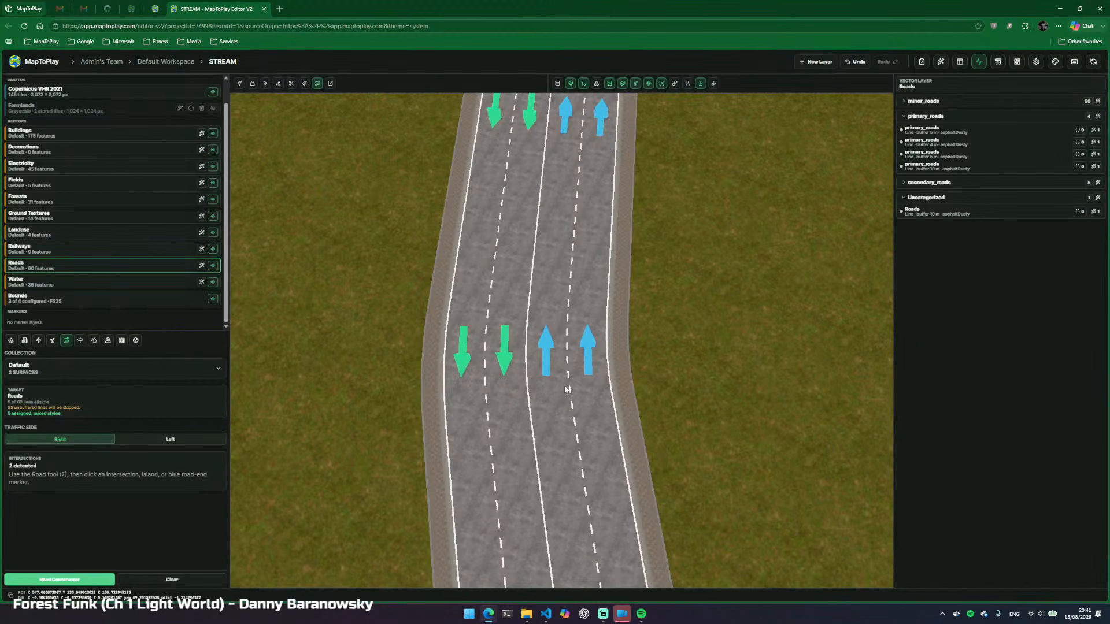
key(w)
key(w)
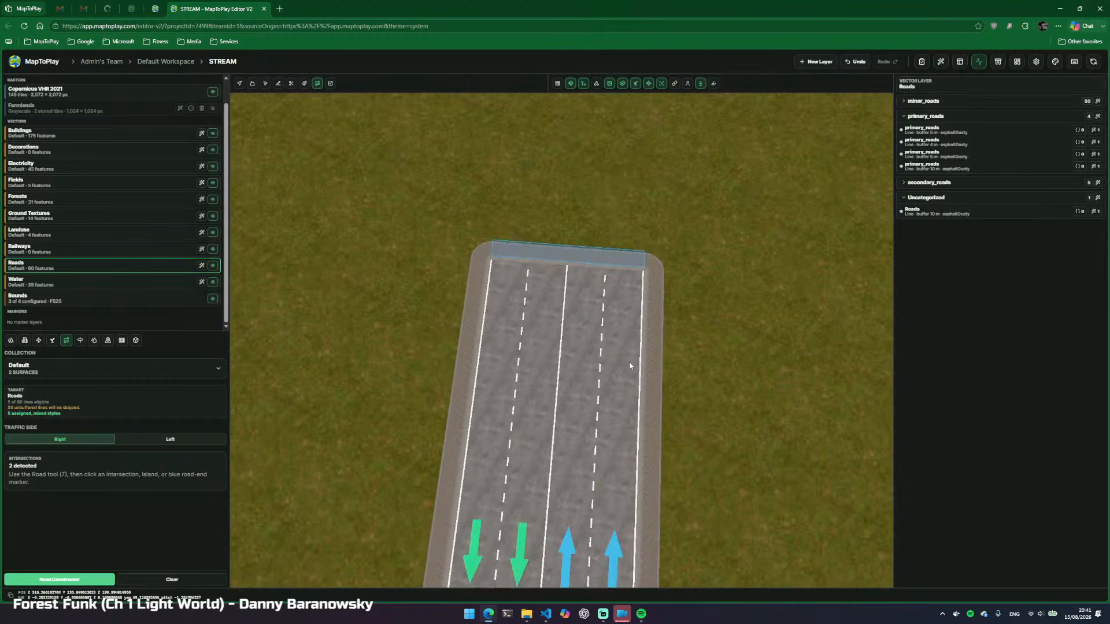
key(d)
key(a)
key(s)
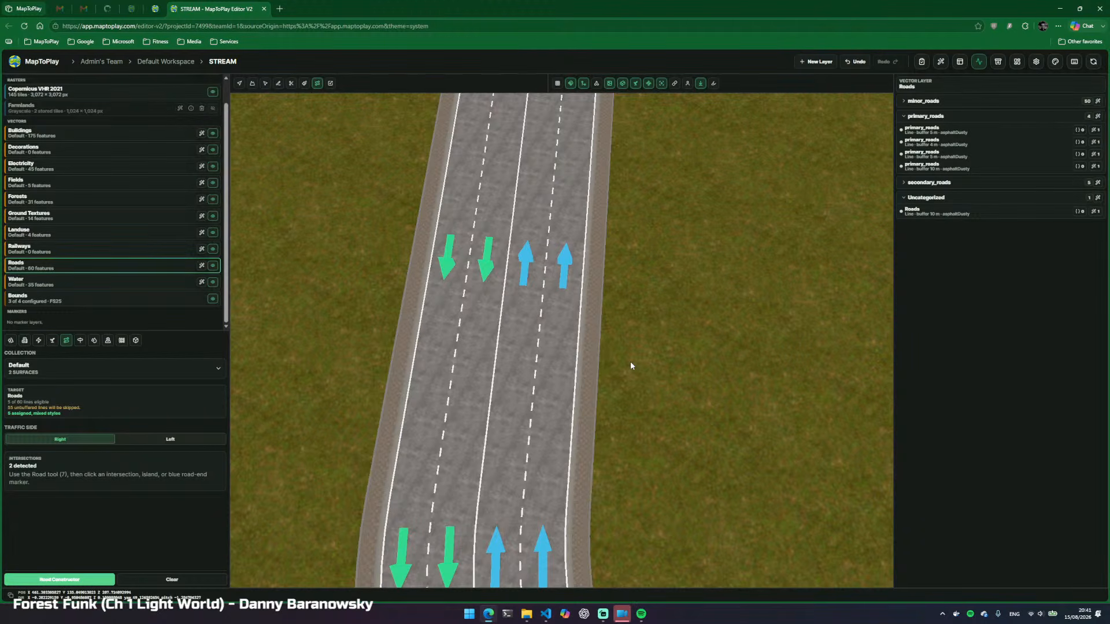
key(w)
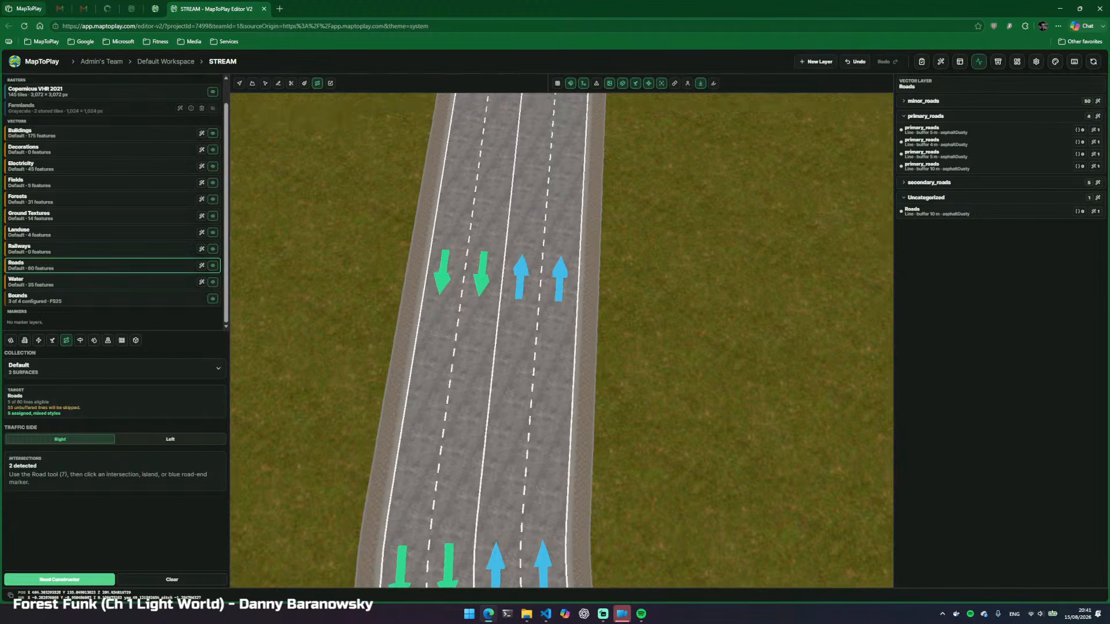
key(w)
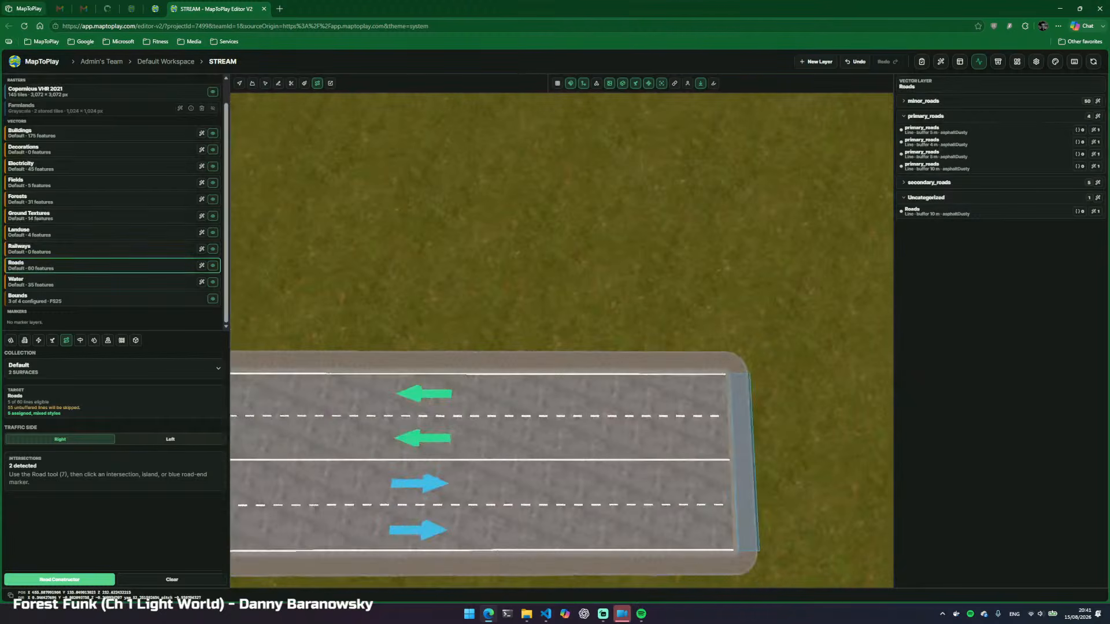
Add a white hatched crossing decal across the start of the road and an EU Roundabout sign in a sidewalk furniture slot
click(518, 307)
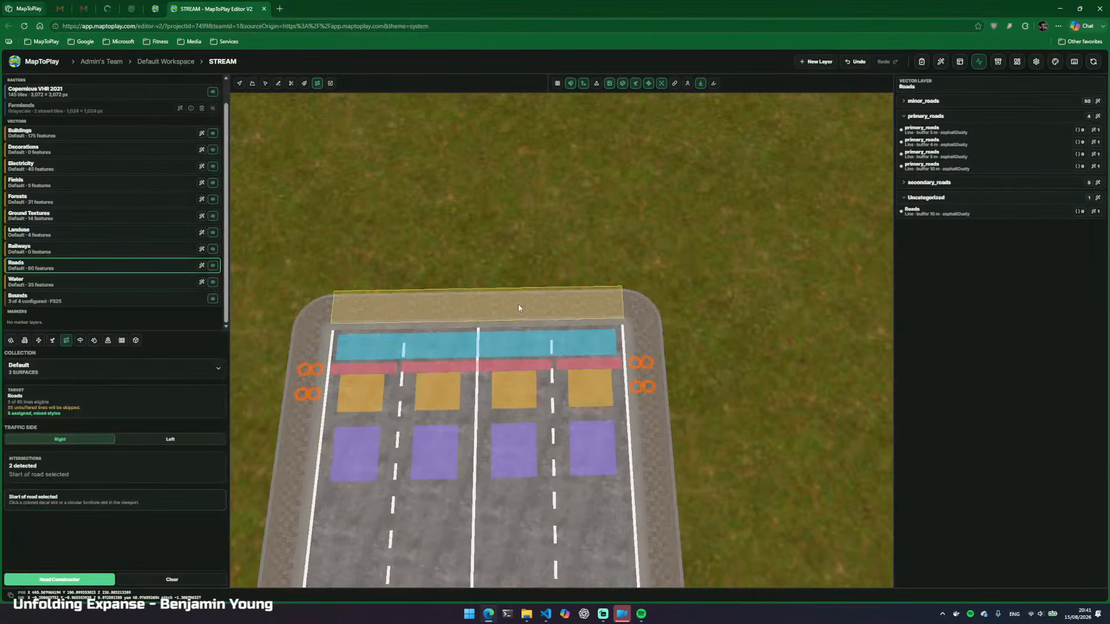
click(423, 345)
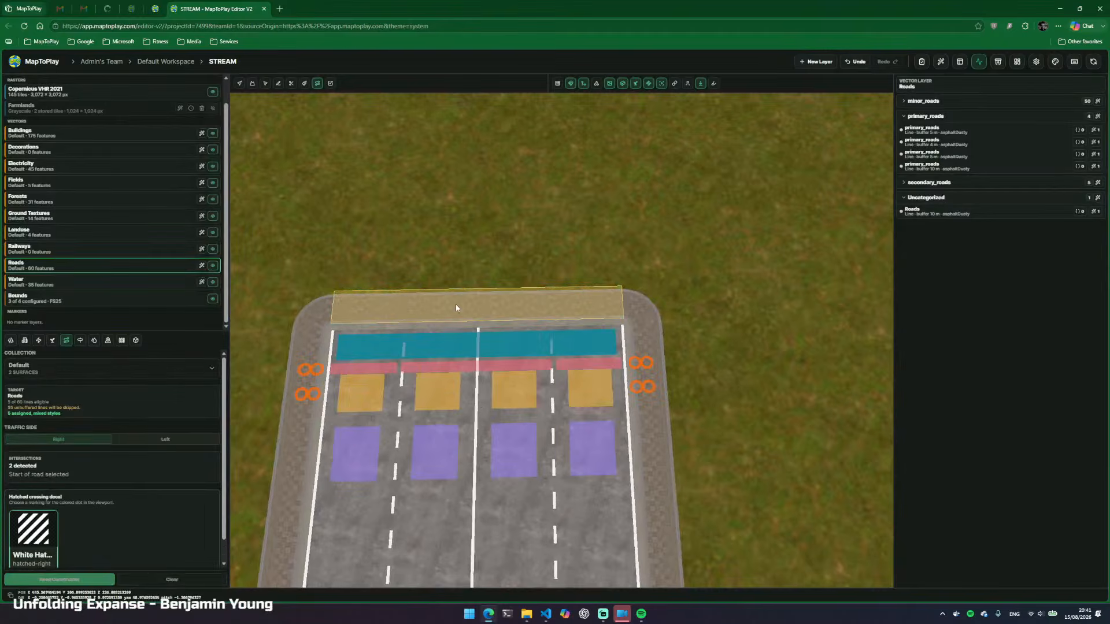
click(636, 387)
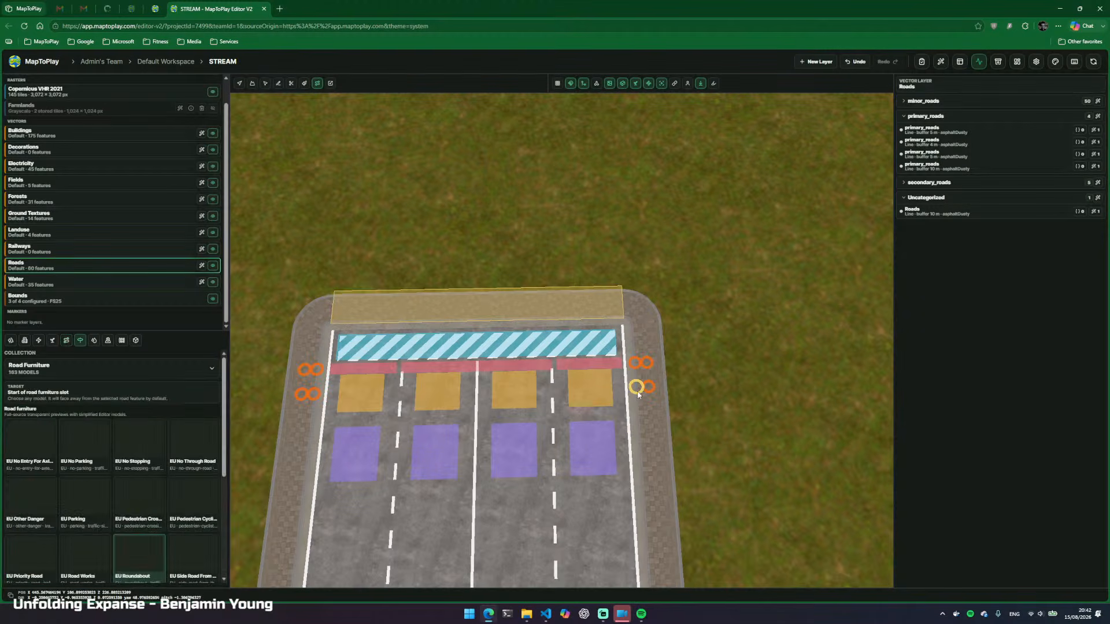
click(137, 558)
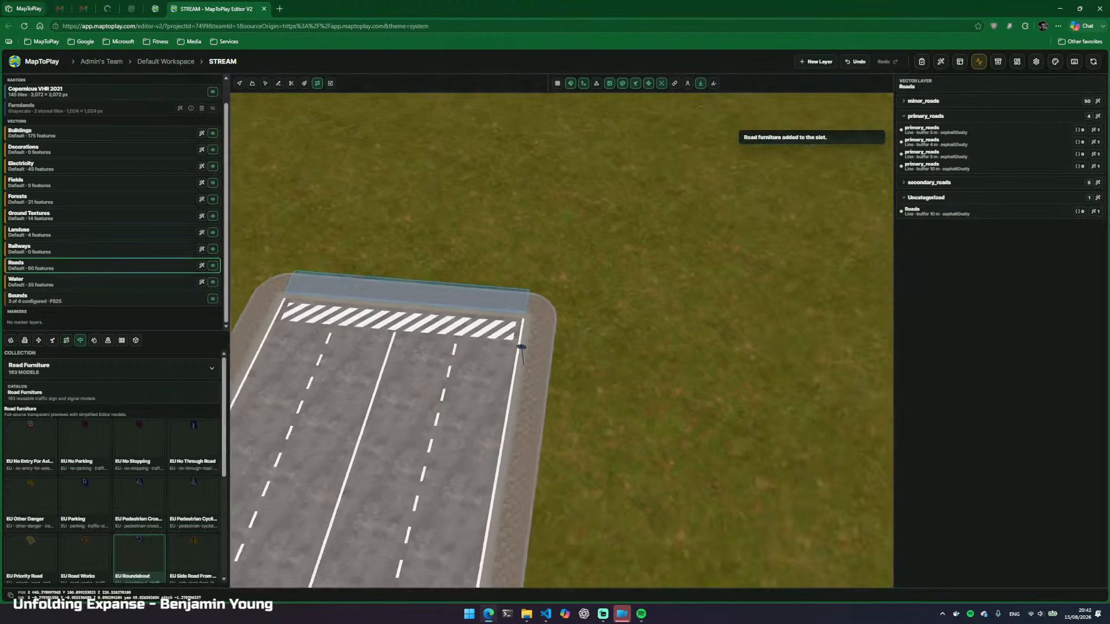
key(w)
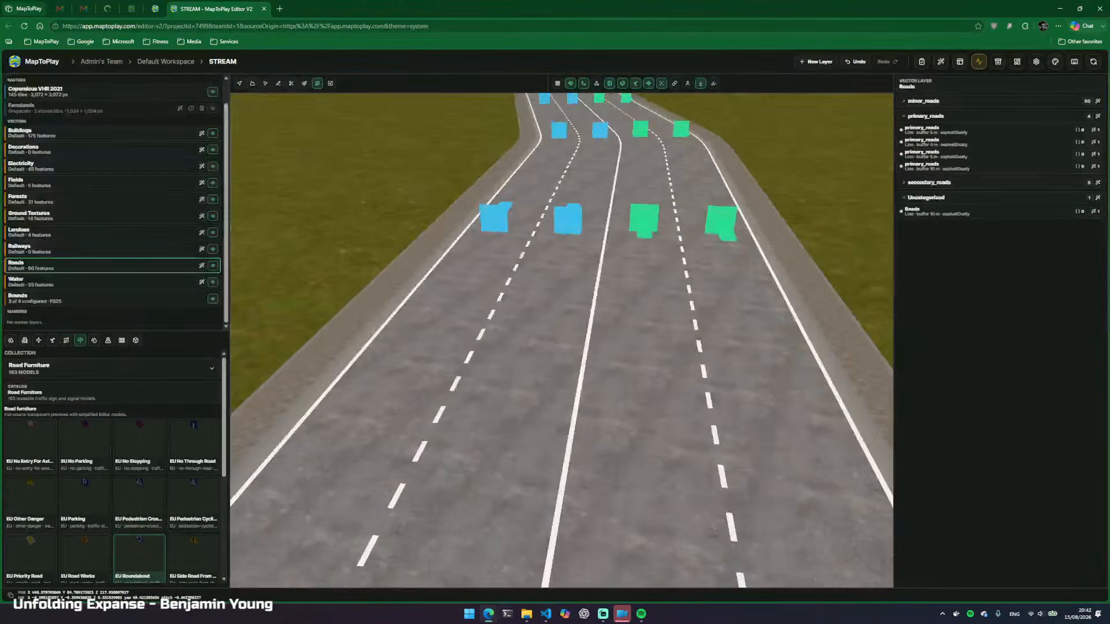
key(s)
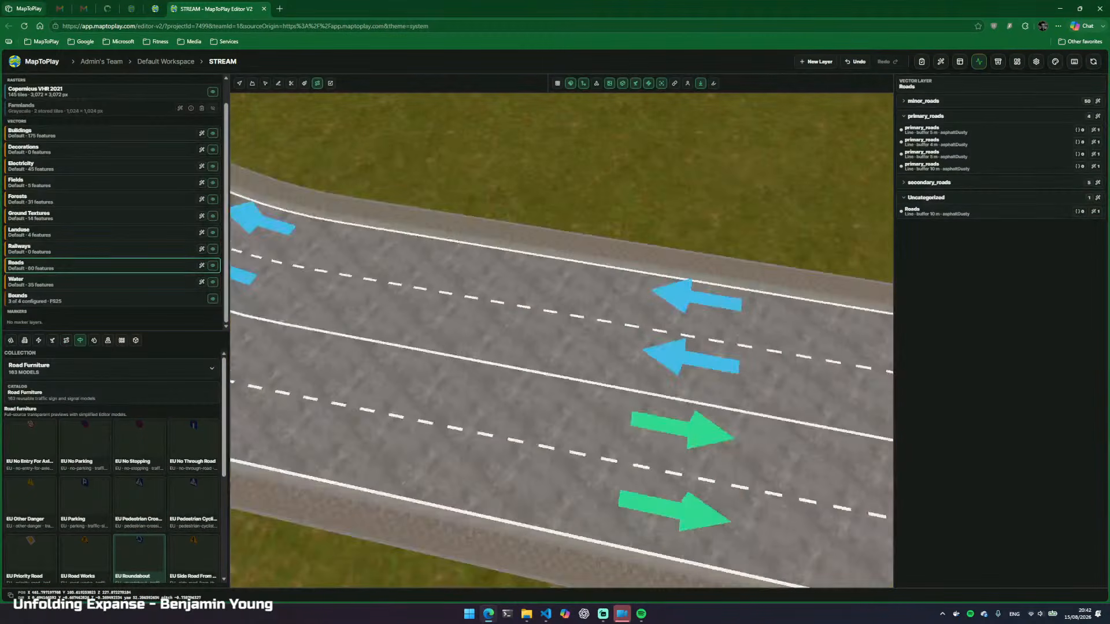
Mark an island's start and end points along the centre line of the four-lane road's straight stretch just past the curve
key(s)
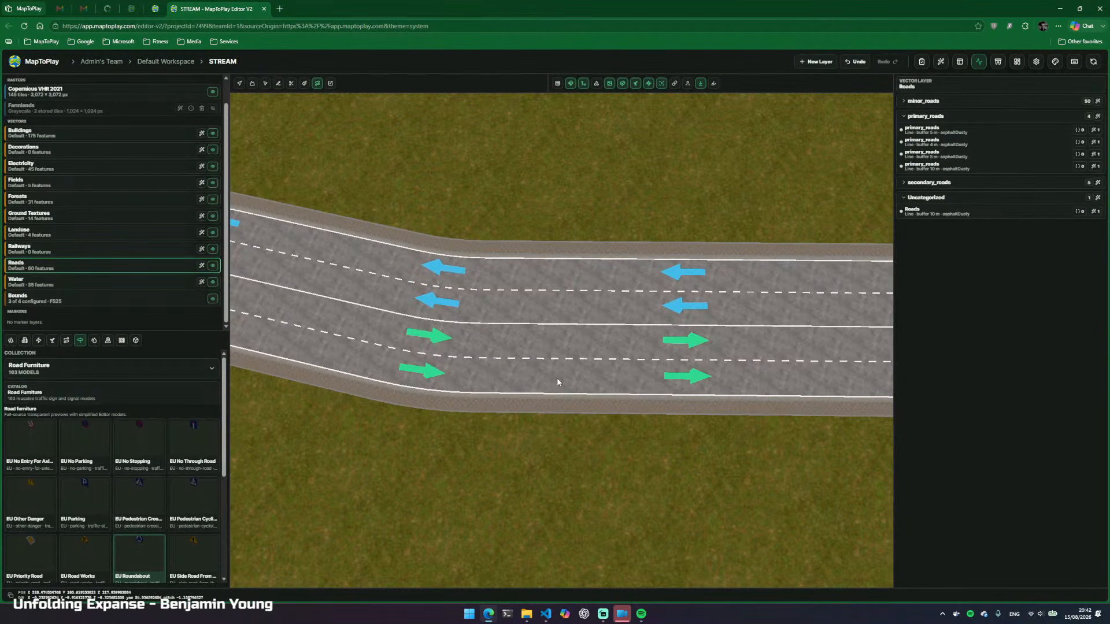
drag(558, 383, 563, 372)
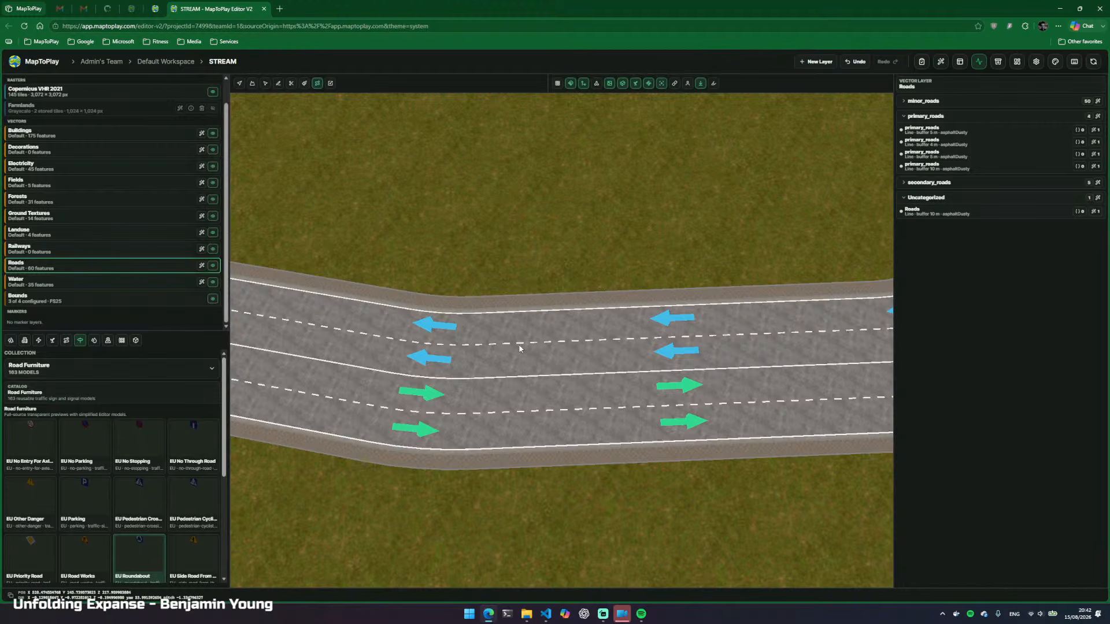
click(520, 376)
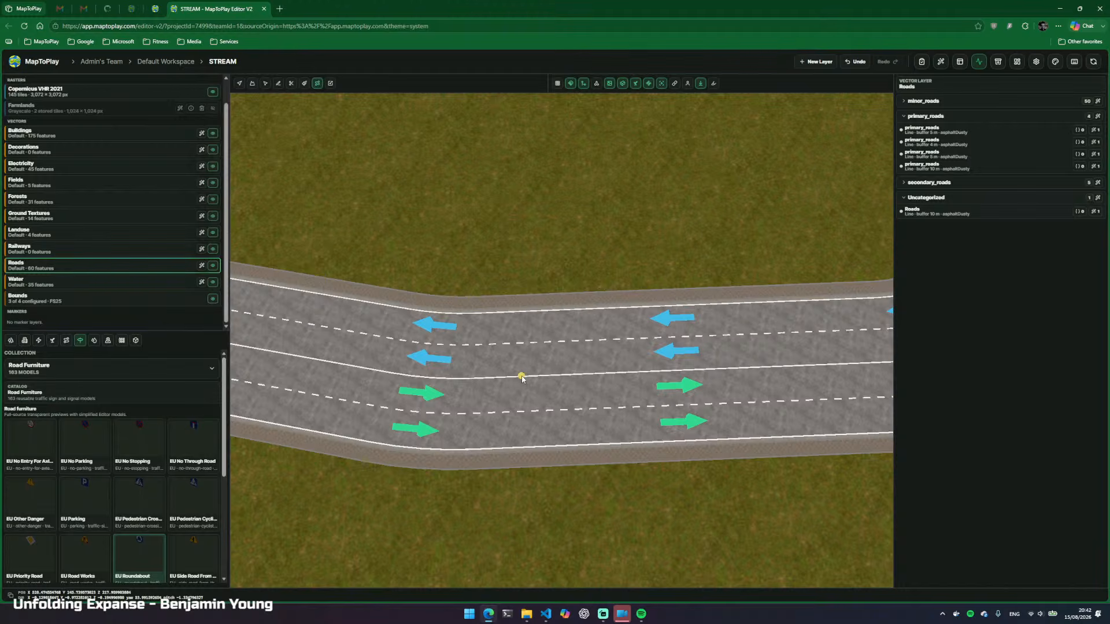
click(720, 368)
key(q)
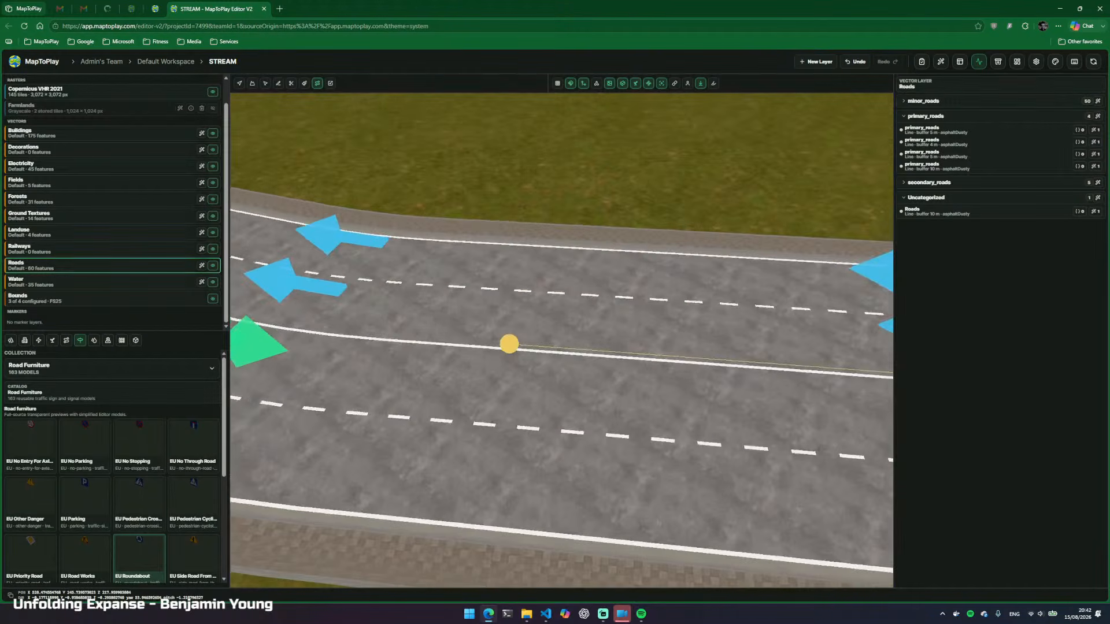
click(66, 340)
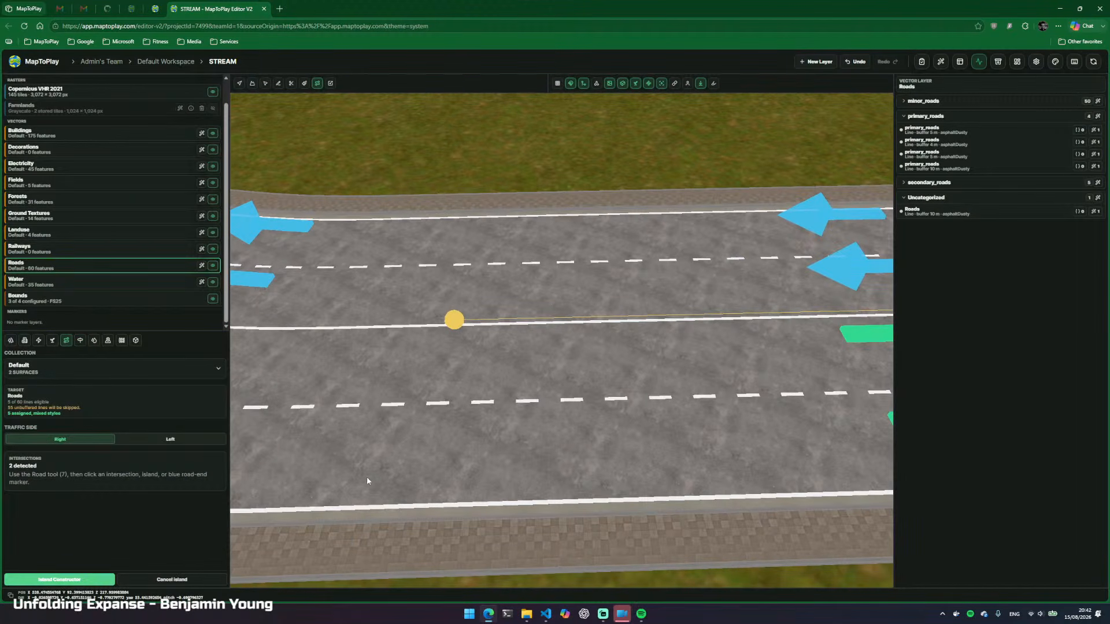
key(e)
drag(366, 477, 422, 439)
key(d)
key(e)
Configure the island in the Island Constructor with an Empty center, 2.0 m minimum width, 8.0 m maximum width and Expand road enabled
click(69, 581)
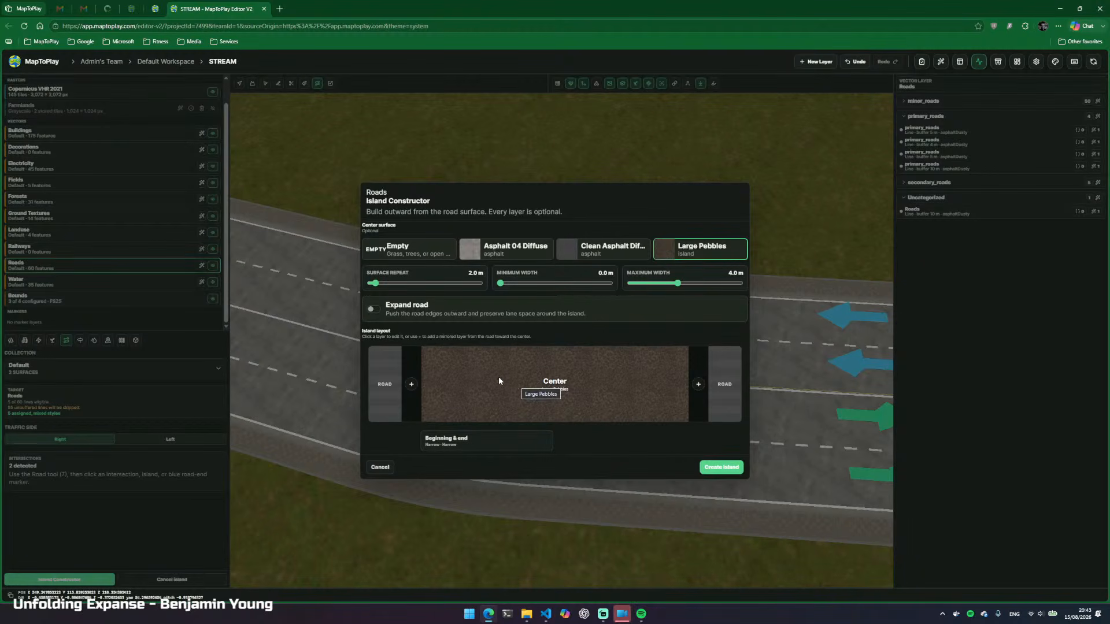
click(418, 246)
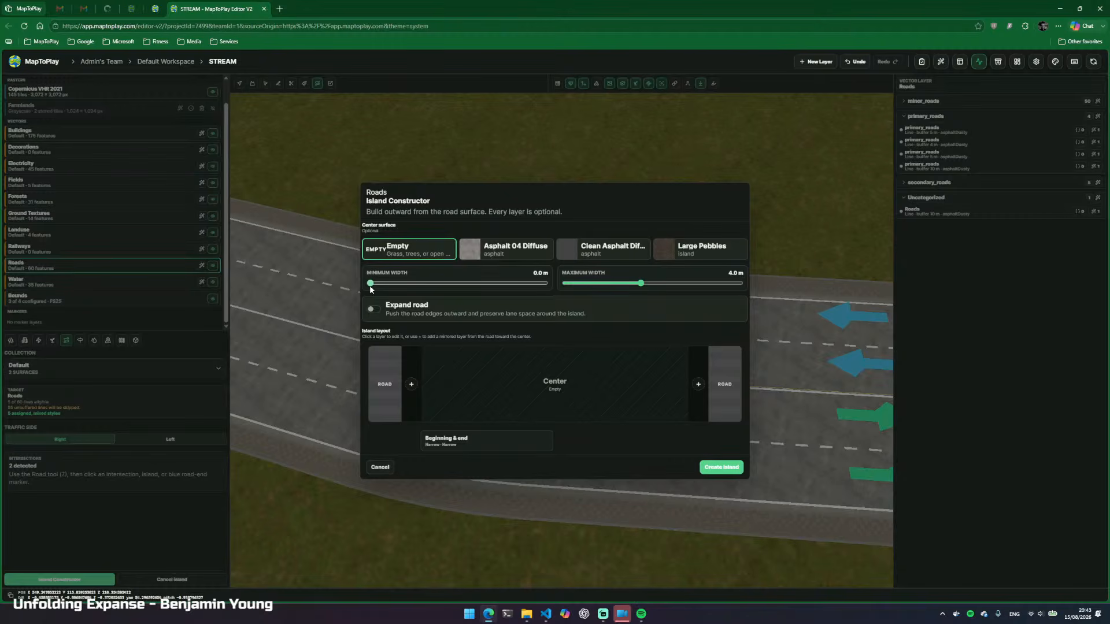
drag(371, 289, 457, 287)
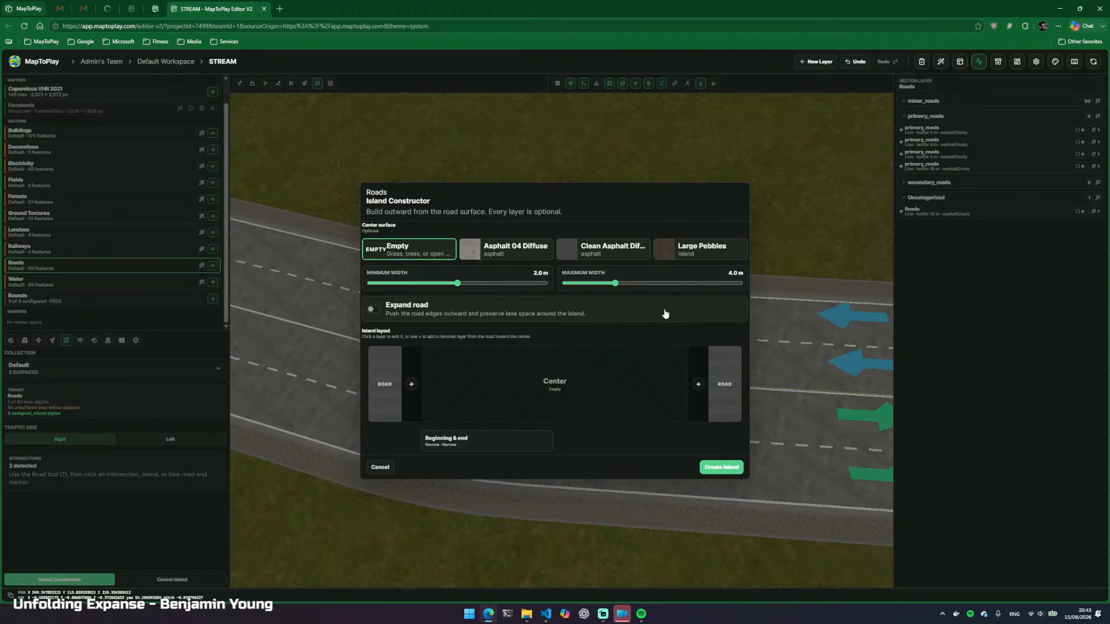
drag(623, 282, 715, 286)
click(374, 311)
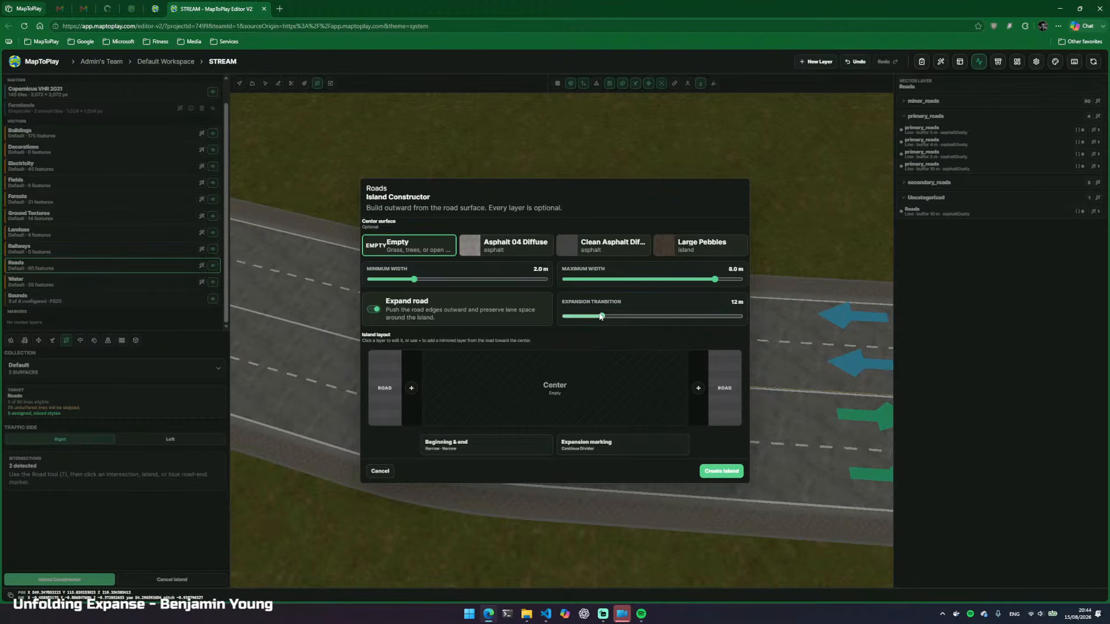
Review the island's beginning and end transitions and set its expansion marking style to White Hatched Right
click(470, 444)
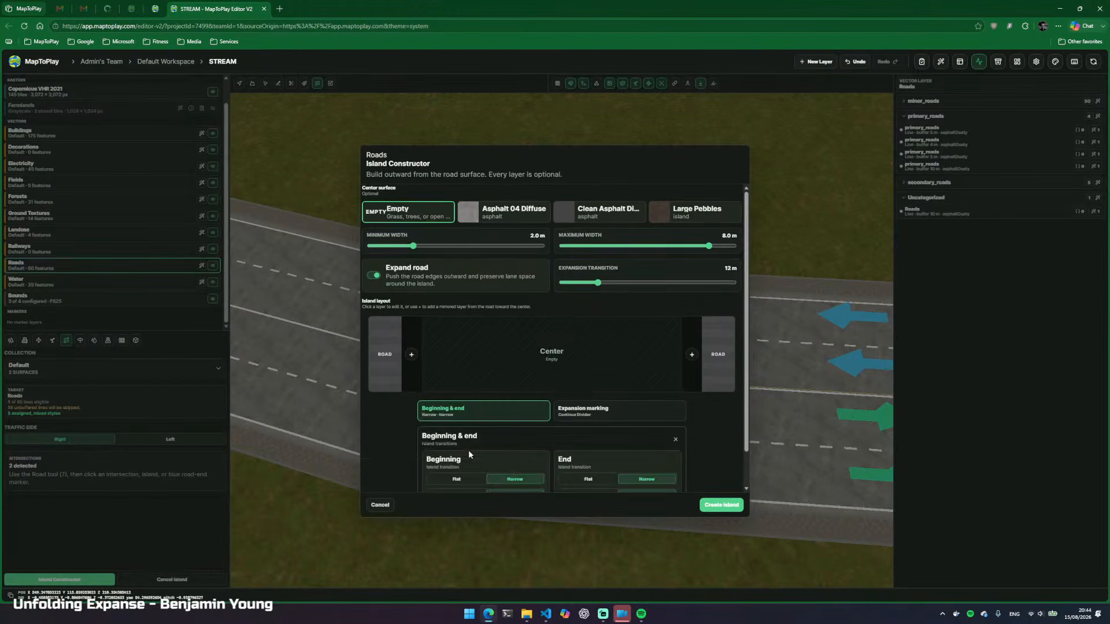
scroll(511, 429, down, 1)
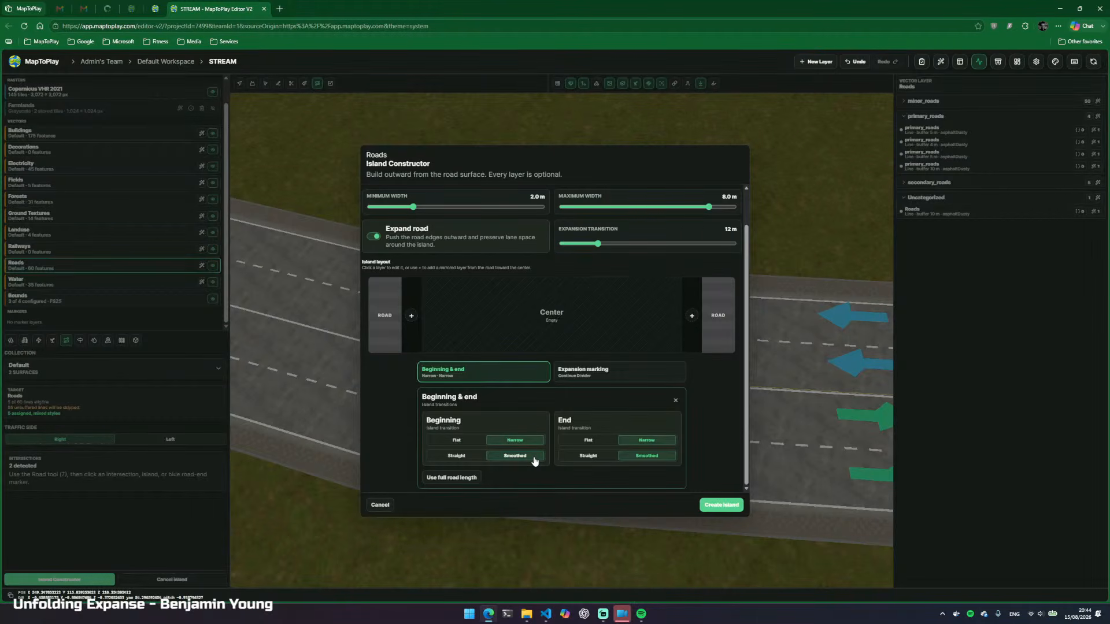
click(593, 381)
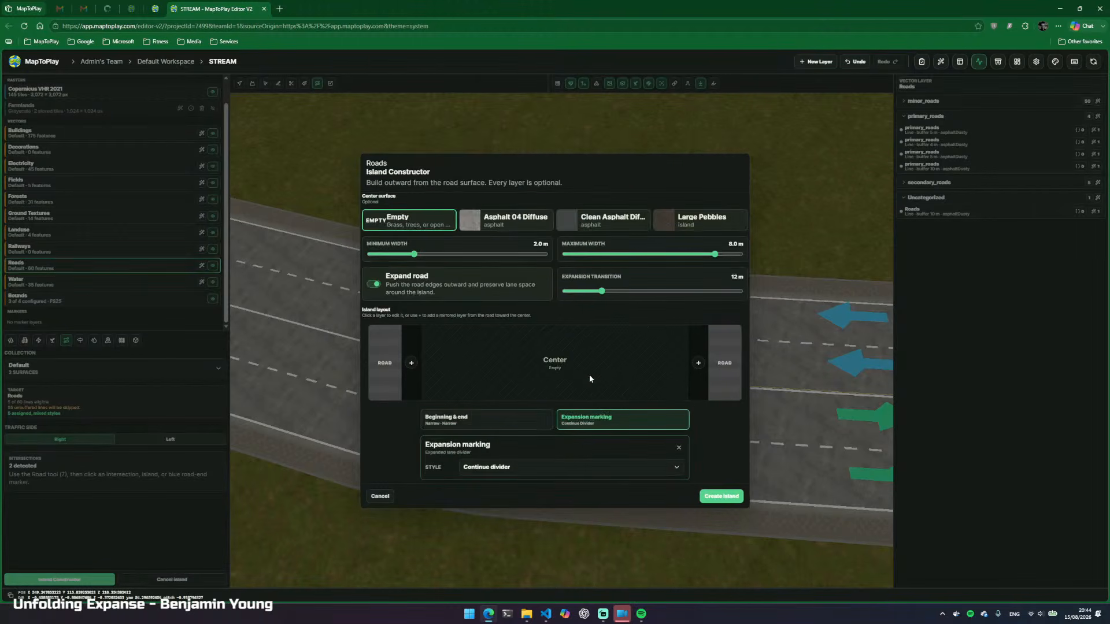
click(560, 469)
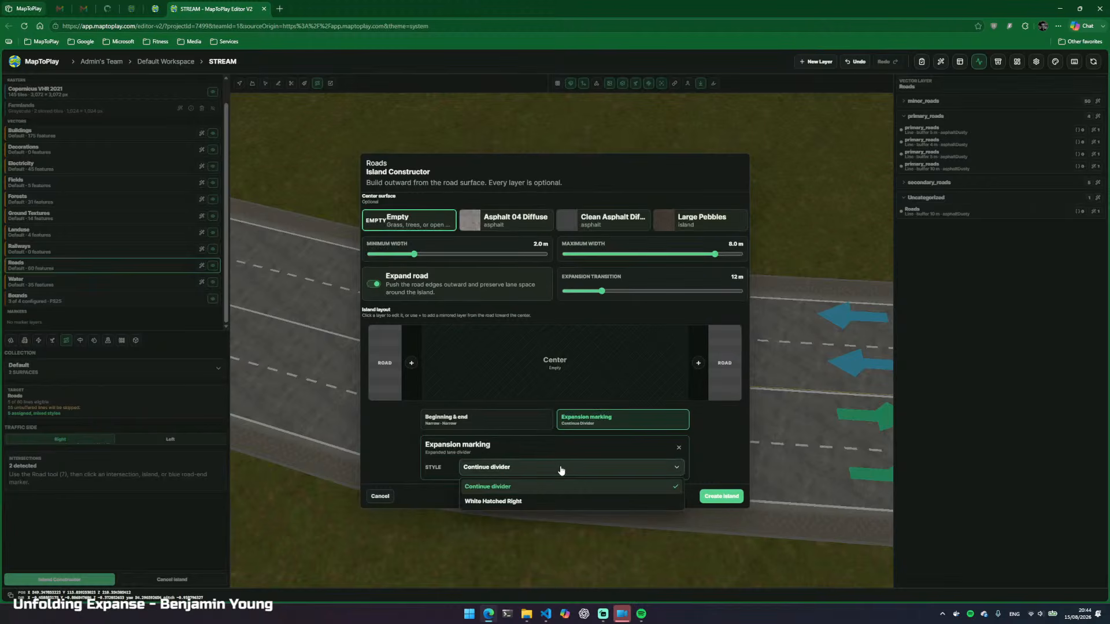
click(522, 505)
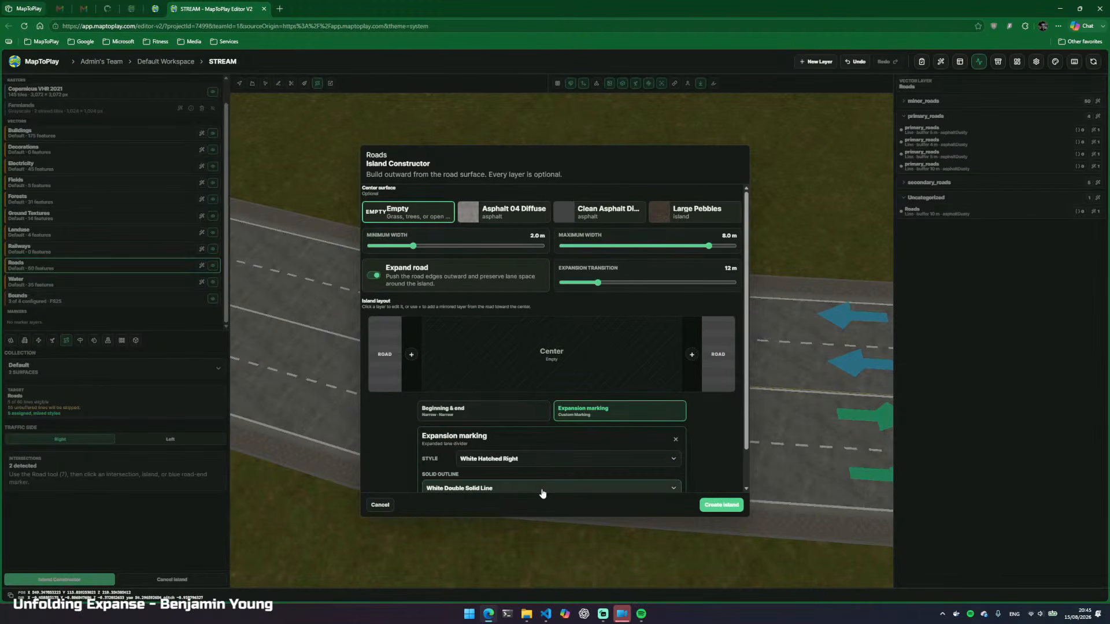
scroll(543, 494, down, 2)
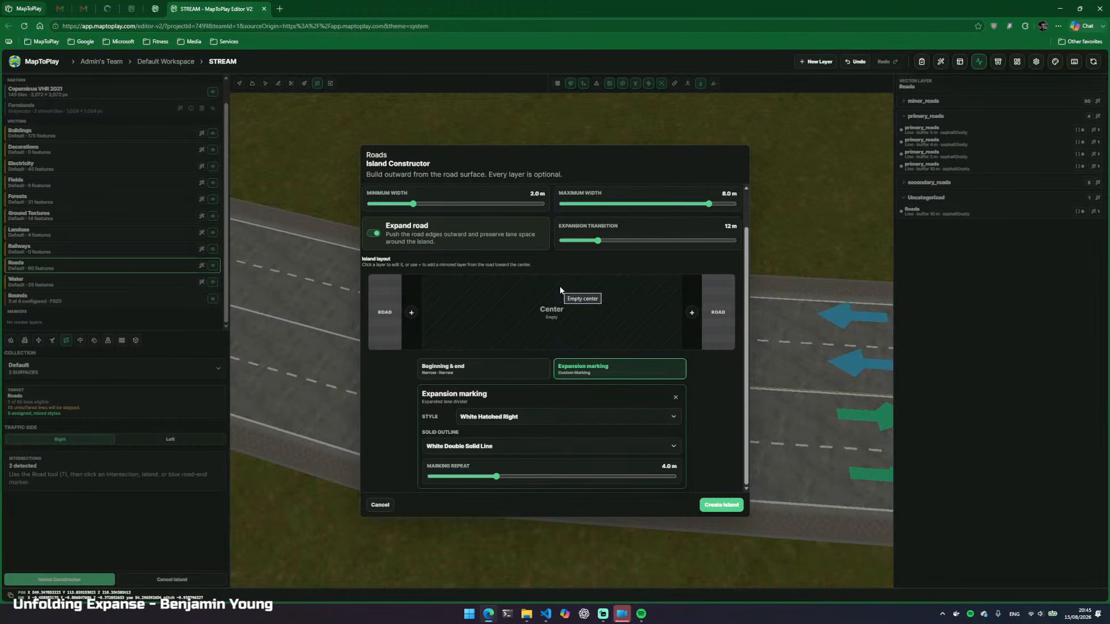
Add an outer gutter, outer curb, sidewalk and inner curb to the island layout, and create the island
click(411, 313)
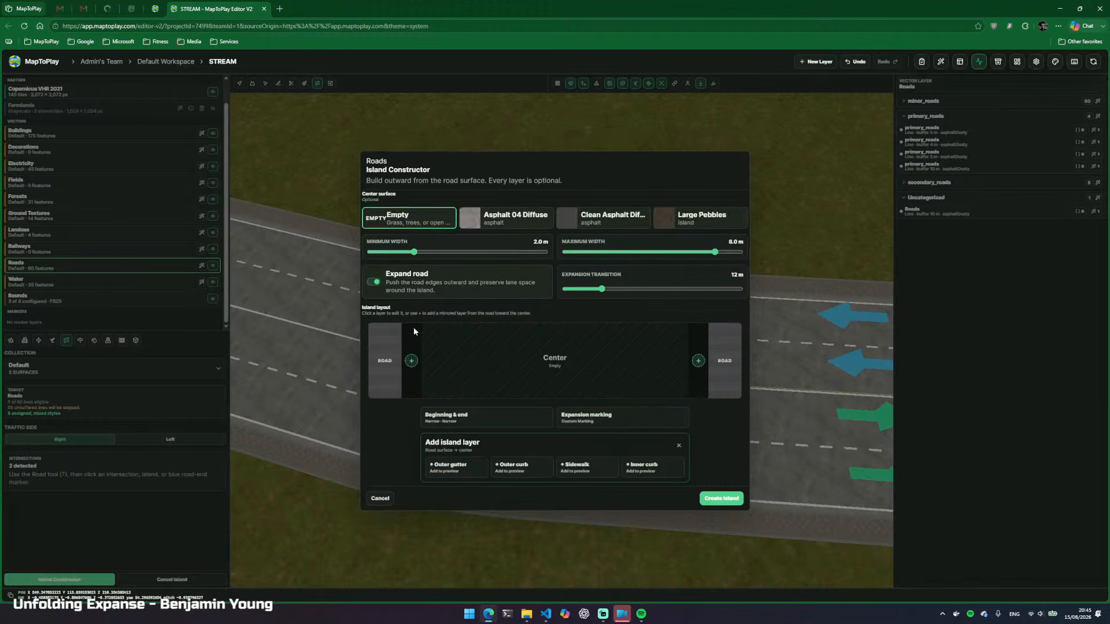
click(466, 472)
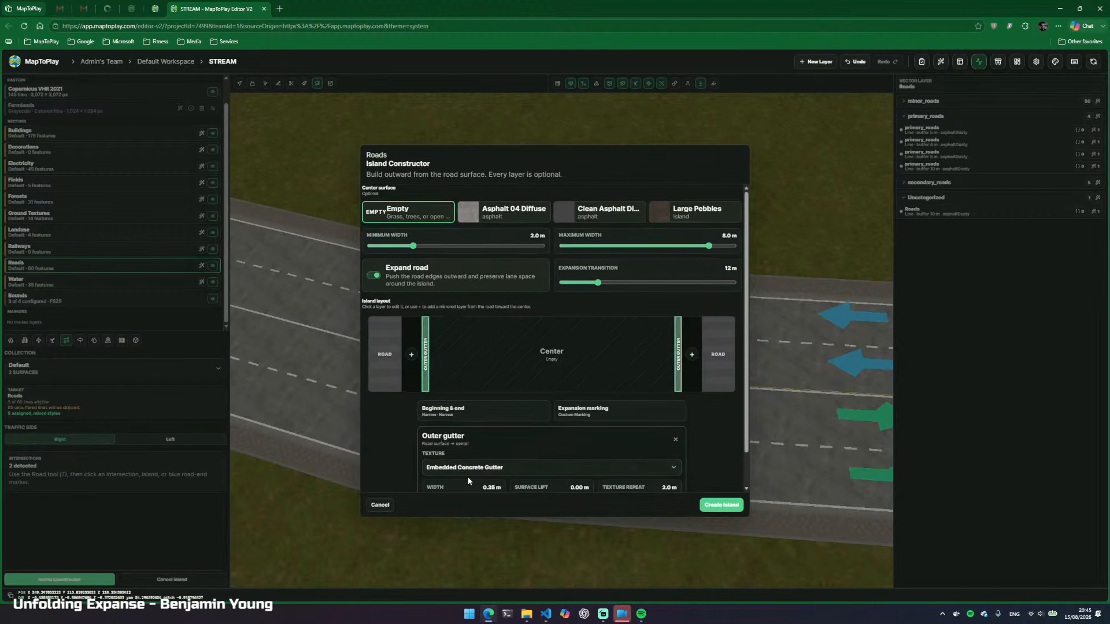
scroll(417, 359, down, 1)
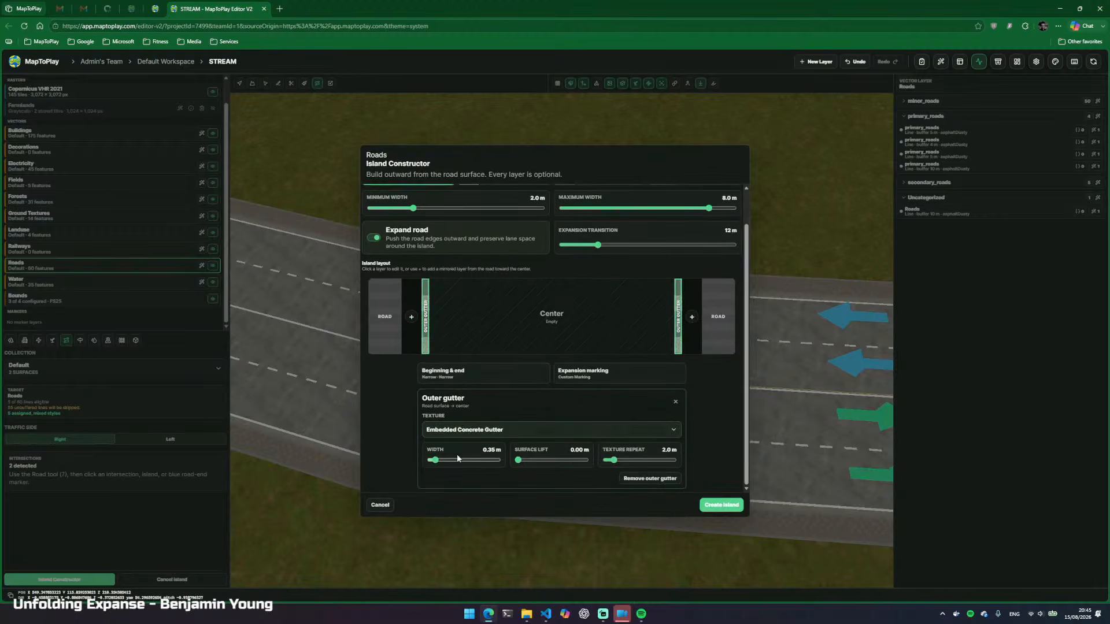
click(412, 318)
click(512, 467)
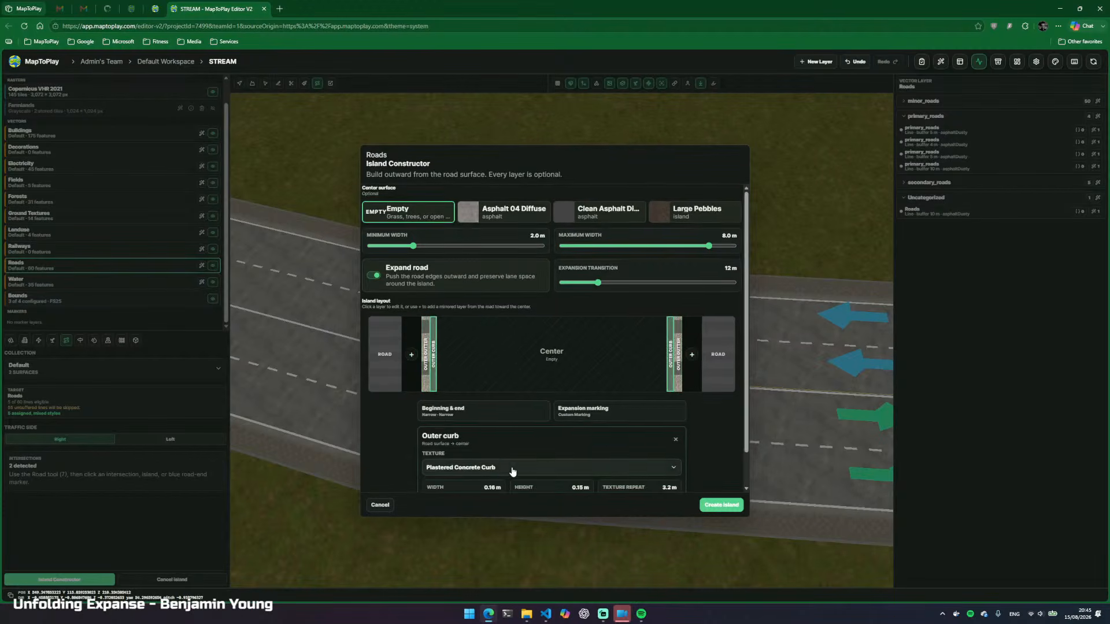
click(412, 361)
click(562, 469)
click(411, 354)
click(666, 472)
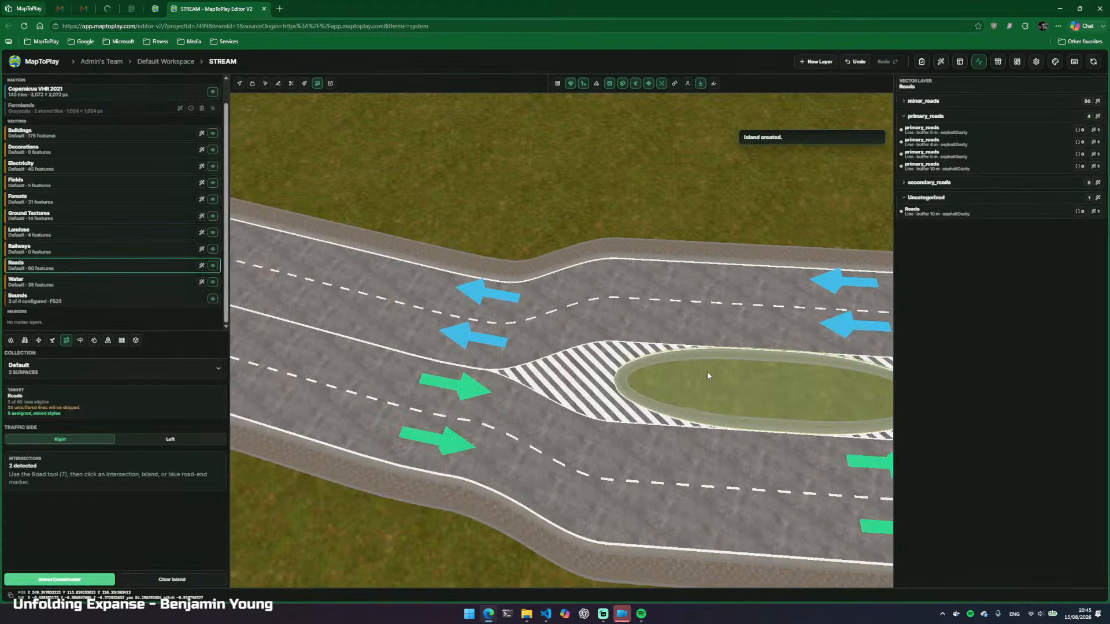
Examine the new island from several angles, including its hatched ends, curb ring, widened lanes and underlying road vectors
drag(615, 285, 531, 301)
click(567, 275)
key(v)
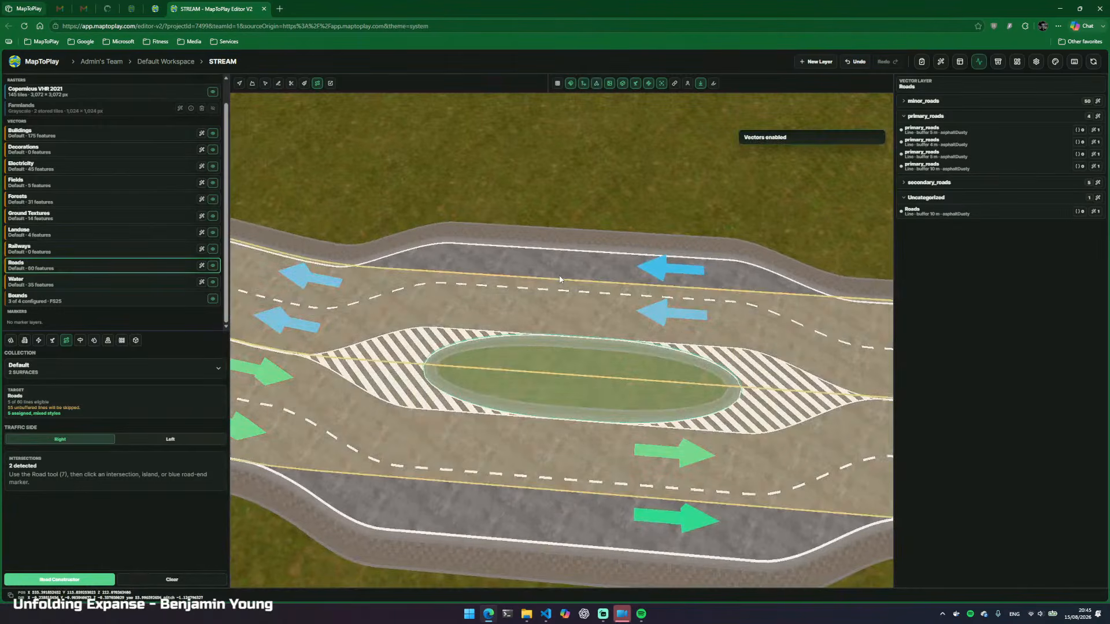
key(v)
key(d)
drag(562, 341, 488, 324)
key(a)
drag(595, 263, 752, 295)
key(w)
drag(595, 264, 601, 334)
key(w)
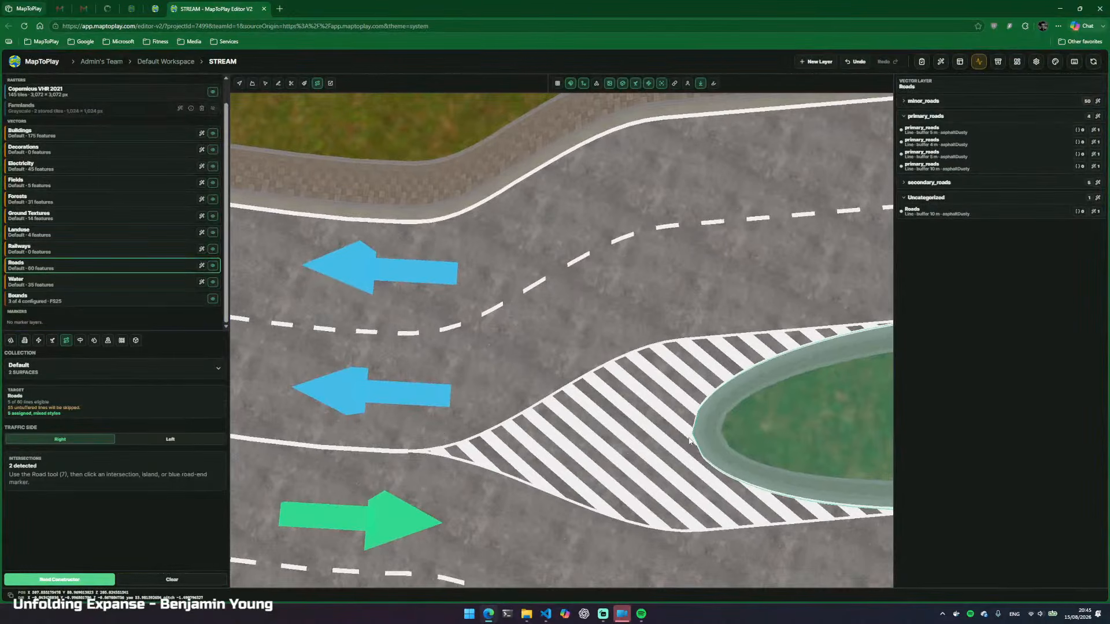
drag(651, 439, 734, 431)
key(d)
key(d)
key(s)
drag(376, 520, 467, 410)
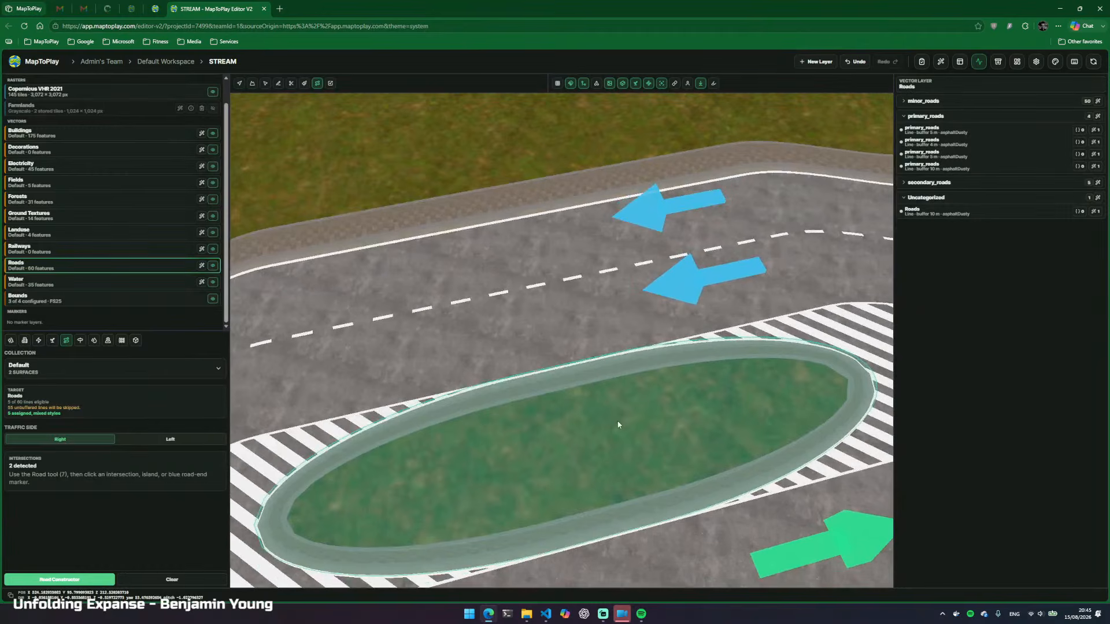
drag(618, 425, 550, 408)
key(s)
key(d)
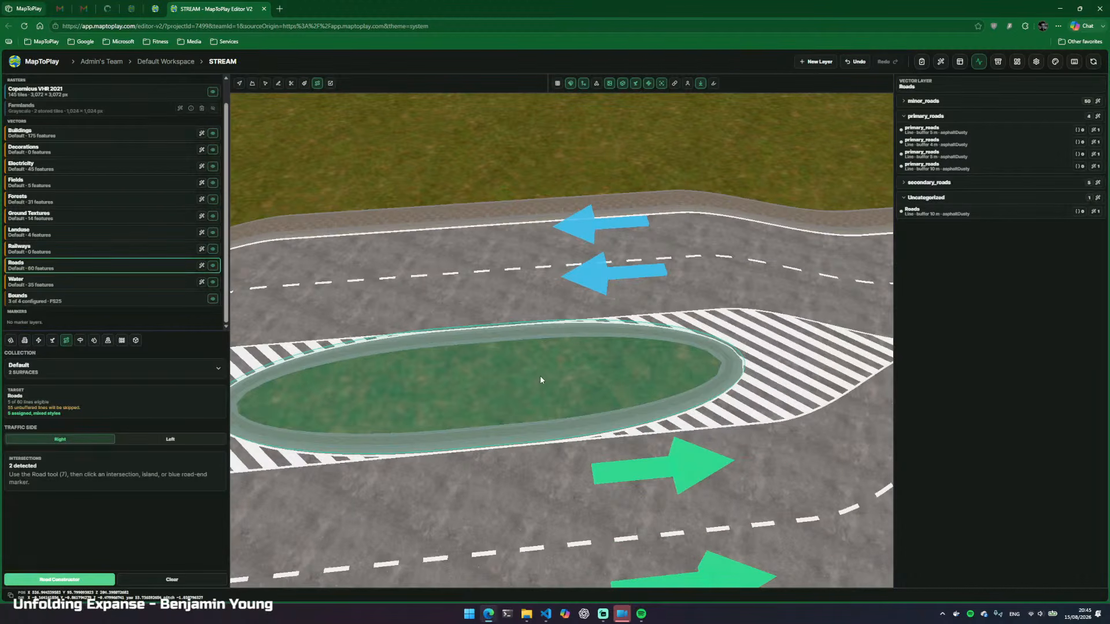
key(s)
drag(540, 377, 307, 399)
key(d)
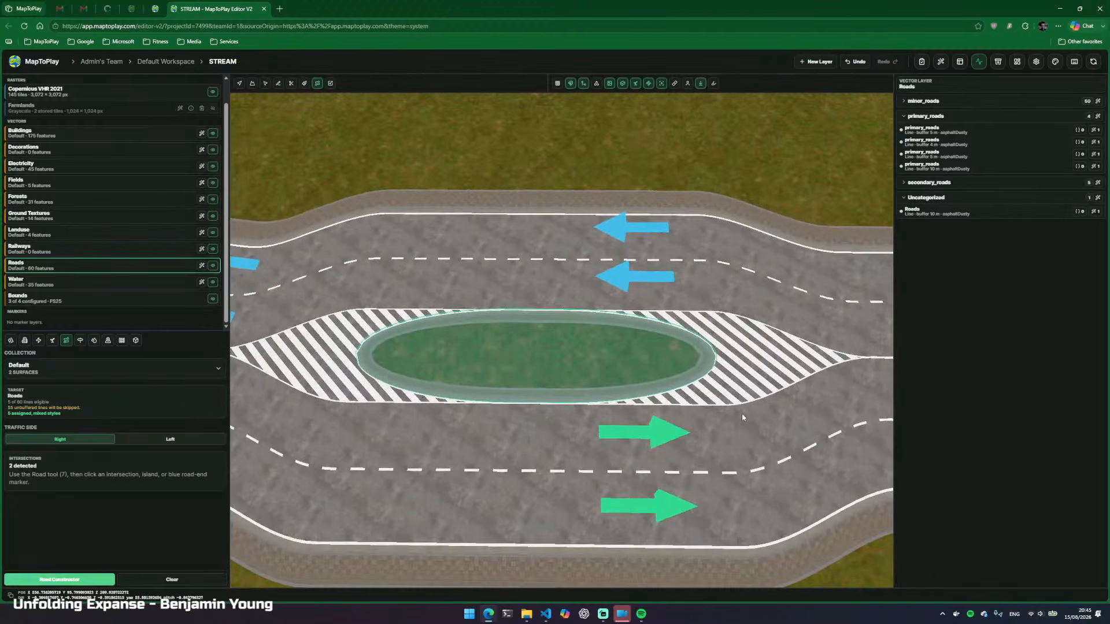
key(w)
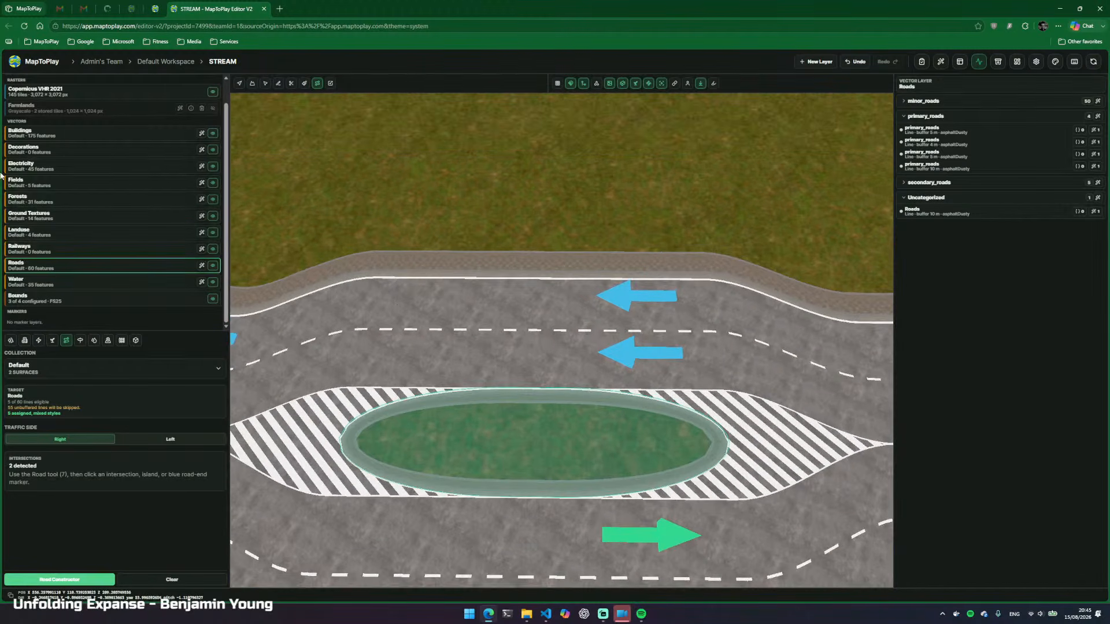
Draw a two-point mixed_forest polyline in the Forests layer lengthwise through the island's grassy center
click(23, 199)
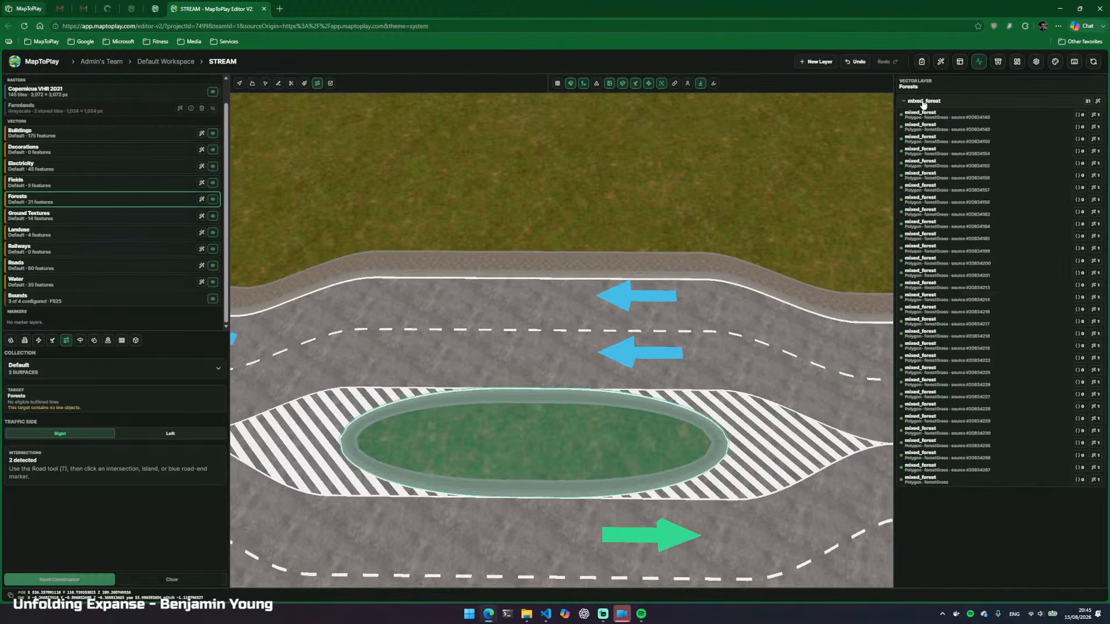
click(923, 102)
key(4)
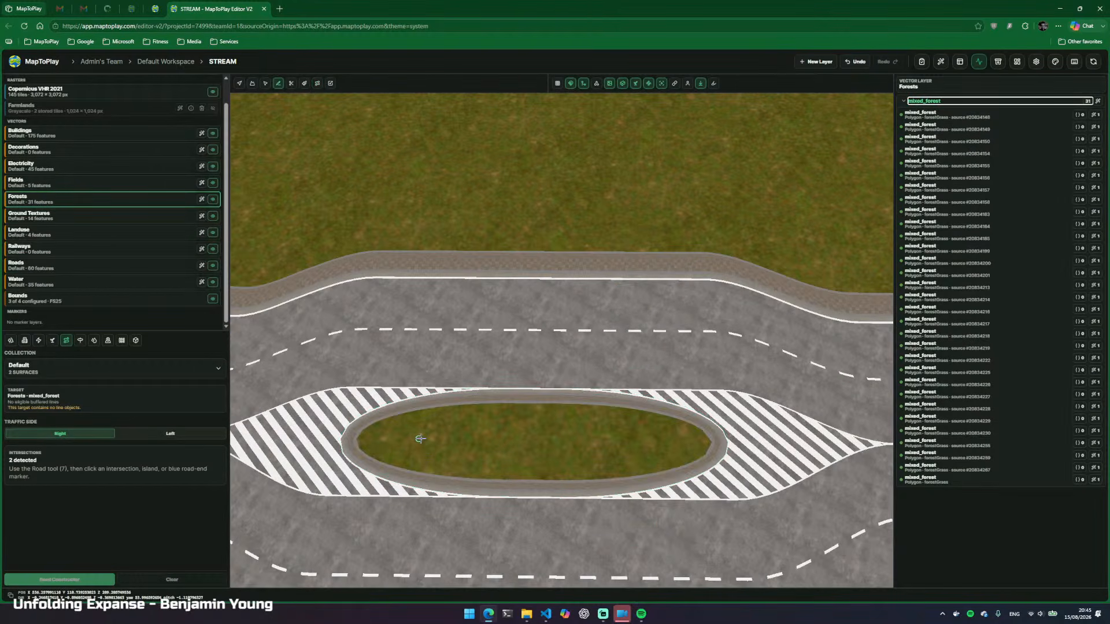
click(419, 440)
double_click(654, 441)
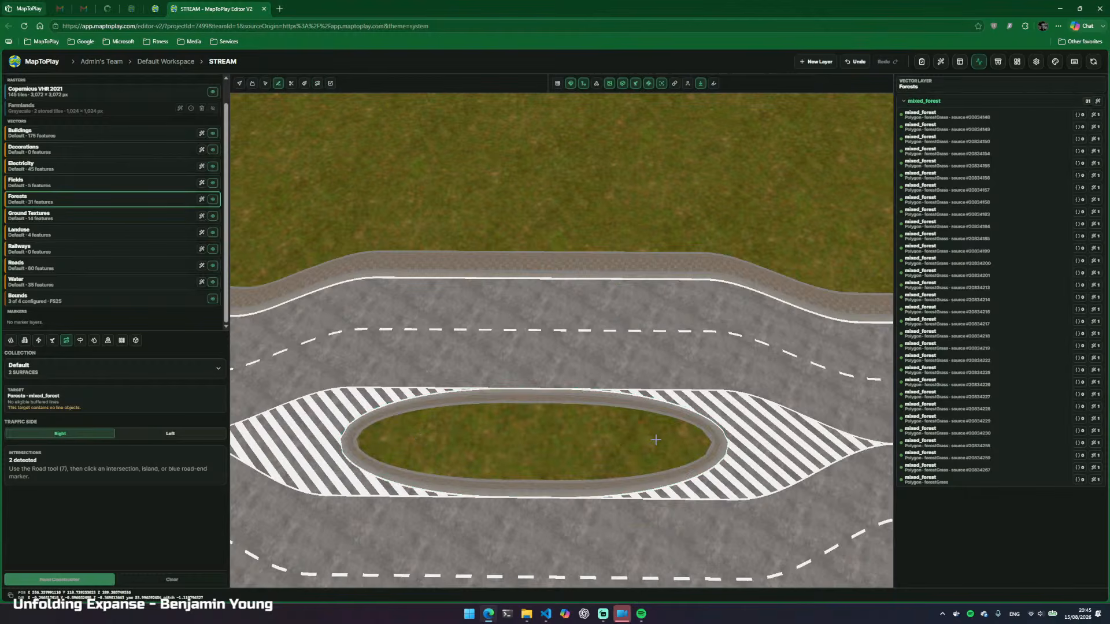
key(v)
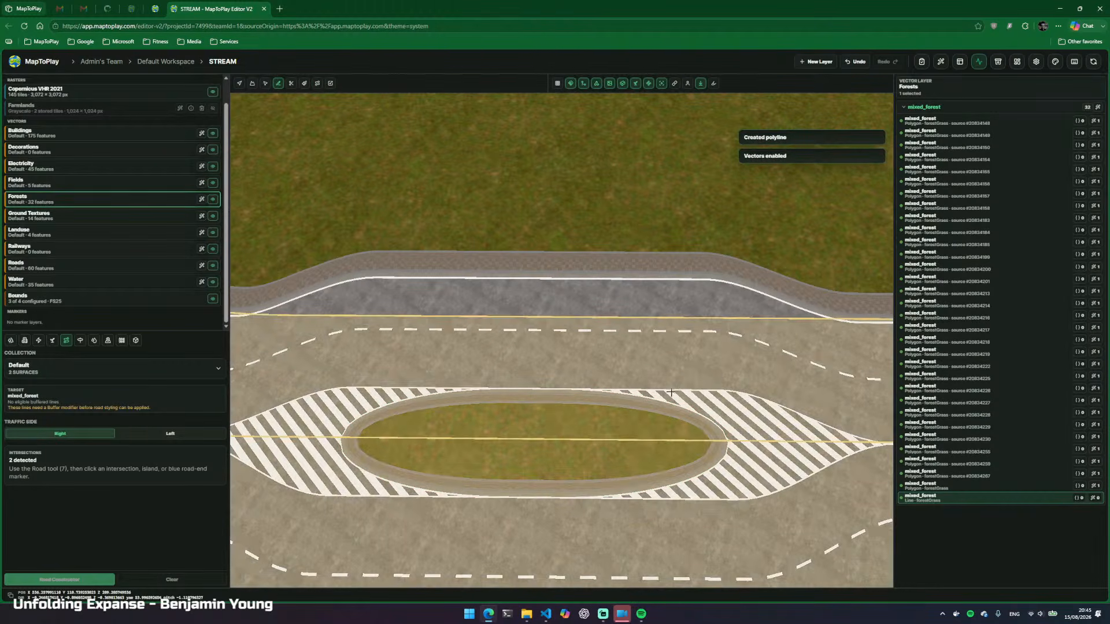
key(s)
key(v)
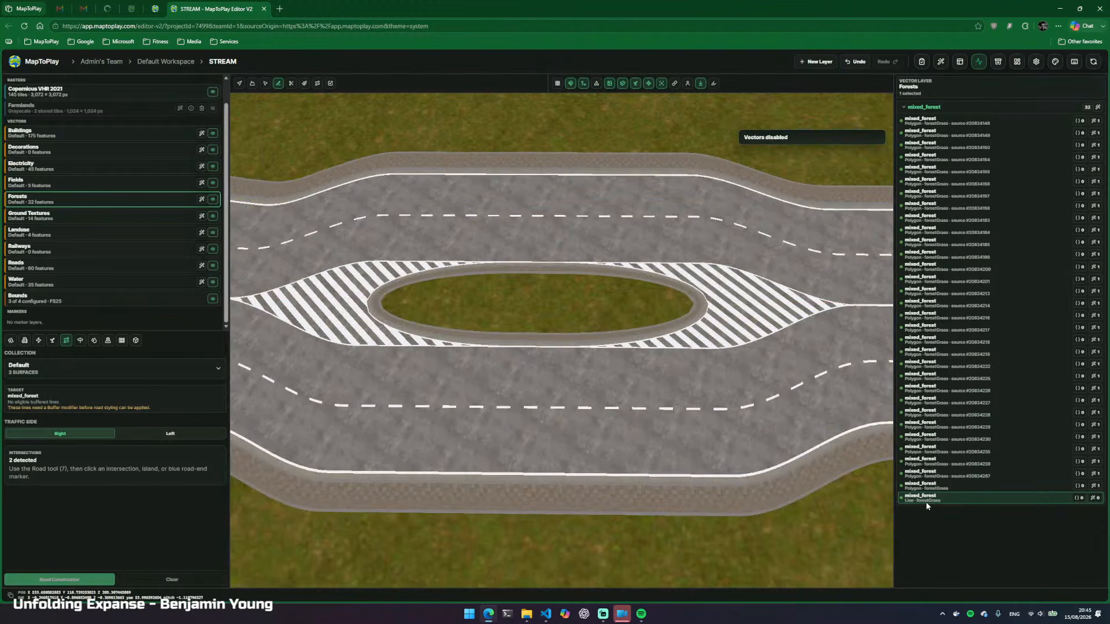
Apply the Object Distribution modifier to the island's mixed_forest line with 3 m spacing and 0% jitter
click(1096, 501)
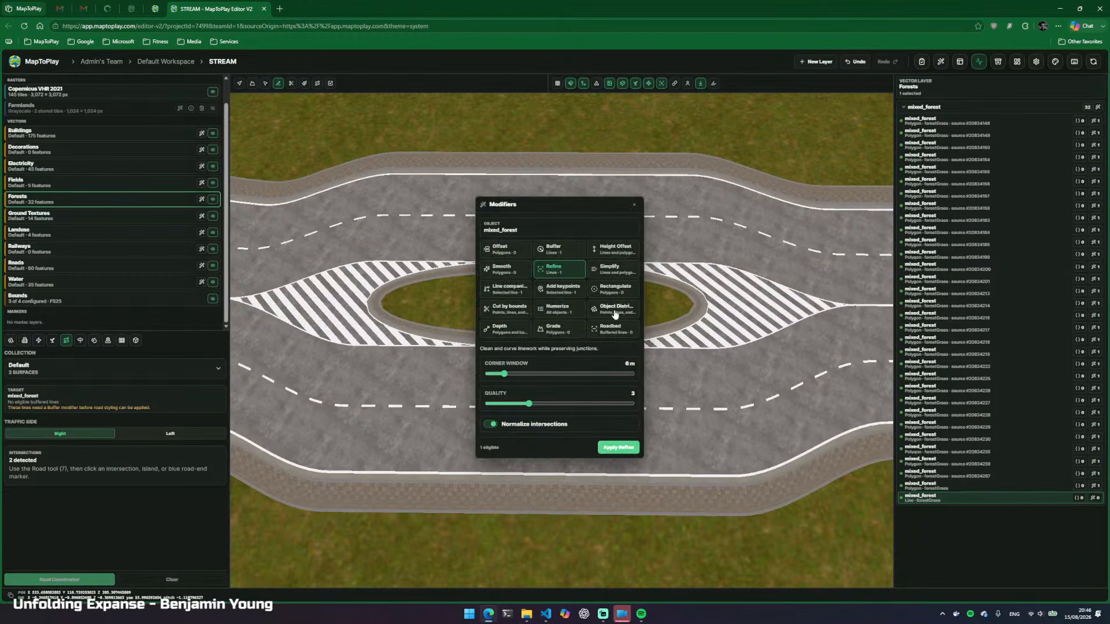
drag(560, 387, 488, 387)
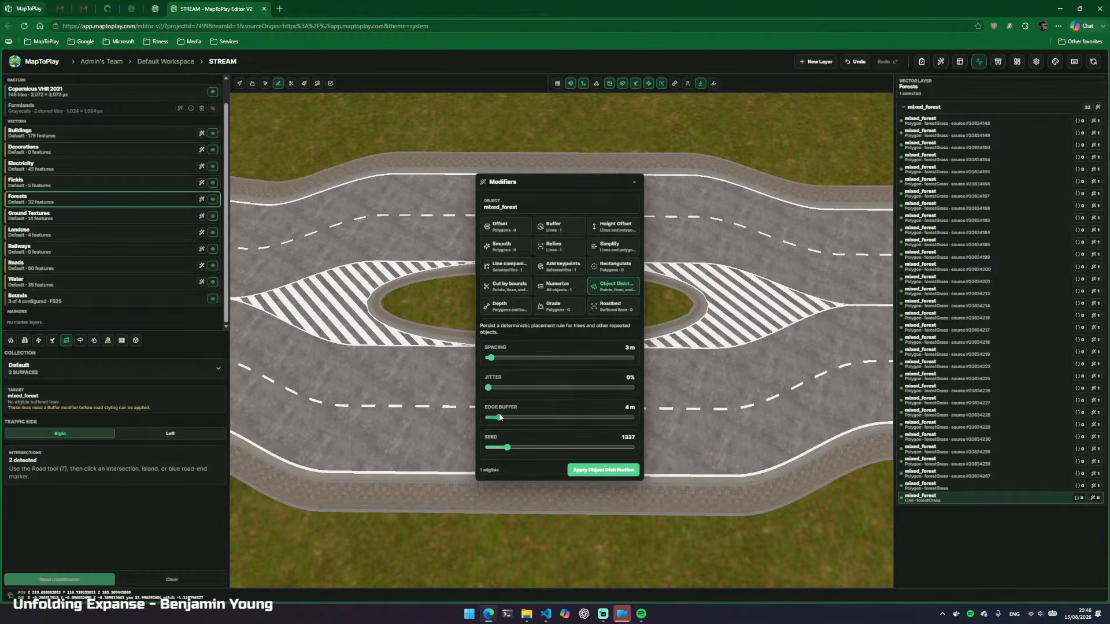
click(603, 470)
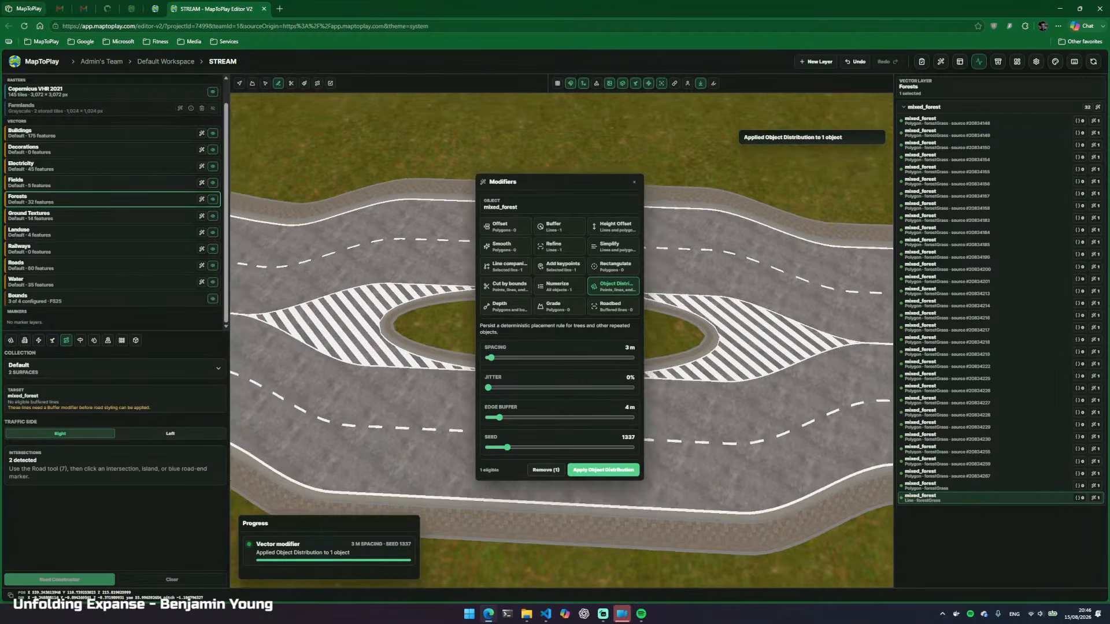
key(d)
key(d)
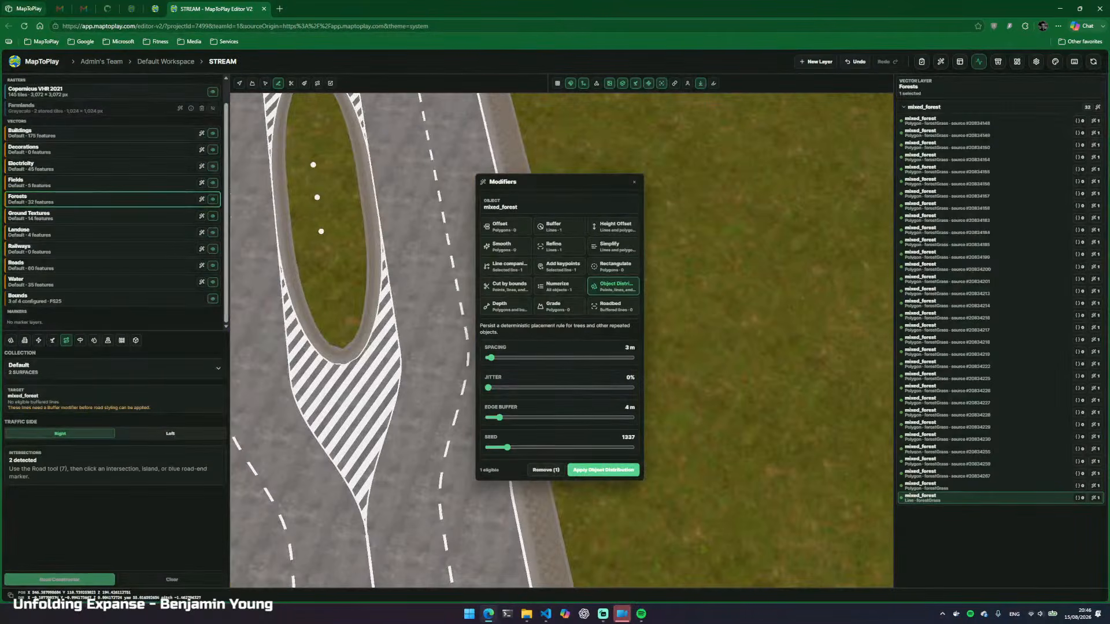
Assign the second, third and fourth americanElm tree models to the island's mixed_forest line
drag(369, 214, 341, 202)
click(634, 183)
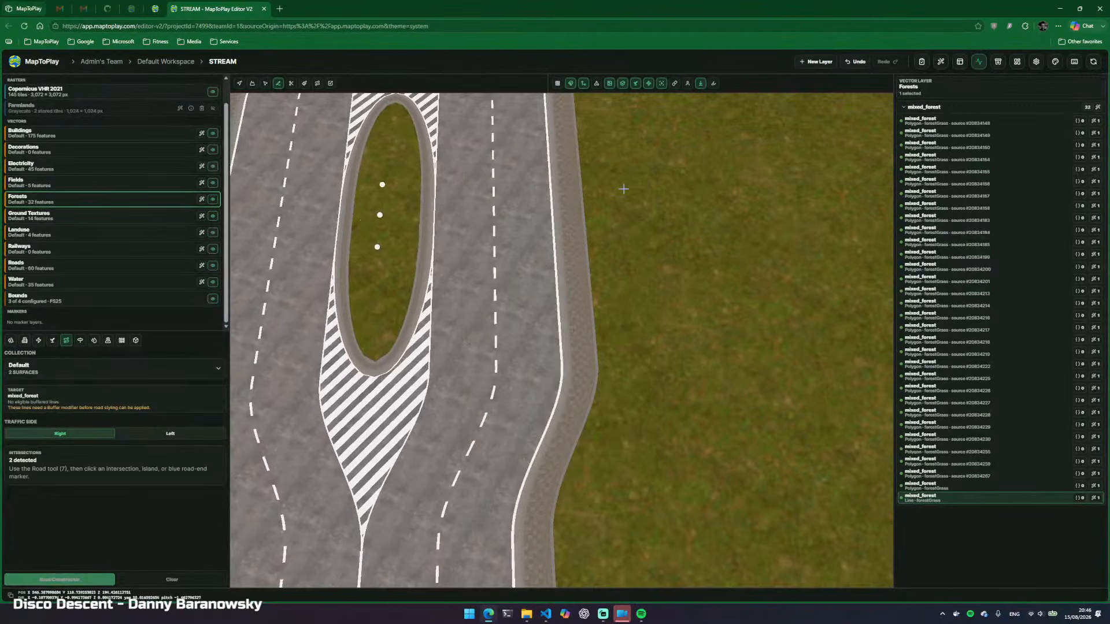
click(10, 341)
click(80, 446)
click(141, 443)
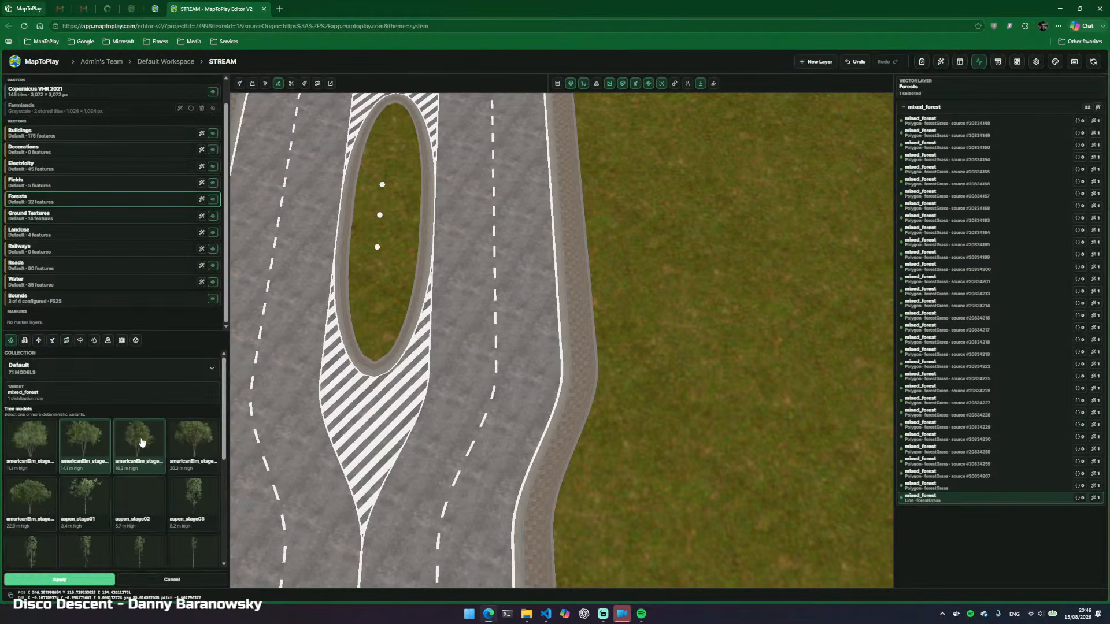
click(178, 443)
click(59, 582)
Hide the vectors and examine the elm trees on the central island from several angles
key(v)
drag(663, 338, 421, 246)
key(d)
key(v)
key(e)
key(q)
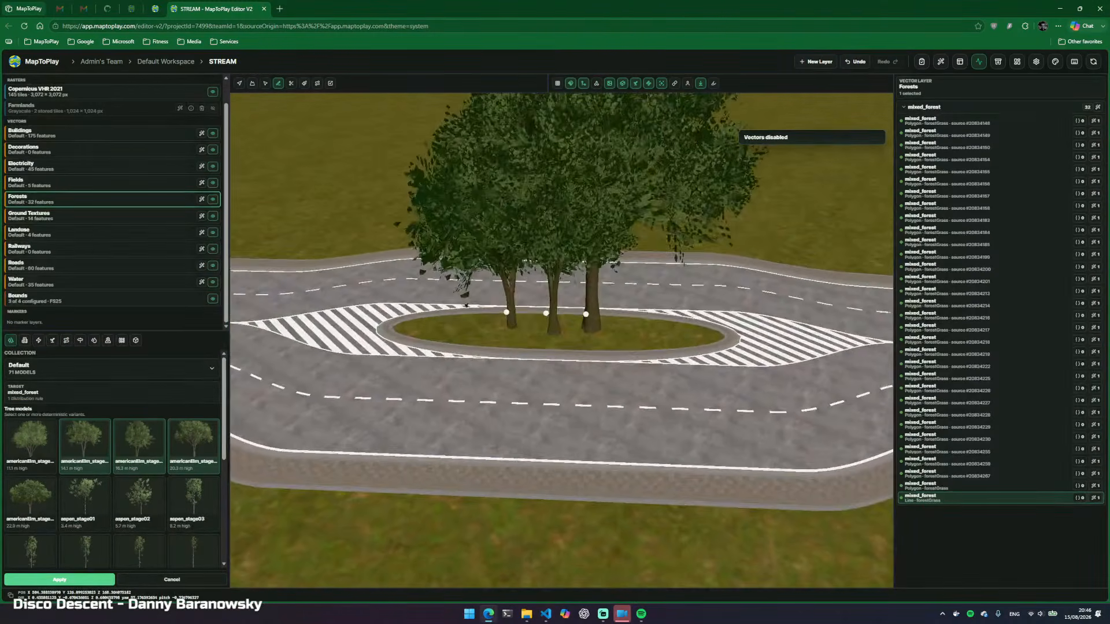
key(e)
key(d)
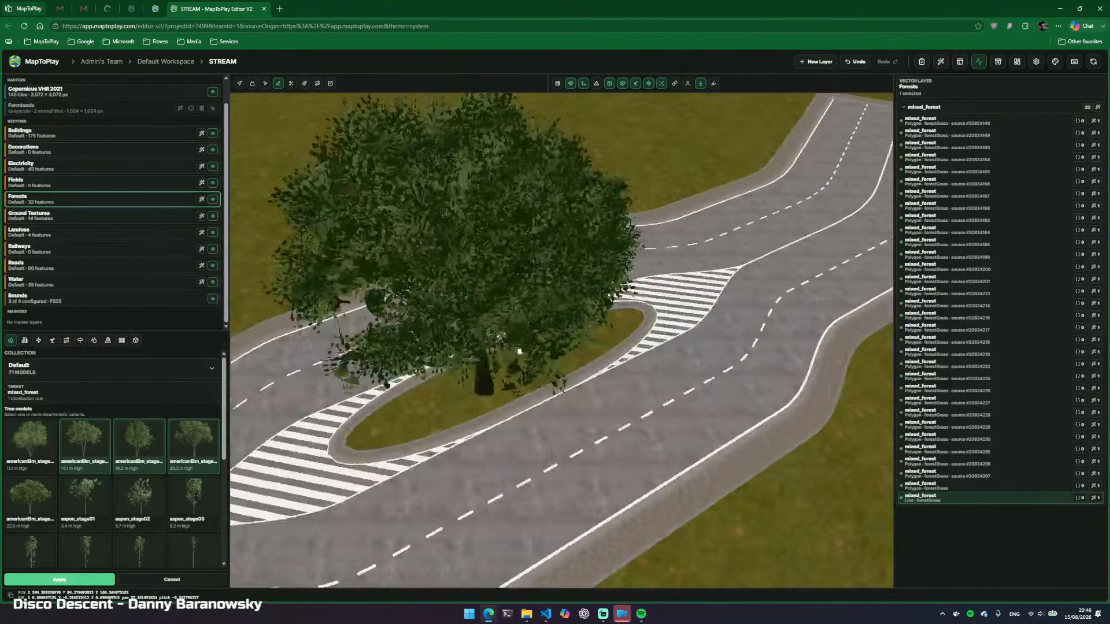
key(s)
key(w)
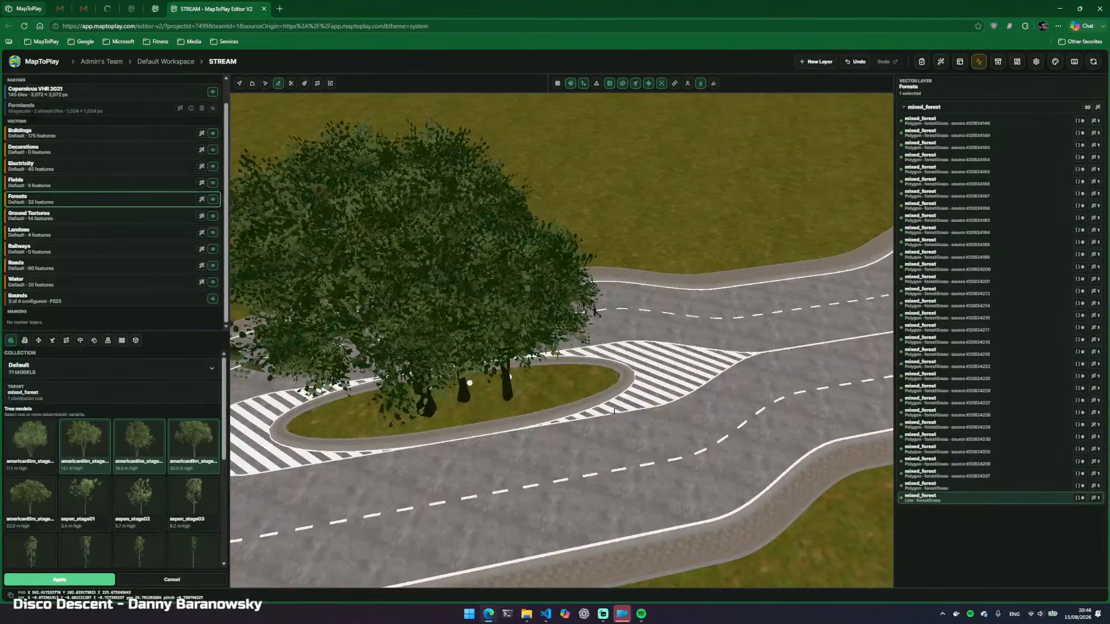
drag(769, 337, 850, 356)
Switch to the Road tool and delete the island's mixed_forest line from the Forests layer
key(7)
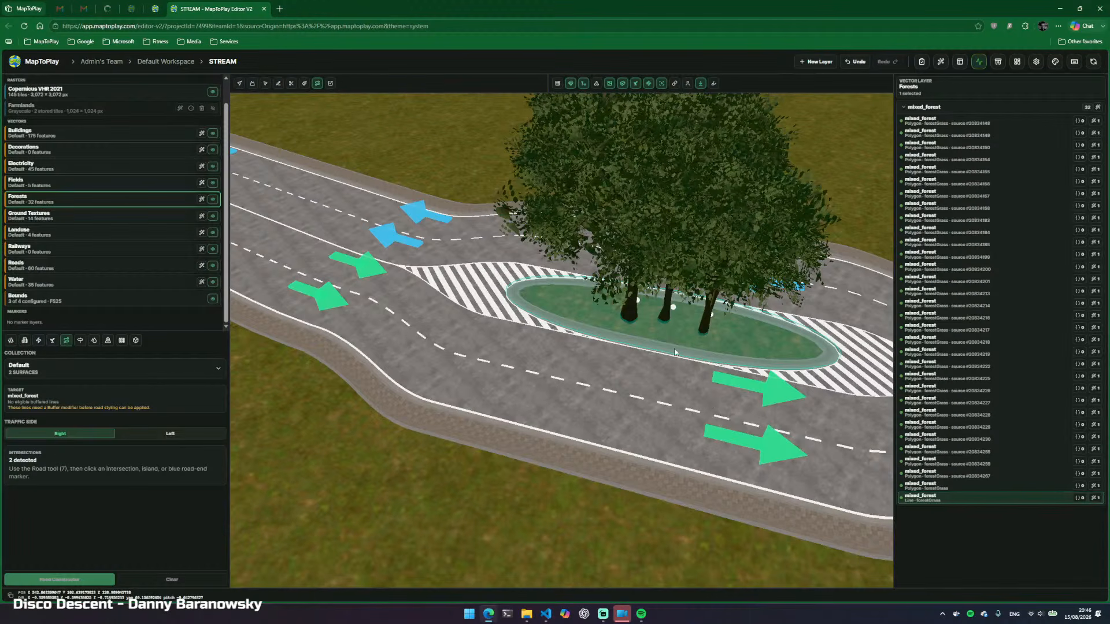
key(e)
mouse_move(681, 340)
mouse_down()
mouse_move(521, 324)
mouse_move(404, 289)
mouse_move(682, 255)
mouse_move(671, 348)
mouse_up()
key(q)
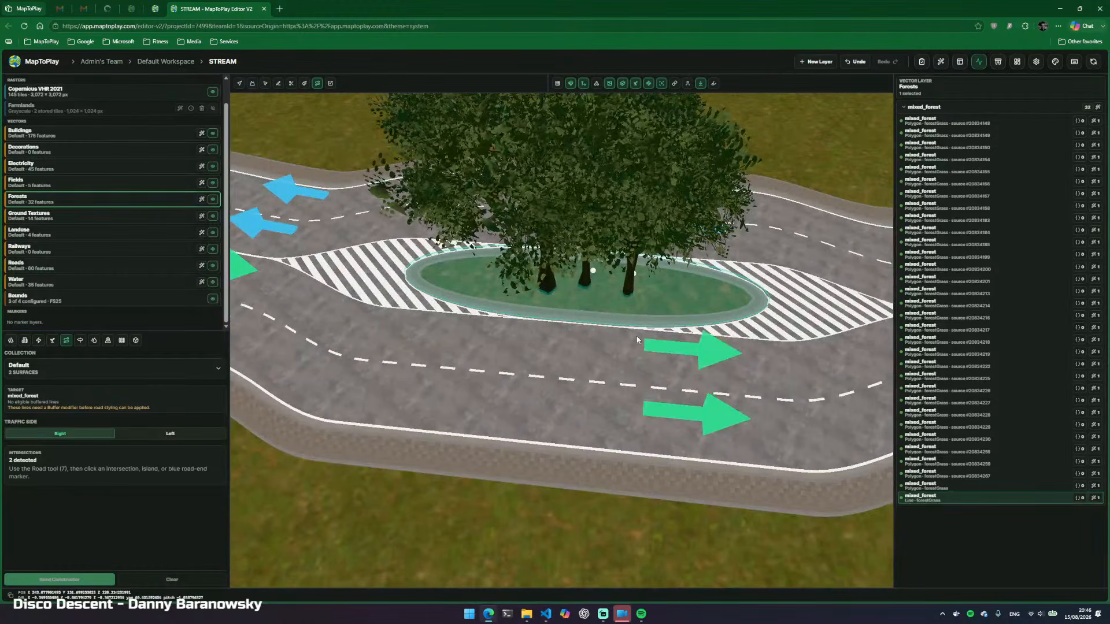
key(m)
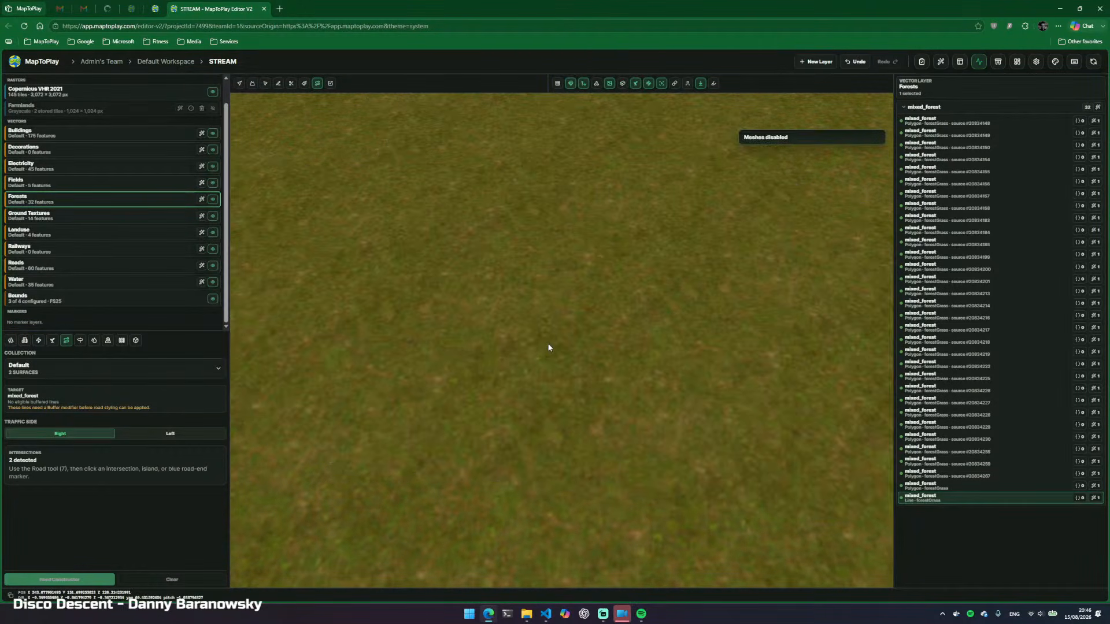
key(m)
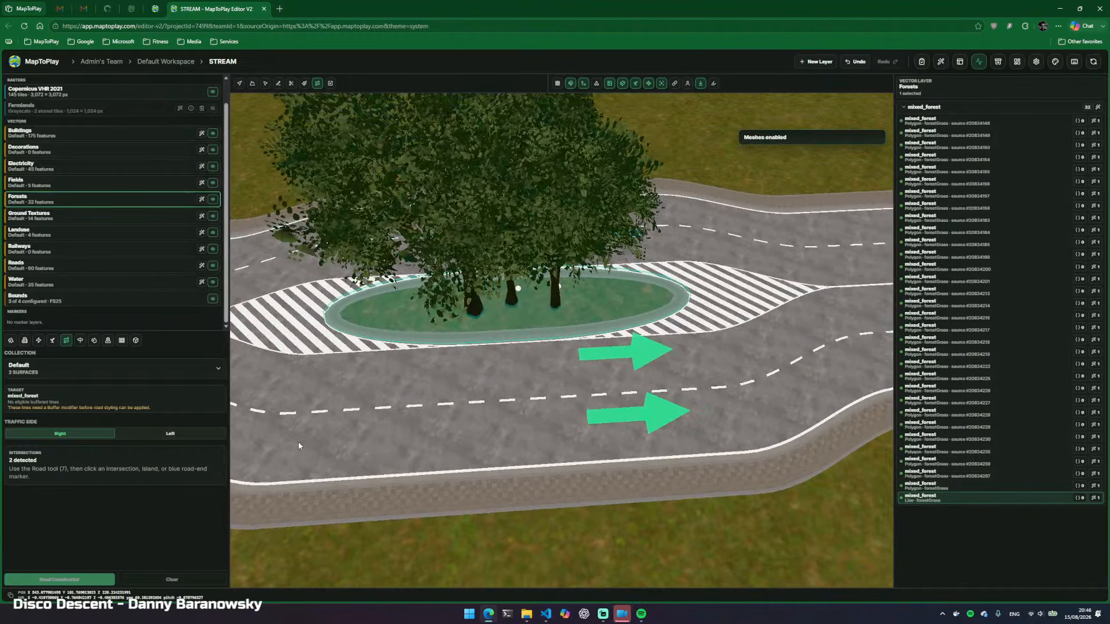
click(213, 200)
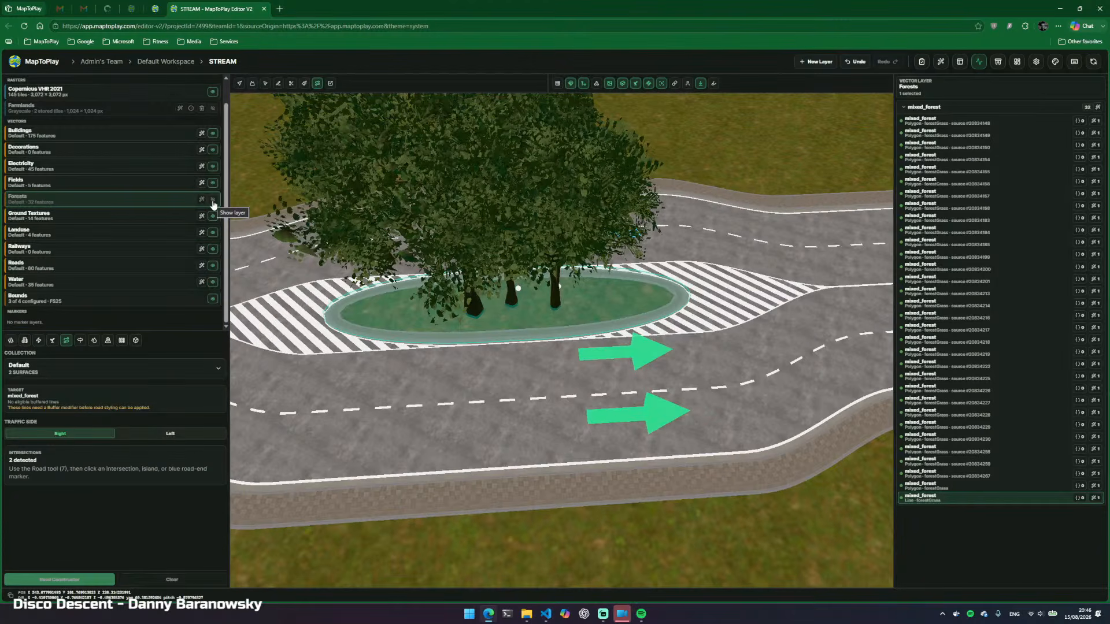
click(213, 200)
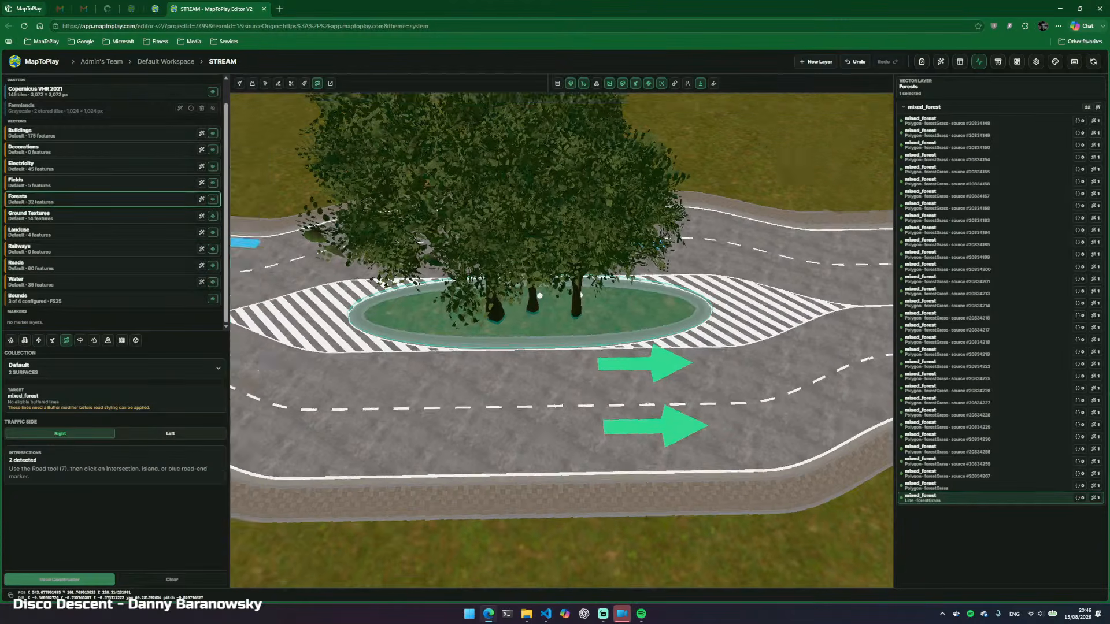
key(s)
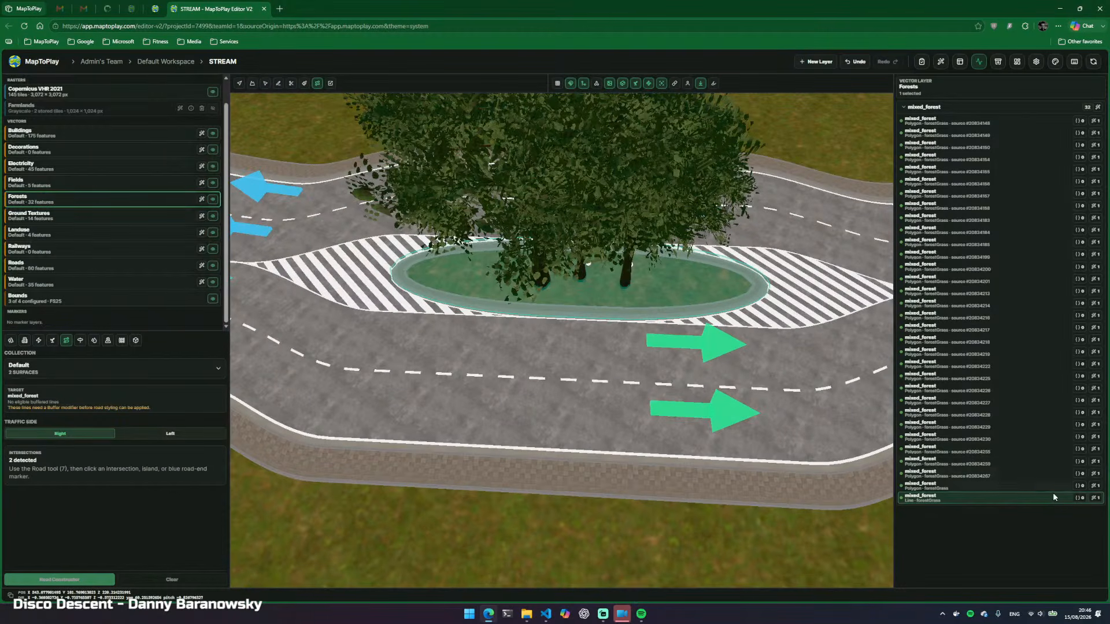
key(Delete)
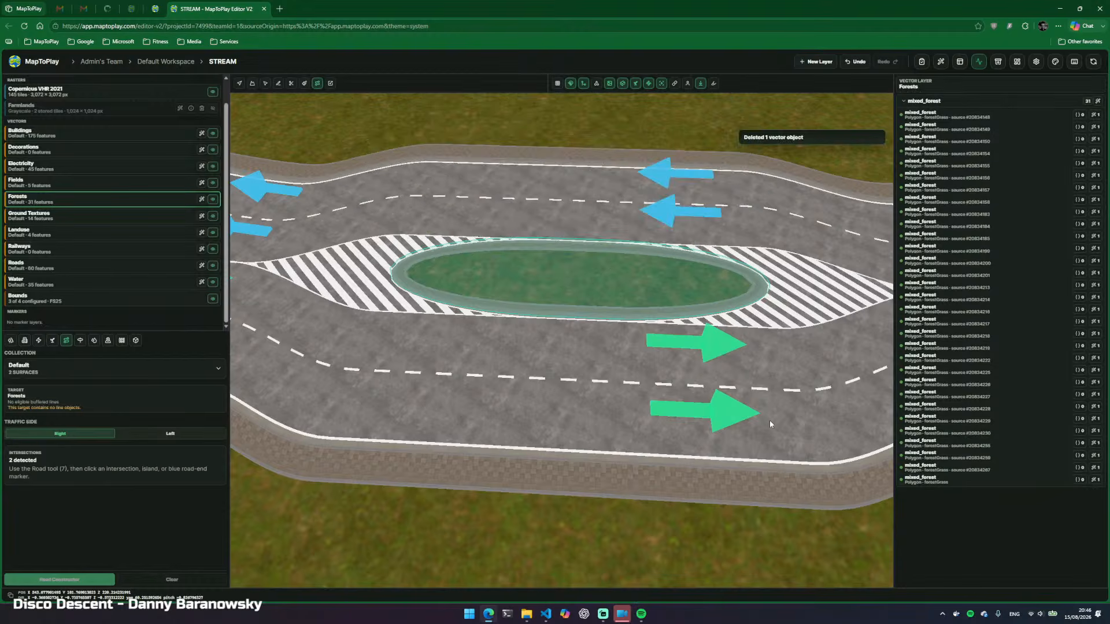
Select the road island and place white pedestrian crossing decals in the crossing slots of all four lanes beside it
key(w)
drag(770, 425, 526, 384)
key(d)
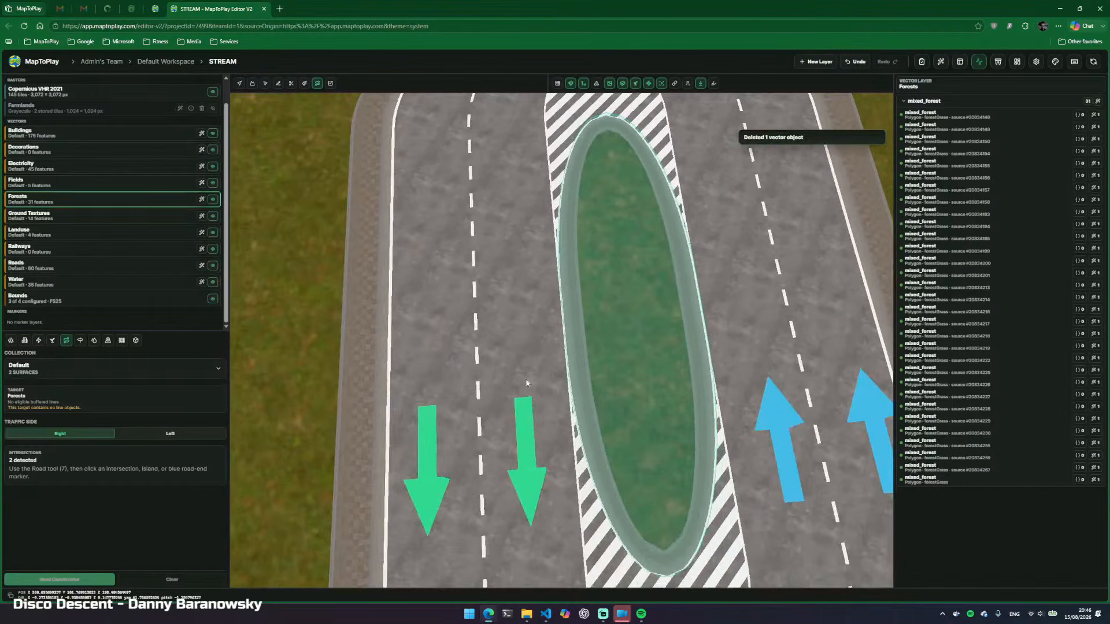
click(612, 365)
key(d)
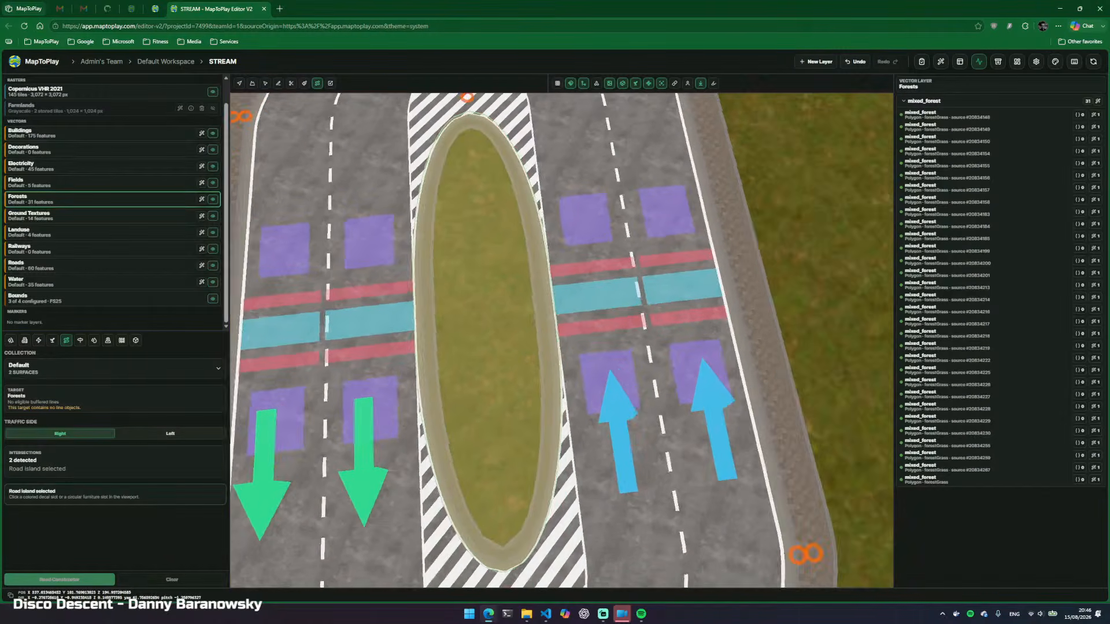
key(s)
drag(581, 346, 566, 343)
click(587, 332)
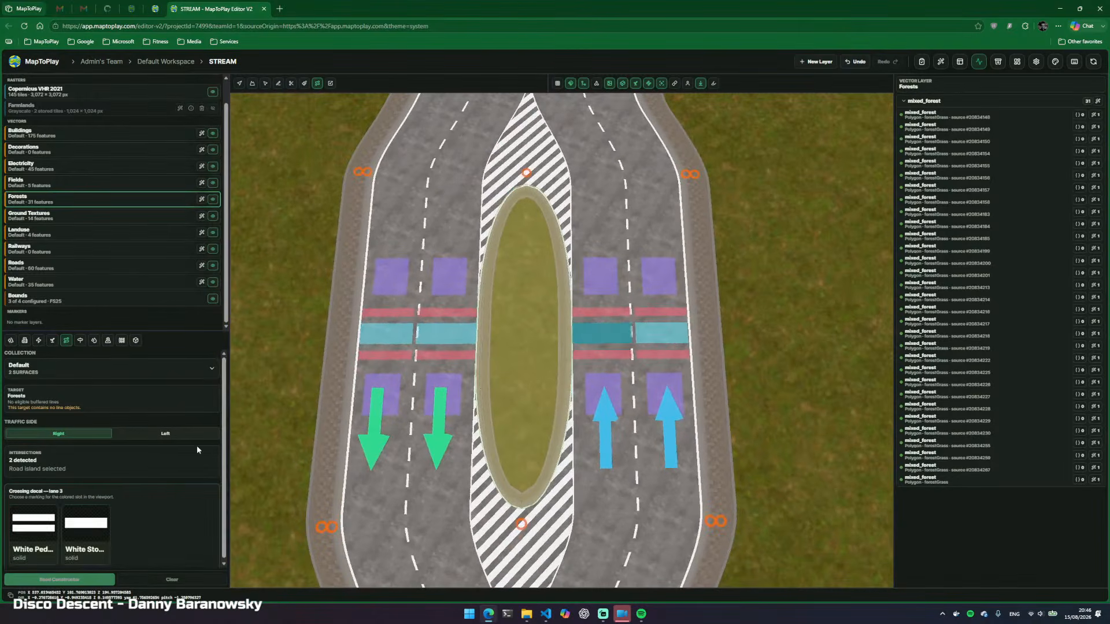
click(33, 523)
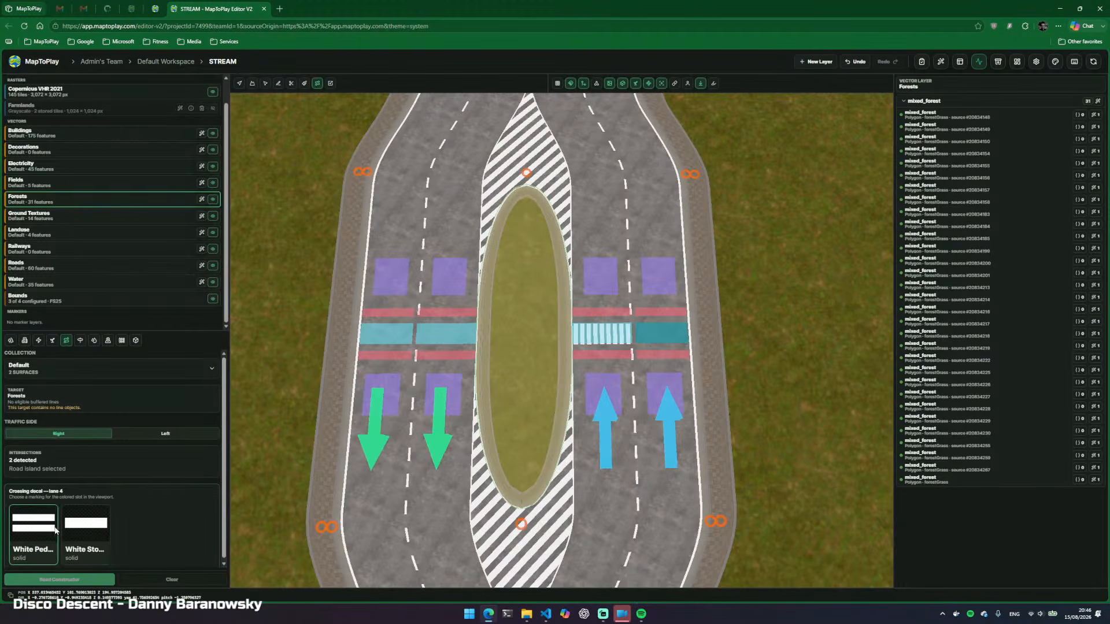
click(440, 343)
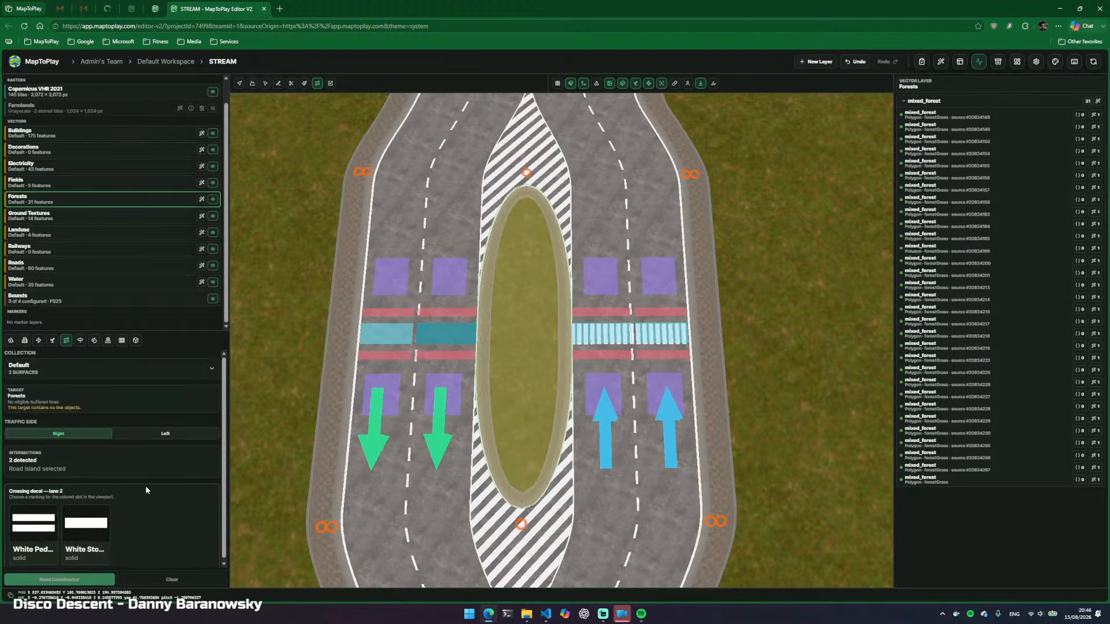
click(33, 526)
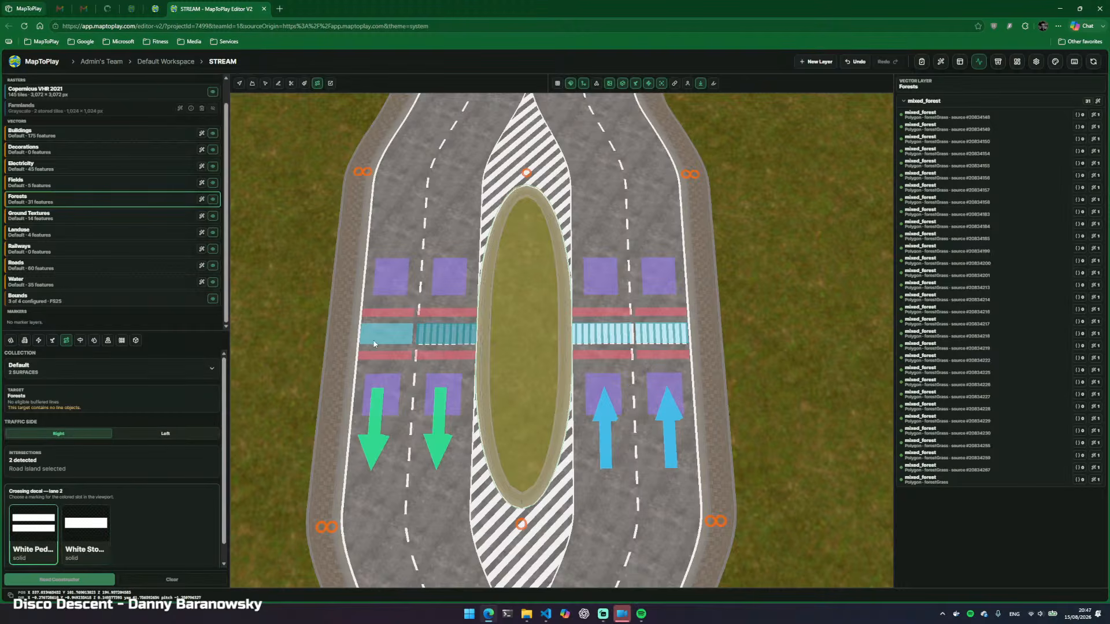
click(50, 530)
click(828, 312)
drag(828, 312, 511, 233)
key(w)
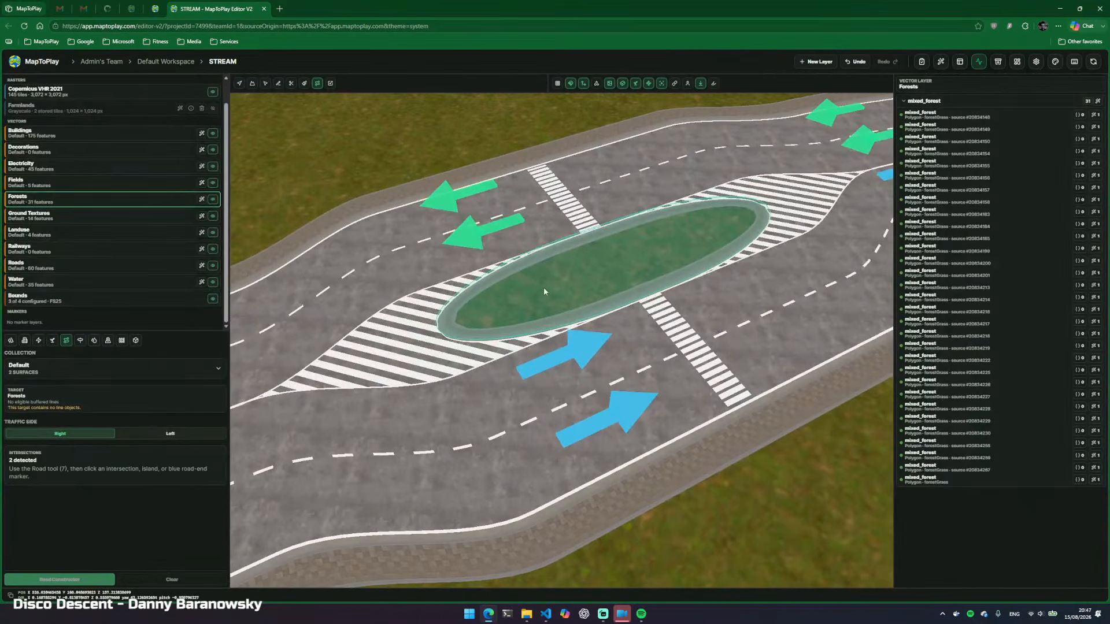
Add an AS On The Right sign at the tip of the island's hatching and an AS No Entry sign at the adjacent road edge
click(608, 259)
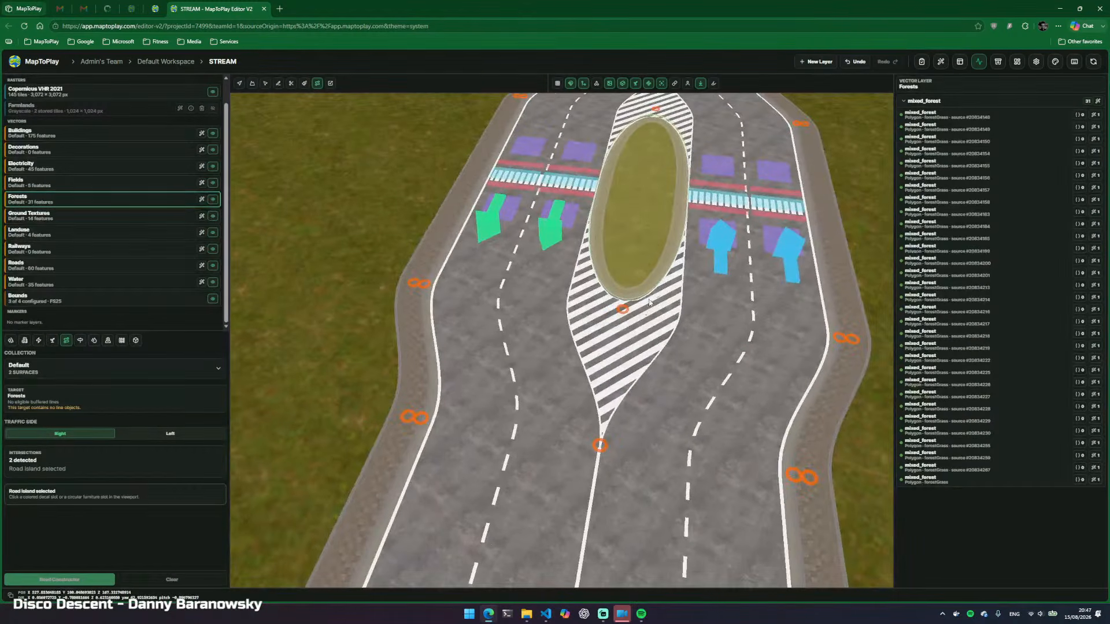
click(600, 448)
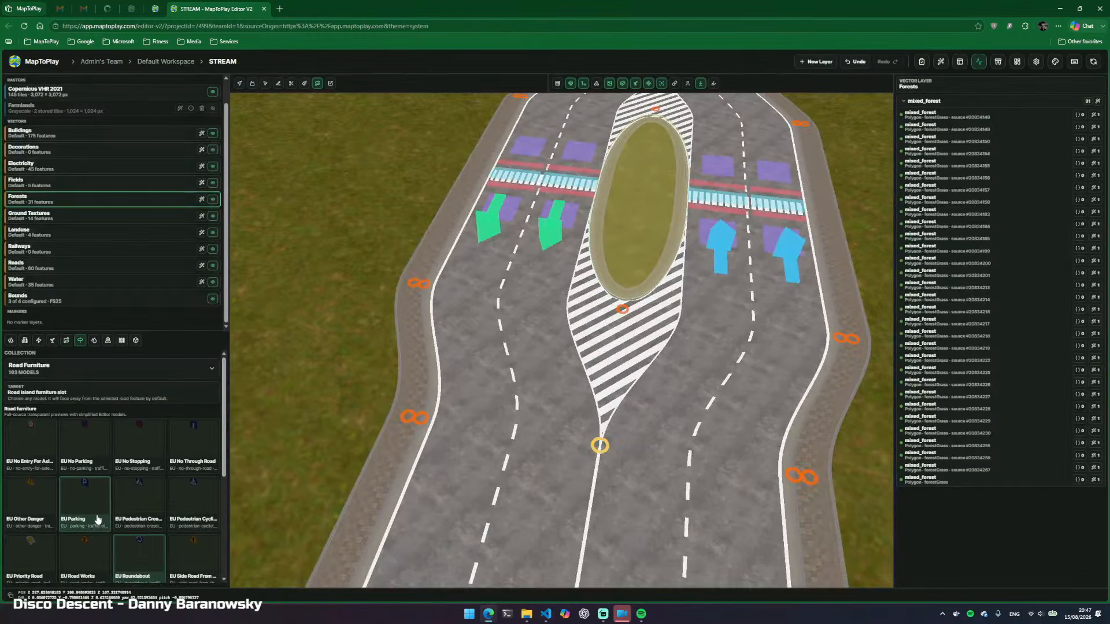
scroll(50, 569, down, 3)
click(27, 579)
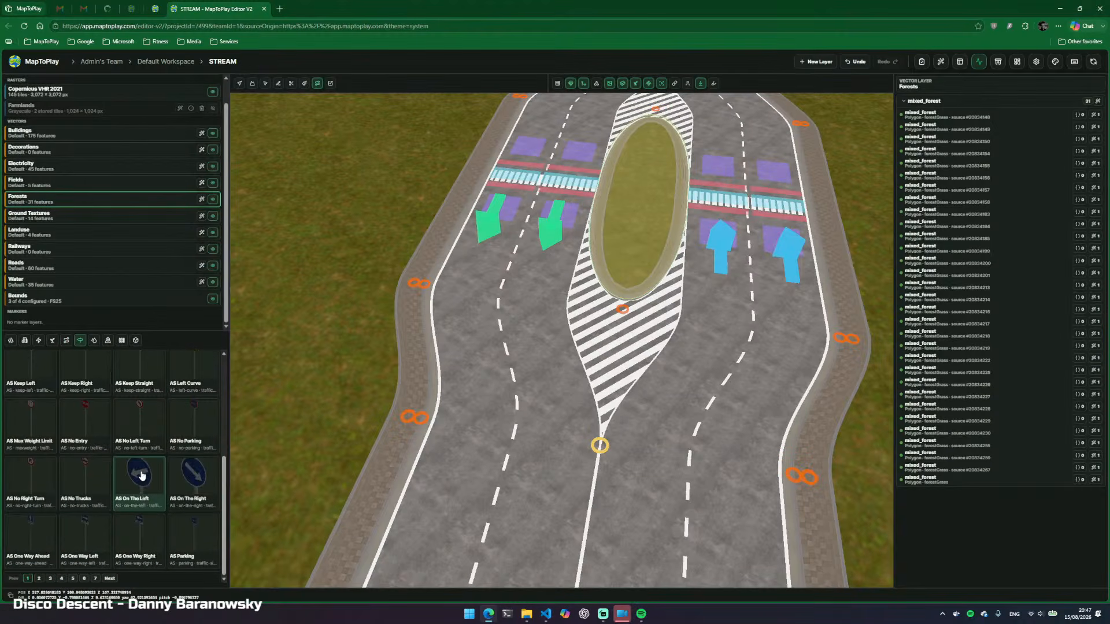
click(194, 485)
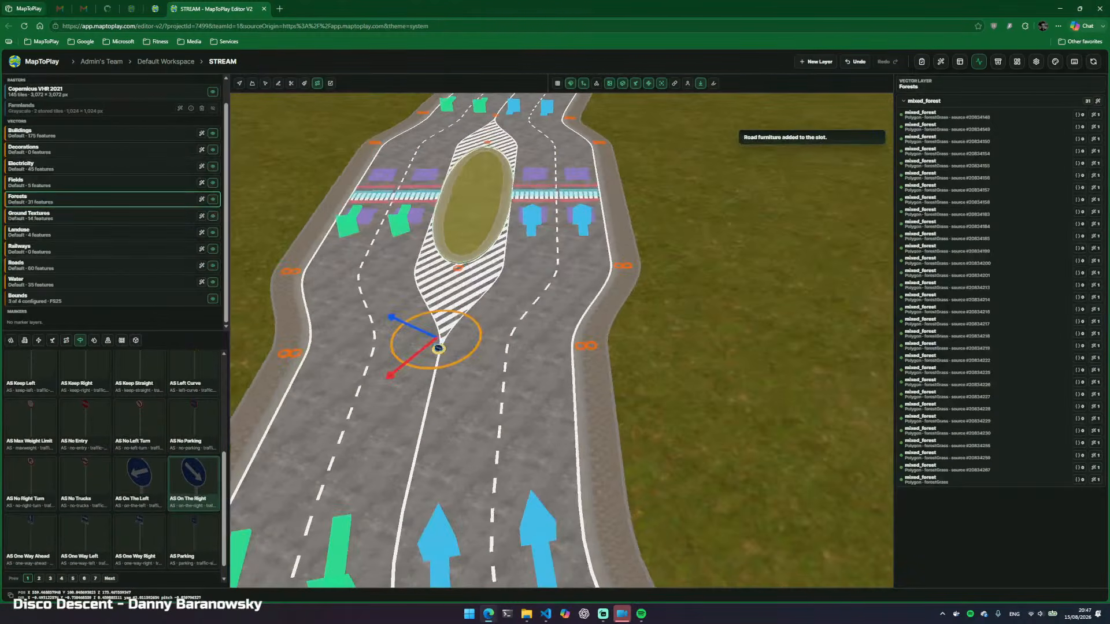
click(585, 426)
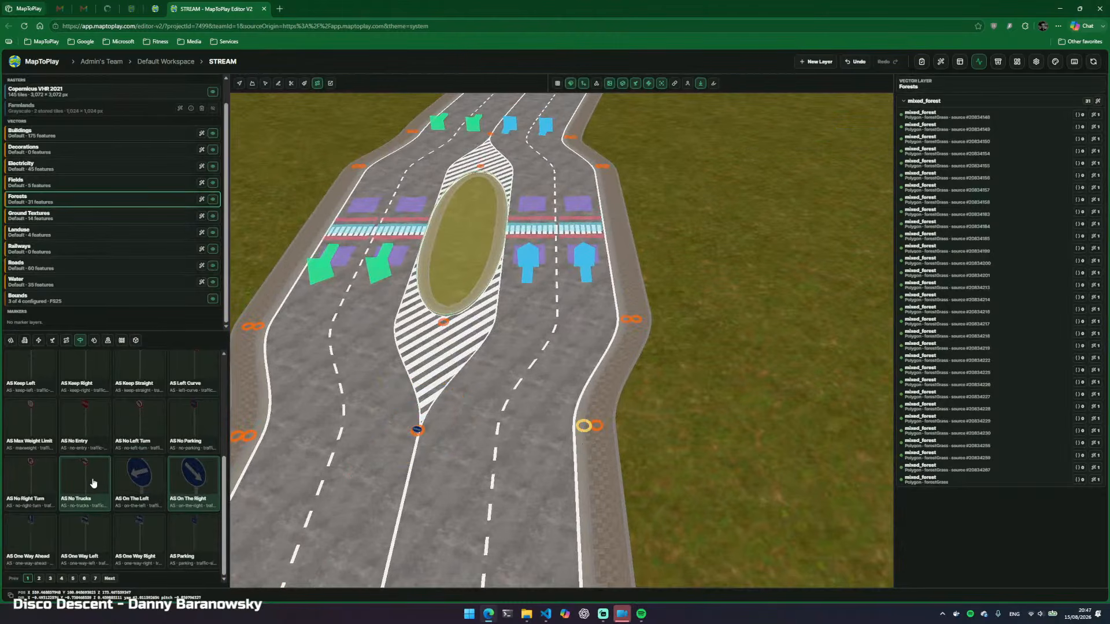
click(87, 434)
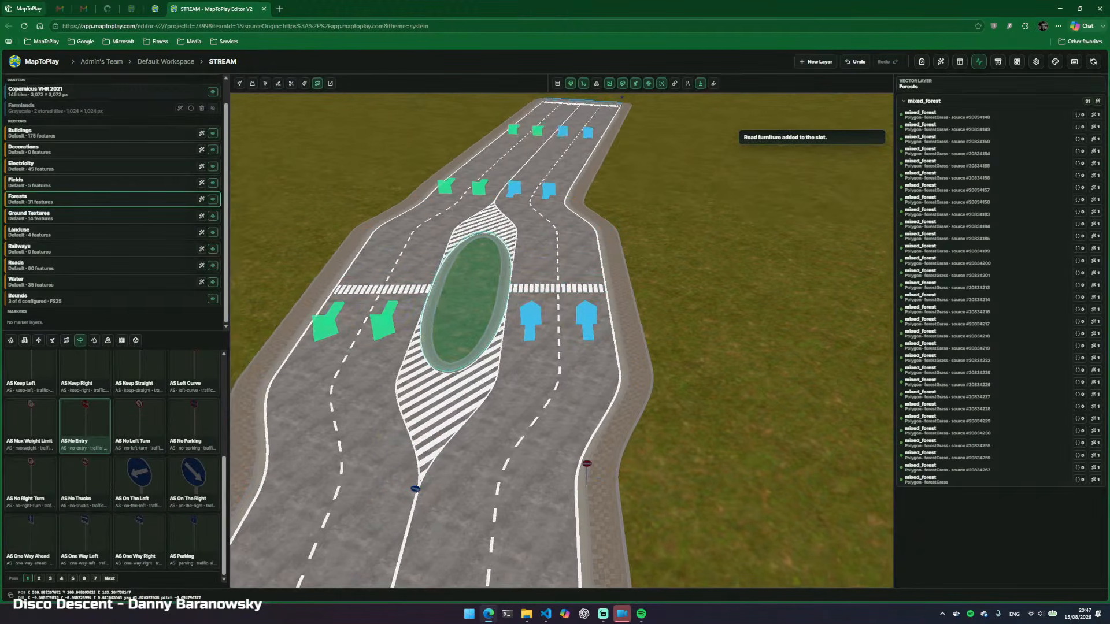
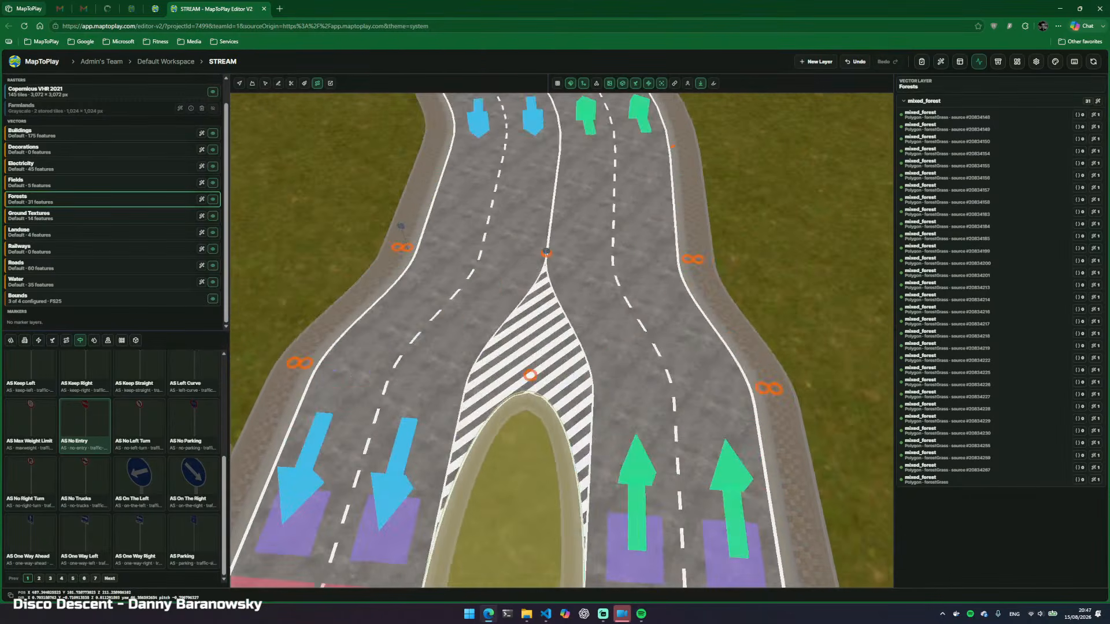
Try to reposition the sign at the road edge near the hatched tip, and undo the change
click(388, 435)
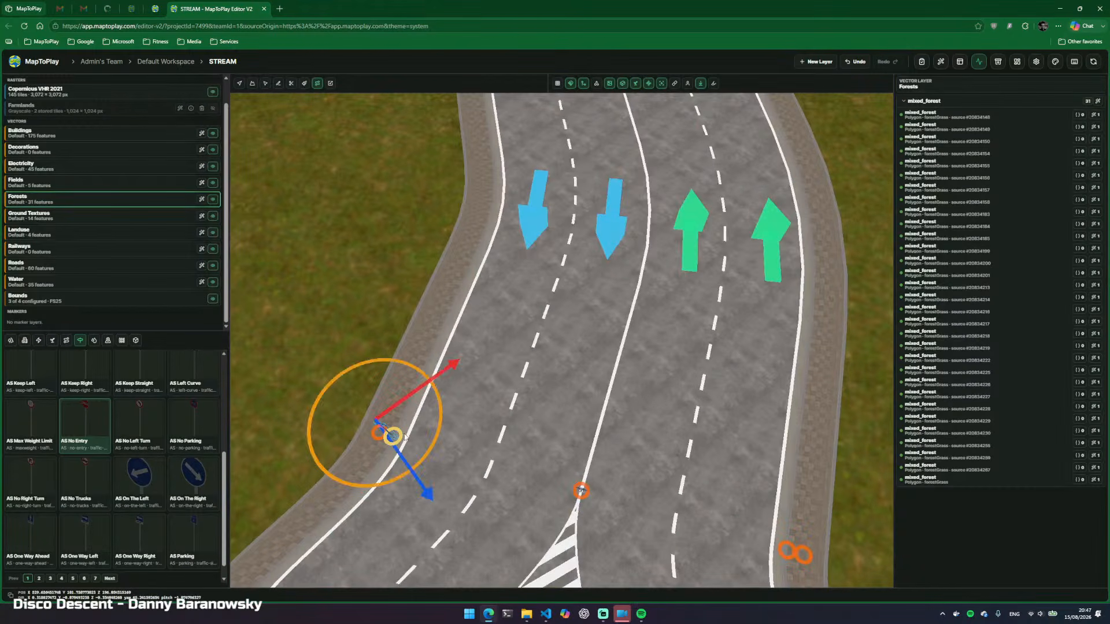
drag(403, 403, 442, 383)
key(ctrl+z)
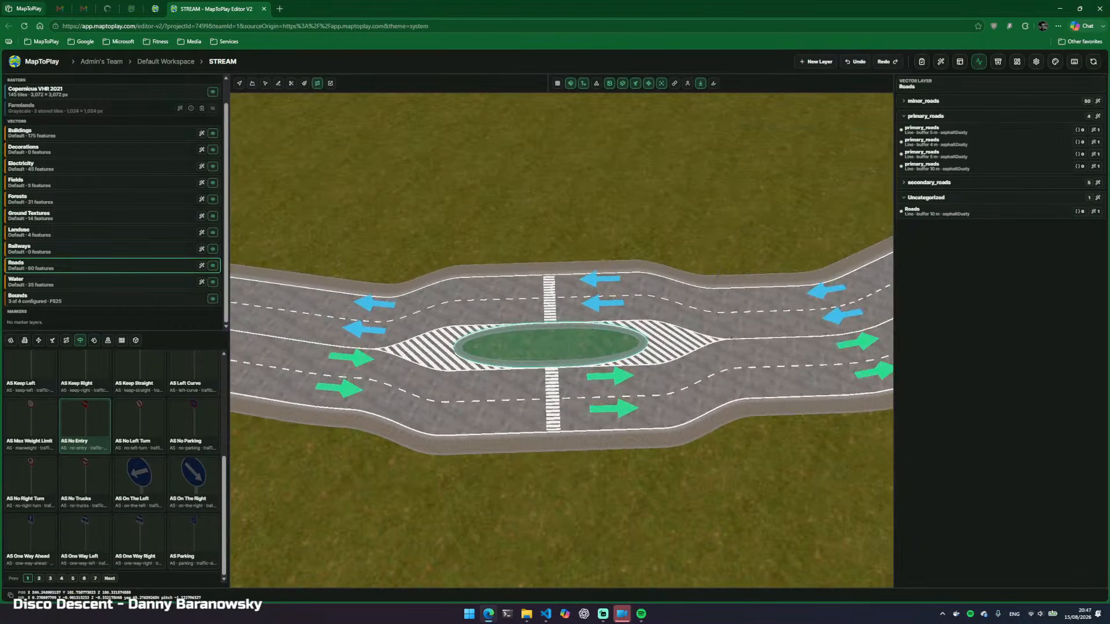
Select the 10 m buffered Roads line with vectors shown, move its end node at the crosswalk end, and hide the vectors again
drag(654, 293, 694, 335)
key(w)
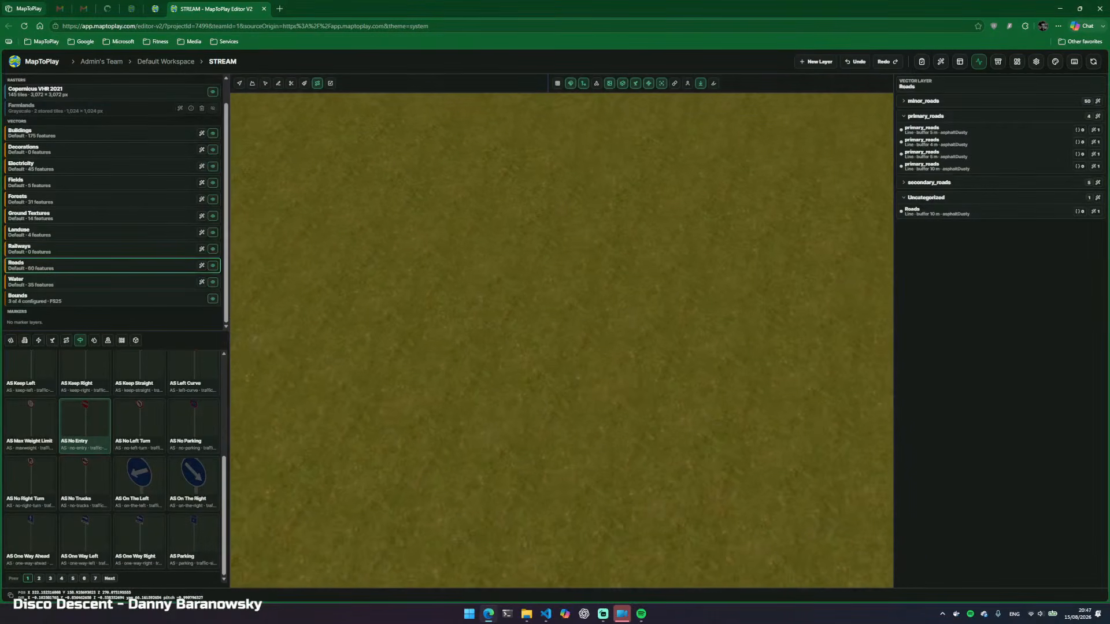
key(s)
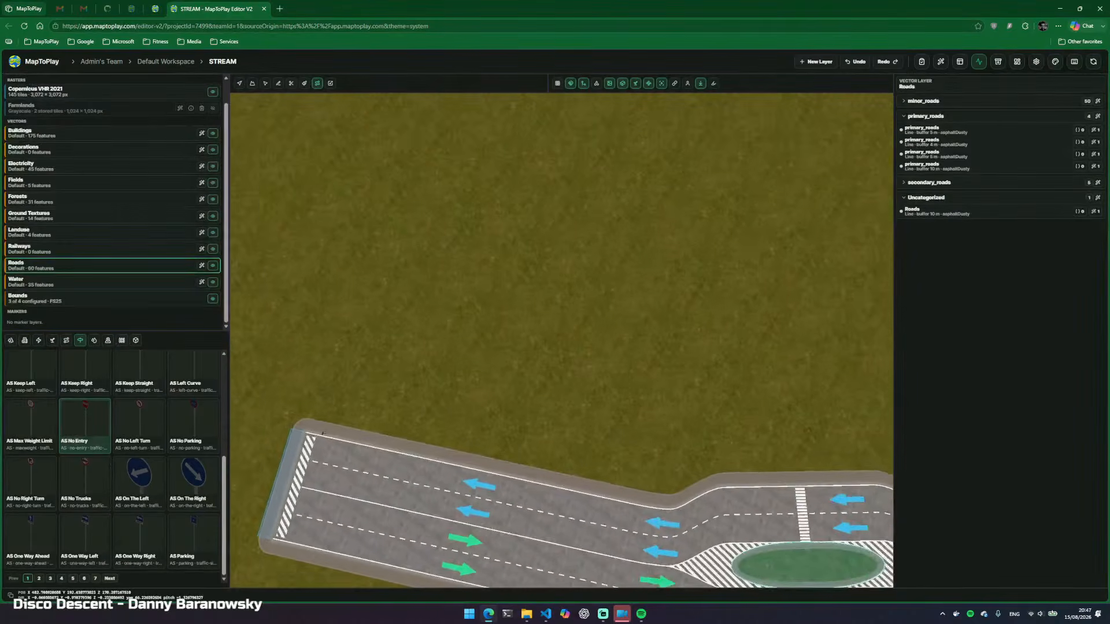
key(q)
key(s)
drag(662, 385, 440, 370)
key(Escape)
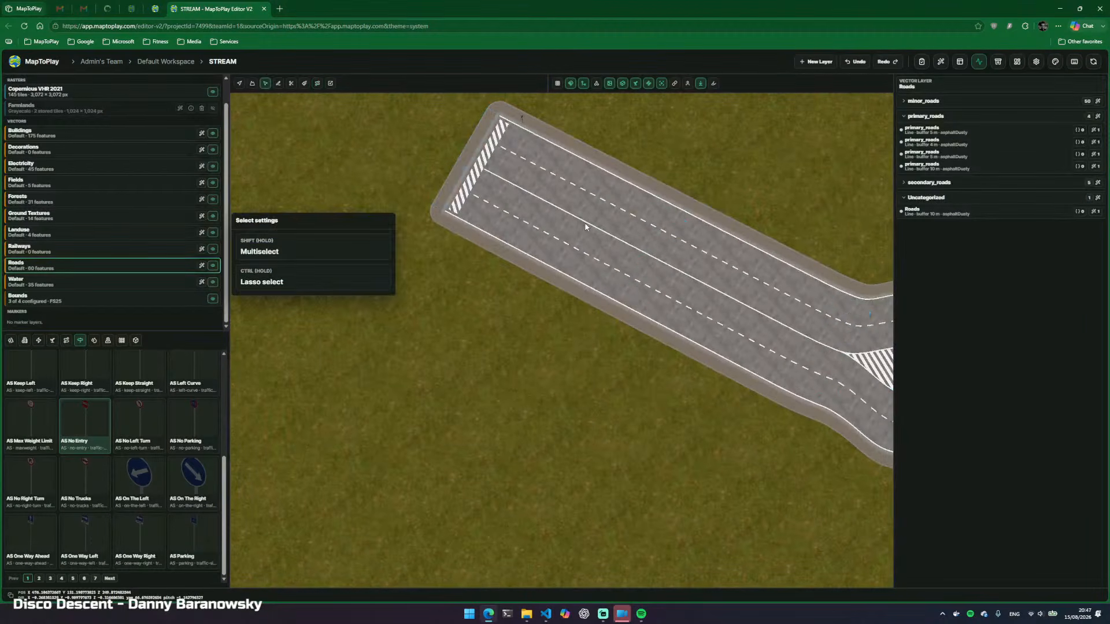
click(586, 227)
key(v)
key(e)
drag(565, 218, 278, 235)
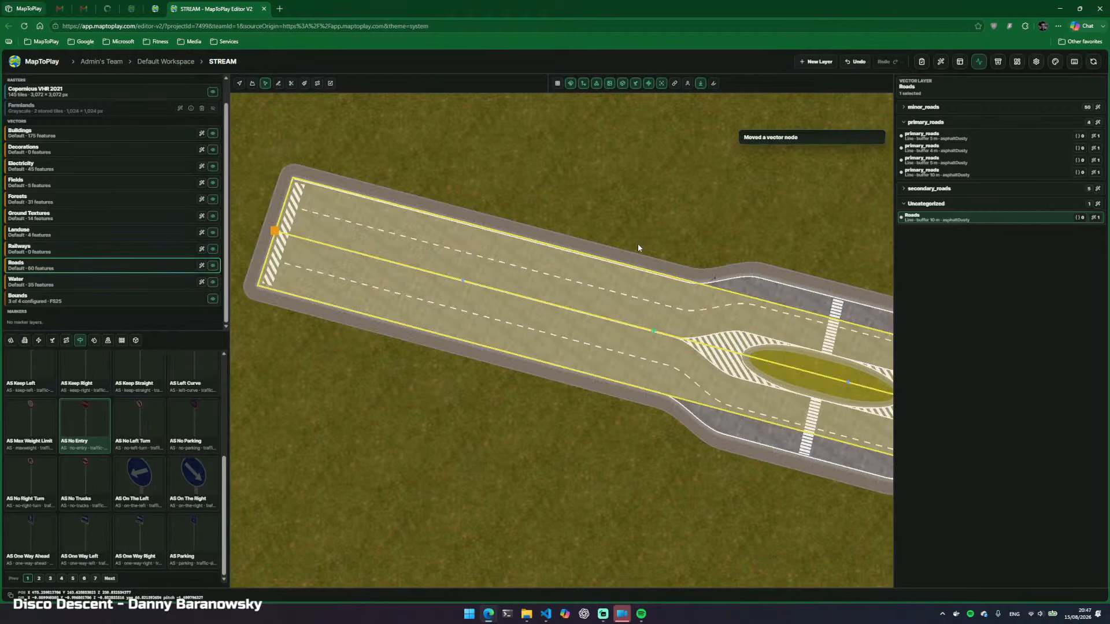
click(637, 203)
key(w)
key(v)
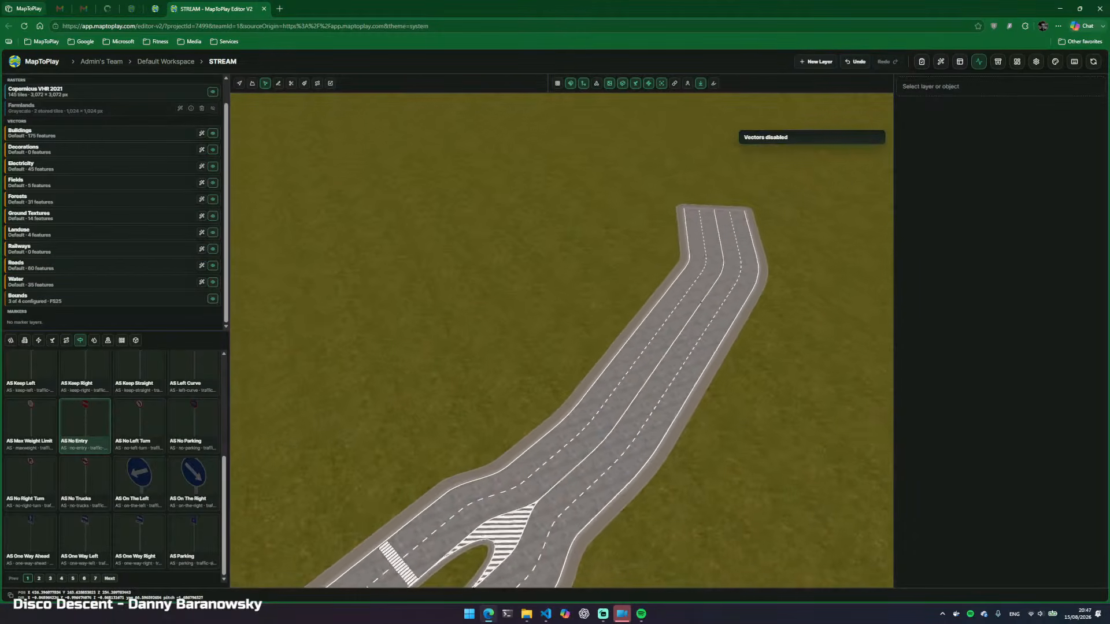
Examine the four-lane road from its crosswalk island to the hatched end, checking it with the vector overlay shown and hidden
key(w)
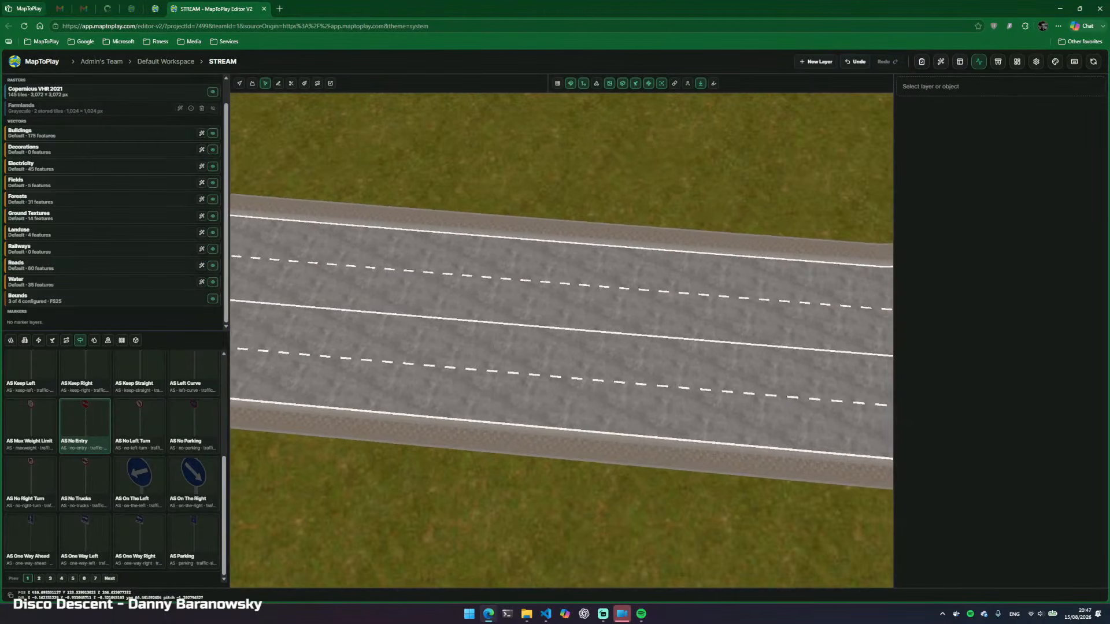
key(a)
key(d)
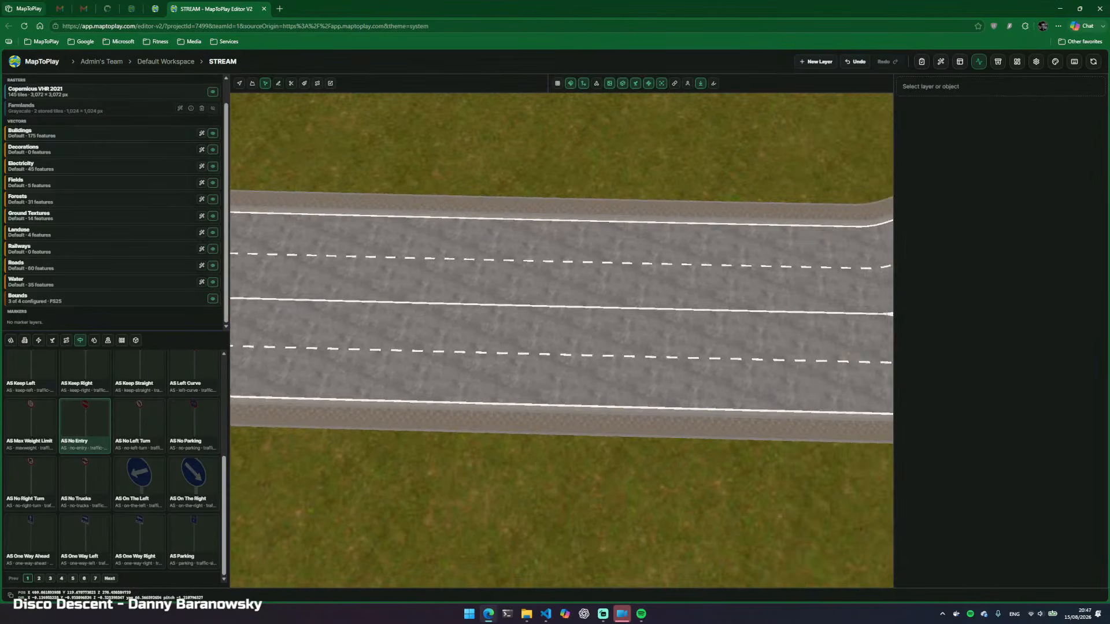
key(w)
key(d)
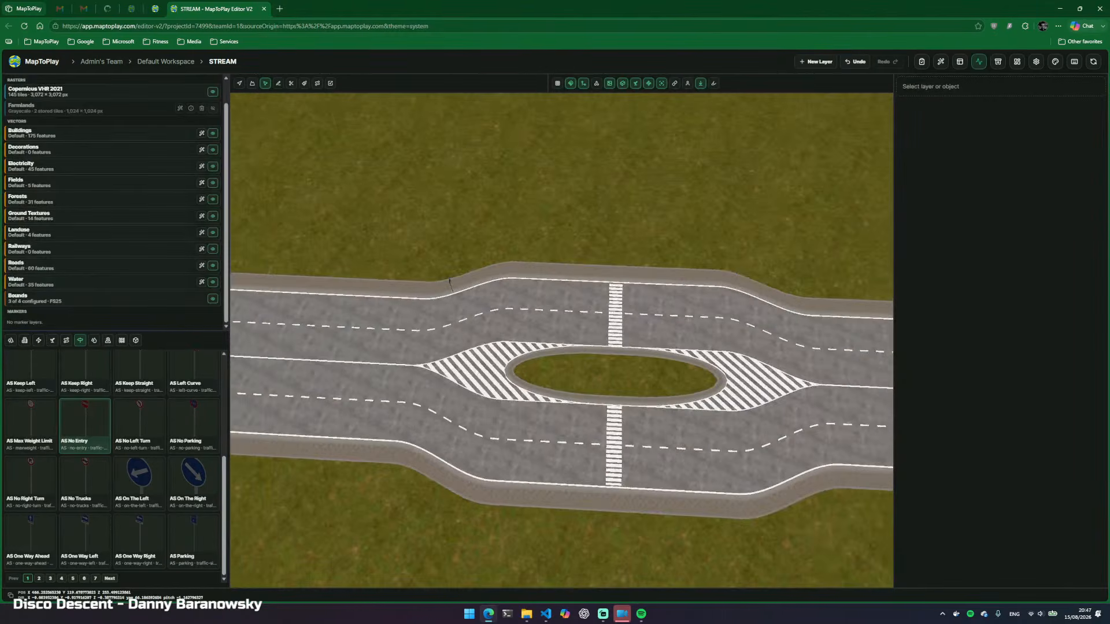
scroll(599, 282, down, 4)
key(a)
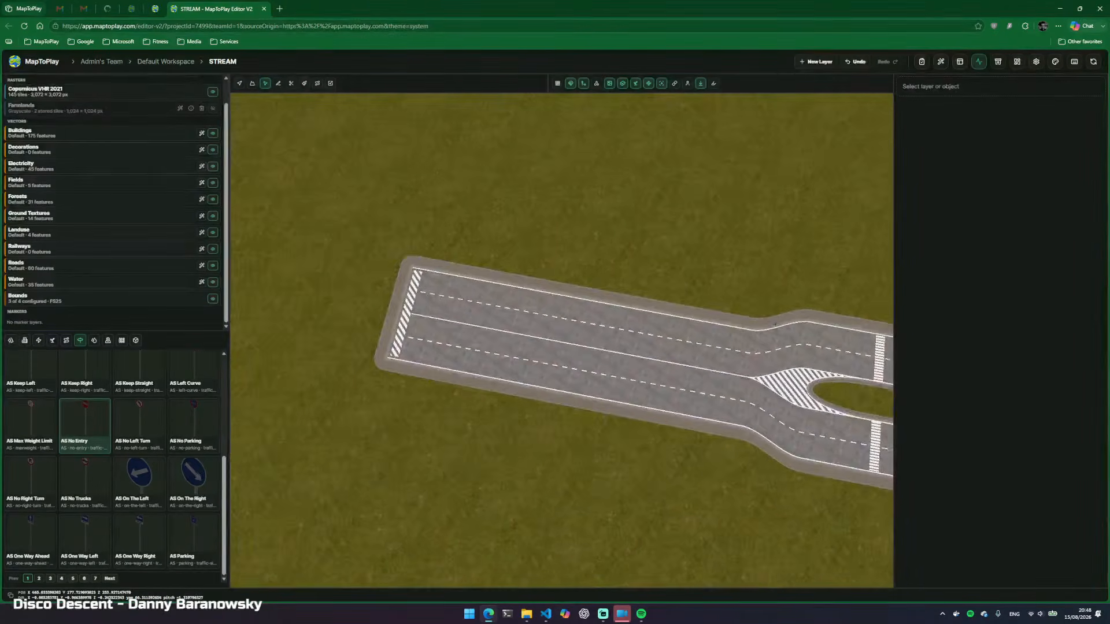
key(w)
key(a)
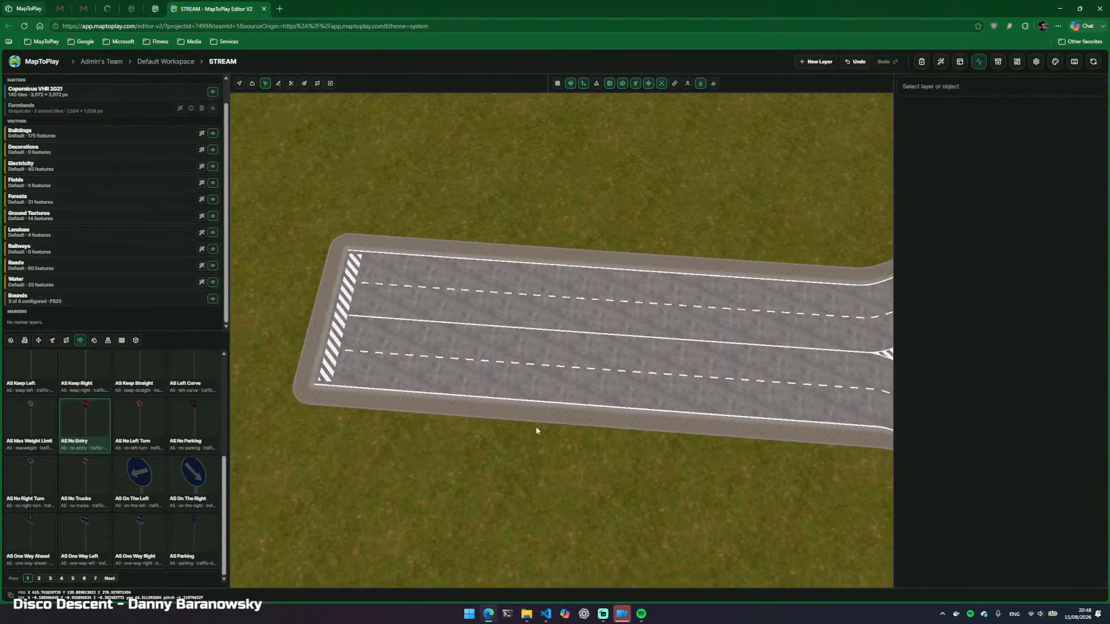
key(w)
drag(565, 399, 538, 399)
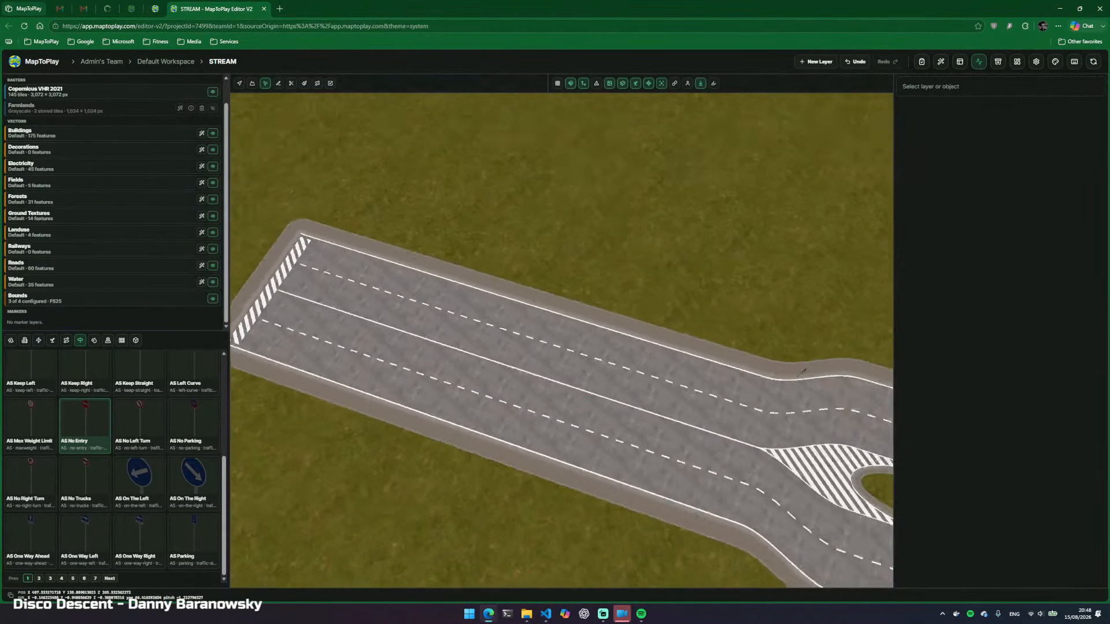
key(a)
drag(625, 373, 647, 373)
key(v)
drag(550, 289, 602, 294)
key(a)
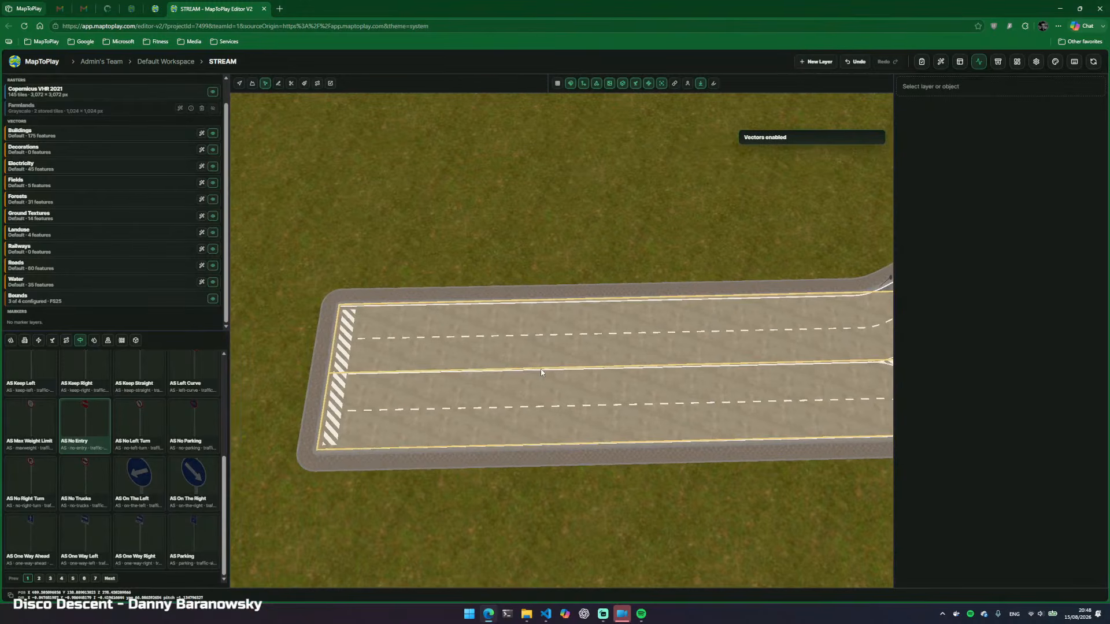
key(v)
With the Road tool, mark a new island's start and end on the center line near the hatched end and open the Island Constructor
key(7)
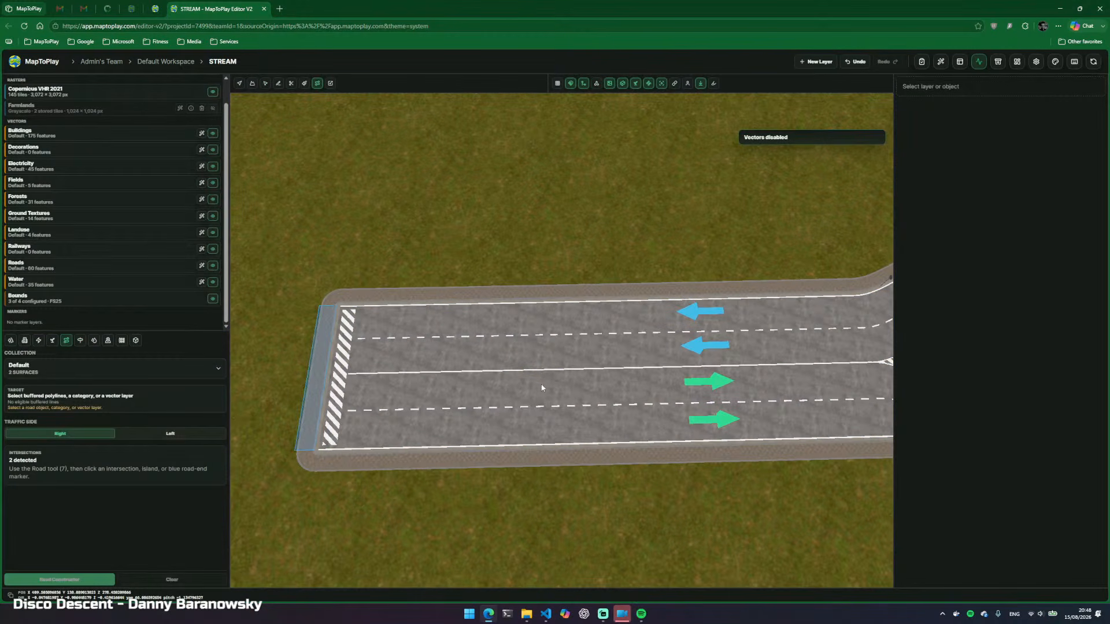
click(536, 369)
click(663, 366)
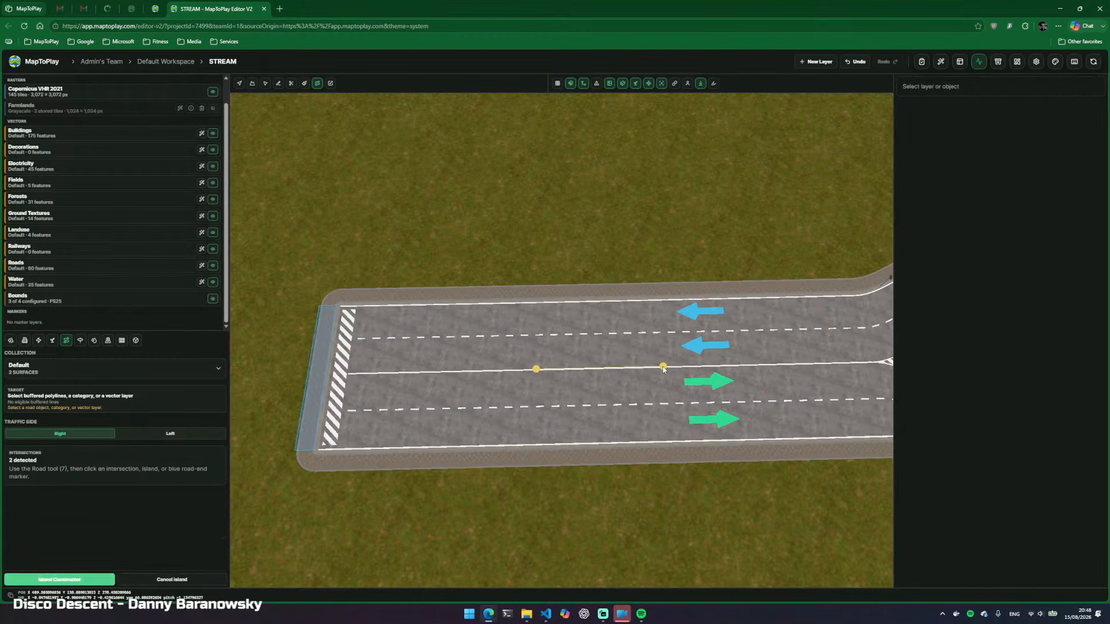
click(79, 581)
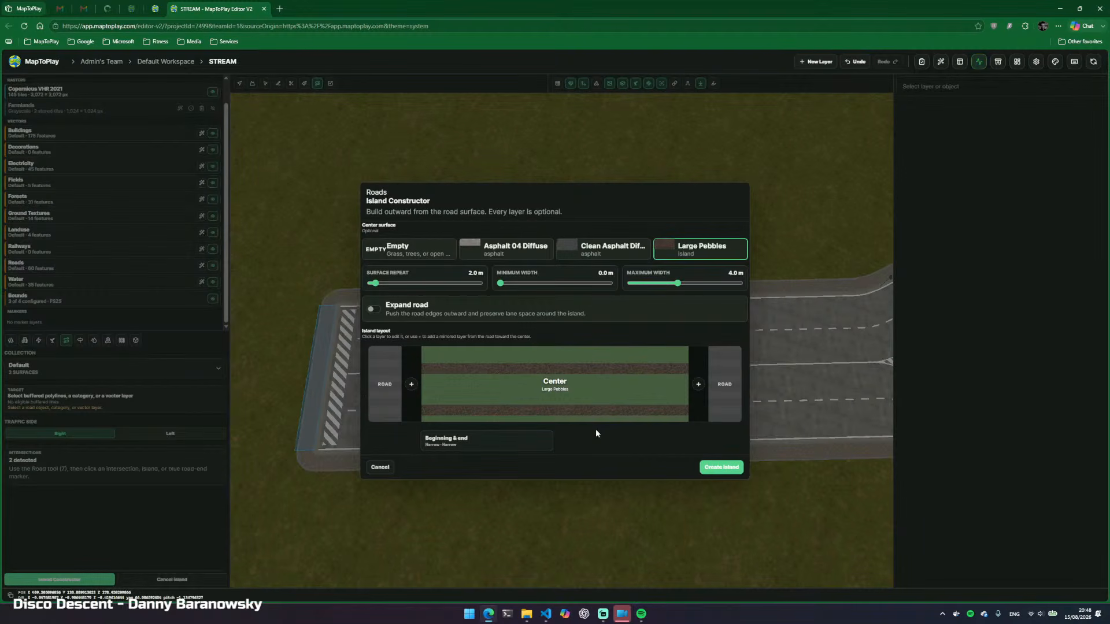
Set both the beginning and end transitions of the island to Flat and Straight
click(461, 443)
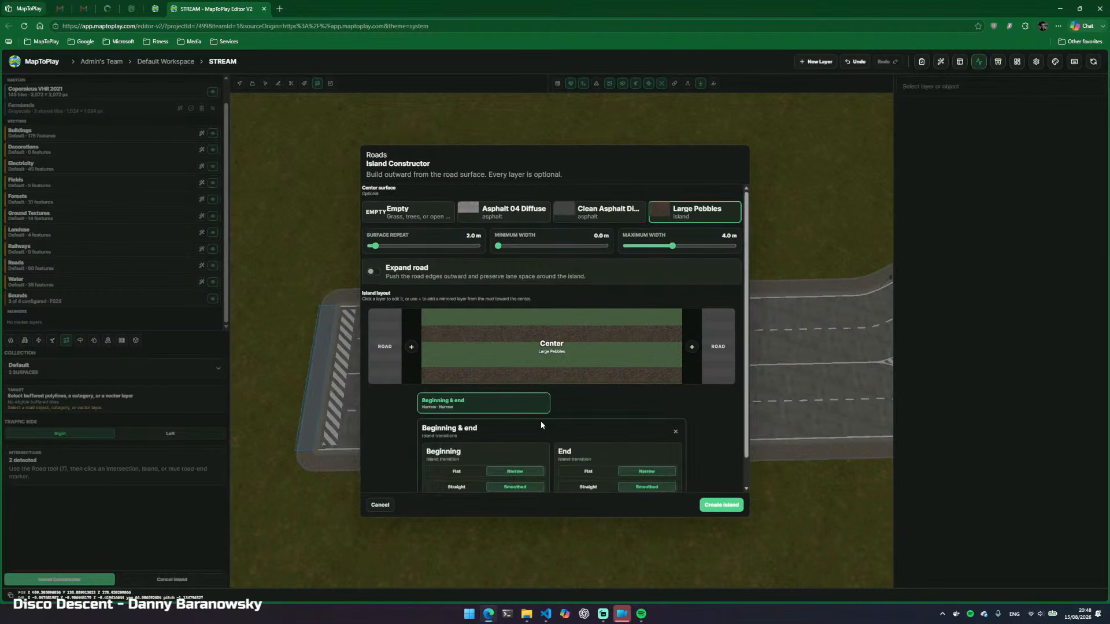
click(457, 441)
click(465, 456)
click(588, 440)
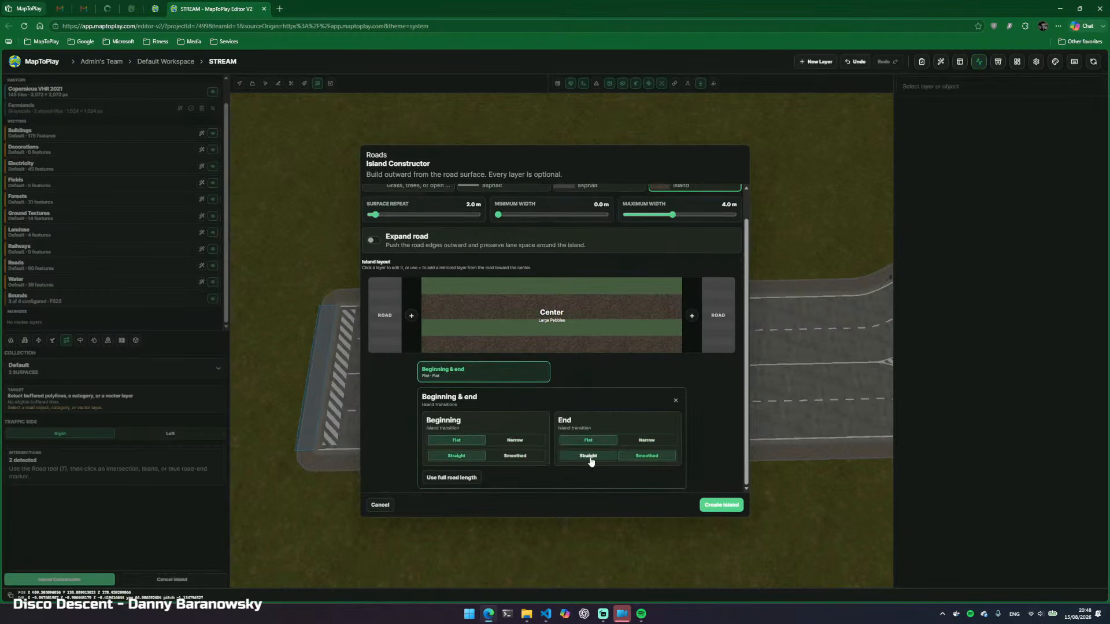
click(588, 455)
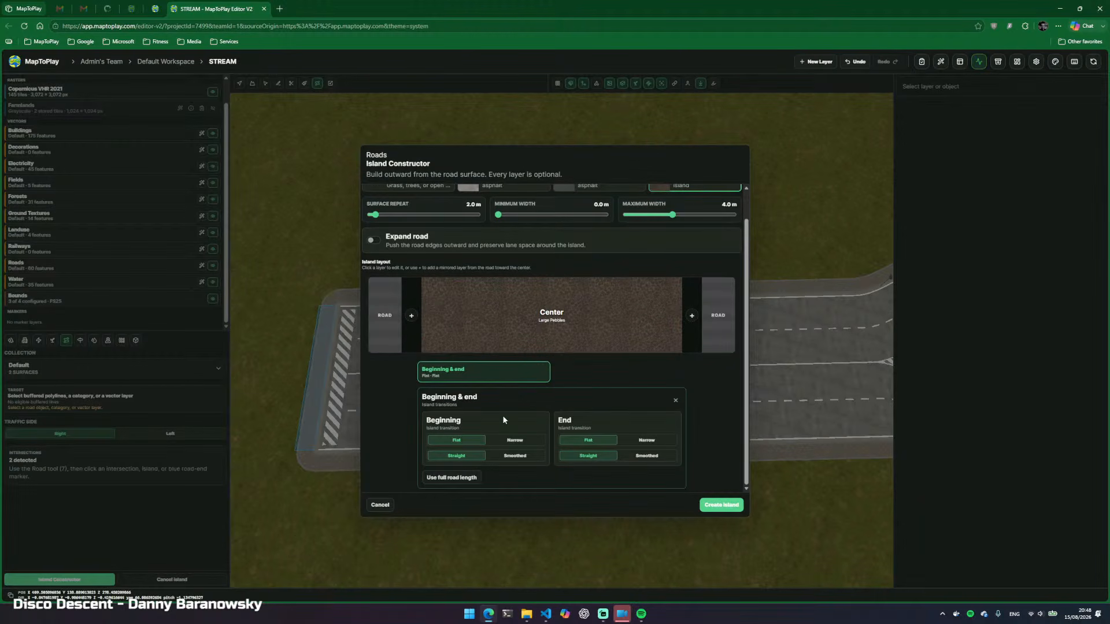
scroll(508, 415, up, 1)
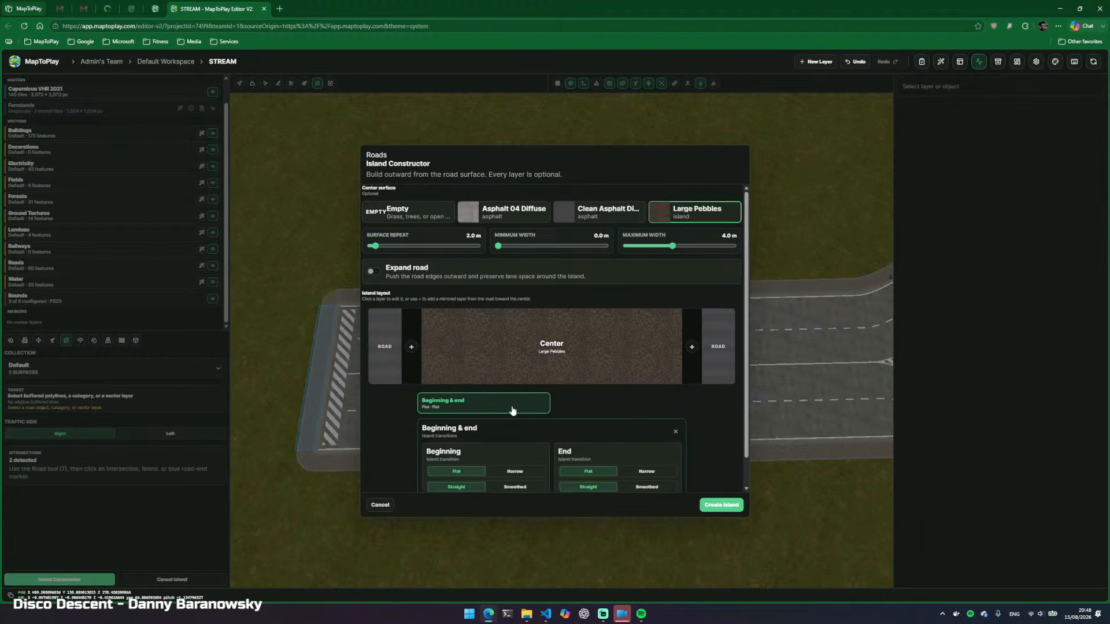
Add an outer gutter layer and an outer curb layer to the island layout
click(413, 348)
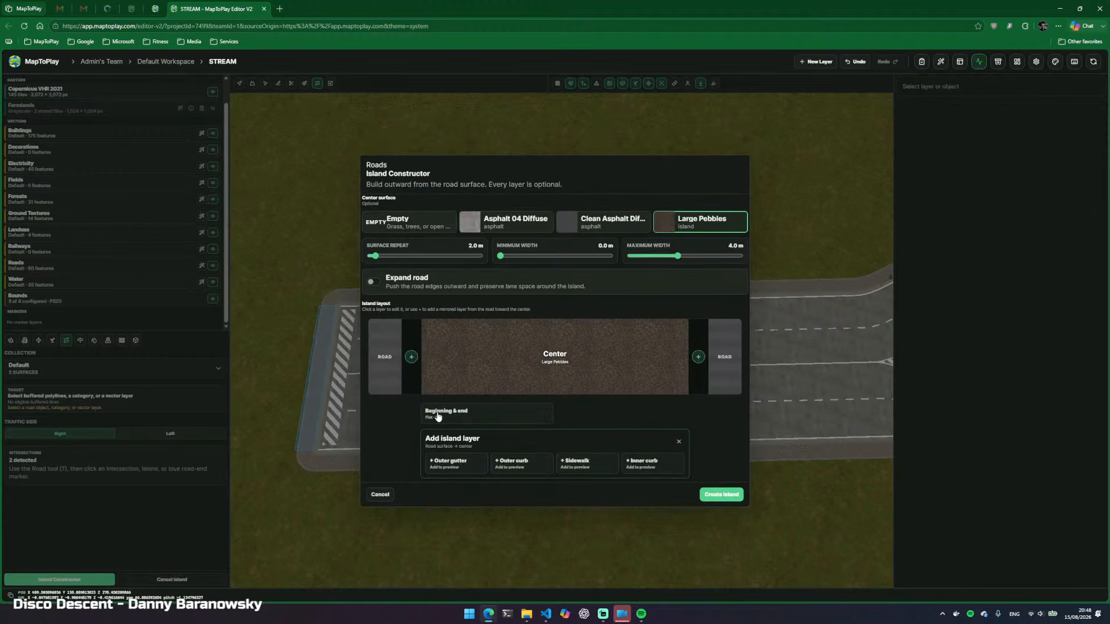
click(469, 462)
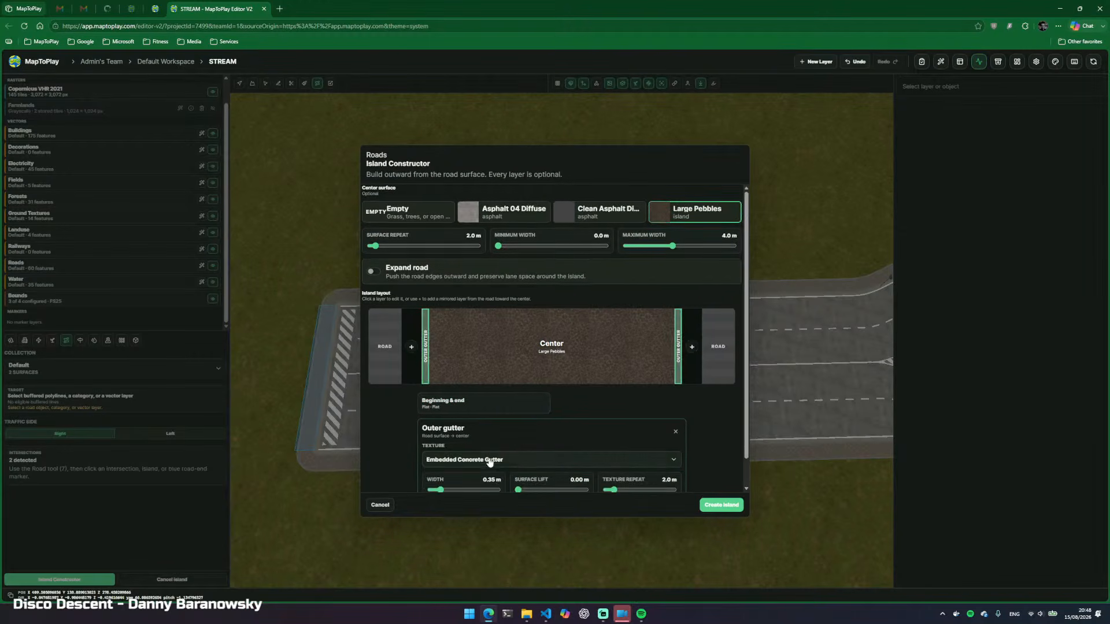
click(412, 348)
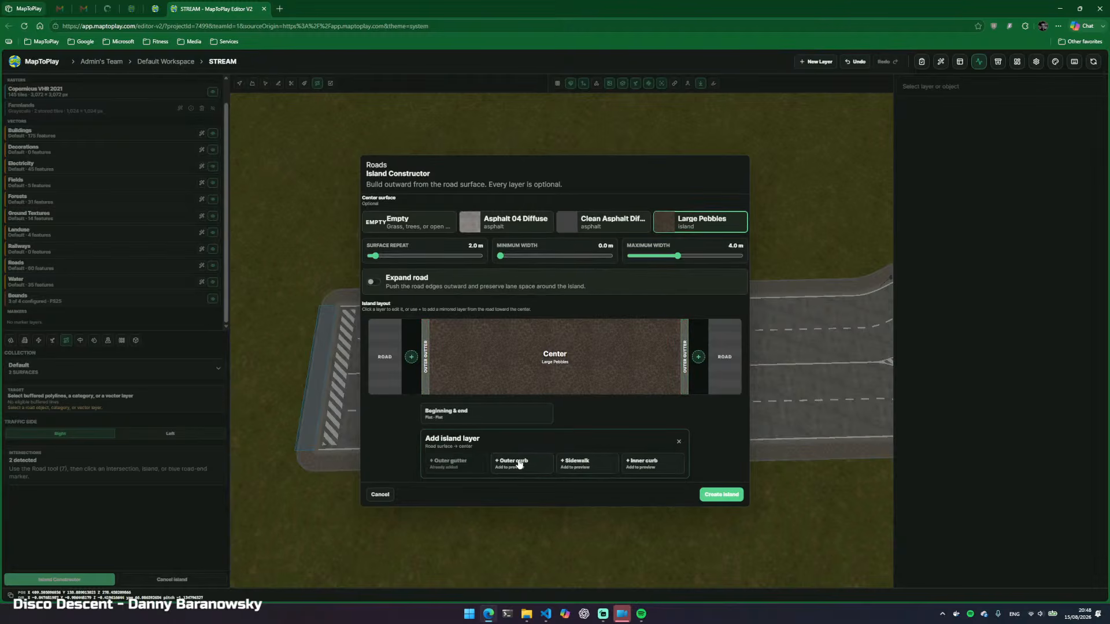
click(518, 463)
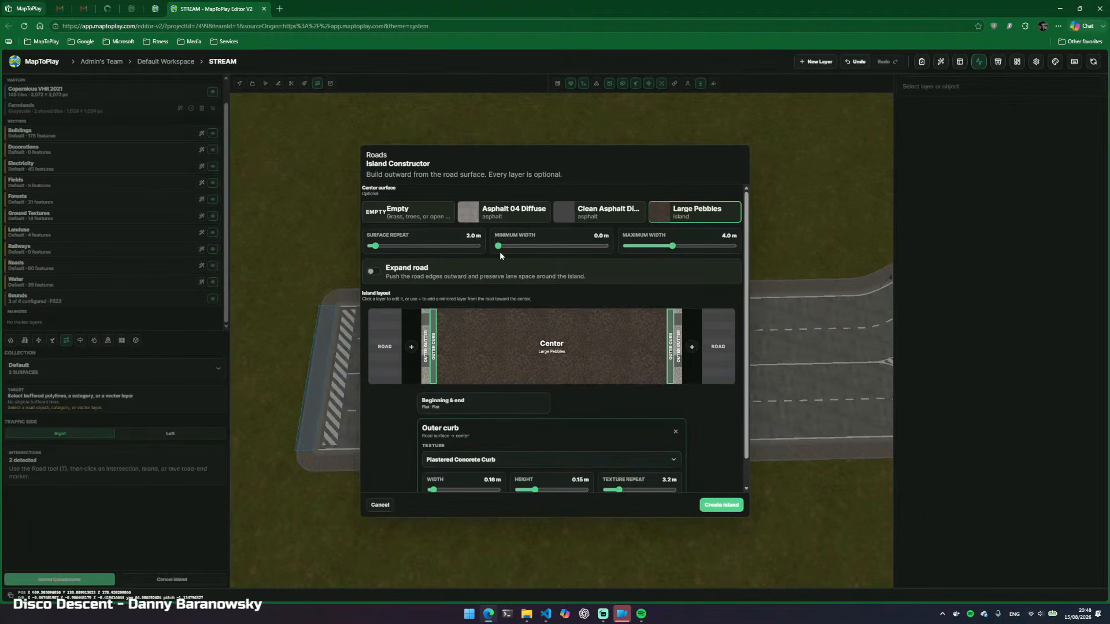
Adjust the island's minimum and maximum widths and create the island
drag(494, 249, 526, 250)
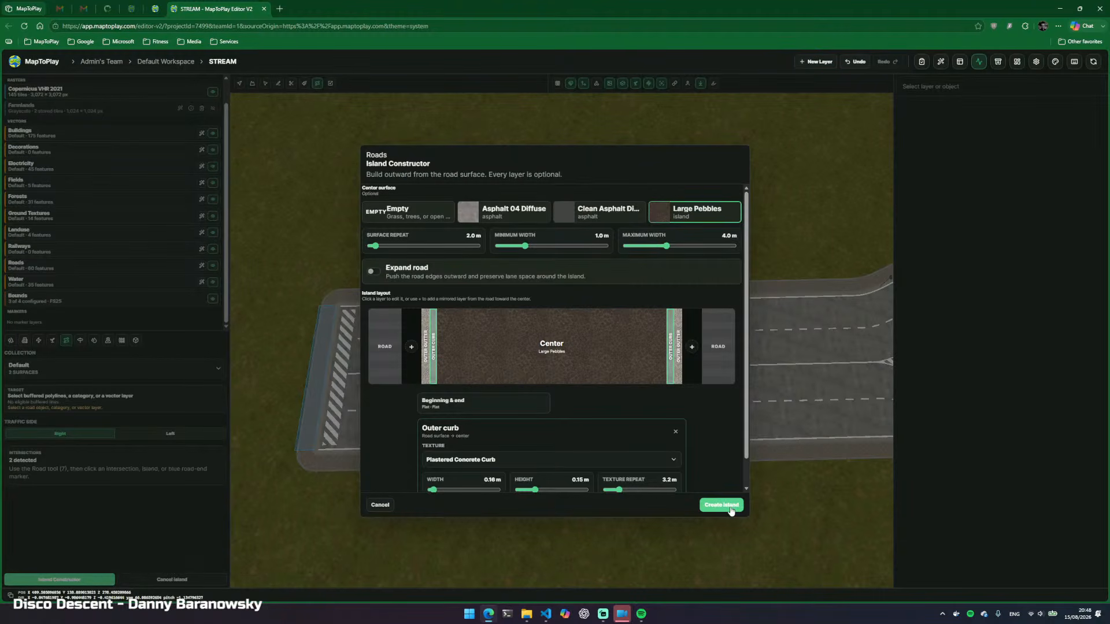
drag(668, 247, 640, 249)
mouse_move(557, 244)
mouse_down()
mouse_move(605, 245)
mouse_move(552, 246)
mouse_up()
drag(641, 248, 638, 247)
drag(550, 246, 625, 248)
click(737, 506)
Examine the new island on the road's center line from several angles, with the vector overlay shown and hidden
drag(622, 229, 545, 285)
scroll(545, 285, up, 3)
key(v)
key(s)
key(v)
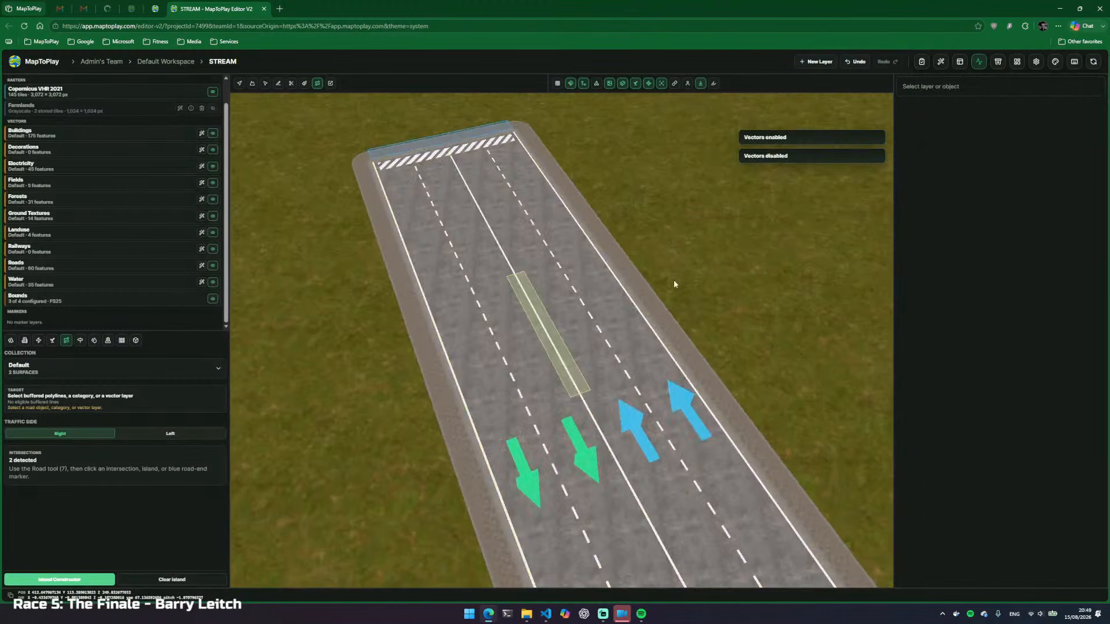
drag(674, 281, 781, 272)
key(w)
key(d)
drag(488, 307, 705, 379)
key(s)
key(w)
click(599, 368)
click(483, 228)
Inspect the flat-ended island's outline in relation to the surrounding lanes, direction arrows and the oval island further along
key(w)
key(s)
key(s)
key(v)
key(a)
key(v)
key(w)
drag(609, 377, 541, 375)
key(d)
key(w)
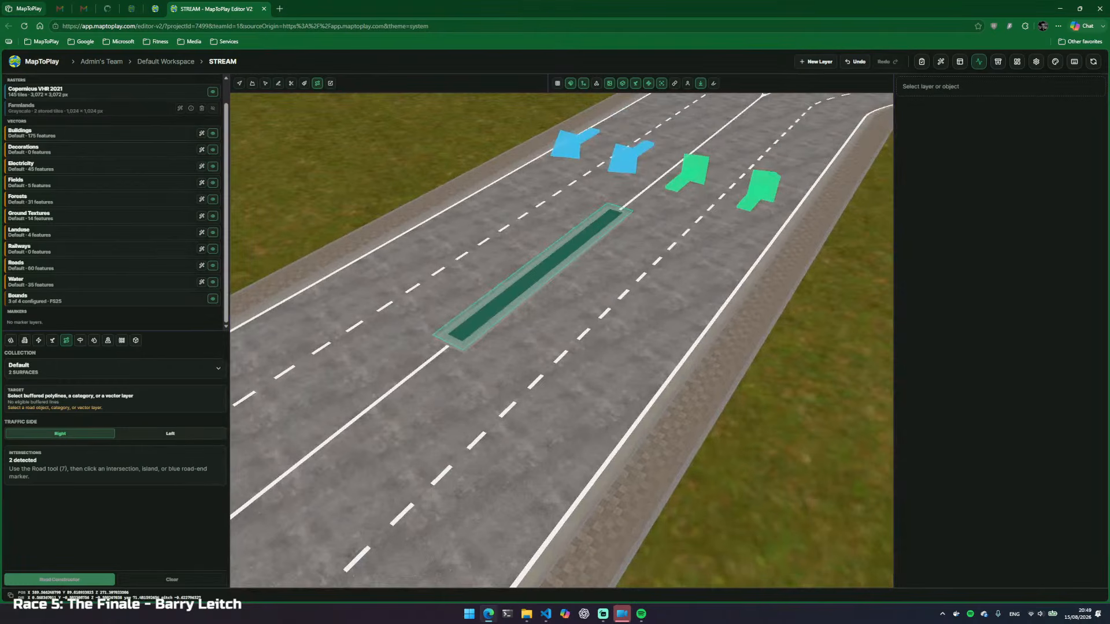
drag(641, 255, 775, 361)
key(a)
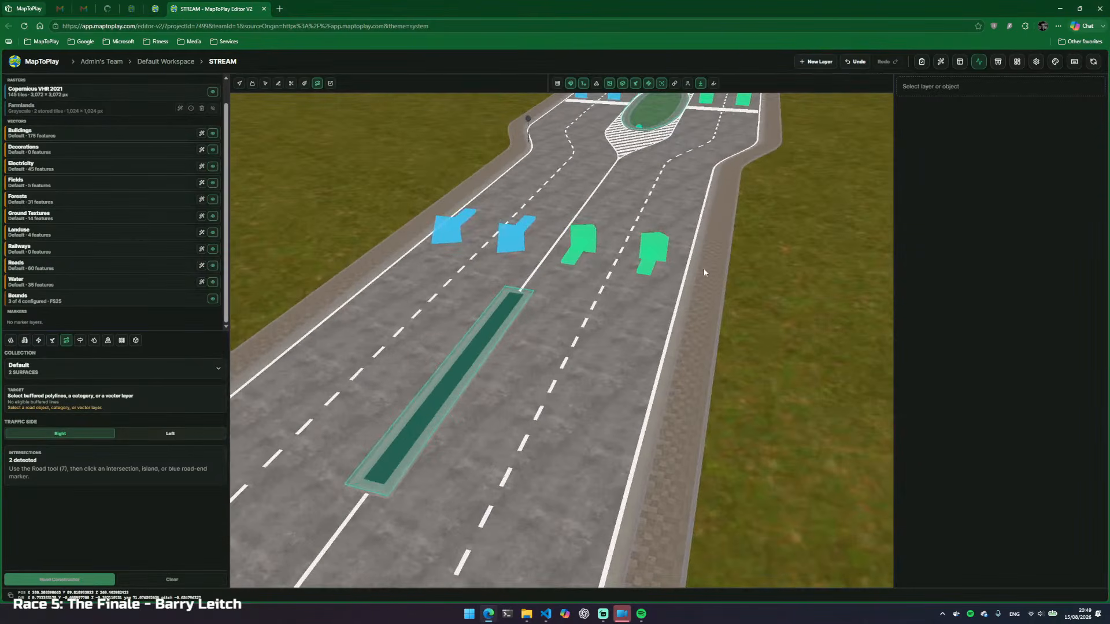
key(w)
drag(704, 272, 623, 383)
key(d)
key(s)
Inspect the island's gutter, curb and pebble center at ground level in first-person mode, and return to the overhead view
key(f)
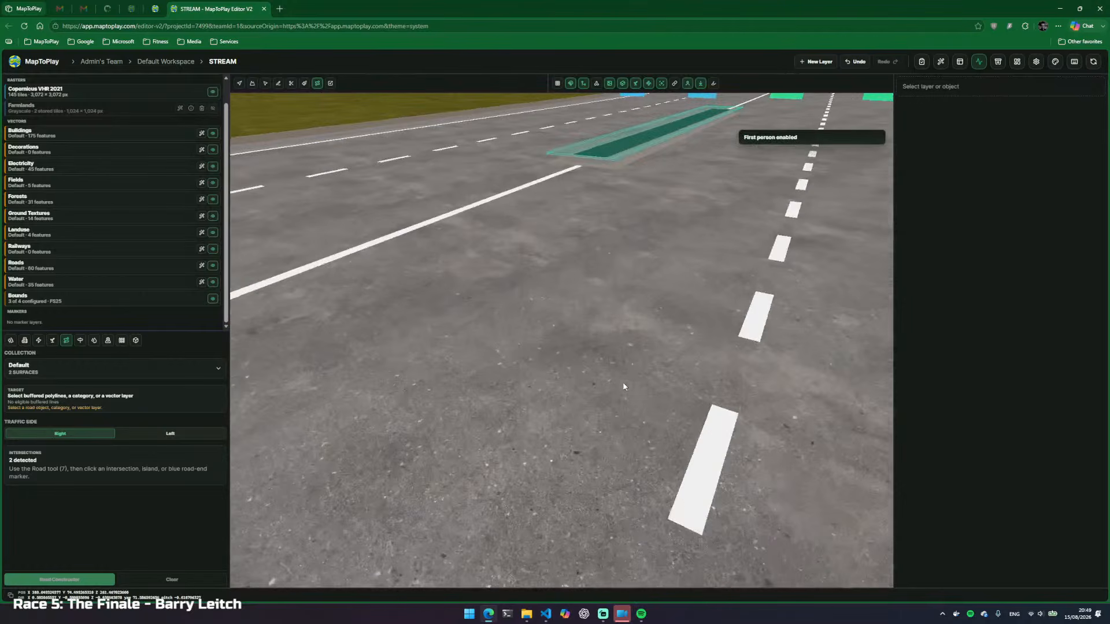
key(w)
key(v)
key(v)
key(1)
drag(597, 399, 451, 427)
key(w)
key(w)
key(w)
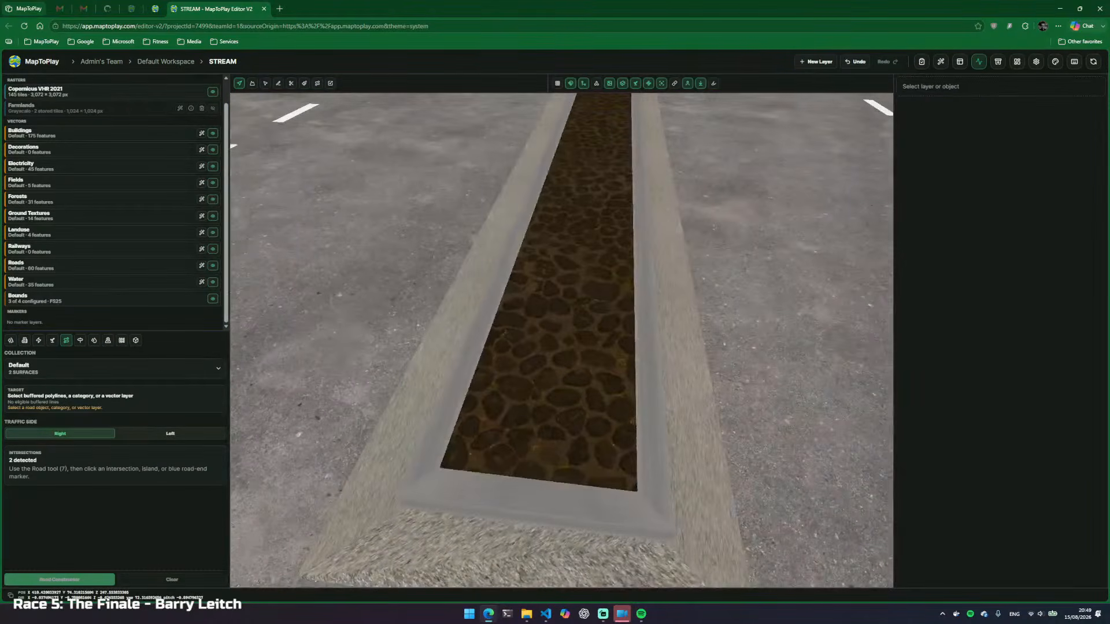
key(f)
key(e)
Select the new island with the Road tool to review its decal and furniture slots, and deselect it
key(7)
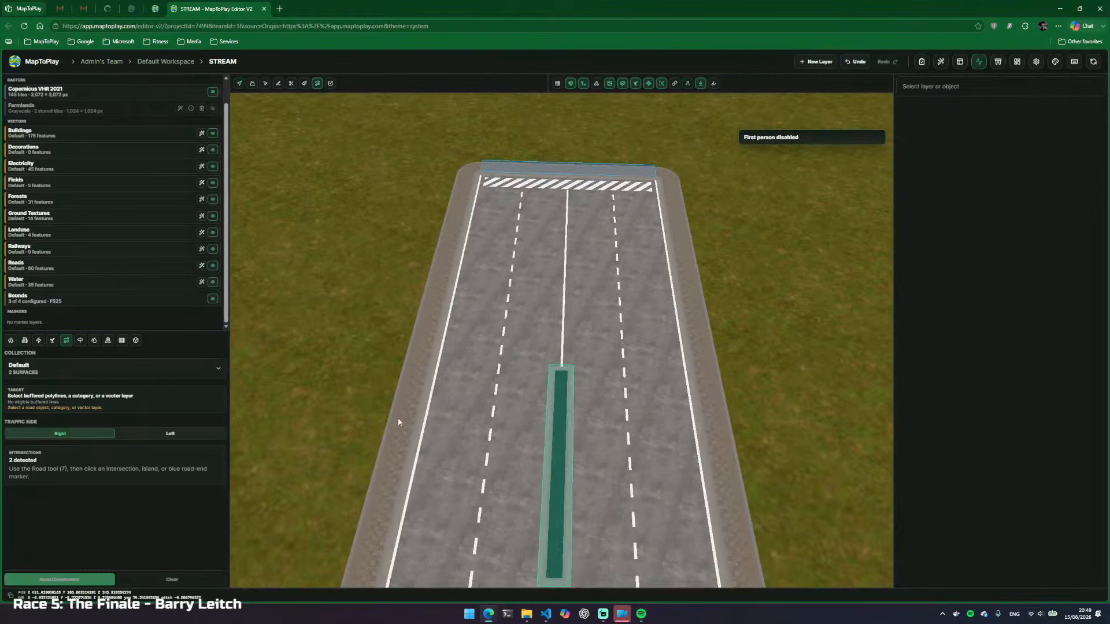
click(566, 399)
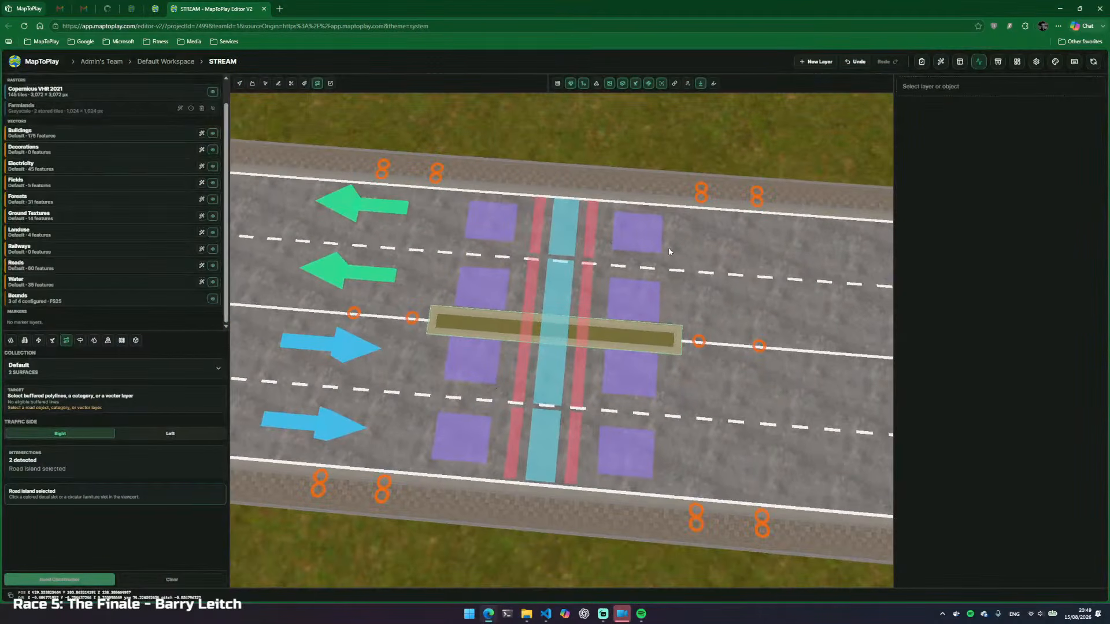
key(d)
drag(669, 252, 505, 321)
drag(733, 252, 721, 238)
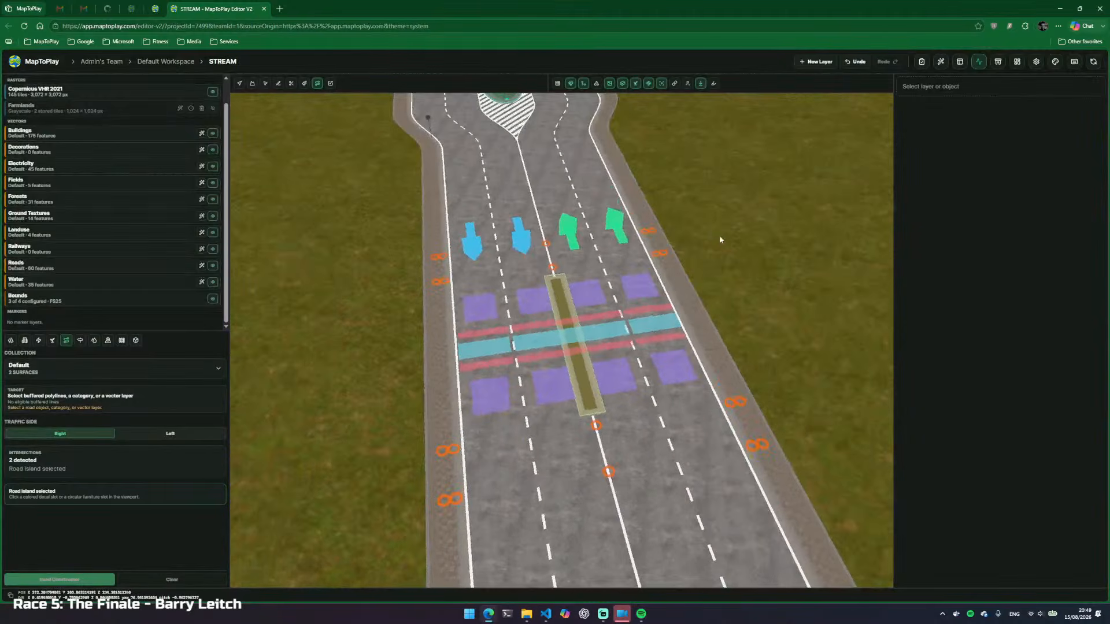
key(Escape)
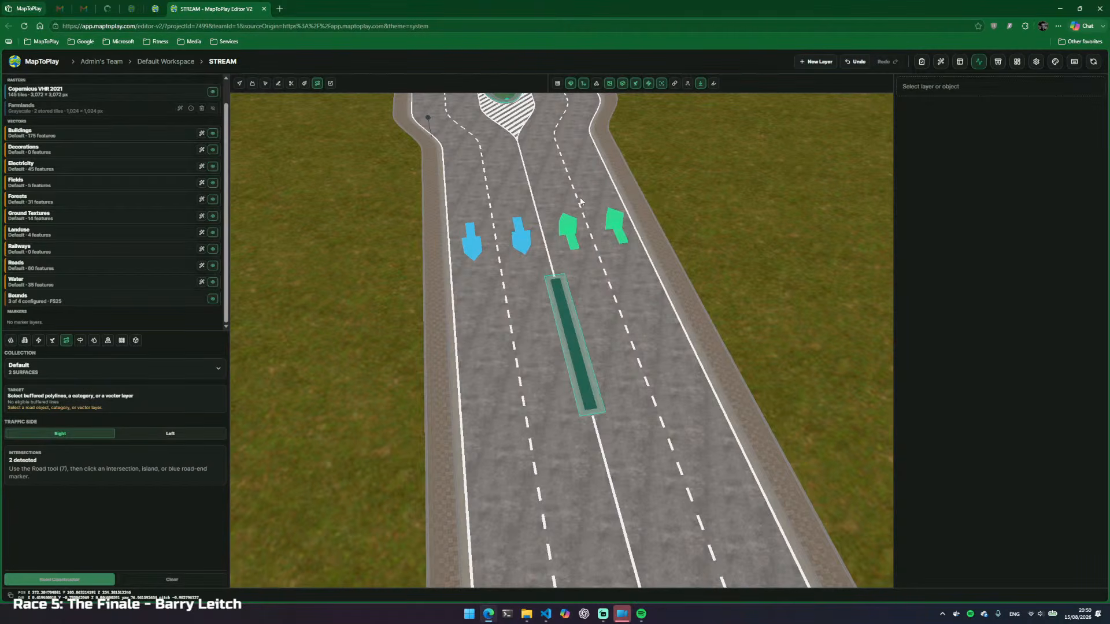
drag(730, 202, 599, 273)
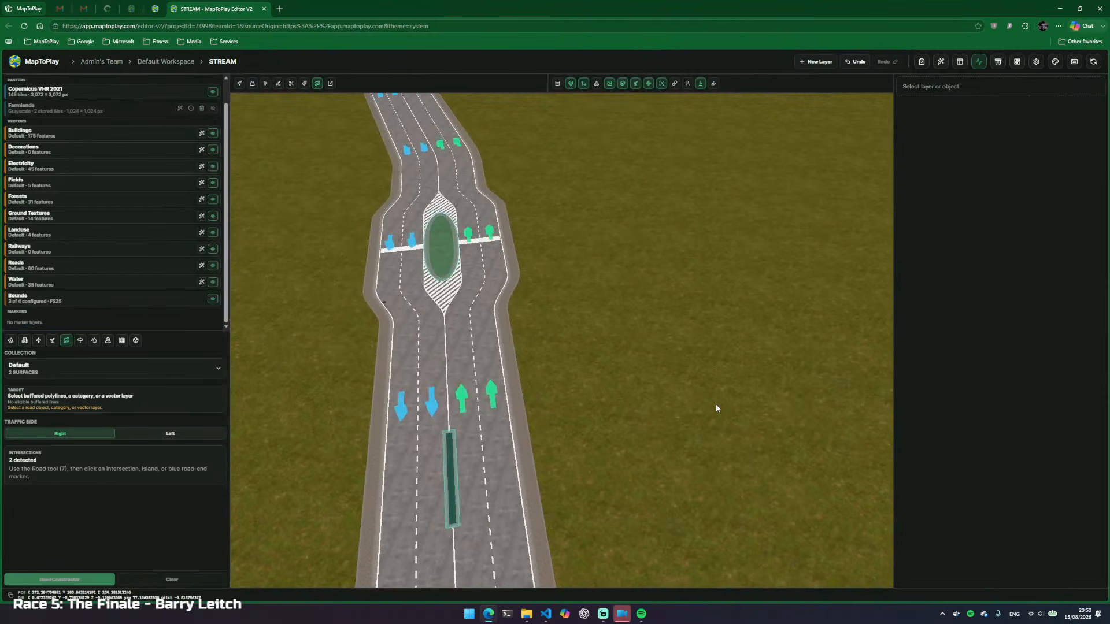
key(s)
drag(711, 404, 300, 387)
key(s)
key(w)
drag(491, 358, 559, 429)
click(454, 417)
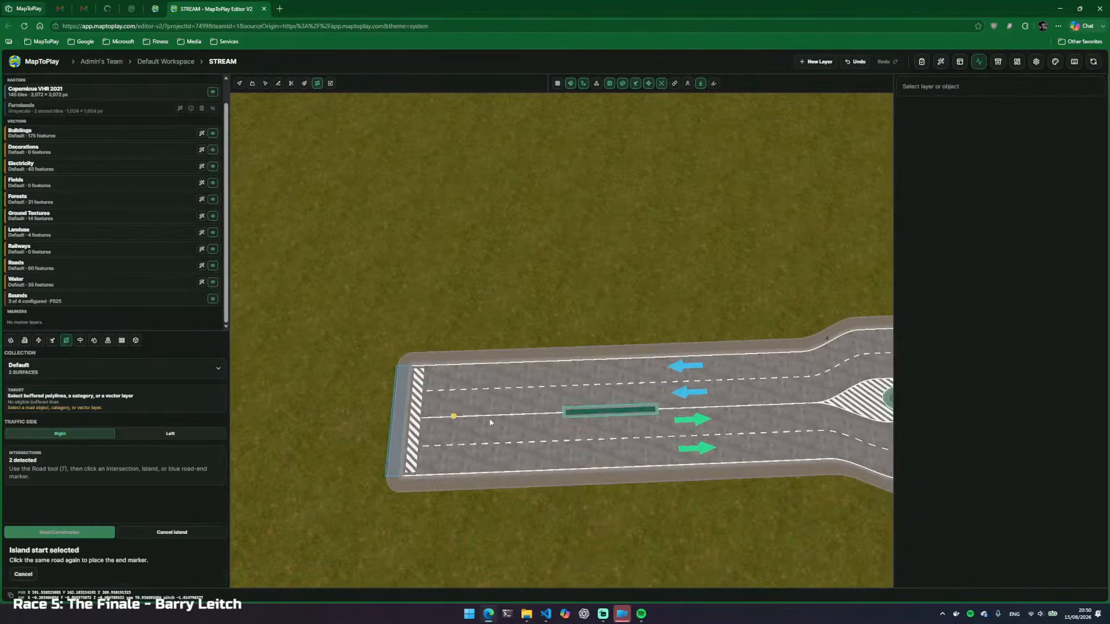
click(501, 414)
click(89, 583)
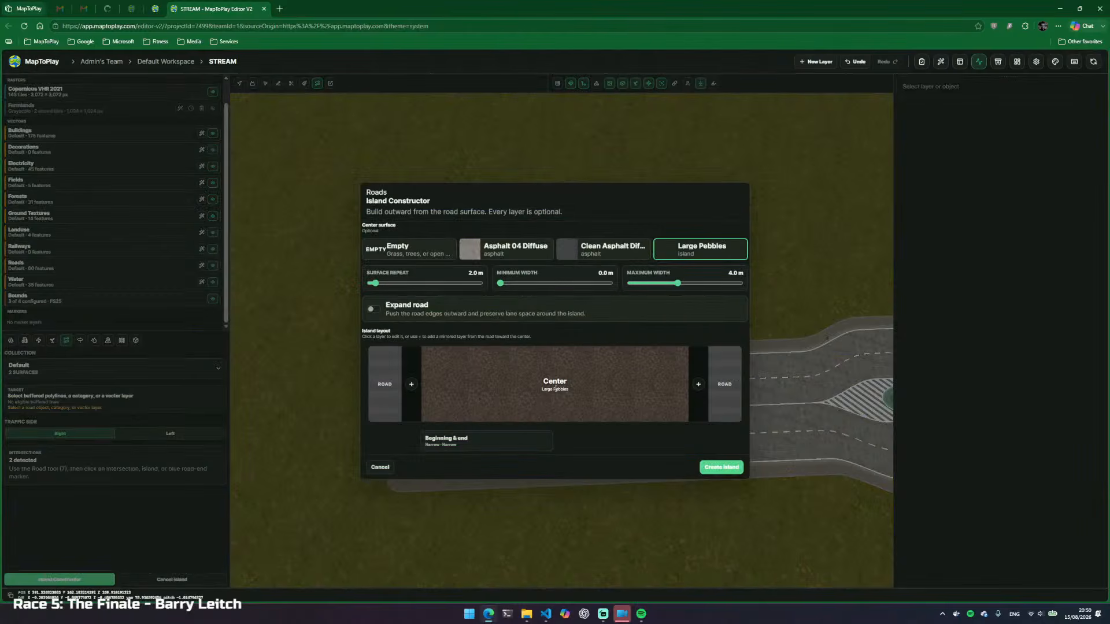
click(464, 445)
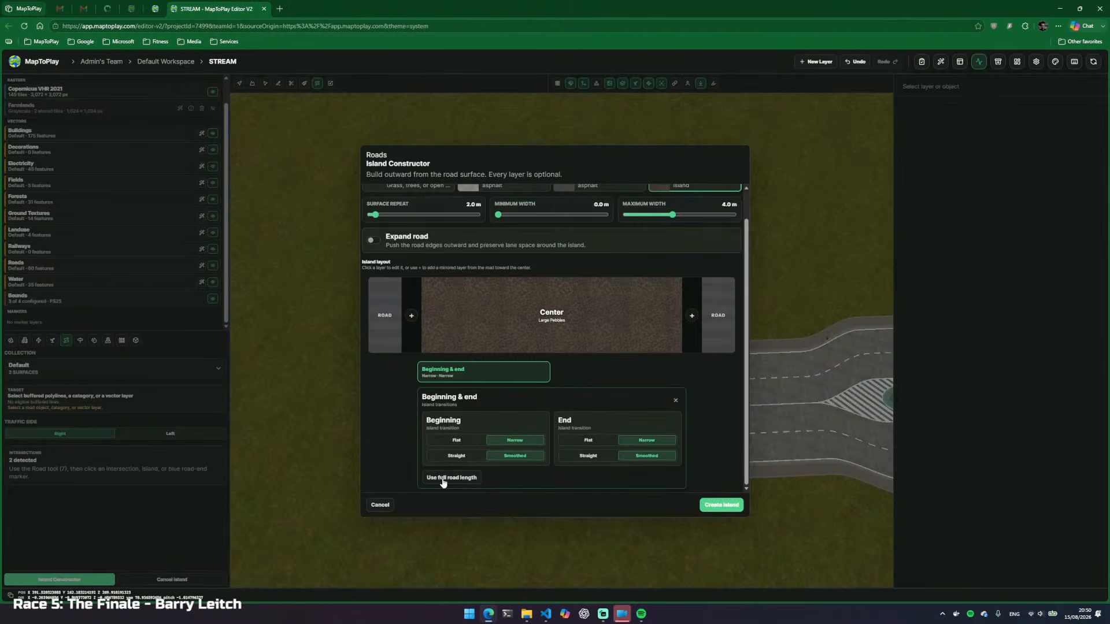
click(381, 505)
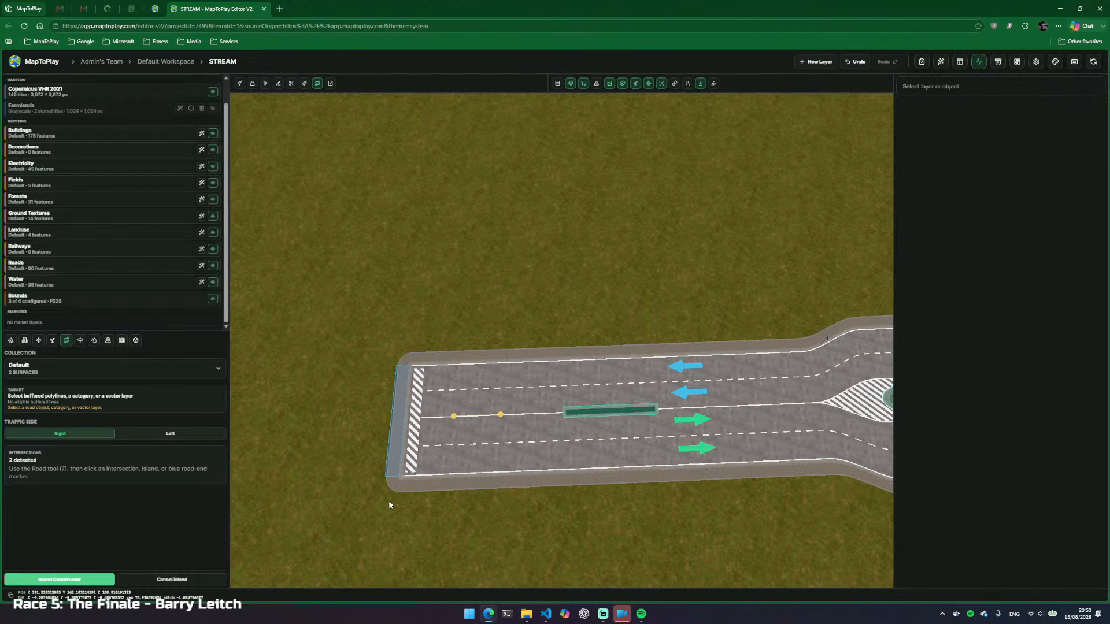
key(Escape)
Switch to the Select tool and show the vector overlay over the area with tree-lined roads and fields
key(3)
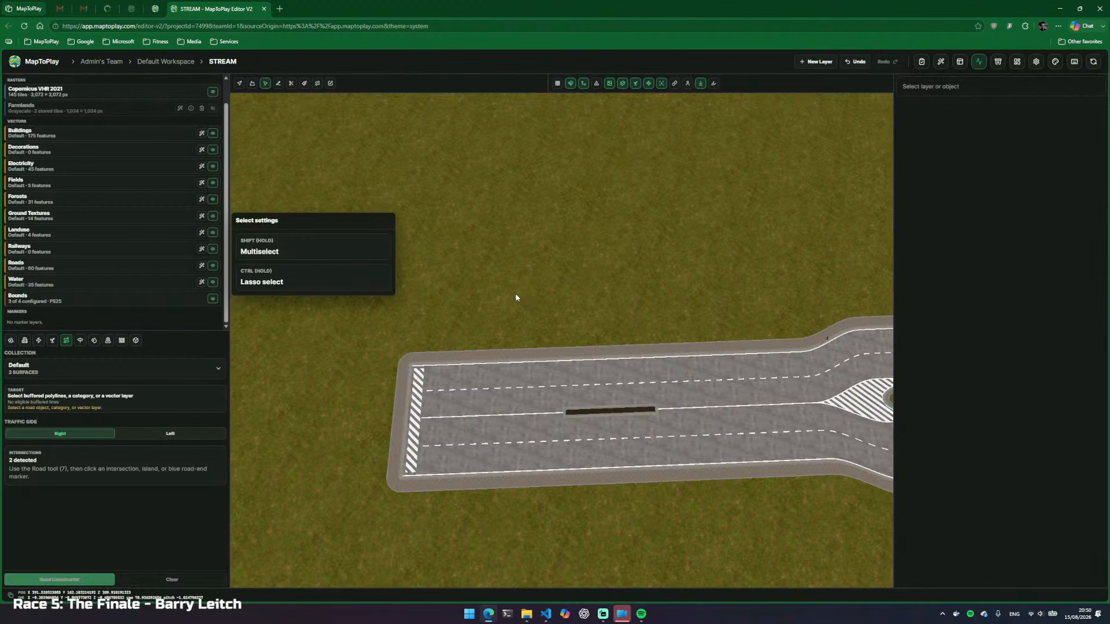
key(d)
drag(478, 382, 964, 240)
key(w)
key(w)
drag(231, 373, 763, 504)
key(w)
key(w)
key(v)
key(w)
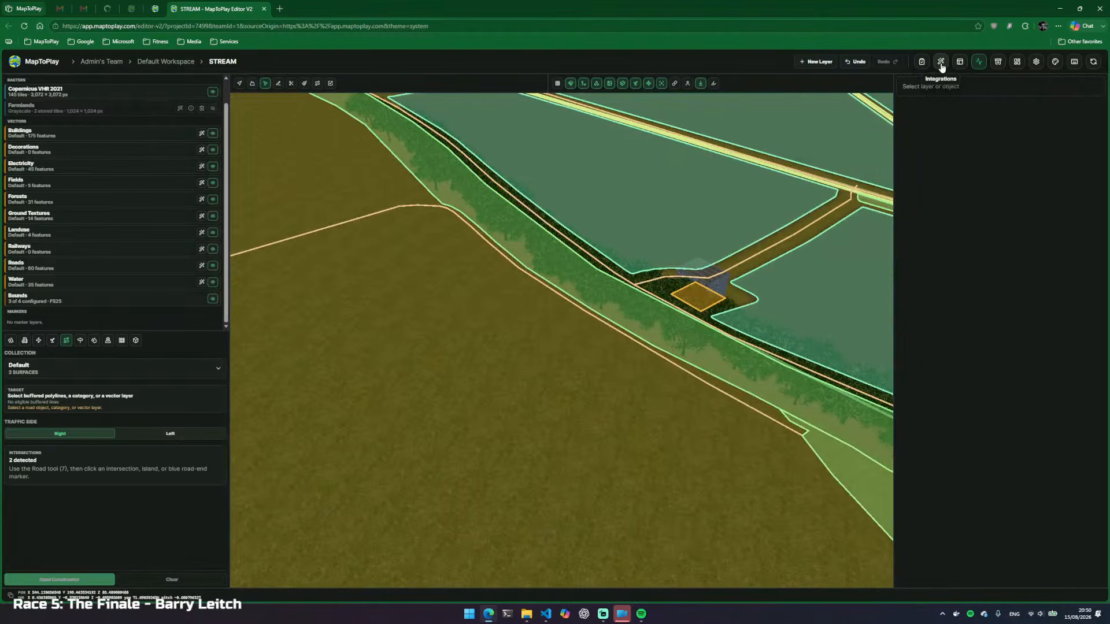
Review the Map checklist down to the Buffer roads, Roadbeds and Road Constructor sections, and close it
click(923, 63)
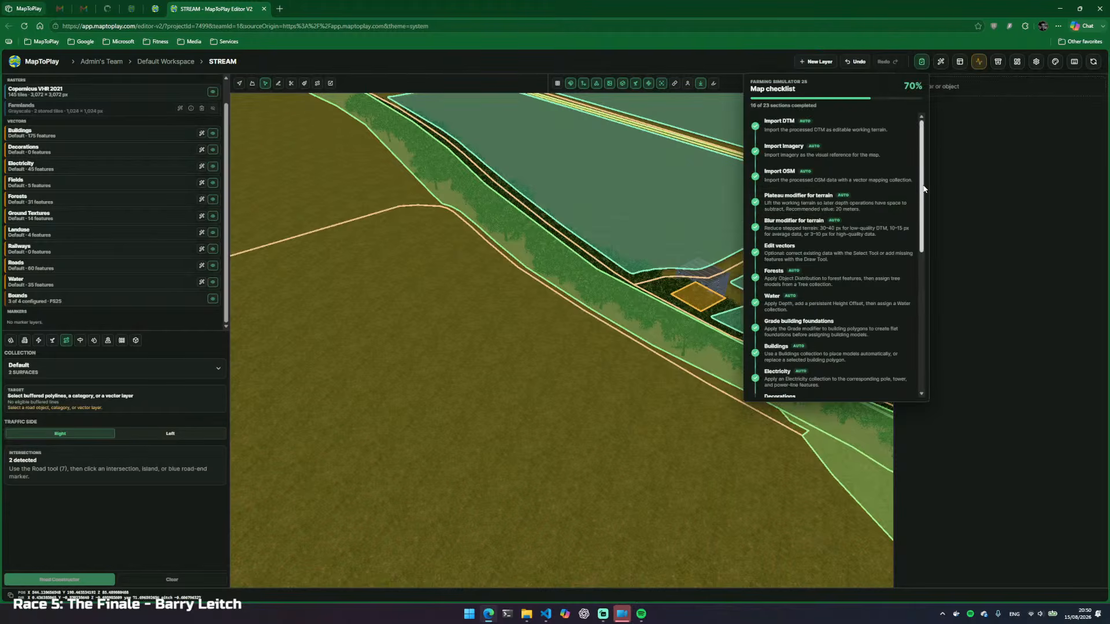
scroll(925, 223, down, 3)
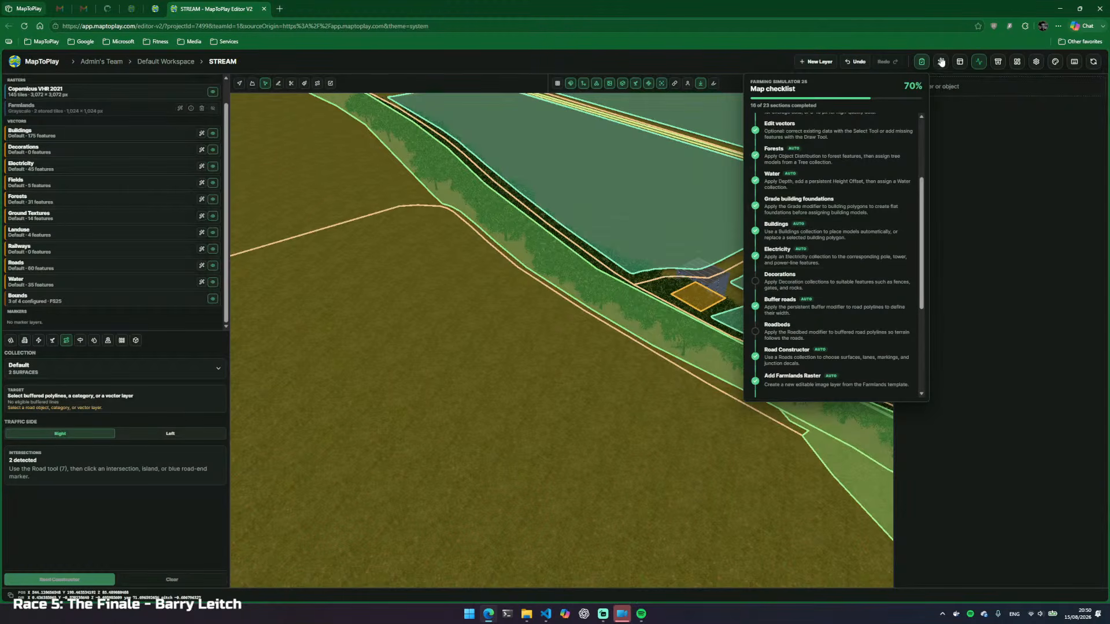
click(923, 63)
Hide the vector overlay and examine the bare sloping terrain and dirt track along the hillside
drag(686, 289, 810, 307)
drag(562, 340, 324, 312)
key(w)
key(w)
key(w)
drag(578, 307, 301, 376)
key(w)
key(m)
key(w)
key(v)
key(w)
key(w)
key(d)
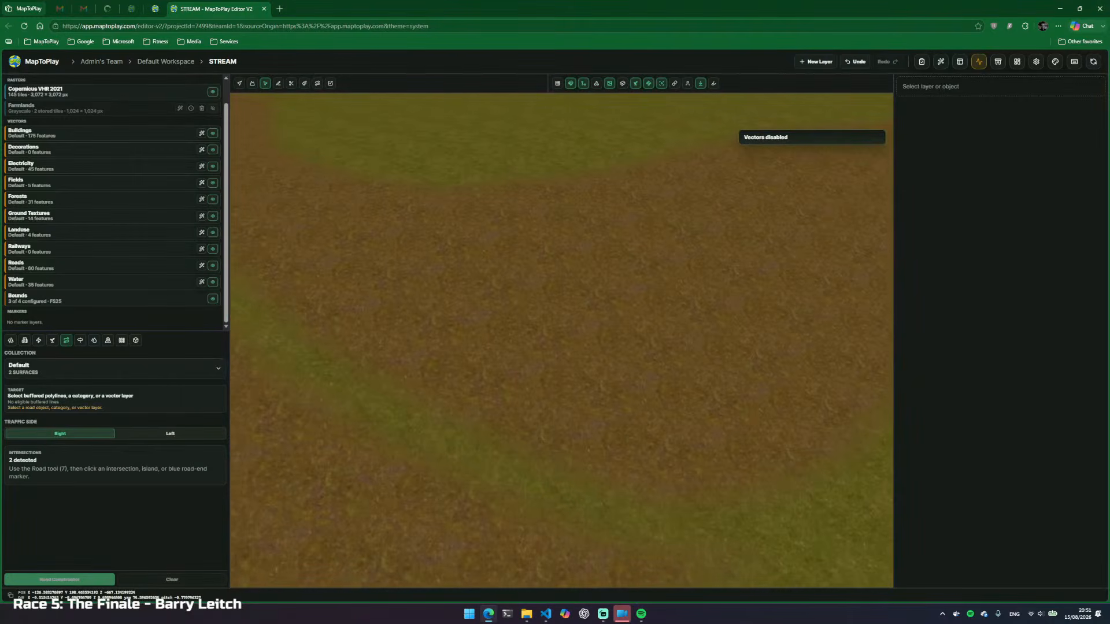
key(w)
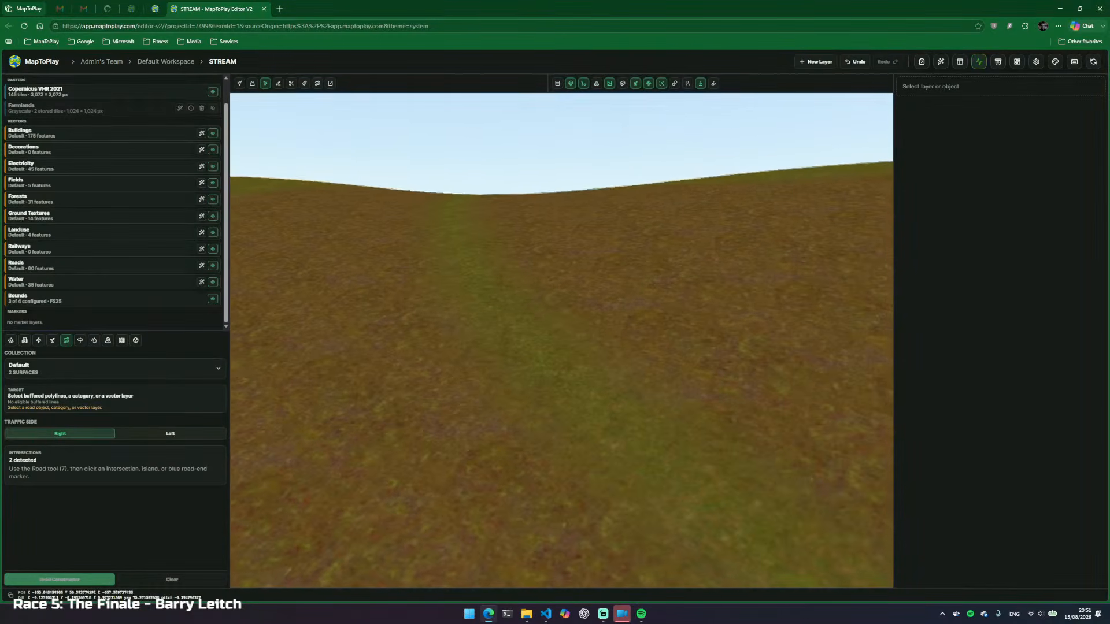
key(w)
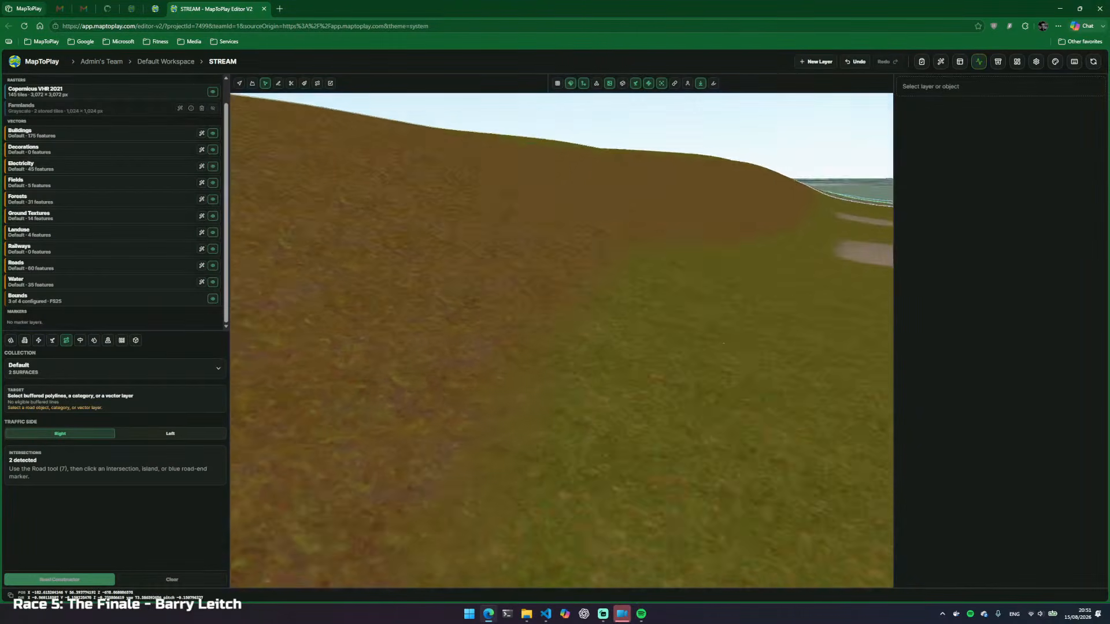
Compare the hillside track with and without the vector overlay, examining the slope beside the pale ground patches
key(v)
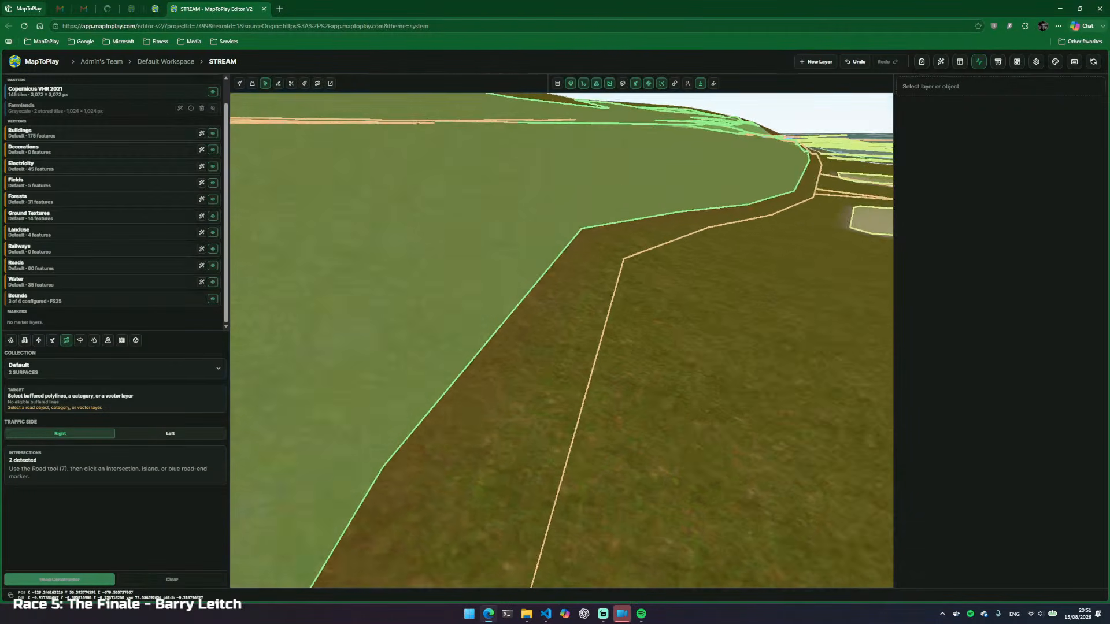
key(w)
key(v)
key(w)
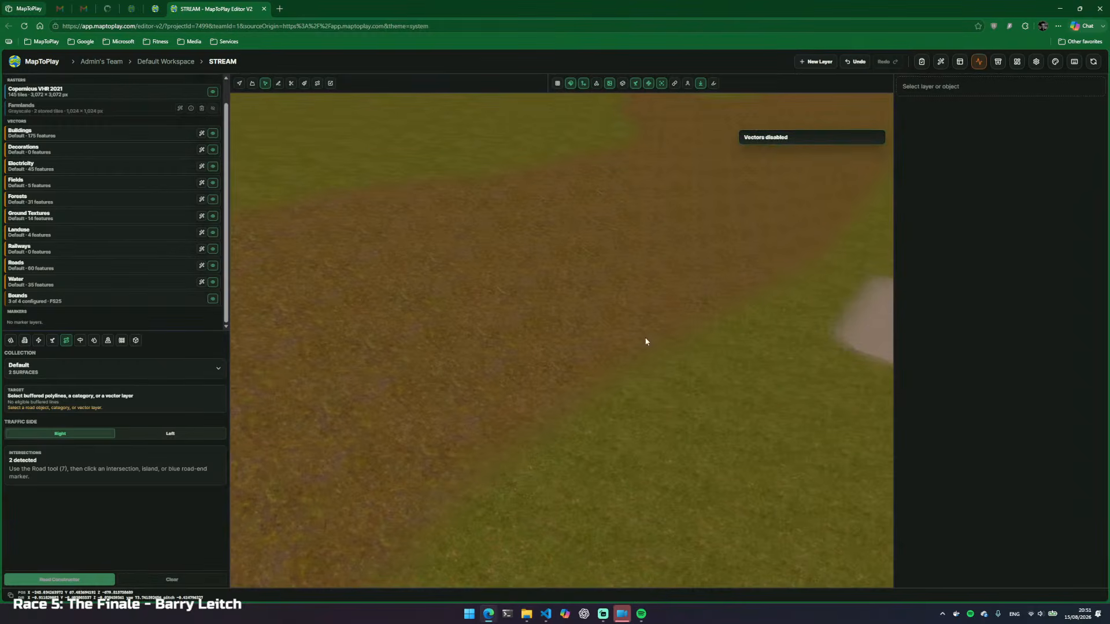
key(d)
key(e)
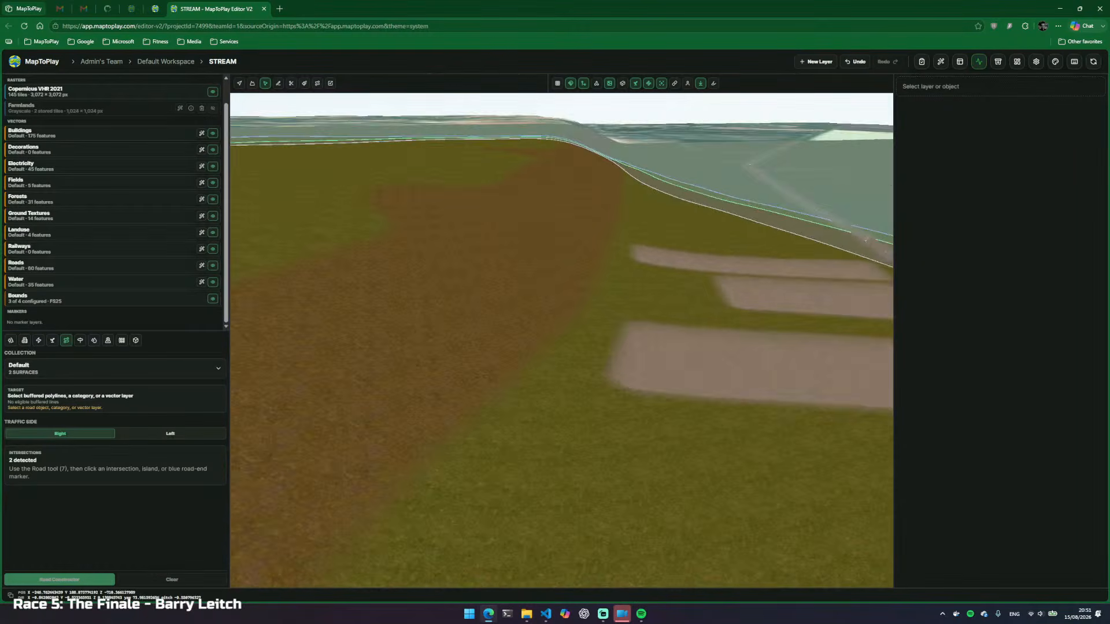
key(d)
key(s)
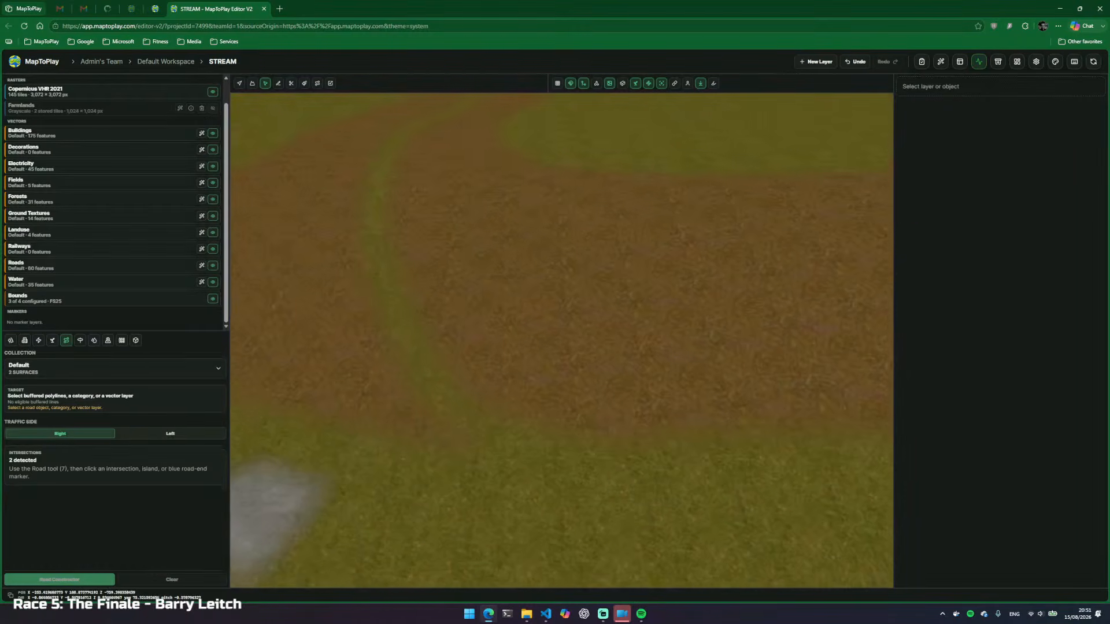
key(d)
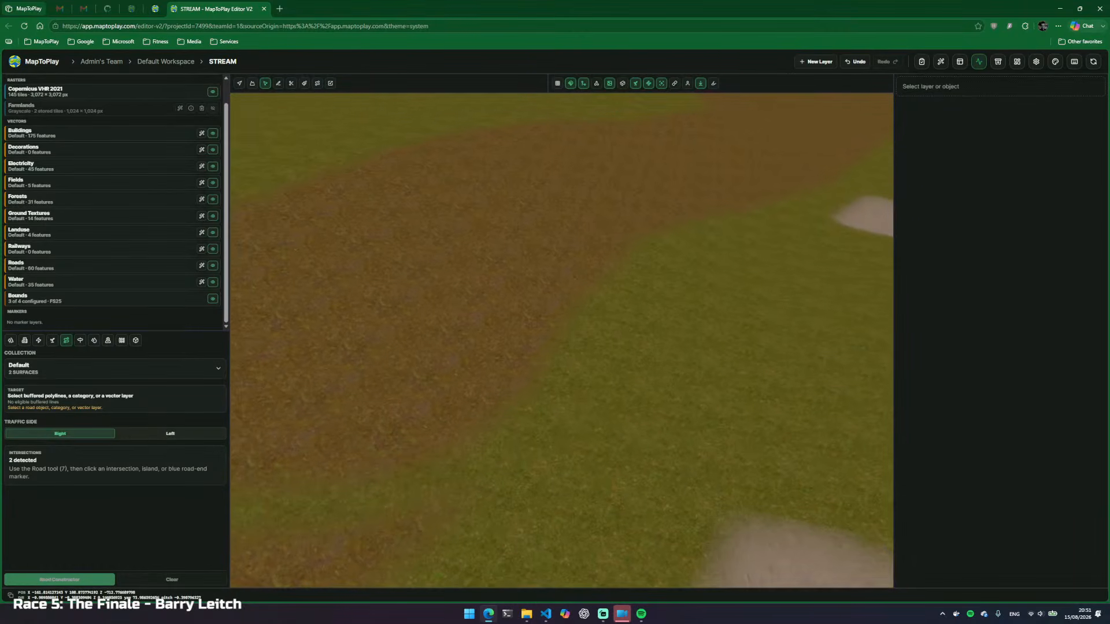
key(a)
key(s)
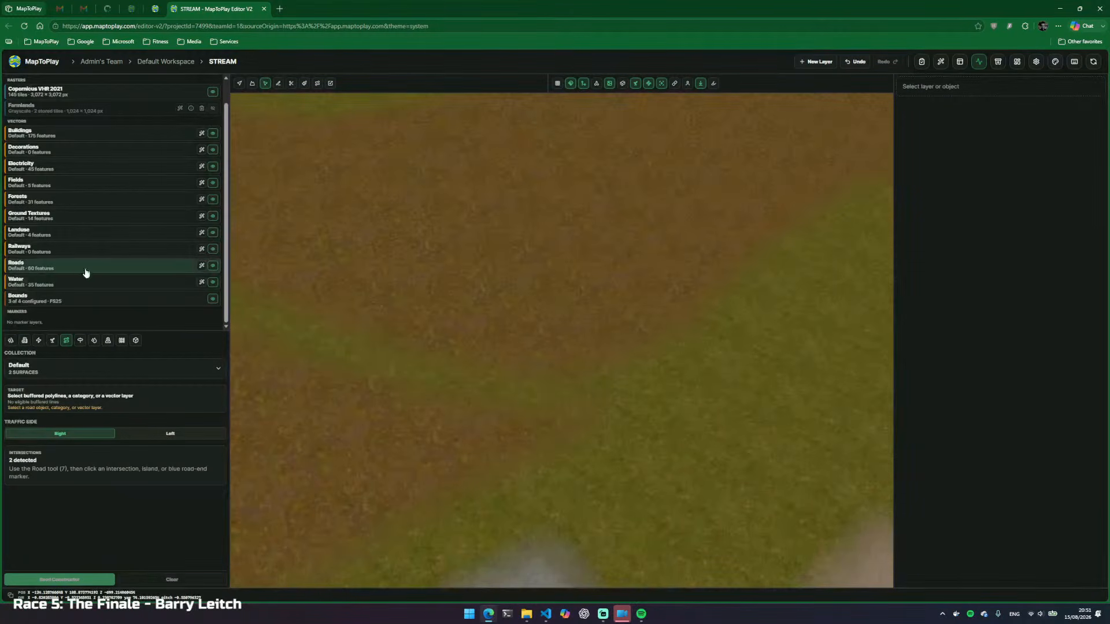
Show the vectors and apply a Buffer modifier with a 5 m radius to the through road below the hillside field
key(v)
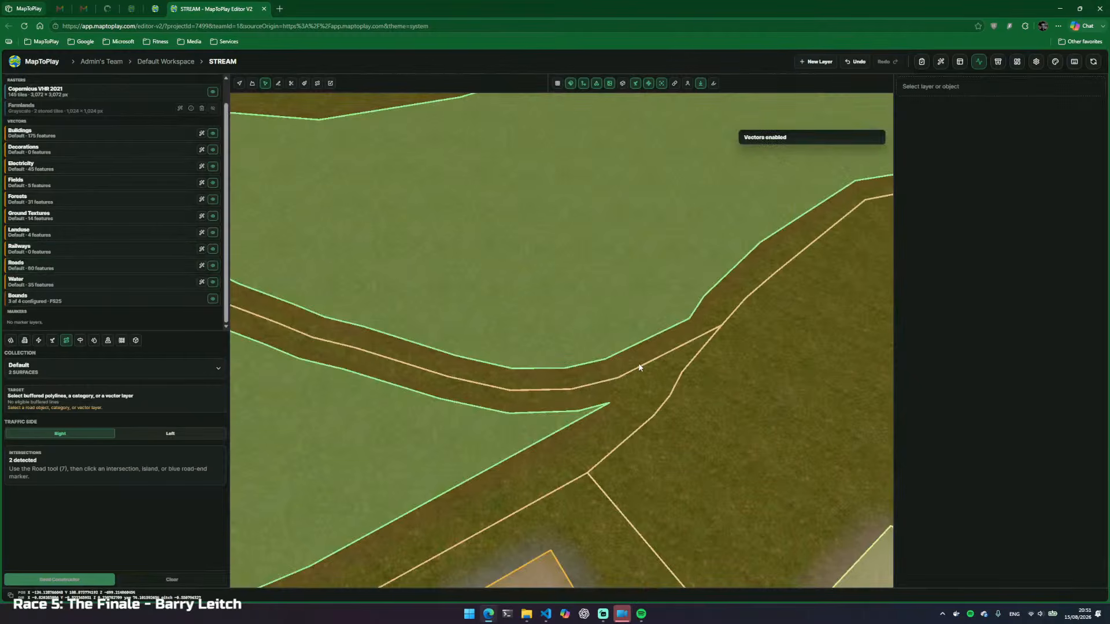
click(640, 368)
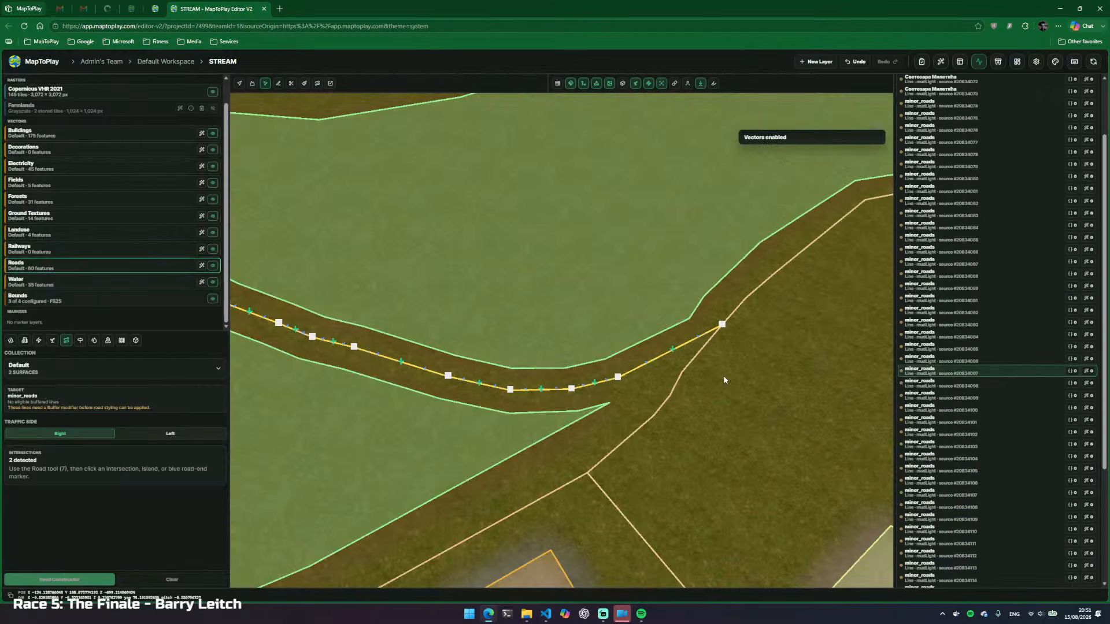
click(744, 303)
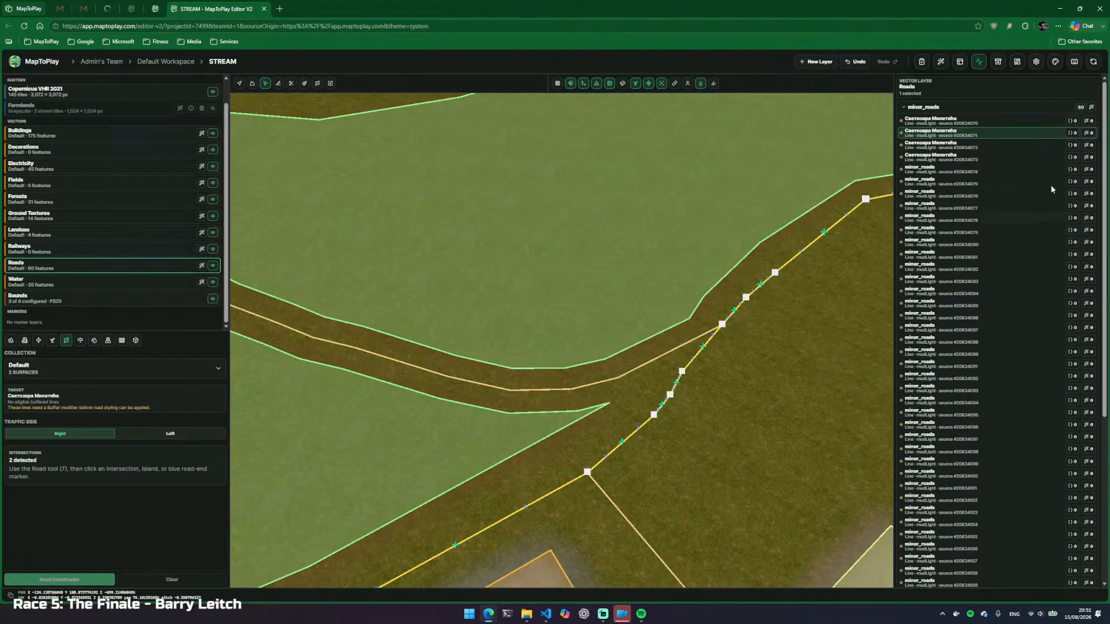
click(1087, 133)
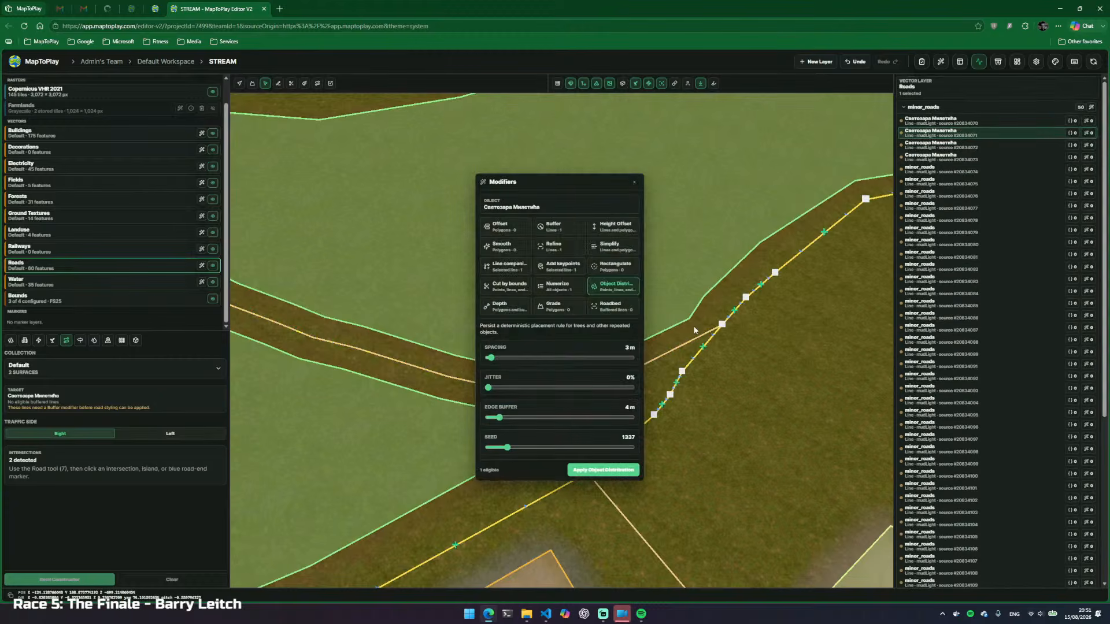
click(570, 230)
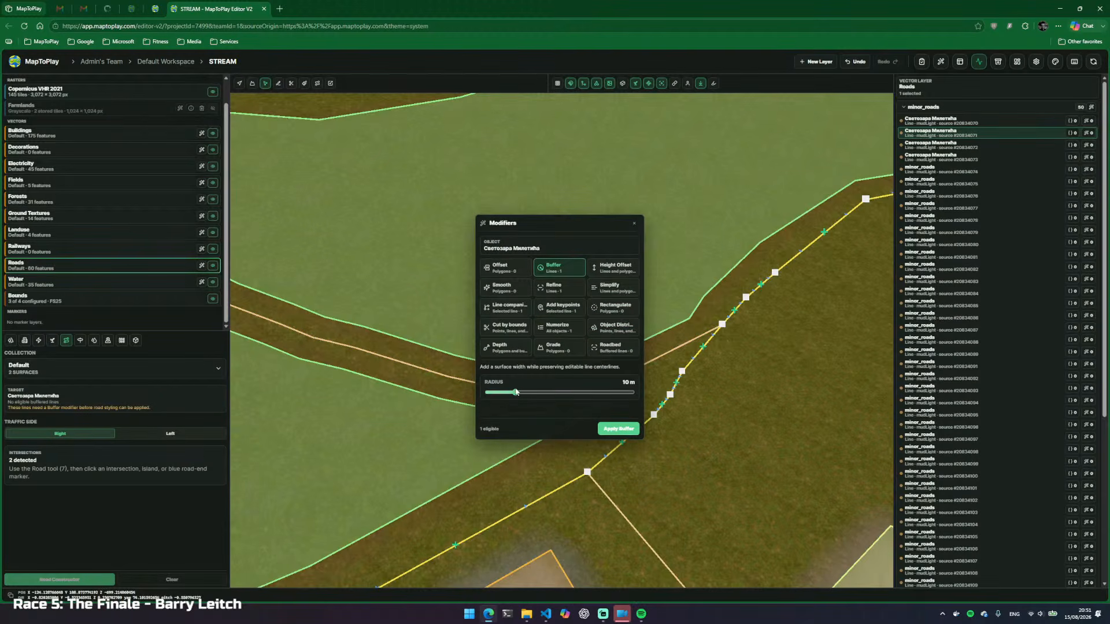
drag(515, 392, 510, 393)
click(627, 431)
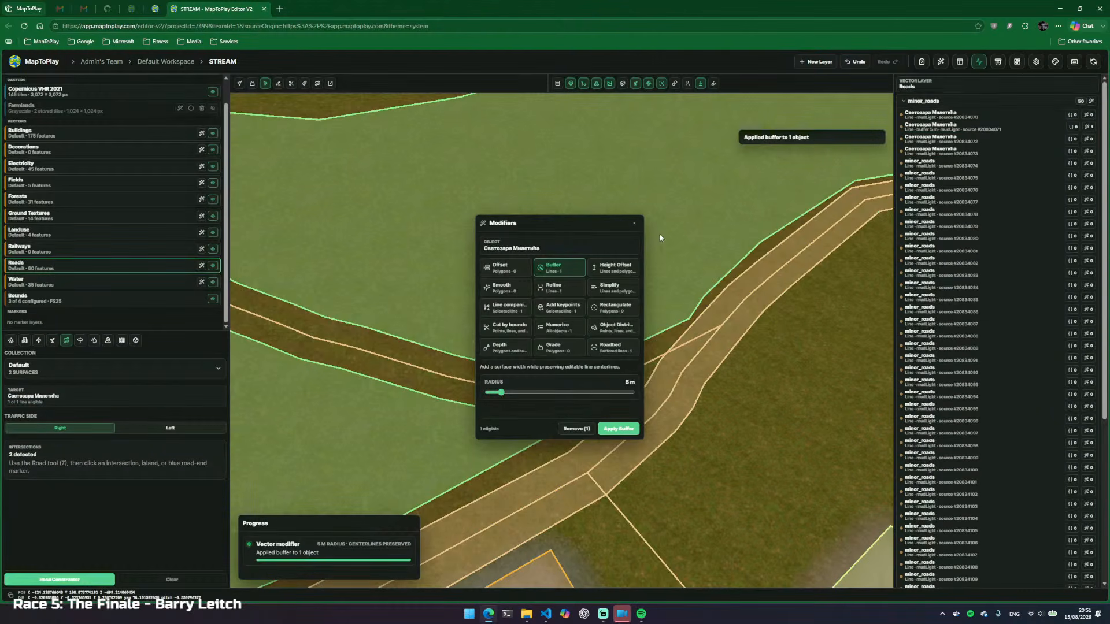
Apply the same 5 m radius Buffer modifier to the minor_roads line that branches off between the two fields
click(609, 385)
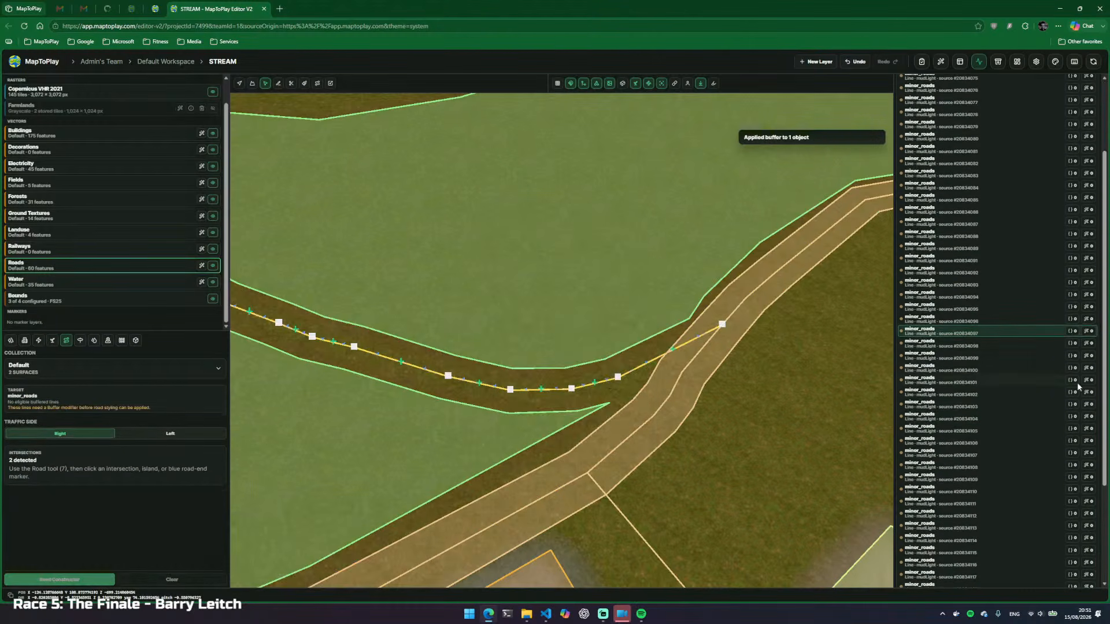
click(1092, 336)
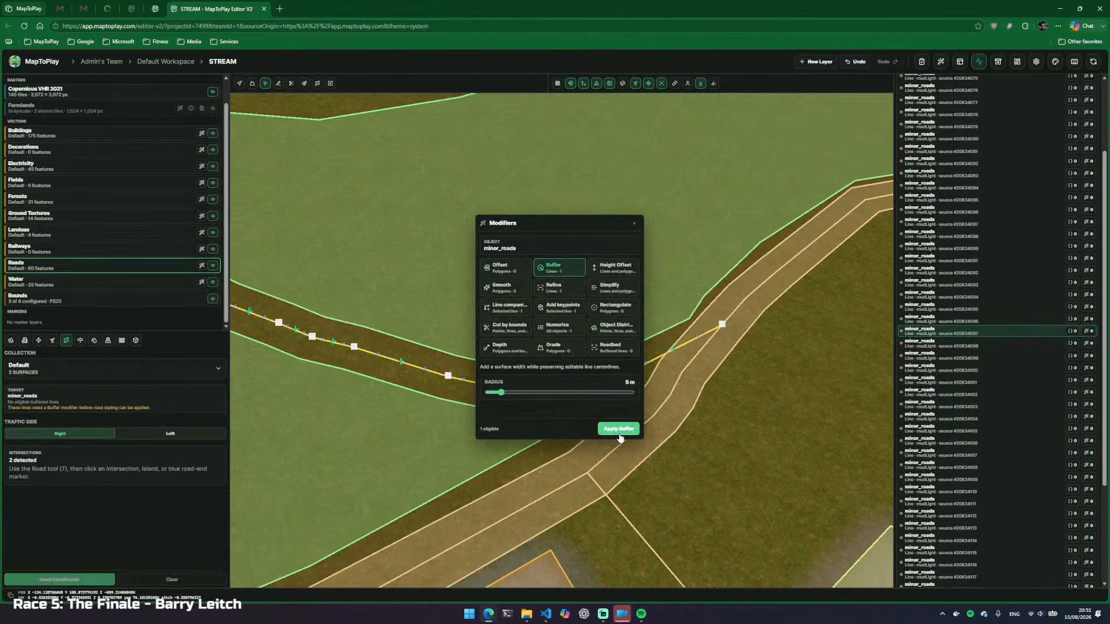
click(618, 429)
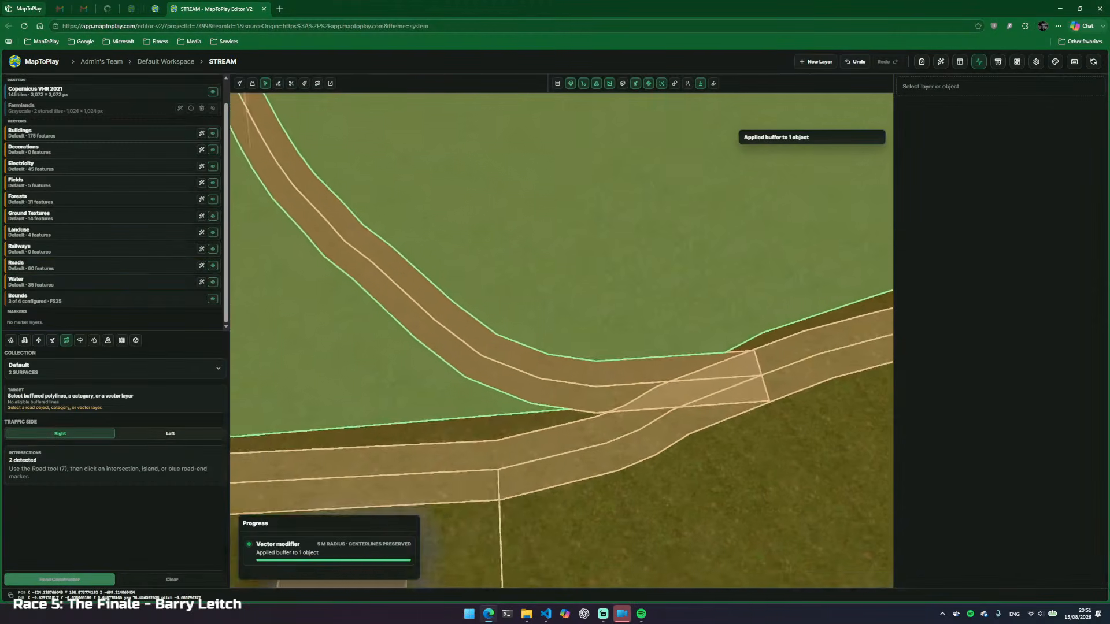
Apply a Roadbed modifier with 24 m profile smoothing and 4 m shoulder blend to the buffered through road
drag(757, 413, 719, 417)
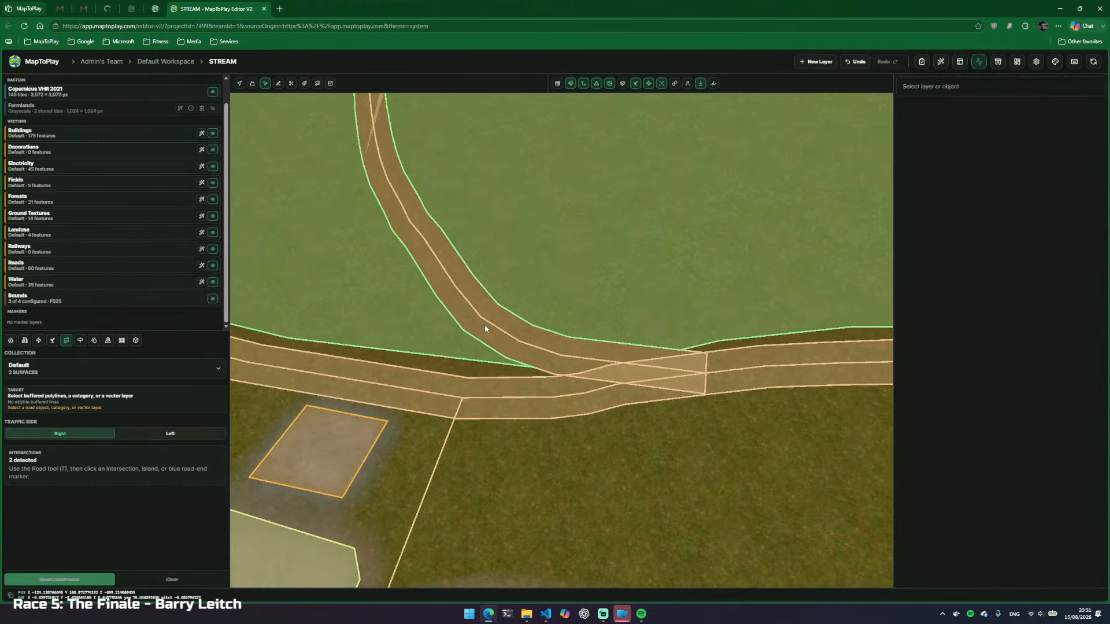
drag(484, 329, 563, 435)
key(d)
key(w)
key(e)
click(705, 340)
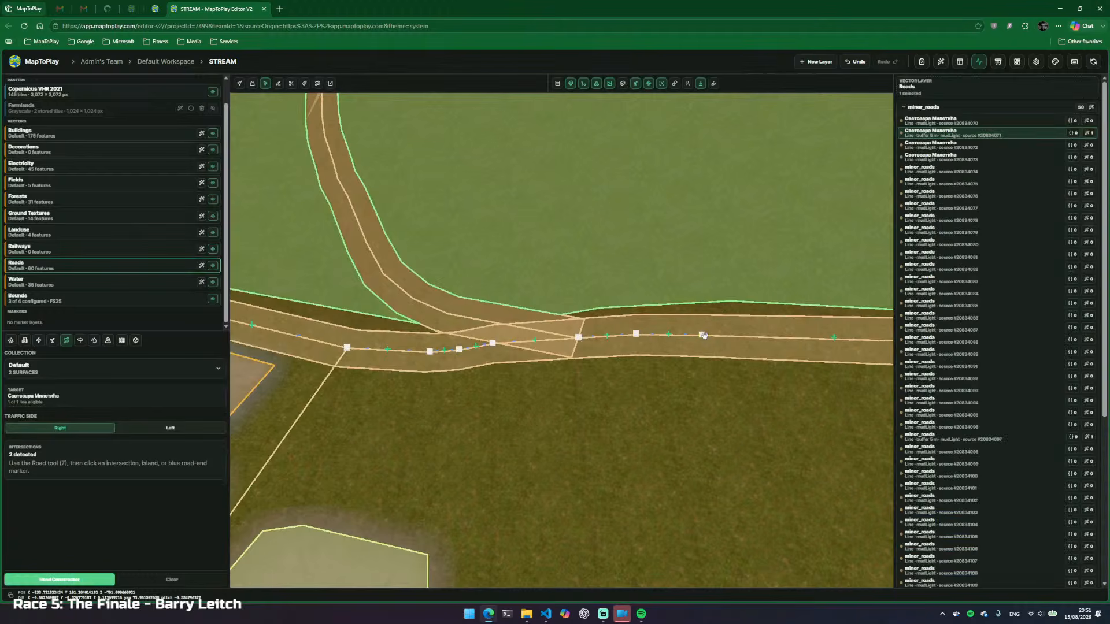
click(1088, 133)
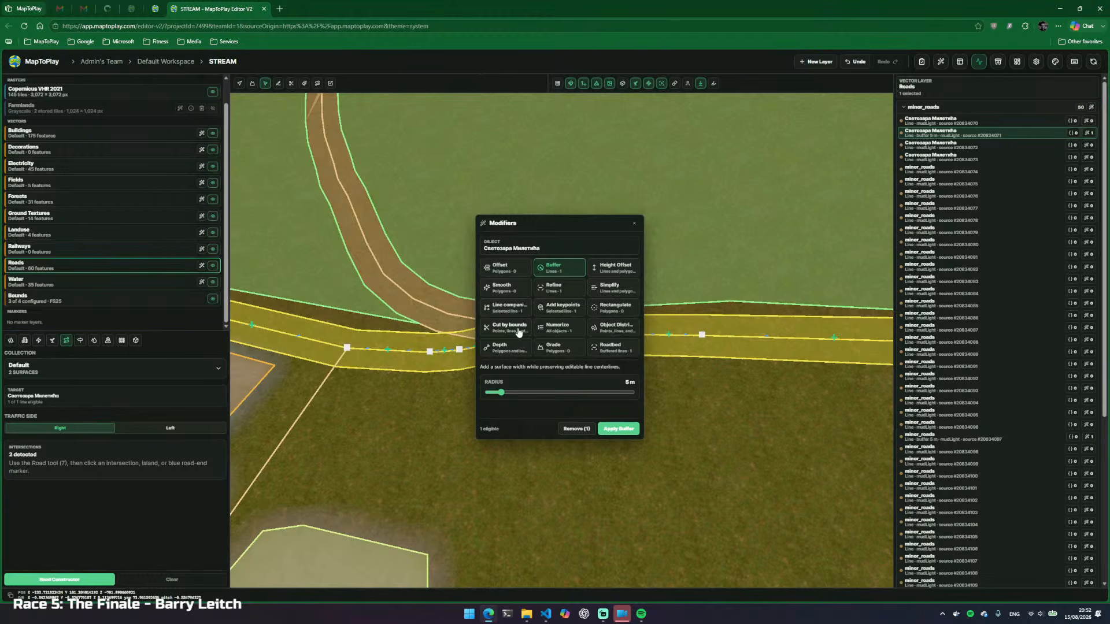
click(614, 347)
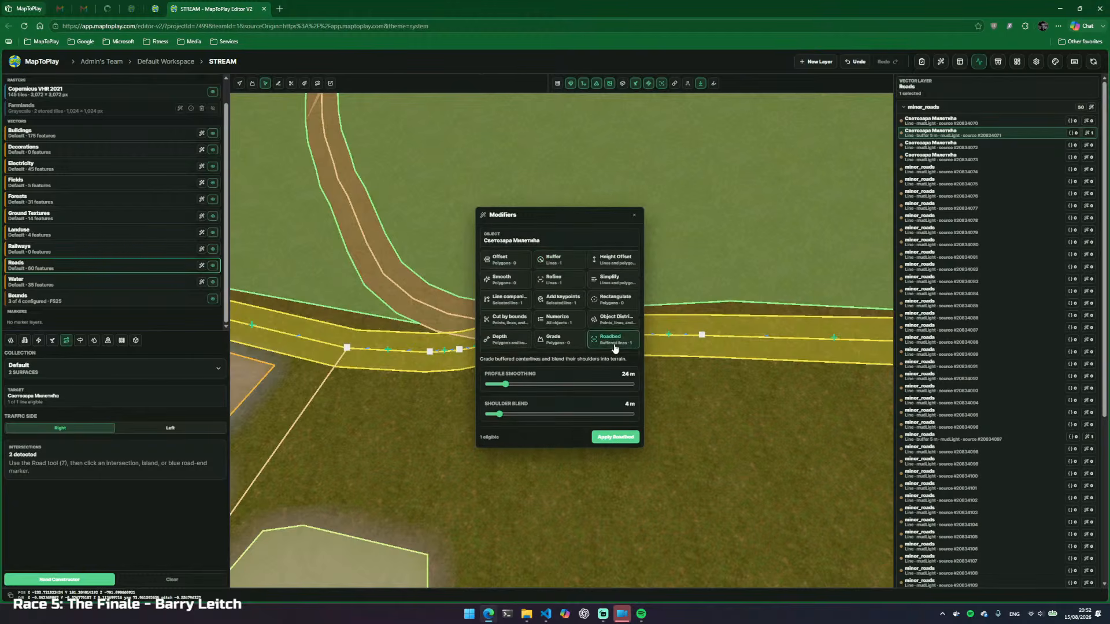
click(635, 437)
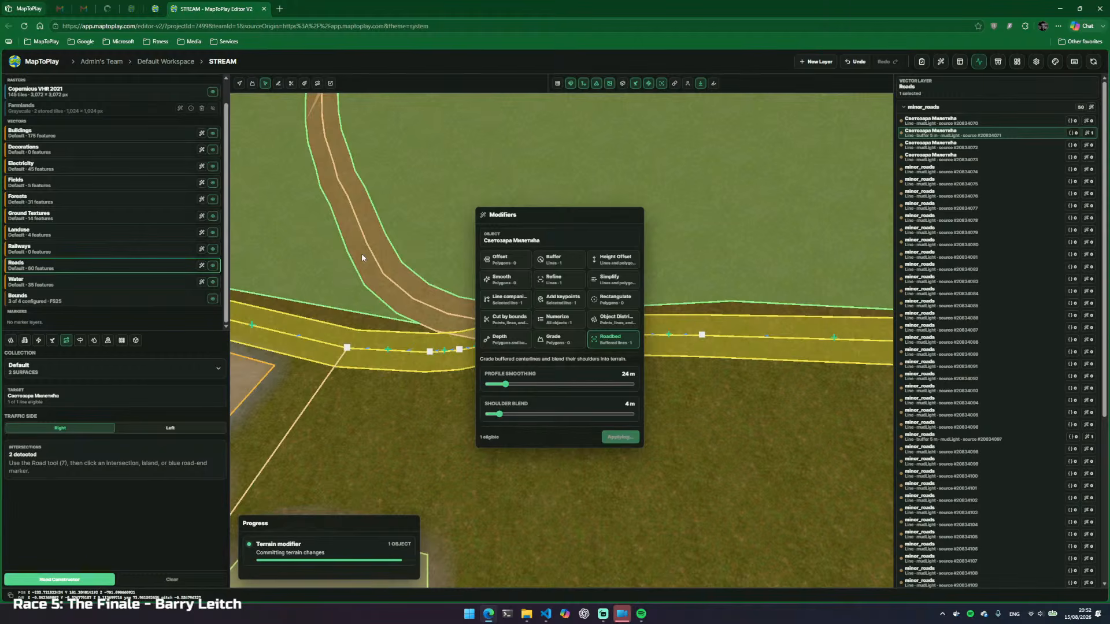
drag(682, 319, 851, 379)
click(635, 216)
Hide the vectors and inspect the graded roadbed along the hillside, including its shoulders and the adjoining terrain
key(w)
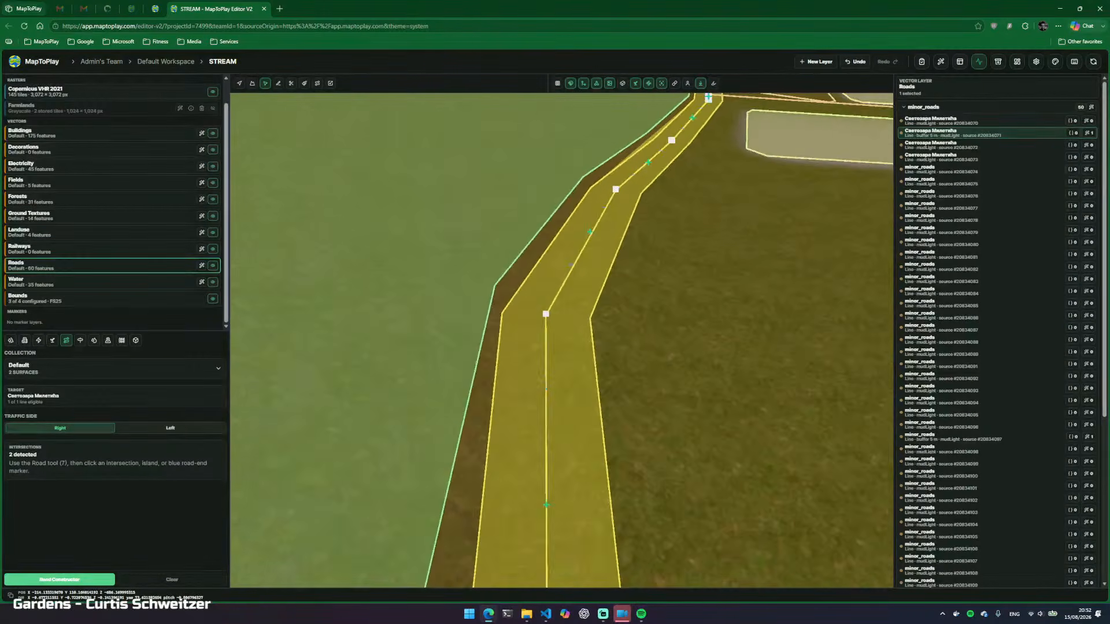
key(v)
key(w)
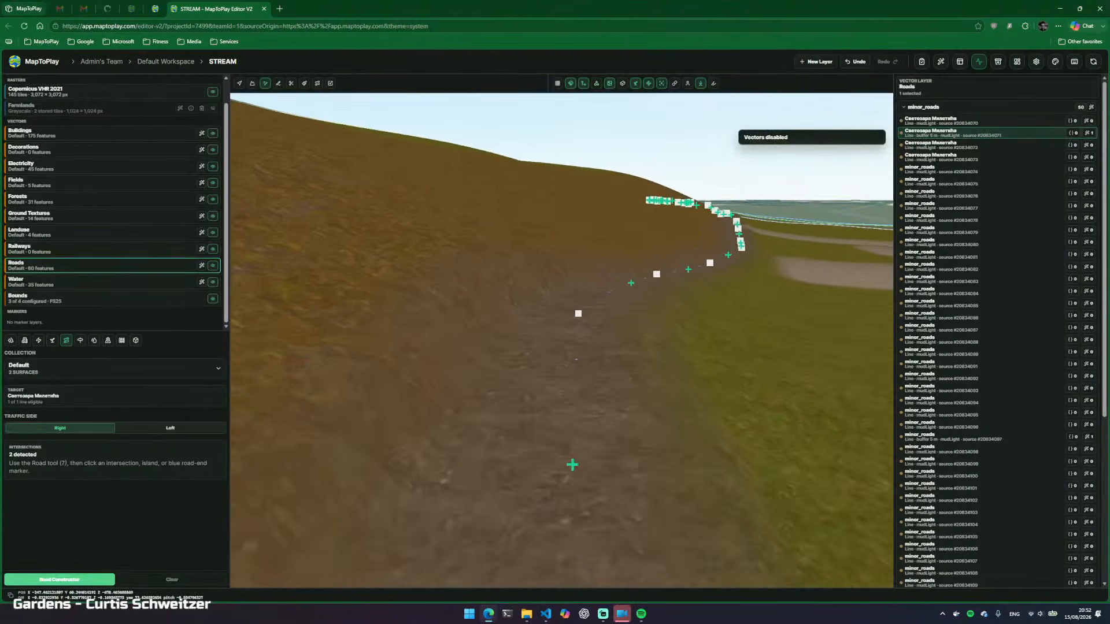
key(w)
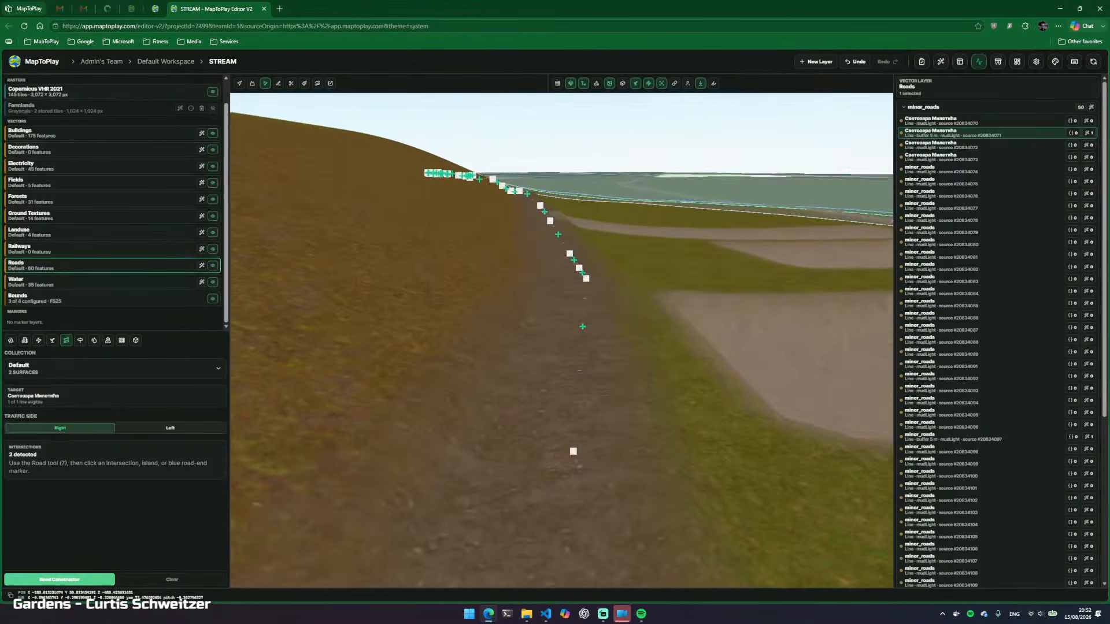
key(w)
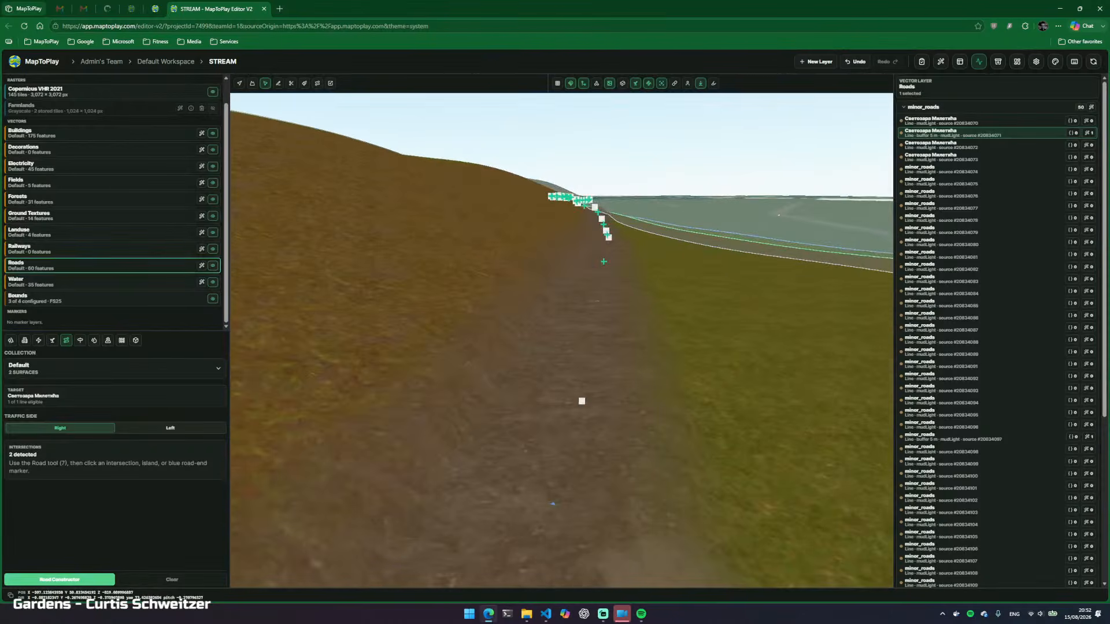
key(w)
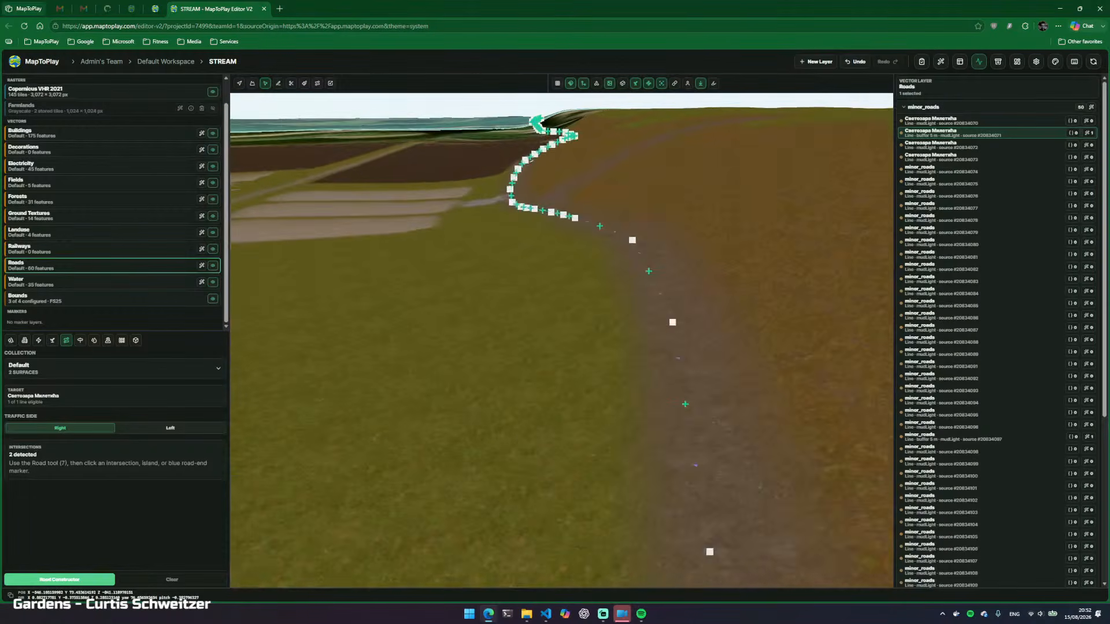
right_click(521, 344)
key(w)
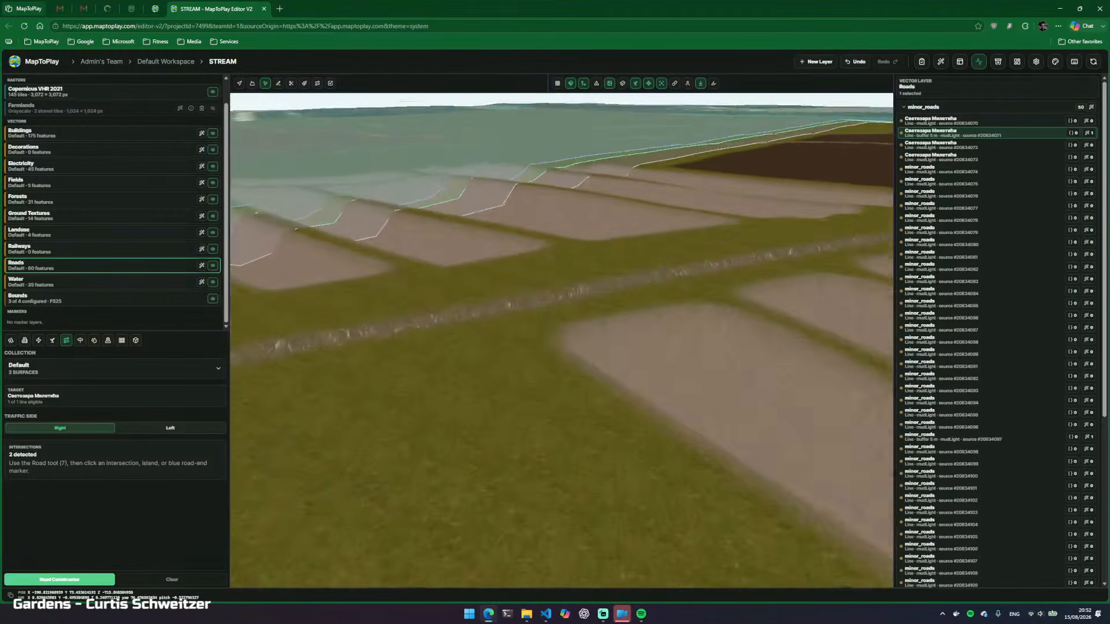
Show the vectors again and examine the narrow buffered strip between the fields where road lines cross it
key(v)
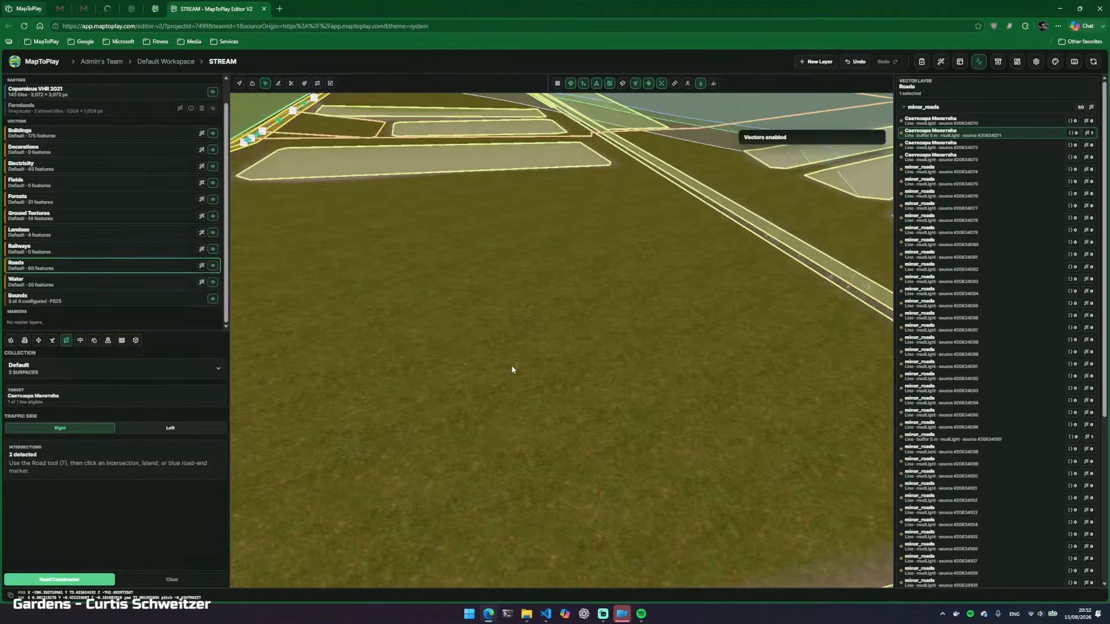
right_click(513, 370)
key(w)
key(w)
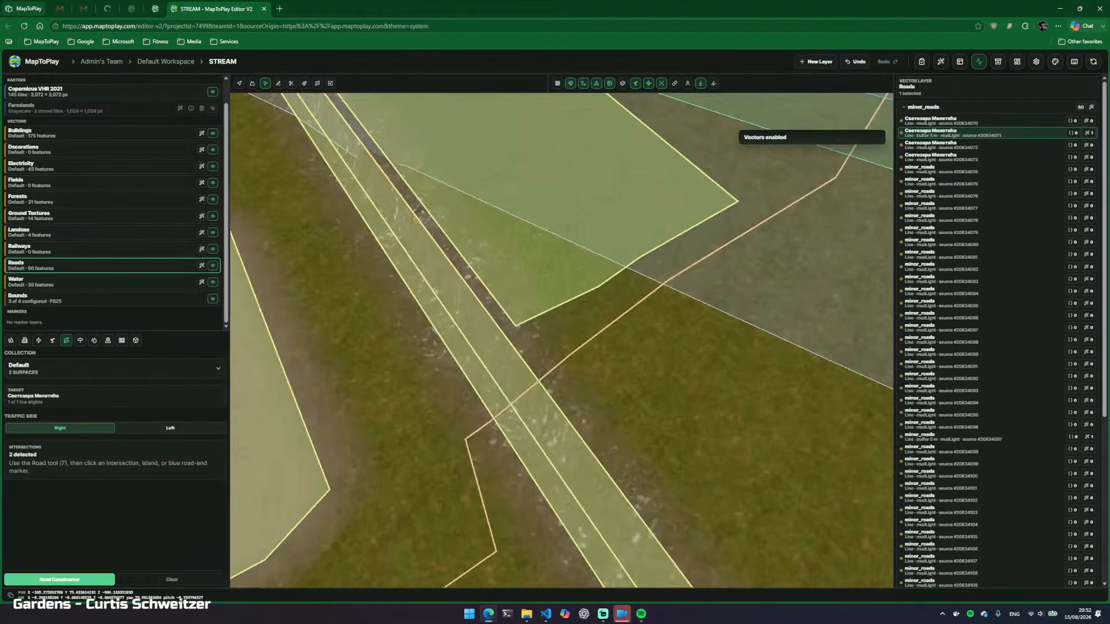
key(w)
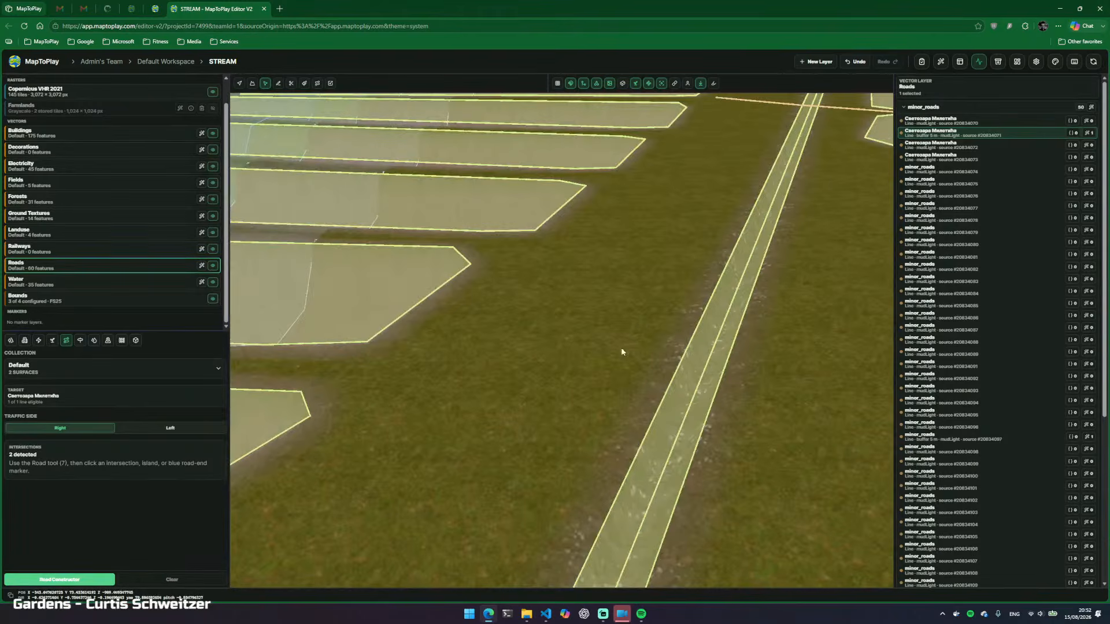
key(w)
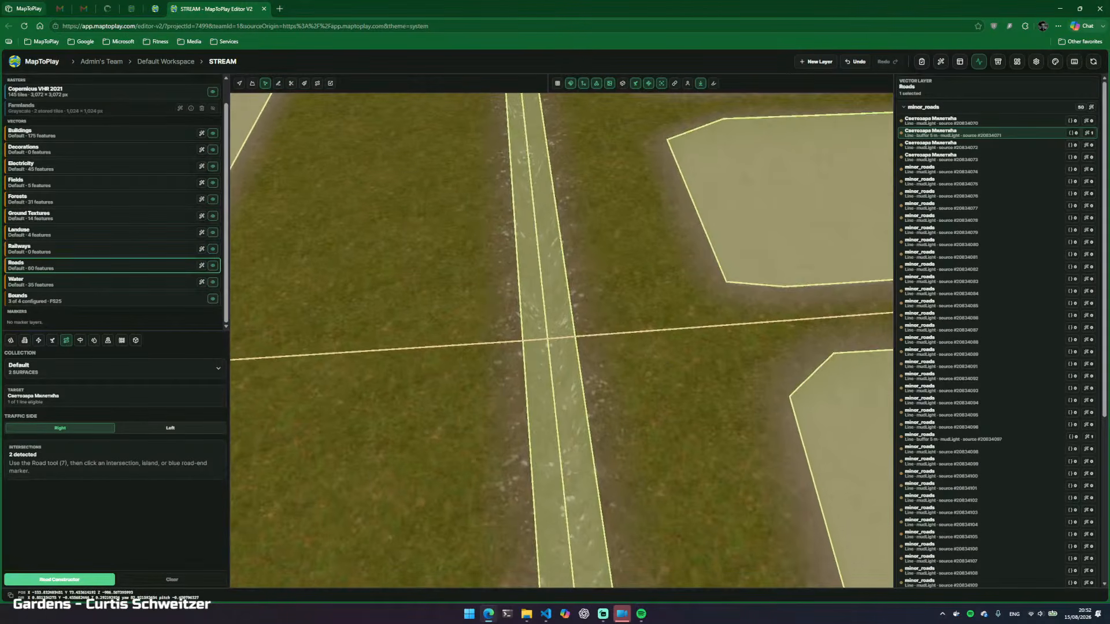
Toggle the vectors and meshes to compare the ditch and neighbouring fields with and without their overlays
key(v)
key(m)
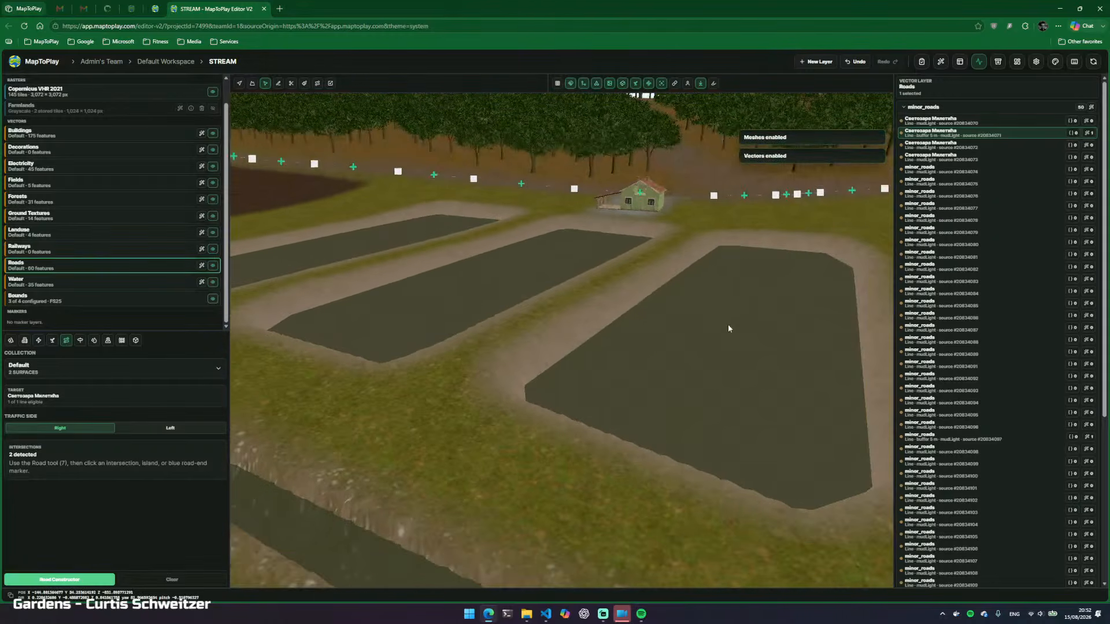
key(v)
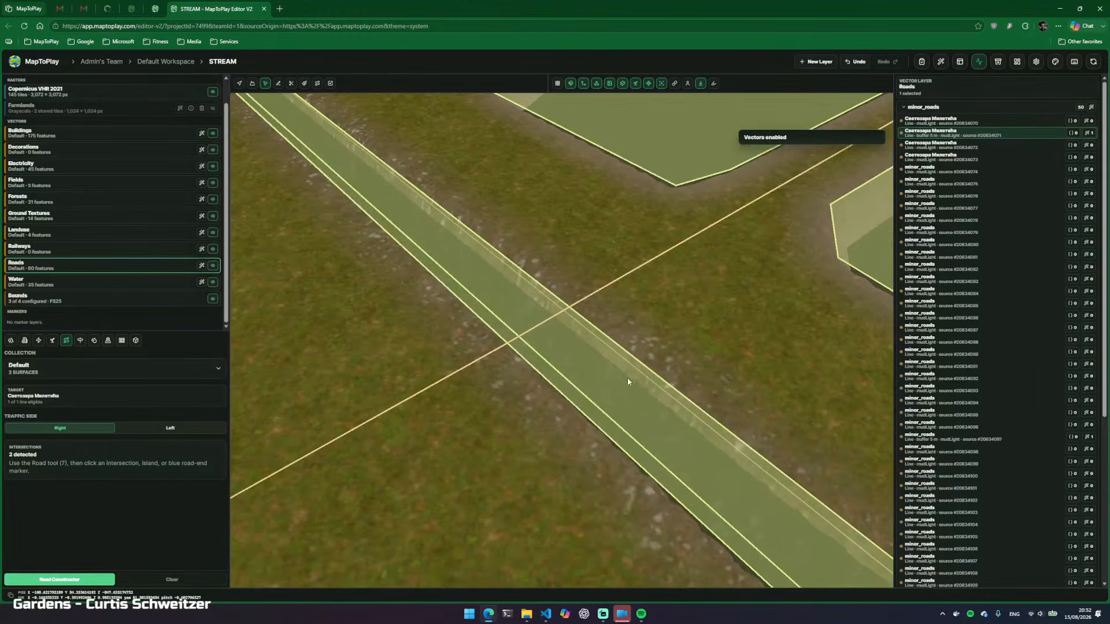
key(v)
key(v)
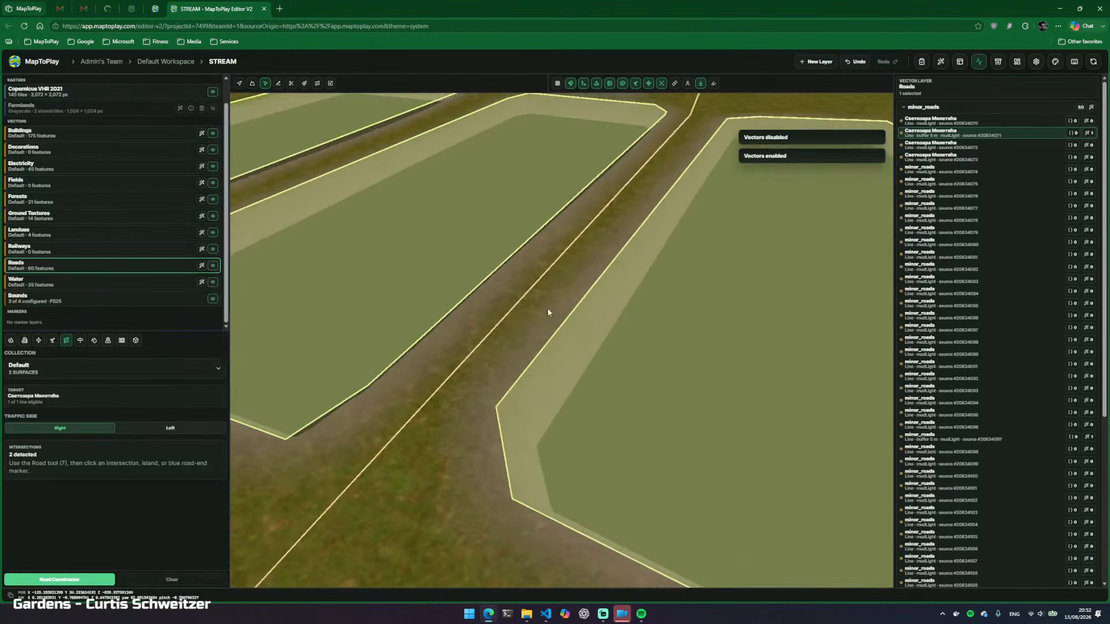
Apply a Buffer modifier with a 3 m radius to the secondary_roads line that runs between the fields and crosses the ditch
click(516, 309)
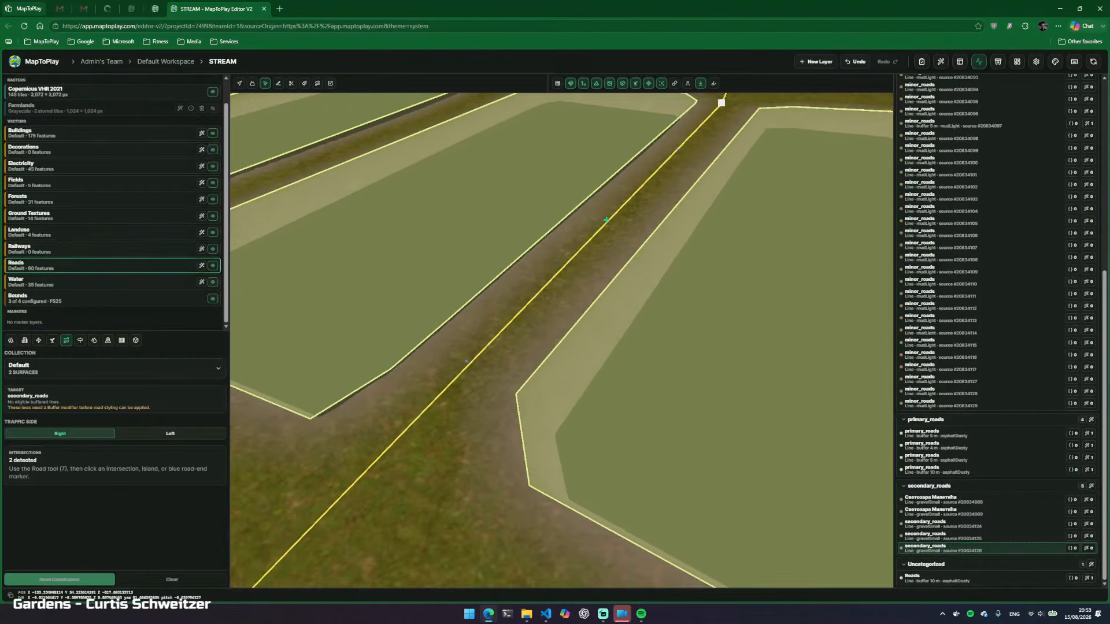
click(1088, 548)
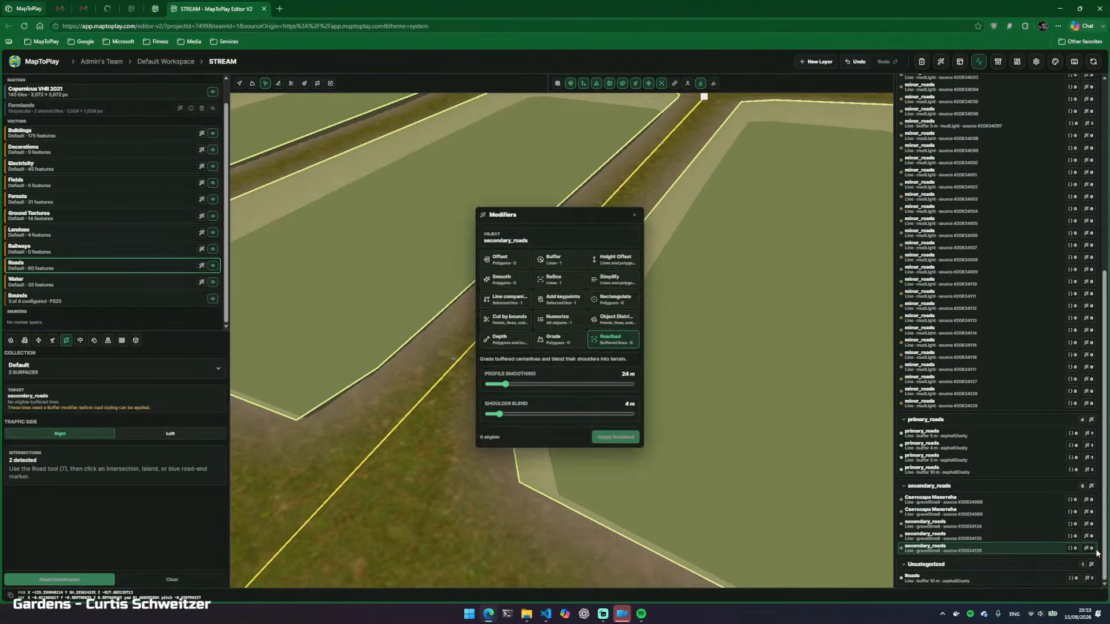
click(572, 262)
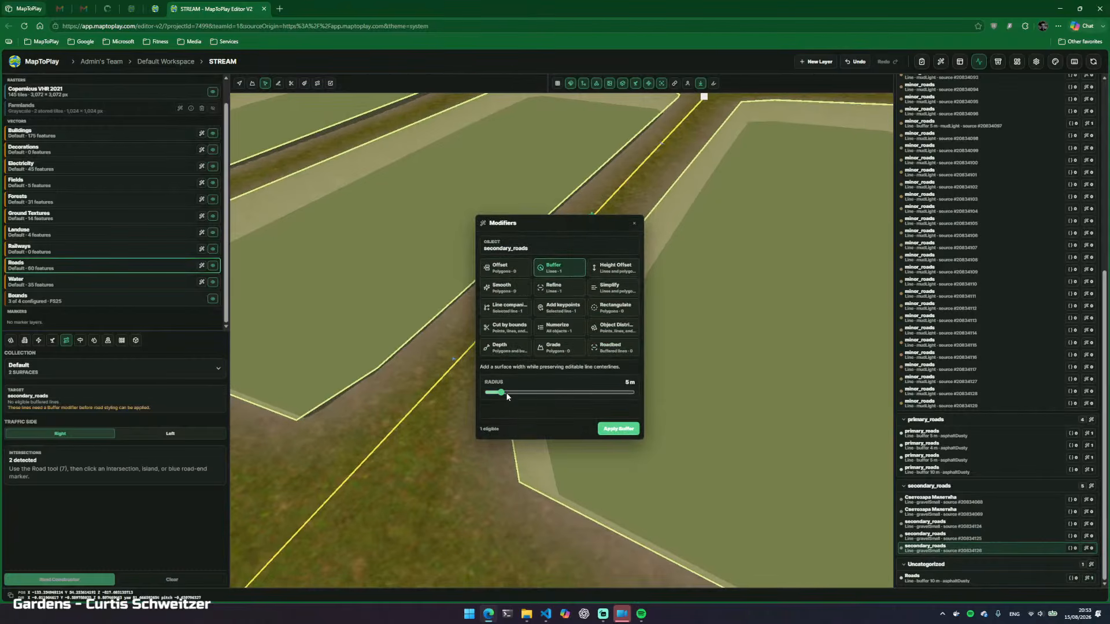
click(630, 430)
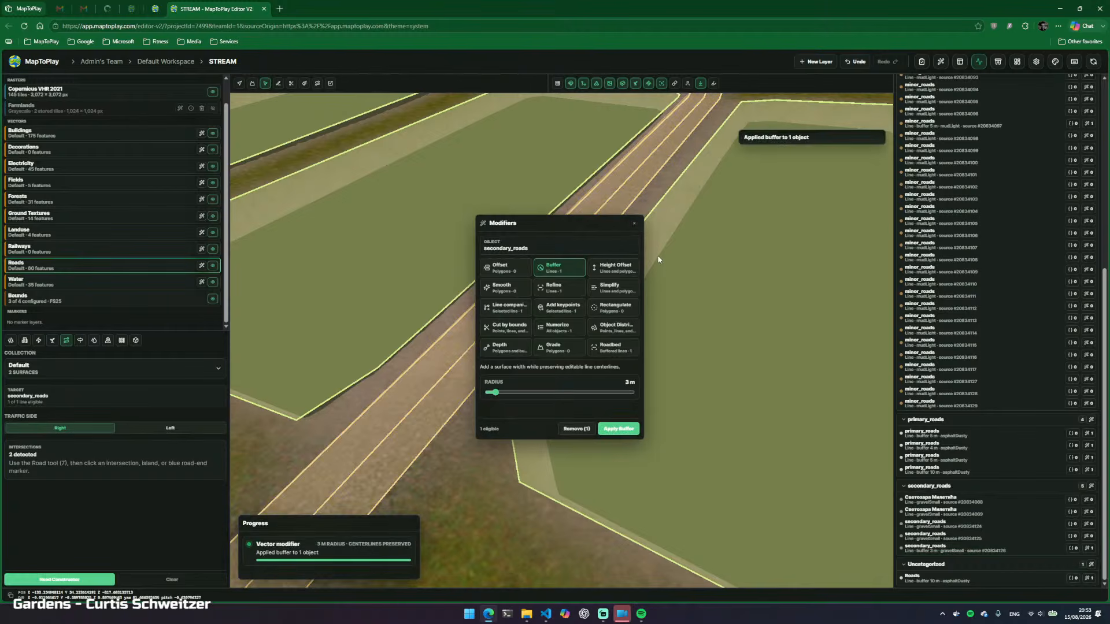
click(634, 223)
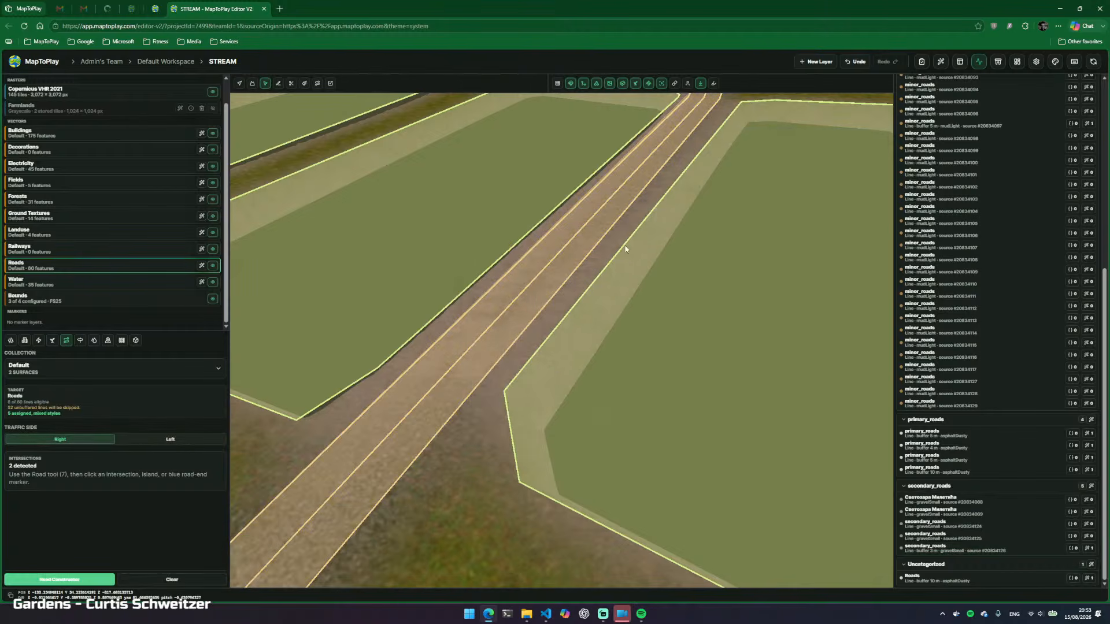
Apply a Roadbed modifier with 24 m profile smoothing and 4 m shoulder blend to the buffered secondary_roads line
click(436, 382)
click(1089, 548)
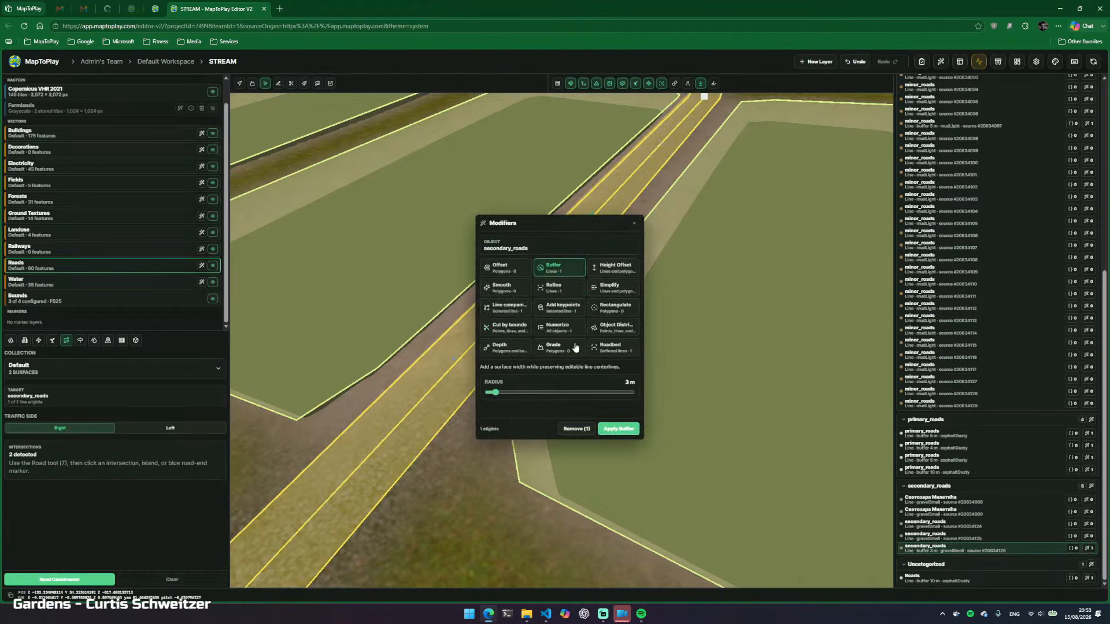
click(617, 350)
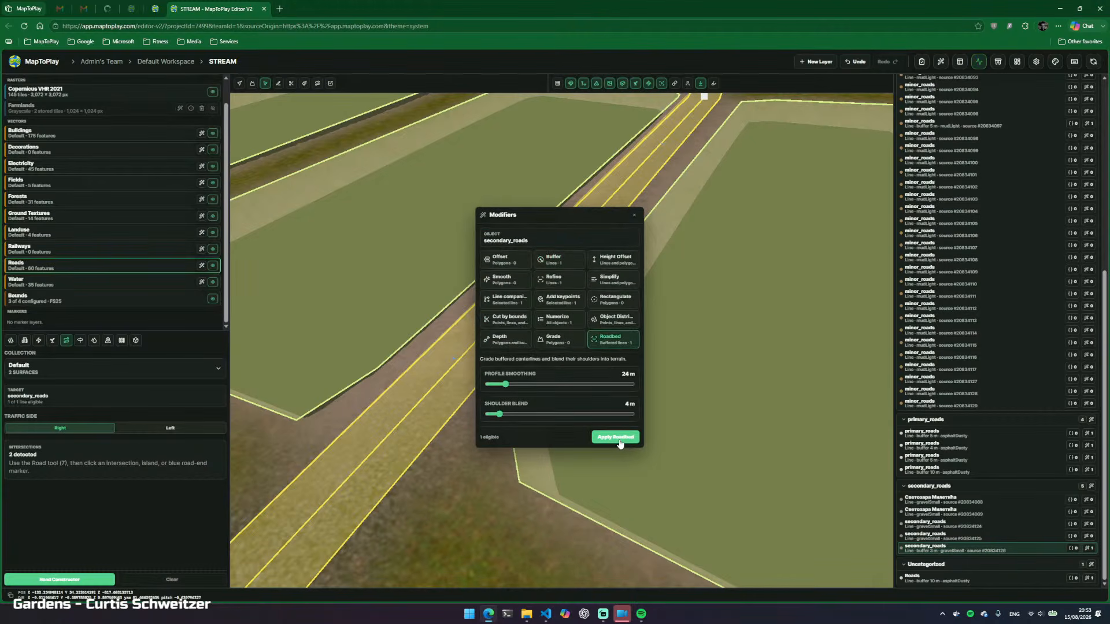
click(617, 438)
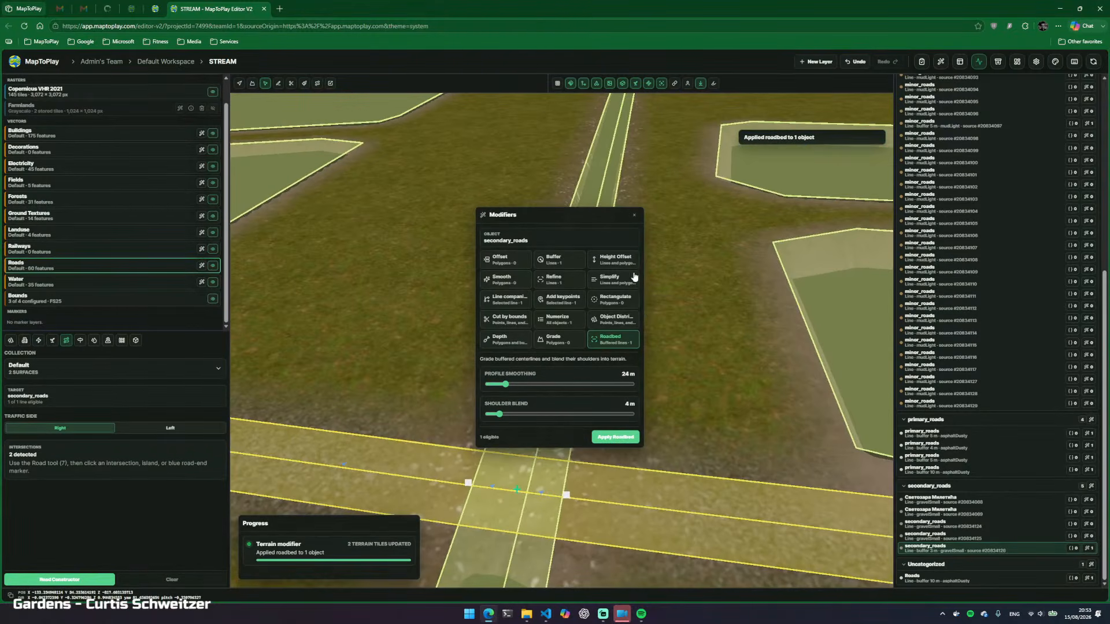
click(634, 215)
Hide the vectors, inspect the graded road crossing over the ditch from several sides, and show the vectors again
key(v)
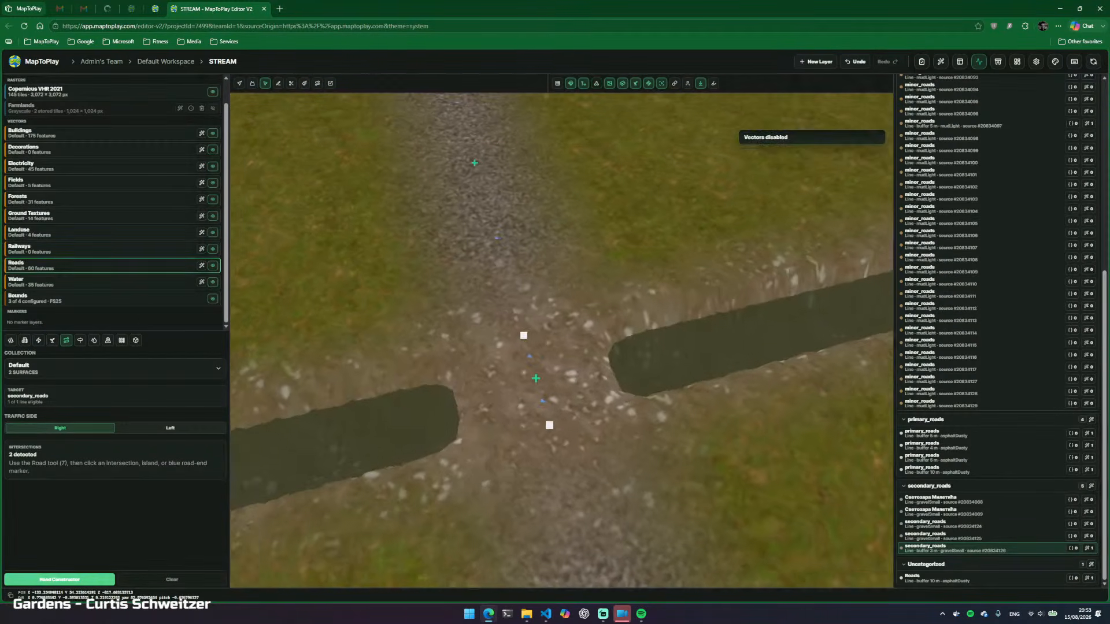
click(648, 241)
key(d)
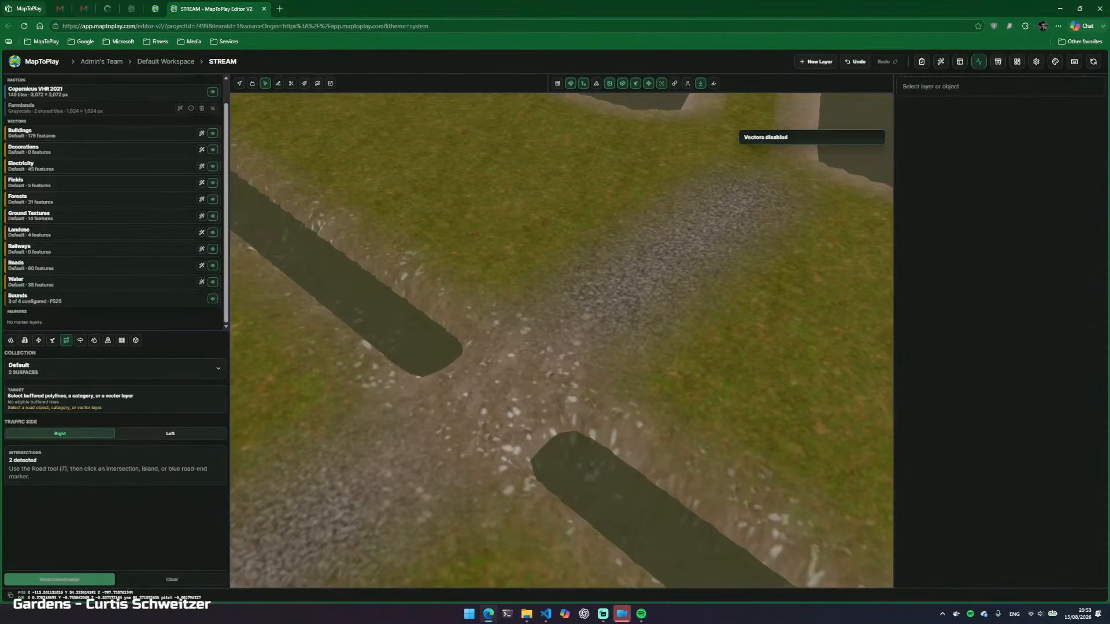
key(d)
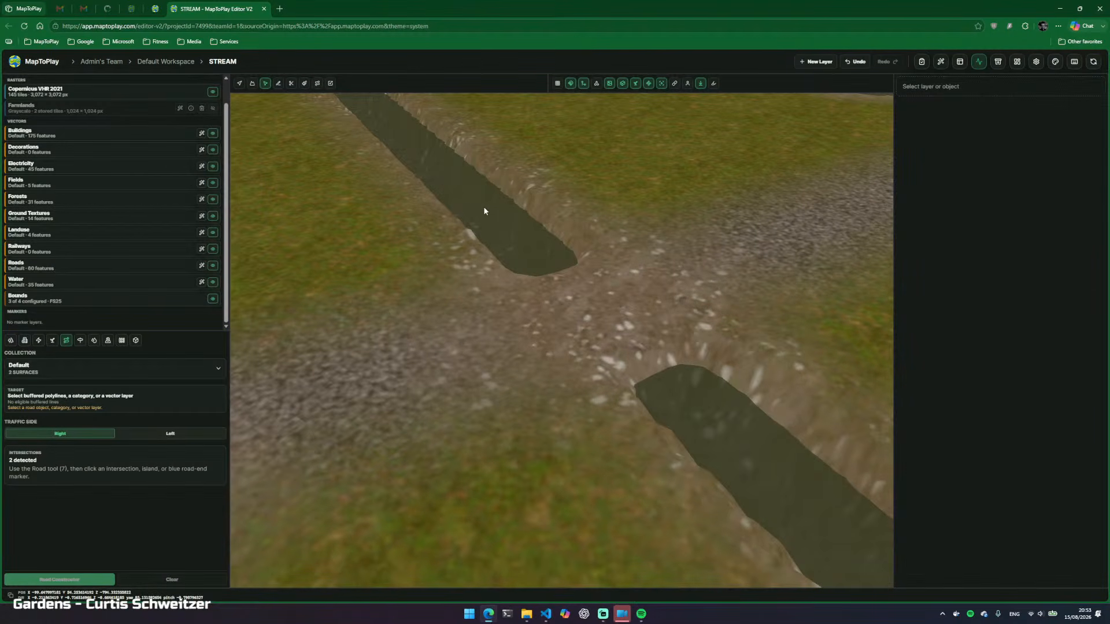
right_click(628, 330)
key(s)
key(v)
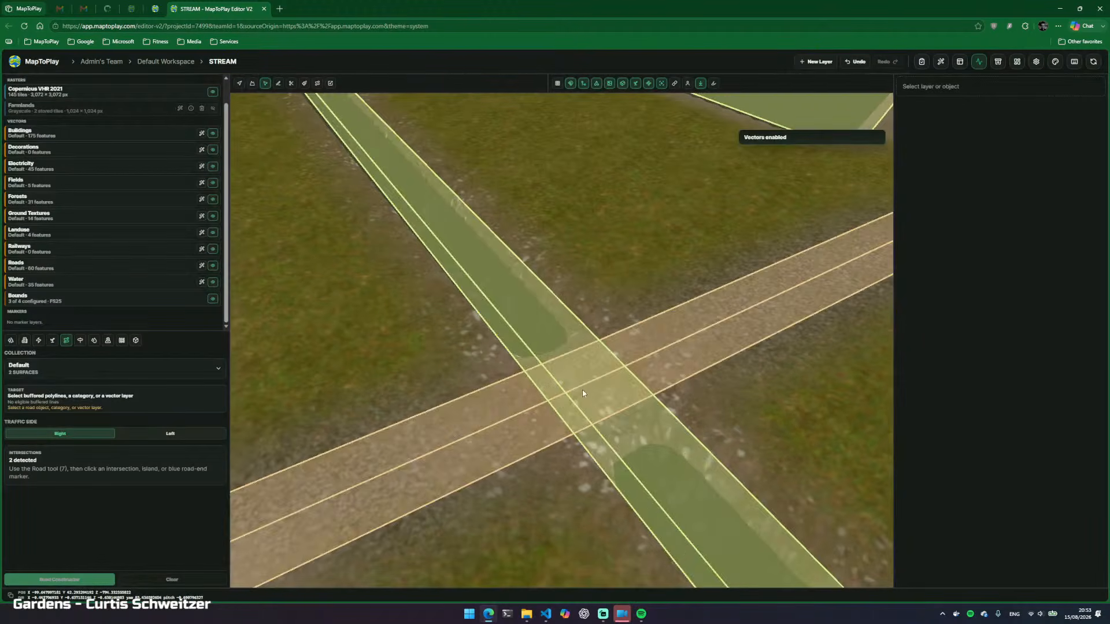
Select the buffered minor_roads line that curves uphill through the forest and examine its course from the junction near the house
key(w)
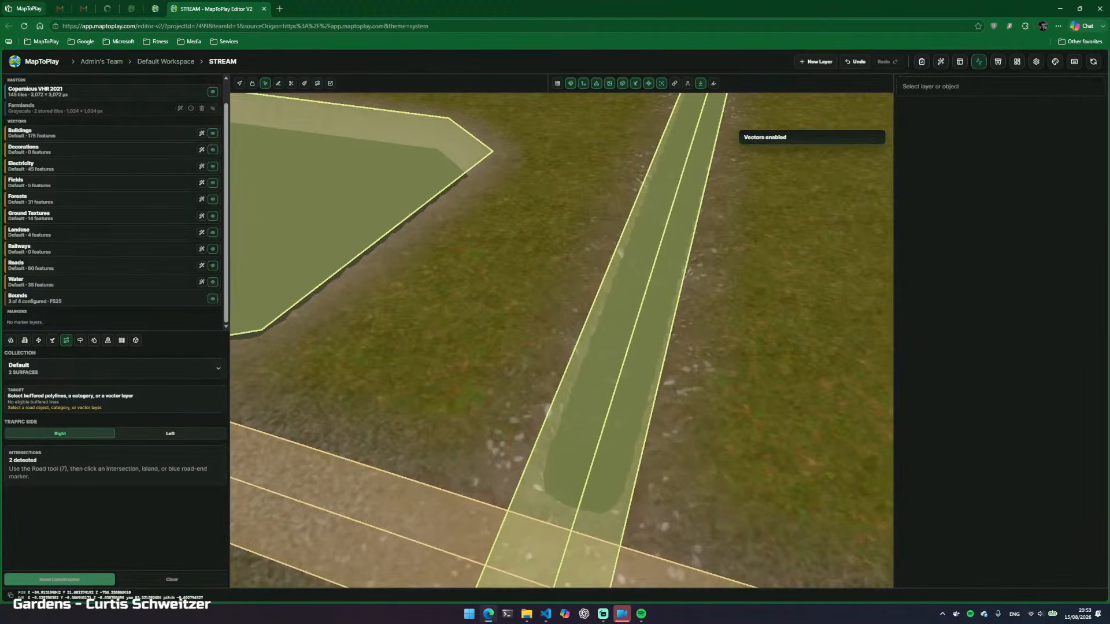
right_click(414, 322)
key(w)
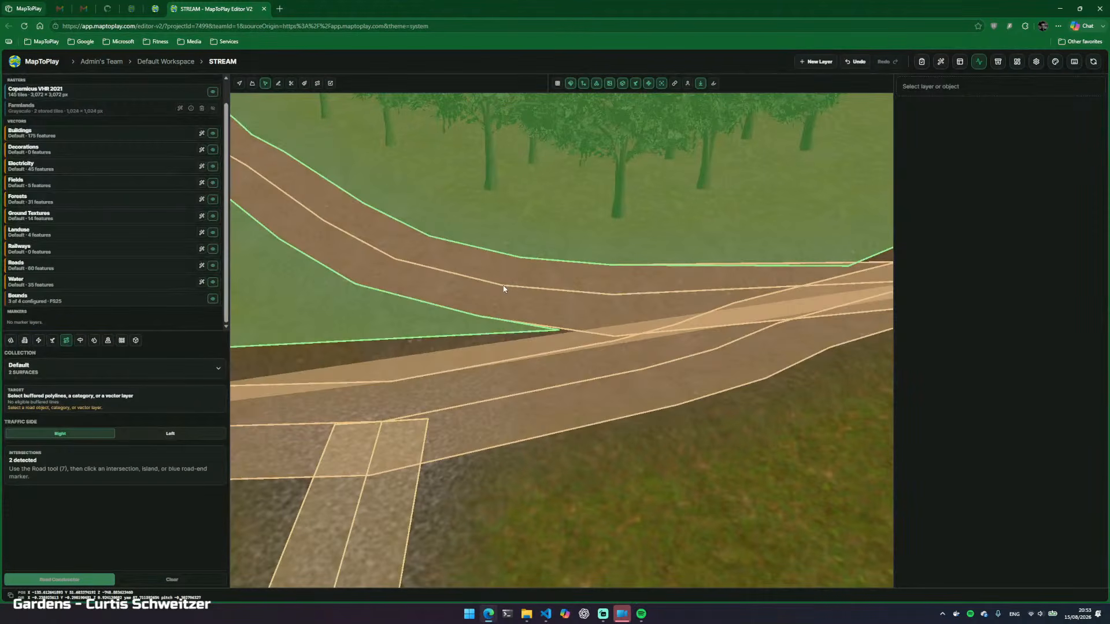
click(504, 288)
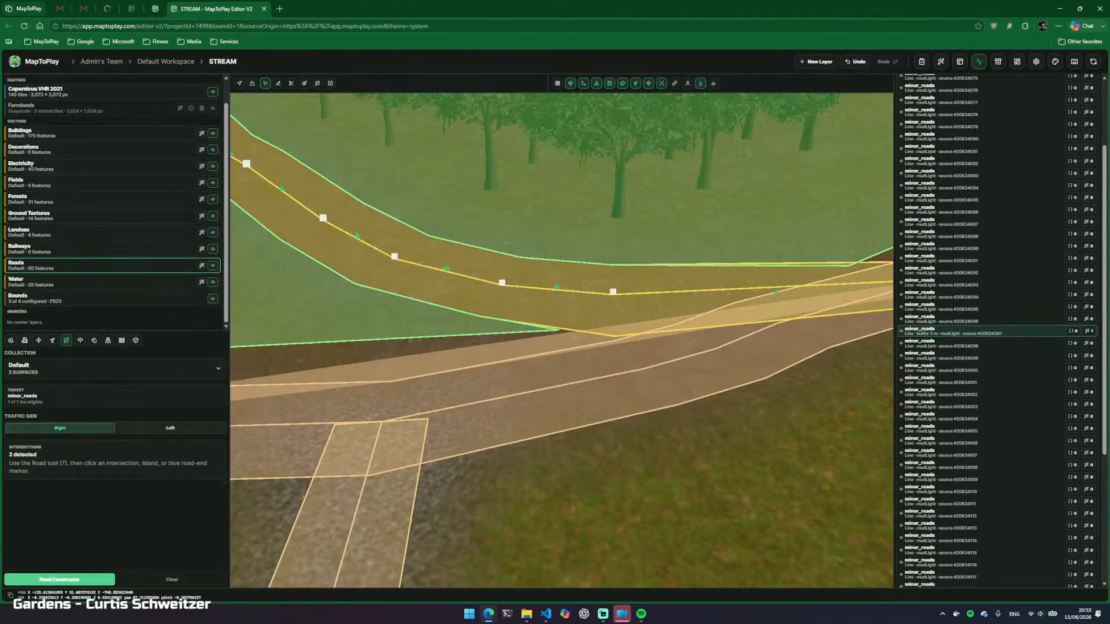
right_click(504, 289)
key(s)
key(w)
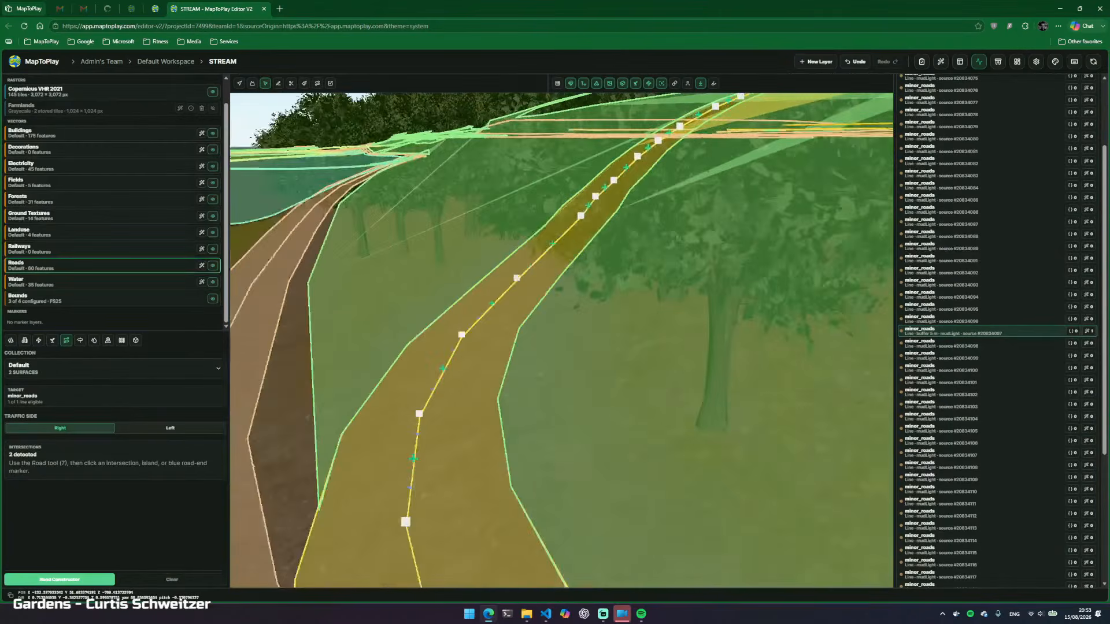
right_click(568, 313)
key(e)
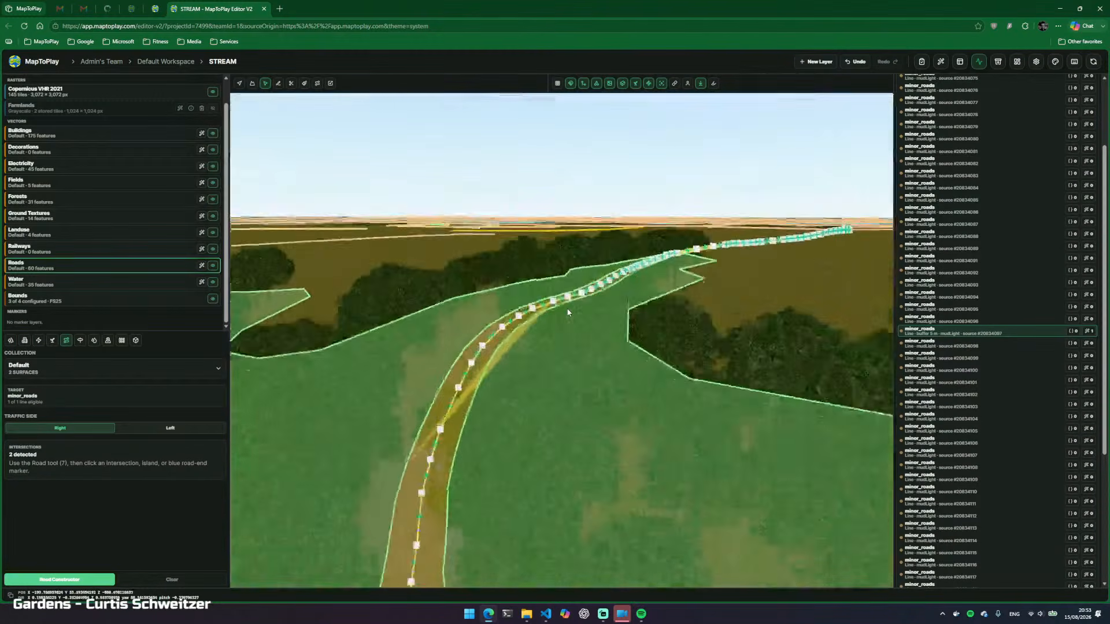
key(s)
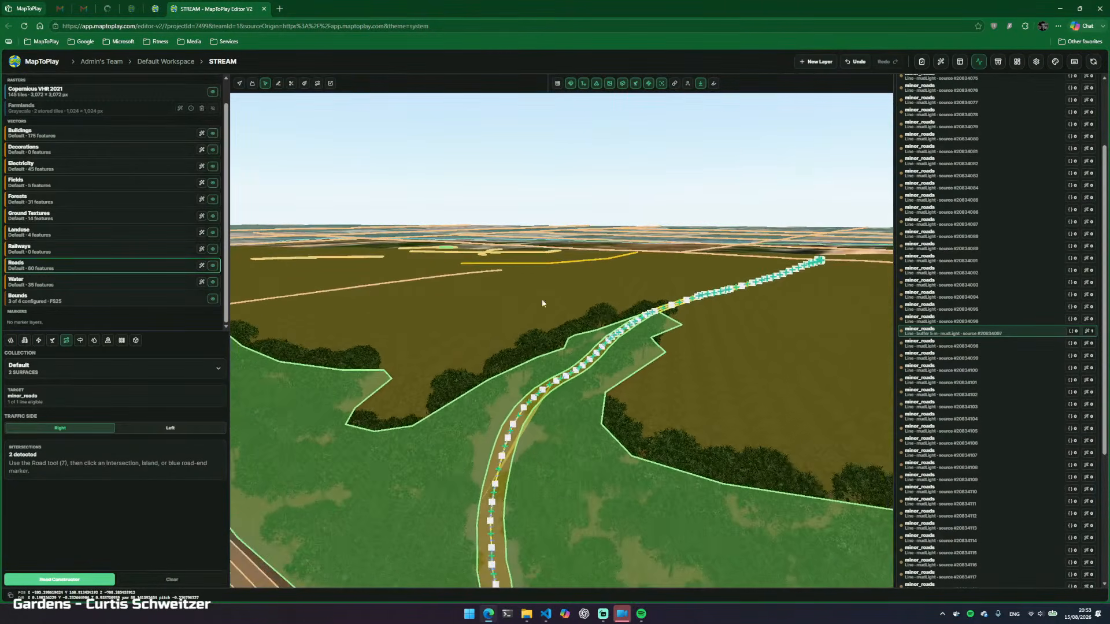
right_click(543, 301)
key(q)
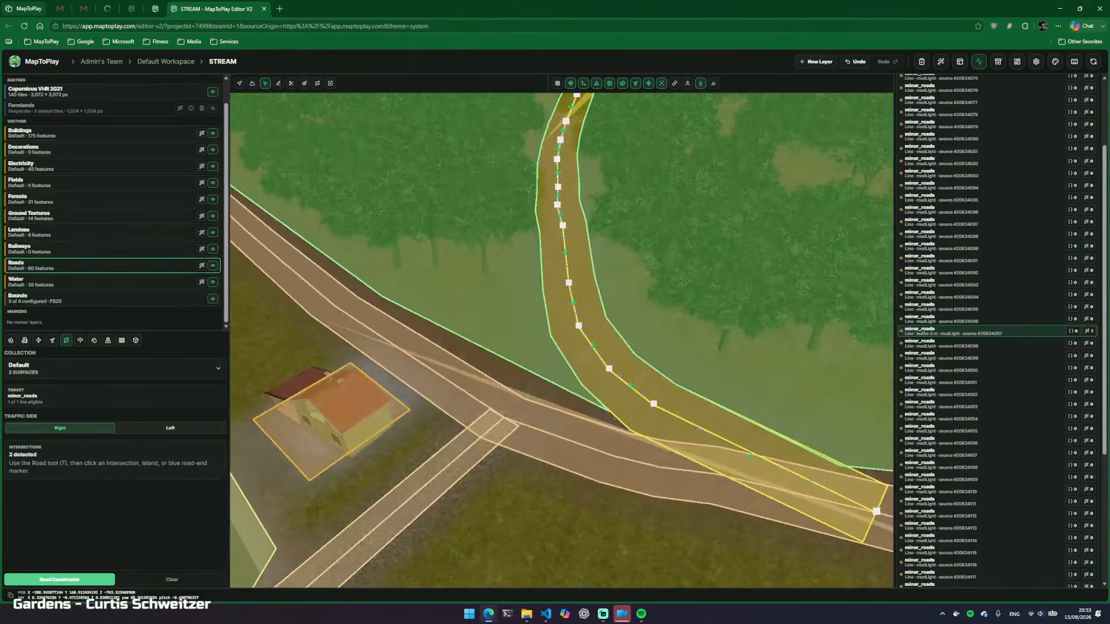
key(w)
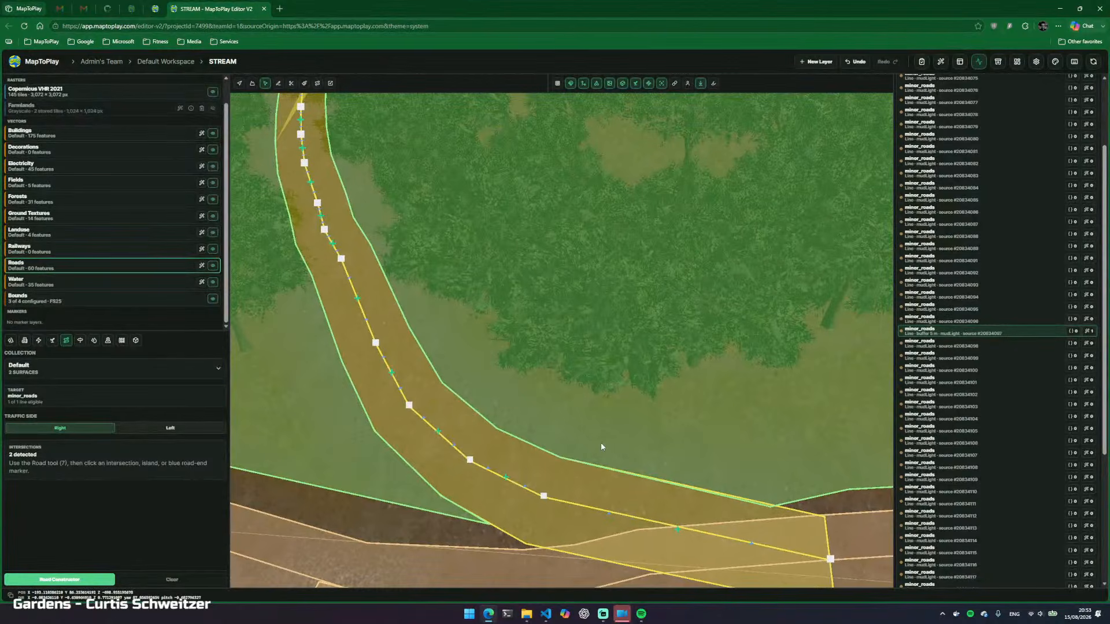
mouse_move(705, 430)
mouse_down()
mouse_move(752, 447)
mouse_move(704, 430)
mouse_up()
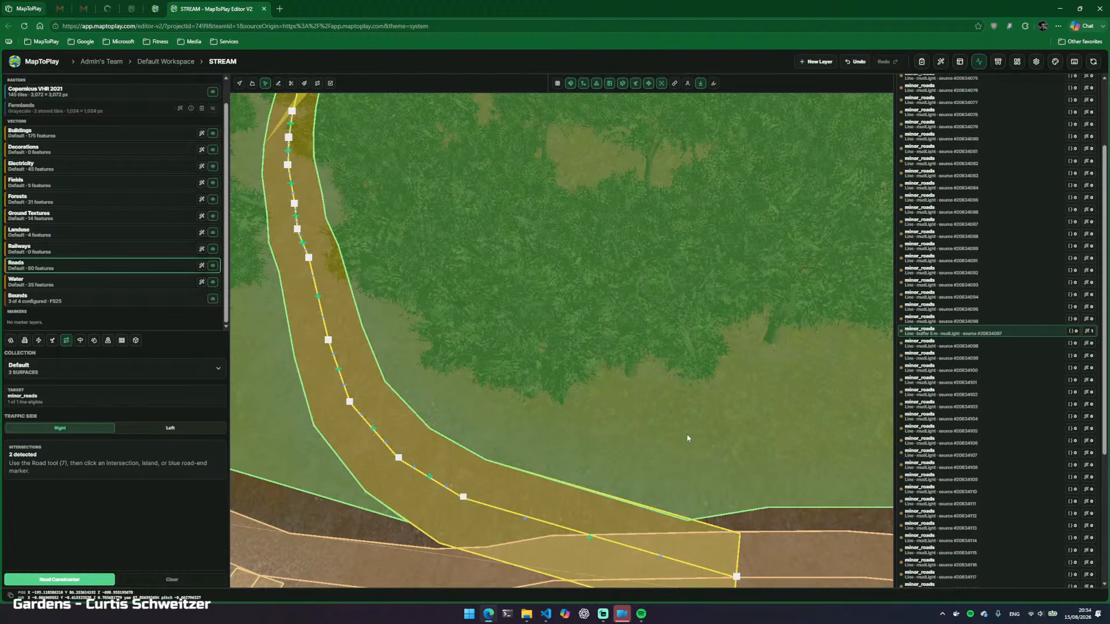
Apply a Roadbed modifier with 24 m profile smoothing and 4 m shoulder blend to the selected forest road
click(1090, 333)
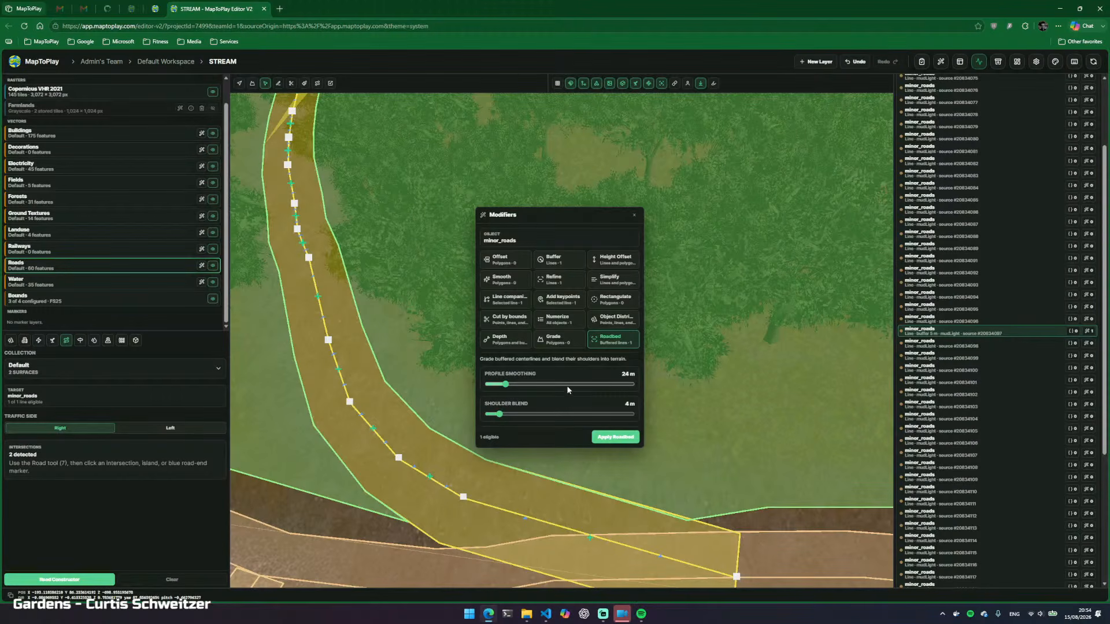
click(621, 438)
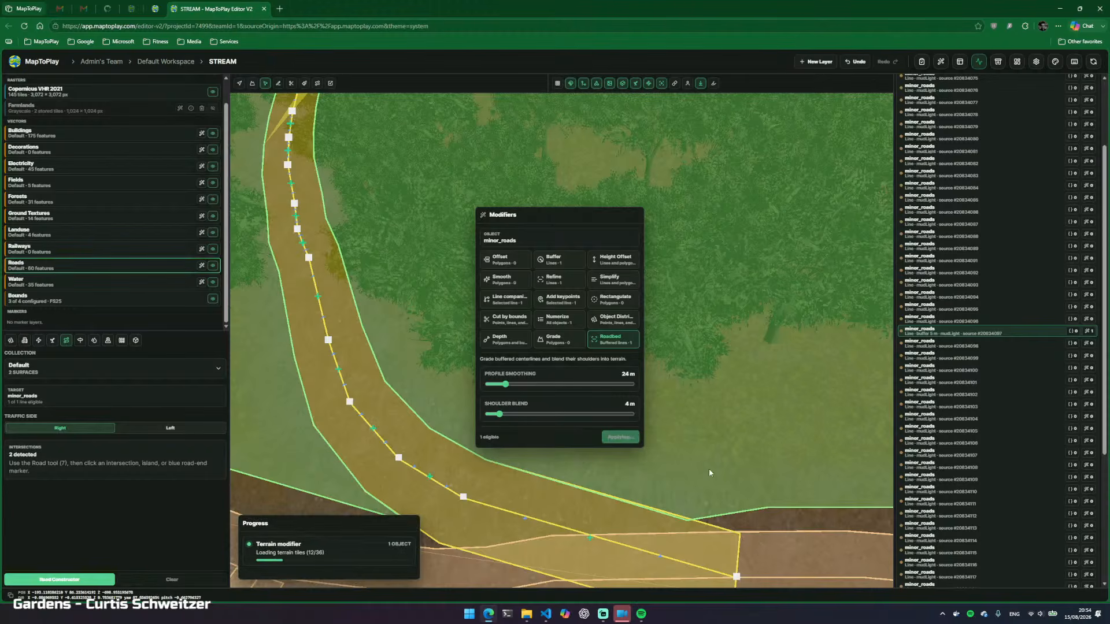
right_click(716, 448)
key(a)
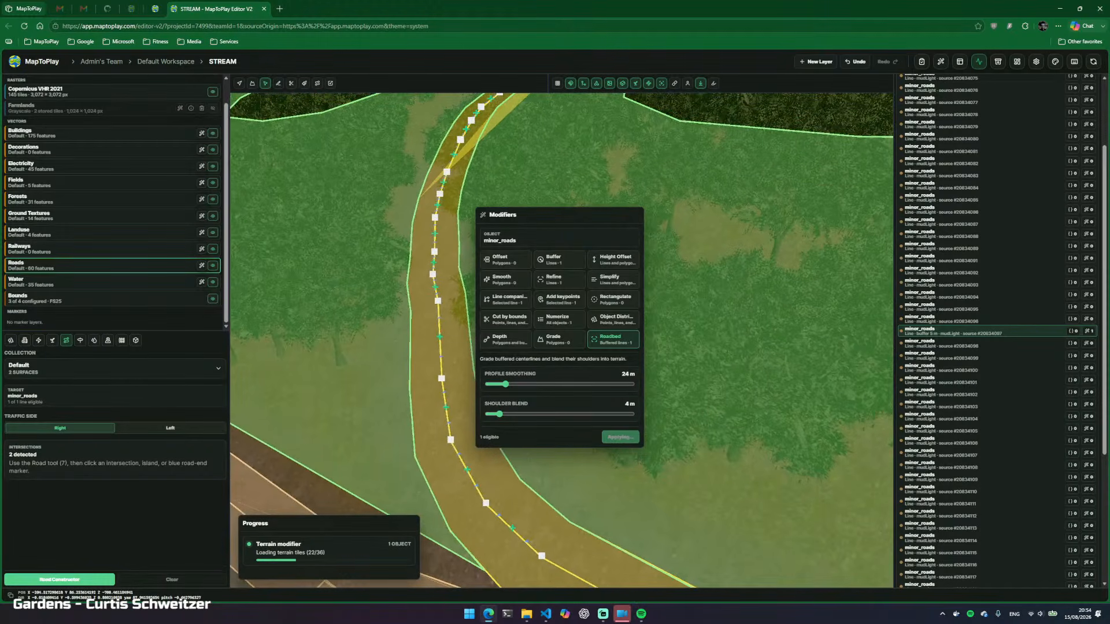
right_click(692, 464)
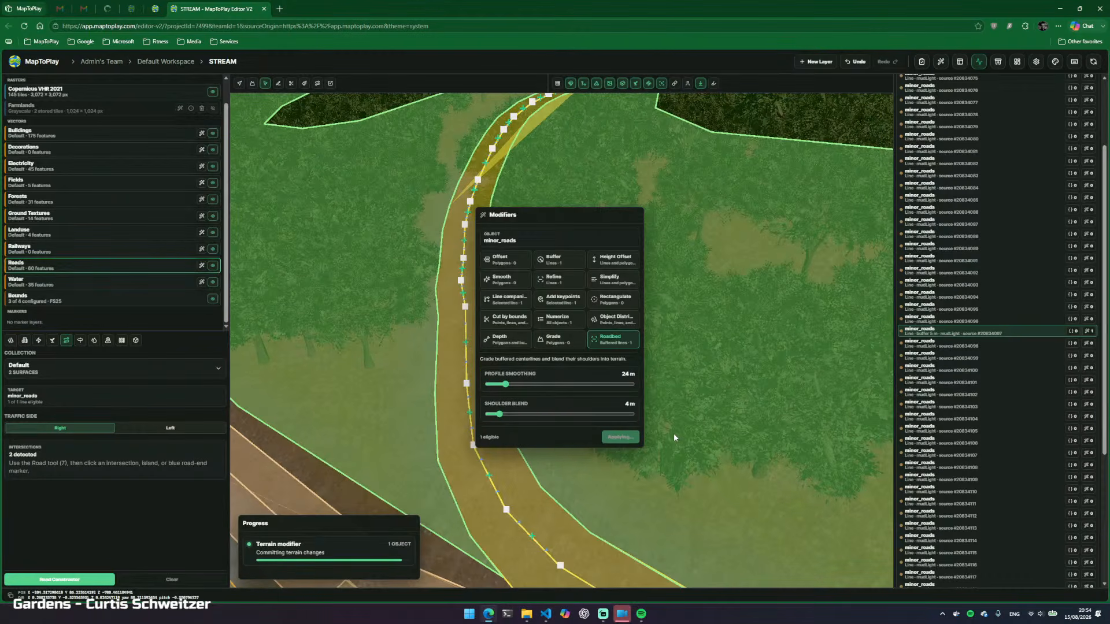
click(635, 217)
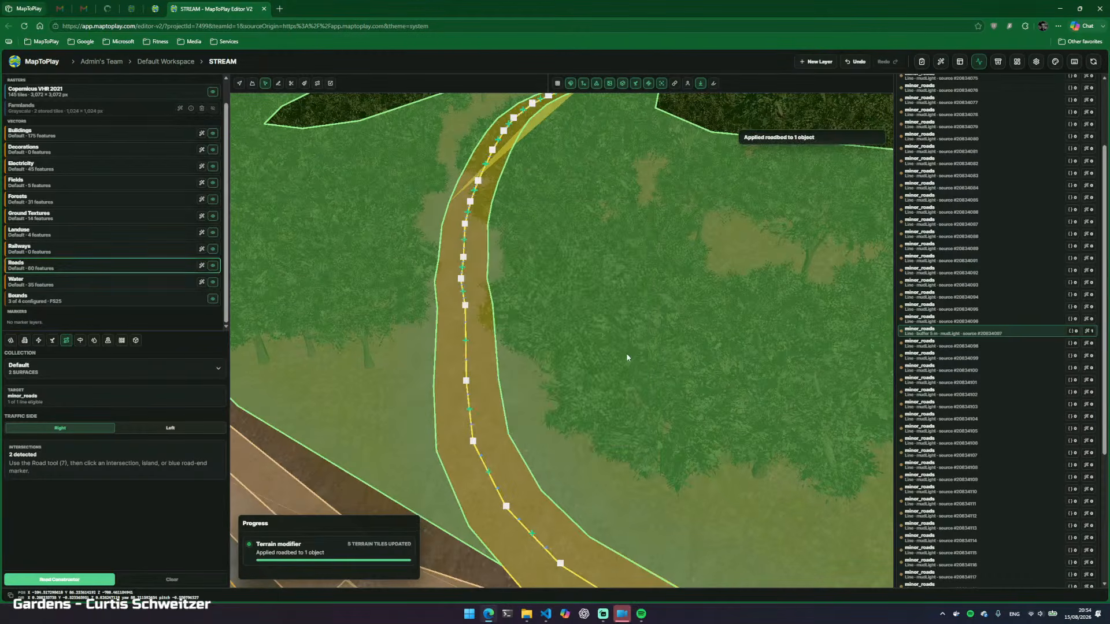
Hide the vectors, deselect the road, and inspect the graded forest road and its banks from the junction upward
key(v)
right_click(626, 352)
key(s)
click(438, 402)
right_click(439, 402)
key(q)
key(s)
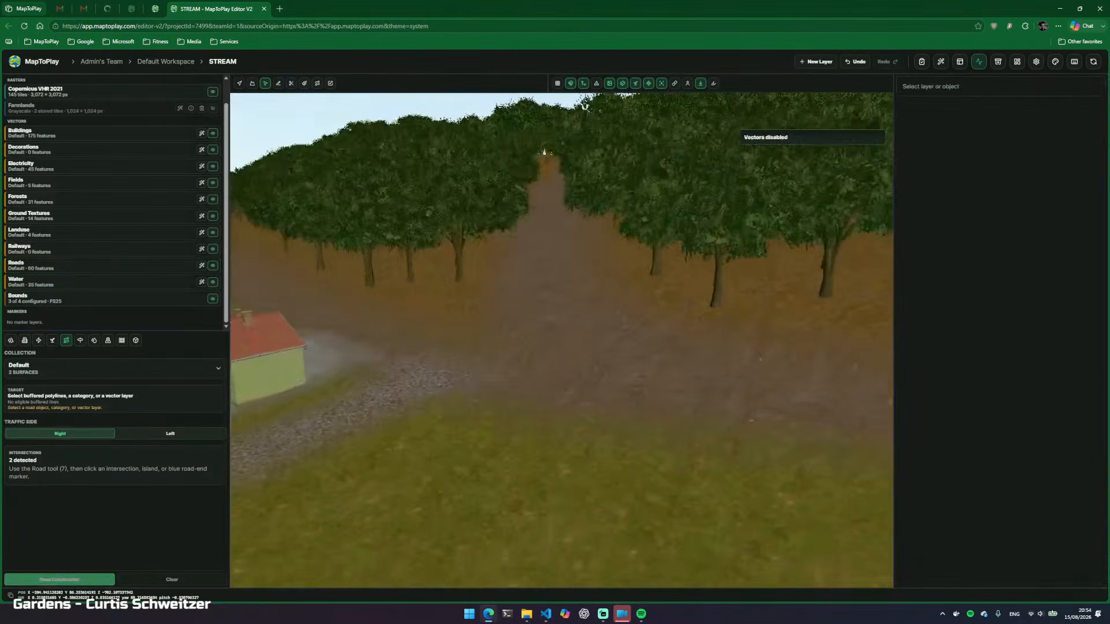
key(w)
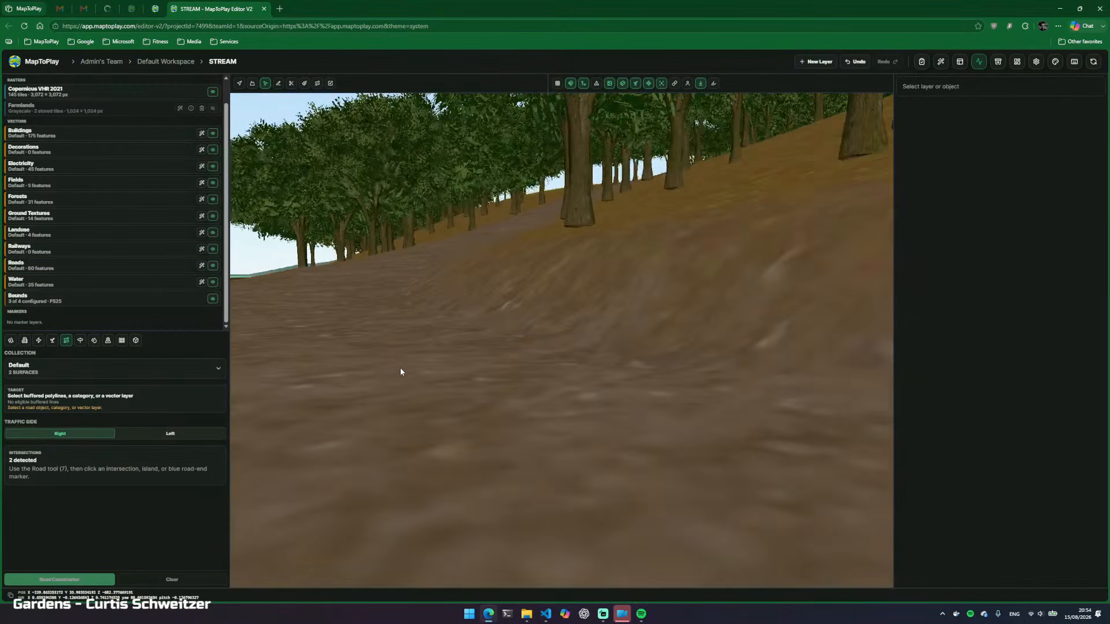
Walk up the graded forest road in first person, examining its surface and banks between the trees, and leave first-person view
key(f)
click(400, 368)
key(w)
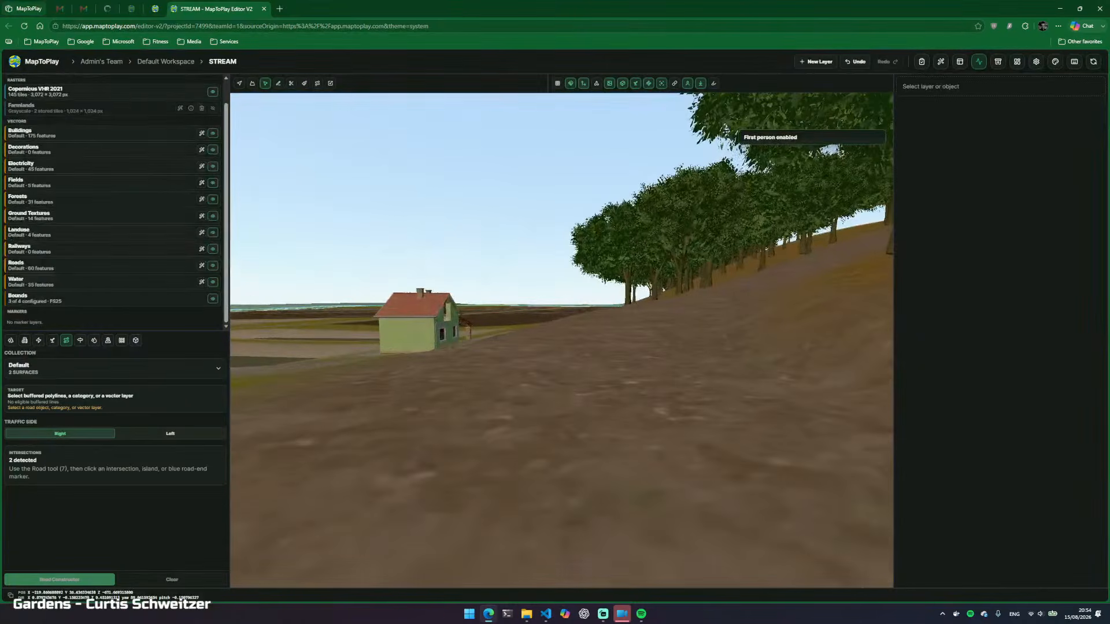
key(w)
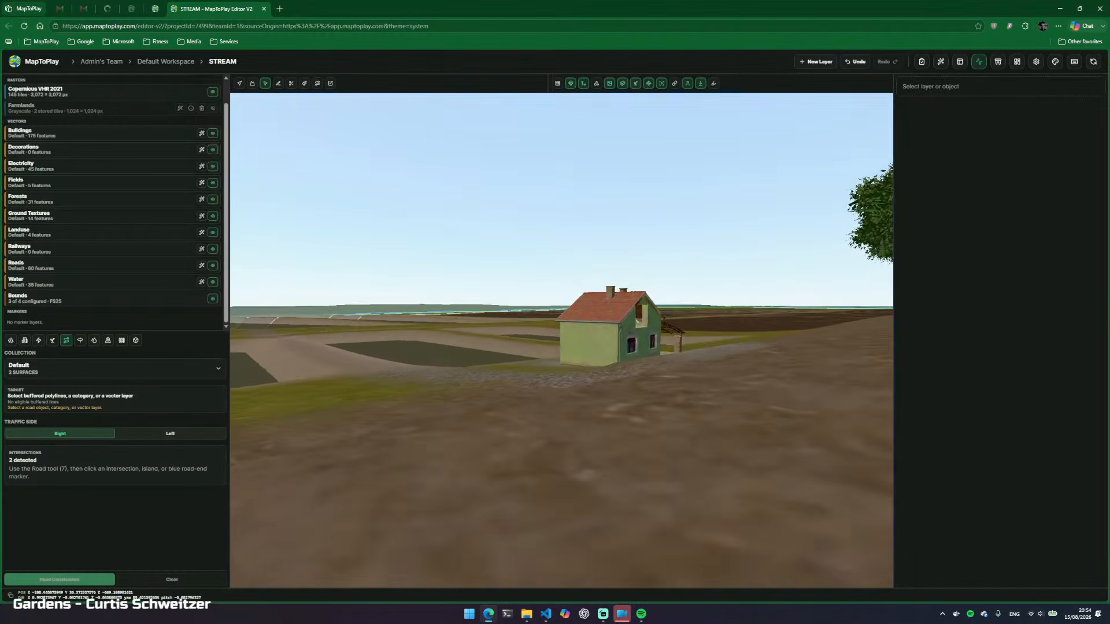
key(w)
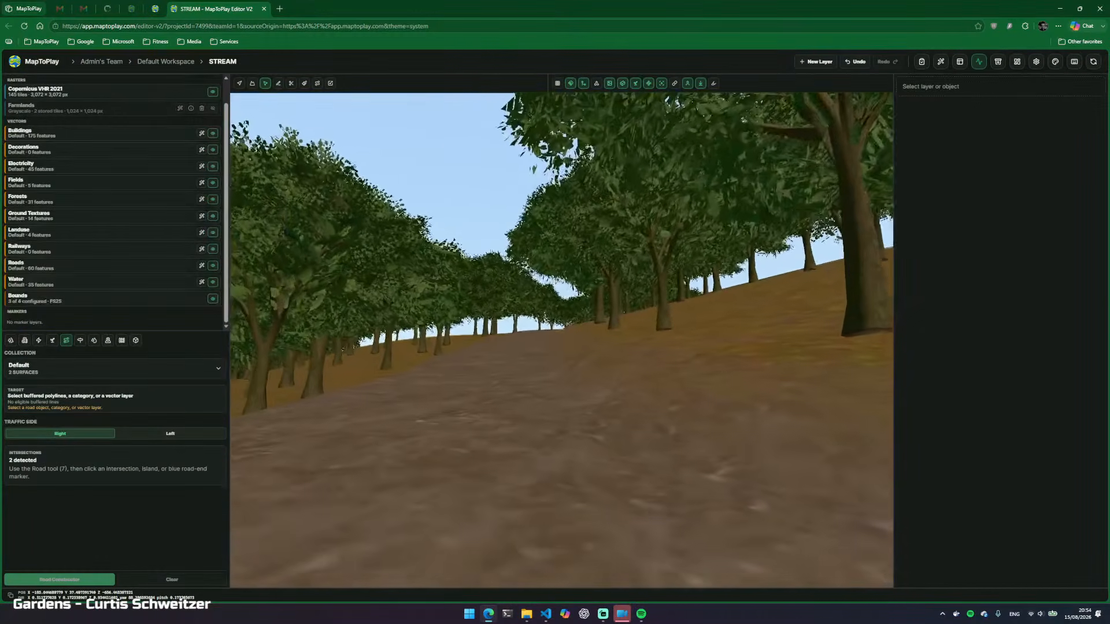
key(w)
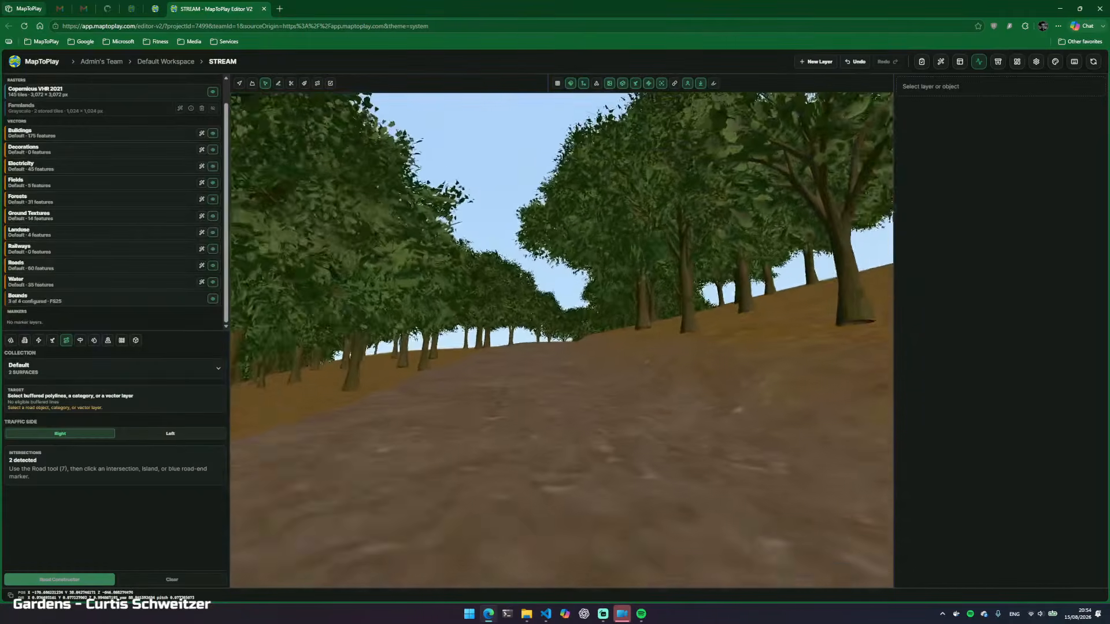
key(w)
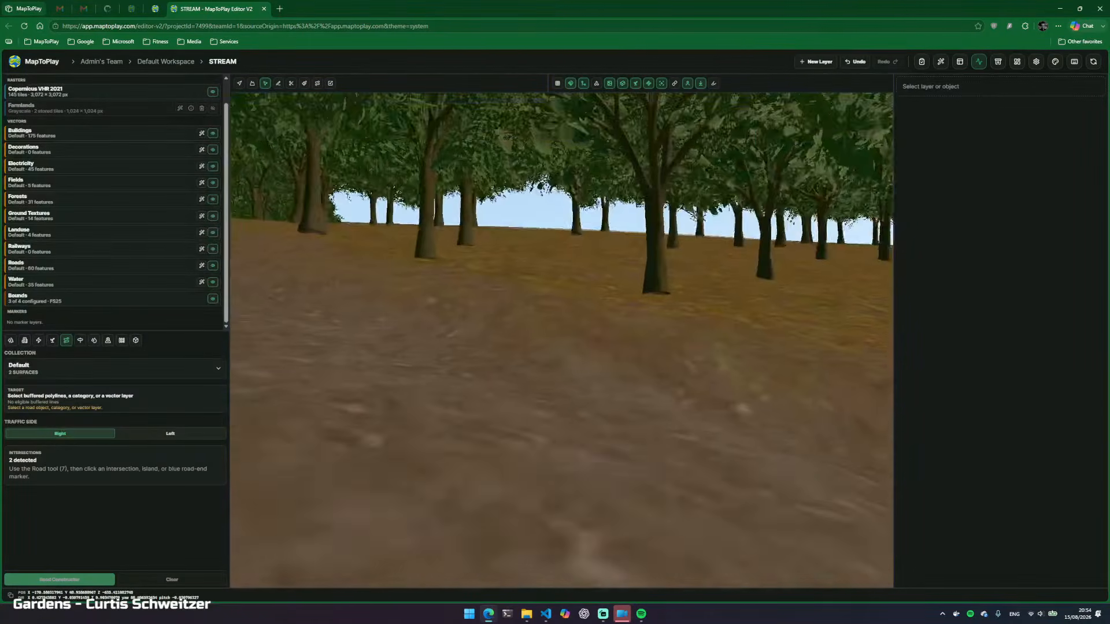
key(w)
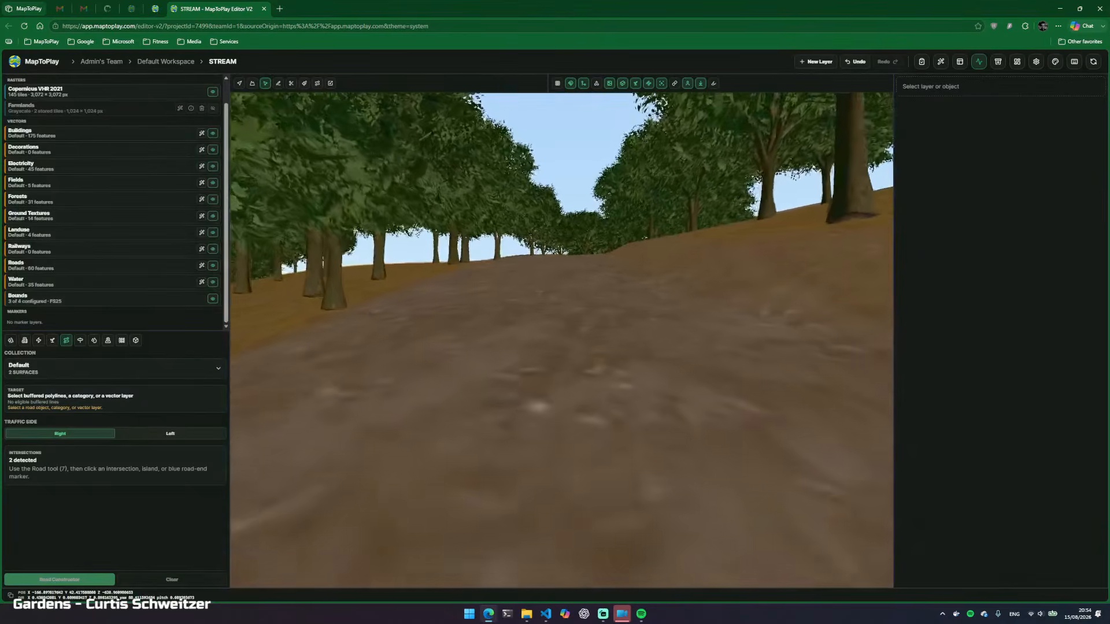
key(w)
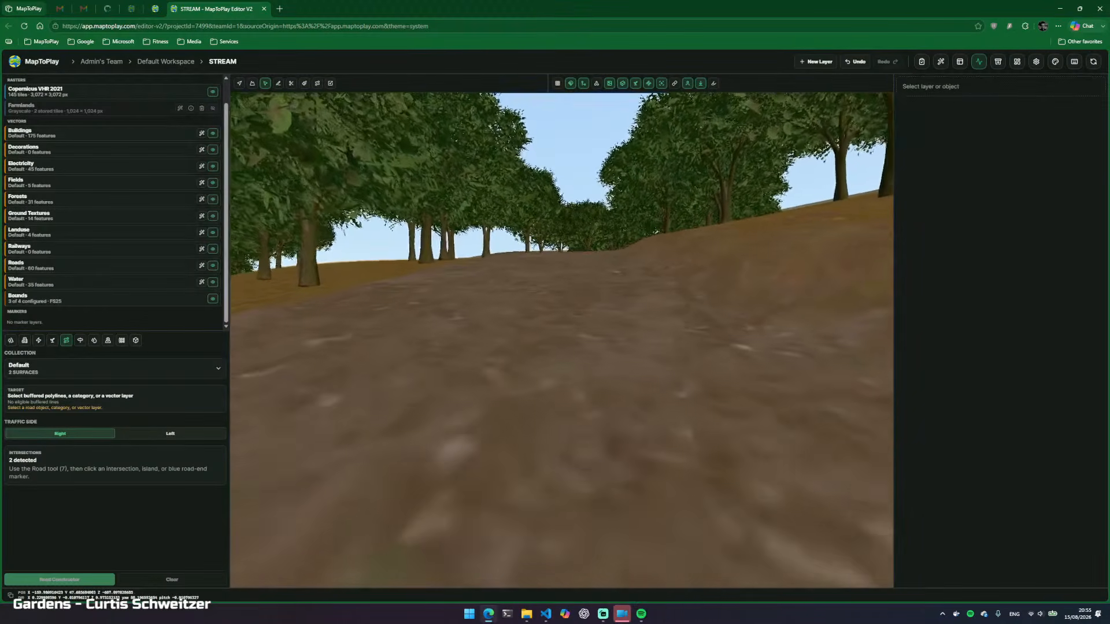
key(Escape)
Examine the course of the tree-lined road and the surrounding forest from the air, from several sides
key(e)
drag(529, 307, 544, 309)
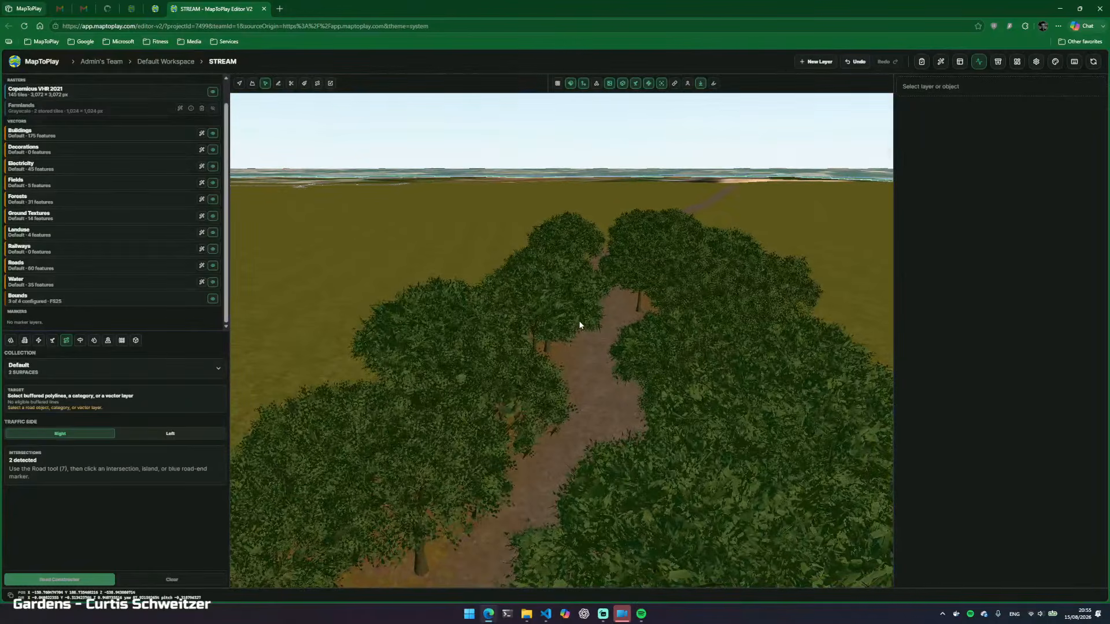
key(w)
drag(571, 314, 355, 403)
key(s)
key(e)
key(w)
drag(562, 339, 242, 277)
key(e)
key(w)
drag(587, 270, 737, 275)
key(d)
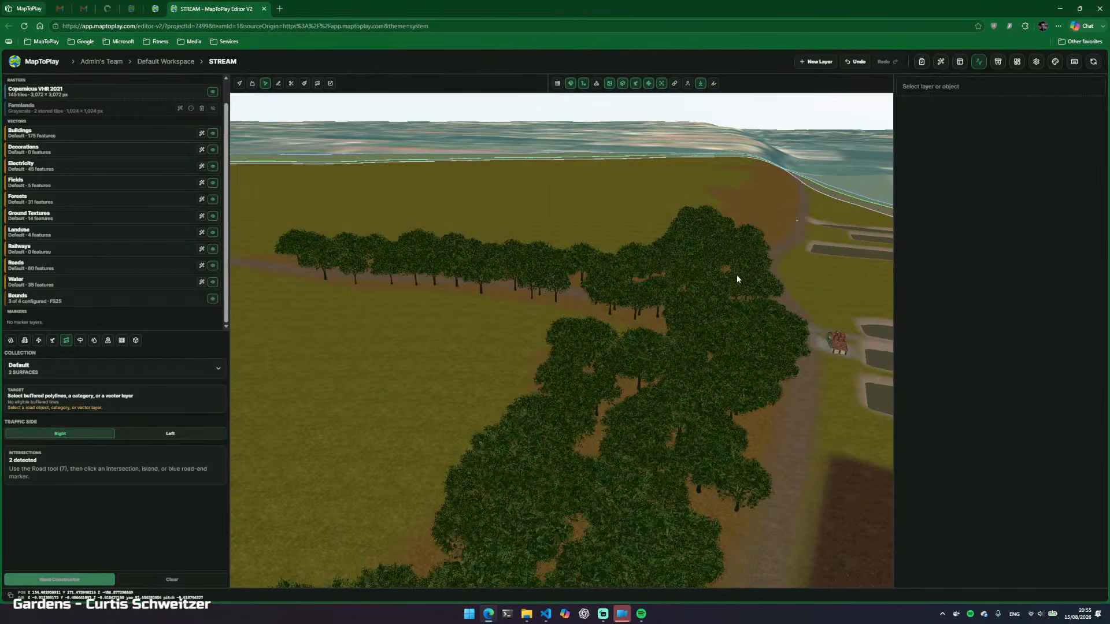
key(w)
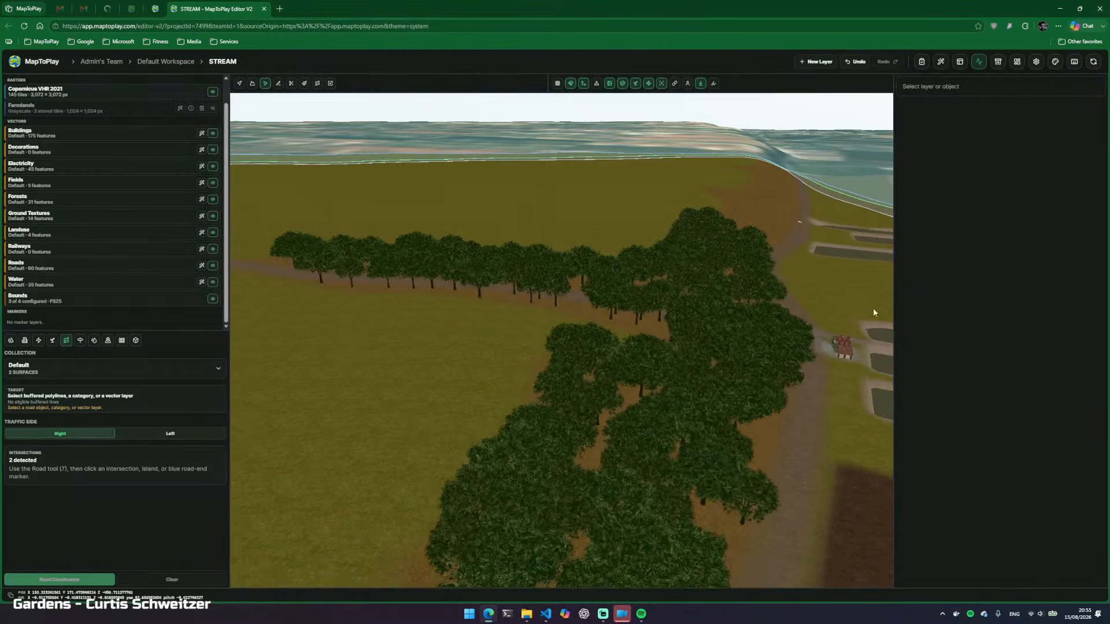
drag(553, 373, 407, 344)
key(a)
key(d)
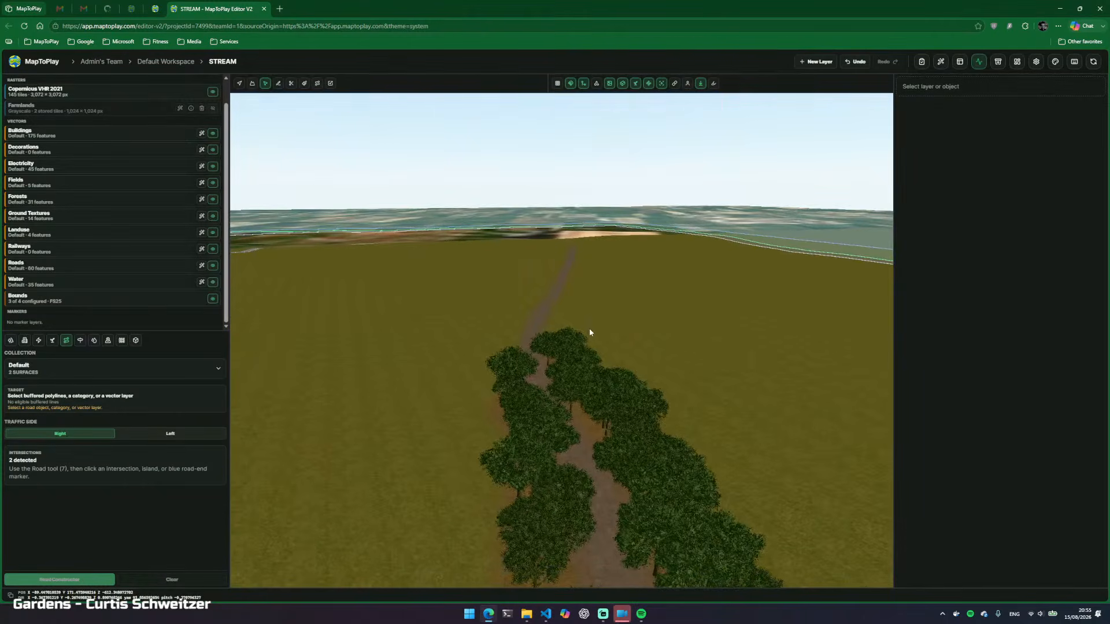
Show the vectors again over the tree-lined road where it leaves the forest for the open field
drag(589, 328, 684, 394)
key(w)
key(w)
key(w)
key(v)
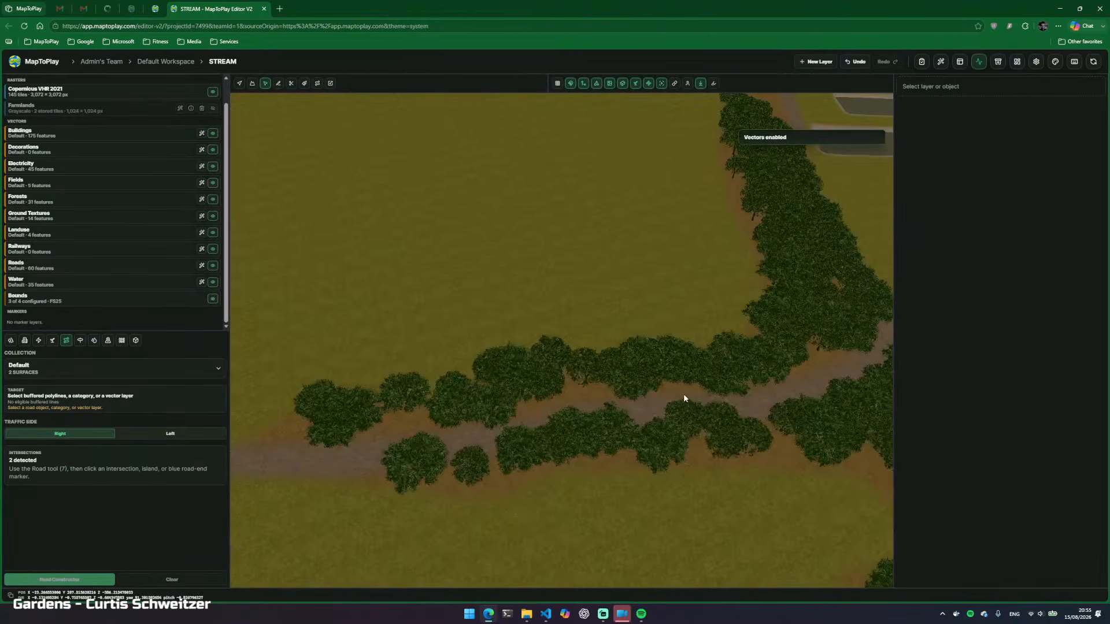
key(a)
drag(638, 303, 651, 282)
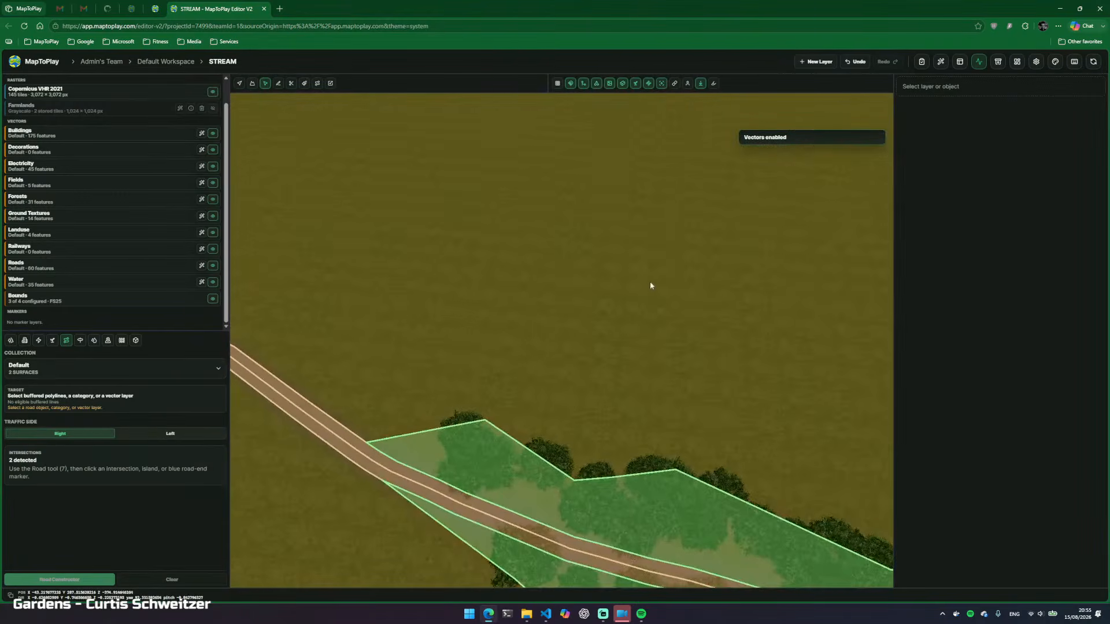
Mark the Roadbeds section as completed in the map checklist and review the remaining sections
click(924, 63)
drag(923, 234, 923, 309)
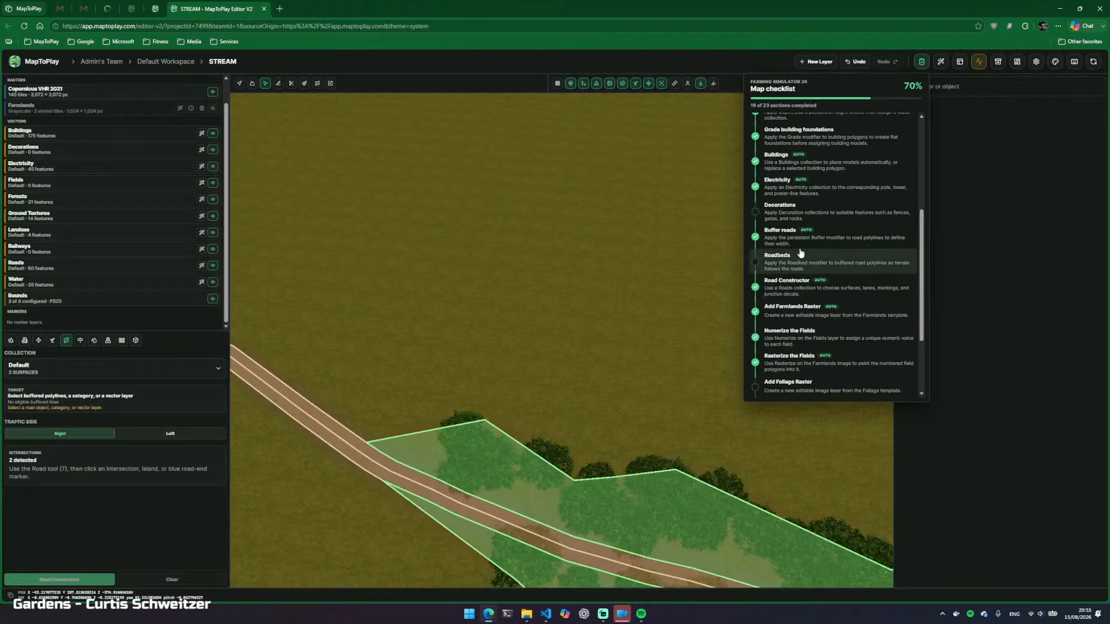
click(757, 264)
drag(923, 252, 923, 300)
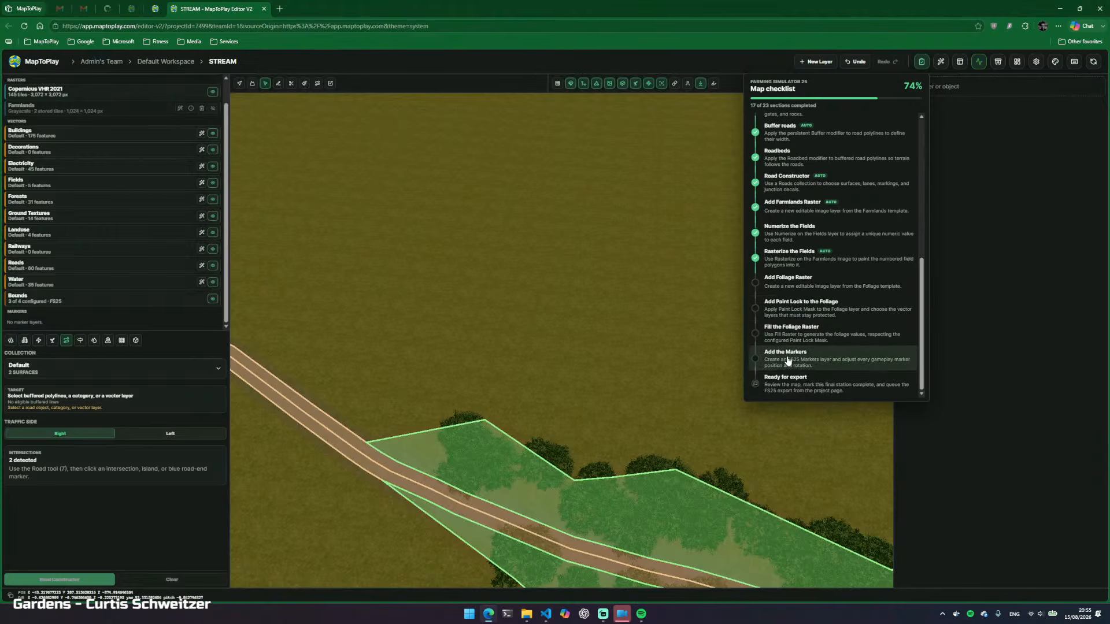
scroll(817, 264, up, 2)
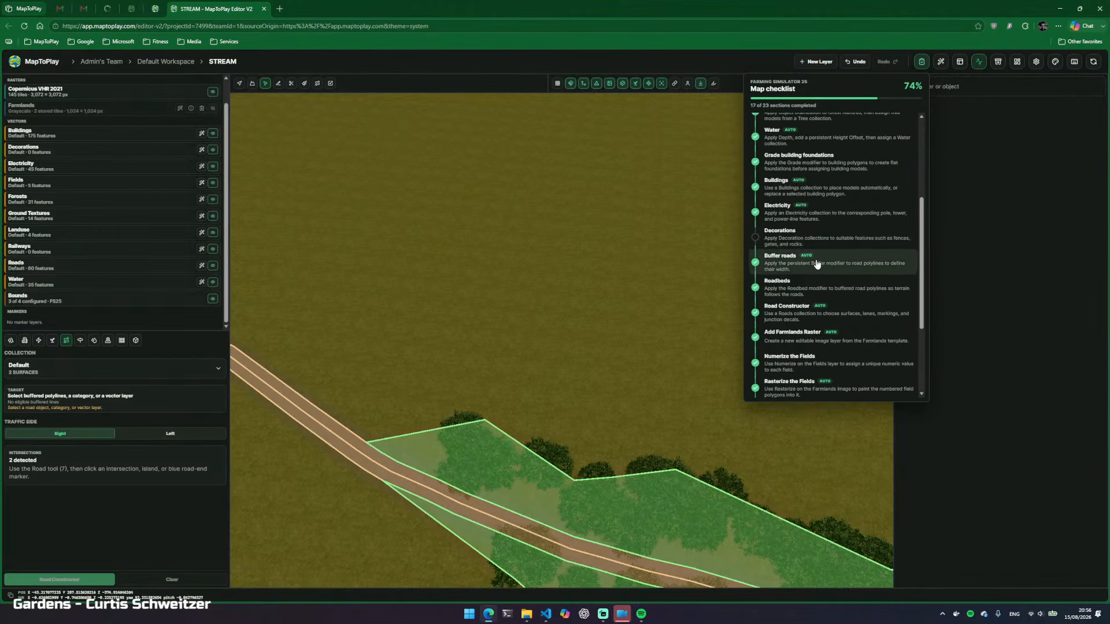
click(921, 61)
Draw an open seven-point polyline in the fence category of the Decorations layer, enclosing a patch of open grassland beside a road
key(w)
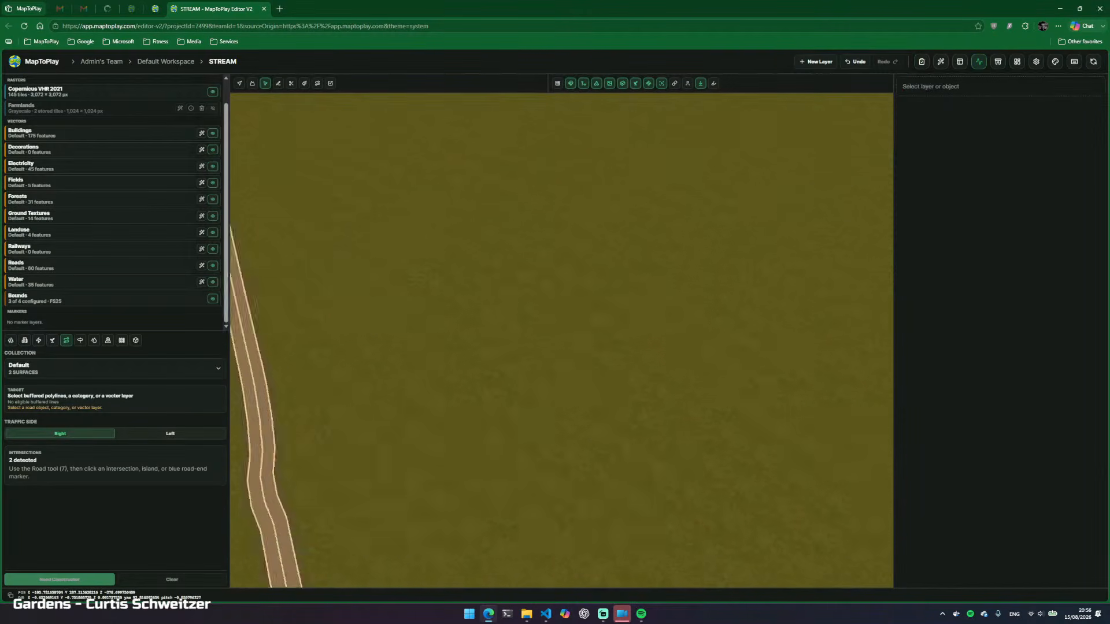
key(w)
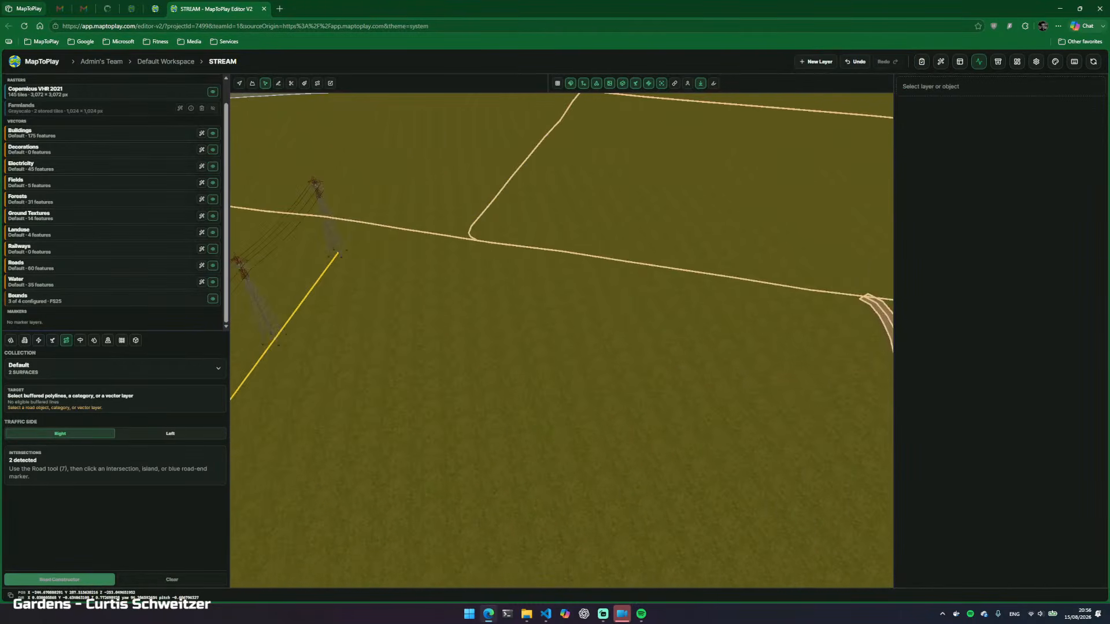
key(w)
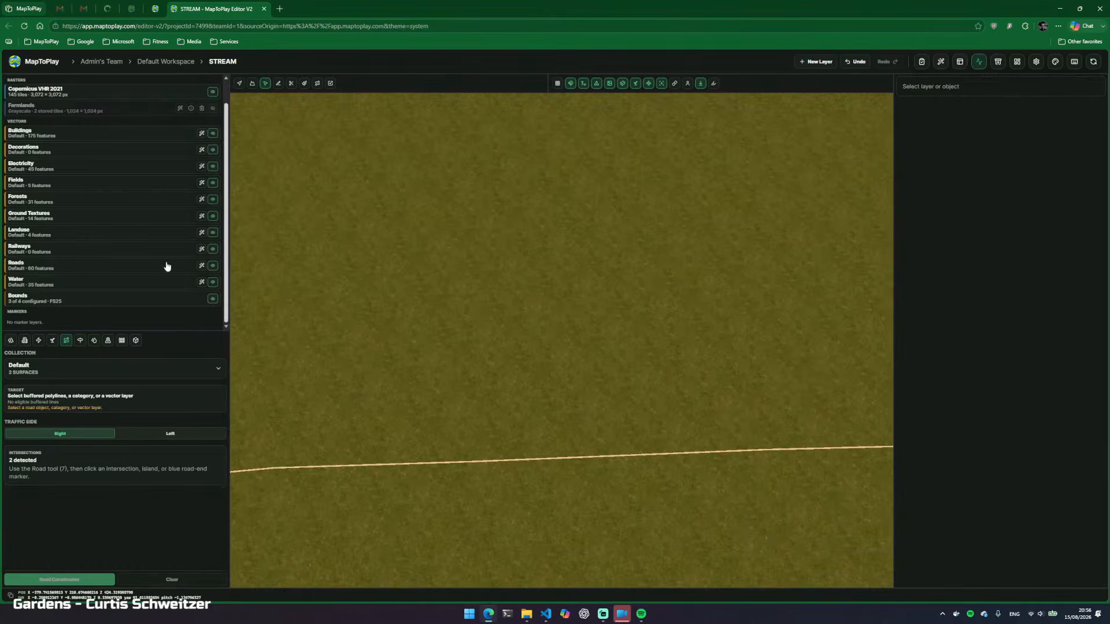
click(44, 150)
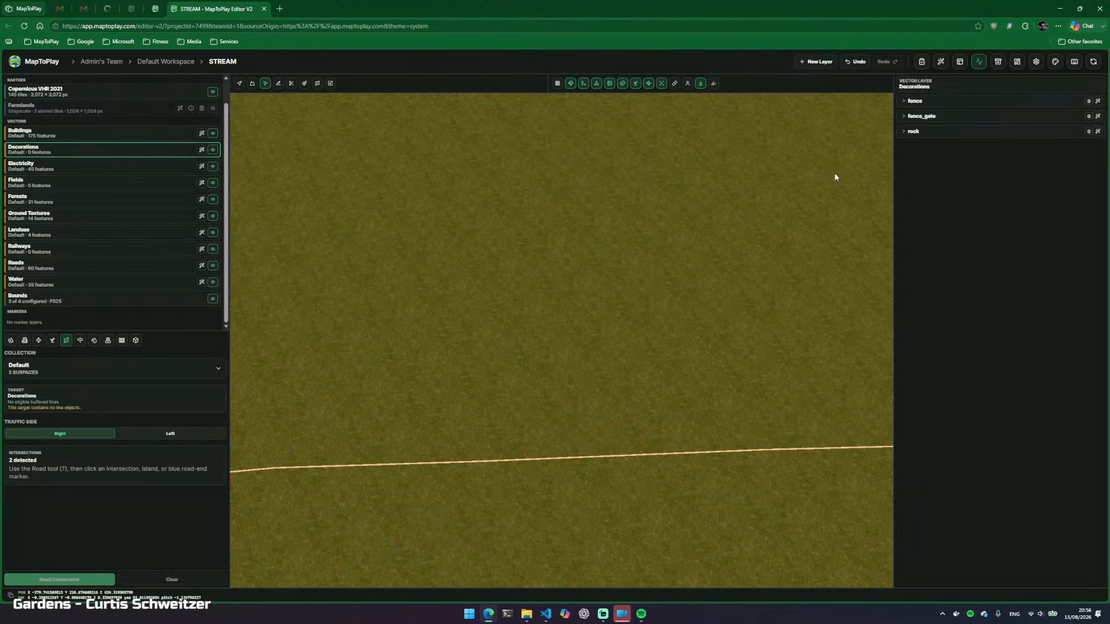
key(w)
key(d)
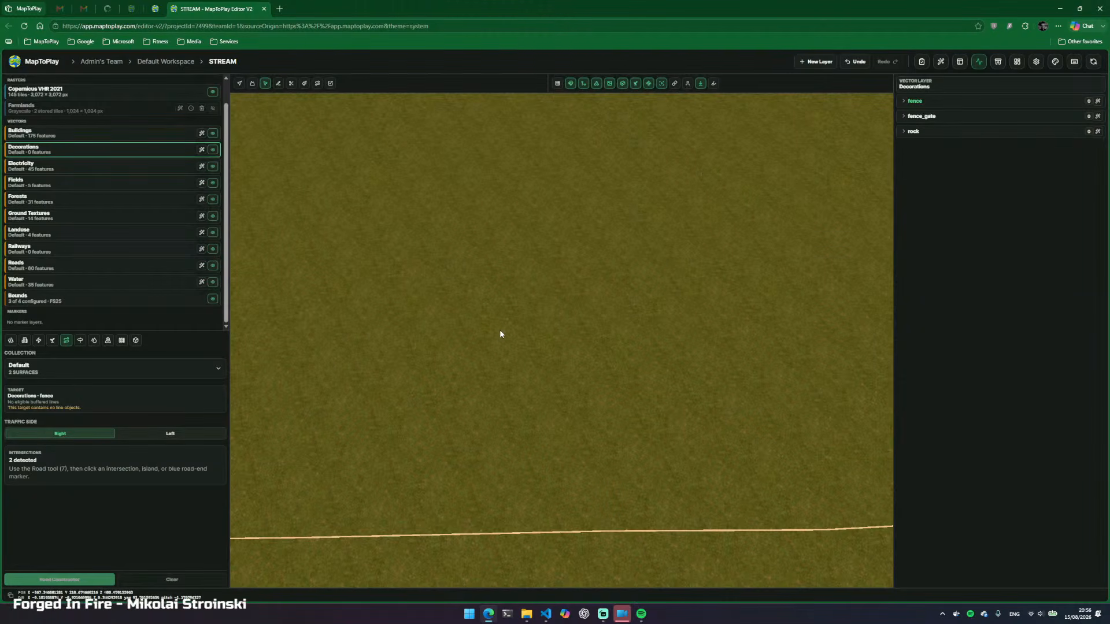
key(4)
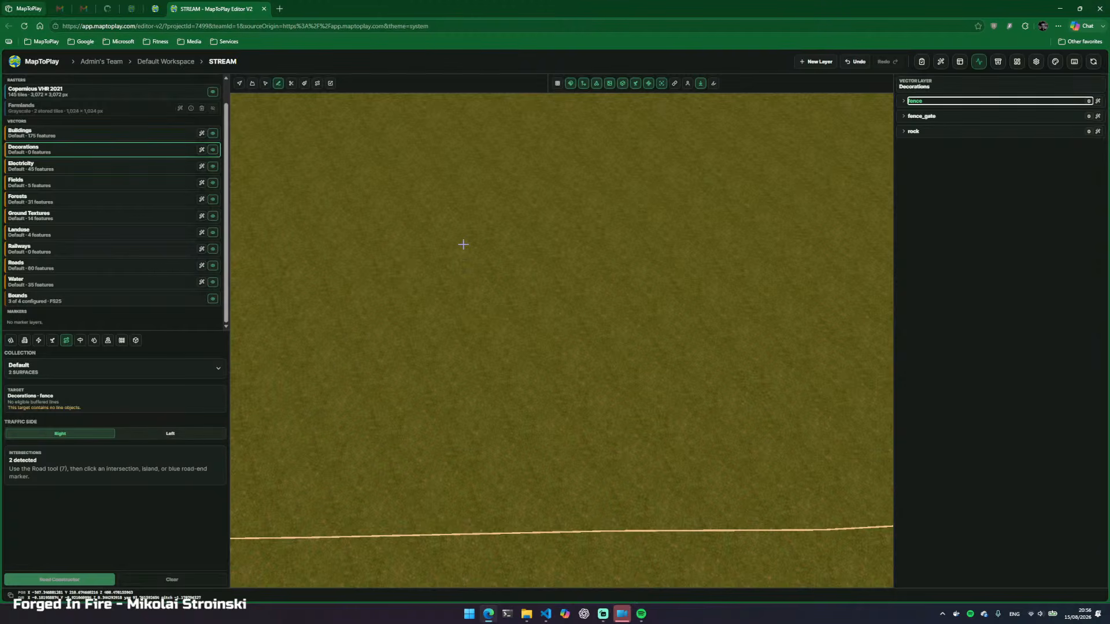
click(463, 245)
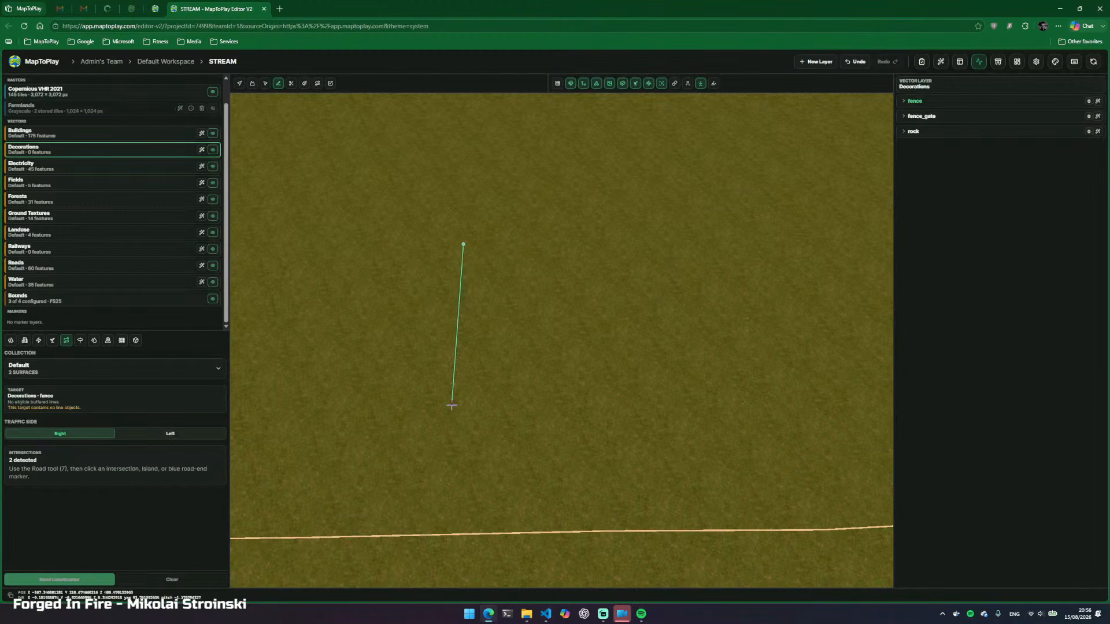
click(452, 410)
click(614, 426)
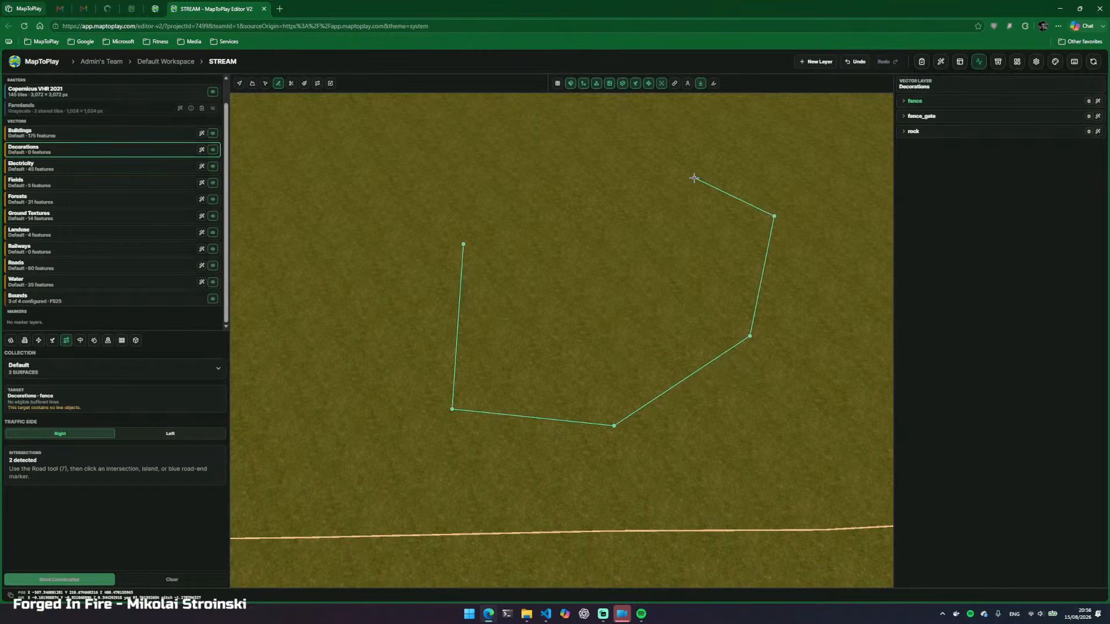
double_click(530, 225)
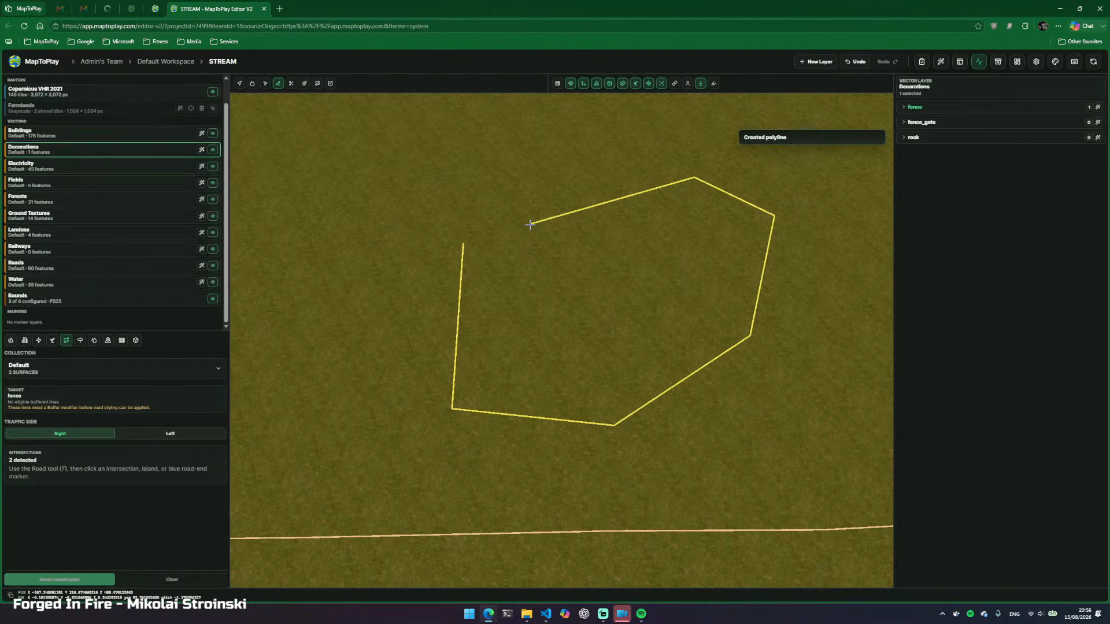
Close the fence outline by moving the polyline's end node onto its start node
key(3)
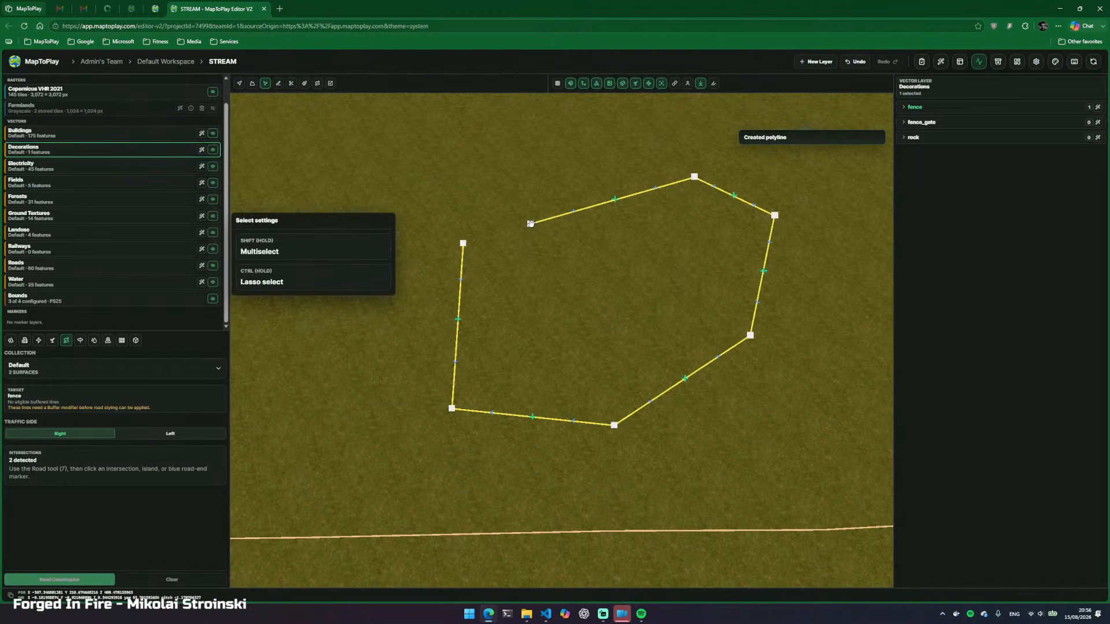
click(530, 225)
drag(467, 245, 467, 245)
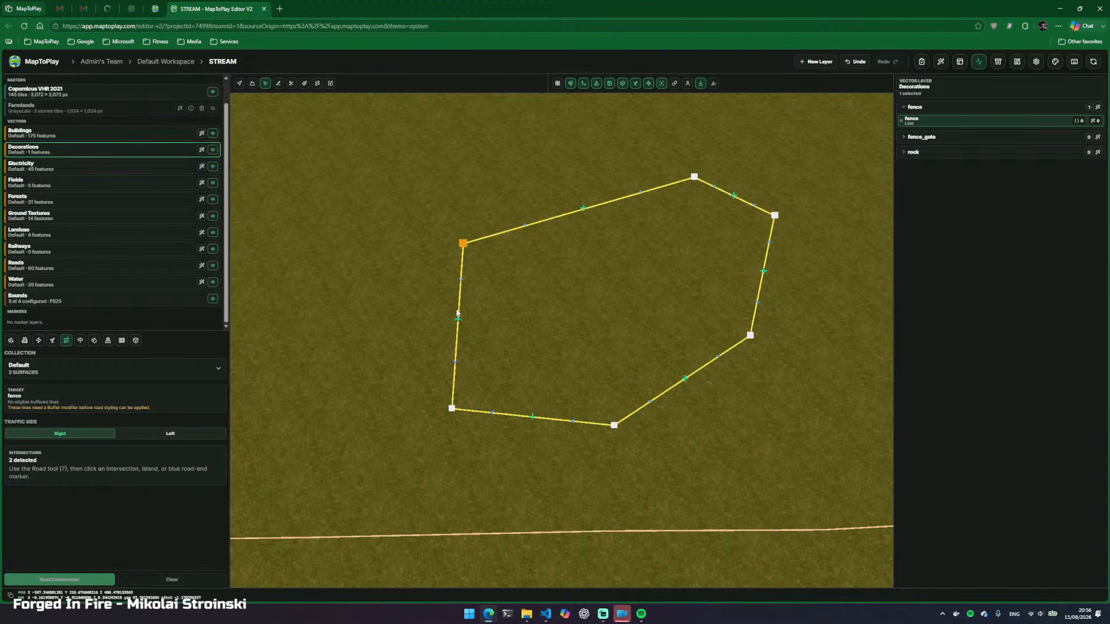
Add a fence_gate point inside the enclosure, snap it onto the near side of the fence line, and deselect it
key(d)
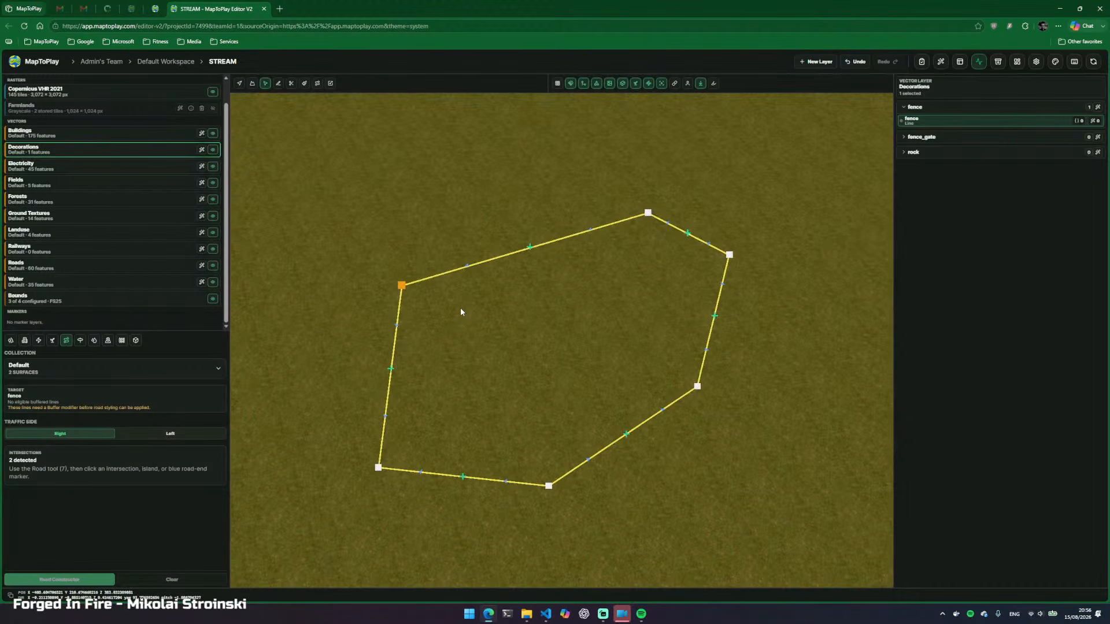
key(w)
key(d)
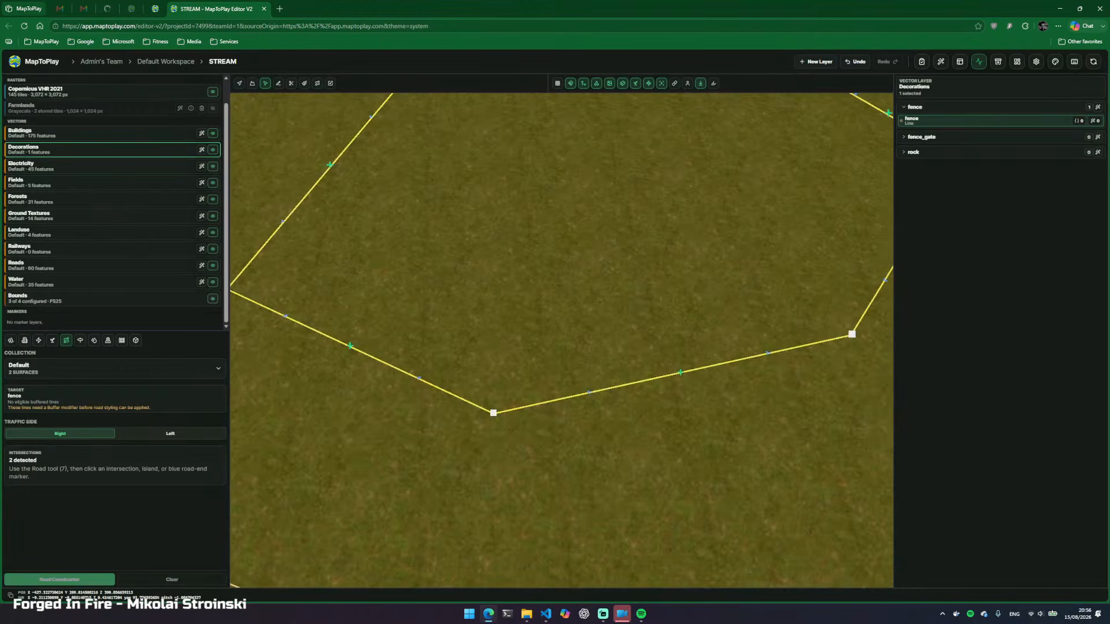
key(w)
key(a)
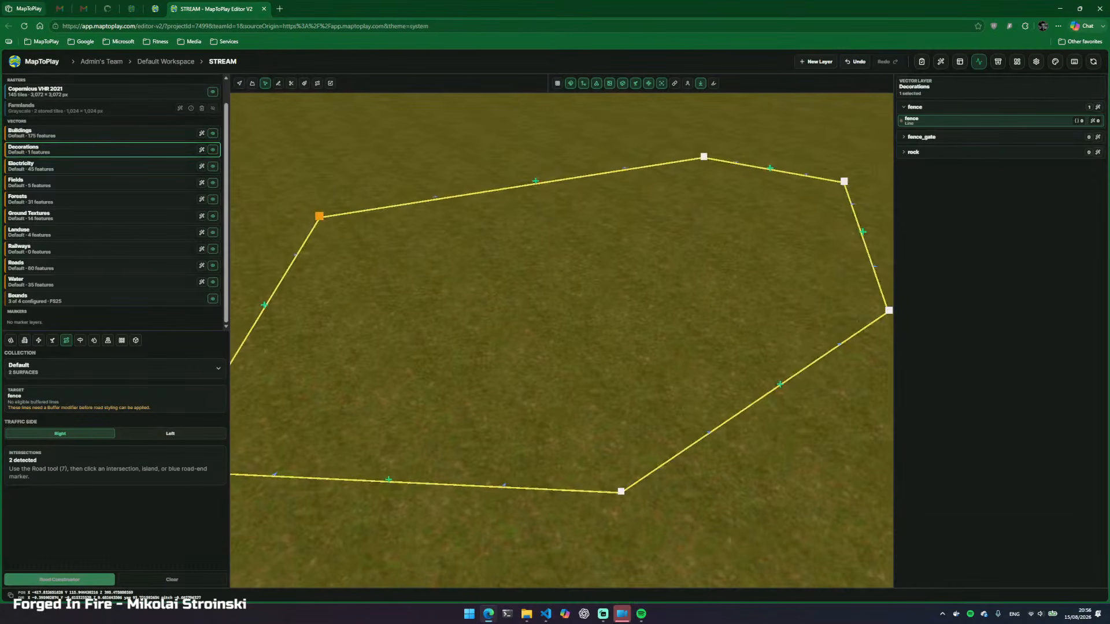
key(d)
key(s)
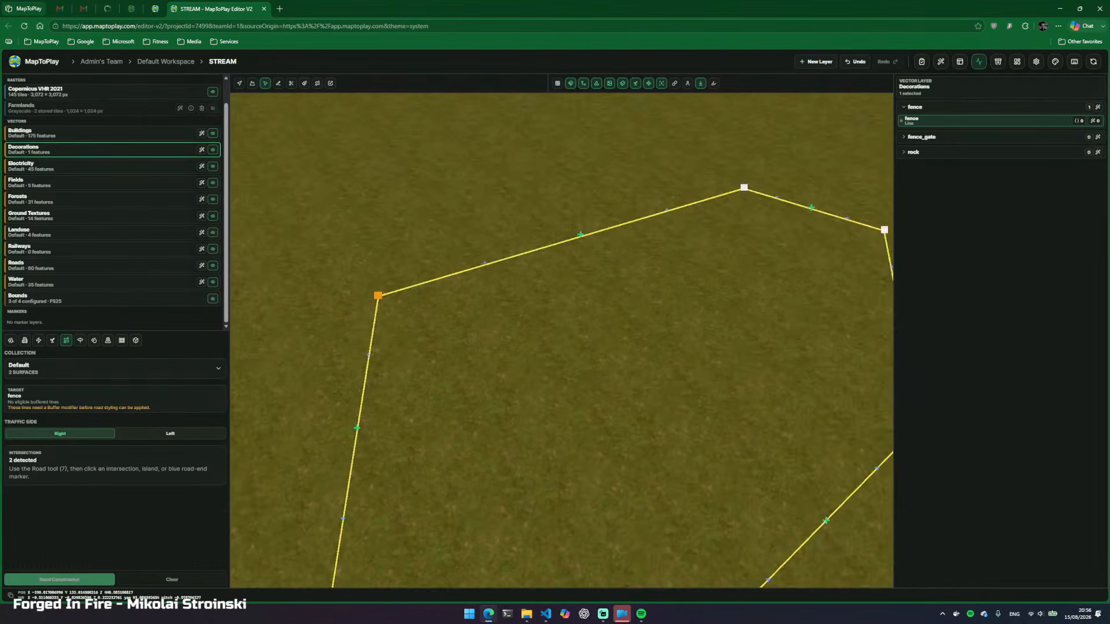
click(938, 140)
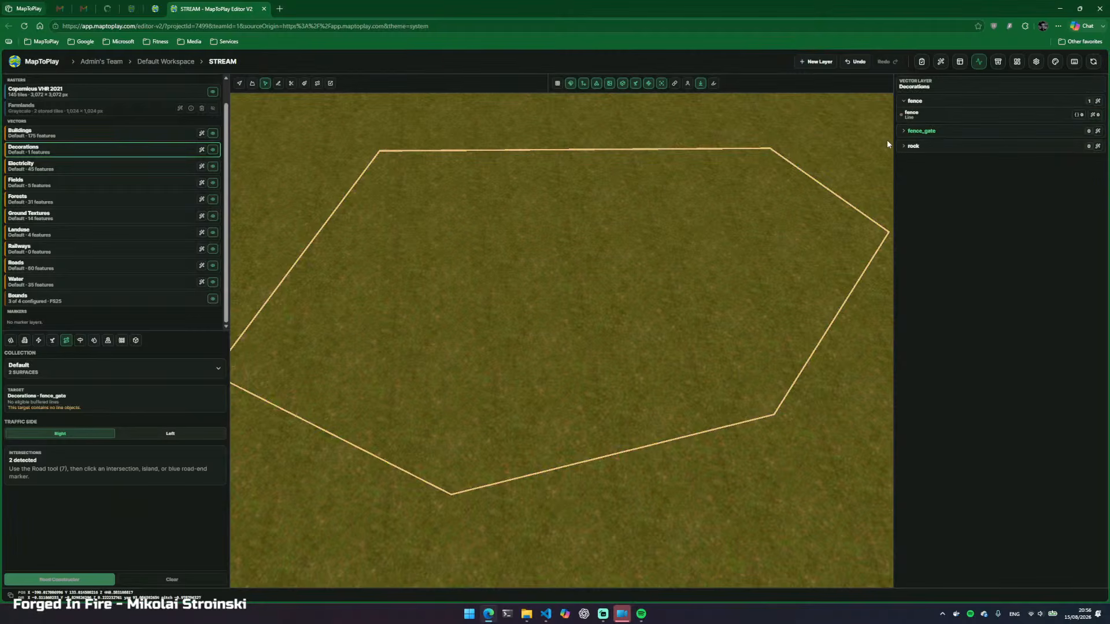
click(903, 140)
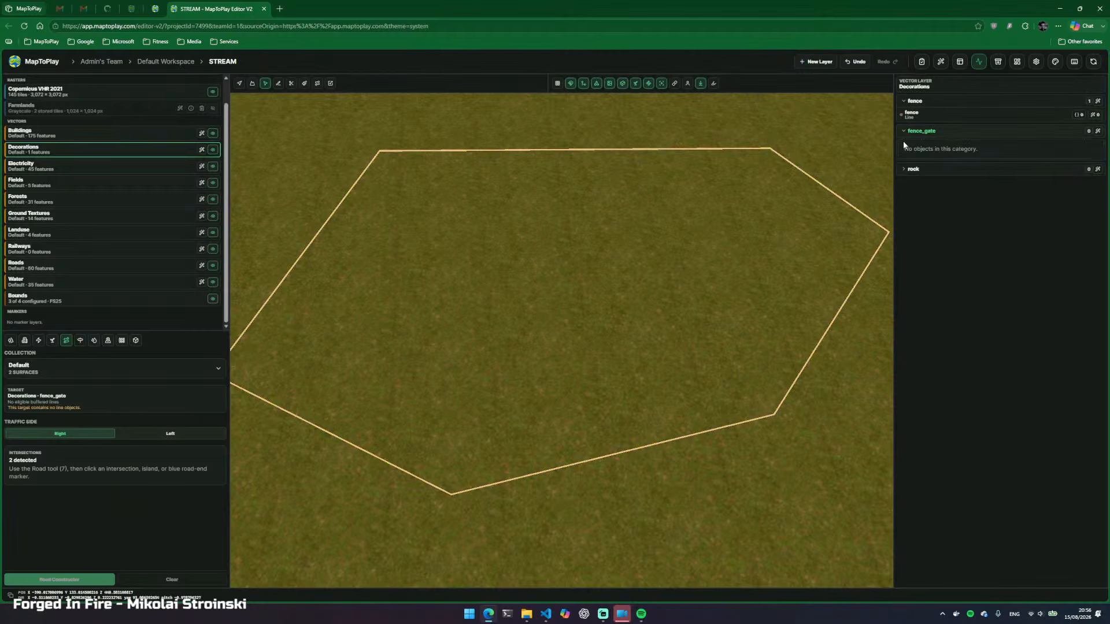
click(576, 294)
key(3)
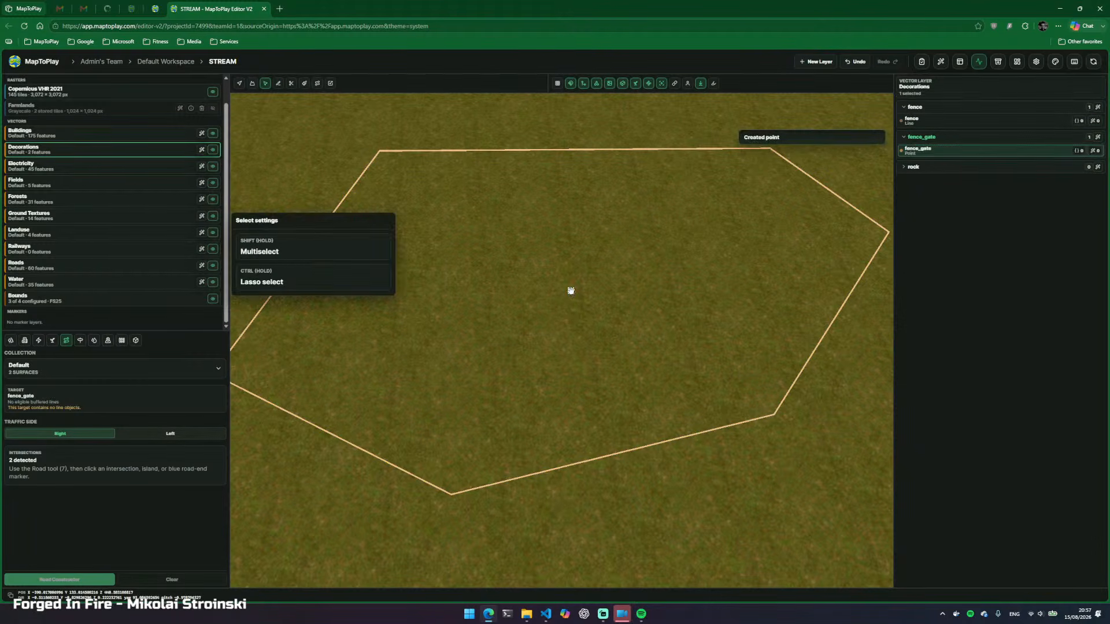
drag(584, 344, 614, 455)
click(667, 363)
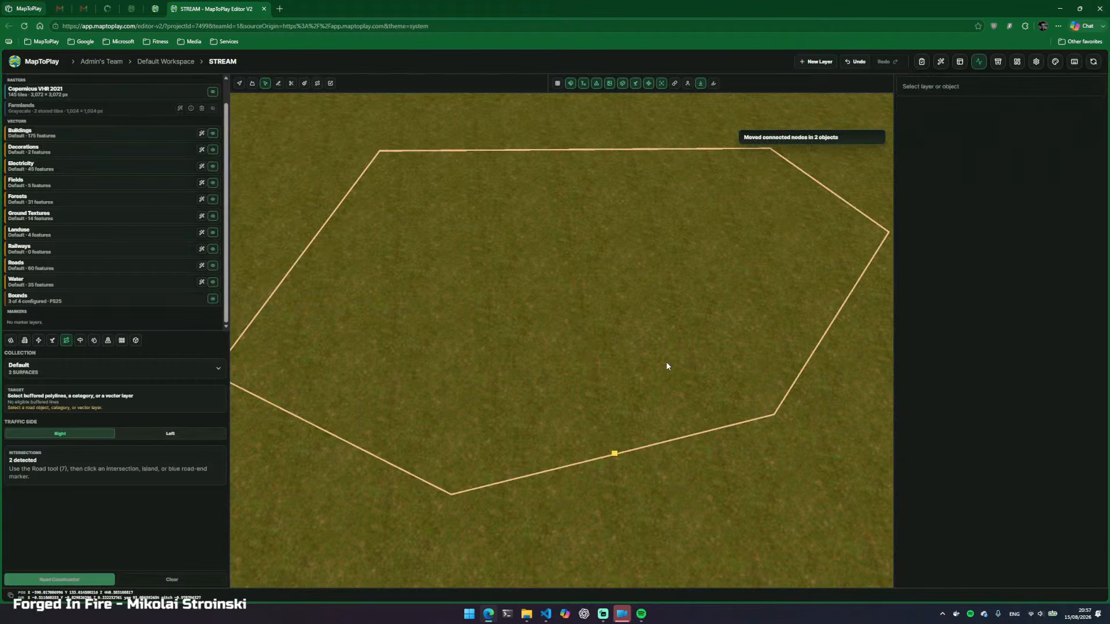
Select the closed fence line in the Decorations layer and set its fence family to US fence08
drag(666, 363, 584, 366)
key(w)
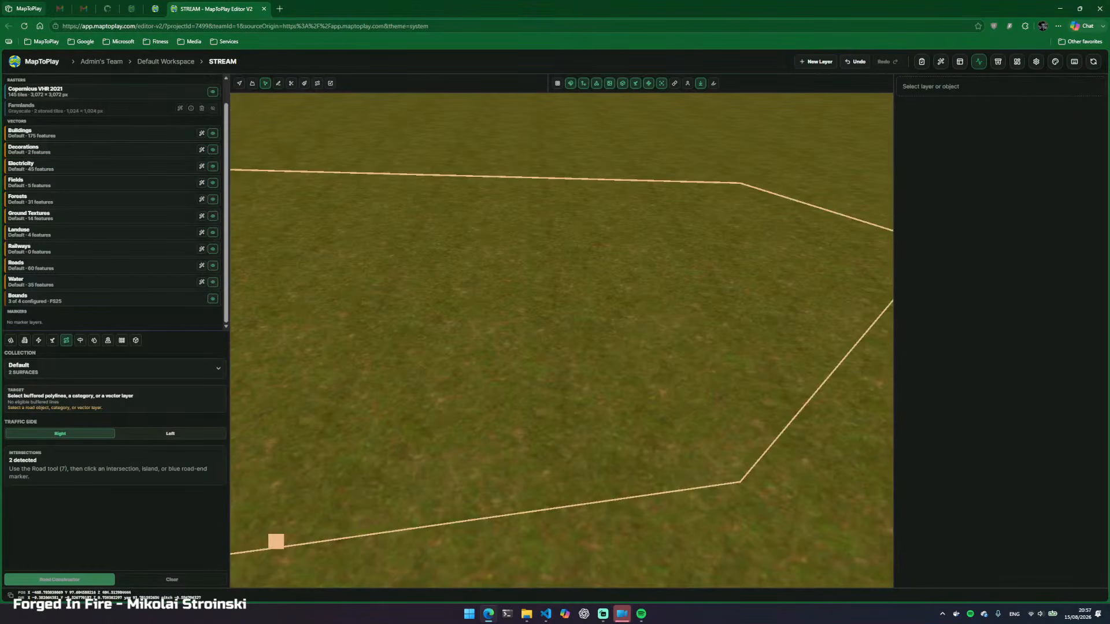
key(w)
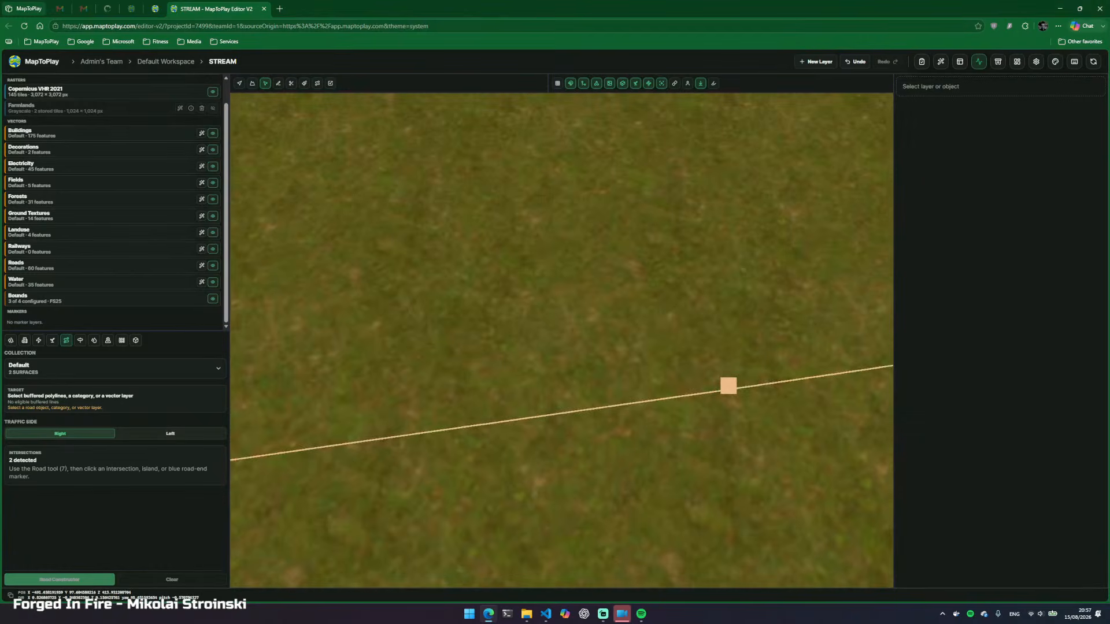
key(s)
mouse_move(623, 351)
mouse_down()
mouse_move(752, 347)
mouse_move(605, 344)
mouse_up()
key(s)
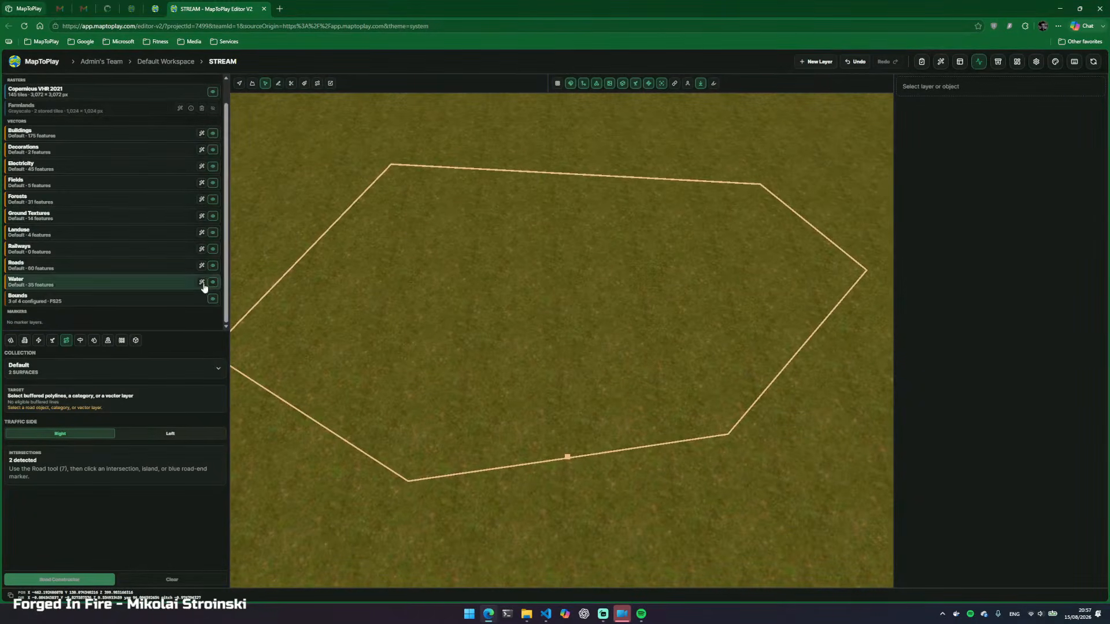
click(87, 150)
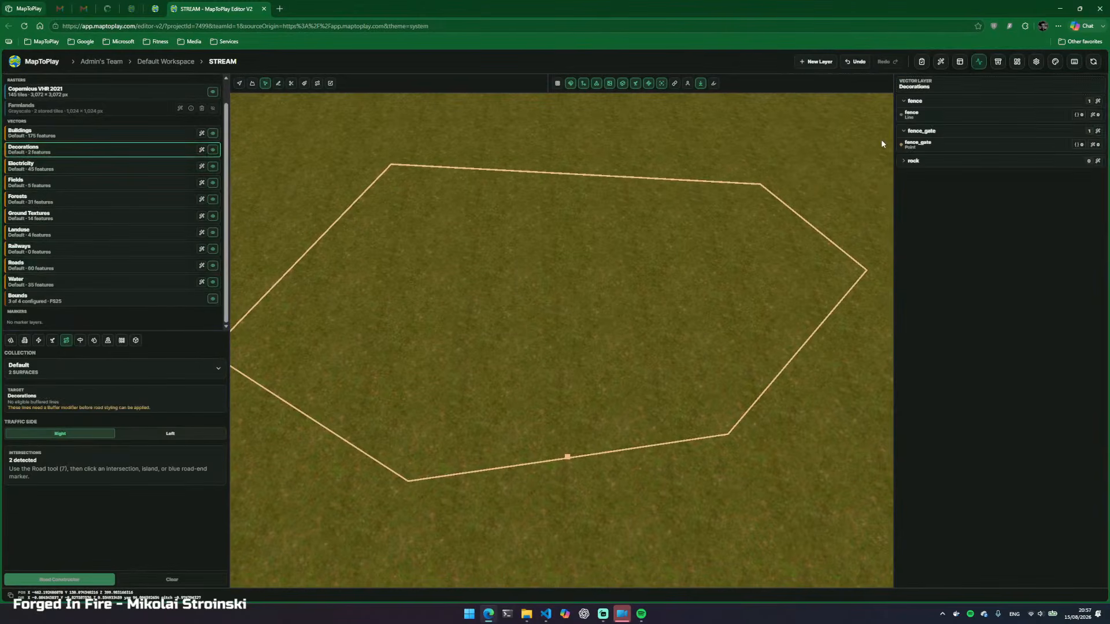
click(619, 451)
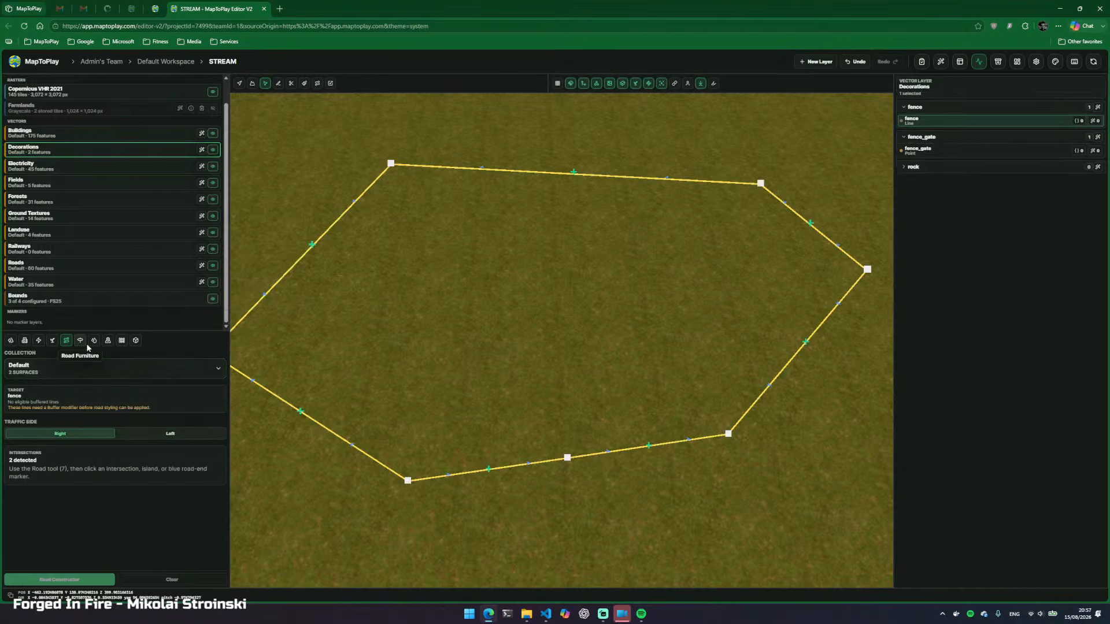
click(122, 341)
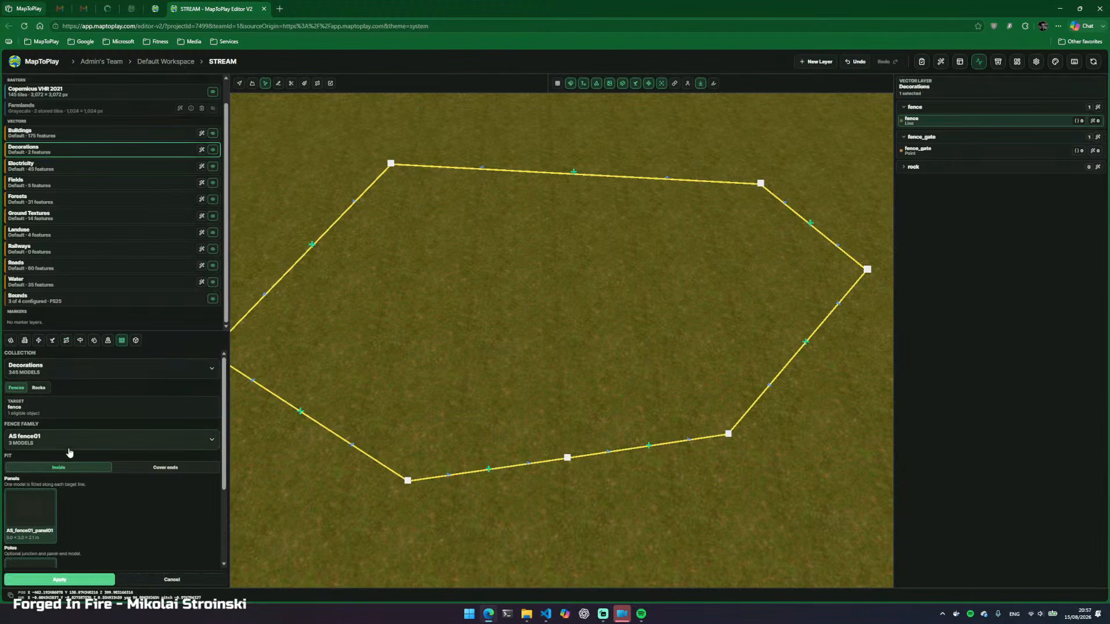
click(124, 446)
scroll(123, 497, down, 10)
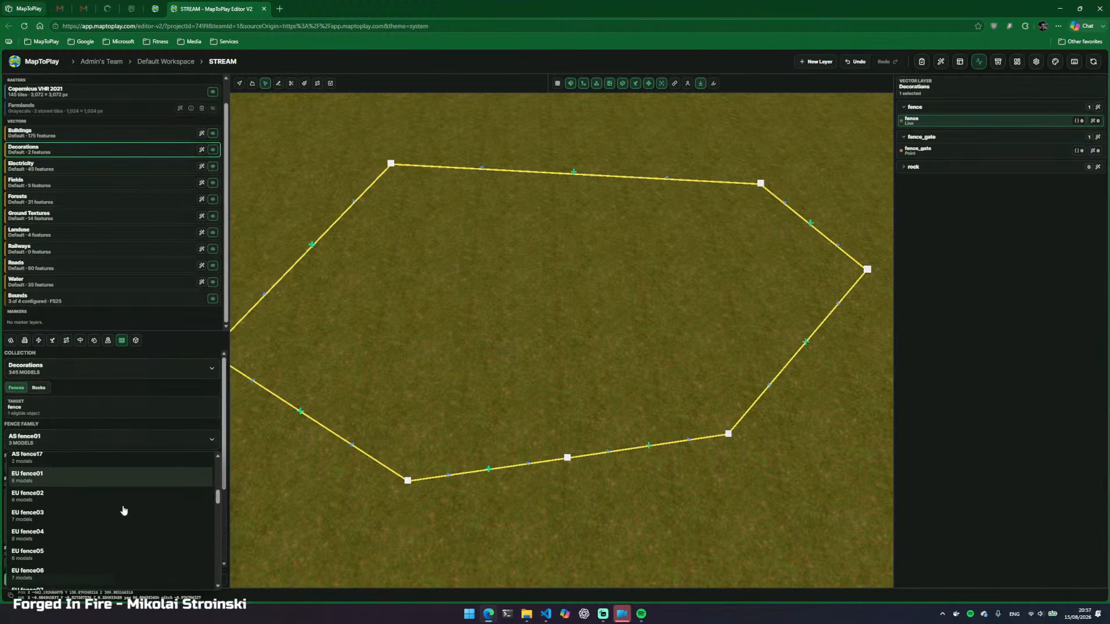
click(91, 520)
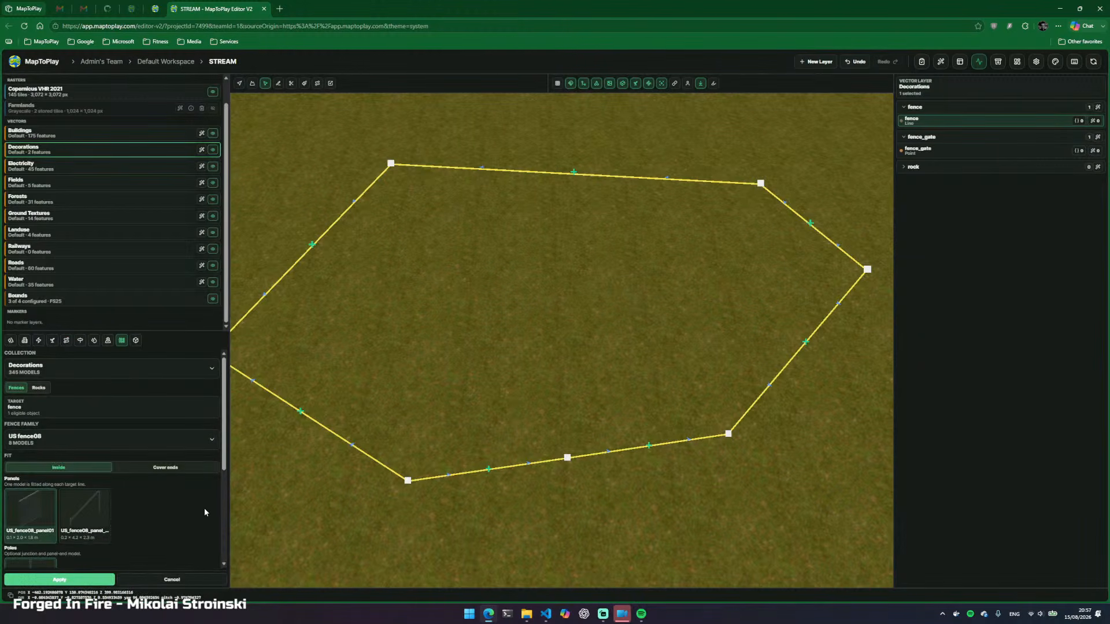
Choose the US_fence08_gate4m gate model and apply the fence models to the selected line
scroll(214, 462, down, 3)
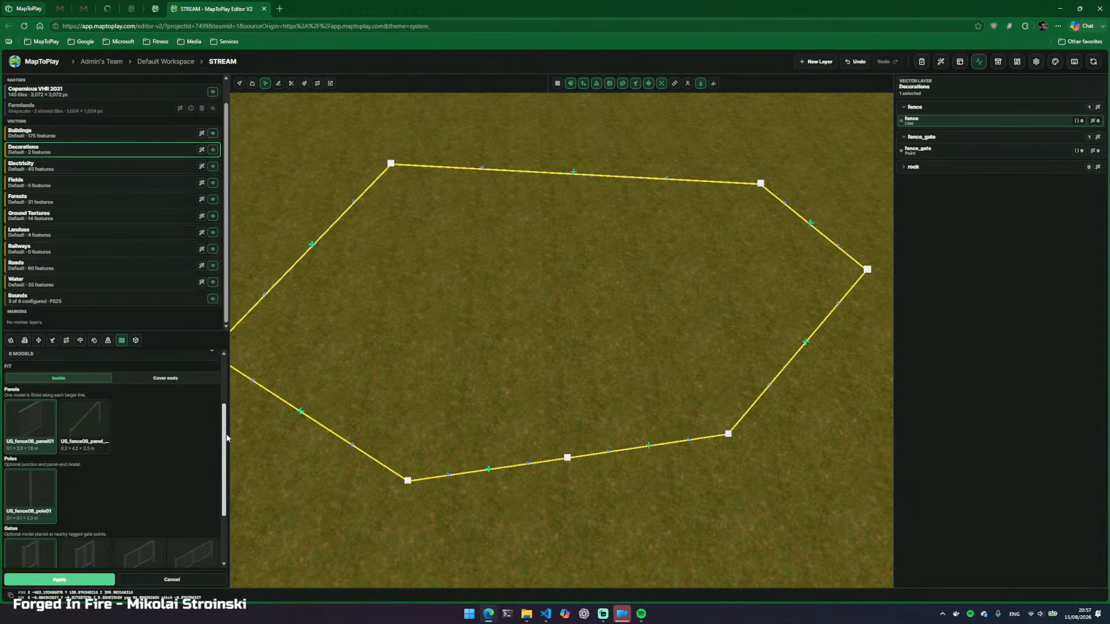
scroll(116, 451, down, 2)
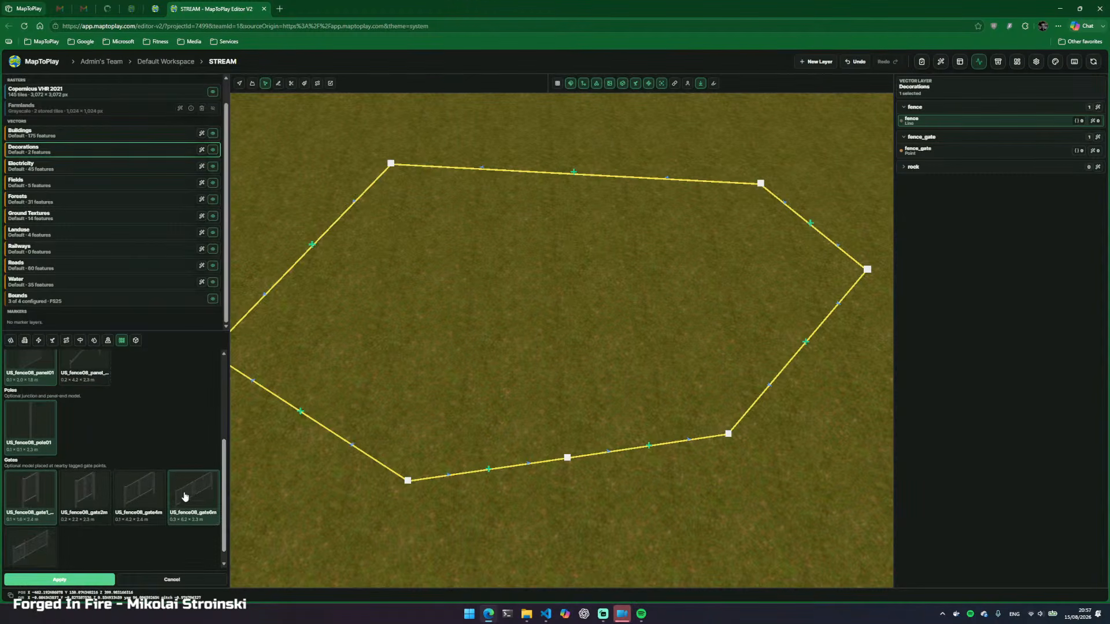
scroll(190, 480, down, 1)
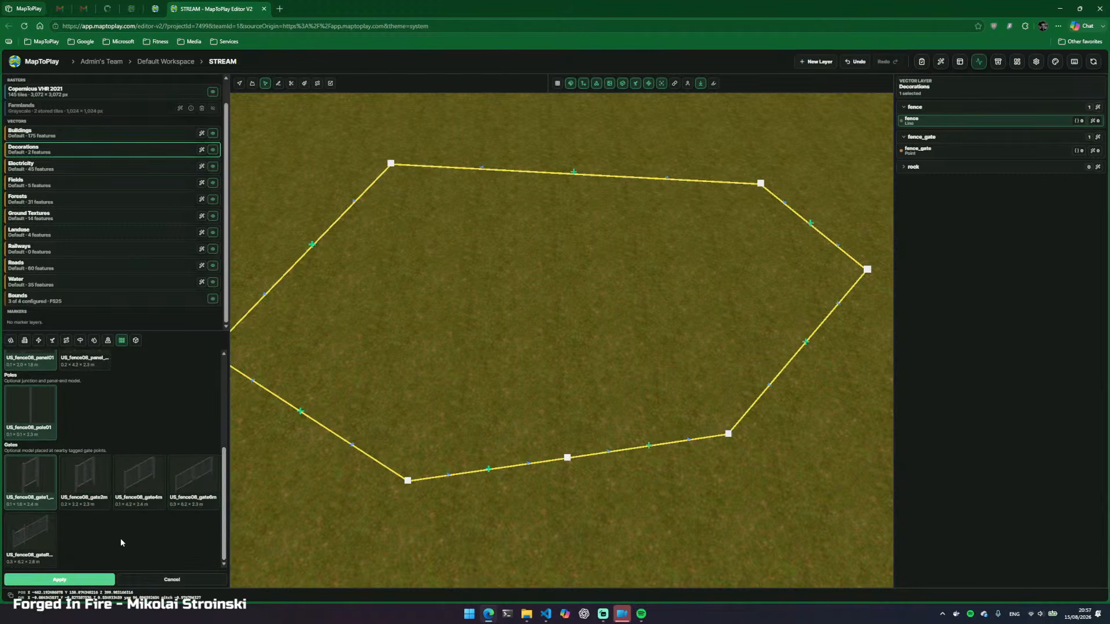
click(144, 483)
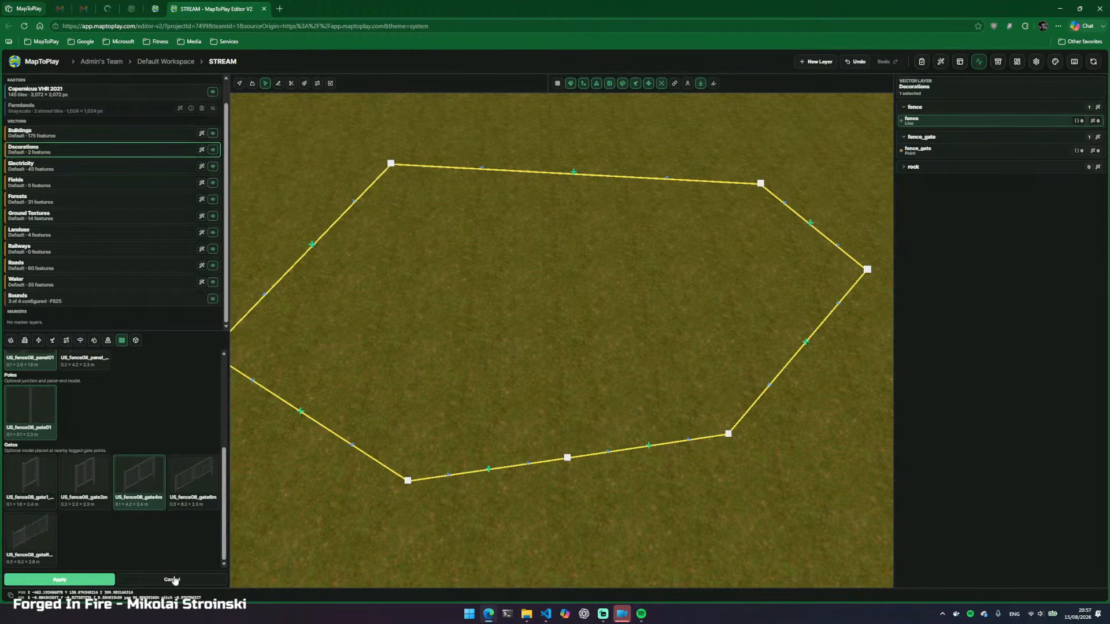
click(73, 580)
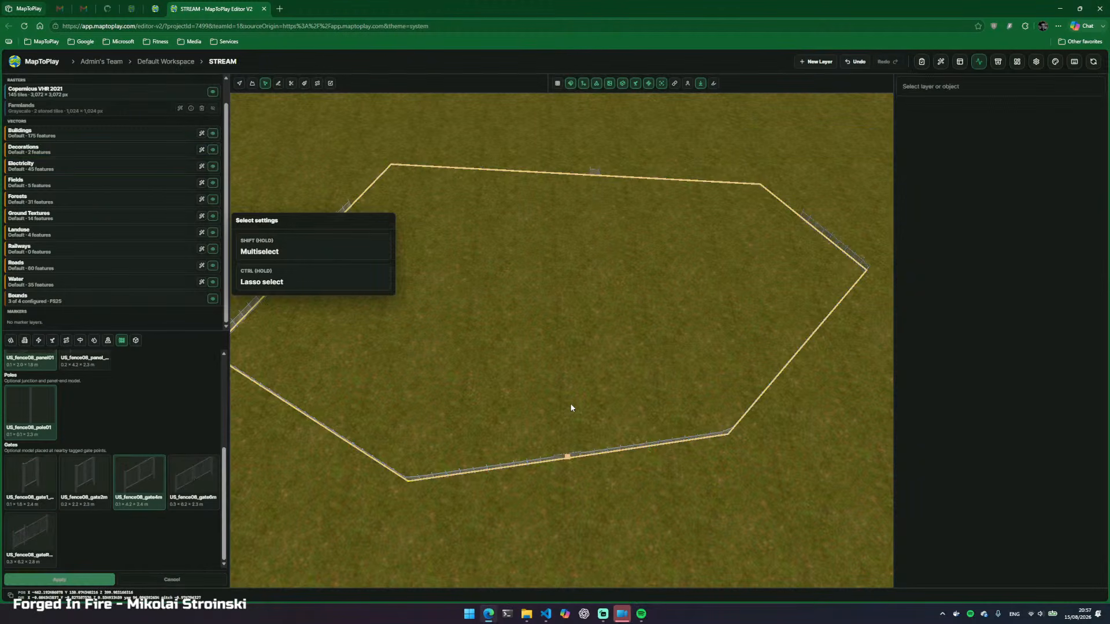
Hide the vectors and inspect the fence and gate in first person, then return to the normal view with vectors shown
key(v)
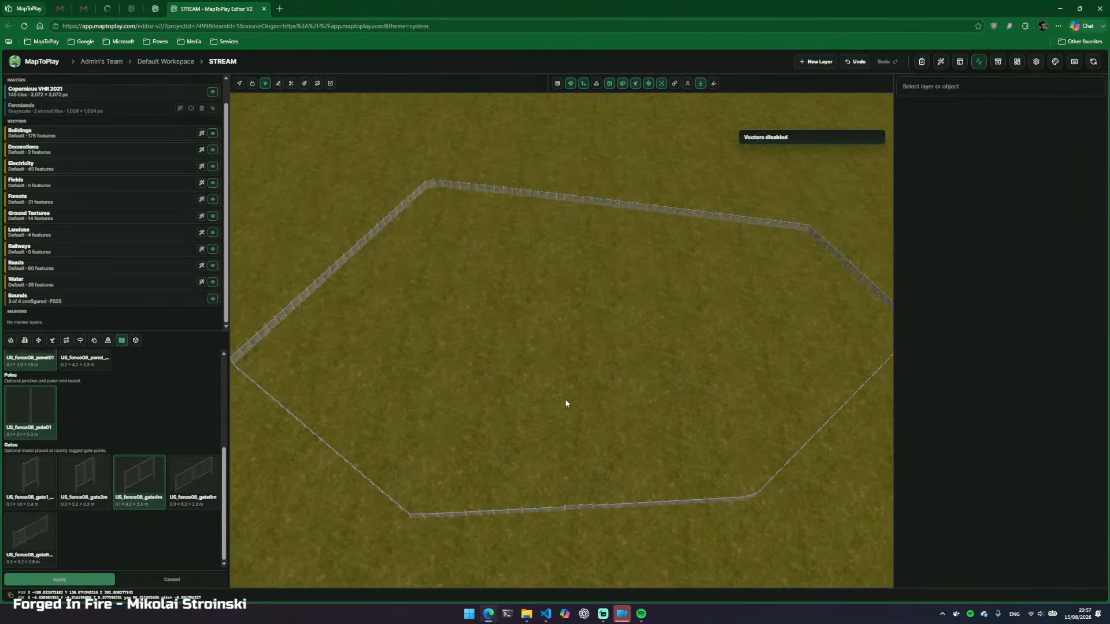
key(f)
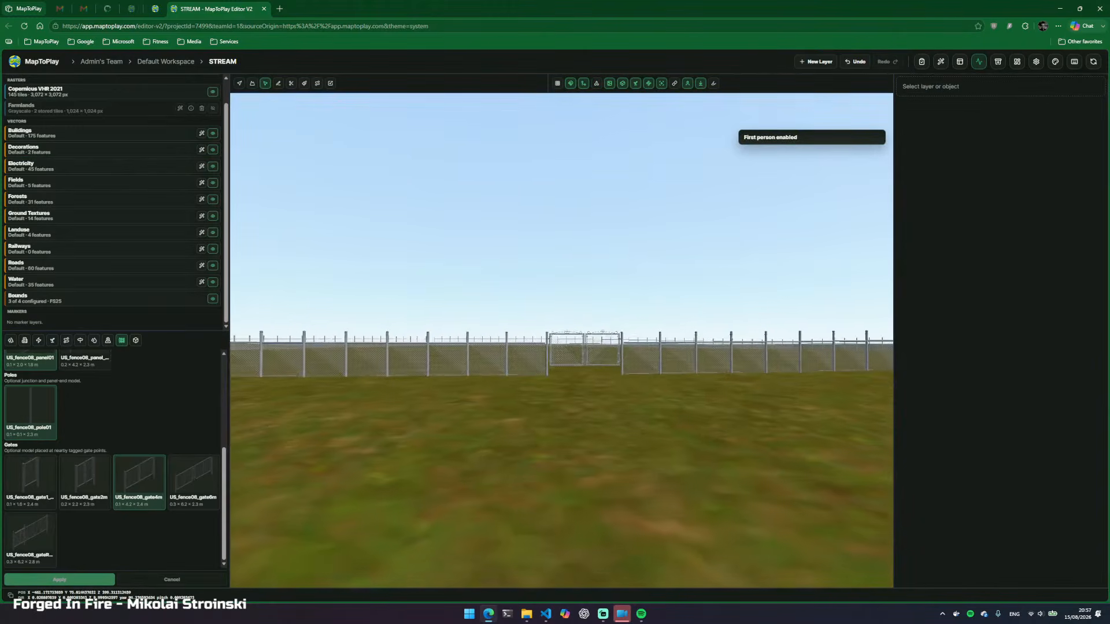
key(w)
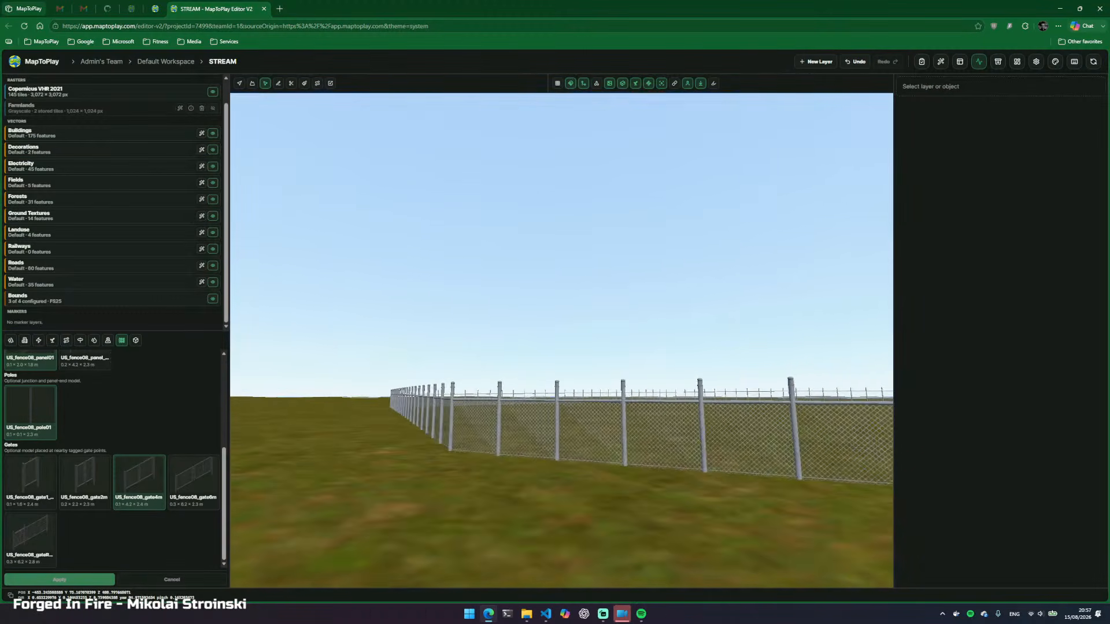
key(w)
key(w)
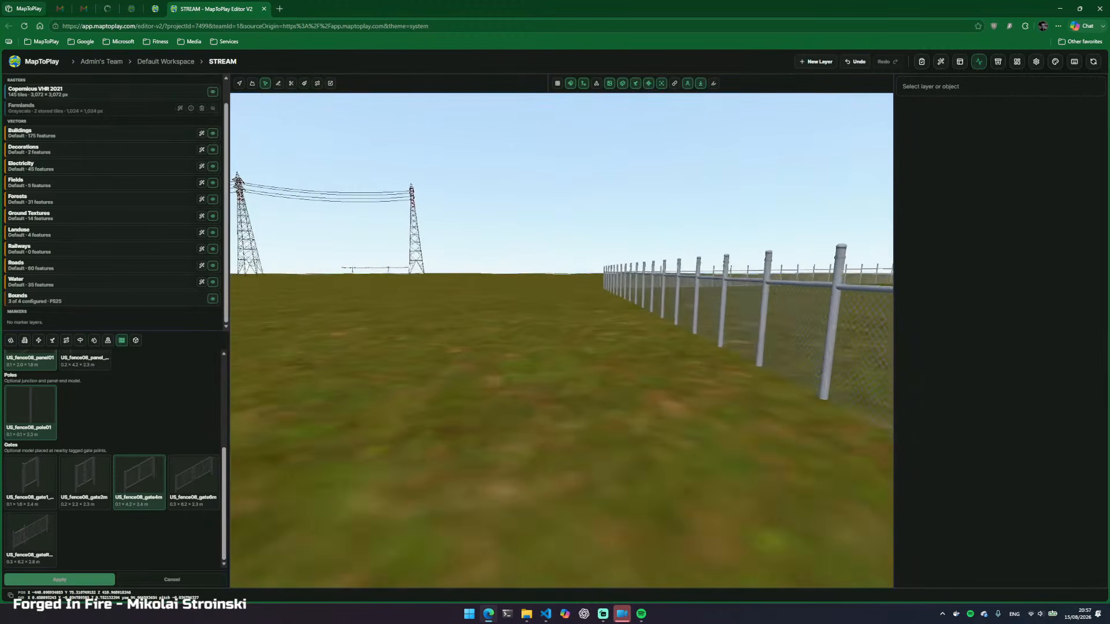
key(Escape)
key(v)
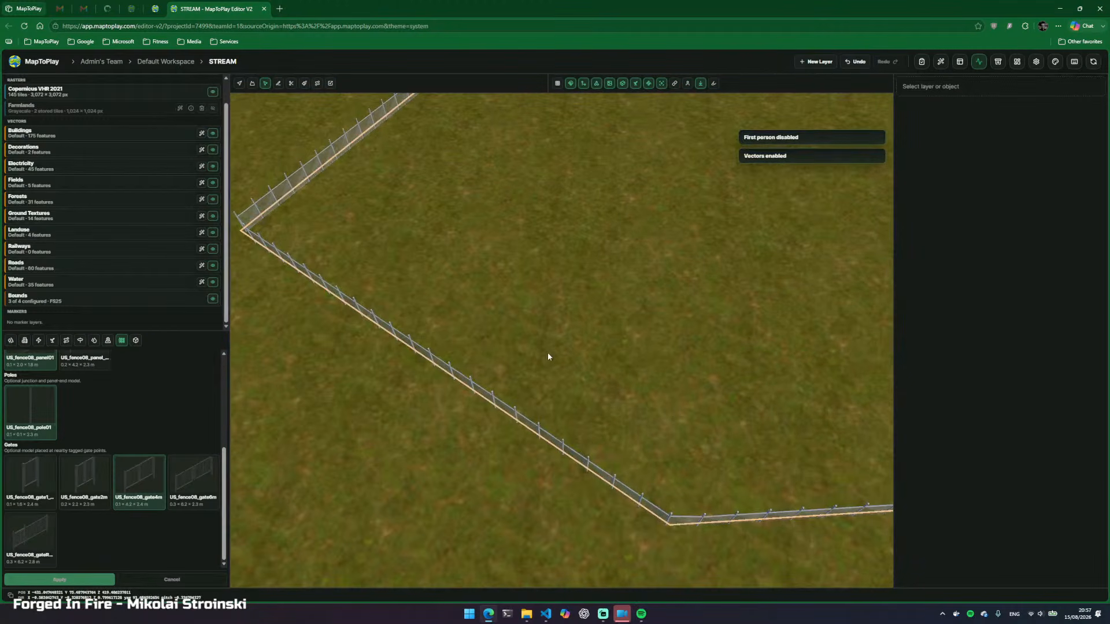
Try moving and rotating a single fence panel out of the fence line, and move a nearby fence pole
drag(547, 352, 497, 393)
key(w)
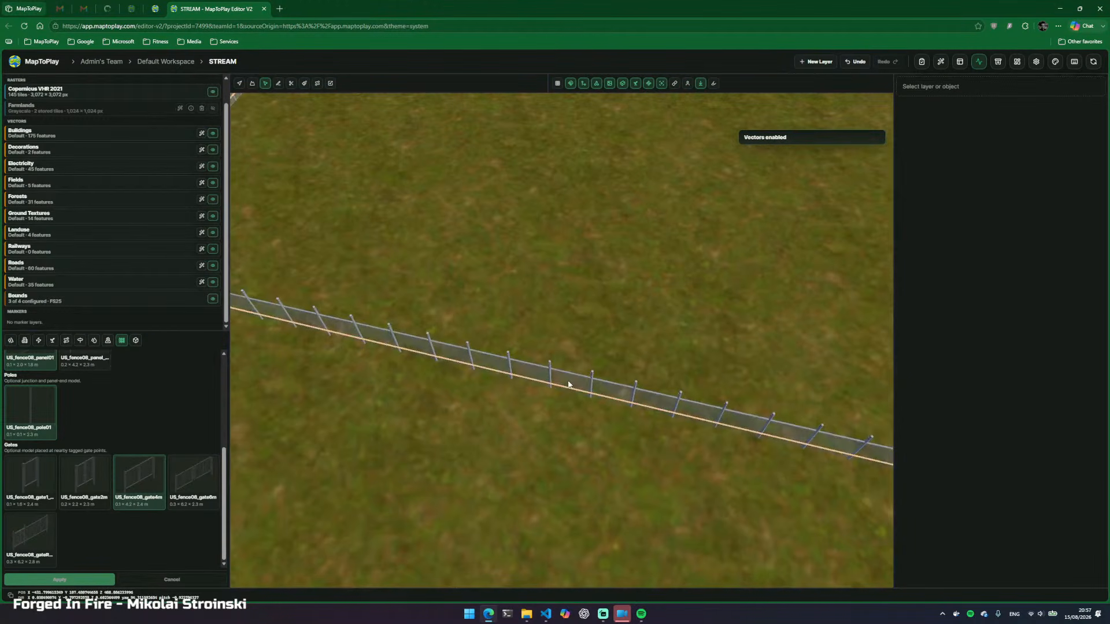
click(575, 389)
drag(561, 341, 598, 379)
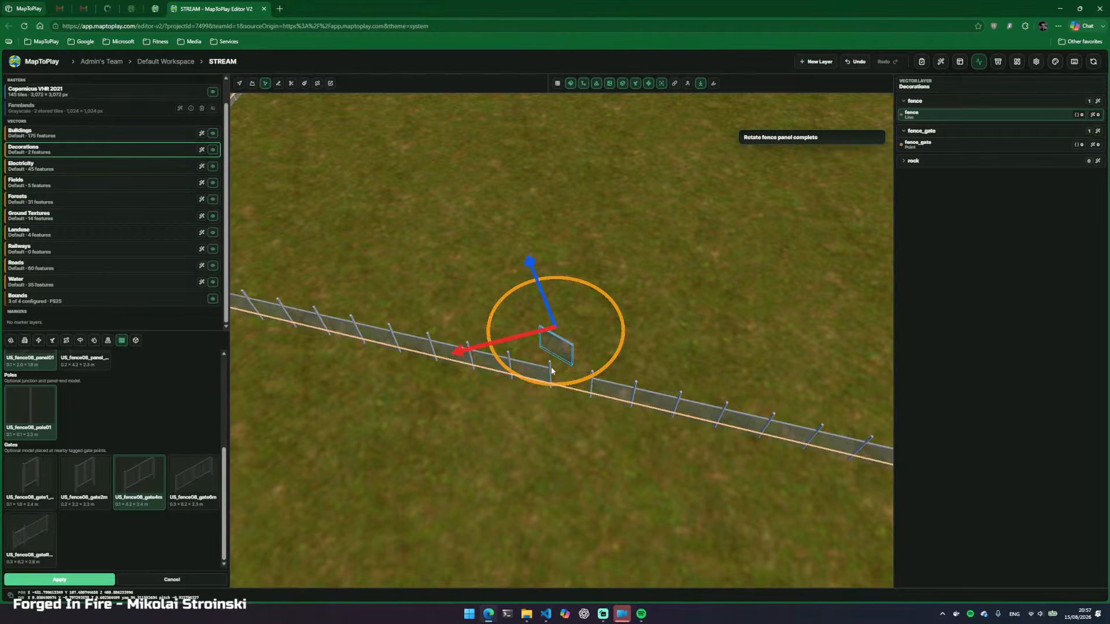
click(635, 397)
drag(635, 396, 623, 327)
Undo the fence panel and pole edits, and redo the fence application if it is undone as well
key(ctrl+z)
key(ctrl+z)
key(ctrl+z)
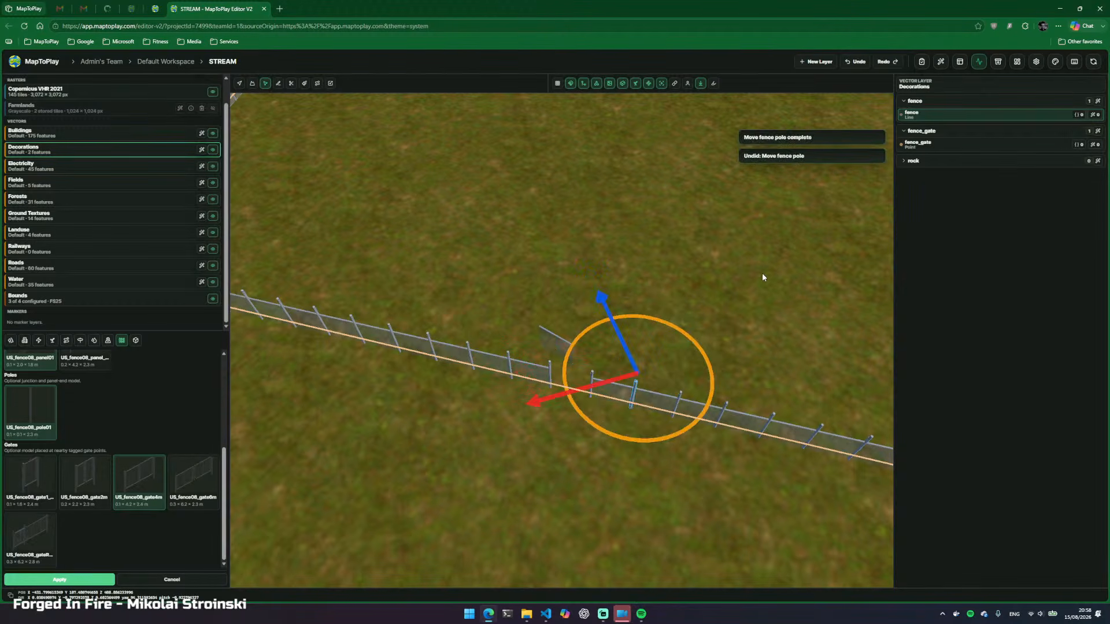
key(ctrl+z)
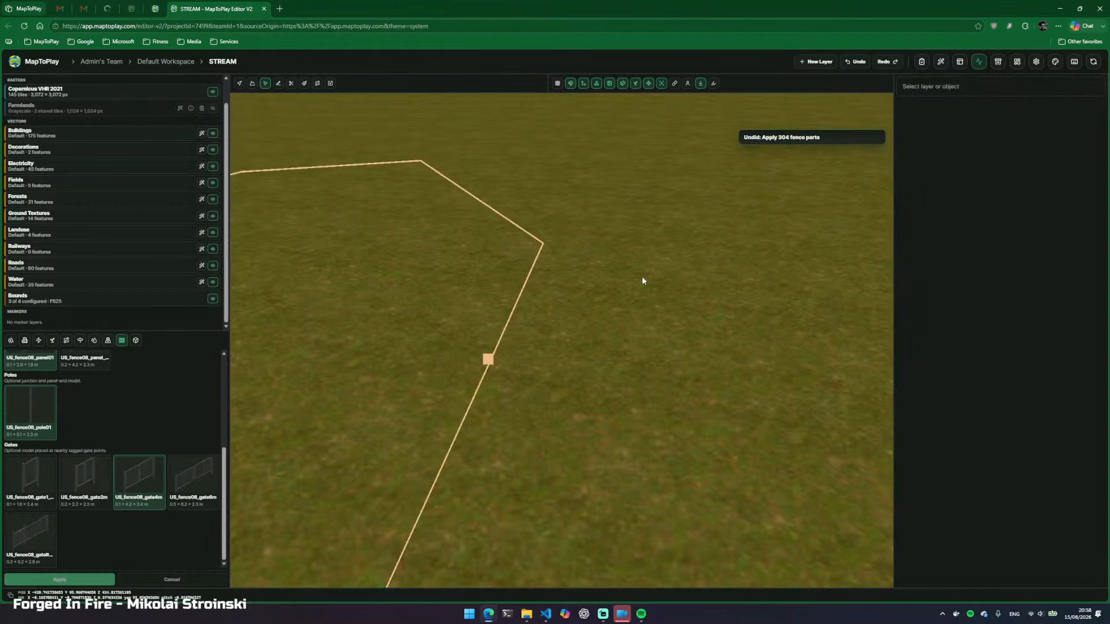
key(ctrl+y)
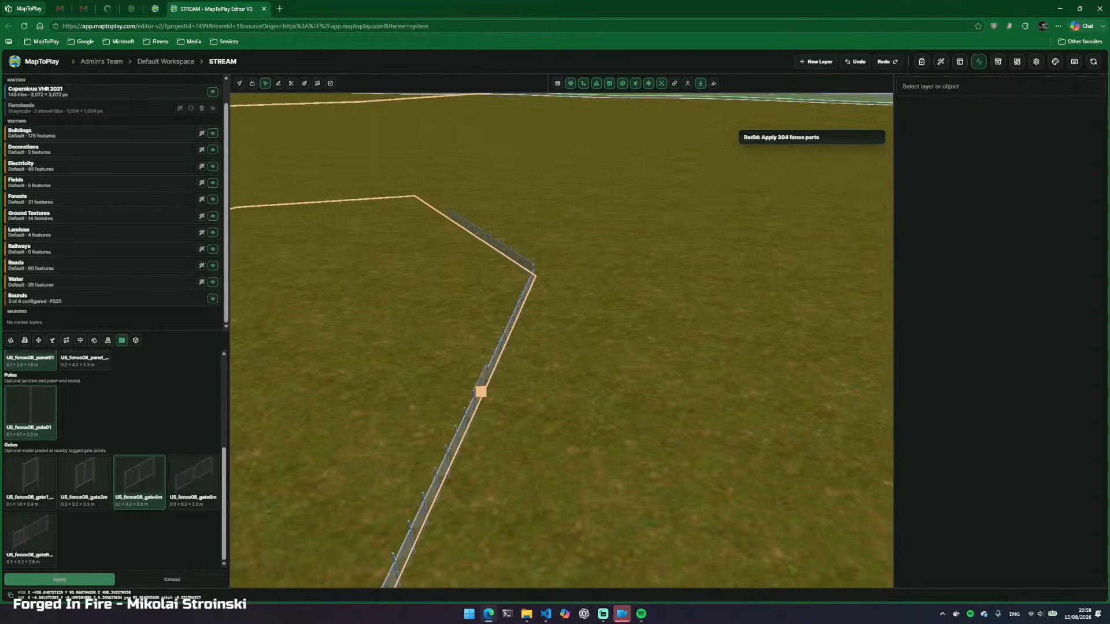
Examine the fenced enclosure, the surrounding grassland and the nearby road ends from several viewpoints
key(w)
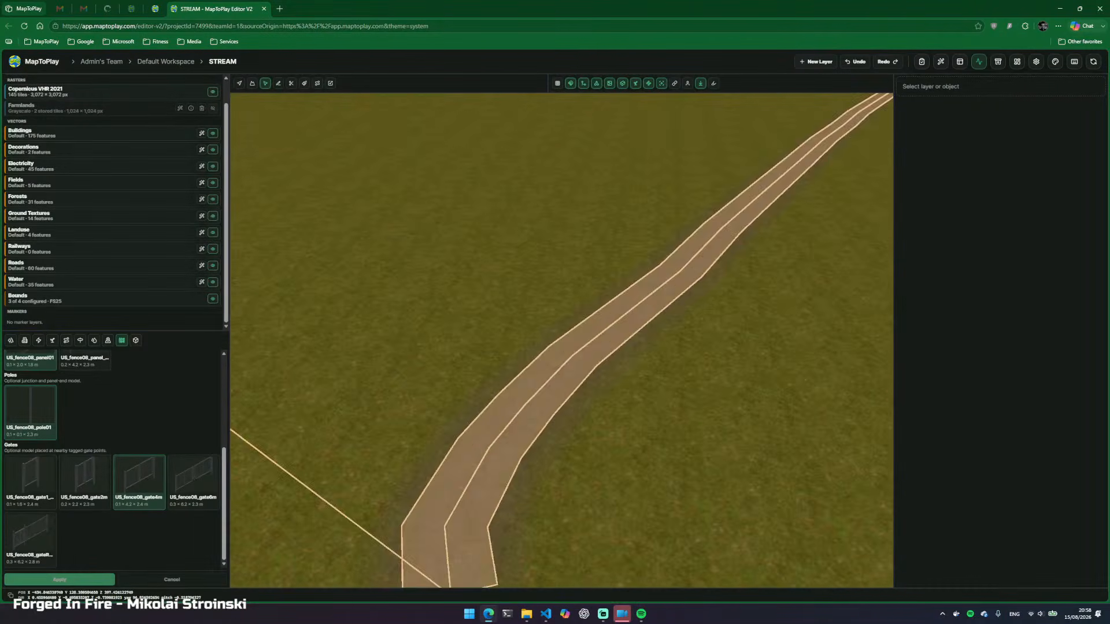
key(s)
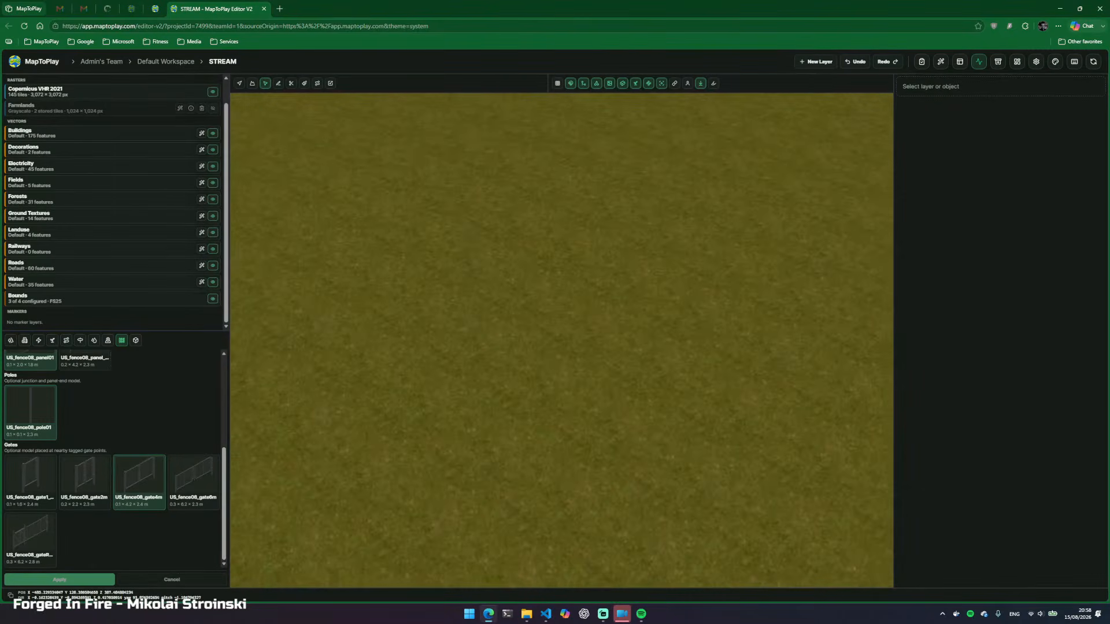
key(d)
key(e)
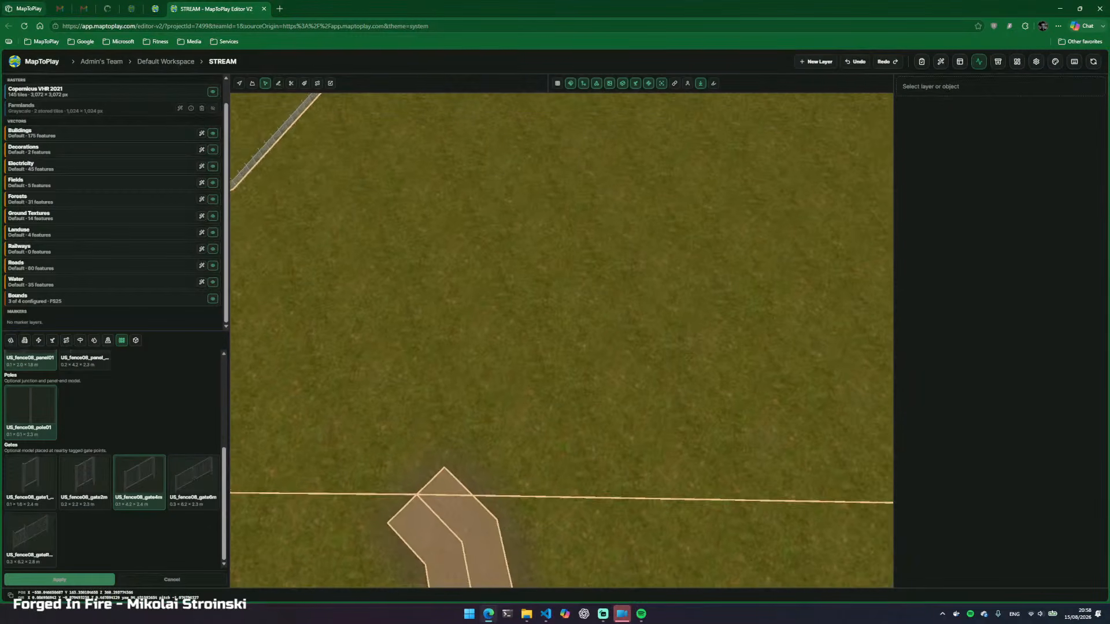
key(d)
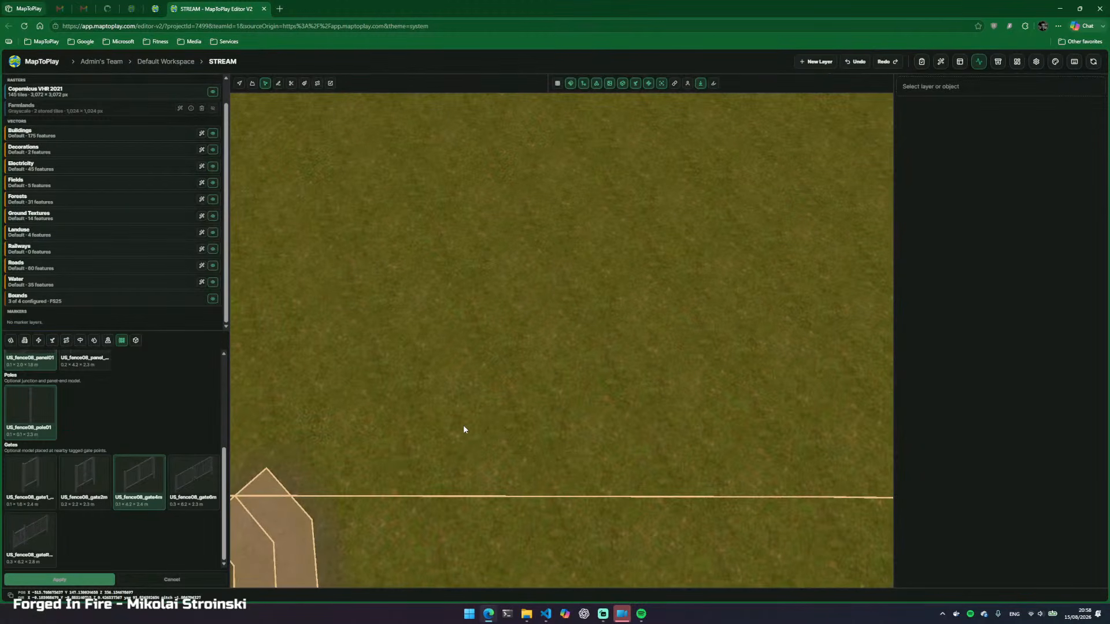
key(d)
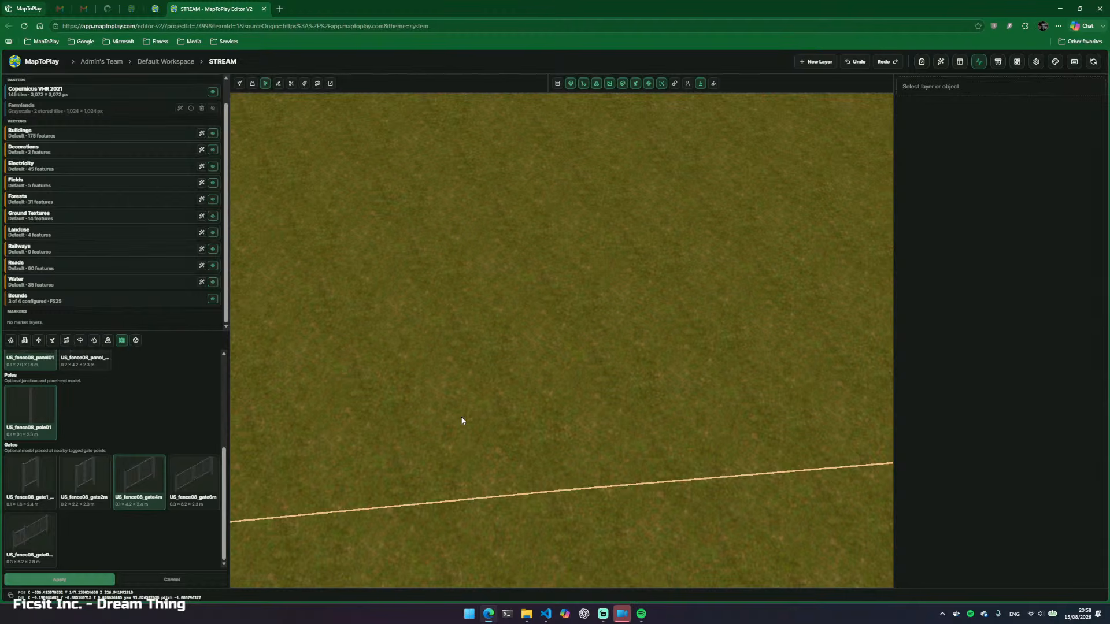
right_click(428, 470)
key(w)
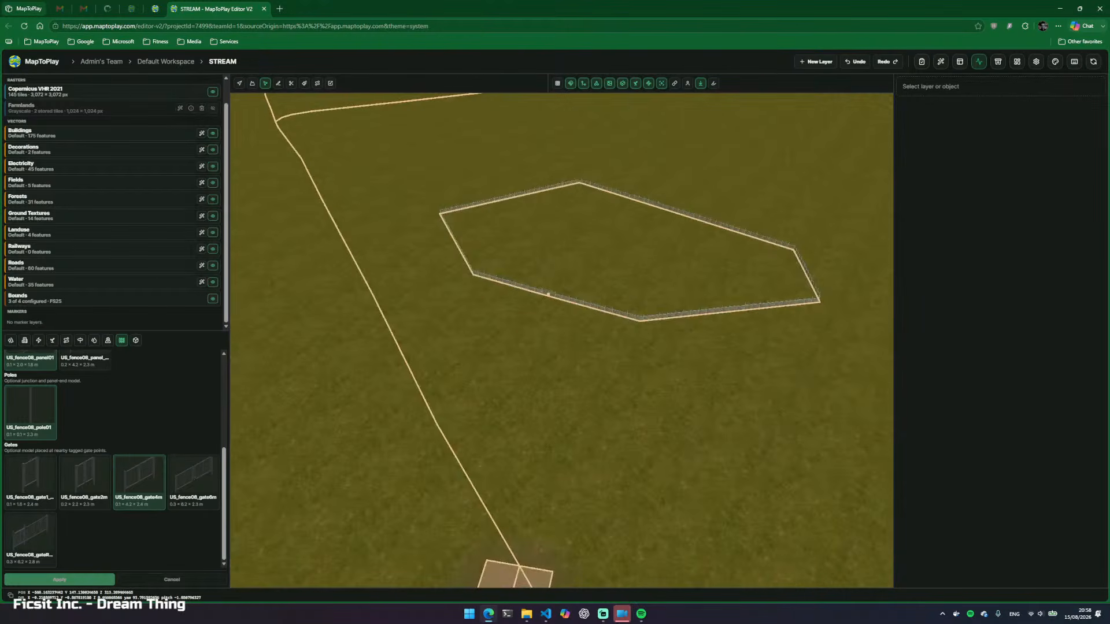
key(a)
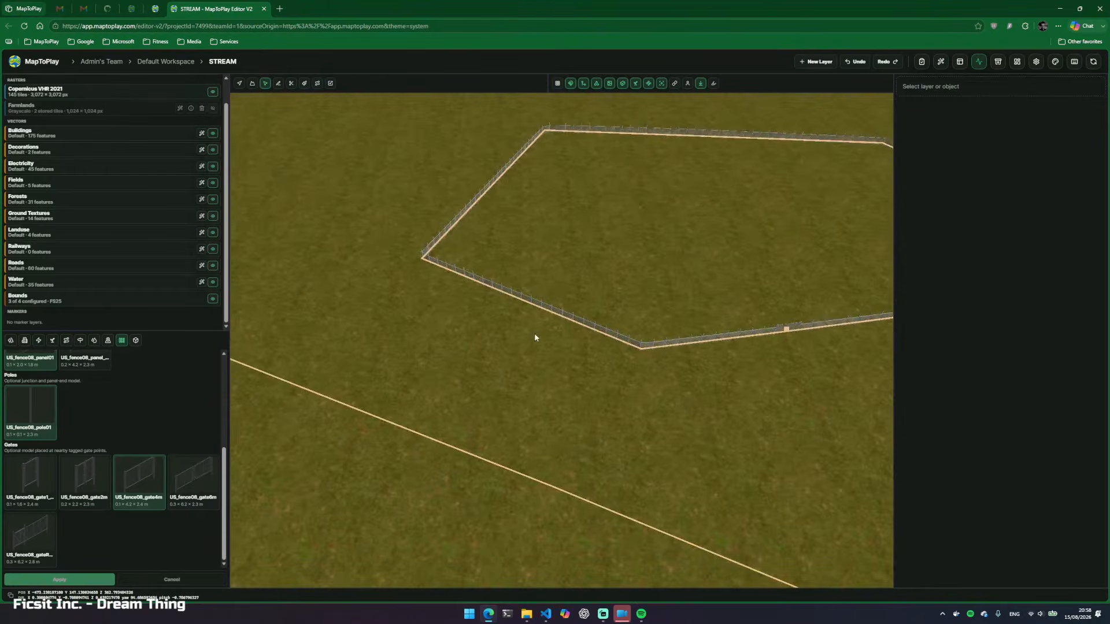
right_click(521, 326)
key(d)
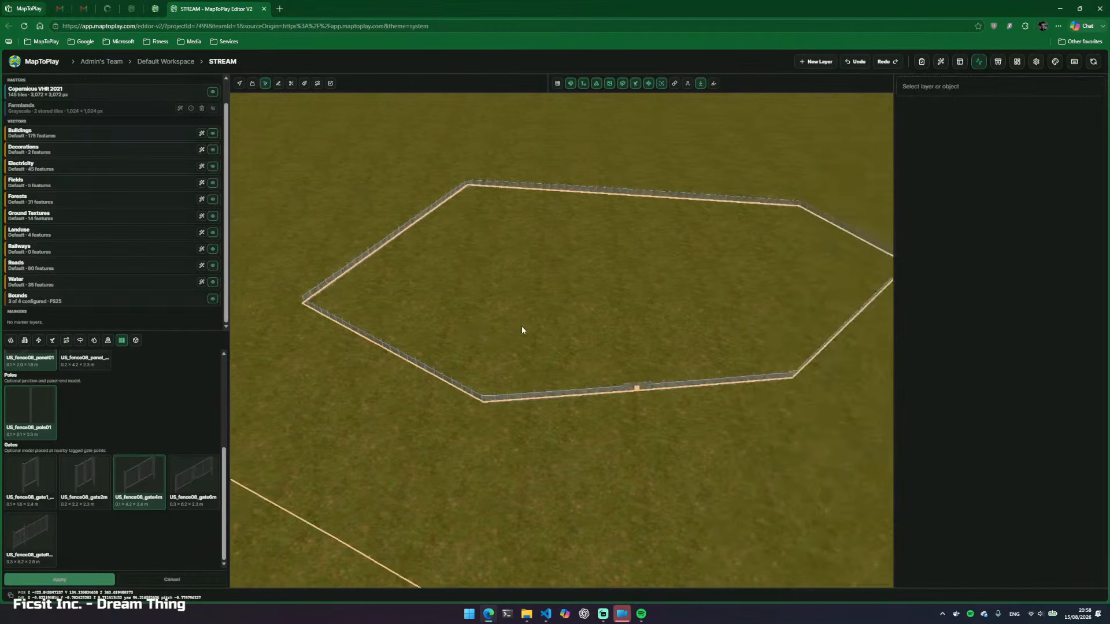
key(s)
key(d)
key(s)
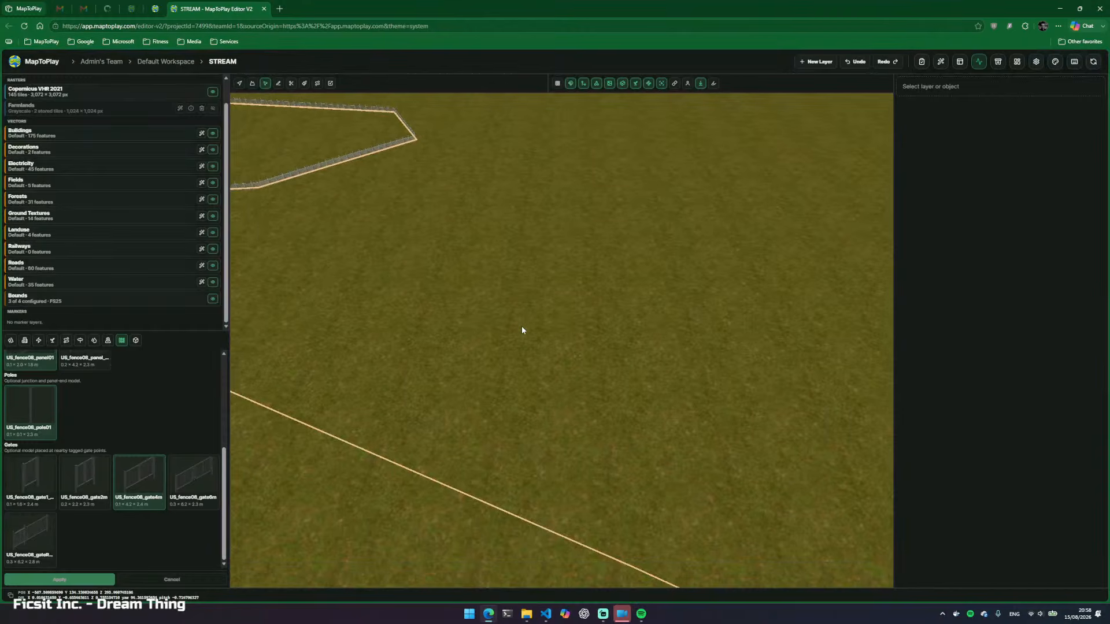
right_click(495, 282)
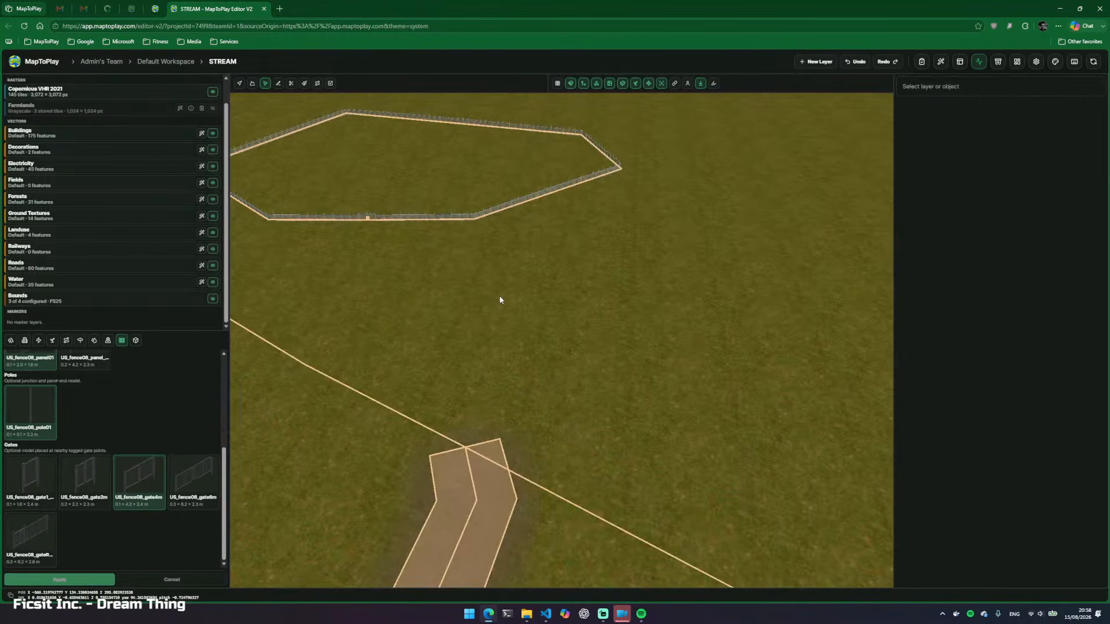
key(d)
key(s)
right_click(462, 271)
key(w)
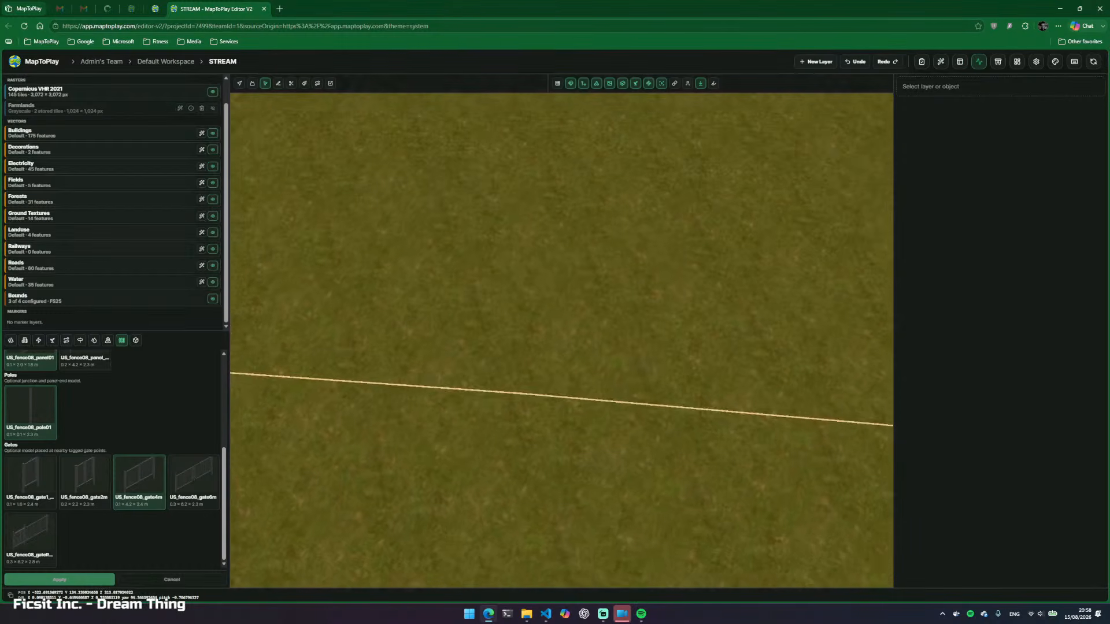
key(w)
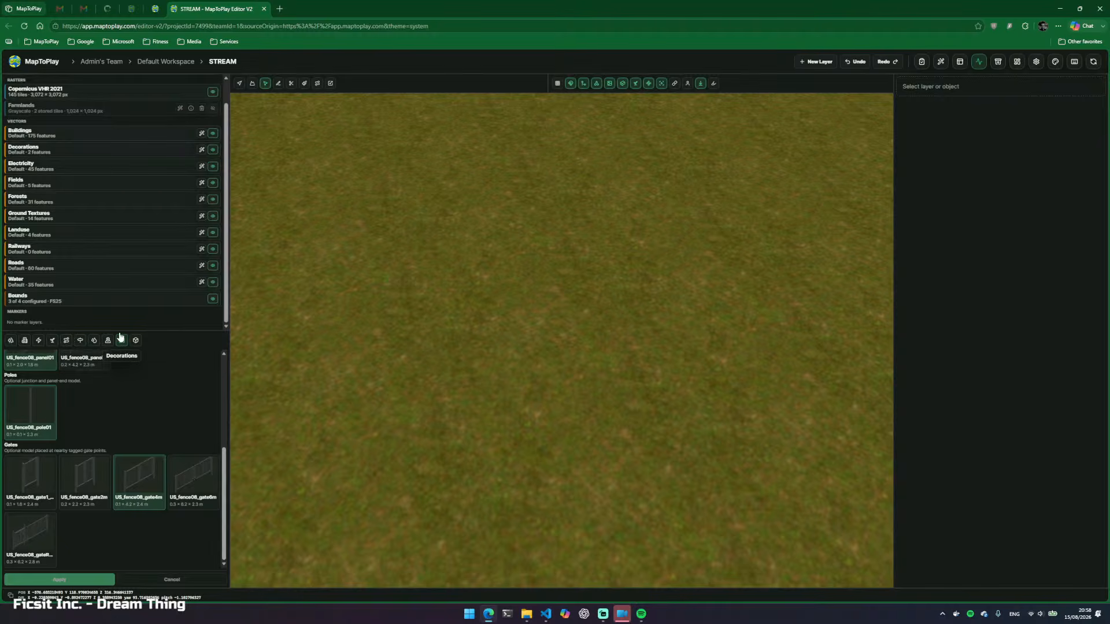
Add two rock points on the open grassland in the Decorations layer's rock category
click(41, 158)
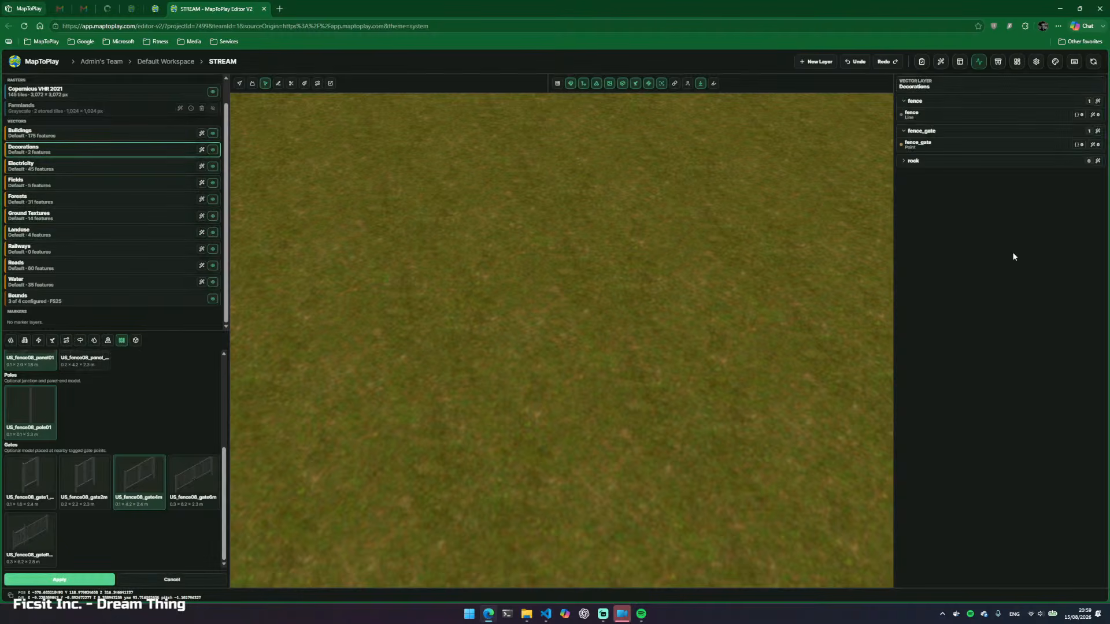
click(913, 166)
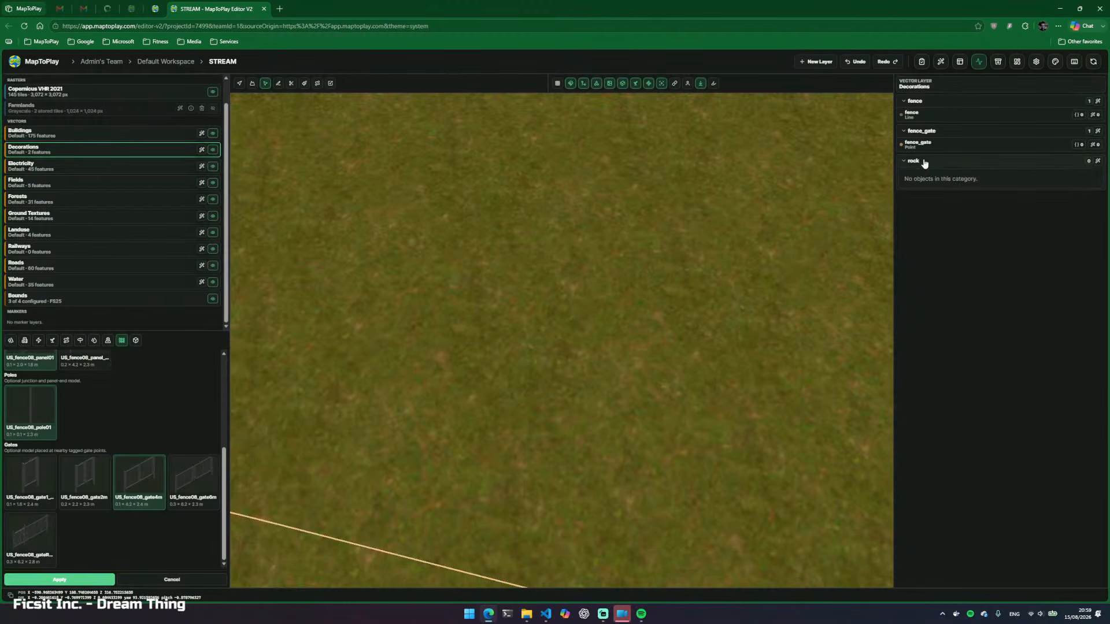
drag(518, 322, 555, 378)
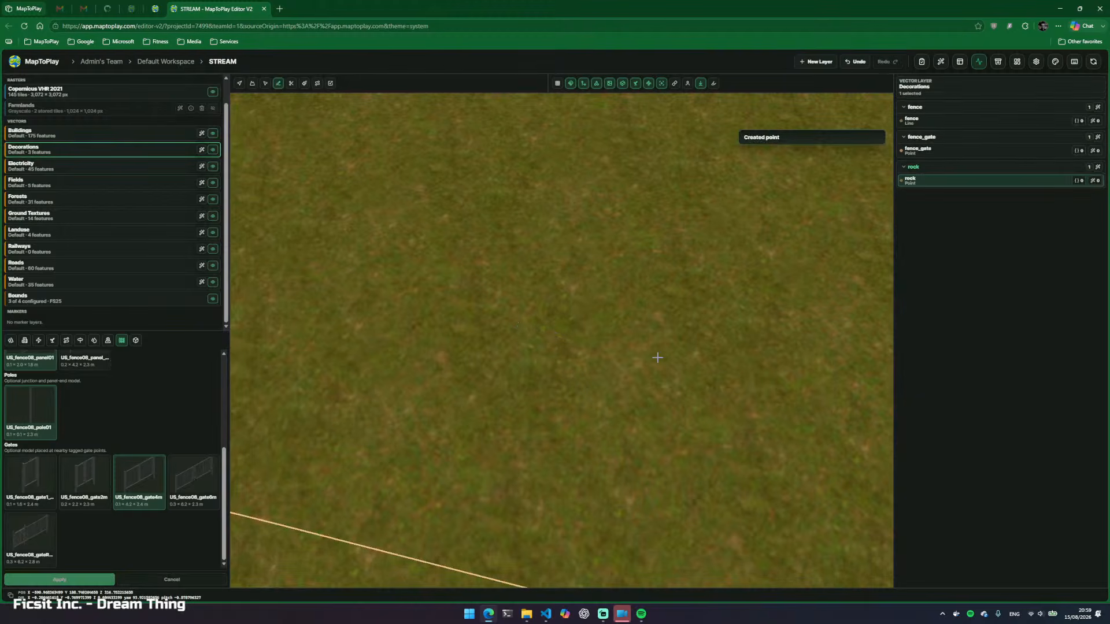
click(641, 328)
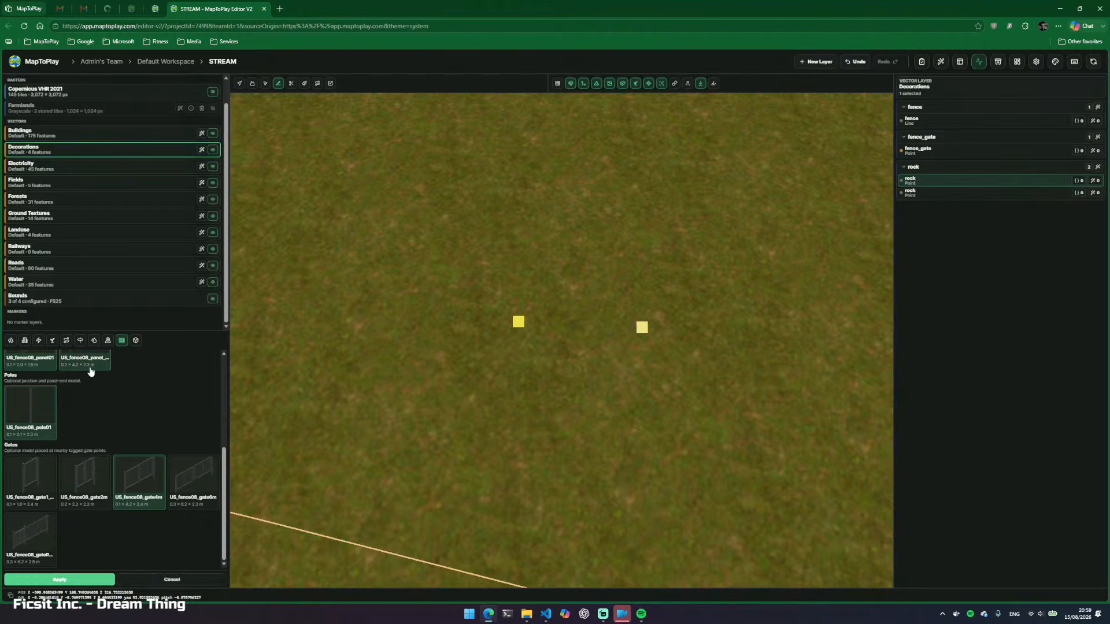
Place a rock at the first rock point using the horizontalRock01 and rockMedium02 models as variants
scroll(115, 407, up, 3)
click(39, 387)
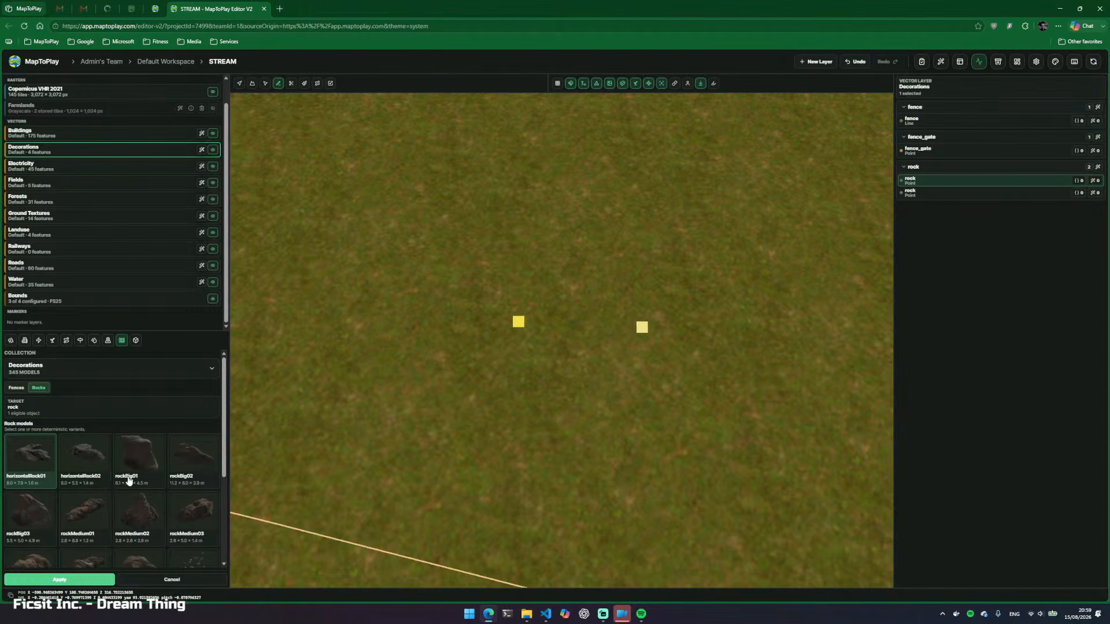
scroll(155, 509, down, 1)
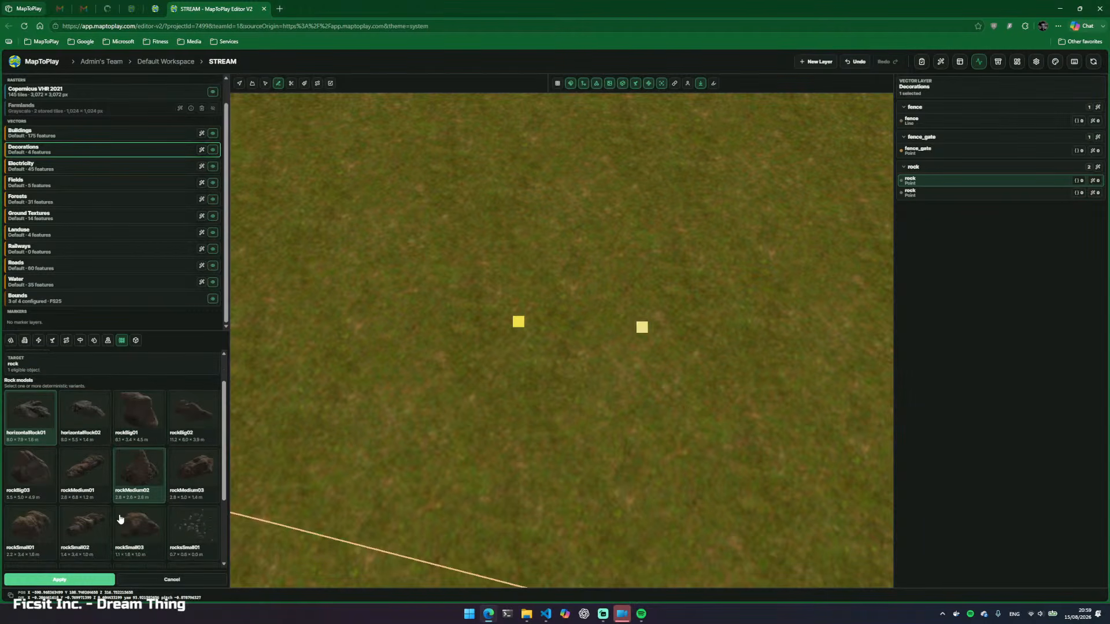
click(74, 582)
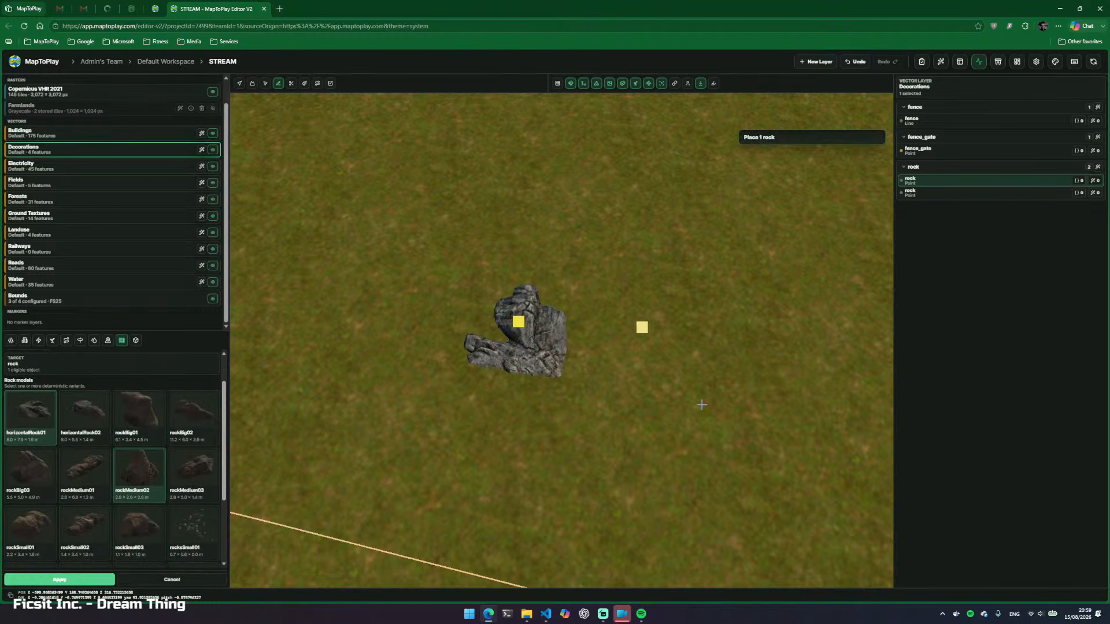
Rotate the placed rock slightly around its vertical axis, then deselect it
click(907, 194)
click(539, 332)
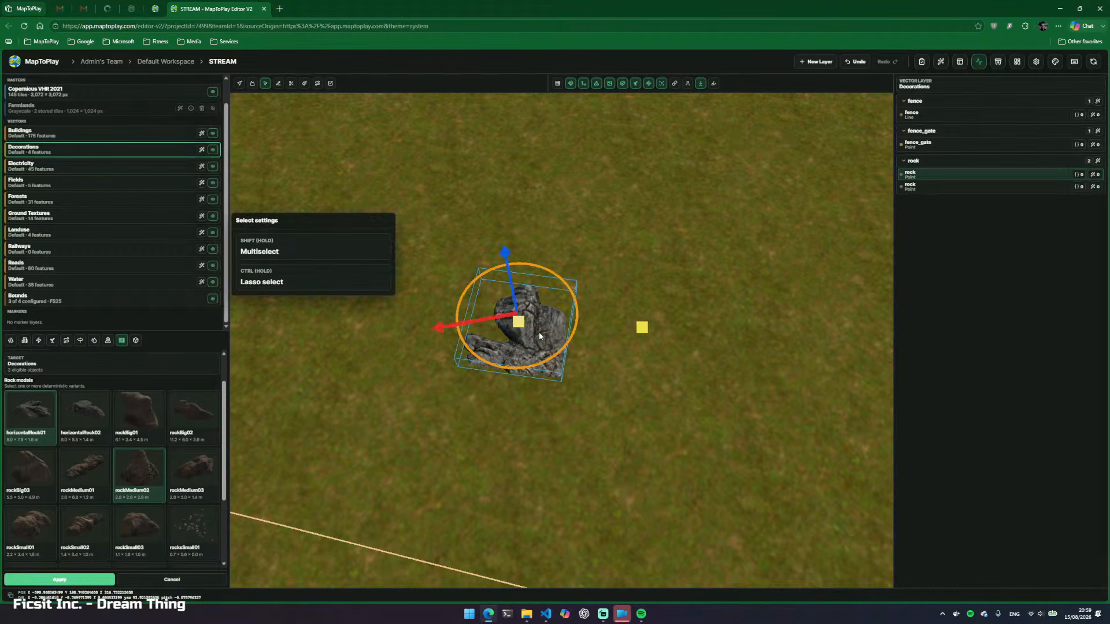
drag(548, 361, 571, 361)
click(667, 423)
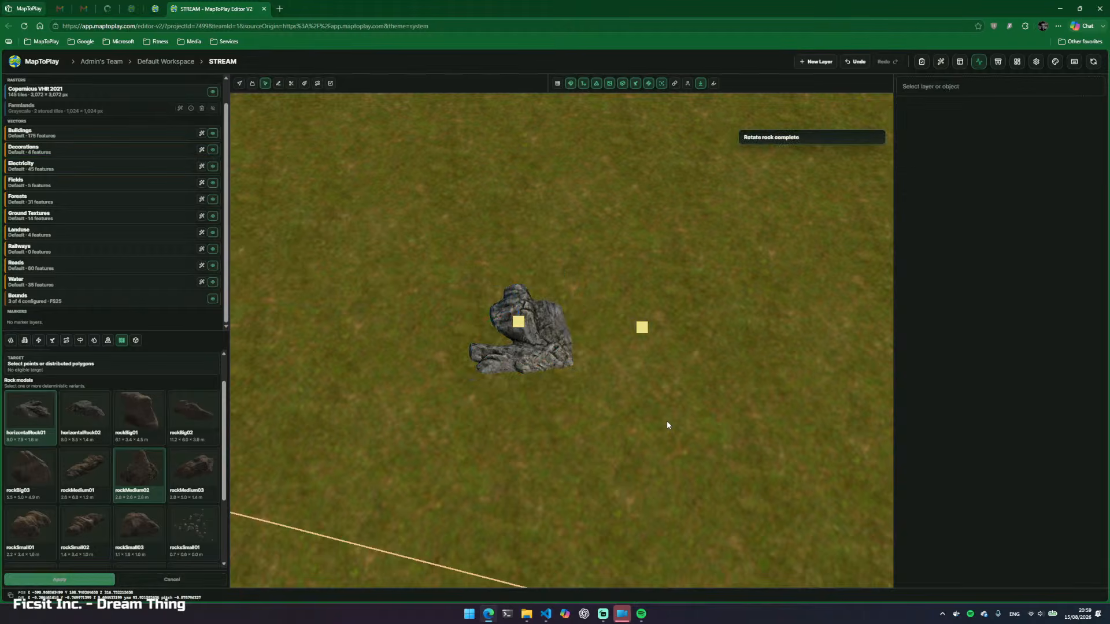
Draw a seven-point rock polygon in the Decorations layer on the empty grass beside the two rock points
drag(666, 423, 694, 474)
key(a)
drag(640, 389, 683, 353)
key(s)
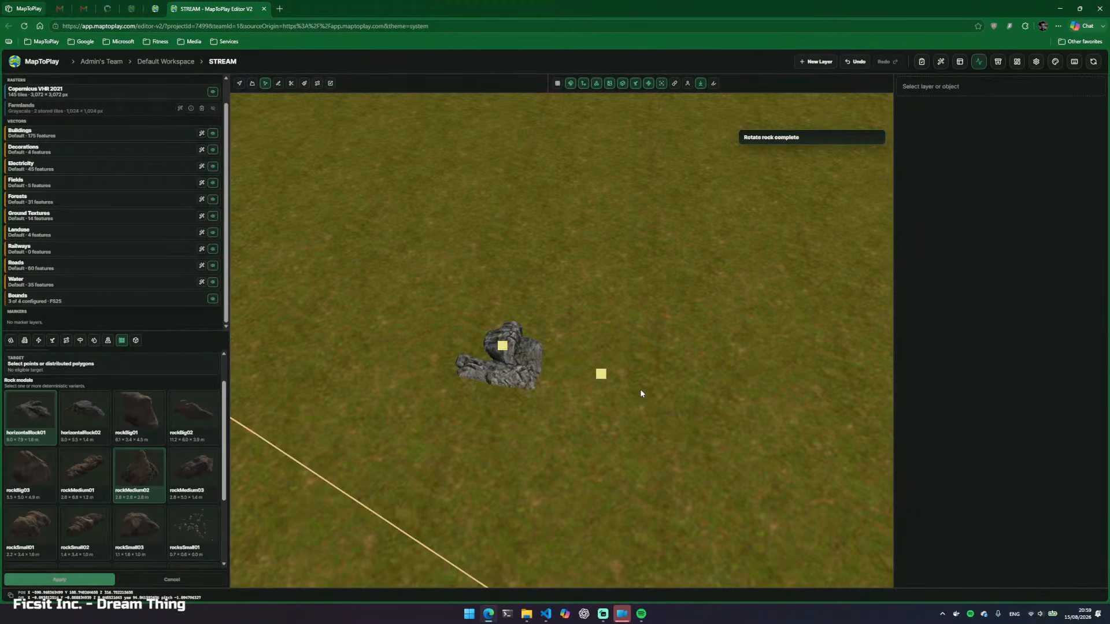
drag(641, 390, 684, 355)
key(d)
key(s)
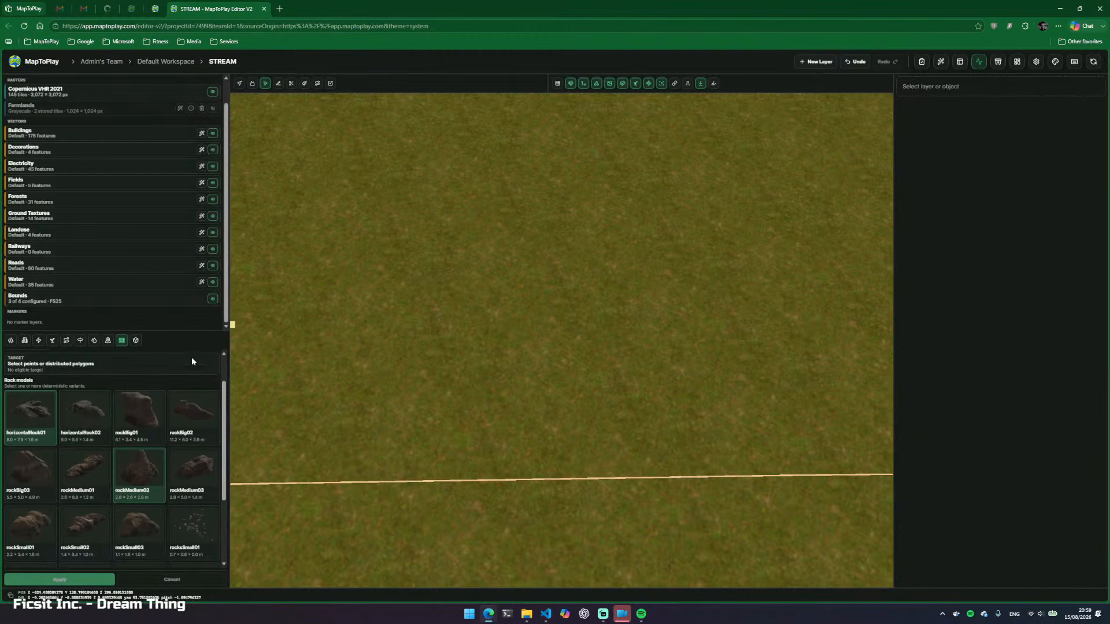
drag(370, 335, 303, 315)
key(d)
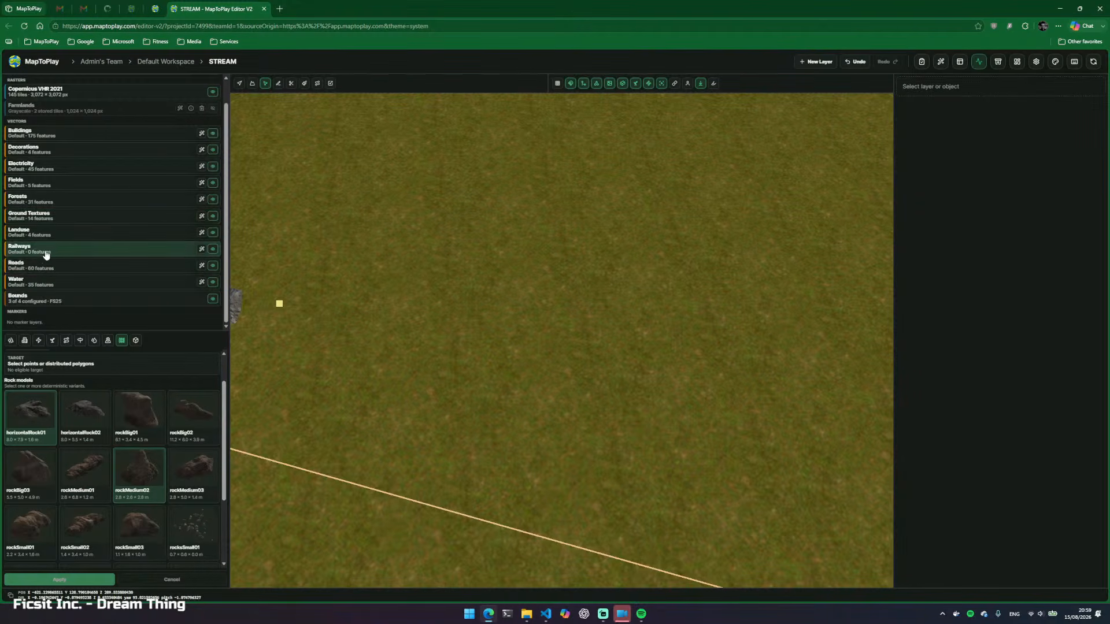
click(36, 150)
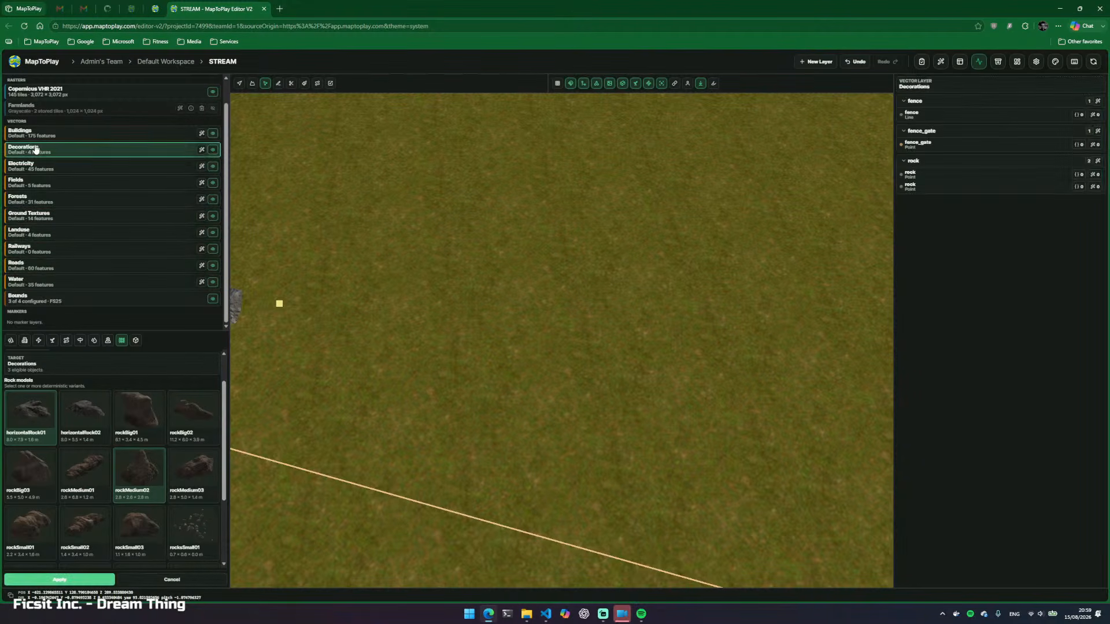
click(921, 160)
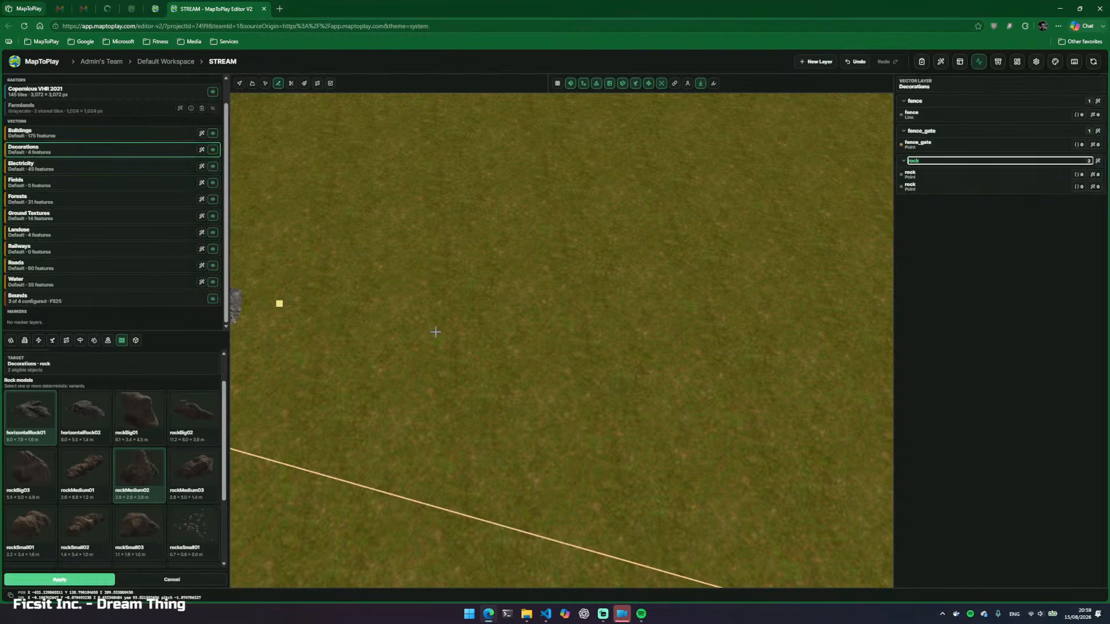
click(440, 349)
click(583, 172)
click(790, 191)
click(858, 286)
click(783, 413)
click(577, 452)
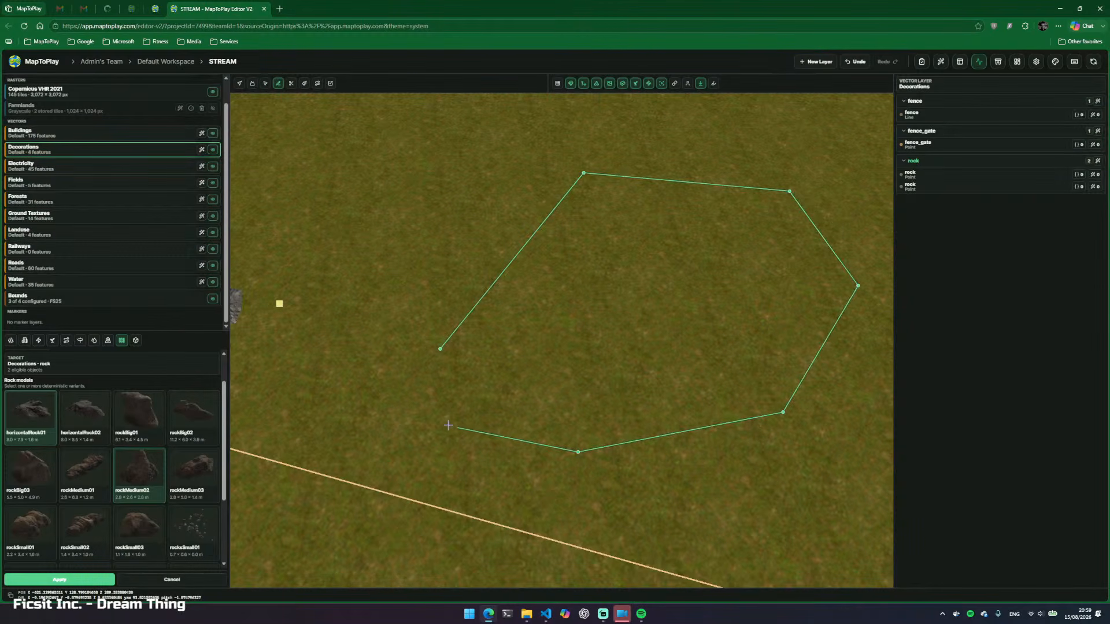
click(442, 421)
click(440, 349)
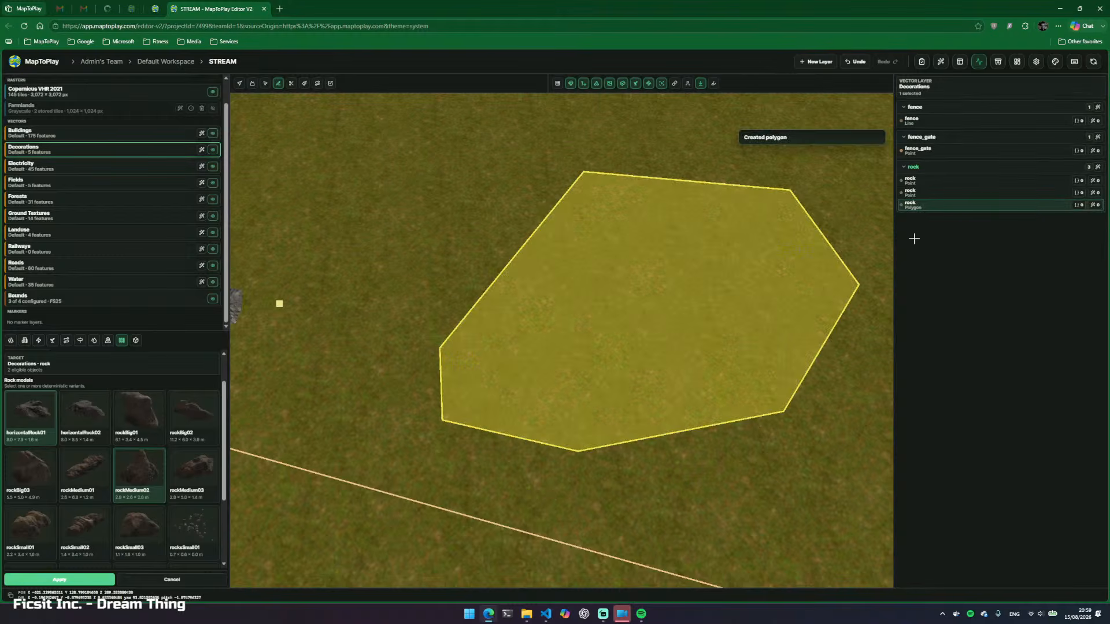
Apply an Object Distribution modifier with 12 m spacing and 0% jitter to the rock polygon
click(1094, 205)
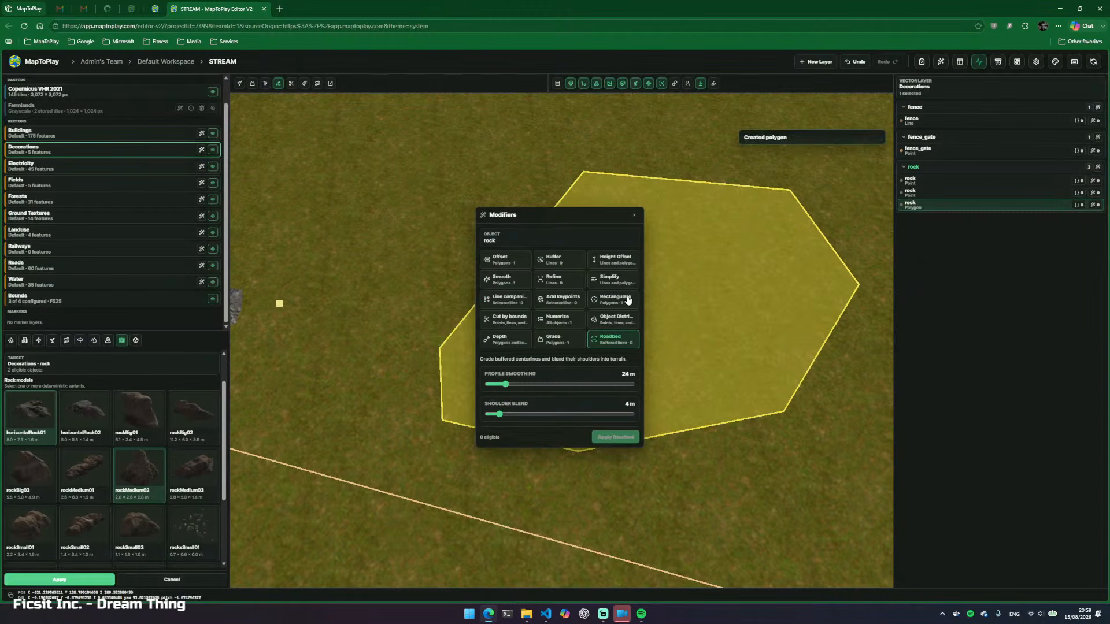
click(614, 320)
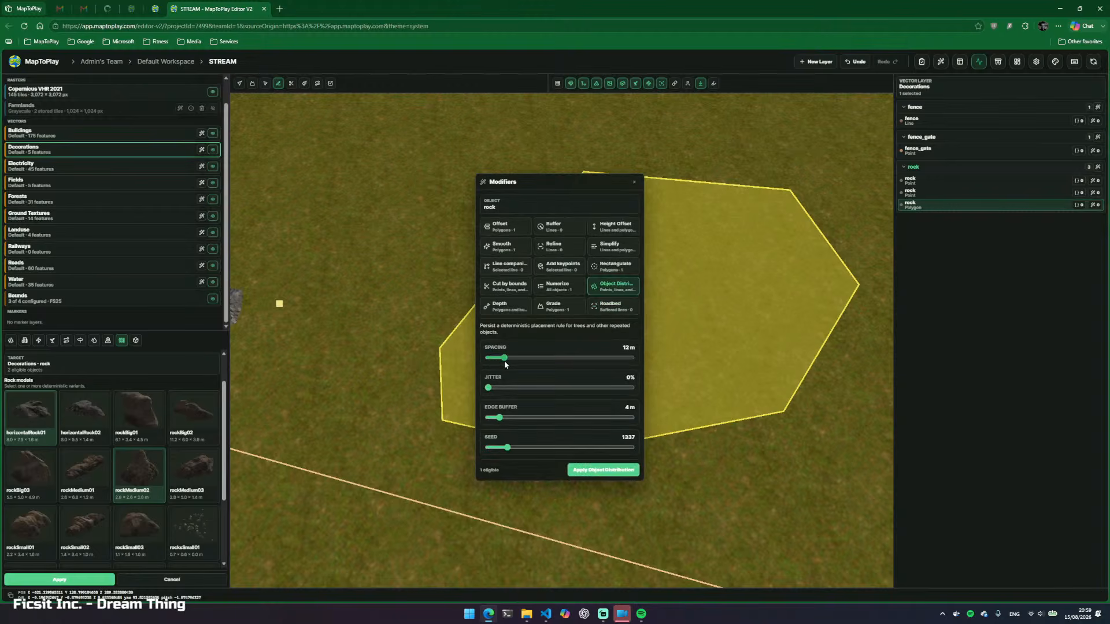
click(594, 471)
key(d)
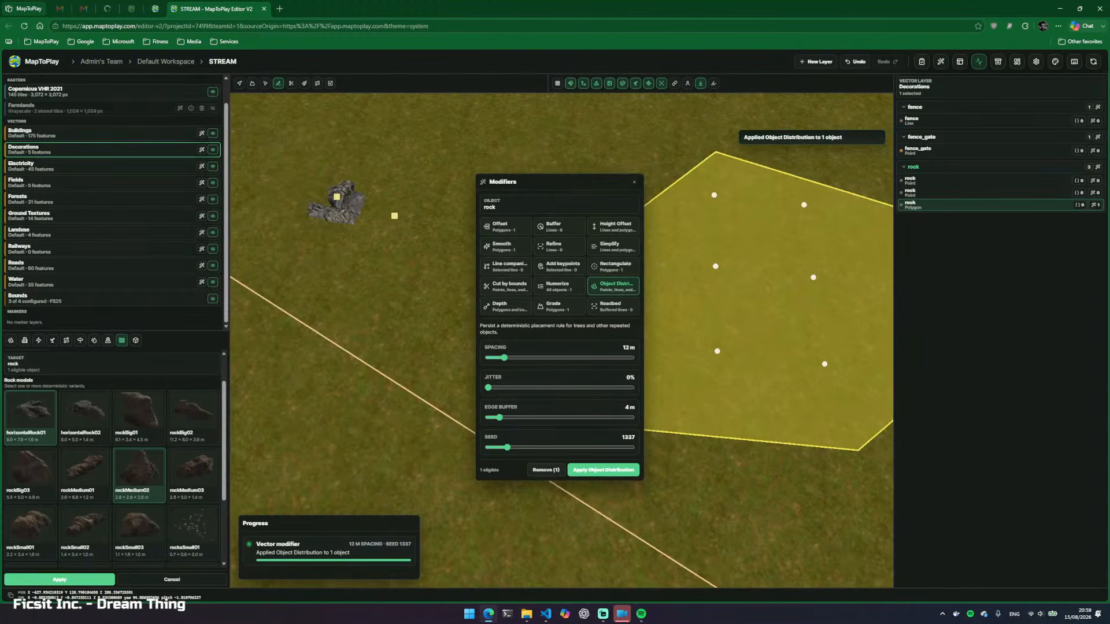
click(634, 182)
key(d)
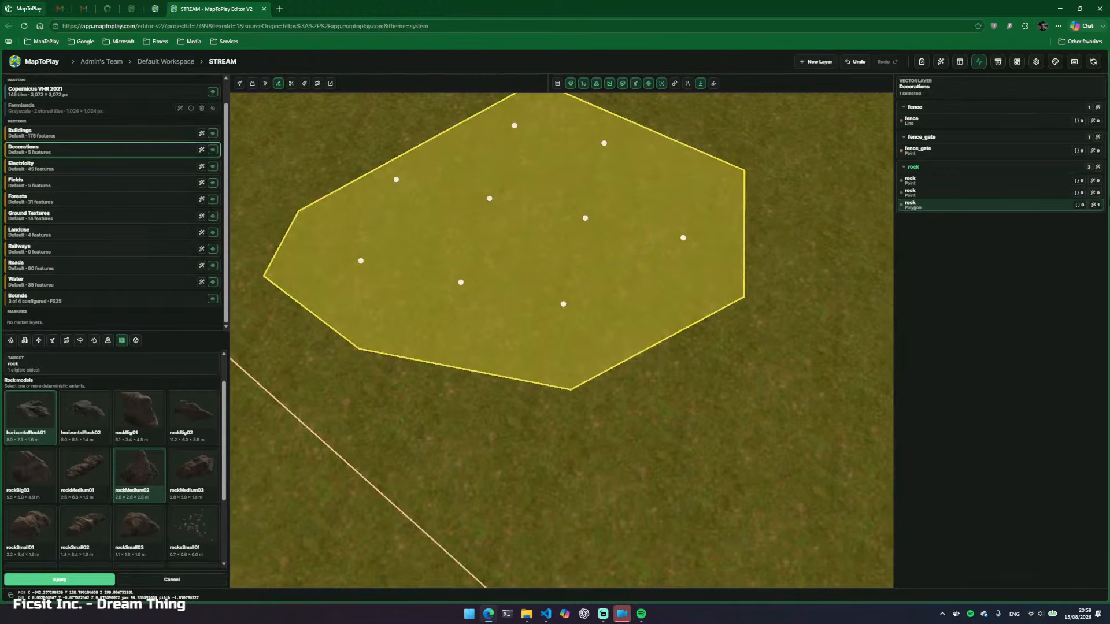
Remove the rock polygon's Object Distribution and reapply it with 74% jitter at 12 m spacing
click(1095, 205)
click(545, 471)
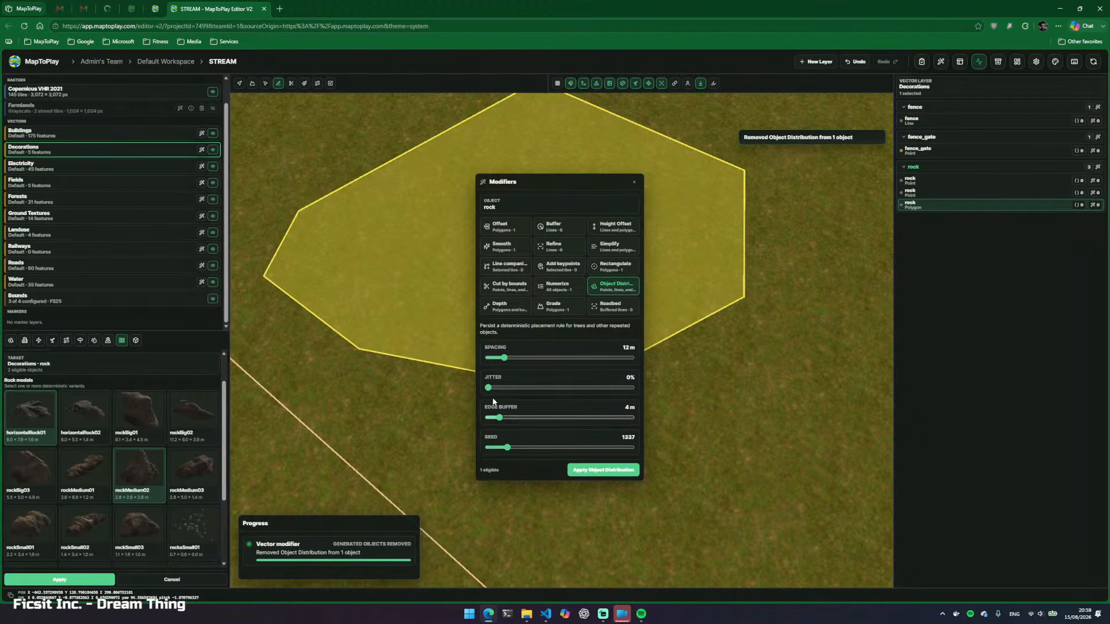
drag(488, 388, 594, 397)
click(600, 470)
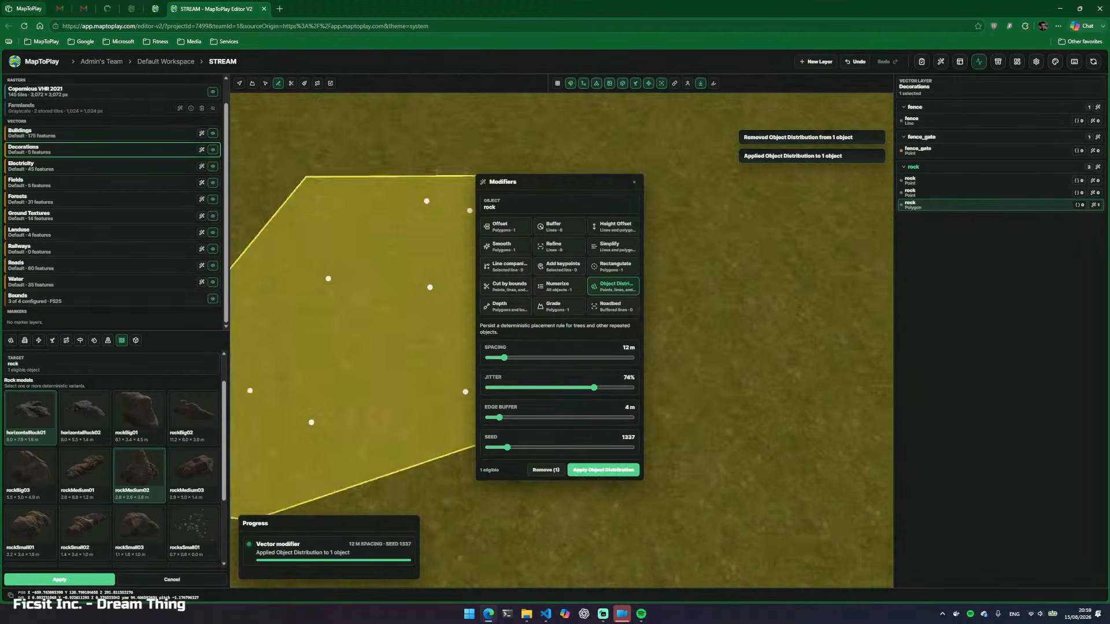
click(633, 183)
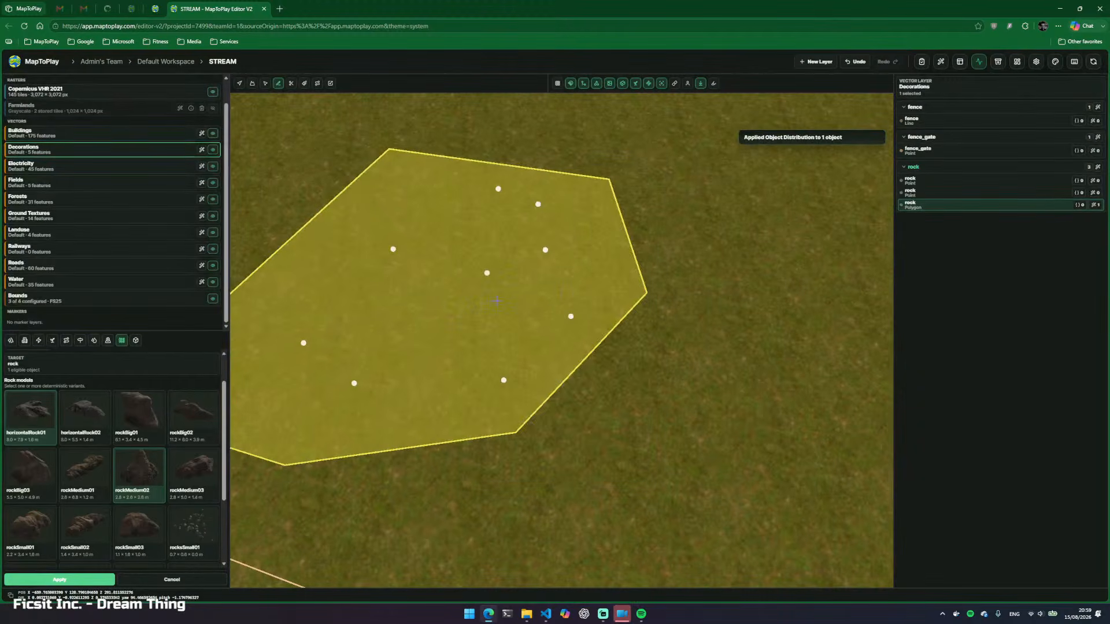
key(Escape)
Add horizontalRock02, rockMedium01 and rockSmall02 to the rock variants and place rocks across the polygon's distribution points
click(92, 432)
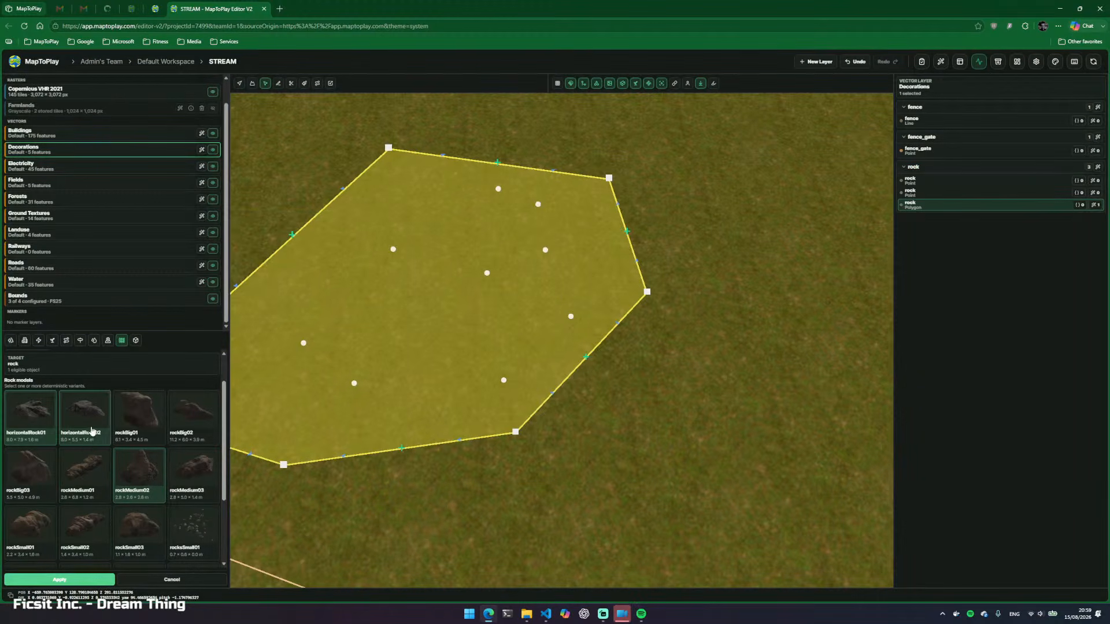
click(86, 483)
click(81, 527)
click(97, 582)
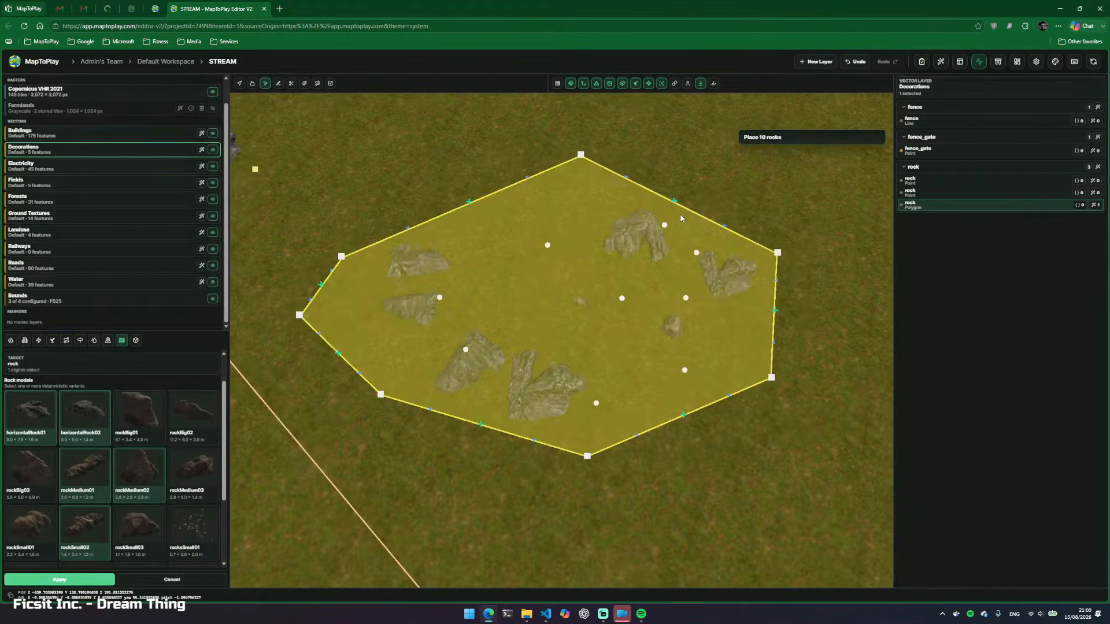
Hide the vectors, clear the selection and inspect the scattered rocks from several angles
drag(665, 174, 666, 310)
drag(488, 497, 486, 390)
key(v)
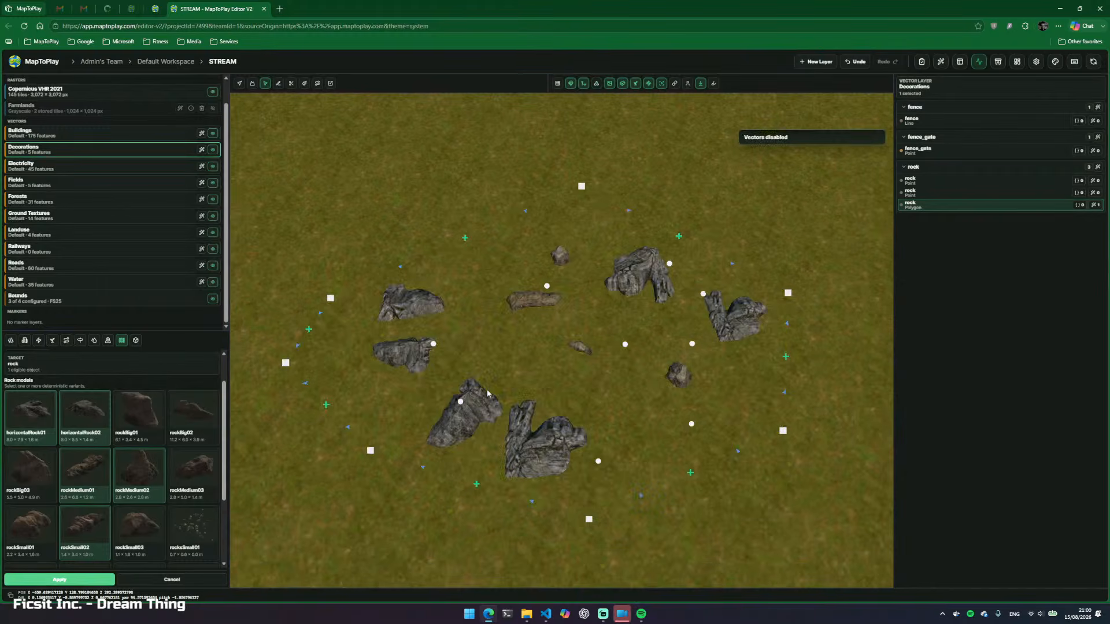
click(413, 302)
click(490, 182)
drag(490, 185, 425, 246)
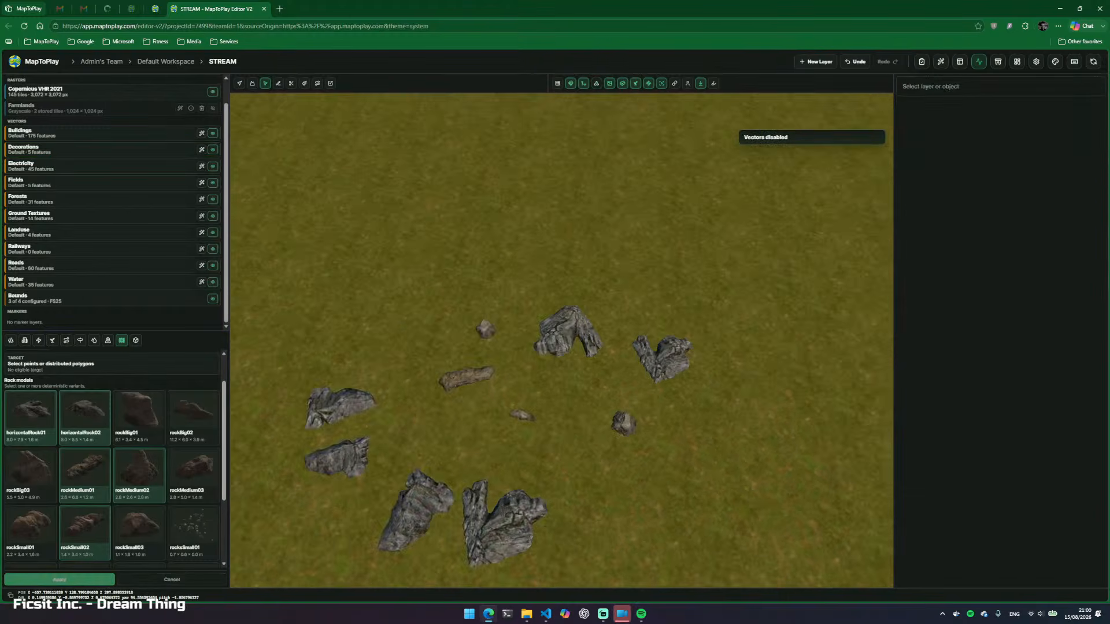
scroll(474, 176, down, 3)
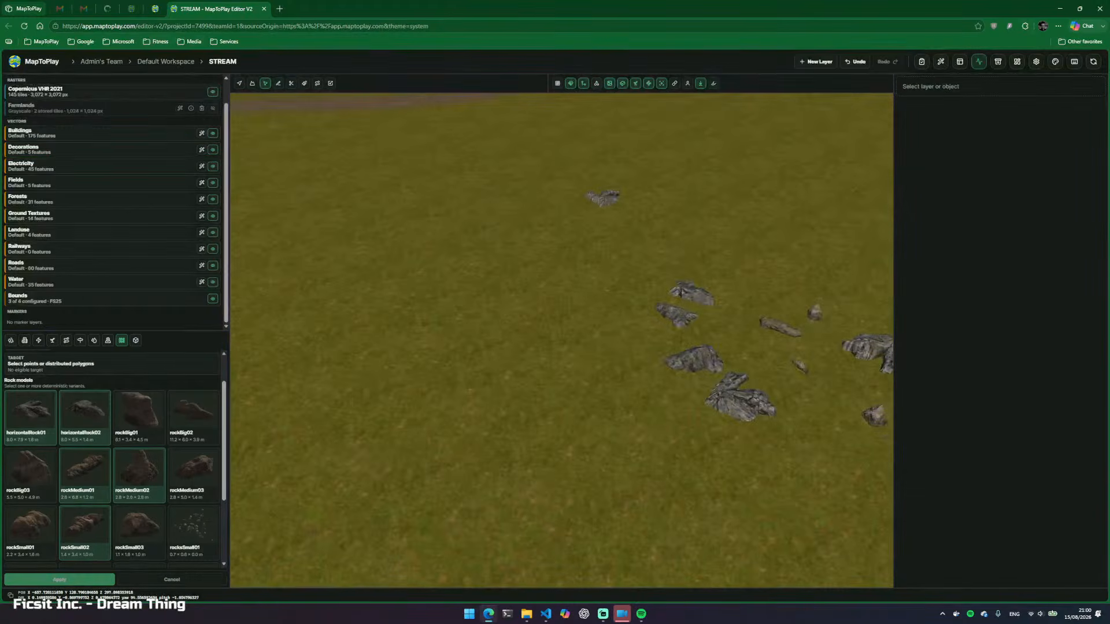
Review the remaining sections of the map checklist, from Add Foliage Raster to Ready for export, and close it
click(923, 61)
drag(922, 224, 925, 371)
scroll(856, 301, up, 1)
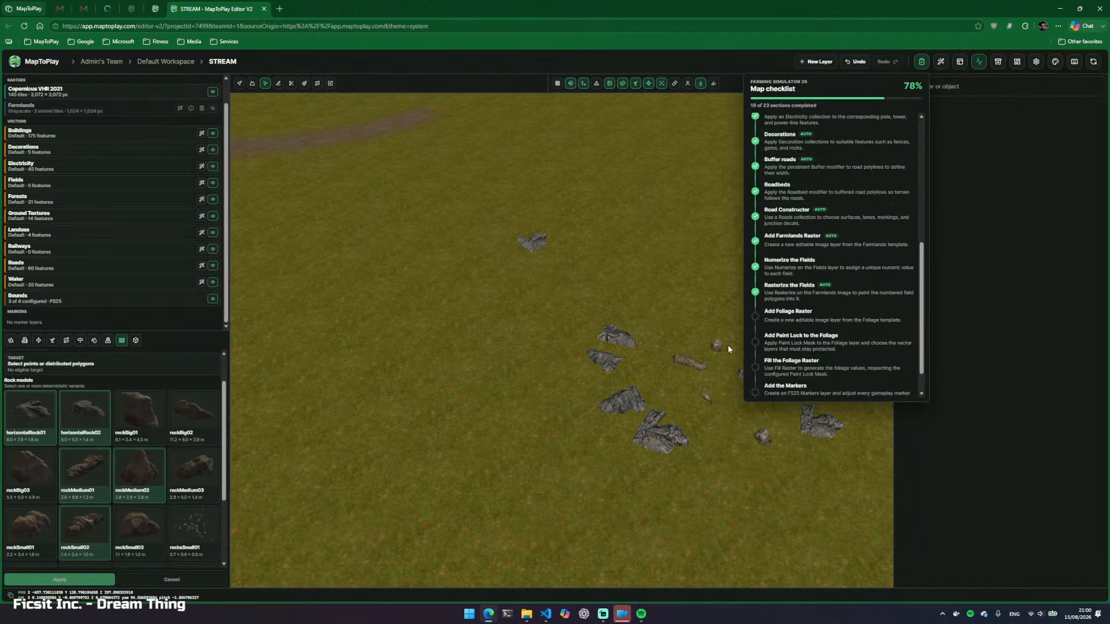
scroll(778, 333, down, 1)
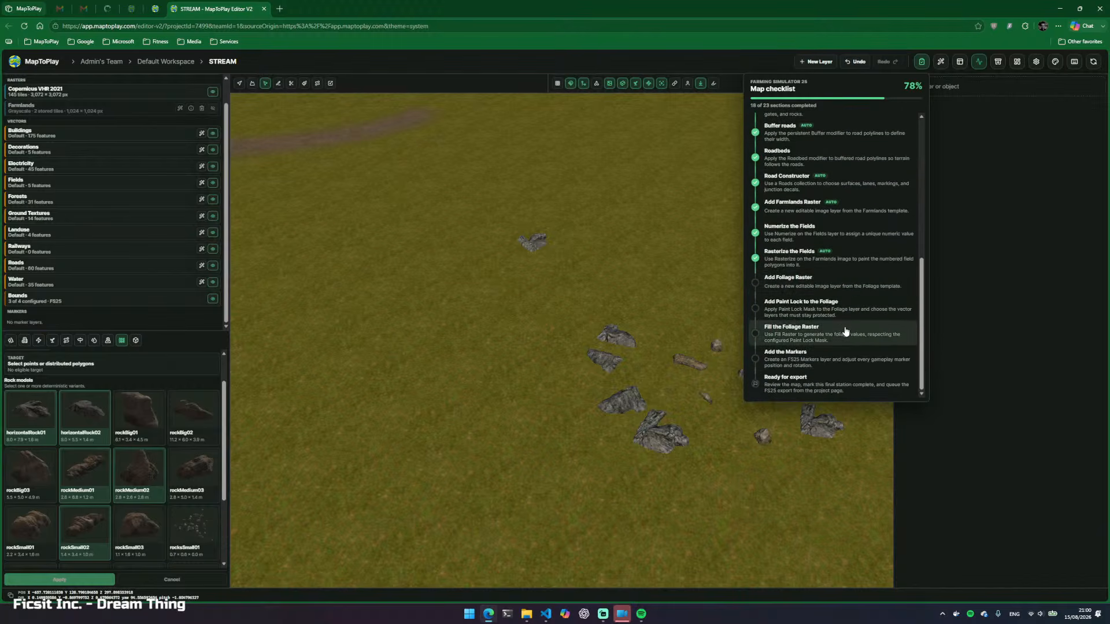
click(923, 61)
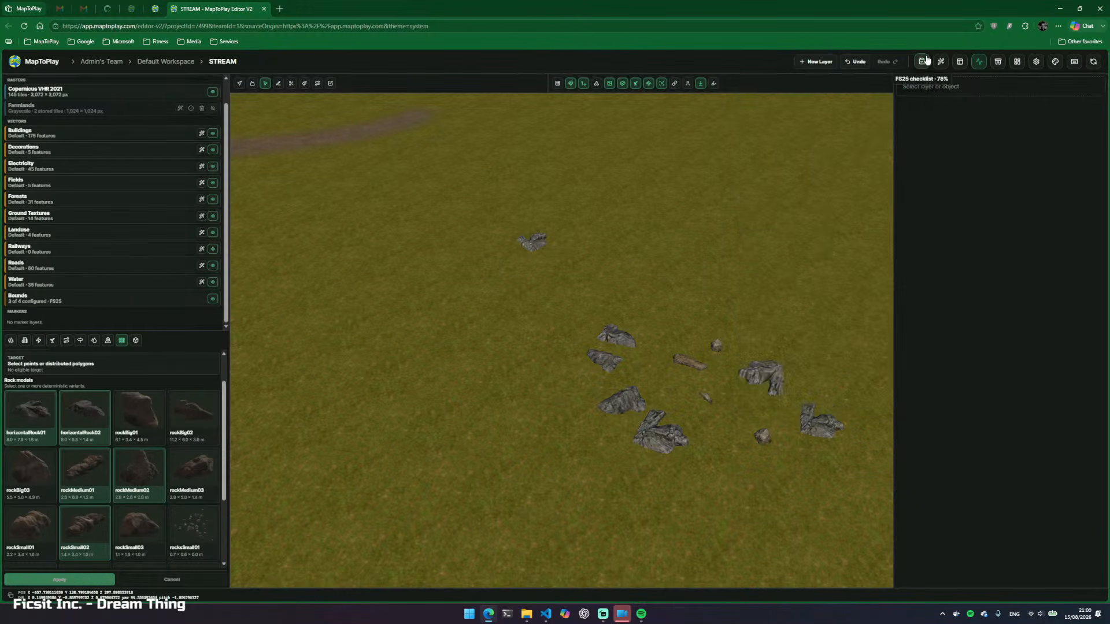
Show the vectors again and examine the forest strip along the road near the fields
key(w)
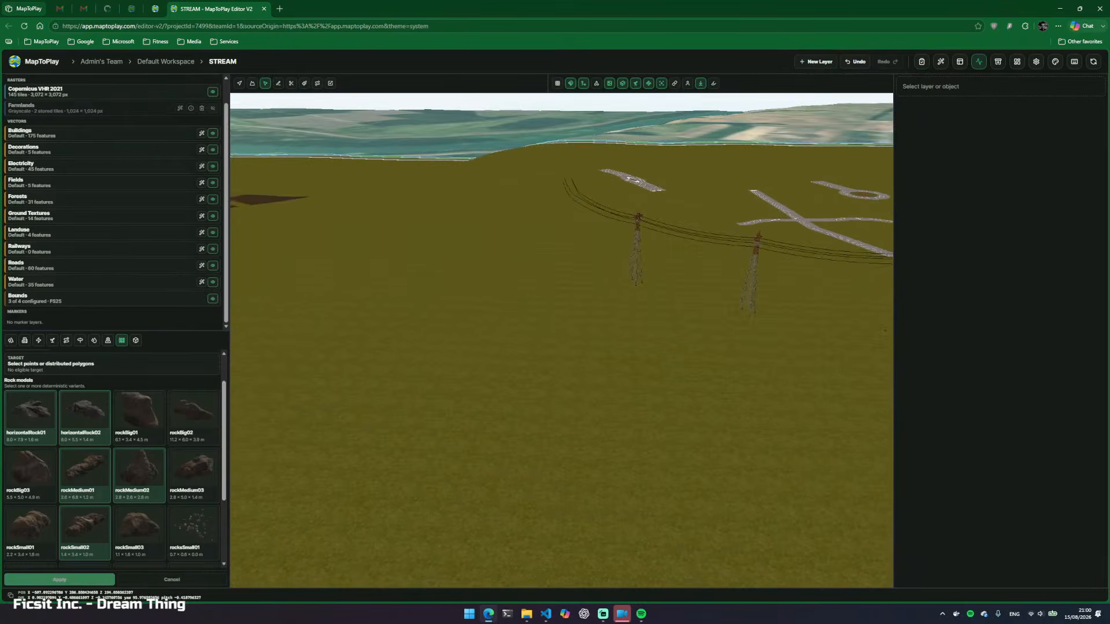
key(w)
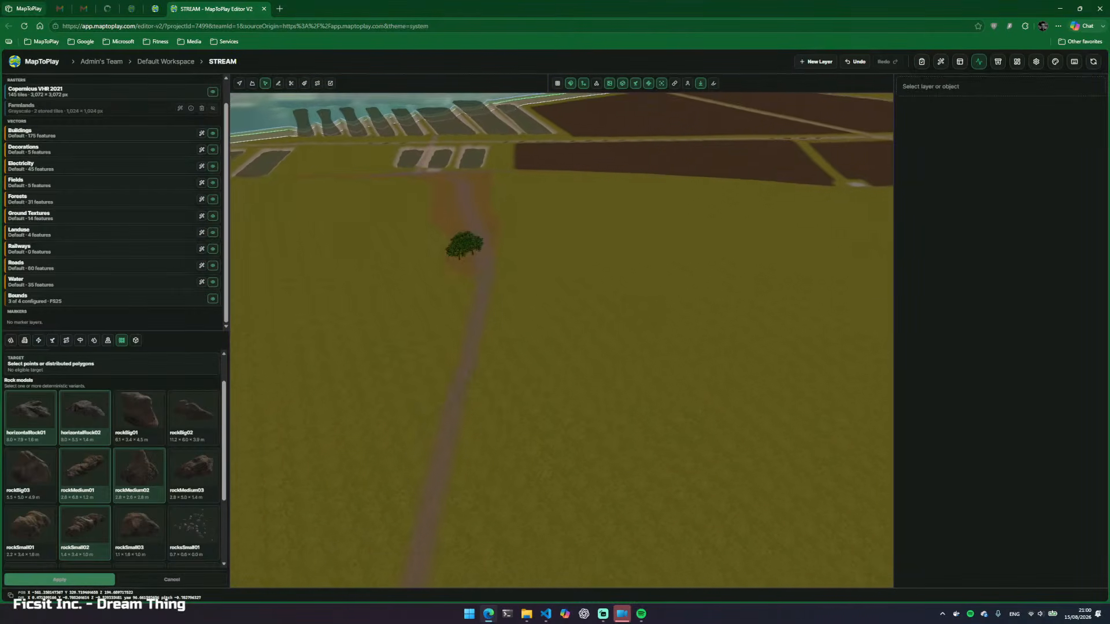
key(v)
key(w)
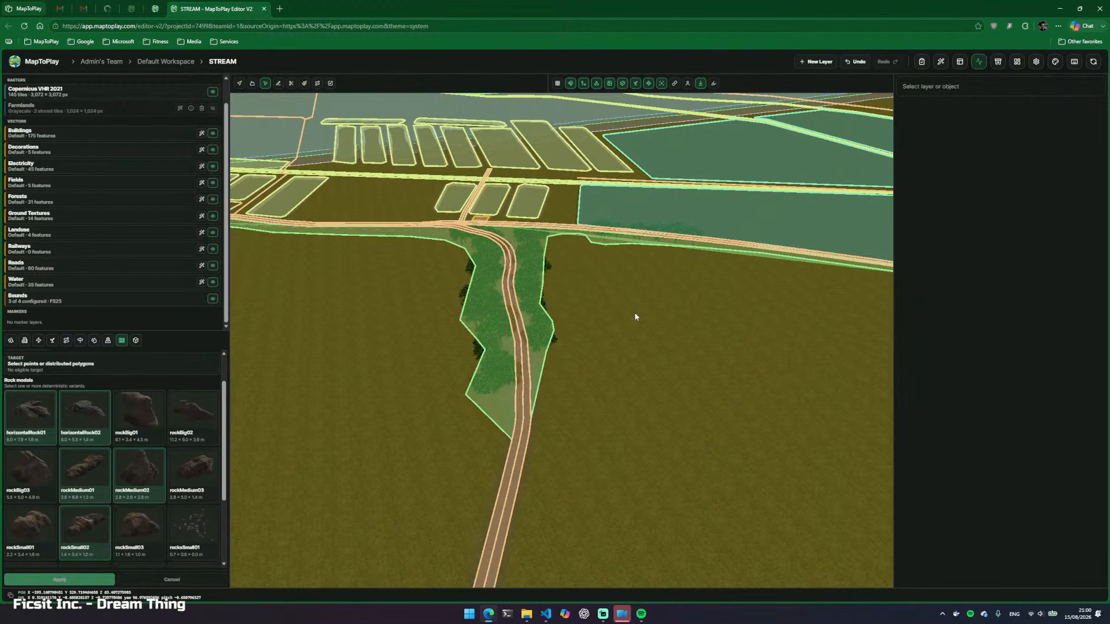
key(w)
drag(542, 270, 587, 306)
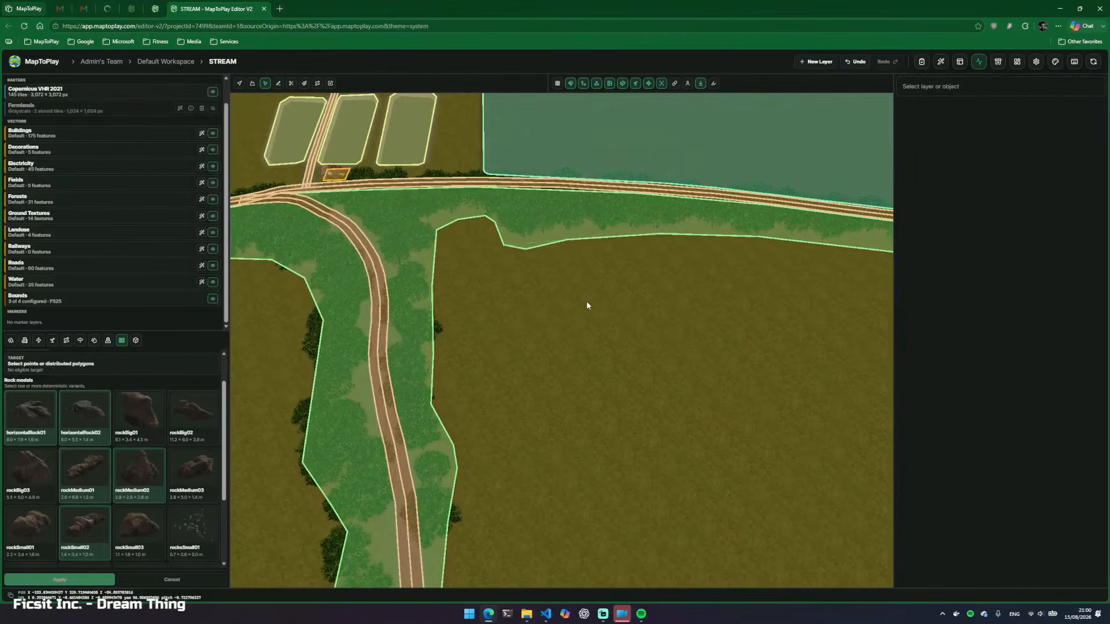
Create a raster layer from the Foliage template and assign the Default foliage collection to it
click(816, 64)
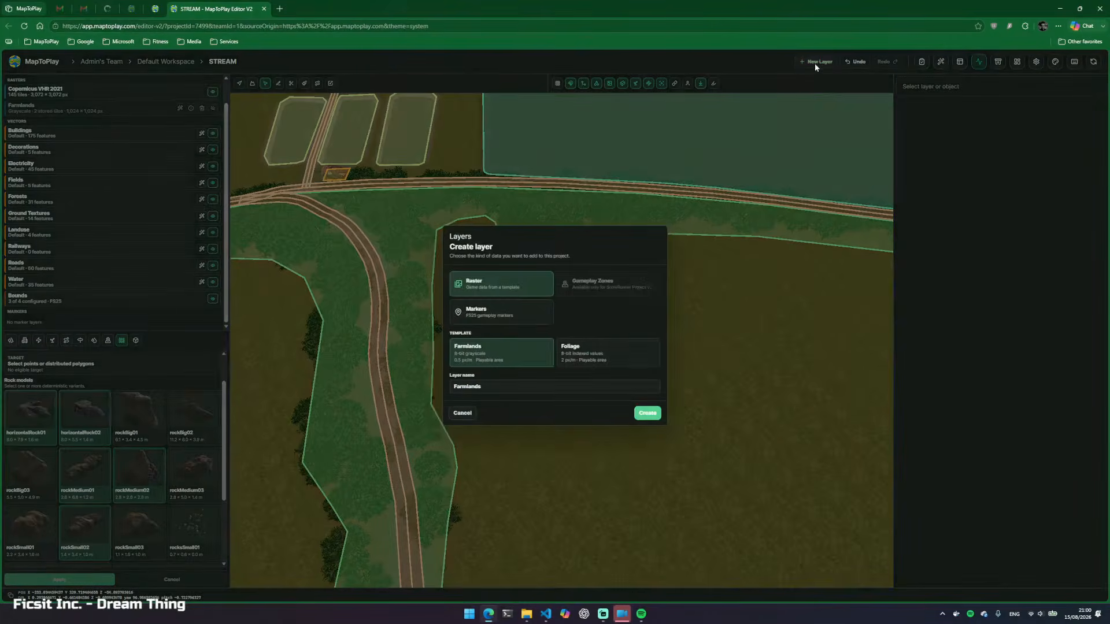
click(596, 363)
click(646, 414)
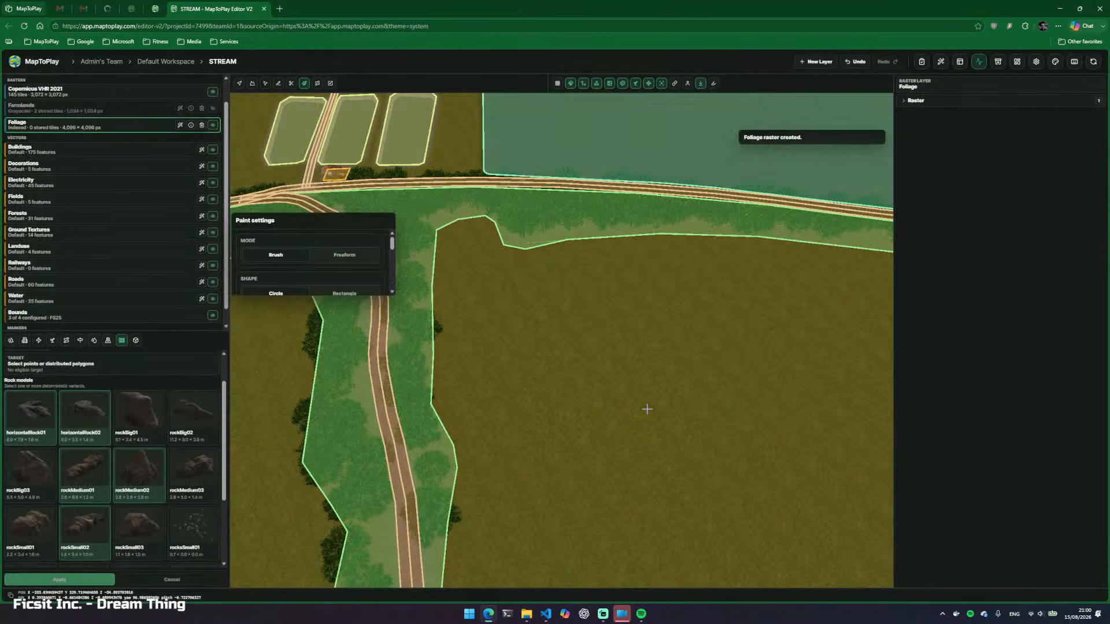
click(449, 292)
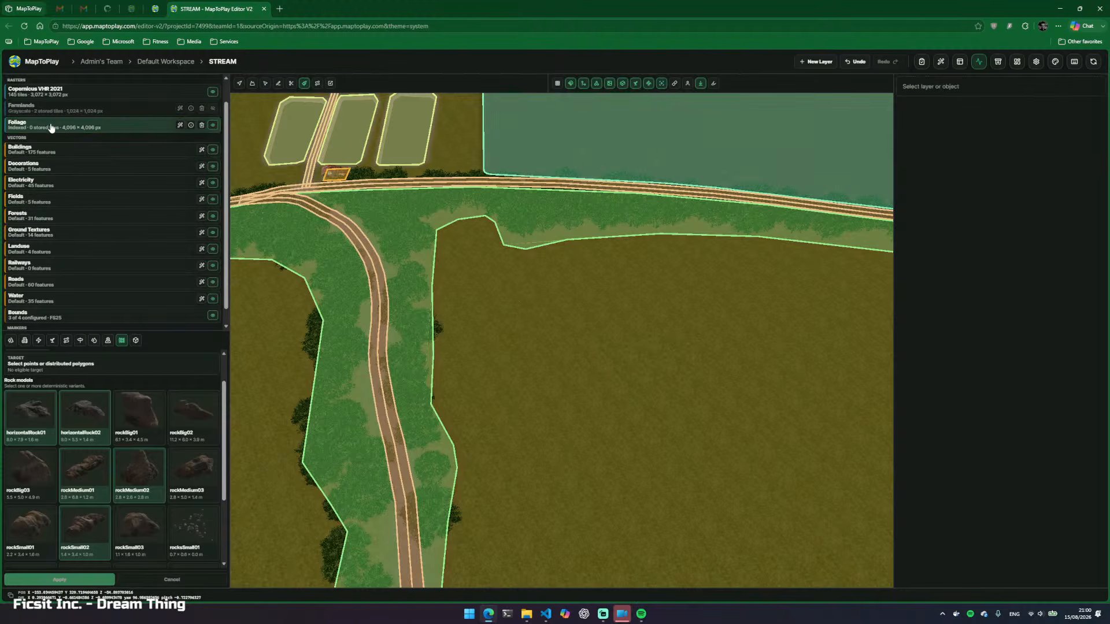
click(52, 343)
click(74, 580)
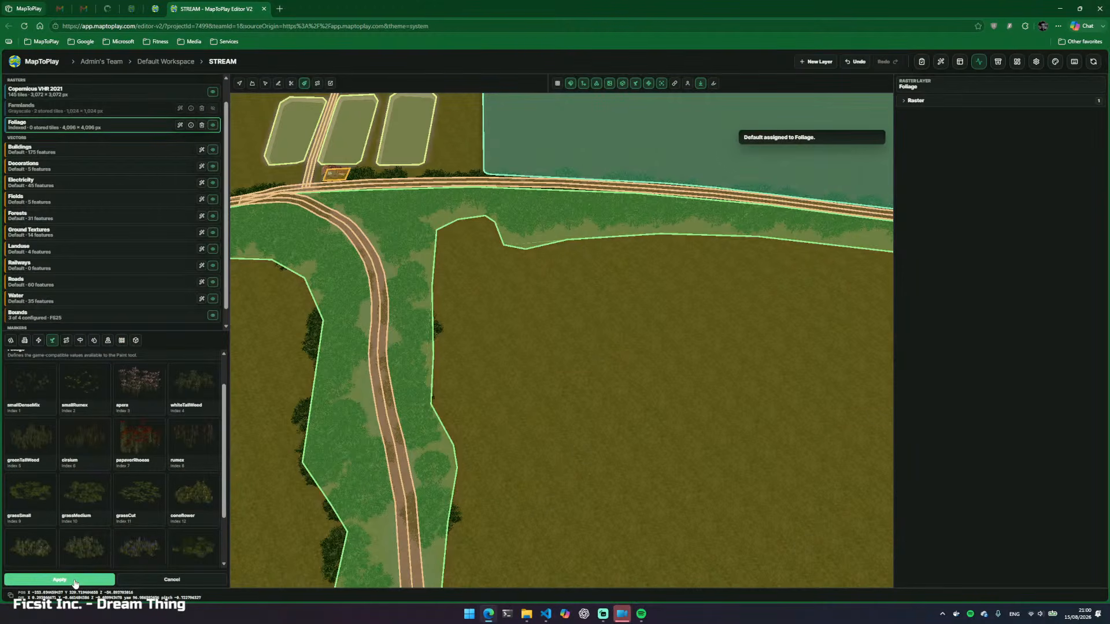
Paint a papaverRhoeas foliage patch on the open ground beside the forest strip with a 20 m circular brush
click(304, 83)
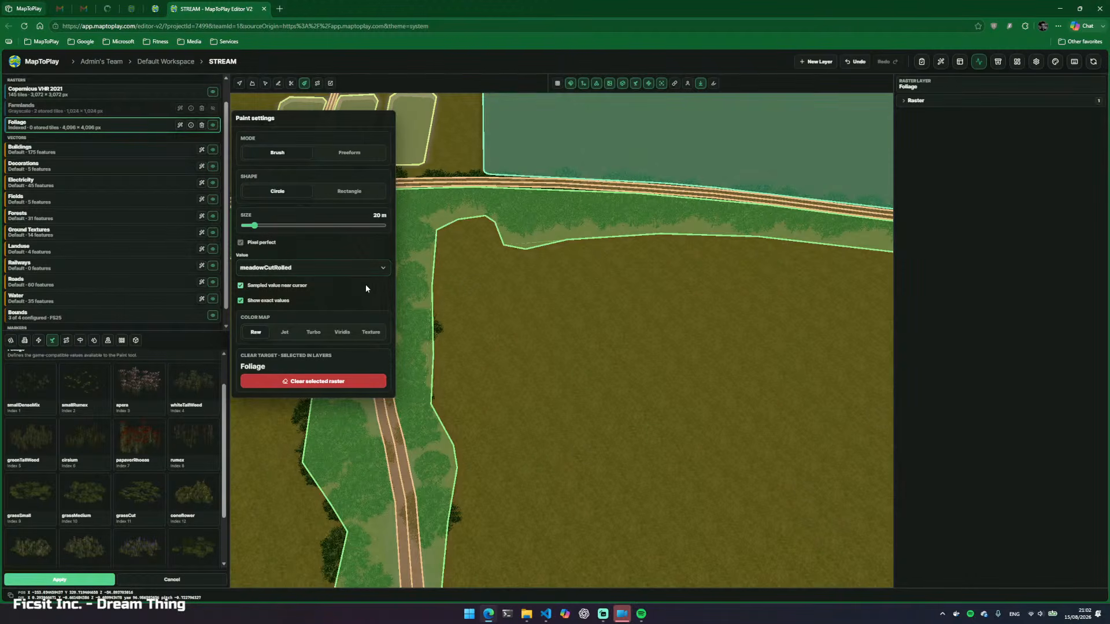
click(553, 442)
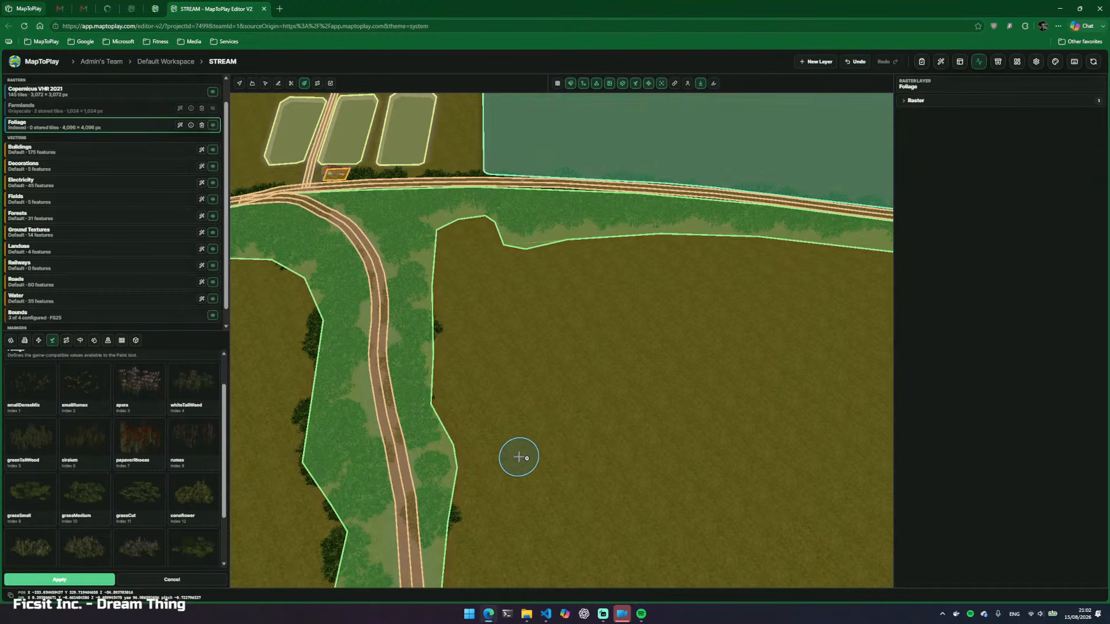
click(307, 85)
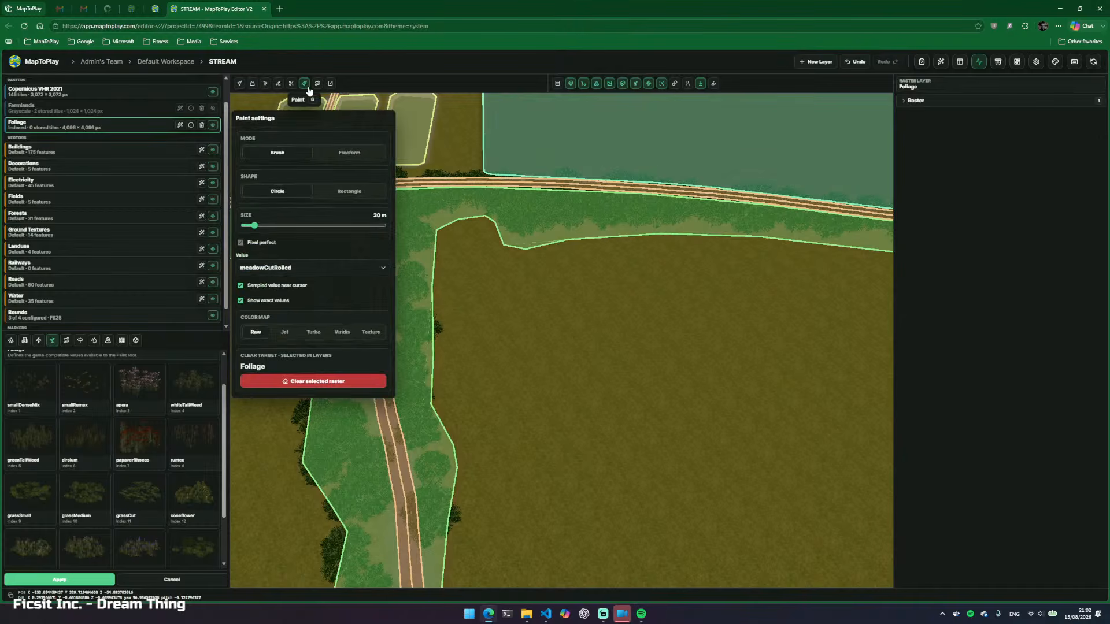
click(303, 269)
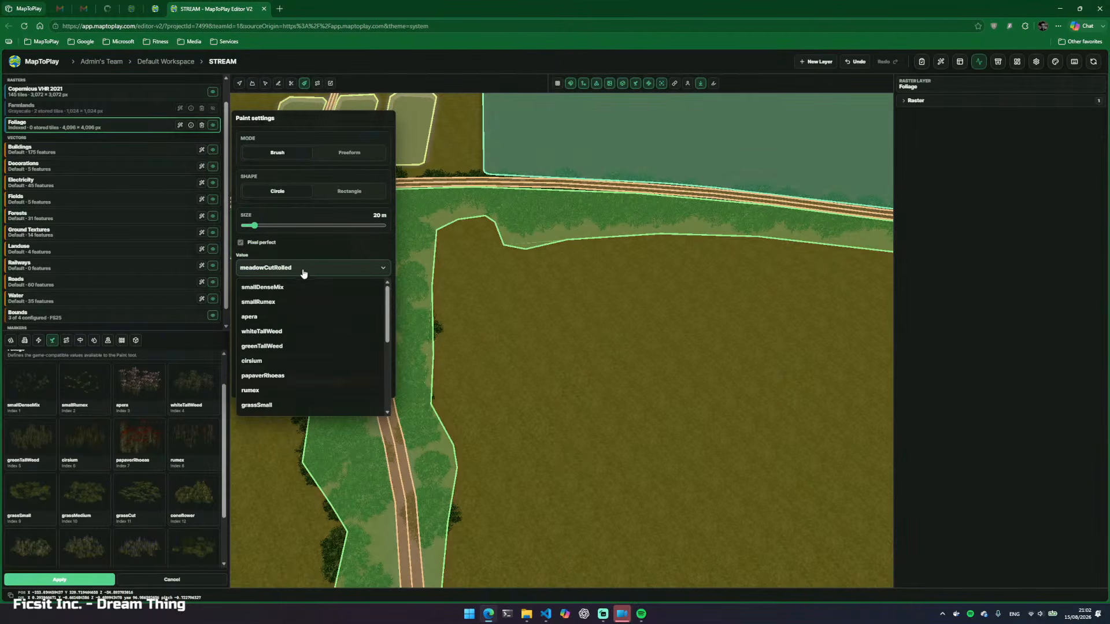
scroll(295, 305, down, 2)
click(293, 293)
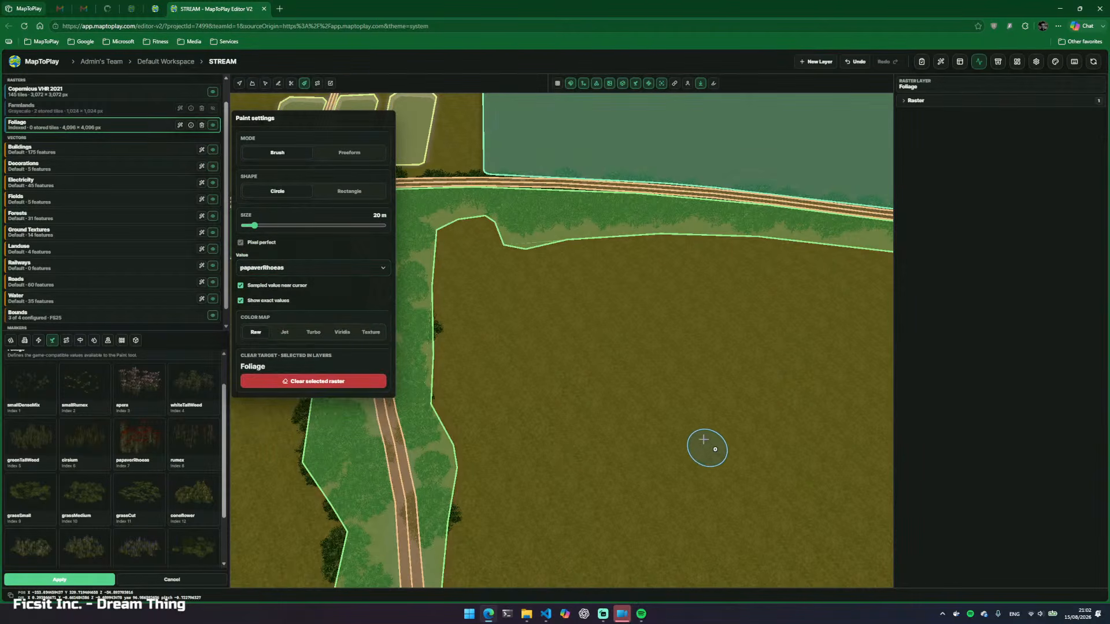
mouse_move(609, 419)
mouse_down()
mouse_move(598, 429)
mouse_move(590, 408)
mouse_move(587, 427)
mouse_move(610, 436)
mouse_move(619, 404)
mouse_move(625, 455)
mouse_move(567, 429)
mouse_move(585, 442)
mouse_up()
key(Escape)
key(w)
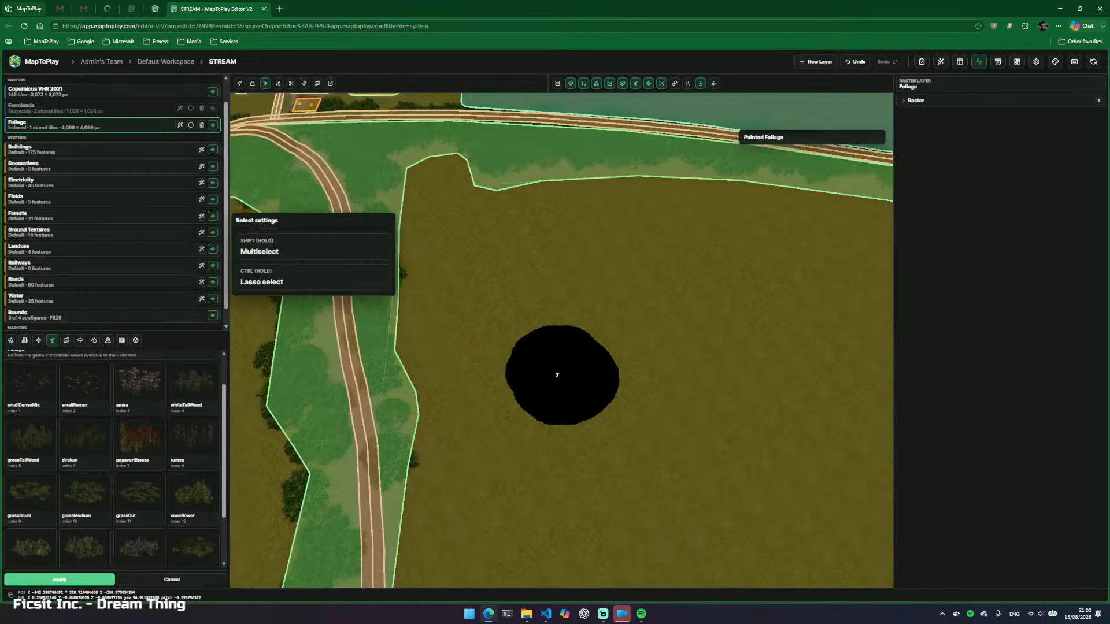
Set the Foliage raster's color map to Texture and view the painted papaverRhoeas patch up close
scroll(668, 400, up, 10)
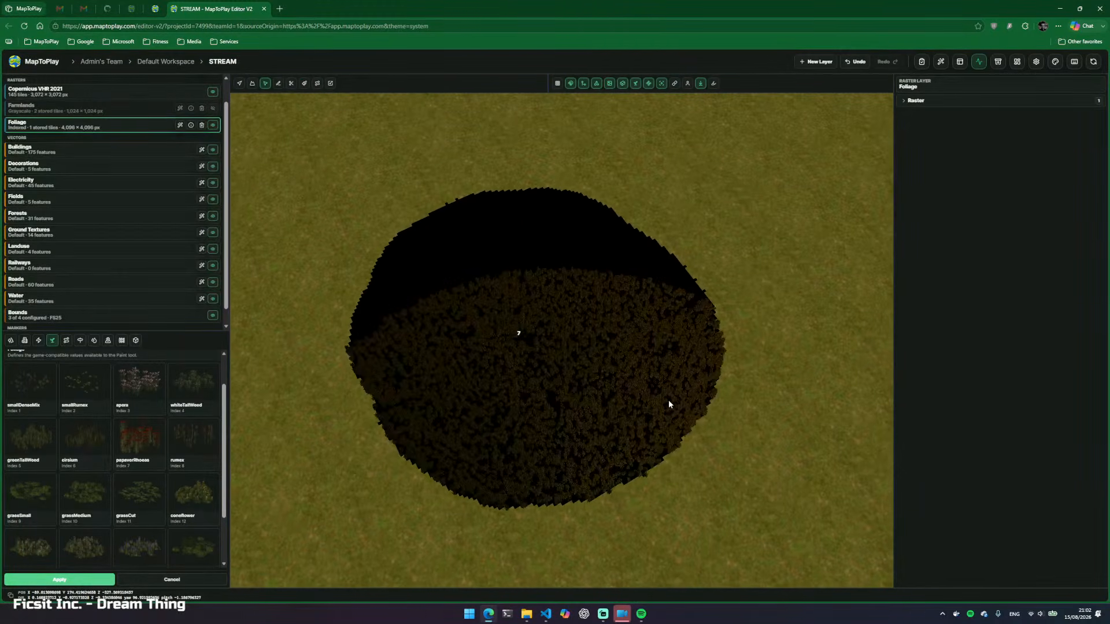
drag(656, 398, 671, 382)
key(q)
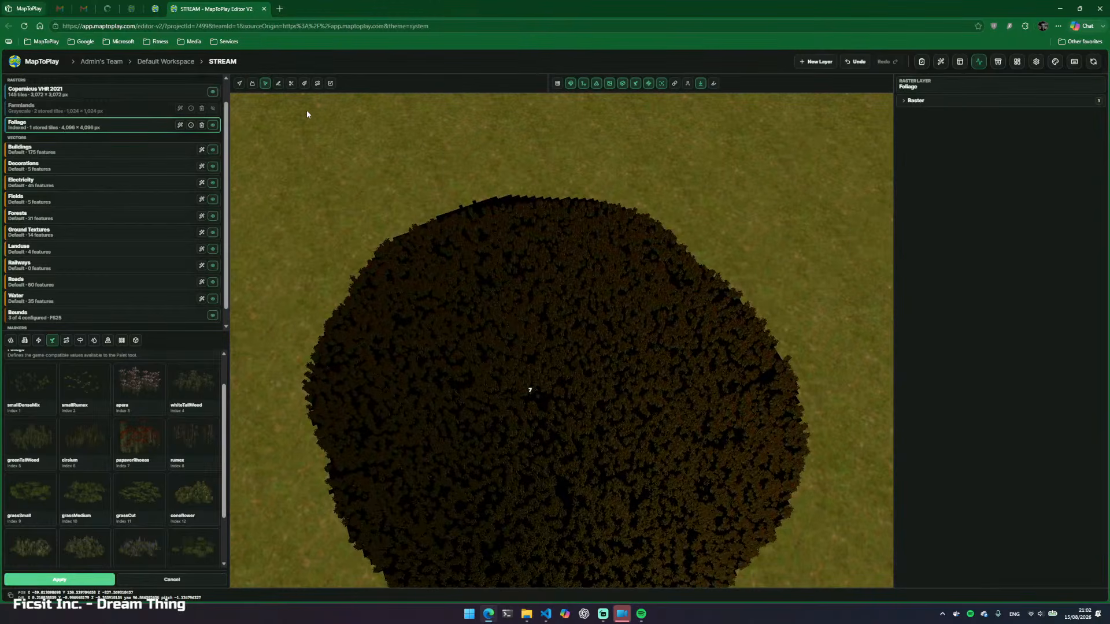
mouse_move(304, 86)
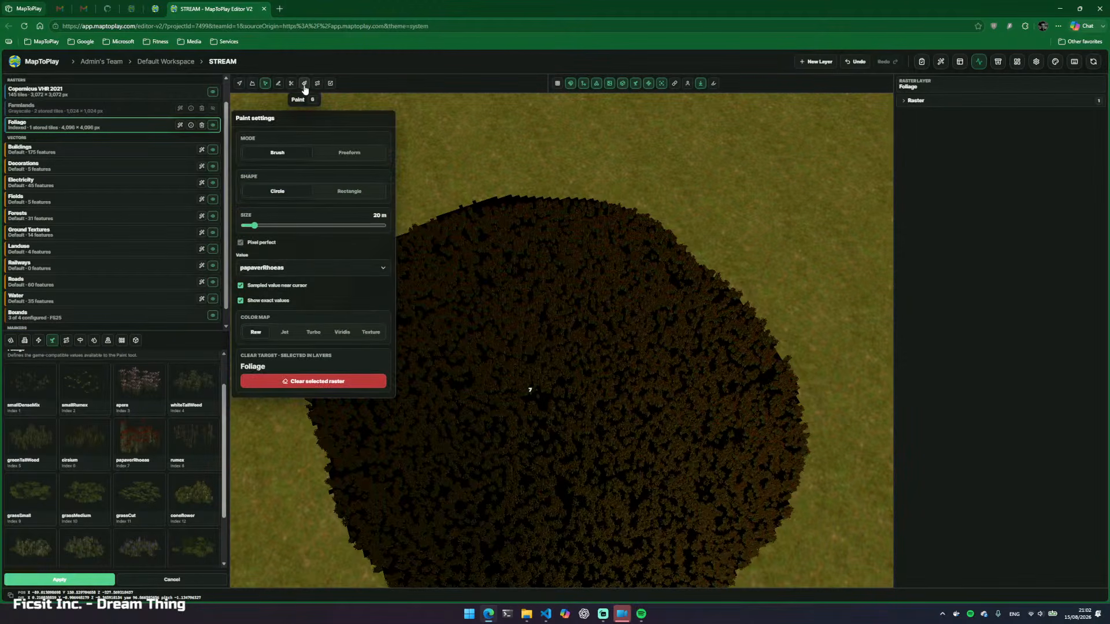
click(369, 333)
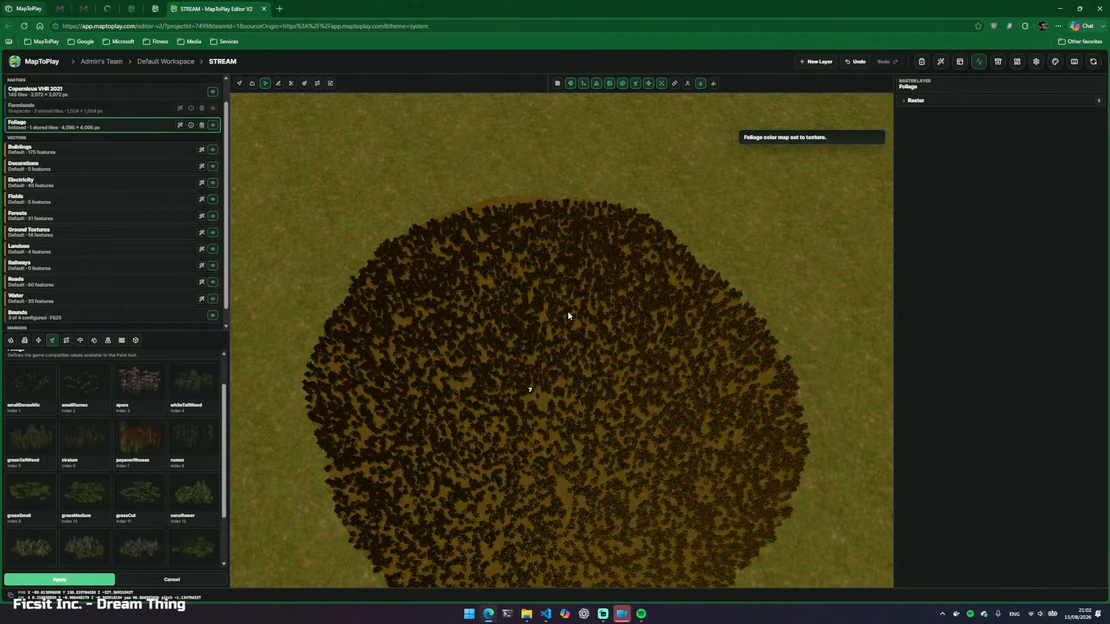
drag(551, 301, 512, 233)
key(w)
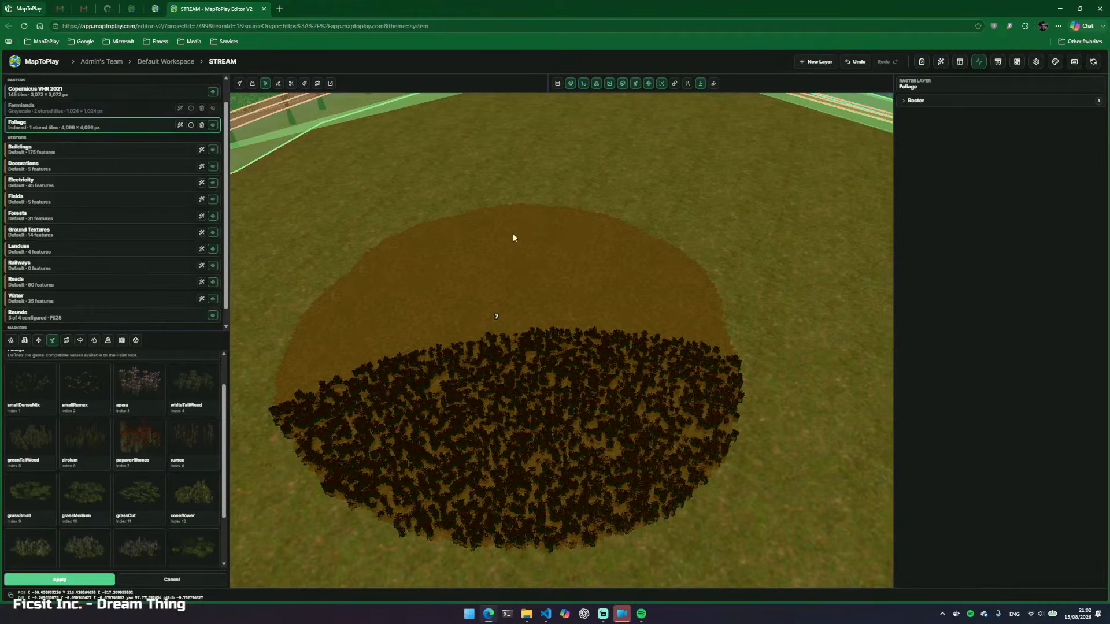
Turn the dense meshes off and on again to compare the papaverRhoeas patch with and without plants
click(639, 86)
key(w)
drag(612, 258, 618, 252)
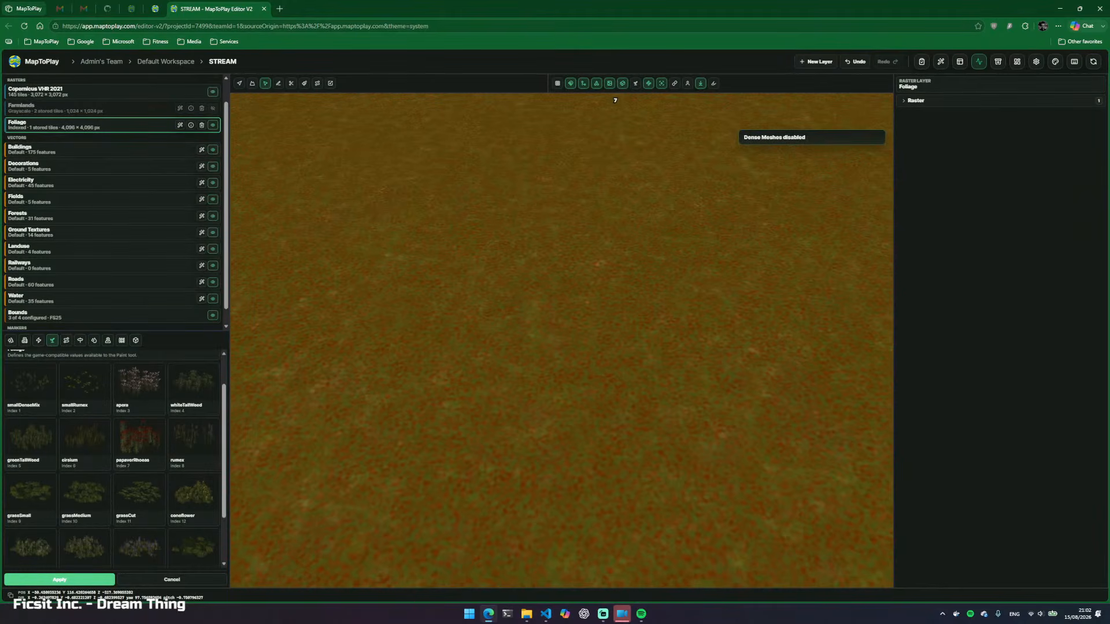
key(w)
drag(615, 101, 674, 138)
drag(668, 201, 662, 202)
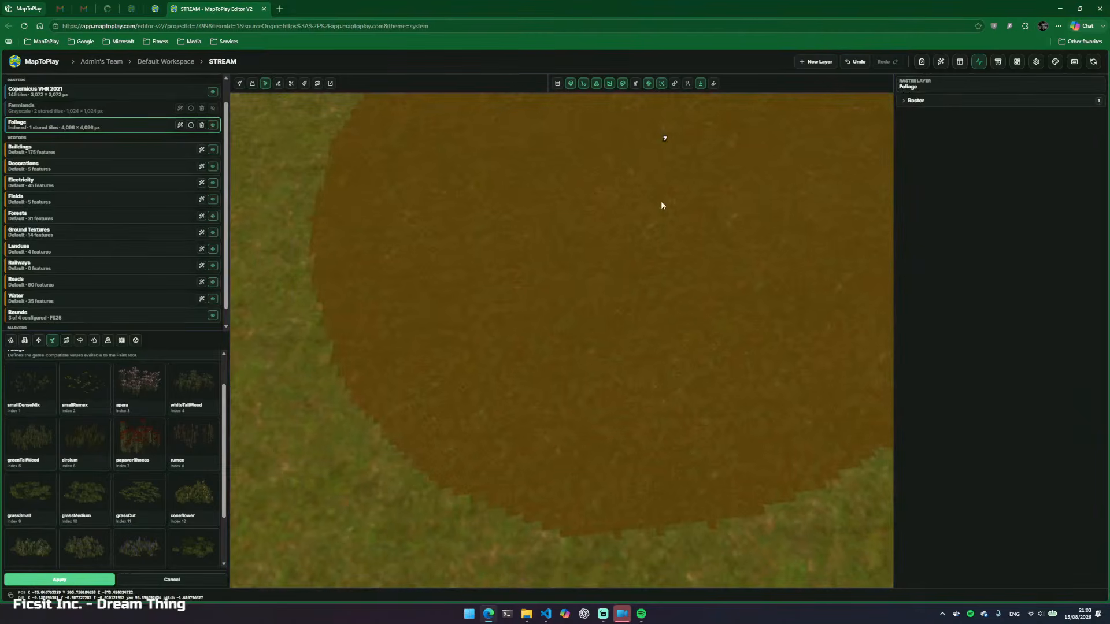
click(636, 84)
drag(615, 233, 607, 173)
key(s)
key(d)
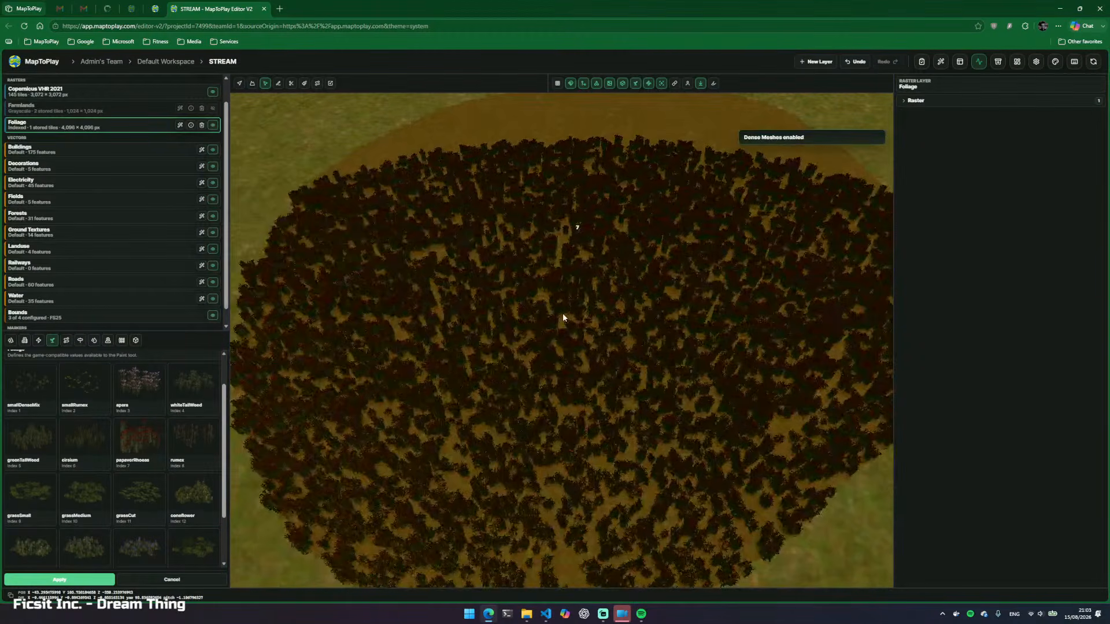
Inspect the papaverRhoeas patch in first person with the vectors hidden, then return to the aerial view
key(f)
drag(567, 315, 392, 164)
key(w)
key(v)
key(d)
drag(474, 243, 613, 256)
drag(717, 292, 532, 322)
key(f)
key(w)
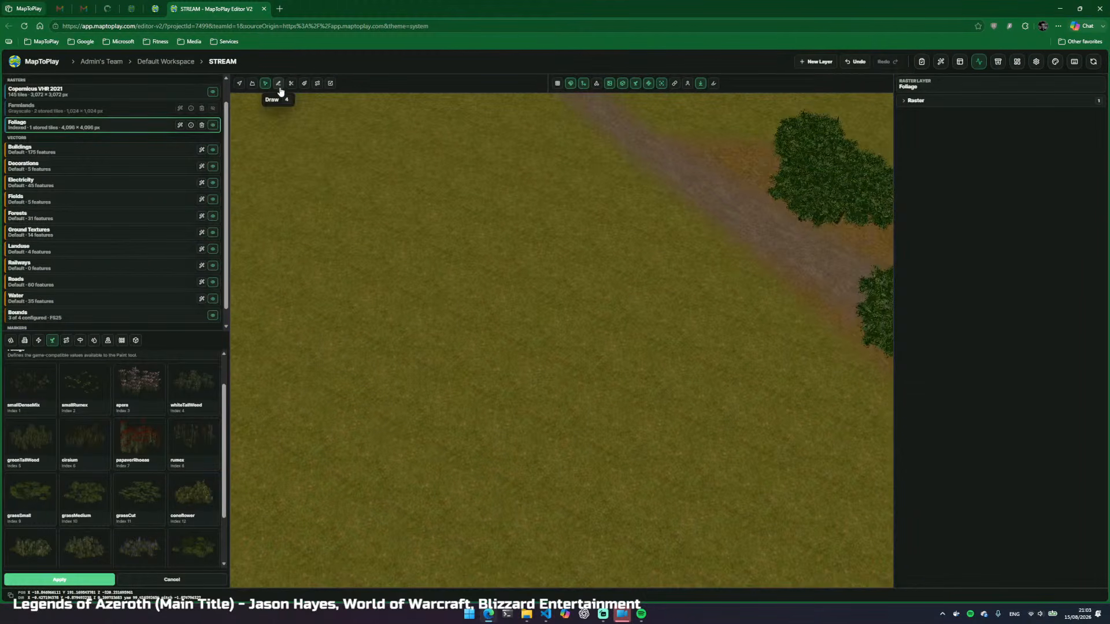
Paint a wildBergamot foliage patch on the open grass near the papaverRhoeas patch with the 20 m circular brush
click(304, 84)
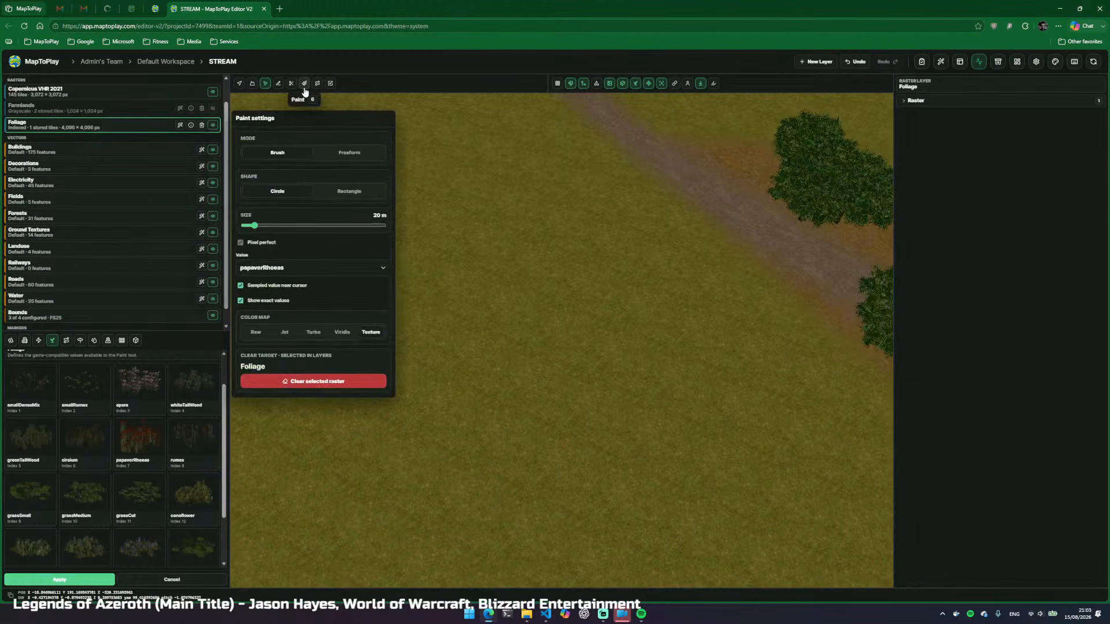
click(280, 270)
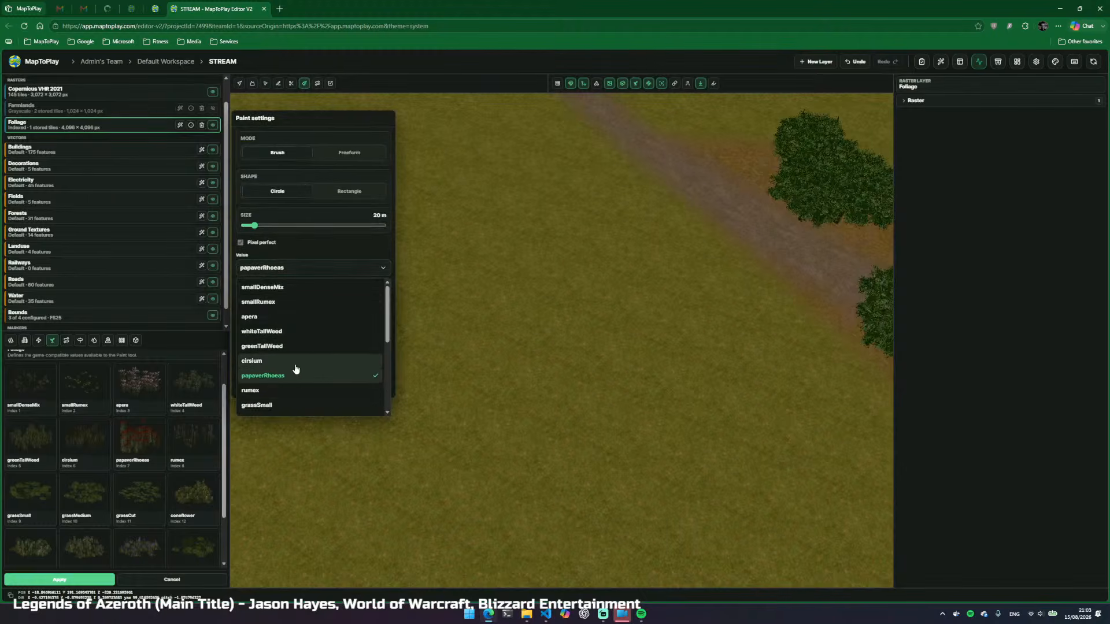
scroll(295, 353, down, 3)
click(280, 350)
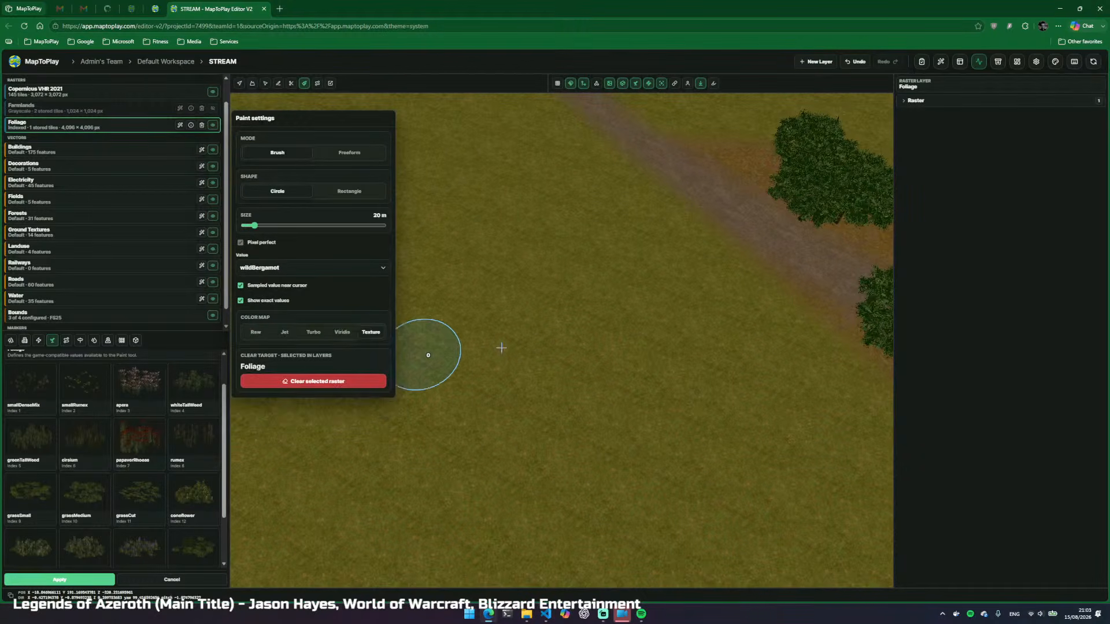
mouse_move(512, 324)
mouse_down()
mouse_move(548, 340)
mouse_move(545, 365)
mouse_move(609, 314)
mouse_up()
key(Escape)
Inspect the wildBergamot patch in first person and compare both painted patches from above
scroll(545, 365, up, 8)
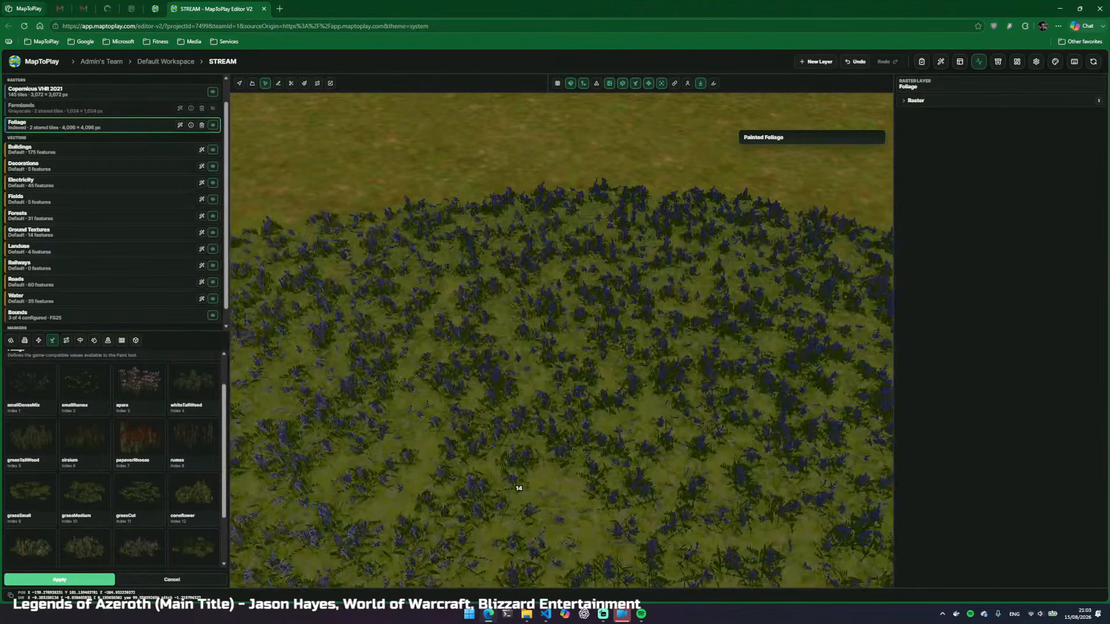
key(f)
key(a)
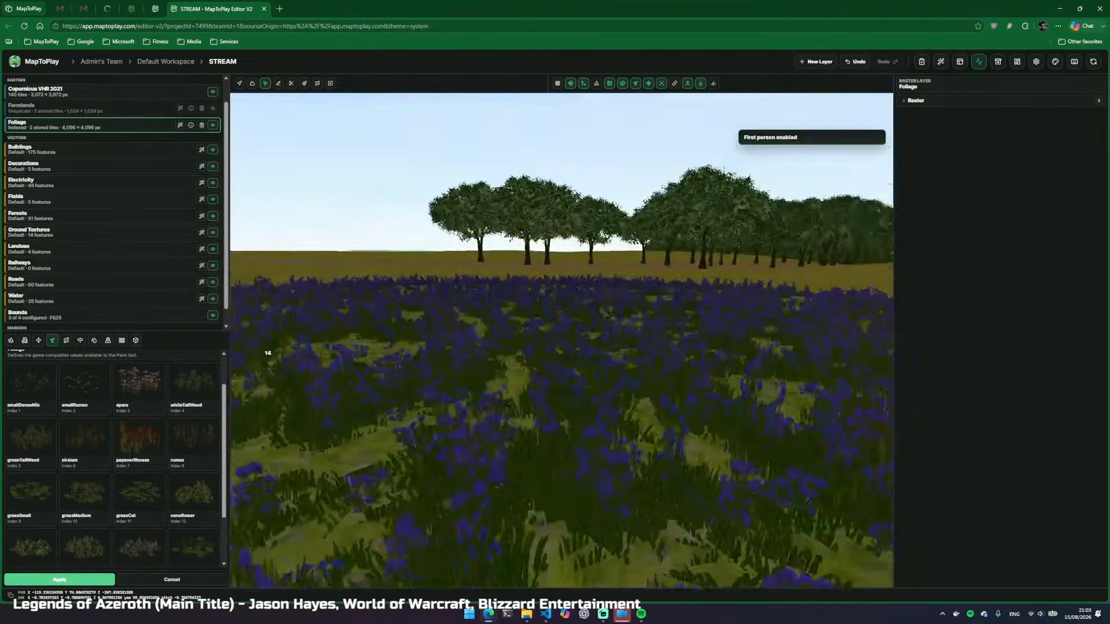
key(f)
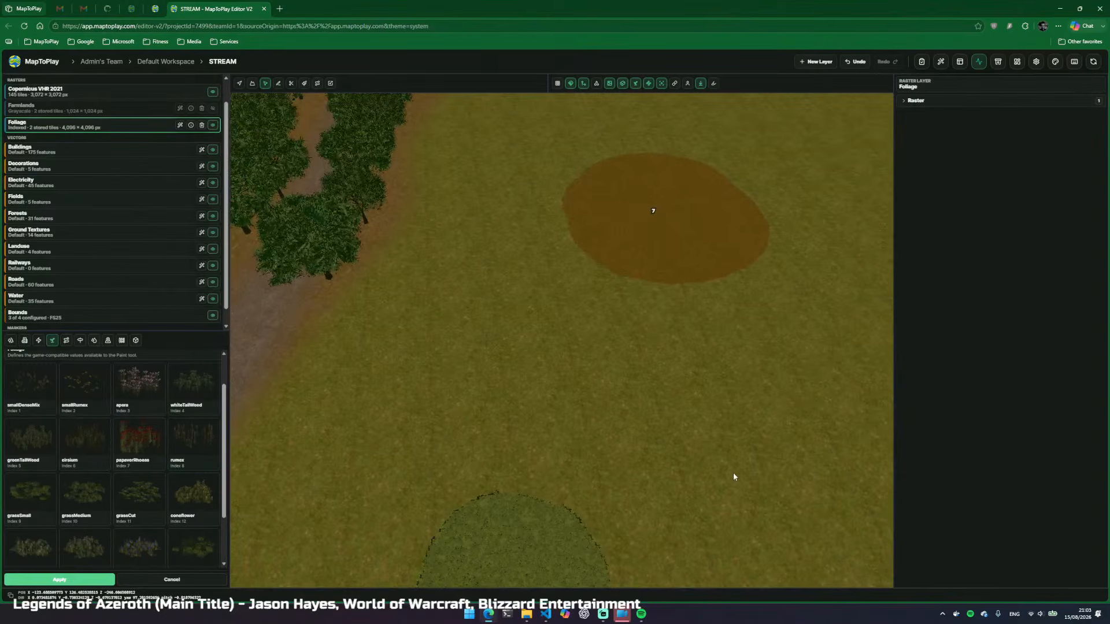
mouse_move(297, 225)
mouse_down()
mouse_move(290, 220)
mouse_move(254, 324)
mouse_move(252, 237)
mouse_move(306, 234)
mouse_move(305, 220)
mouse_up()
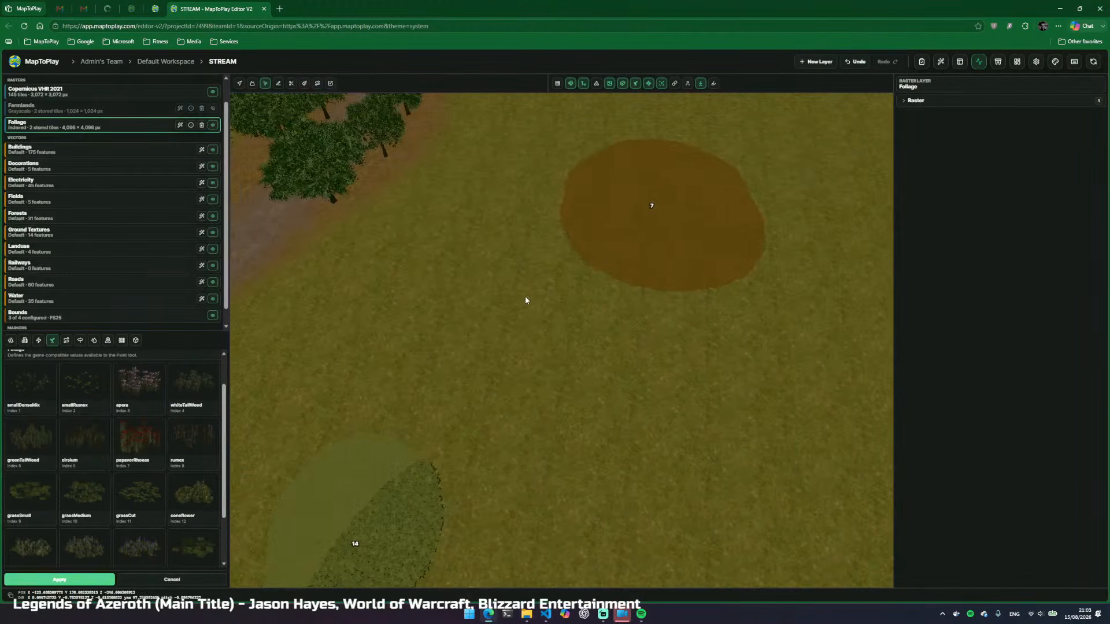
Check the map checklist for the Paint Lock and Fill Foliage Raster sections and close it
click(928, 64)
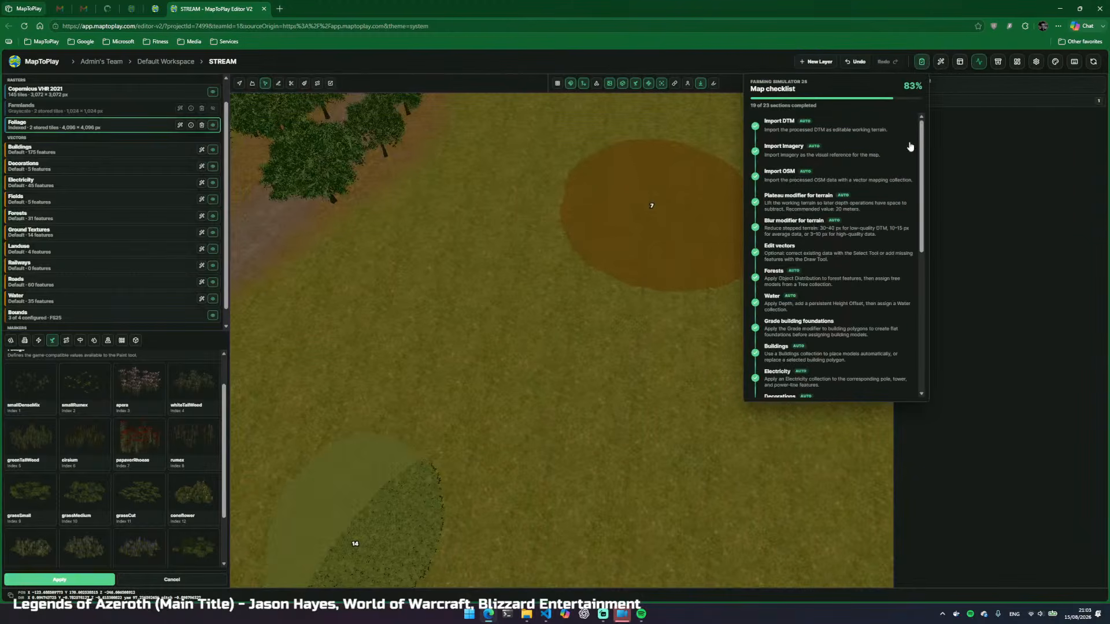
scroll(916, 360, down, 5)
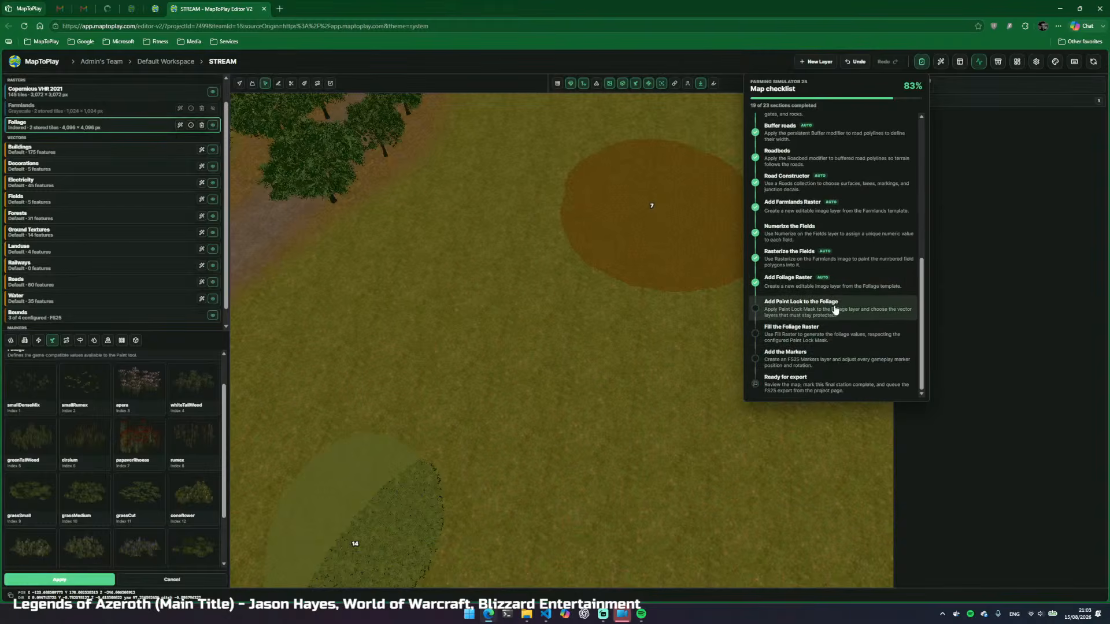
click(921, 62)
Show the vectors again and examine the surrounding areas up to the edge of a field
drag(580, 379, 456, 481)
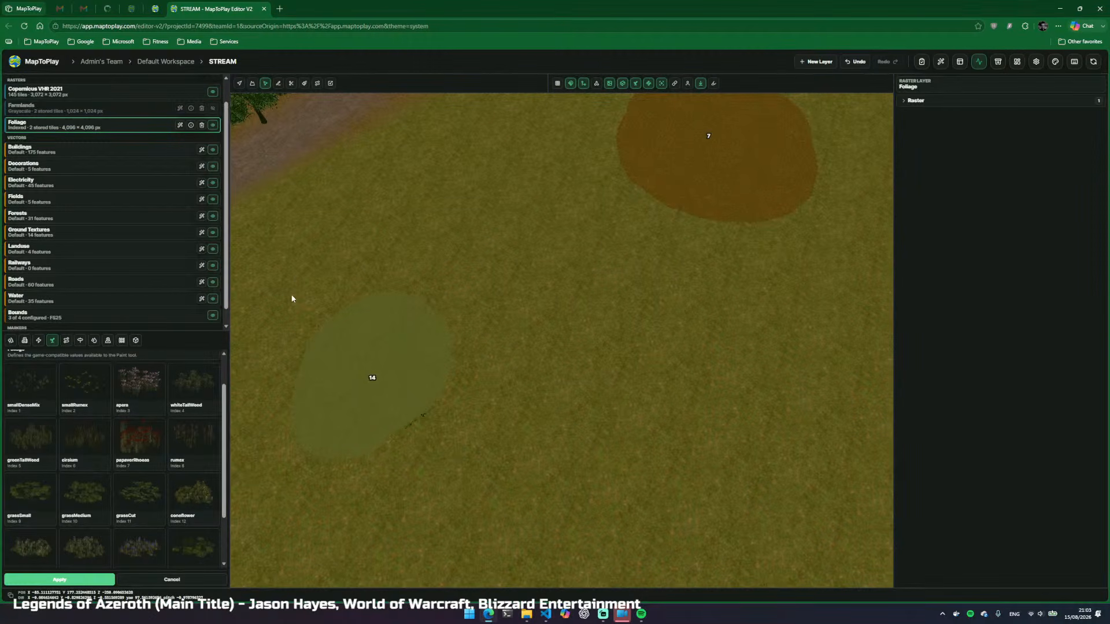
key(w)
mouse_move(503, 256)
mouse_down()
mouse_move(445, 269)
mouse_move(502, 236)
mouse_move(705, 231)
mouse_move(413, 232)
mouse_move(301, 179)
mouse_move(697, 163)
mouse_move(856, 116)
mouse_move(1029, 126)
mouse_move(1075, 110)
mouse_move(746, 144)
mouse_move(821, 142)
mouse_move(764, 153)
mouse_move(688, 214)
mouse_move(914, 151)
mouse_move(735, 173)
mouse_move(717, 191)
mouse_move(763, 231)
mouse_move(734, 254)
mouse_move(572, 289)
mouse_move(570, 324)
mouse_up()
key(v)
key(a)
key(s)
key(s)
key(w)
key(d)
key(w)
key(w)
key(w)
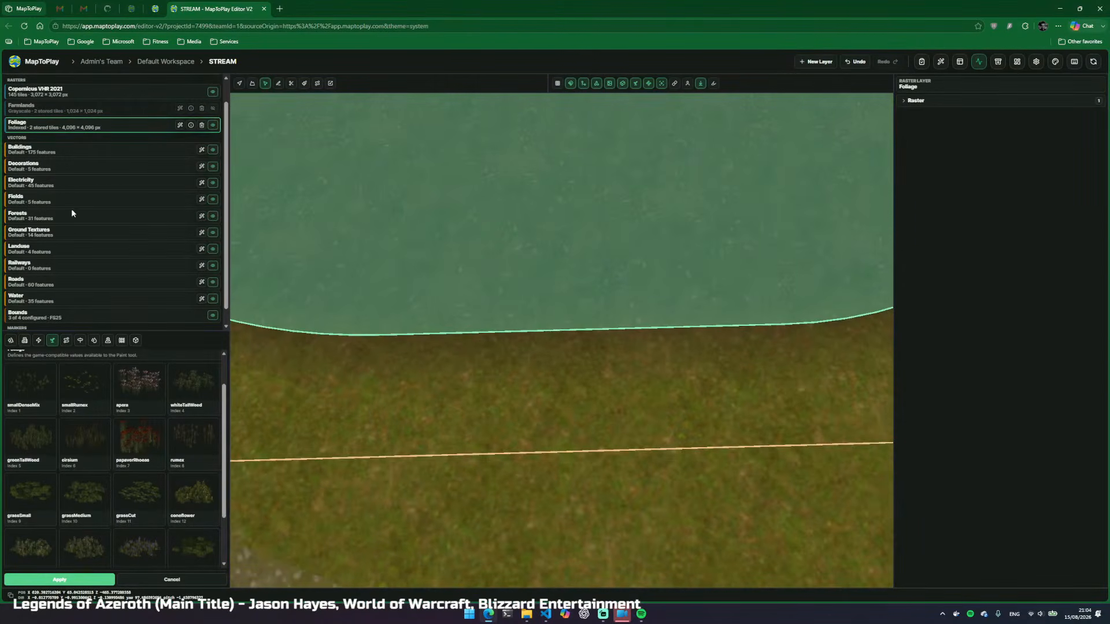
Enable and apply a paint lock mask on the Foliage raster that protects the Buildings, Fields, Roads and Water regions
click(180, 125)
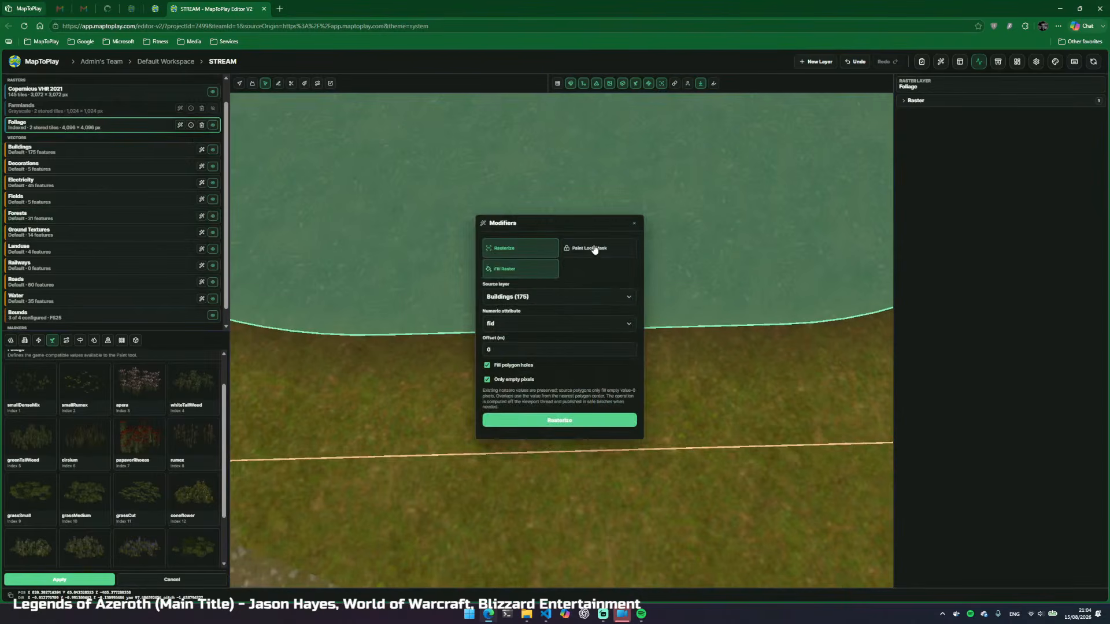
click(594, 249)
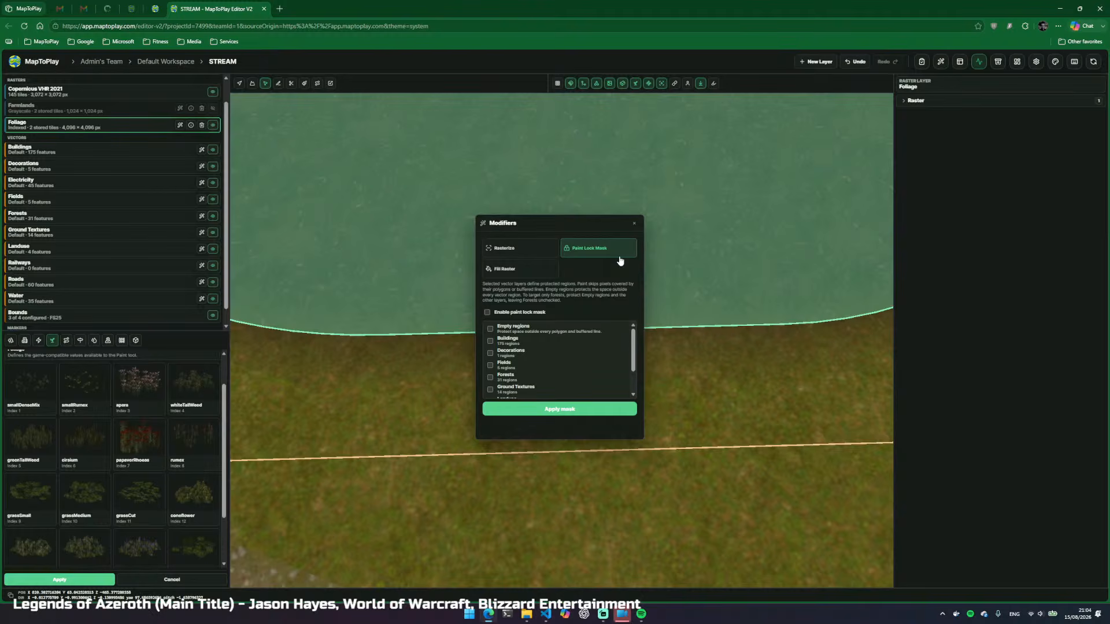
click(502, 313)
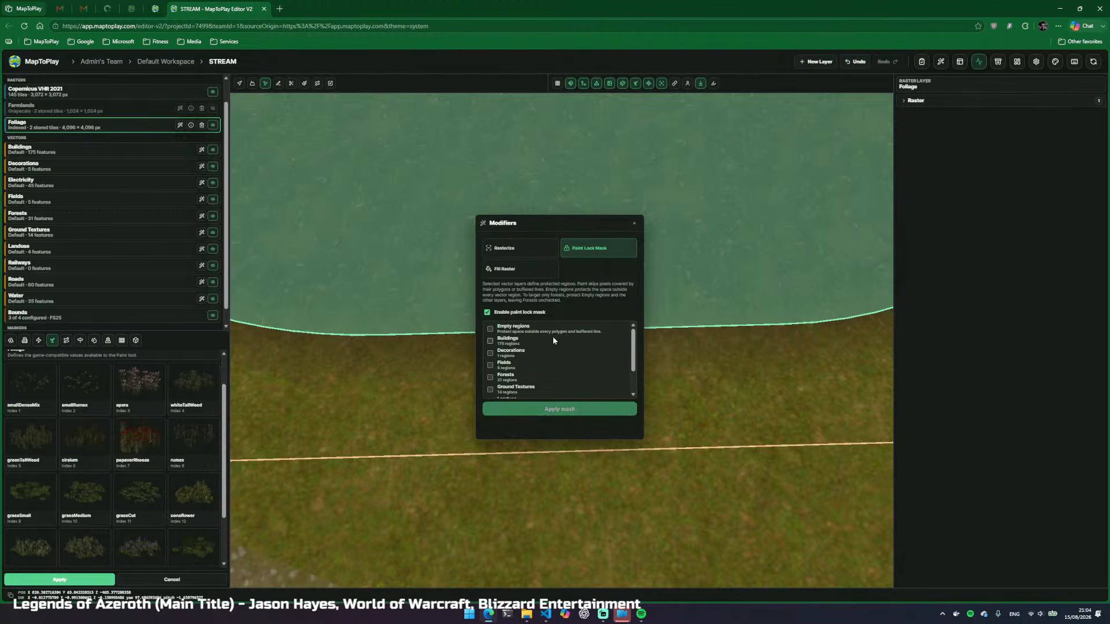
click(514, 343)
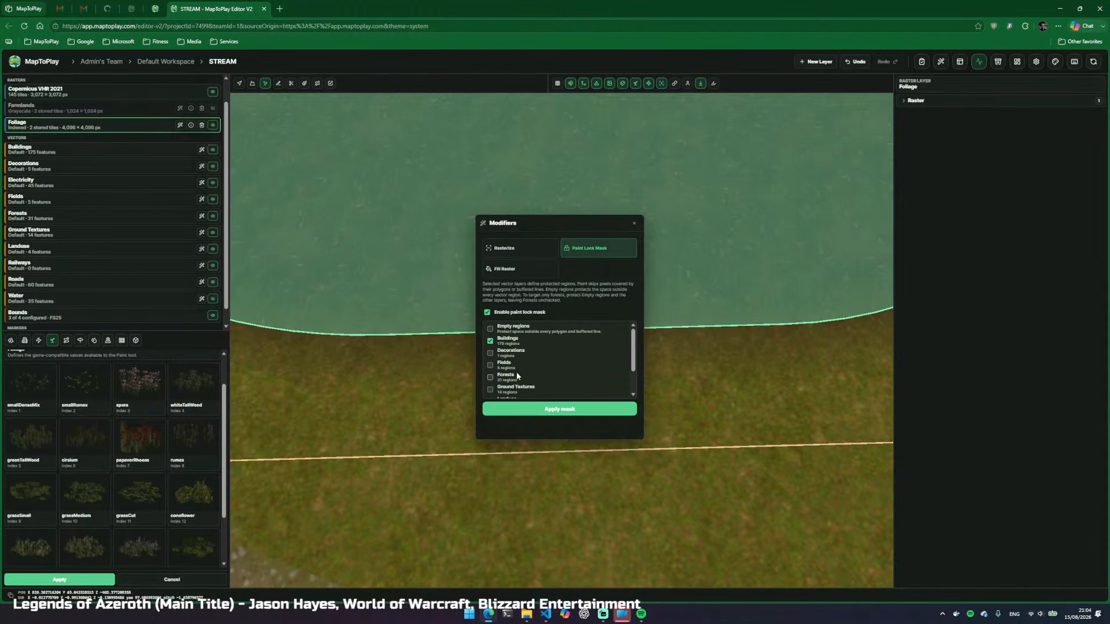
scroll(547, 365, down, 2)
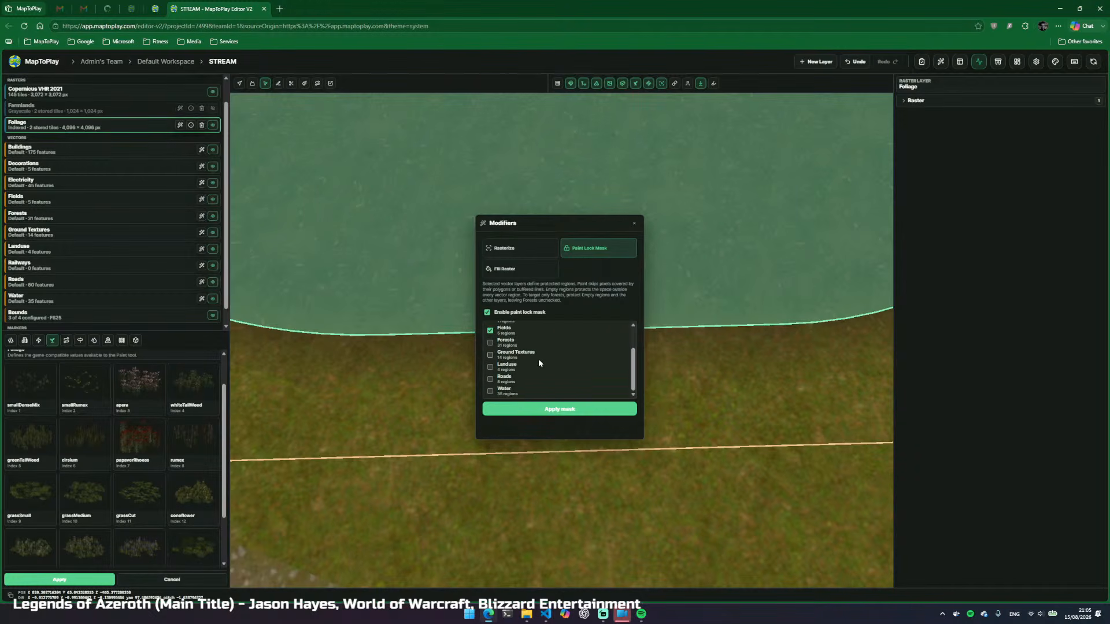
click(491, 380)
click(491, 393)
click(552, 409)
Set the base index of the Foliage layer's Fill Raster modifier to 9 · grassSmall
click(520, 269)
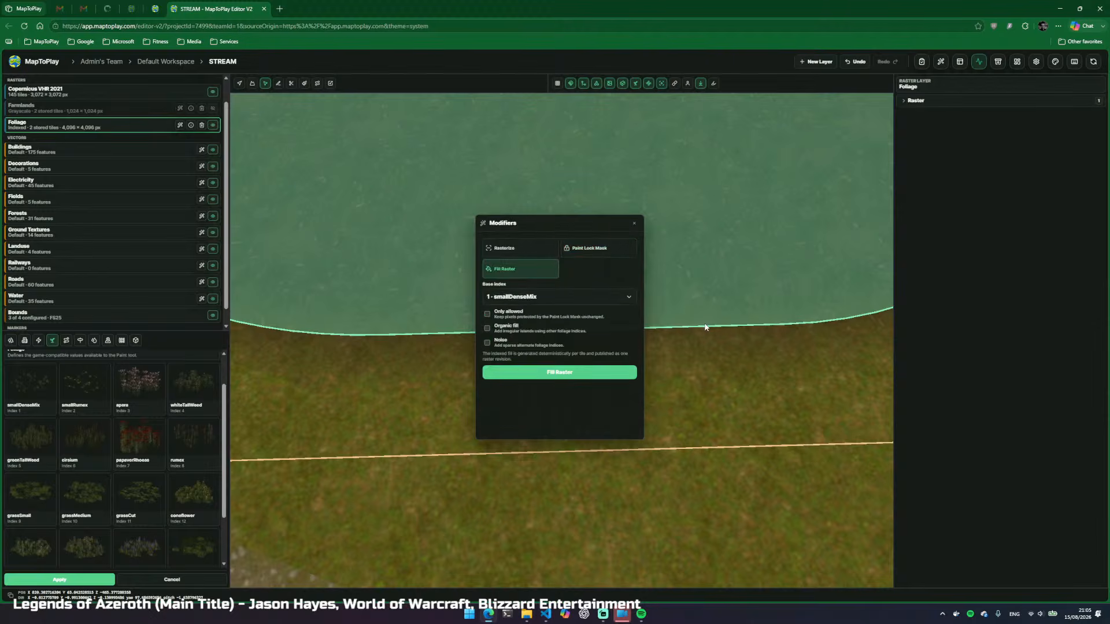
click(570, 301)
scroll(555, 370, down, 3)
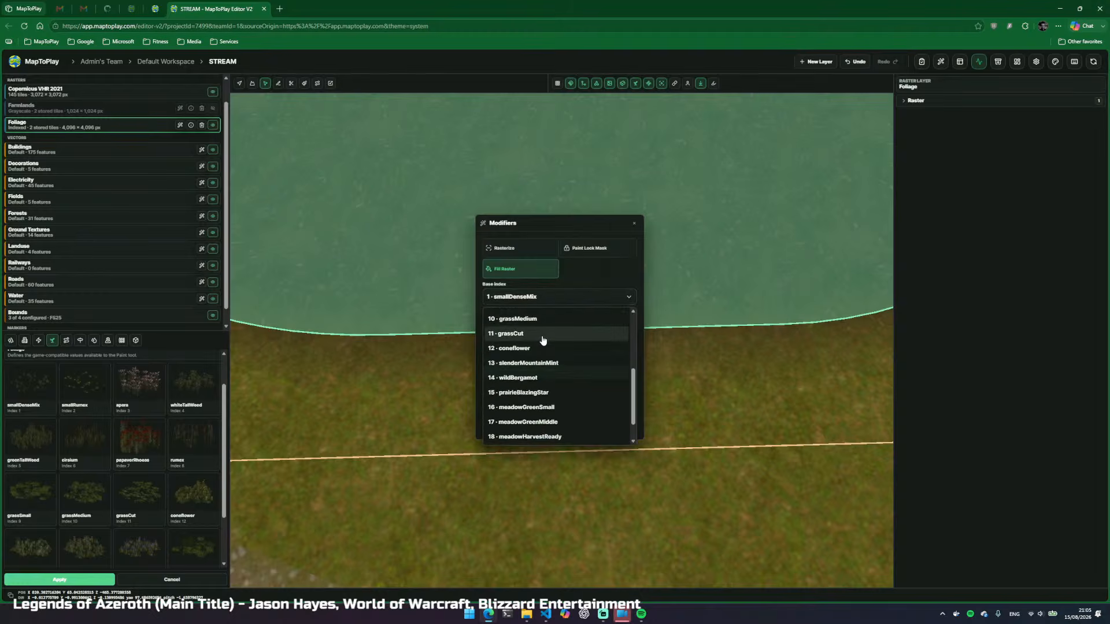
scroll(544, 347, up, 2)
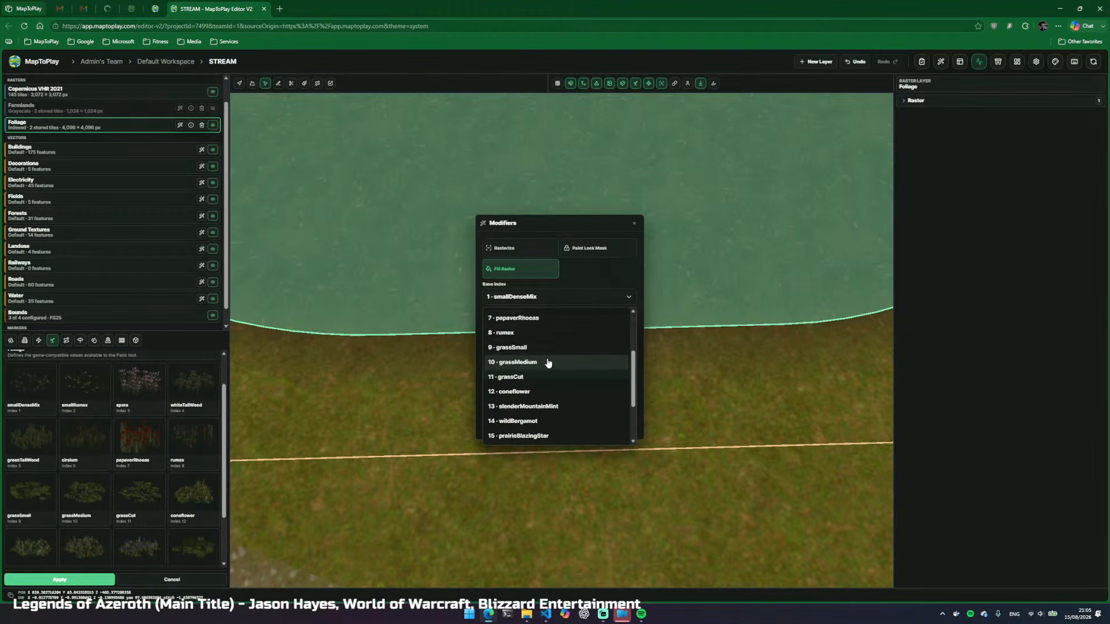
scroll(548, 362, up, 3)
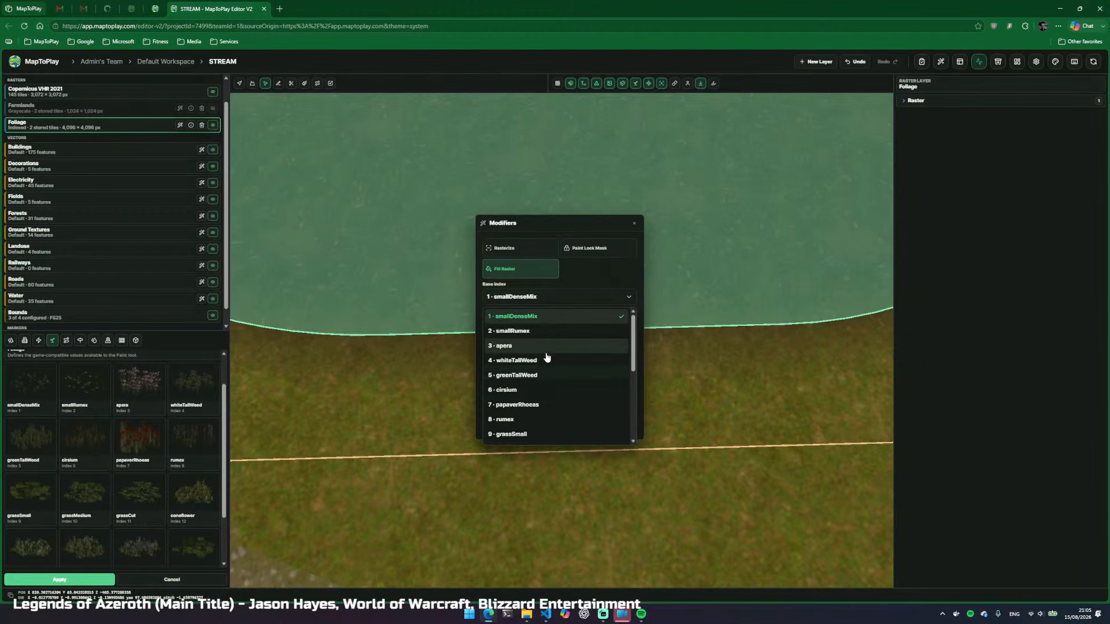
scroll(547, 365, down, 4)
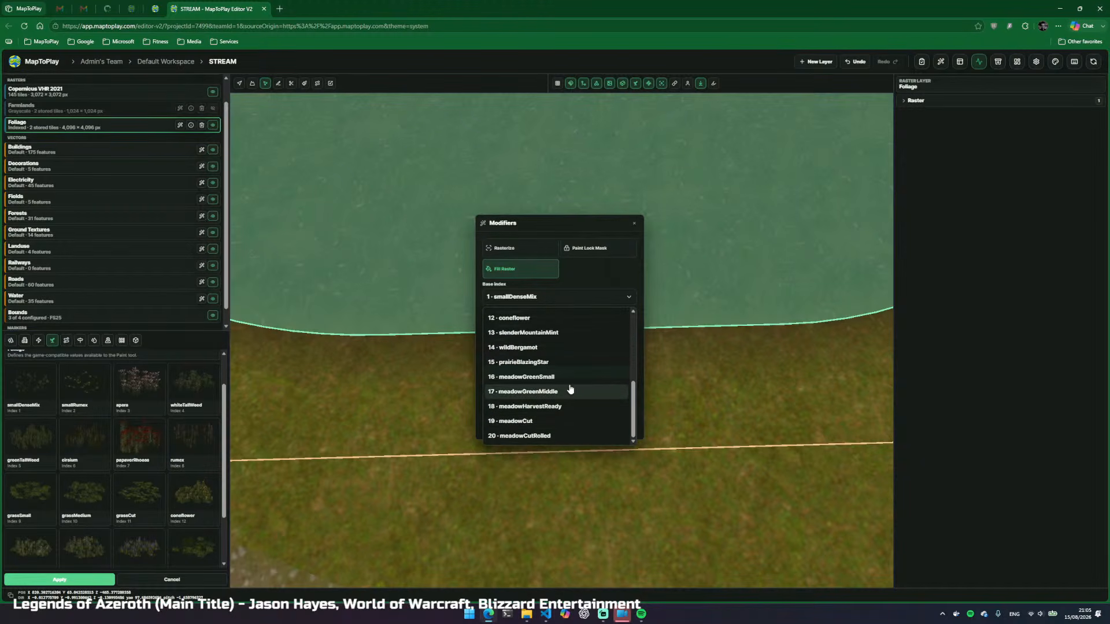
scroll(570, 384, up, 3)
click(567, 377)
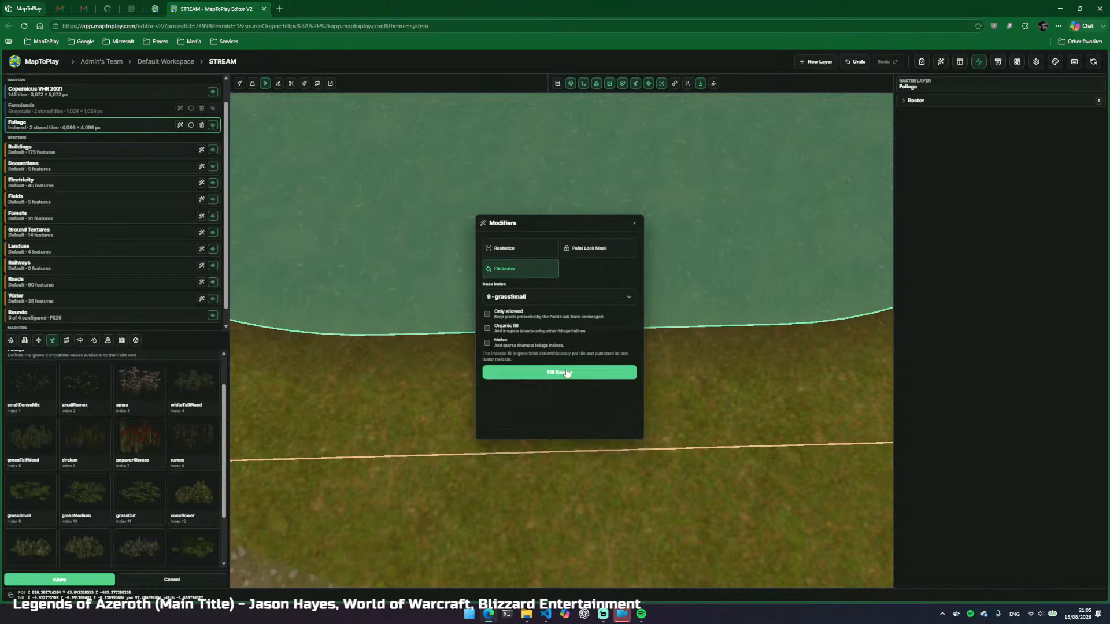
Fill the Foliage raster only in allowed pixels with Organic fill and Noise enabled, and close the modifiers
click(487, 315)
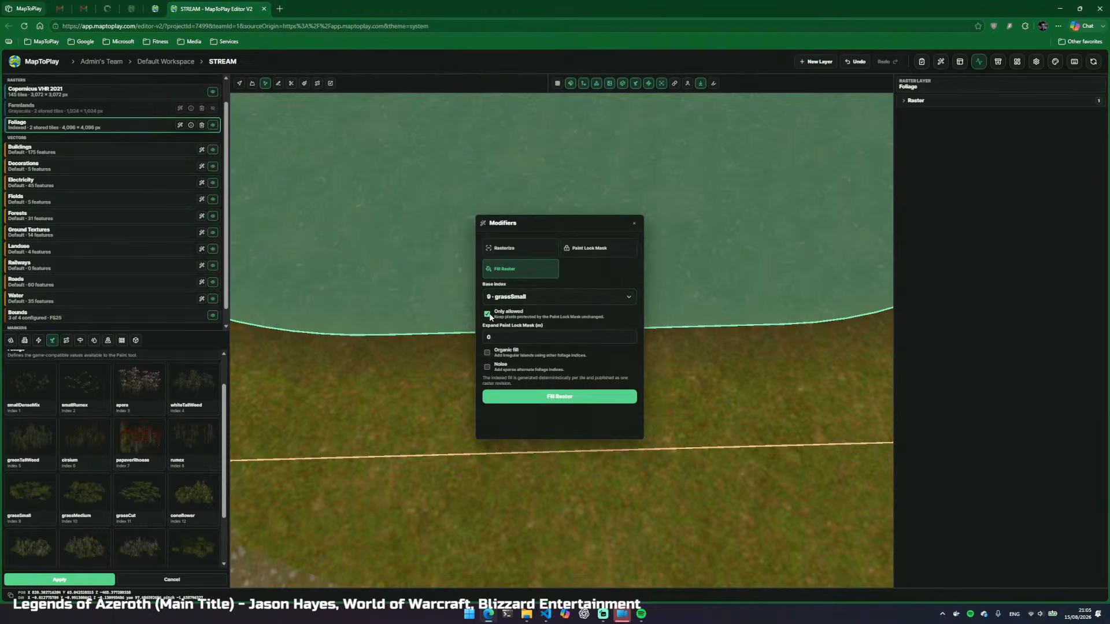
click(496, 314)
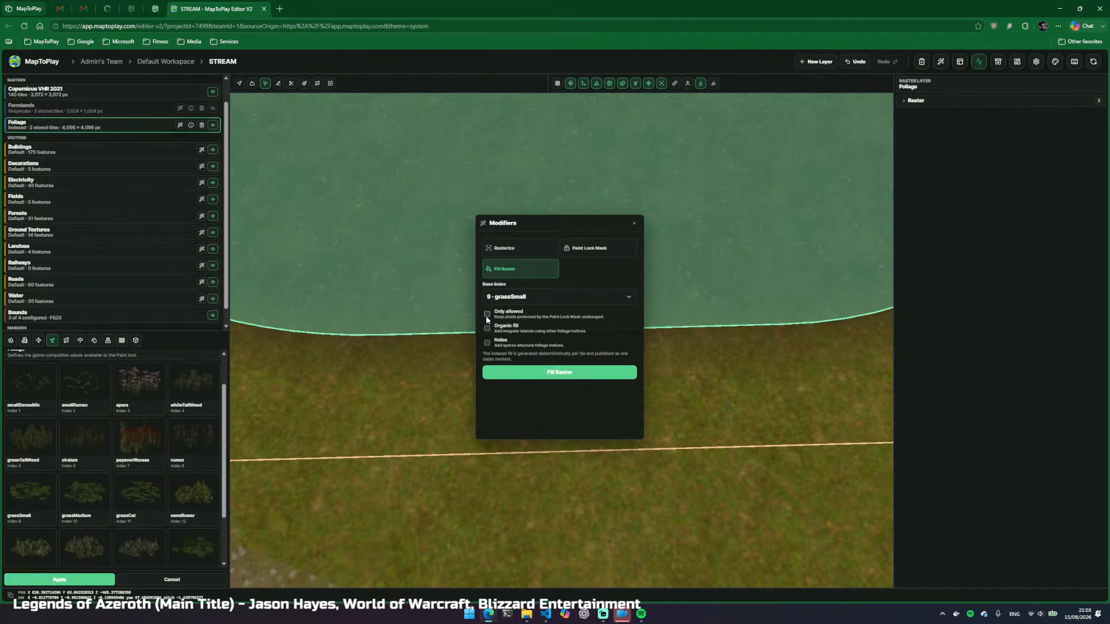
click(486, 314)
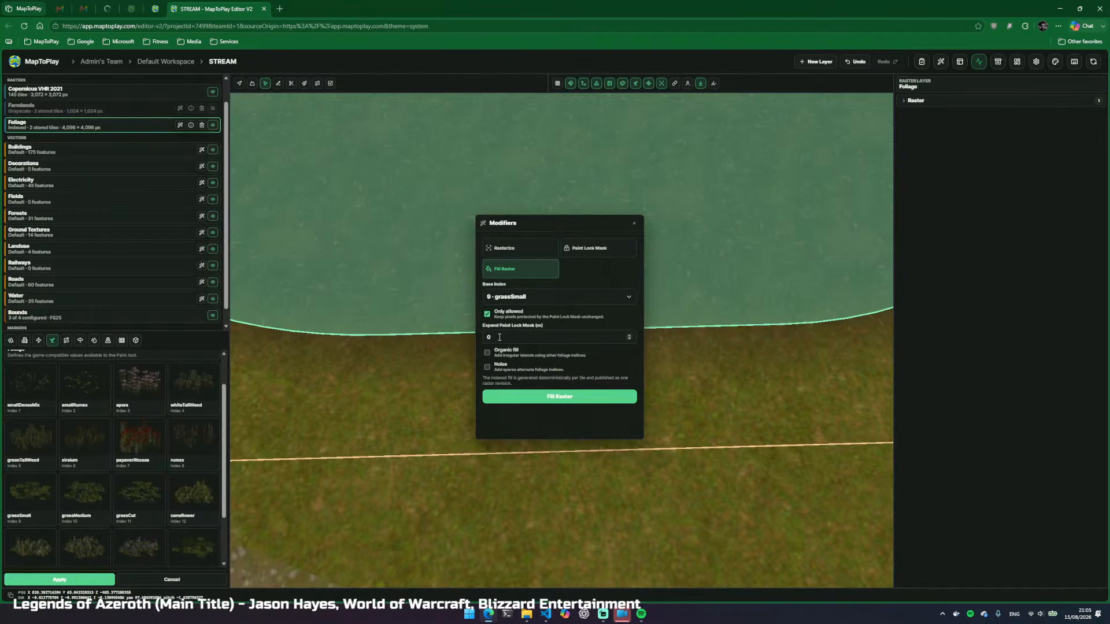
drag(498, 337, 479, 339)
click(507, 364)
click(504, 350)
click(558, 398)
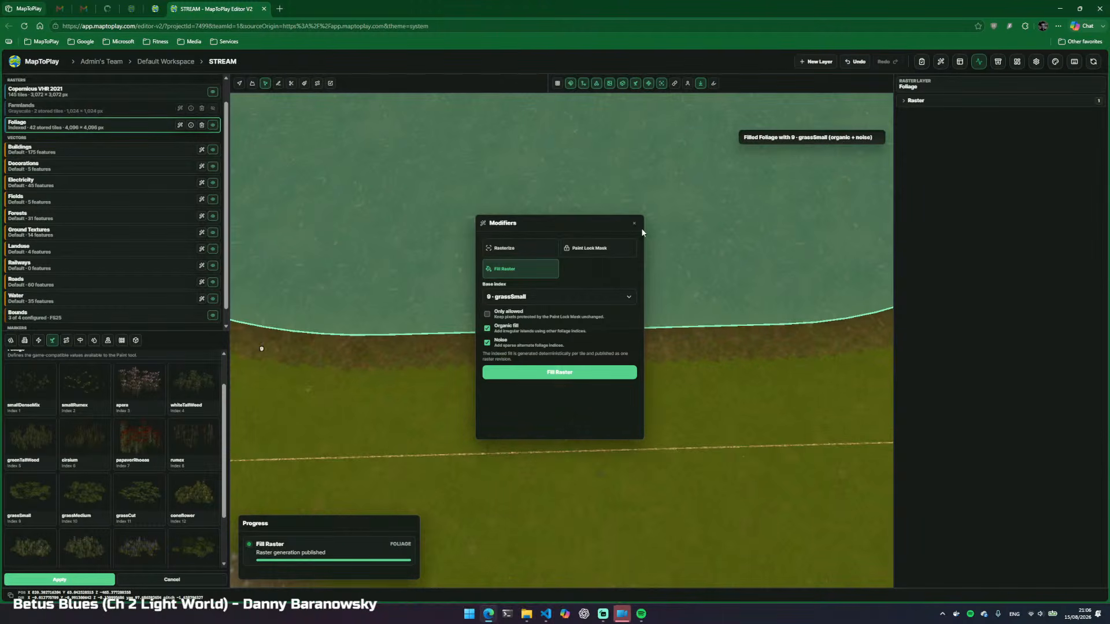
click(635, 224)
Hide the vectors and inspect the filled grass in first person along the field's edge
drag(682, 414, 740, 347)
key(s)
key(d)
key(f)
key(v)
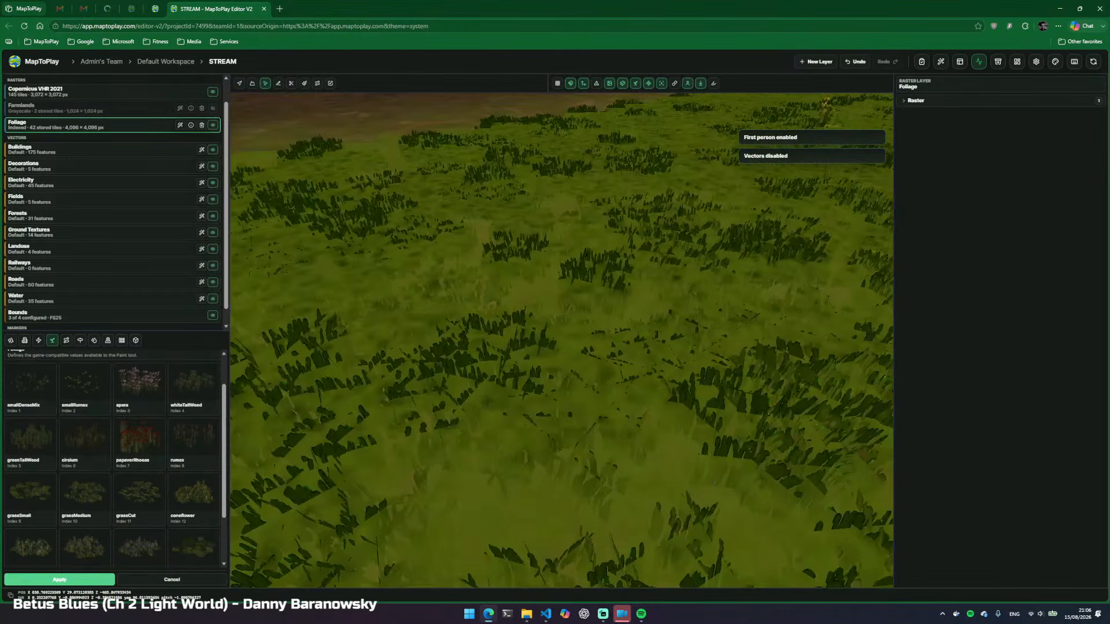
key(w)
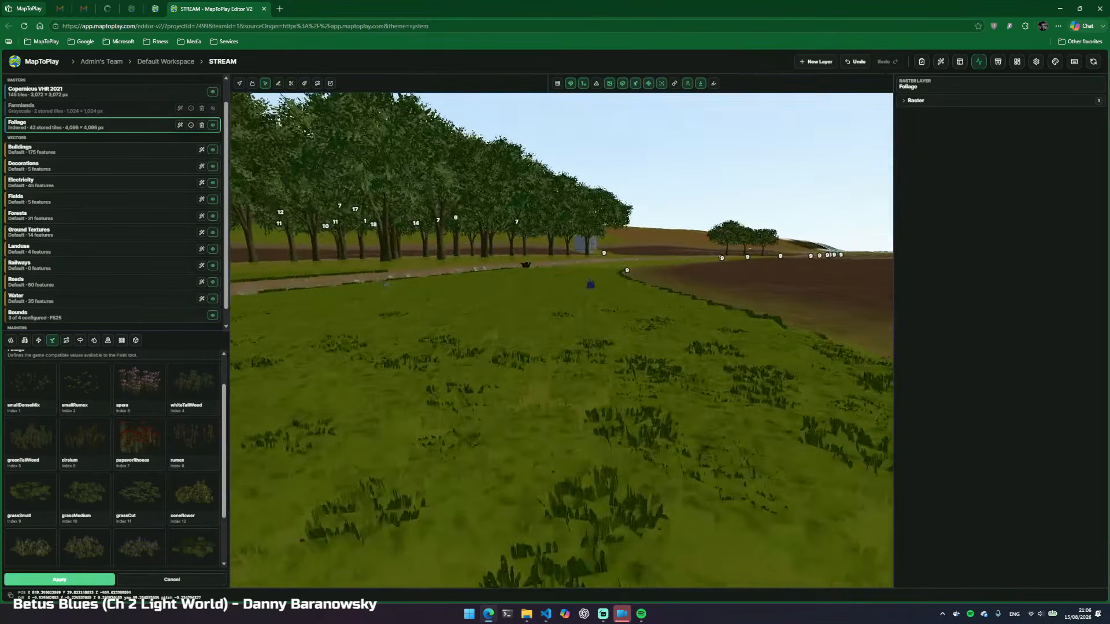
key(w)
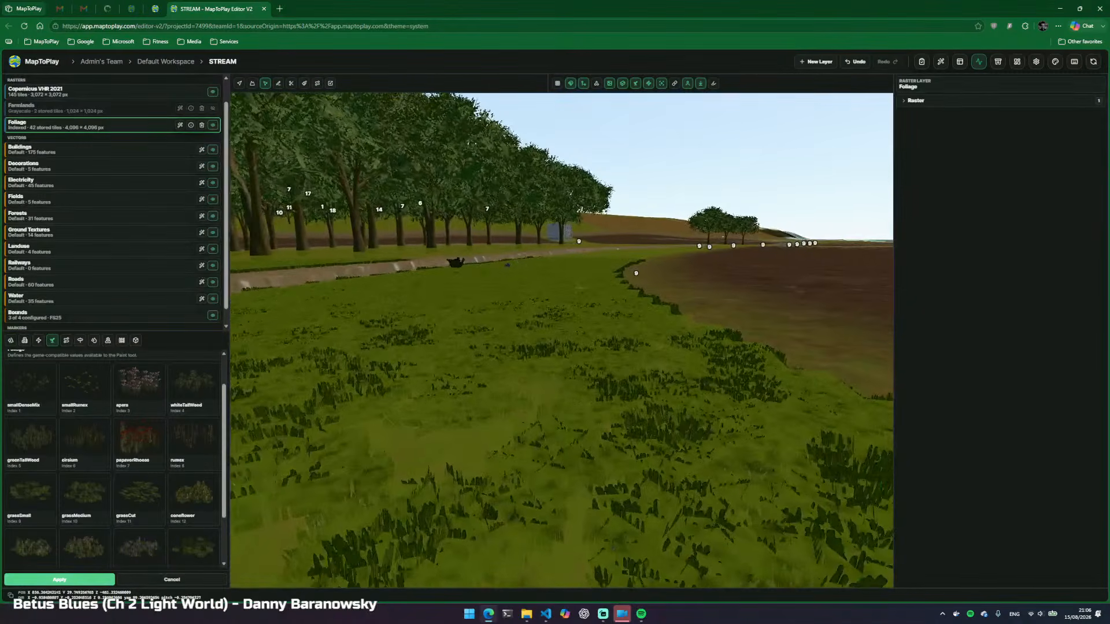
Set the dense model draw distance to 24 m and check the grass density in first person
click(636, 84)
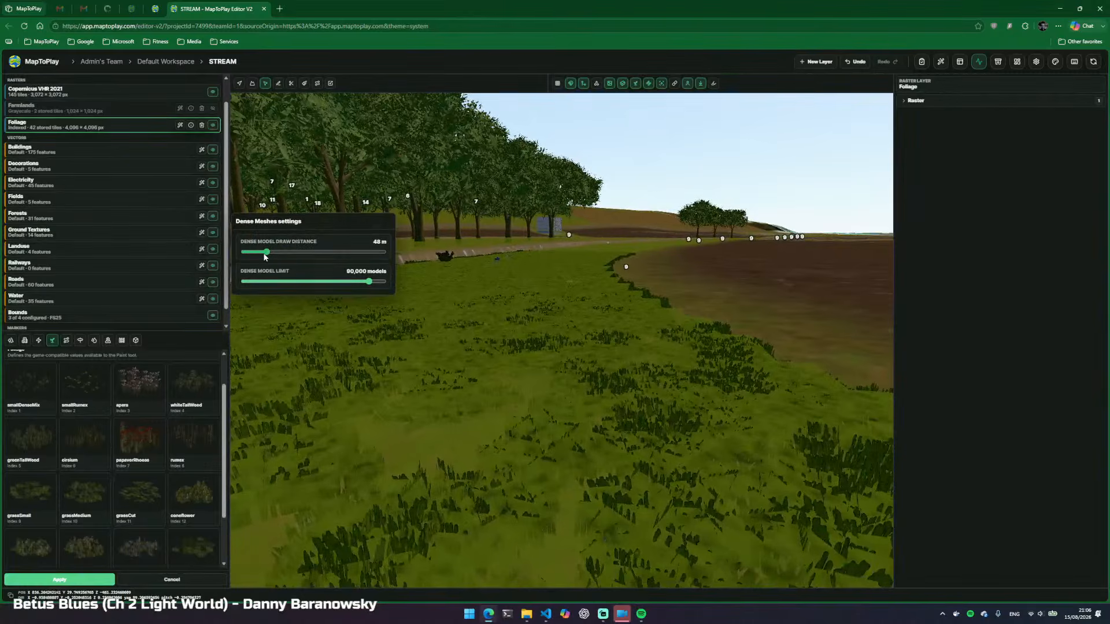
drag(264, 253, 254, 255)
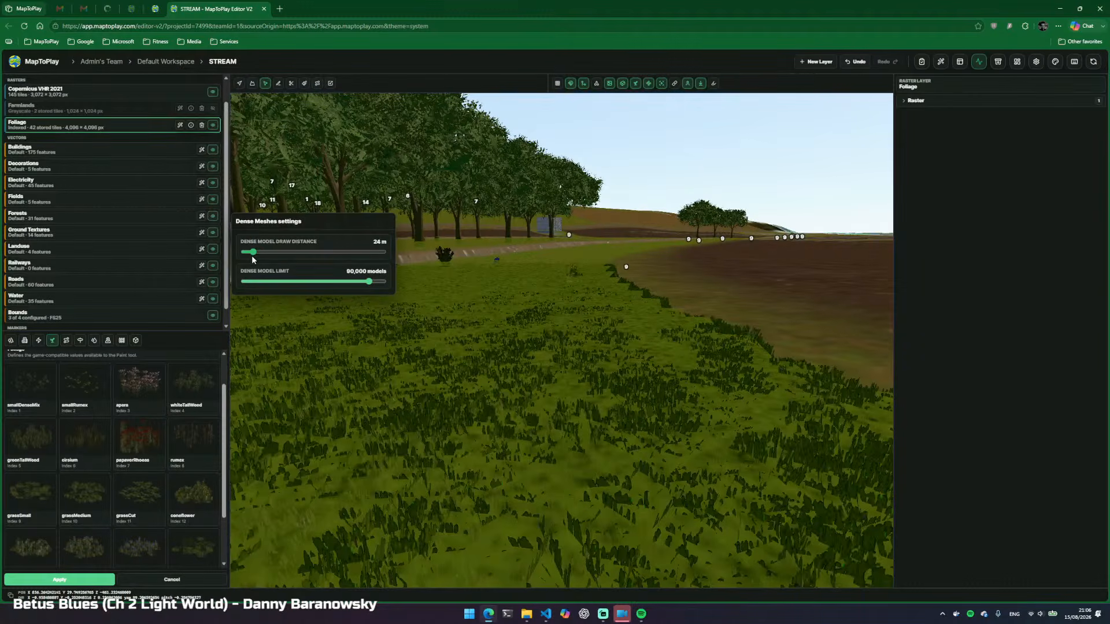
right_click(463, 277)
key(w)
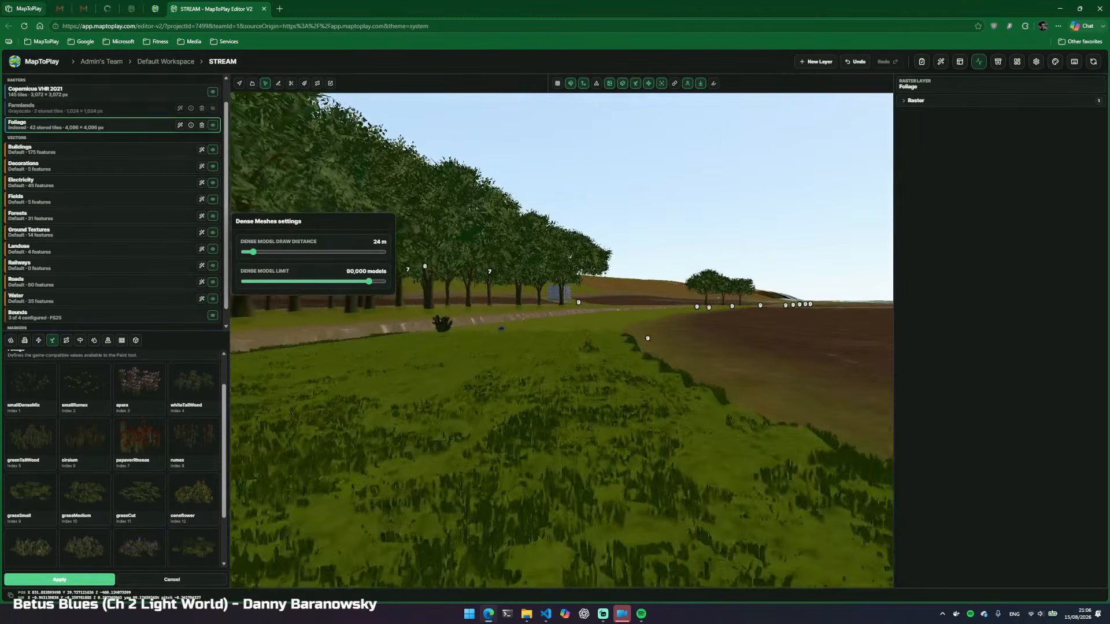
Examine the filled area from above past the index 7 patches, and inspect the grass and scattered plants in first person
key(f)
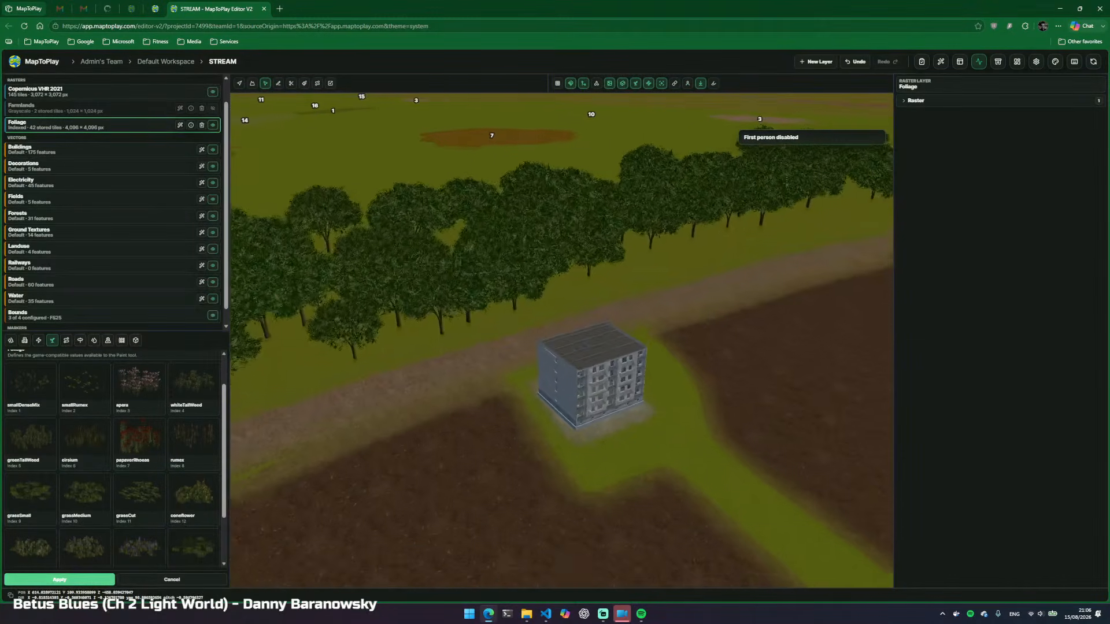
right_click(582, 399)
key(w)
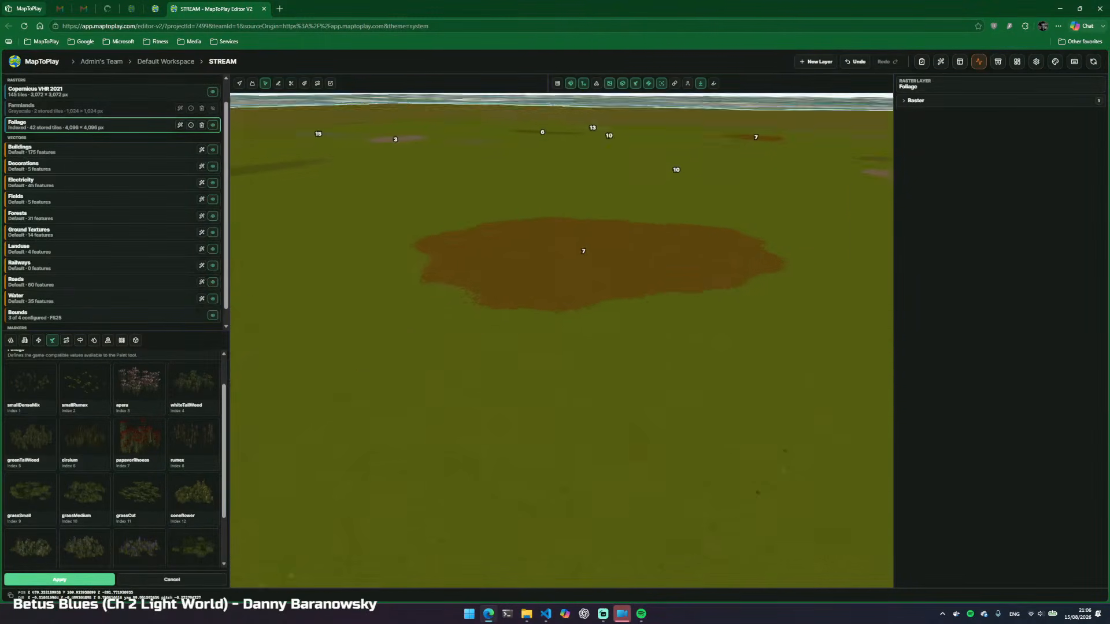
key(w)
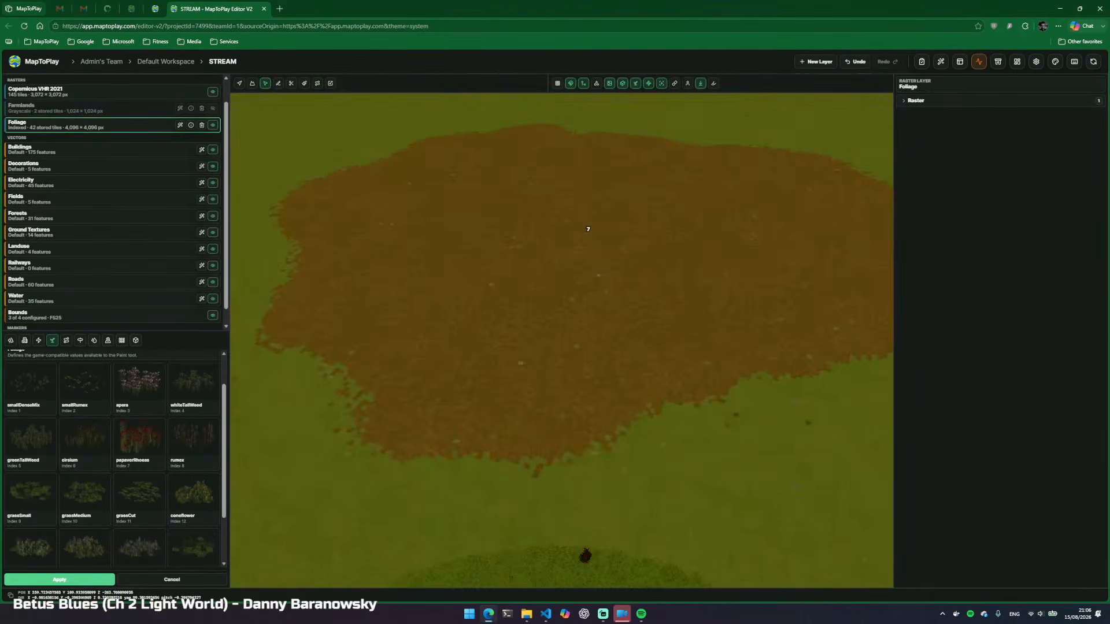
key(w)
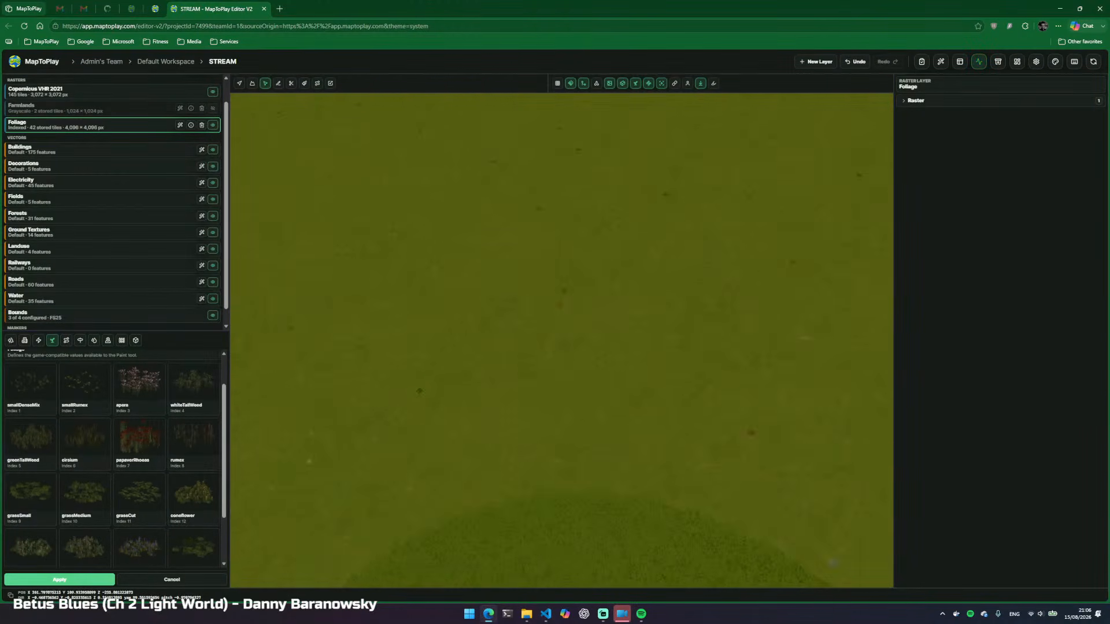
key(w)
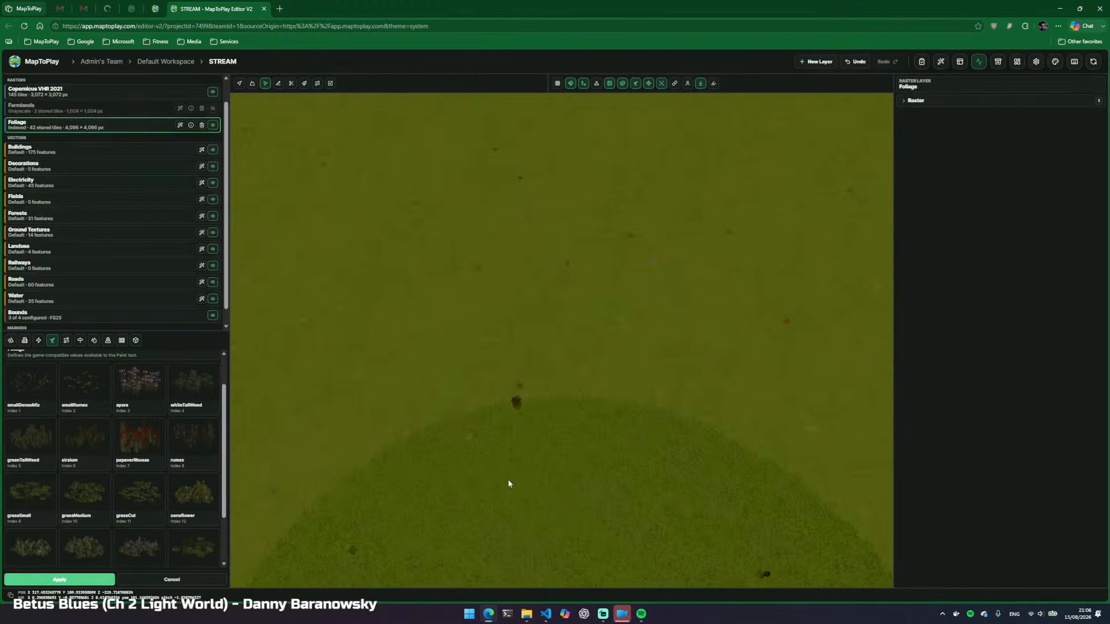
key(f)
key(w)
drag(510, 484, 510, 350)
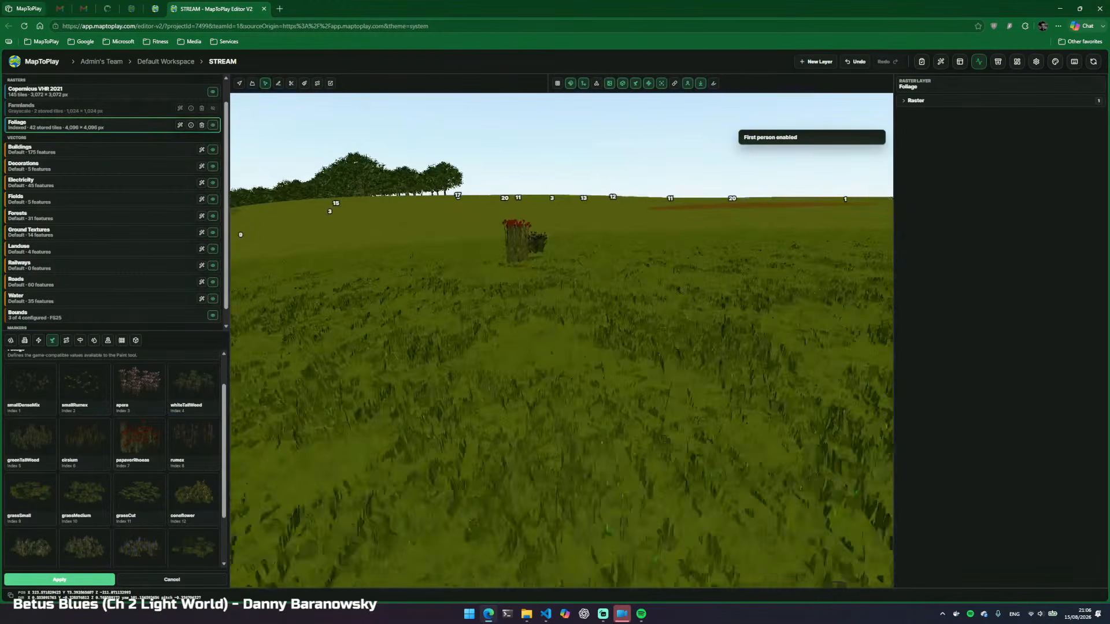
key(w)
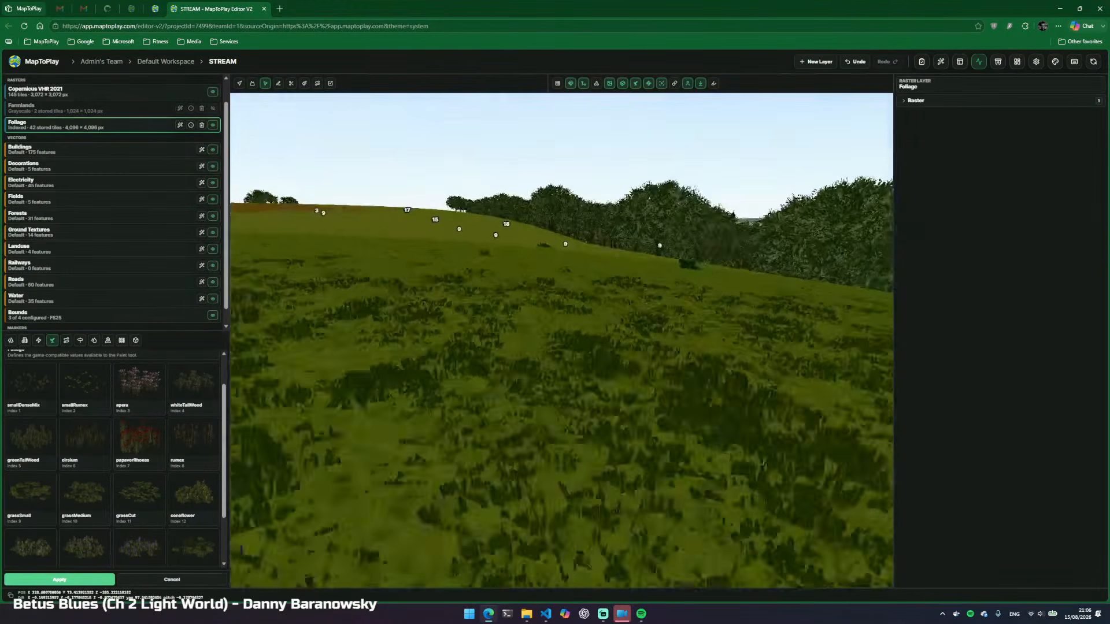
Inspect the index 3 apera patch from above and in first person, including a look at the Dense Meshes settings
key(f)
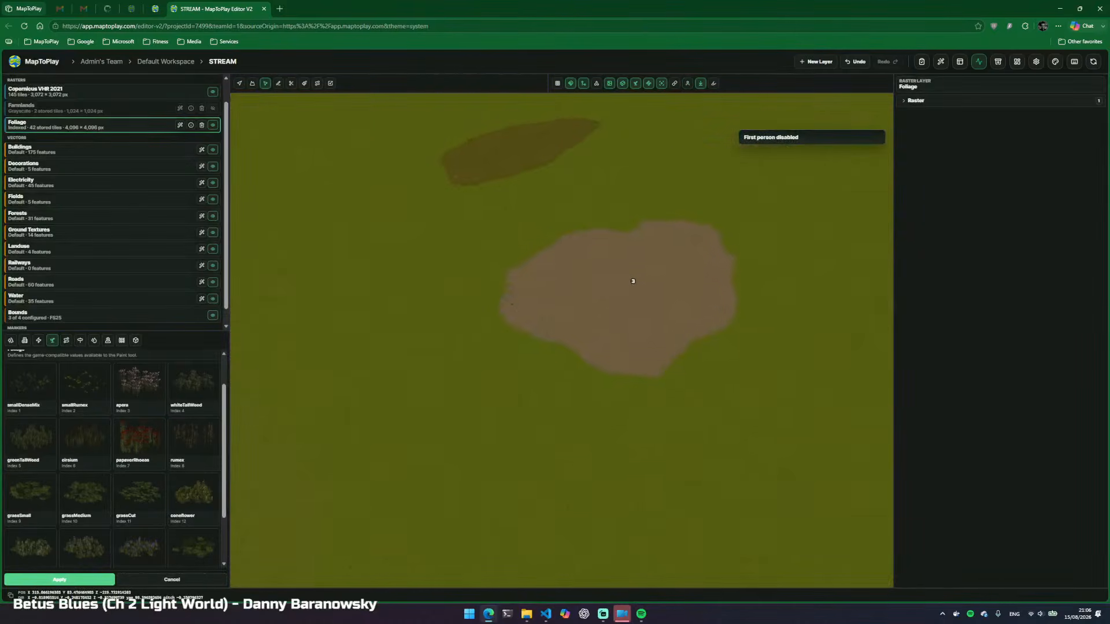
key(w)
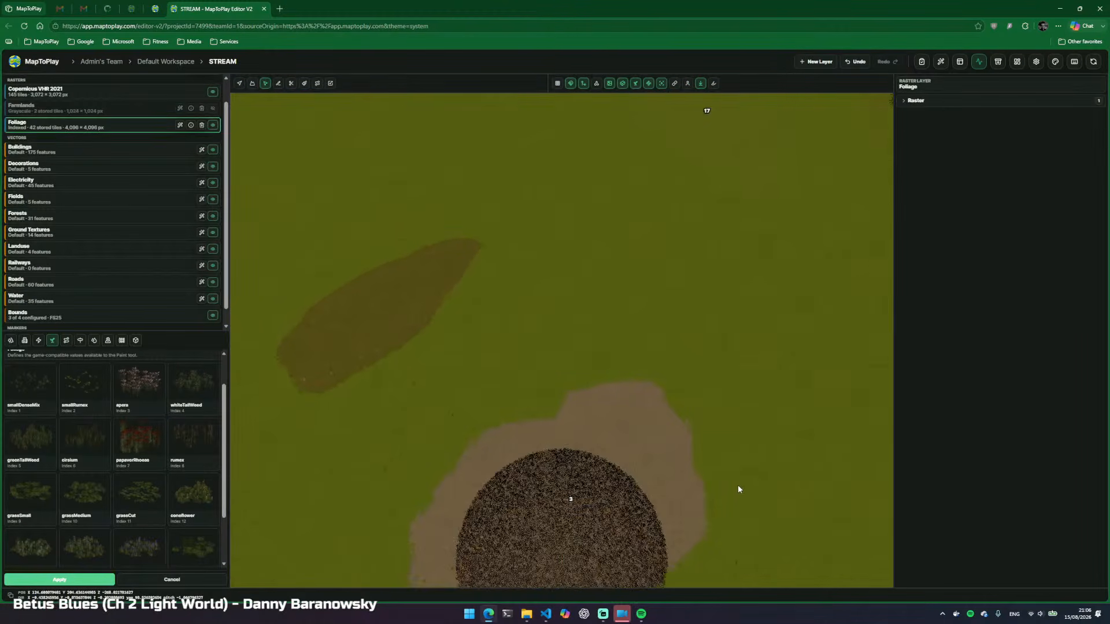
key(f)
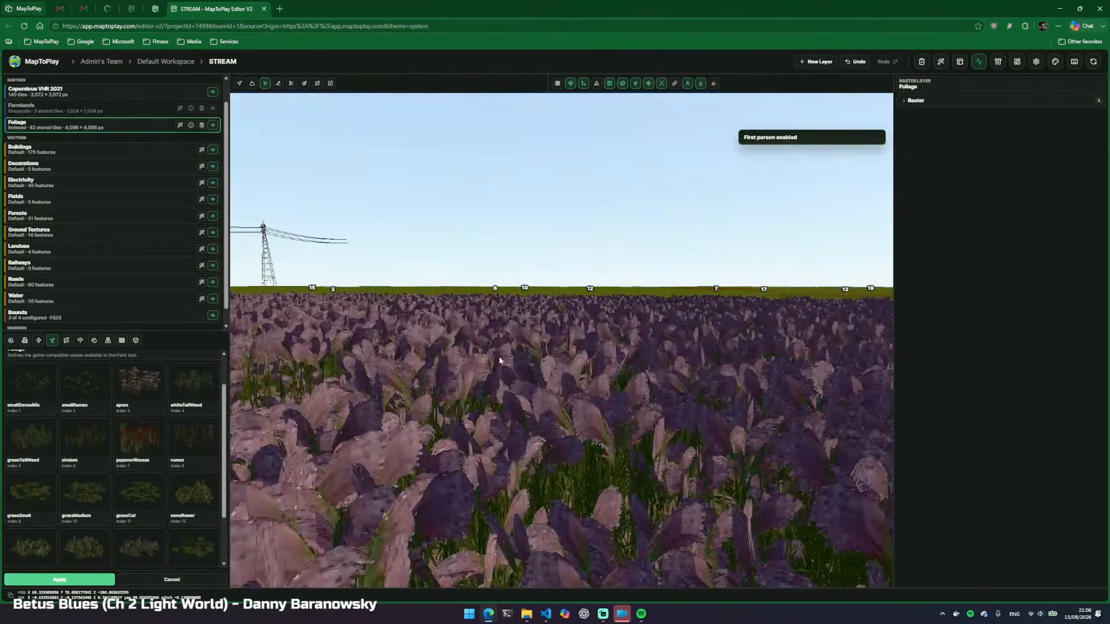
right_click(647, 86)
right_click(639, 85)
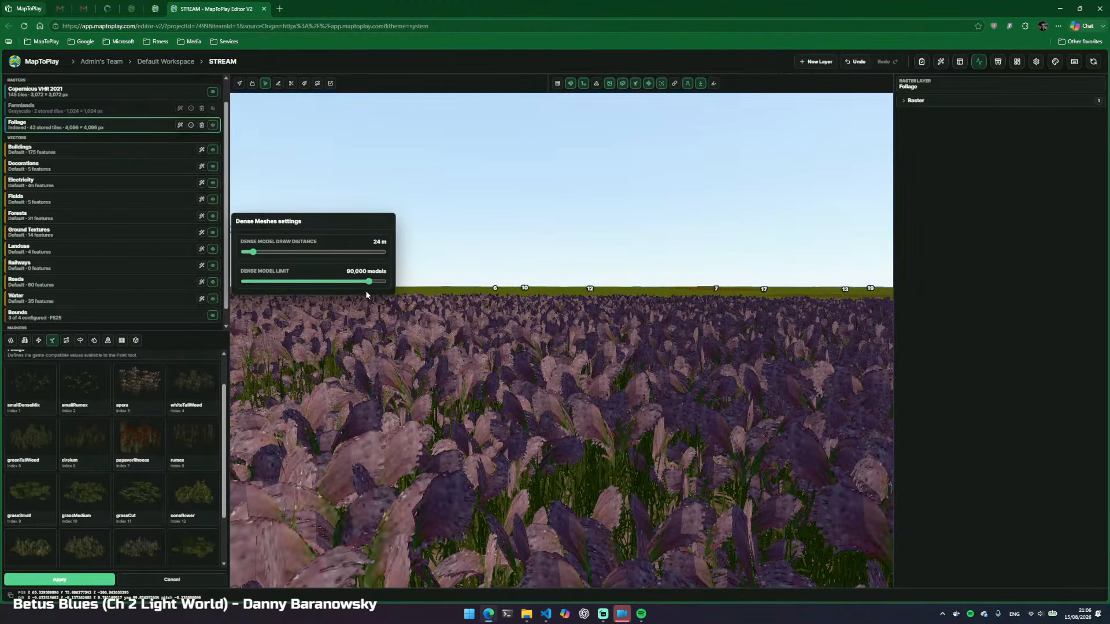
click(567, 381)
key(w)
key(a)
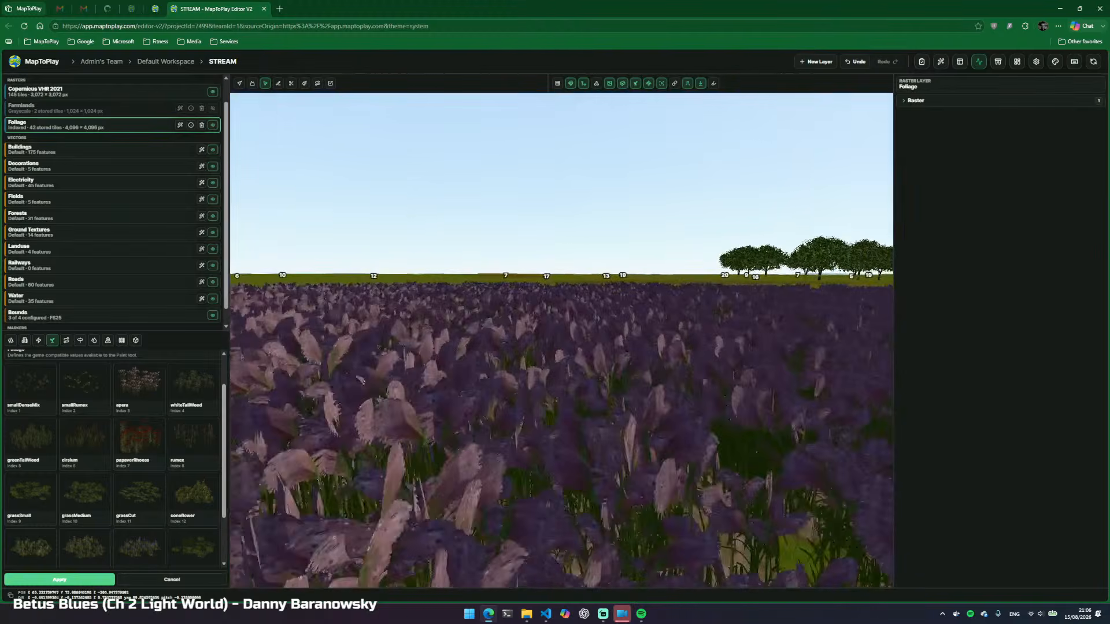
key(w)
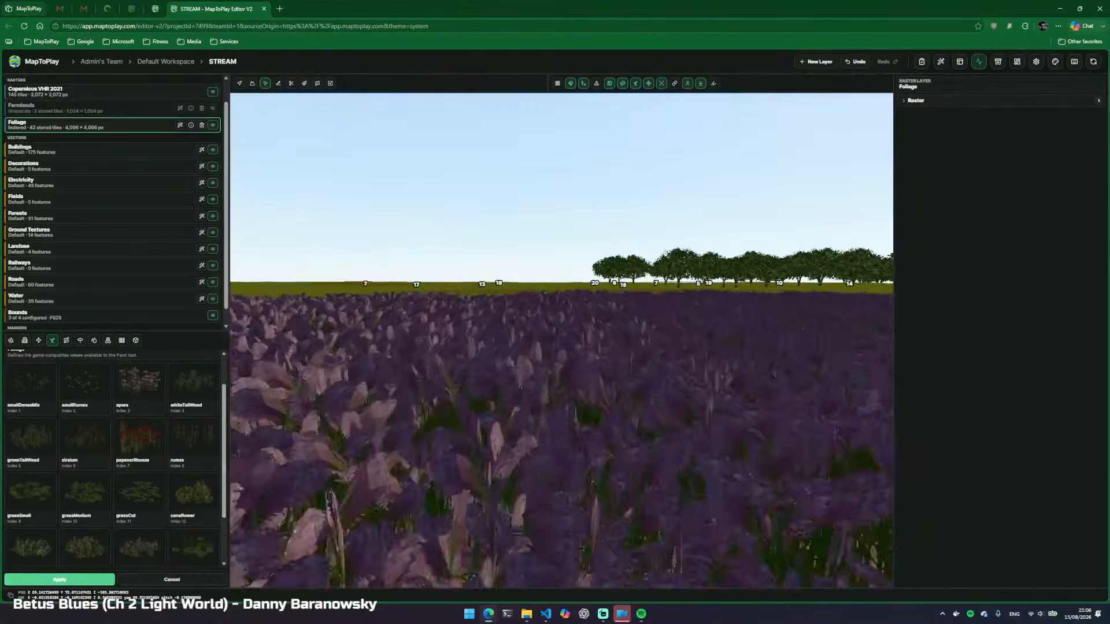
key(Escape)
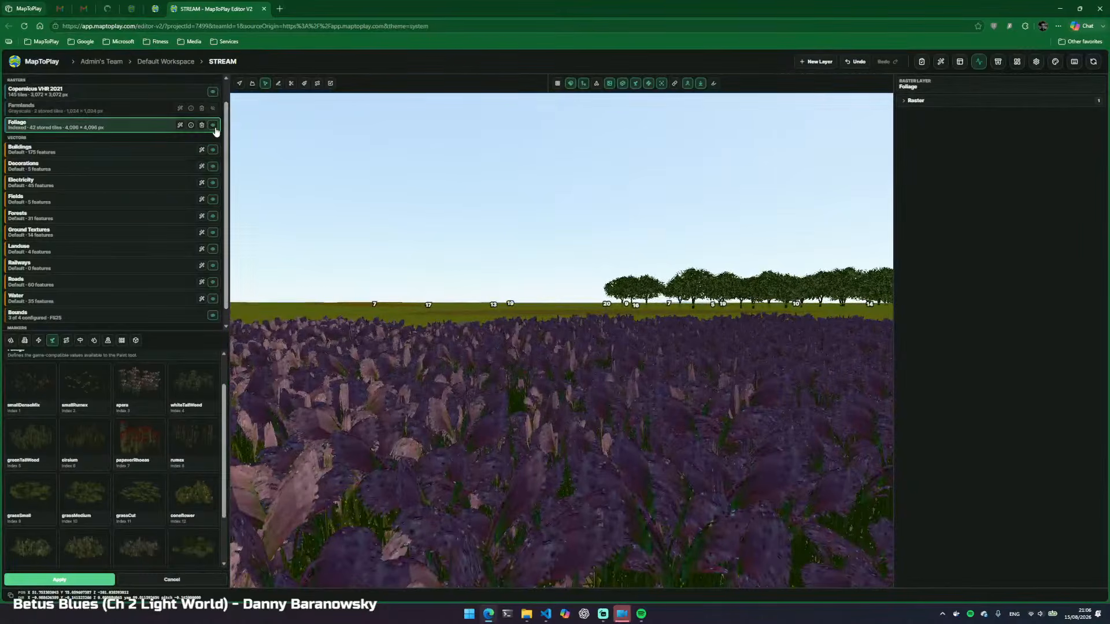
Hide the Foliage raster and inspect the grass and the edge of the flower patch in first person
click(213, 127)
click(630, 310)
key(w)
key(w)
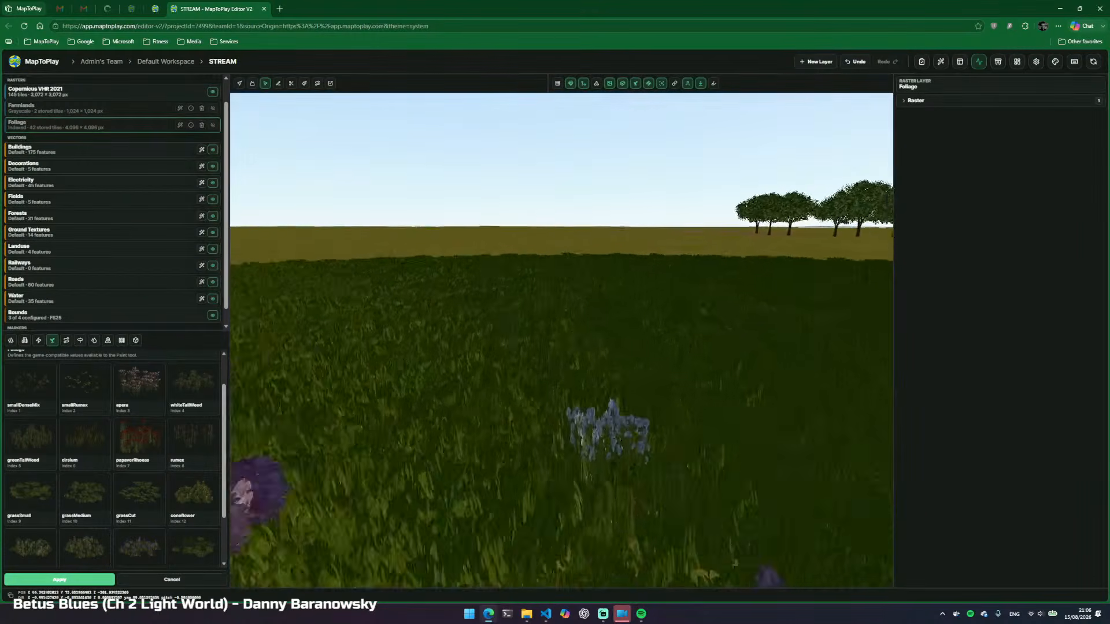
key(w)
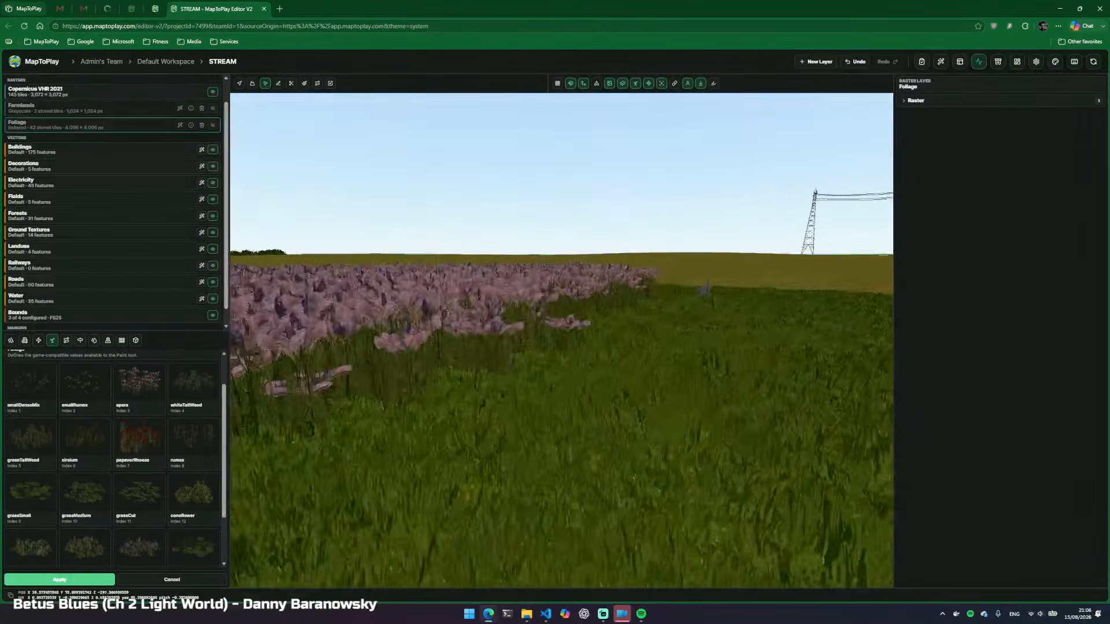
key(Escape)
Disable Dense Meshes and first person mode, and view the roads and power lines from above
click(637, 86)
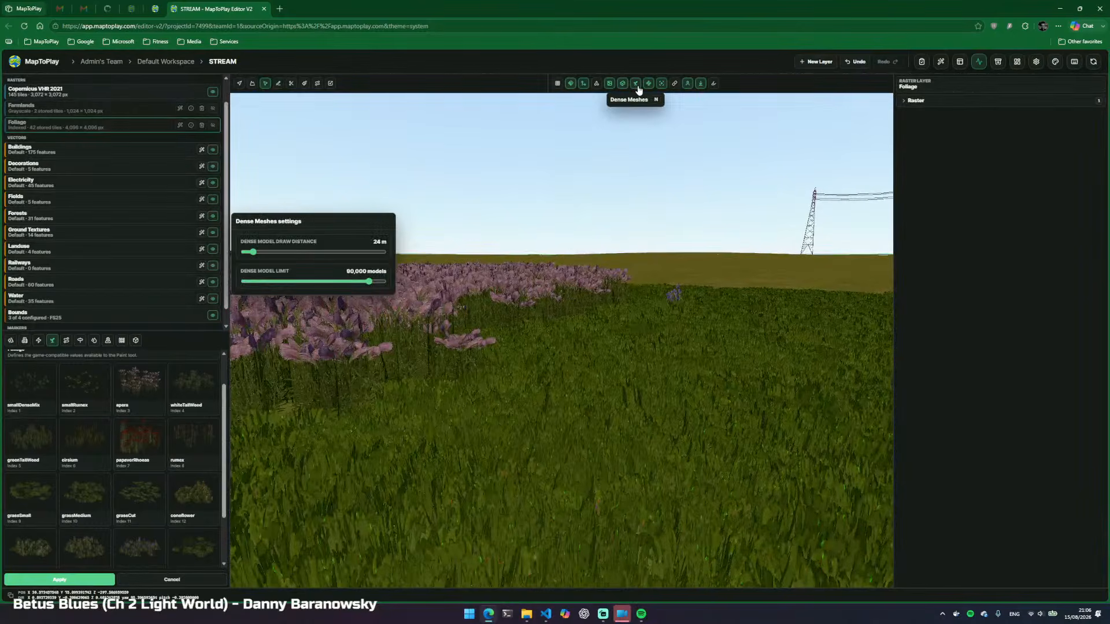
click(638, 90)
click(654, 326)
key(f)
key(w)
key(space)
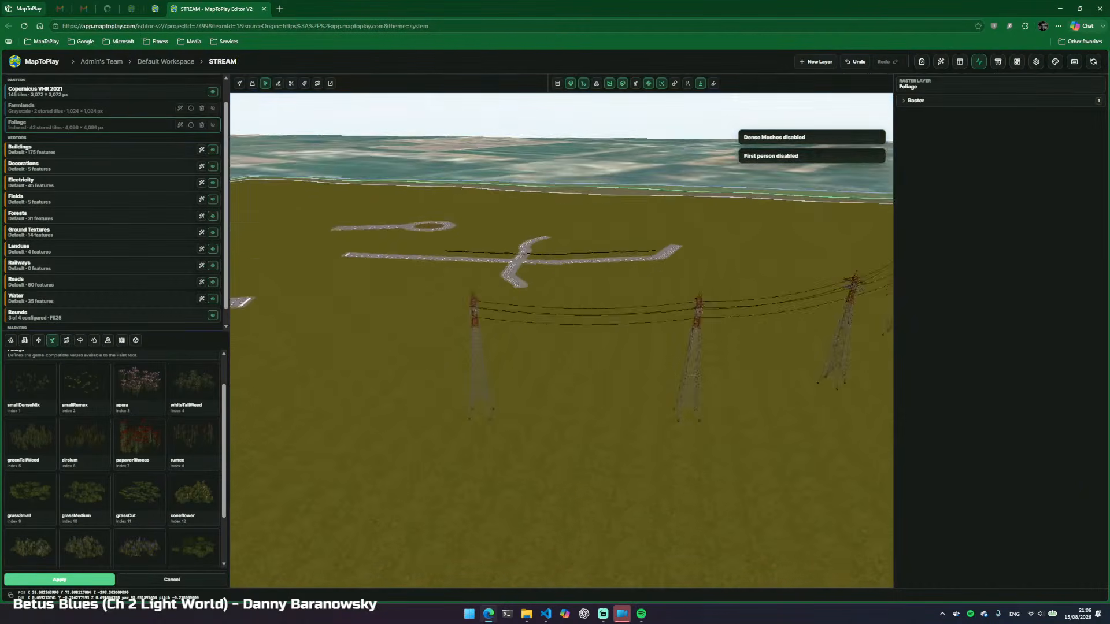
key(w)
key(space)
key(d)
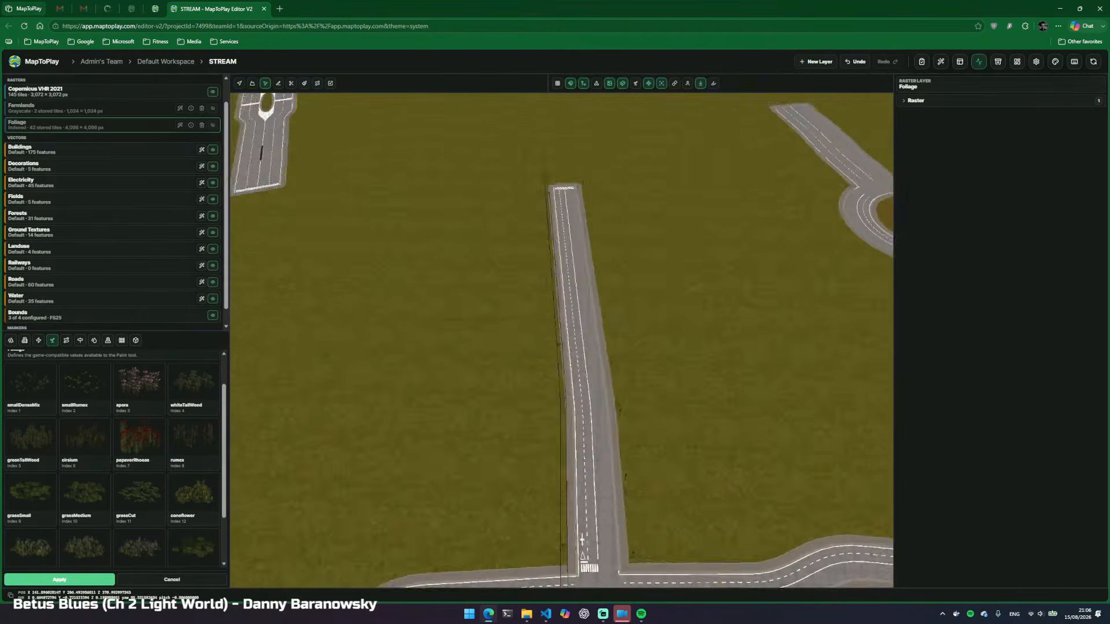
key(Escape)
click(492, 325)
key(w)
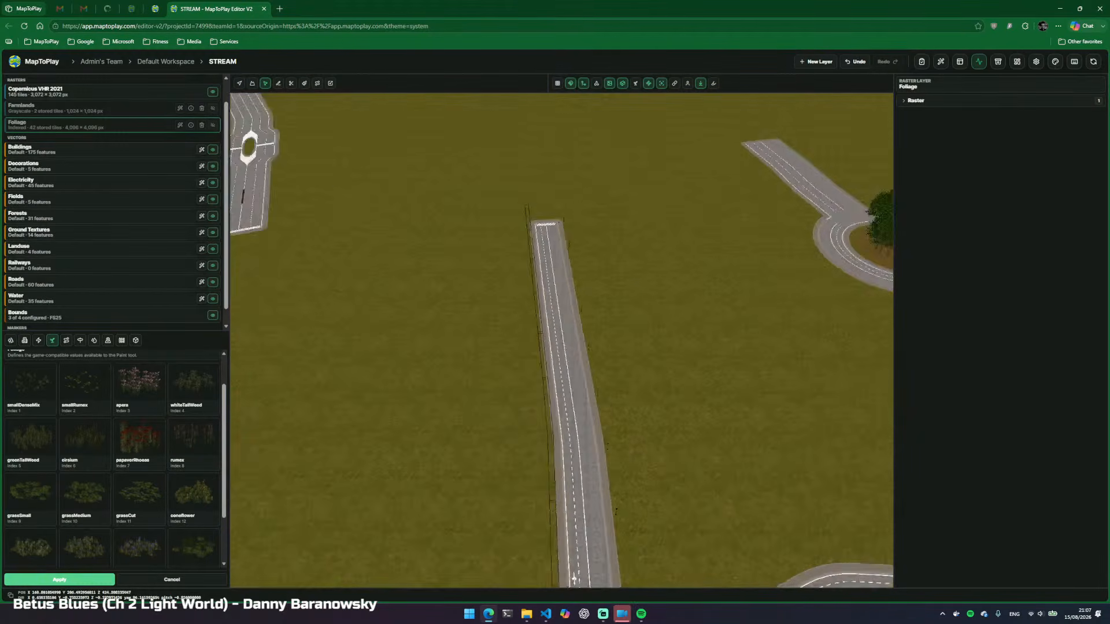
key(Escape)
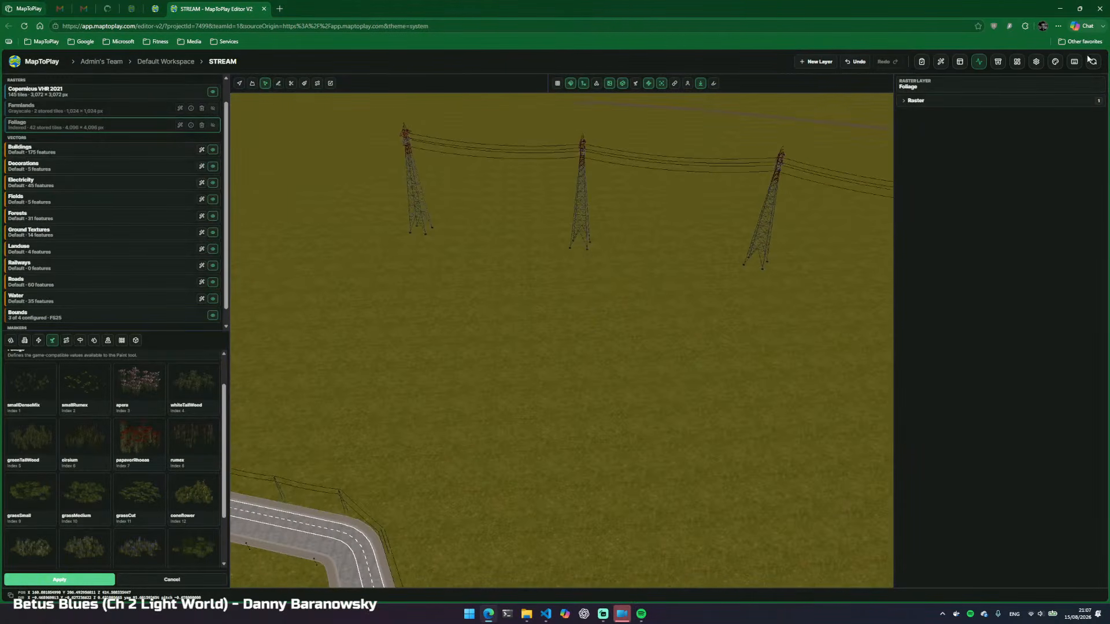
Review the map checklist down to its final sections for markers and export
click(921, 61)
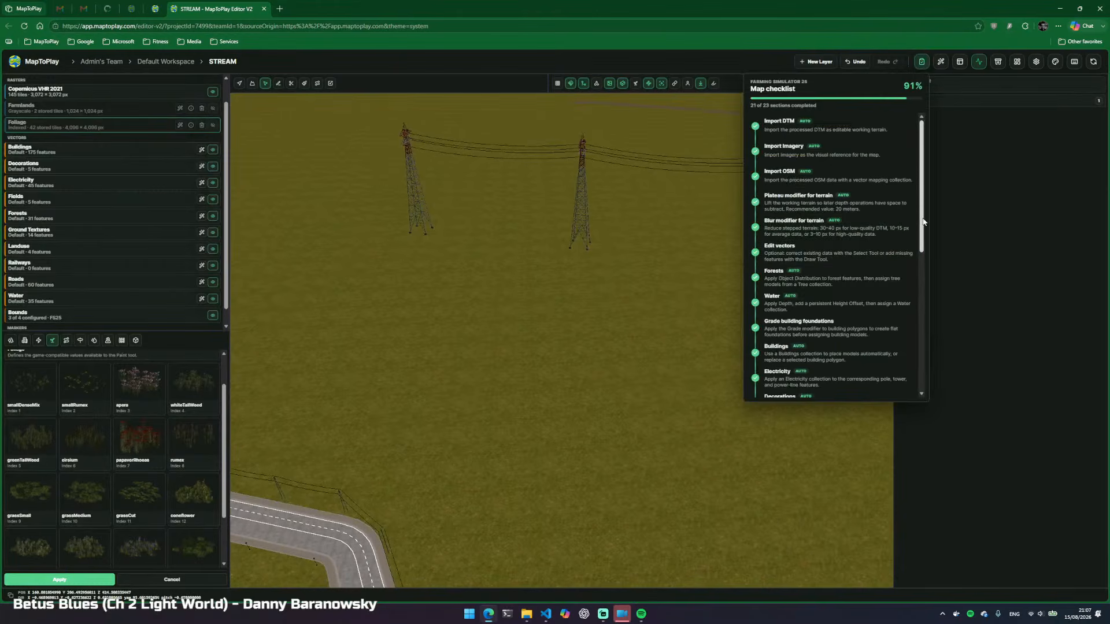
scroll(919, 307, down, 3)
scroll(919, 307, down, 2)
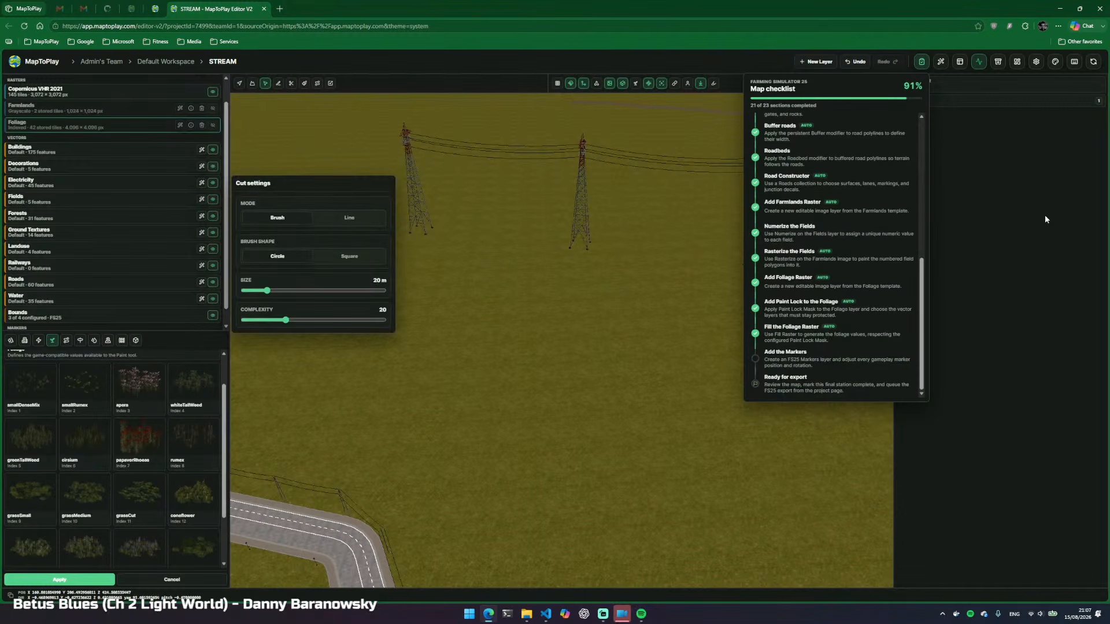
click(922, 61)
Create a new FS25 markers layer
key(w)
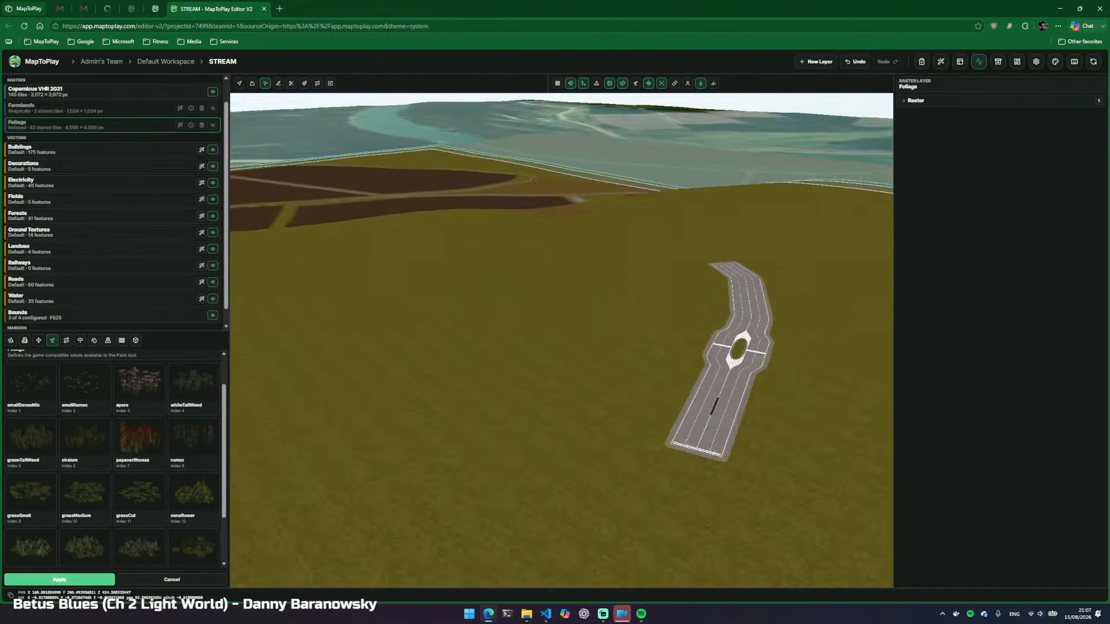
key(w)
drag(741, 331, 655, 396)
click(816, 61)
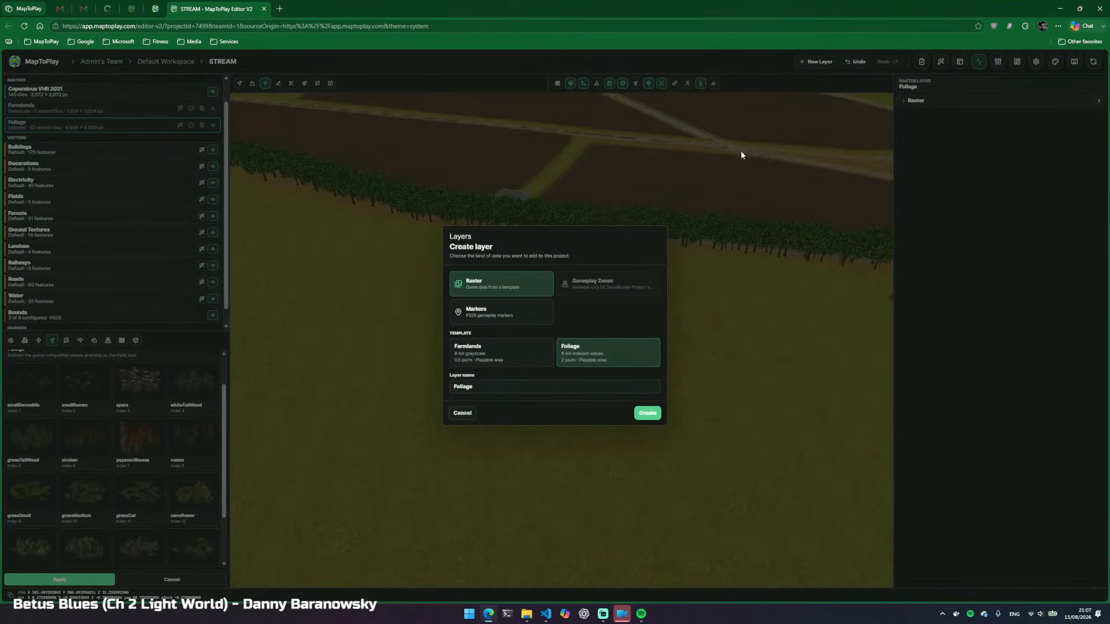
click(492, 312)
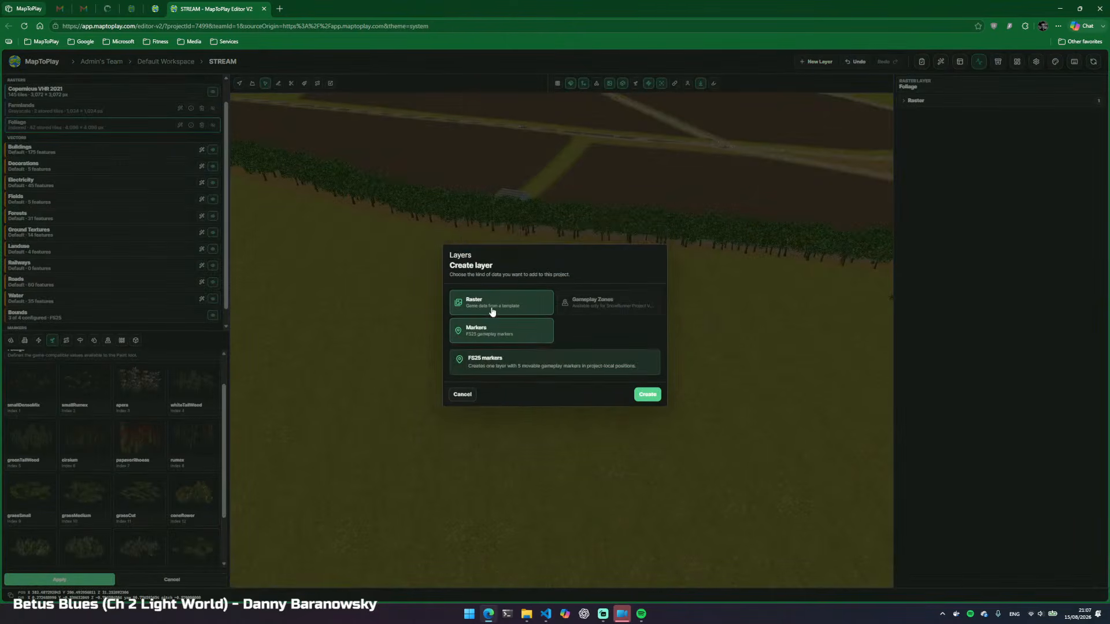
click(647, 394)
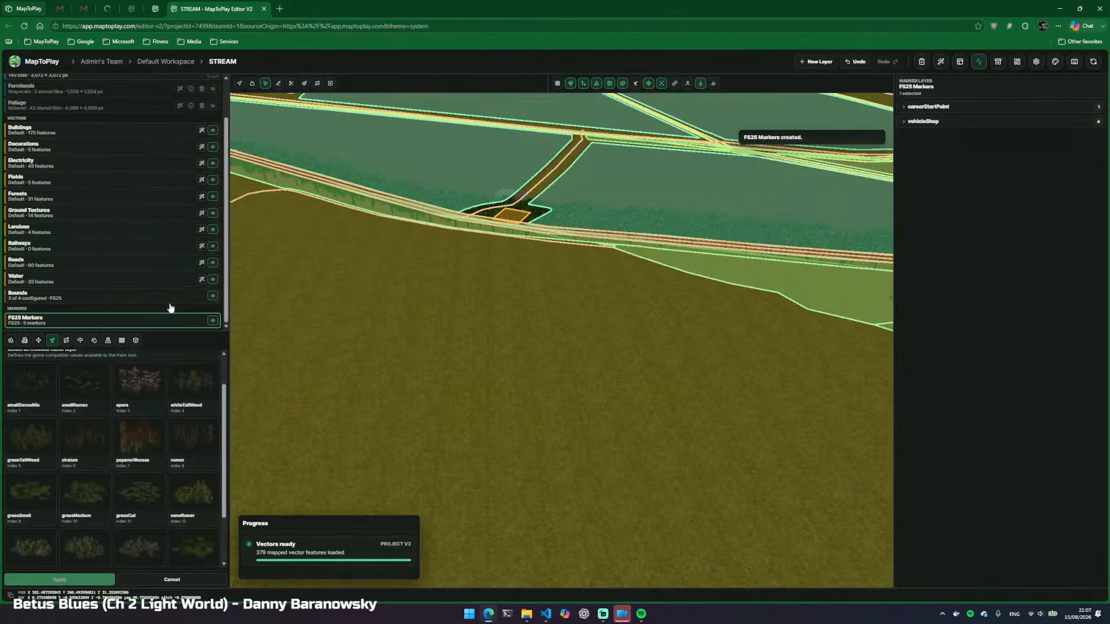
Enable Highlight to locate the gameplay markers on the map and list the Career Start Point marker
drag(710, 312, 553, 315)
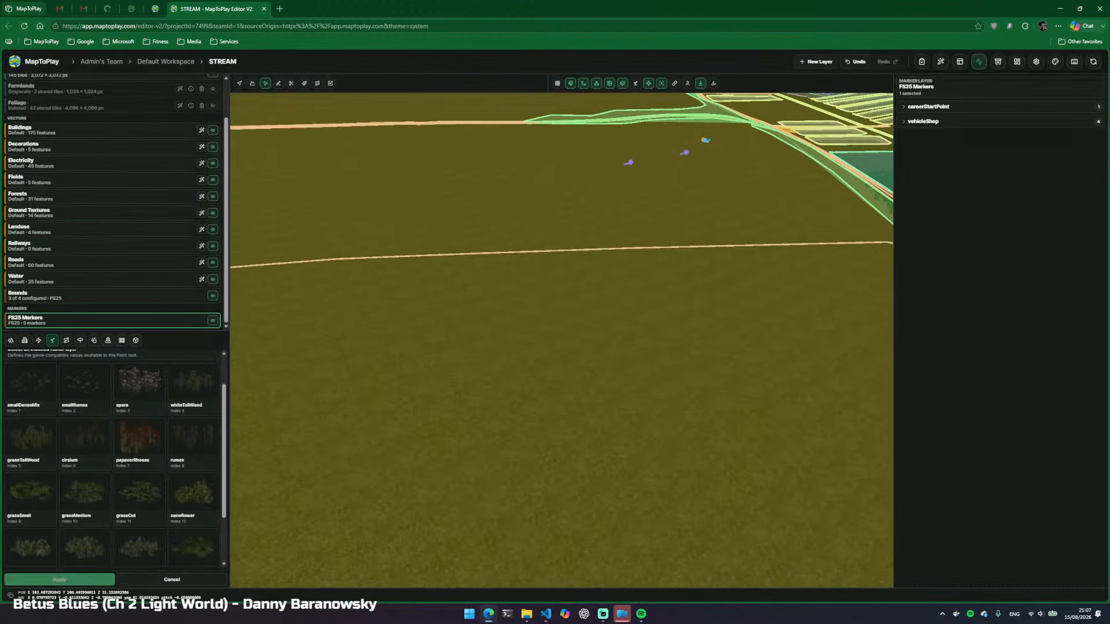
key(w)
key(w)
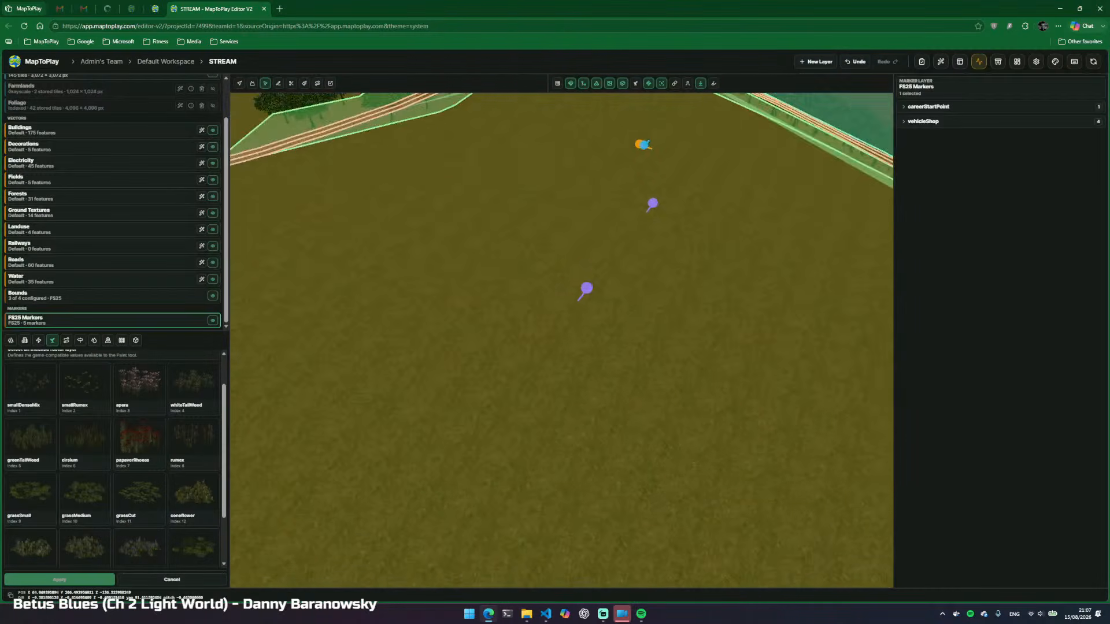
key(w)
drag(682, 324, 636, 198)
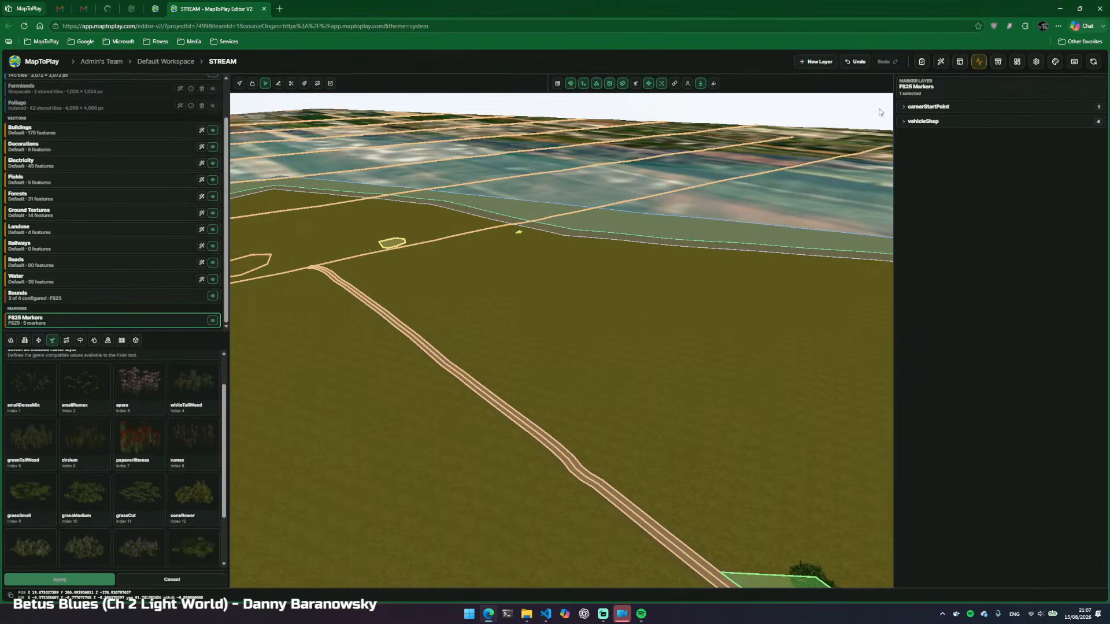
click(714, 83)
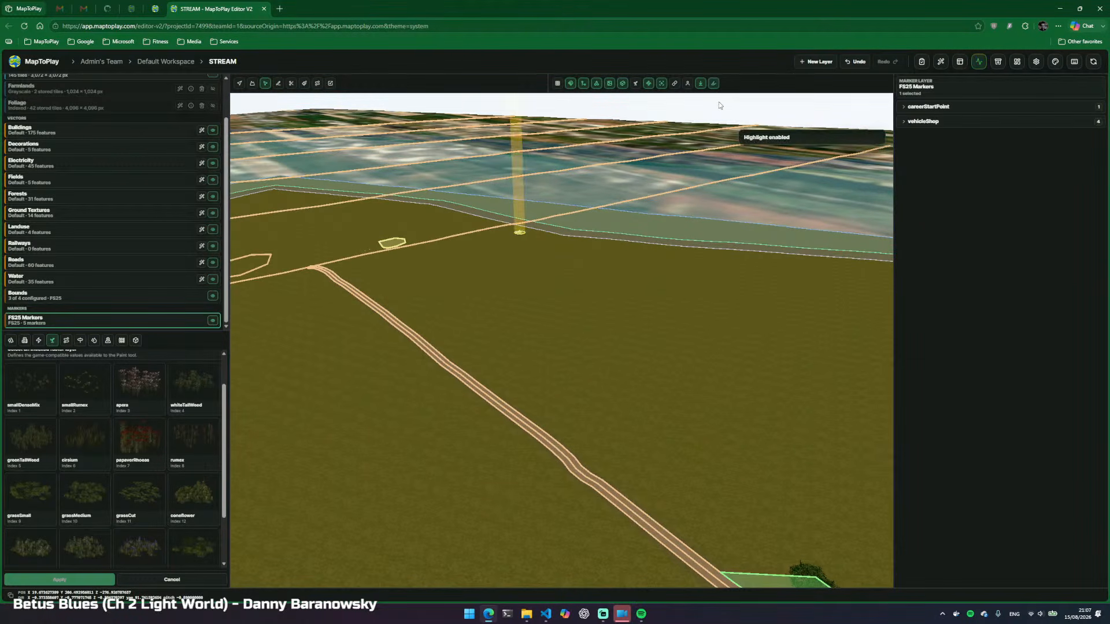
click(911, 108)
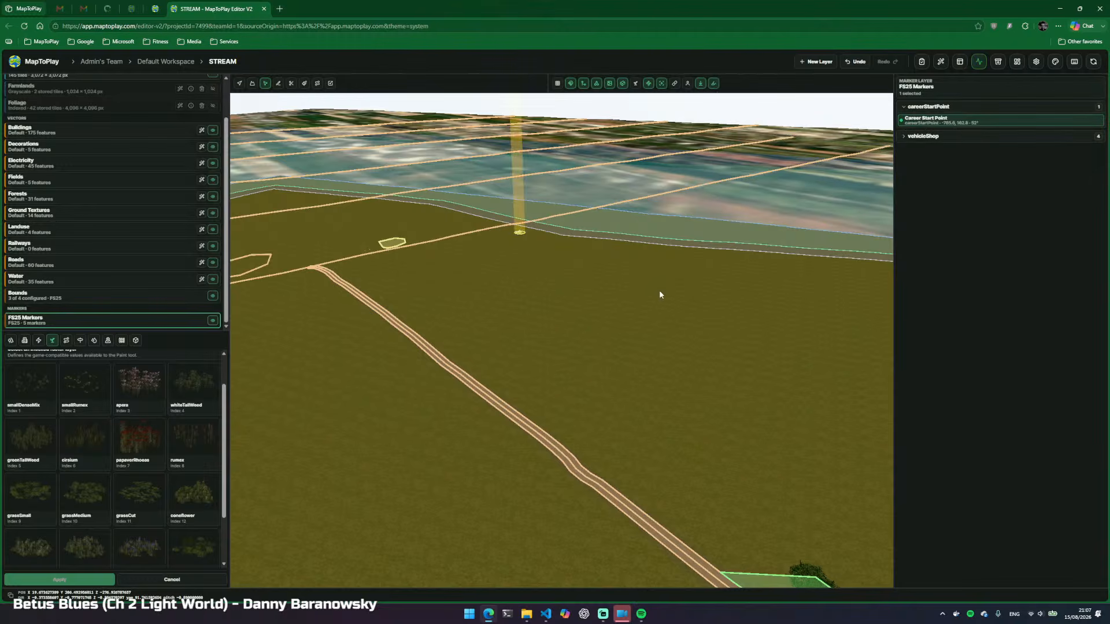
Move the Career Start Point marker inland from the map border toward the dirt road
mouse_move(660, 294)
mouse_down()
mouse_move(654, 232)
mouse_move(656, 273)
mouse_move(624, 254)
mouse_move(709, 181)
mouse_move(754, 289)
mouse_move(773, 231)
mouse_move(752, 260)
mouse_move(745, 312)
mouse_move(757, 321)
mouse_move(833, 254)
mouse_move(867, 399)
mouse_move(508, 410)
mouse_up()
key(w)
key(a)
key(w)
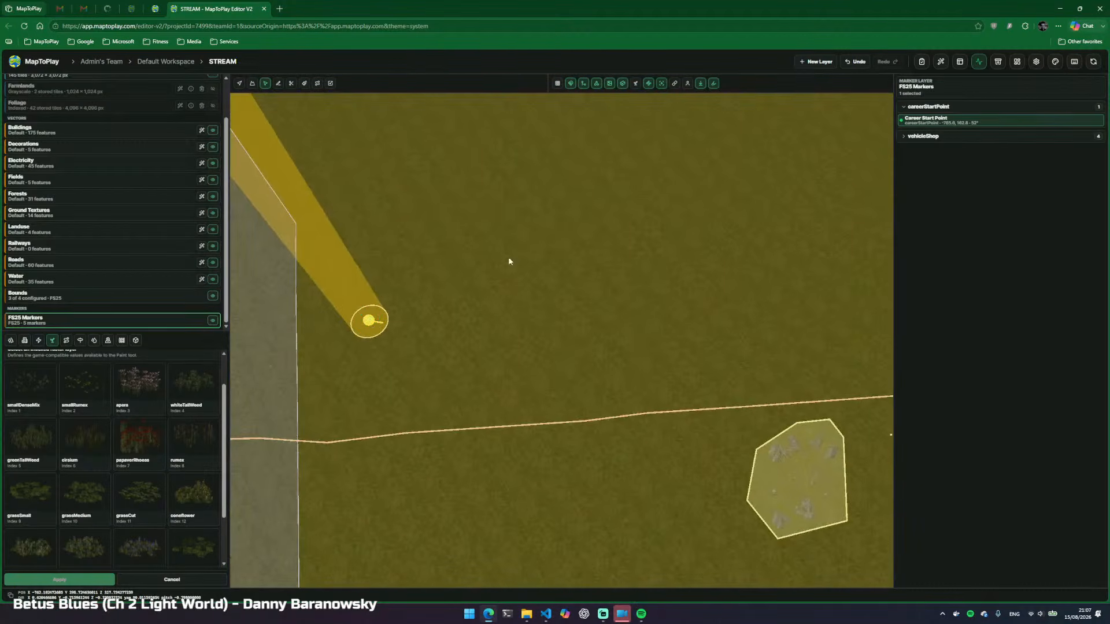
click(759, 228)
key(w)
drag(656, 284, 537, 347)
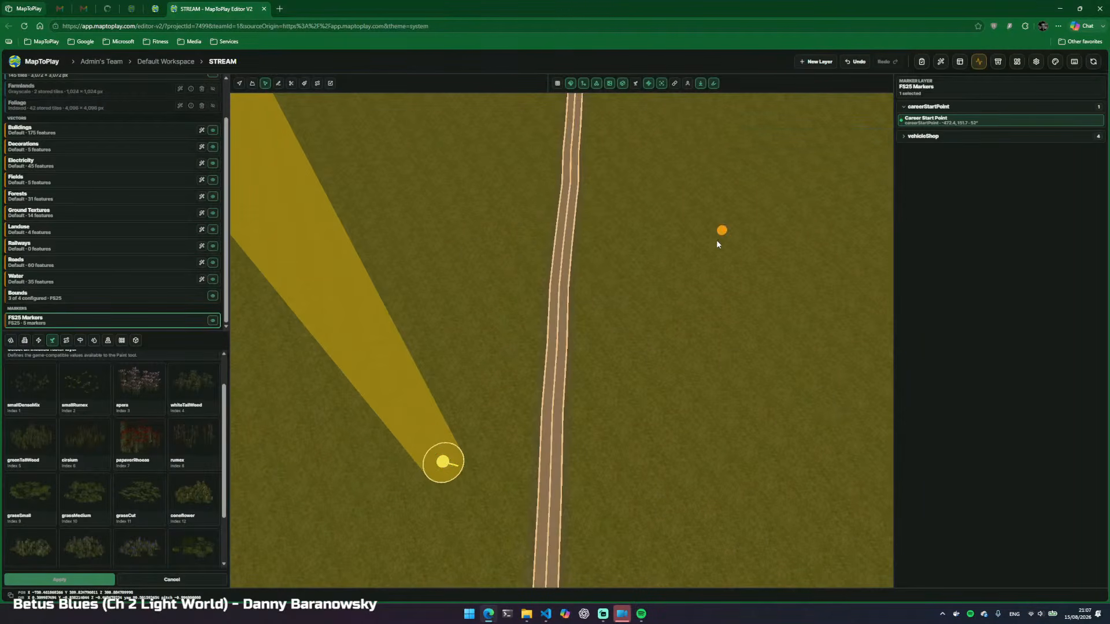
Move the Career Start Point marker across the dirt road and place it beside the road at the tip of the forest strip
click(777, 172)
mouse_move(572, 503)
mouse_down()
mouse_move(547, 442)
mouse_move(518, 433)
mouse_up()
click(733, 203)
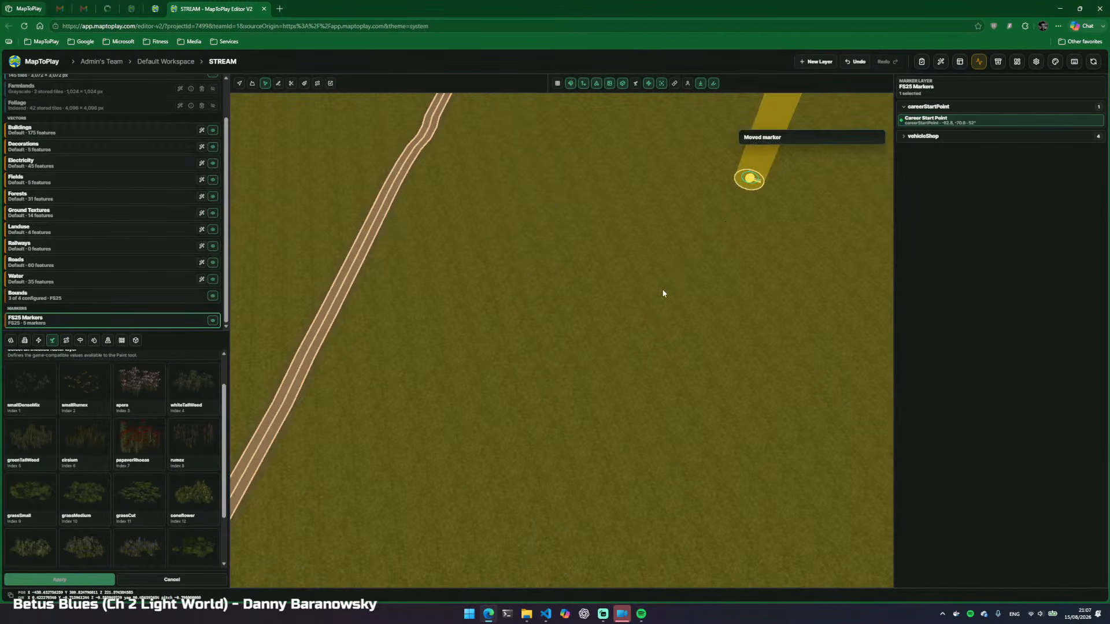
key(w)
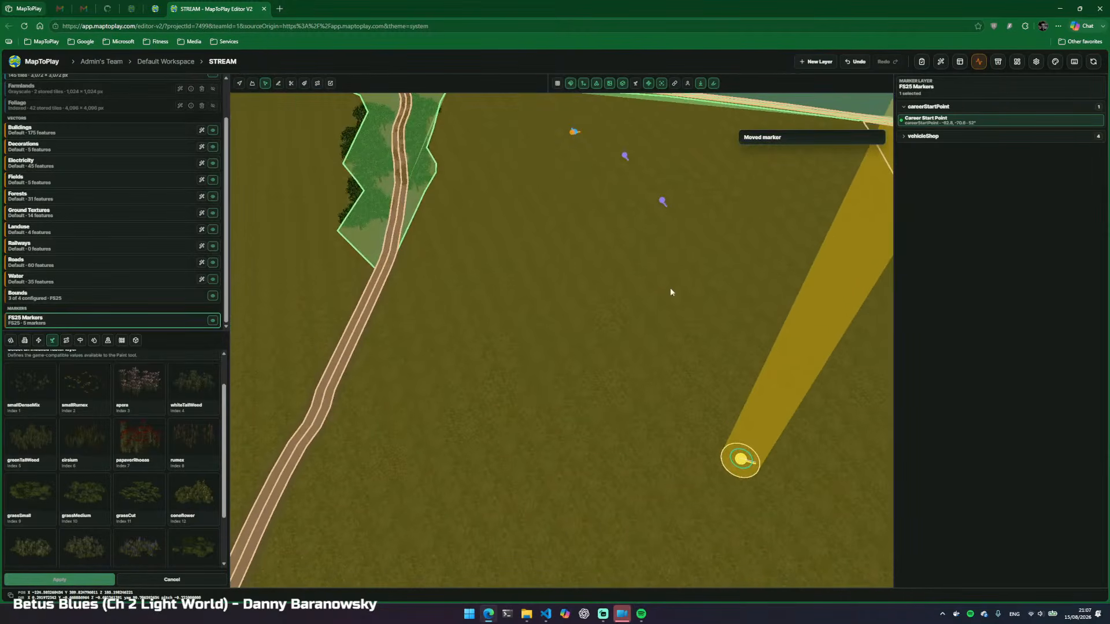
mouse_move(741, 455)
mouse_down()
mouse_move(653, 415)
mouse_move(627, 375)
mouse_up()
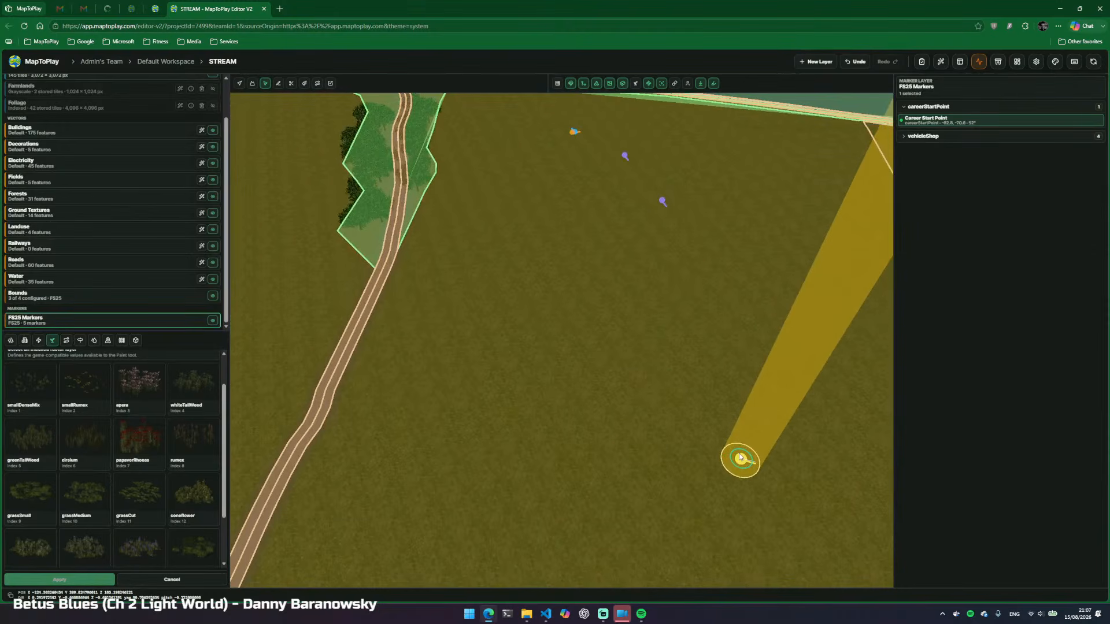
click(415, 279)
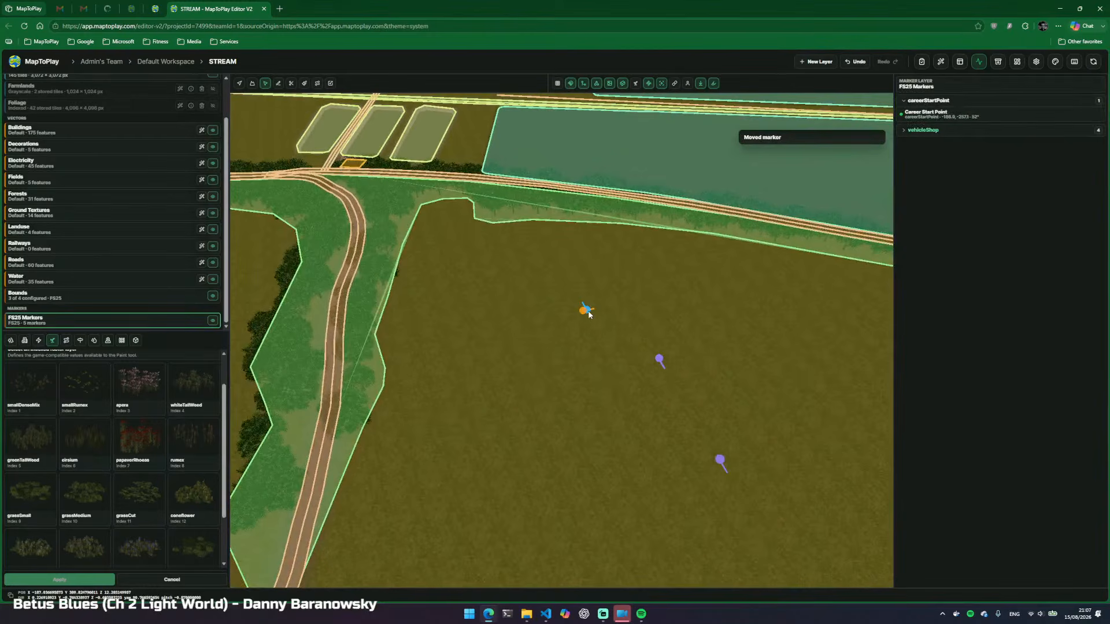
Mark the Ready for export section complete in the map checklist
key(s)
drag(681, 374, 669, 274)
key(w)
key(d)
key(a)
click(922, 61)
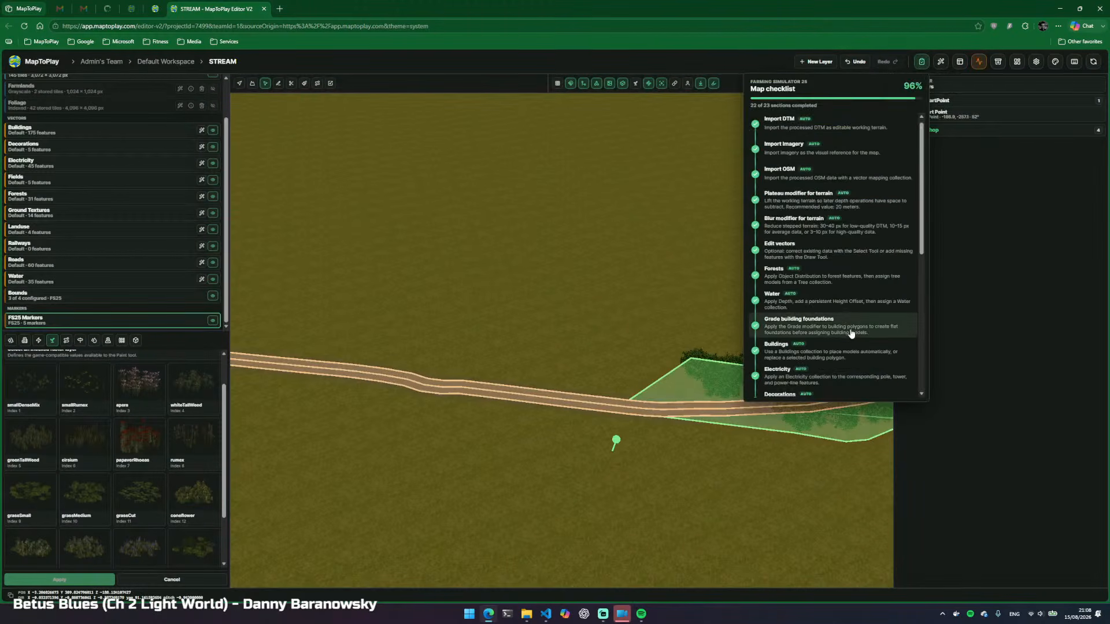
scroll(849, 318, down, 3)
click(757, 385)
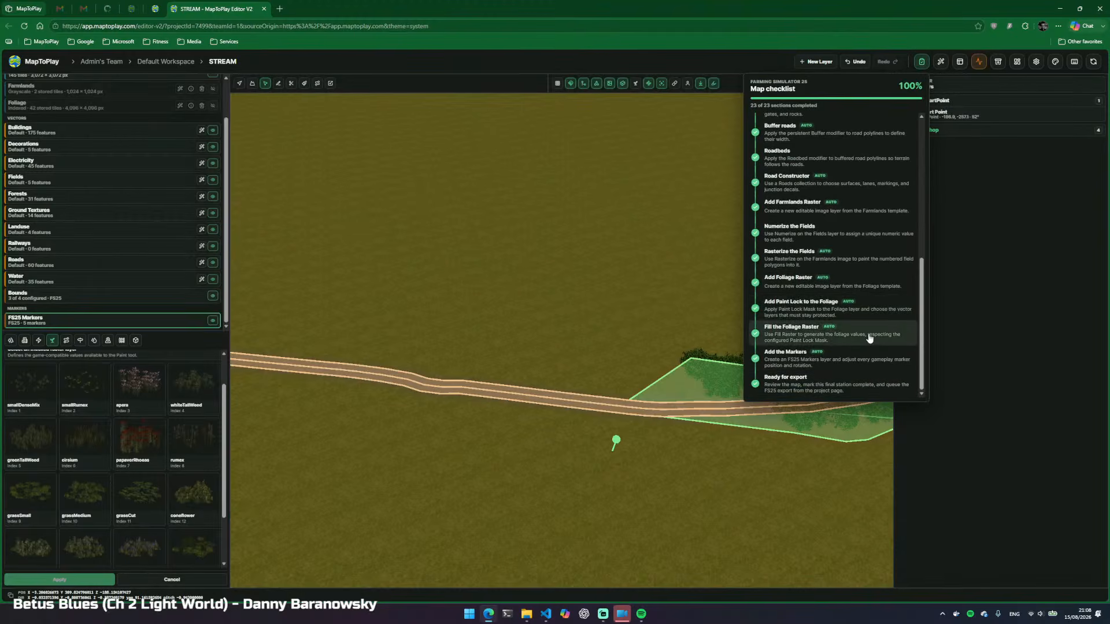
scroll(877, 318, up, 5)
click(921, 61)
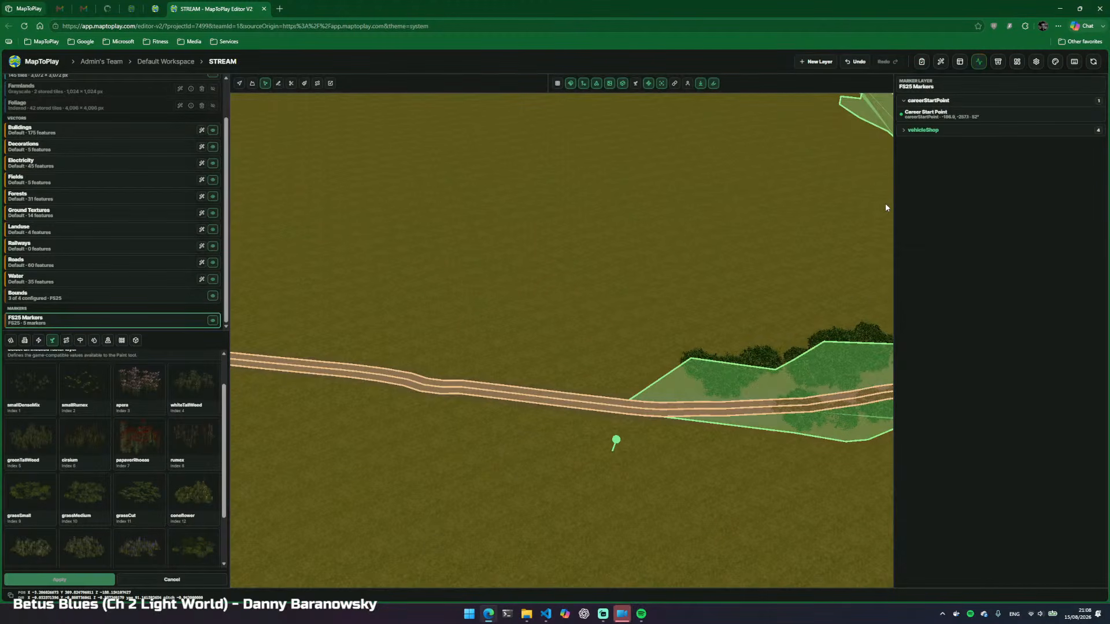
Look over the map around the constructed test roads, roundabout and power lines
key(d)
drag(886, 210, 1075, 179)
drag(562, 340, 236, 302)
key(w)
key(w)
key(w)
drag(563, 392, 553, 391)
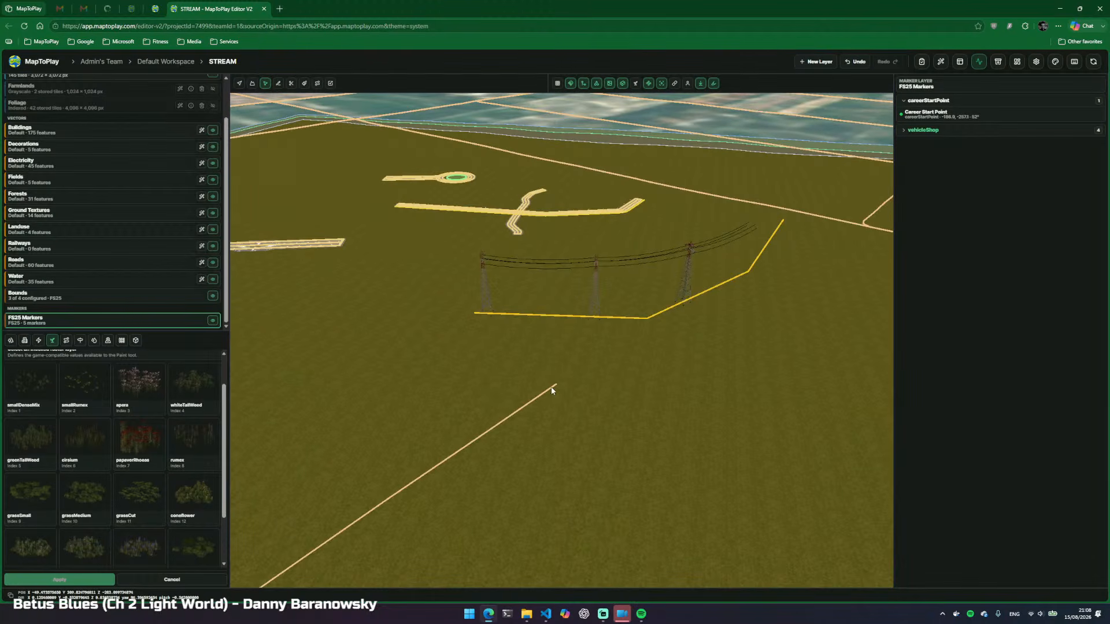
mouse_move(626, 428)
mouse_down()
mouse_move(370, 428)
mouse_move(625, 428)
mouse_up()
key(w)
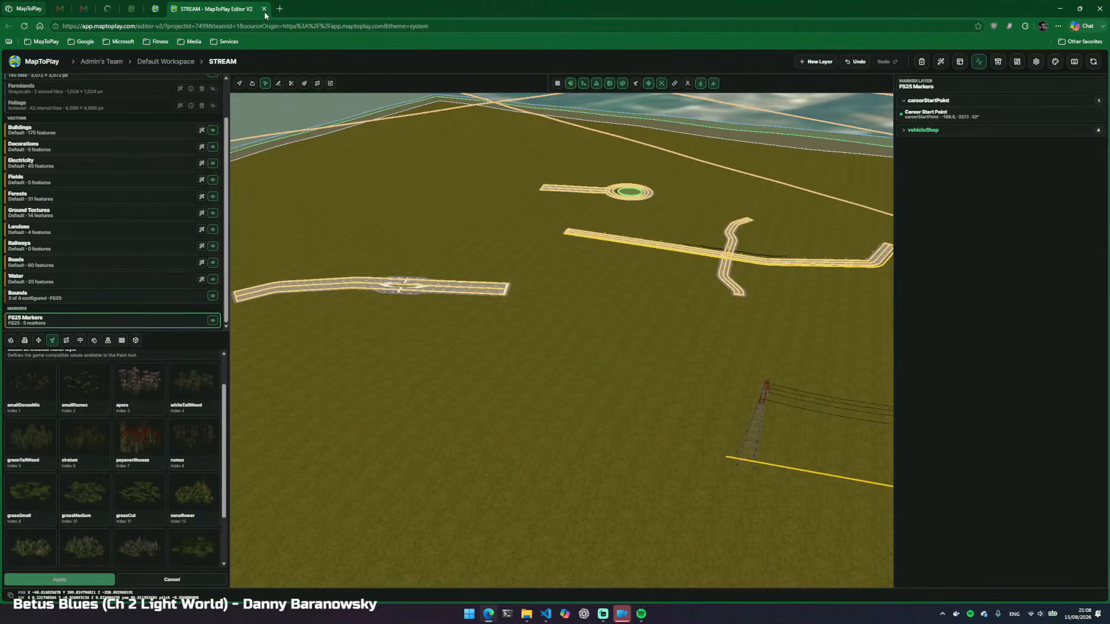
Close the STREAM editor and open the workspace's Projects page
key(ctrl+w)
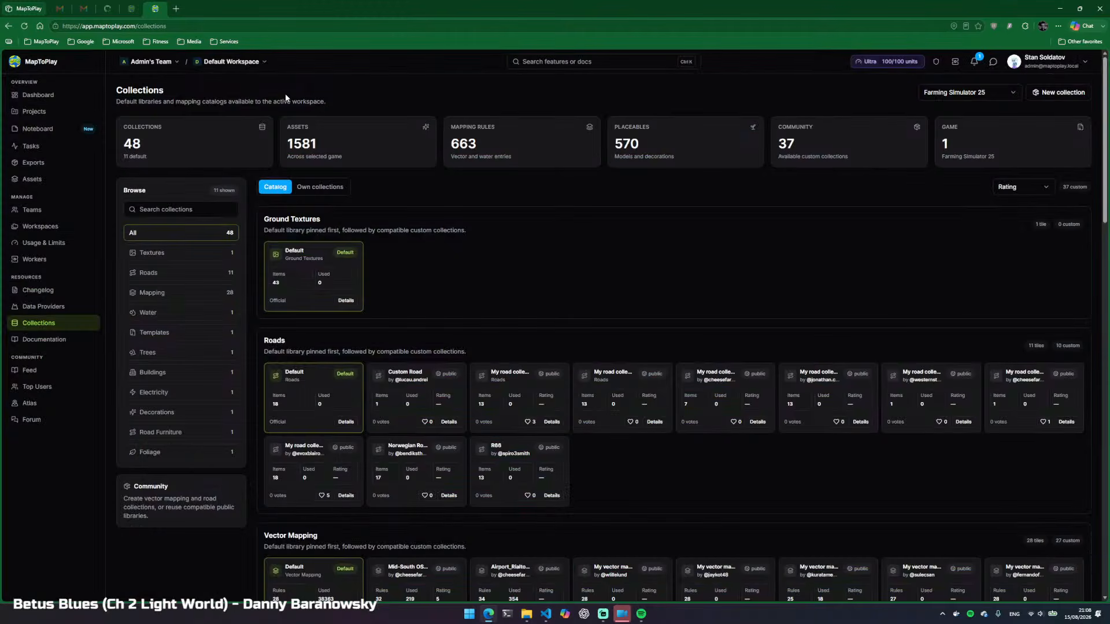
click(34, 111)
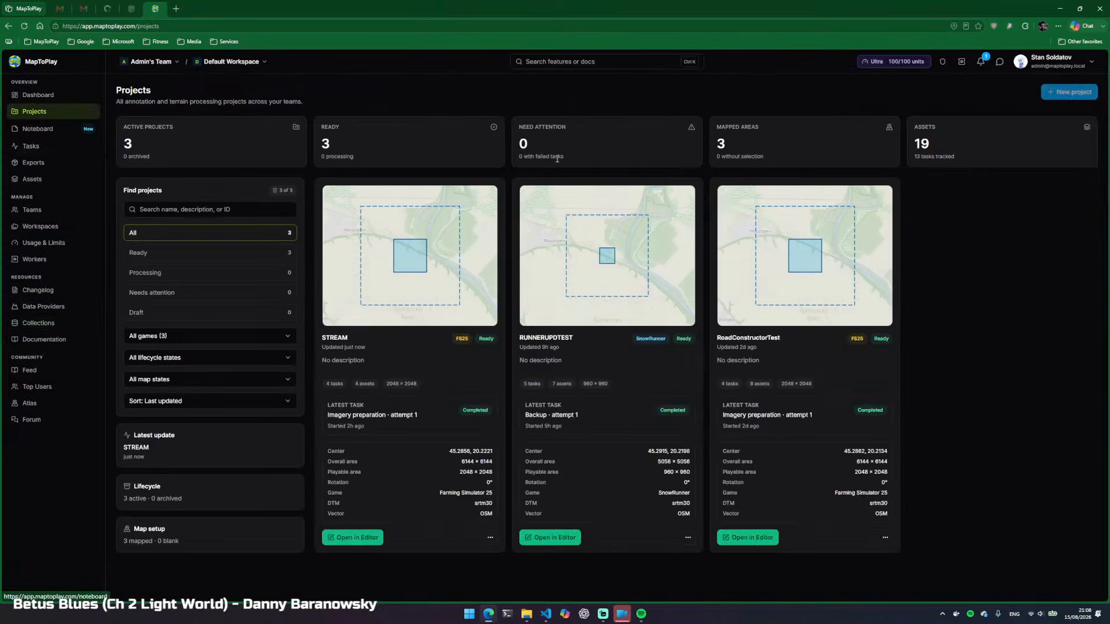
click(981, 63)
click(747, 86)
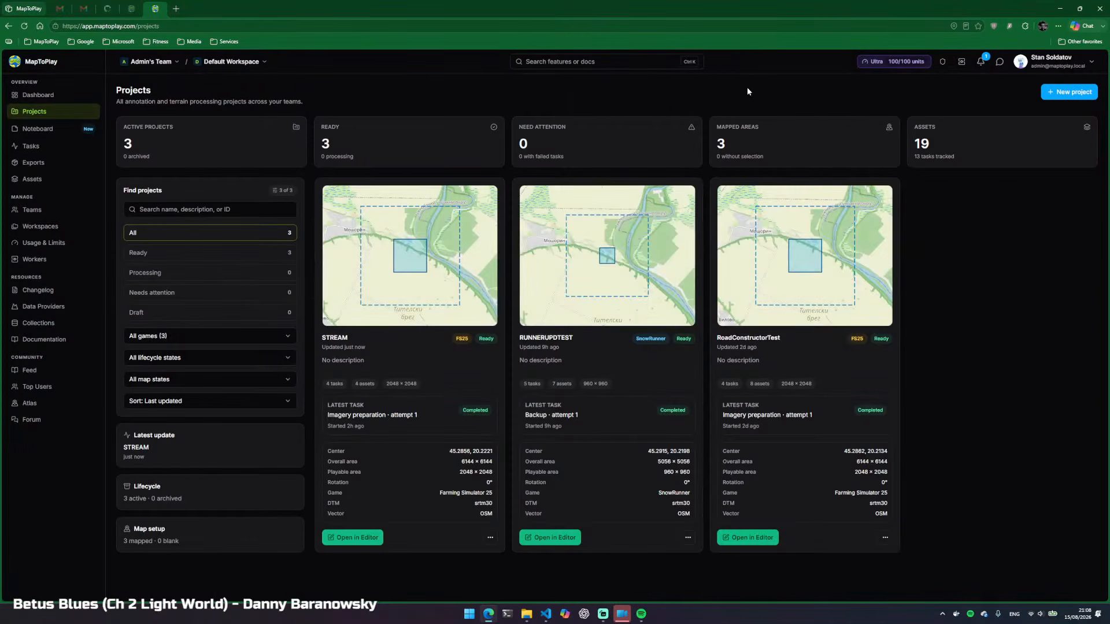
Run the STREAM project's FS25 export at output size 2048 and highlight the GLB conversion and placement line in the live log
click(490, 538)
click(463, 501)
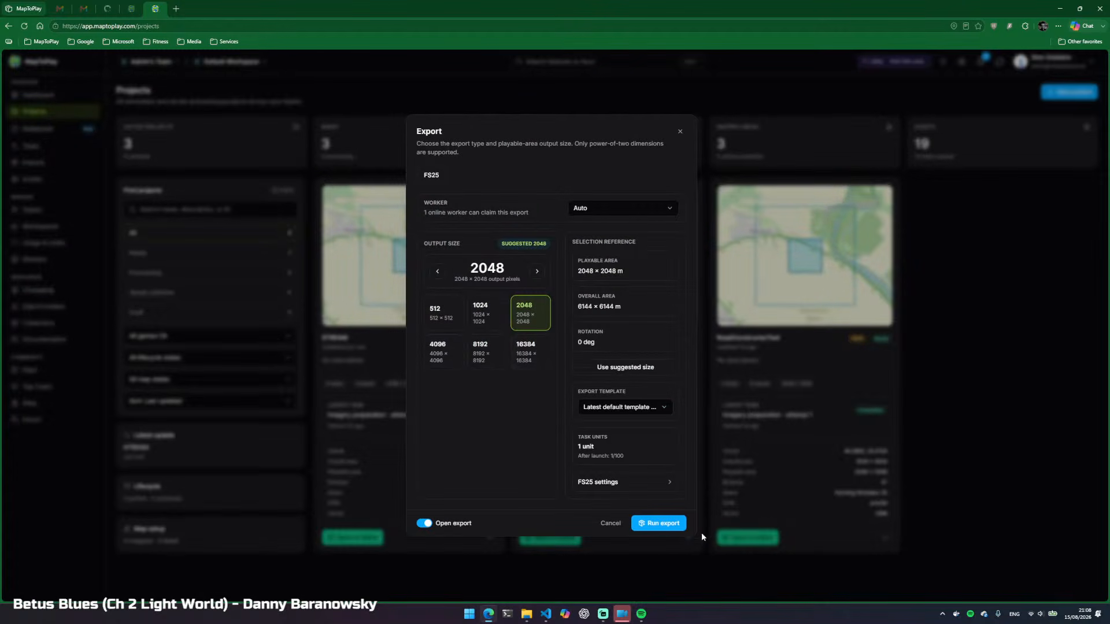
click(654, 527)
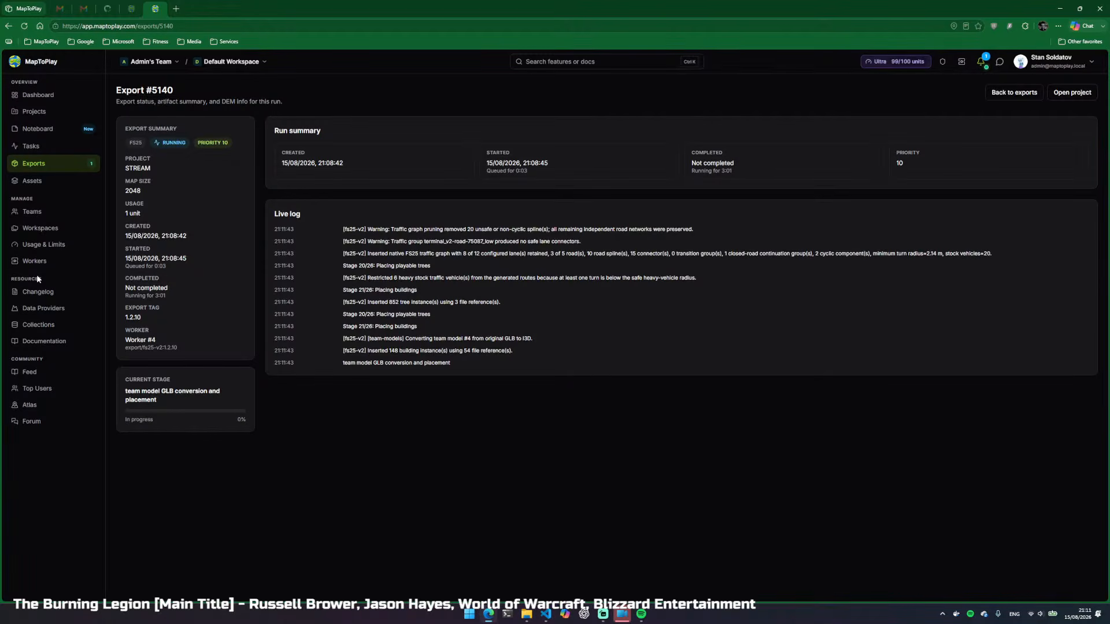
drag(340, 364, 460, 363)
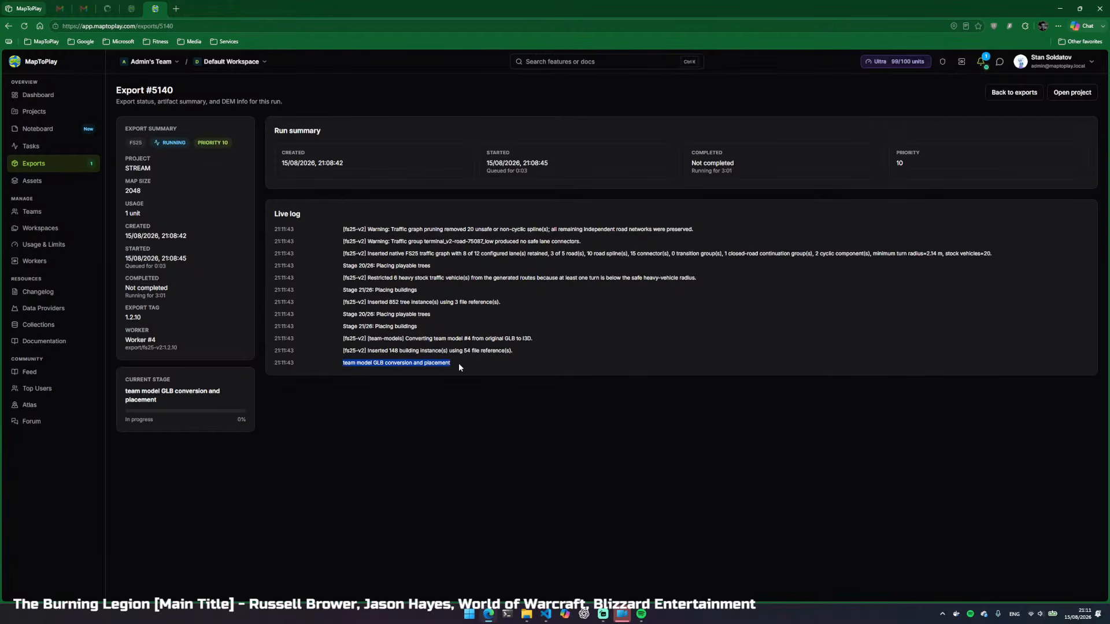
Examine the green house model's 3D preview in the team model library and return to the running STREAM export's details
click(35, 181)
click(202, 125)
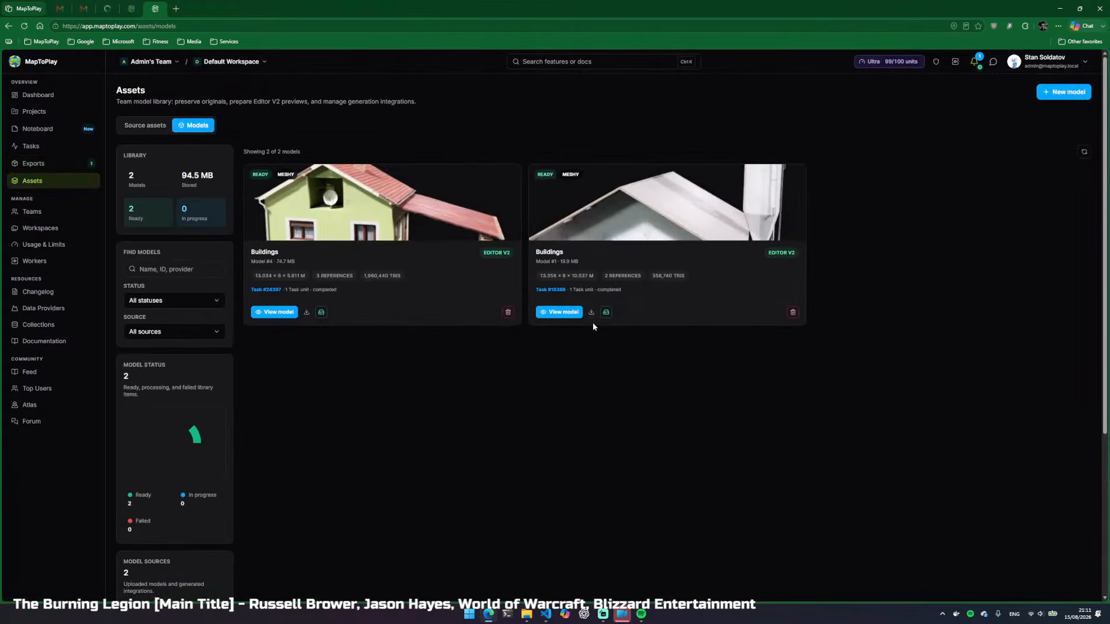
click(283, 313)
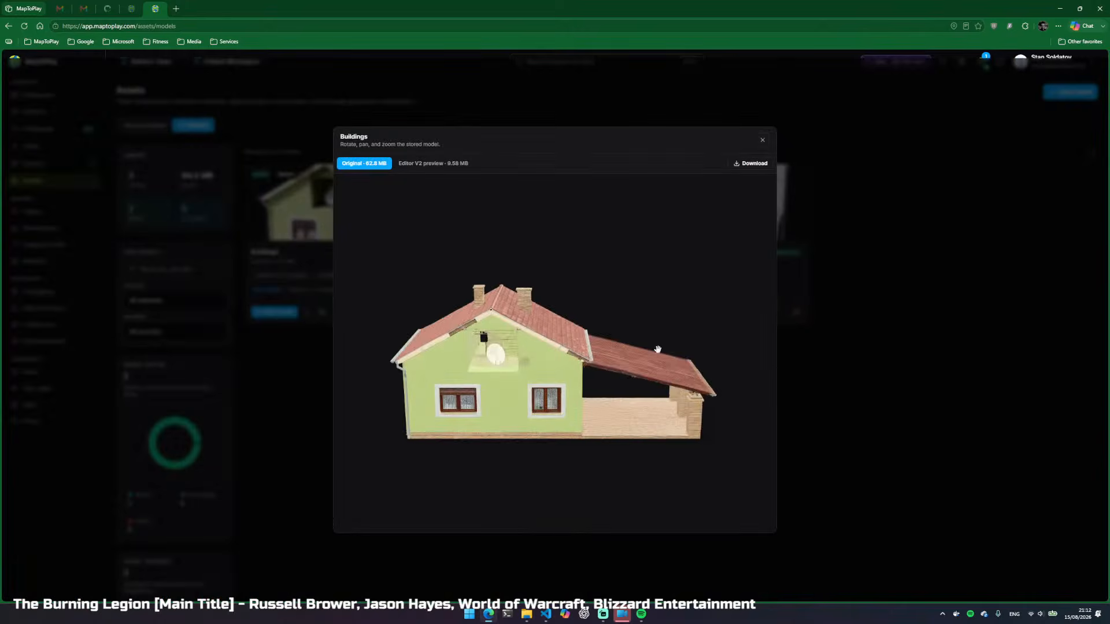
drag(658, 349, 527, 373)
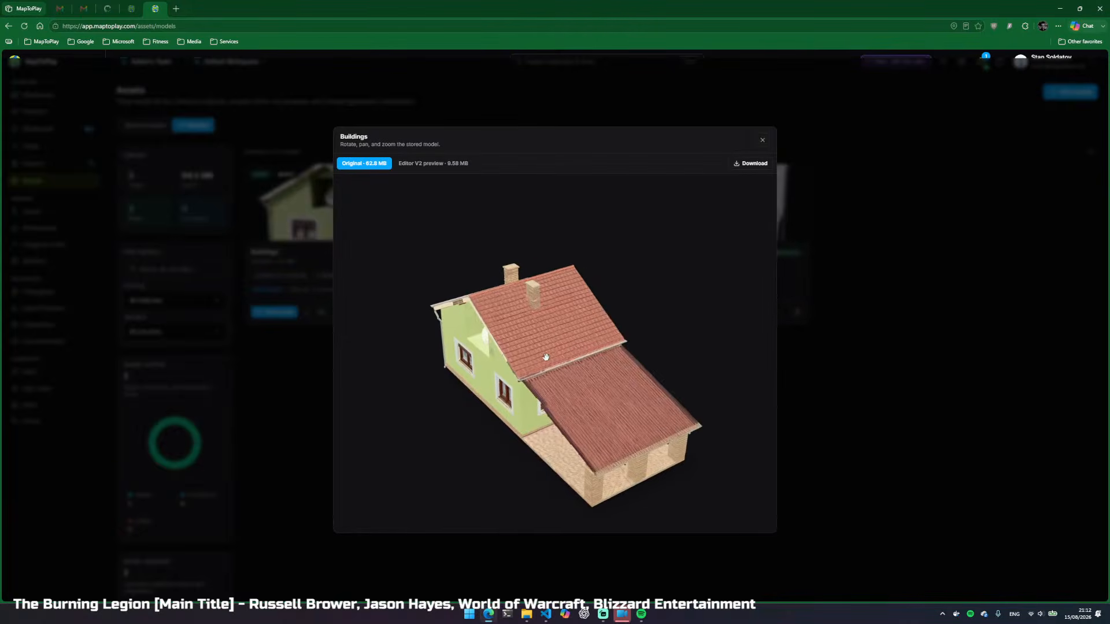
click(762, 140)
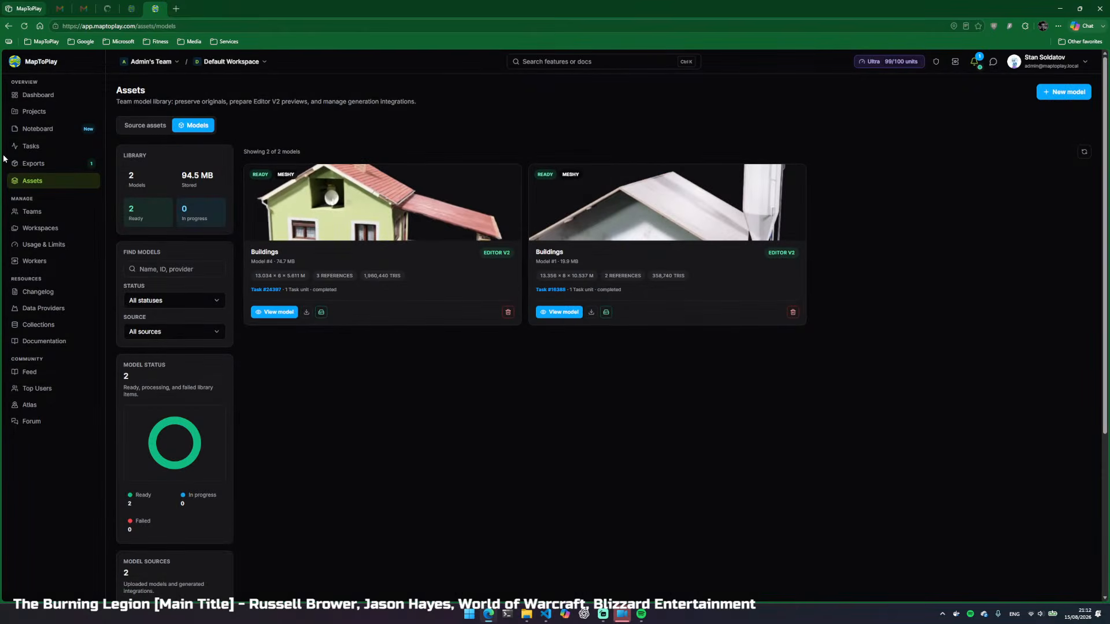
click(57, 167)
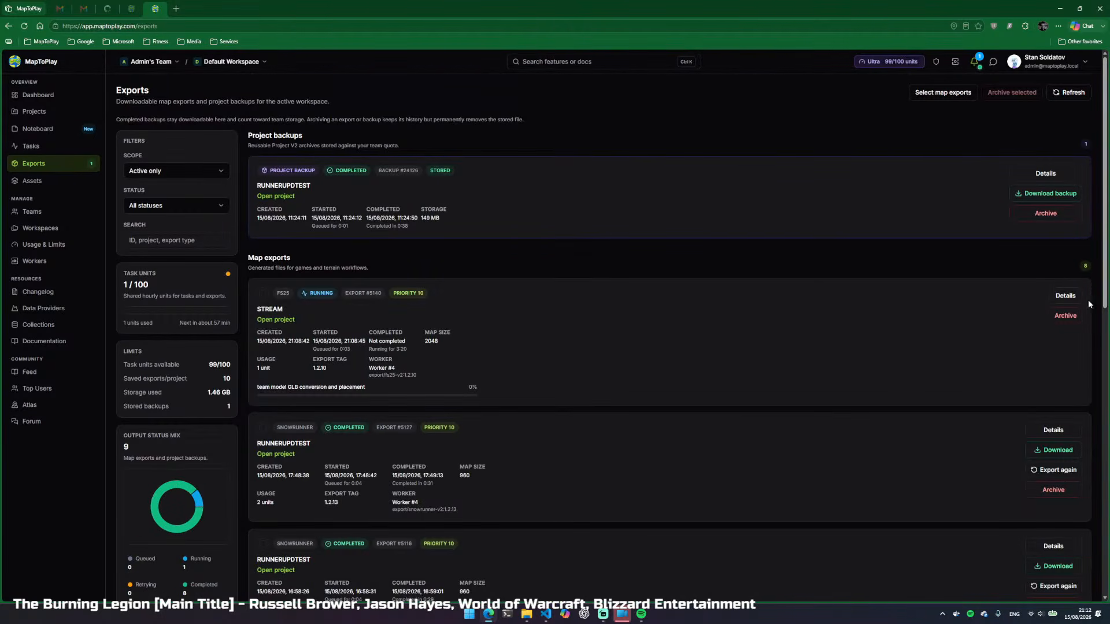
click(1067, 296)
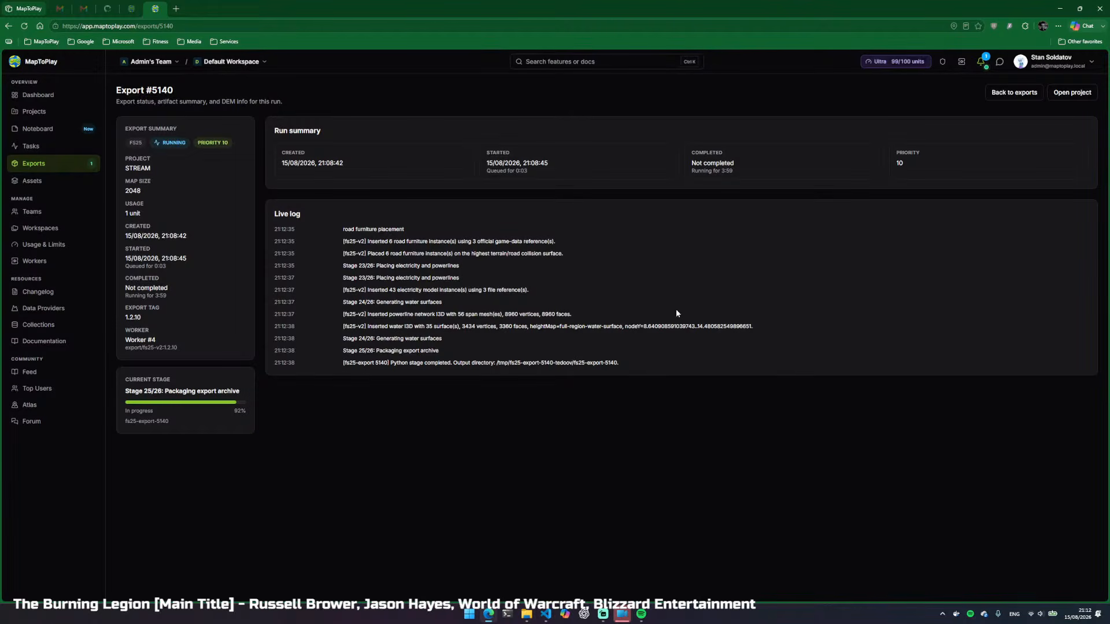
Switch to File Explorer and show the contents of the Downloads folder
mouse_move(527, 614)
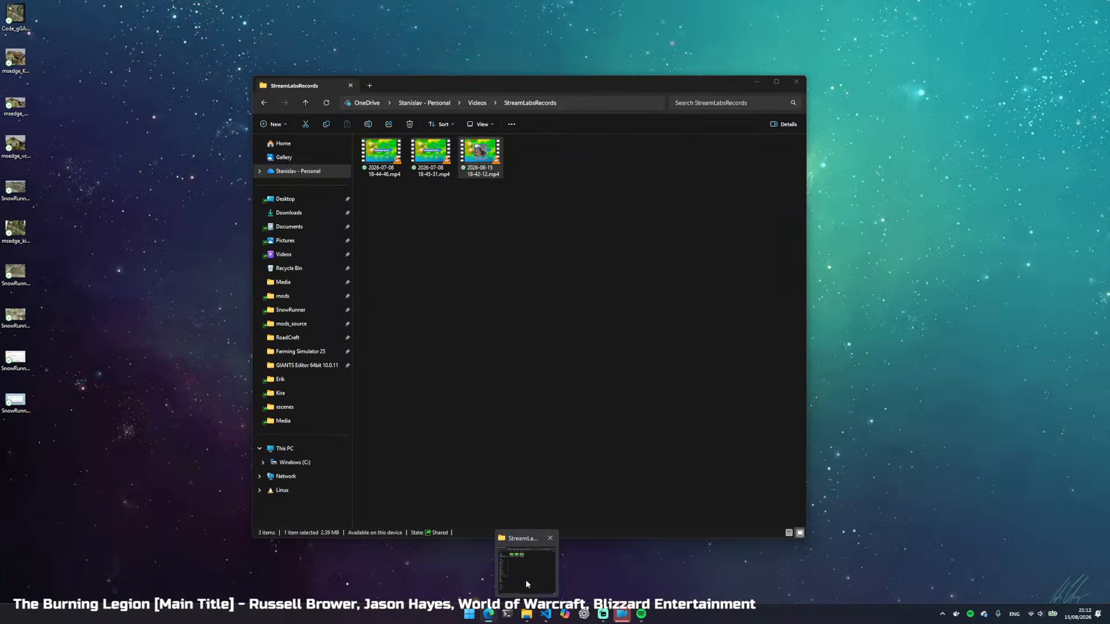
click(525, 580)
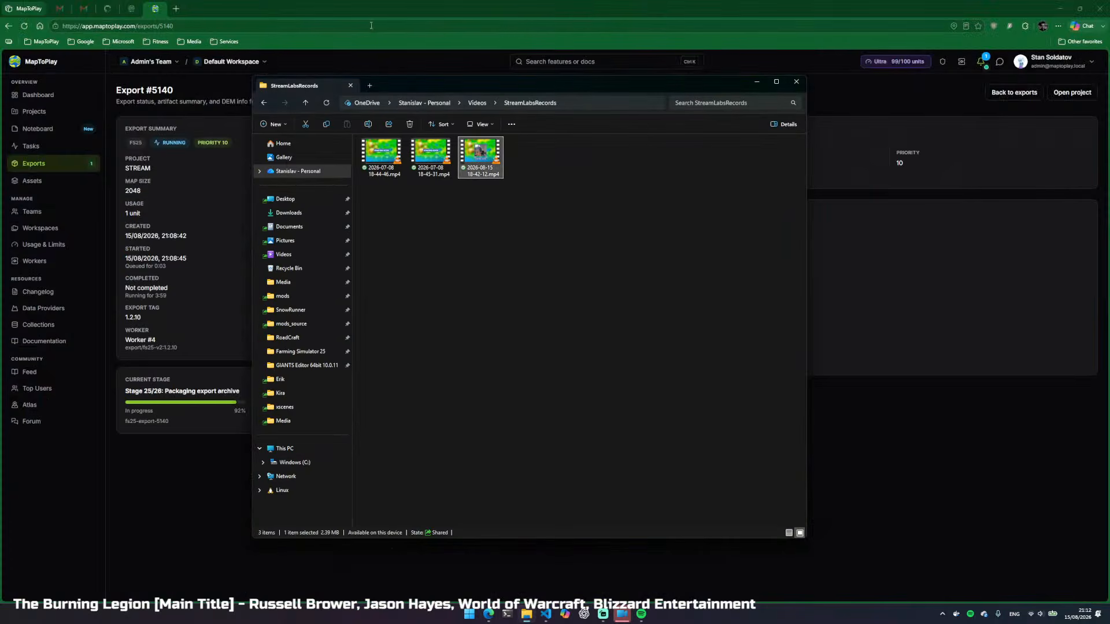
click(289, 213)
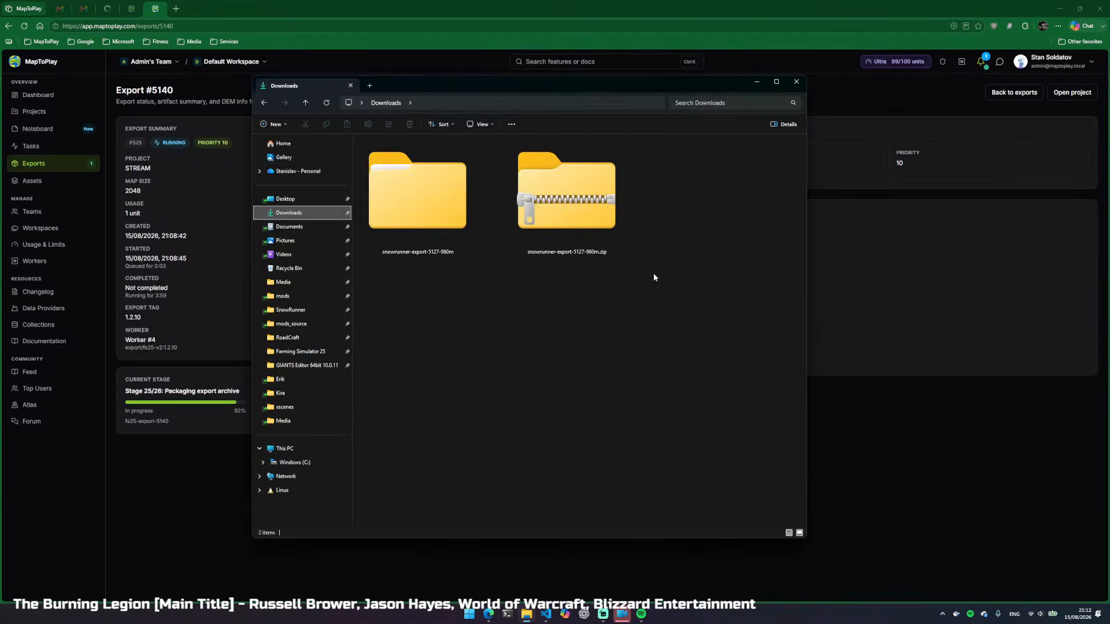
drag(642, 272, 384, 178)
Return to the browser, download the completed STREAM FS25 export and show the exports list
click(1021, 321)
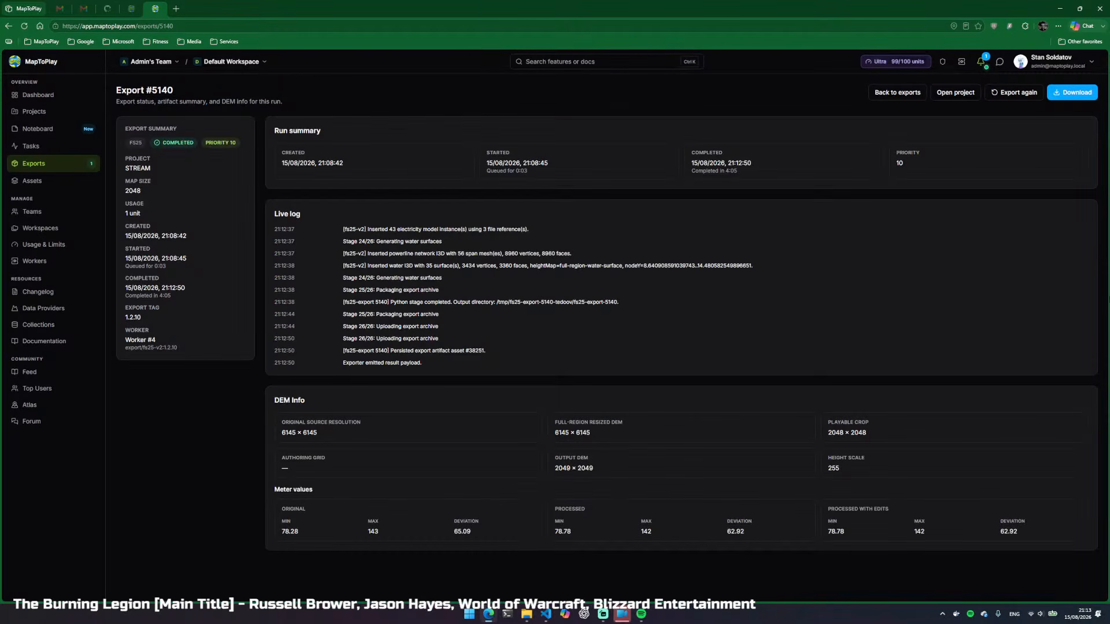
click(1075, 94)
click(53, 165)
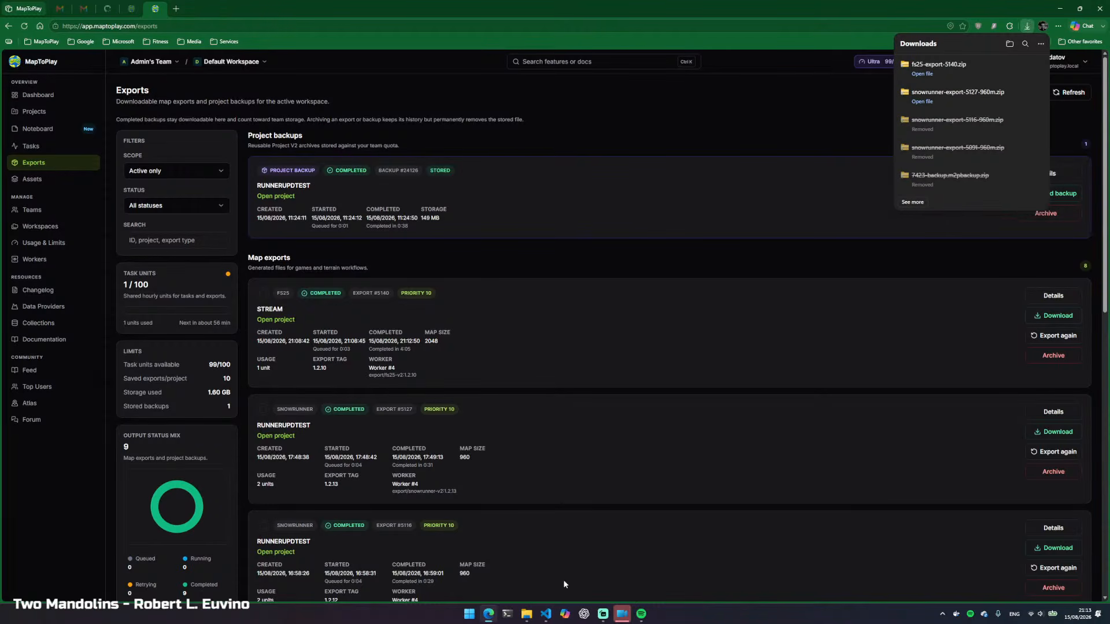
Extract fs25-export-5140.zip with 7-Zip into its own fs25-export-5140 folder in Downloads
click(527, 614)
right_click(715, 221)
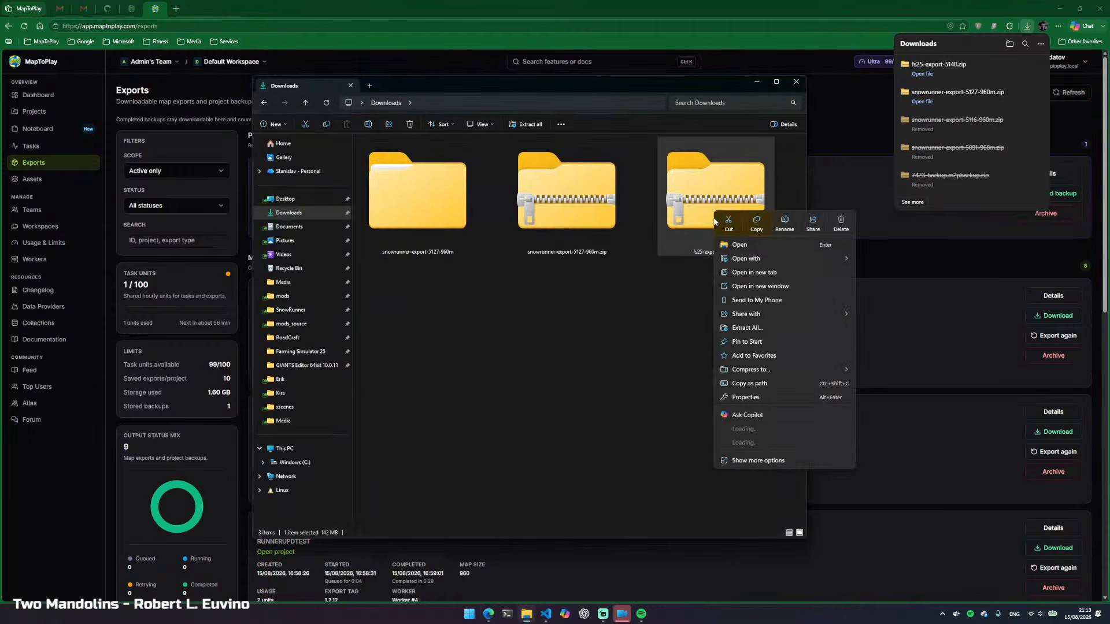
click(752, 460)
mouse_move(749, 305)
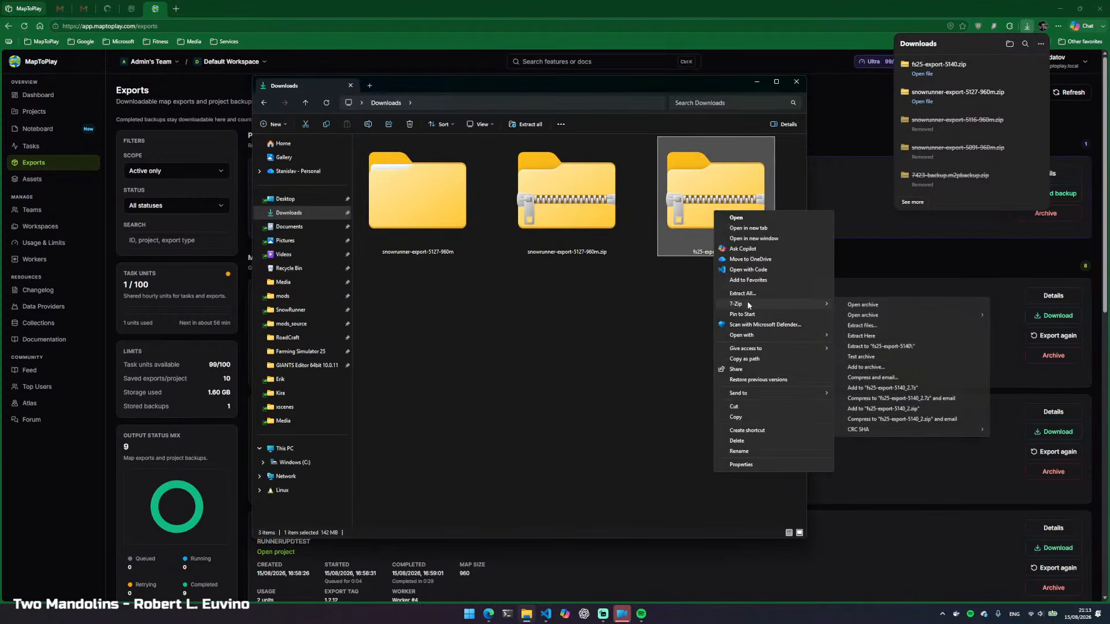
click(903, 347)
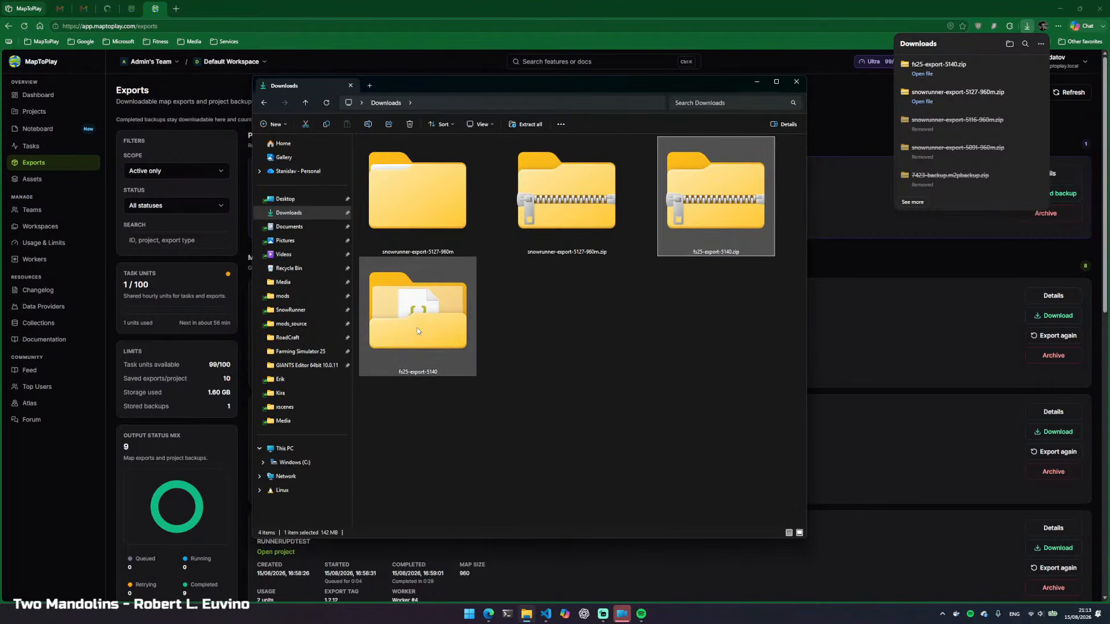
Open map.i3d from the extracted export's map folder in GIANTS Editor version 10.0.13
double_click(418, 330)
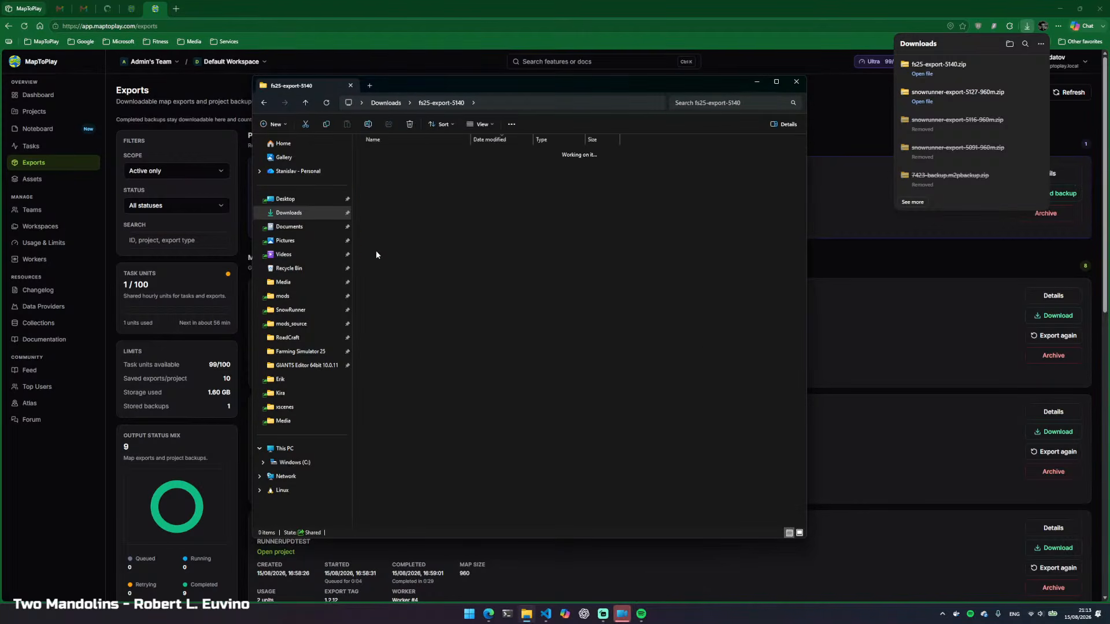
double_click(385, 166)
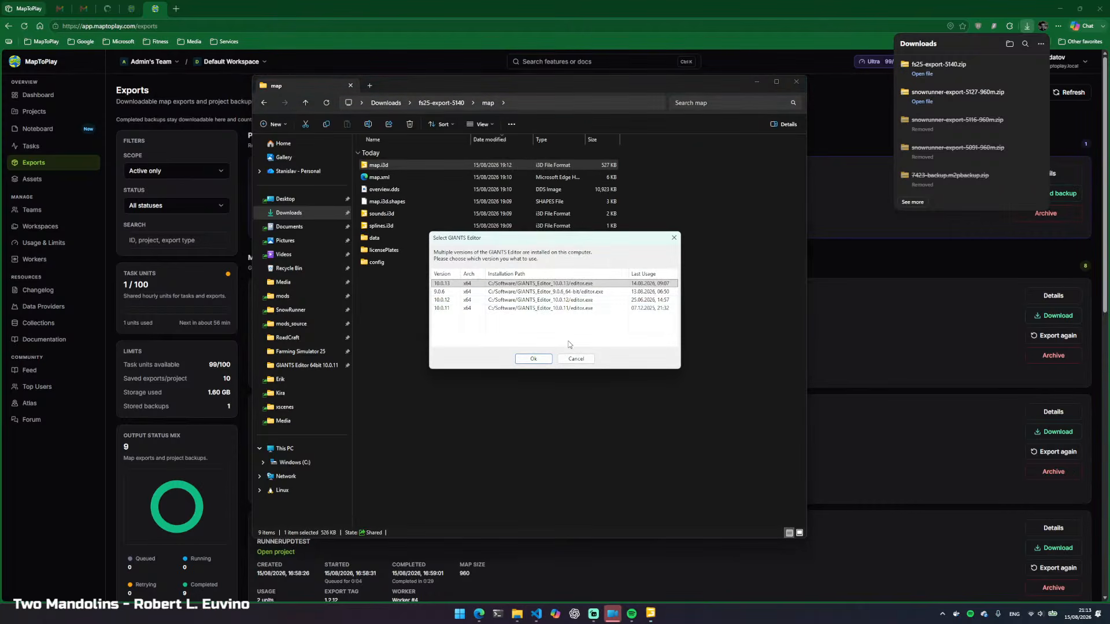
click(527, 359)
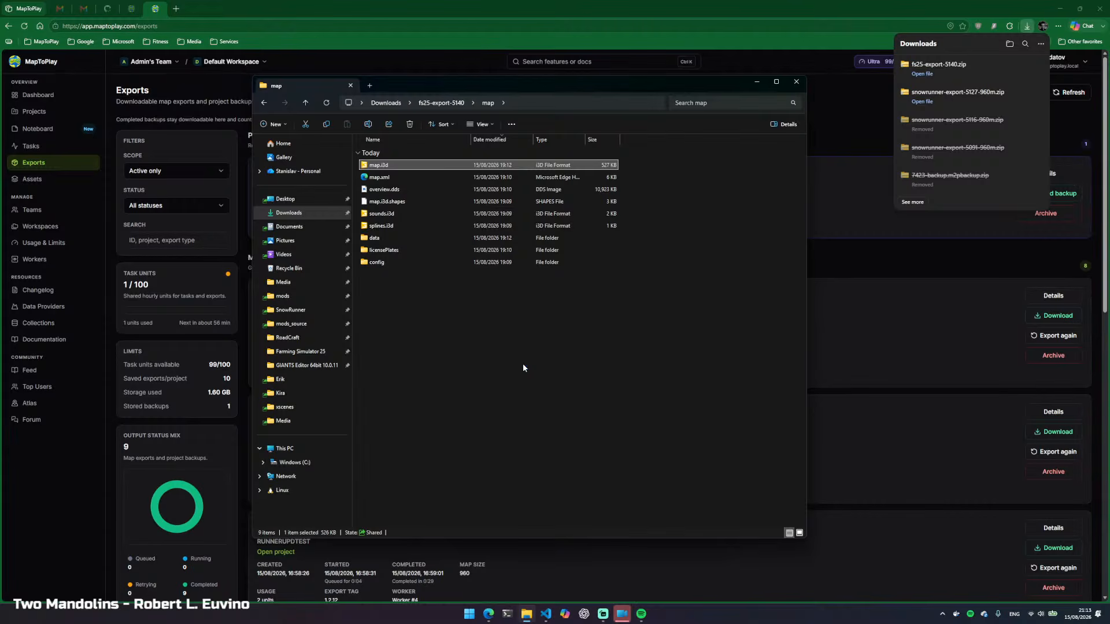
key(Return)
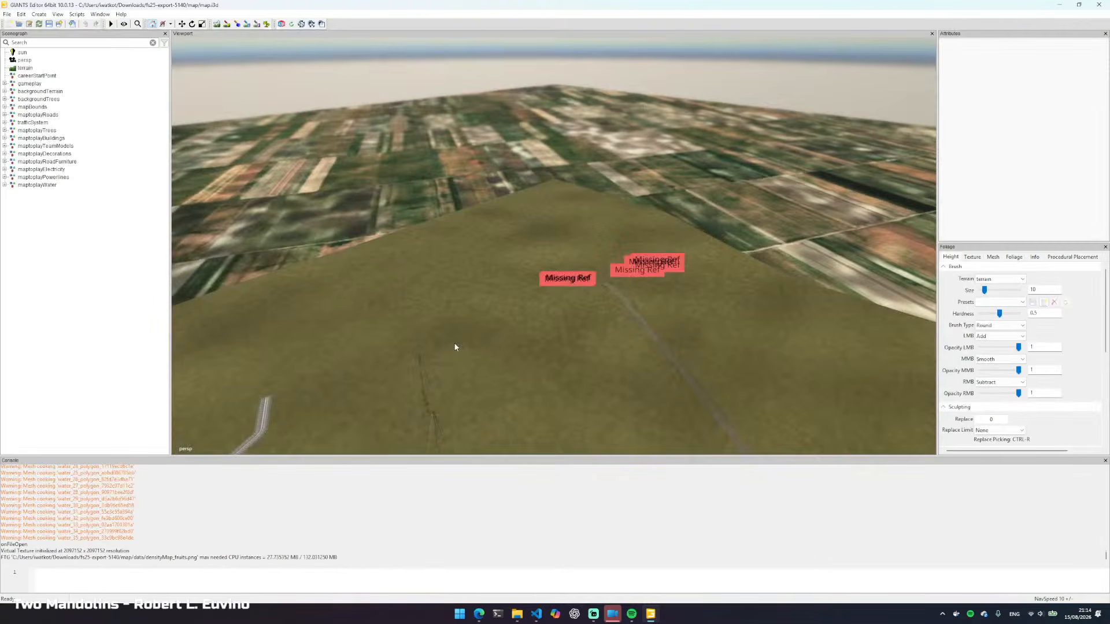
Look over the exported terrain and examine the area of the four fields with their farm building, tracks and tree rows
drag(575, 331, 347, 256)
scroll(646, 318, up, 10)
scroll(638, 270, up, 10)
scroll(572, 266, up, 5)
scroll(411, 242, up, 5)
scroll(484, 268, up, 8)
scroll(407, 242, up, 8)
scroll(397, 254, up, 8)
scroll(488, 284, up, 5)
scroll(488, 279, down, 5)
scroll(487, 262, up, 5)
scroll(453, 262, up, 8)
scroll(468, 287, down, 4)
scroll(529, 240, up, 5)
scroll(347, 256, up, 3)
drag(526, 264, 427, 258)
scroll(412, 266, up, 10)
scroll(462, 301, up, 4)
scroll(464, 299, up, 5)
scroll(466, 299, up, 4)
drag(606, 416, 640, 476)
scroll(609, 417, up, 5)
scroll(594, 435, up, 5)
scroll(640, 476, down, 8)
scroll(598, 340, up, 10)
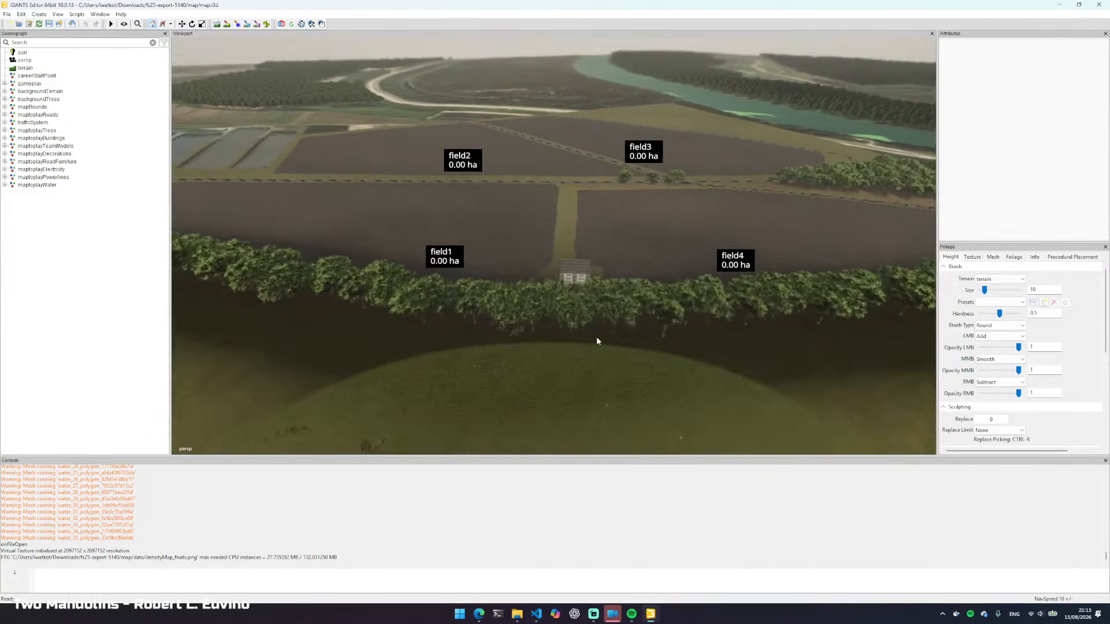
drag(598, 339, 515, 224)
scroll(449, 286, up, 8)
scroll(458, 314, up, 8)
scroll(666, 330, down, 5)
scroll(685, 294, up, 5)
scroll(538, 288, down, 3)
scroll(539, 285, down, 2)
scroll(558, 272, up, 4)
scroll(557, 272, up, 3)
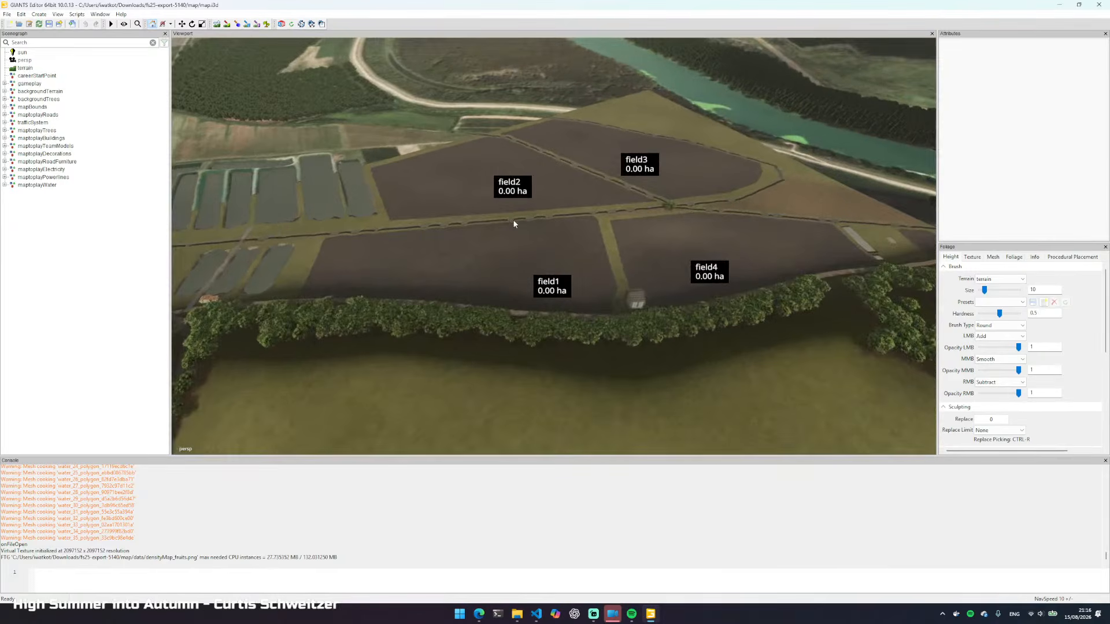
Display the farmlands info layer over the terrain to check the field areas, and switch the info layer display off again
click(248, 24)
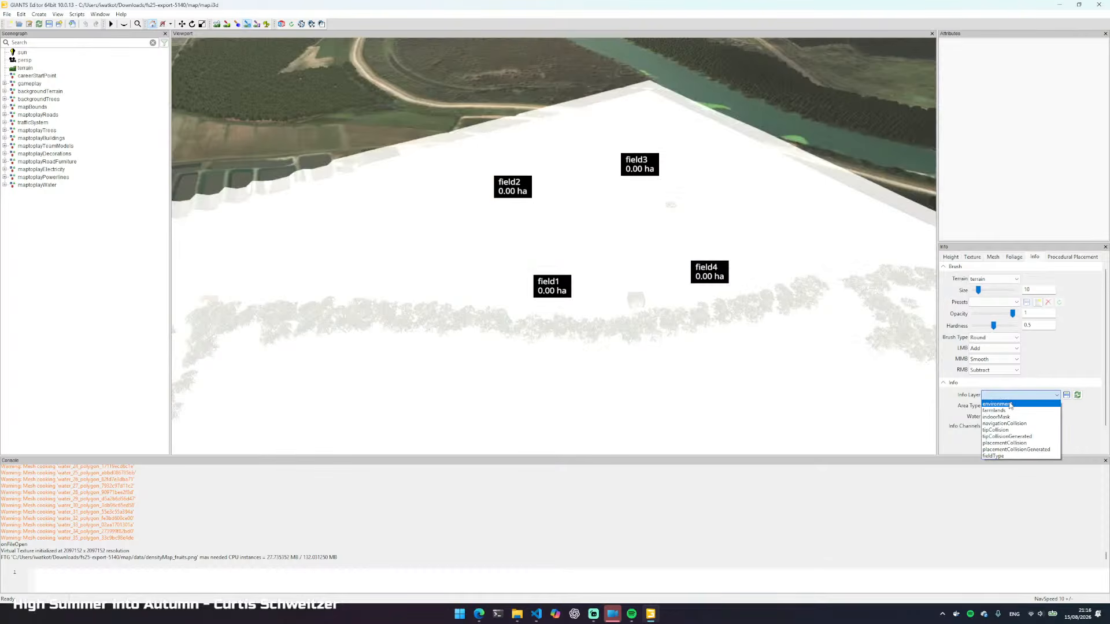
click(1009, 410)
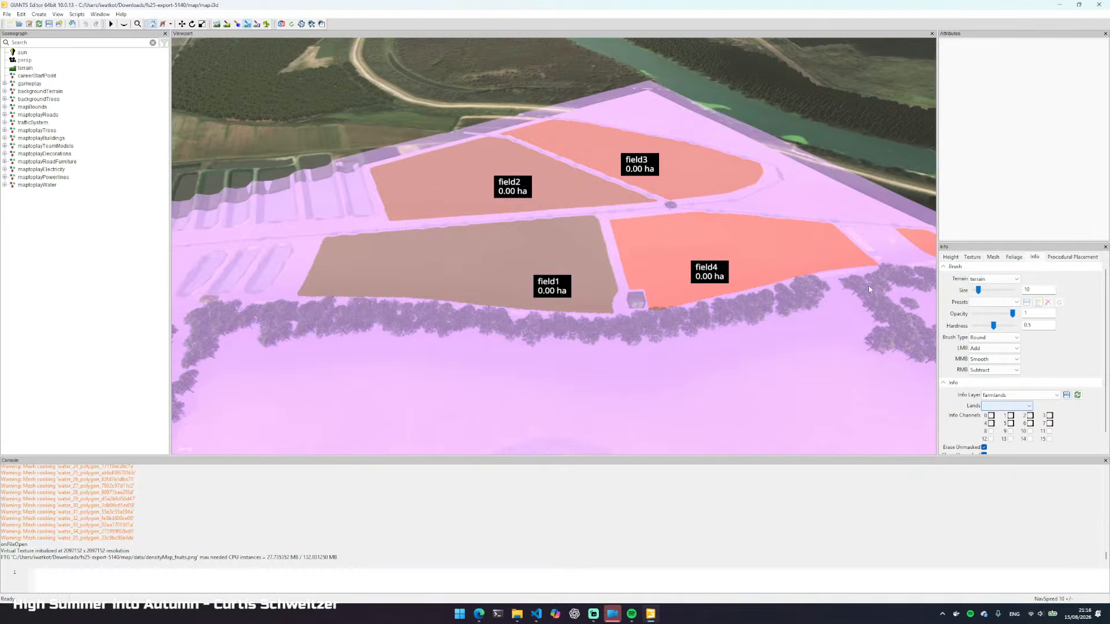
click(246, 25)
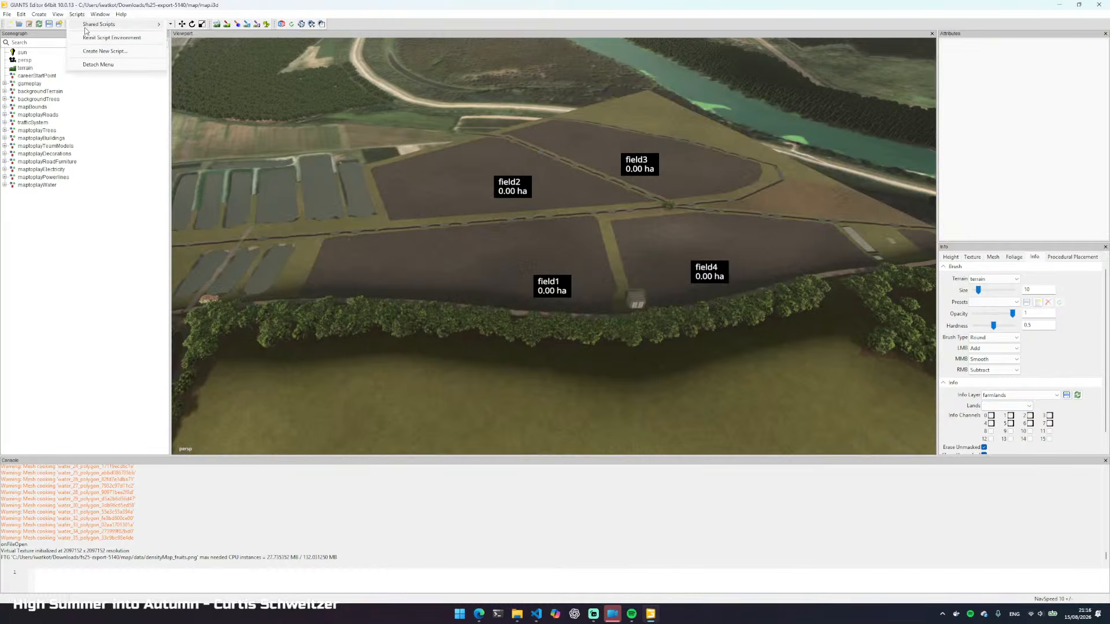
Repaint all fields of the map with the Map Toolkit script and close the toolkit
mouse_move(197, 35)
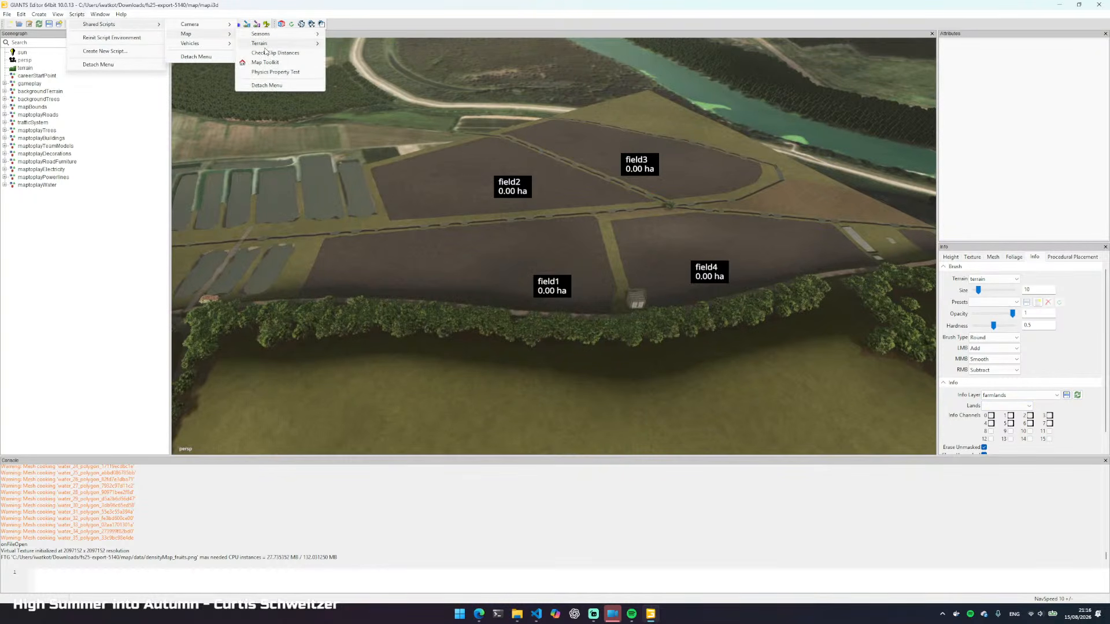
mouse_move(264, 50)
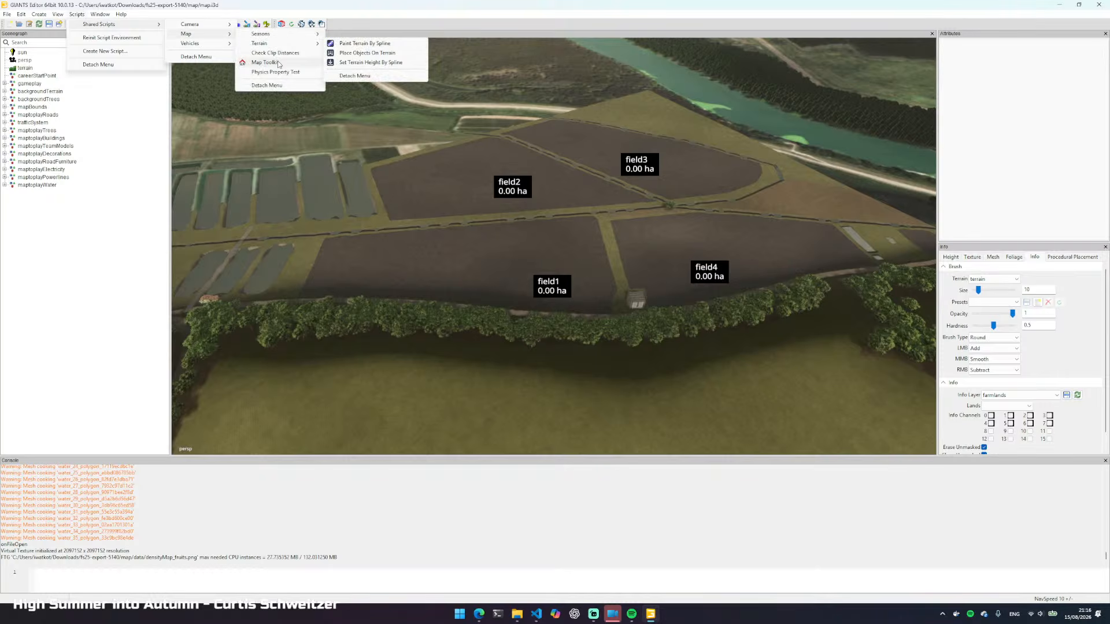
click(278, 61)
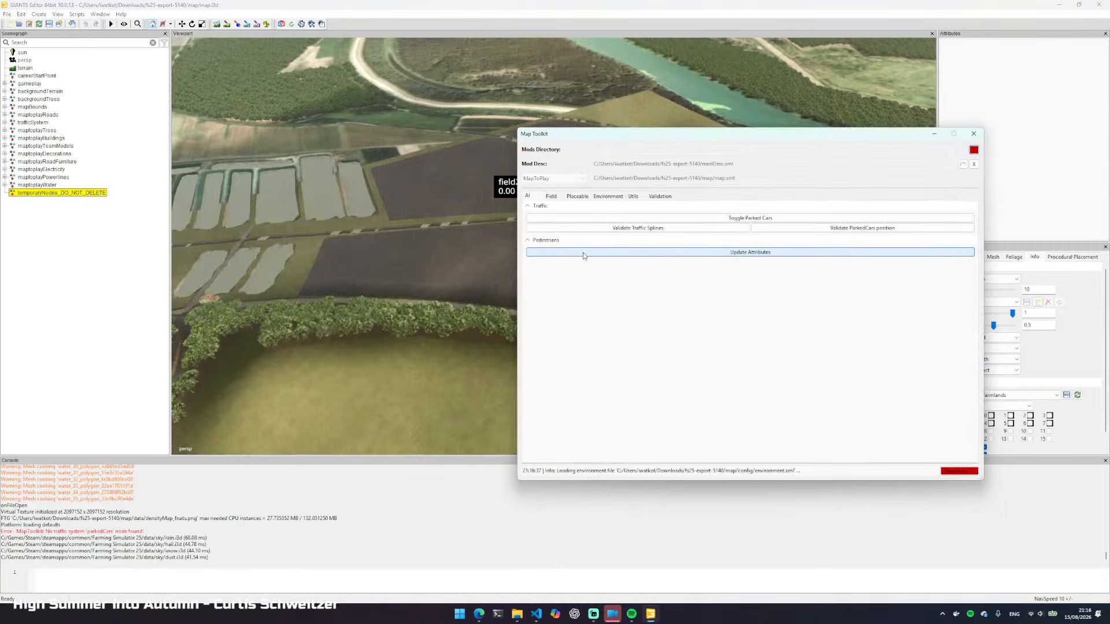
click(559, 197)
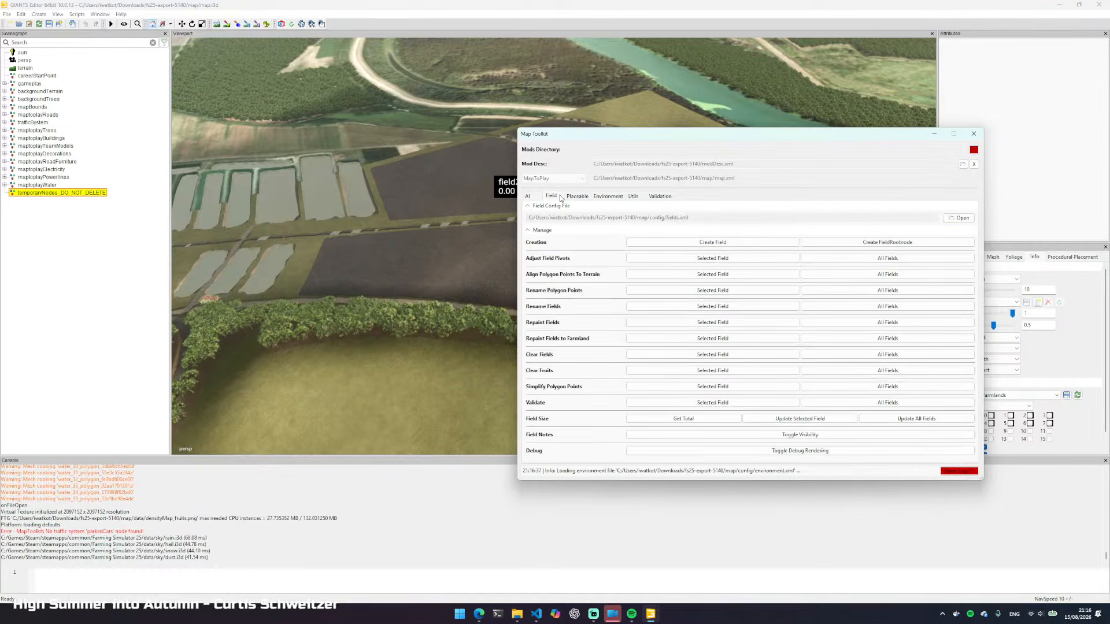
click(906, 321)
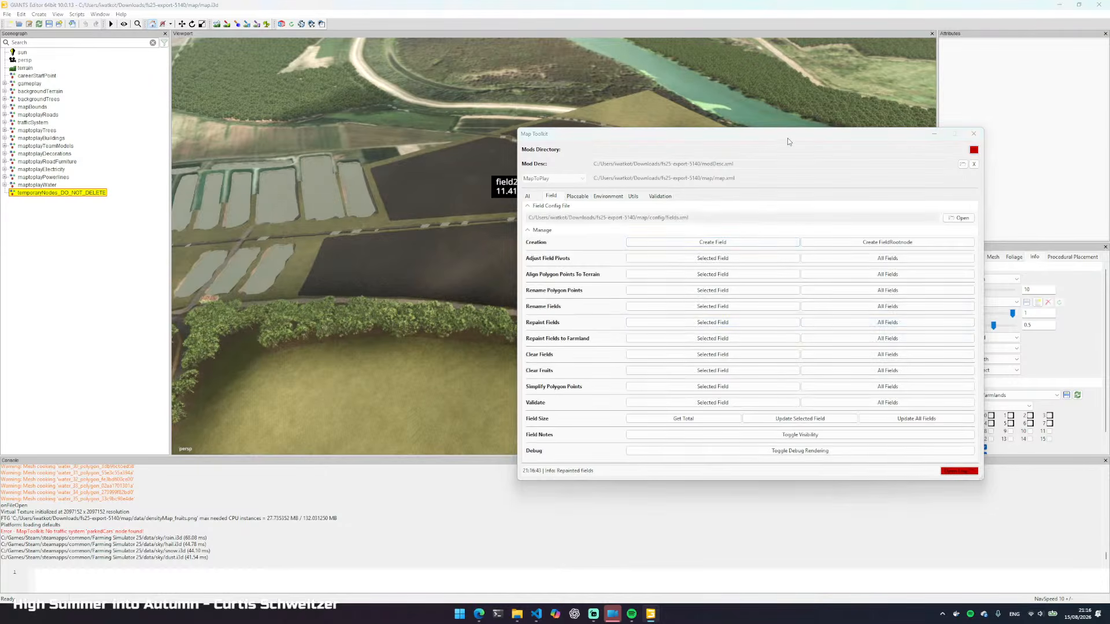
drag(790, 141, 513, 327)
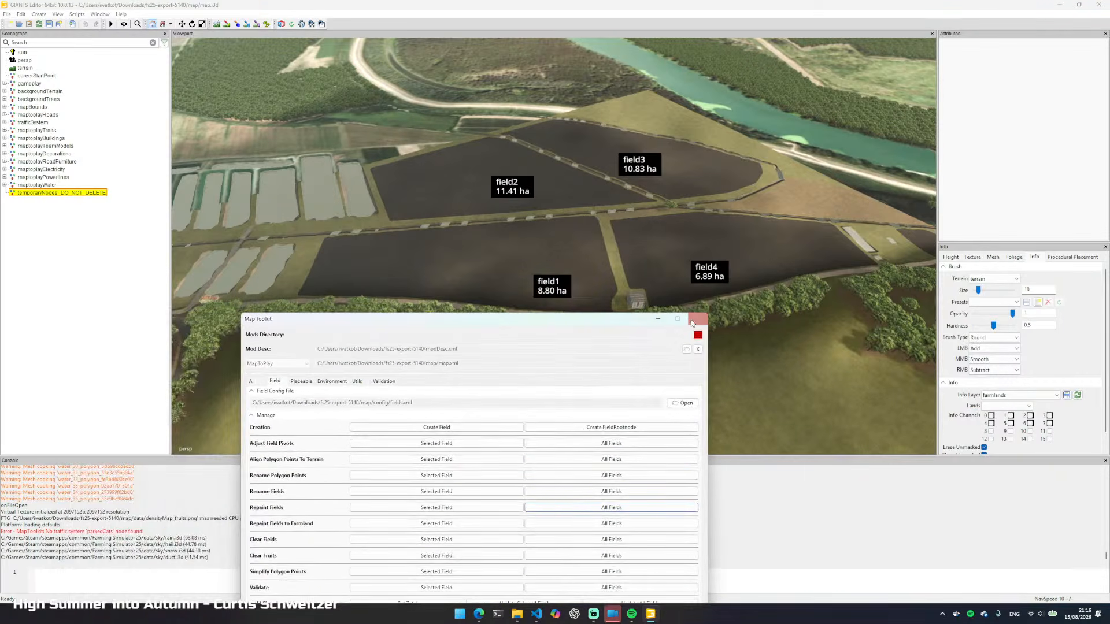
click(691, 322)
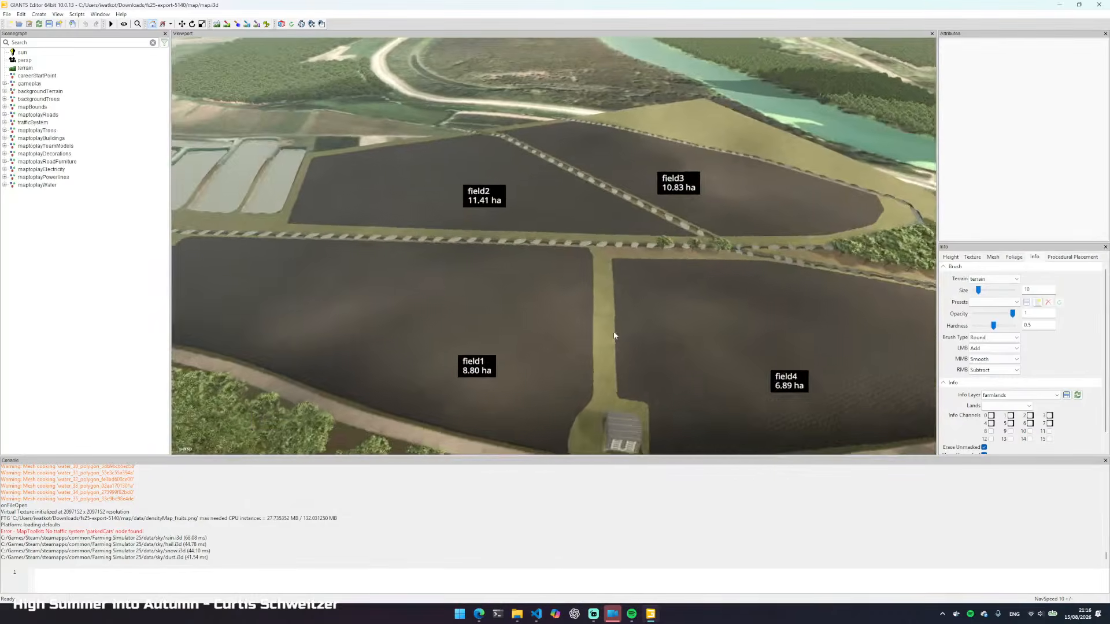
Update the map collision layers with the Map Toolkit's utilities
drag(614, 333, 638, 315)
scroll(747, 316, up, 6)
scroll(600, 327, down, 10)
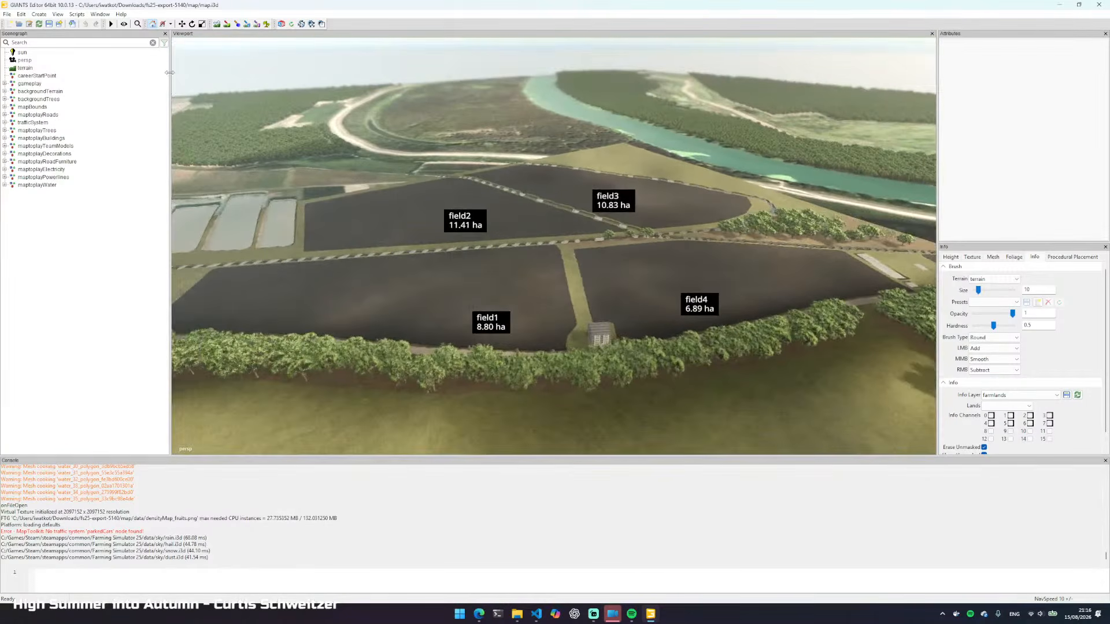
click(96, 16)
mouse_move(77, 14)
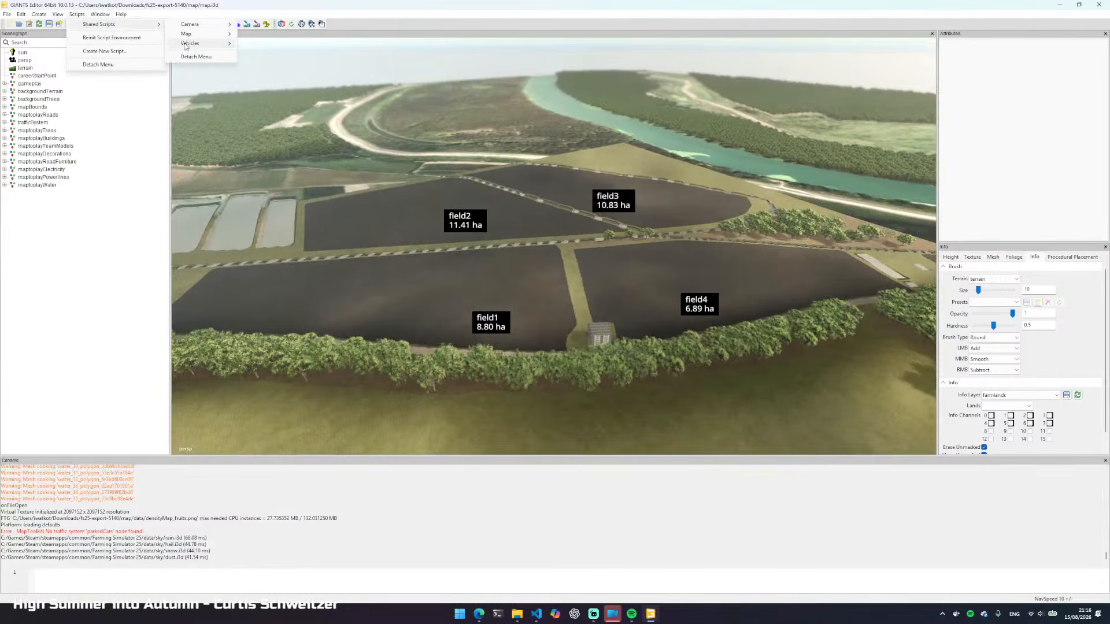
click(286, 65)
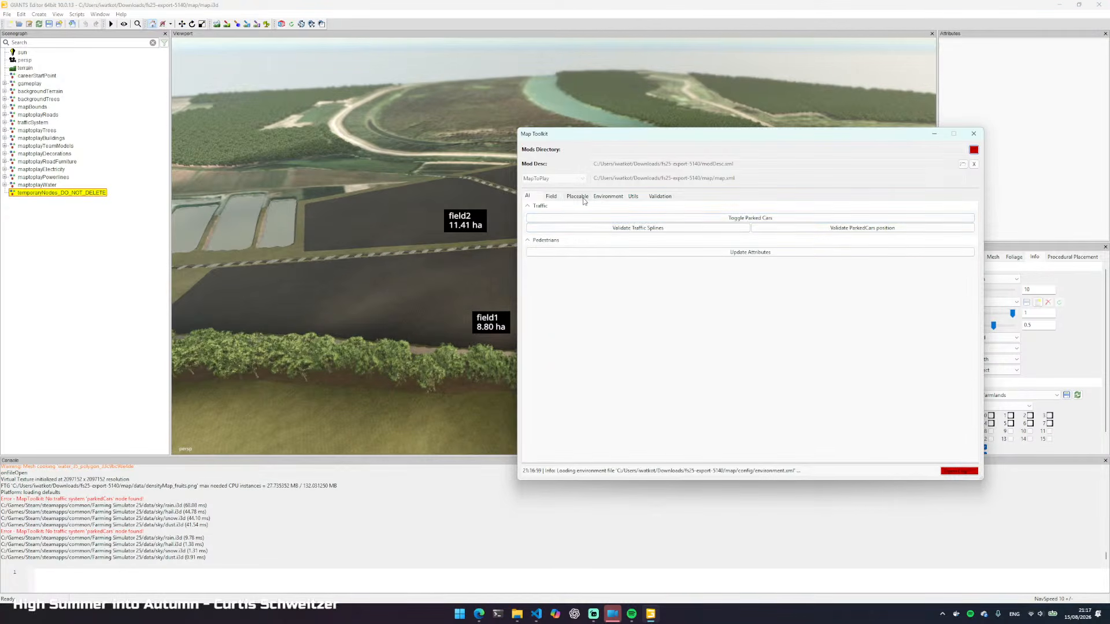
click(634, 196)
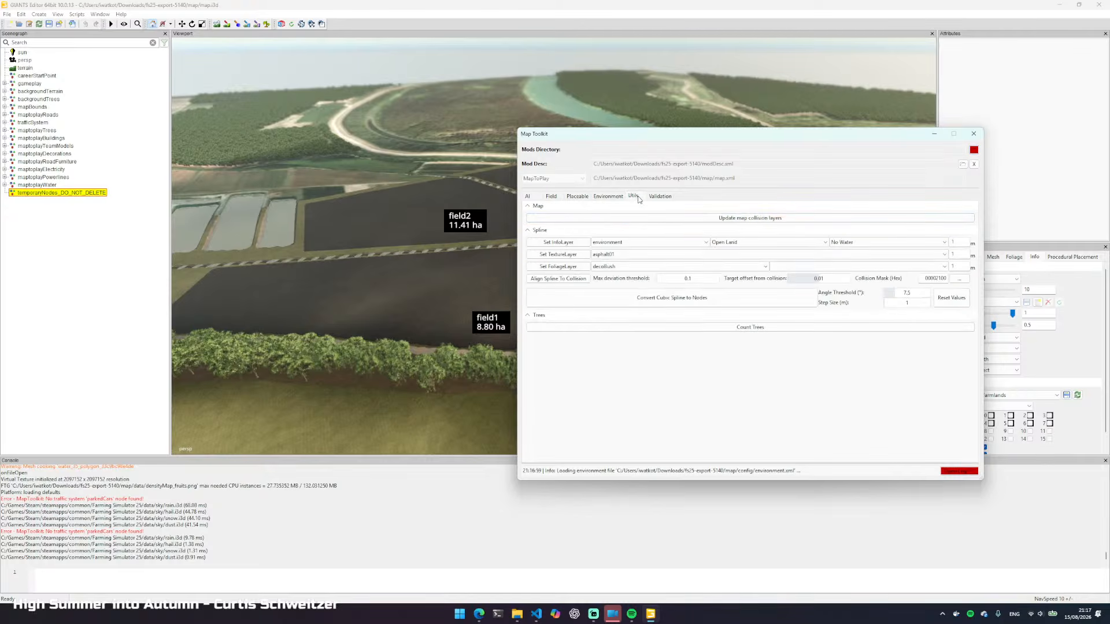
click(762, 220)
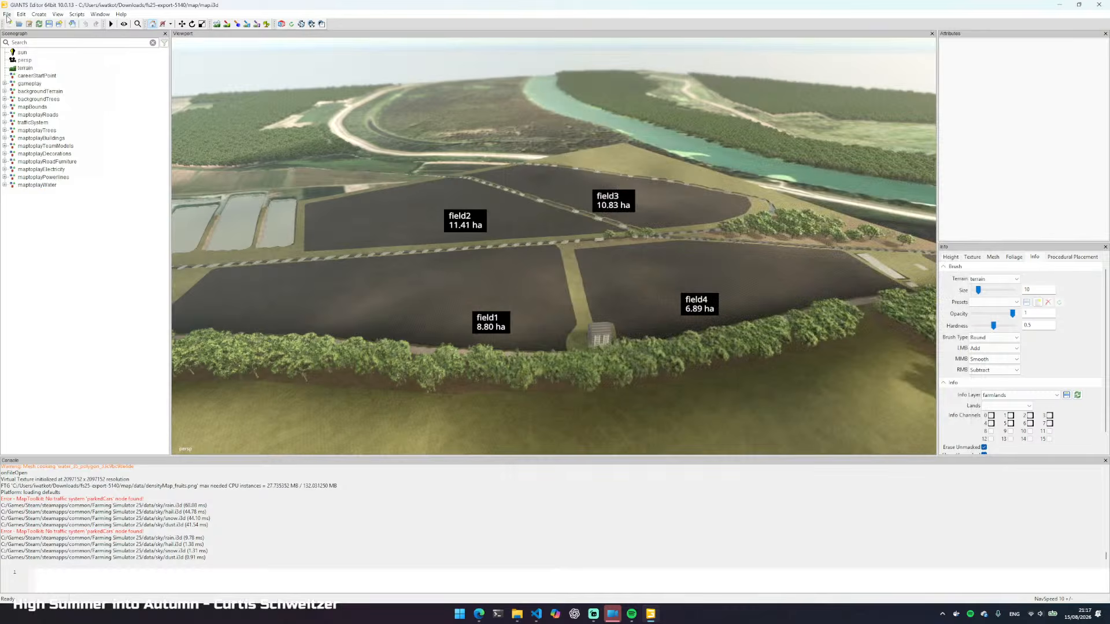
Save the map and close GIANTS Editor
click(7, 14)
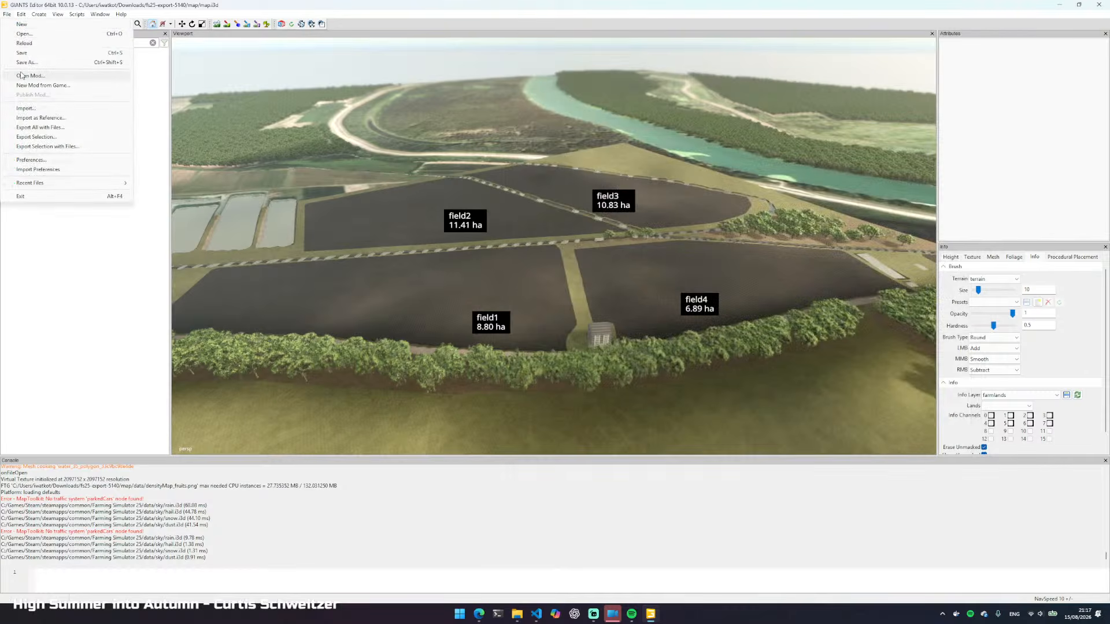
click(23, 54)
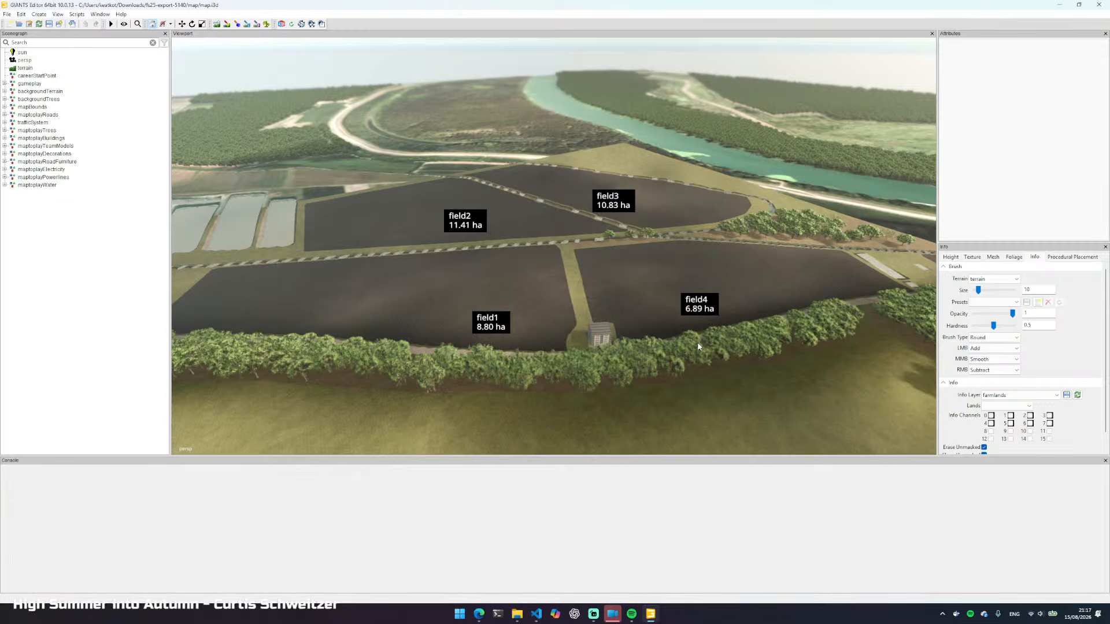
key(alt+F4)
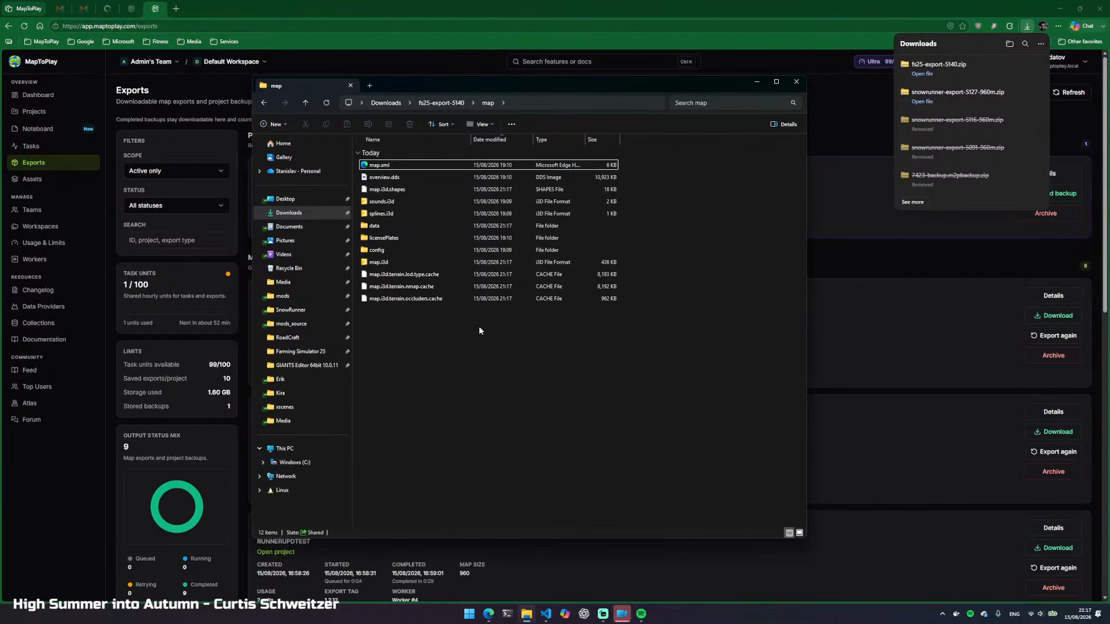
Compress all contents of the fs25-export-5140 folder into fs25-export-5140.zip with 7-Zip
click(433, 105)
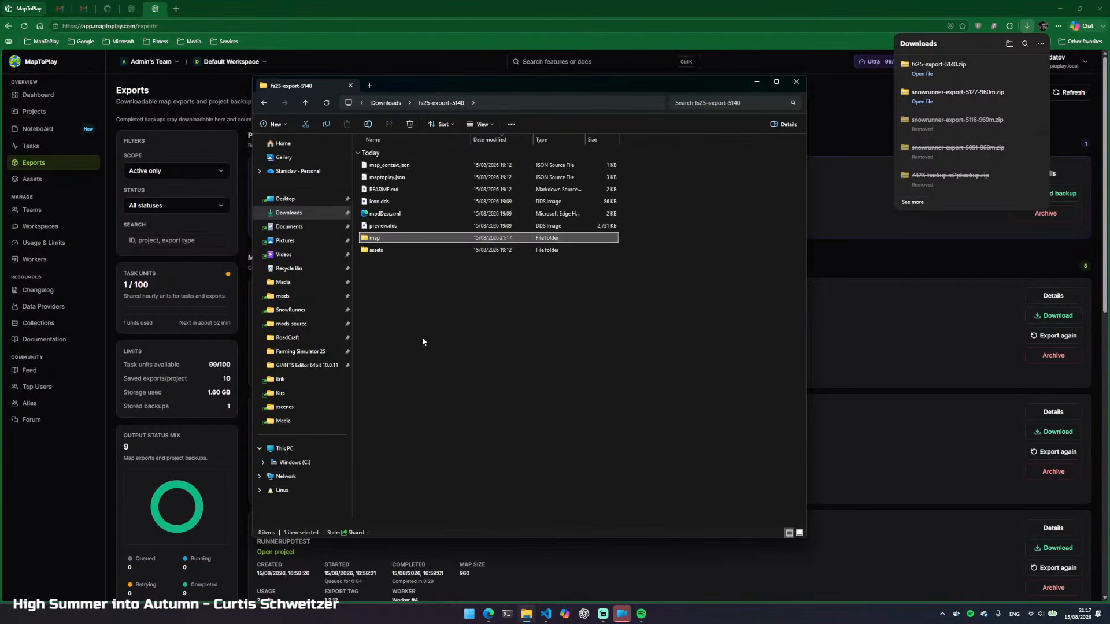
click(385, 103)
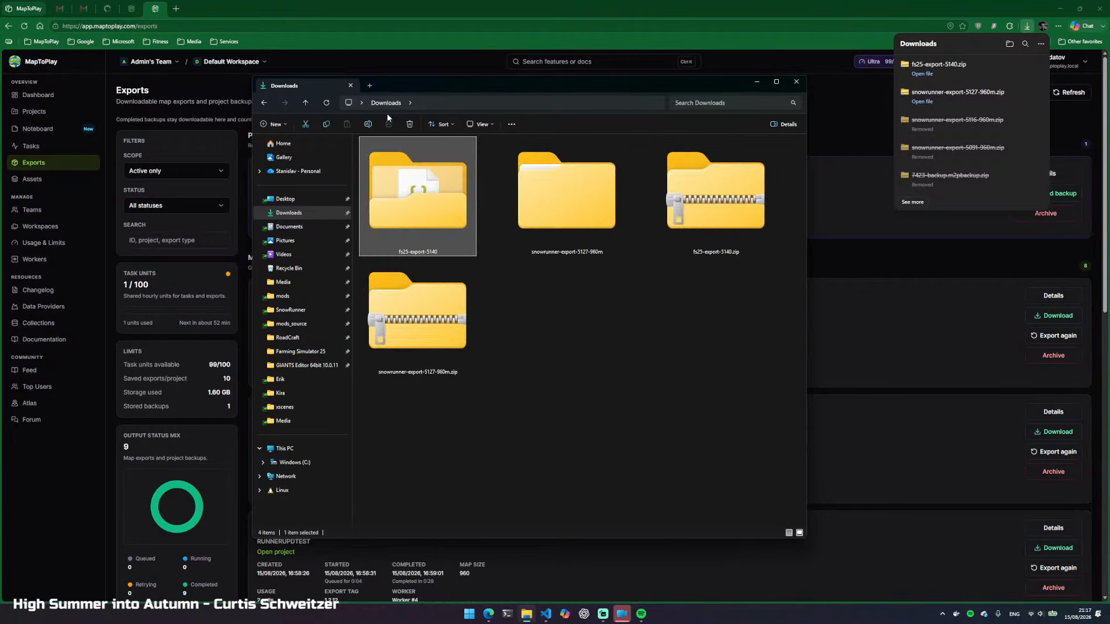
right_click(442, 203)
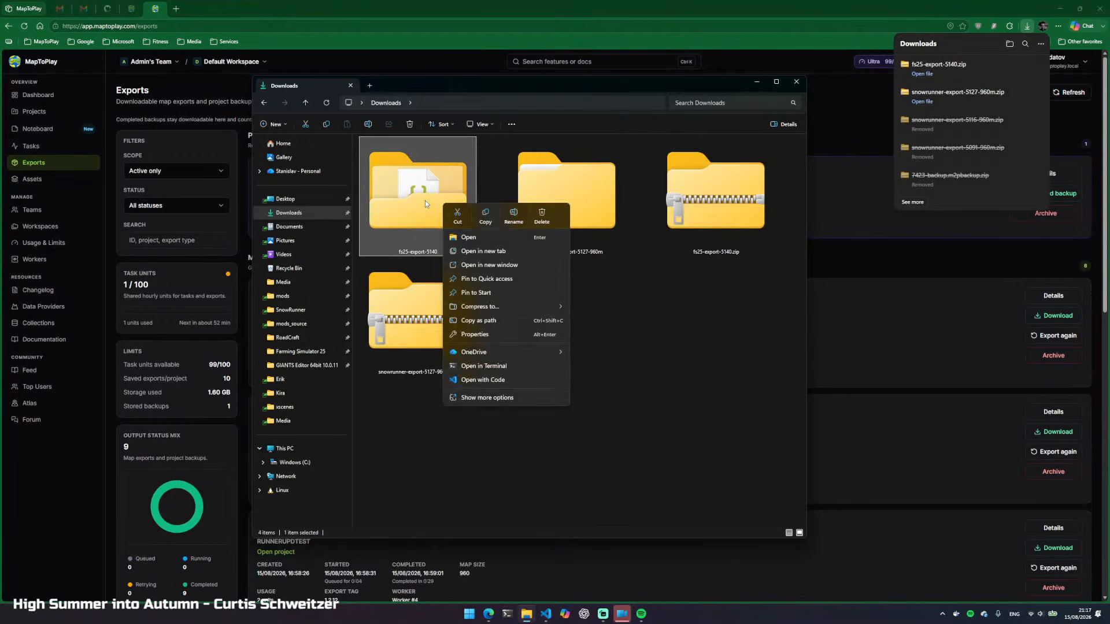
click(425, 189)
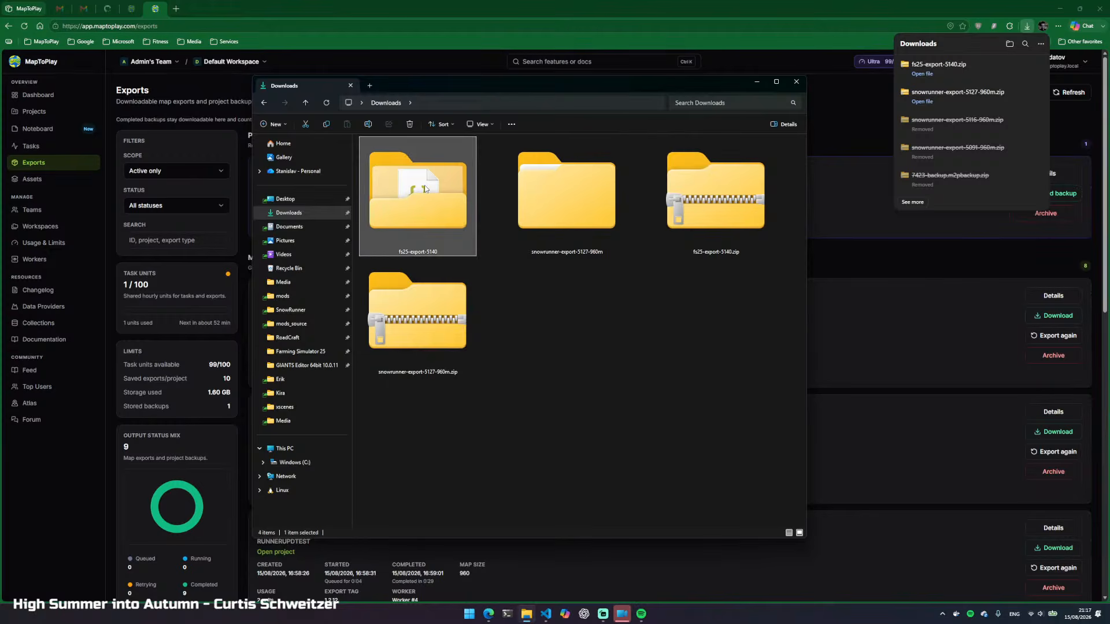
double_click(435, 219)
drag(416, 304, 403, 167)
right_click(403, 166)
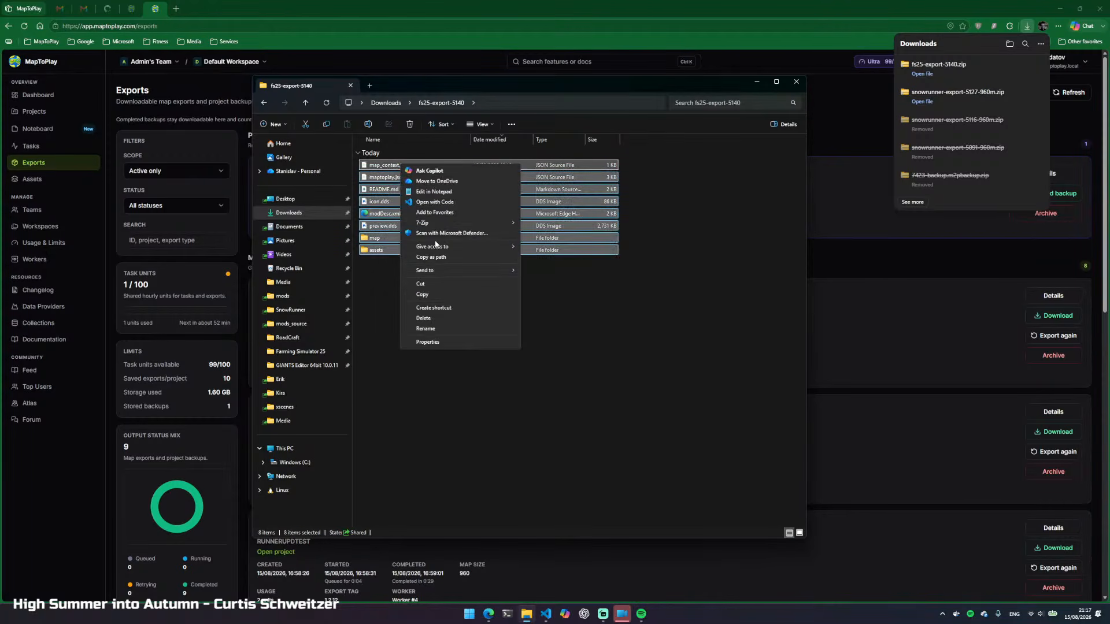
mouse_move(438, 225)
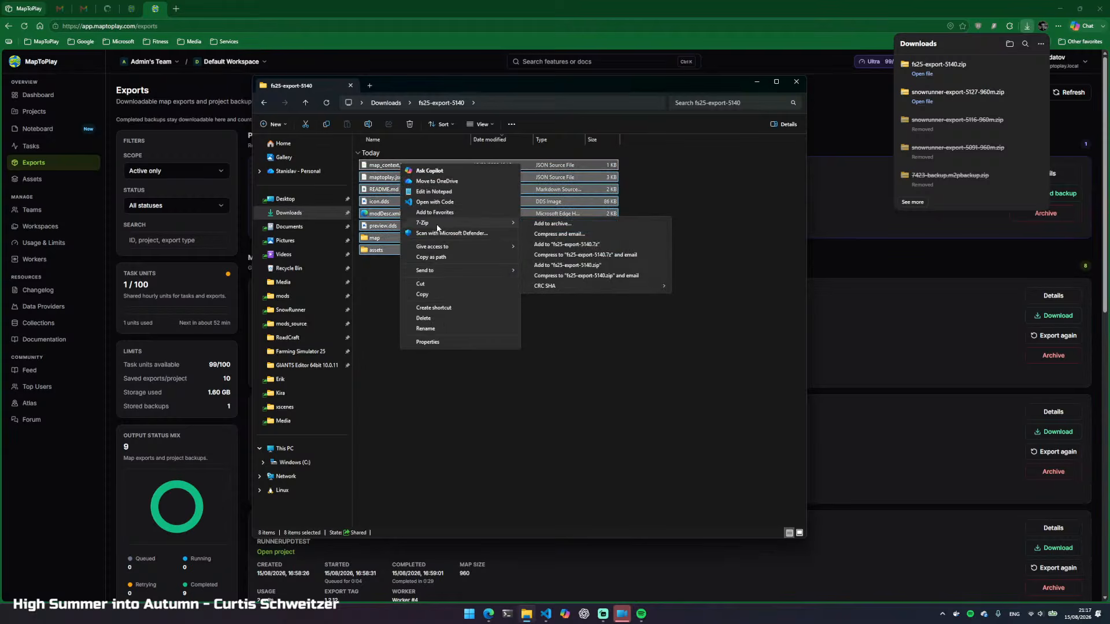
click(603, 265)
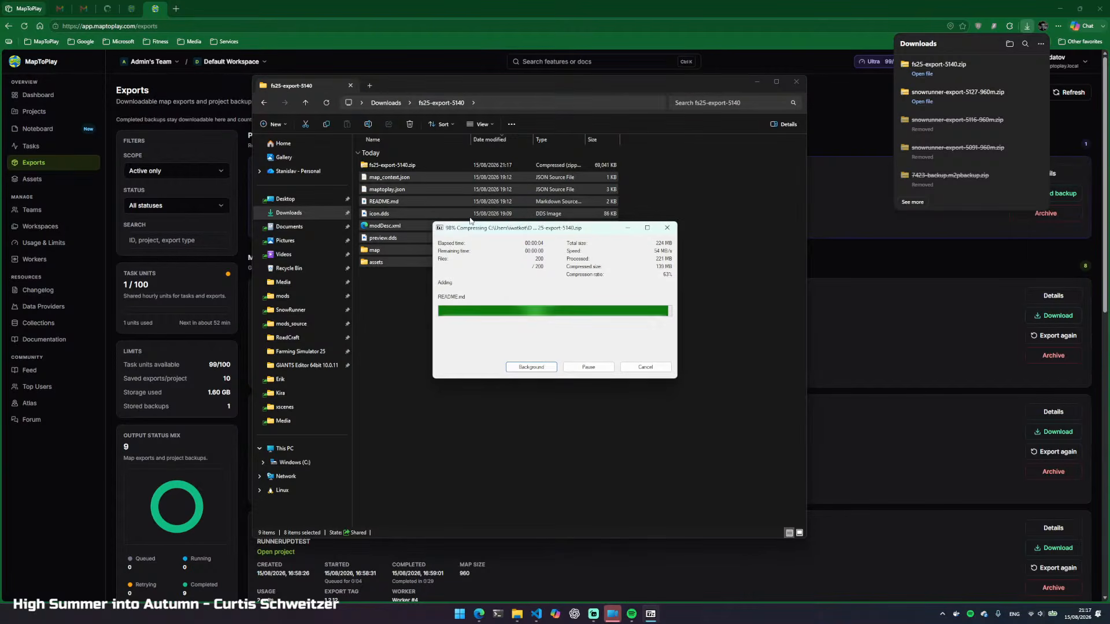
Rename the new zip archive to FS25_ROADTEST.zip
click(422, 167)
key(F2)
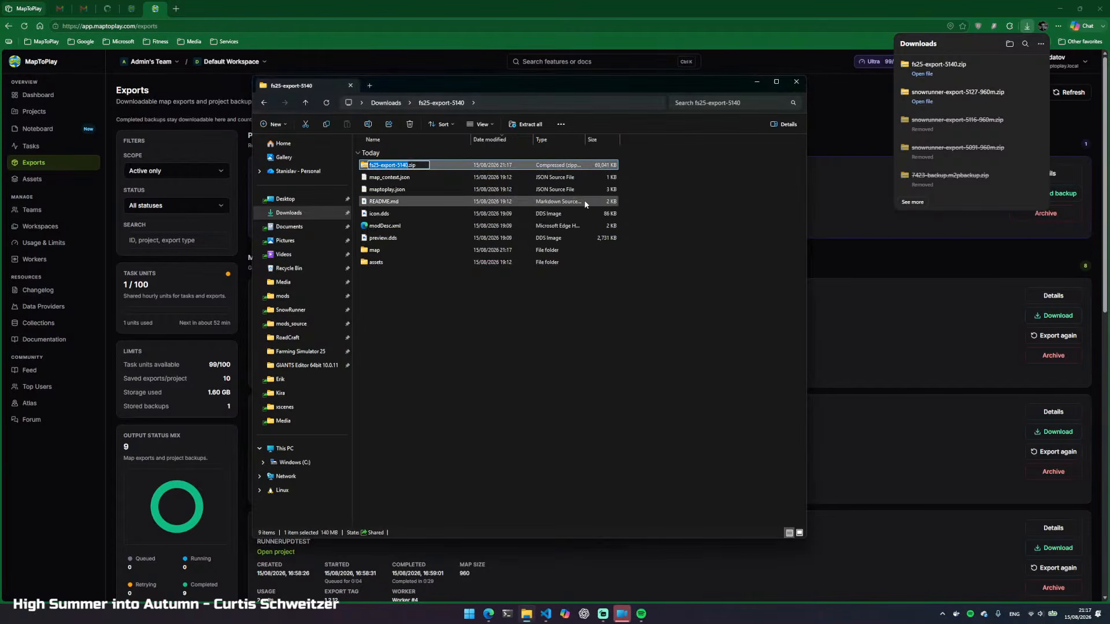
text(FS25_)
text(ROADT)
text(EST)
key(Return)
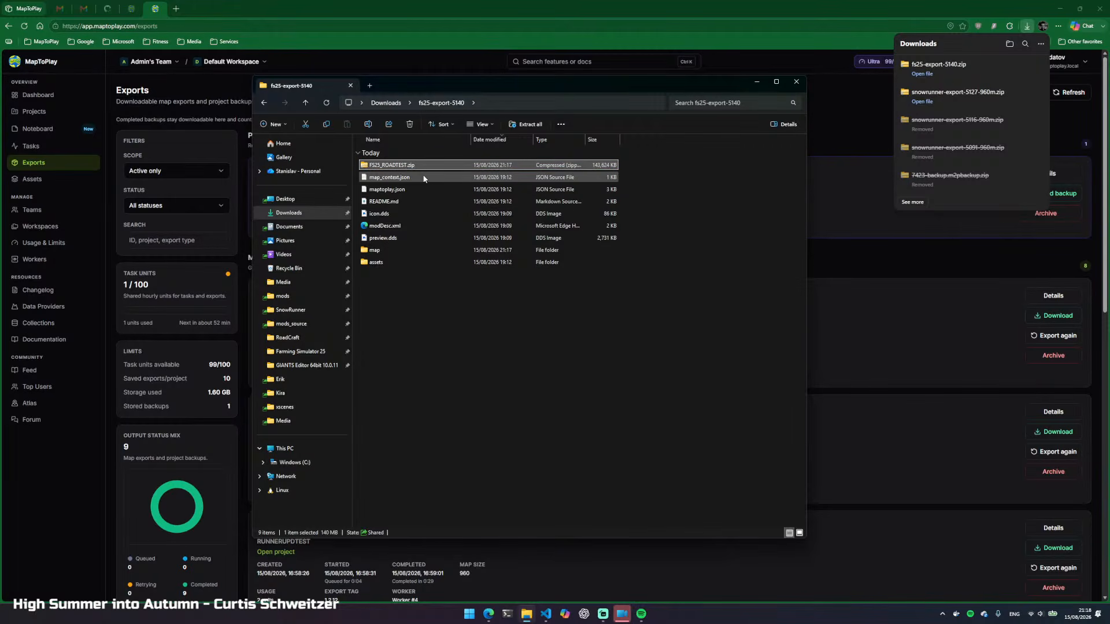
Change the archive's name to FS25_STREAM.zip
click(405, 165)
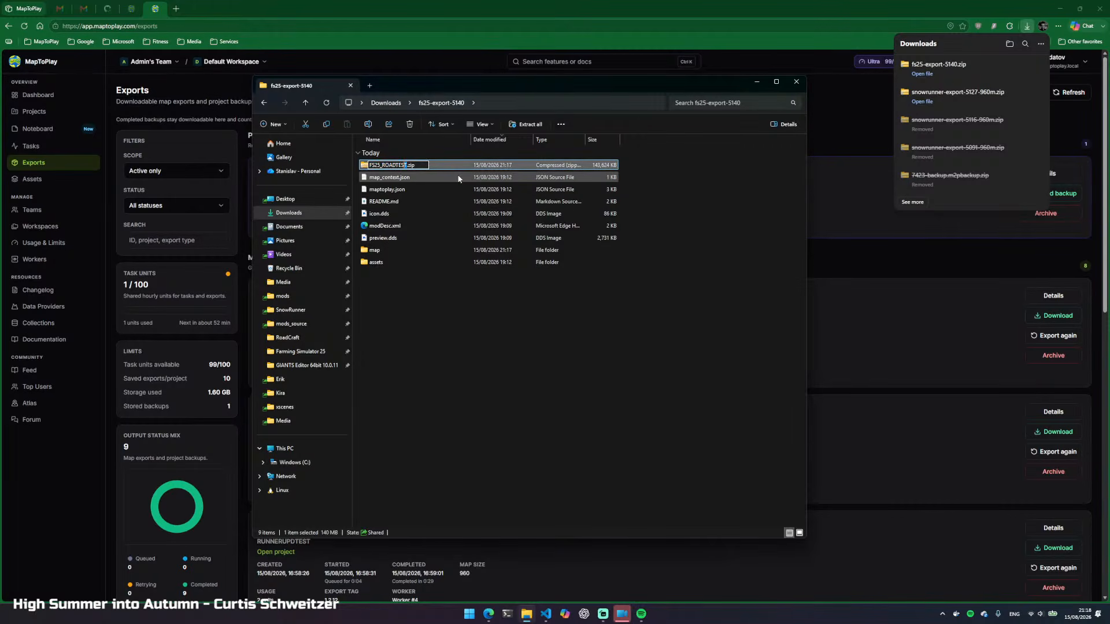
key(BackSpace)
key(BackSpace)
key(BackSpace)
key(BackSpace)
key(BackSpace)
key(BackSpace)
key(BackSpace)
key(BackSpace)
text(STREAM)
key(Return)
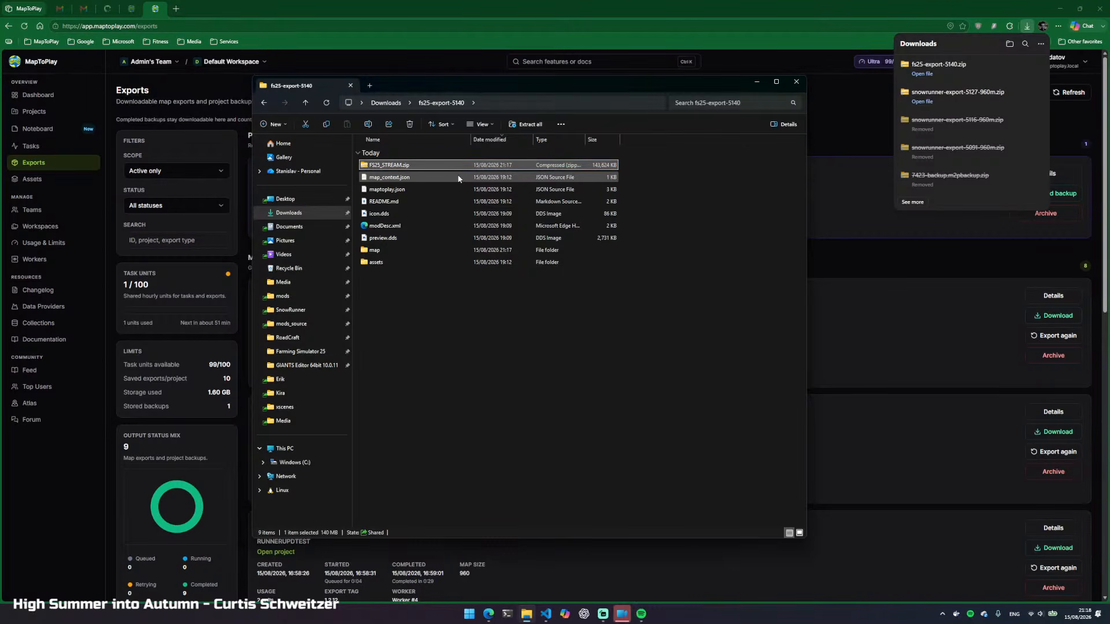
Copy FS25_STREAM.zip into the FarmingSimulator2025 mods folder
click(303, 299)
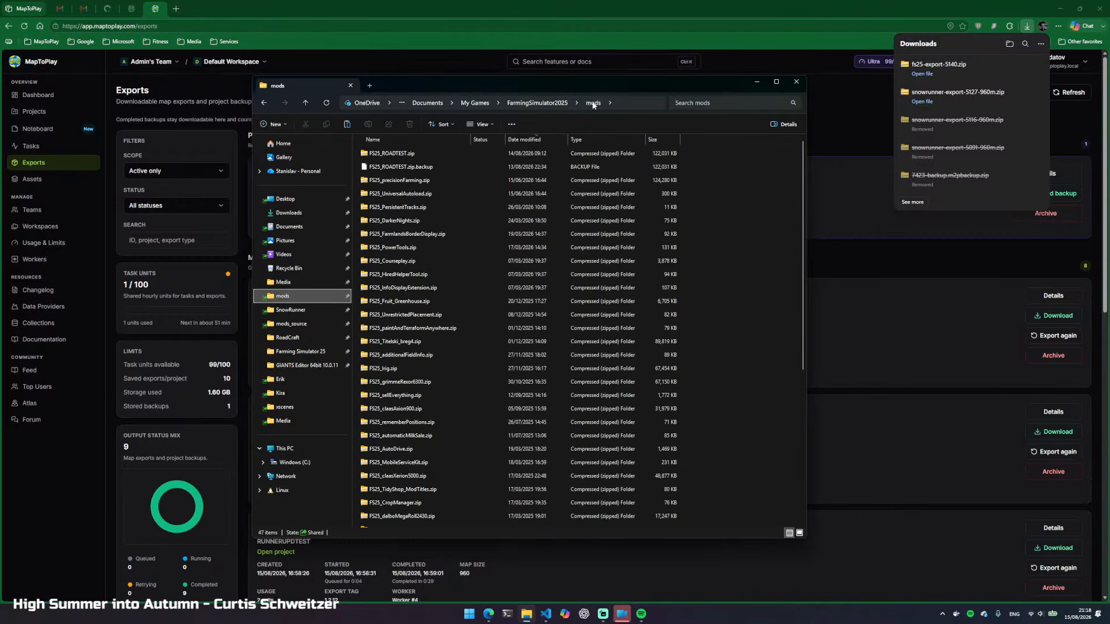
click(623, 101)
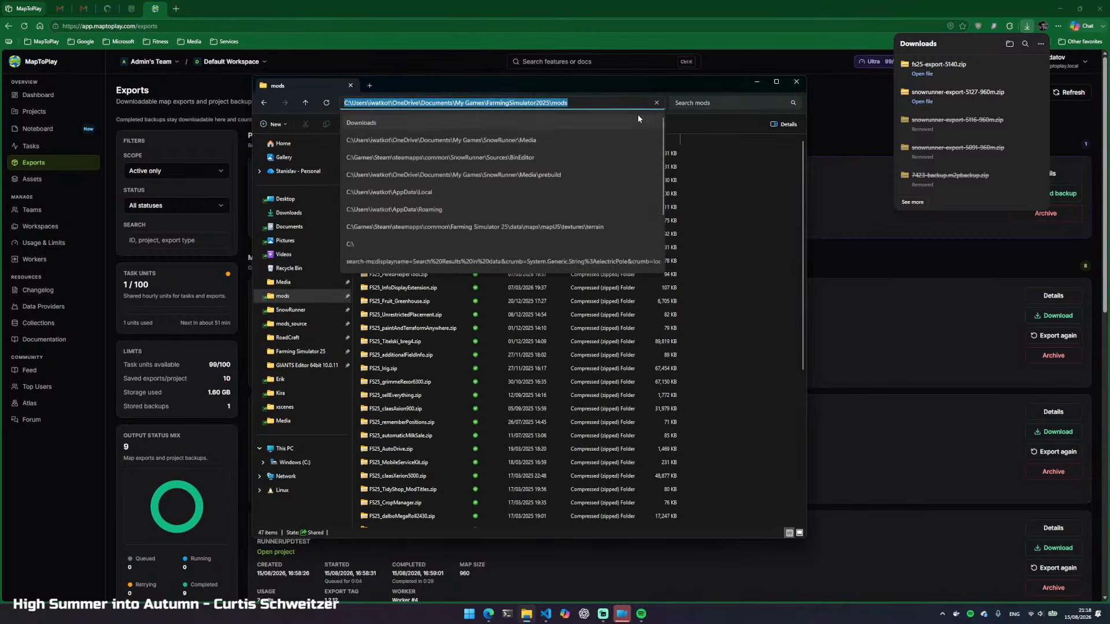
click(752, 240)
key(ctrl+v)
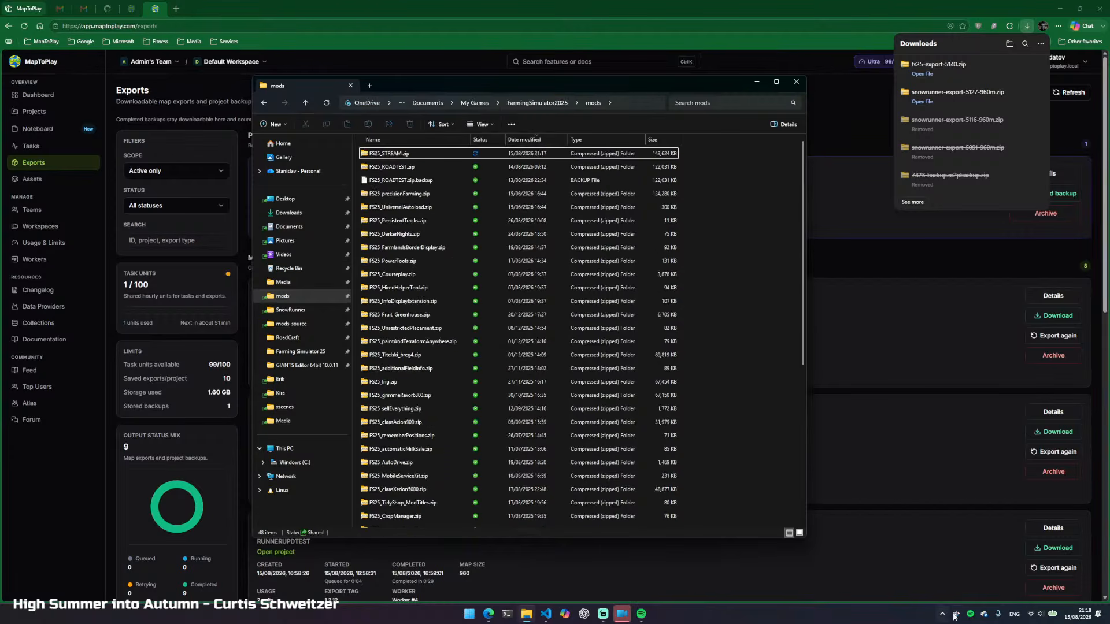
Find and launch the Steam app
key(super)
text(stea)
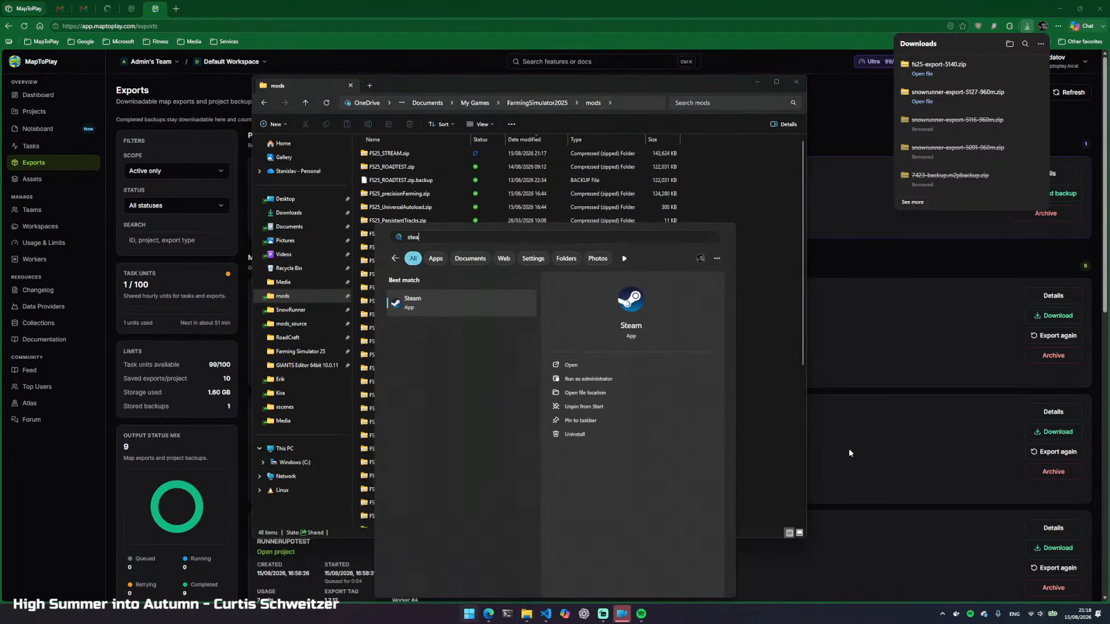
key(Return)
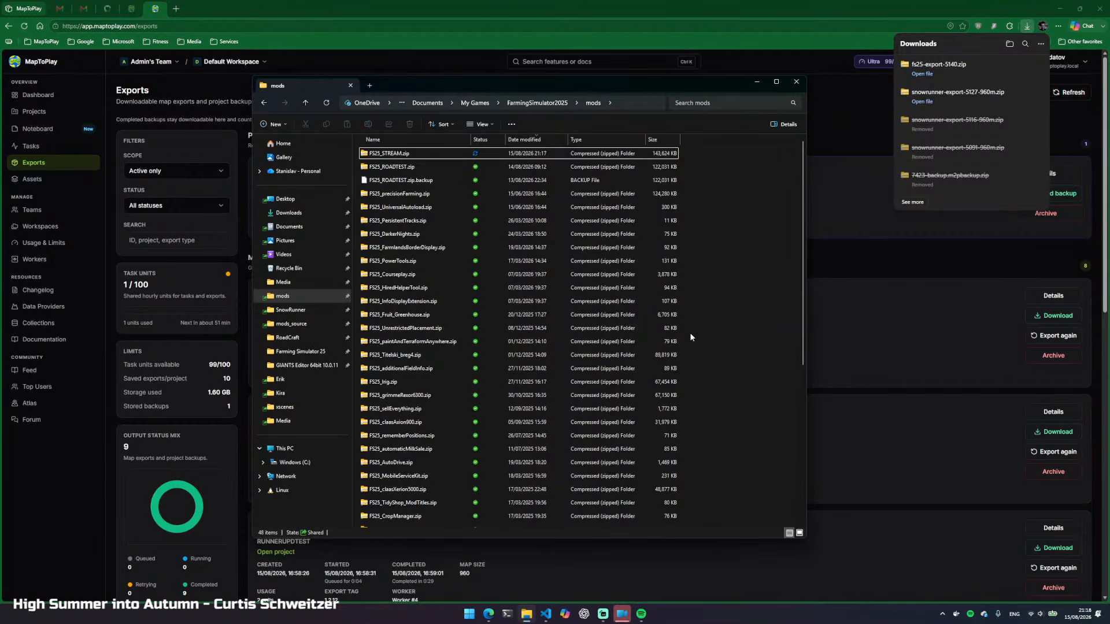
Open FS25_STREAM.zip in the mods folder and check that the map files and modDesc.xml are at its root
click(400, 155)
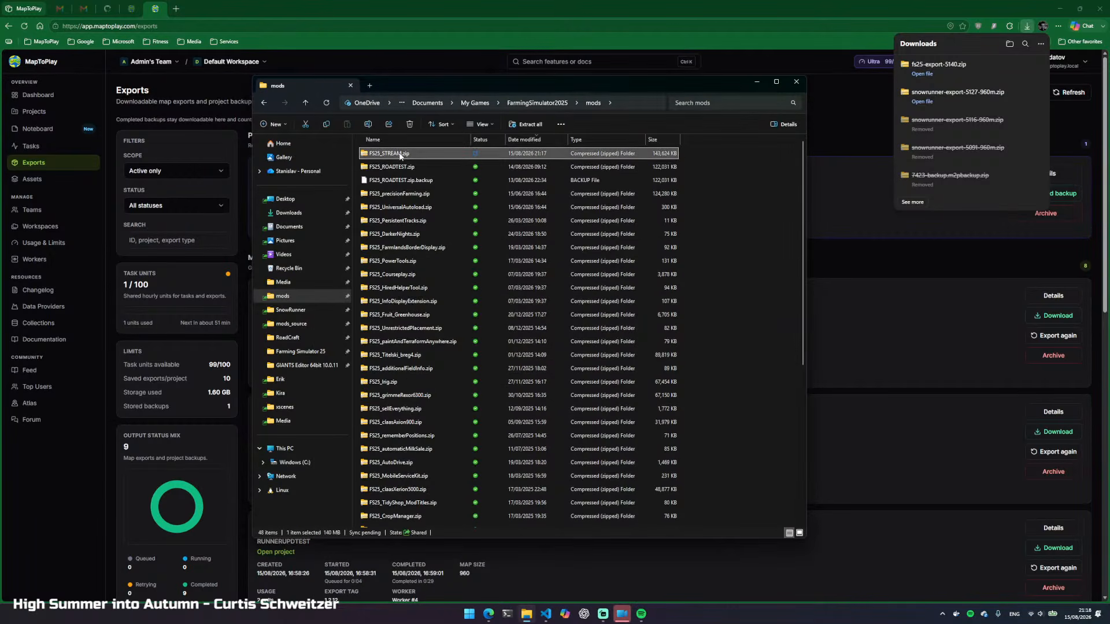
double_click(400, 155)
drag(409, 294, 379, 164)
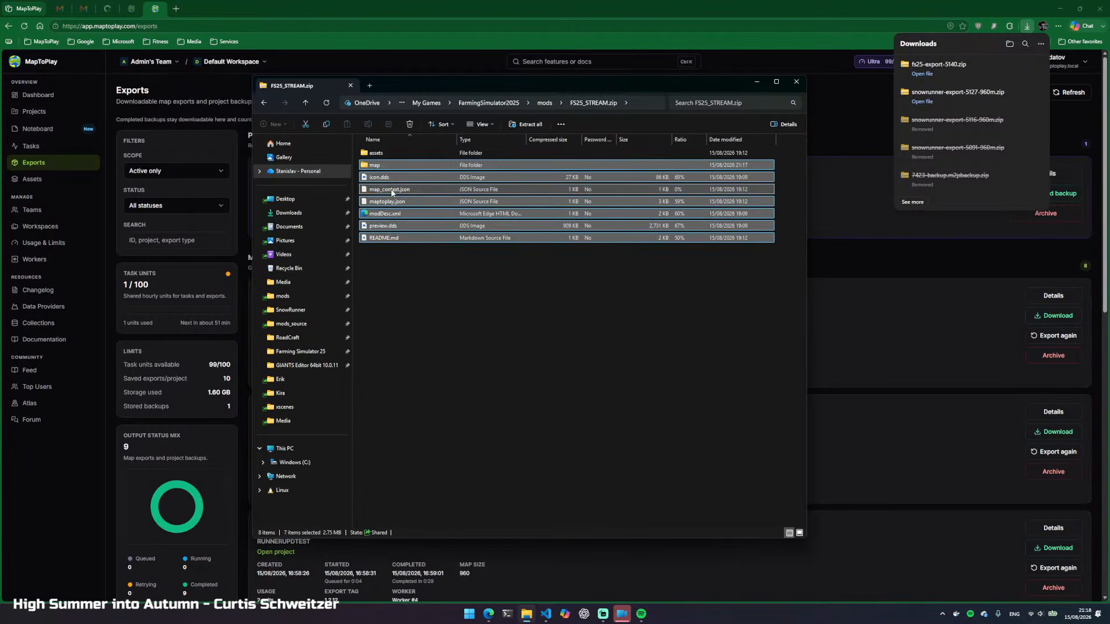
click(385, 213)
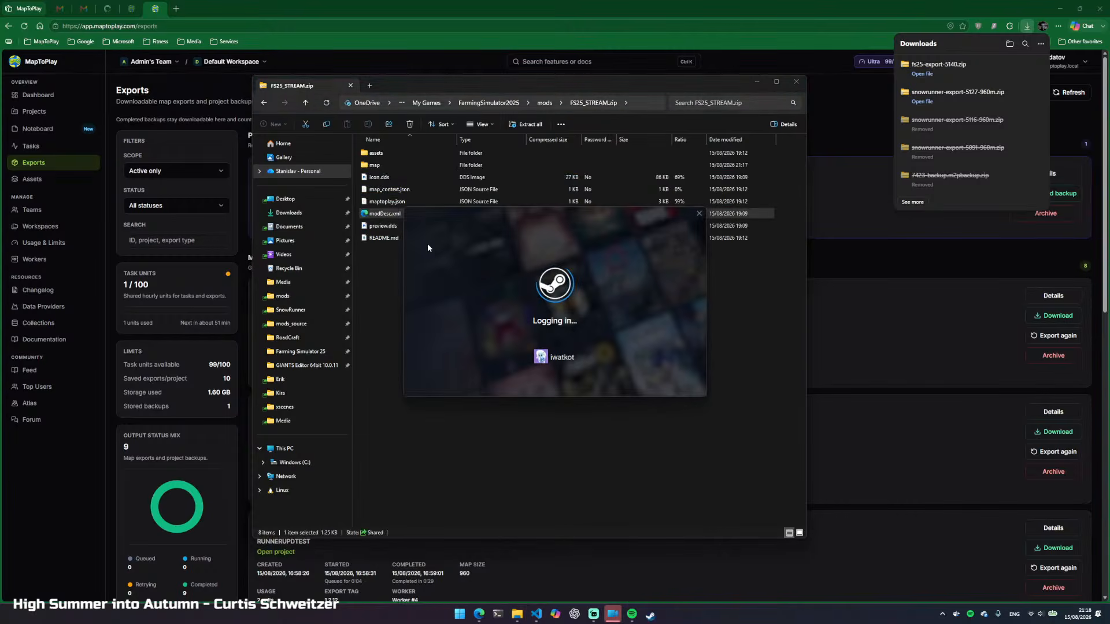
click(388, 286)
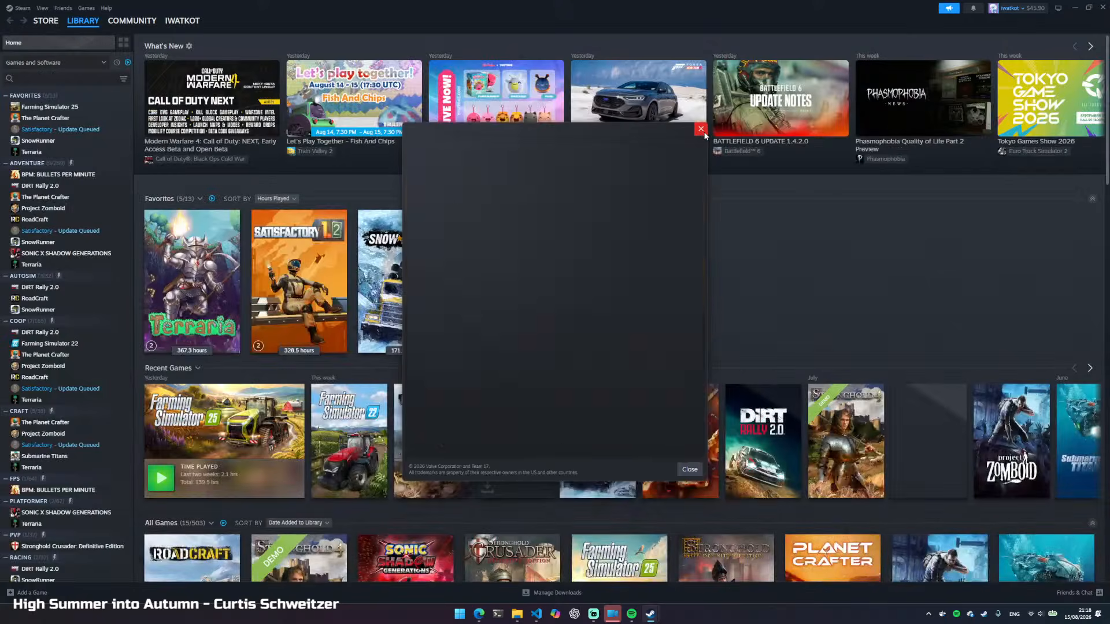
Dismiss the Steam pop-up, launch Farming Simulator 25 from the library and close the Steam window
click(701, 128)
click(214, 416)
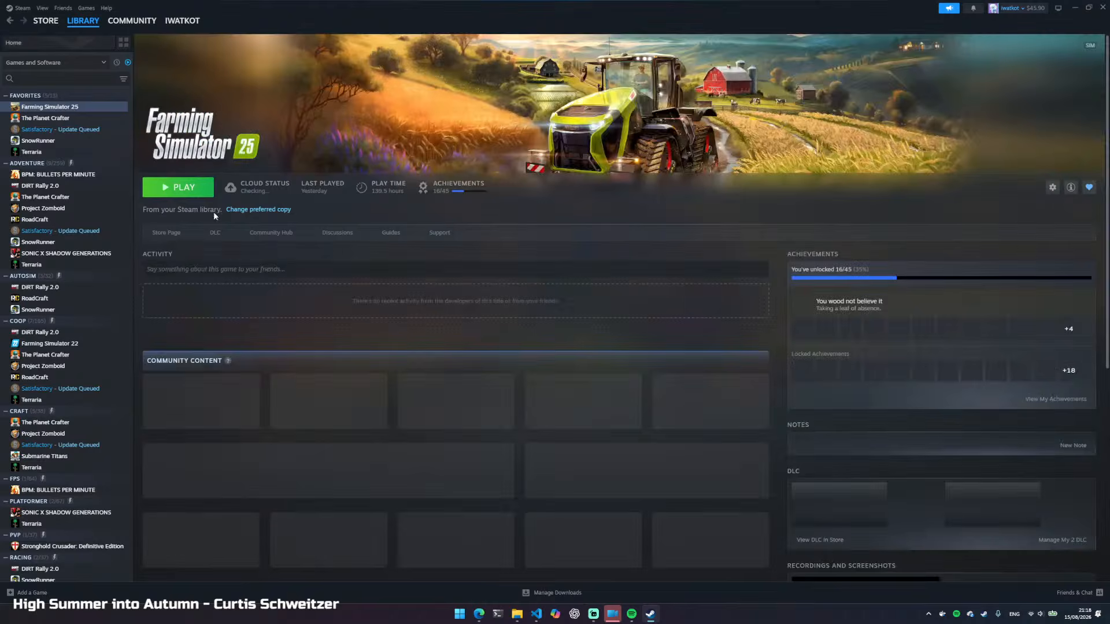
click(178, 186)
click(1100, 10)
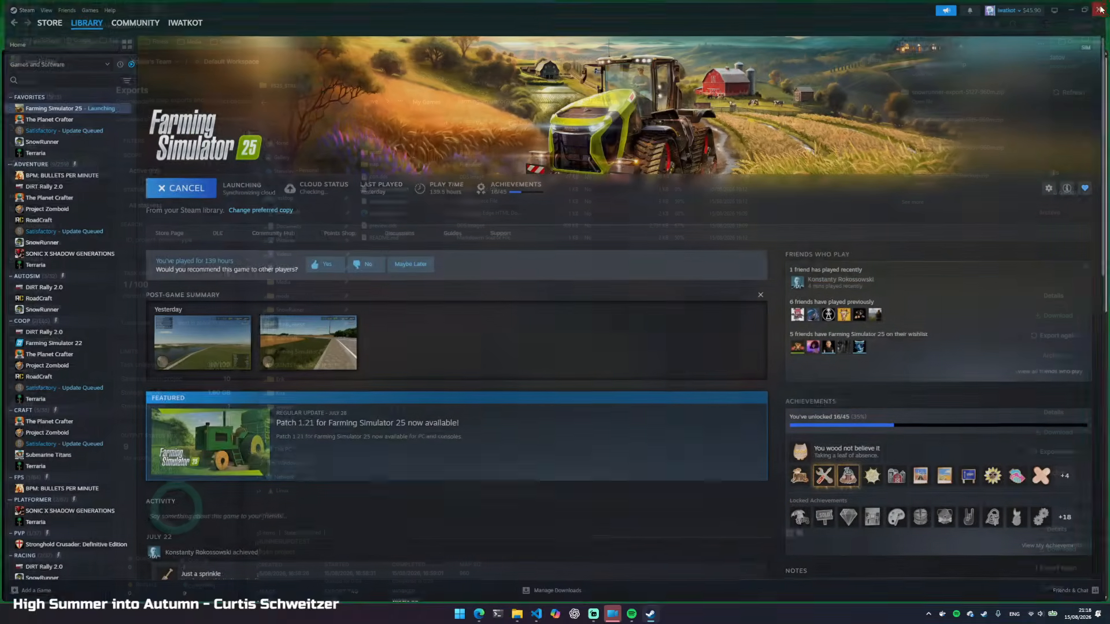
Return to the MapToPlay exports page in the browser and check the available task units and their replenishment time
click(751, 82)
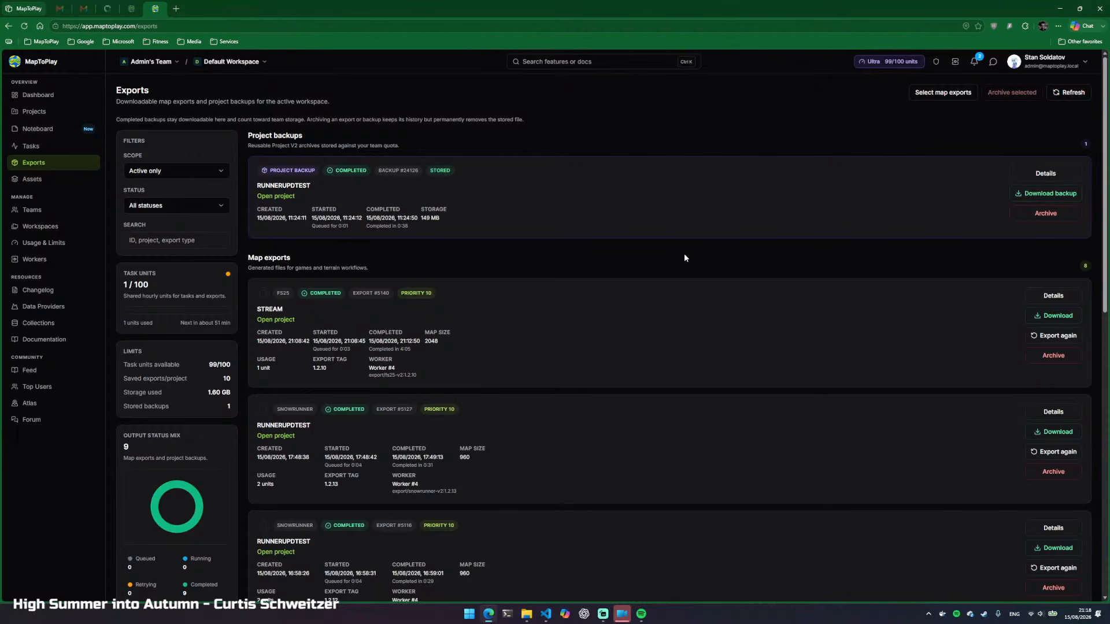
click(877, 62)
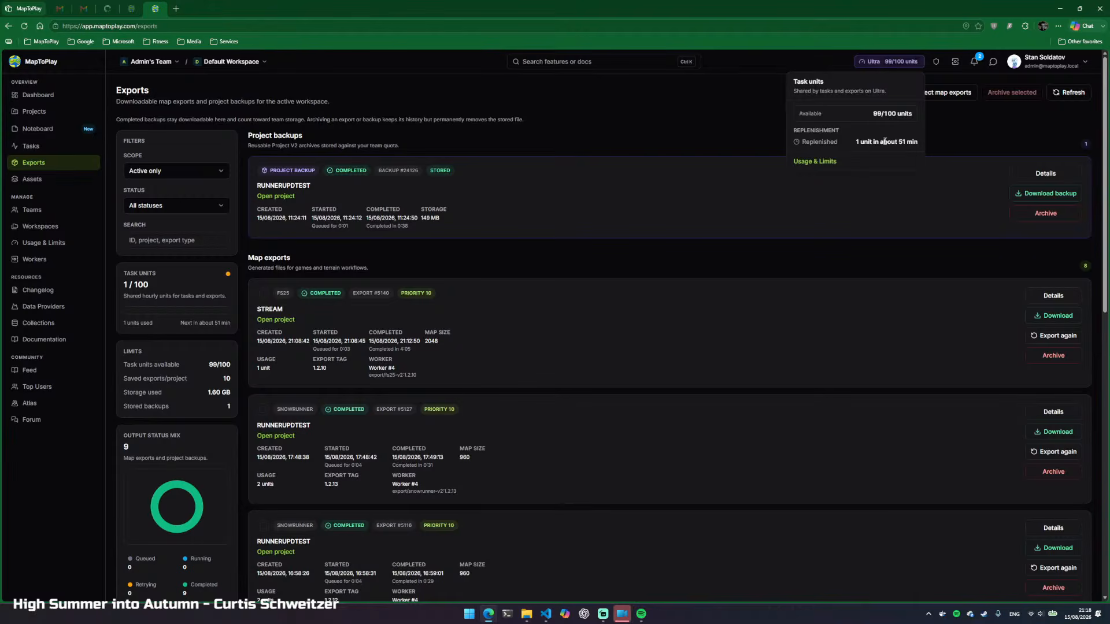
drag(860, 141, 898, 143)
click(719, 192)
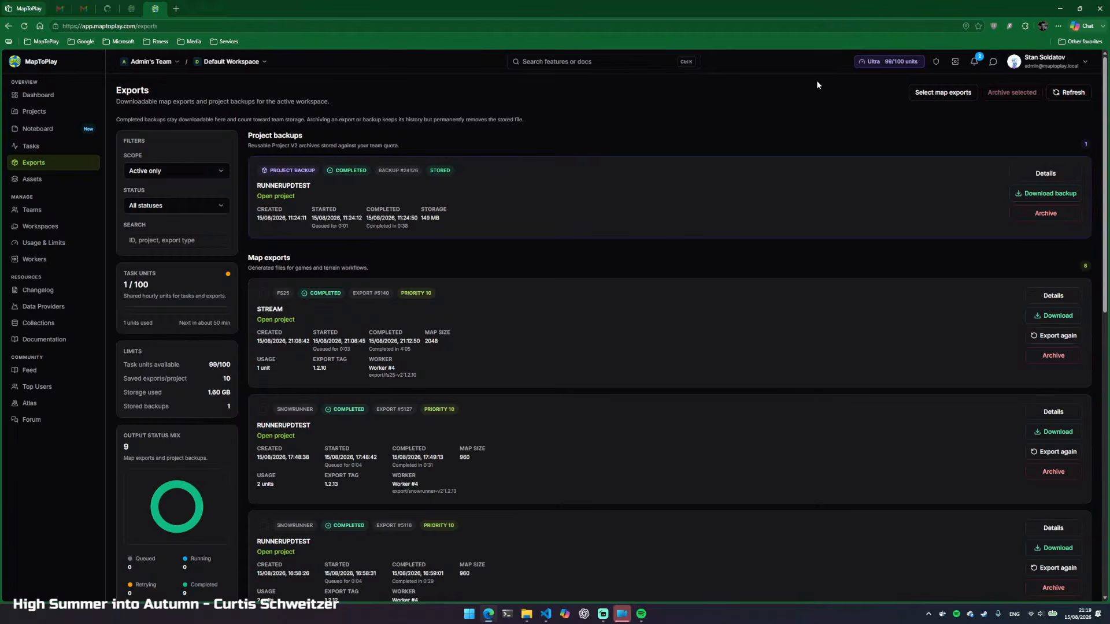
Look over the MapToPlay notifications, including the FS25 export of STREAM, and close the list
click(975, 62)
click(963, 129)
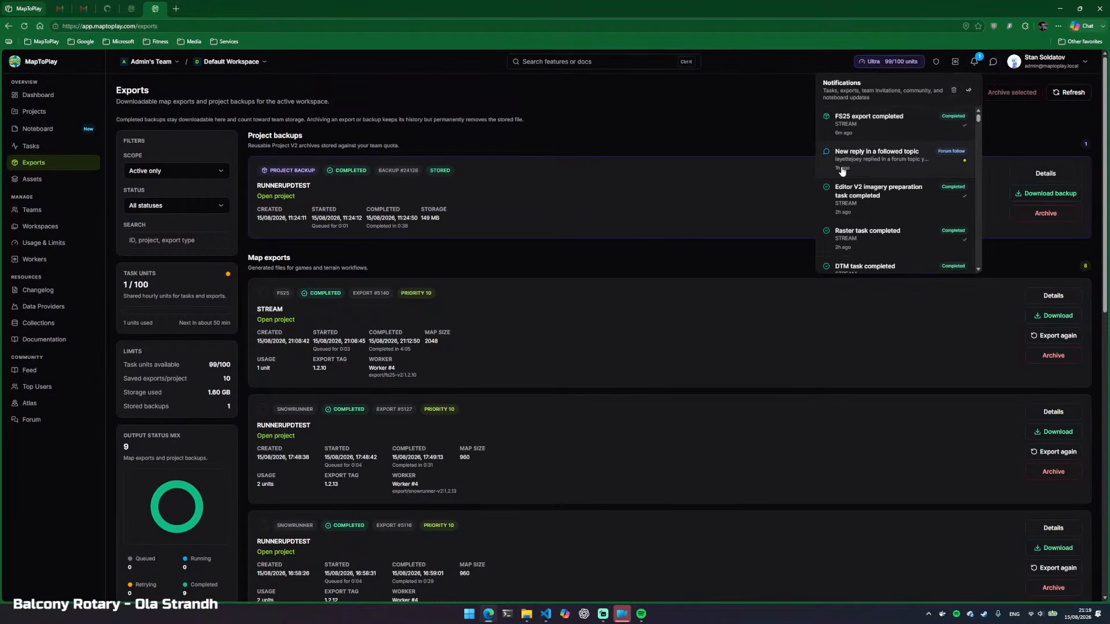
click(741, 104)
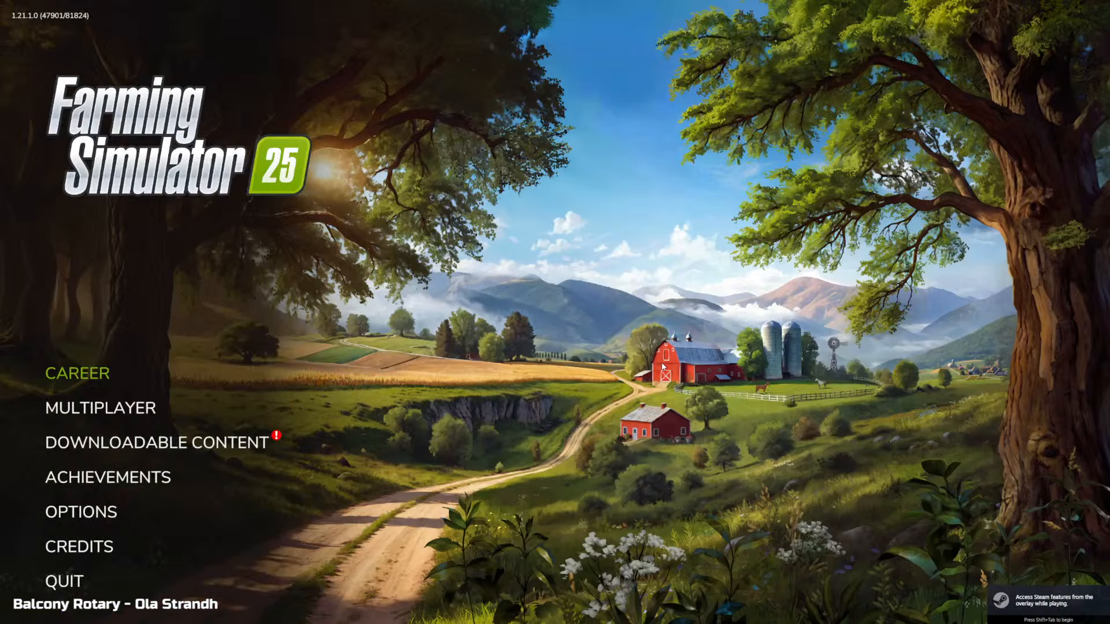
In Farming Simulator 25, start a new career in empty slot 3 with the Generated in MapToPlay map
key(Return)
key(Down)
key(Down)
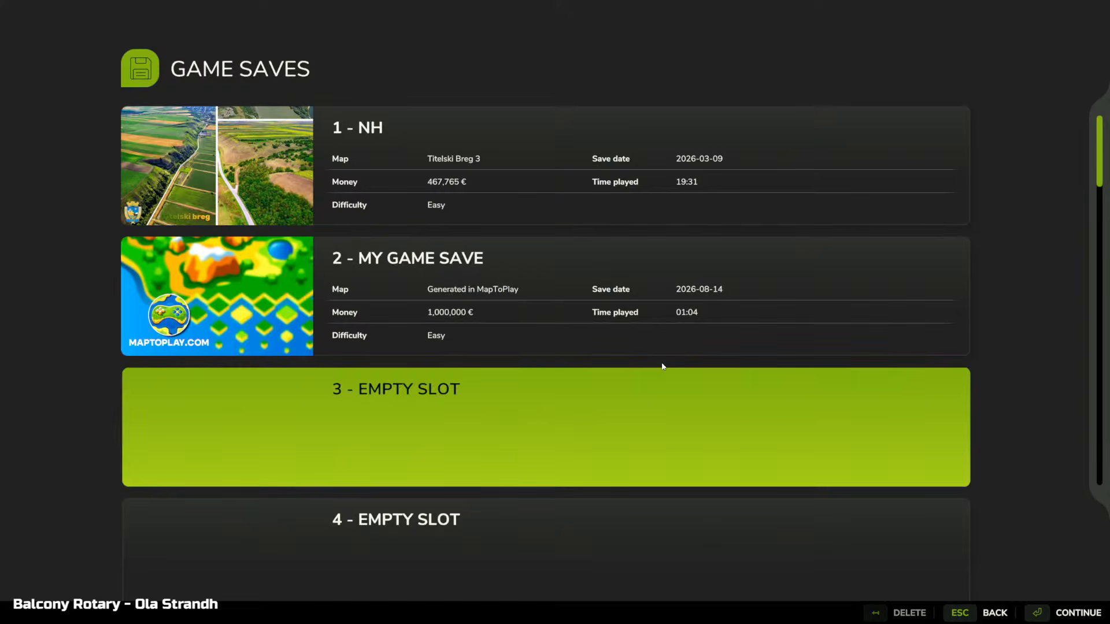
key(Return)
key(Right)
key(Right)
key(Right)
key(Right)
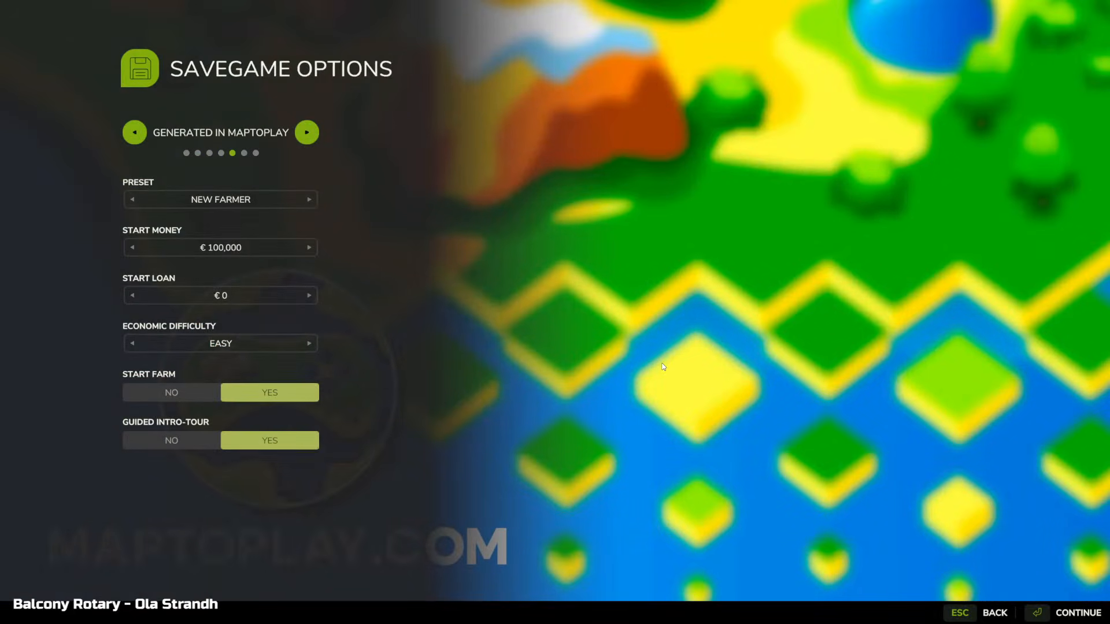
Set the savegame preset to Farm-Manager, keep the economic difficulty at Easy, and continue to the mod selection
key(Down)
key(Right)
key(Down)
key(Down)
key(Down)
key(Left)
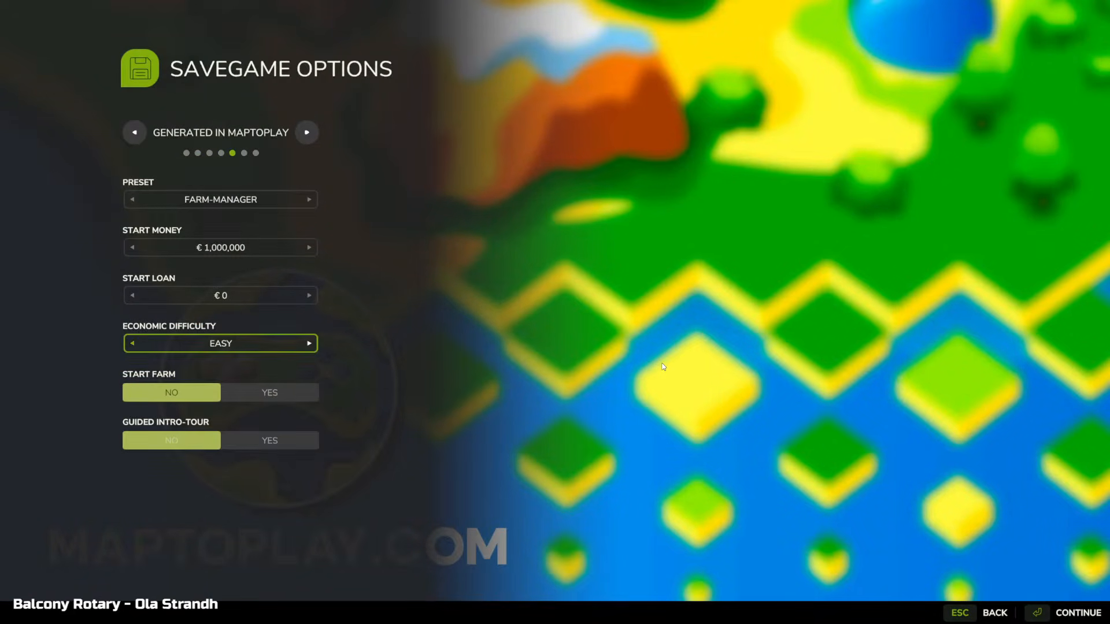
key(Return)
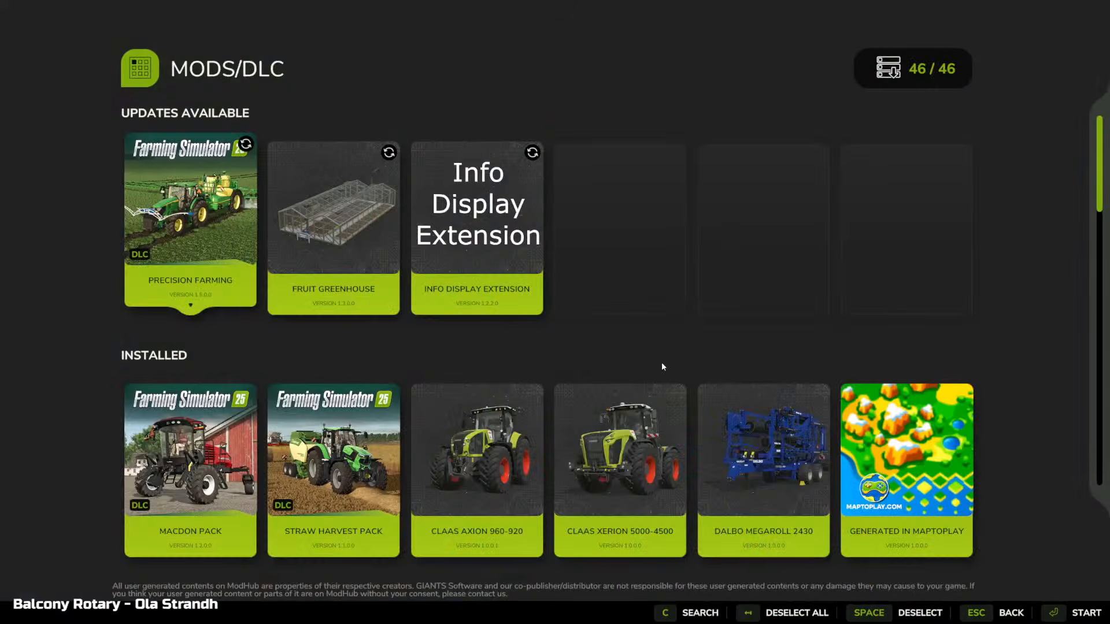
Deselect all mods except the Generated in MapToPlay map and start the game
key(Tab)
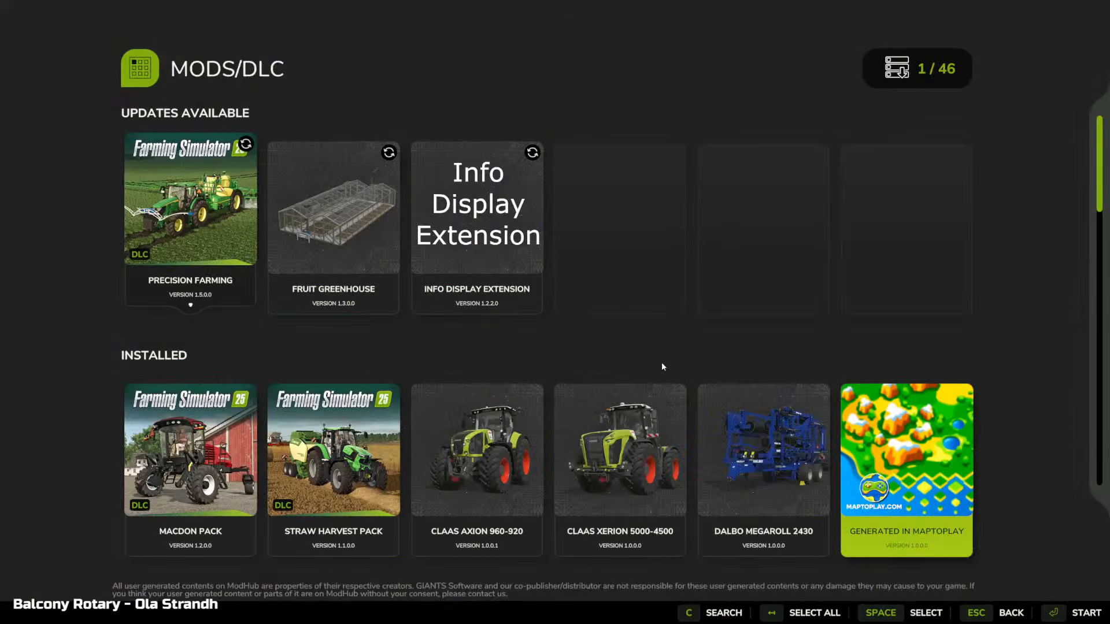
key(Return)
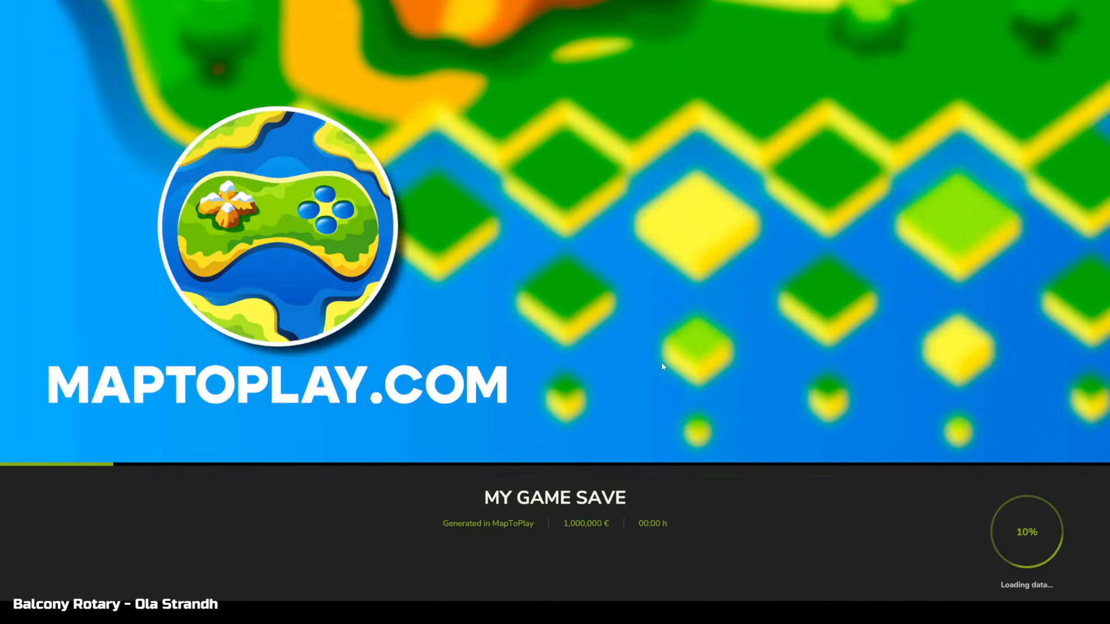